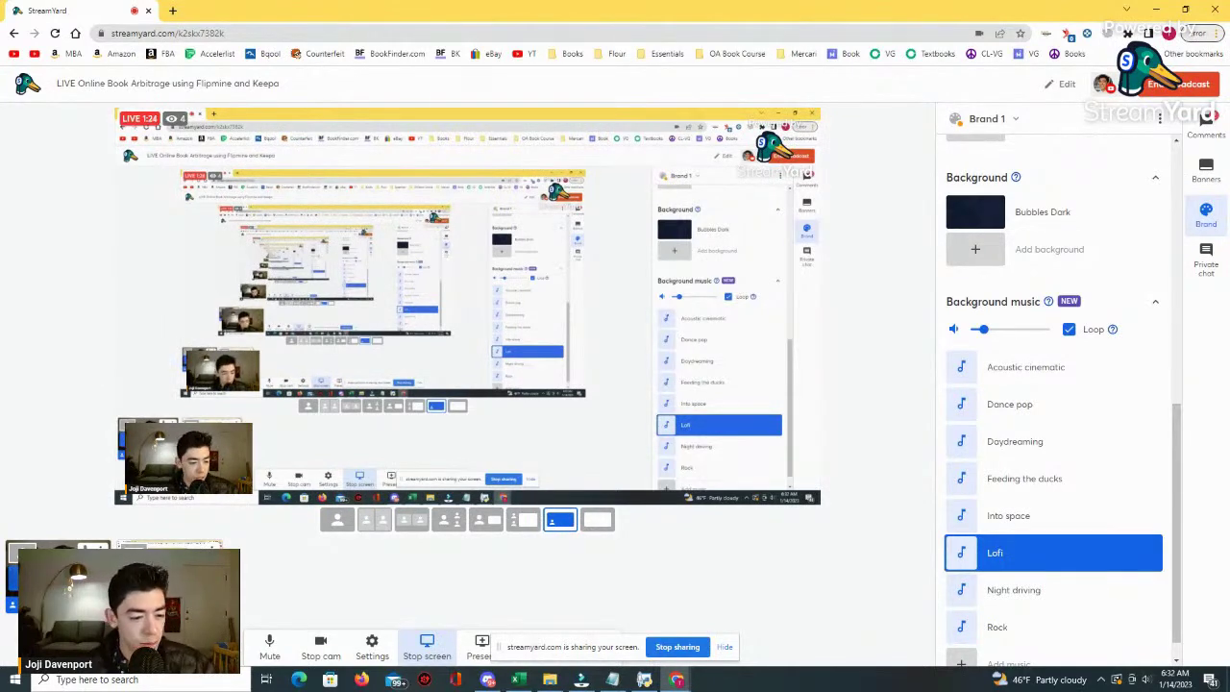
Open the Flipmine dashboard in a new tab and load the saved search Book Search 1.
left_click(174, 11)
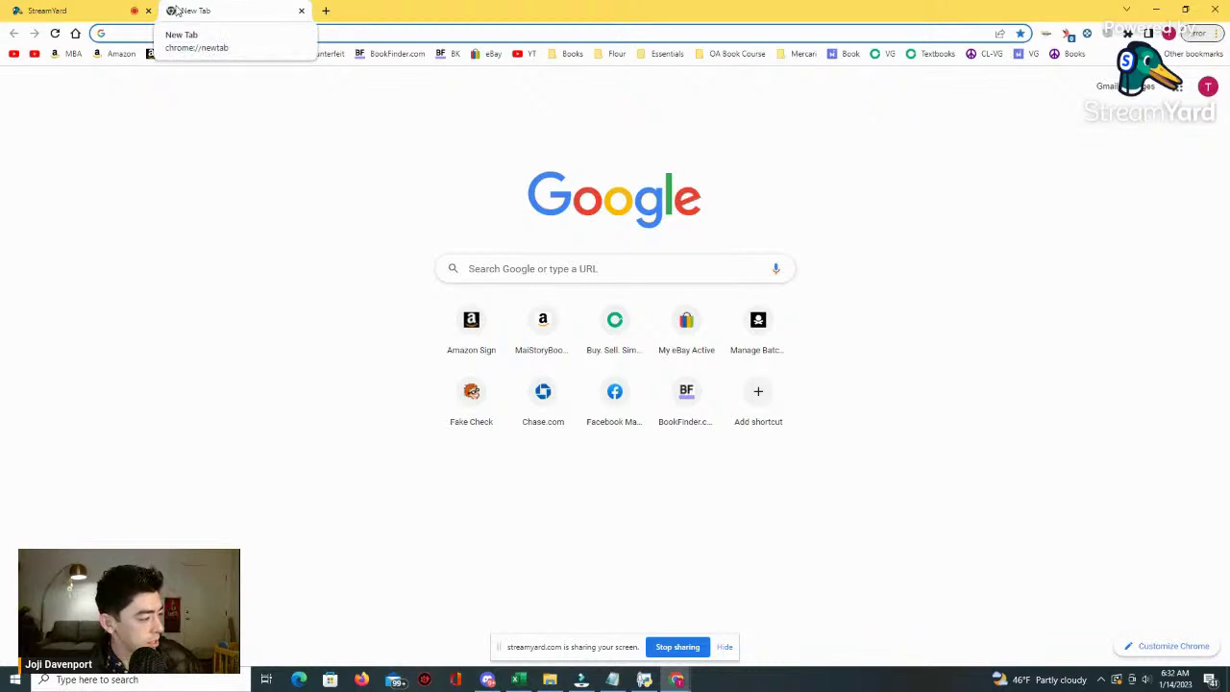
left_click(394, 31)
type("f")
key("Return")
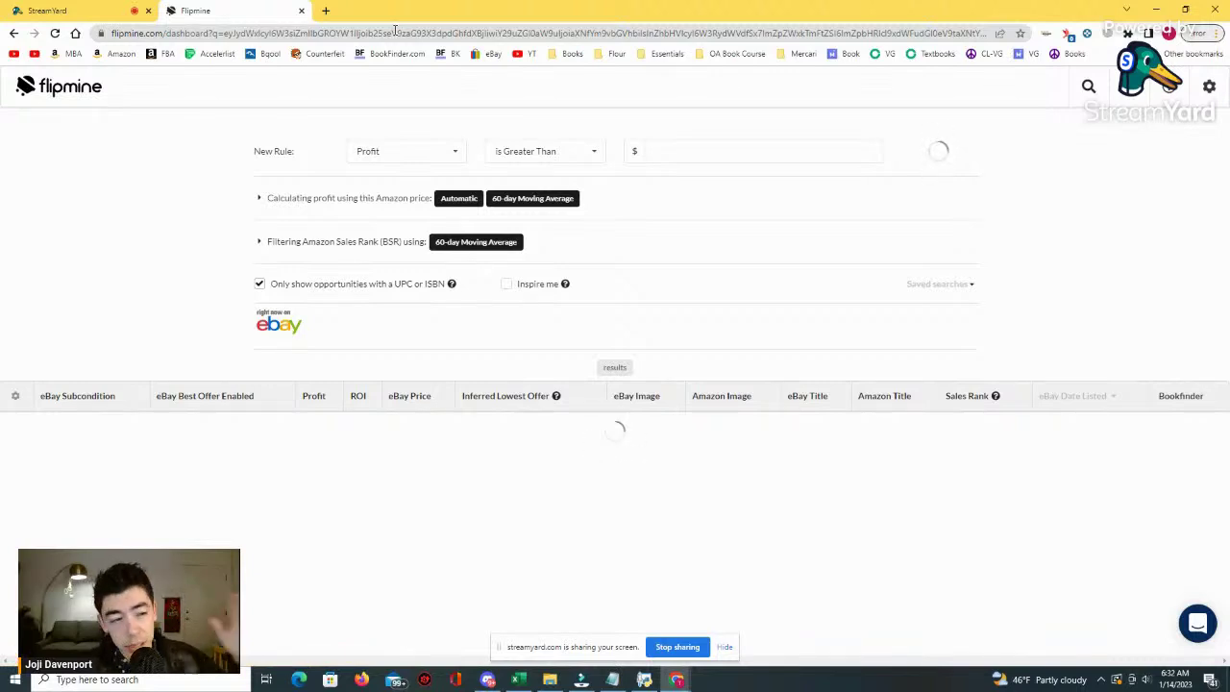
left_click(932, 286)
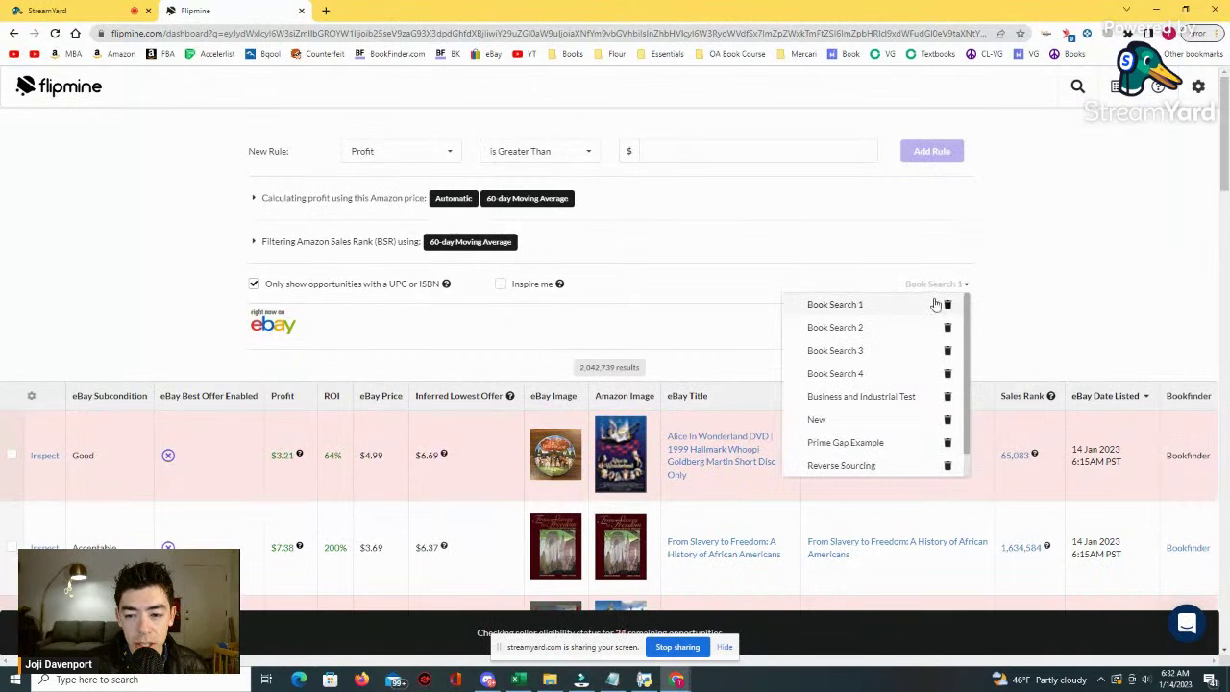
left_click(918, 305)
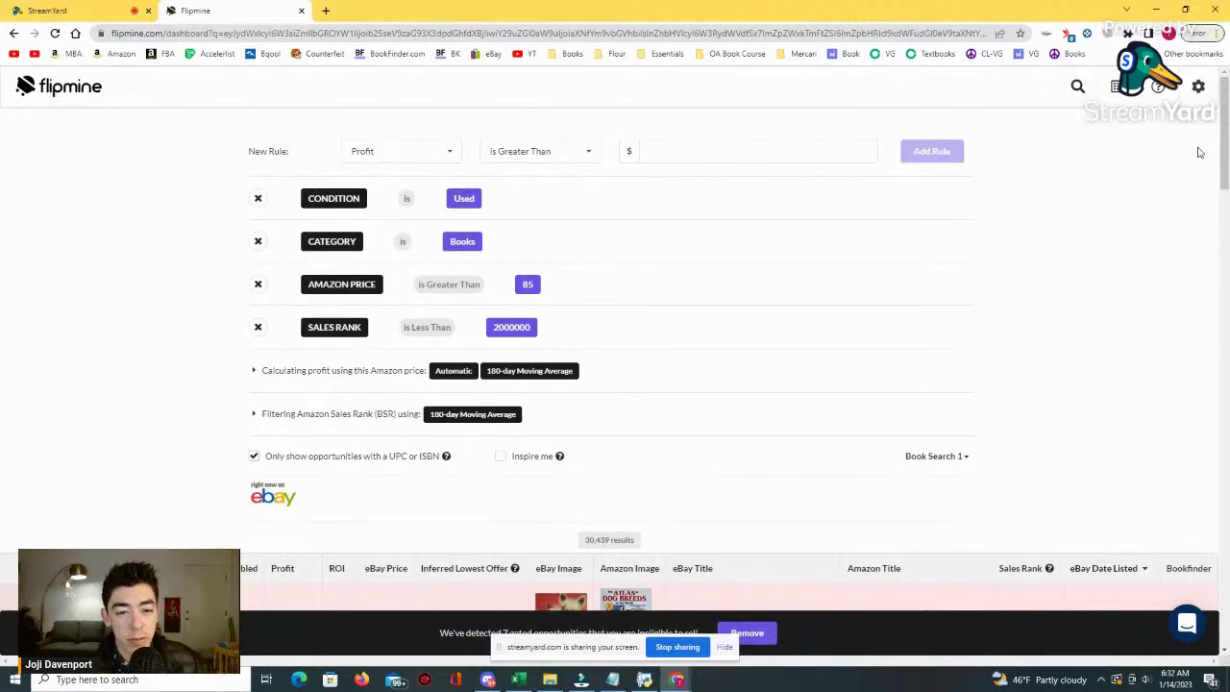
Open the eBay and Amazon listings for Britannica Concise Encyclopedia from the results in new tabs.
scroll(912, 283, "down", 3)
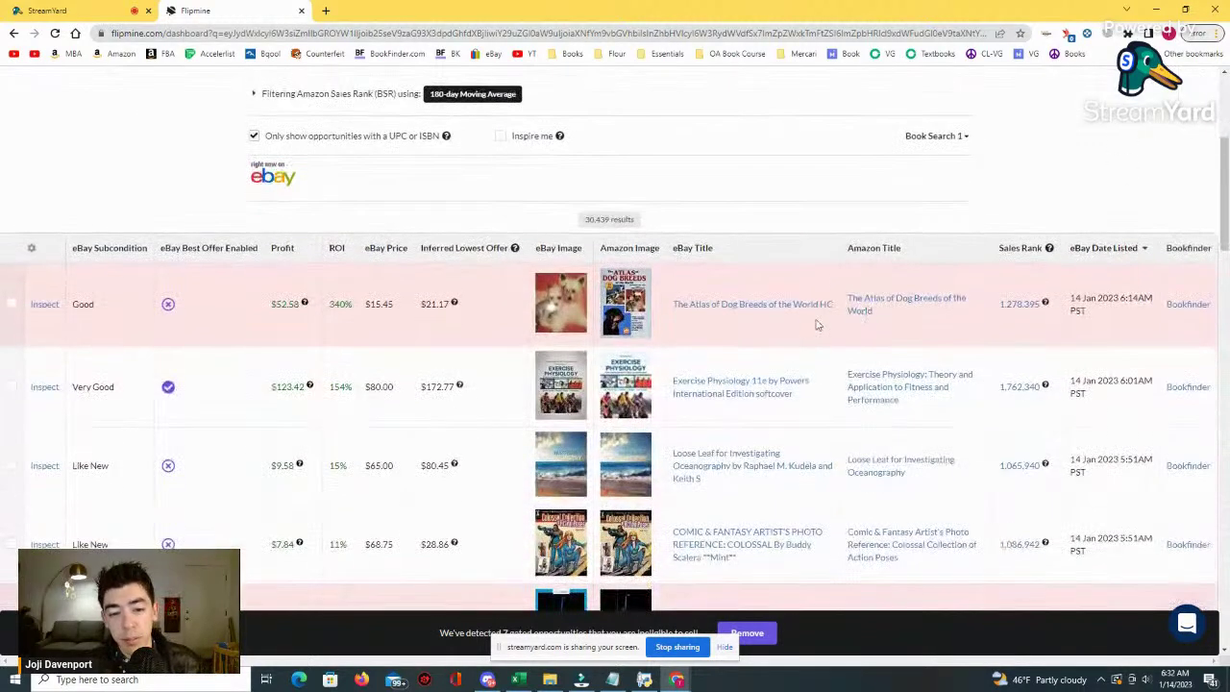
scroll(803, 326, "down", 2)
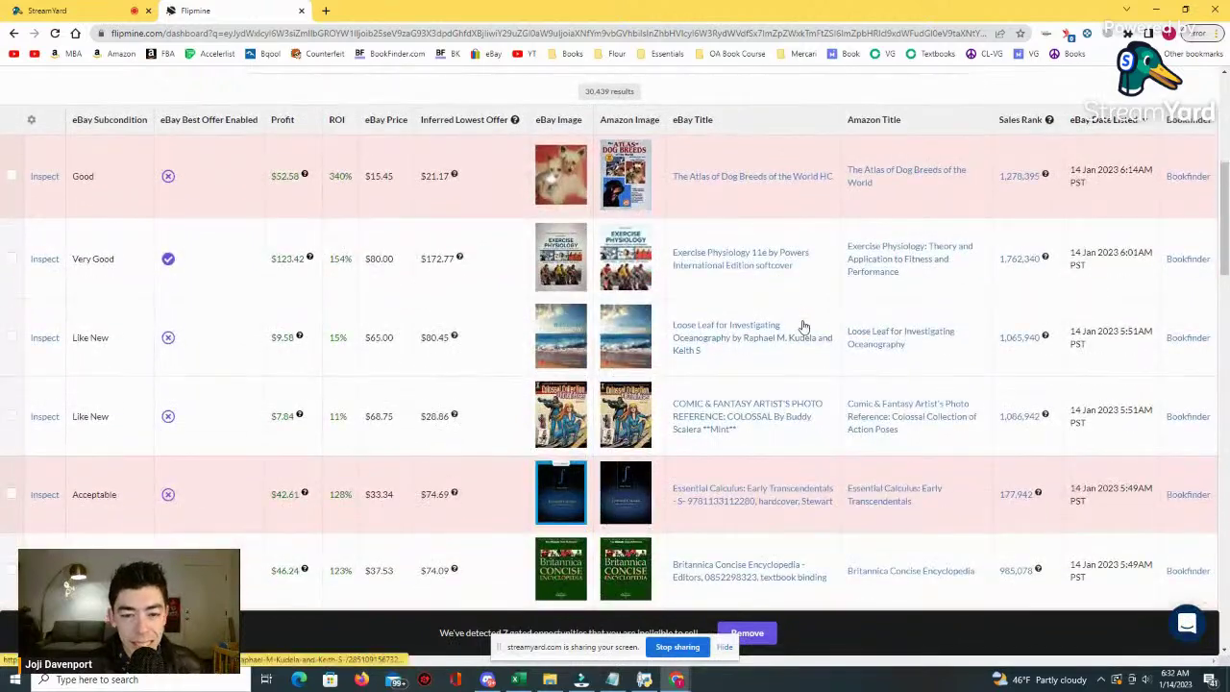
scroll(803, 327, "down", 2)
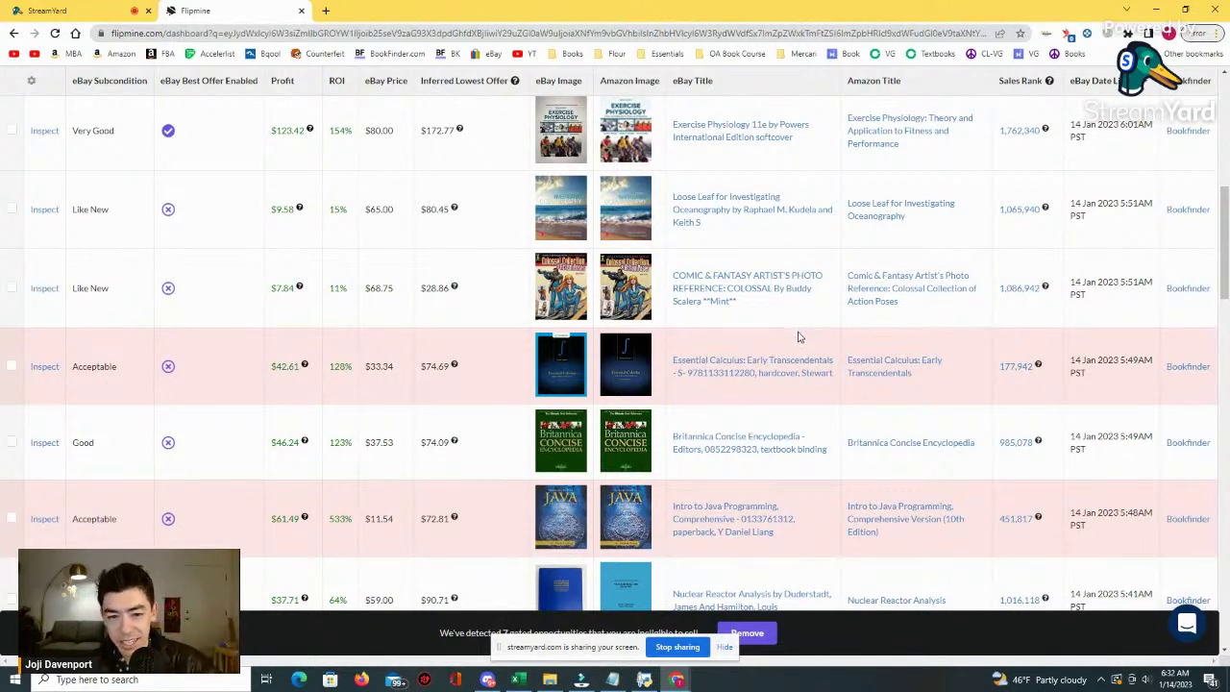
scroll(679, 294, "down", 2)
right_click(708, 310)
left_click(735, 323)
right_click(865, 315)
left_click(920, 323)
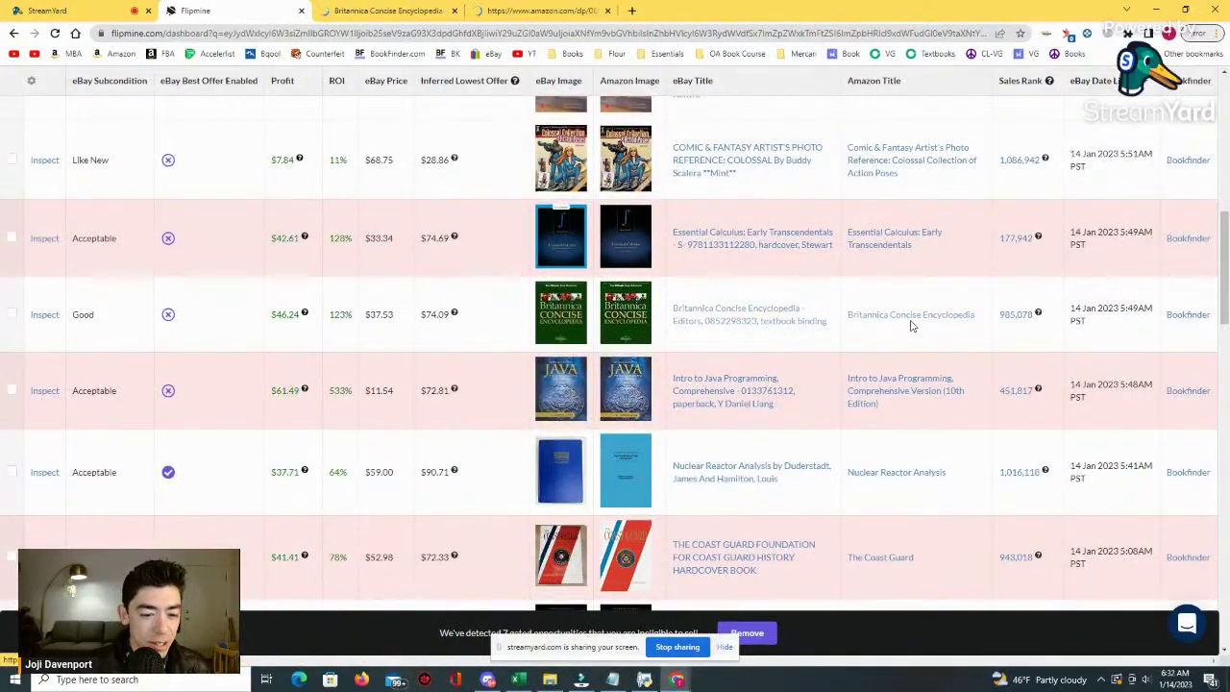
Open the eBay and Amazon listings for Nuclear Reactor Analysis in new tabs.
scroll(911, 325, "down", 2)
right_click(707, 338)
left_click(846, 348)
middle_click(879, 351)
Open the eBay and Amazon listings for Understanding Pharmacology: A Physiological Approach in new tabs.
scroll(676, 434, "down", 3)
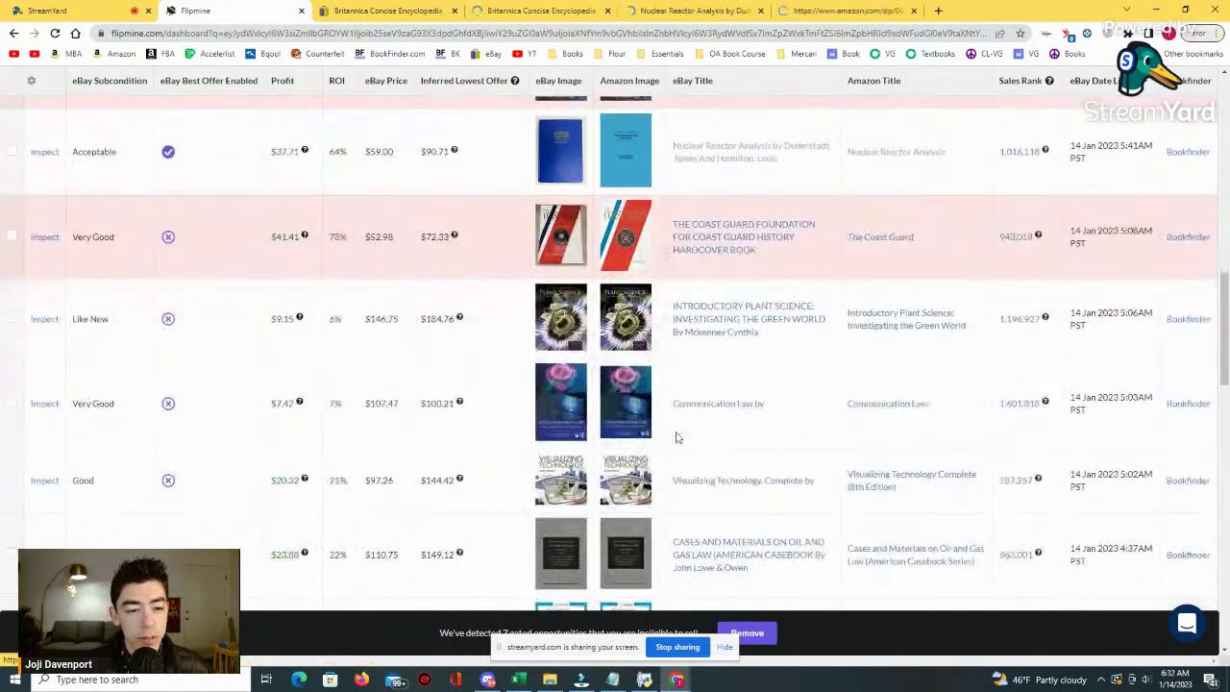
scroll(676, 437, "down", 3)
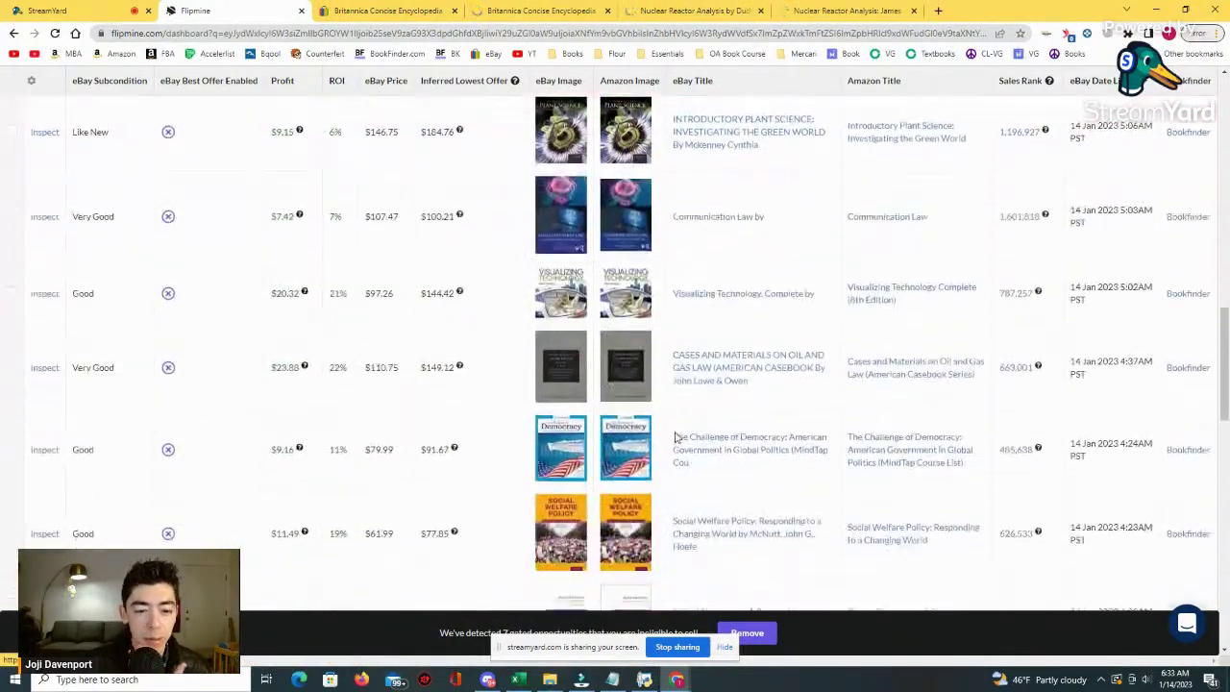
scroll(675, 437, "down", 6)
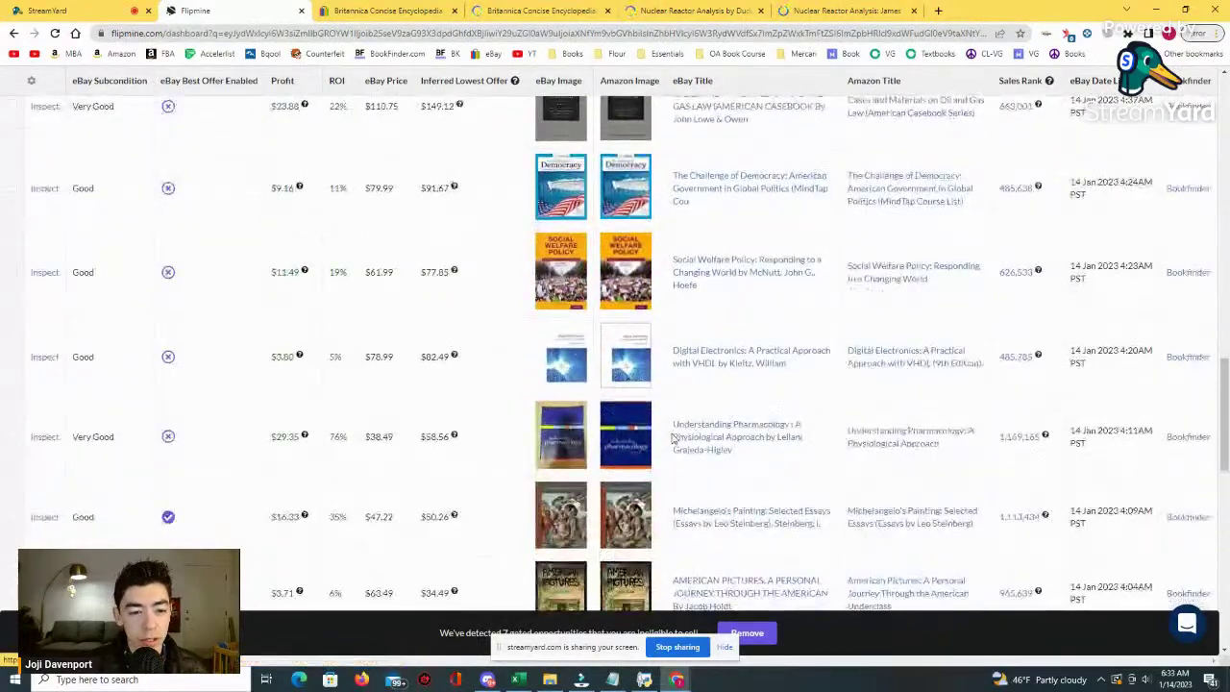
right_click(730, 308)
left_click(845, 315)
middle_click(869, 316)
Open the eBay and Amazon listings for IR: The New World of International Relations in new tabs.
scroll(737, 366, "down", 3)
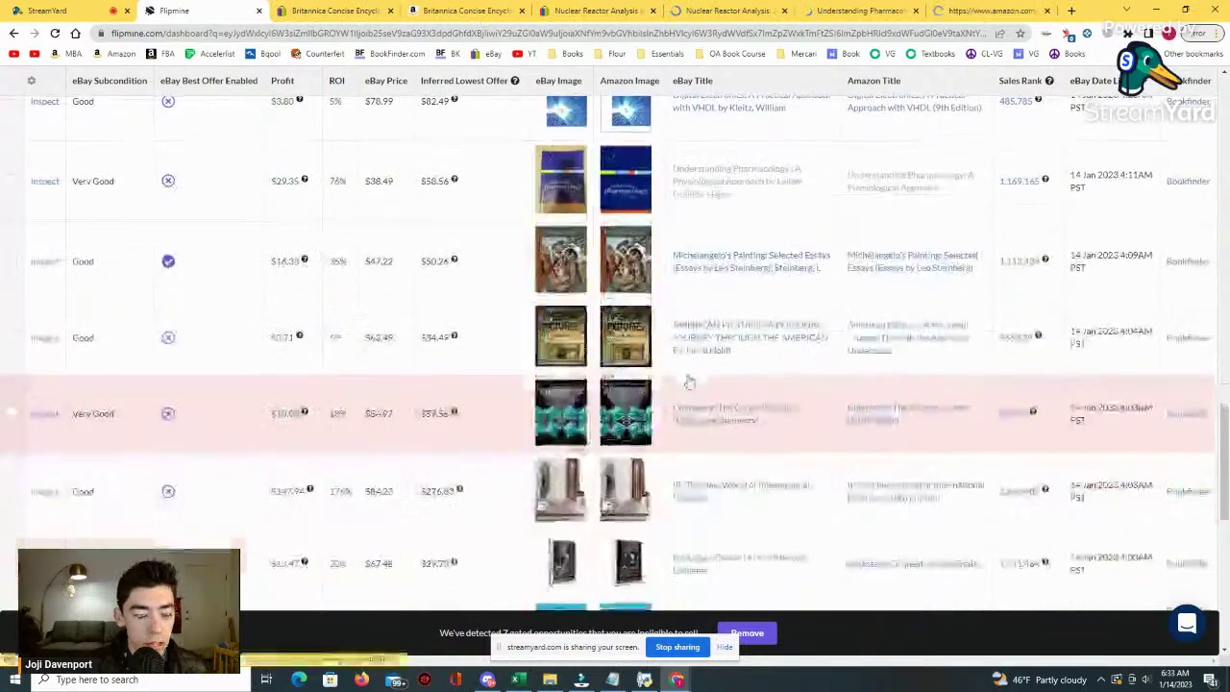
scroll(688, 380, "down", 2)
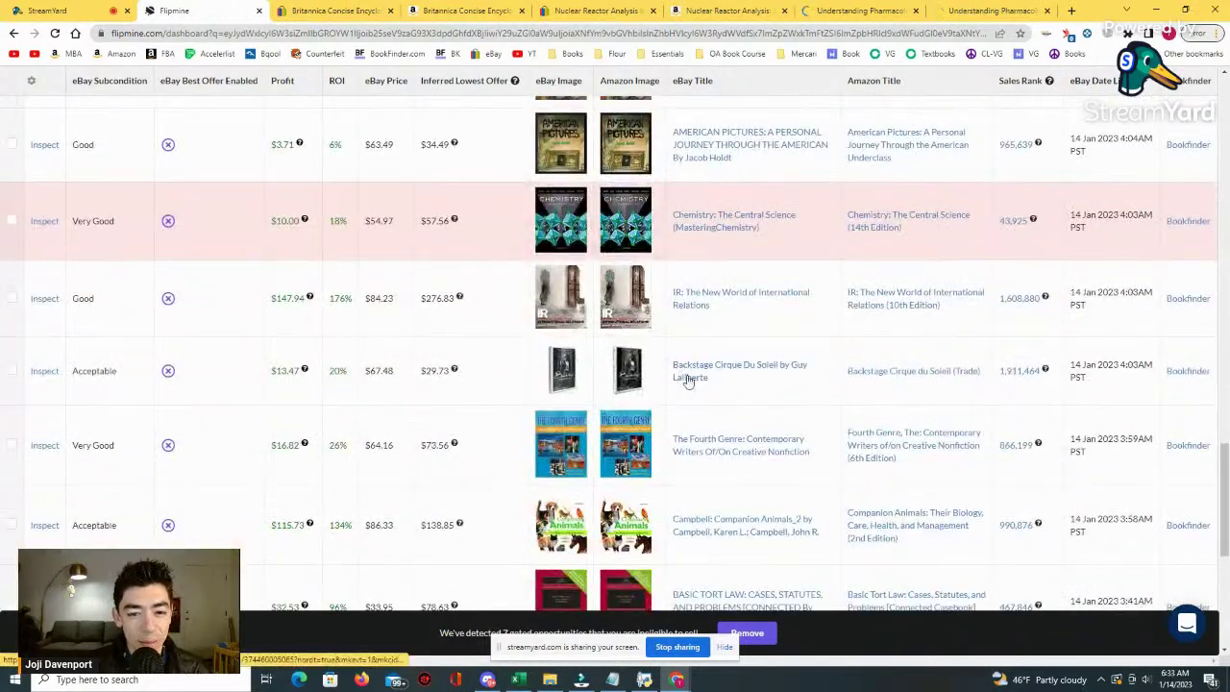
right_click(769, 306)
left_click(807, 307)
right_click(886, 296)
left_click(918, 301)
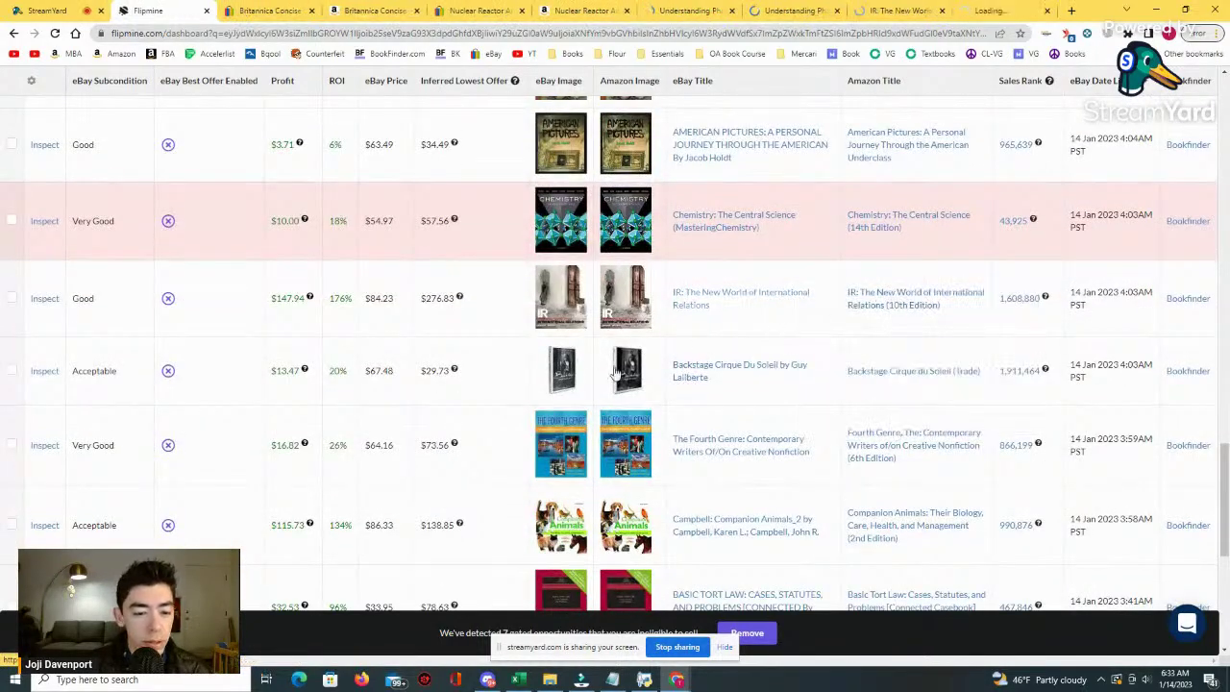
Open the eBay and Amazon listings for Anselm Kiefer and Newport Shingle Style in new tabs.
scroll(385, 352, "down", 2)
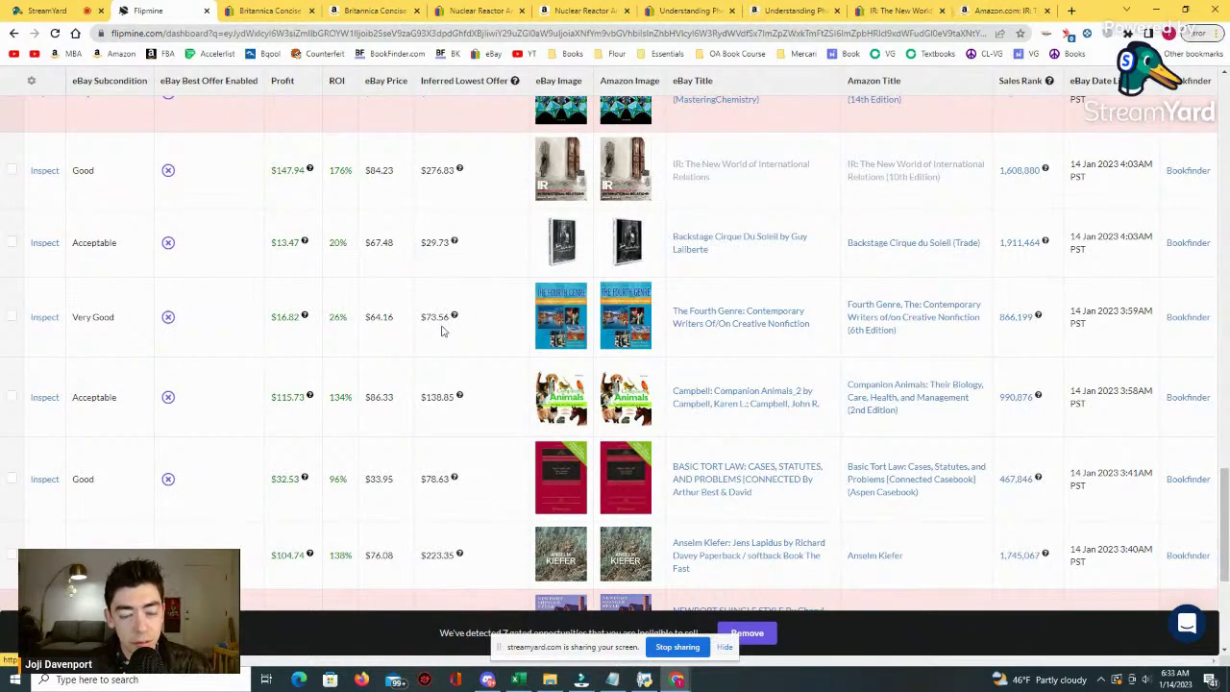
scroll(442, 331, "down", 3)
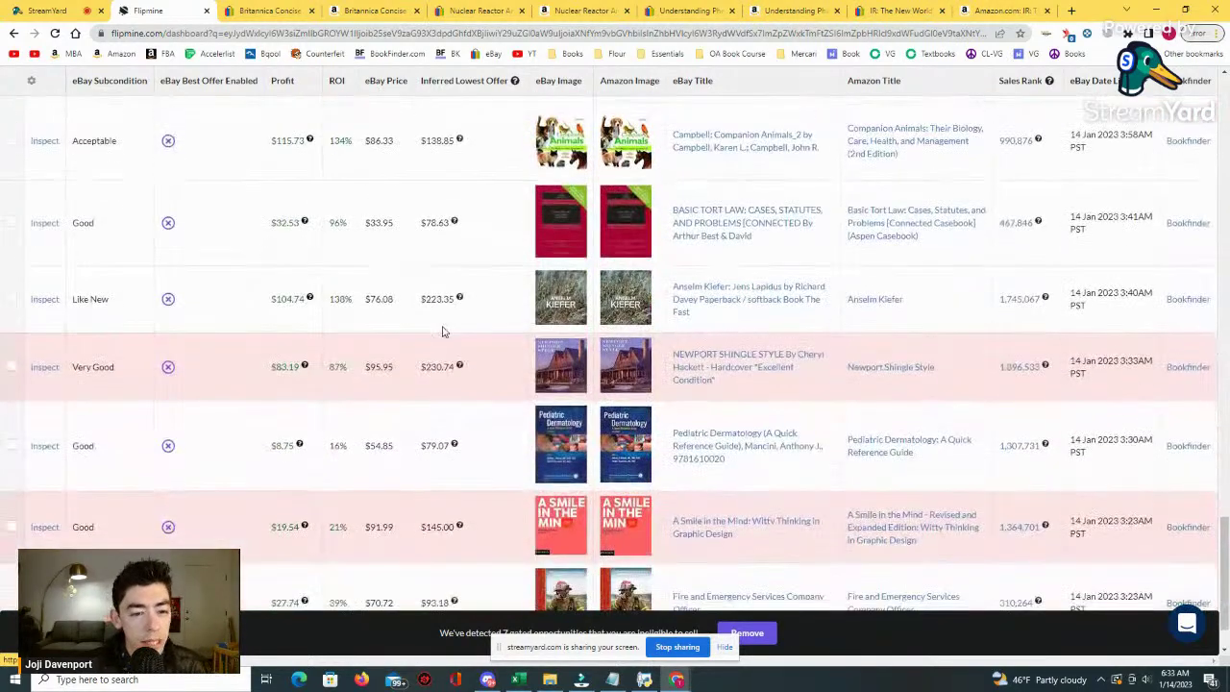
middle_click(882, 315)
middle_click(882, 309)
left_click_drag(365, 299, 452, 299)
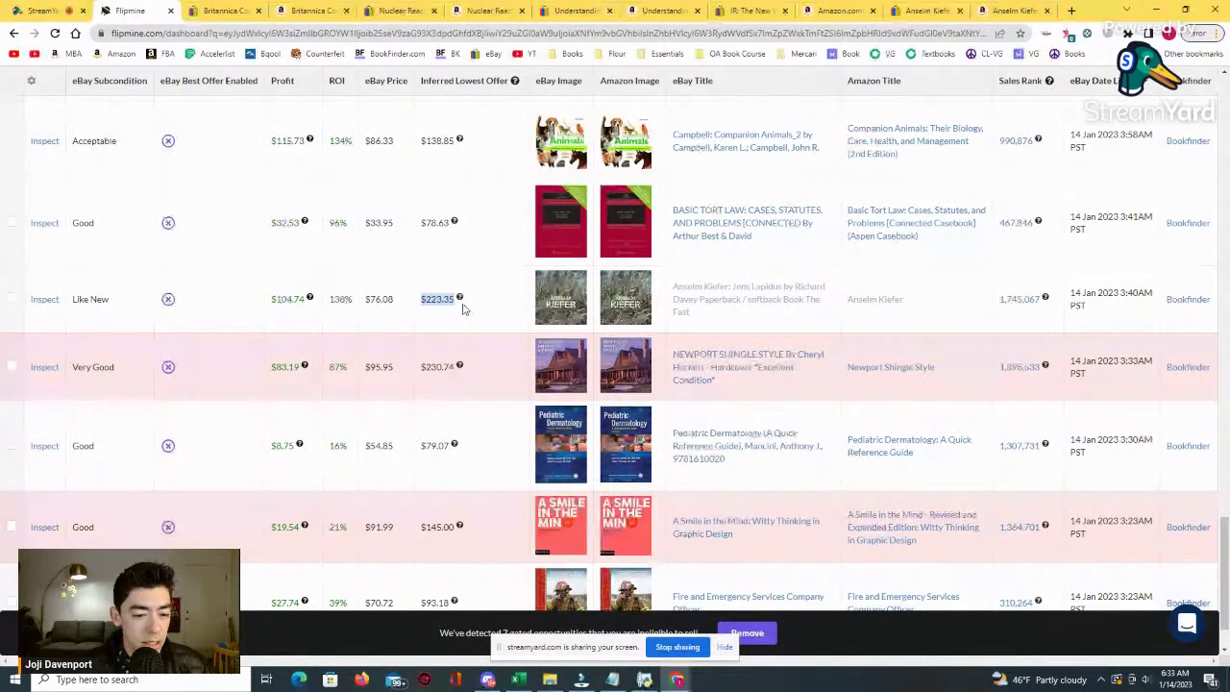
Glance at the Britannica eBay listing, return to the Flipmine results and review the filter rules of Book Search 1.
left_click(180, 7)
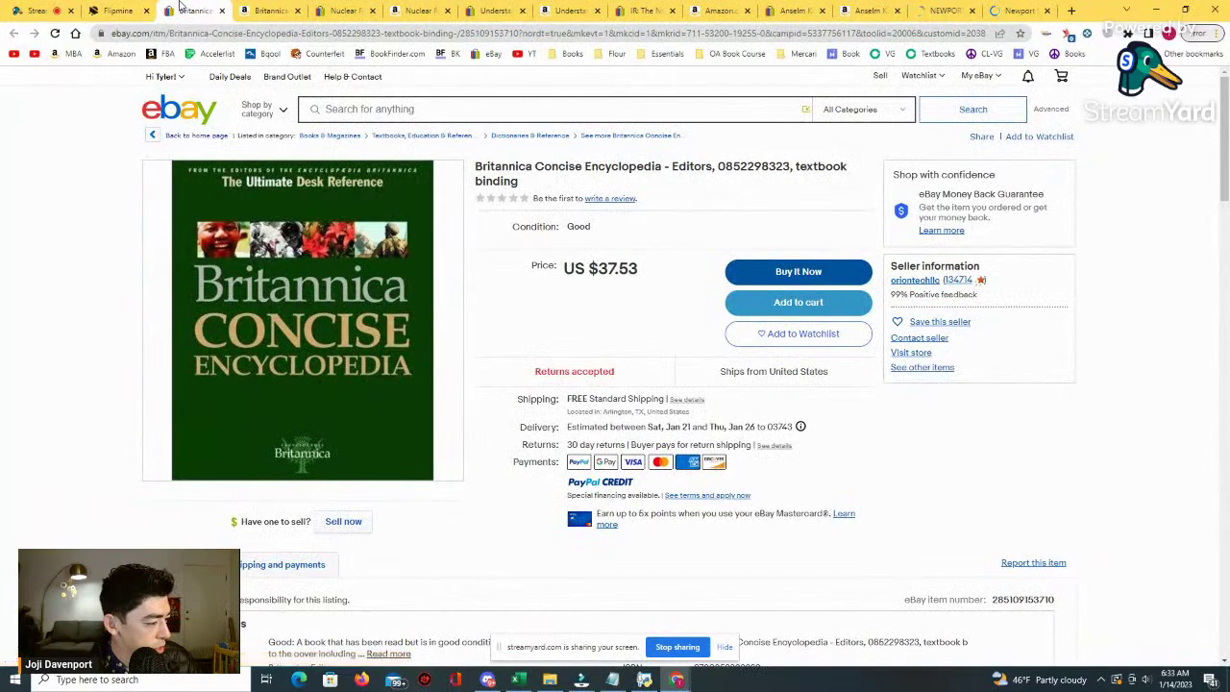
left_click(118, 9)
scroll(322, 278, "down", 10)
scroll(322, 278, "up", 15)
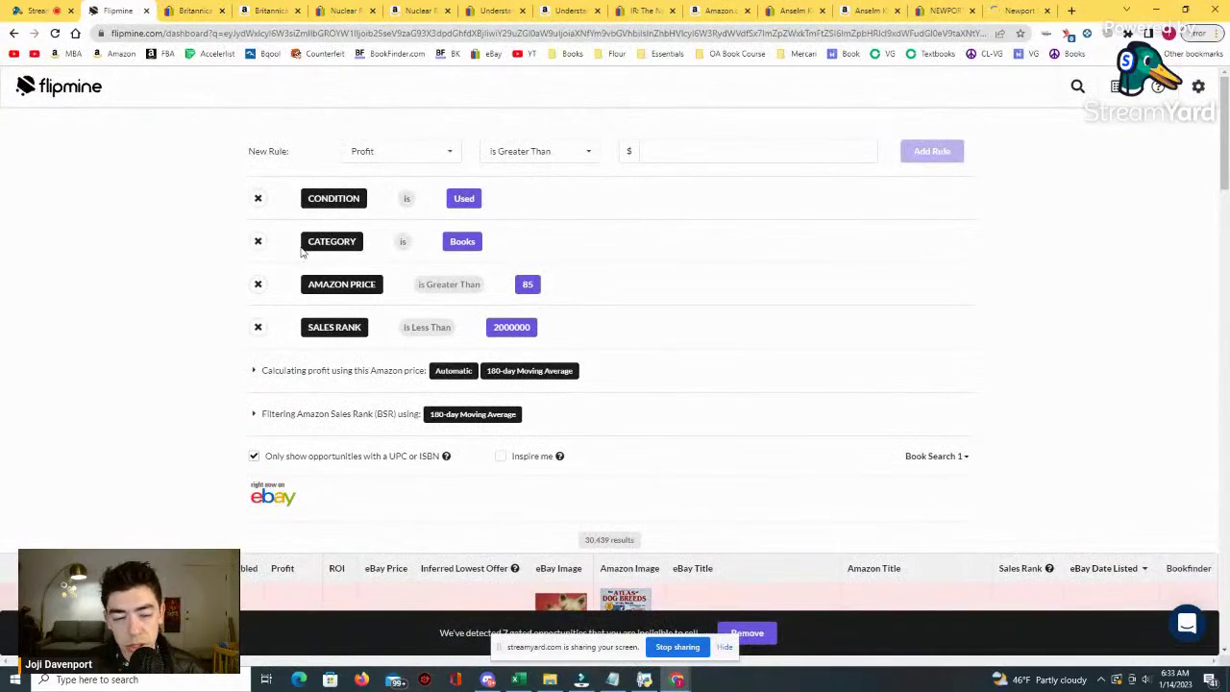
scroll(302, 252, "down", 2)
scroll(302, 252, "up", 1)
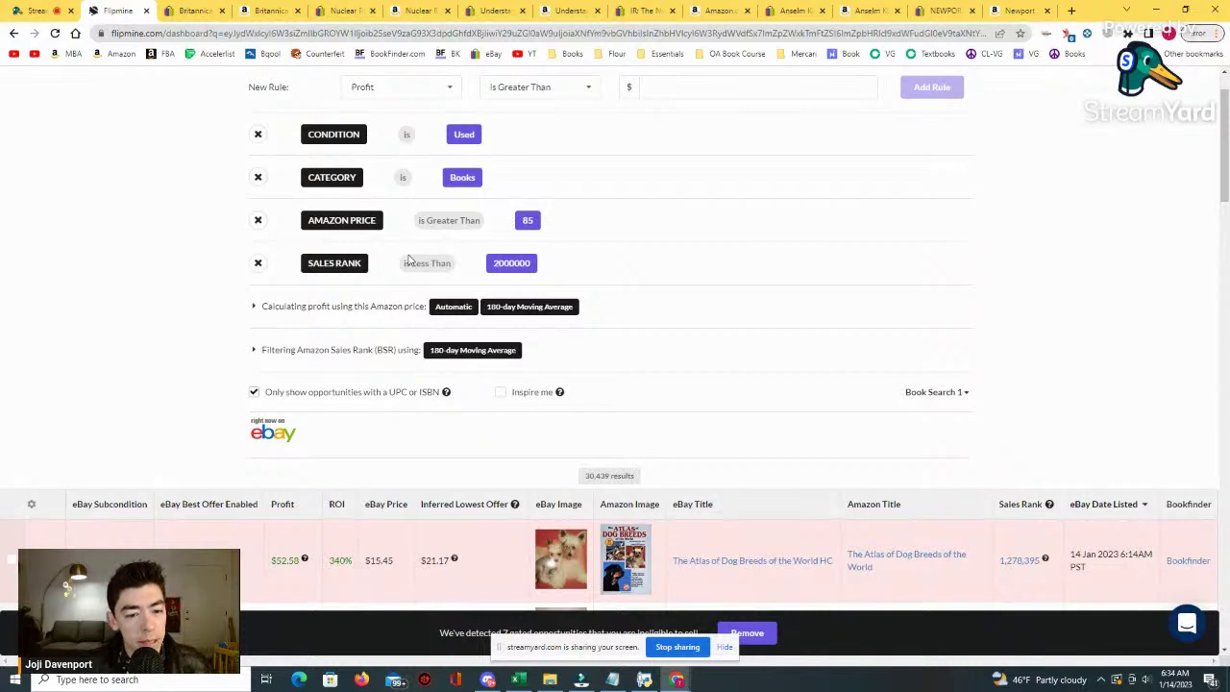
Examine the price type options for the Amazon price used in the profit calculation and collapse those settings again.
left_click(456, 314)
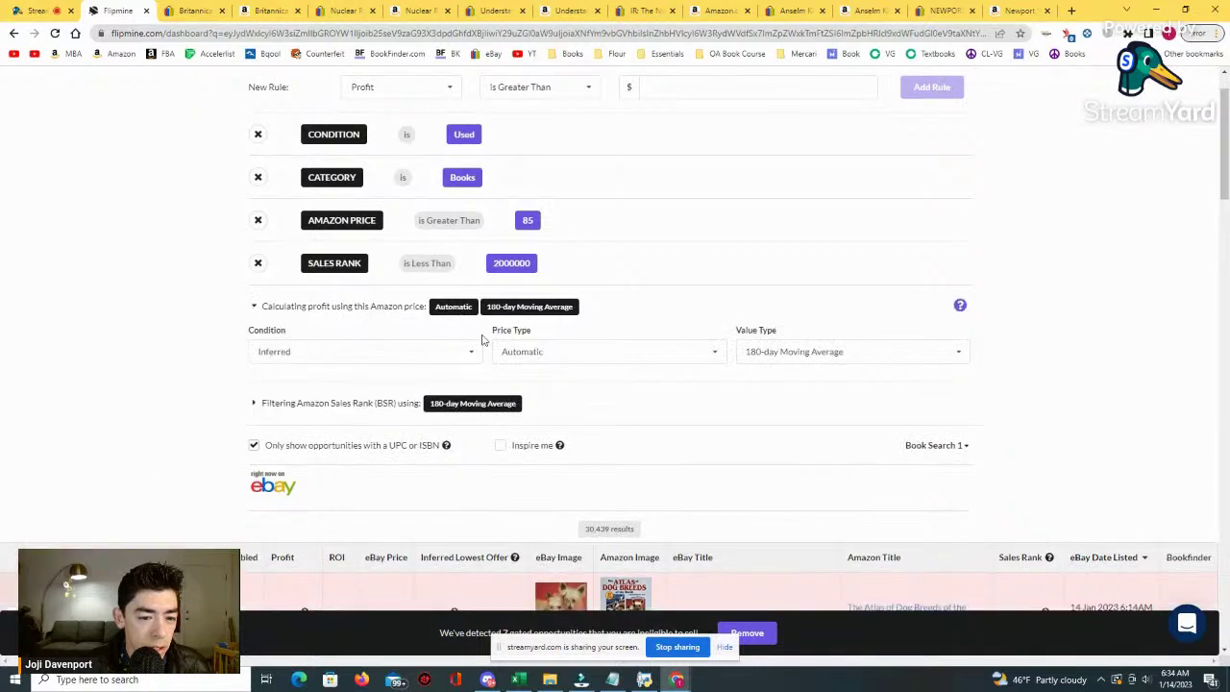
left_click(566, 355)
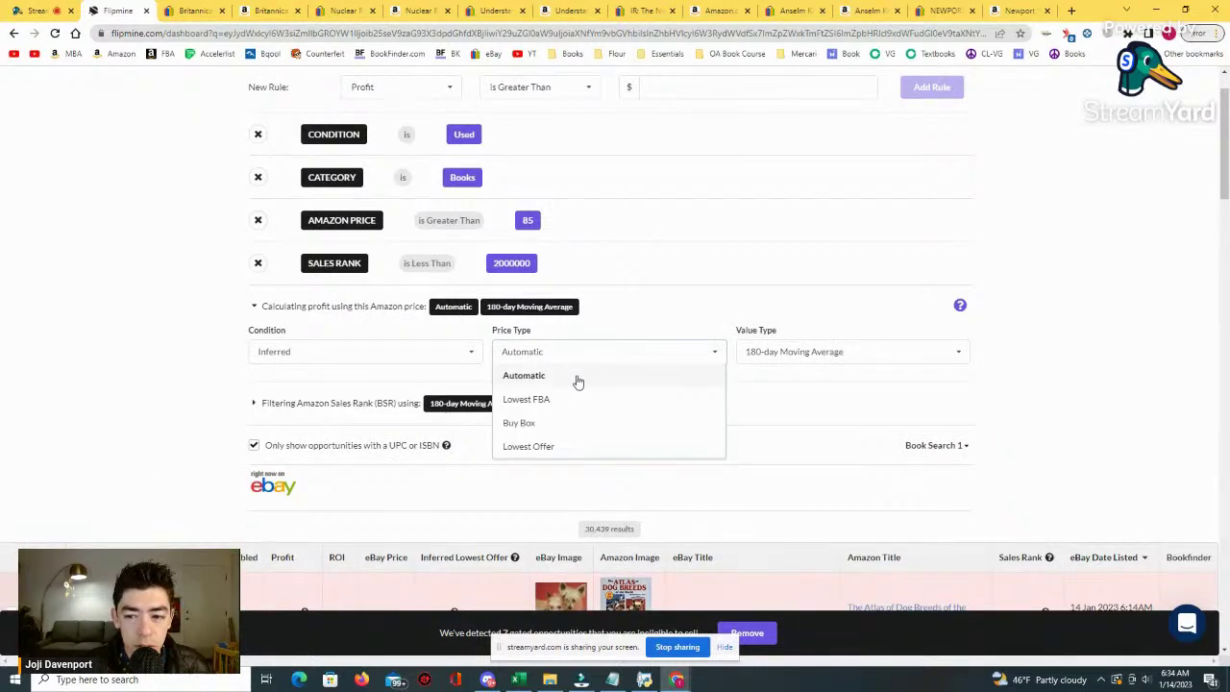
left_click(996, 308)
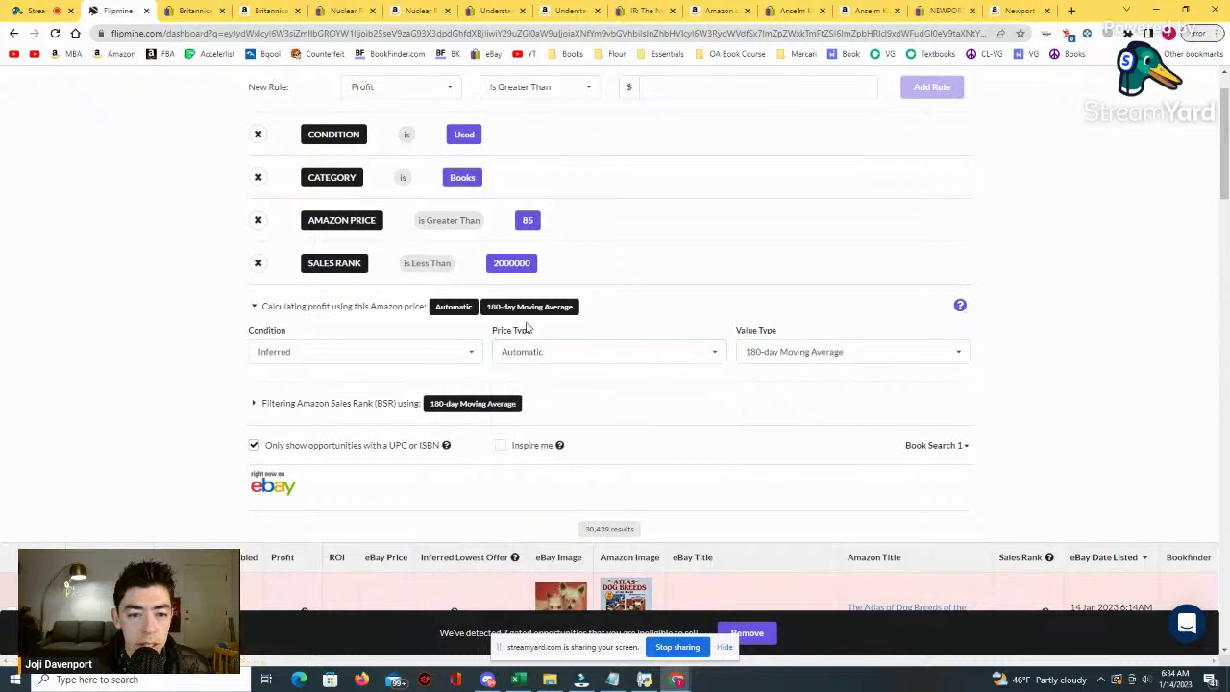
left_click(323, 307)
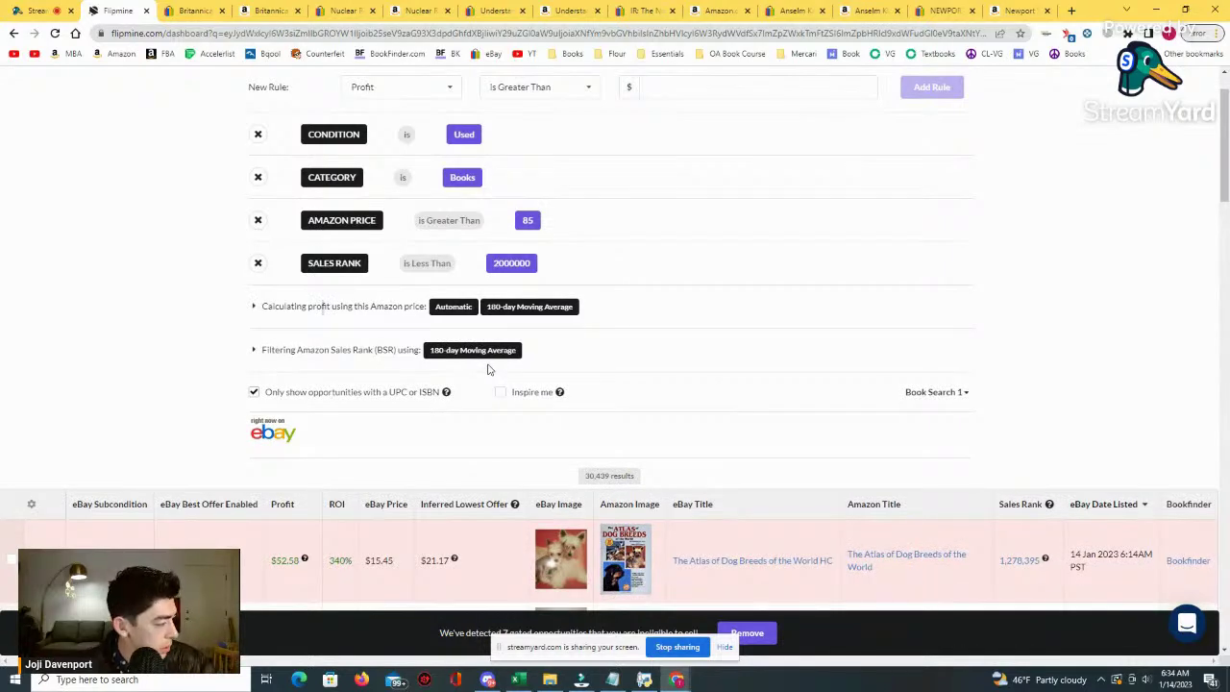
Compare the eBay and Amazon listings for Britannica Concise Encyclopedia, examining the used offer and the Keepa price and sales rank history.
left_click(165, 9)
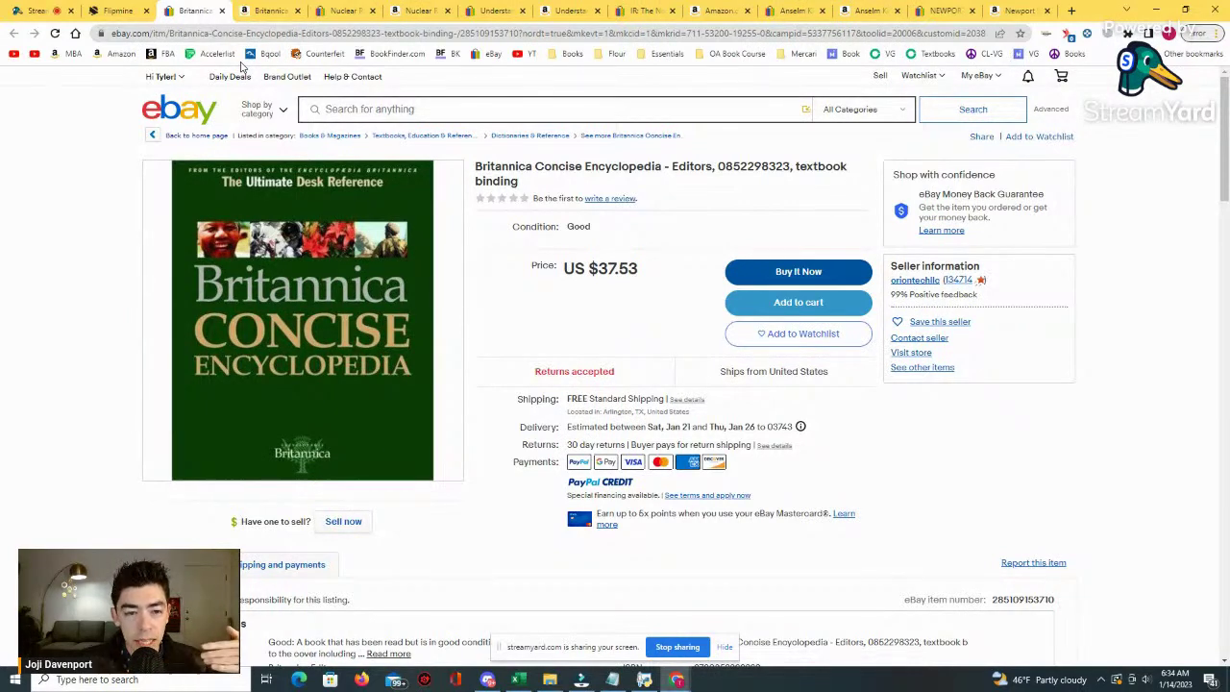
left_click(271, 10)
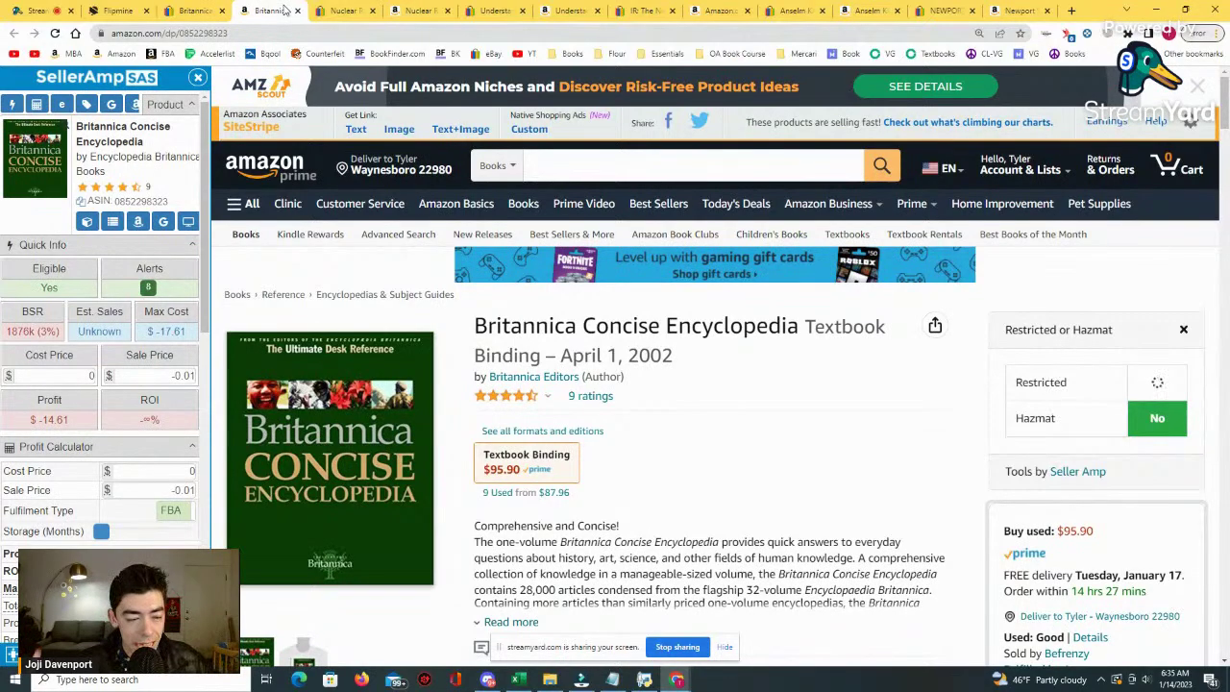
scroll(519, 216, "down", 8)
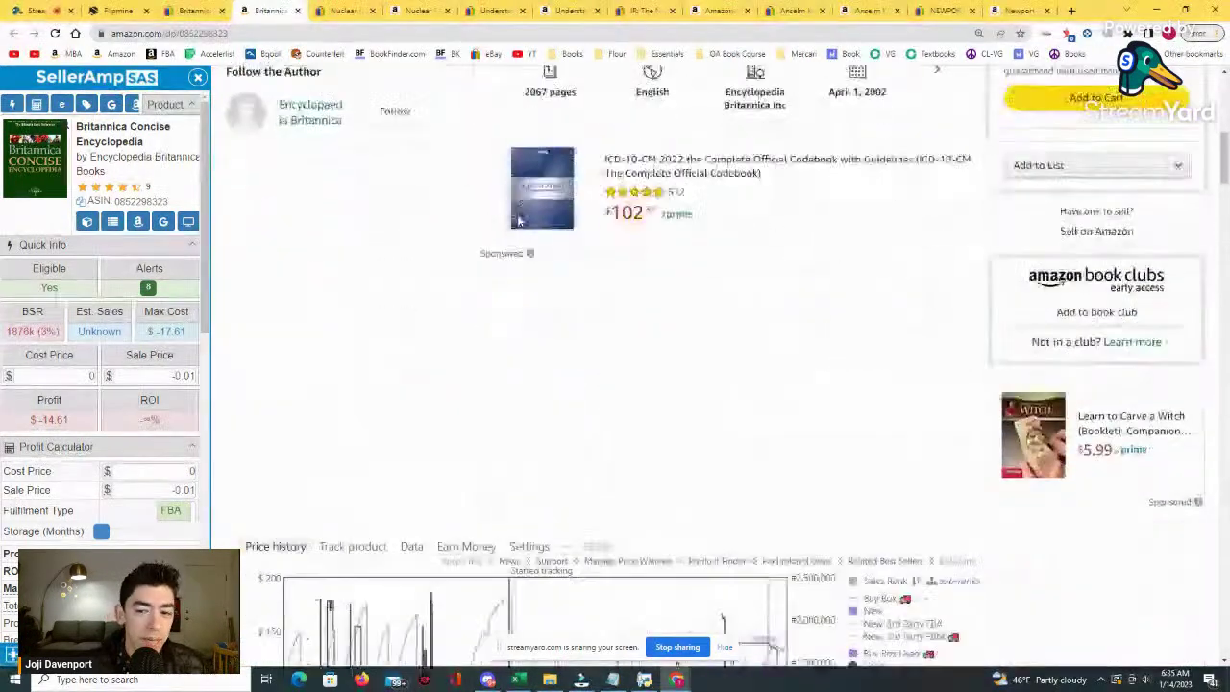
scroll(520, 223, "down", 3)
scroll(417, 163, "up", 4)
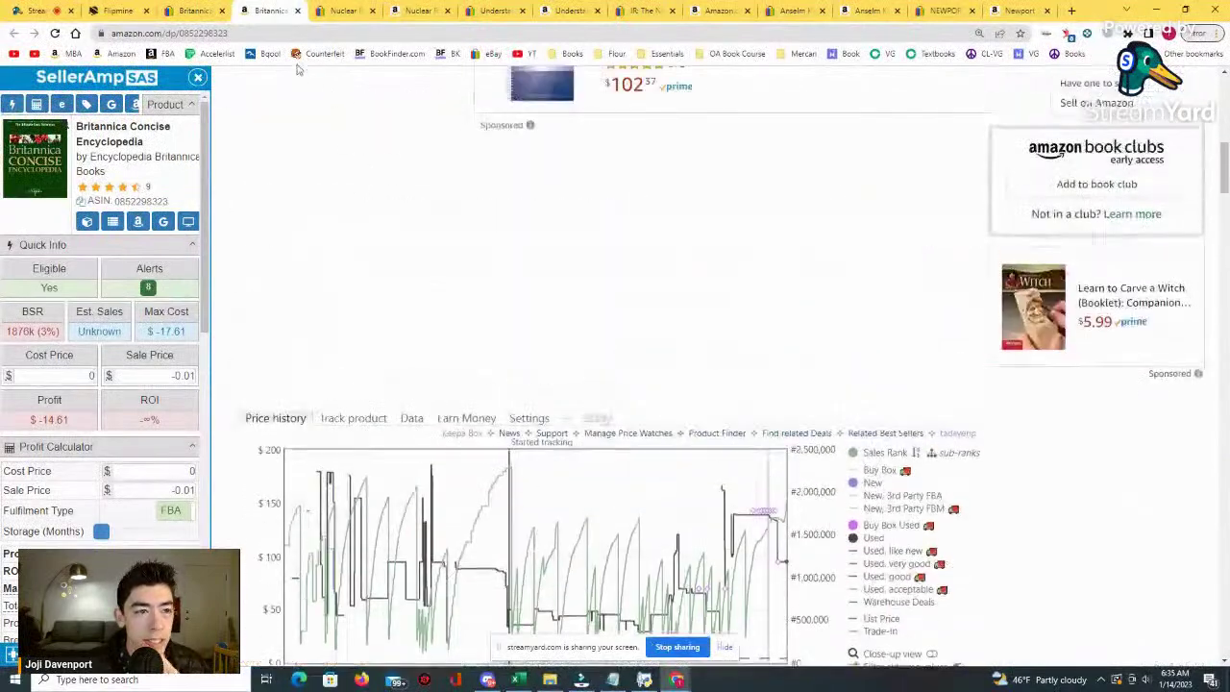
scroll(417, 162, "up", 5)
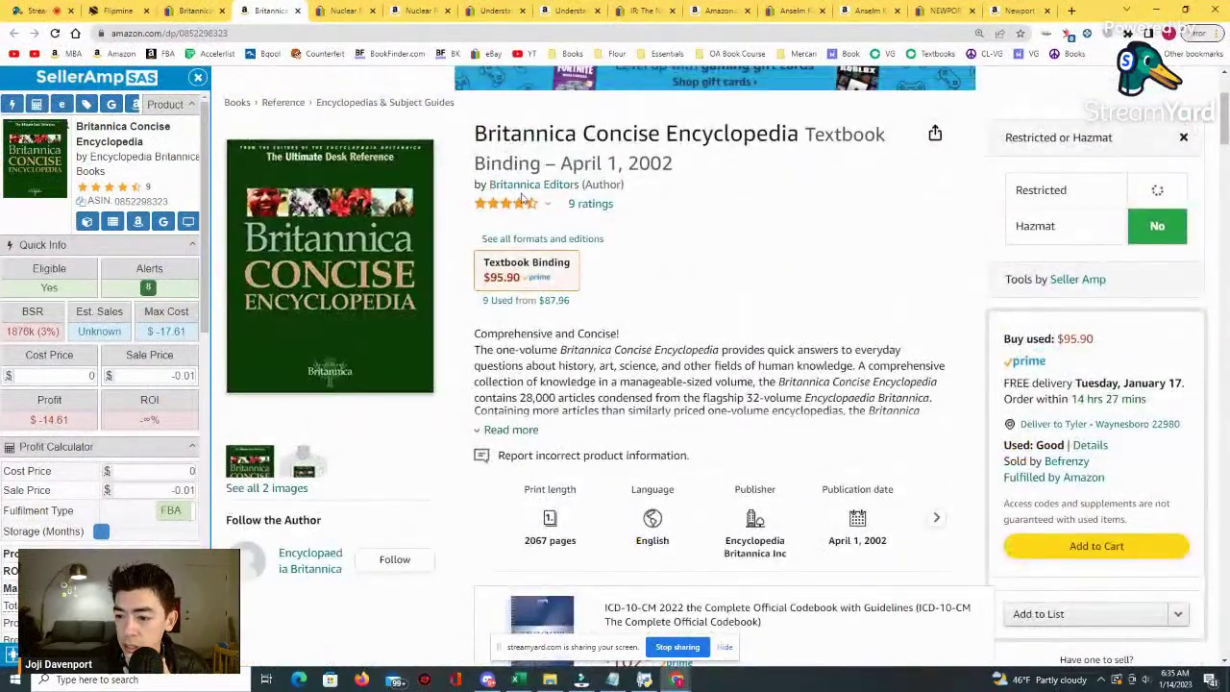
scroll(985, 264, "down", 1)
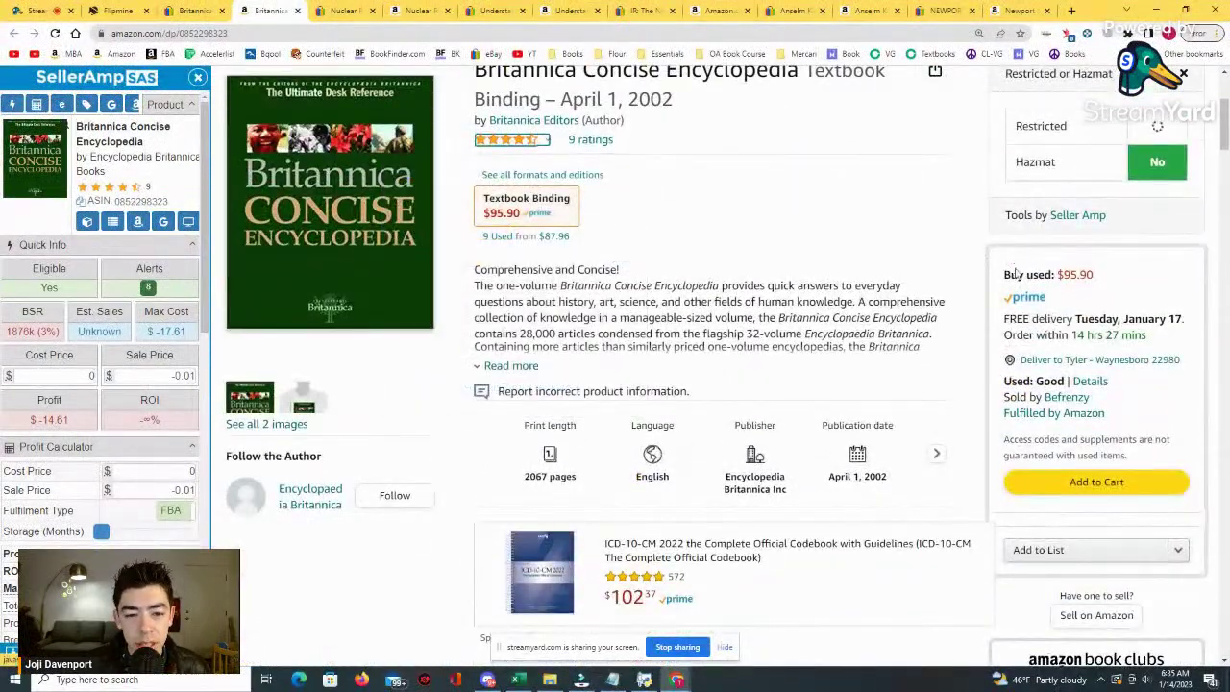
scroll(1015, 269, "up", 1)
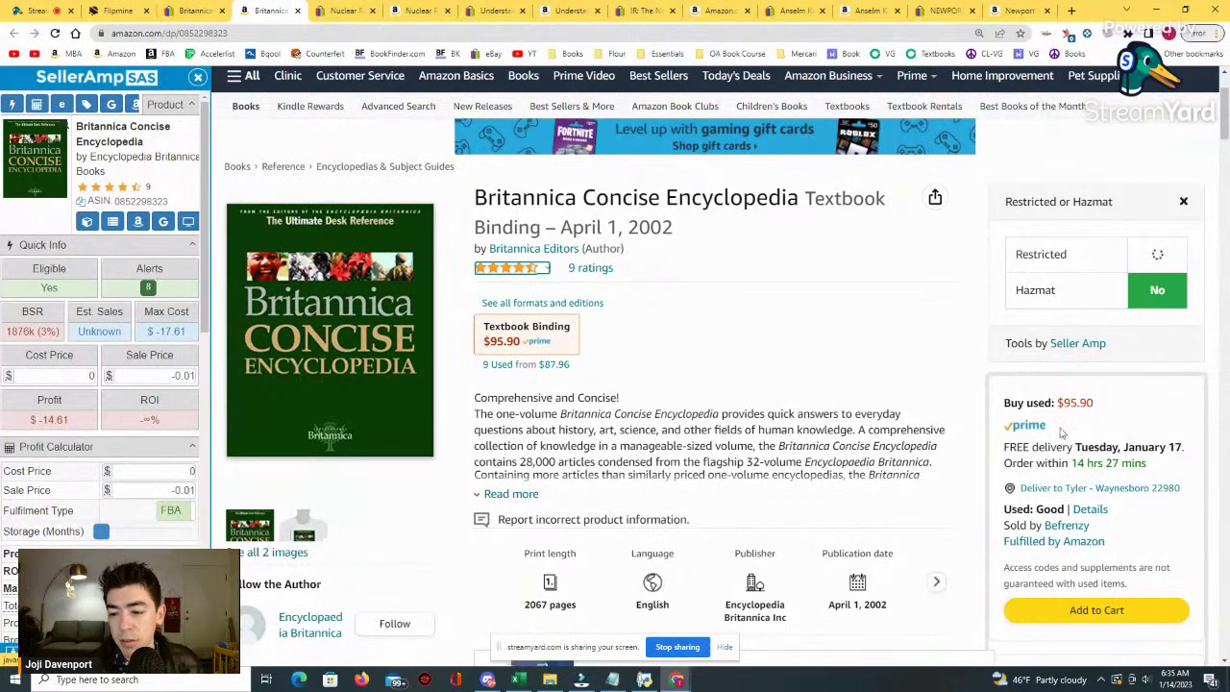
scroll(1060, 429, "down", 3)
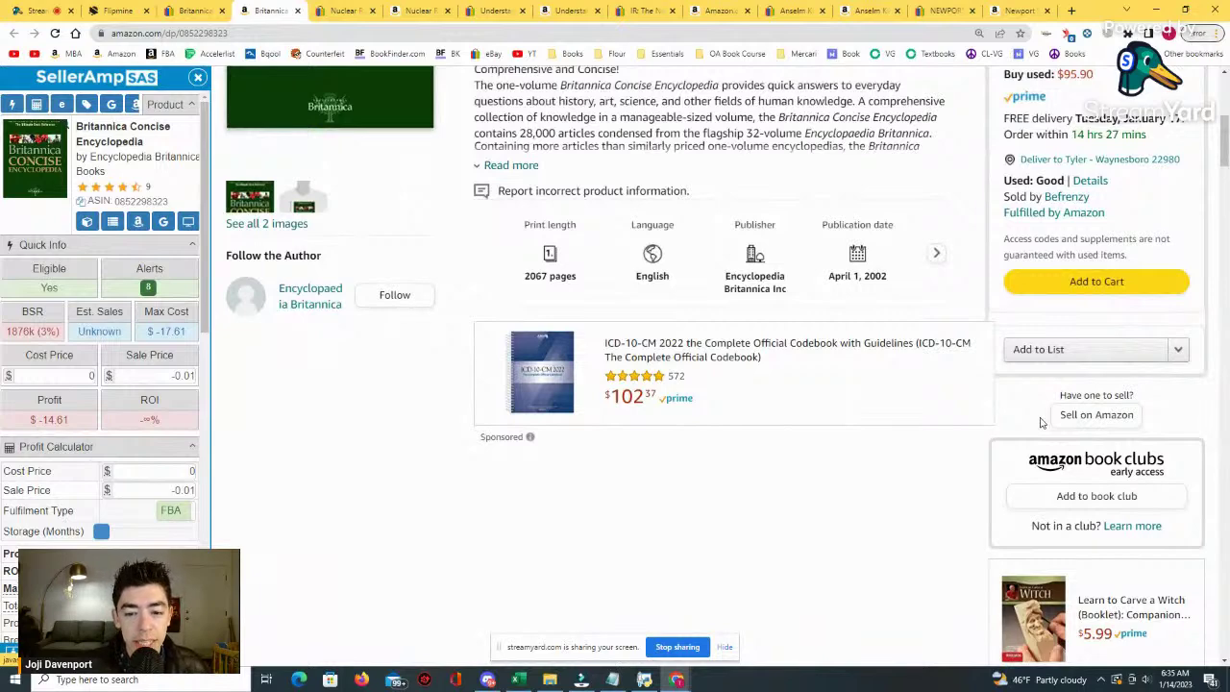
scroll(1040, 422, "down", 5)
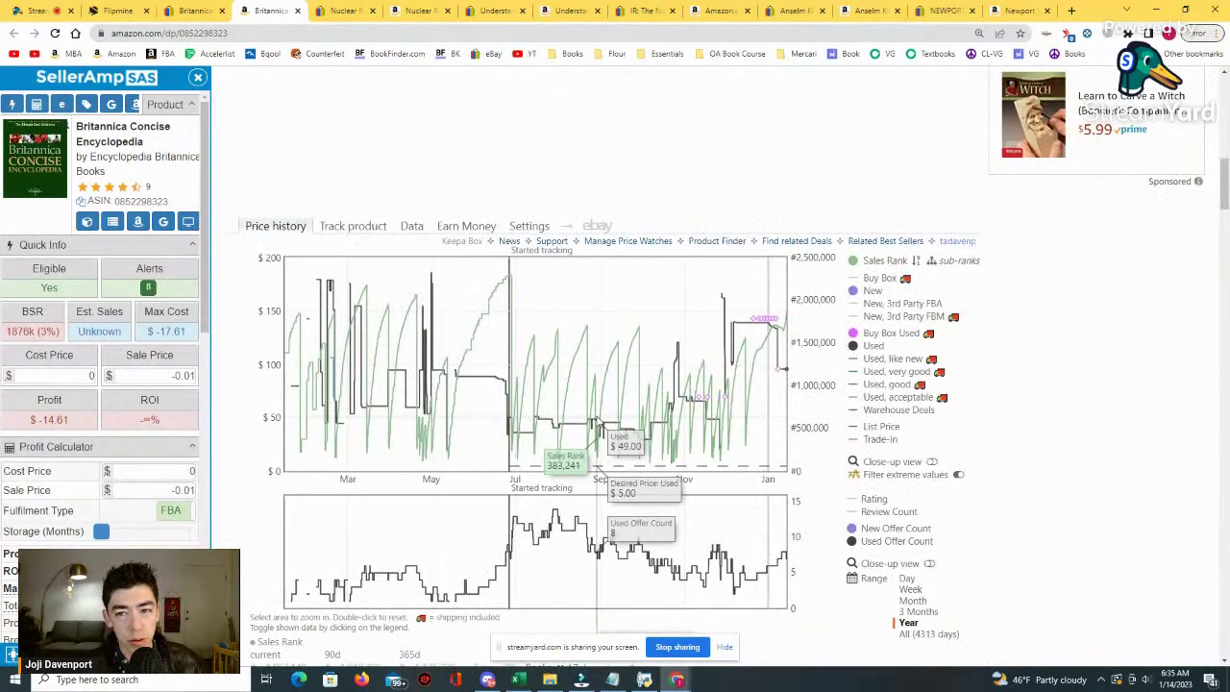
scroll(598, 423, "up", 5)
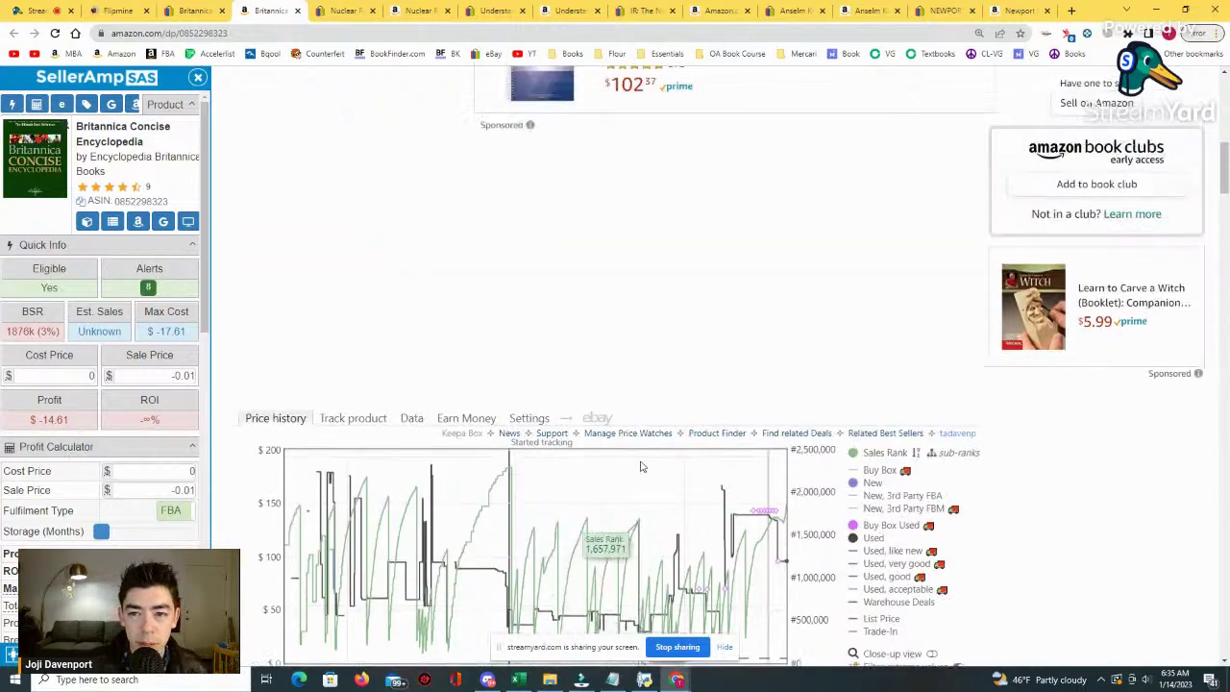
scroll(720, 469, "up", 1)
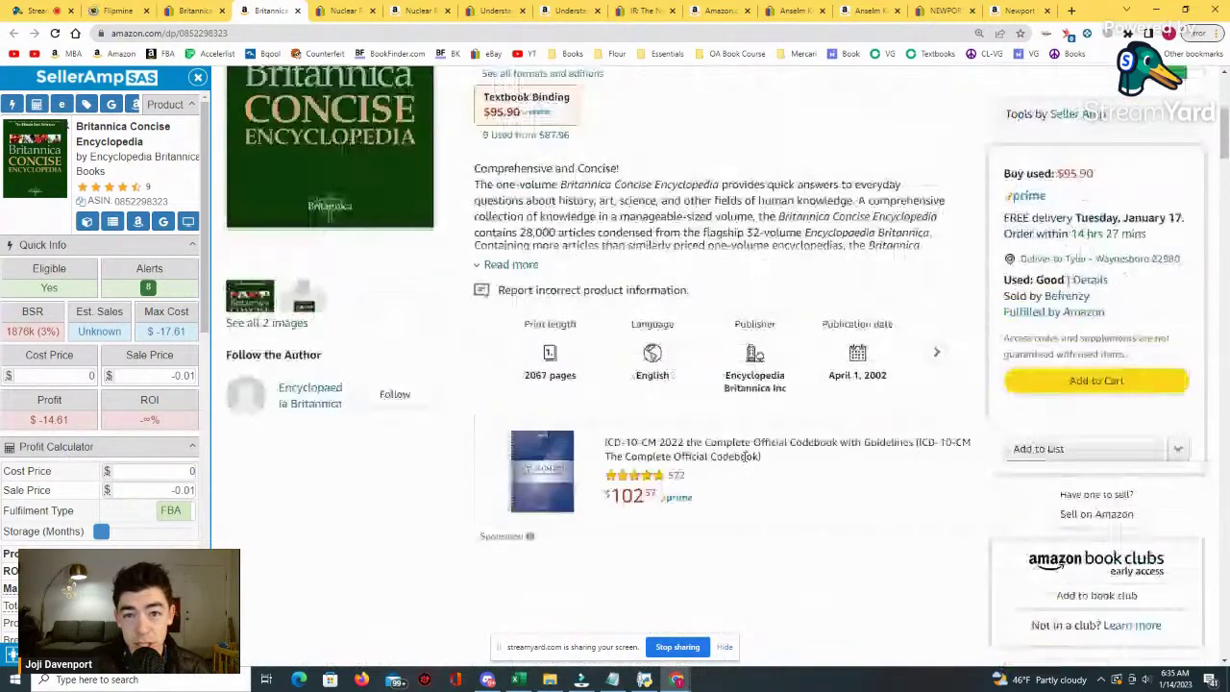
Examine the used price and sales rank from mid-June on in the Britannica Keepa chart, and restore the one-year view.
scroll(747, 458, "up", 1)
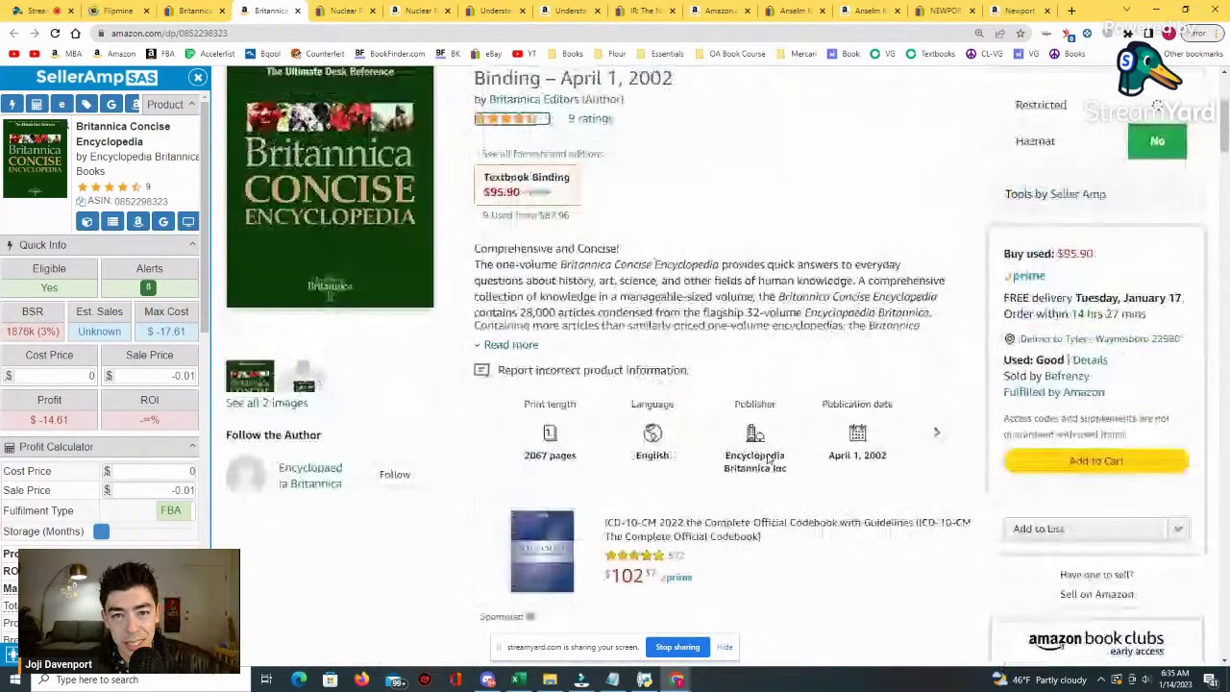
scroll(769, 462, "up", 2)
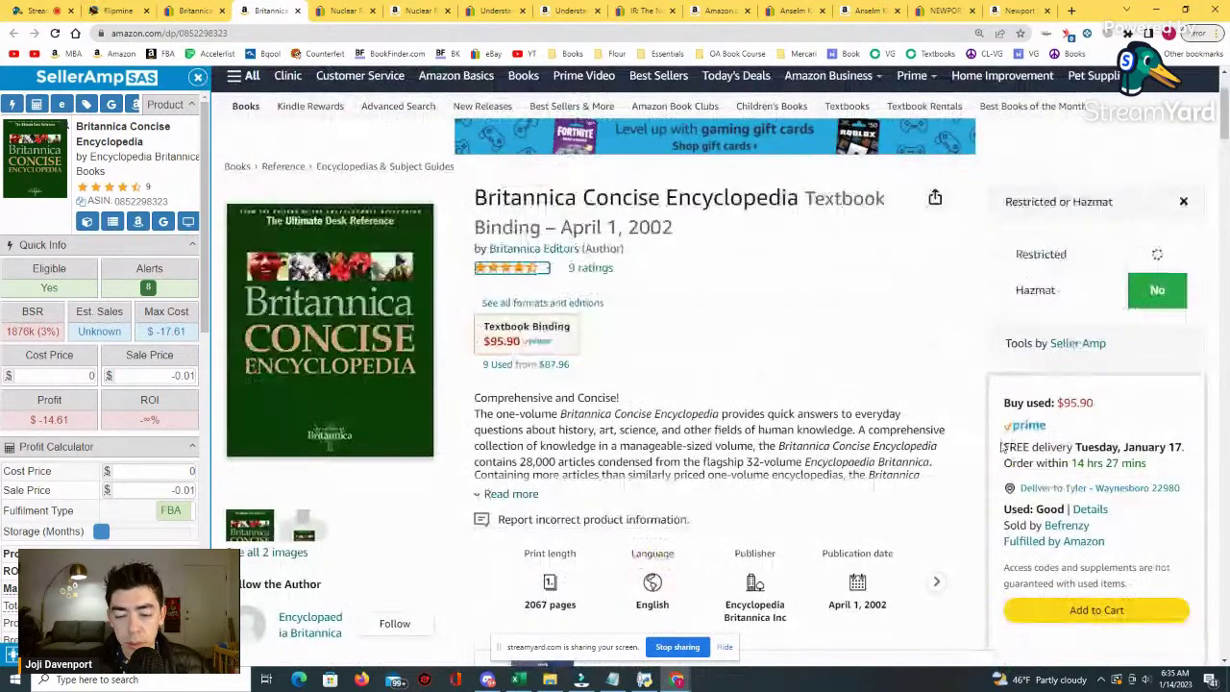
scroll(999, 451, "down", 6)
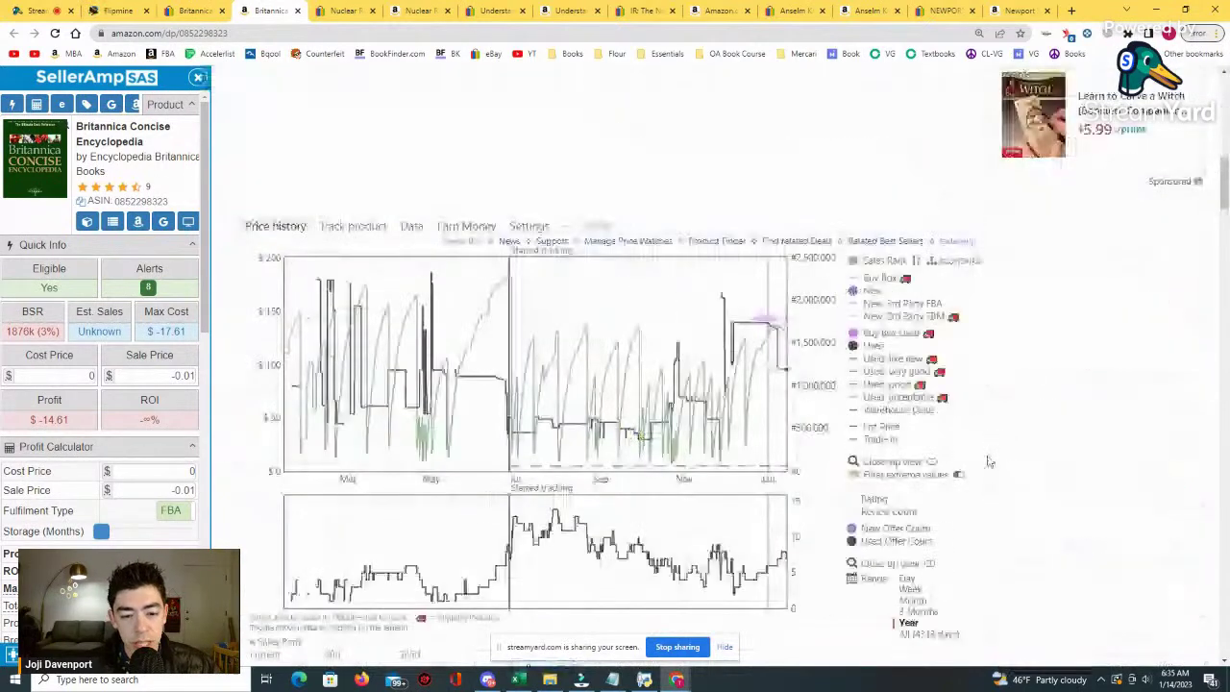
left_click_drag(491, 451, 738, 451)
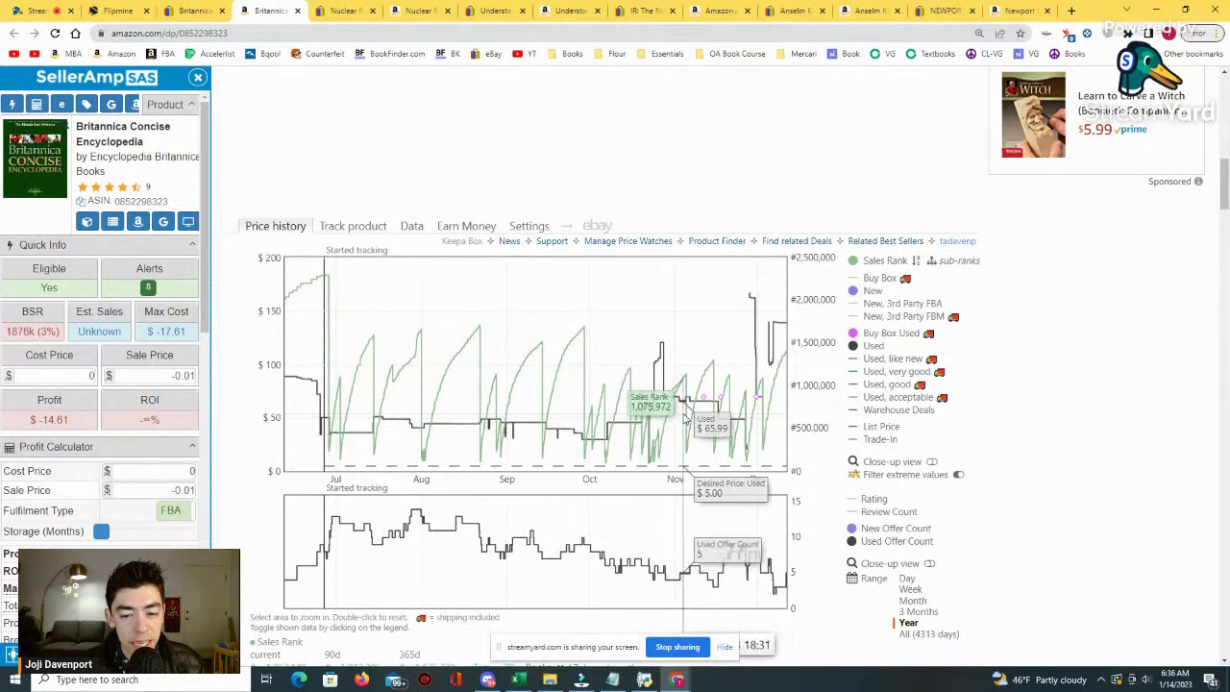
scroll(852, 474, "down", 1)
left_click(916, 570)
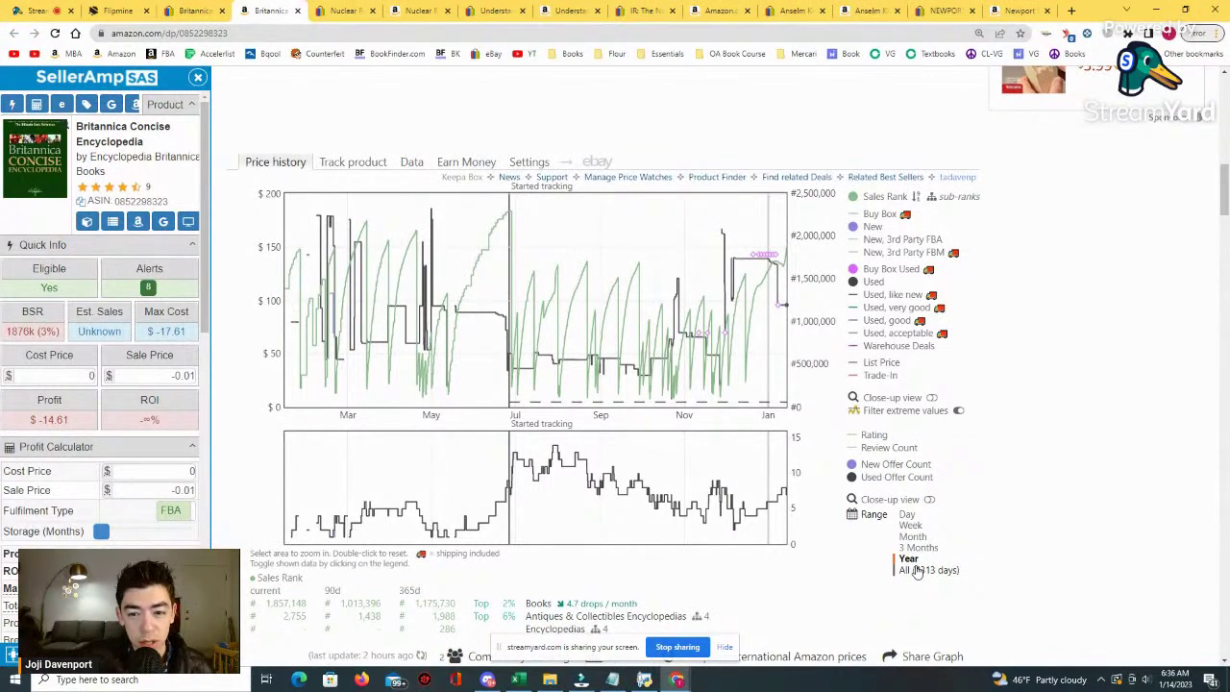
Inspect the Keepa chart from November 8 on, narrow it to December 6–23, and reset the range to Year.
left_click_drag(704, 519, 784, 519)
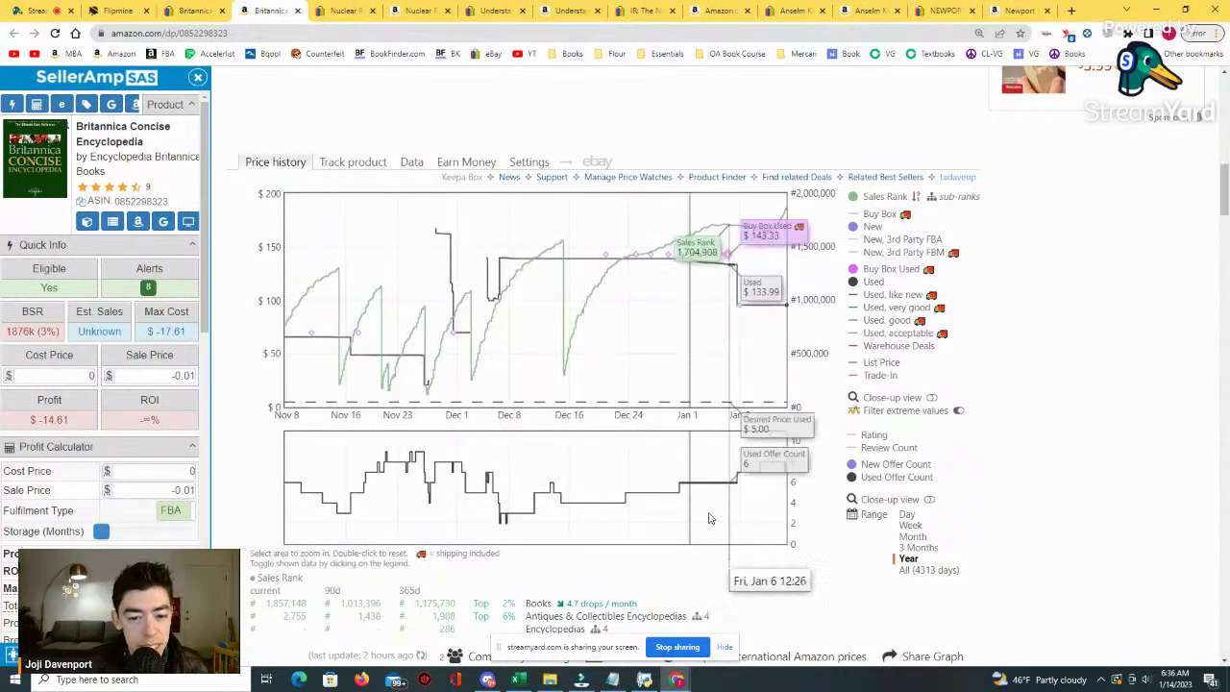
left_click_drag(487, 356, 623, 356)
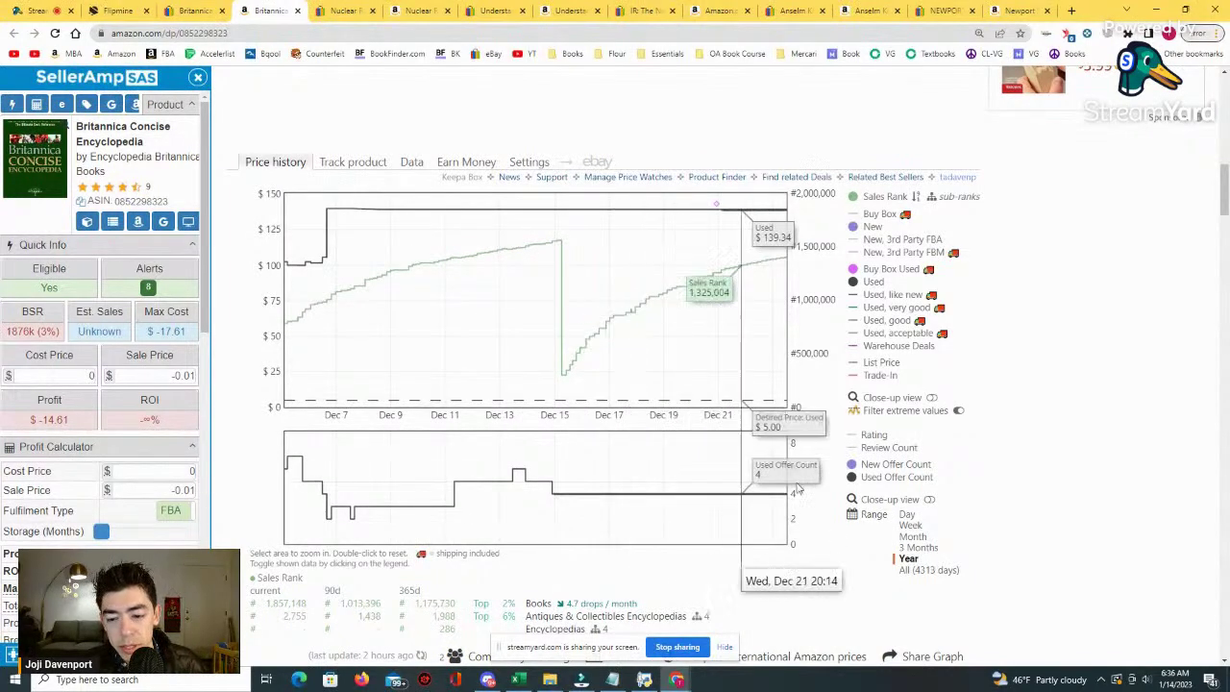
left_click(909, 560)
left_click(909, 561)
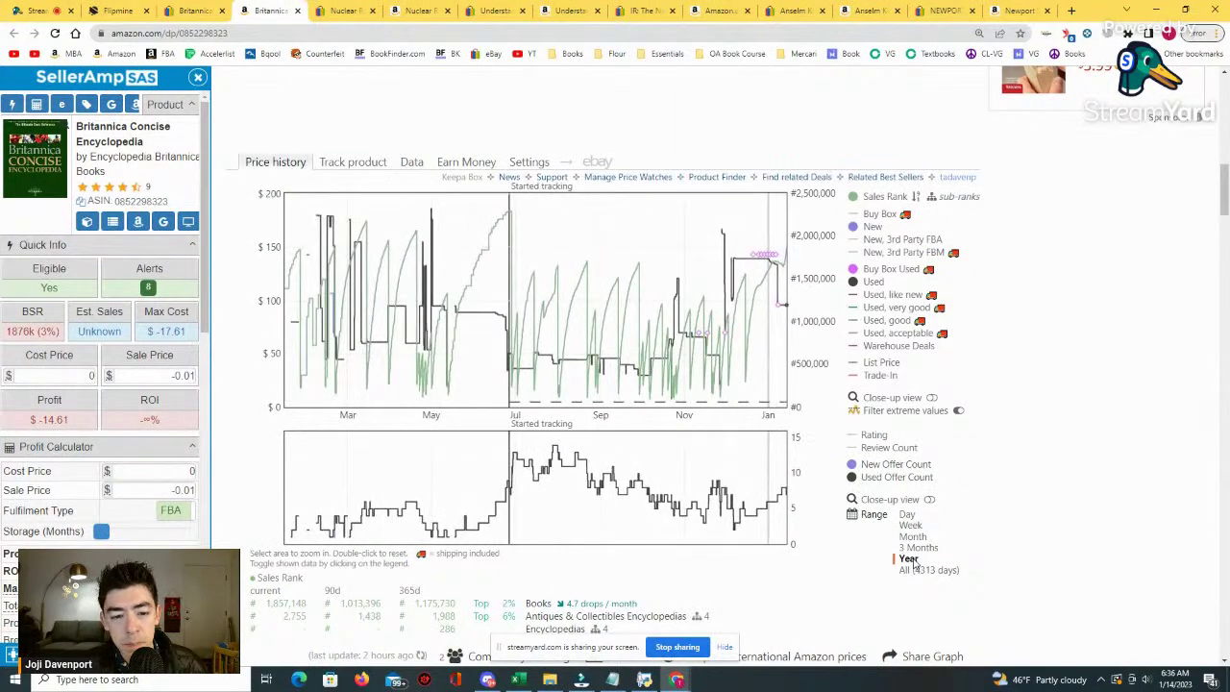
Examine the used price from mid-January to mid-June, and compare the full history with the one-year Keepa view.
left_click_drag(524, 365, 297, 394)
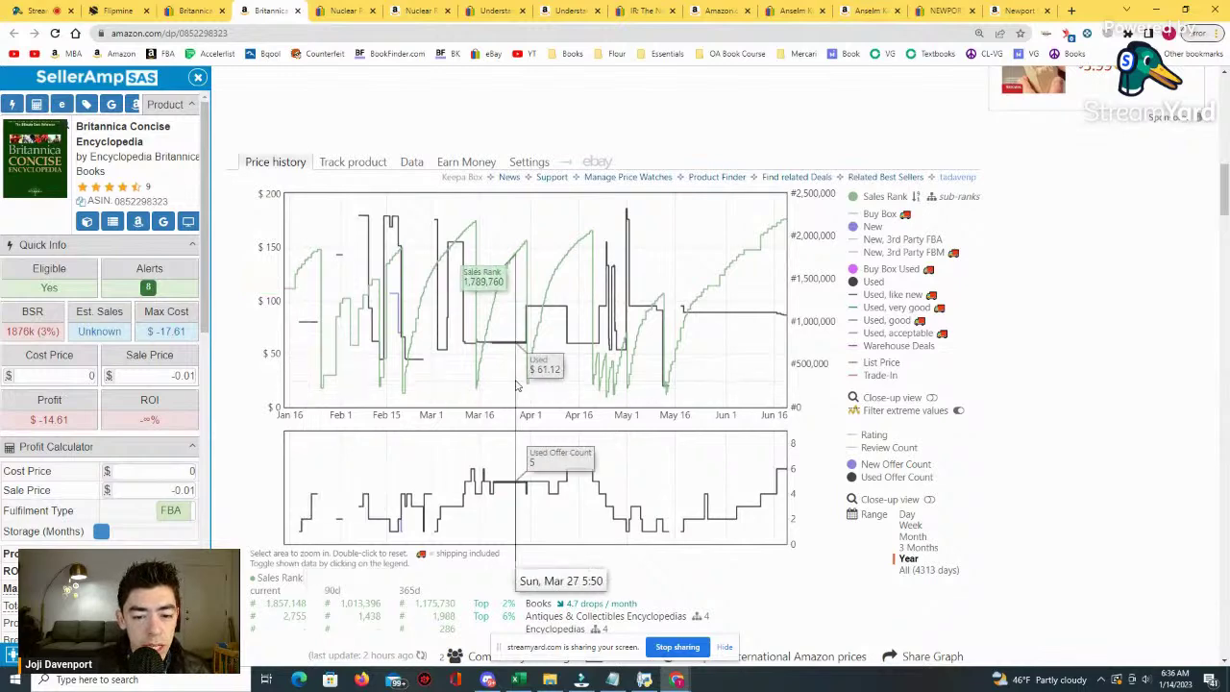
left_click(920, 570)
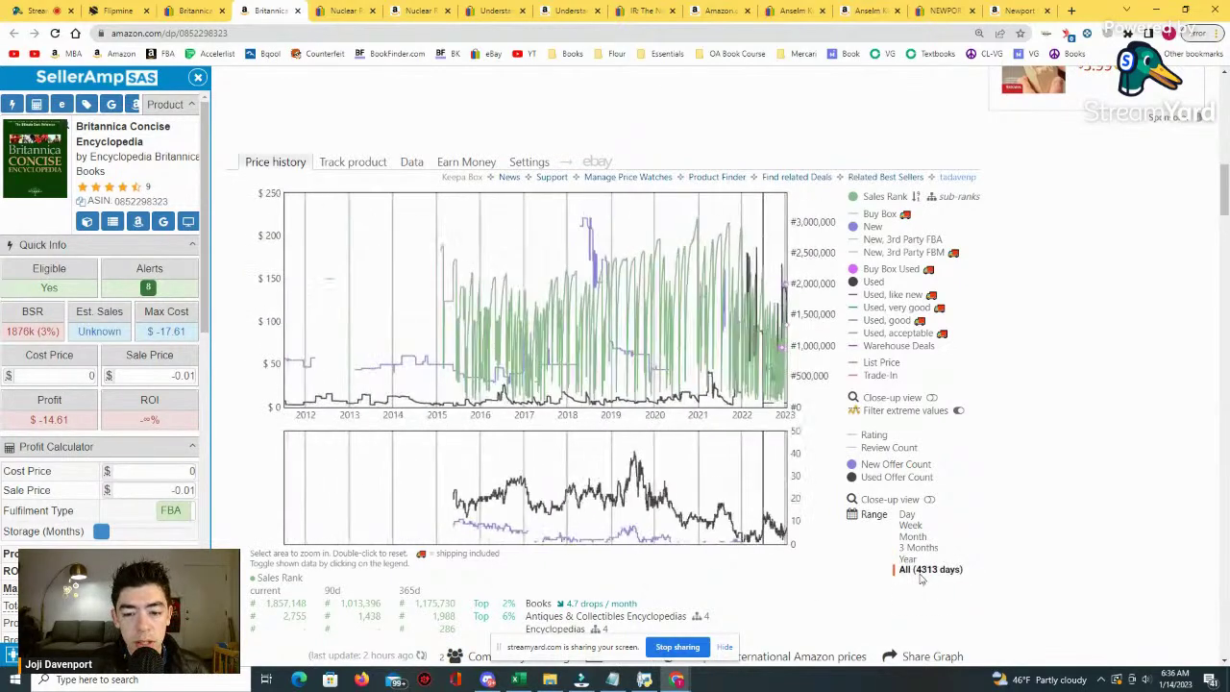
left_click(907, 558)
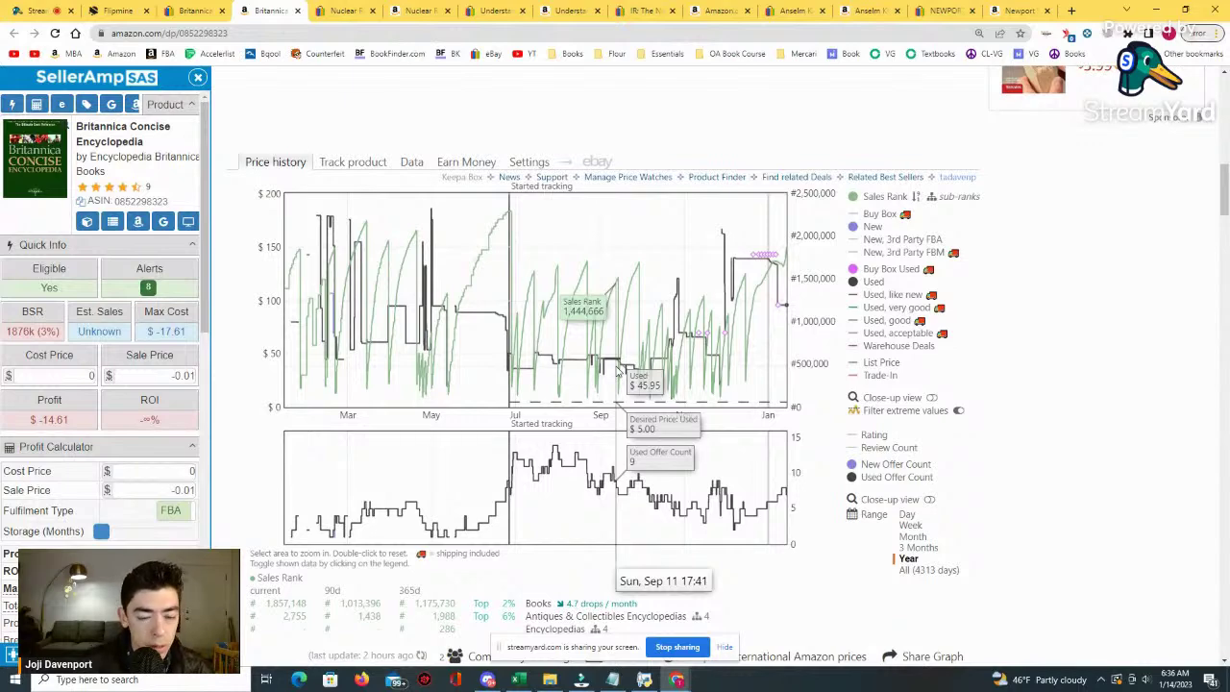
left_click(917, 569)
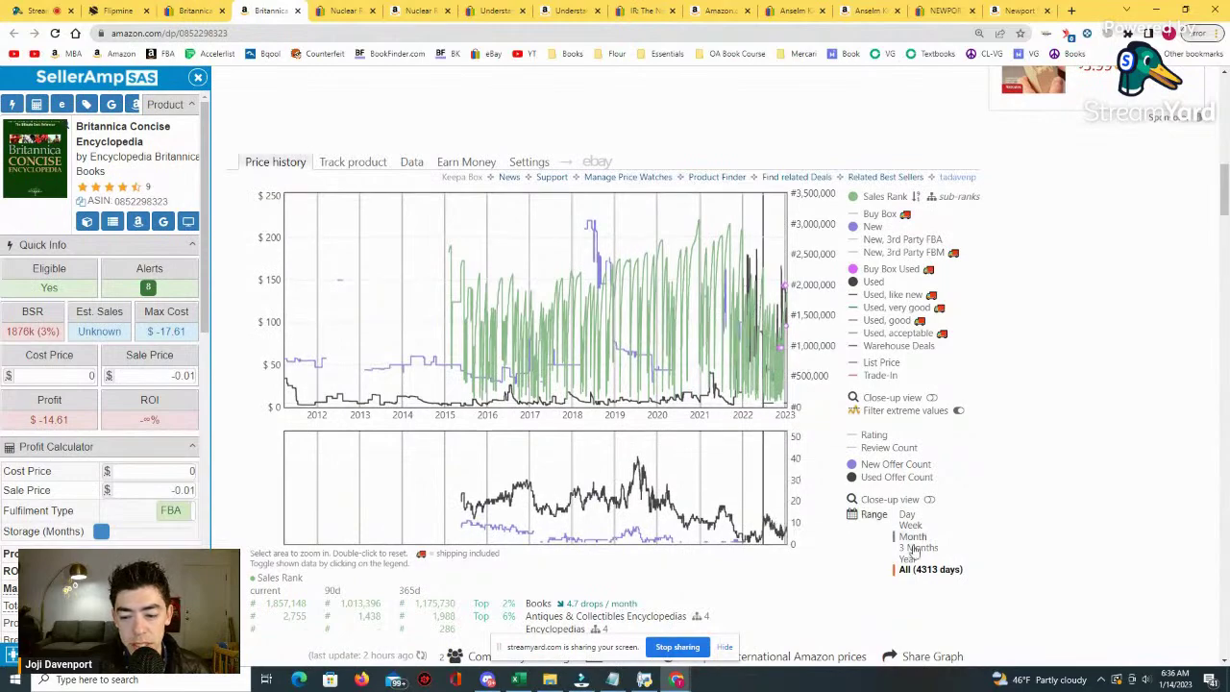
Check the publication date of the Britannica book in its Amazon title and look over the product details.
scroll(804, 544, "up", 3)
scroll(804, 544, "up", 10)
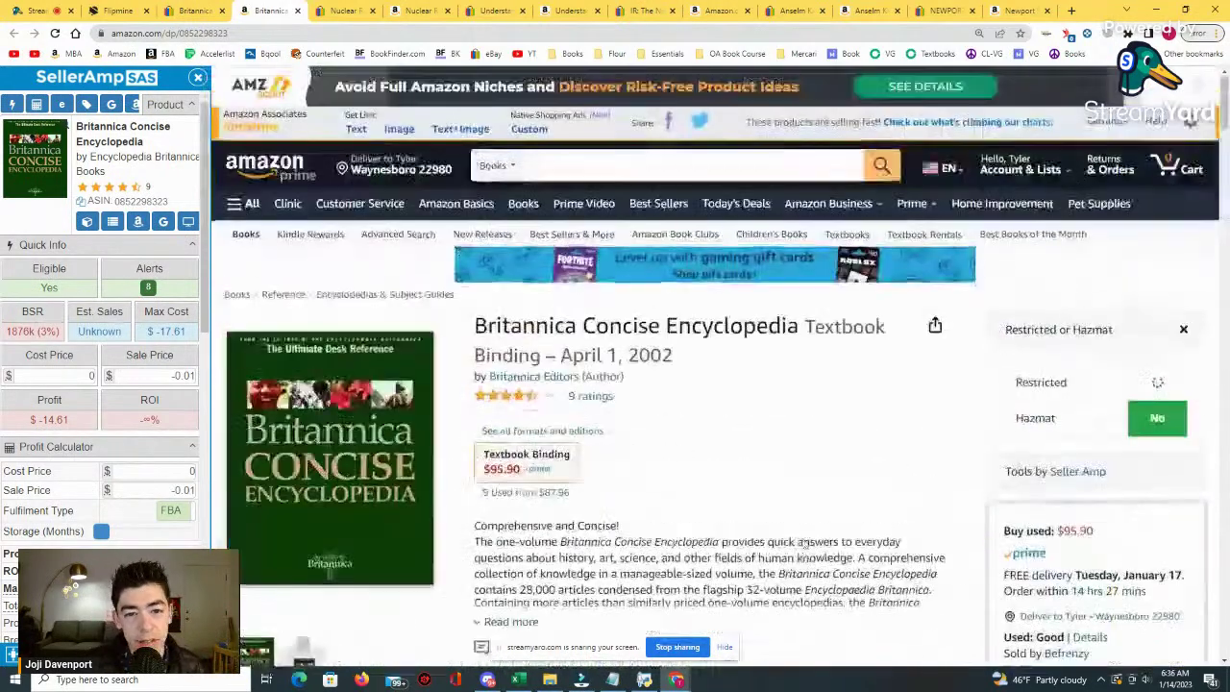
left_click_drag(673, 355, 641, 355)
left_click(698, 369)
scroll(699, 370, "down", 4)
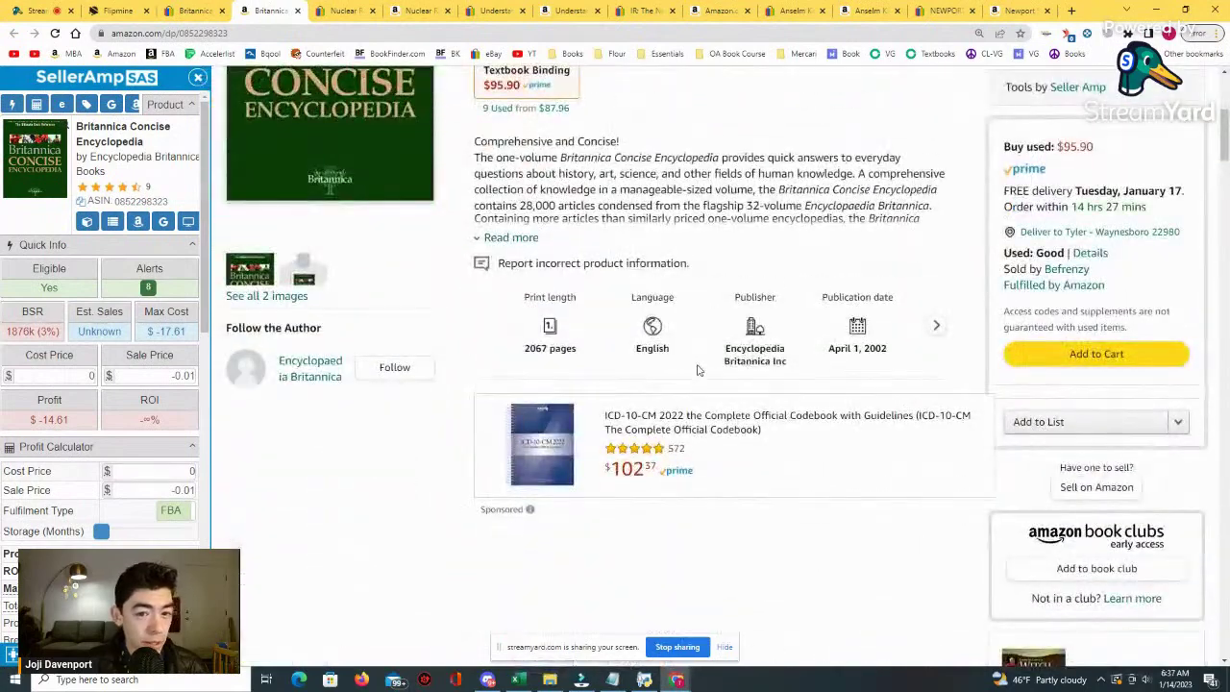
scroll(698, 370, "down", 1)
scroll(698, 370, "down", 2)
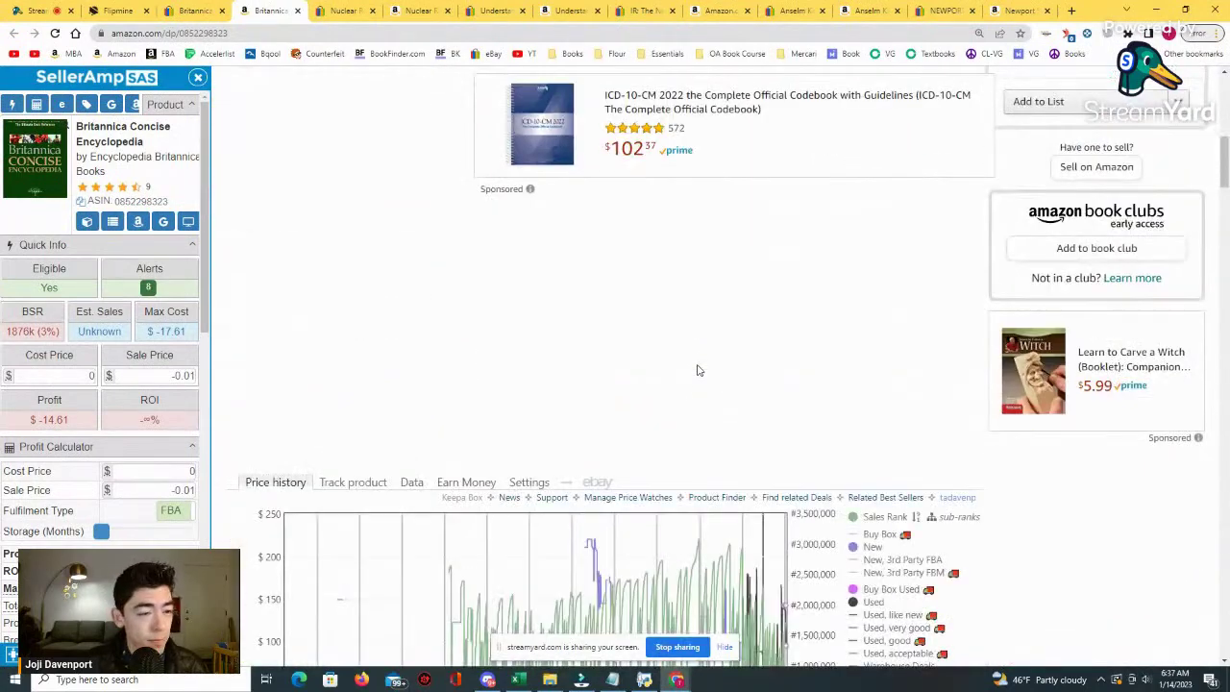
Expand the Britannica book's full description on Amazon and read through its listed contents.
scroll(698, 376, "up", 3)
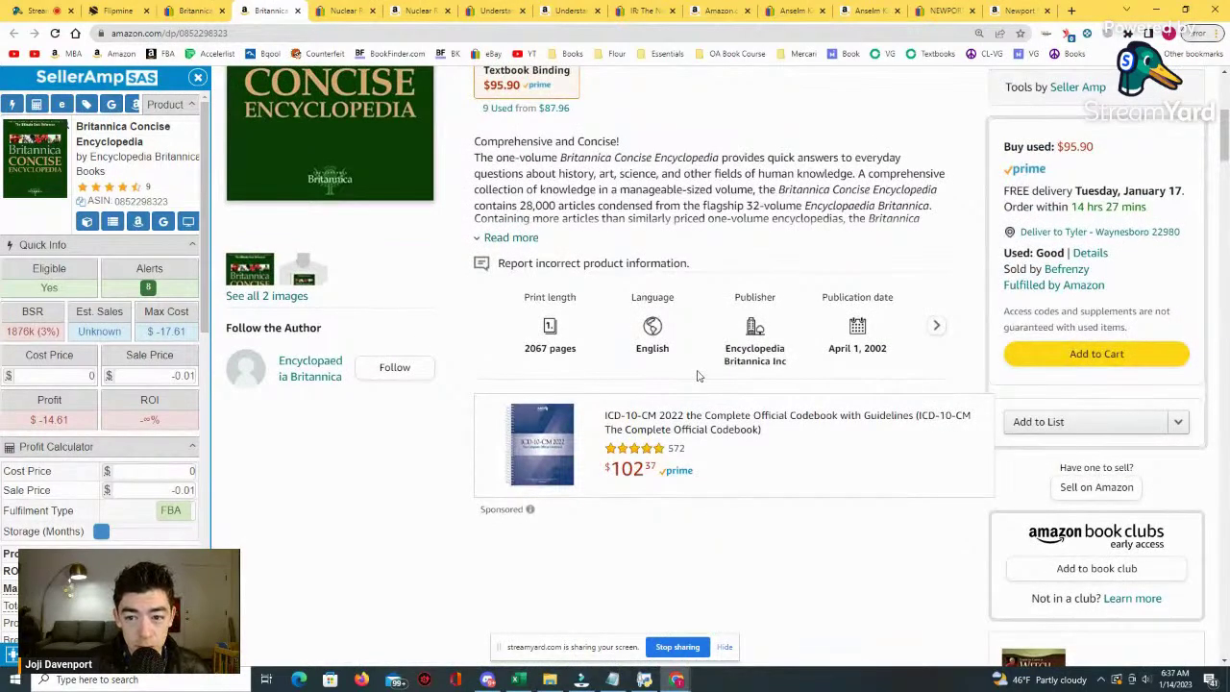
scroll(698, 376, "up", 2)
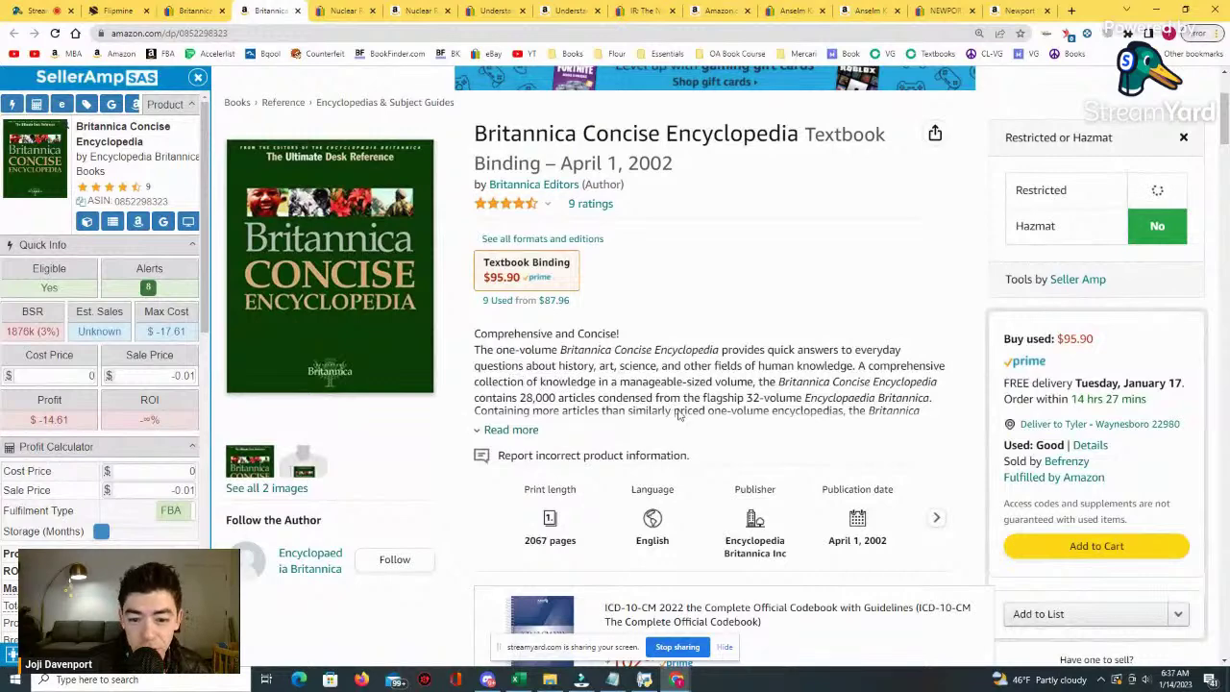
left_click(509, 430)
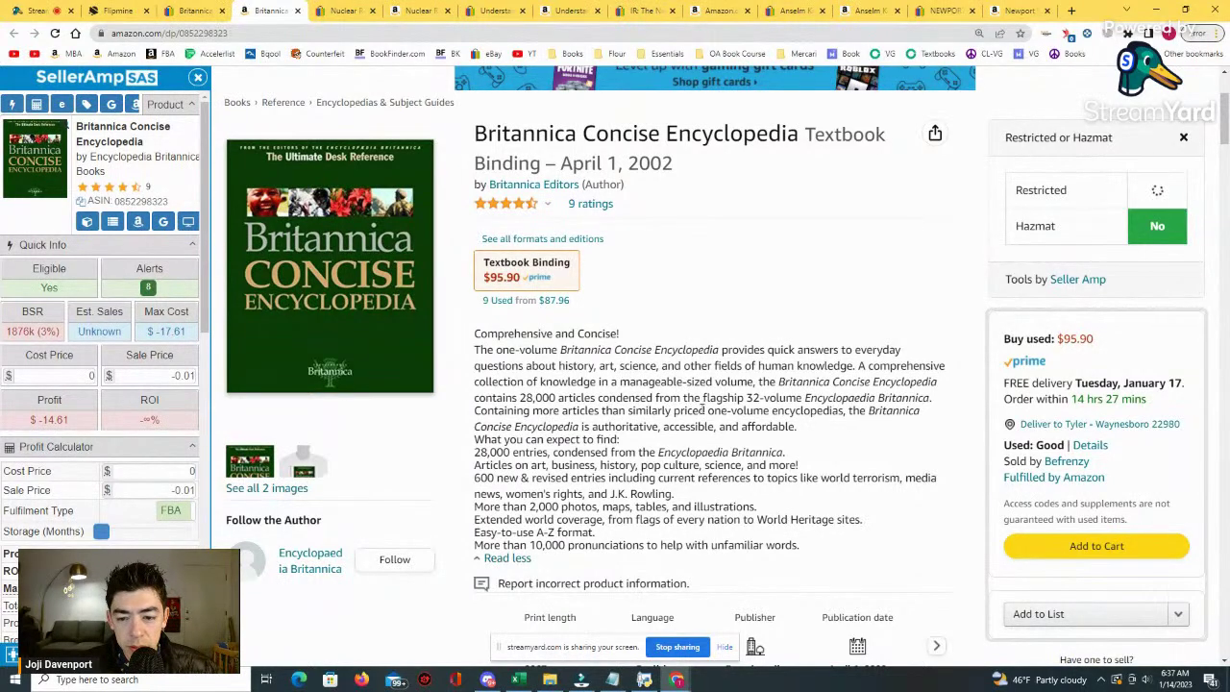
scroll(698, 420, "down", 2)
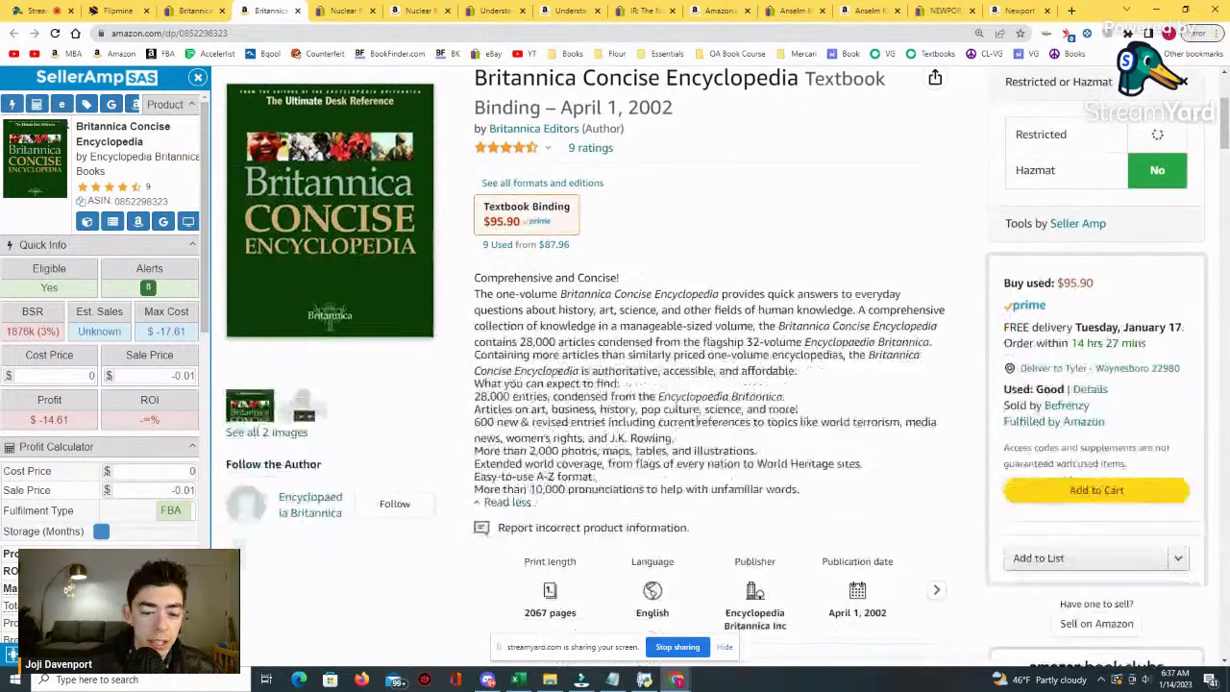
left_click_drag(738, 270, 790, 270)
left_click(742, 336)
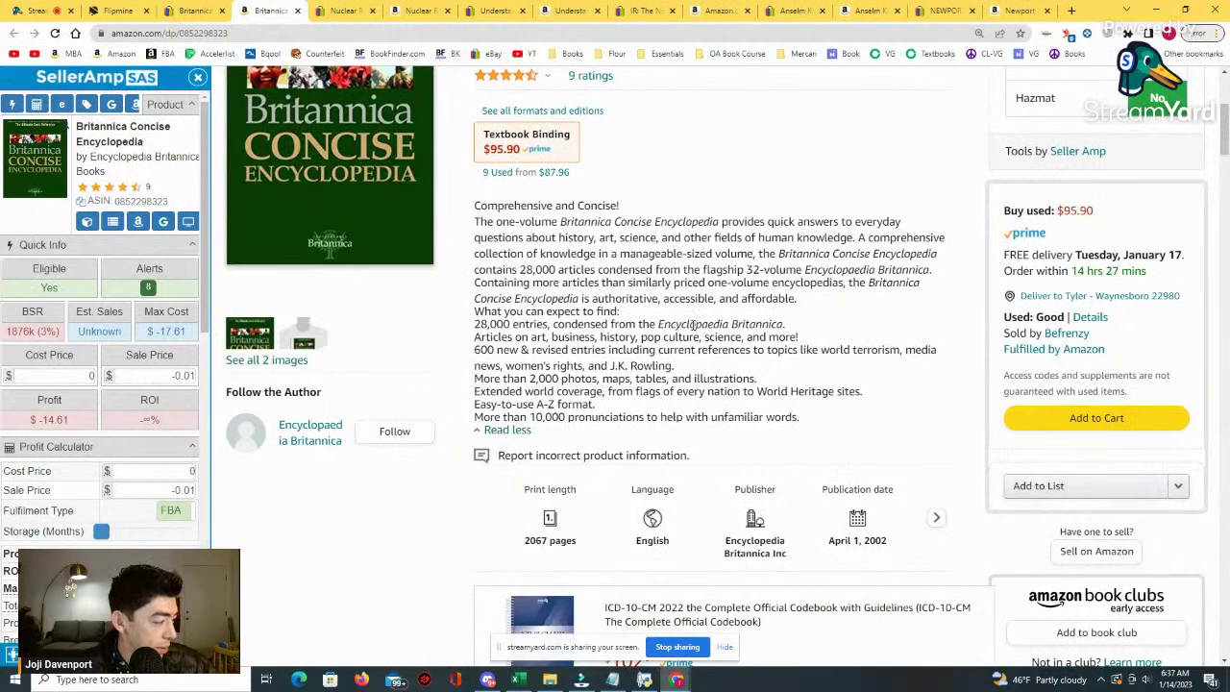
scroll(692, 325, "down", 2)
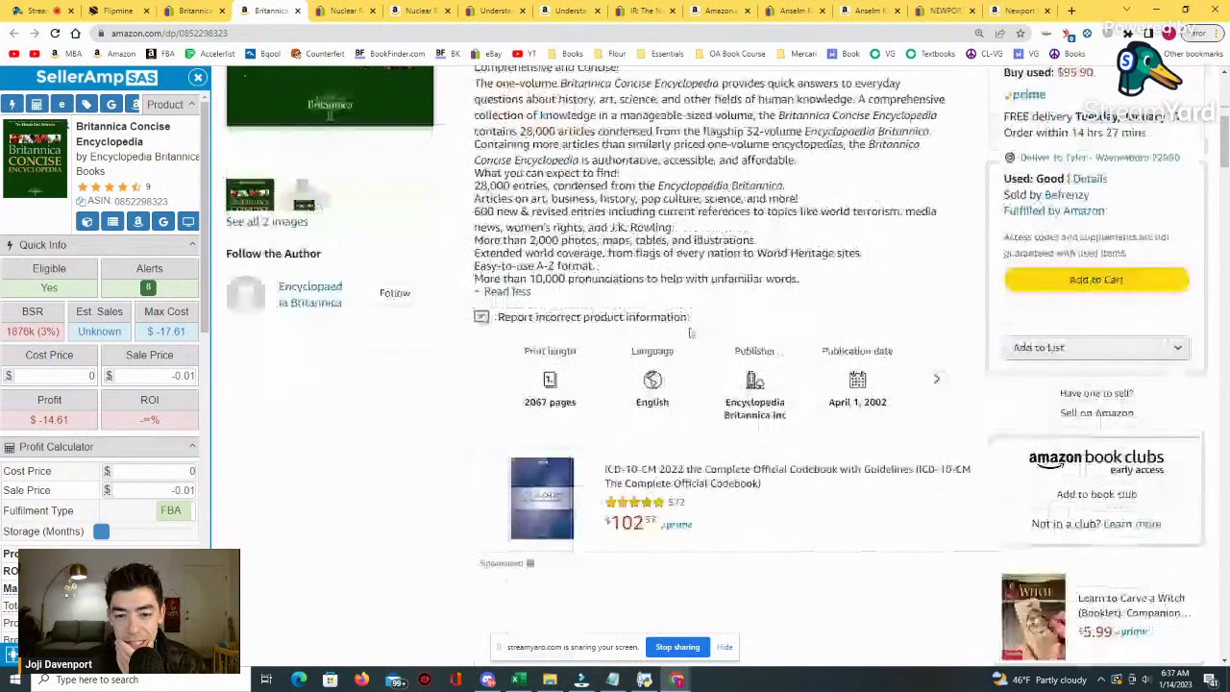
Examine the Keepa history from mid-2015 to mid-2021 against the publication date in the book's title.
scroll(690, 332, "down", 6)
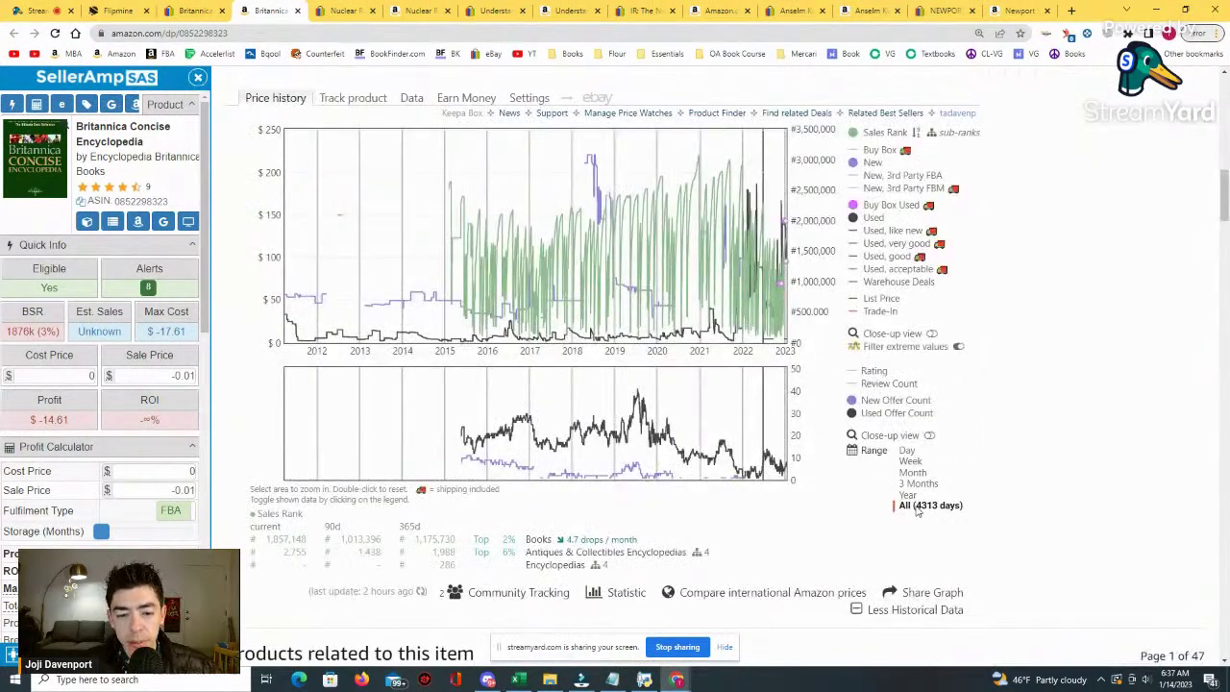
left_click_drag(726, 346, 470, 356)
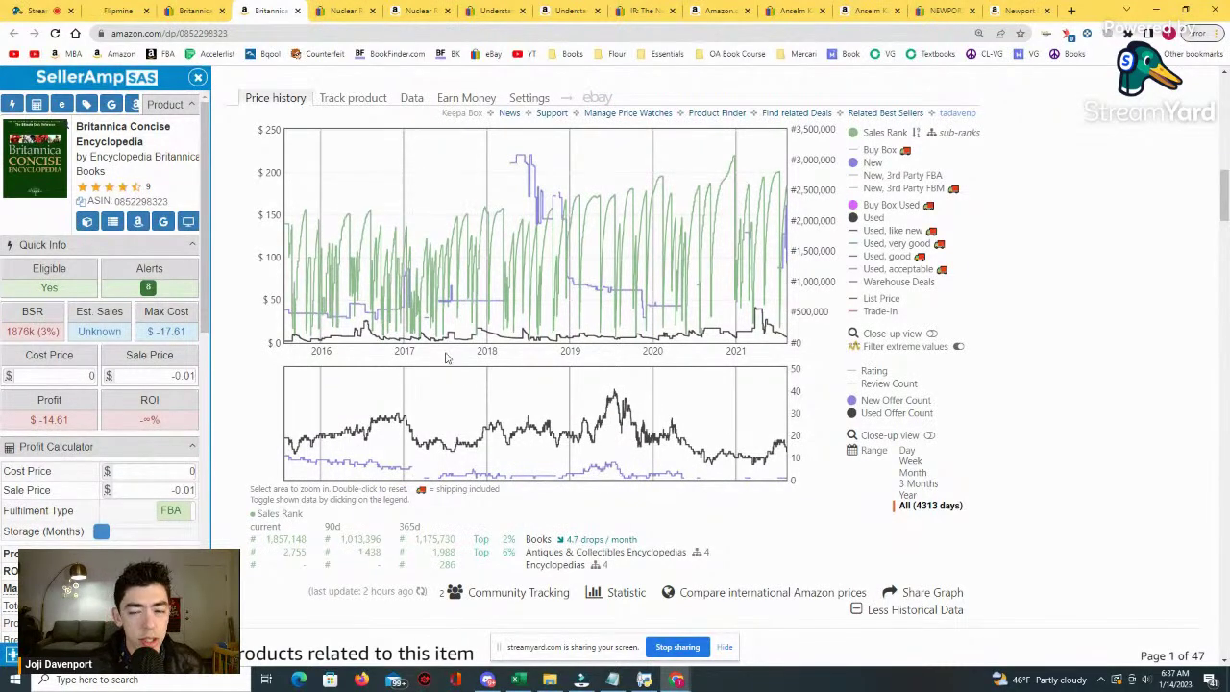
scroll(445, 357, "up", 10)
left_click_drag(673, 164, 631, 165)
left_click(631, 165)
scroll(673, 230, "down", 10)
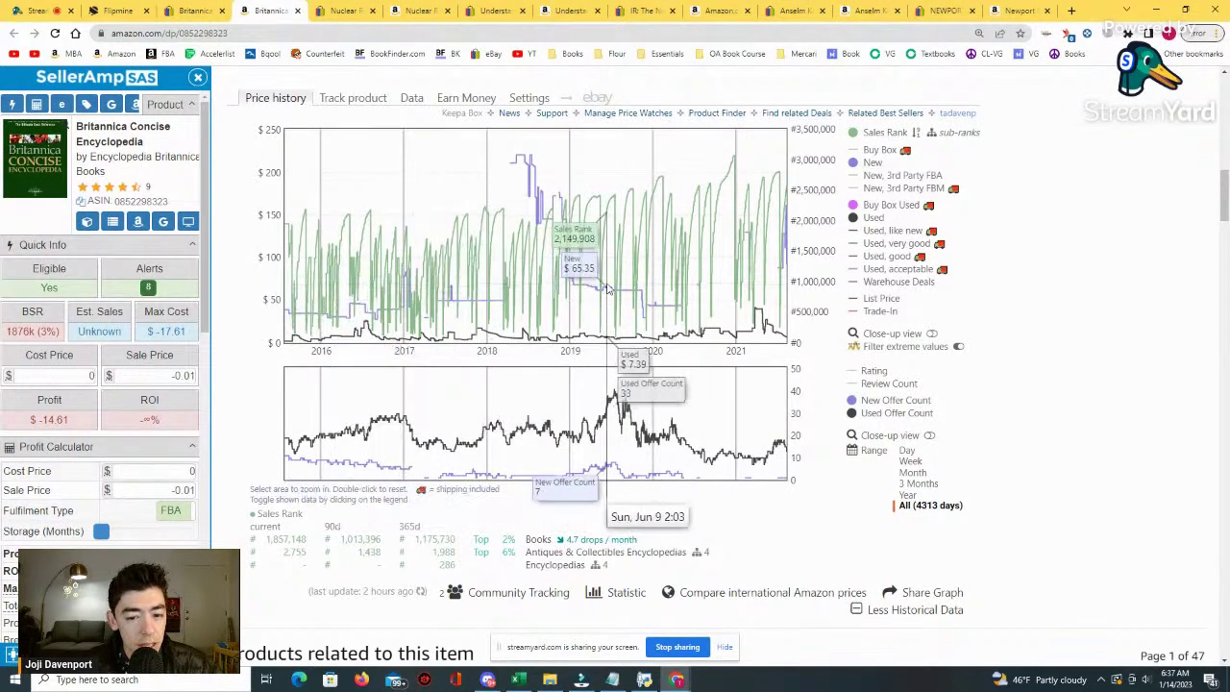
Reset the Keepa chart to its full history and examine the used price and offer count from mid-2021 to January 2023.
left_click(929, 507)
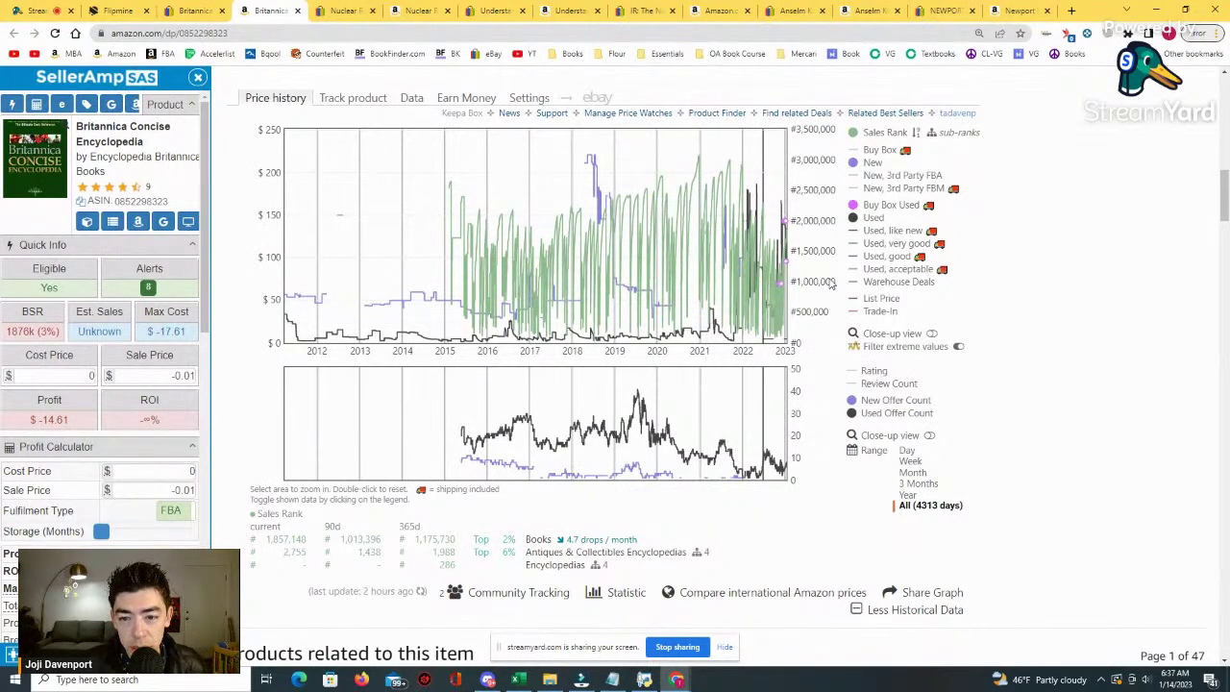
left_click_drag(781, 298, 721, 289)
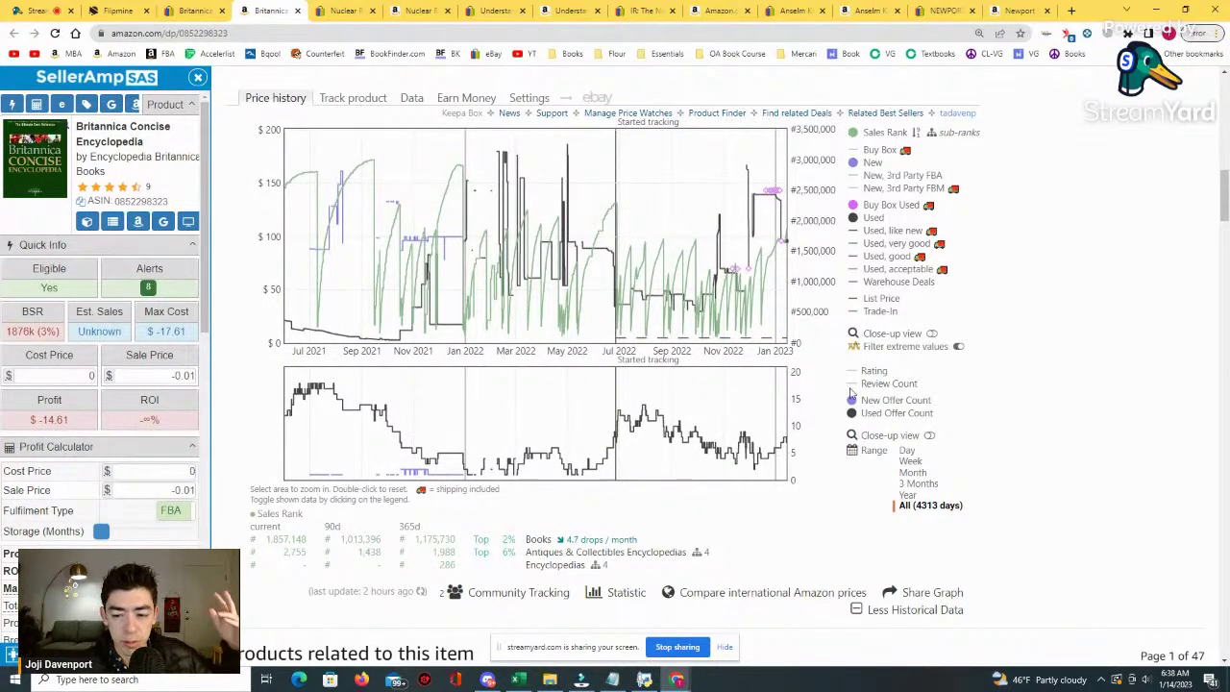
left_click(909, 506)
scroll(363, 266, "up", 10)
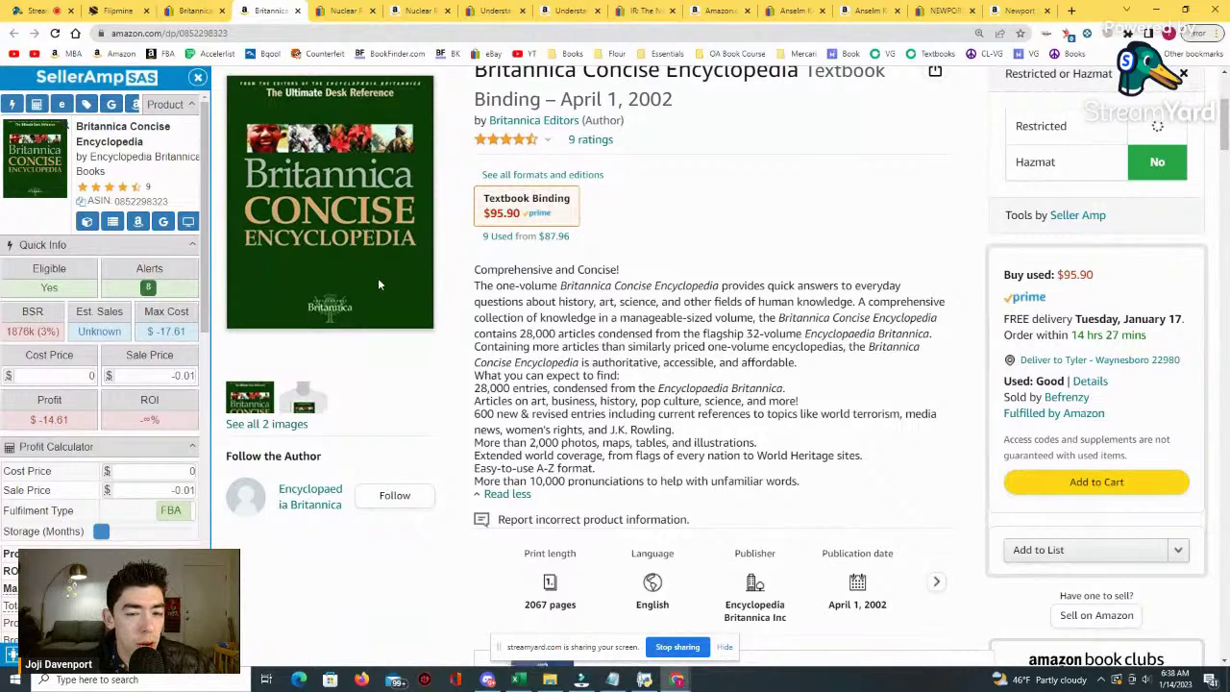
scroll(425, 269, "down", 10)
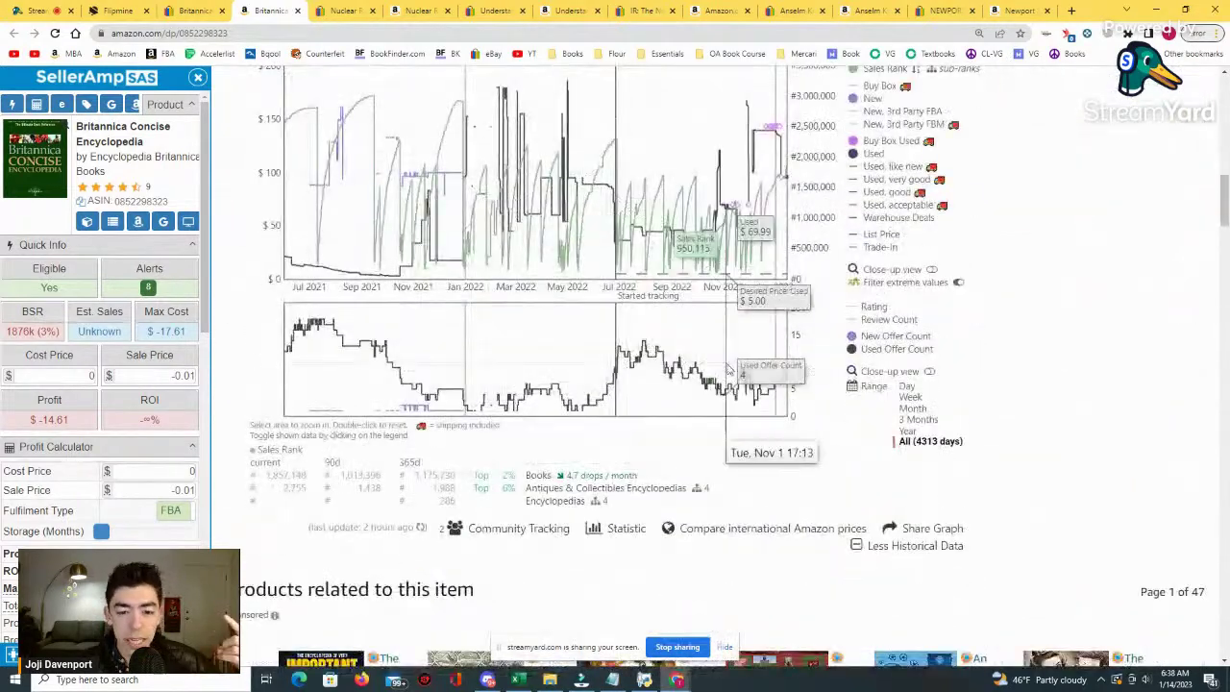
Compare the used offer count since mid-2021 with the years up to 2021, and return the Keepa chart to its full history.
left_click(927, 443)
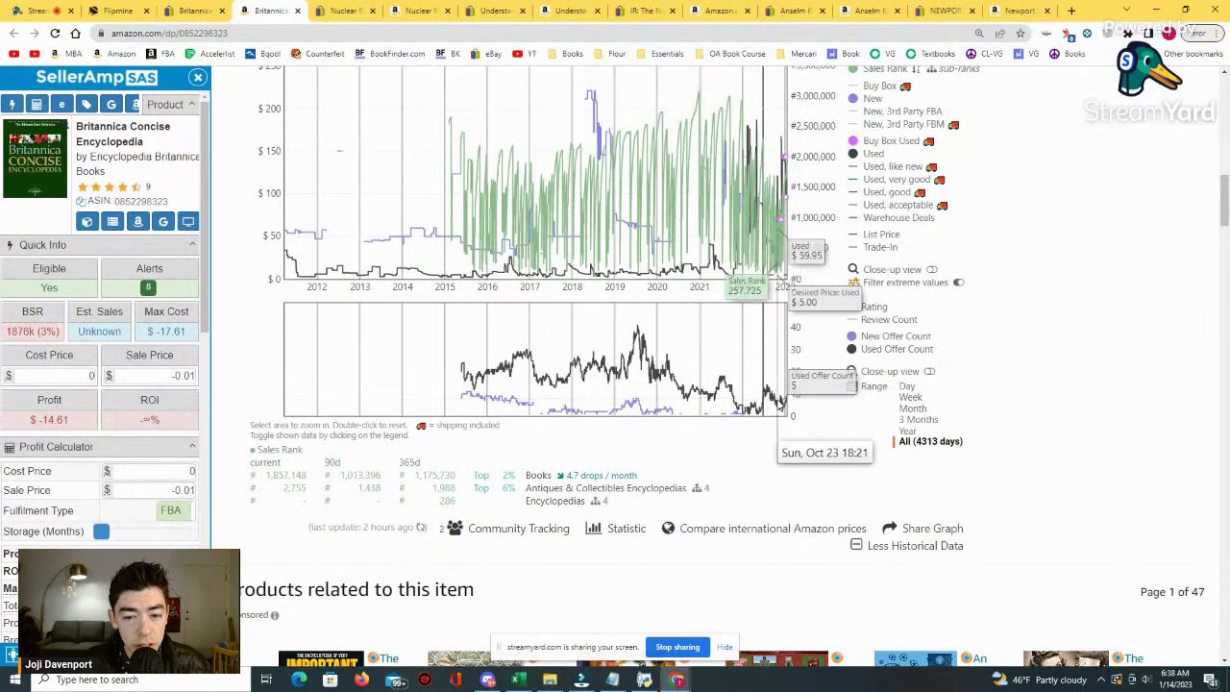
left_click_drag(725, 394, 846, 394)
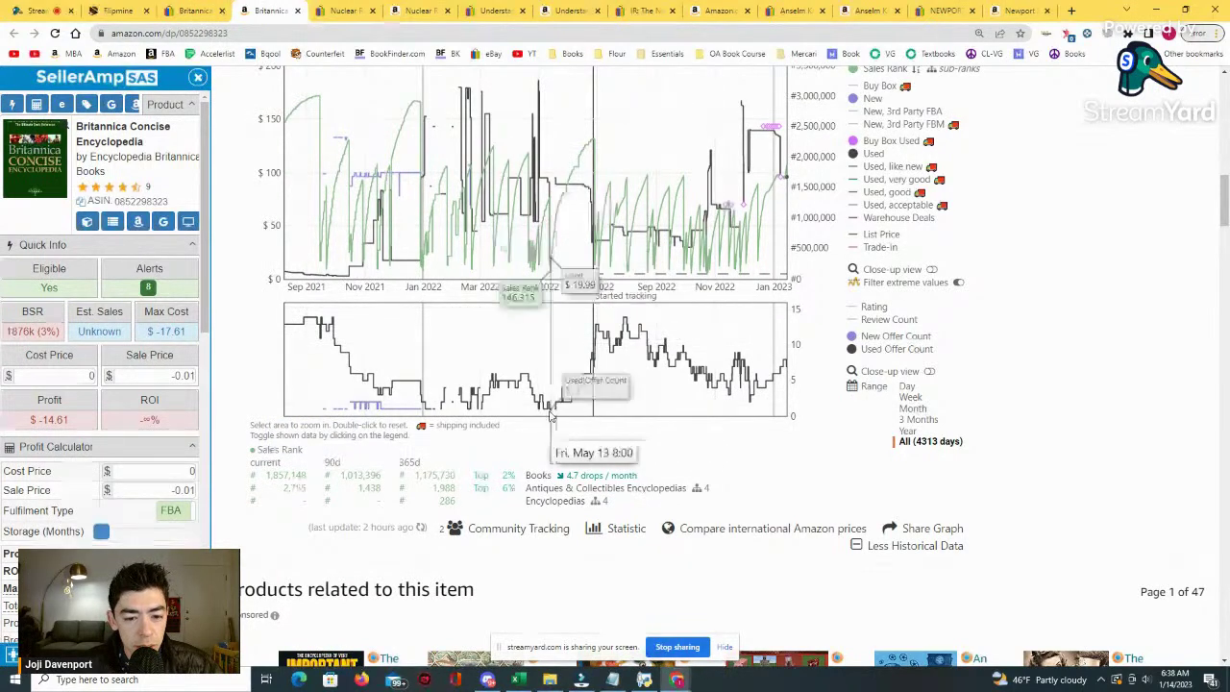
left_click(909, 443)
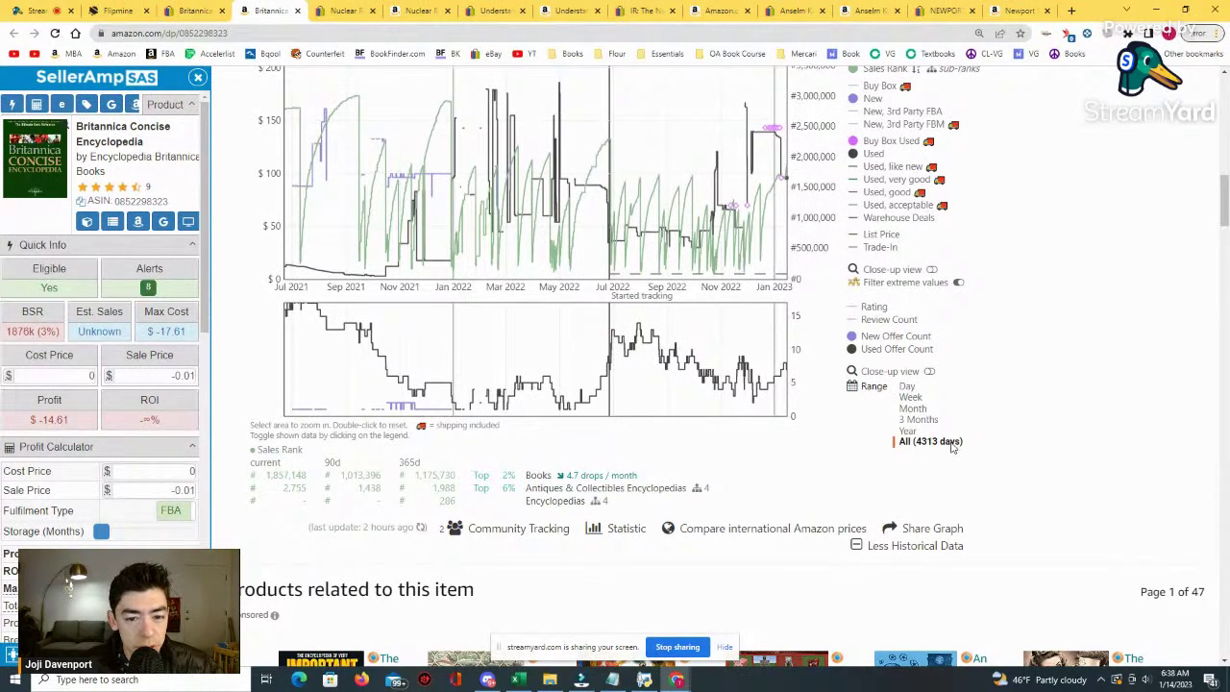
left_click(950, 444)
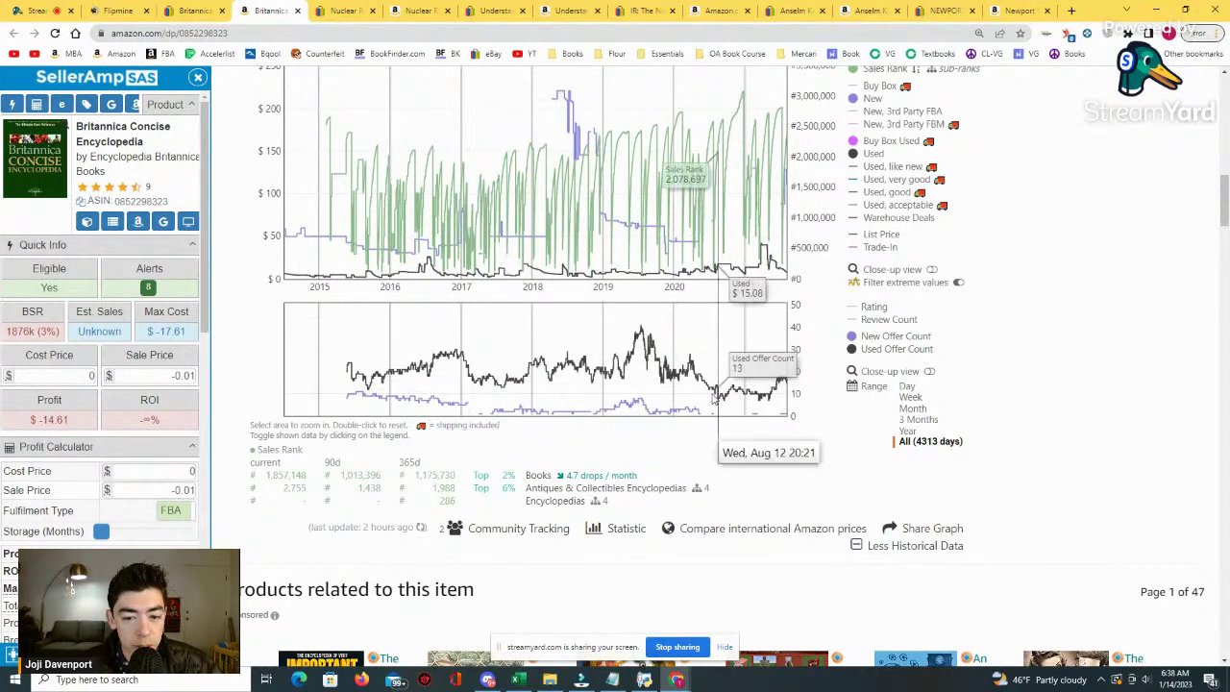
left_click(913, 442)
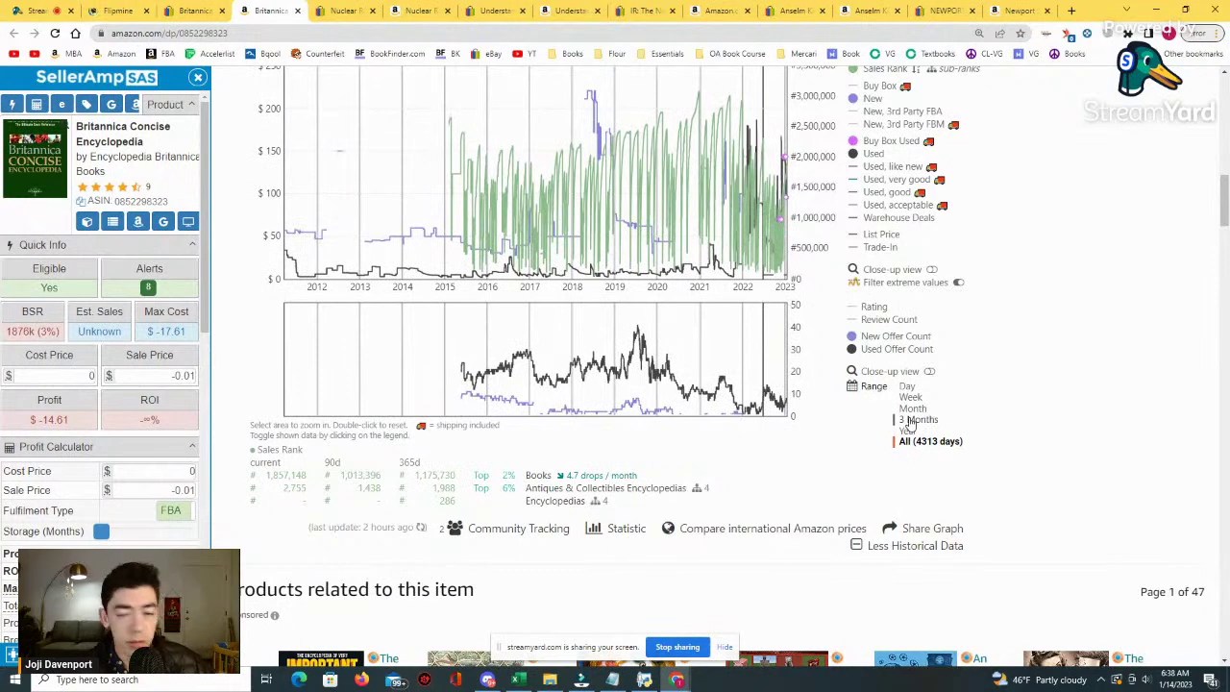
Compare the Keepa used prices from late 2021 to January 2023 with the asking price on the Britannica eBay listing.
left_click_drag(735, 249, 834, 286)
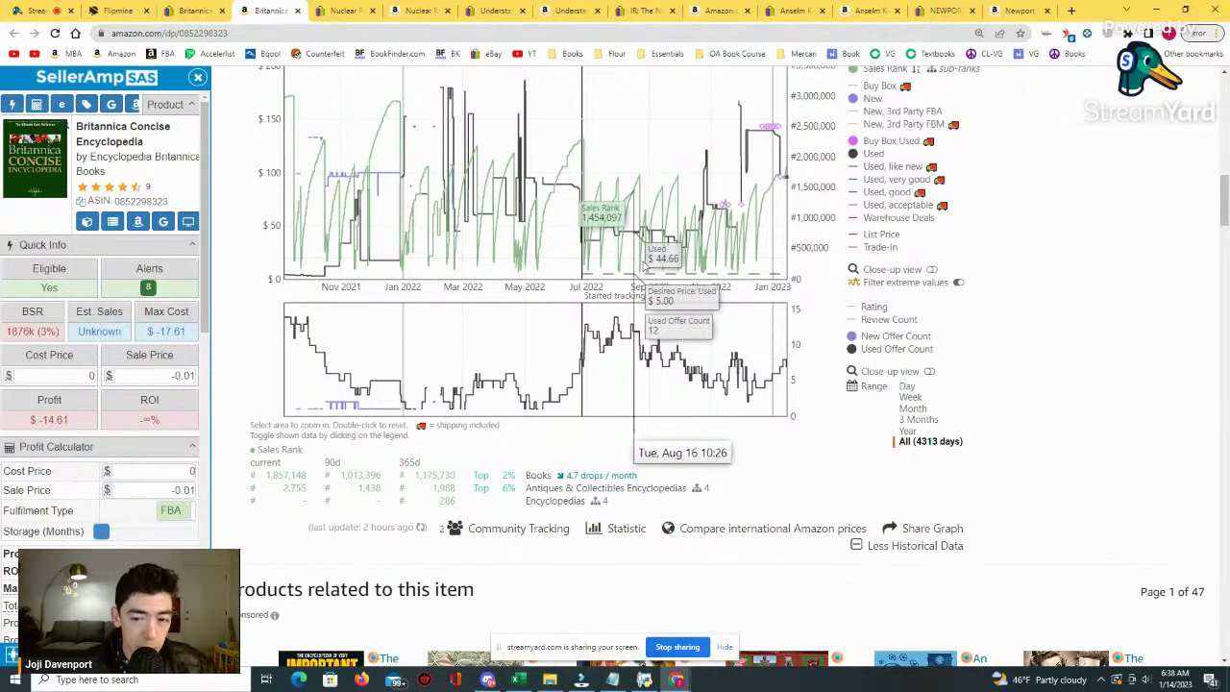
left_click(219, 10)
left_click_drag(638, 269, 568, 272)
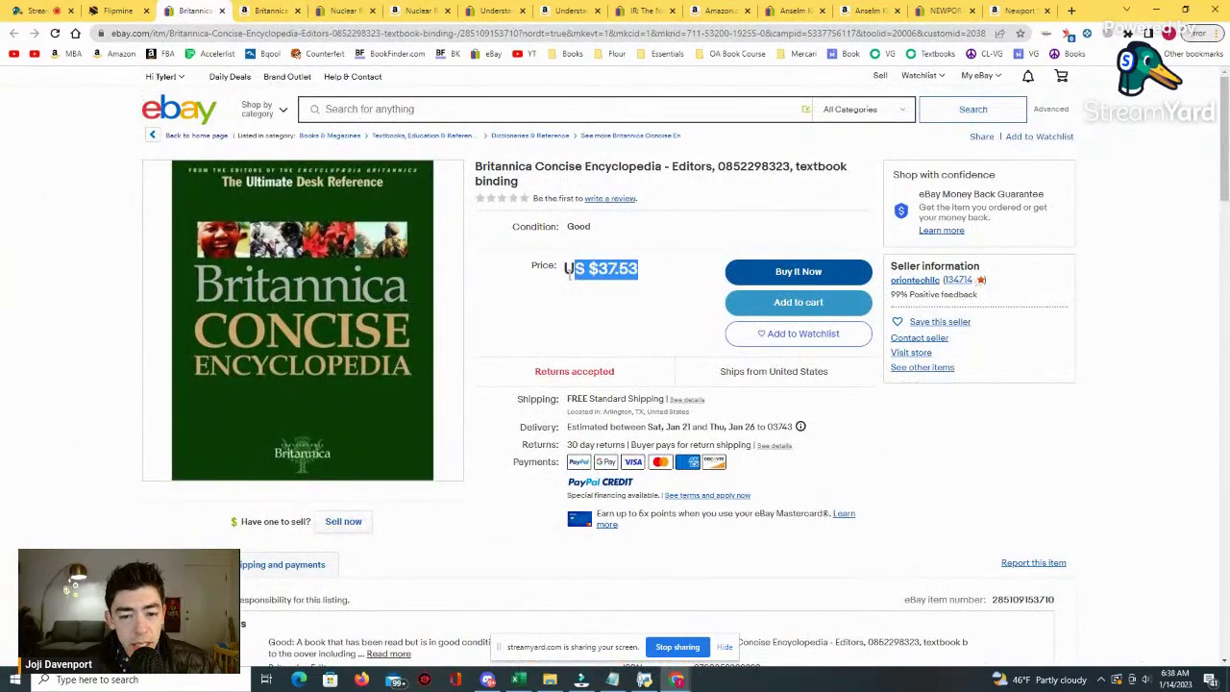
Check the asking price on the Britannica Concise Encyclopedia eBay listing.
left_click(631, 277)
double_click(618, 270)
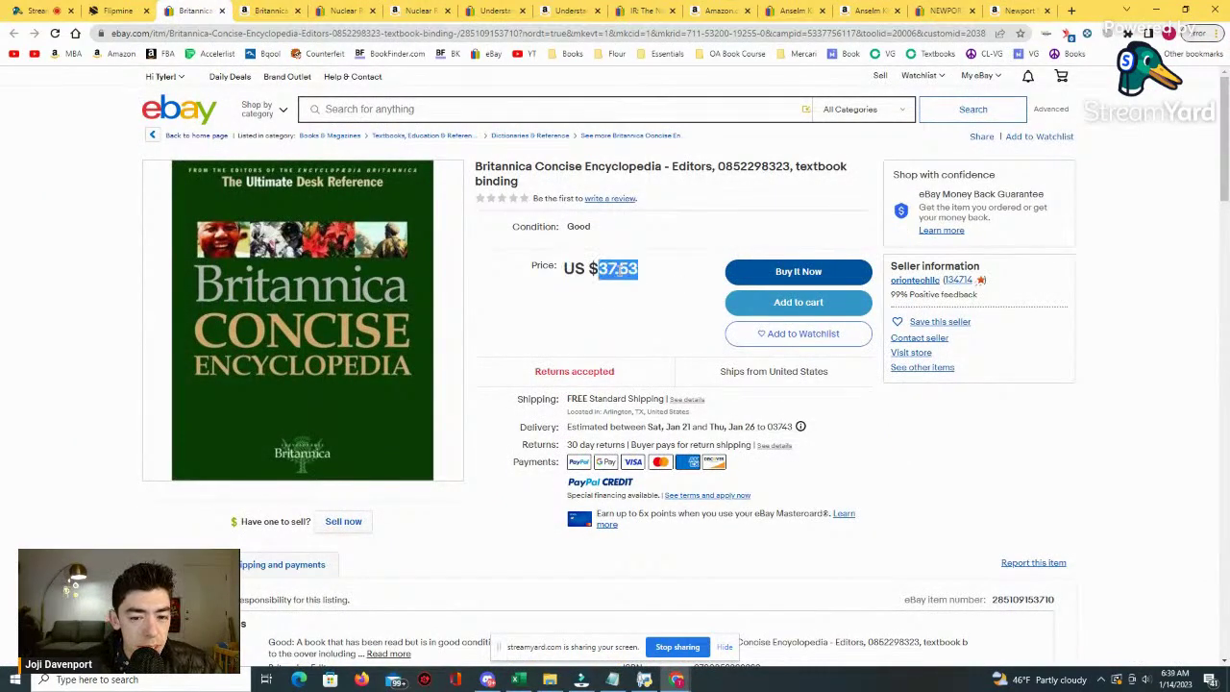
left_click(643, 273)
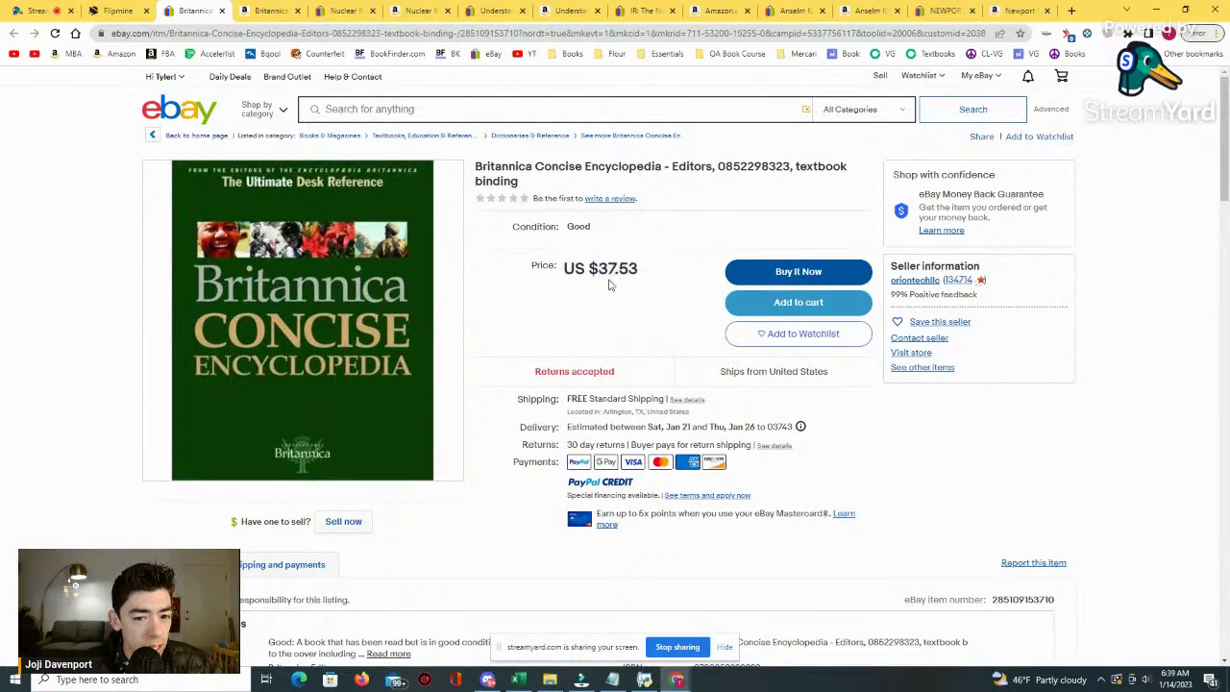
double_click(615, 269)
left_click(632, 269)
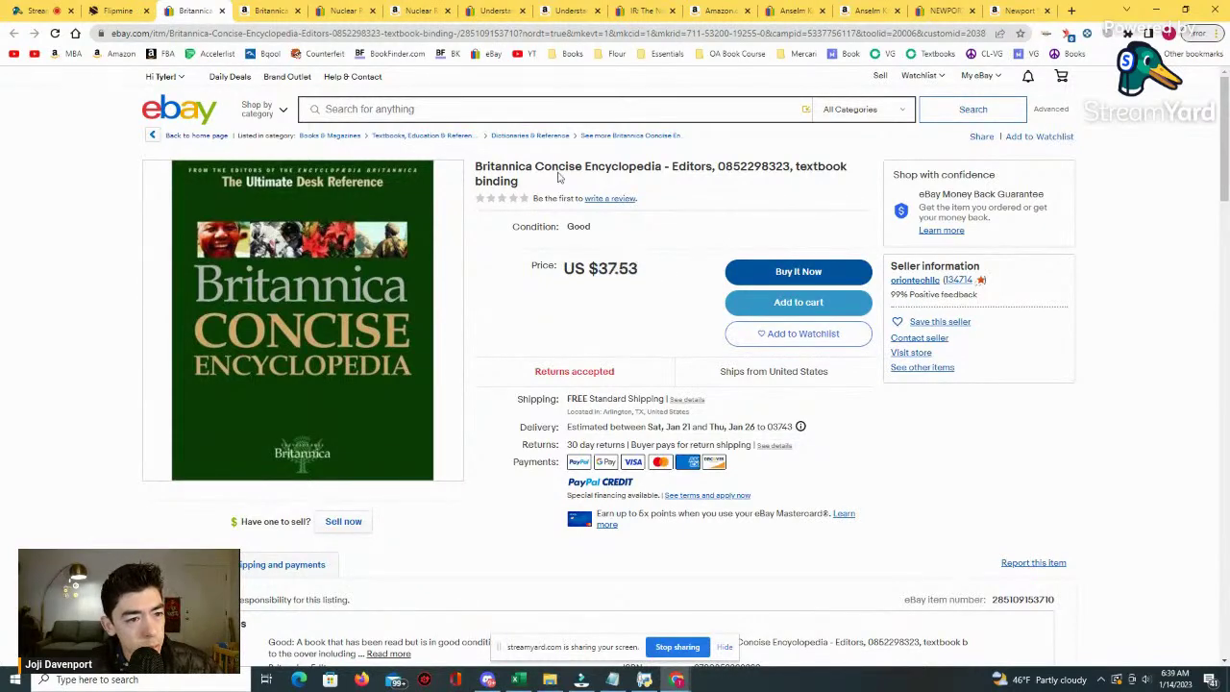
Compare the Britannica eBay listing with Keepa, examine September to mid-November 2021 in close-up, and return the chart to its full history.
left_click(271, 10)
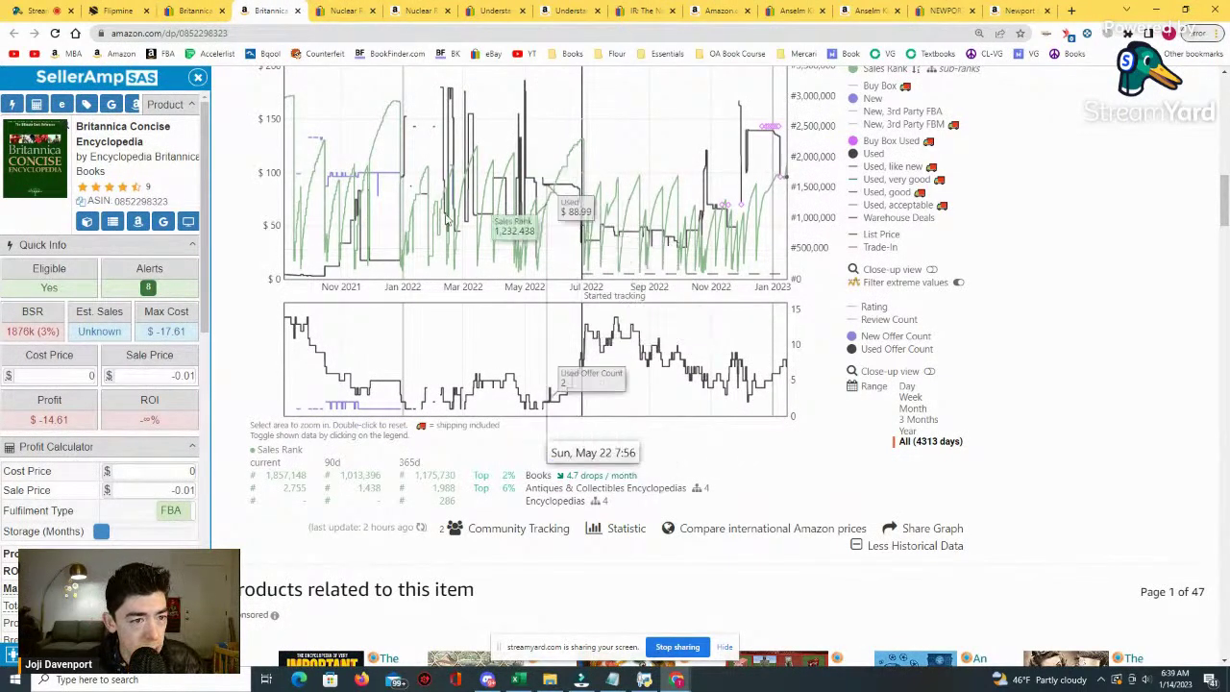
left_click(192, 10)
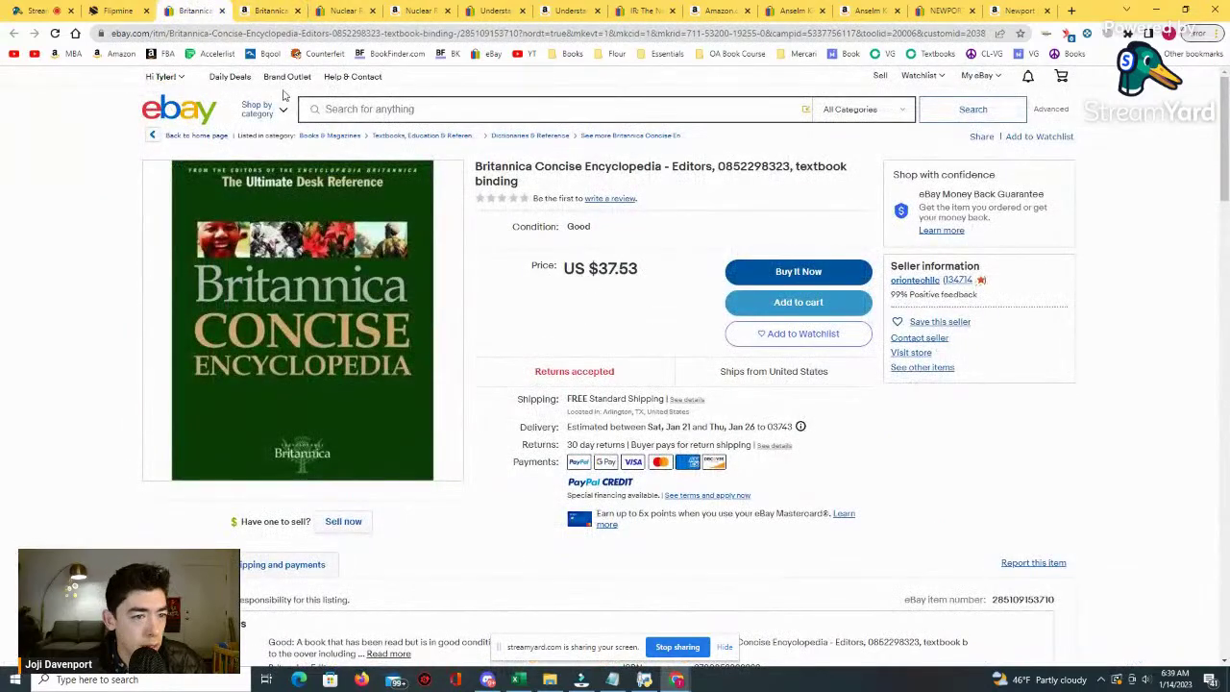
left_click(269, 11)
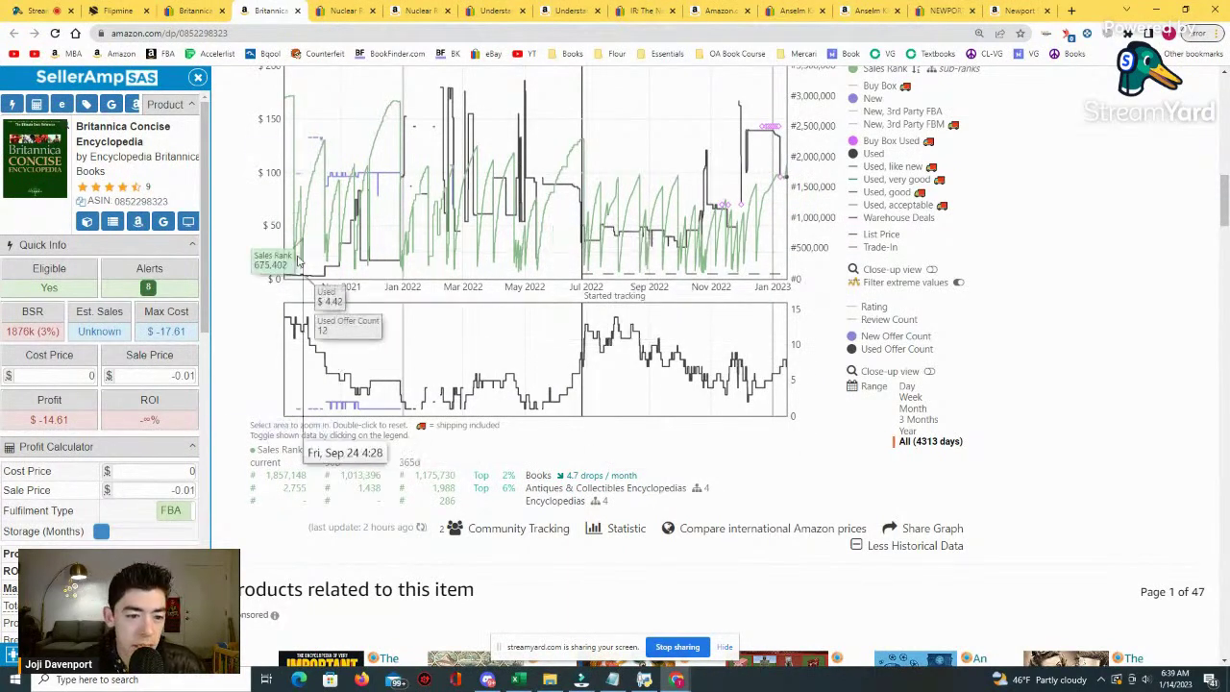
mouse_move(353, 269)
left_mouse_down()
mouse_move(194, 286)
mouse_move(349, 281)
left_mouse_up()
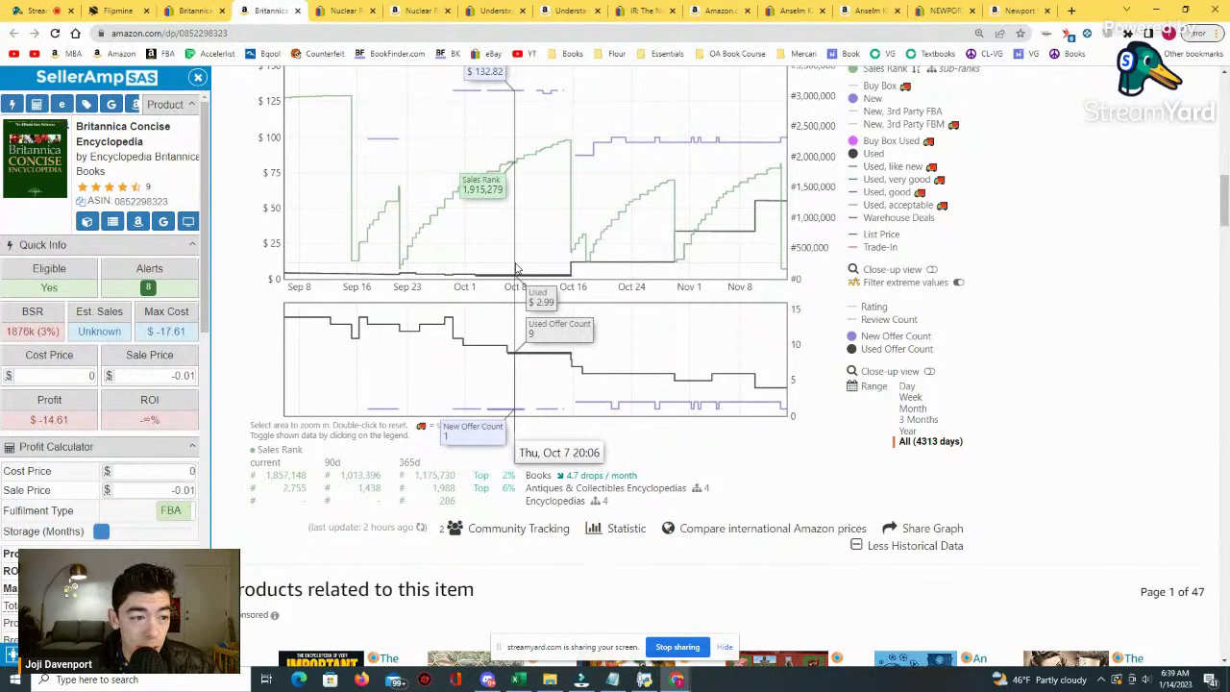
left_click(928, 443)
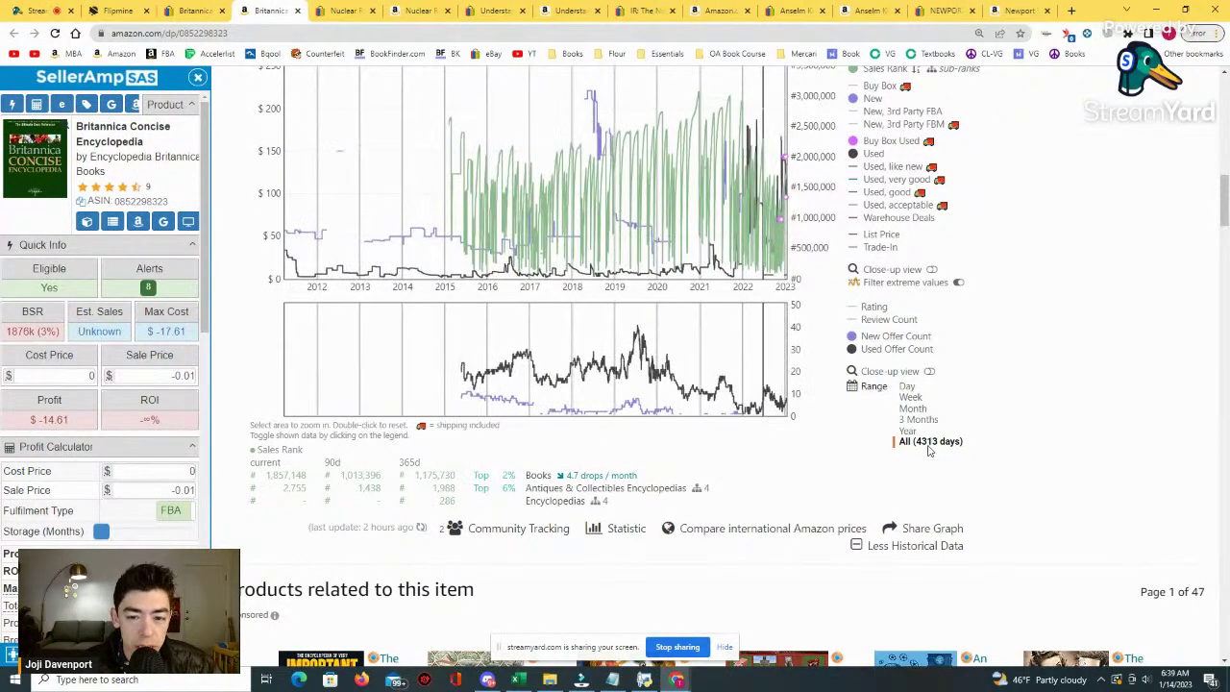
Compare the past year's Keepa used prices and offer counts with the full history, and leave the chart on the Year range.
left_click(908, 431)
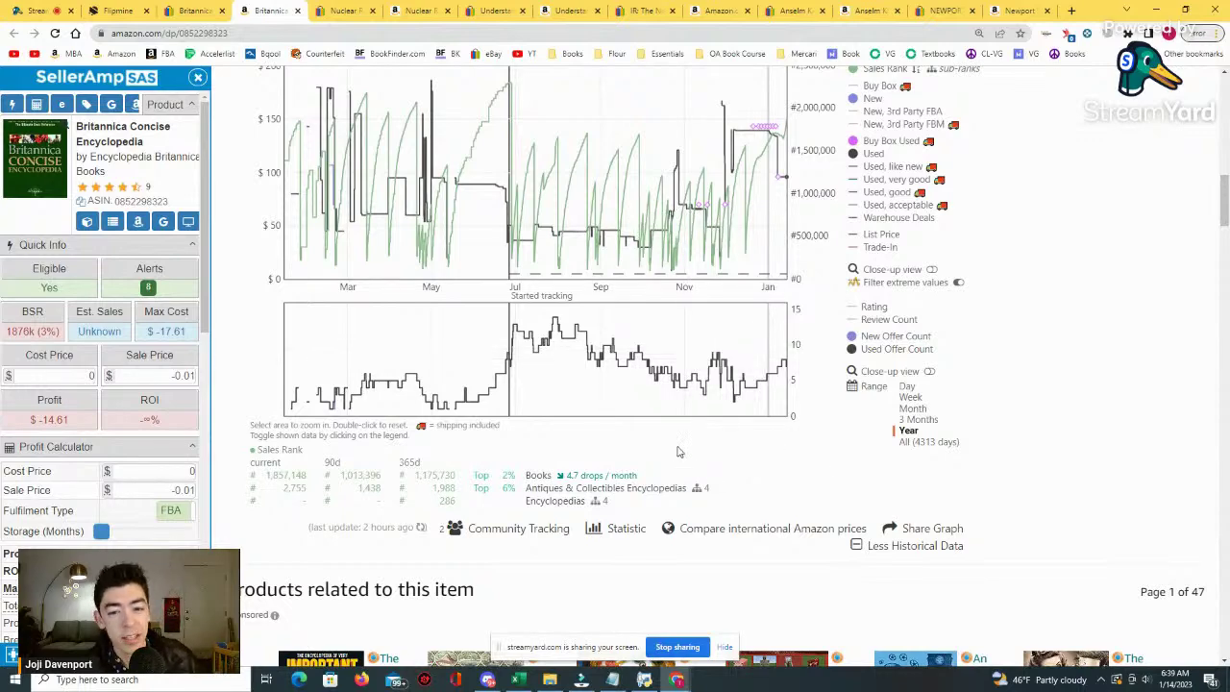
left_click(925, 441)
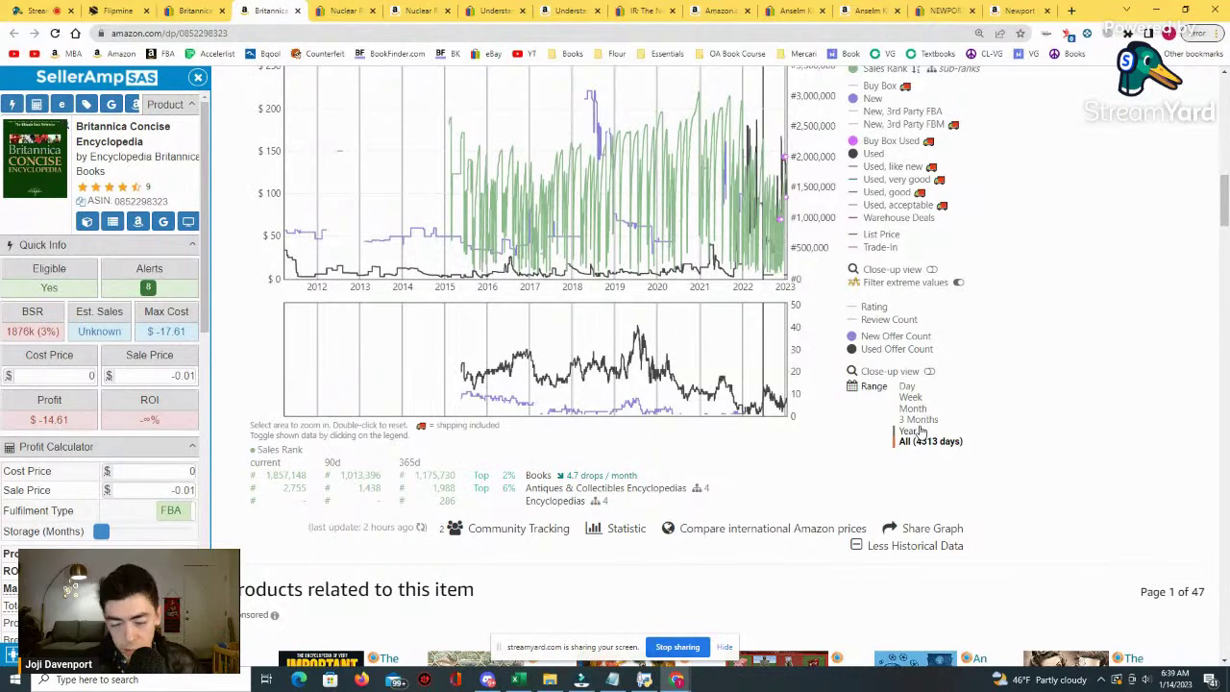
left_click(921, 432)
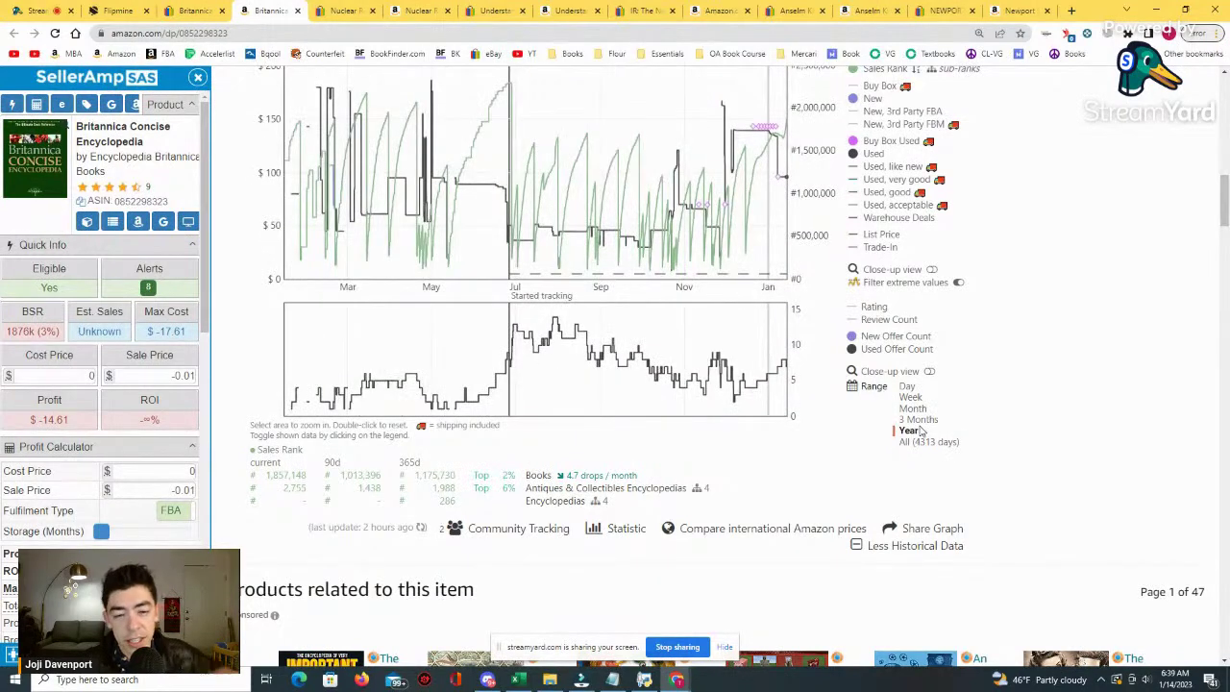
left_click(926, 442)
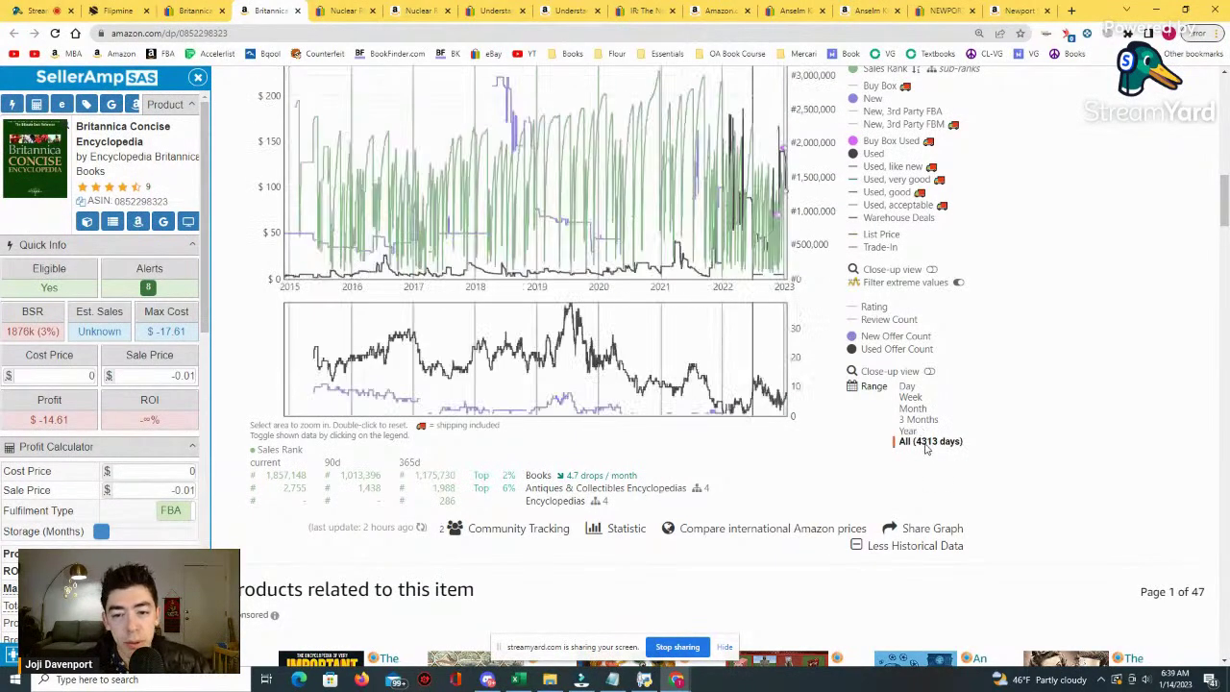
left_click(914, 433)
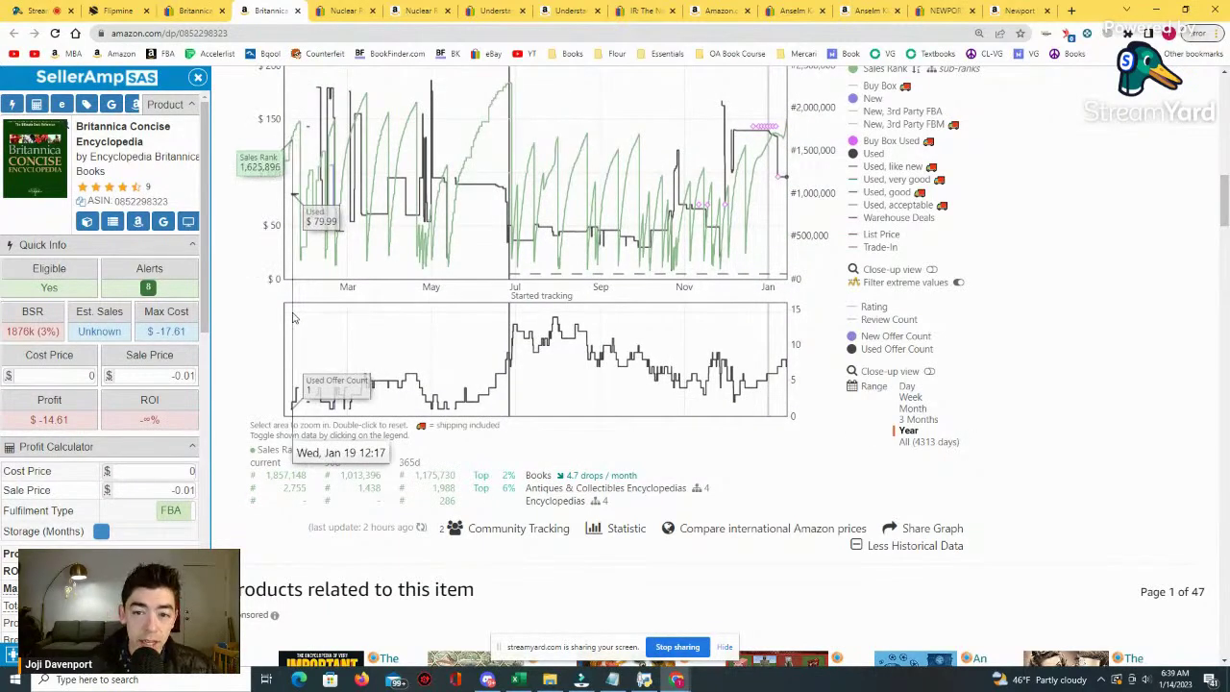
Close the Britannica eBay listing, examine Keepa from mid-October 2022 to January 2023 and its full history, and close the Britannica Amazon page.
left_click(210, 10)
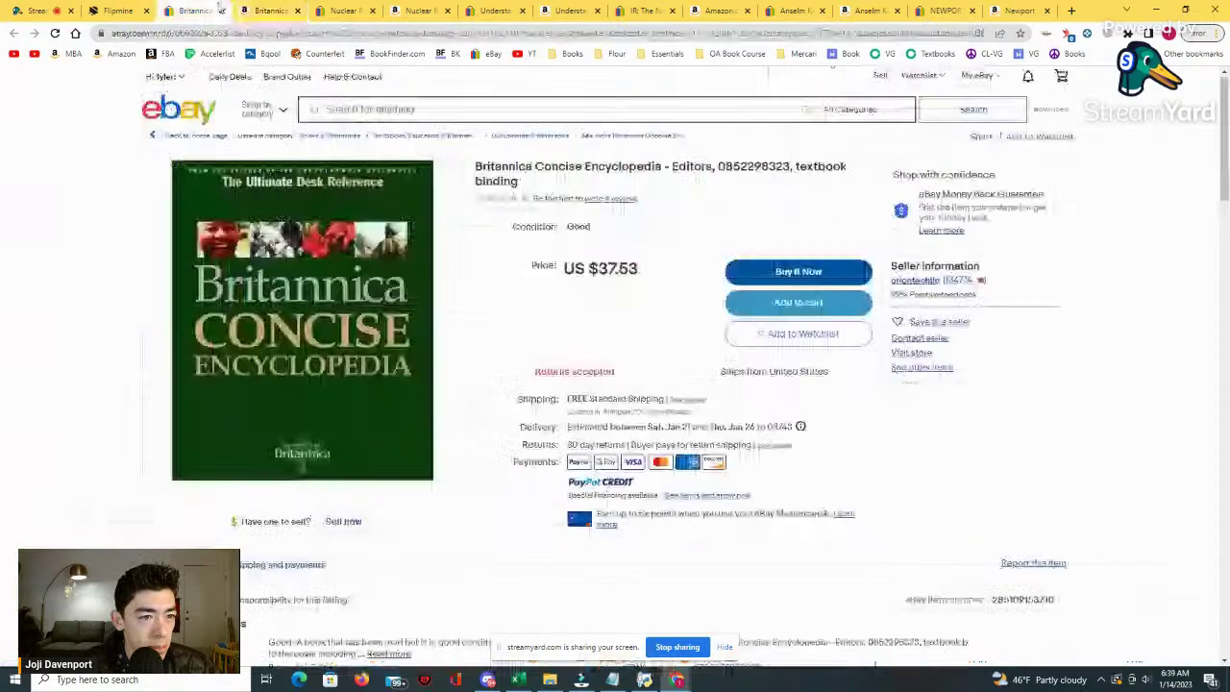
left_click(222, 11)
left_click_drag(656, 221, 786, 221)
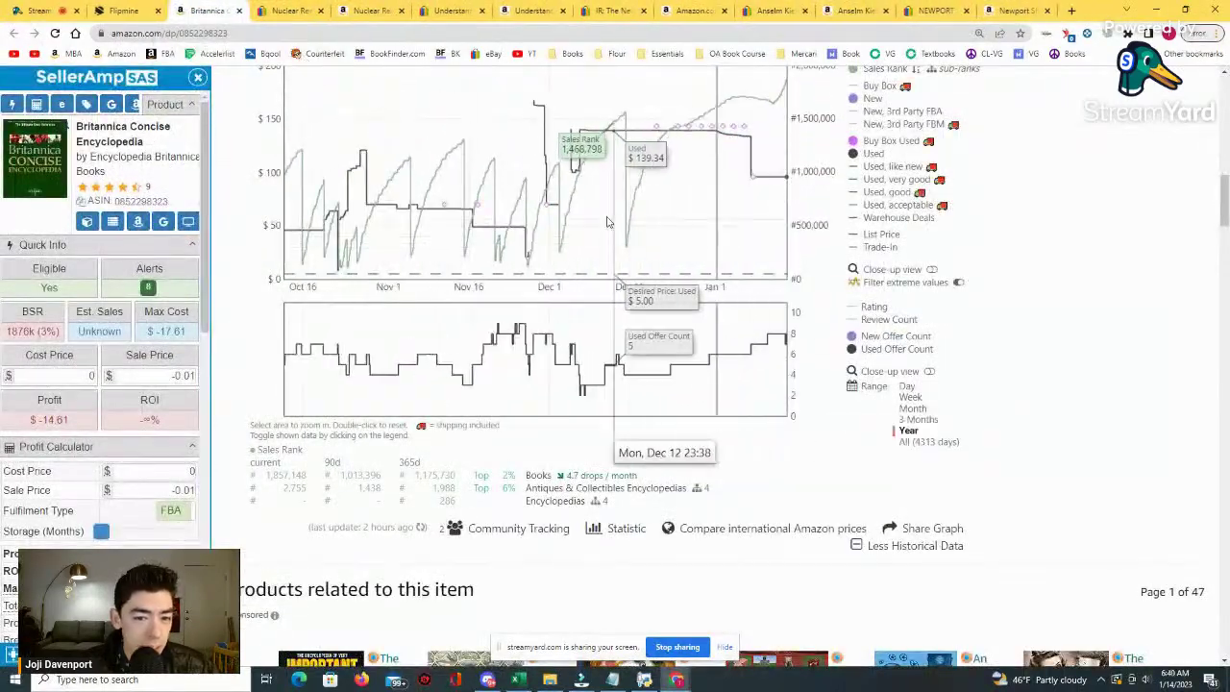
left_click(908, 430)
scroll(788, 379, "down", 2)
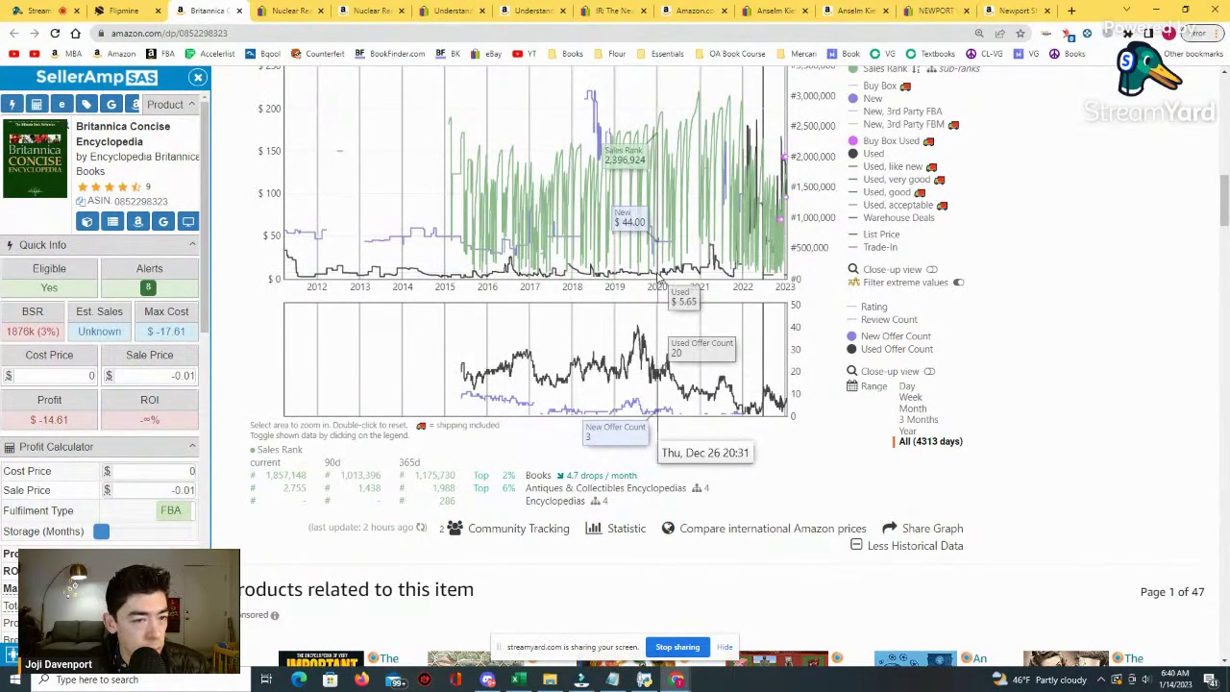
left_click(240, 11)
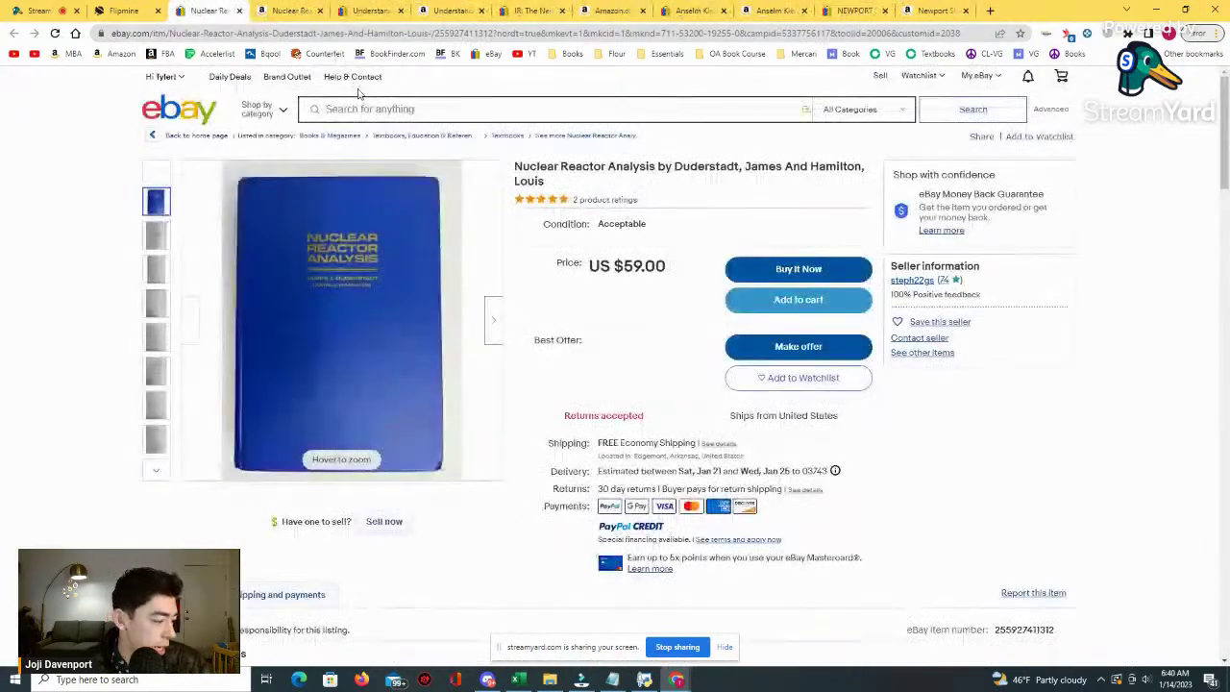
Review the price, condition and item specifics of the Nuclear Reactor Analysis eBay listing.
mouse_move(548, 199)
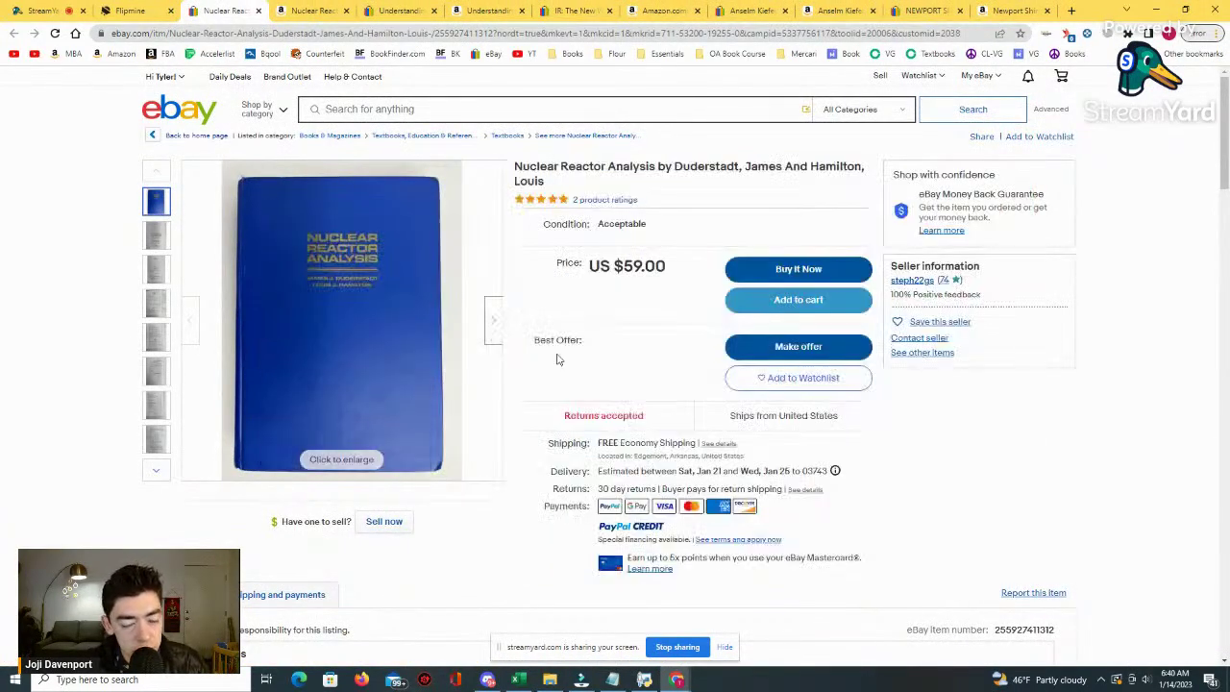
scroll(637, 423, "down", 6)
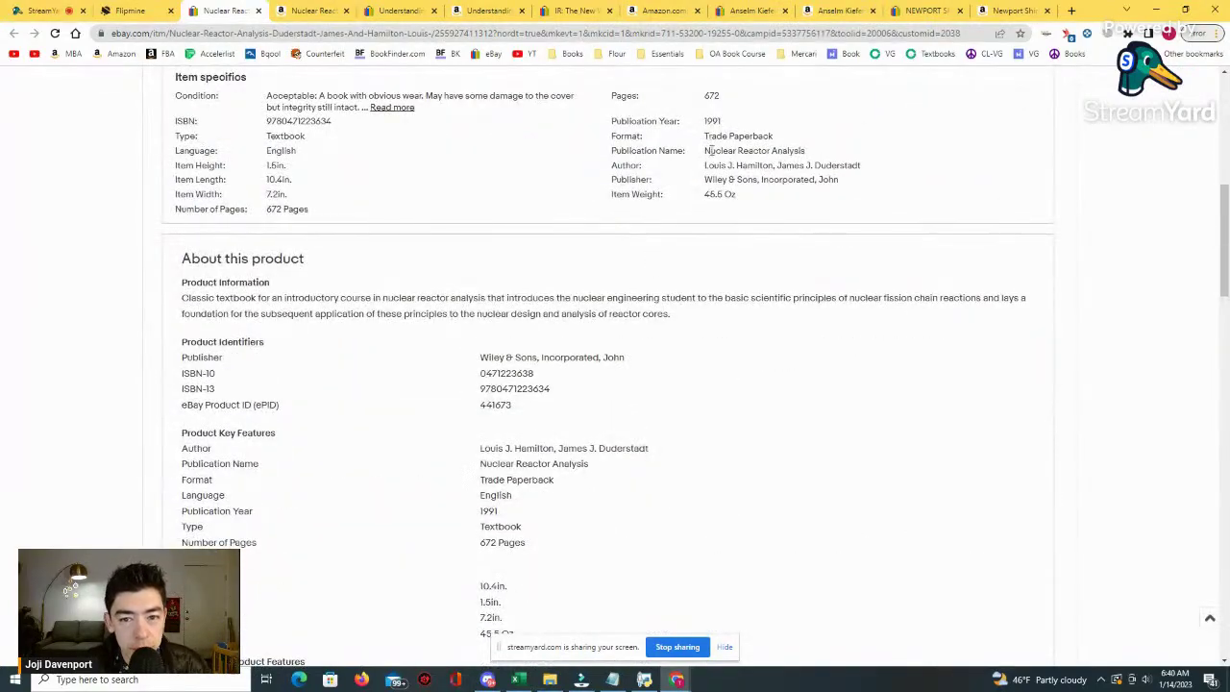
scroll(699, 198, "up", 10)
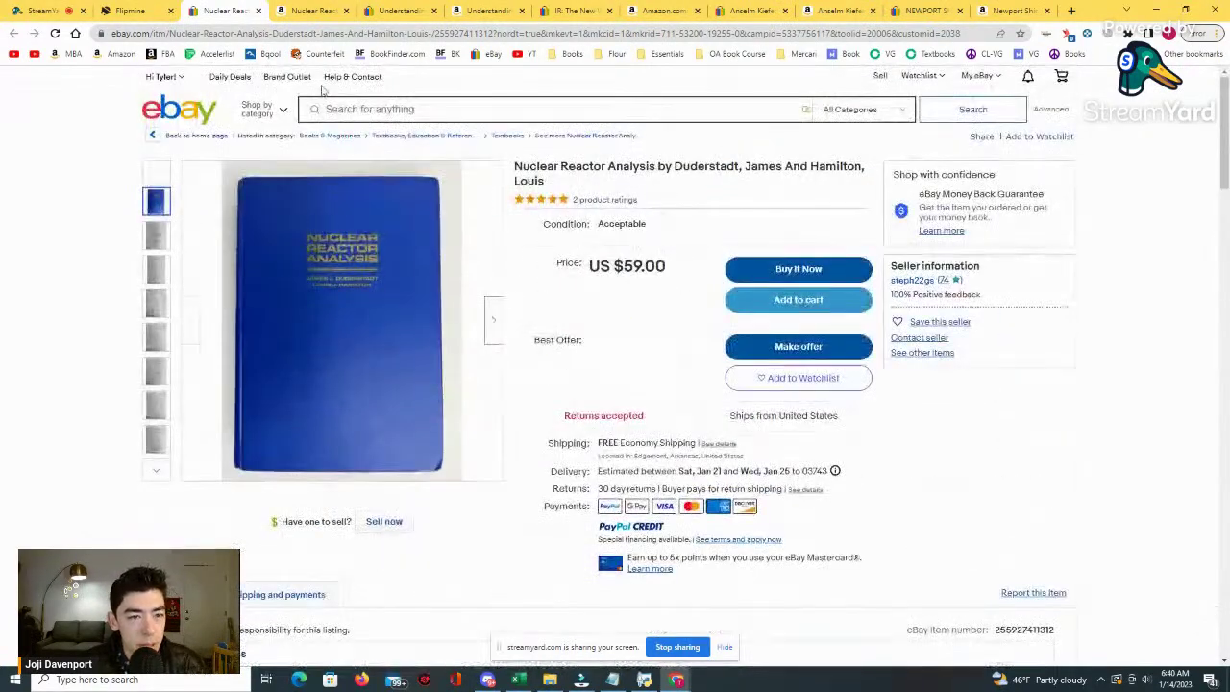
Compare the Nuclear Reactor Analysis cover on Amazon with the eBay cover photo, and inspect the eBay copyright-page photo.
key("ctrl+Tab")
scroll(415, 135, "down", 3)
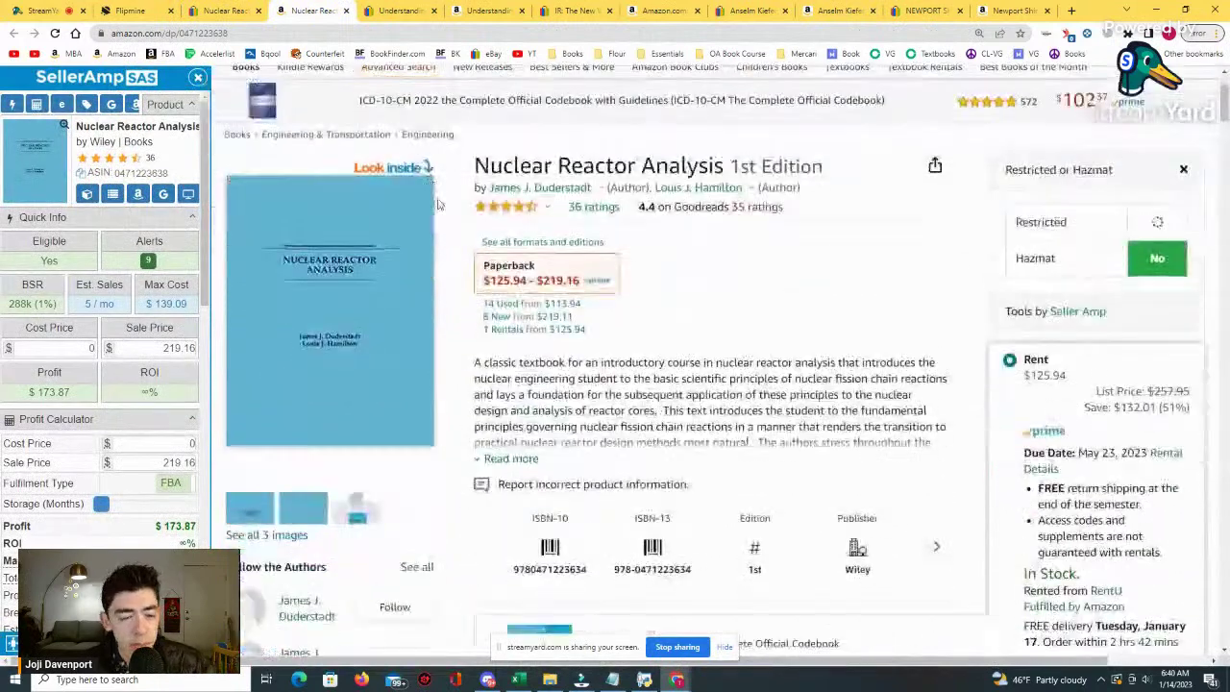
key("ctrl+shift+Tab")
mouse_move(351, 266)
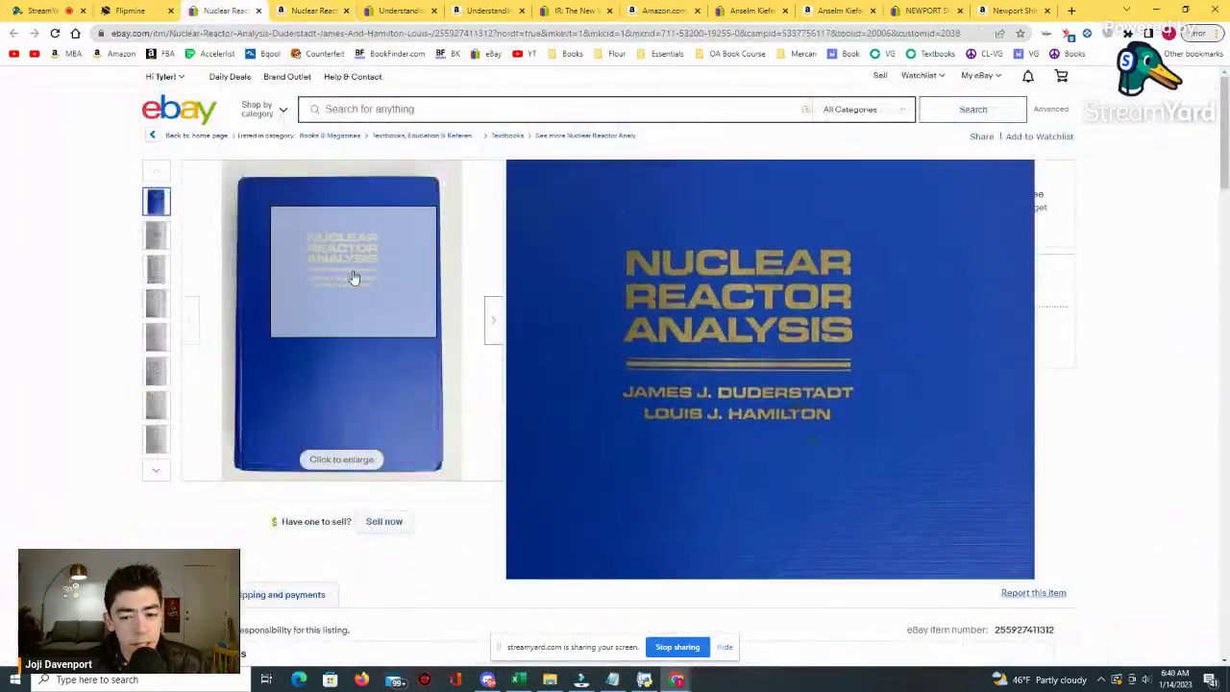
left_click(155, 236)
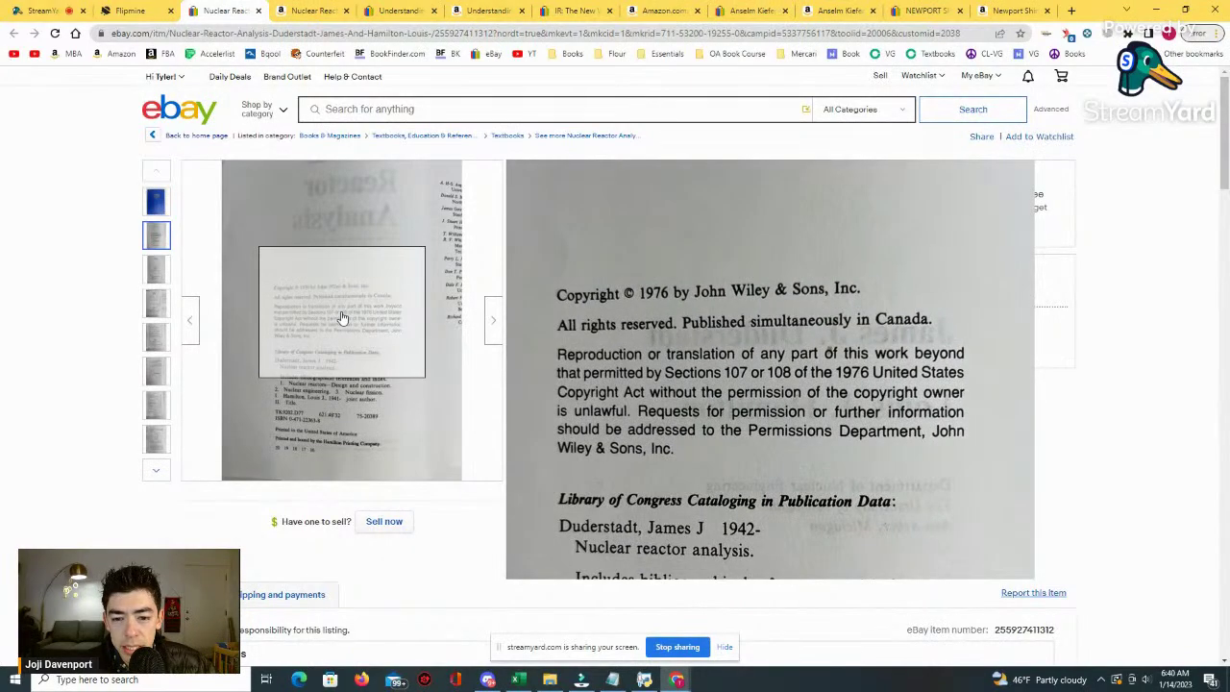
Check the publisher, edition and publication date in the Amazon product details for Nuclear Reactor Analysis.
left_click(312, 11)
scroll(501, 317, "down", 5)
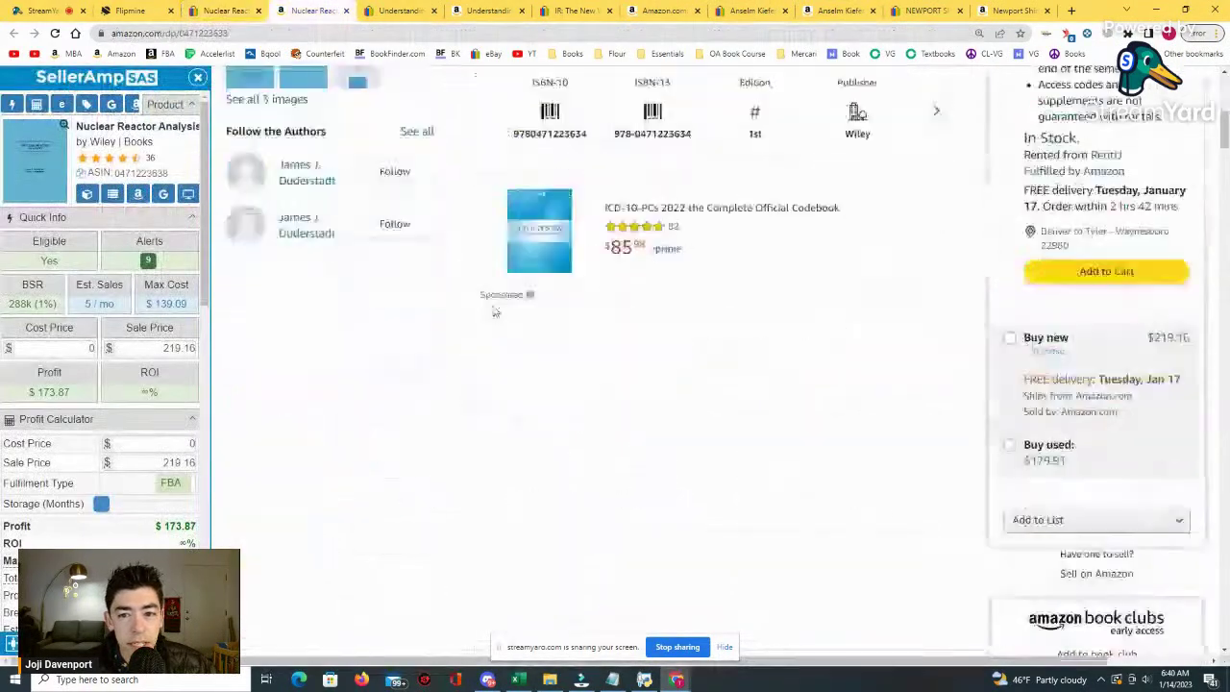
scroll(501, 317, "down", 15)
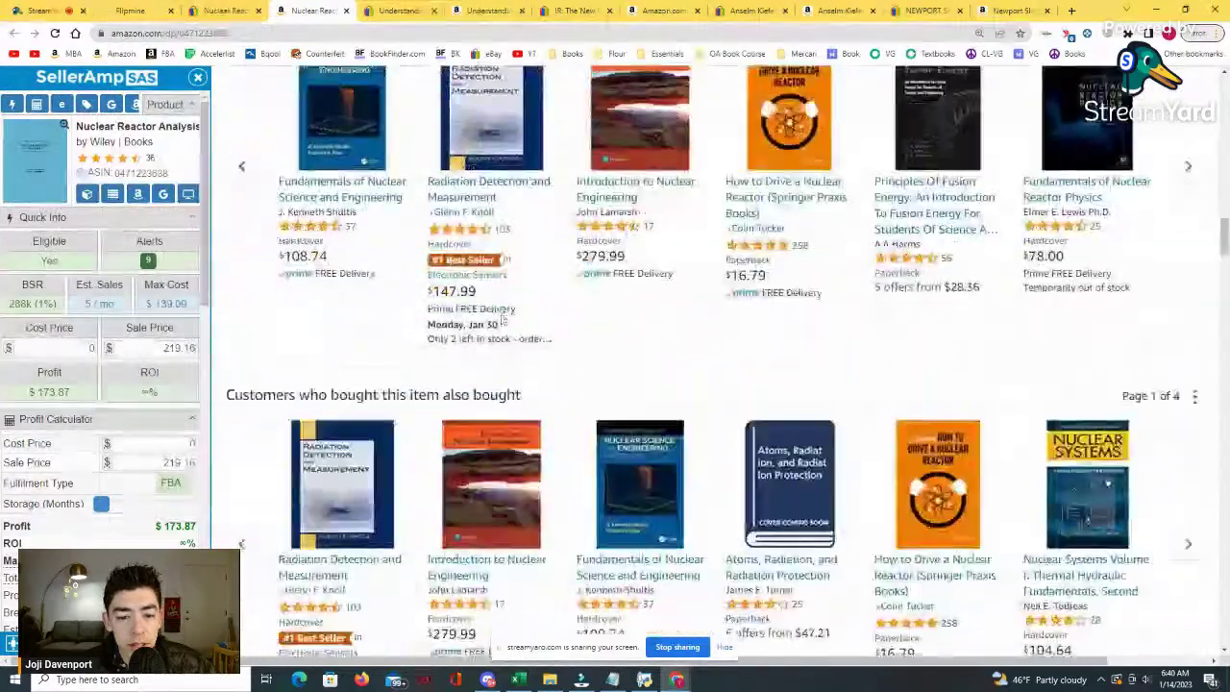
scroll(501, 318, "down", 1)
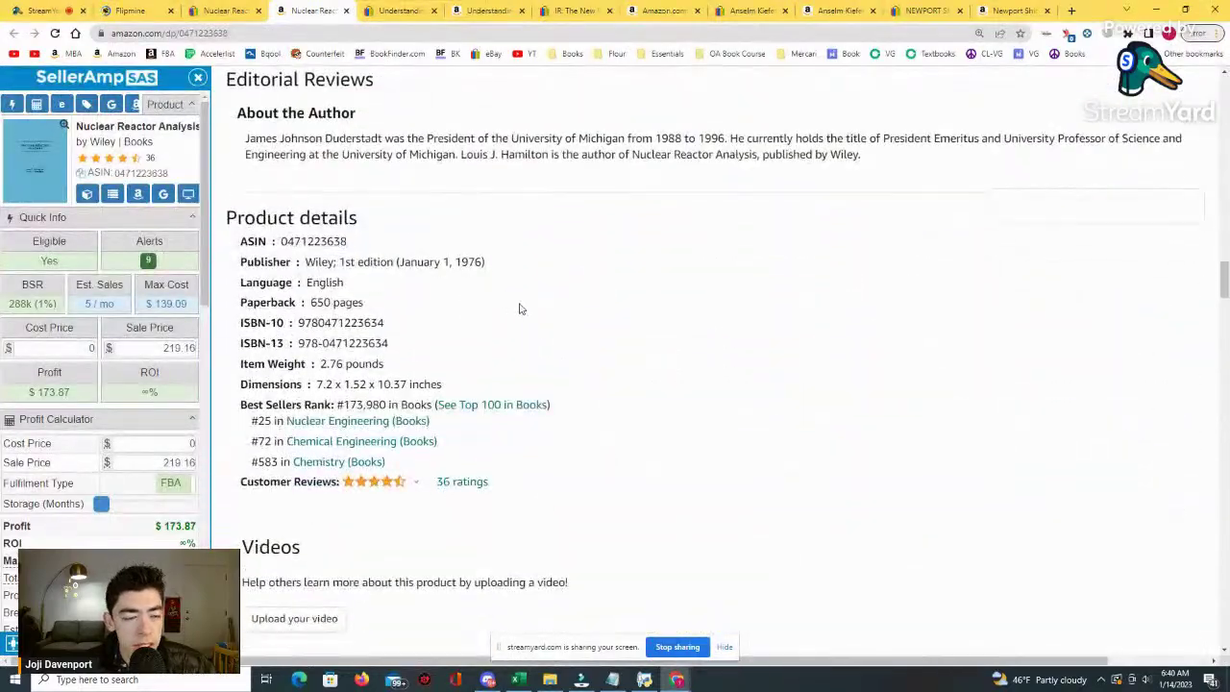
Return to the Amazon cover image and check it against the eBay listing's cover and copyright-page photos.
scroll(522, 308, "up", 6)
scroll(538, 375, "up", 12)
scroll(527, 372, "down", 3)
scroll(526, 371, "down", 5)
scroll(526, 375, "up", 10)
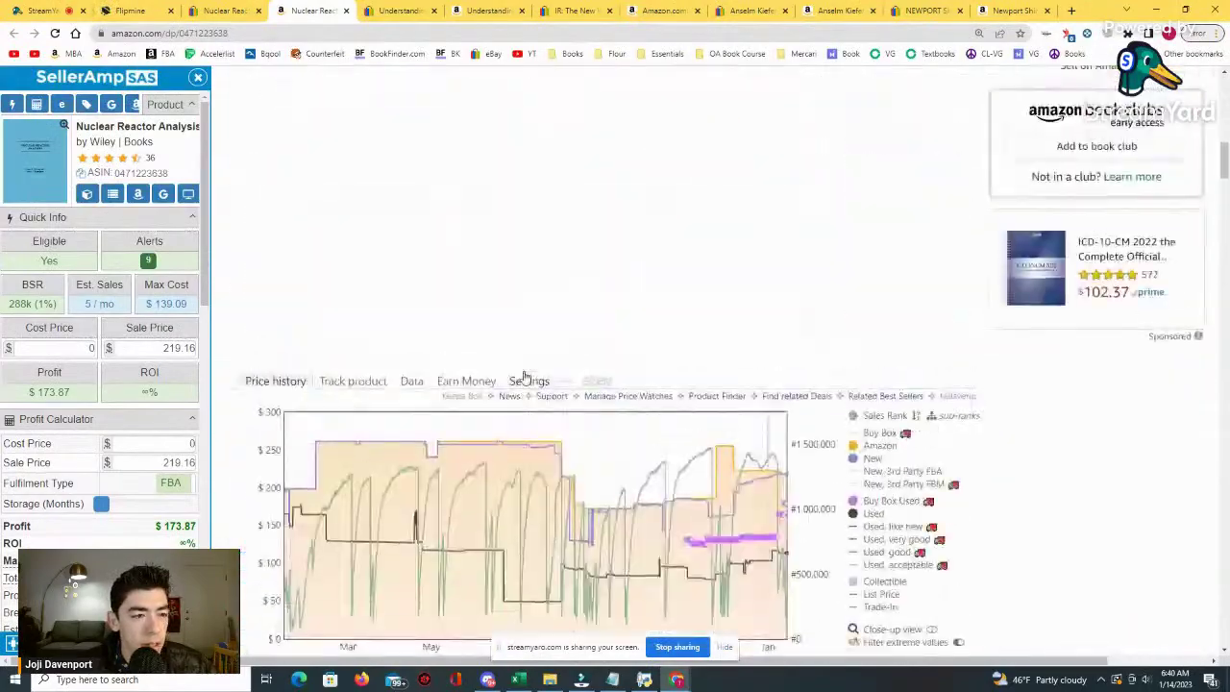
scroll(346, 353, "up", 5)
scroll(346, 354, "down", 2)
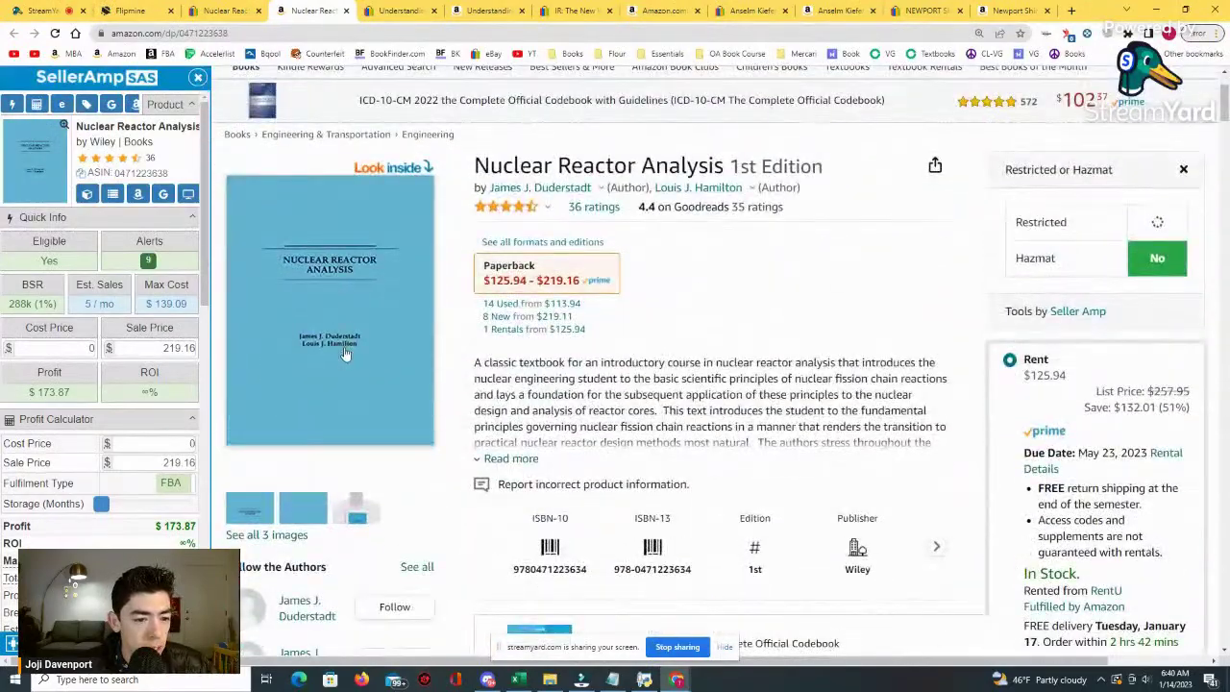
left_click(245, 12)
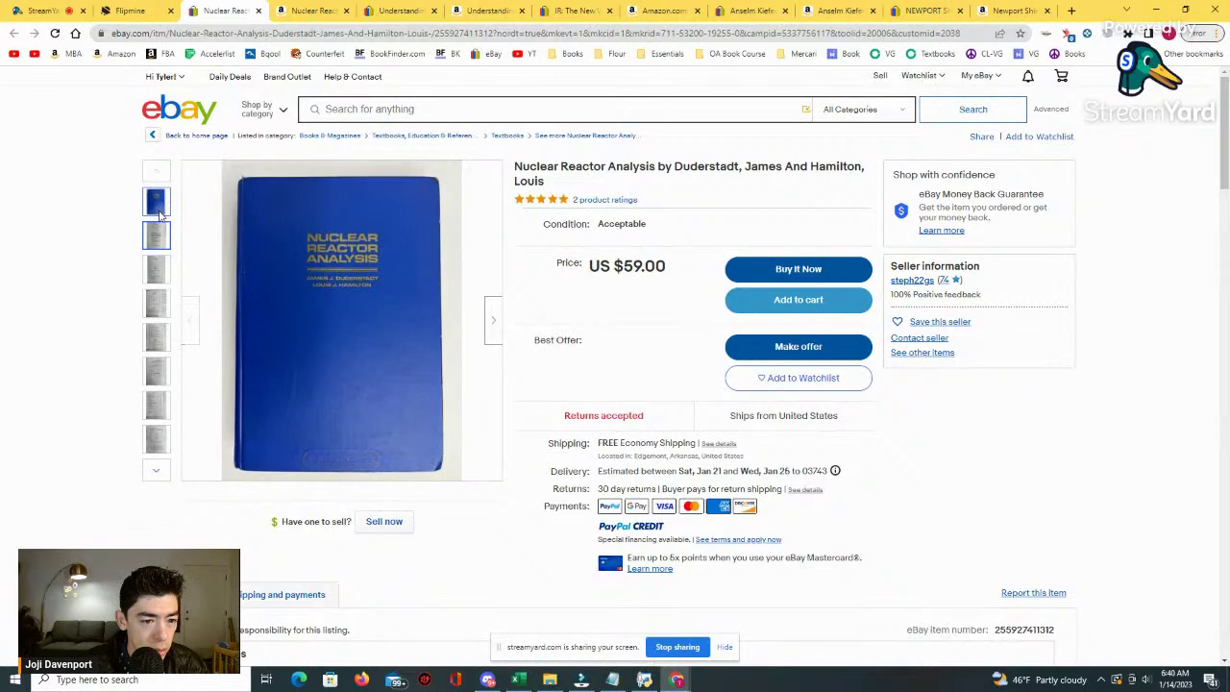
mouse_move(257, 334)
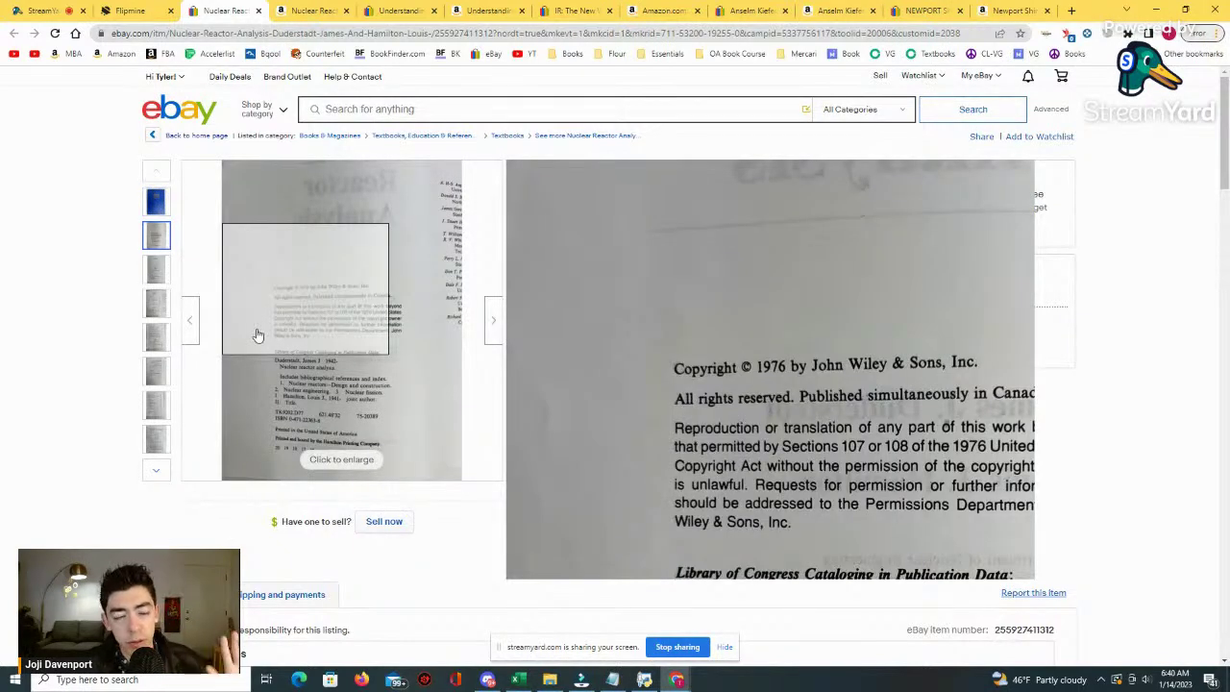
Compare the Amazon paperback edition of Nuclear Reactor Analysis with the blue book pictured on eBay.
left_click(312, 10)
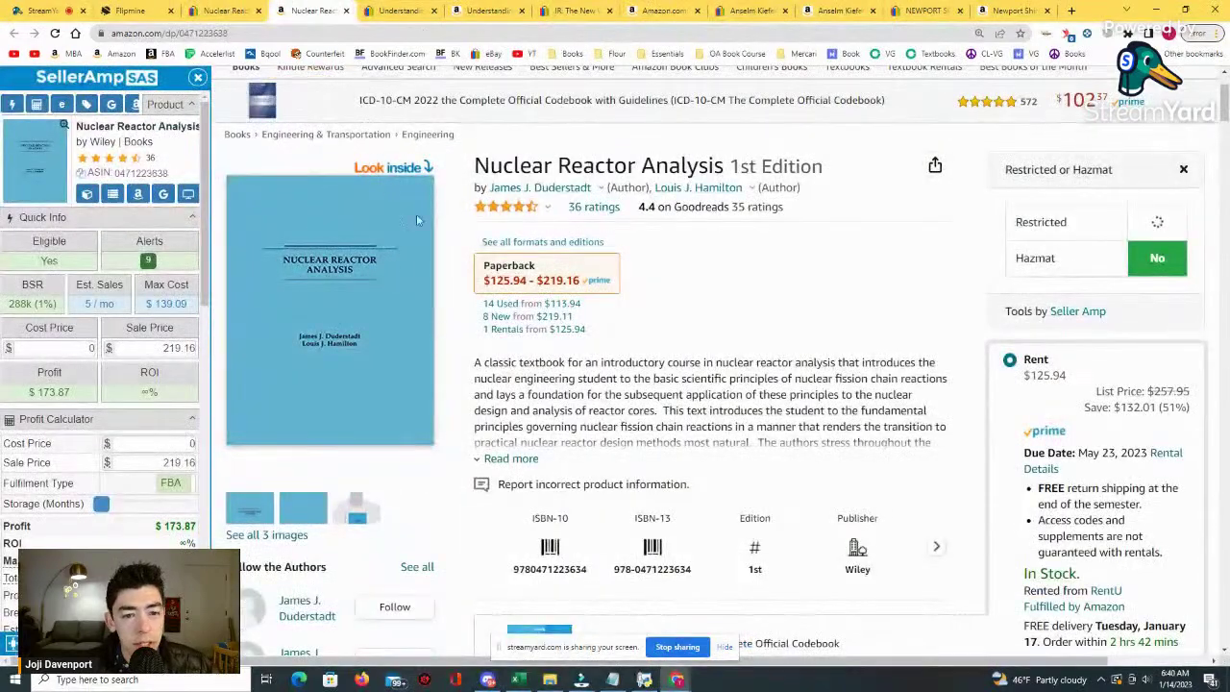
scroll(615, 384, "down", 3)
left_click(226, 11)
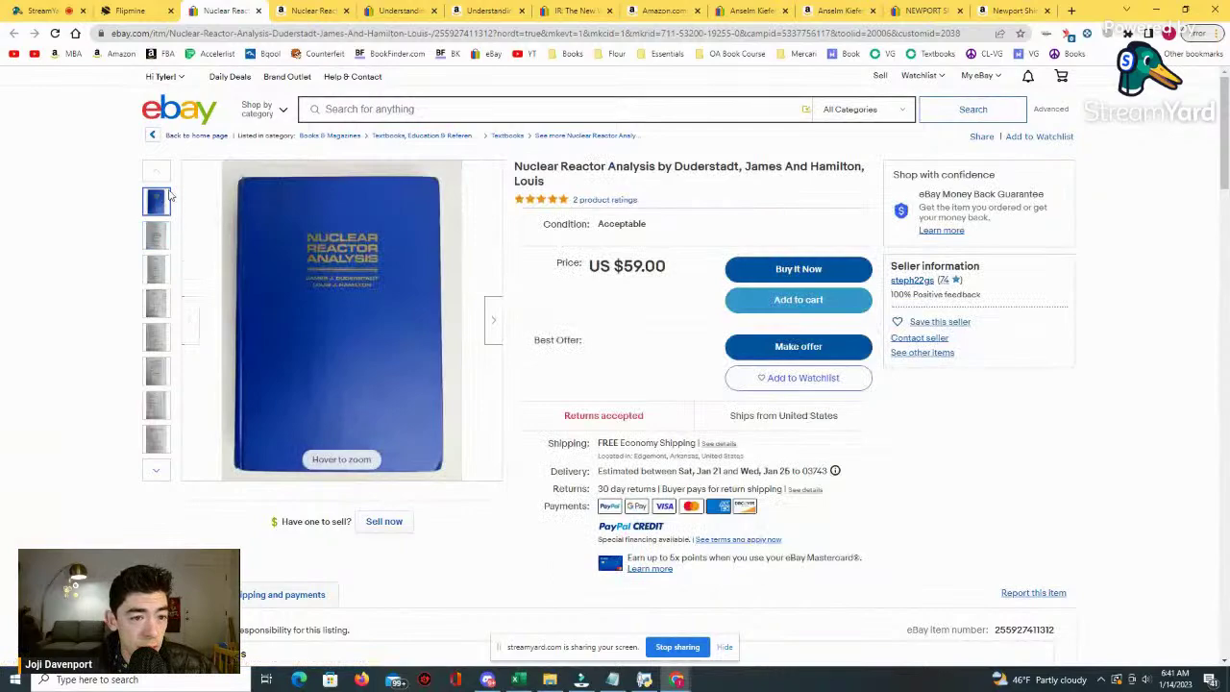
Examine the new and used buying options and the Keepa price history on the Nuclear Reactor Analysis Amazon page.
key("ctrl+Tab")
scroll(689, 308, "down", 2)
scroll(832, 365, "up", 2)
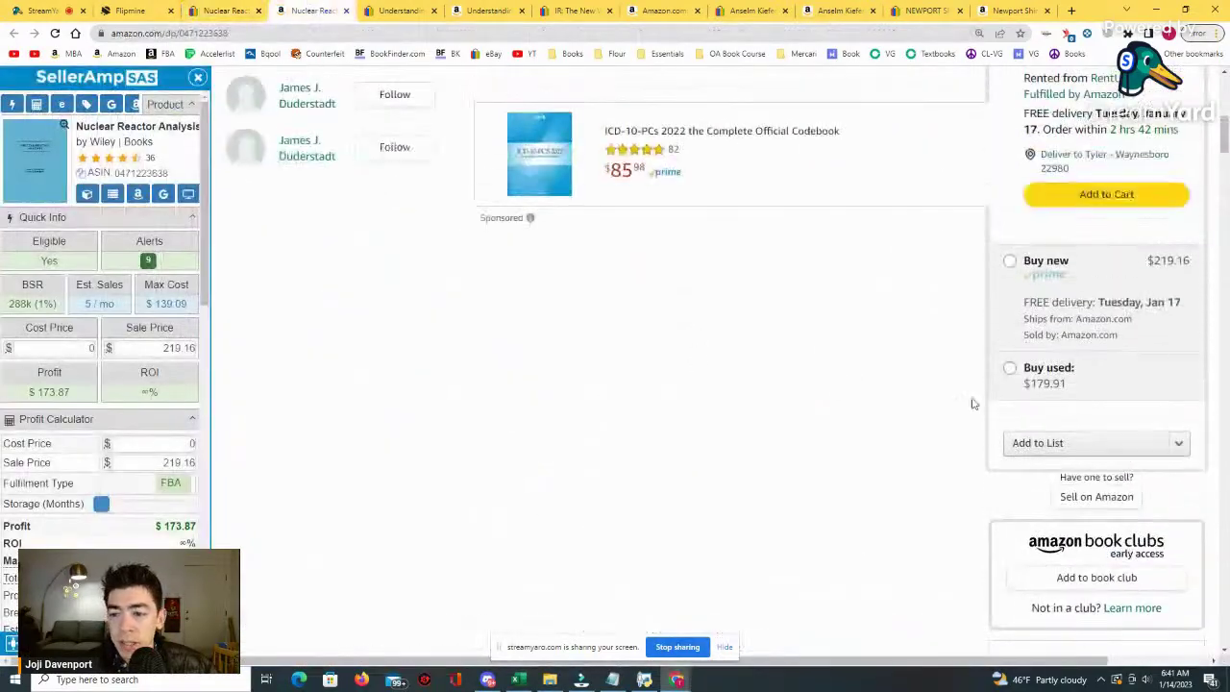
scroll(1070, 393, "down", 1)
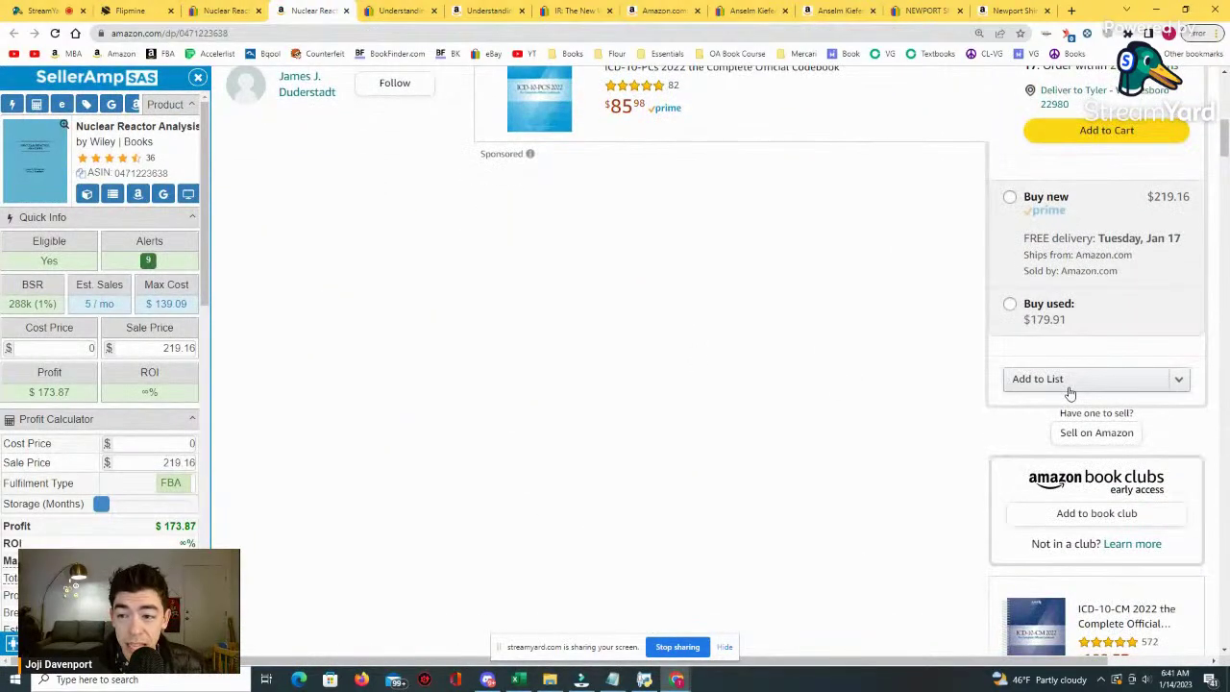
scroll(794, 362, "down", 5)
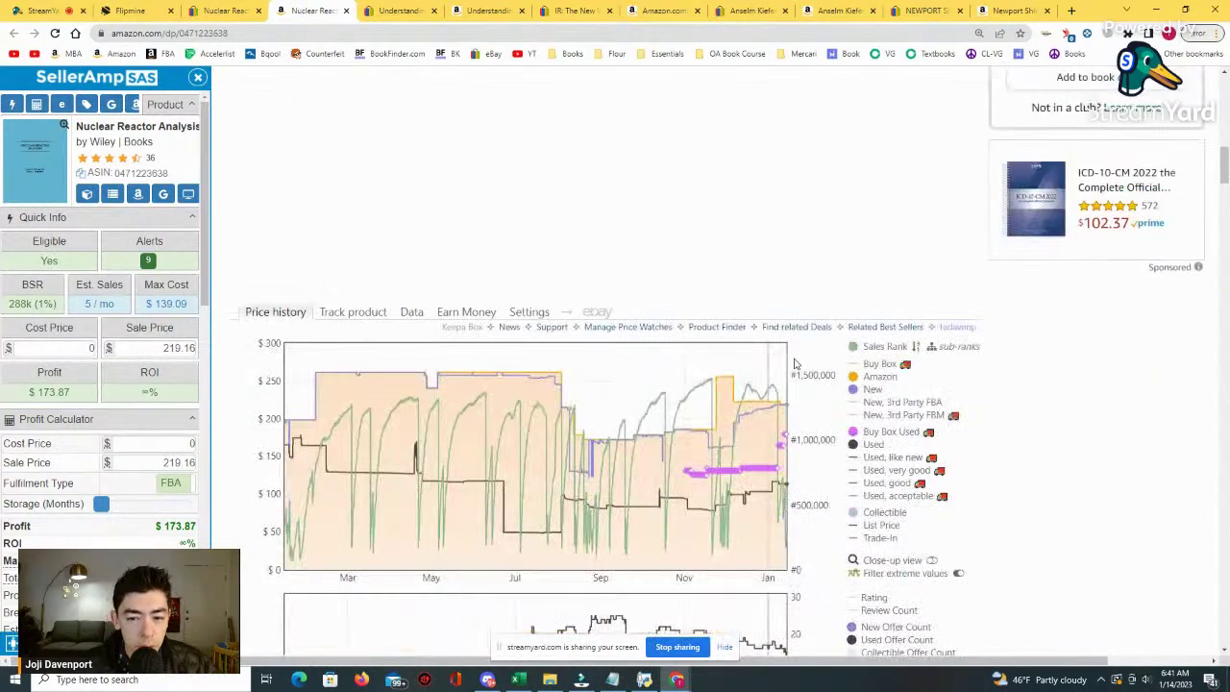
Examine the used price and sales rank on the Keepa chart for July and for mid-October to January.
scroll(578, 385, "down", 2)
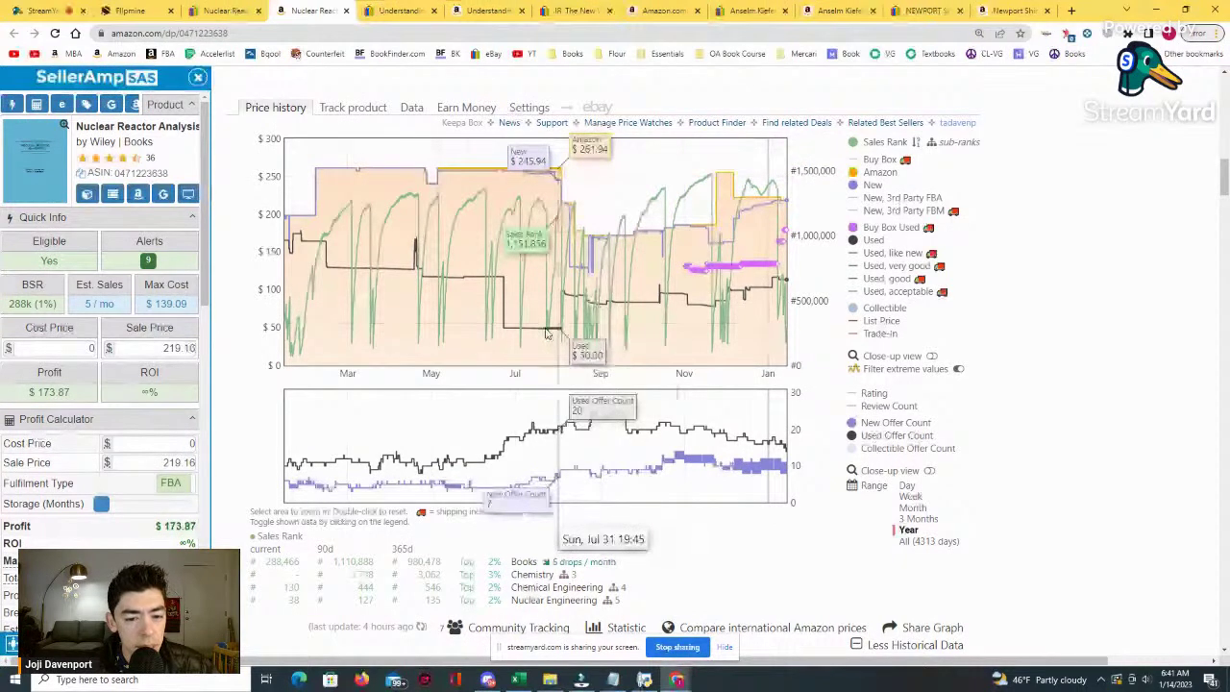
left_click_drag(546, 332, 548, 333)
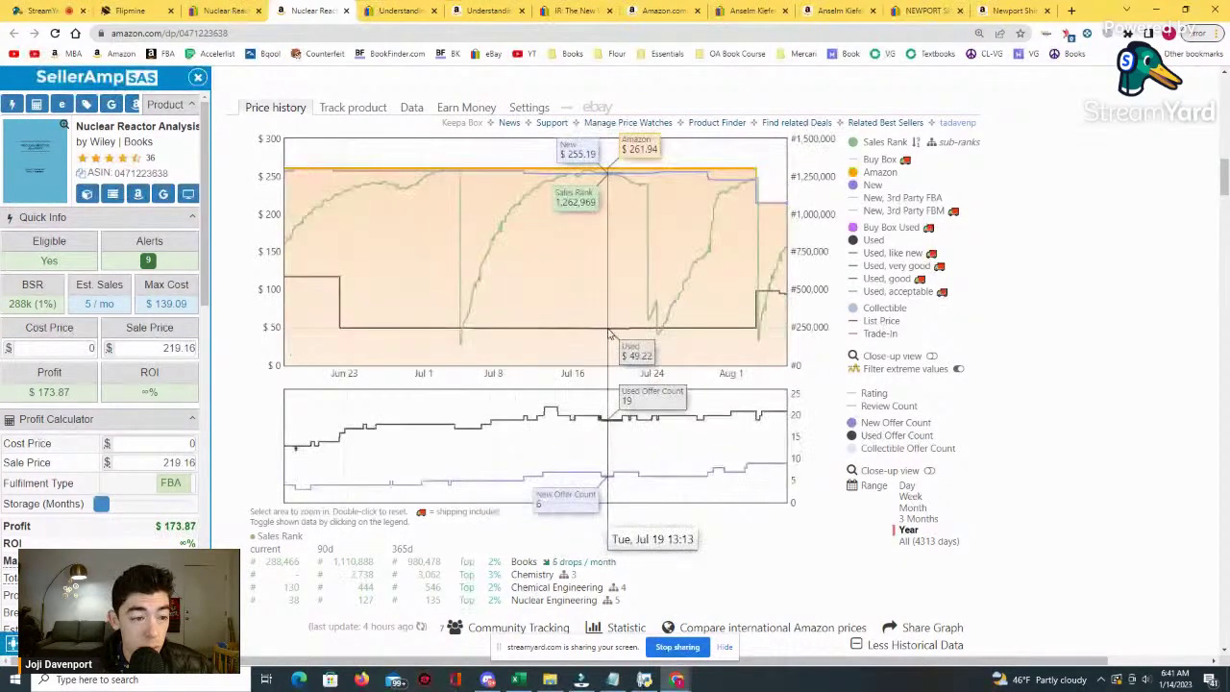
left_click(908, 530)
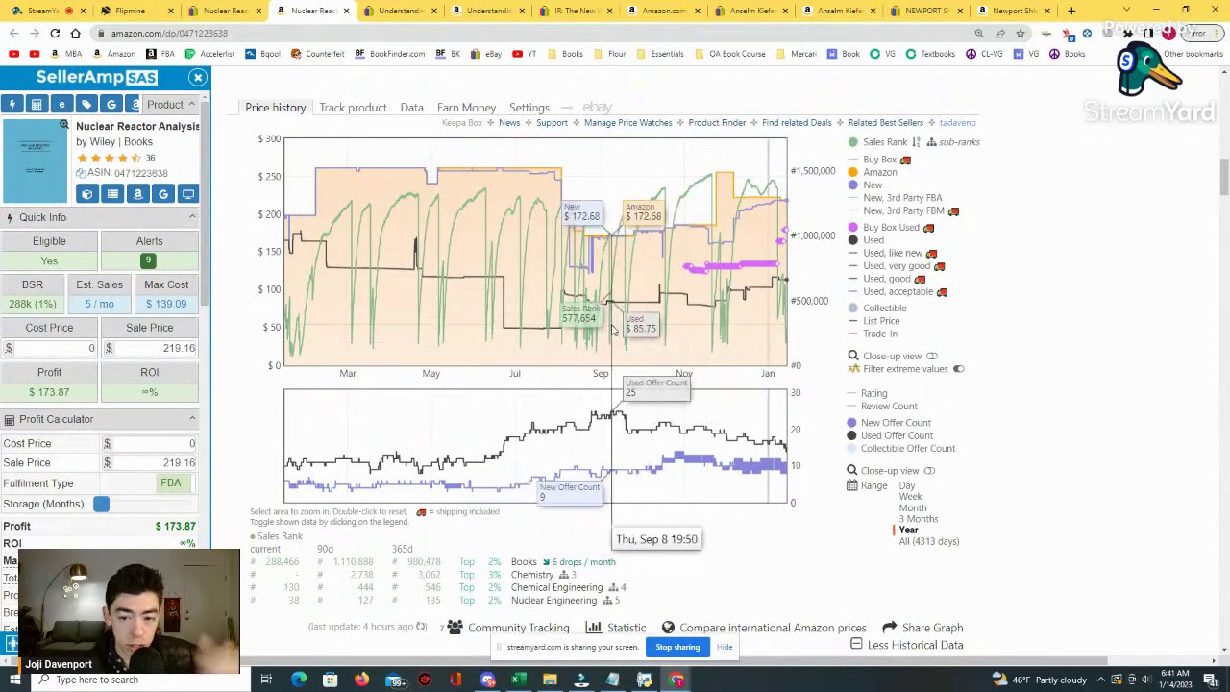
left_click_drag(774, 288, 657, 293)
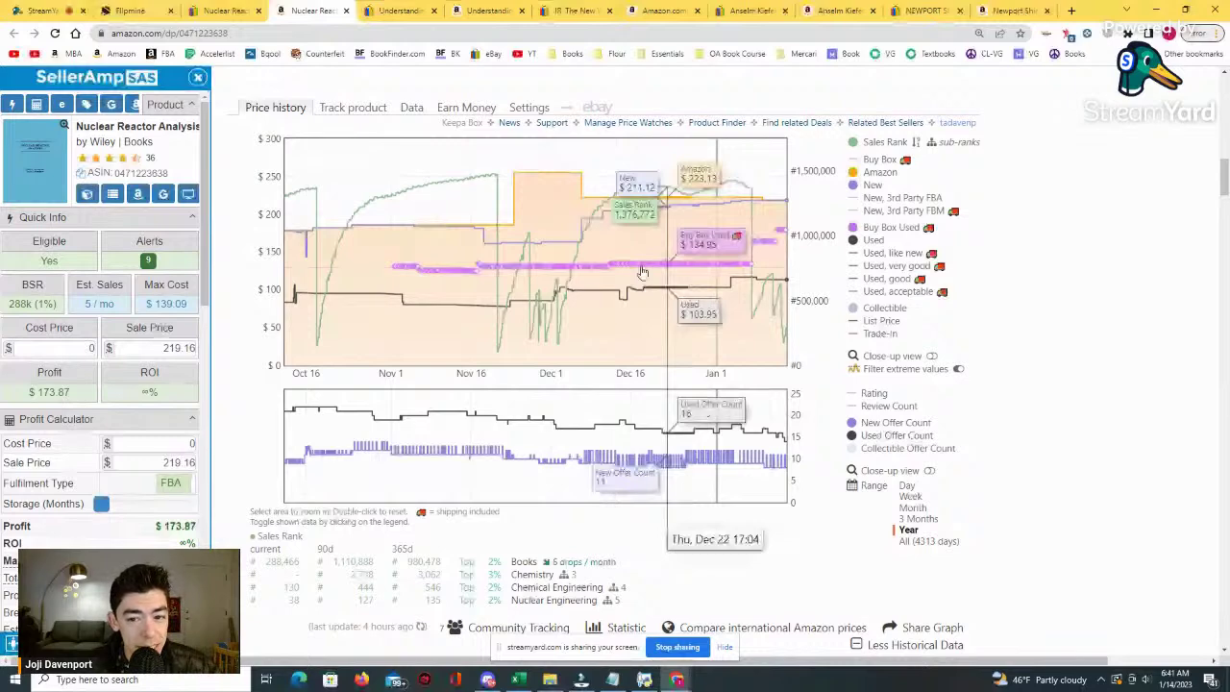
key("alt+Tab")
mouse_move(677, 676)
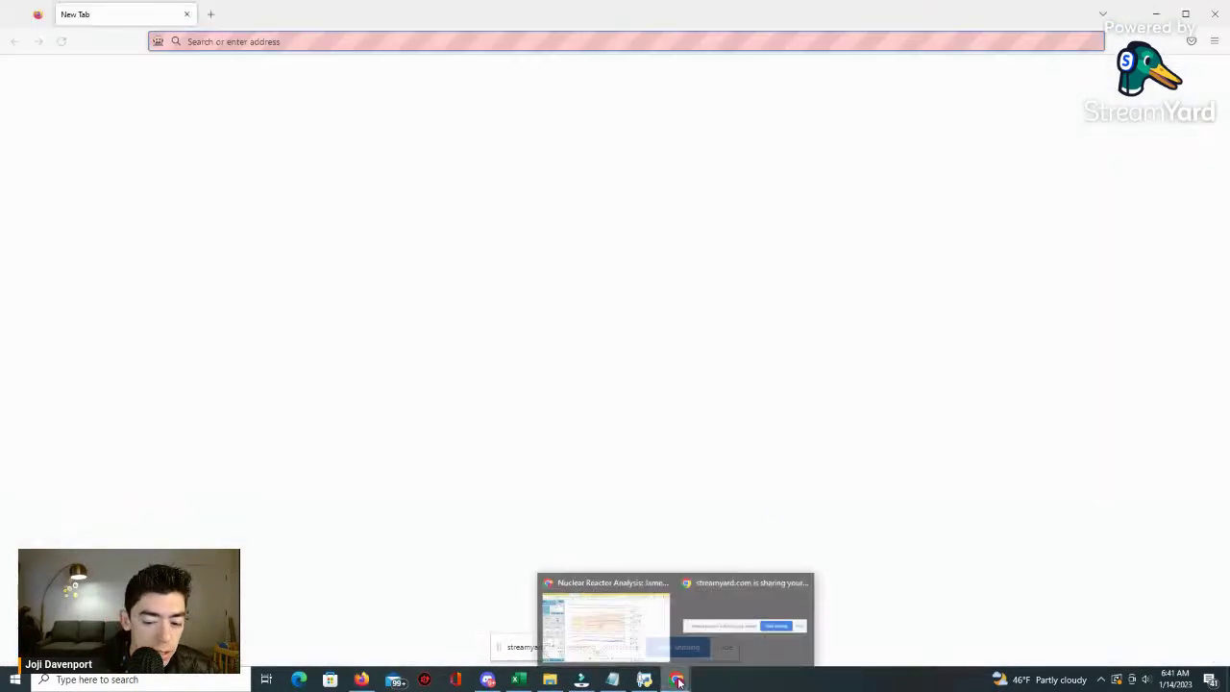
left_click(596, 619)
key("alt+Tab")
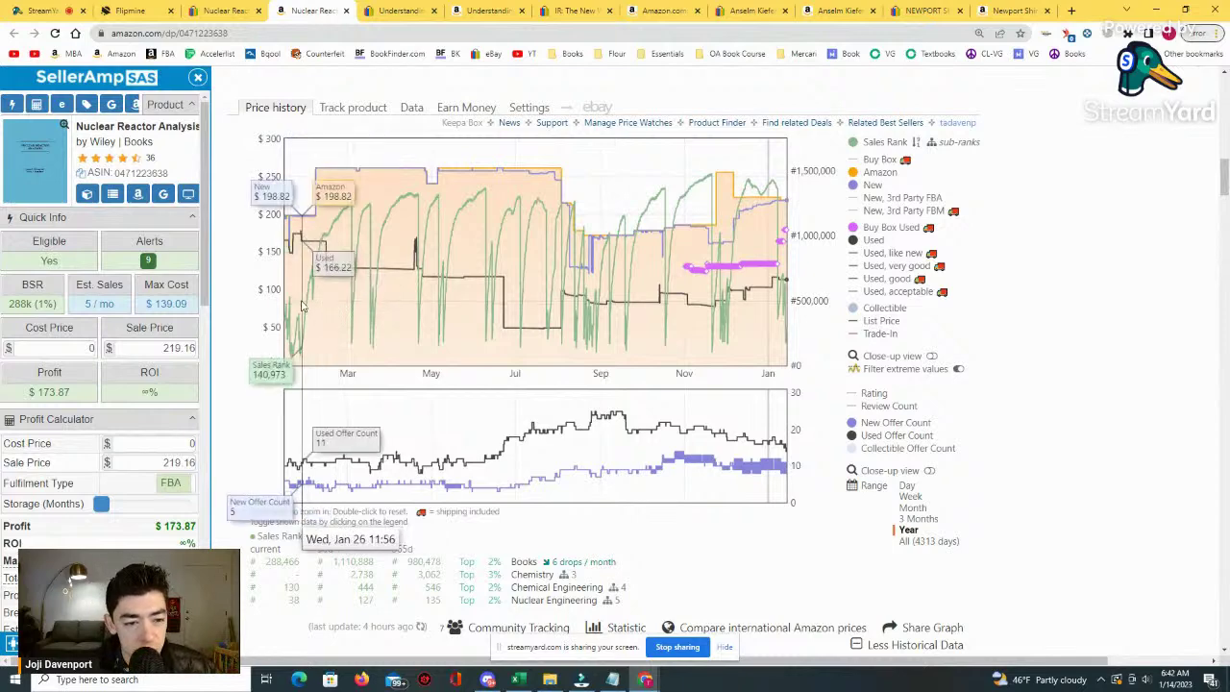
Examine the Keepa history for mid-January to mid-February 2022 and for the most recent two weeks.
left_click_drag(291, 307, 327, 308)
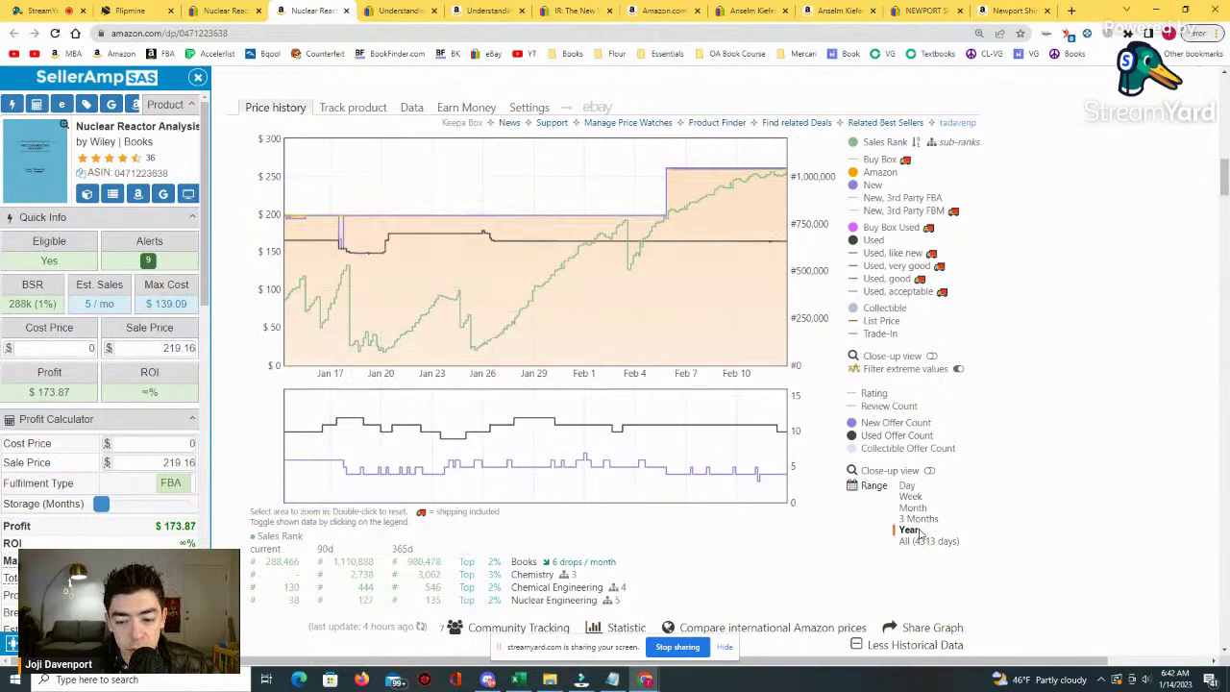
double_click(353, 317)
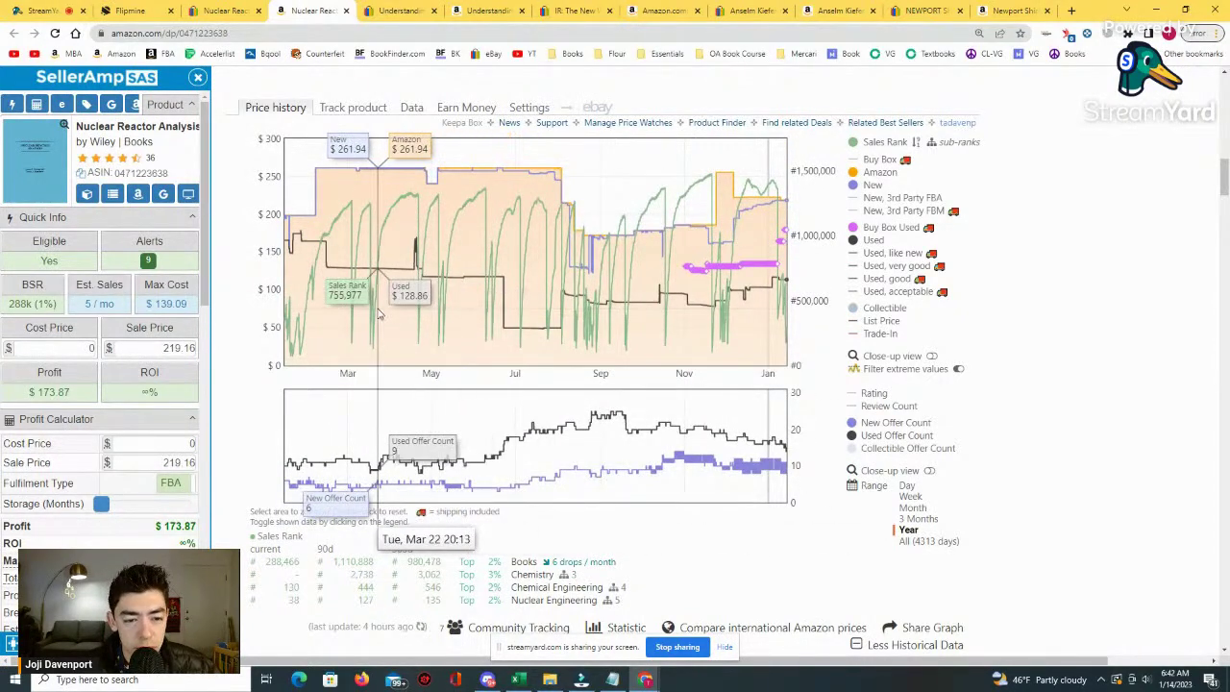
left_click_drag(763, 327, 786, 327)
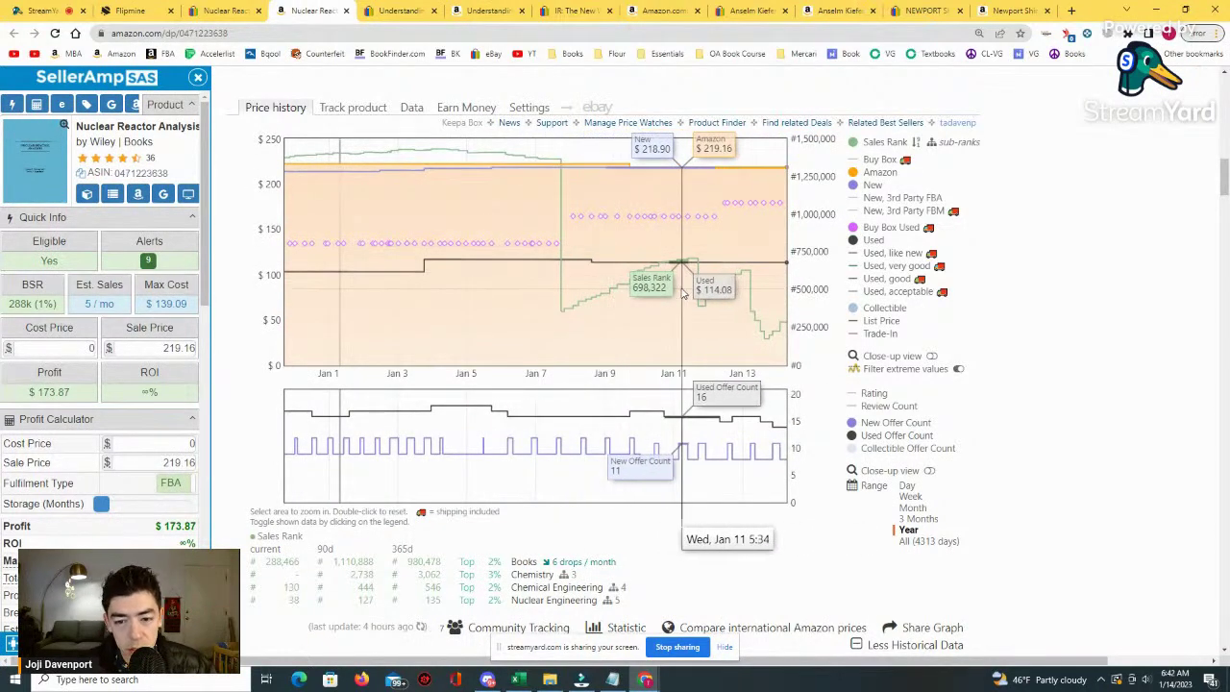
left_click(909, 530)
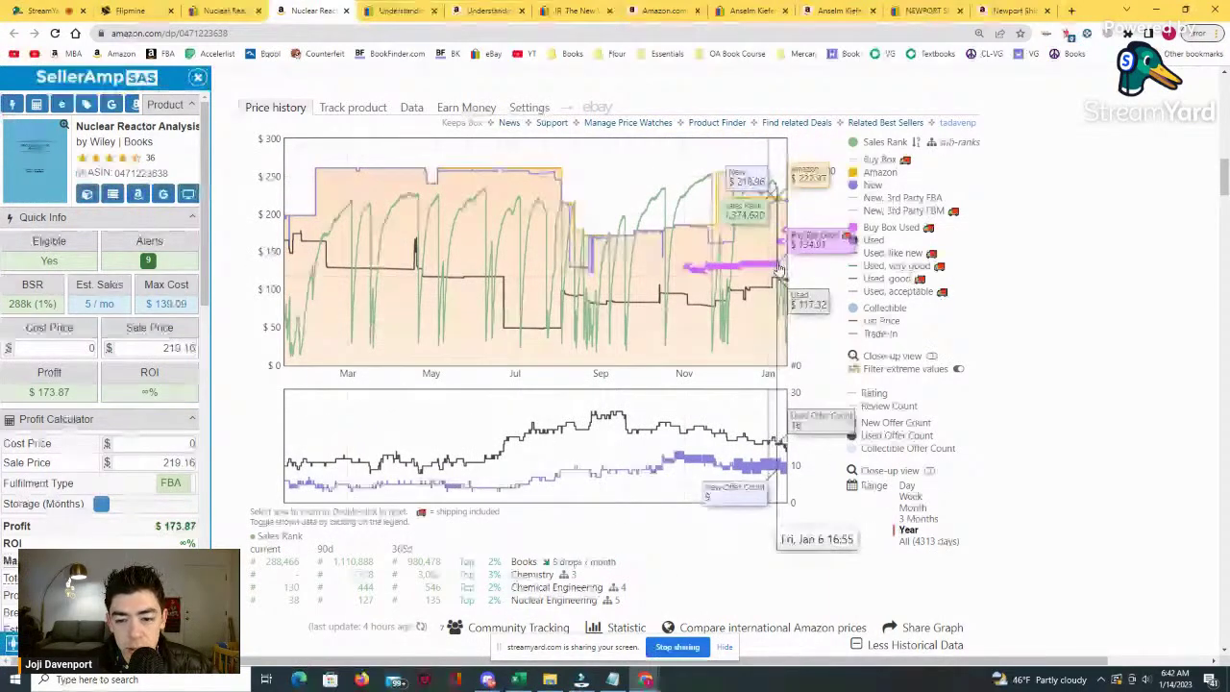
double_click(781, 269)
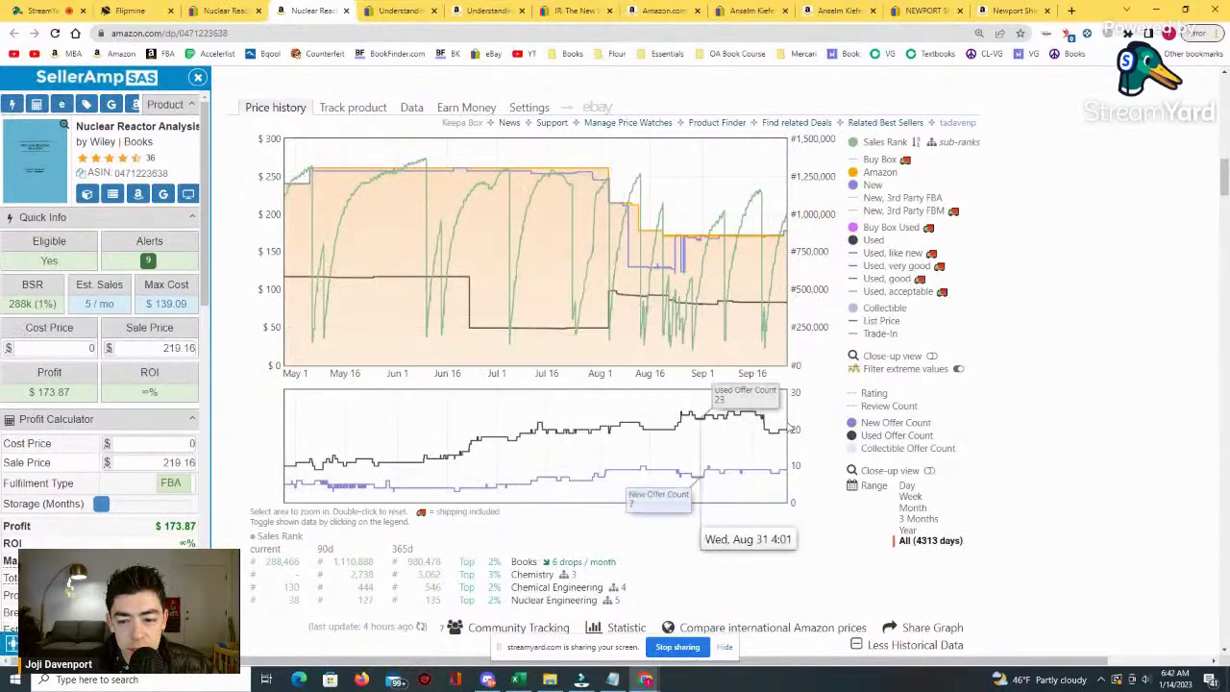
Inspect the previous winter in Keepa's all-time history, and examine the last month within the one-year range.
left_click_drag(780, 288, 689, 288)
left_click_drag(411, 288, 541, 289)
left_click_drag(334, 306, 643, 274)
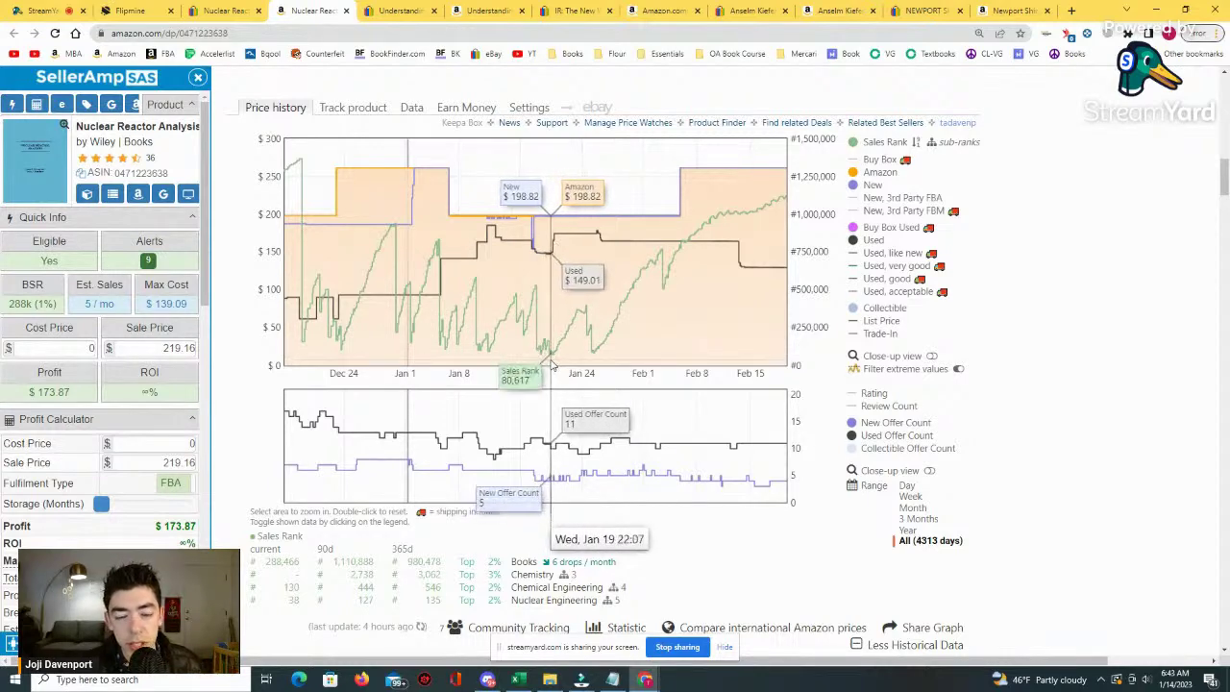
left_click(907, 530)
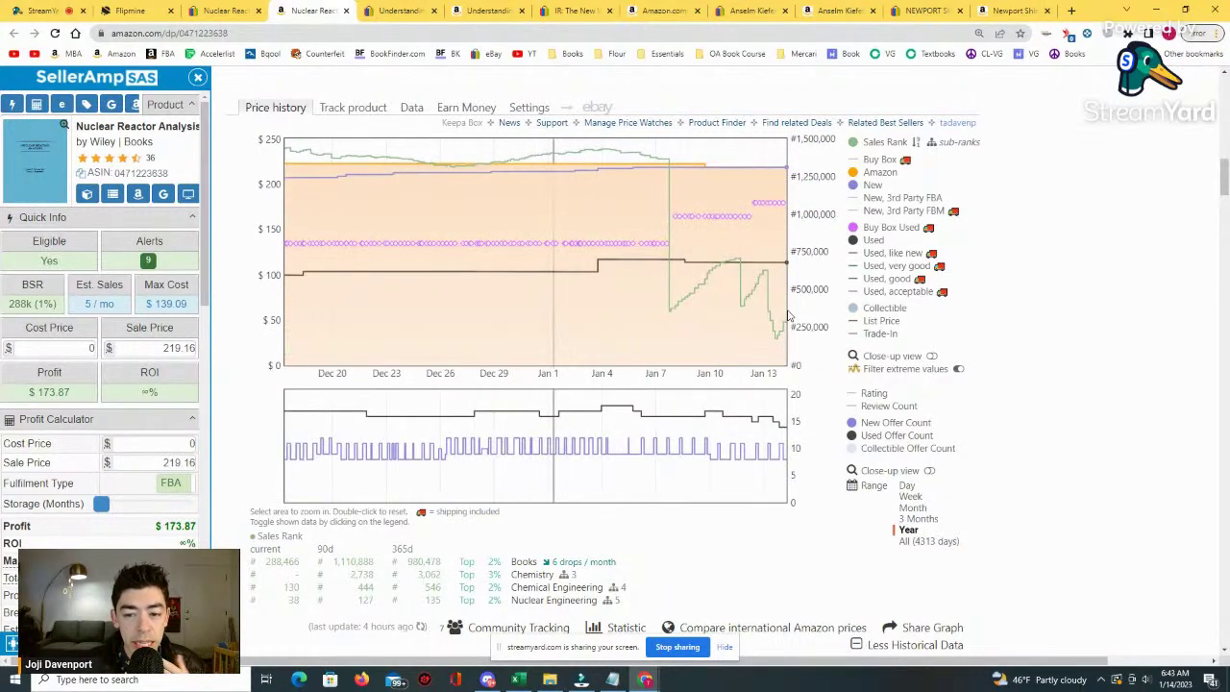
double_click(783, 317)
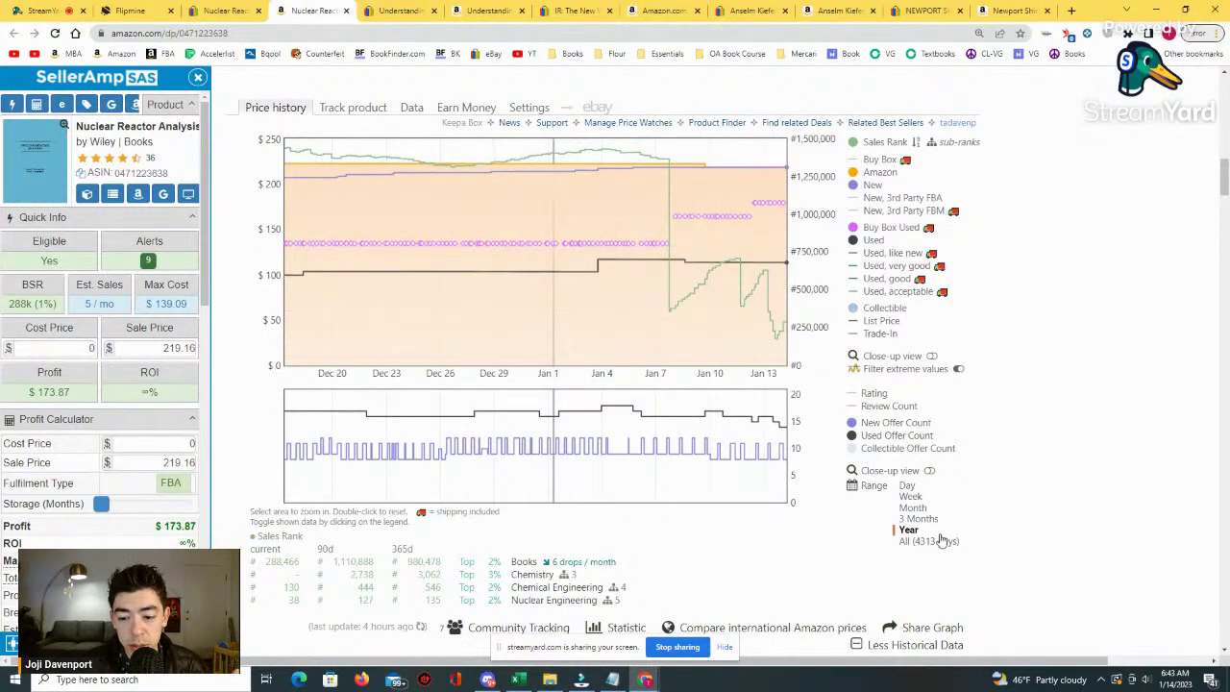
Check the ISBN on the eBay listing's copyright page against the ASIN and ISBN-13 in the Amazon product details.
left_click(224, 10)
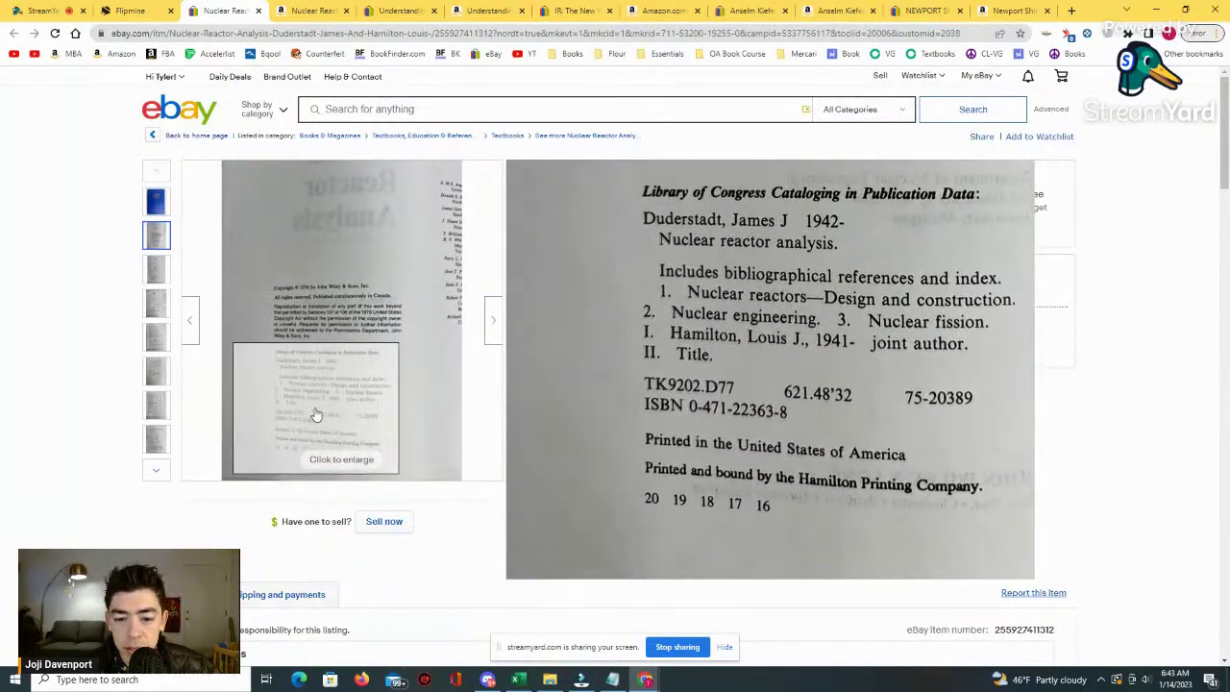
left_click(323, 8)
double_click(159, 173)
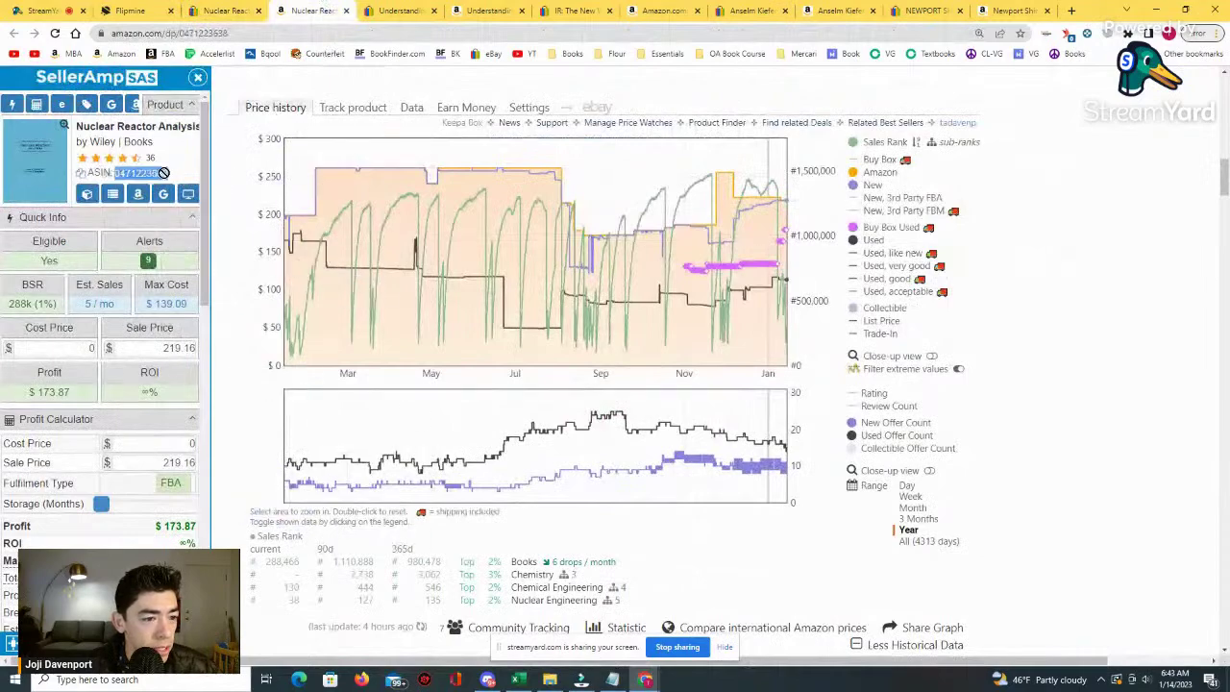
scroll(352, 241, "up", 5)
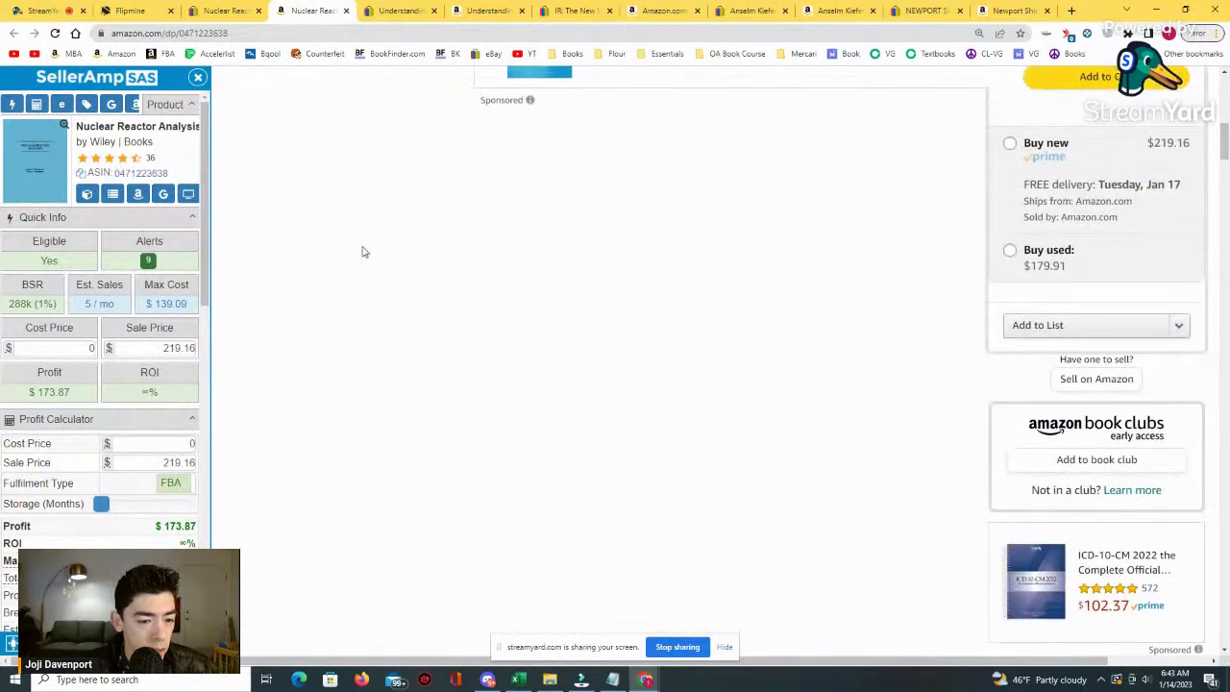
scroll(364, 252, "down", 10)
left_click_drag(390, 344, 369, 343)
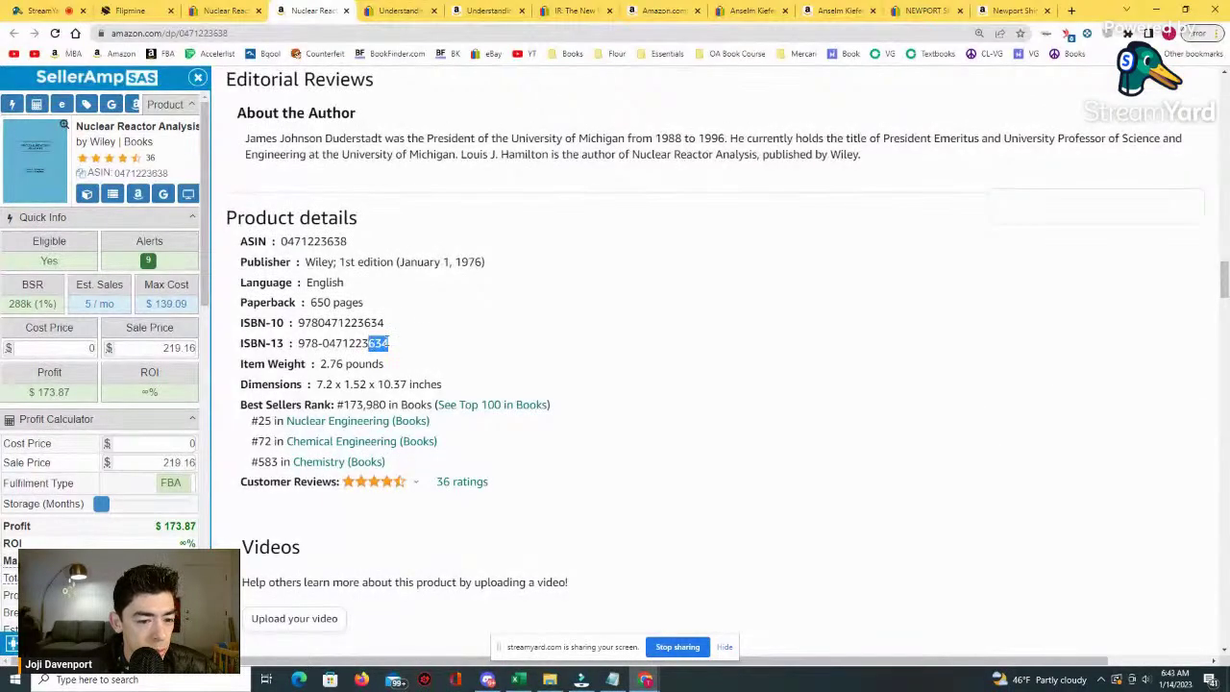
scroll(410, 350, "up", 15)
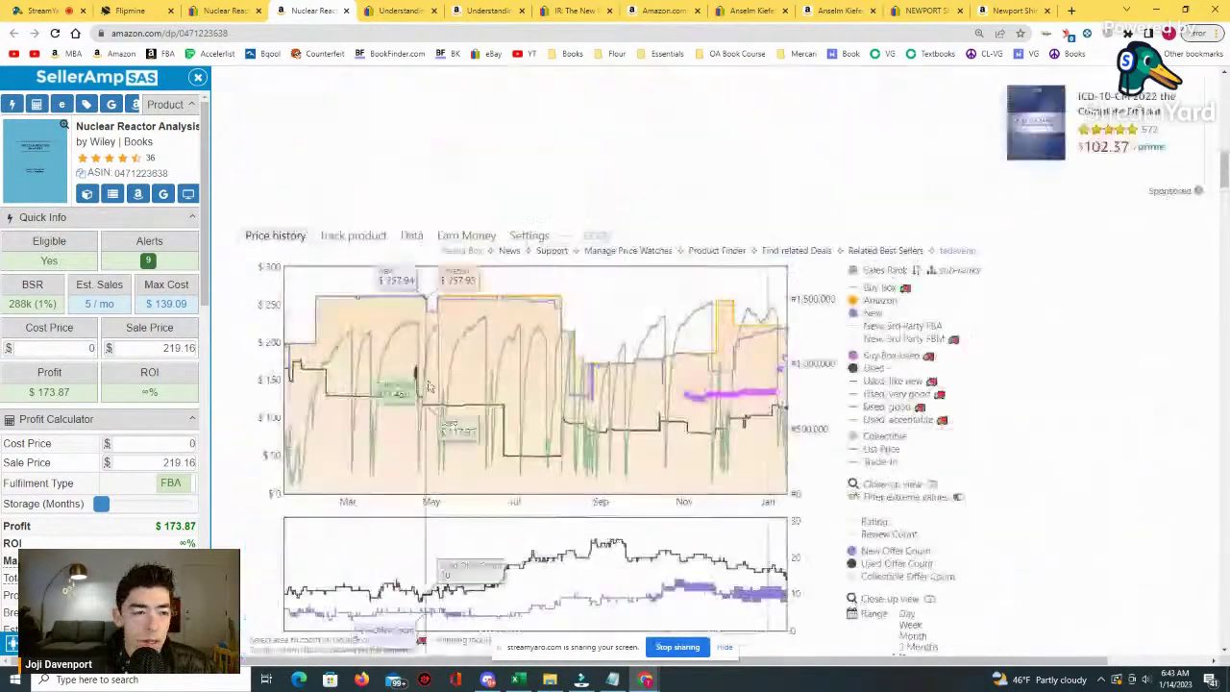
left_click(224, 10)
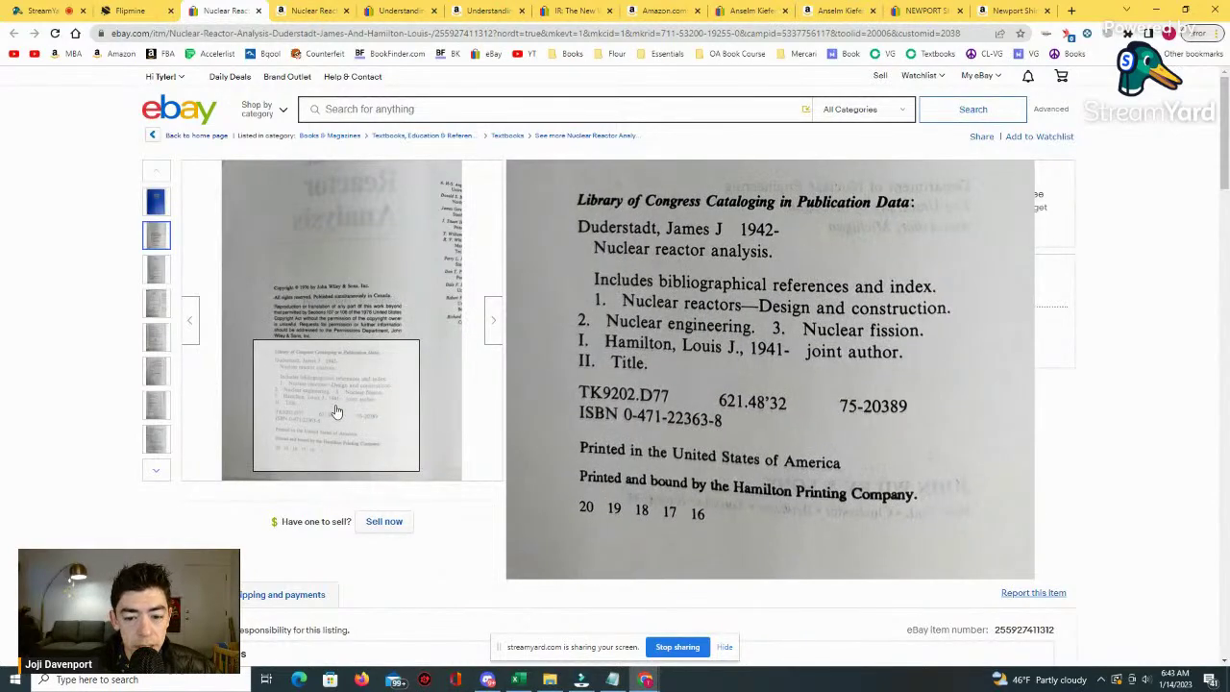
left_click(312, 10)
scroll(549, 289, "up", 5)
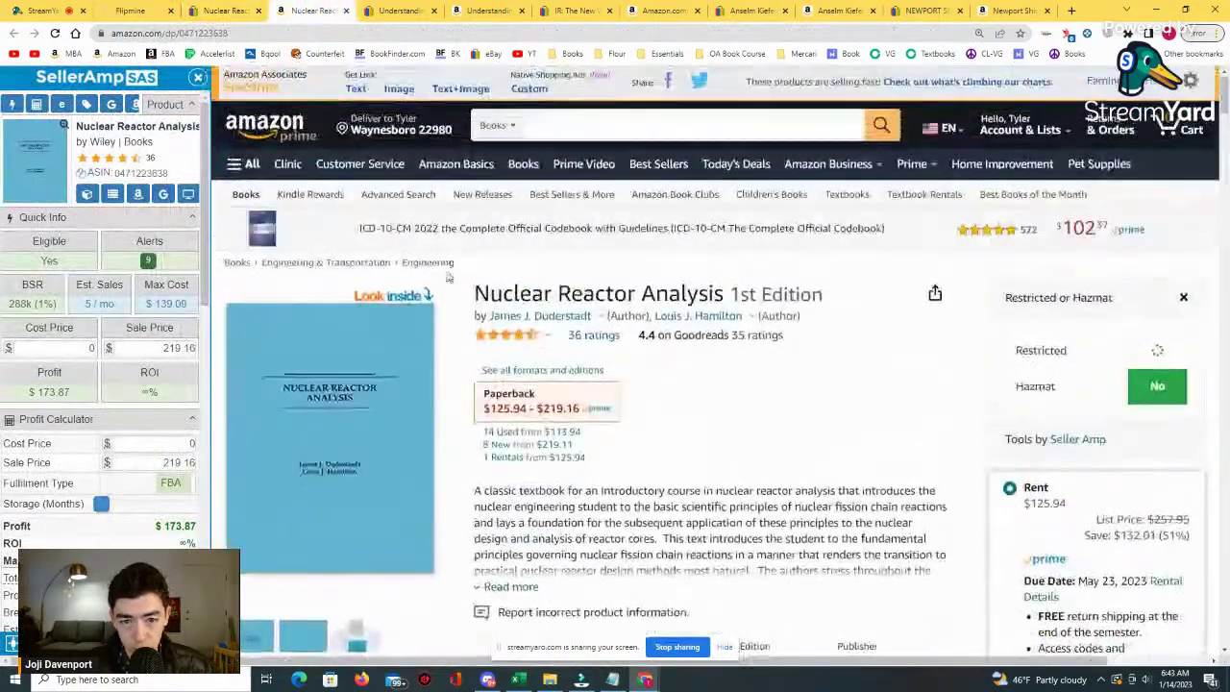
left_click(551, 128)
type("0471")
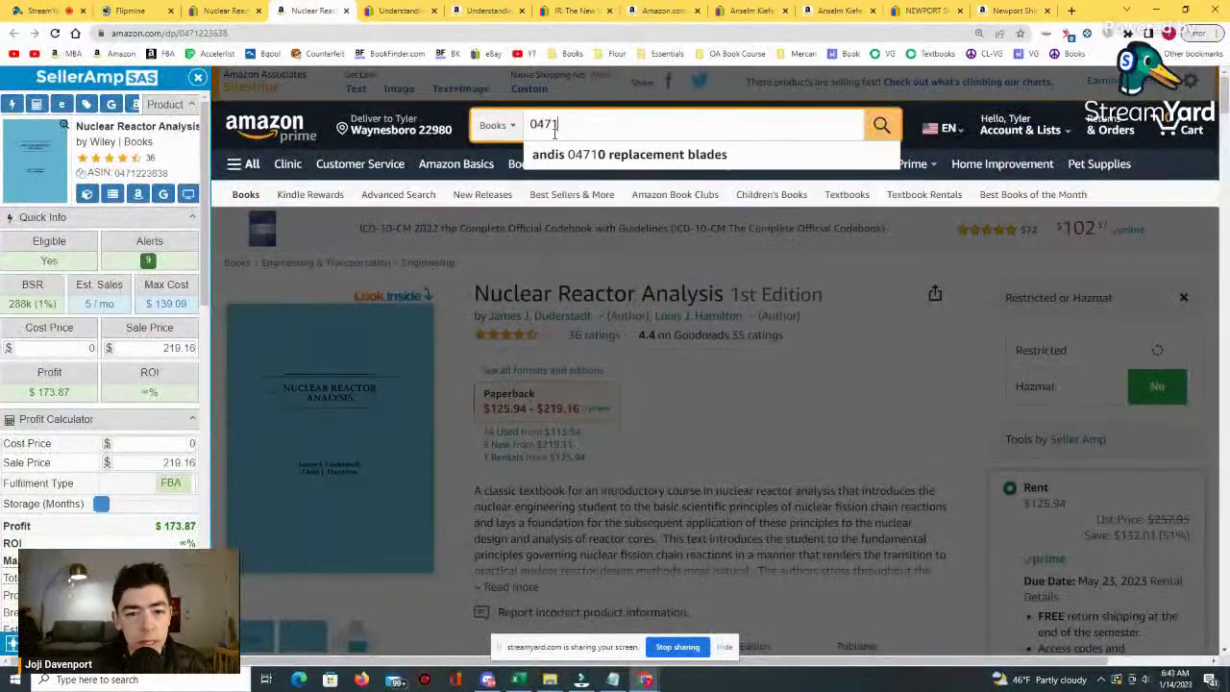
left_click(258, 7)
mouse_move(319, 392)
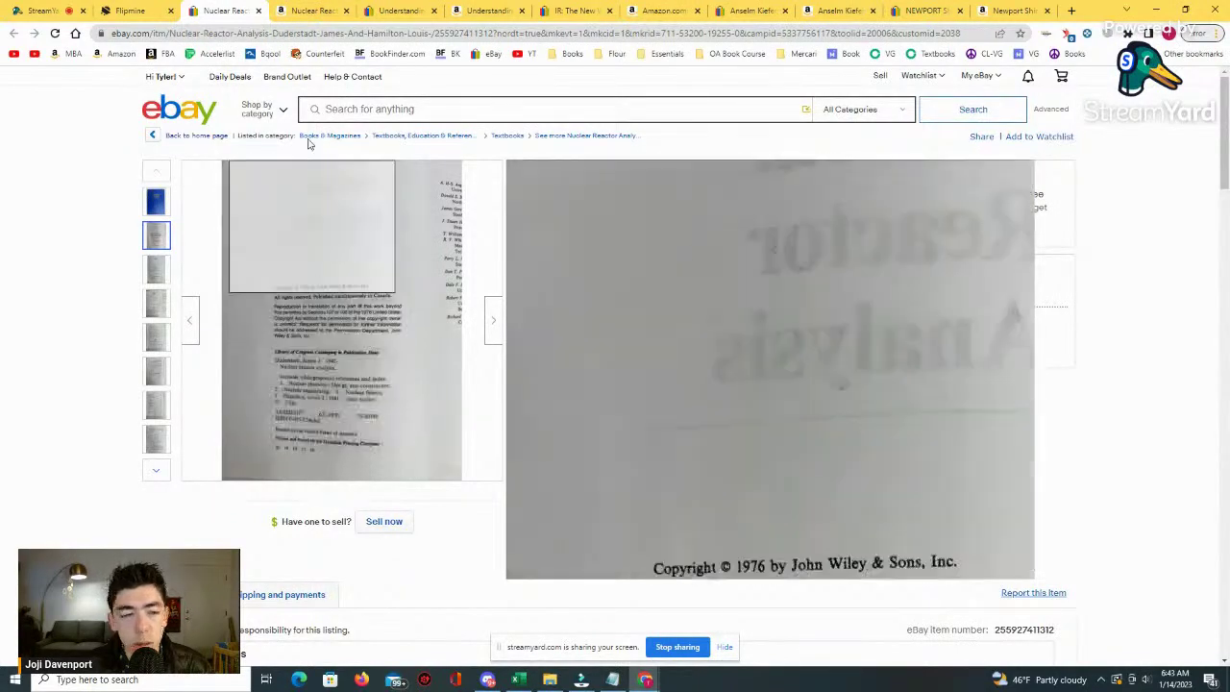
left_click(312, 11)
type("221638")
key("Return")
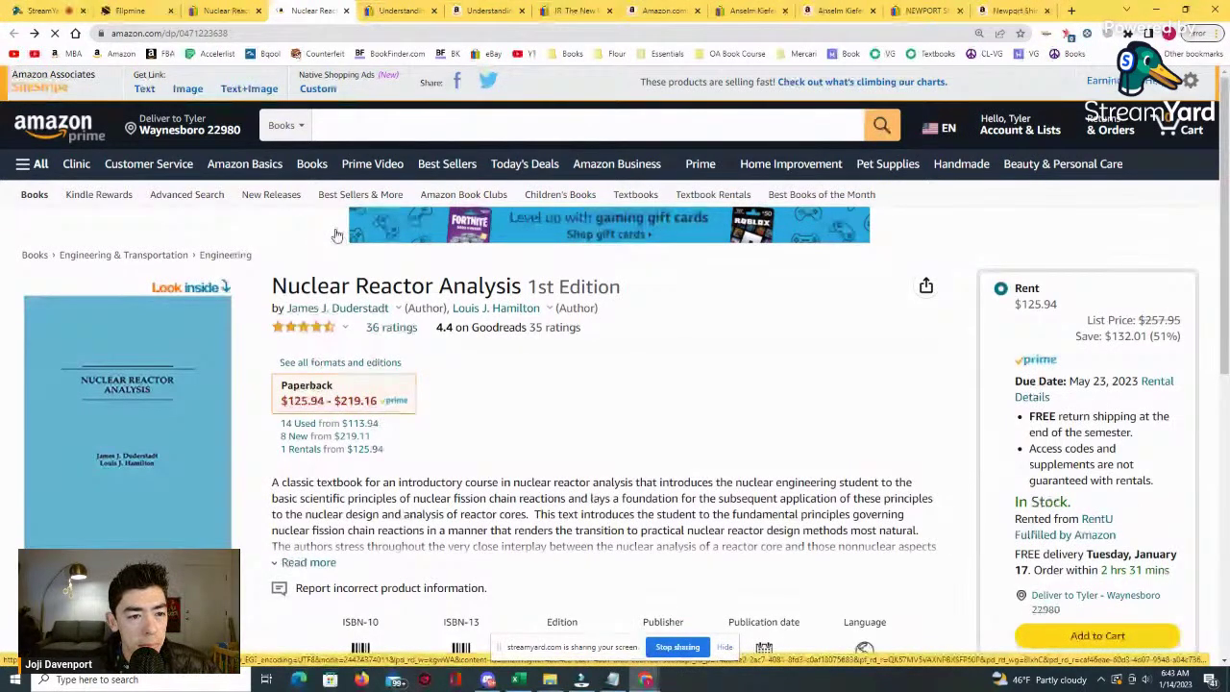
Review the Keepa chart, cover and ISBN details on the Amazon page for Nuclear Reactor Analysis again.
scroll(336, 236, "down", 5)
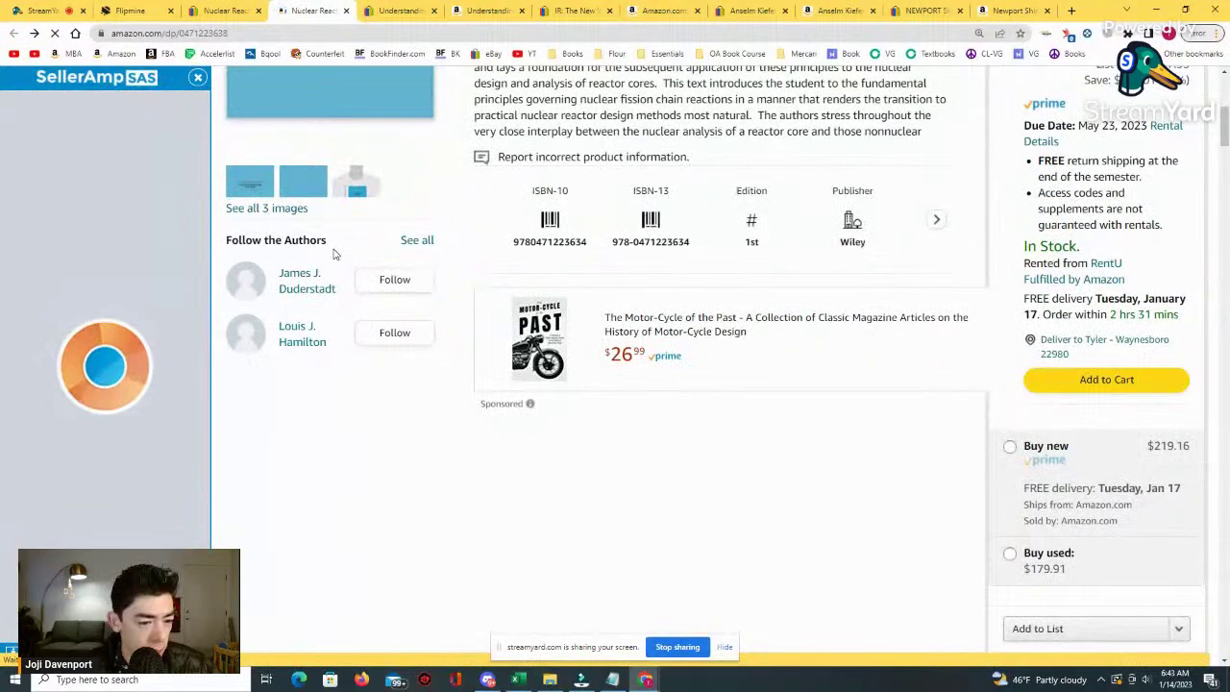
scroll(335, 254, "down", 5)
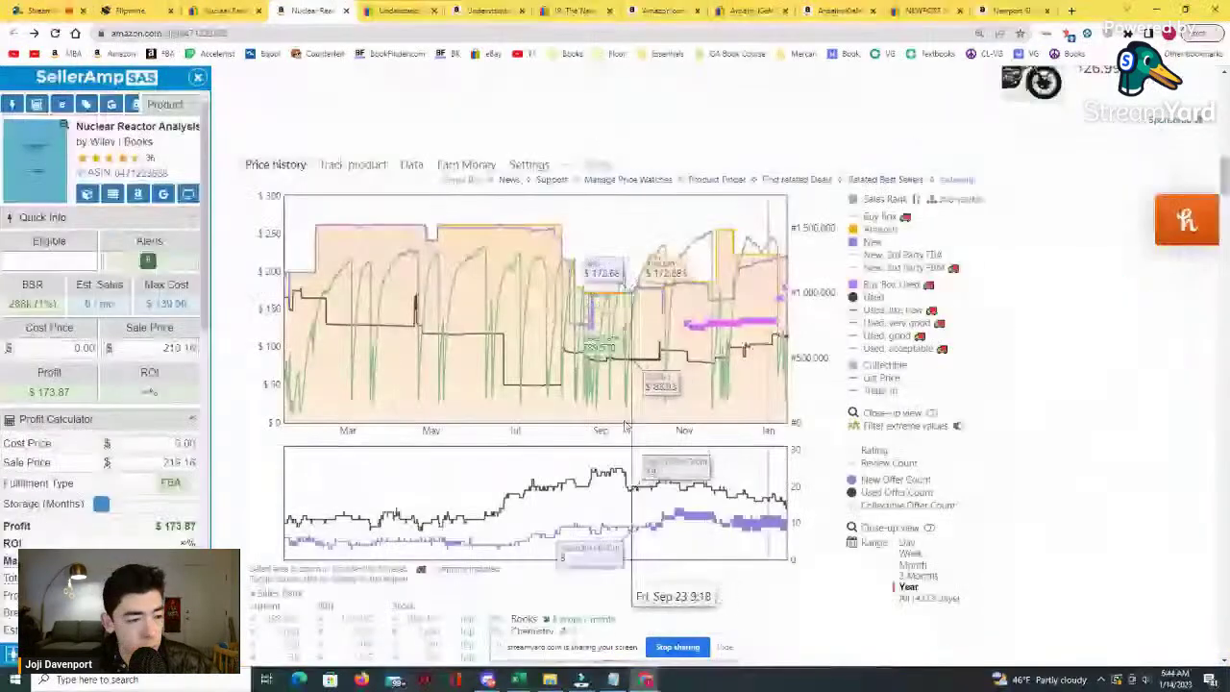
scroll(403, 337, "up", 10)
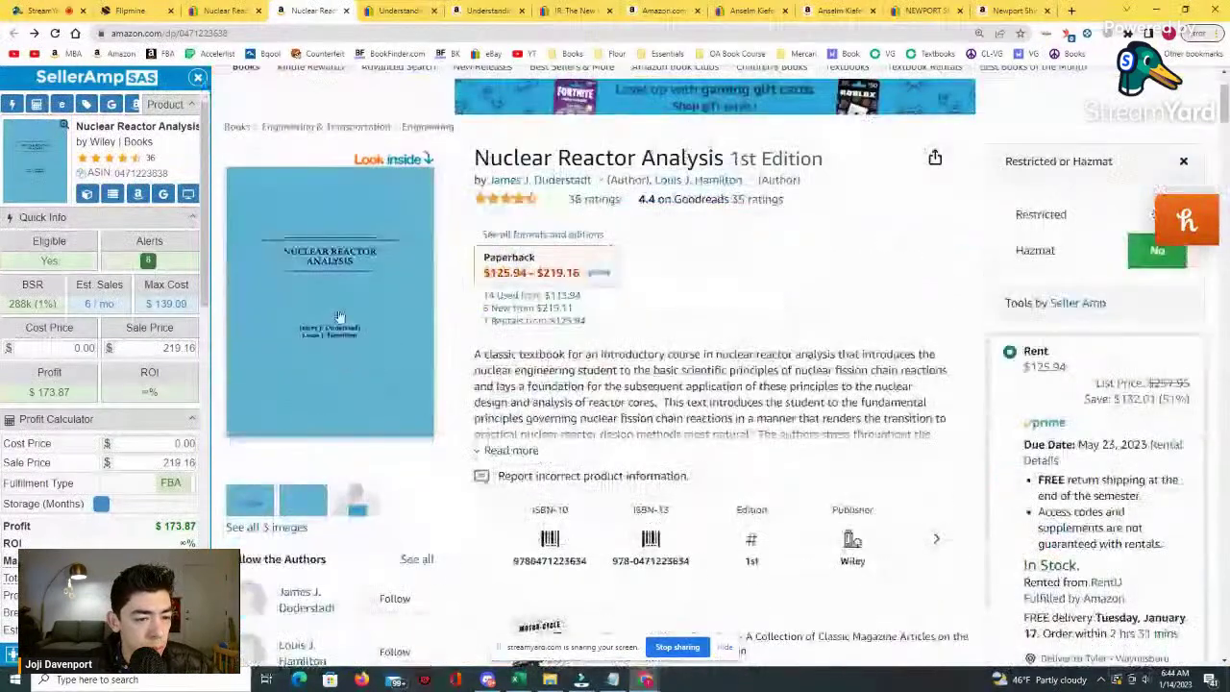
Compare the blue book and asking price on the eBay listing with the Amazon paperback's cover and offers.
key("ctrl+shift+Tab")
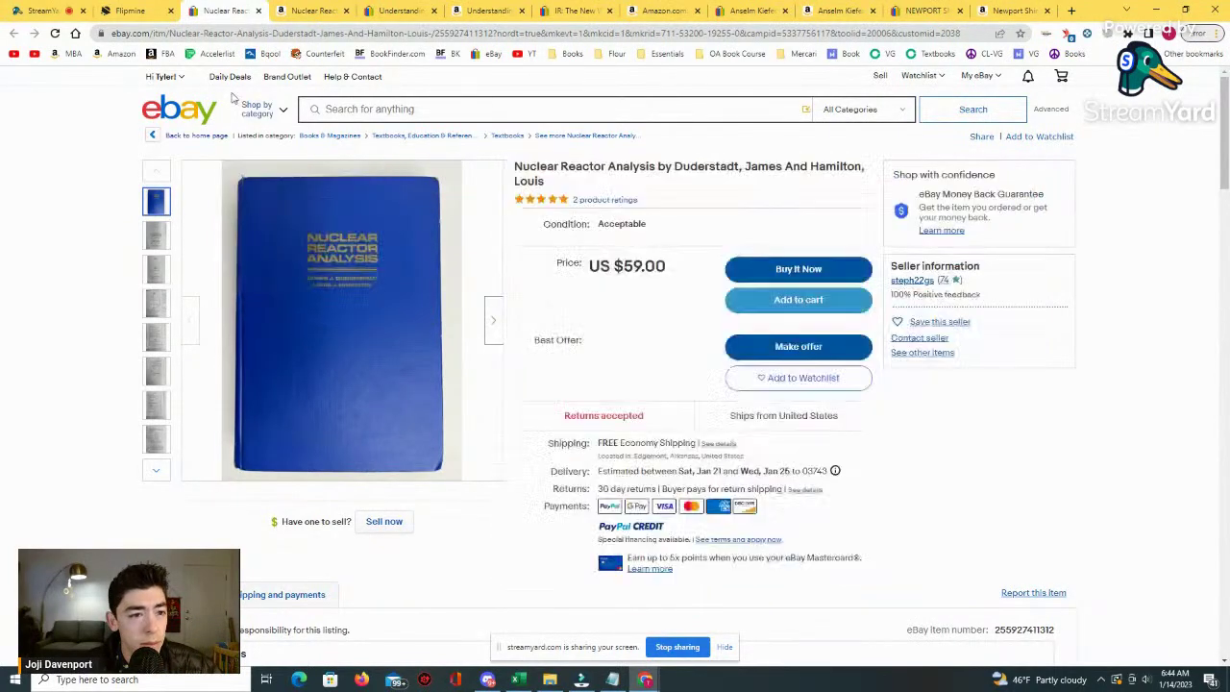
left_click(314, 9)
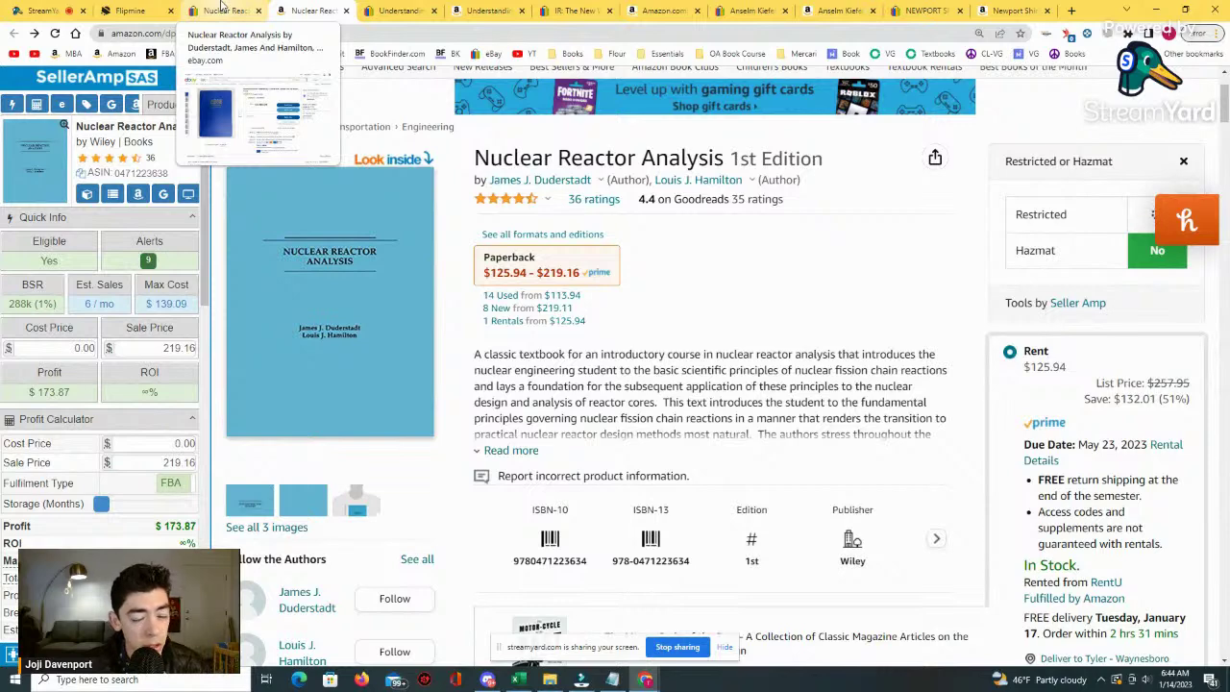
left_click(221, 10)
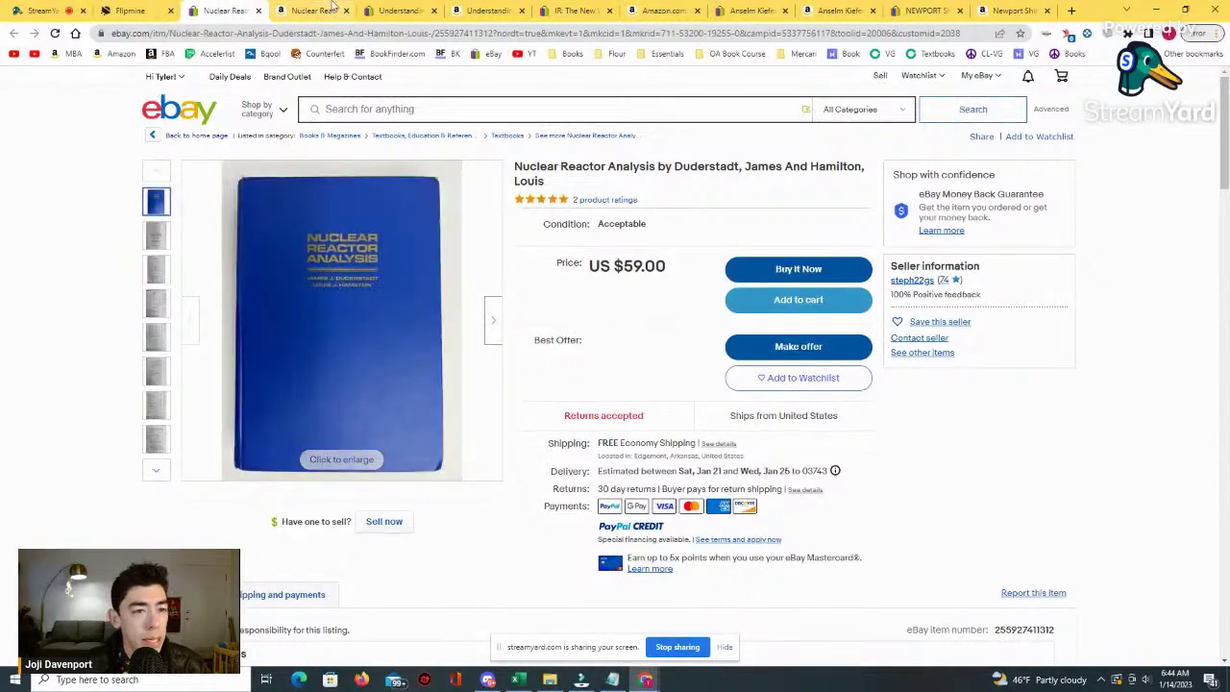
Examine the Amazon page's Keepa history alongside SellerAmp's sale price, and return to the eBay listing's cover photo.
key("ctrl+Tab")
scroll(184, 327, "down", 1)
scroll(603, 463, "down", 7)
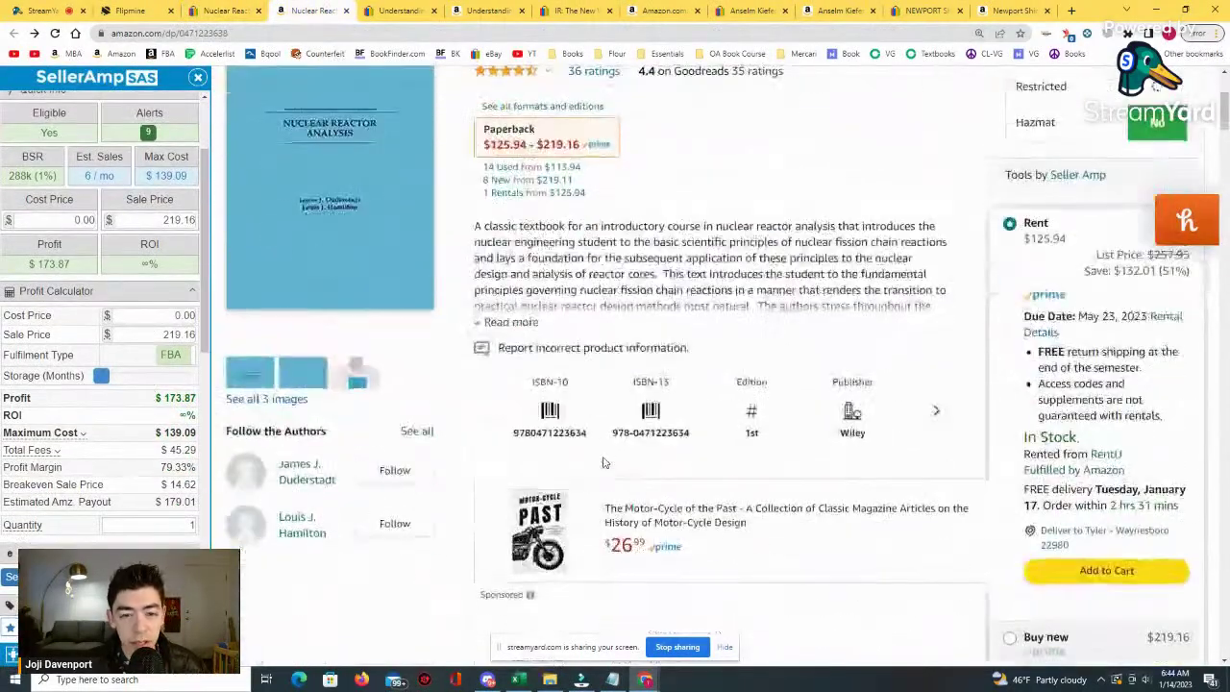
scroll(604, 463, "down", 1)
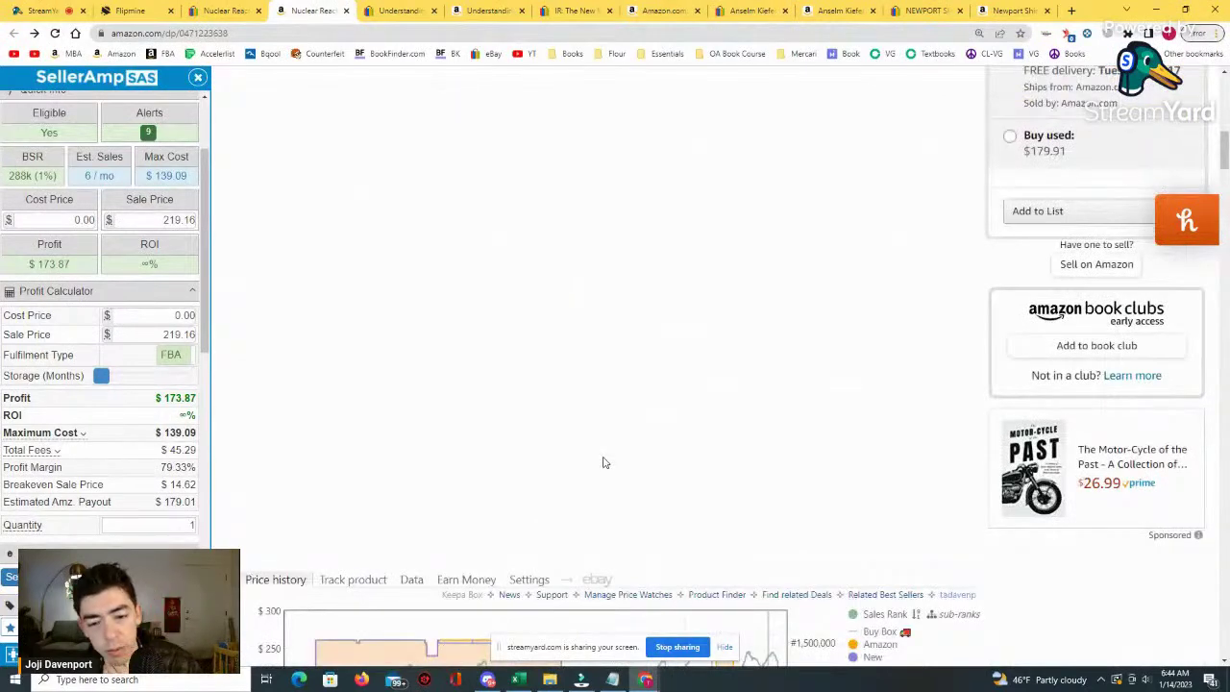
scroll(603, 463, "down", 5)
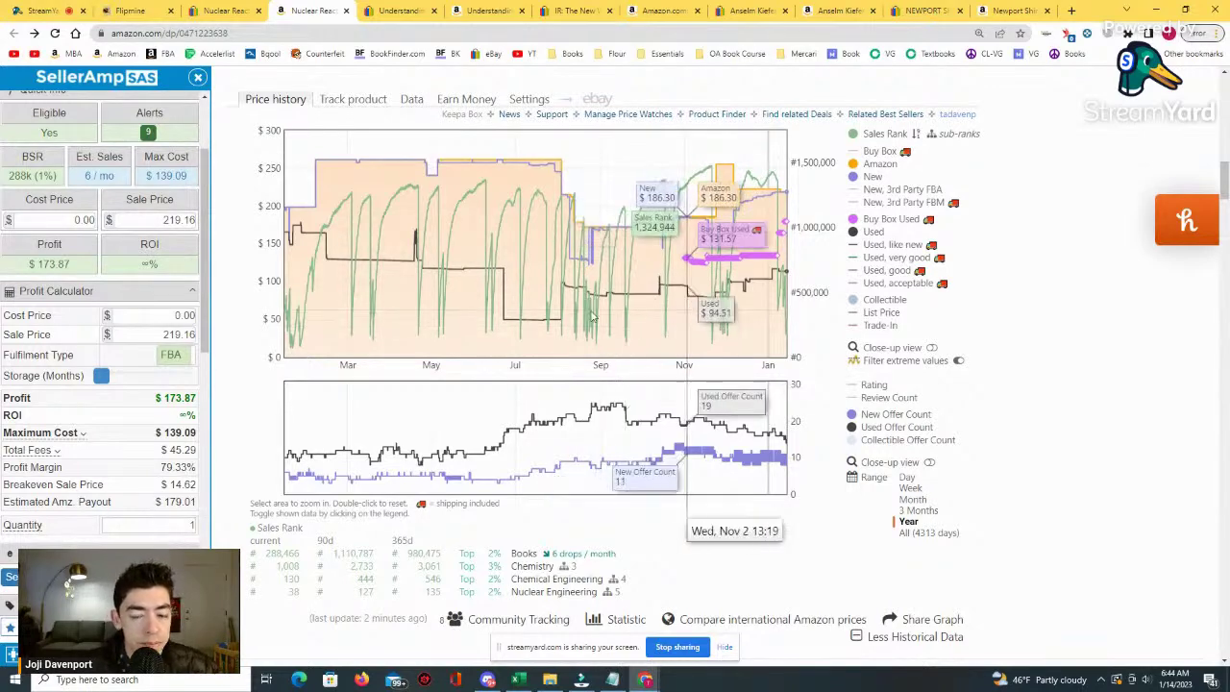
scroll(184, 349, "up", 2)
left_click(183, 350)
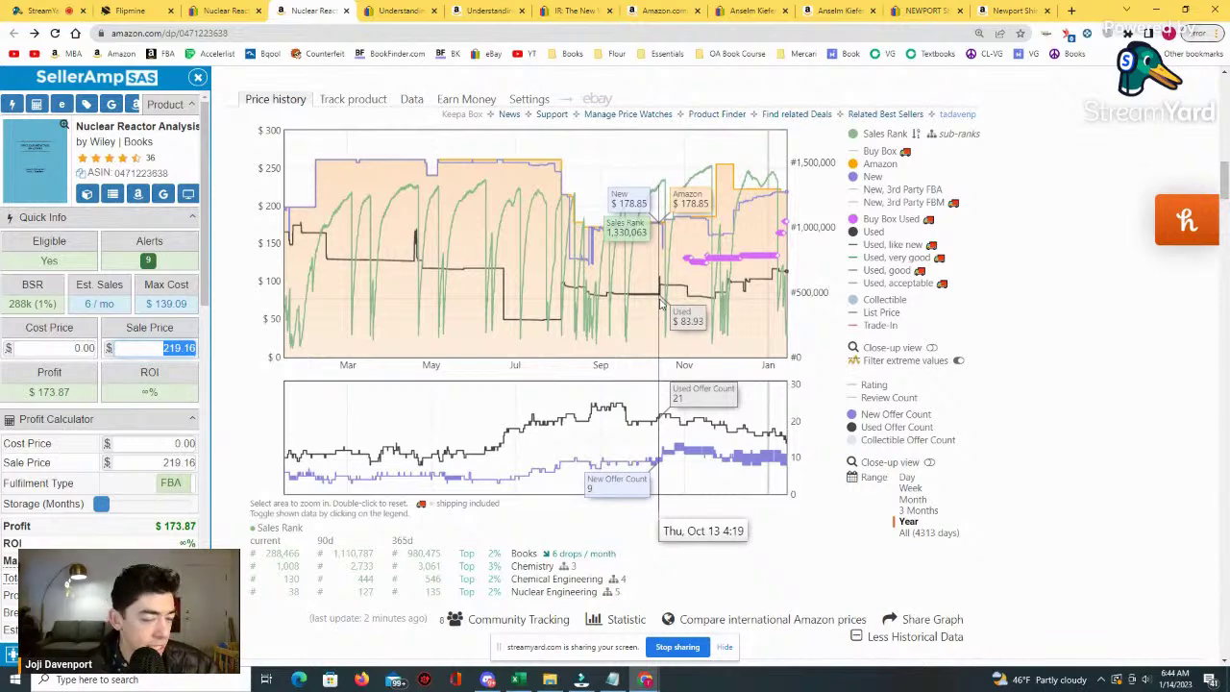
left_click(223, 11)
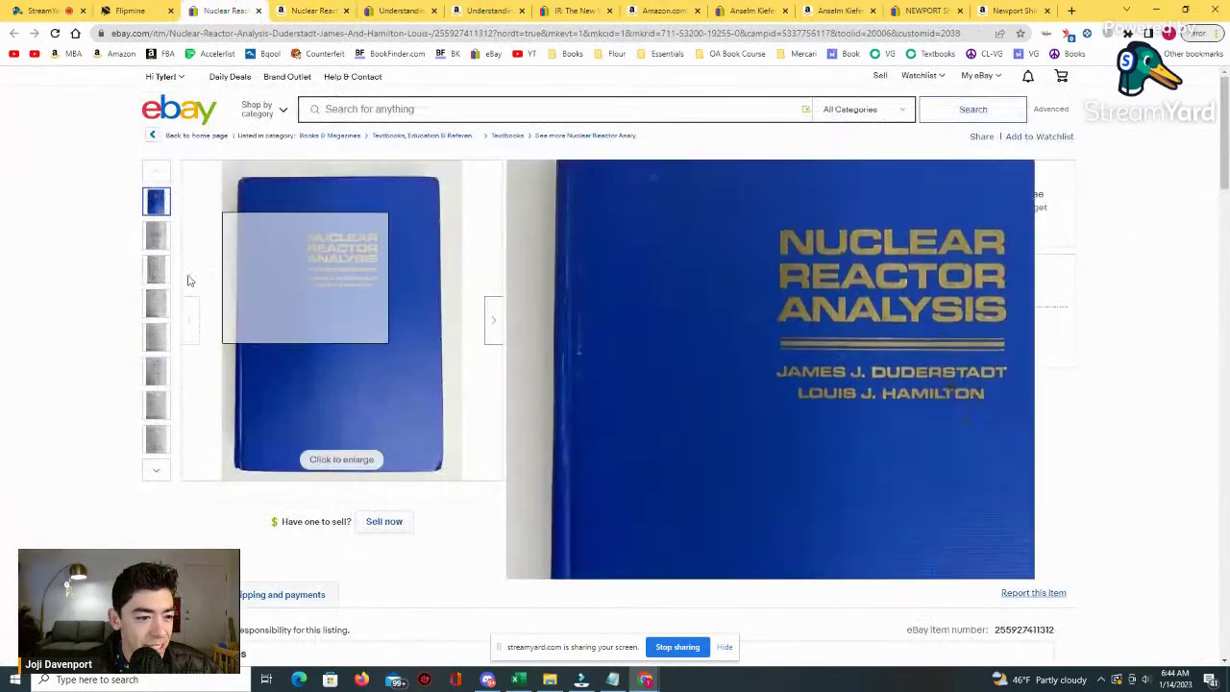
Inspect the ISBN on the copyright page photo of the Nuclear Reactor Analysis eBay listing.
left_click(156, 236)
left_click(156, 269)
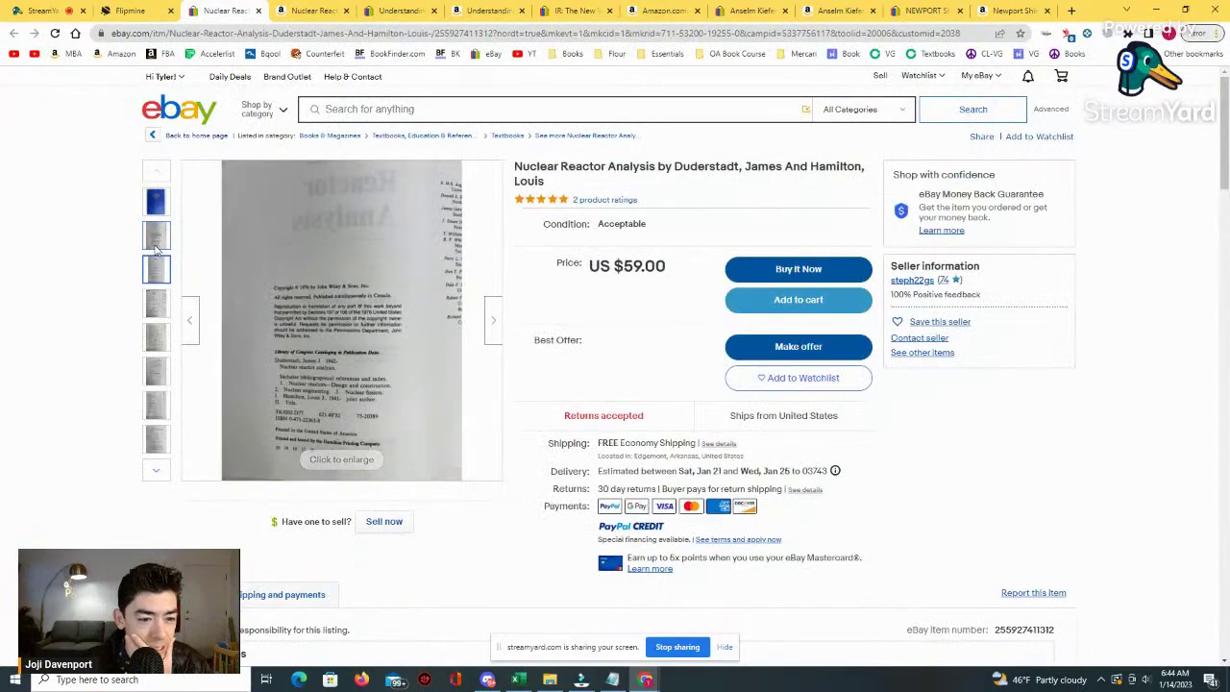
mouse_move(343, 362)
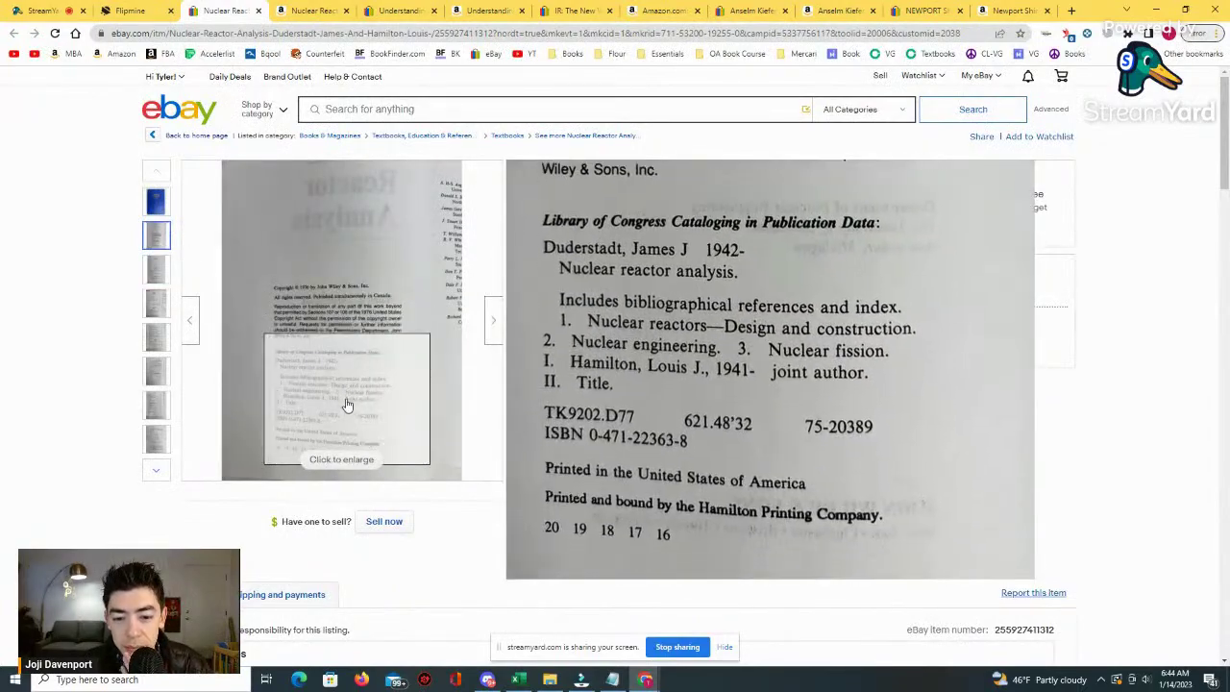
left_click(313, 11)
scroll(480, 296, "up", 10)
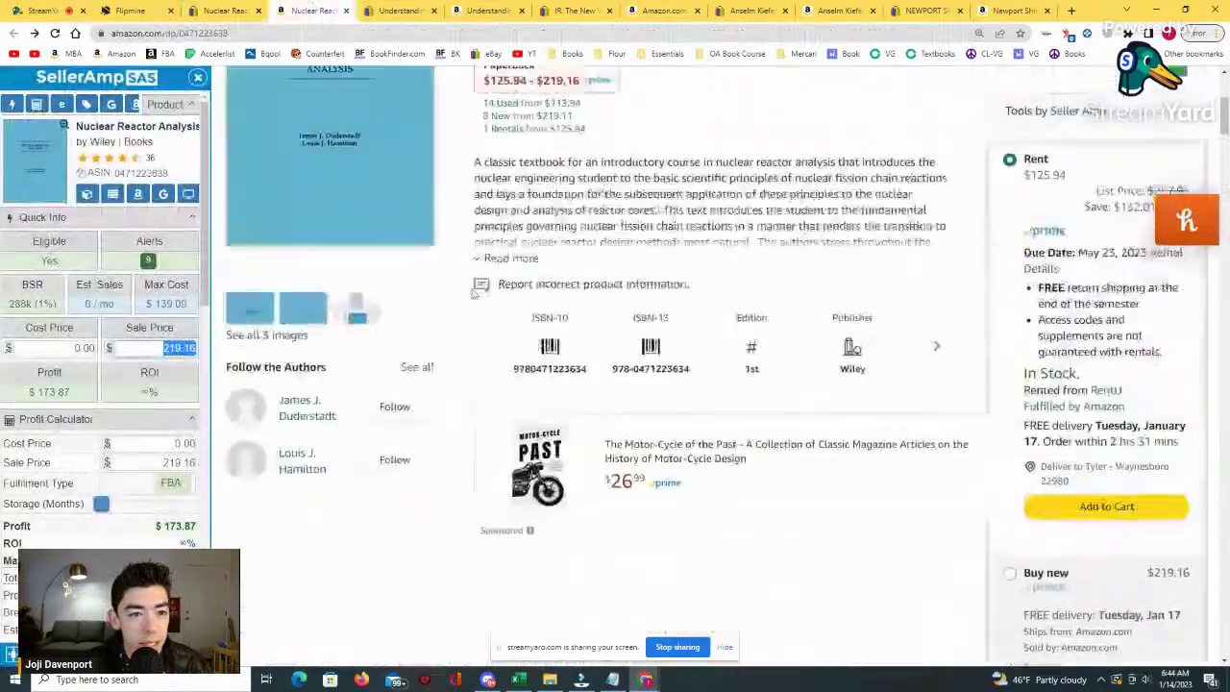
left_click(573, 126)
type("0")
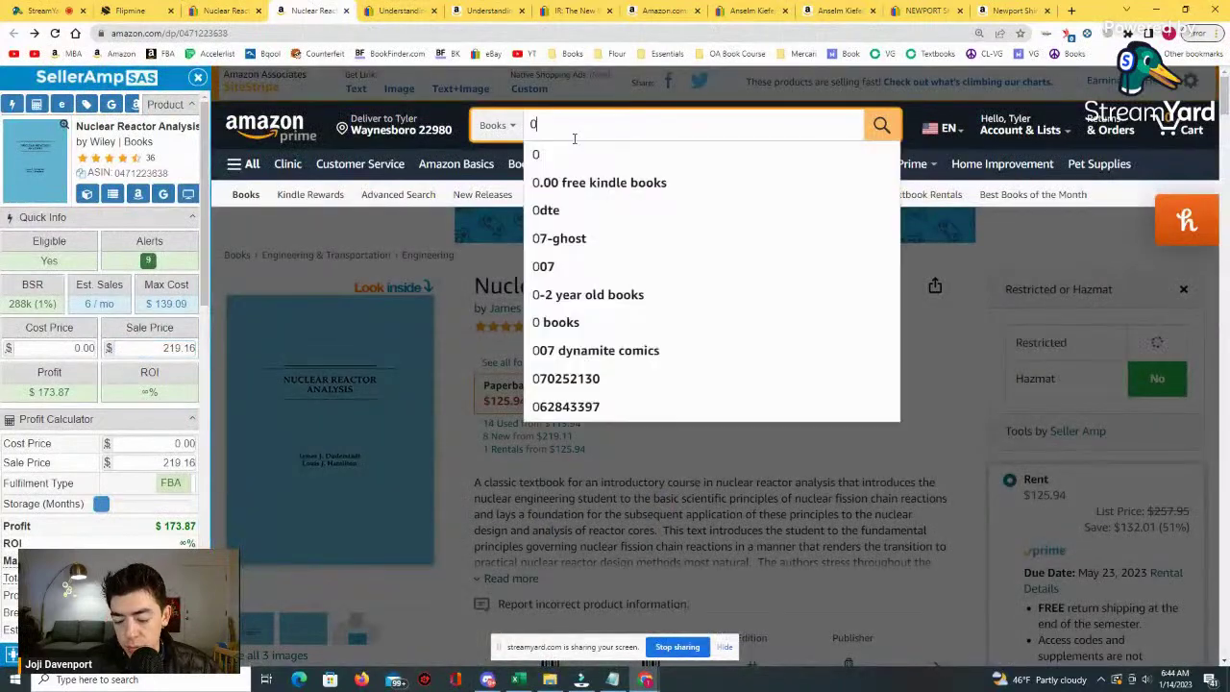
type("471")
key("ctrl+shift+Tab")
mouse_move(352, 365)
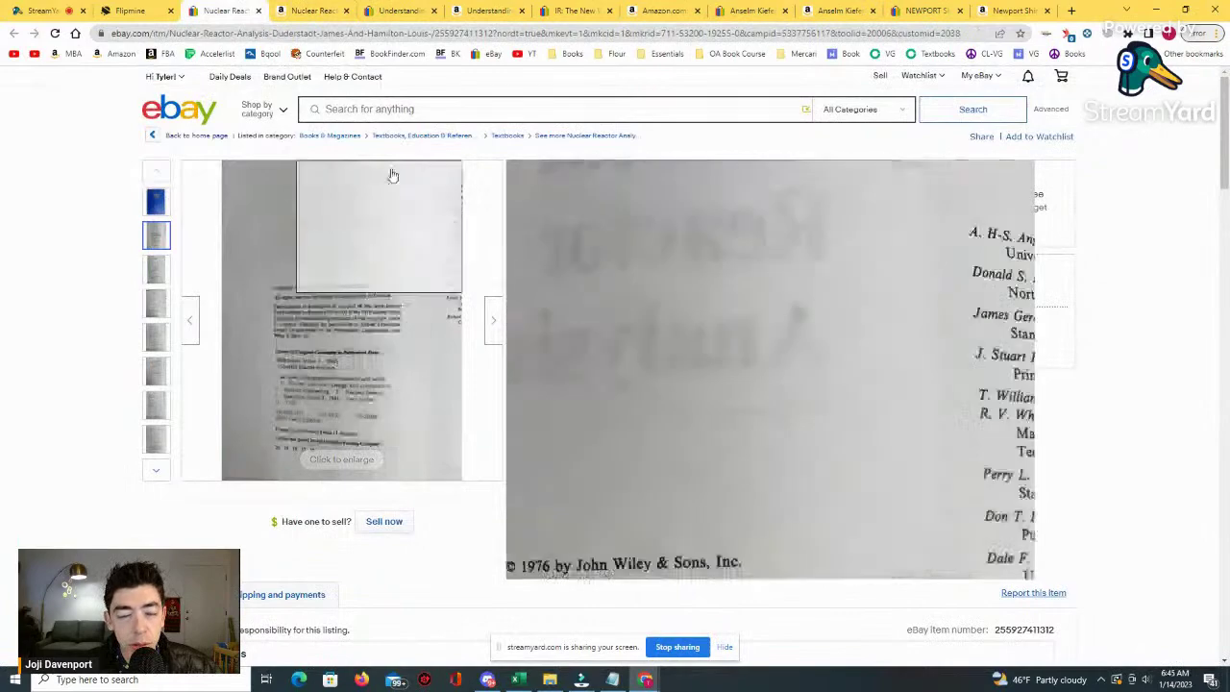
left_click(313, 10)
type("223638")
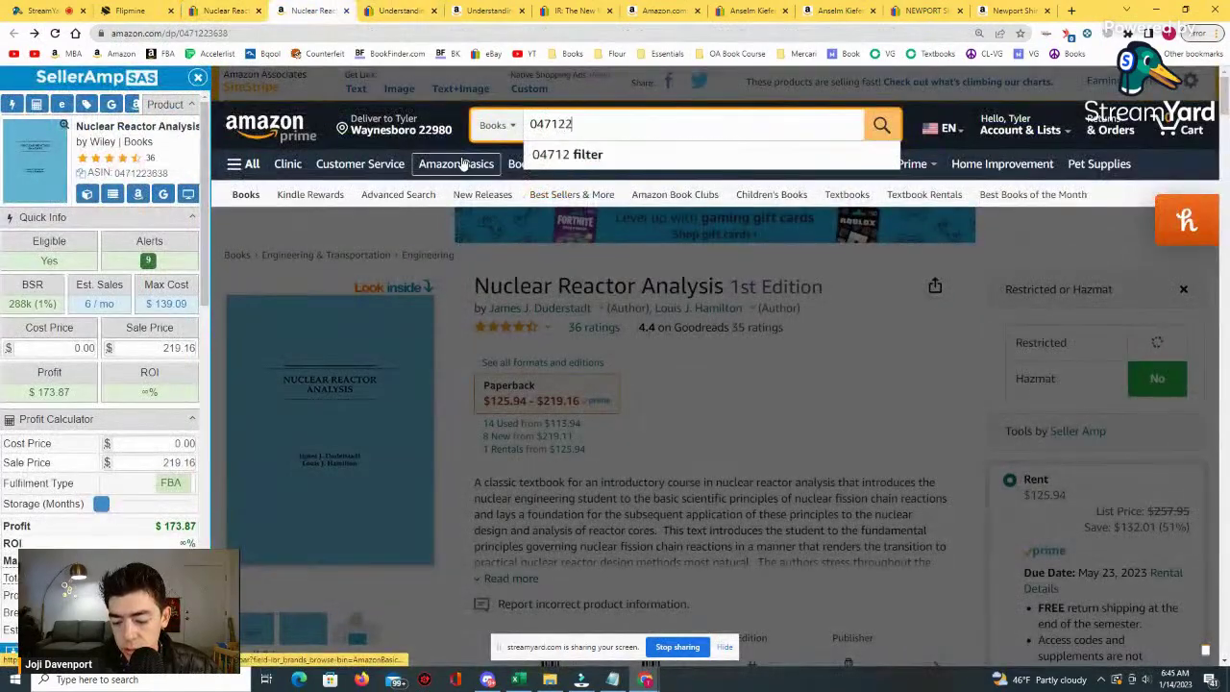
Recheck the ISBN against the copyright page, run the Amazon Books search and open the Nuclear Reactor Analysis result.
left_click(193, 10)
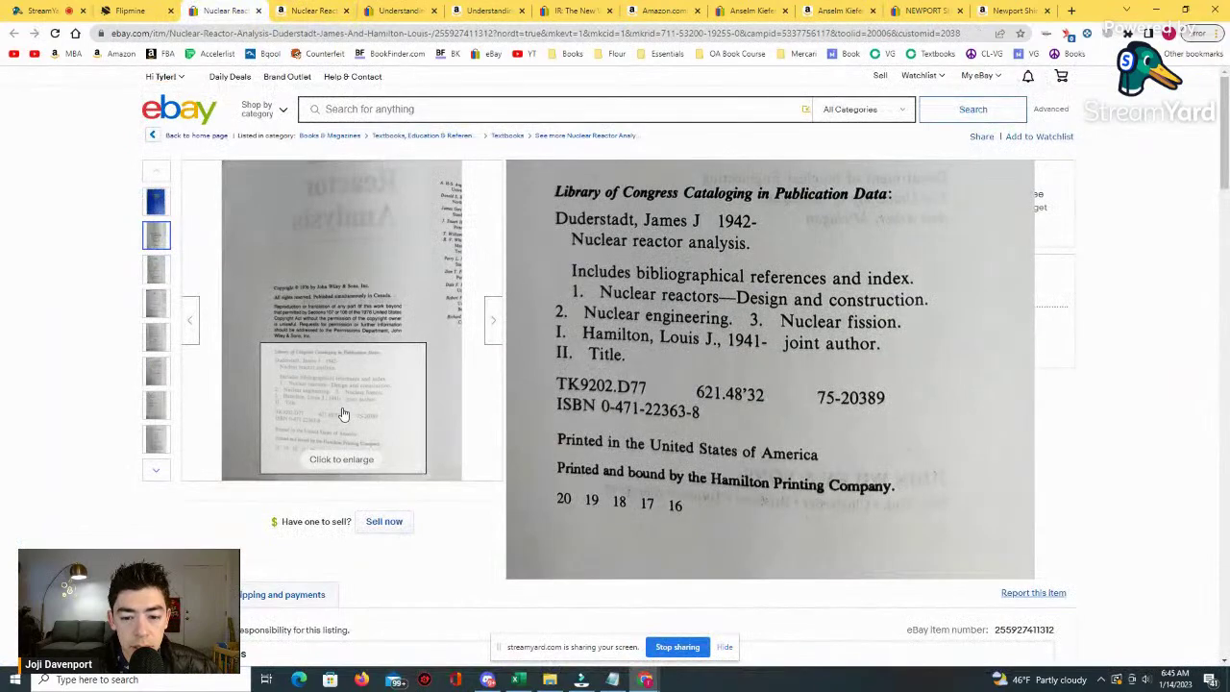
left_click(312, 11)
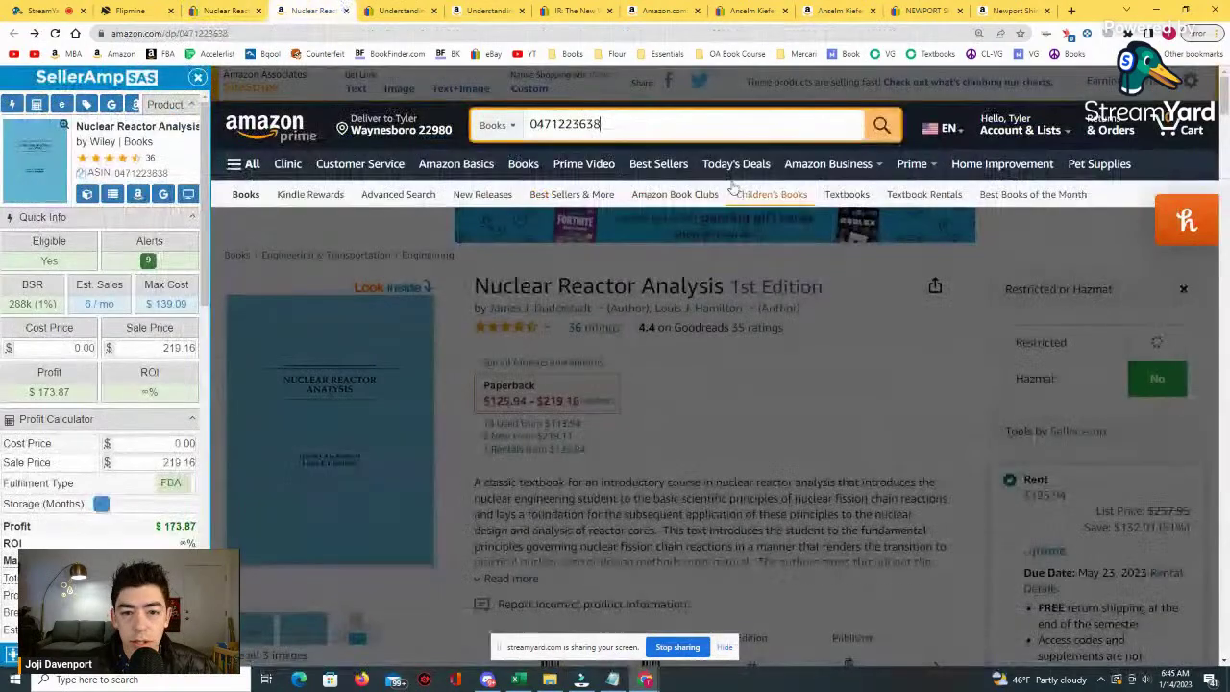
left_click(882, 126)
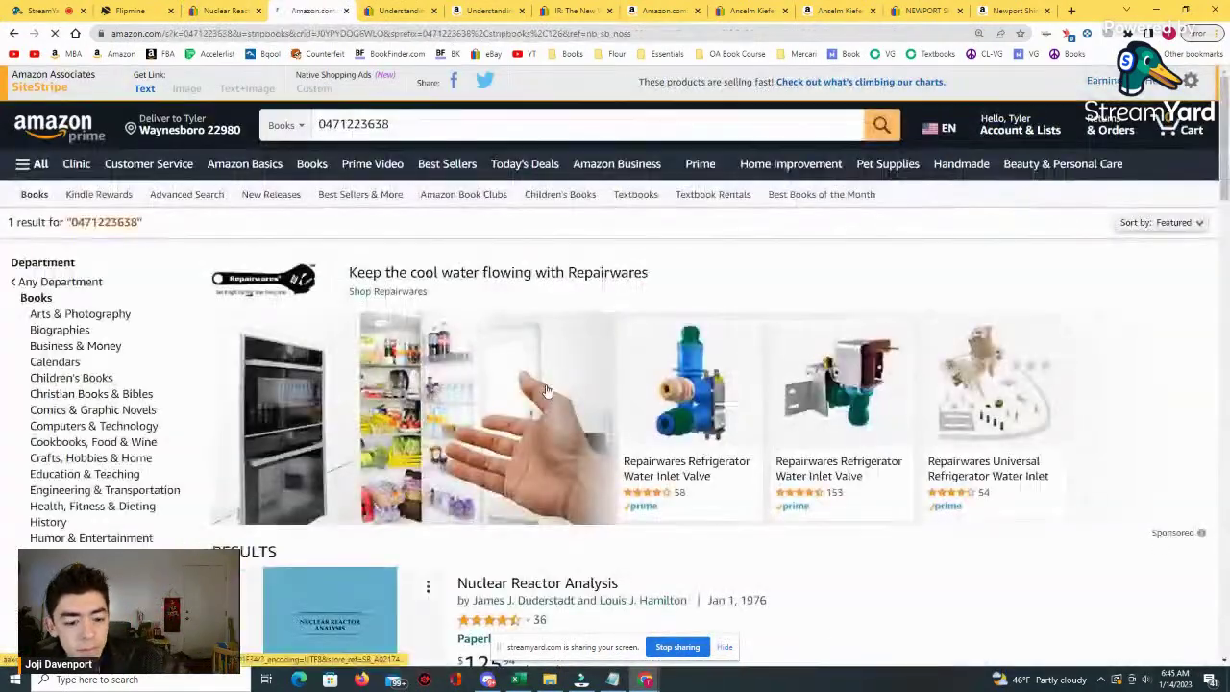
scroll(461, 365, "down", 4)
left_click(407, 329)
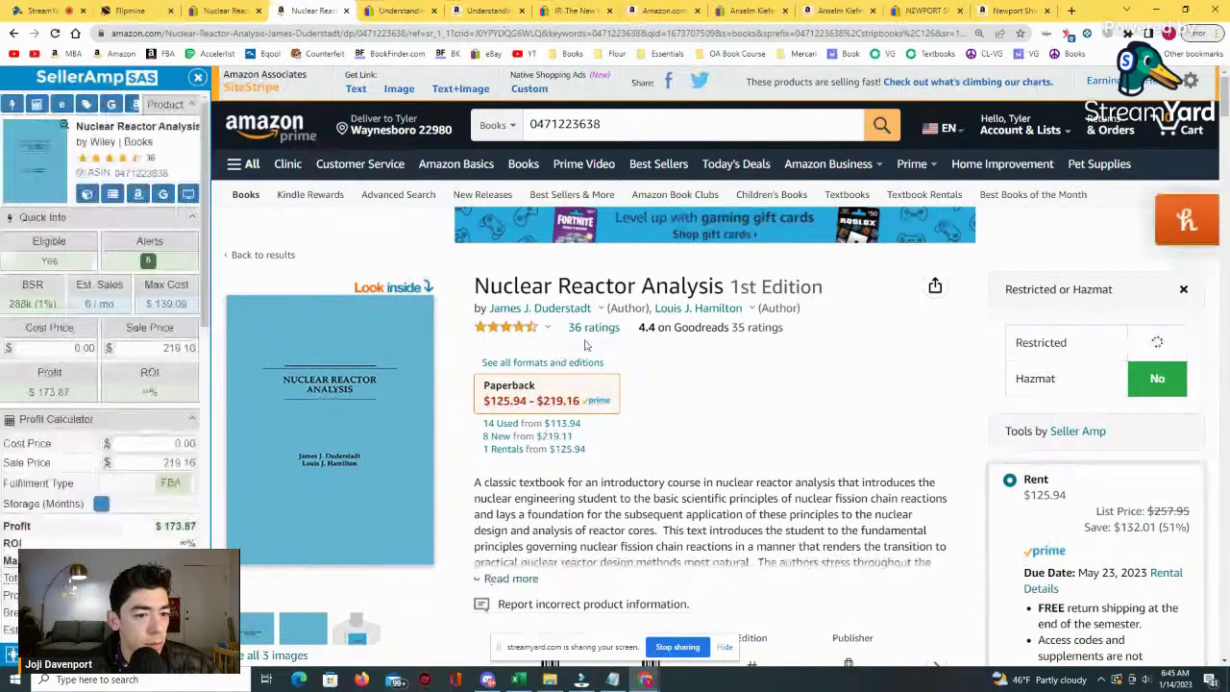
Look through the eBay listing's remaining photos of the Nuclear Reactor Analysis contents pages, covers and page edges.
left_click(245, 8)
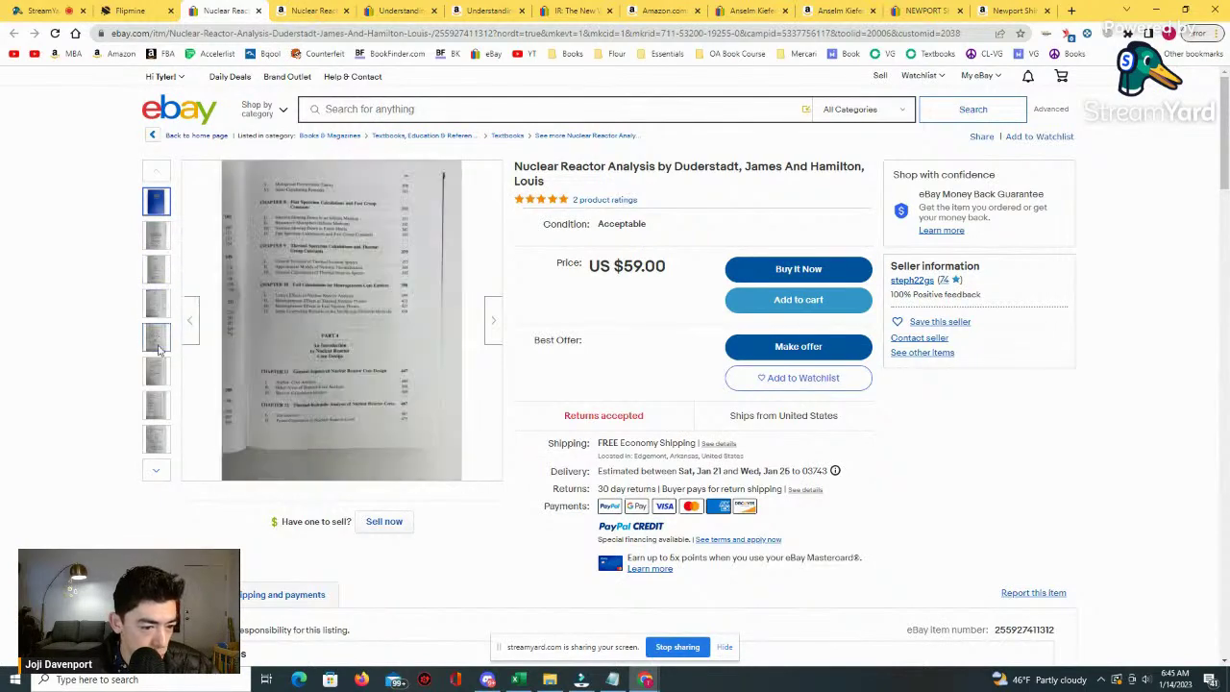
left_click(156, 471)
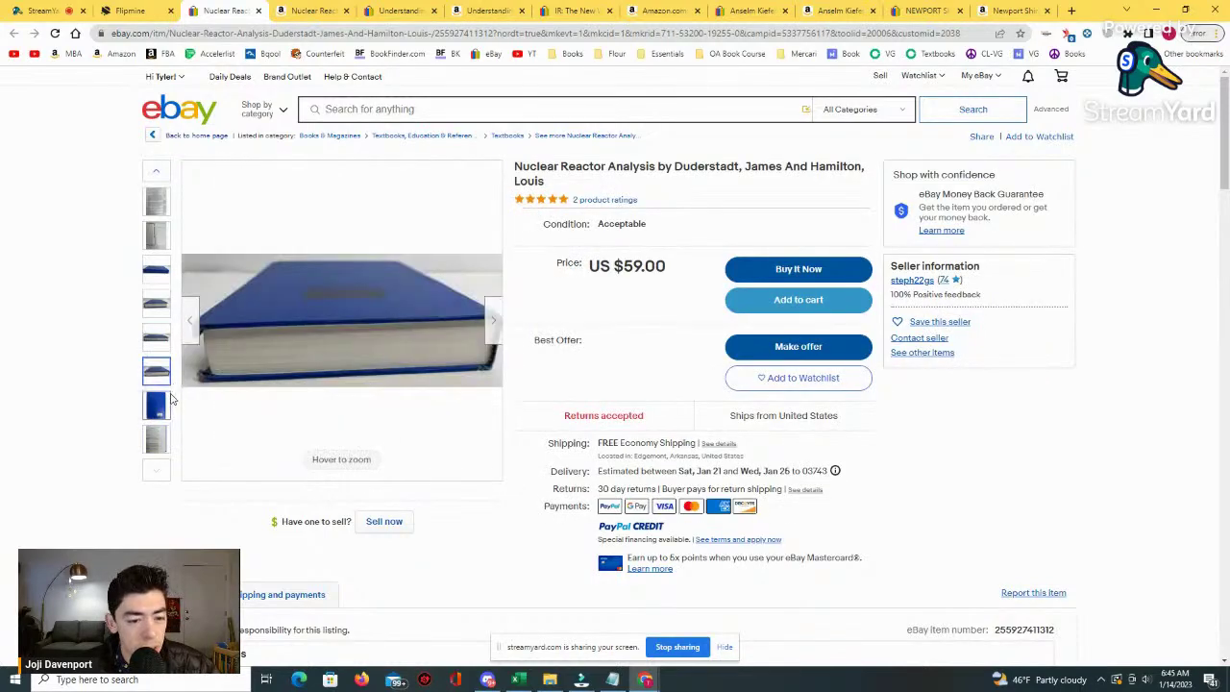
scroll(551, 236, "down", 1)
scroll(481, 240, "up", 1)
Review the book's Keepa history on Amazon and set SellerAmp's cost price to 35 and sale price to 90.
left_click(312, 11)
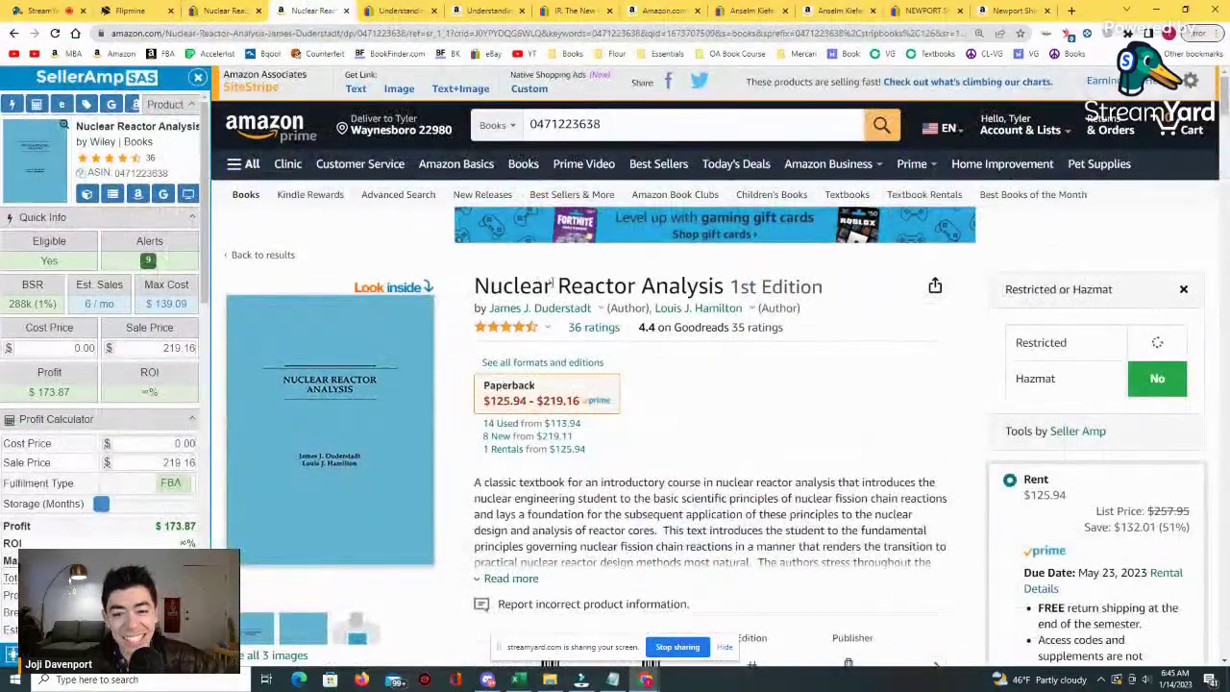
scroll(565, 288, "down", 10)
scroll(565, 288, "down", 15)
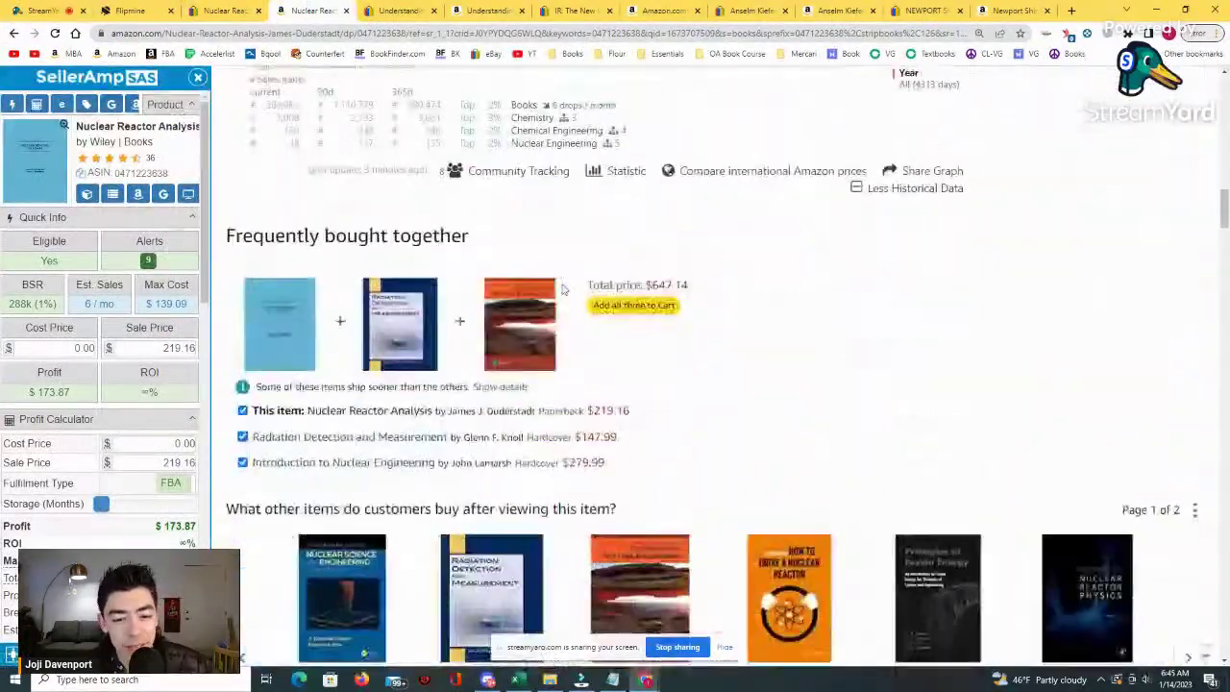
scroll(527, 314, "up", 12)
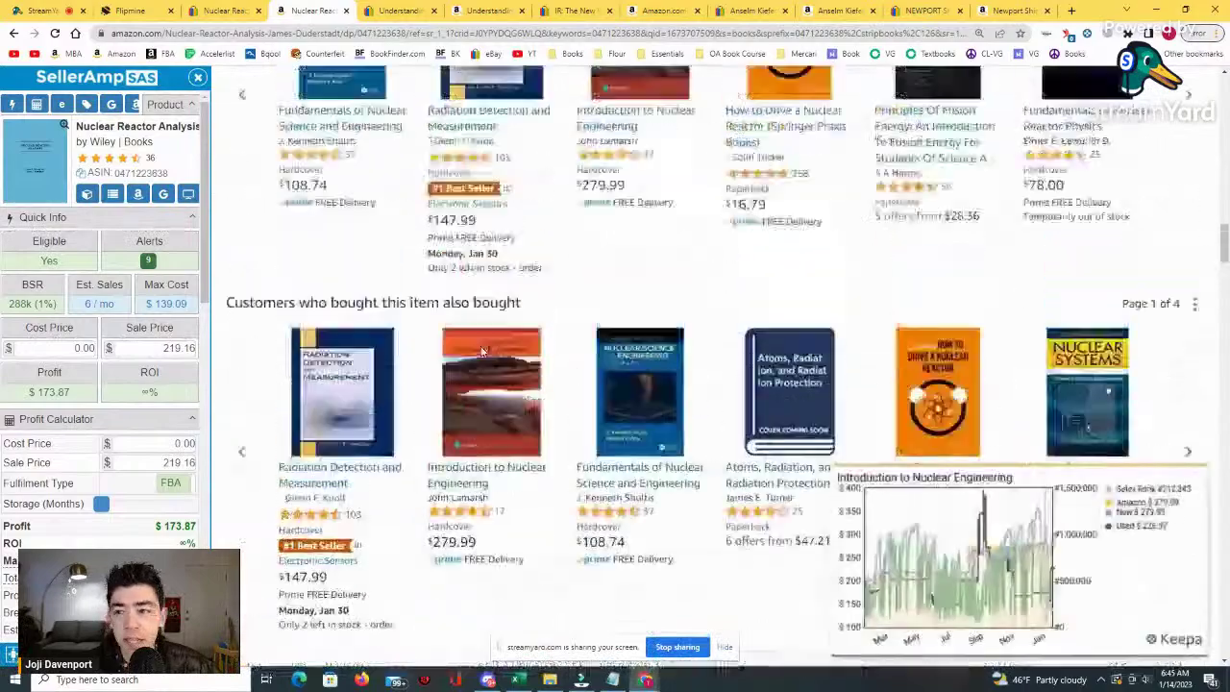
scroll(527, 384, "down", 3)
double_click(174, 352)
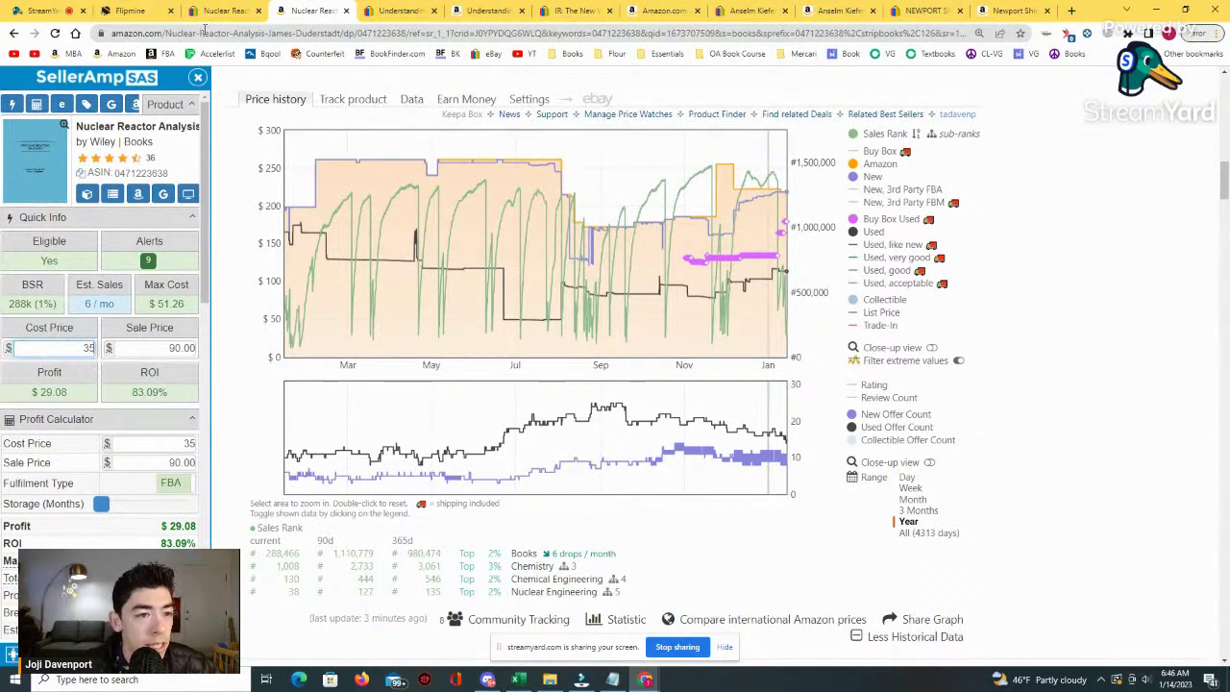
Compare the eBay listing's asking price and Best Offer option with SellerAmp's profit estimate on the Amazon page.
key("ctrl+shift+Tab")
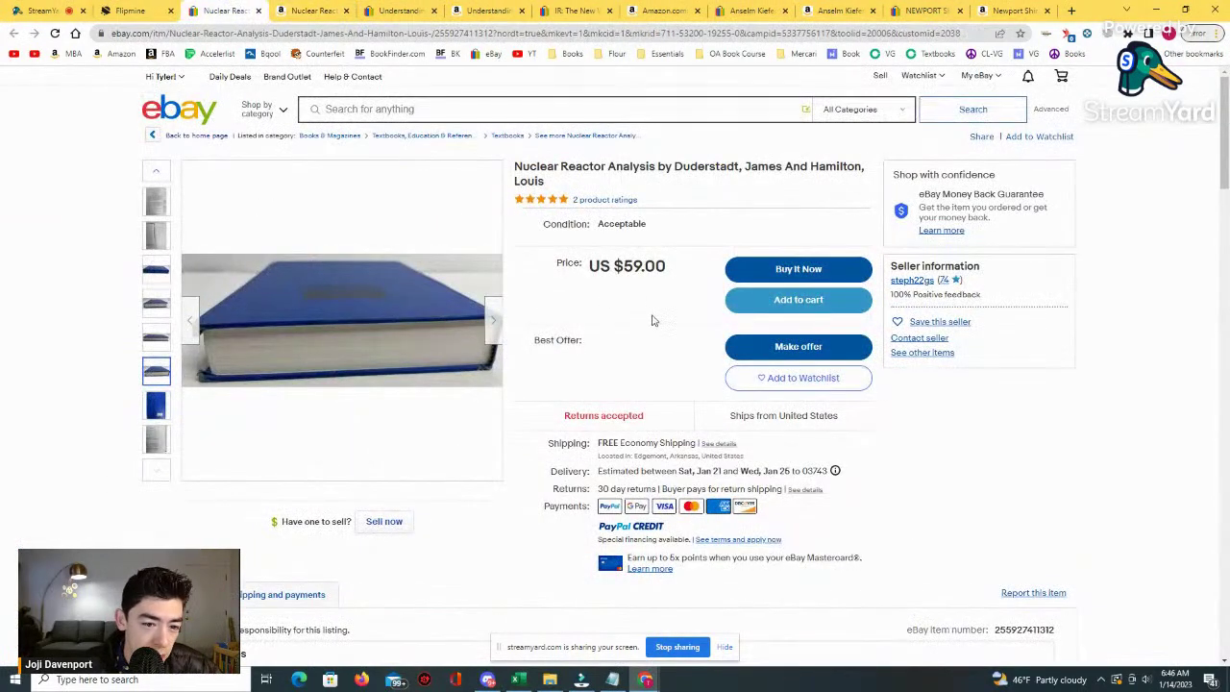
left_click(303, 10)
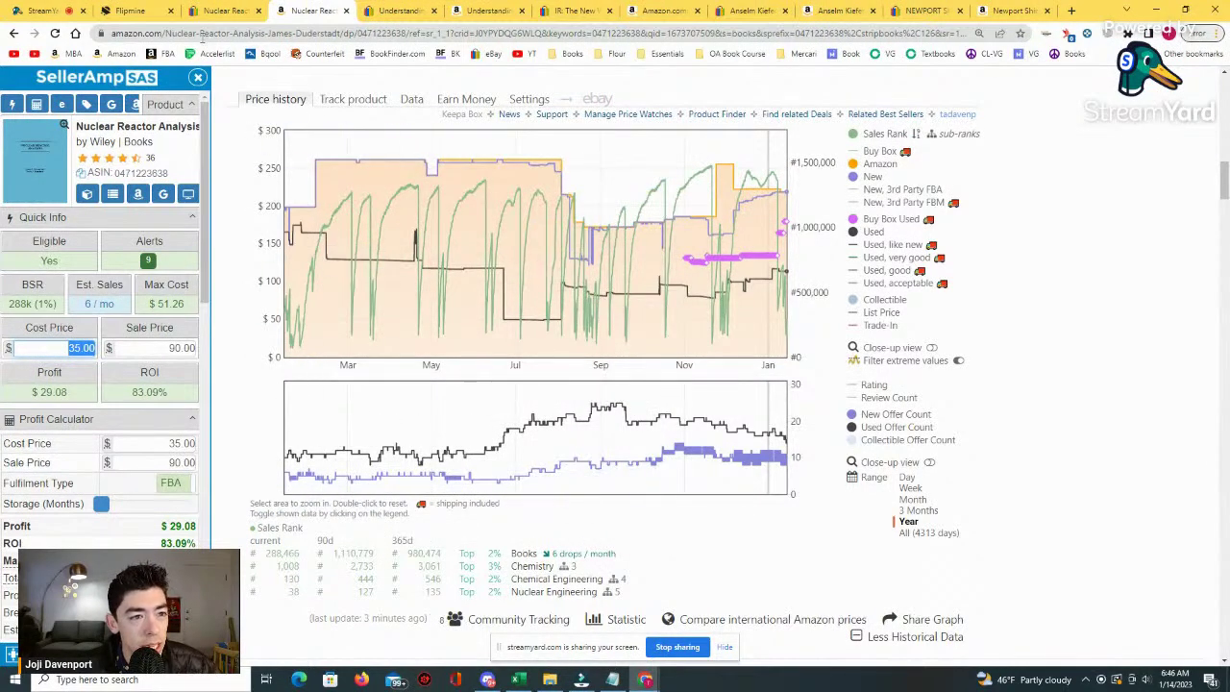
left_click(217, 11)
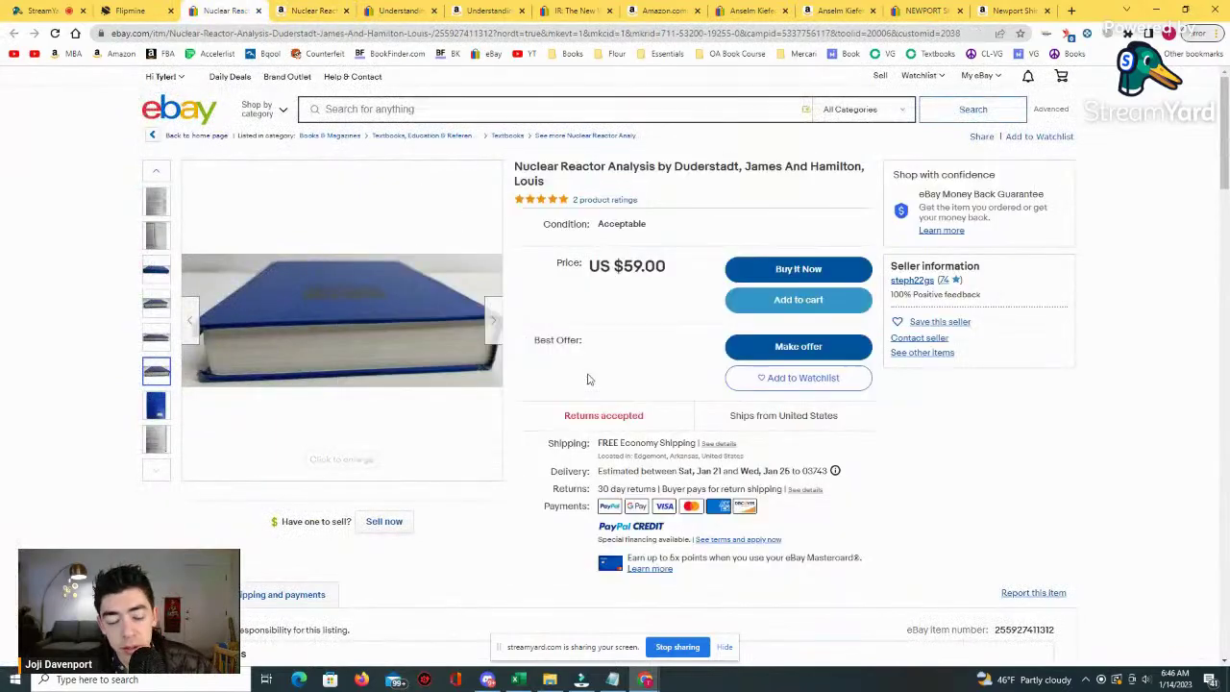
left_click(295, 5)
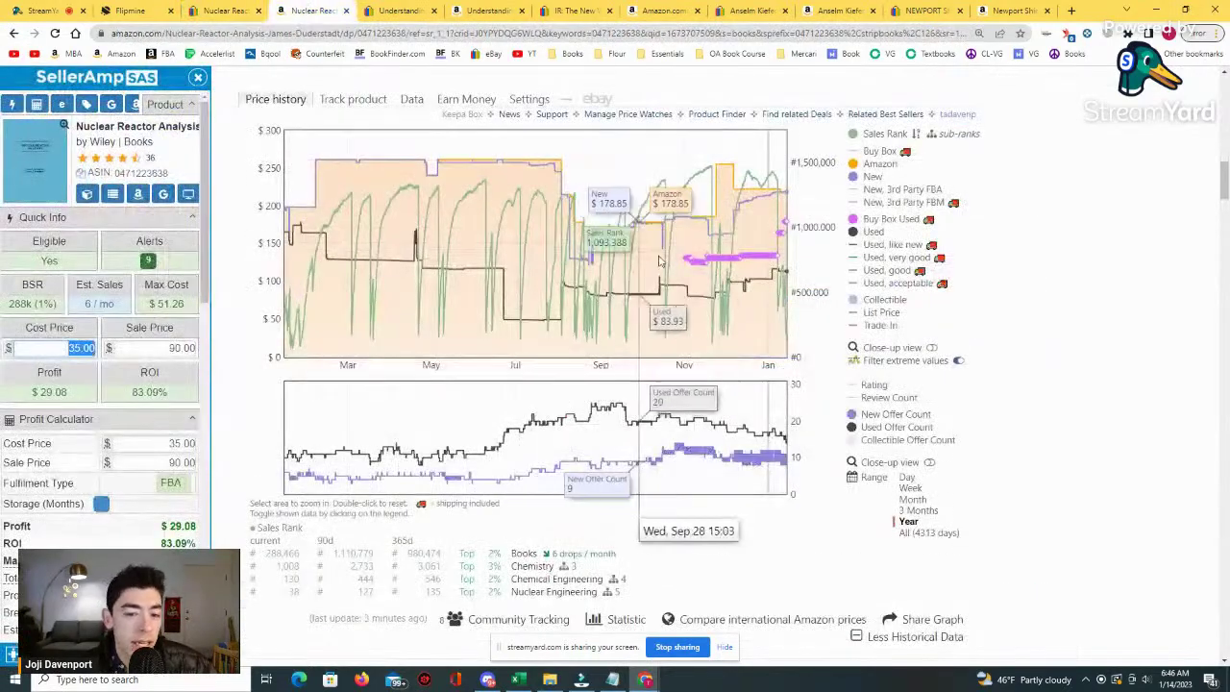
Check the Amazon paperback offers, zoom the Keepa chart to late January through June, and restore the Year range.
scroll(674, 384, "up", 5)
scroll(675, 384, "up", 10)
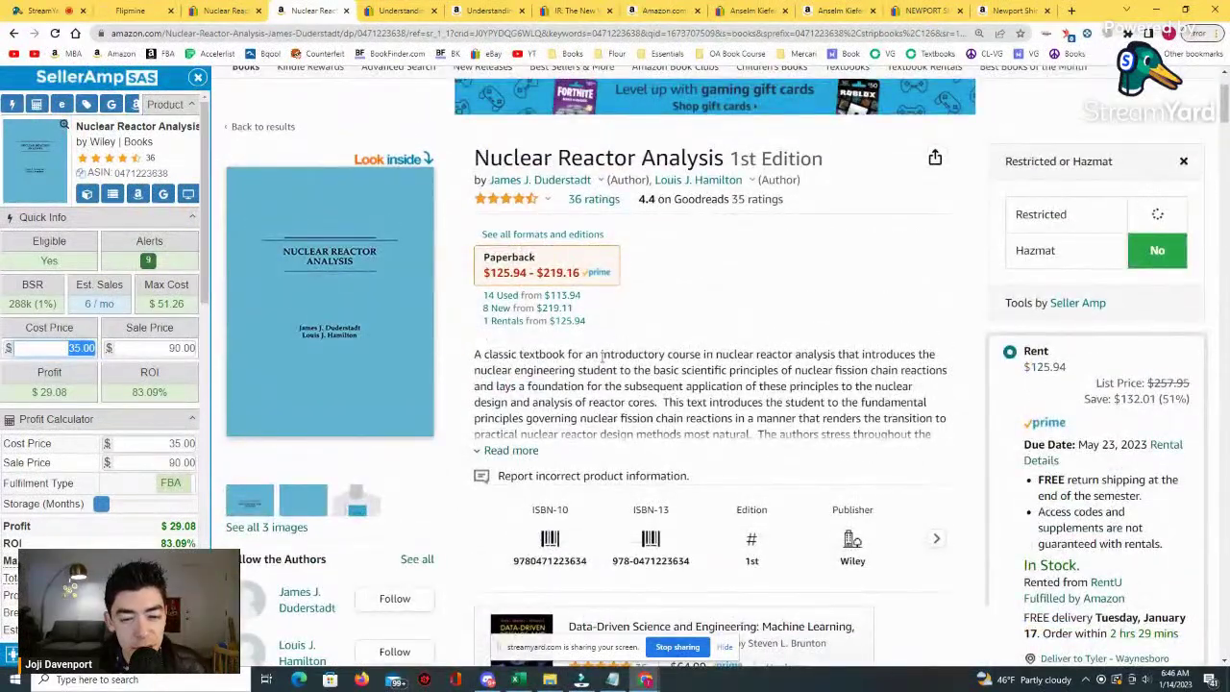
scroll(601, 356, "down", 10)
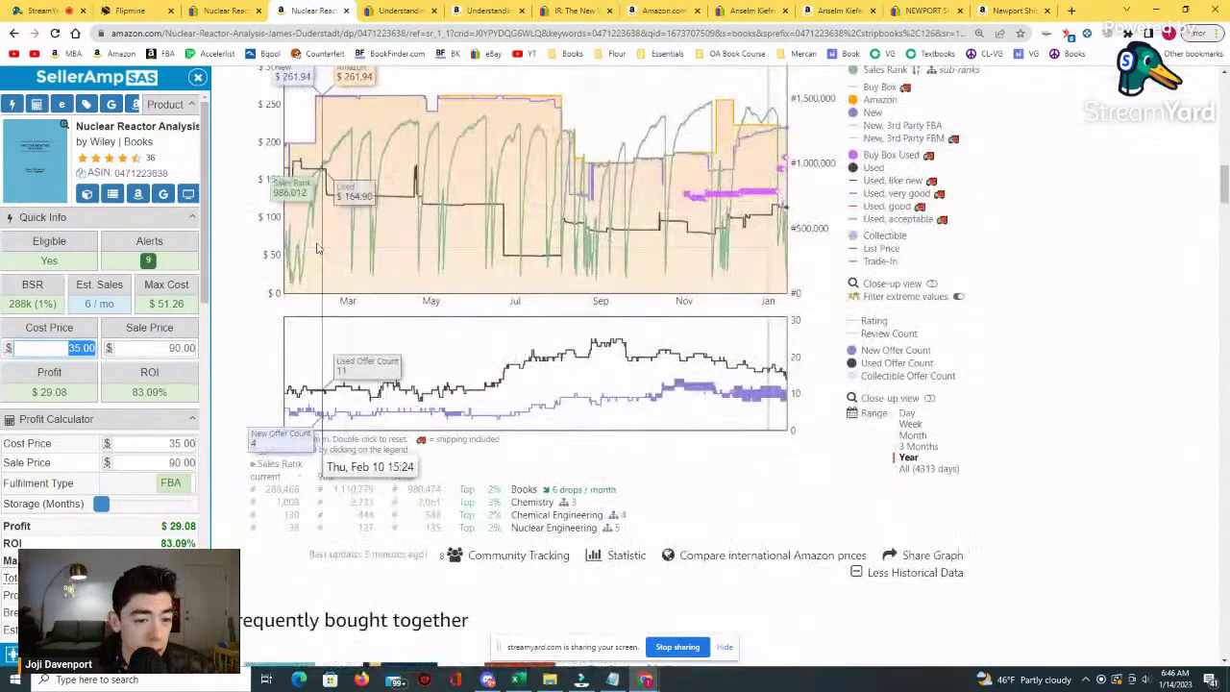
left_click_drag(296, 250, 510, 266)
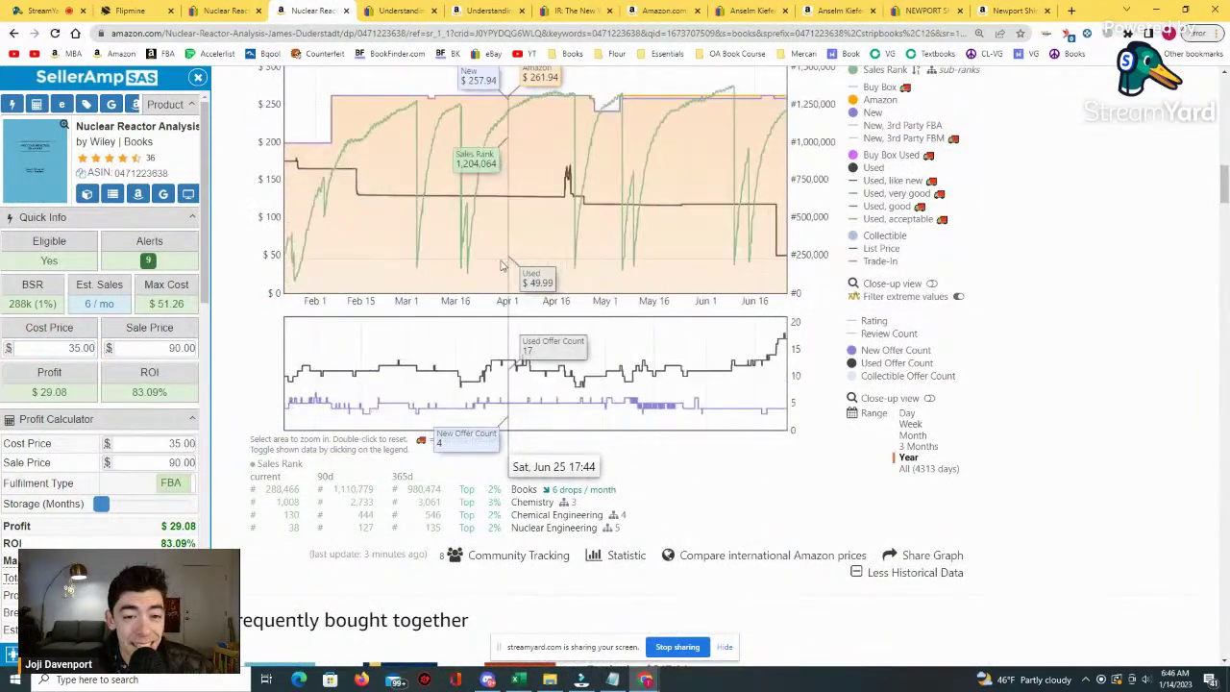
left_click(924, 459)
Set the Nuclear Reactor Analysis eBay listing aside as the last tab and bring up Understanding Pharmacology on eBay and Amazon.
left_click_drag(288, 10, 1051, 6)
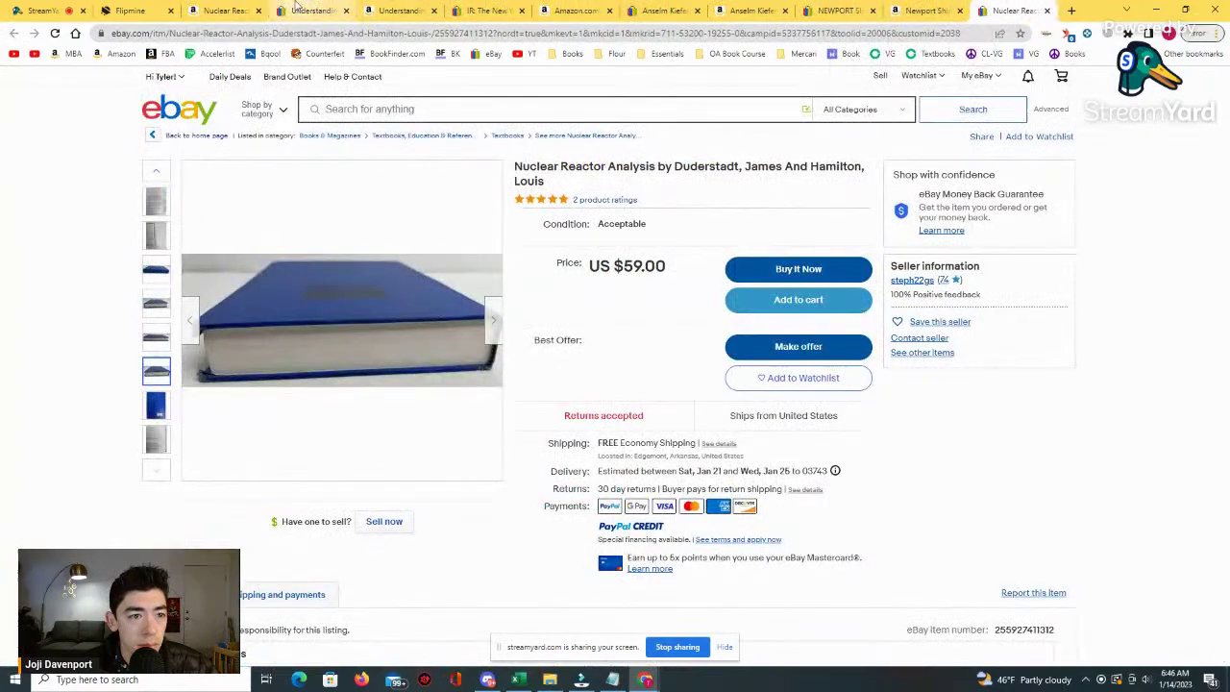
left_click(298, 7)
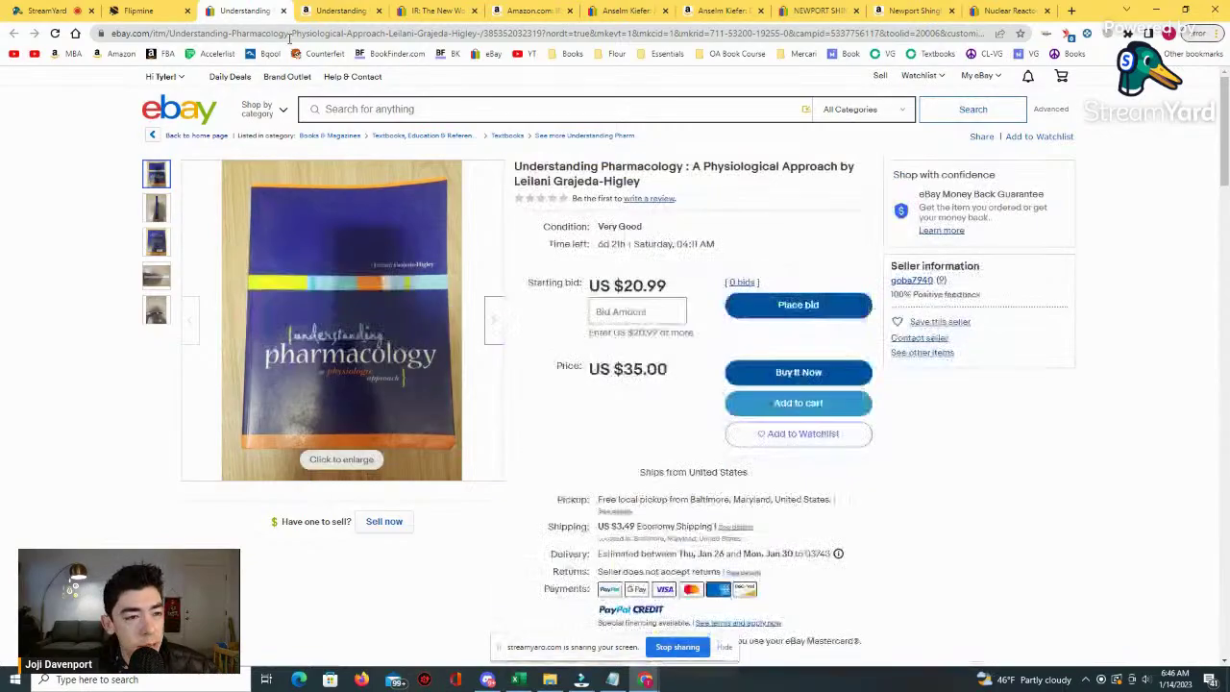
left_click(341, 11)
Examine Understanding Pharmacology's Keepa chart, zooming in on August through October before resetting it to the full year.
scroll(401, 282, "down", 4)
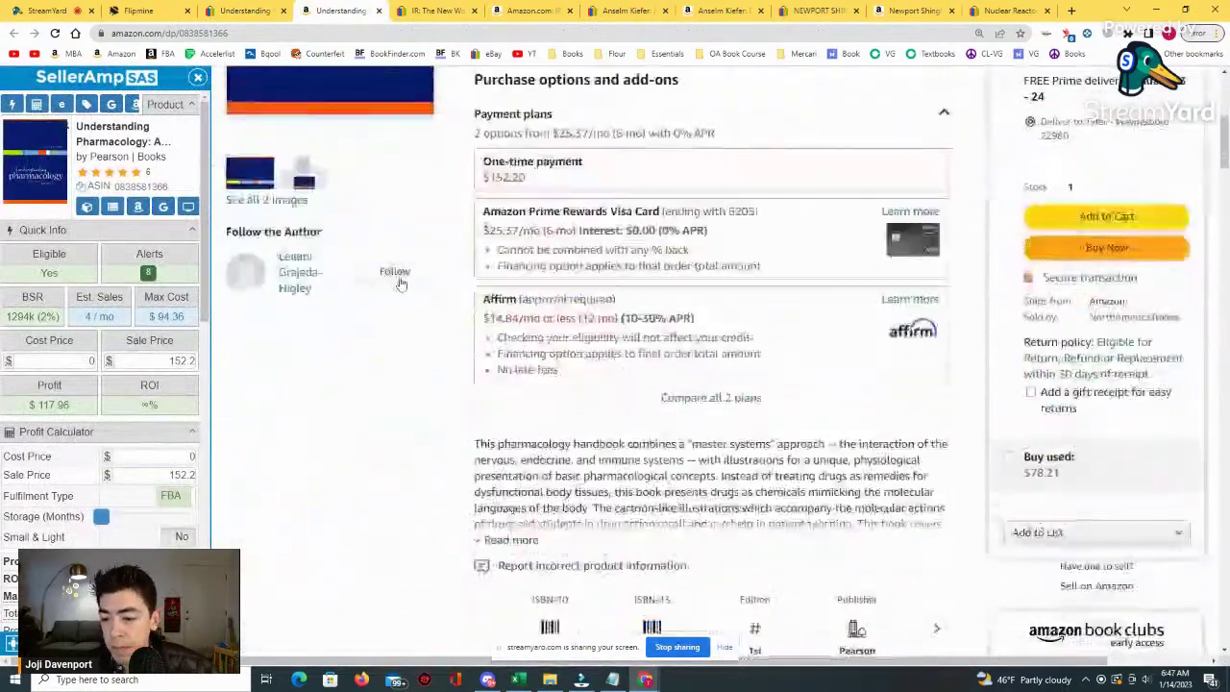
scroll(398, 275, "up", 3)
scroll(419, 293, "down", 10)
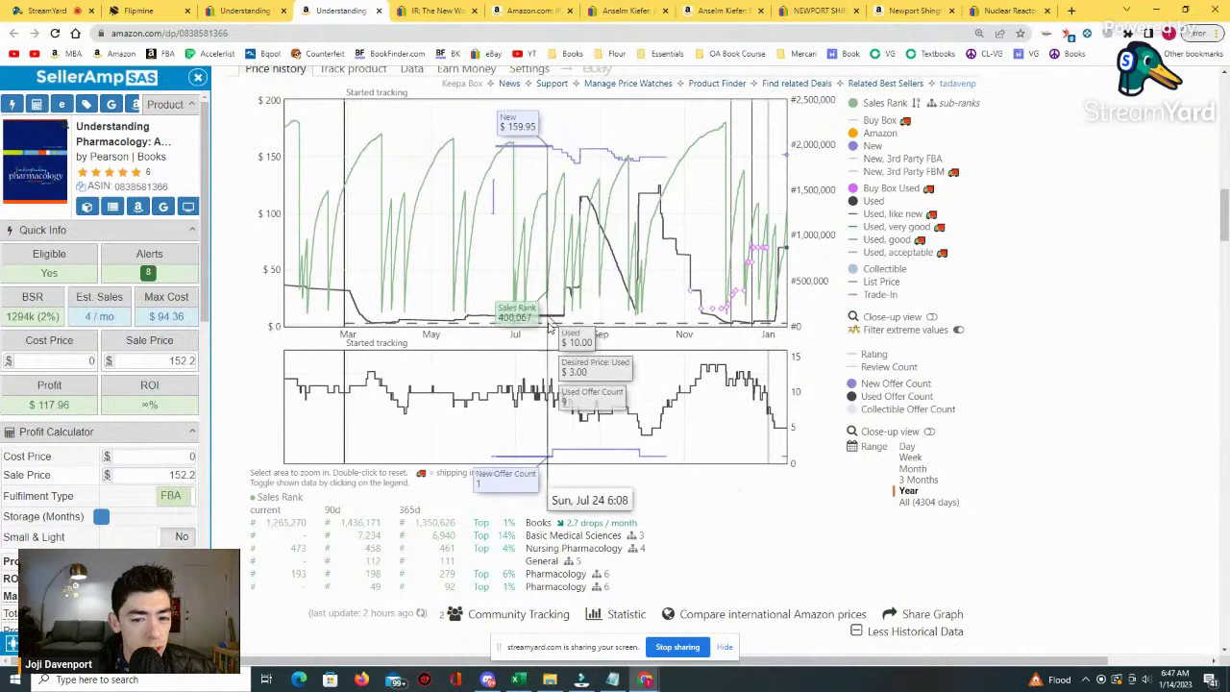
left_click_drag(570, 317, 679, 310)
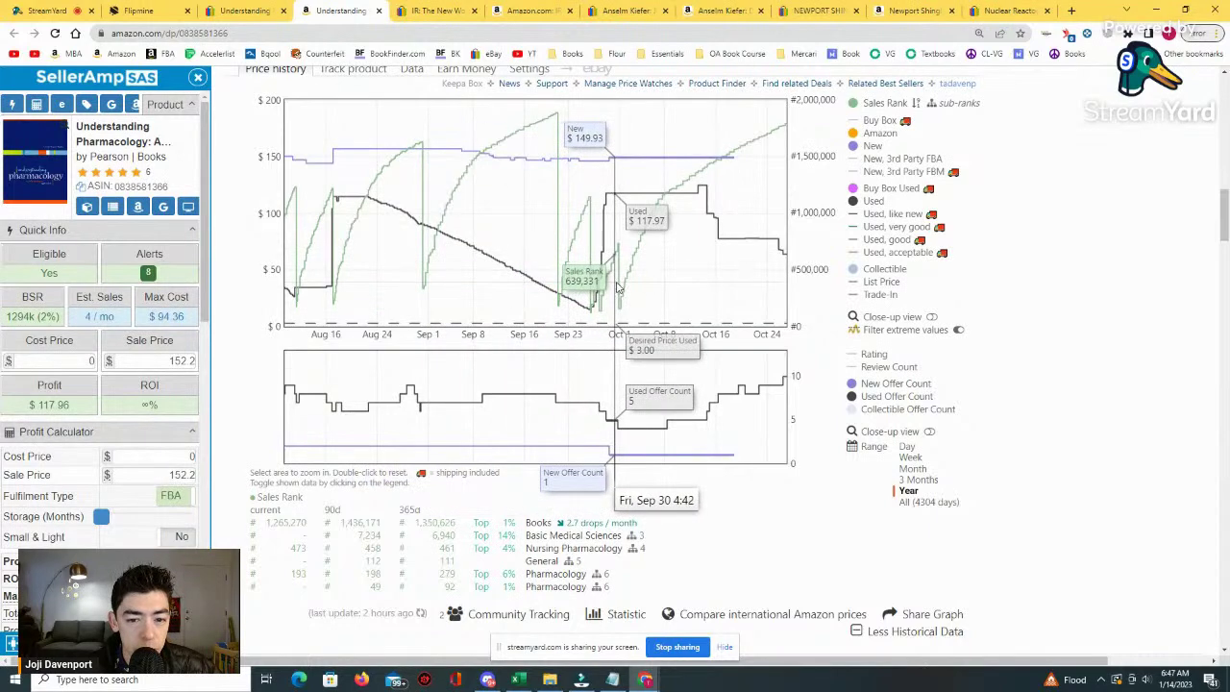
double_click(682, 278)
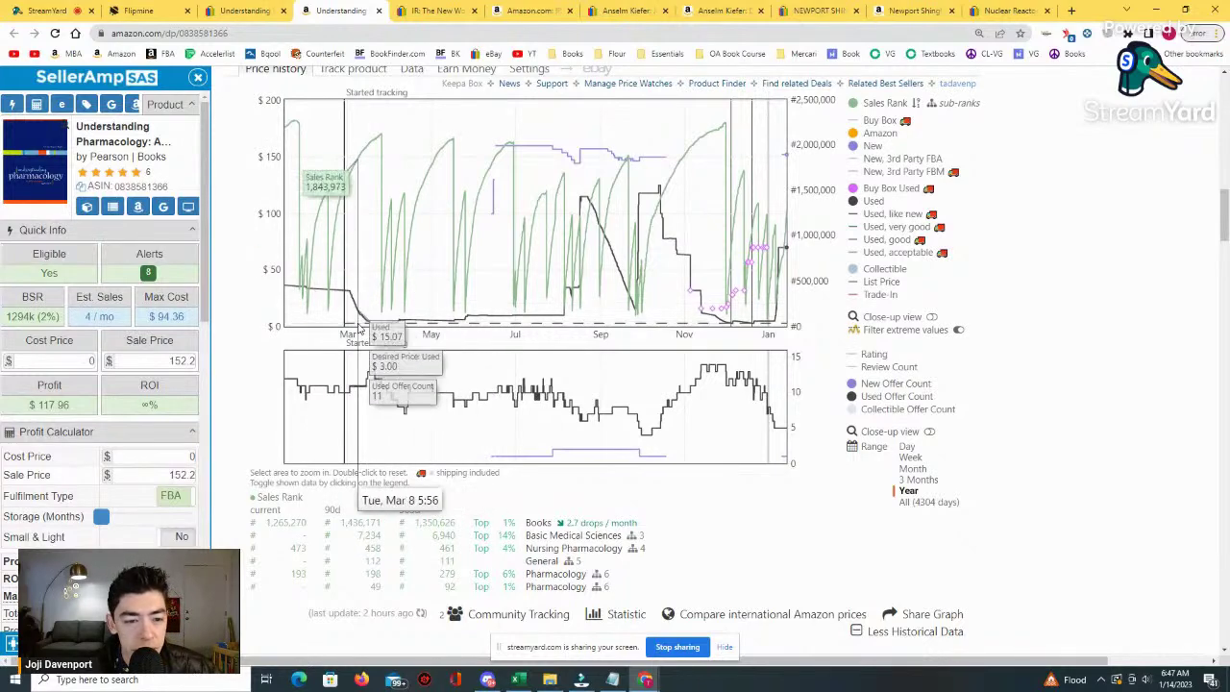
Zoom the Keepa chart into early December to inspect the used price, and return to the Year range.
left_click_drag(686, 332, 754, 332)
left_click_drag(576, 331, 682, 332)
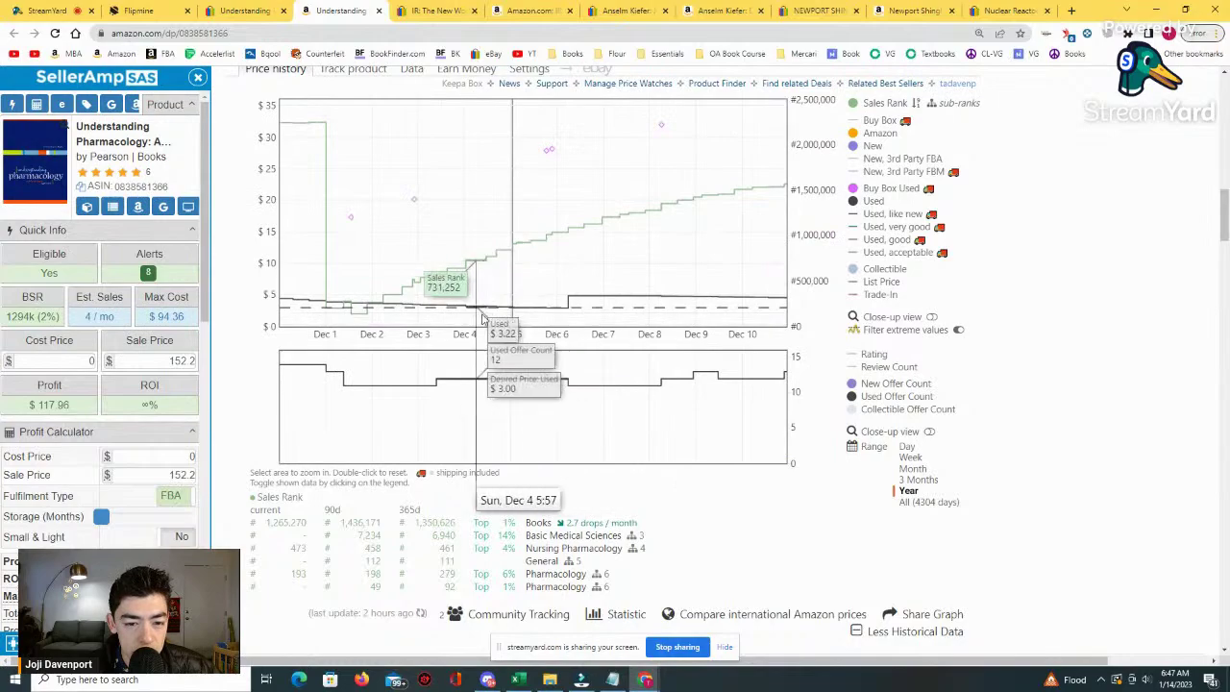
left_click_drag(503, 322, 579, 322)
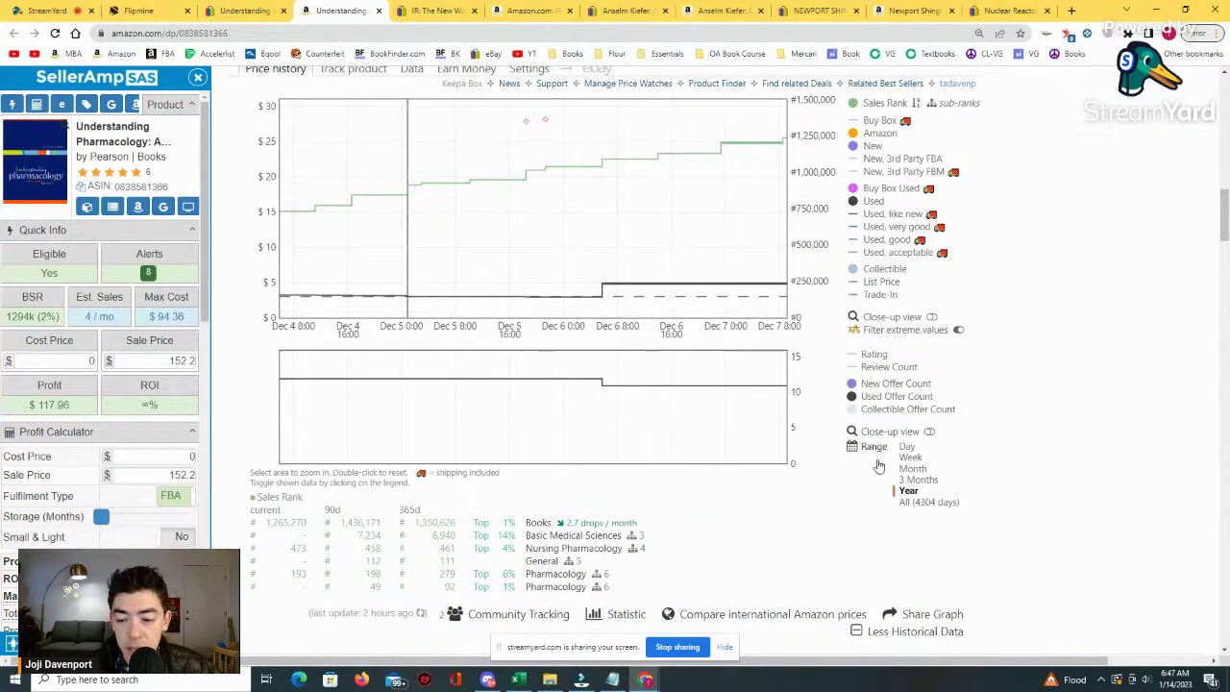
left_click(919, 492)
Check the Amazon used and new offers for Understanding Pharmacology and switch its Keepa chart to the All range.
scroll(769, 447, "up", 10)
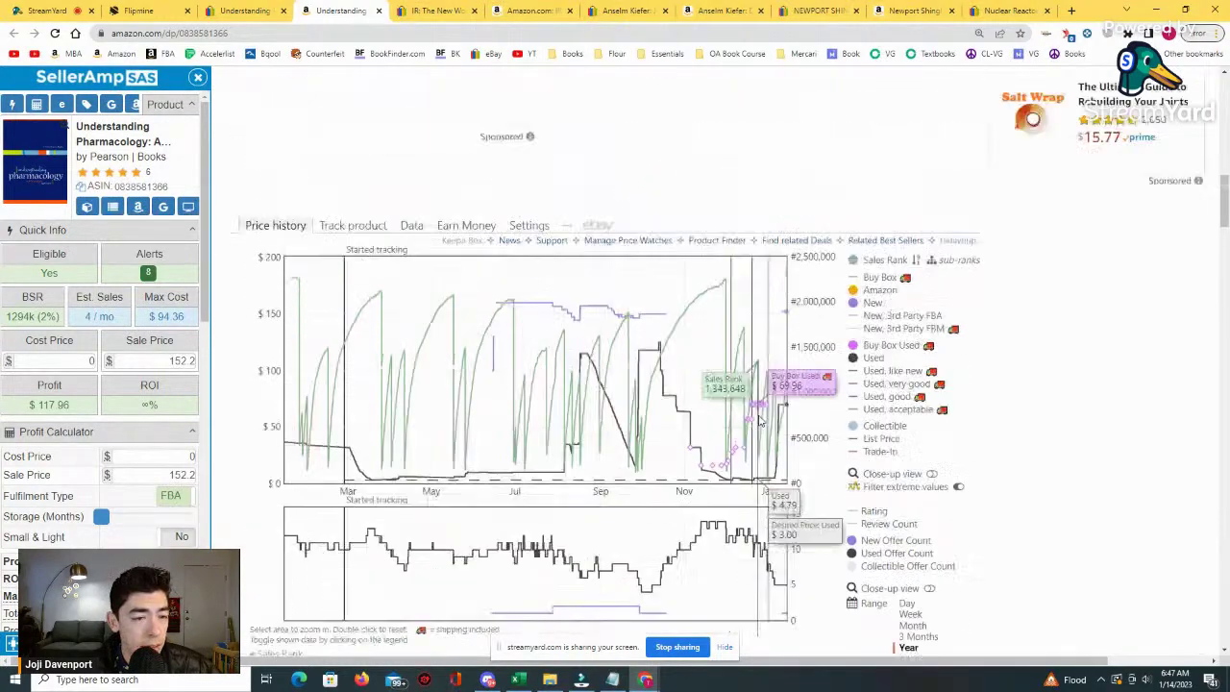
scroll(770, 447, "up", 8)
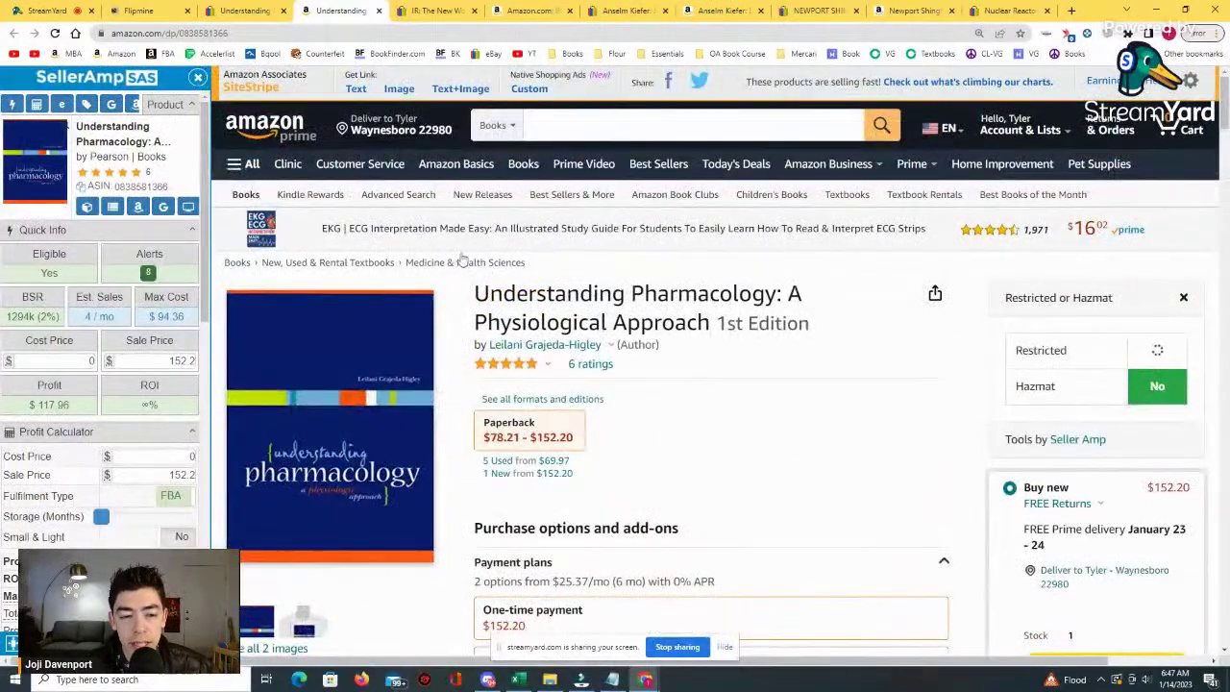
scroll(392, 272, "down", 15)
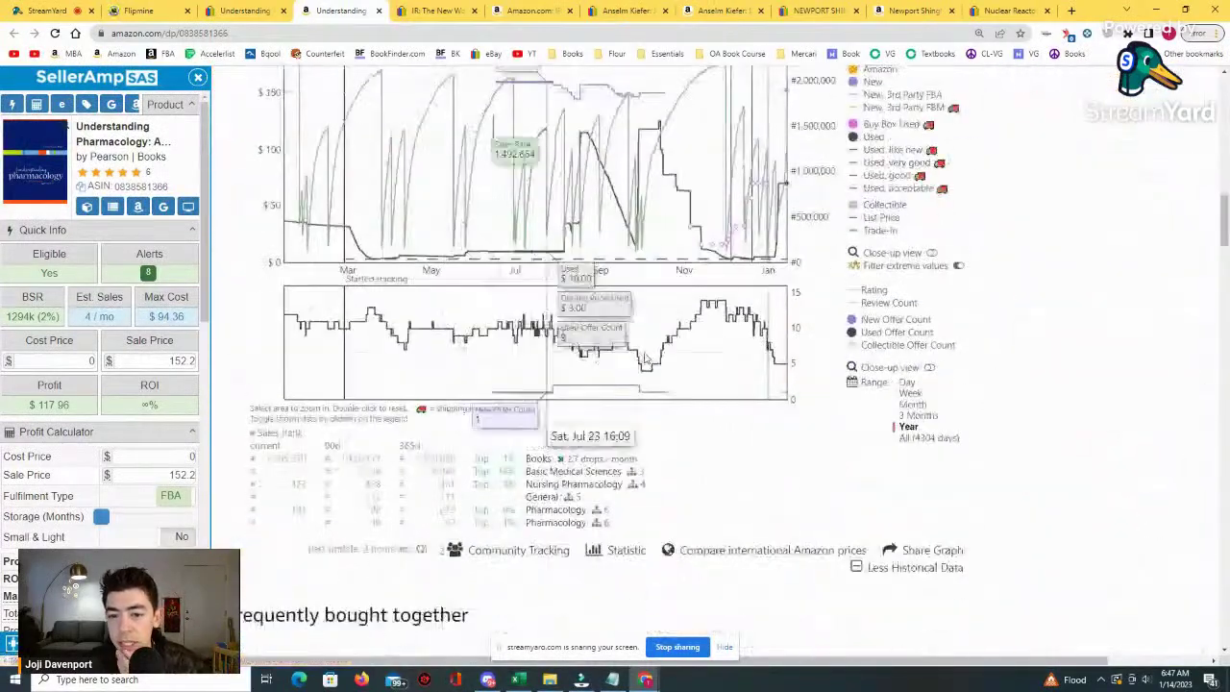
left_click(921, 437)
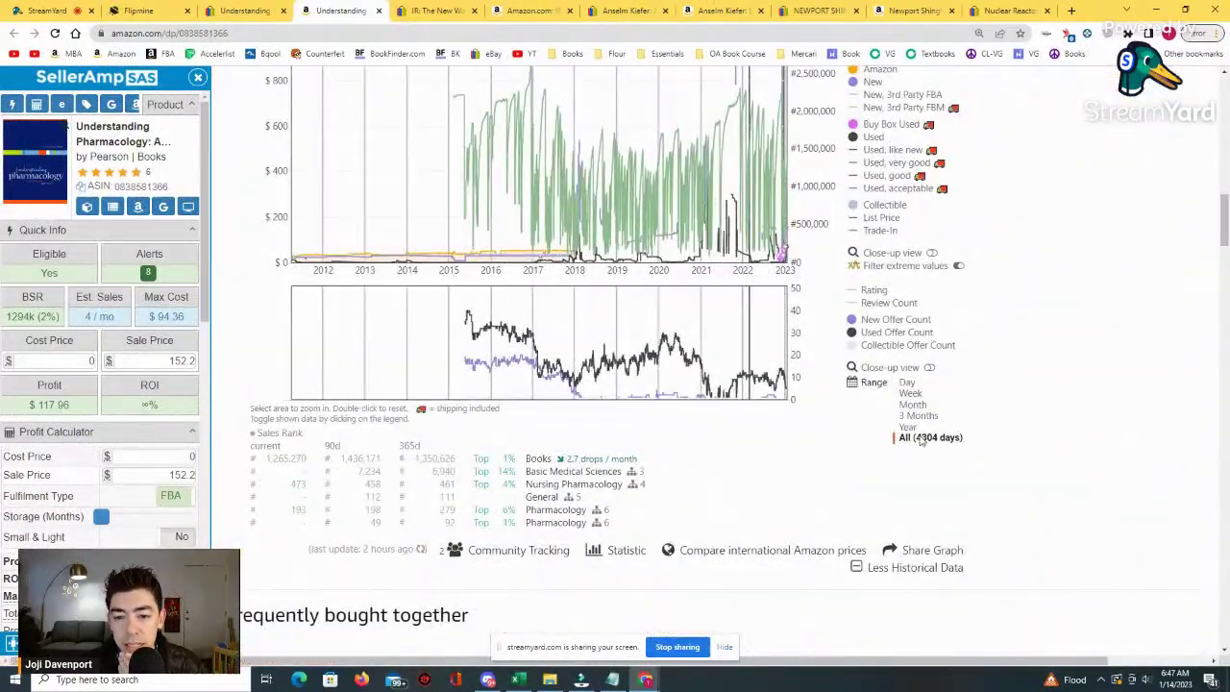
Zoom the full Keepa history into 2019 through early 2022 to inspect past used prices, and return to the Year range.
left_click_drag(617, 257, 750, 260)
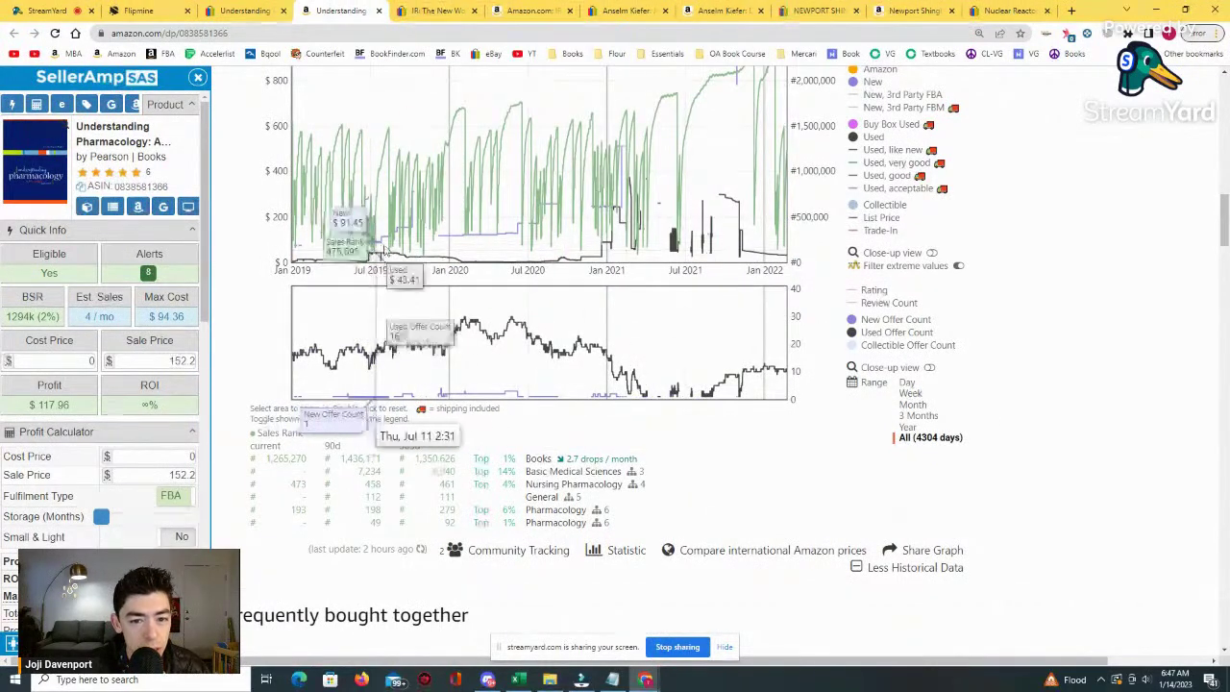
left_click(937, 437)
left_click(908, 427)
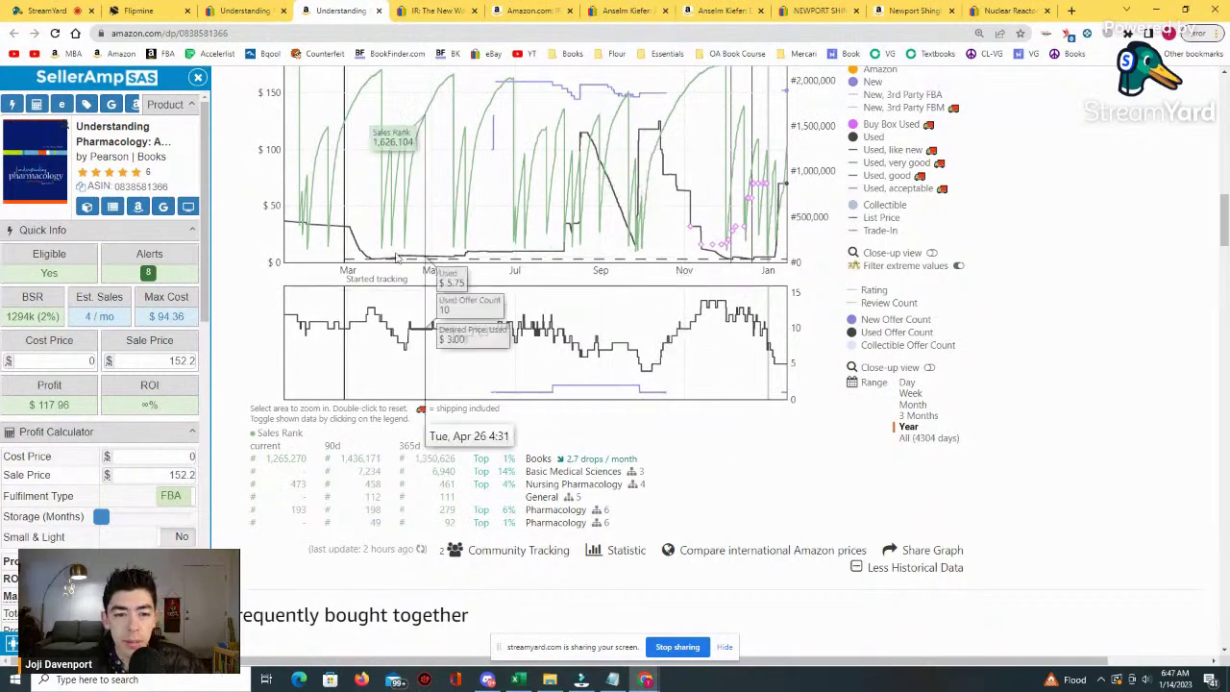
Compare Understanding Pharmacology's current Amazon purchase offers with its October through January Keepa price history.
scroll(741, 250, "up", 1)
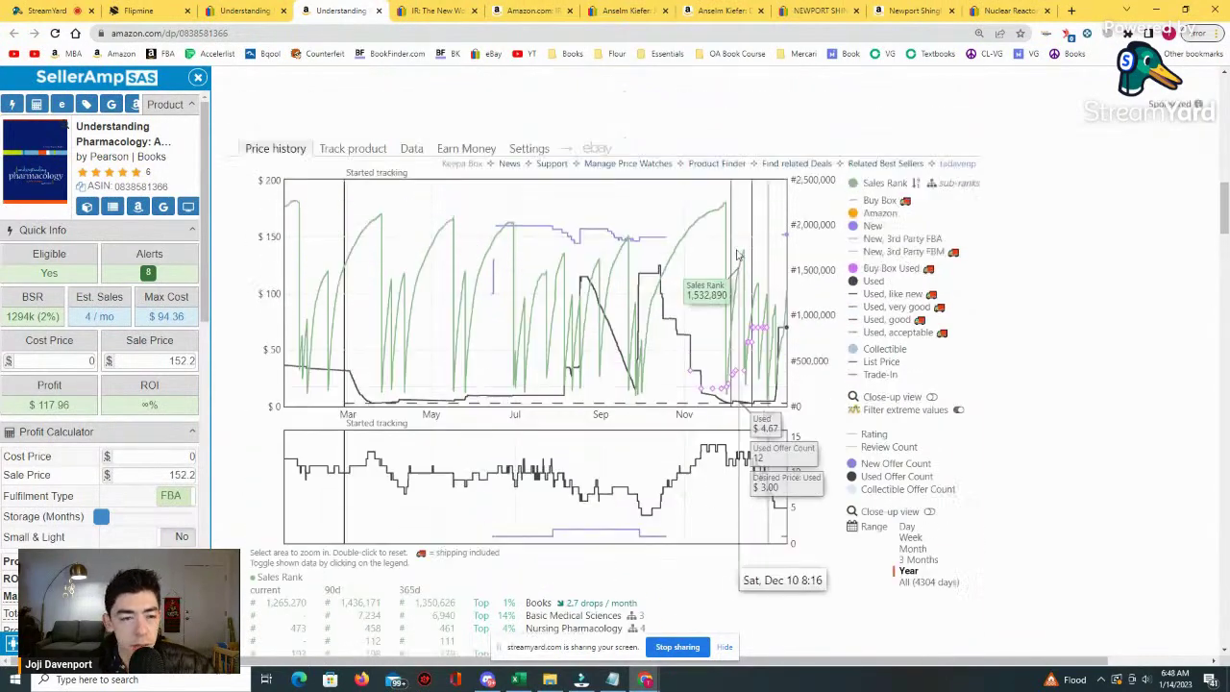
scroll(741, 250, "up", 8)
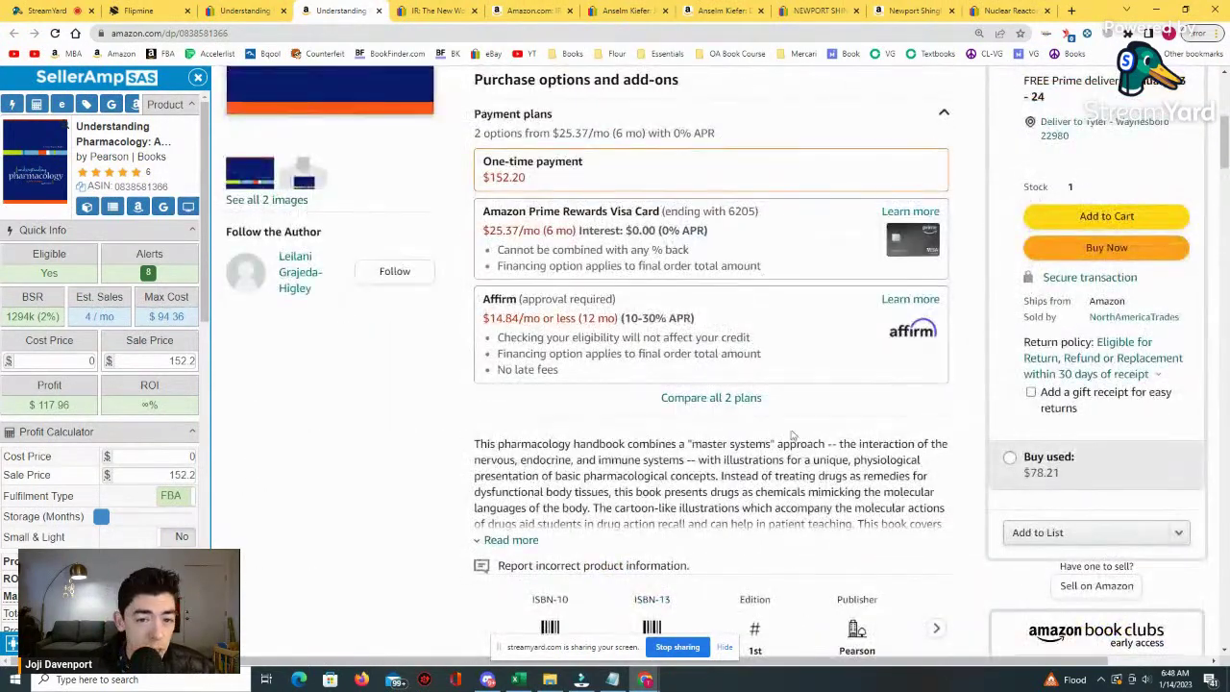
scroll(920, 441, "down", 8)
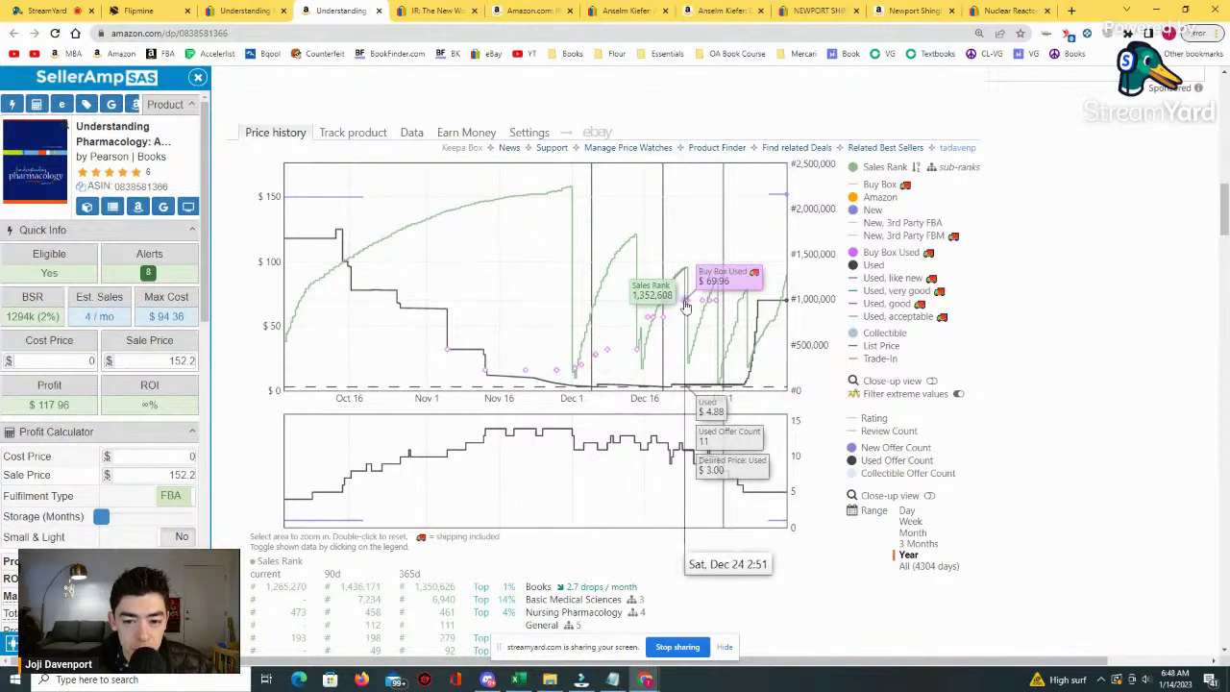
scroll(686, 305, "up", 10)
scroll(1106, 435, "down", 3)
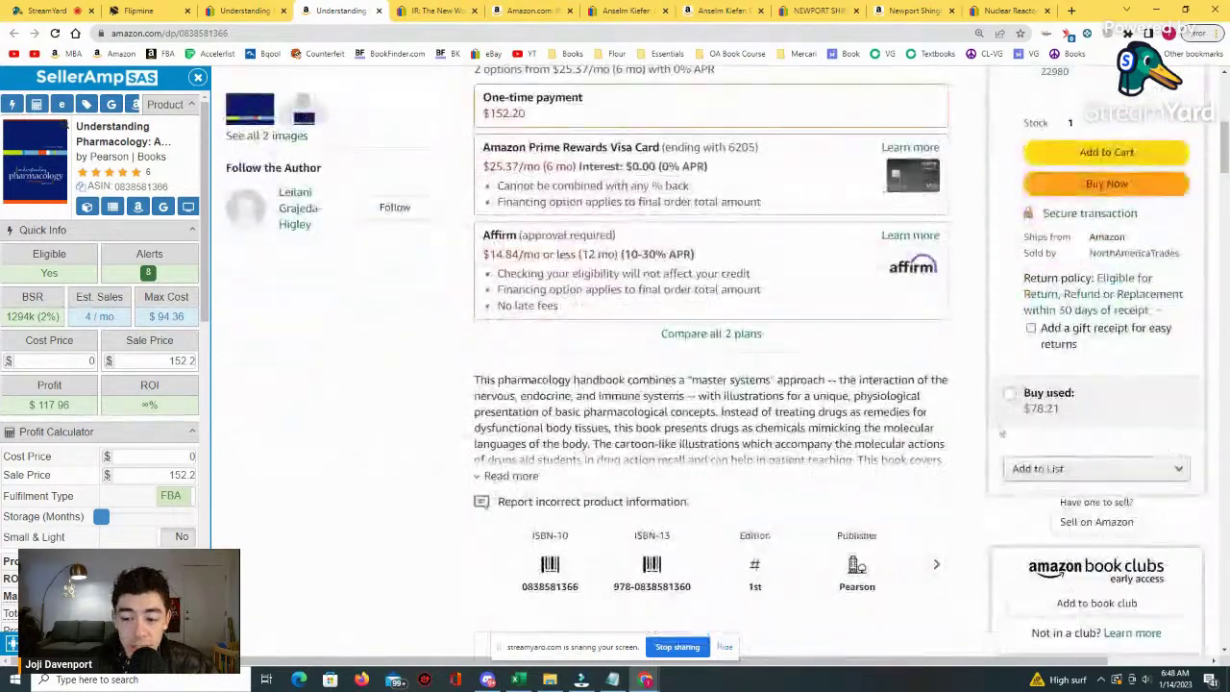
scroll(1106, 436, "down", 8)
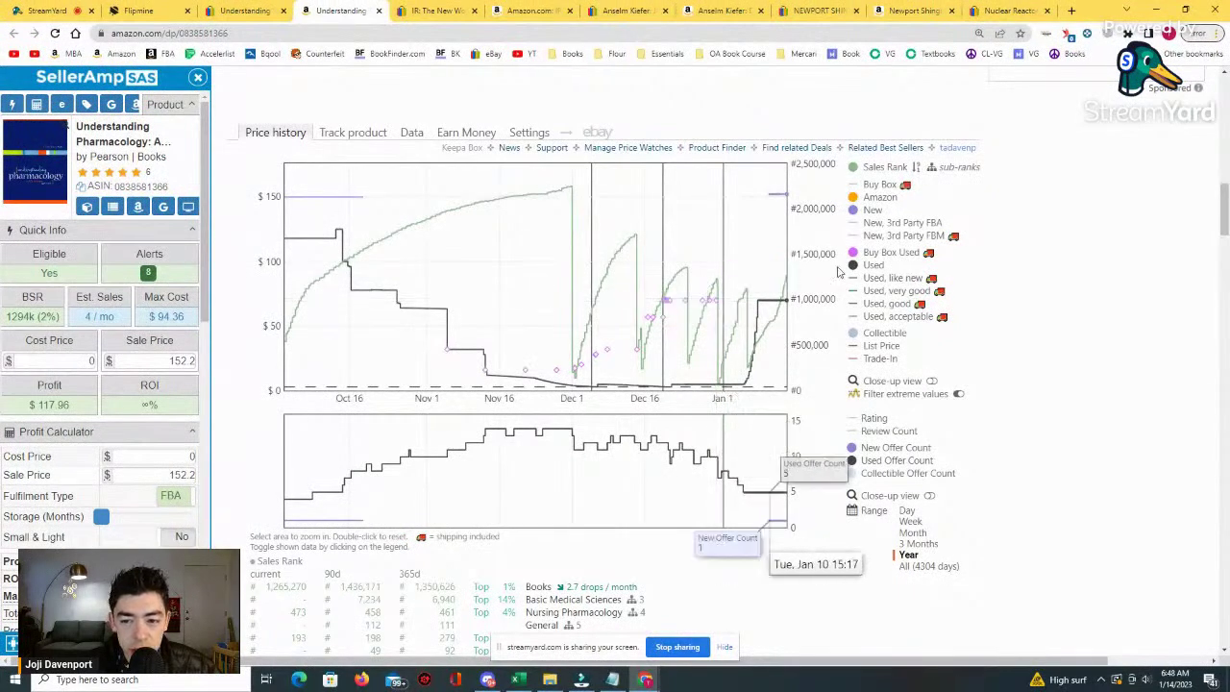
Inspect the price and stock history of a late-December Buy Box Used offer in the Keepa chart, and close its details.
mouse_move(864, 257)
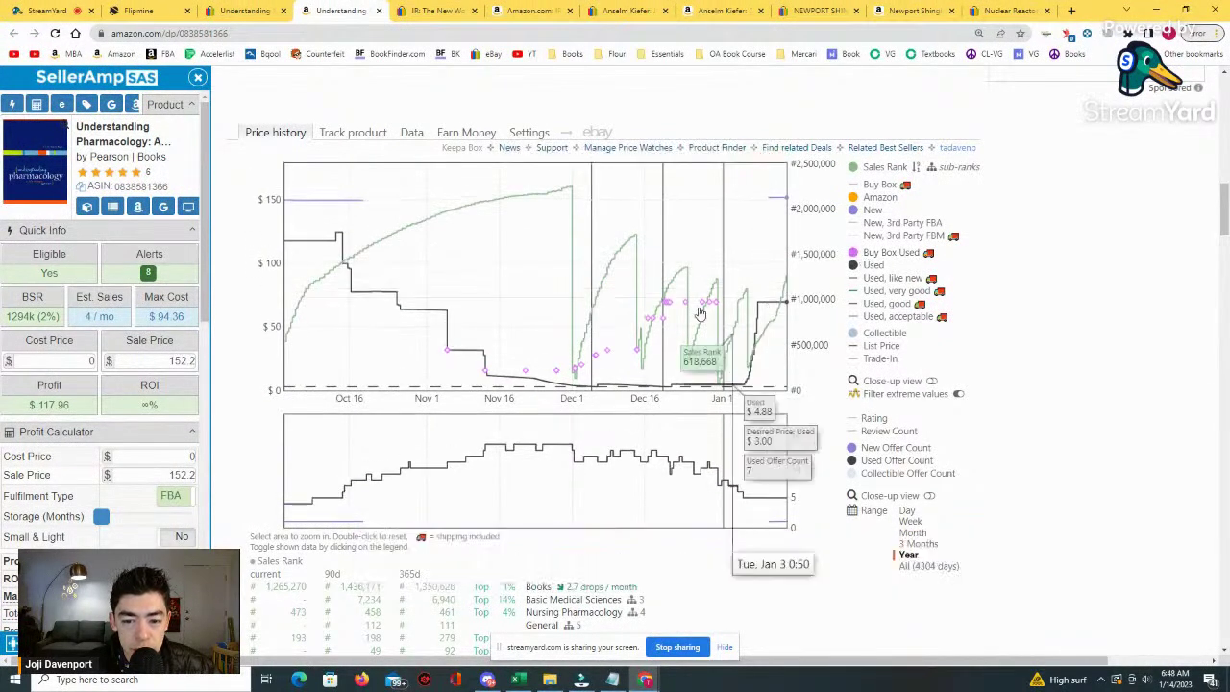
left_click(740, 308)
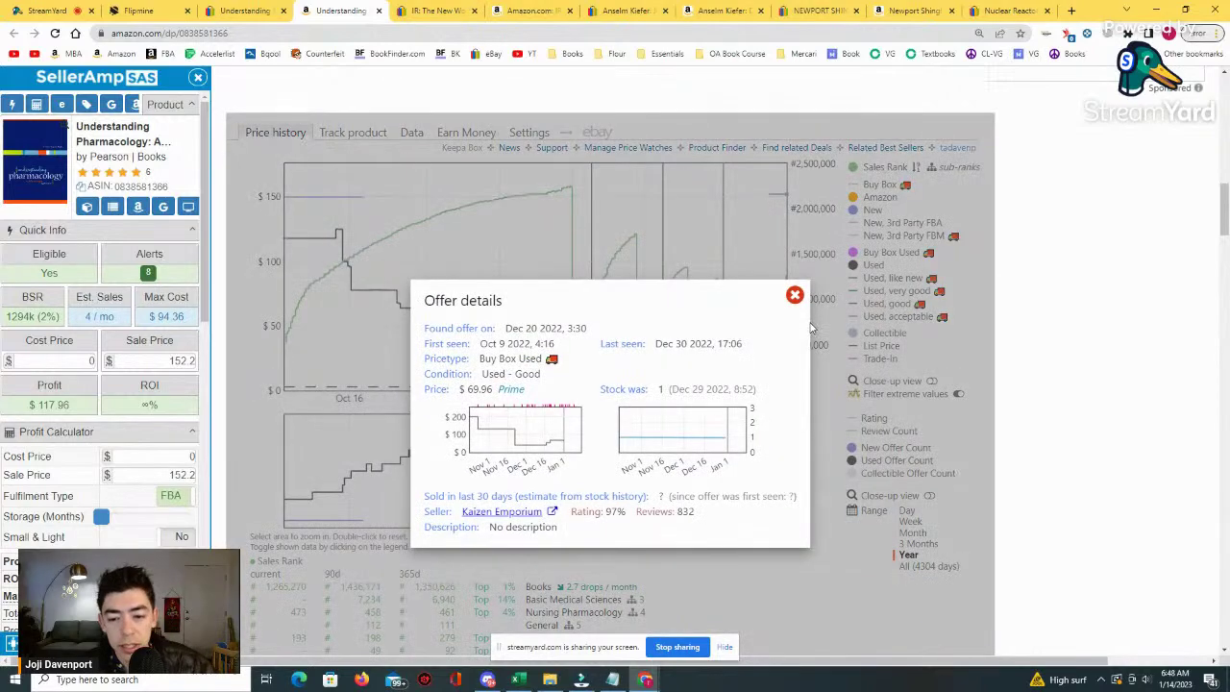
scroll(811, 324, "down", 1)
mouse_move(500, 384)
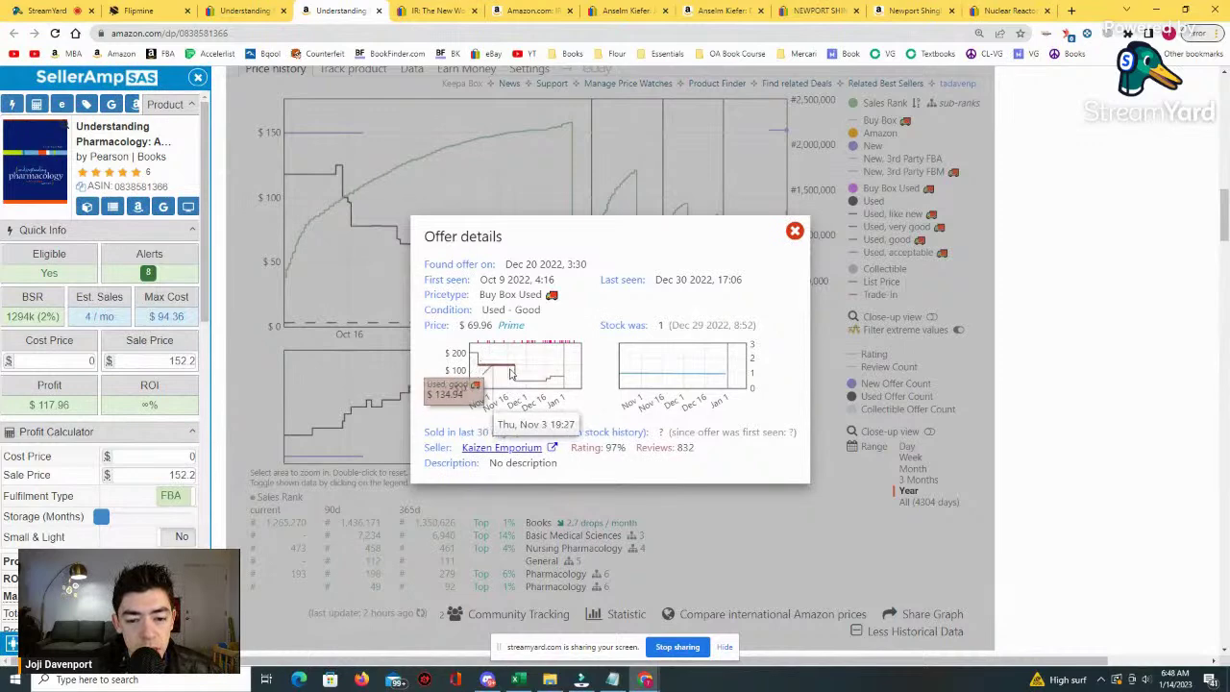
mouse_move(678, 385)
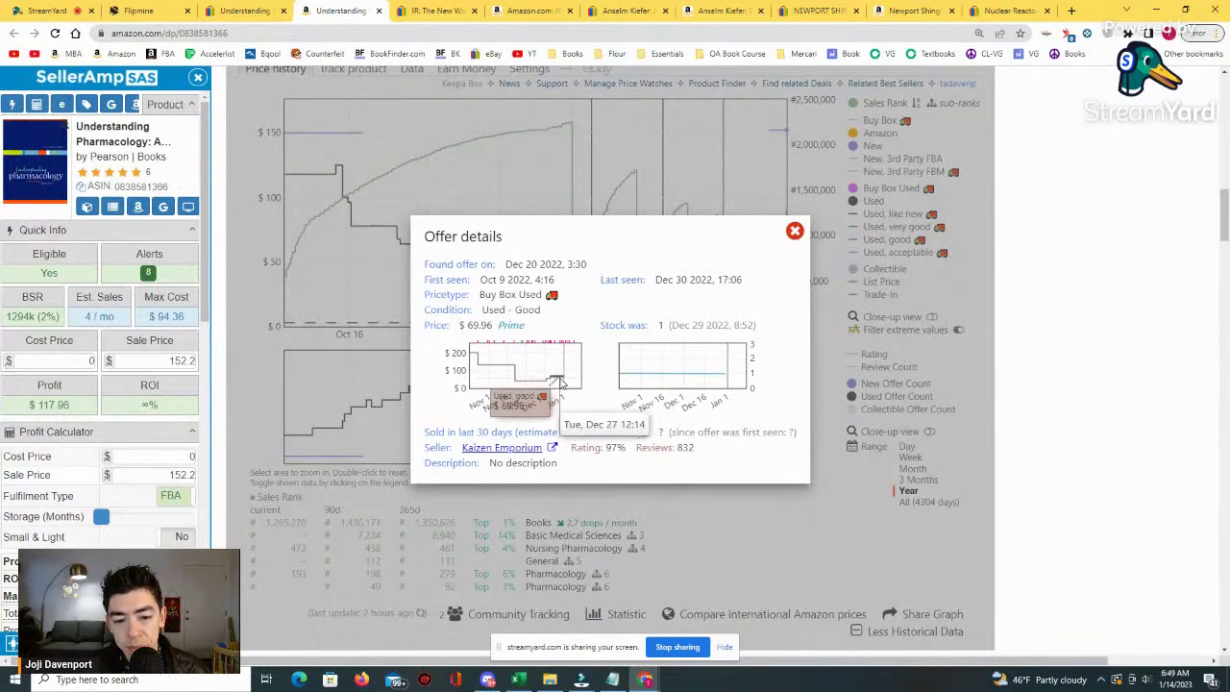
left_click(795, 231)
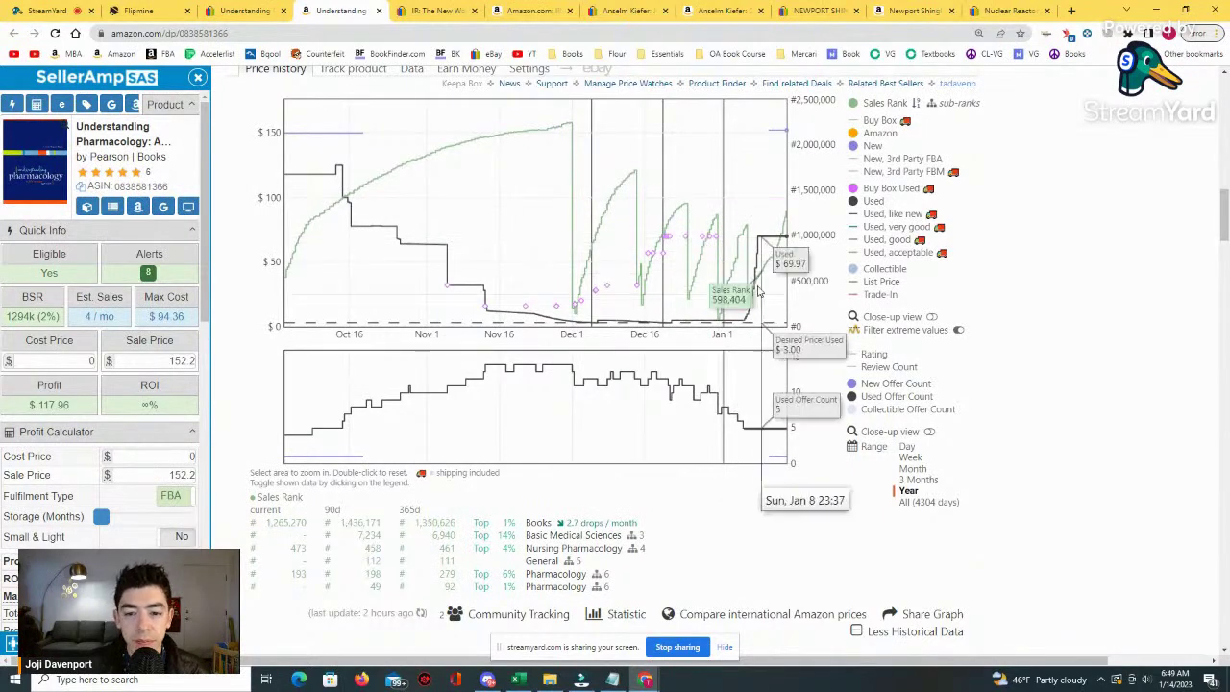
Zoom the Keepa chart into December 28 through January 6, inspect the December 30 Buy Box Used offer, and restore the Year range.
scroll(752, 293, "up", 1)
scroll(752, 294, "up", 3)
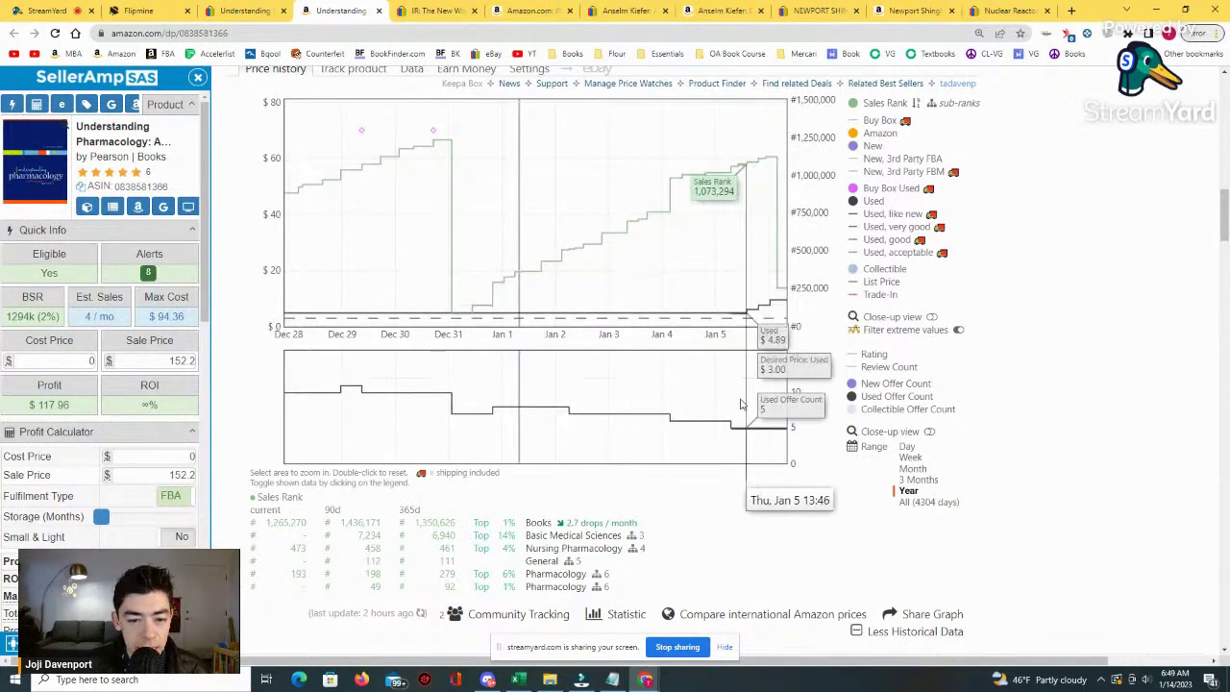
left_click(435, 140)
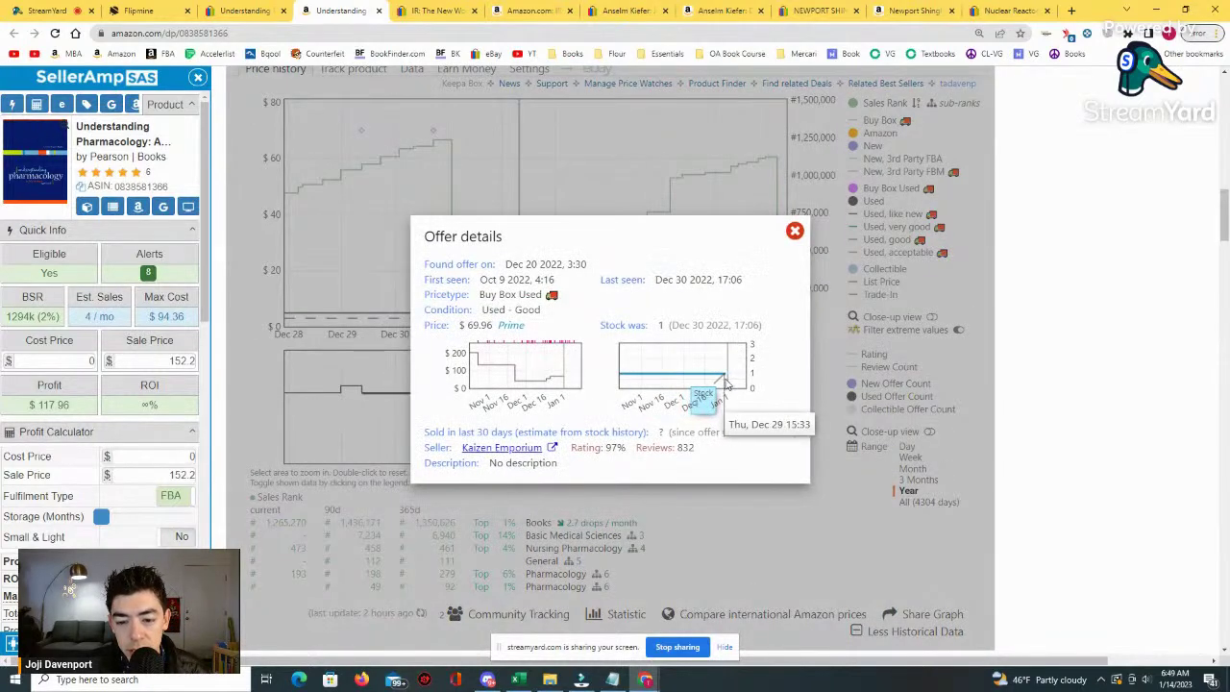
left_click(793, 232)
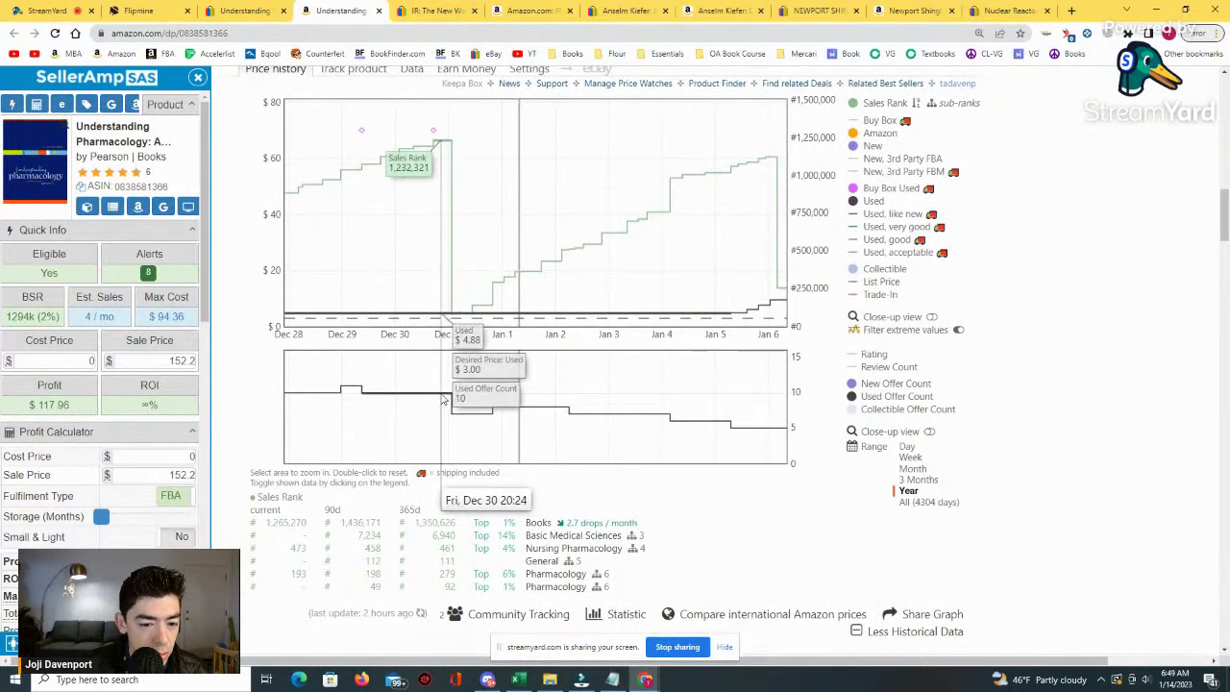
left_click(909, 492)
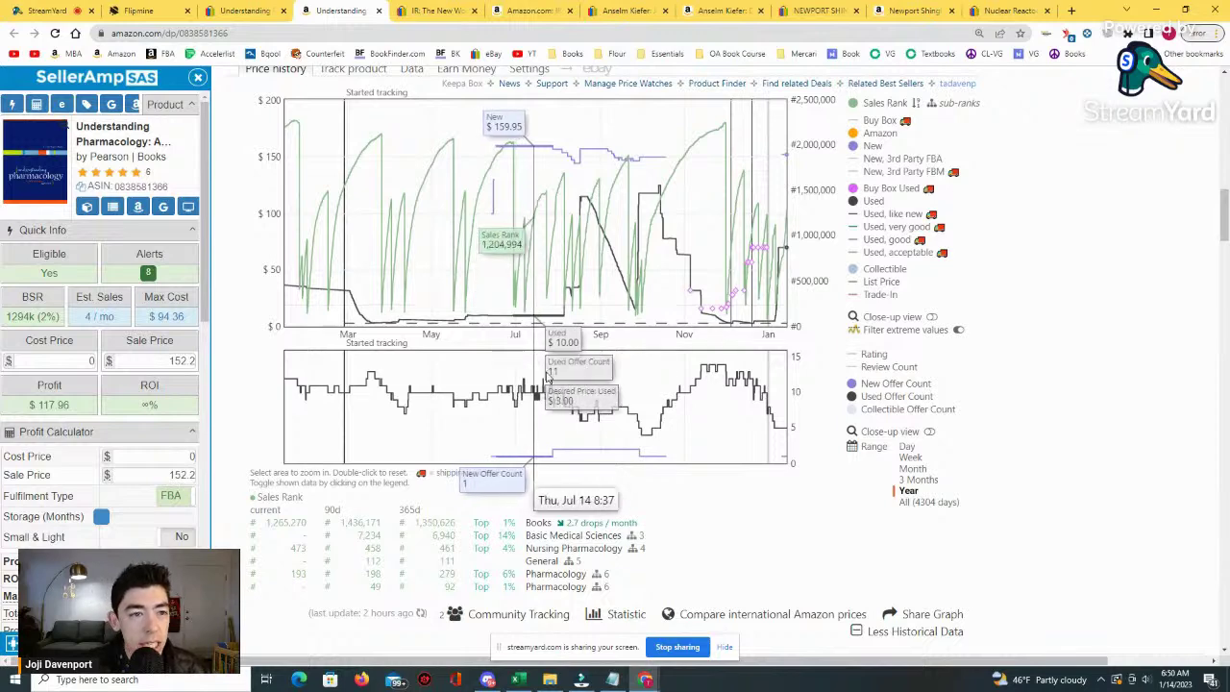
Close the Understanding Pharmacology eBay listing and its Amazon page.
left_click(278, 12)
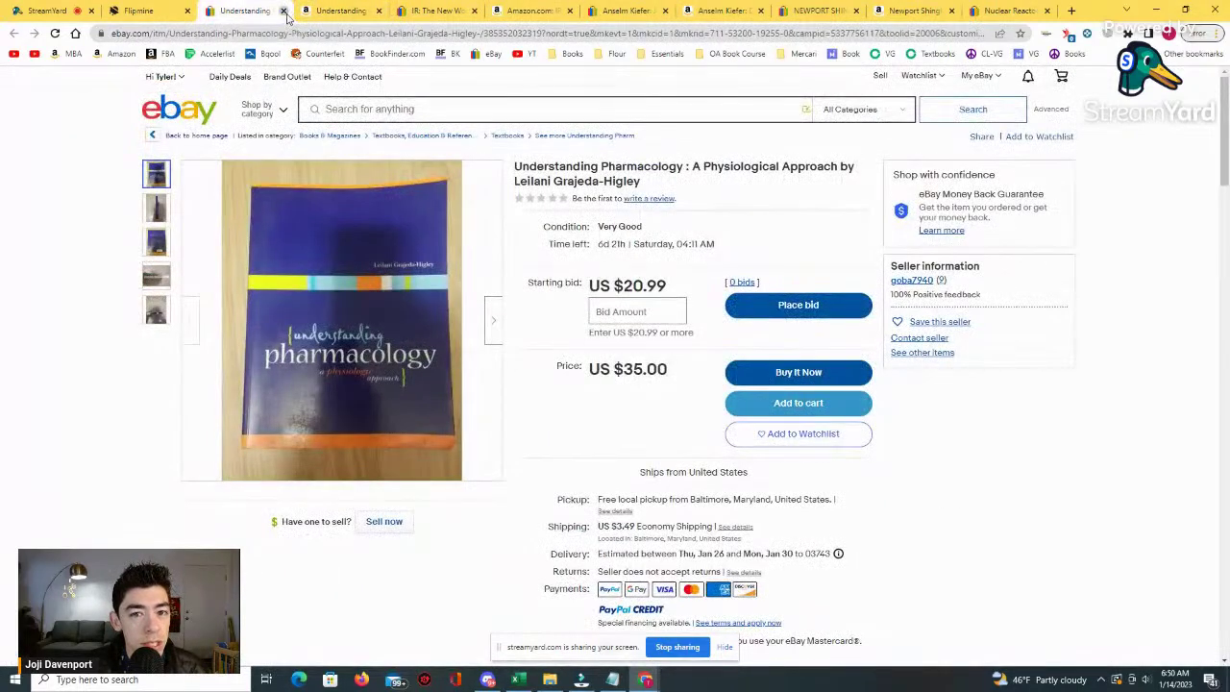
left_click(282, 11)
left_click(283, 10)
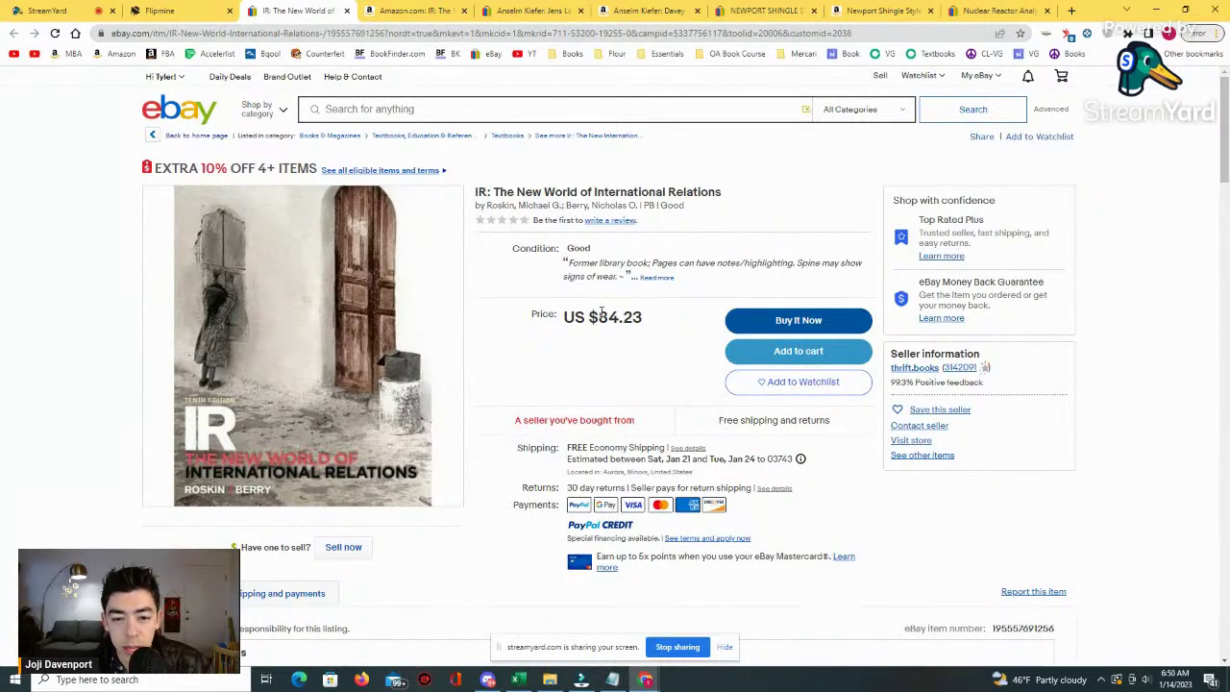
Review the price and condition of IR: The New World of International Relations on eBay and bring up its Amazon page.
scroll(601, 311, "down", 3)
scroll(576, 325, "up", 3)
left_click_drag(574, 327, 650, 327)
left_click(583, 273)
left_click(409, 11)
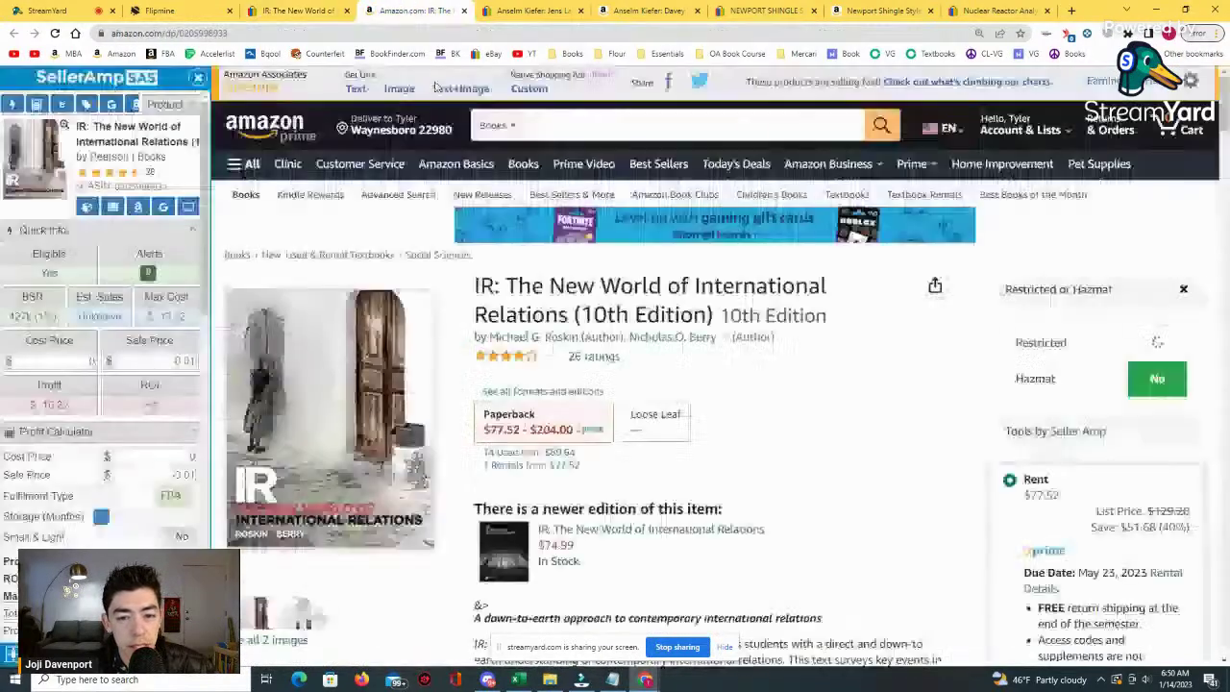
Examine the Amazon edition details, used and rental offers, and Buy used price for IR: The New World of International Relations.
scroll(510, 243, "down", 3)
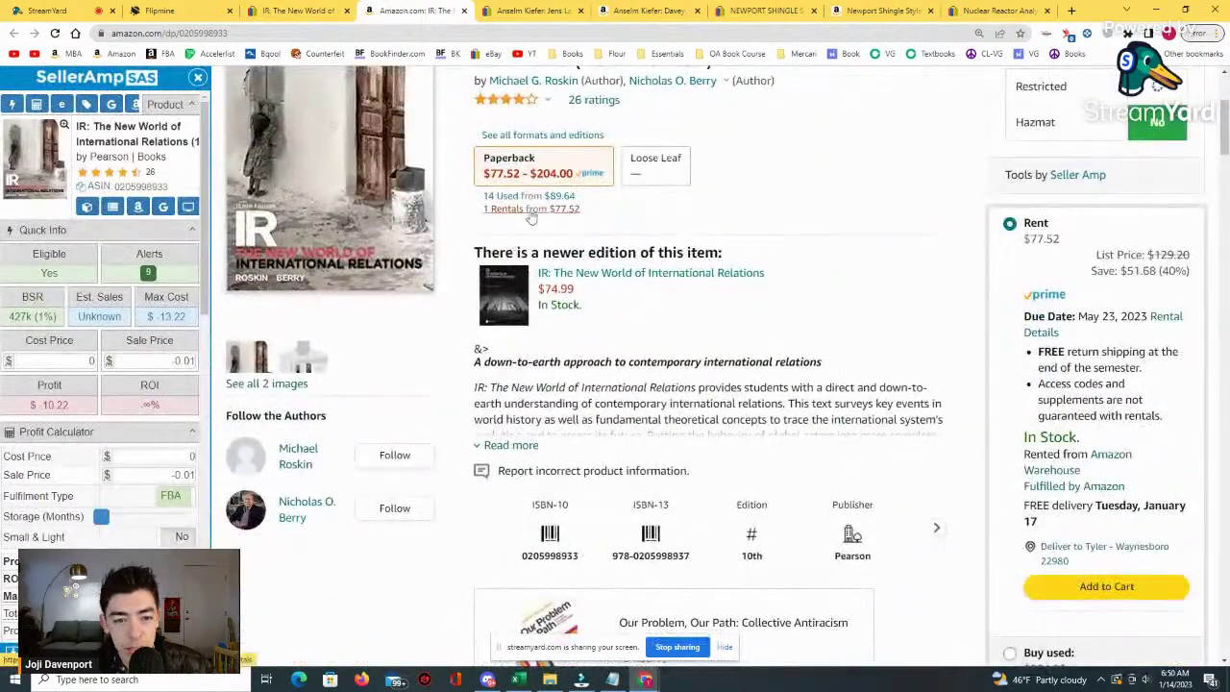
scroll(533, 216, "down", 4)
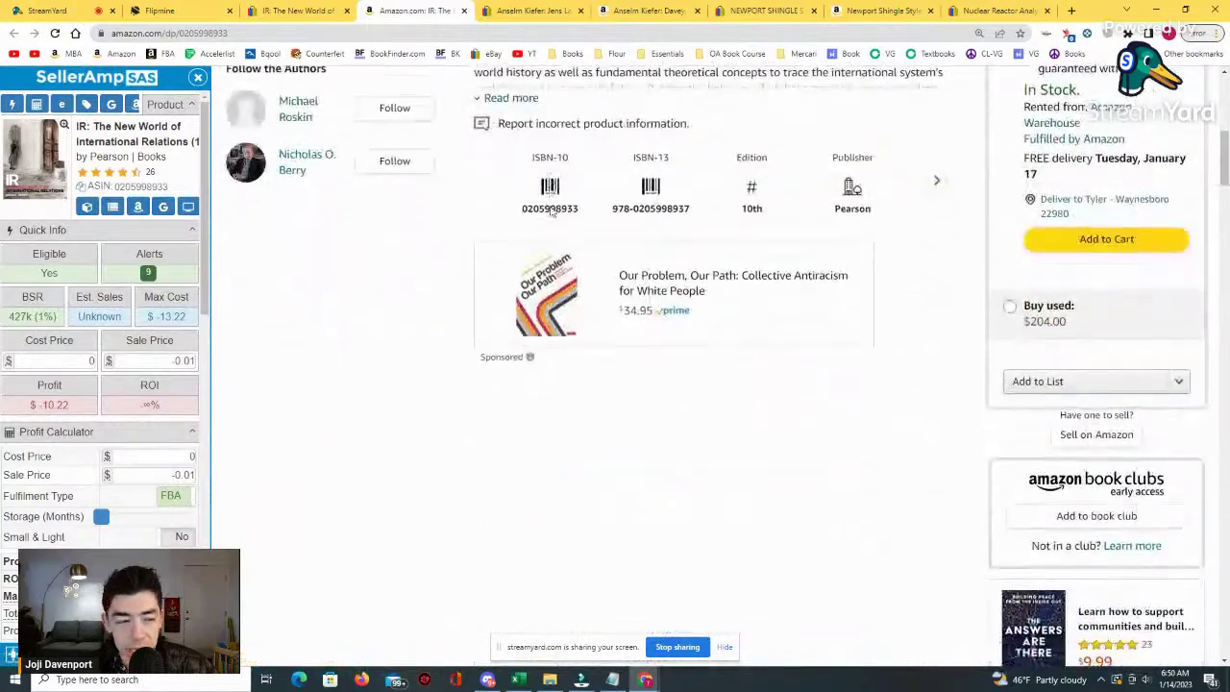
scroll(1045, 282, "down", 1)
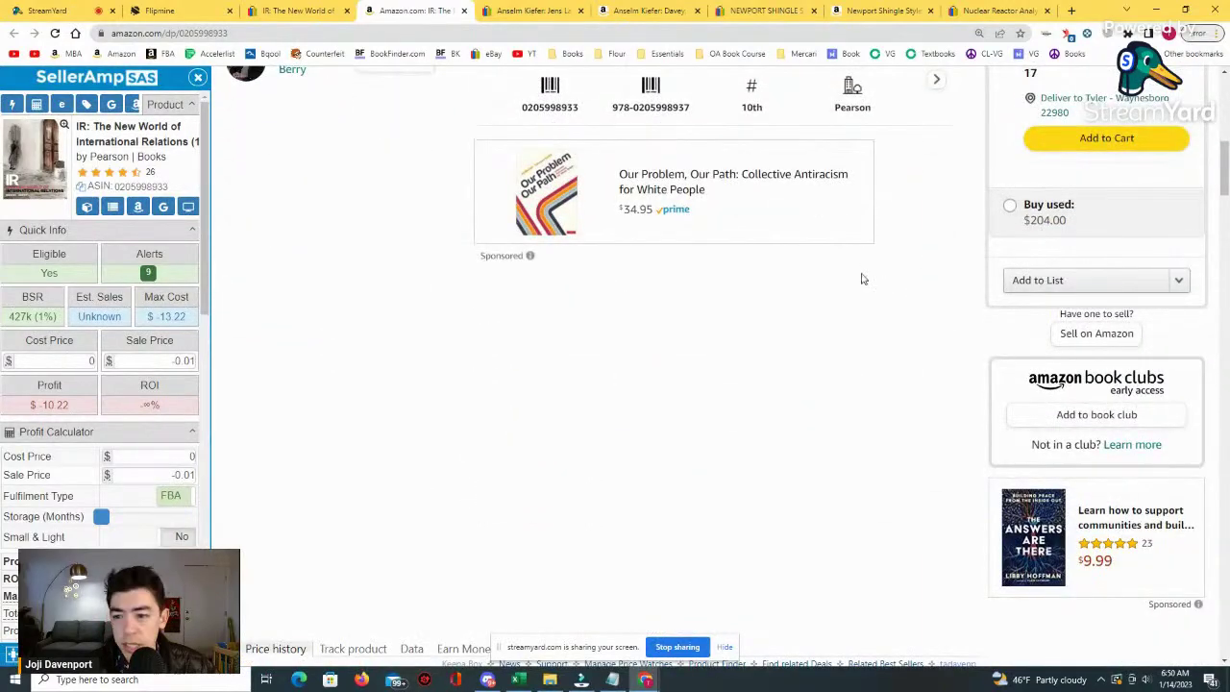
scroll(859, 277, "up", 6)
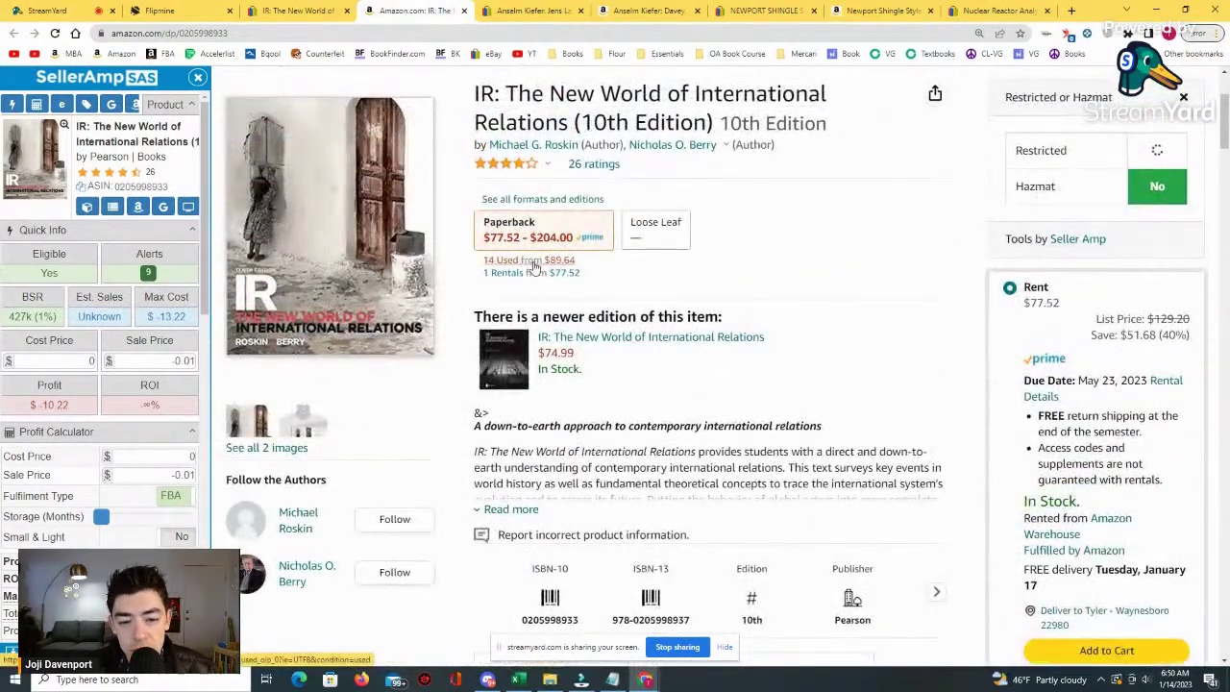
scroll(1071, 423, "down", 4)
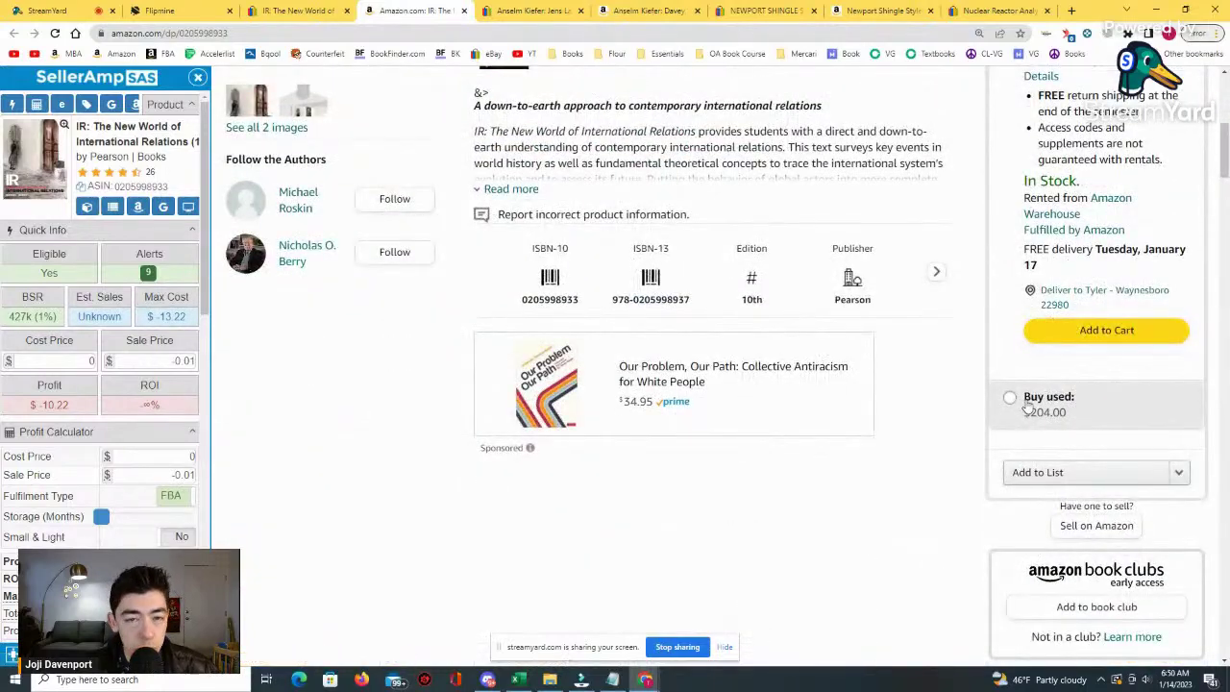
scroll(1027, 404, "up", 3)
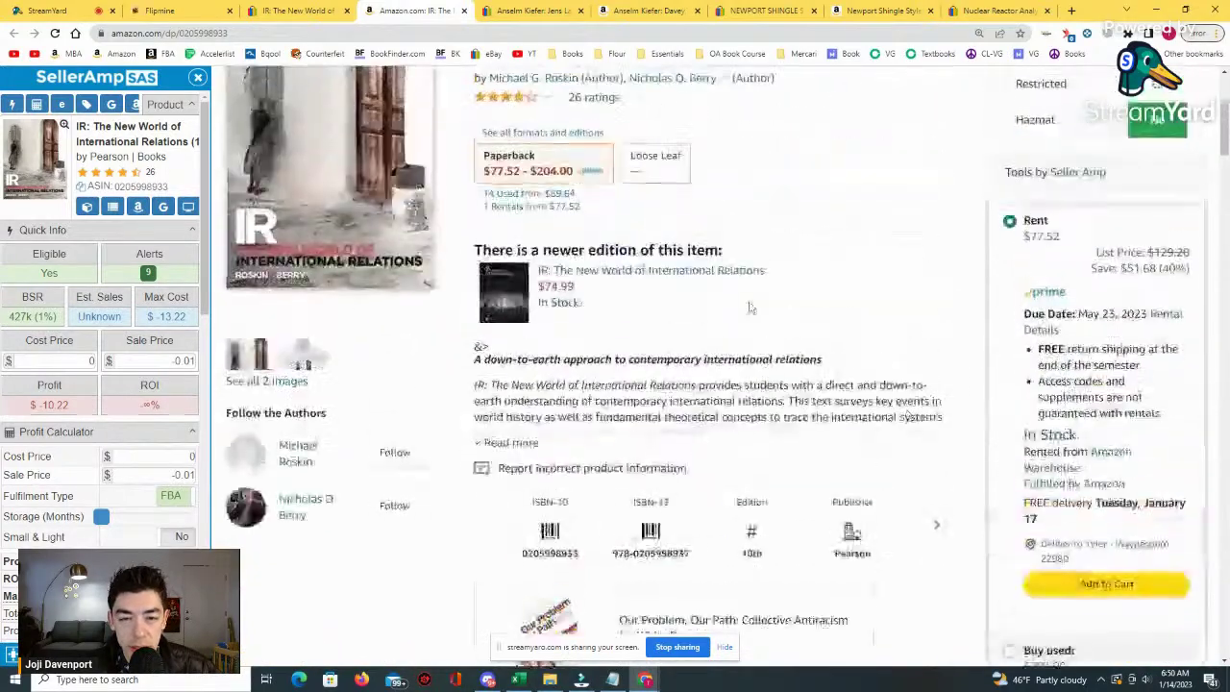
scroll(923, 444, "down", 2)
scroll(673, 308, "up", 2)
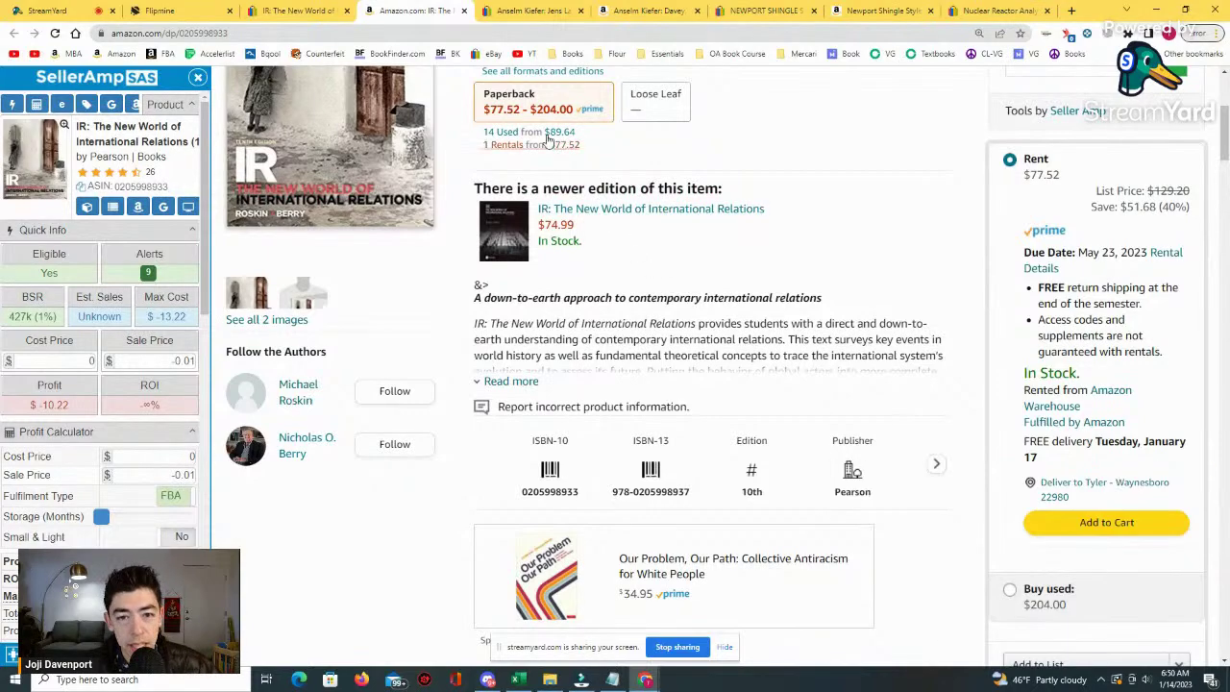
Examine the IR book's Keepa chart, zooming in on late June through August before restoring the Year range.
scroll(712, 304, "down", 15)
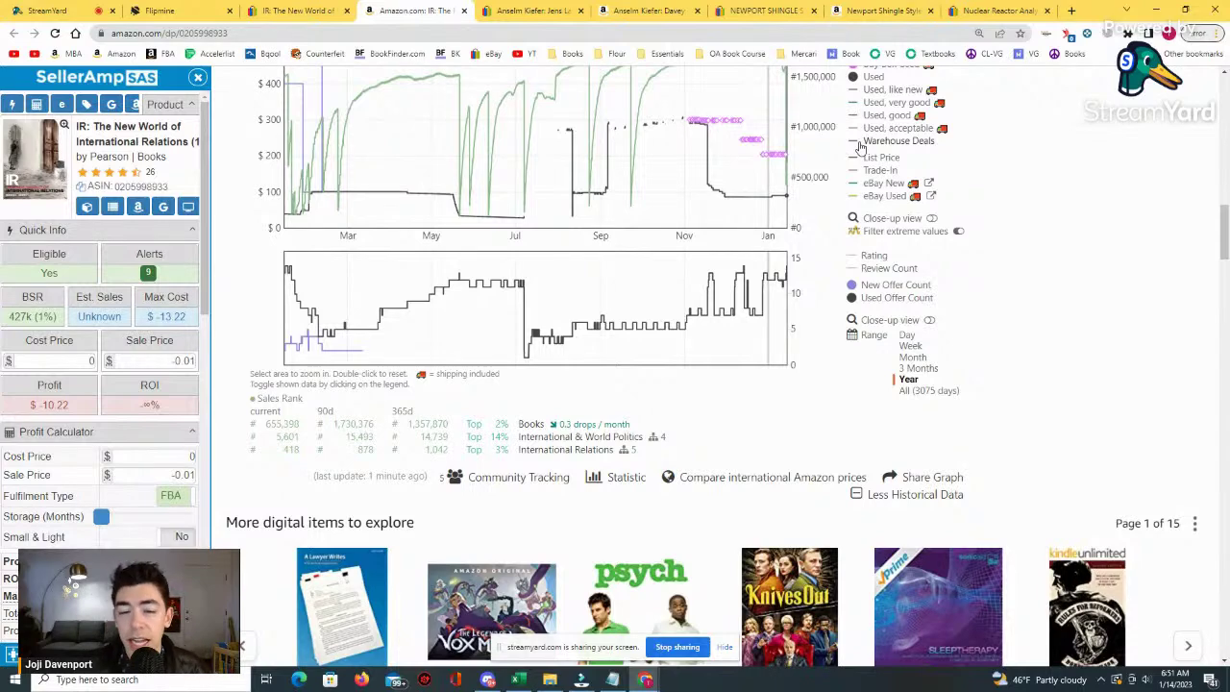
scroll(816, 192, "up", 2)
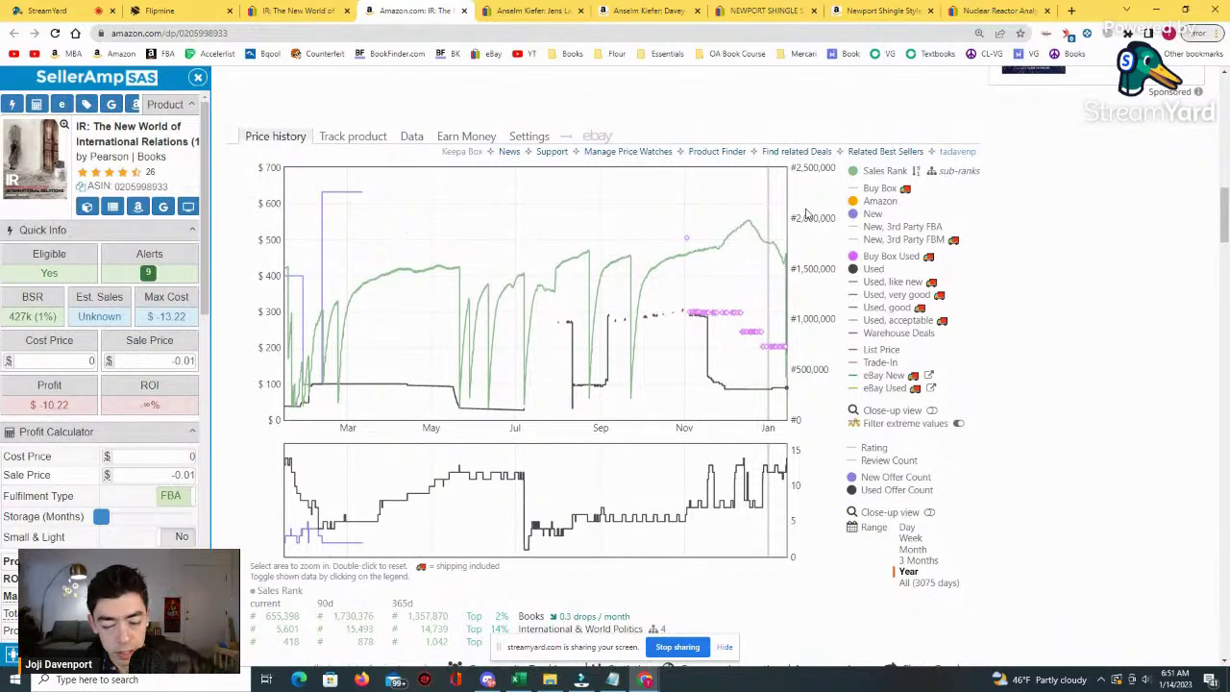
scroll(511, 196, "down", 1)
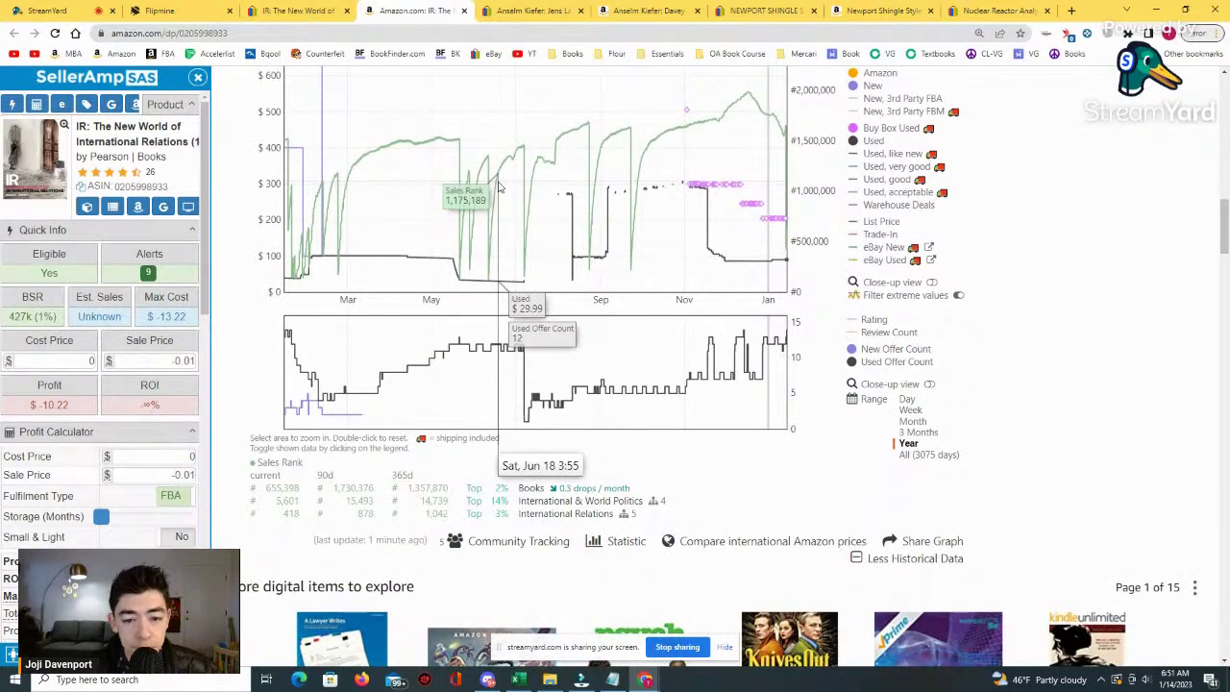
left_click_drag(498, 186, 584, 192)
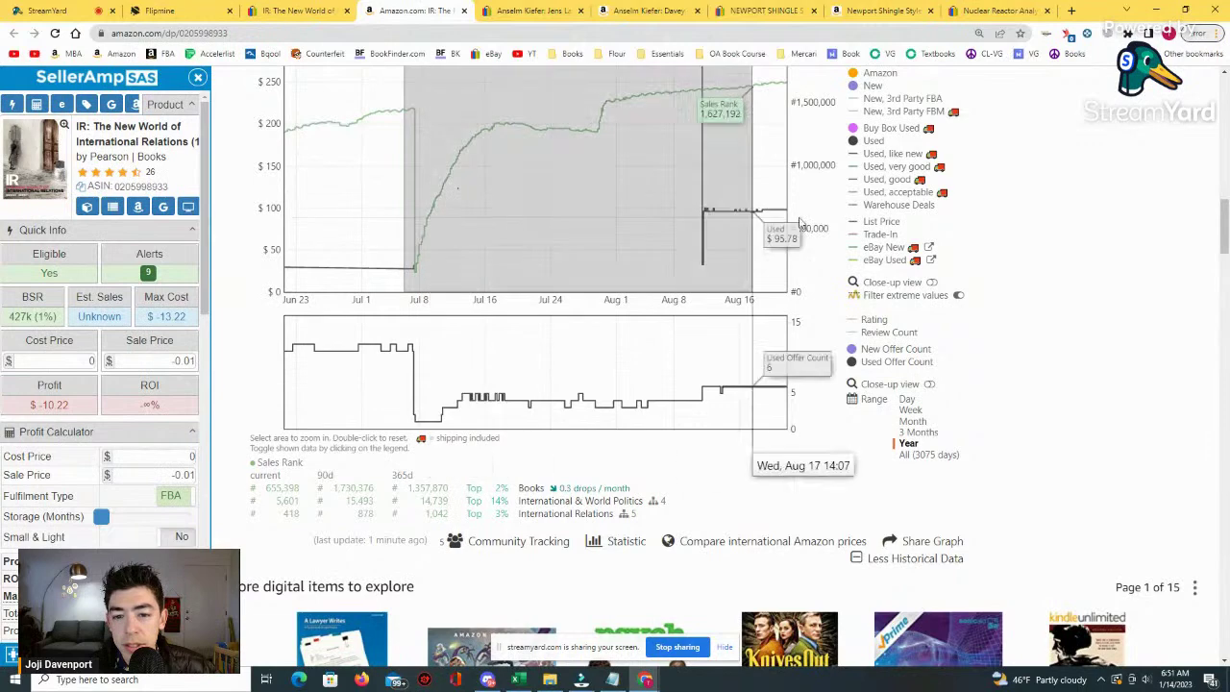
left_click(910, 445)
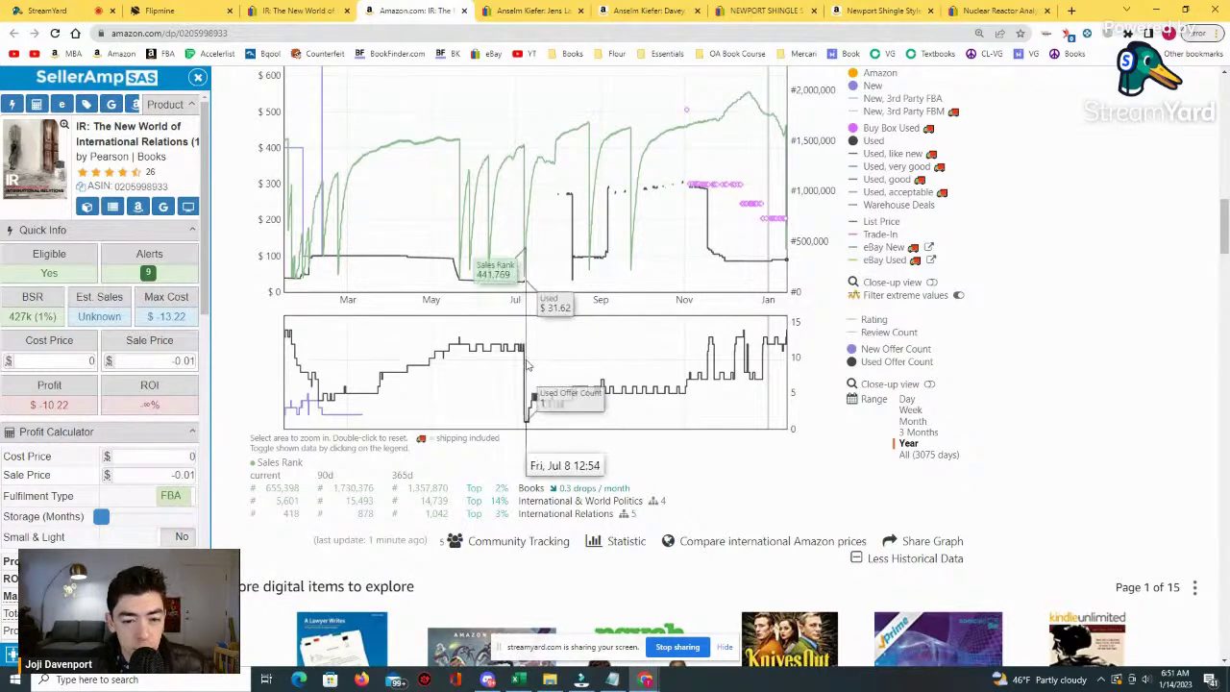
Check the IR book's used price and offer count around July, comparing the All range with the Year range in Keepa.
scroll(527, 365, "up", 5)
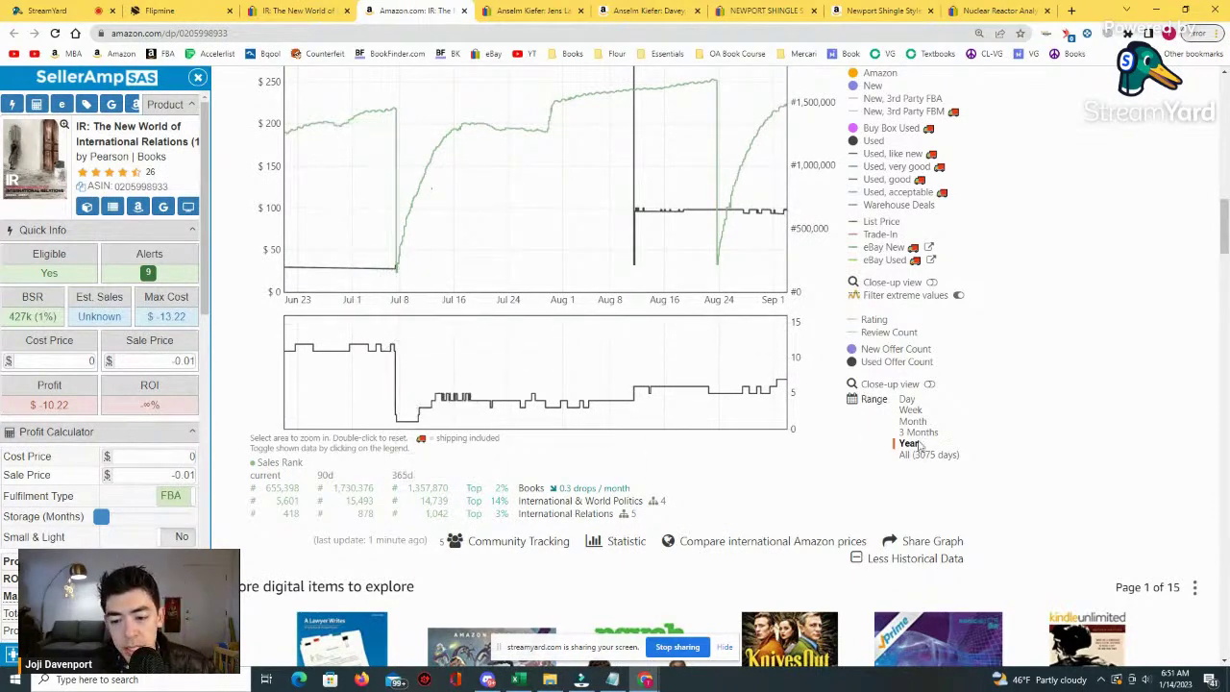
scroll(423, 337, "down", 5)
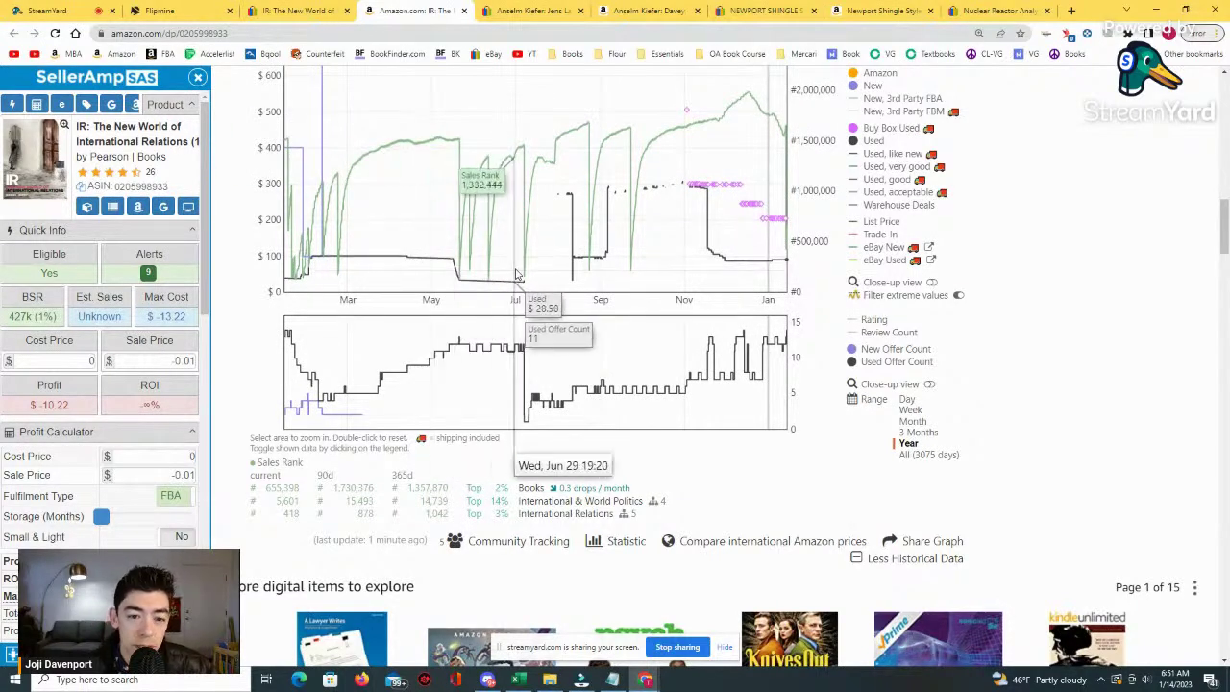
left_click(907, 456)
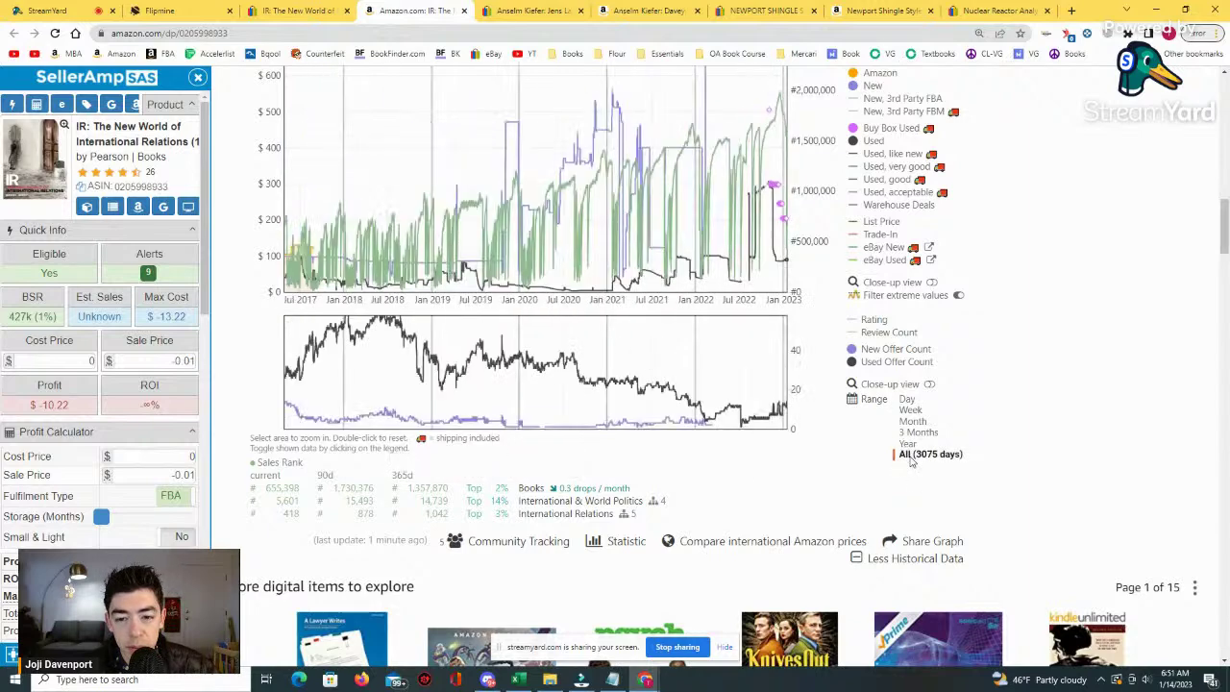
left_click(907, 444)
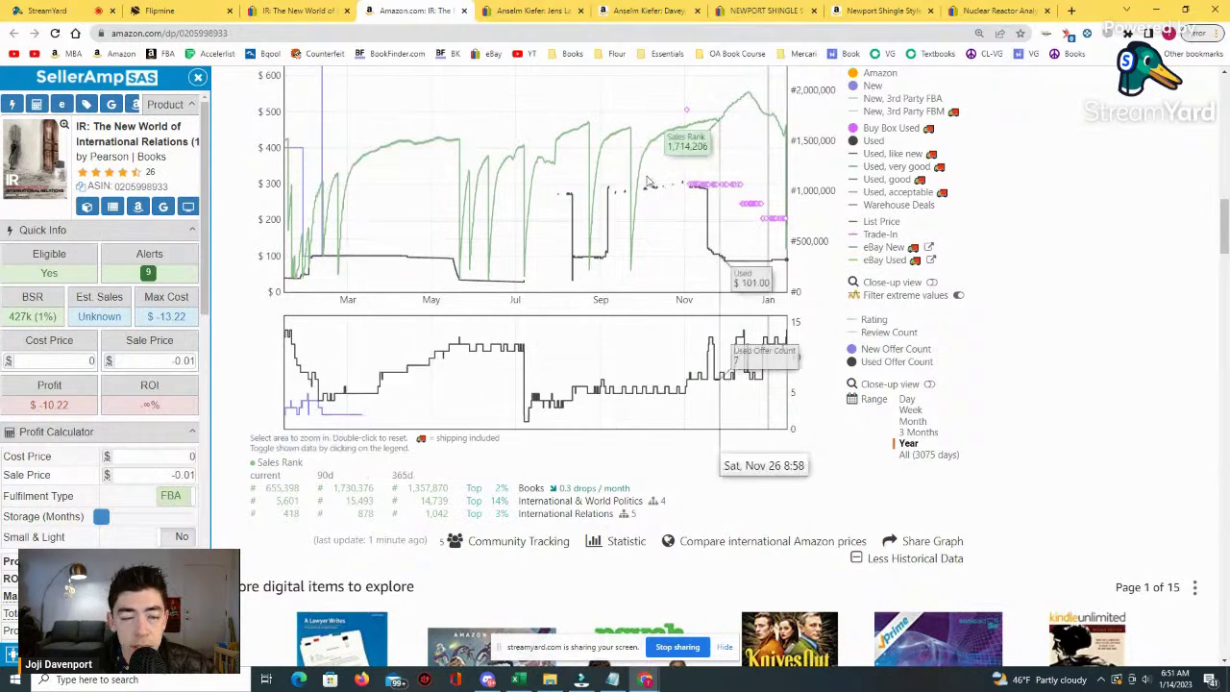
Close the IR book's eBay listing and examine its full Keepa history, zooming in on May through February before restoring the Year range.
left_click(352, 10)
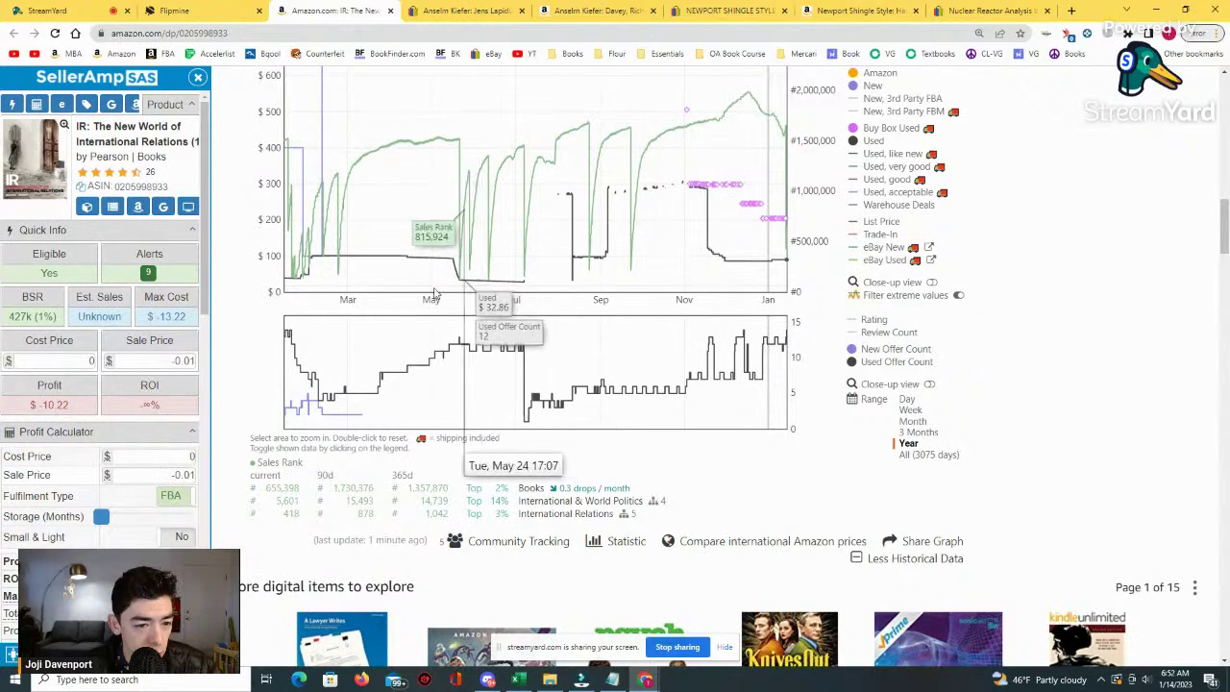
left_click(921, 458)
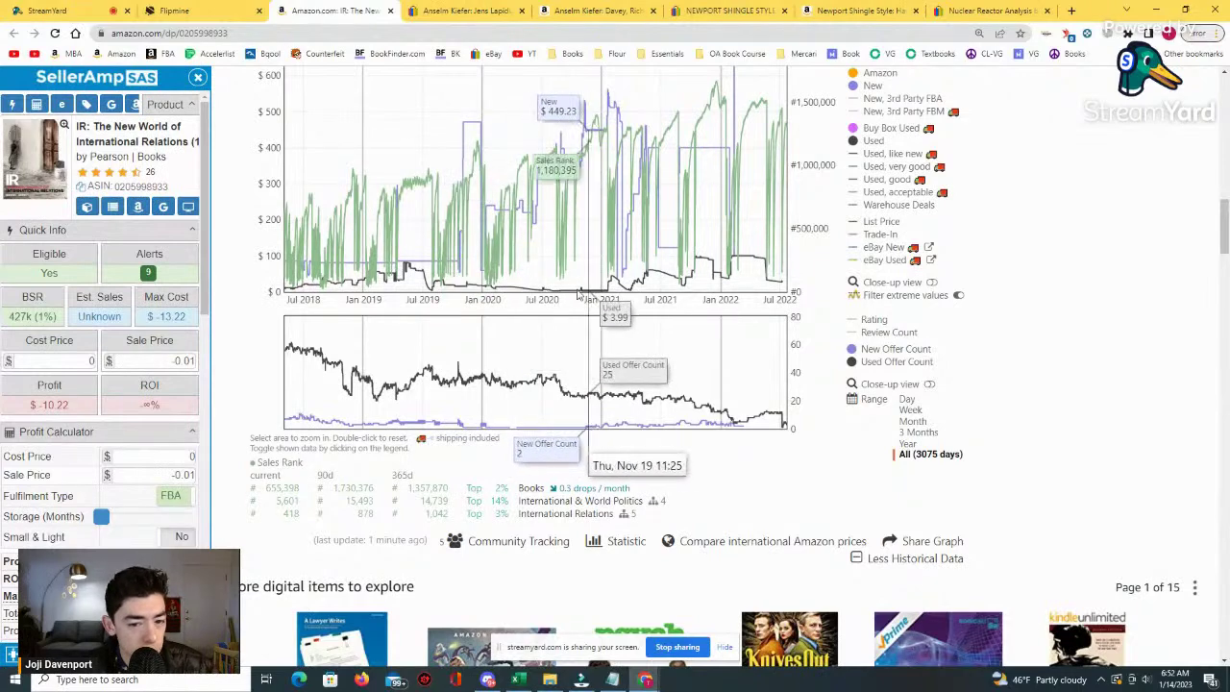
left_click_drag(660, 282, 740, 285)
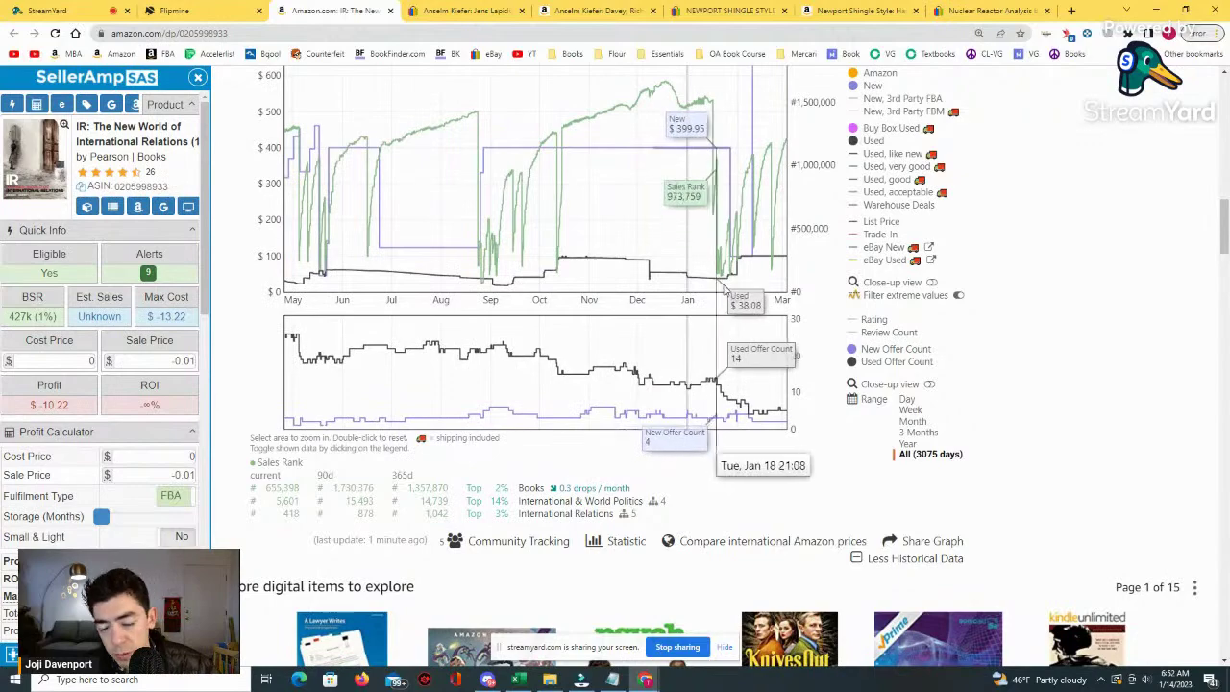
left_click(909, 443)
Close the IR book's Amazon page, check the Anselm Kiefer eBay listing and examine the book's Keepa chart on Amazon.
left_click(252, 9)
left_click(381, 11)
left_click(390, 10)
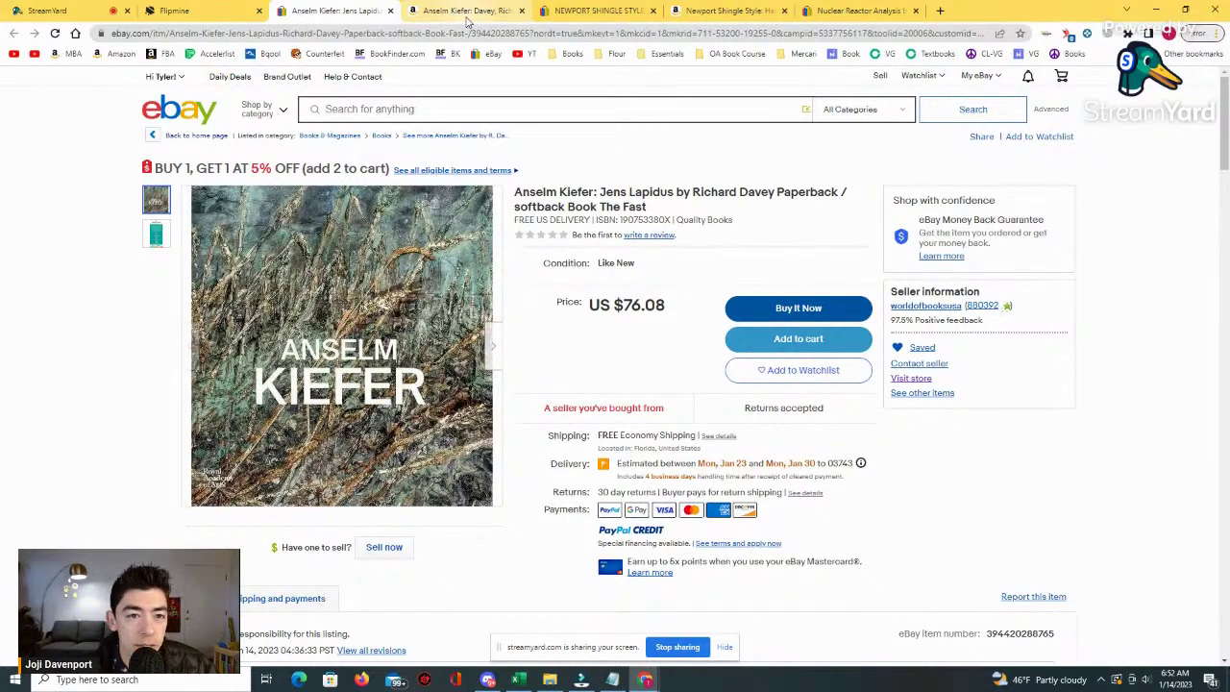
left_click(467, 12)
scroll(618, 236, "down", 5)
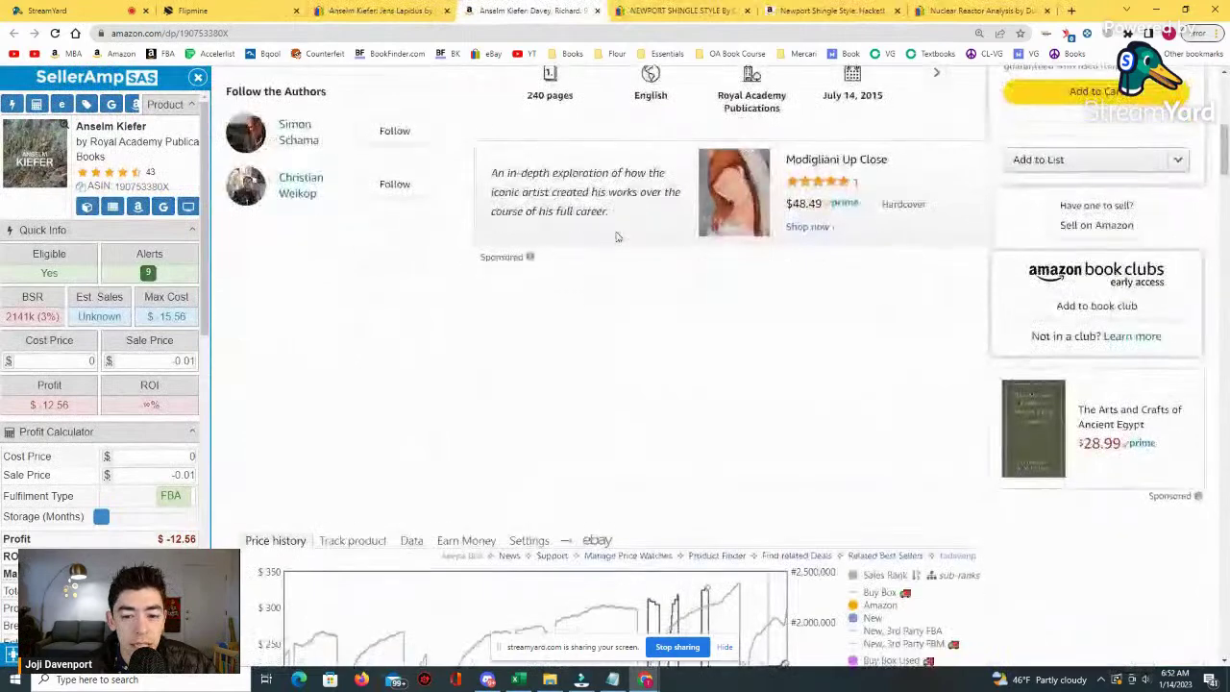
scroll(618, 237, "down", 5)
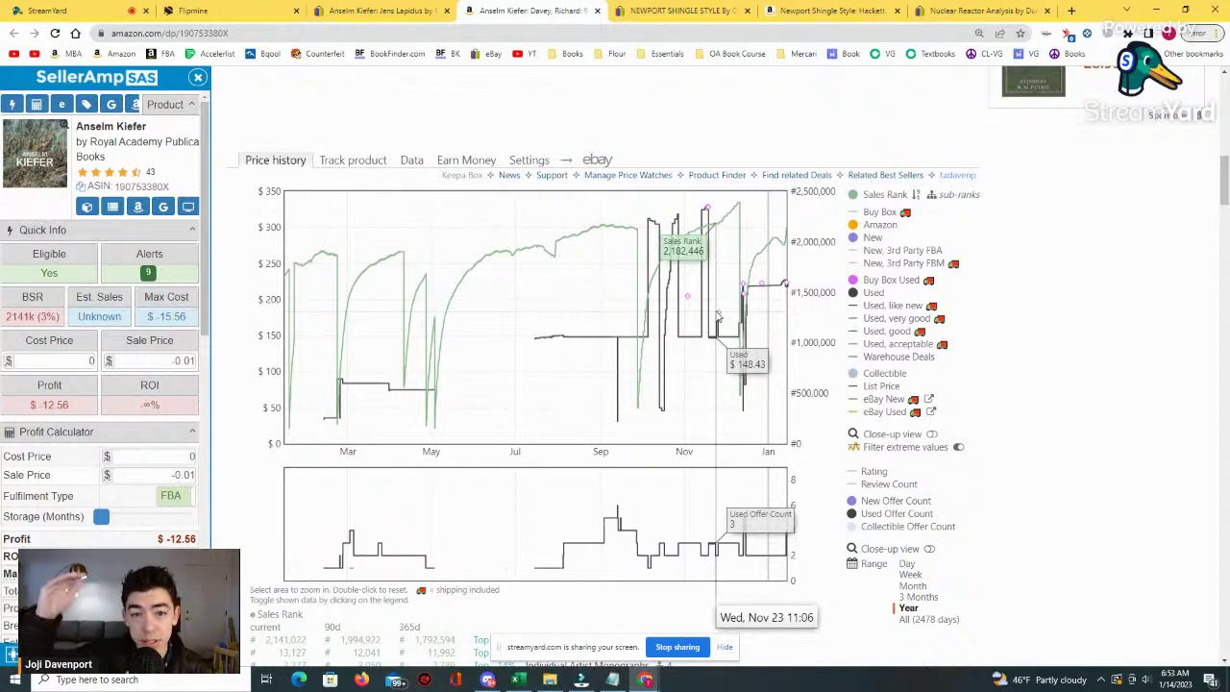
scroll(711, 327, "up", 15)
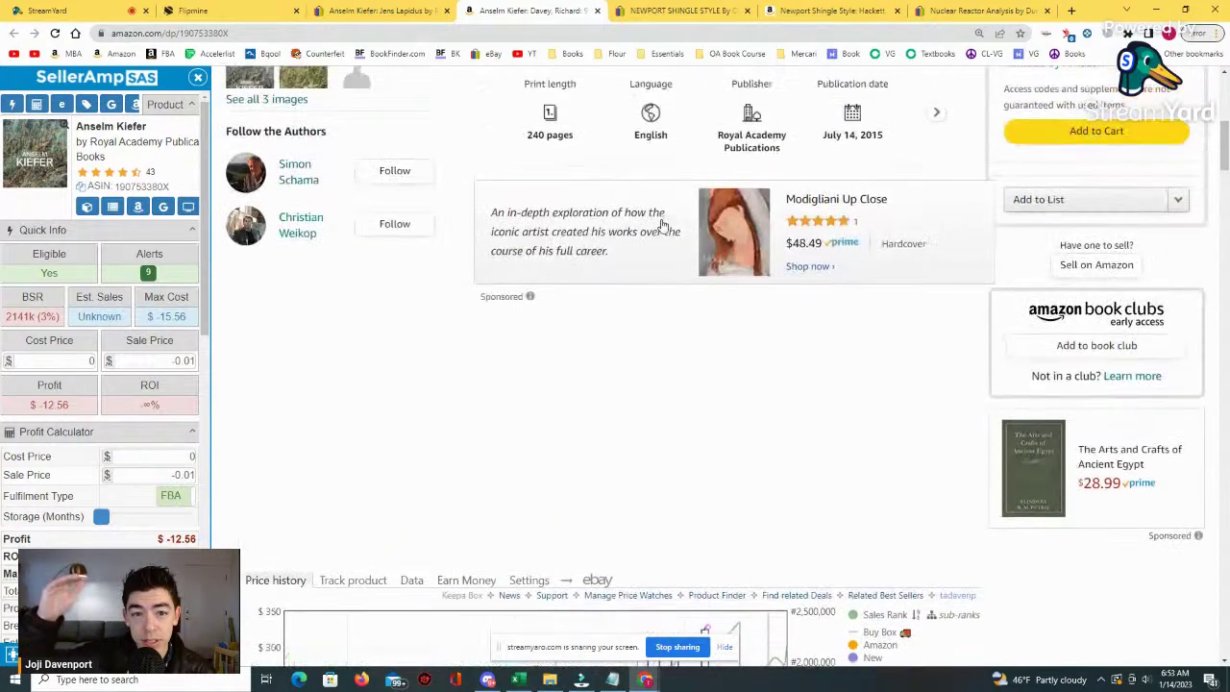
left_click(602, 120)
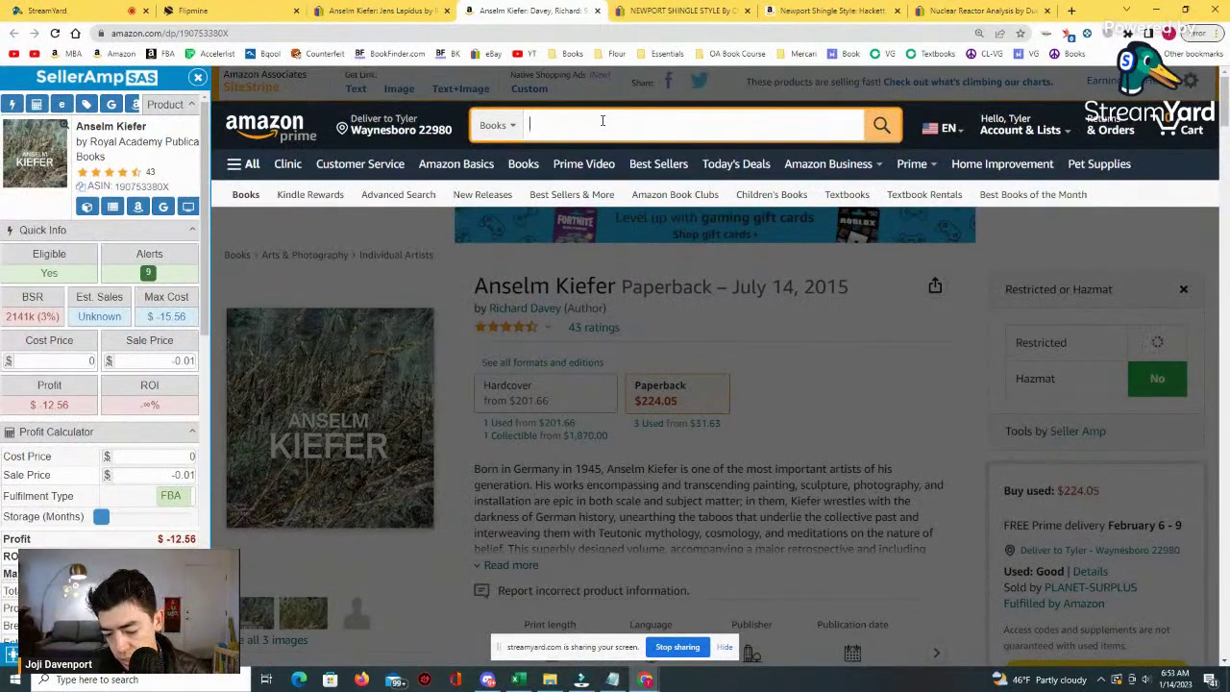
type("human a")
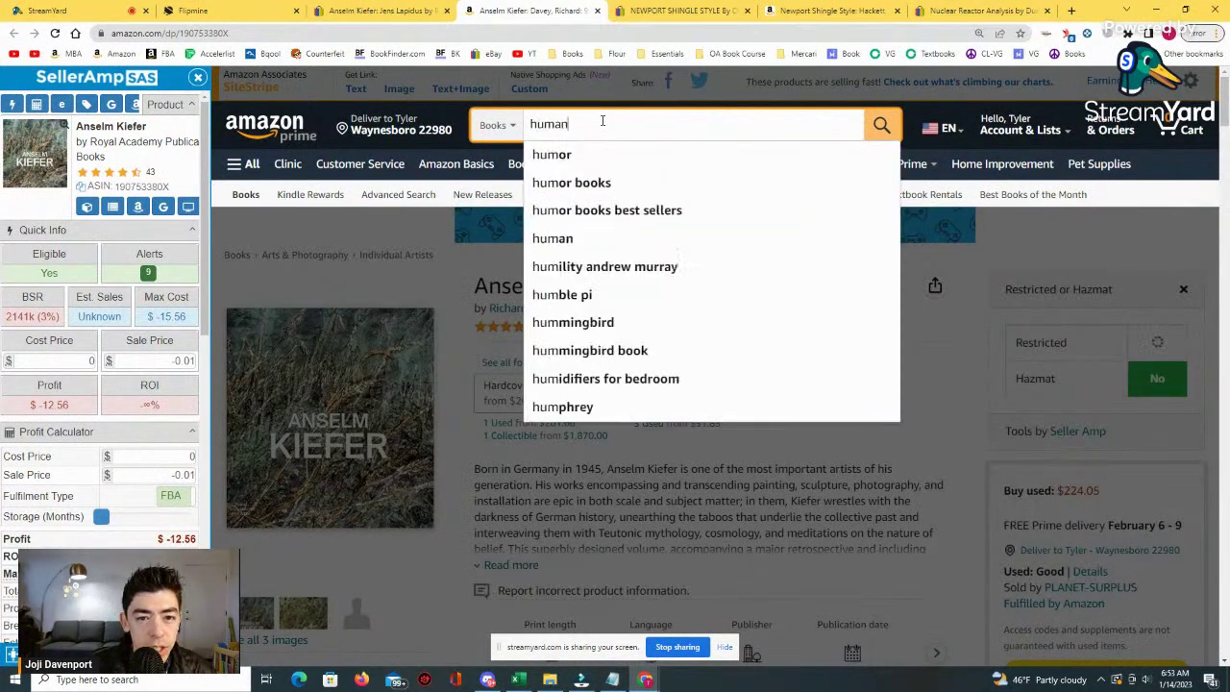
Open Amazon in a new browser tab and search for human anatomy.
left_click(829, 11)
left_click(1069, 11)
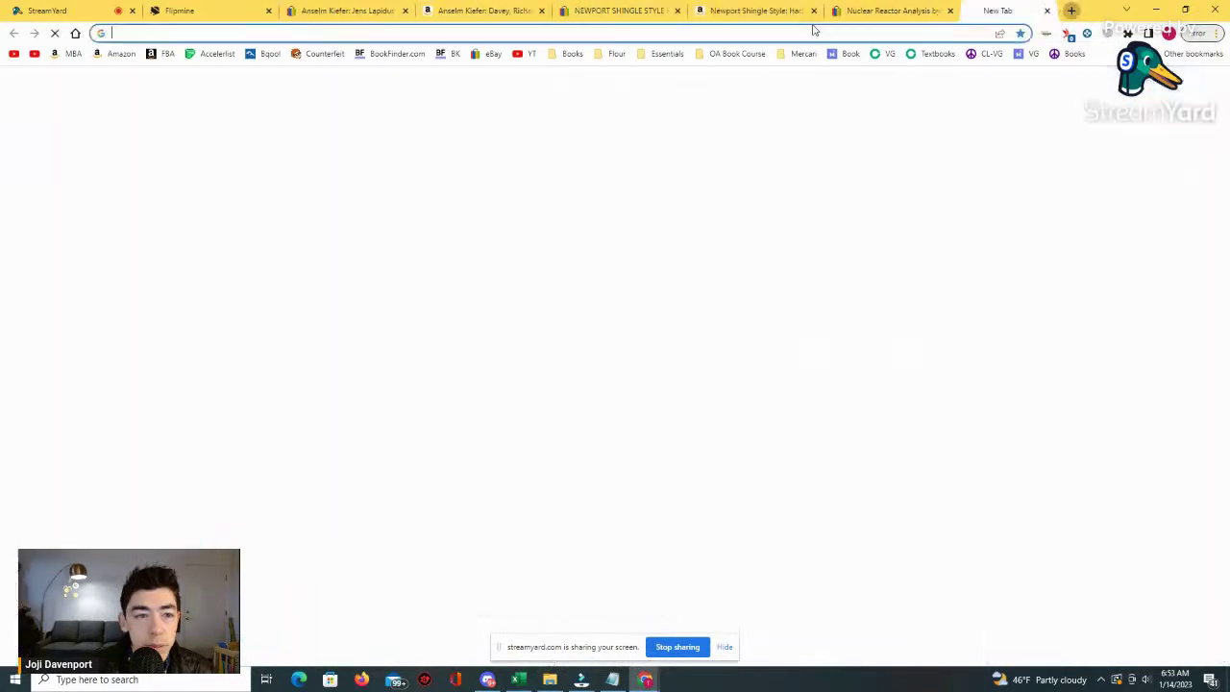
type("ama")
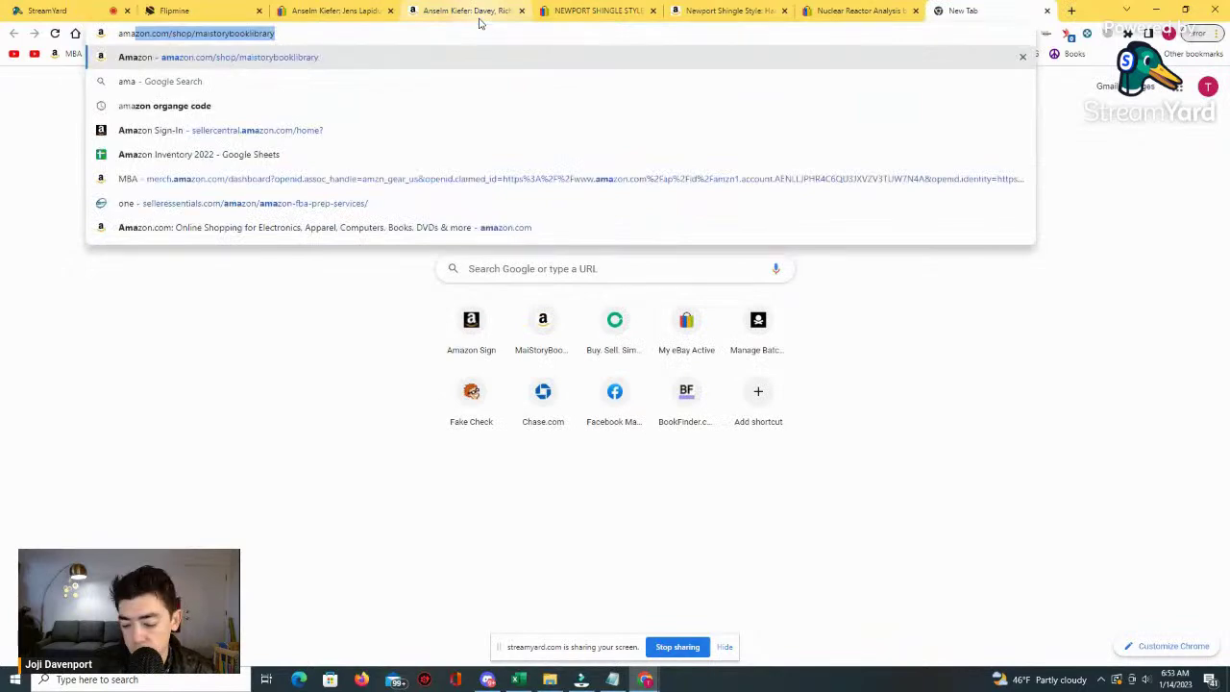
key("Return")
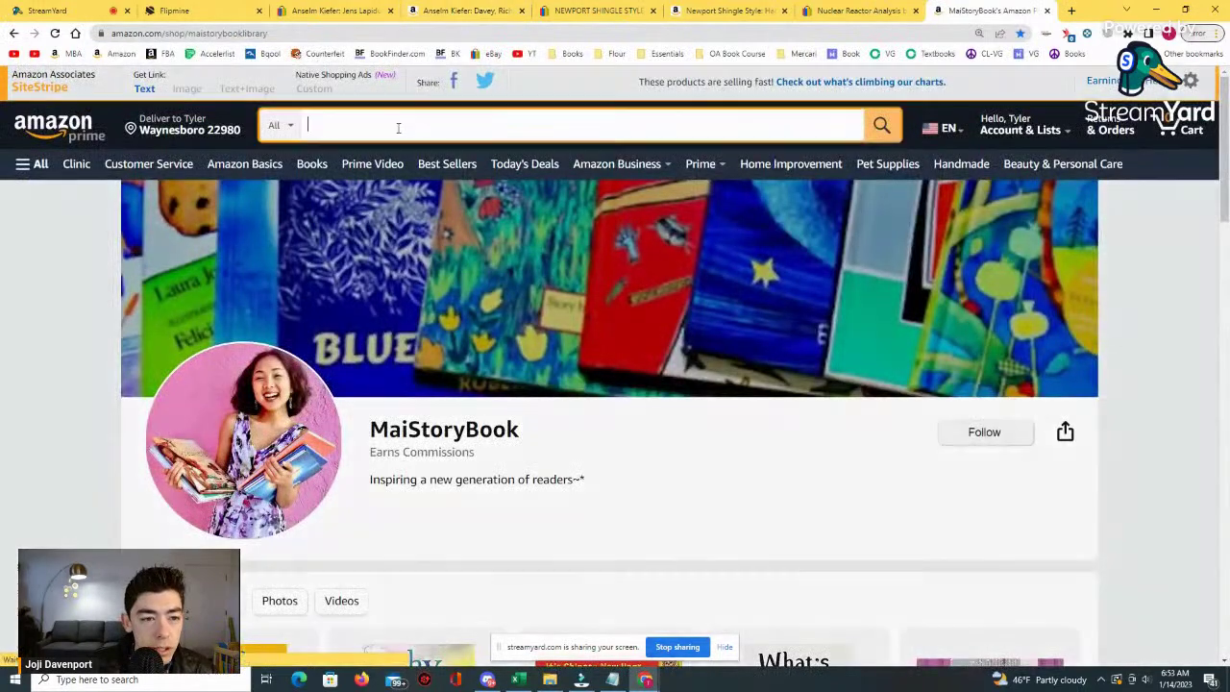
left_click(397, 126)
type("human ")
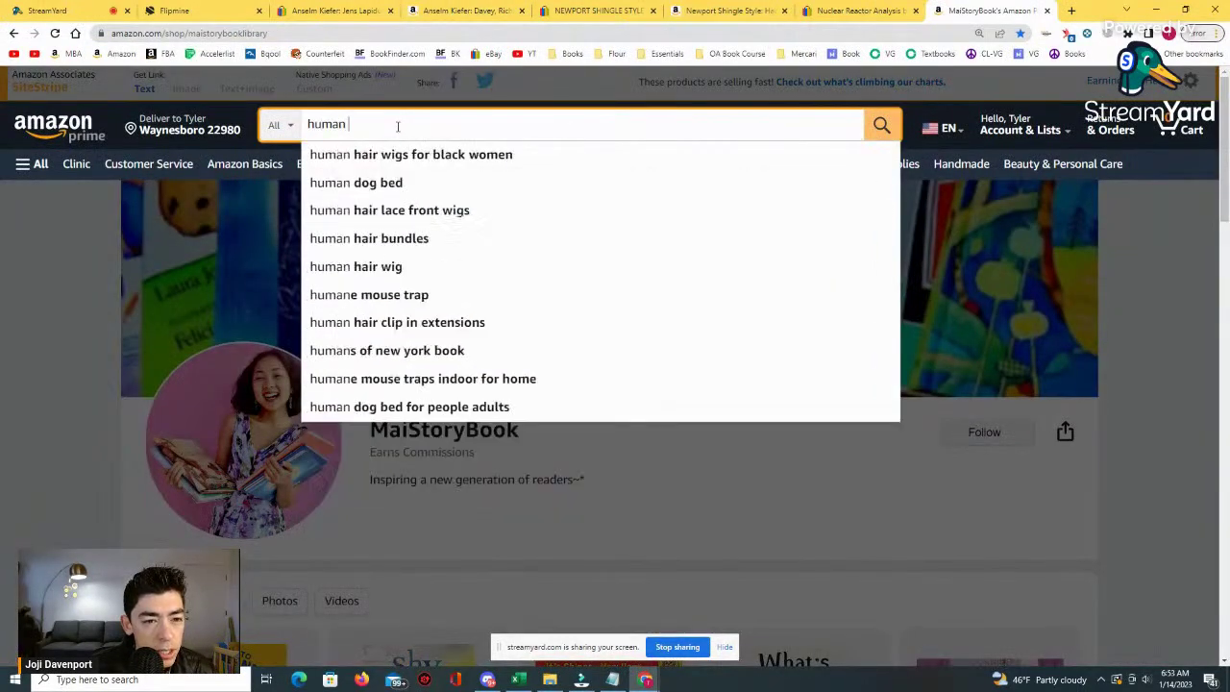
type("anatomy")
key("Return")
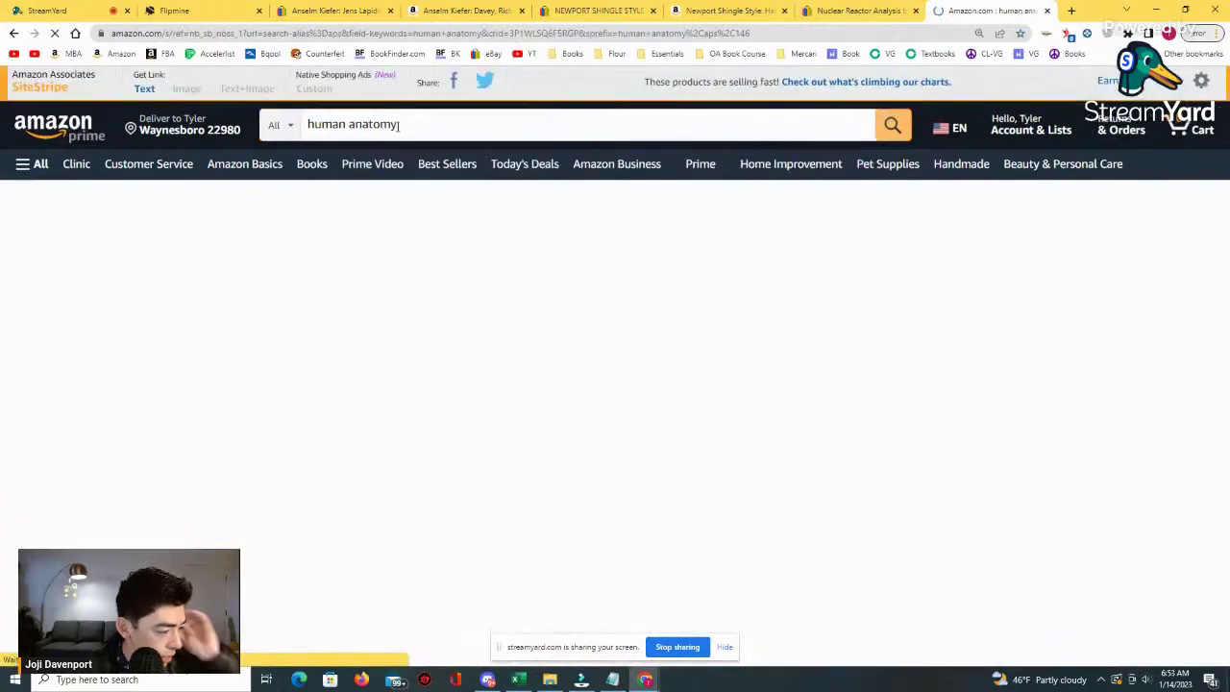
Find the Human Anatomy & Physiology and Human Anatomy textbooks in the results and open them in separate tabs, previewing the latter's price history.
scroll(620, 224, "down", 7)
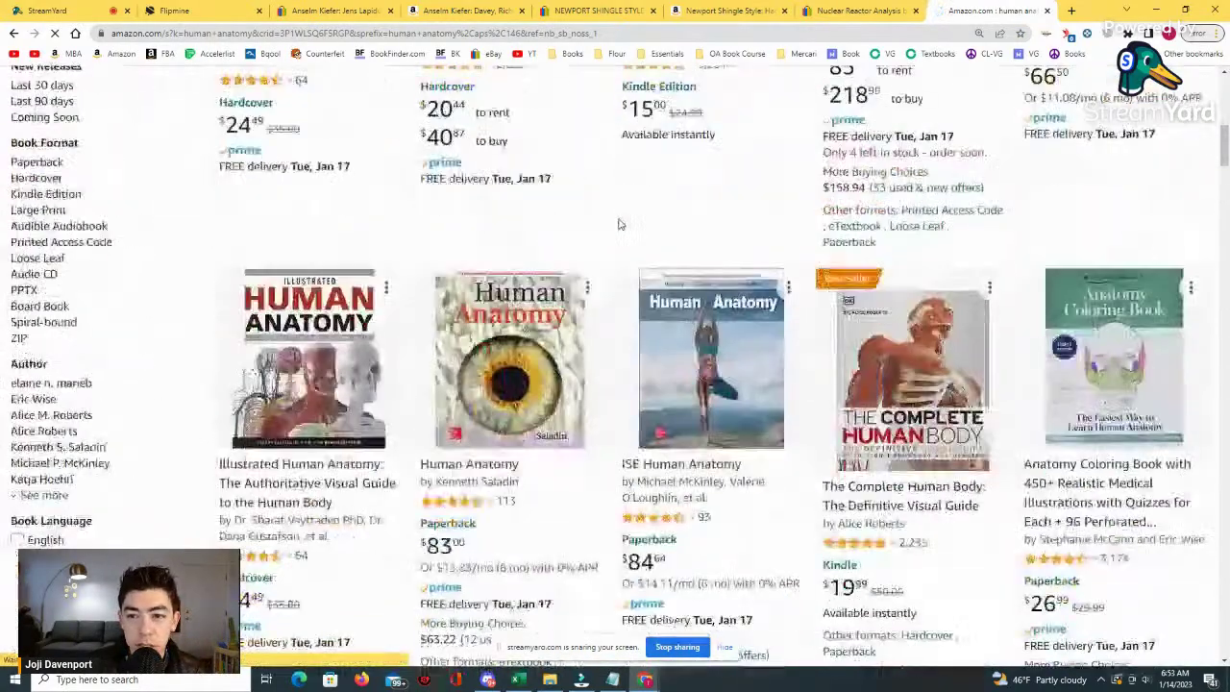
scroll(899, 240, "down", 3)
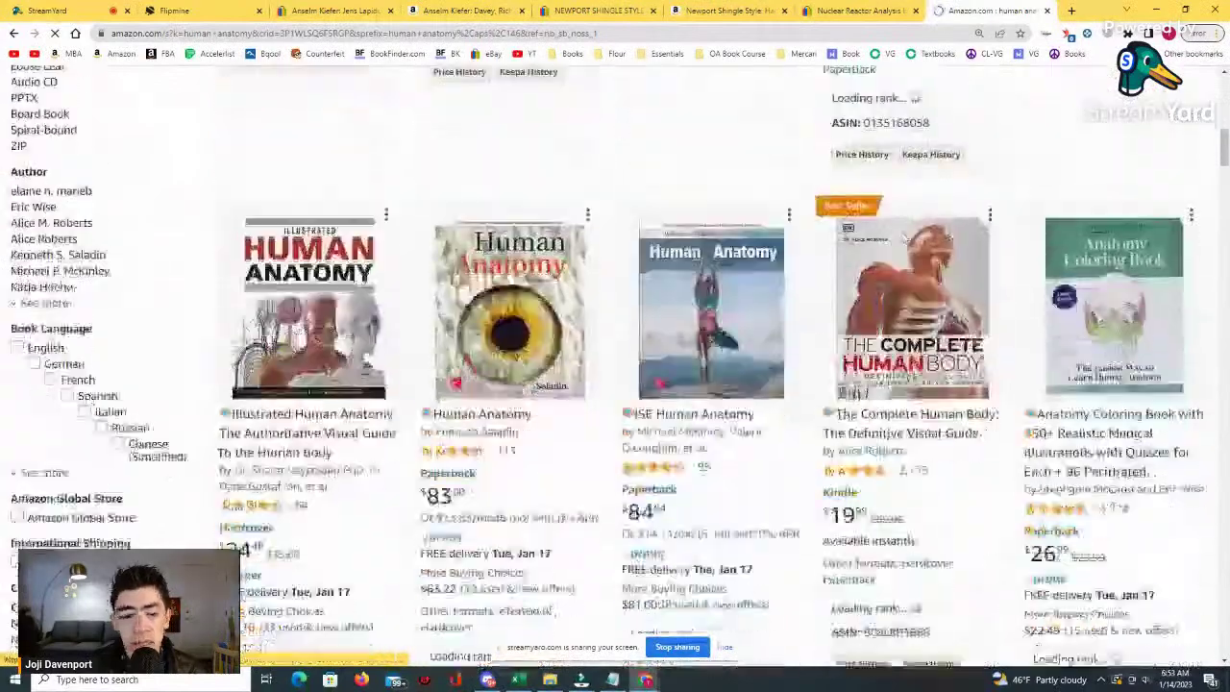
scroll(899, 240, "down", 8)
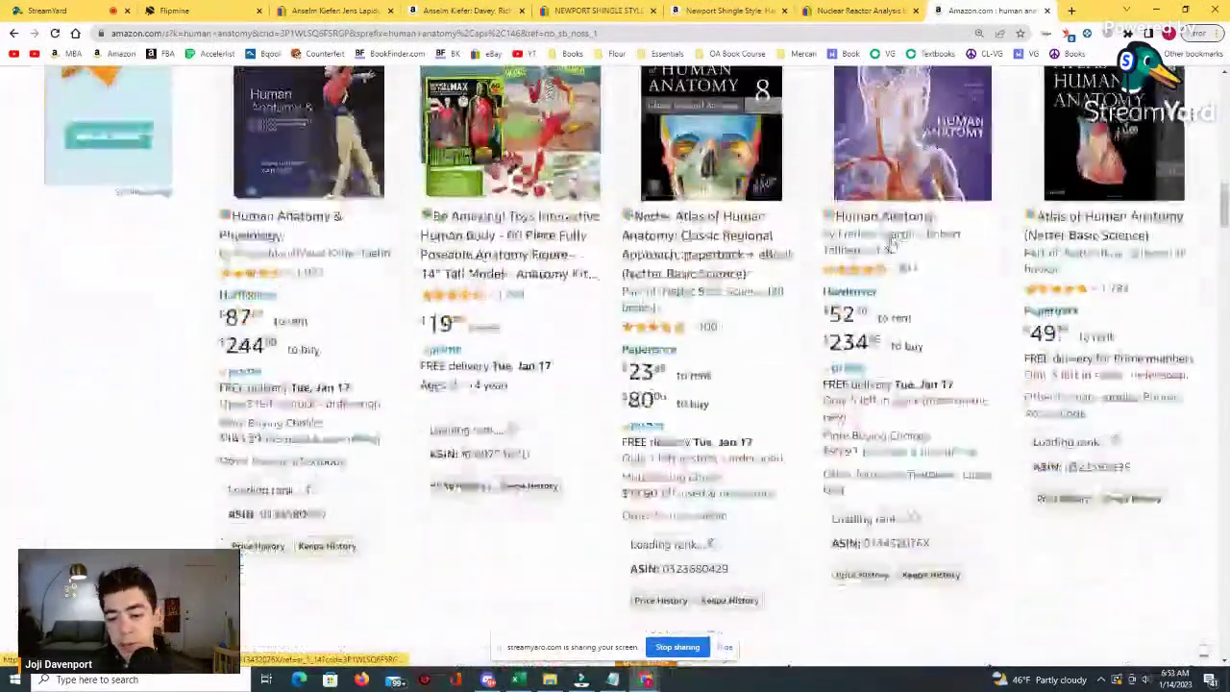
right_click(394, 170)
left_click(432, 179)
mouse_move(917, 185)
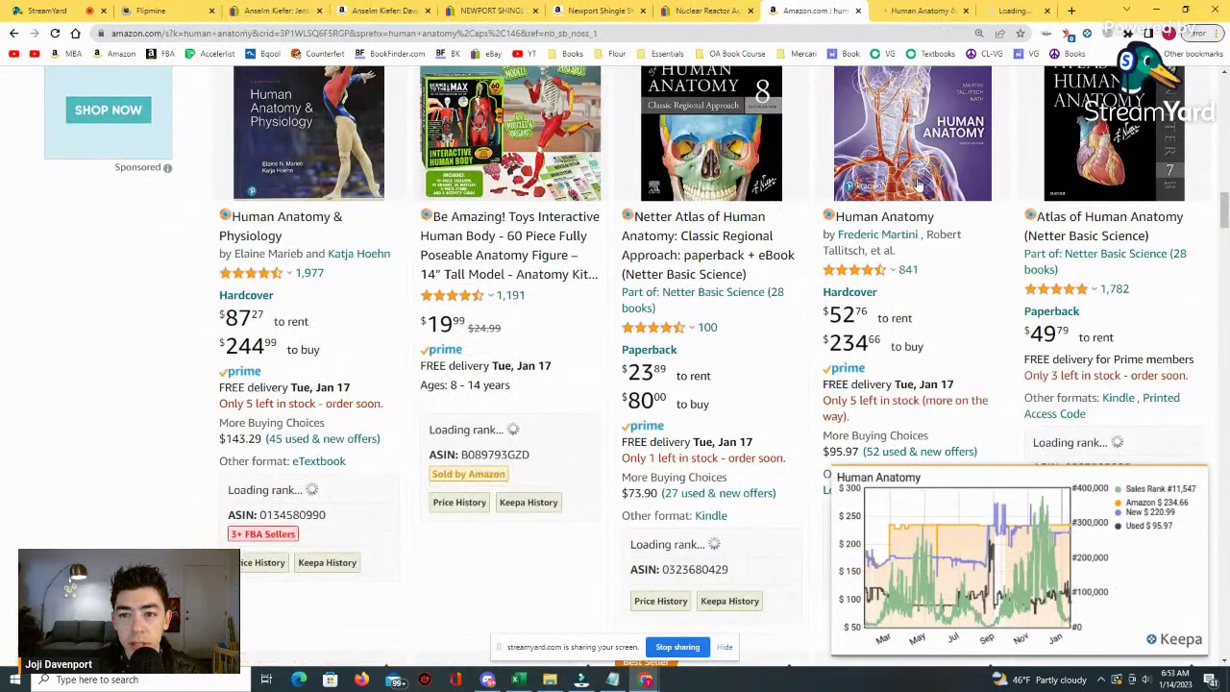
Examine Human Anatomy & Physiology's edition details and SellerAmp figures, and zoom its Keepa chart in on November through mid-January.
left_click(885, 9)
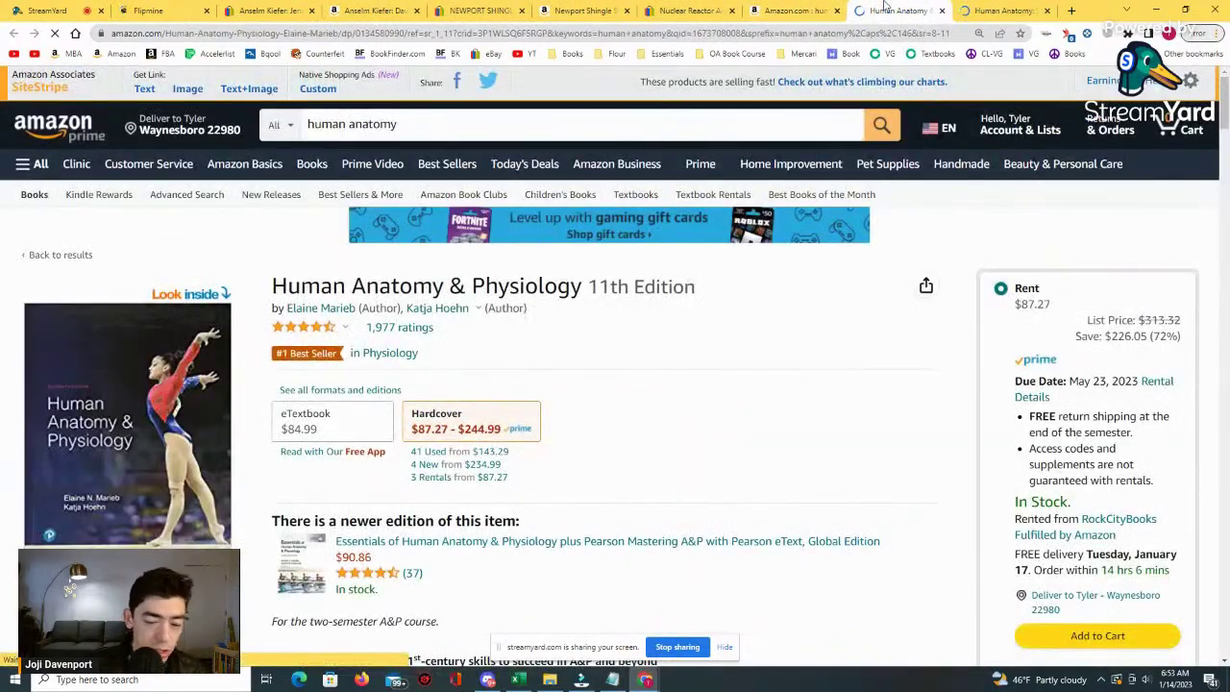
scroll(558, 289, "down", 1)
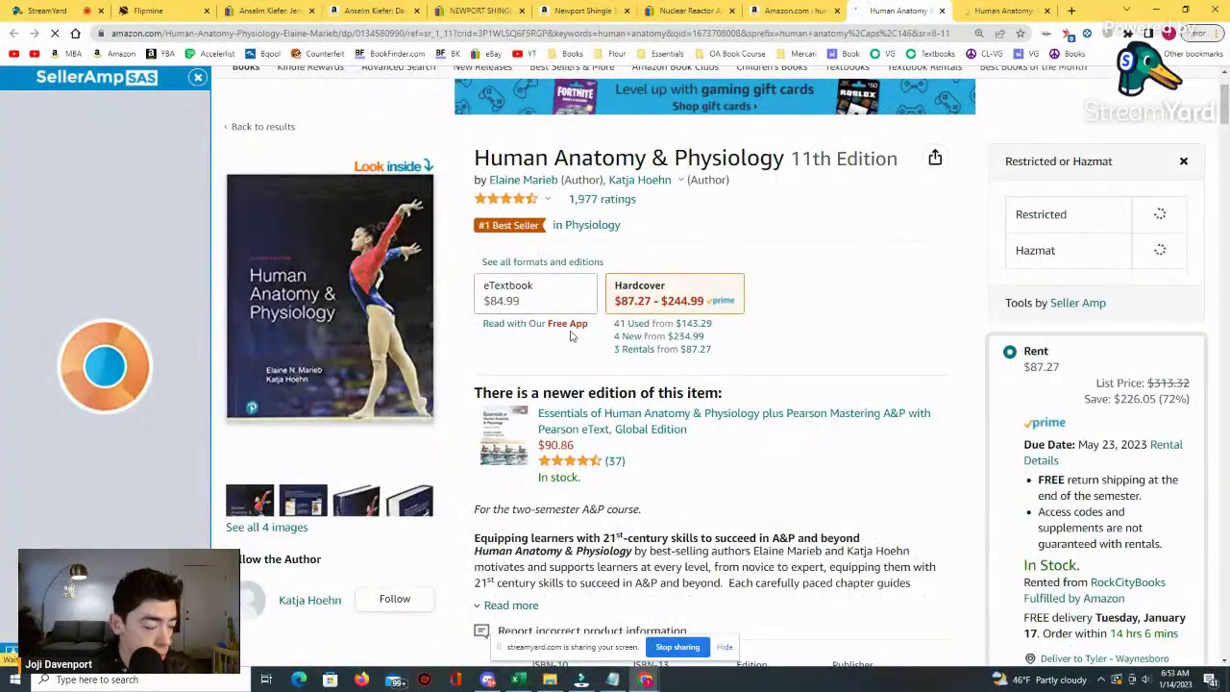
scroll(572, 336, "down", 2)
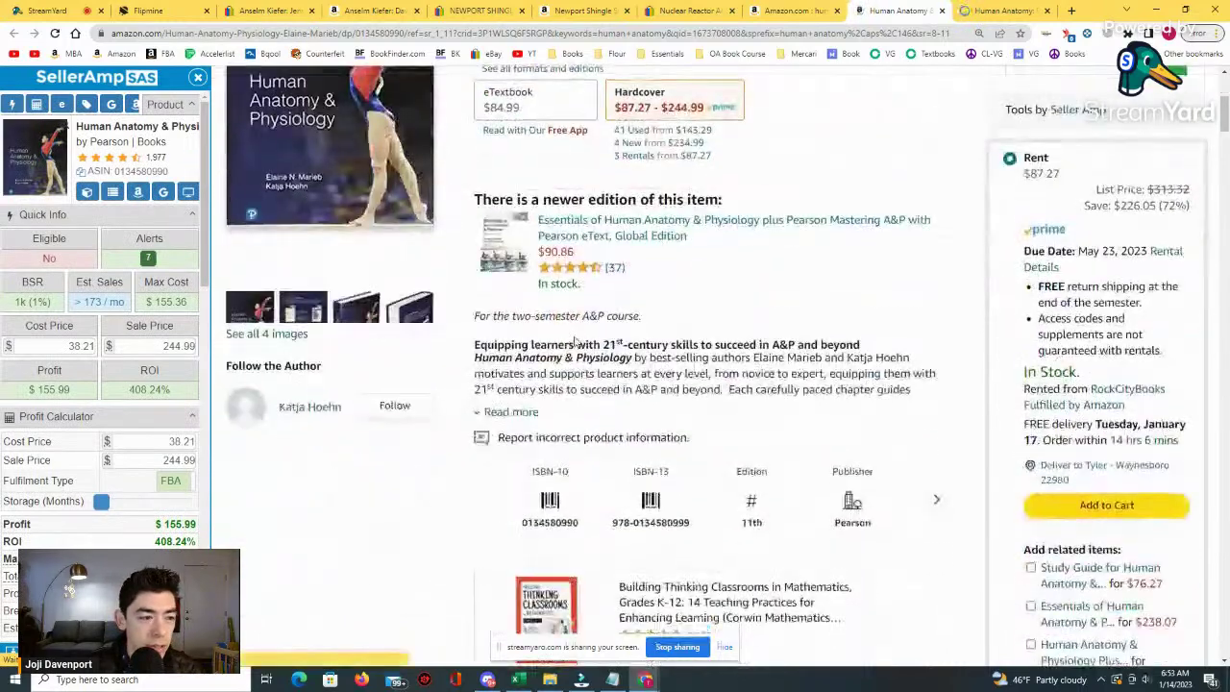
scroll(577, 341, "down", 10)
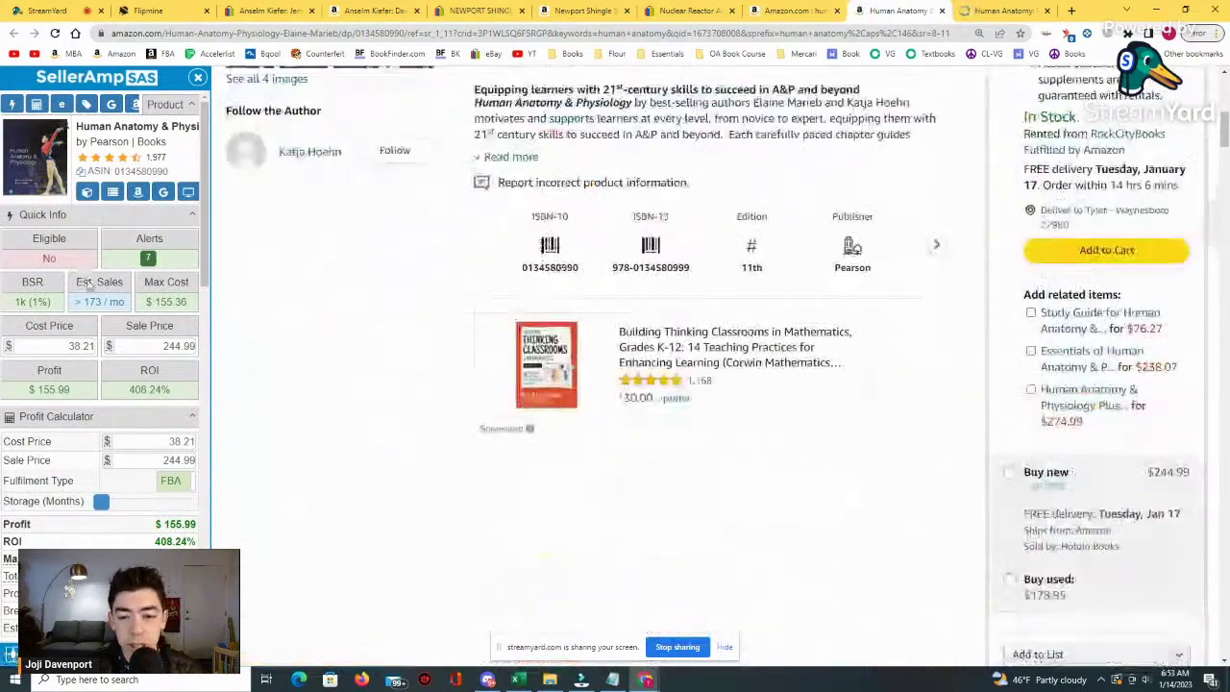
left_click_drag(673, 335, 792, 351)
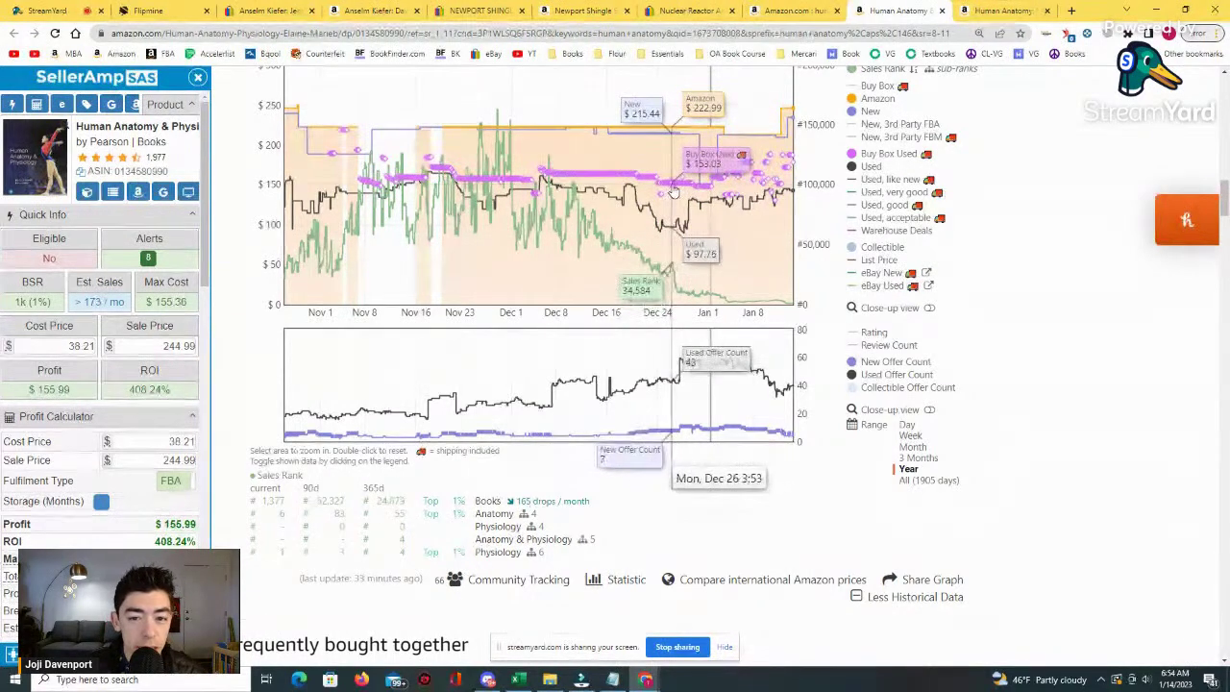
Inspect the price and stock history of the late-December Buy Box Used offer in Keepa's offer details, and close them.
left_click(671, 193)
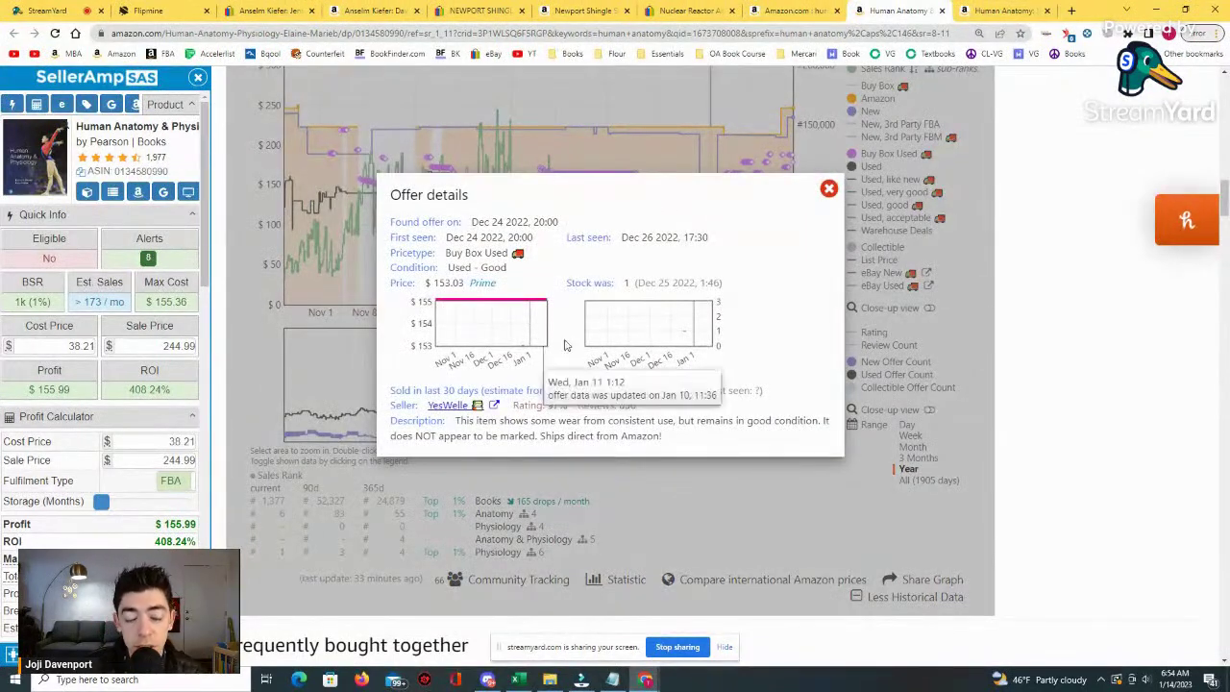
left_click_drag(504, 336, 573, 351)
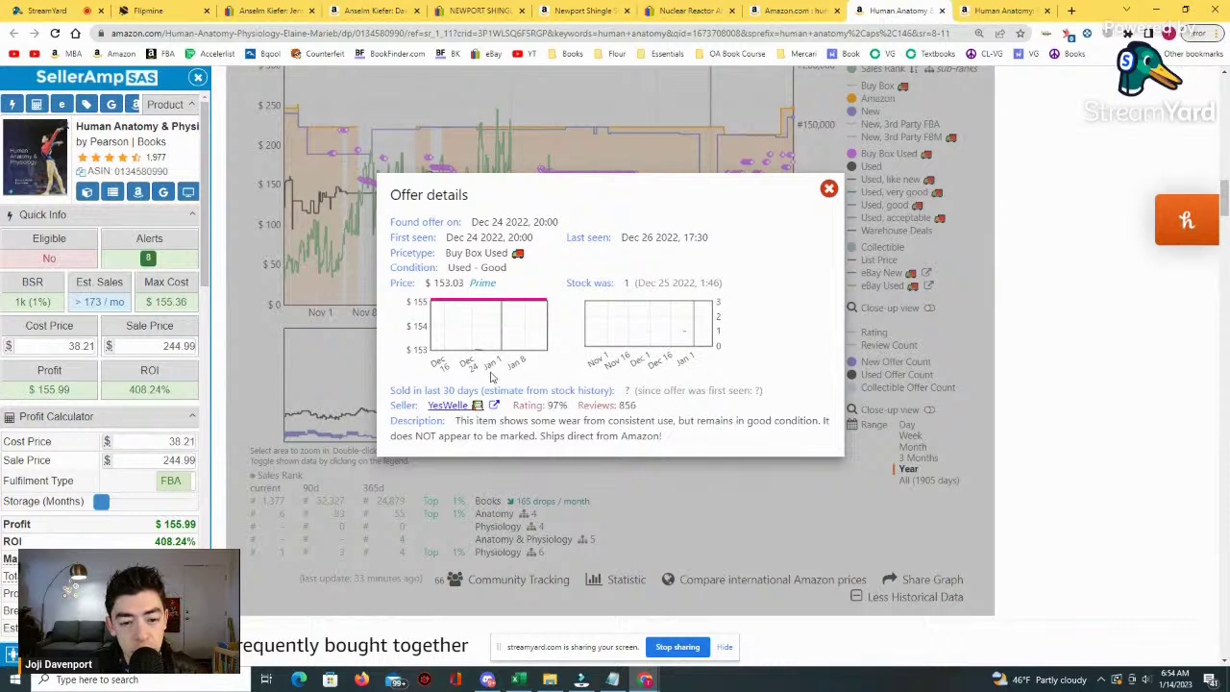
mouse_move(477, 353)
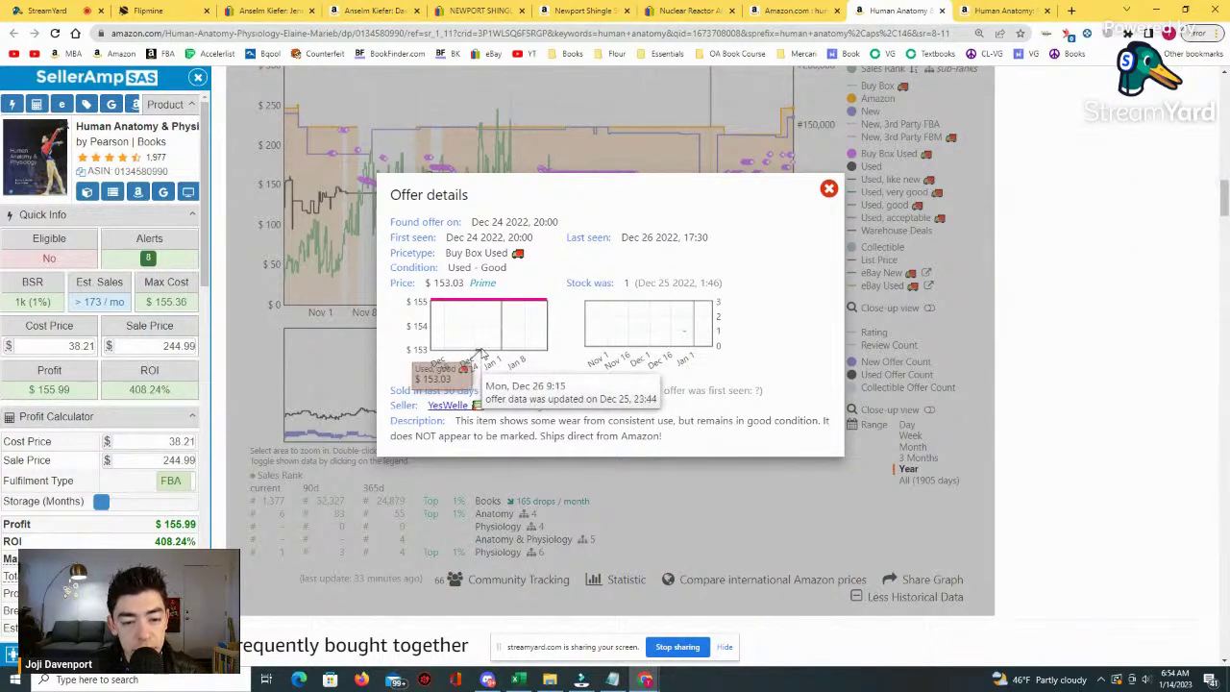
mouse_move(688, 337)
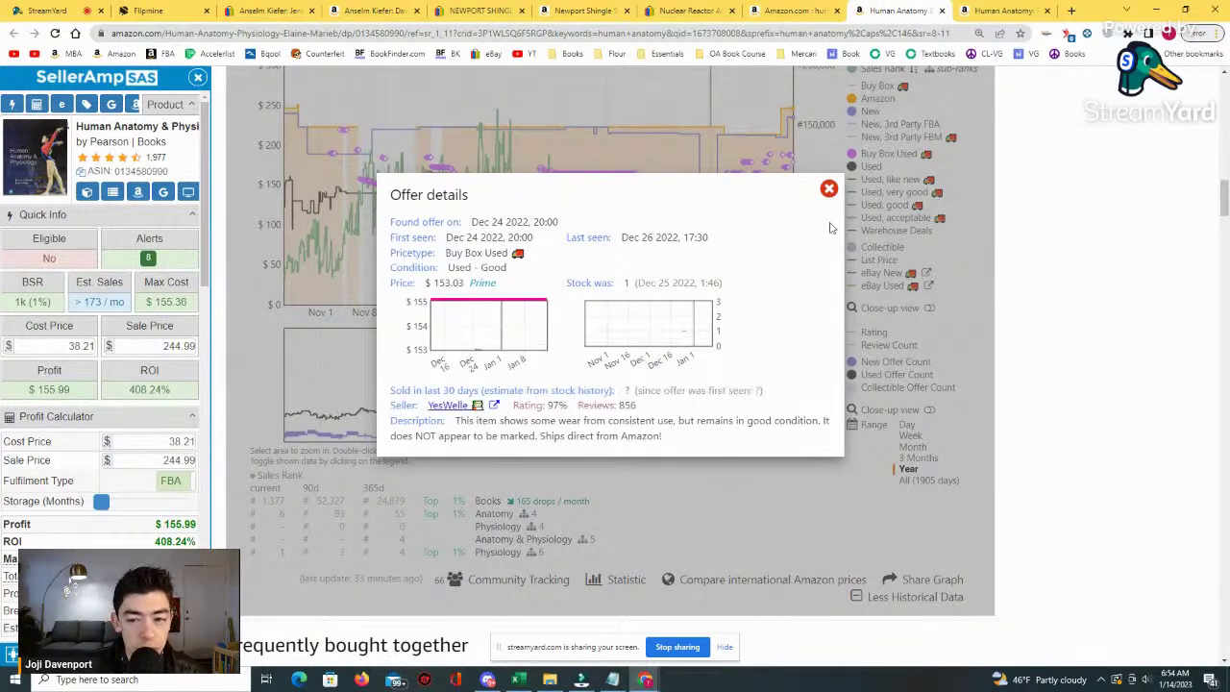
left_click(828, 188)
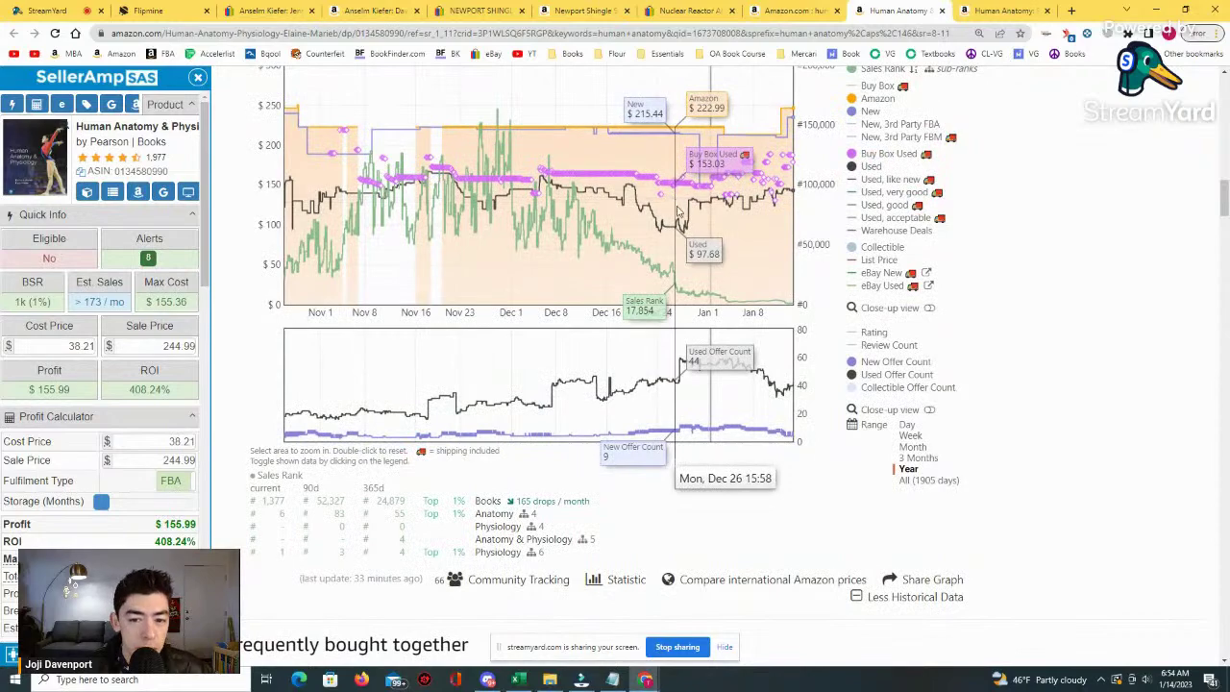
Show the All range in Keepa and check the Buy new and Buy used prices for Human Anatomy & Physiology.
left_click(922, 480)
scroll(923, 473, "up", 8)
scroll(923, 472, "up", 4)
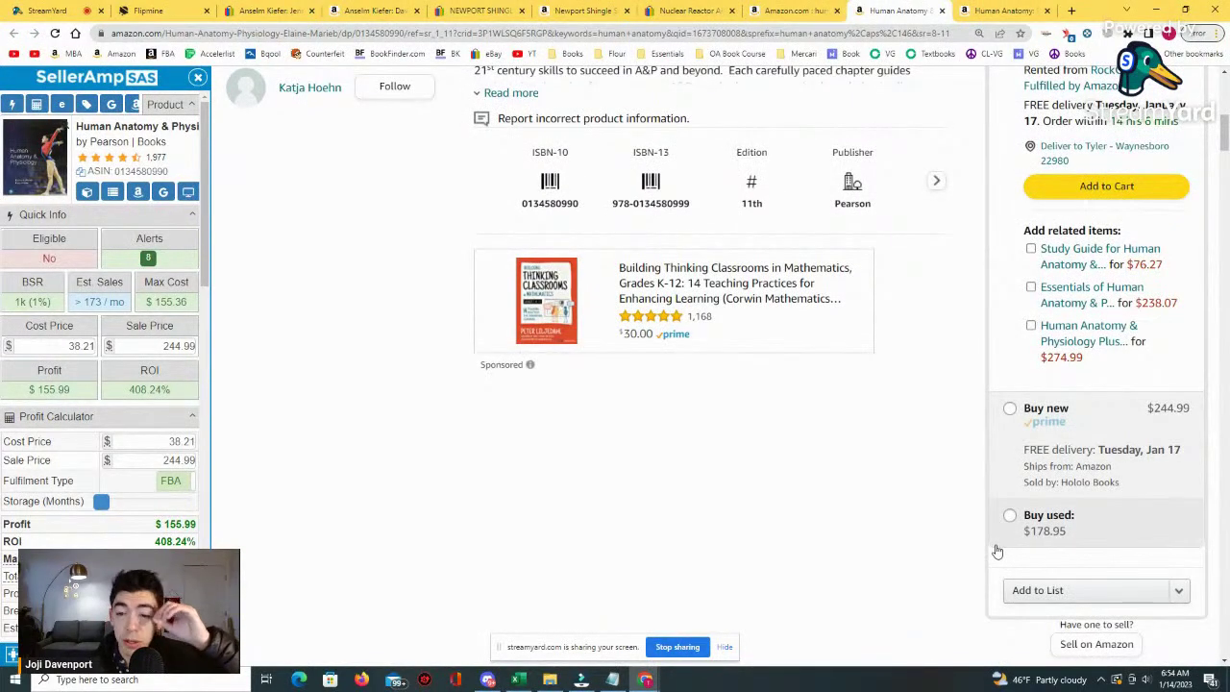
scroll(997, 551, "up", 3)
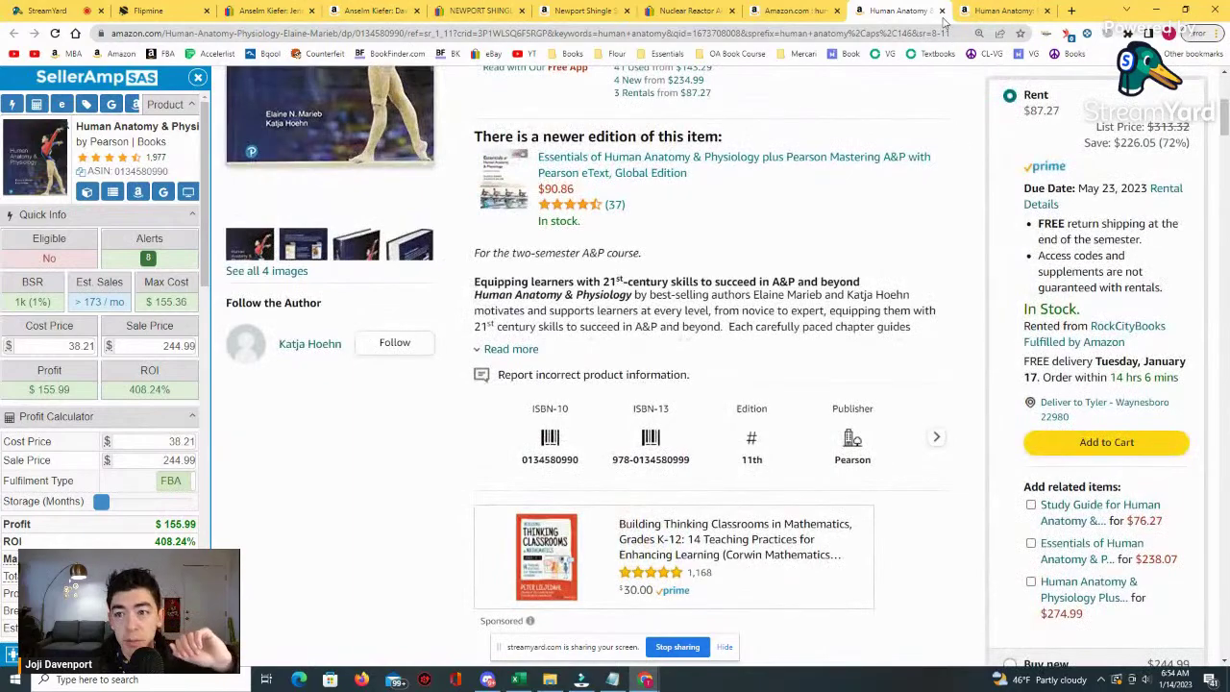
Close the Human Anatomy & Physiology listing and examine the Human Anatomy 9th Edition listing's edition details, Buy new and Buy used prices.
left_click(941, 11)
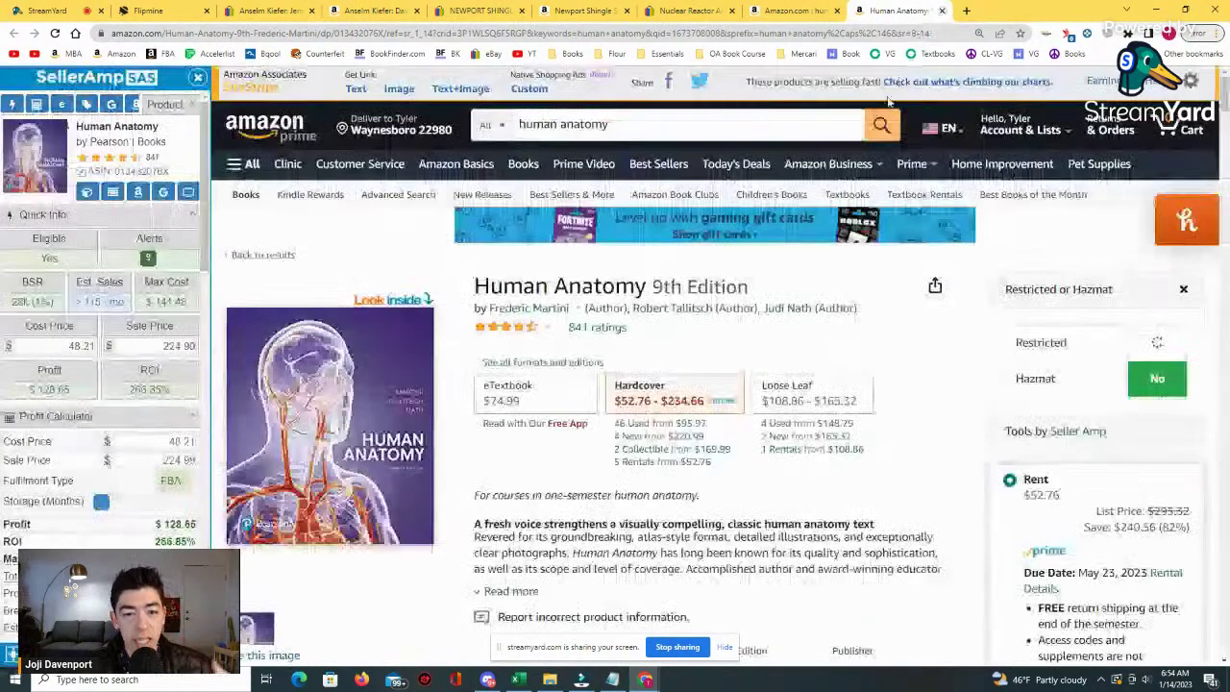
scroll(826, 248, "down", 8)
scroll(826, 248, "down", 2)
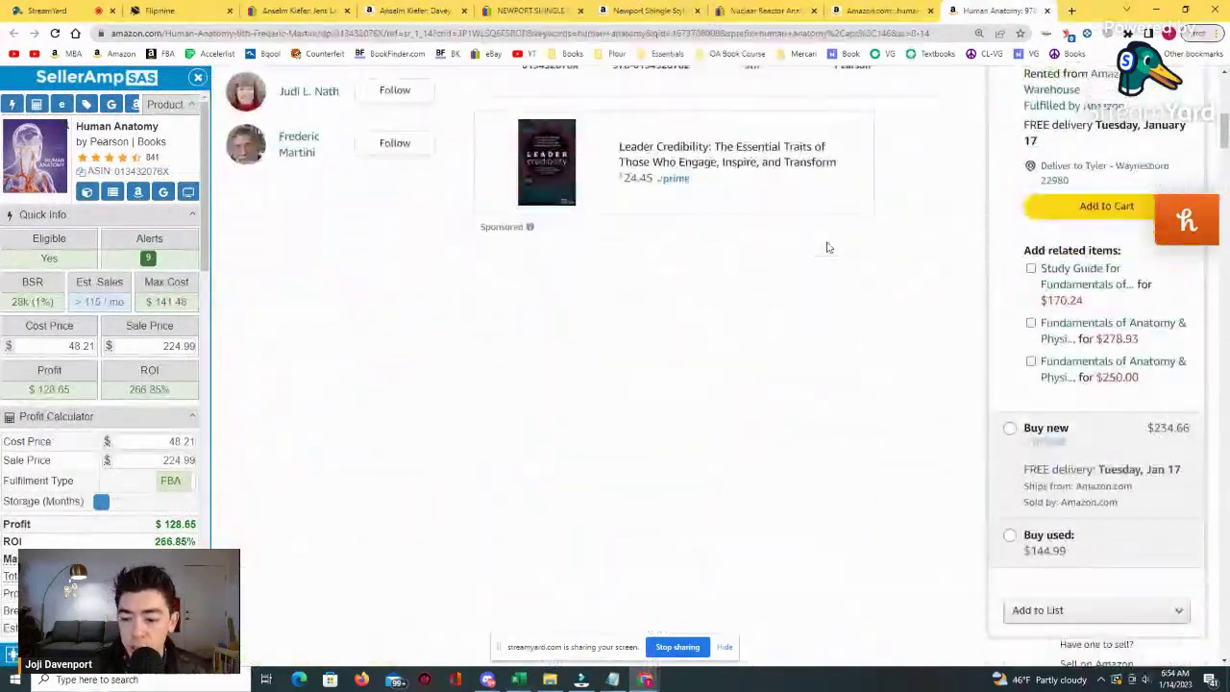
scroll(958, 467, "up", 3)
scroll(957, 469, "down", 3)
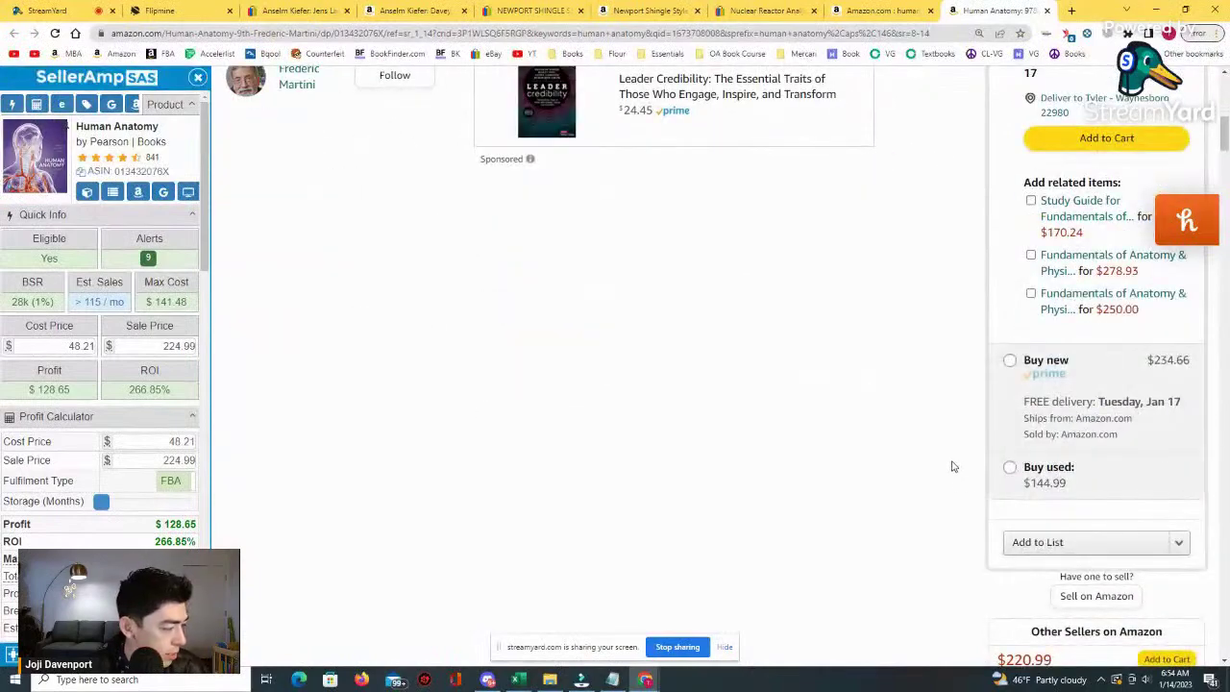
scroll(774, 440, "down", 2)
scroll(772, 440, "up", 7)
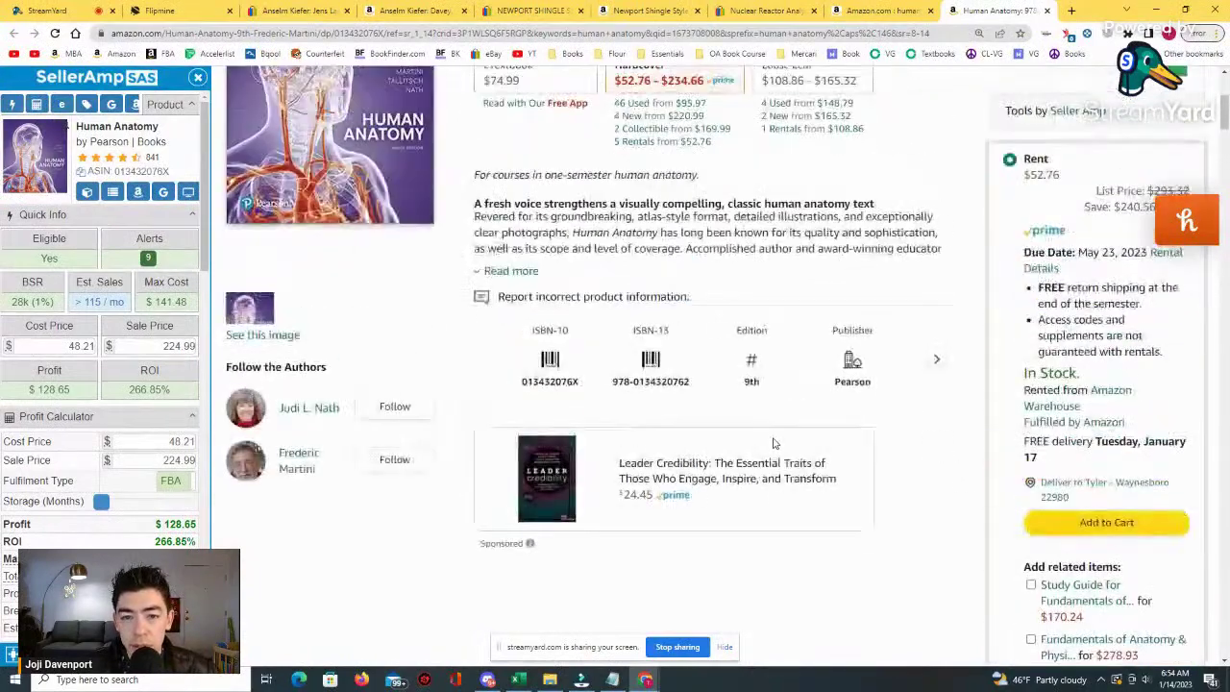
scroll(998, 424, "down", 5)
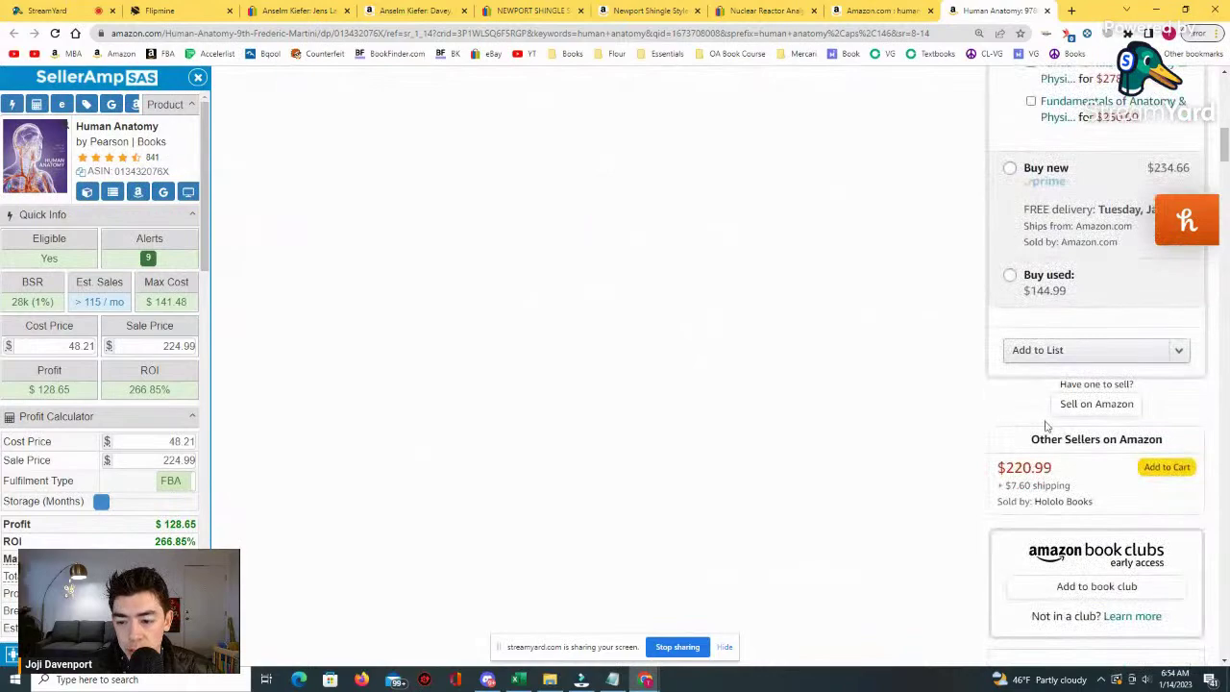
scroll(1038, 385, "down", 10)
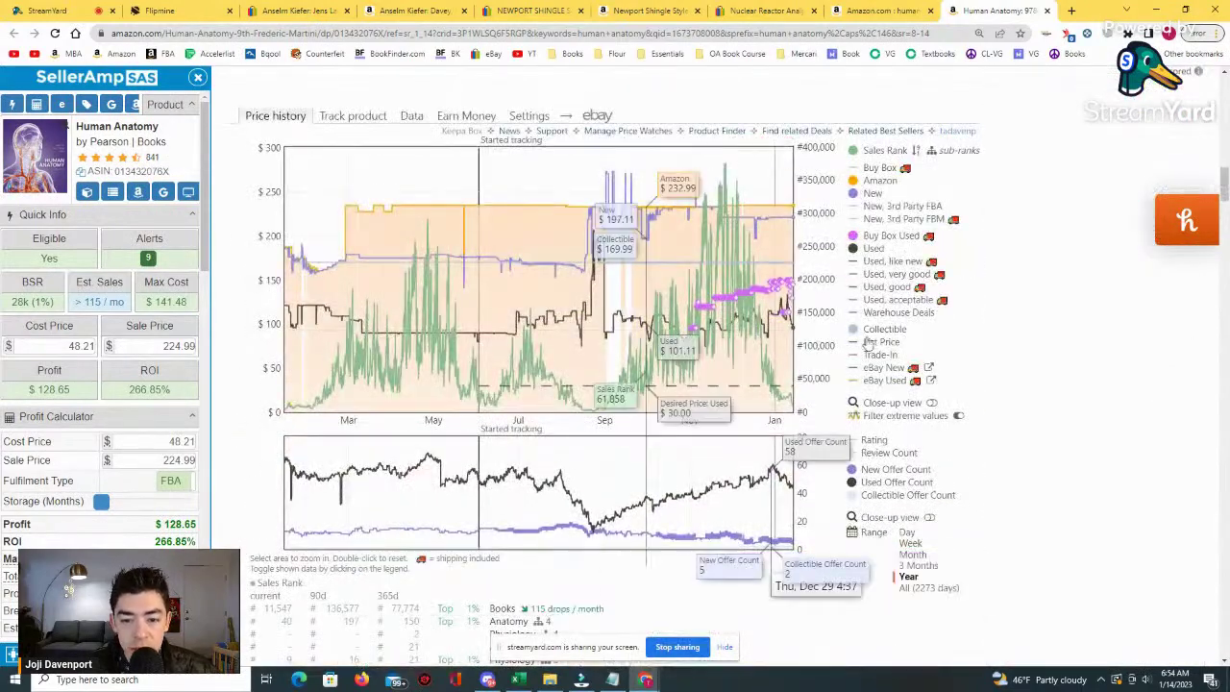
Zoom Human Anatomy's Keepa chart in on October through mid-January, inspect a late-December Buy Box Used offer's details, and close them.
left_click_drag(790, 317, 645, 317)
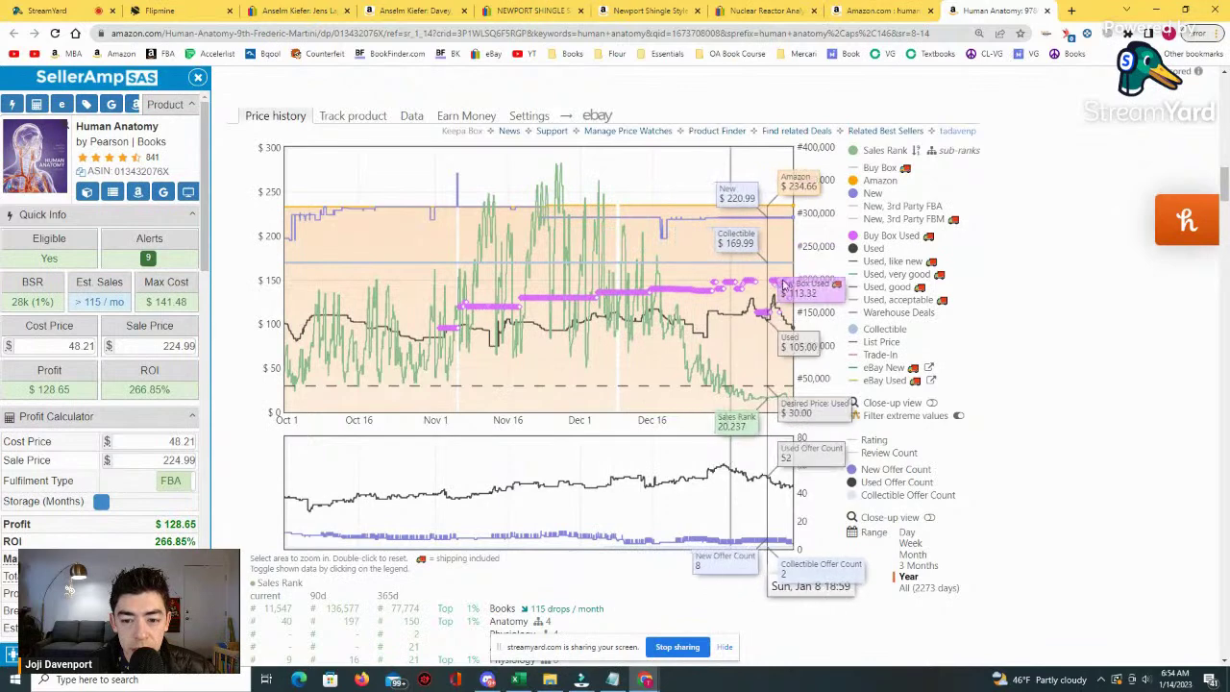
left_click(696, 300)
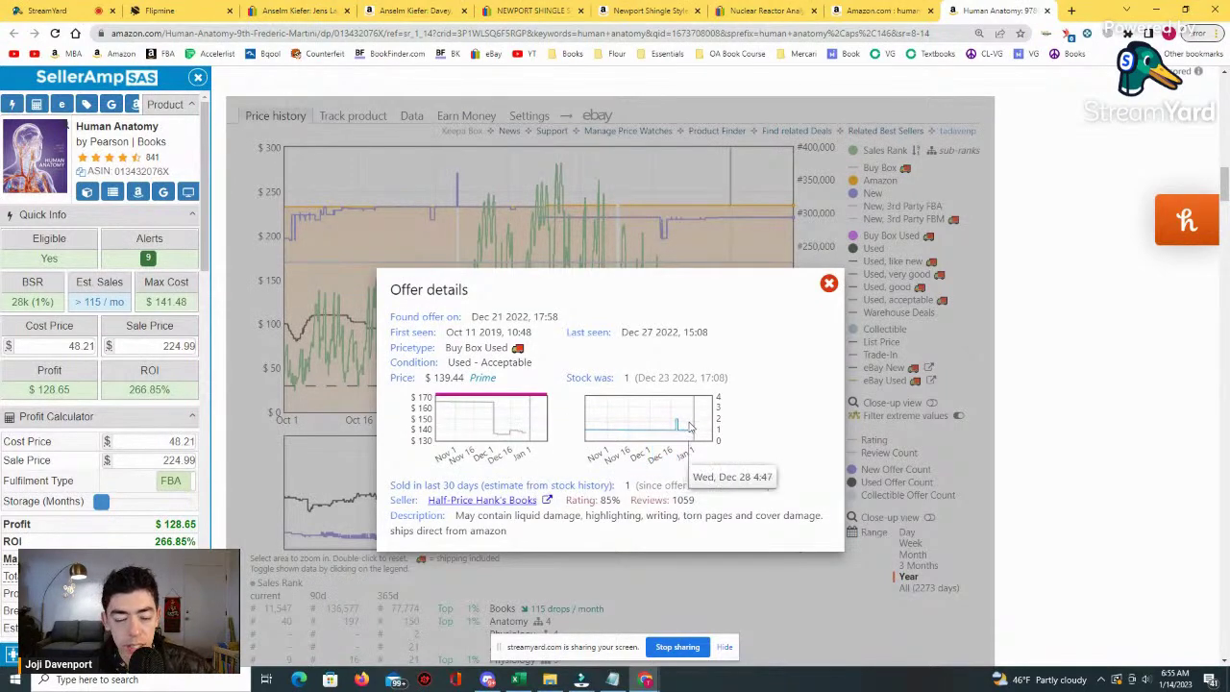
left_click(828, 282)
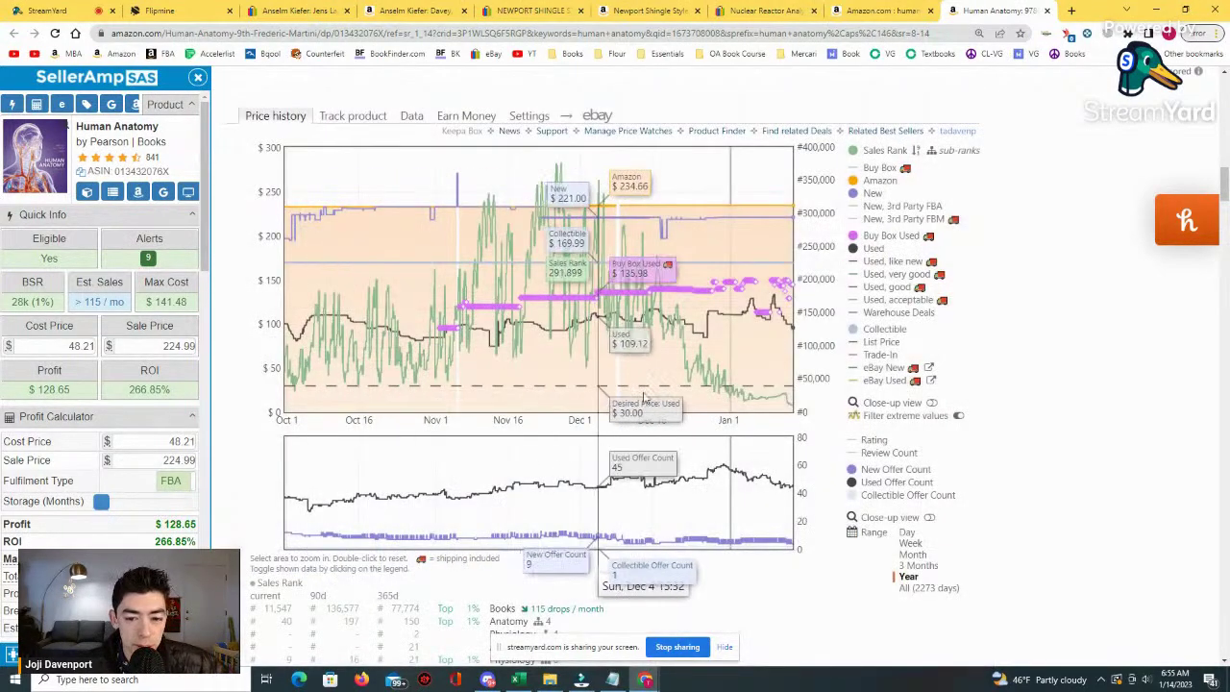
Close the Human Anatomy listing and the Amazon search results.
scroll(716, 360, "up", 3)
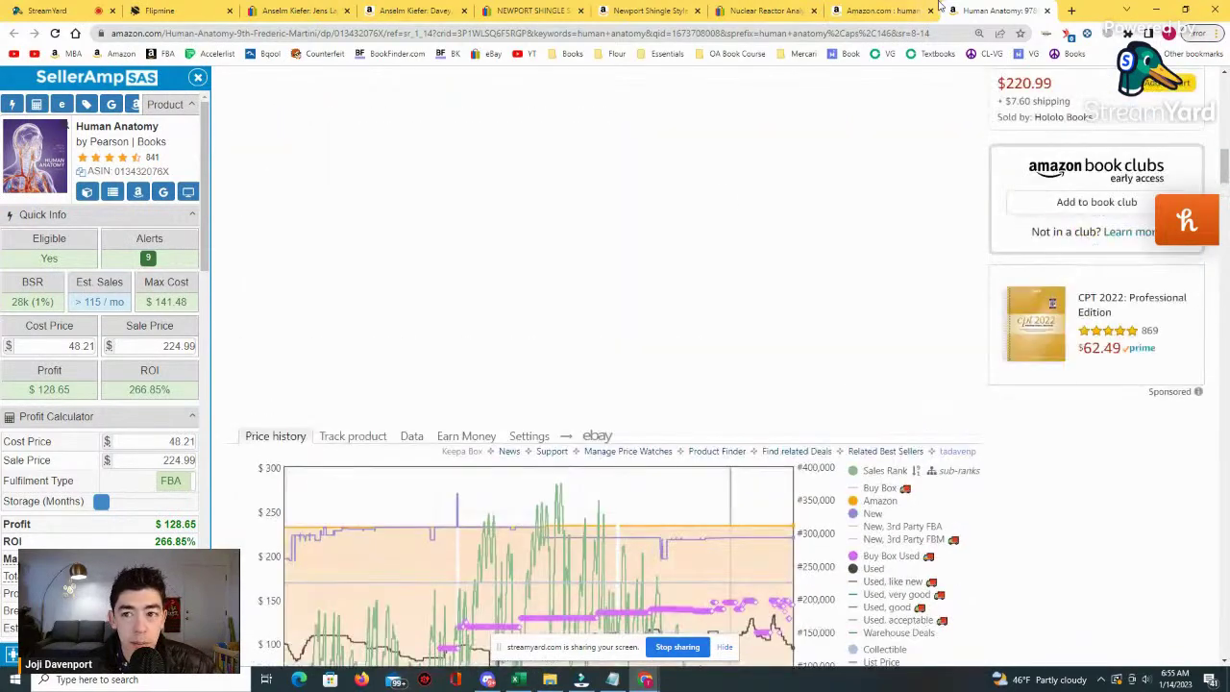
left_click(909, 8)
left_click(930, 10)
left_click(930, 10)
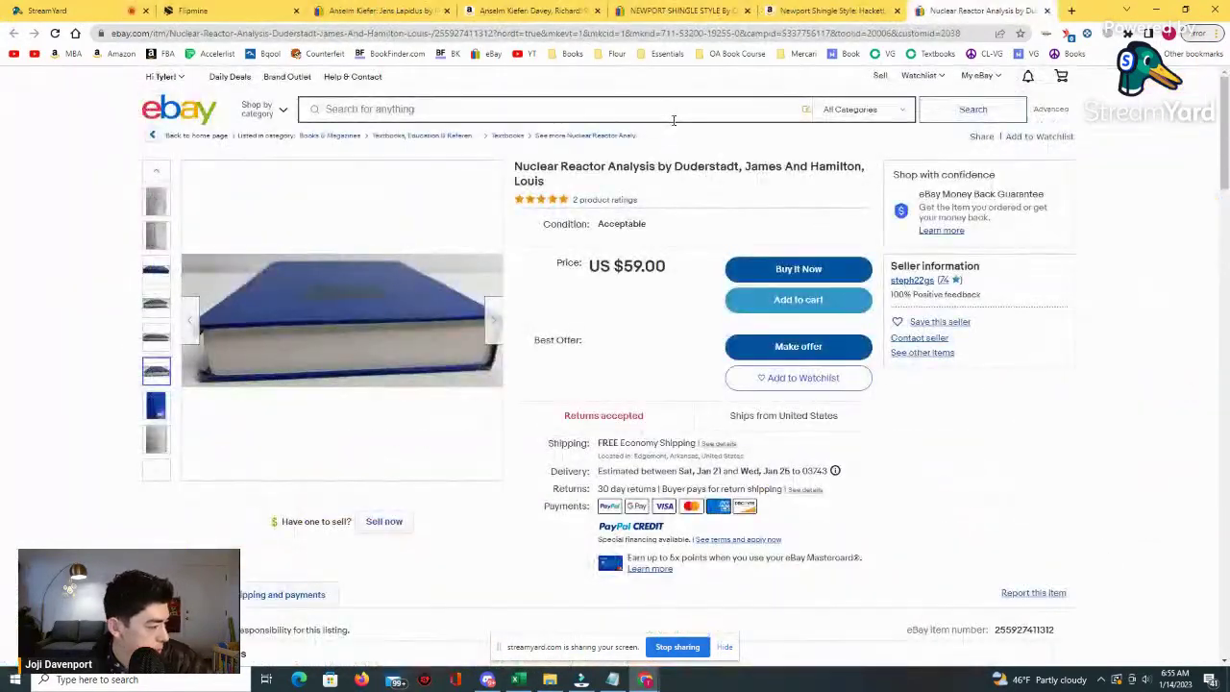
Review the Anselm Kiefer listings on eBay and Amazon, zooming the Keepa chart in on late March through May.
left_click(413, 11)
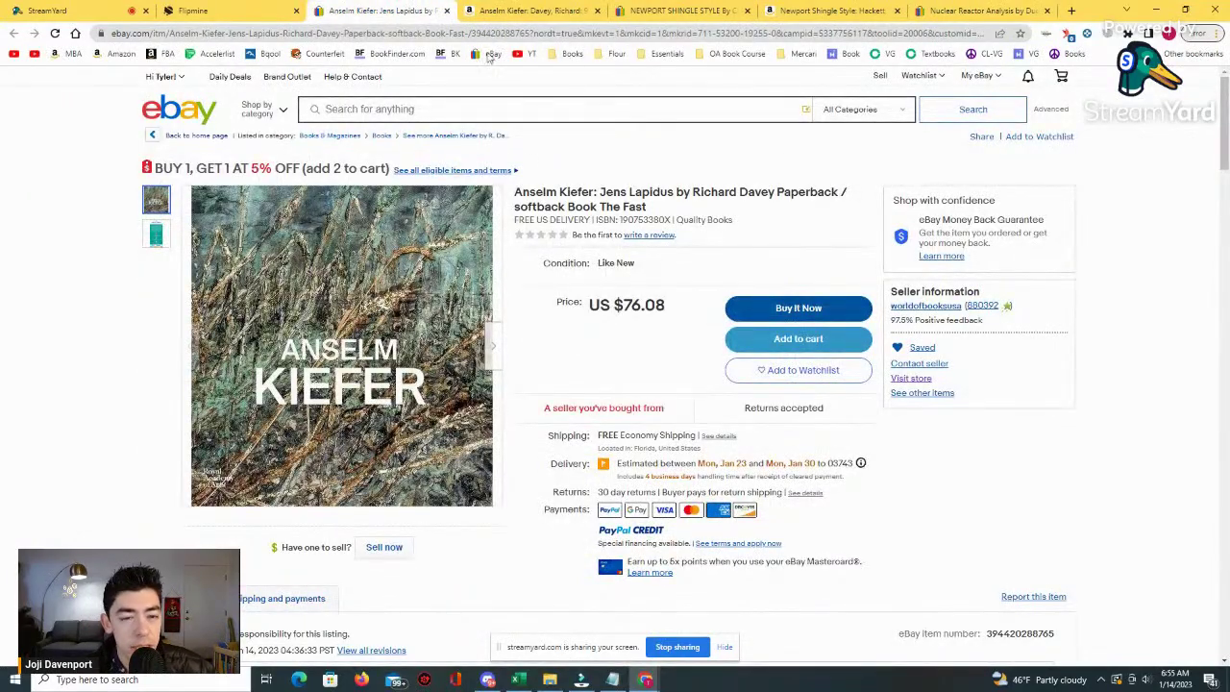
left_click(528, 11)
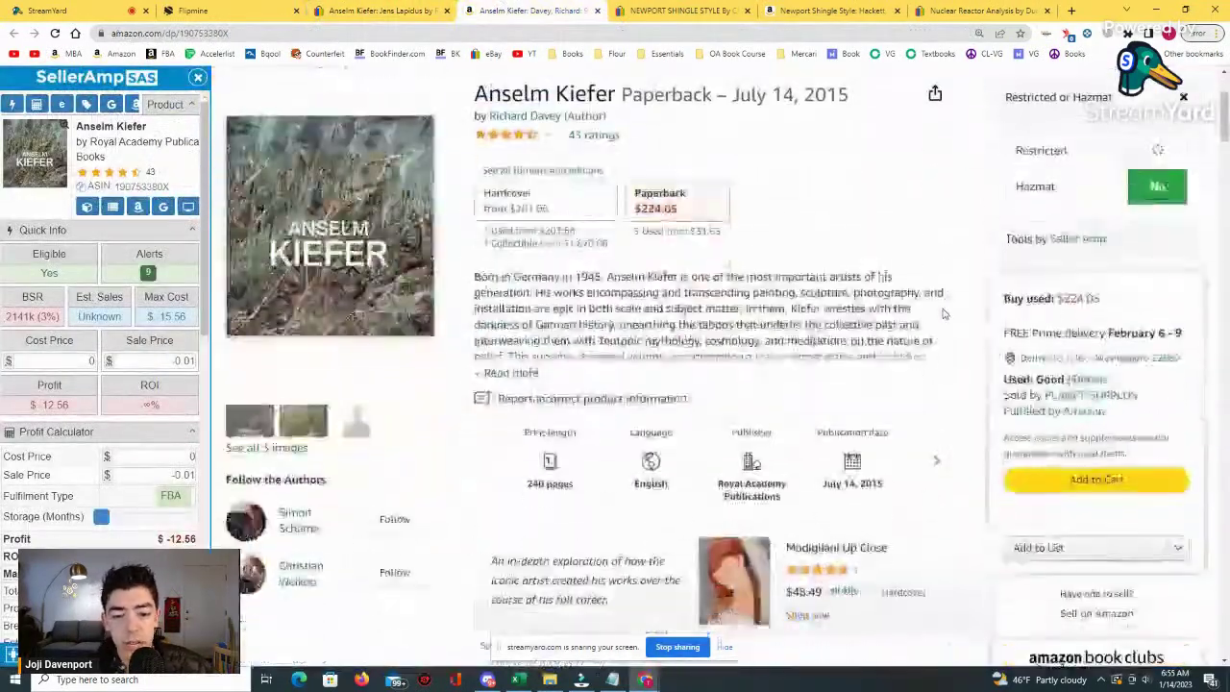
scroll(561, 295, "down", 4)
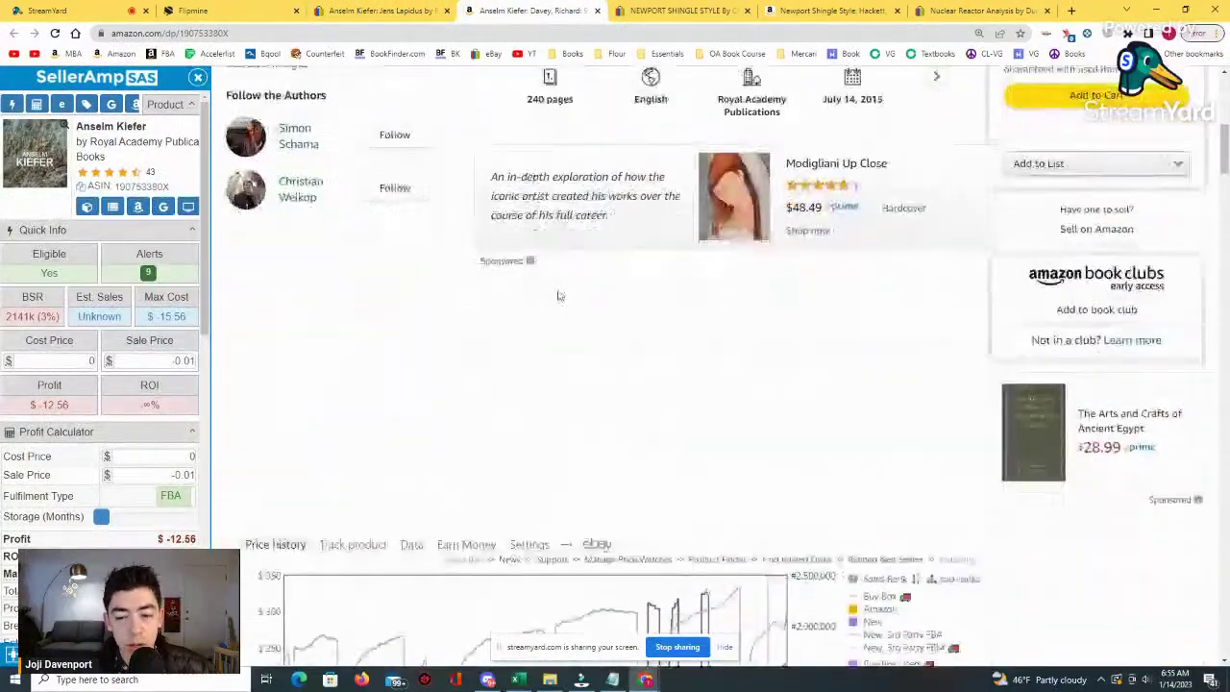
scroll(561, 295, "down", 5)
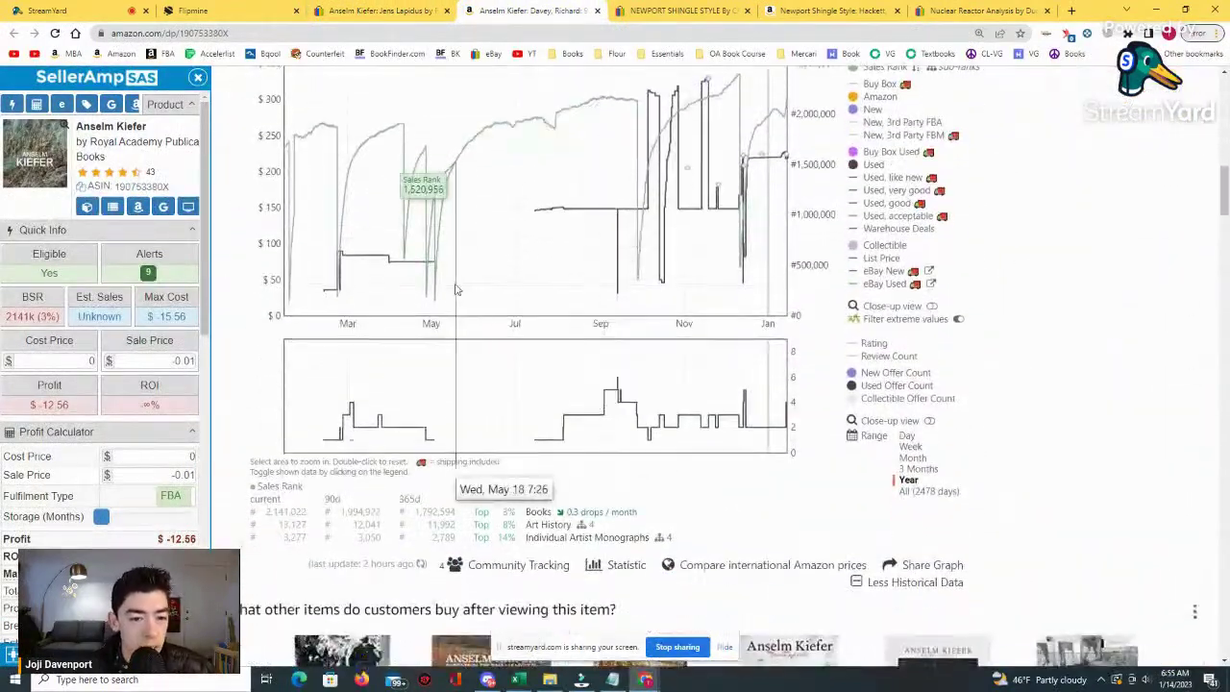
left_click_drag(448, 278, 374, 278)
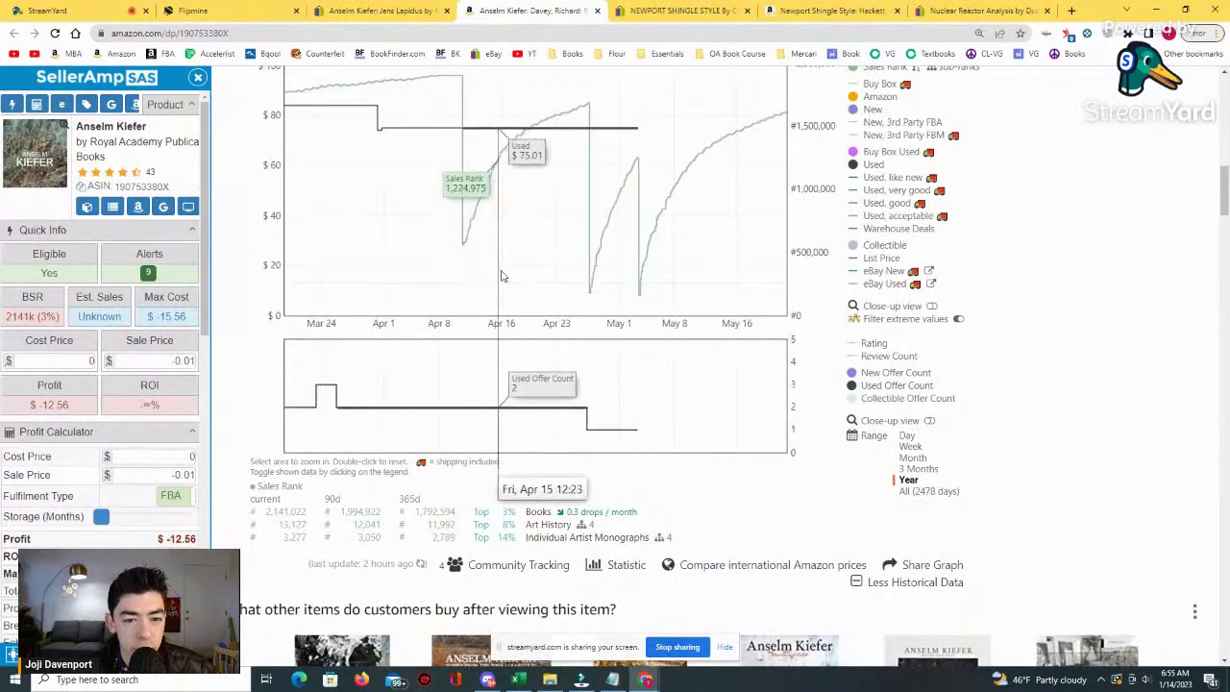
Return Anselm Kiefer's Keepa chart to the Year range, examine May through July up close, and reset the zoom.
left_click(920, 469)
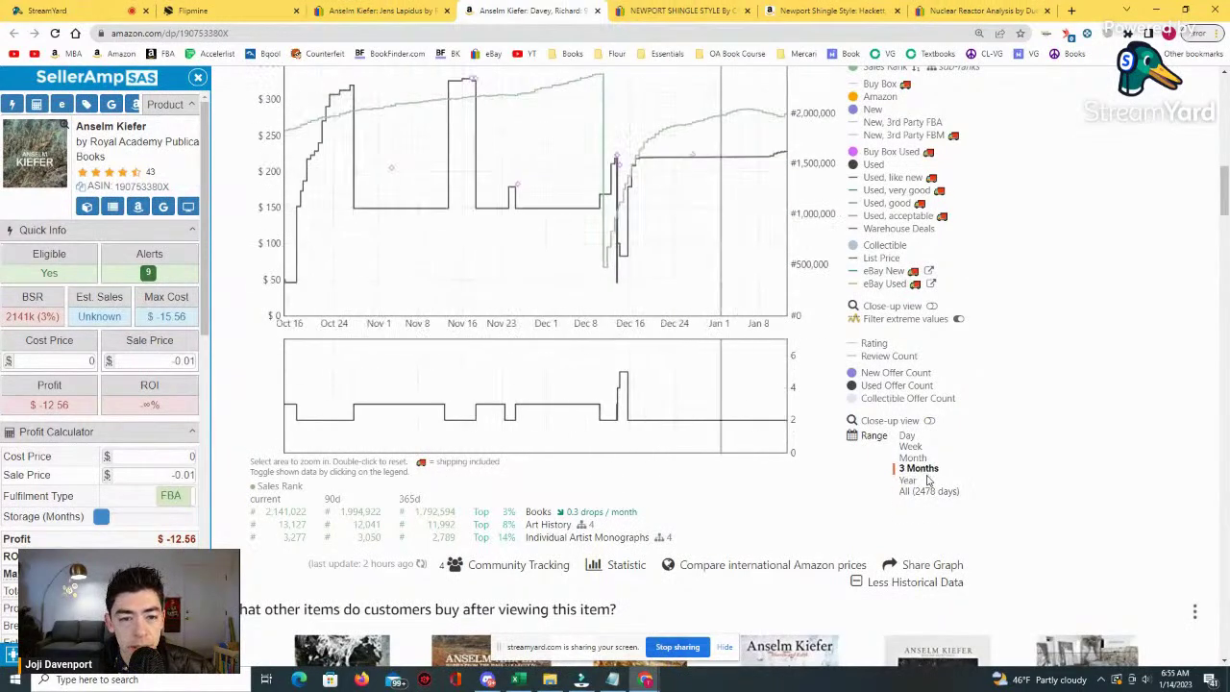
left_click(911, 479)
left_click_drag(433, 278, 550, 284)
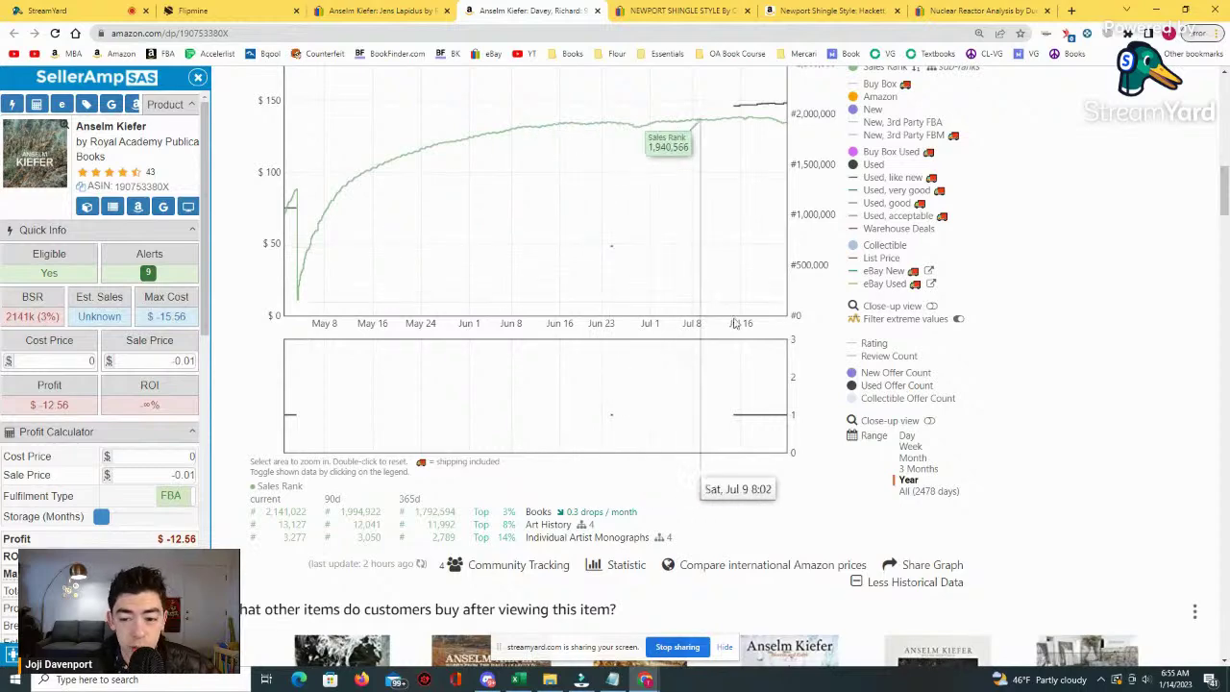
double_click(725, 193)
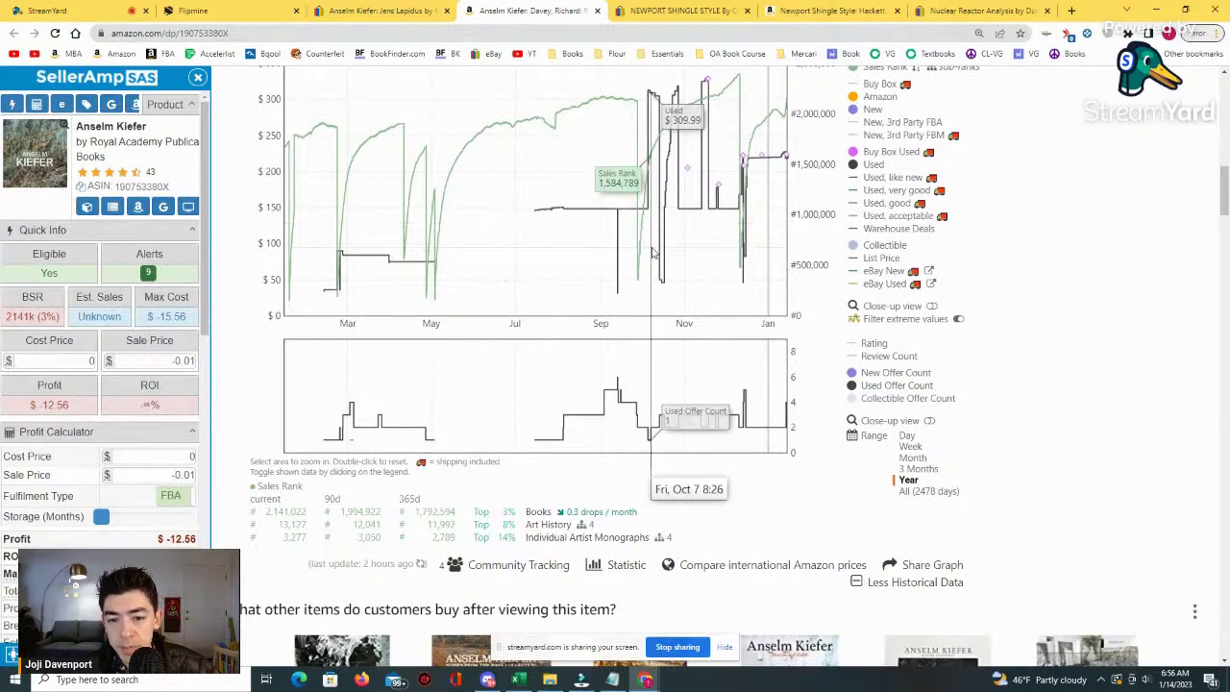
Zoom in on December in the Keepa chart to compare used price and sales rank changes, and reset the zoom.
left_click_drag(713, 236, 824, 259)
left_click_drag(503, 252, 413, 197)
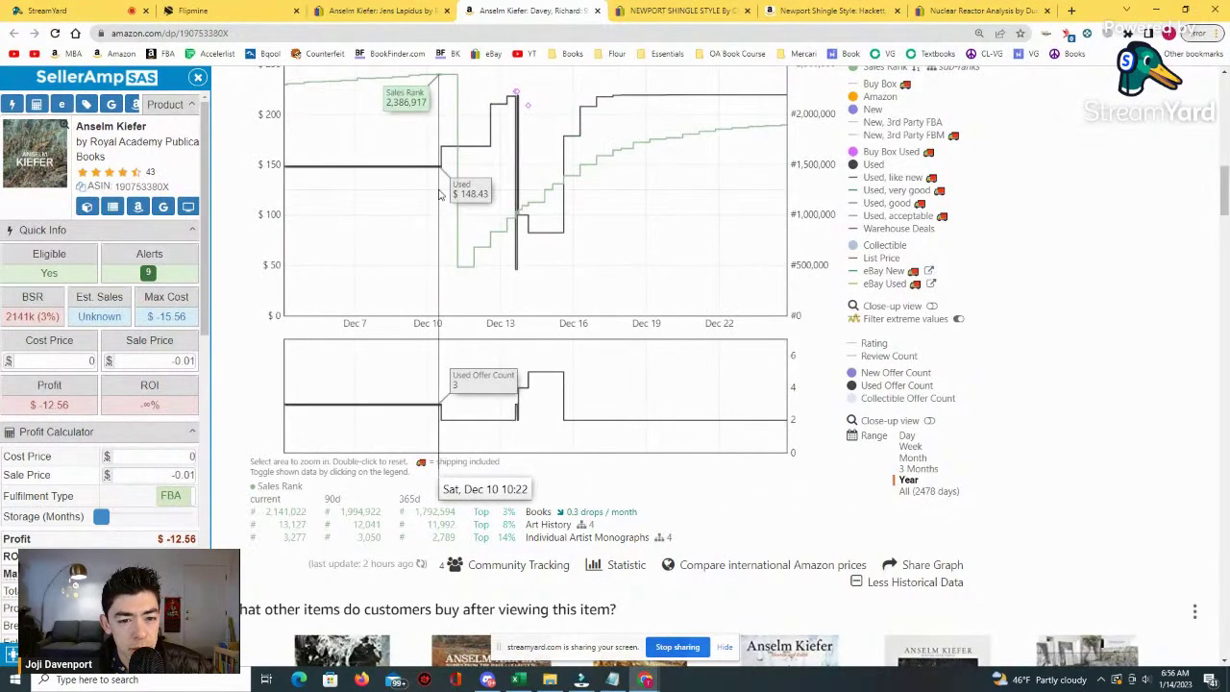
double_click(686, 182)
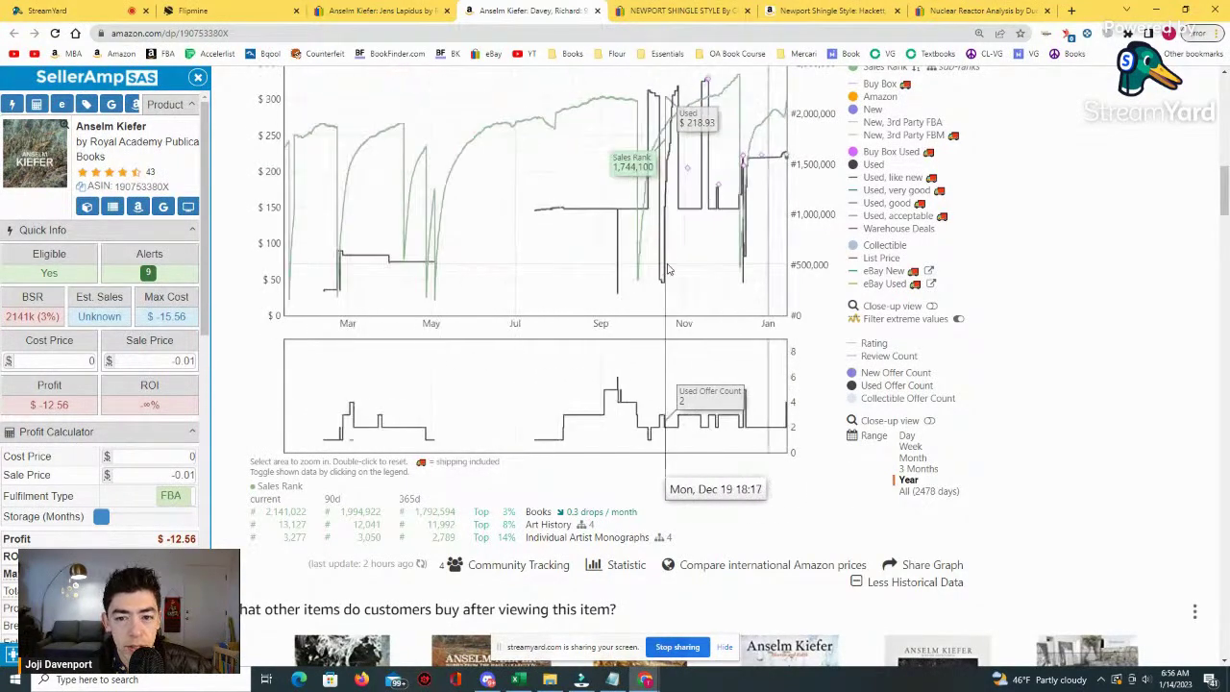
Show the All range for Anselm Kiefer and zoom in on the 2020 price, sales rank and offer counts.
left_click(922, 491)
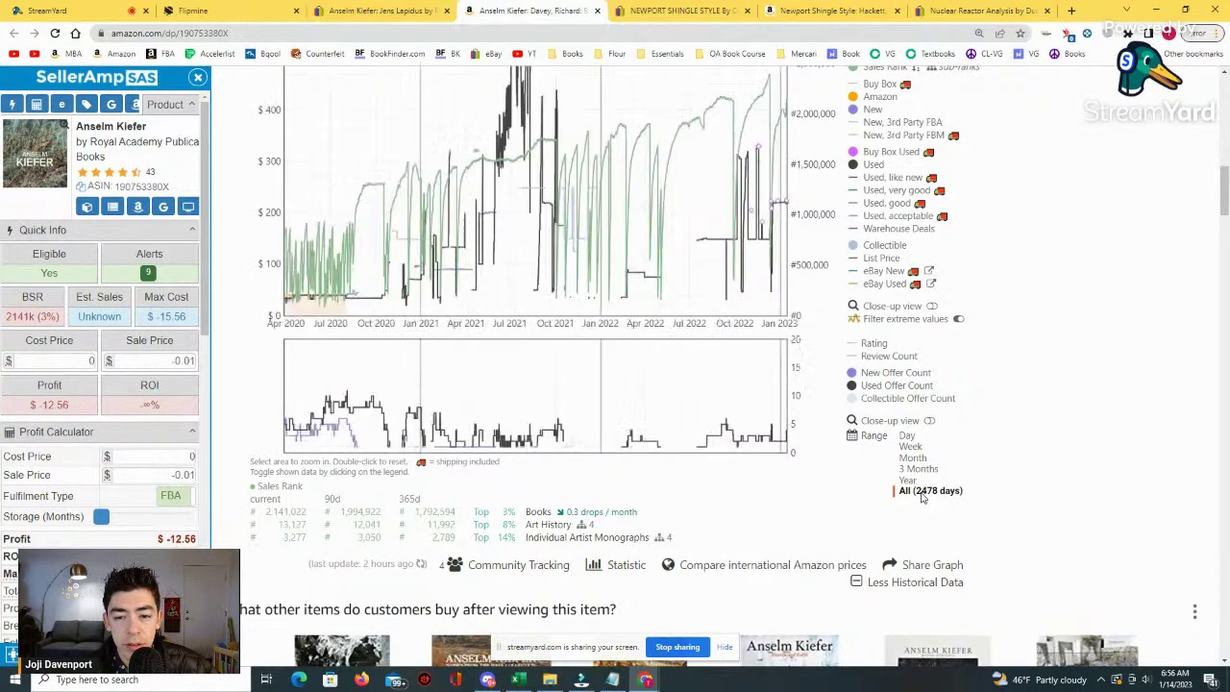
left_click_drag(767, 313, 492, 298)
left_click_drag(432, 293, 563, 300)
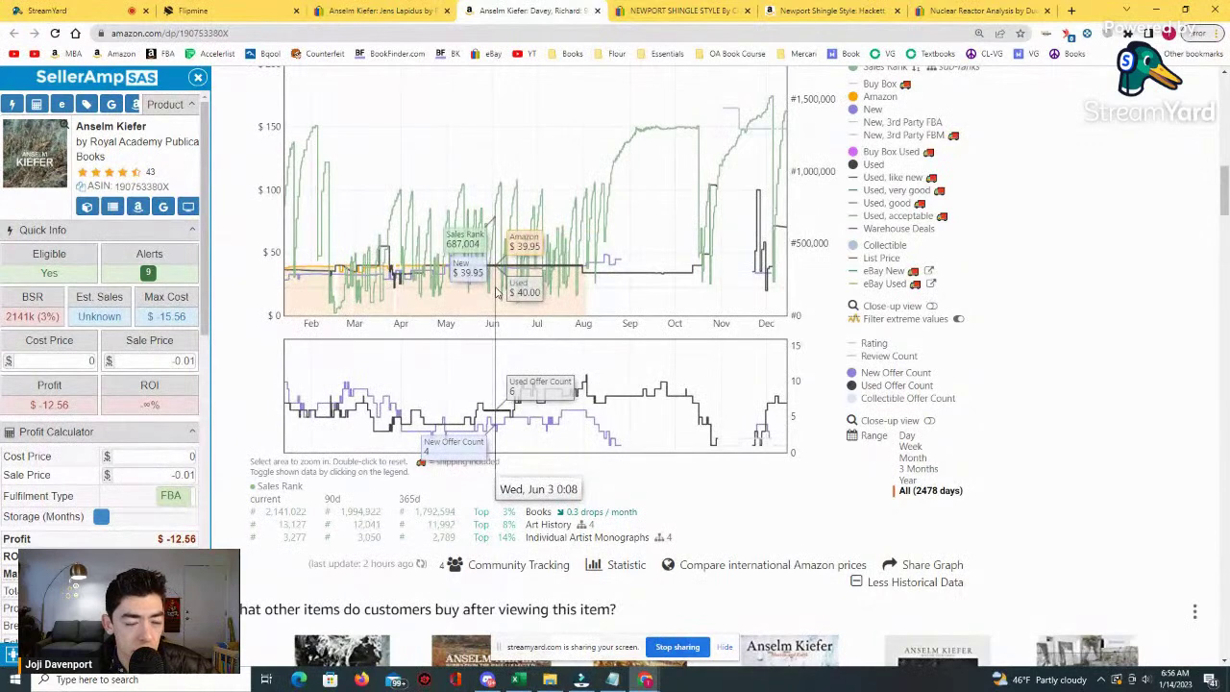
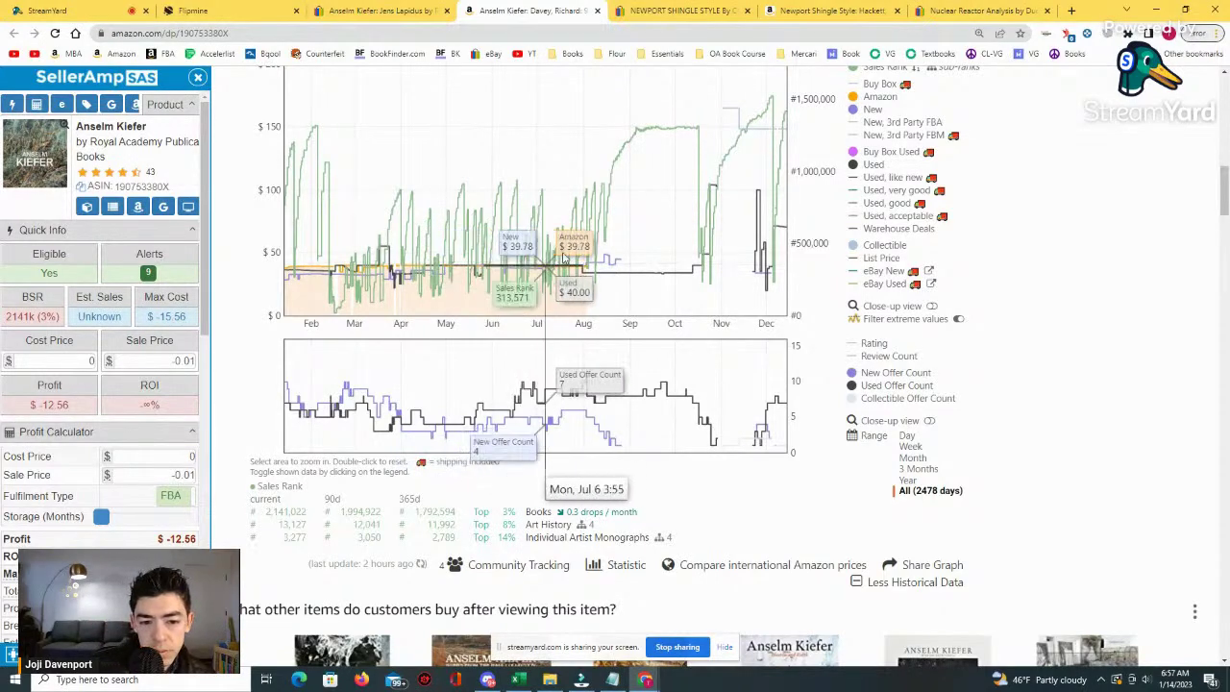
Compare the Year and All ranges, examine mid-2019 through late 2020 in the full history, and return to the Year range.
left_click(928, 492)
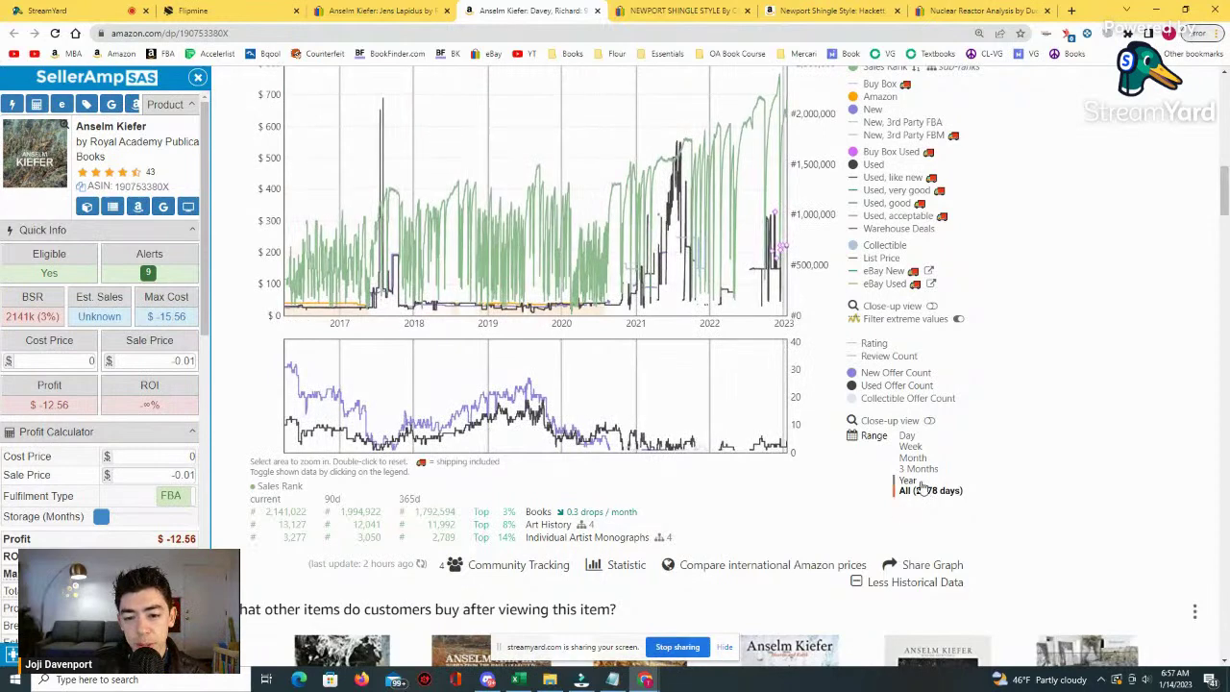
left_click(907, 479)
left_click(928, 491)
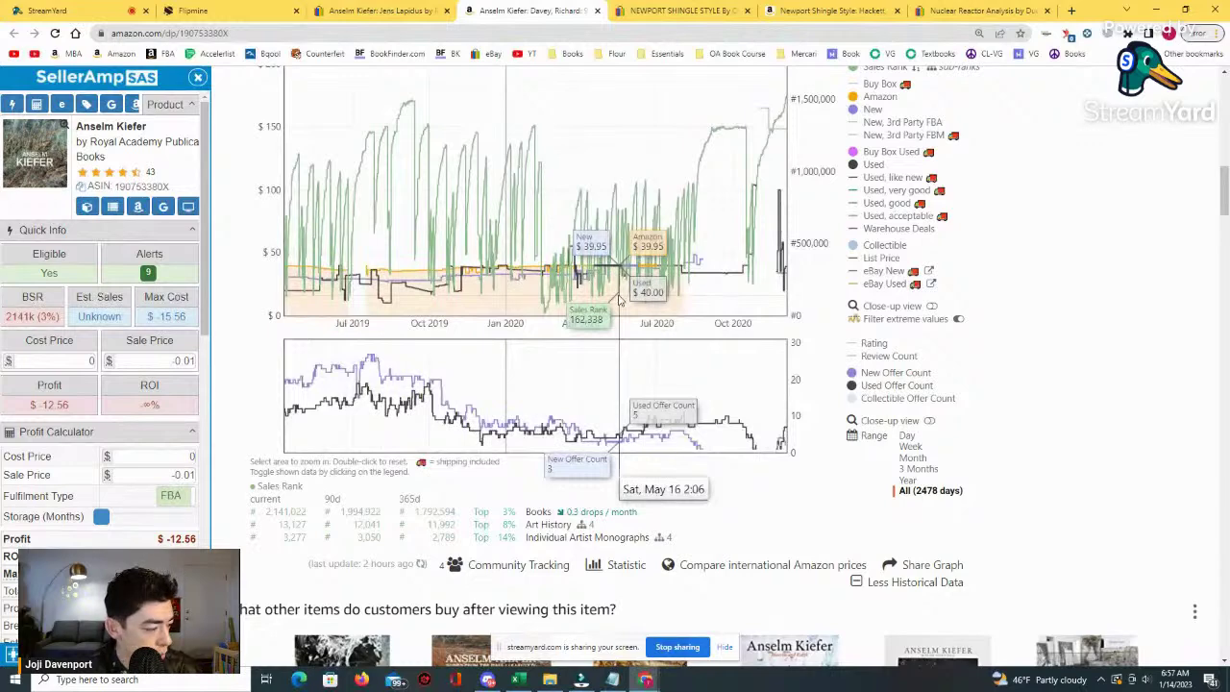
left_click(907, 479)
Zoom the Year chart in on mid-June through mid-July to inspect the isolated used offer, and reset the zoom.
scroll(506, 291, "up", 5)
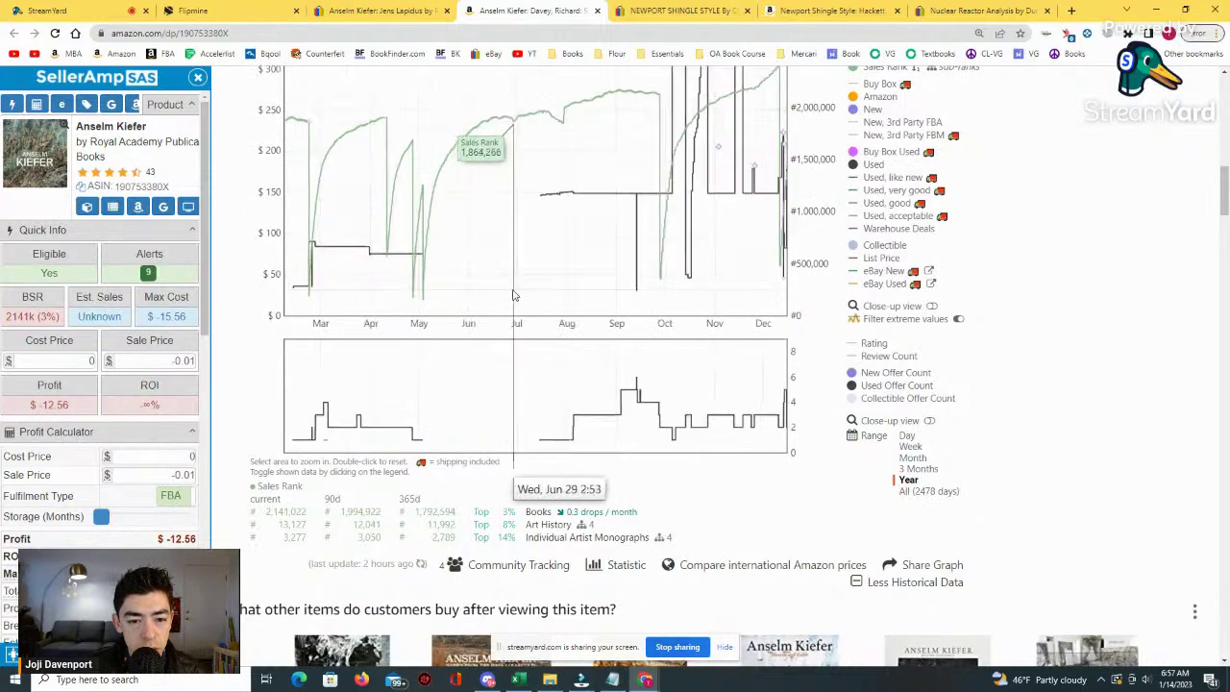
scroll(648, 220, "up", 5)
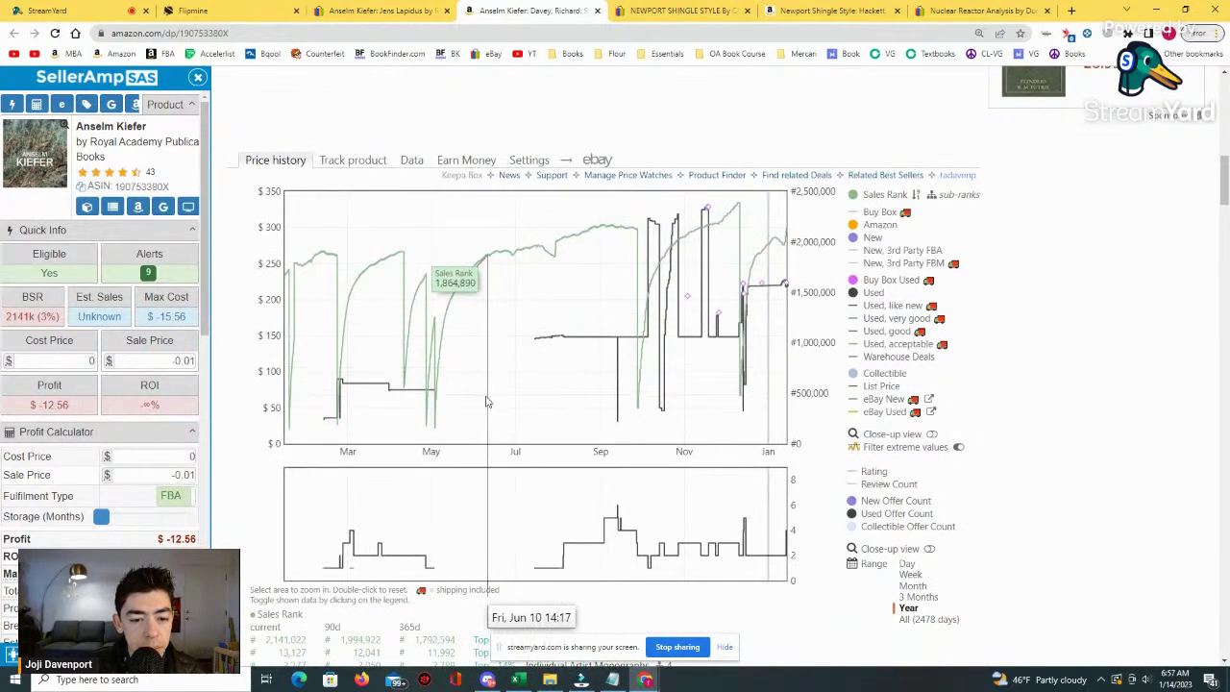
scroll(466, 346, "up", 3)
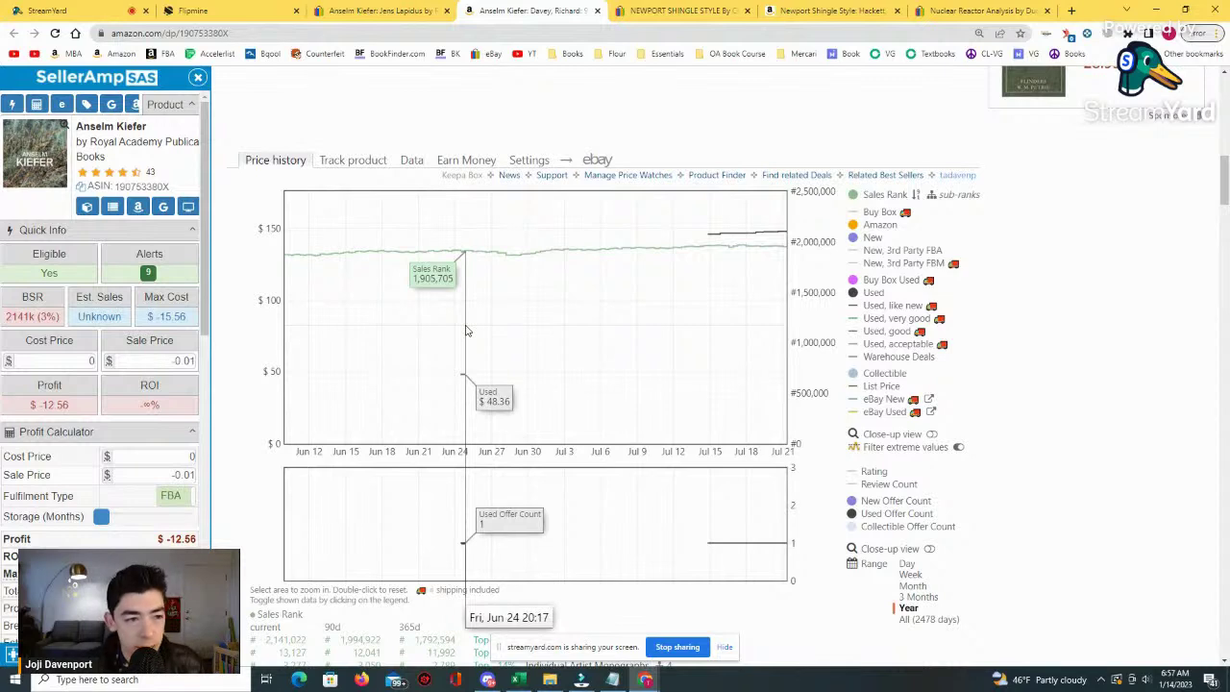
double_click(651, 336)
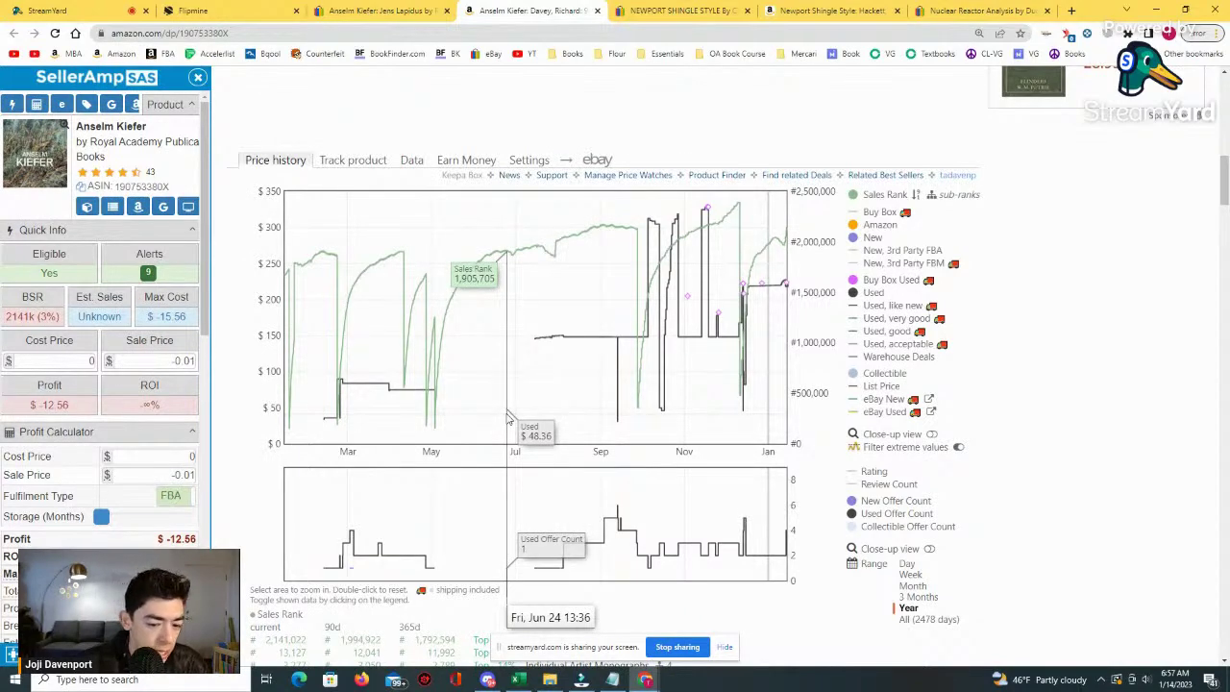
Check Keepa's Community Tracking, inspect the used price around June 24 up close, and restore the Year range.
scroll(510, 418, "down", 2)
mouse_move(478, 506)
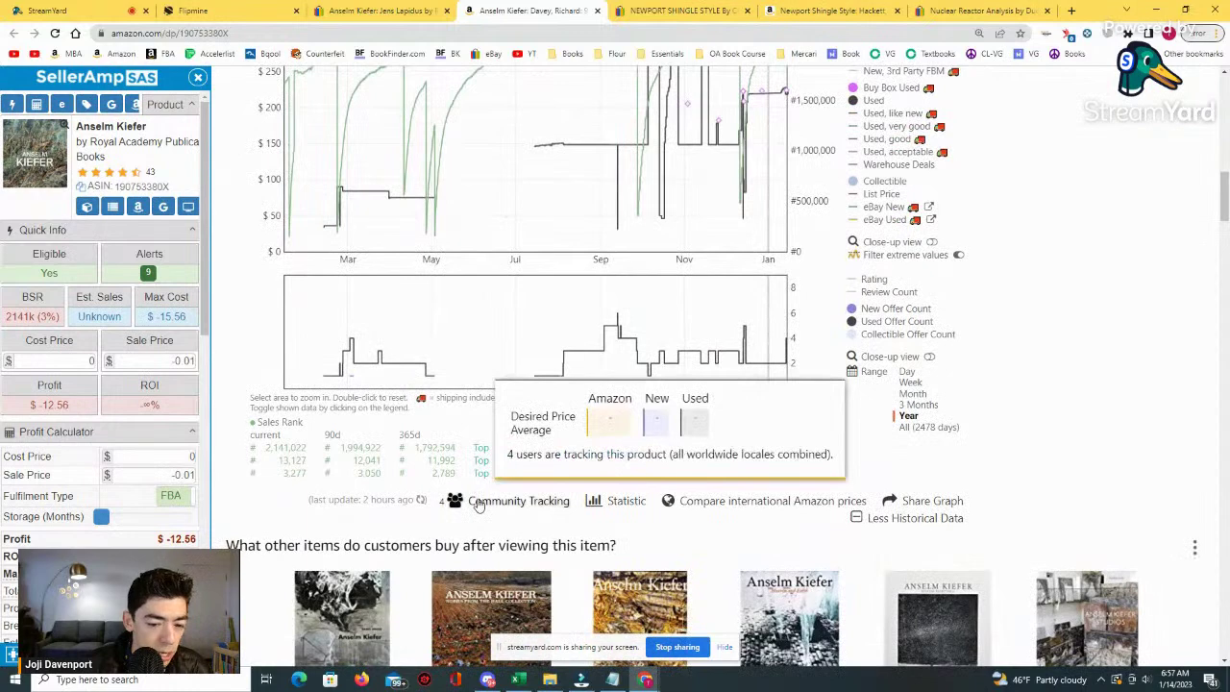
scroll(477, 506, "up", 2)
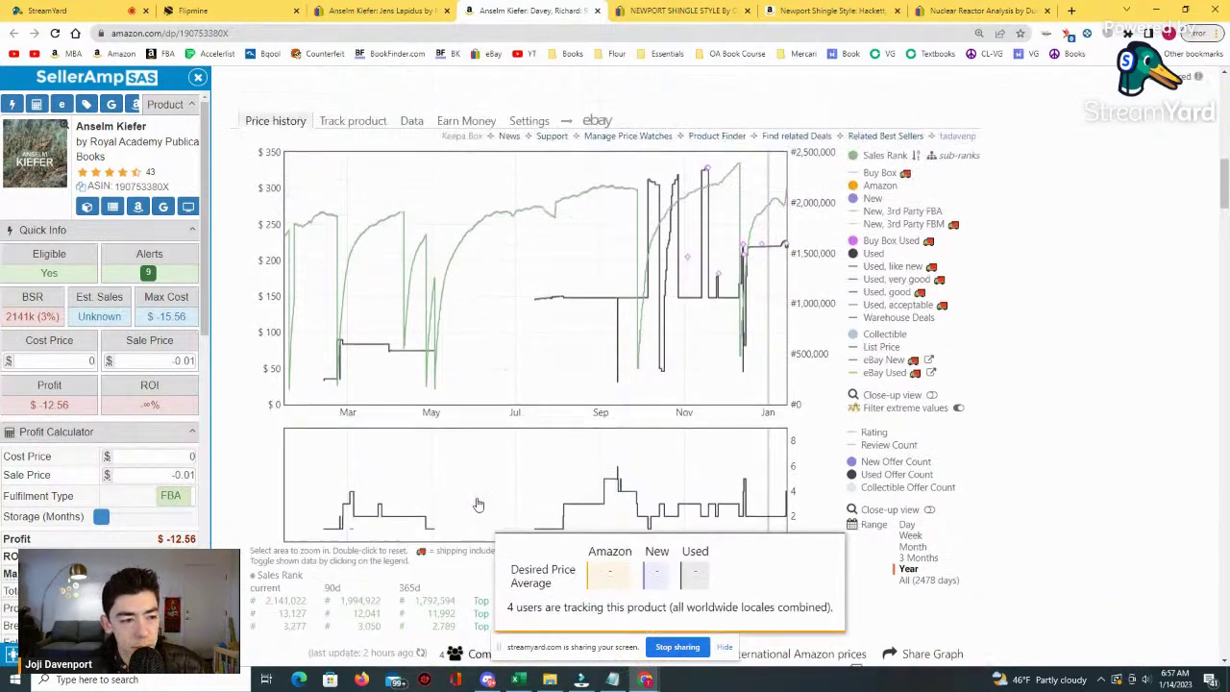
left_click_drag(498, 408, 512, 409)
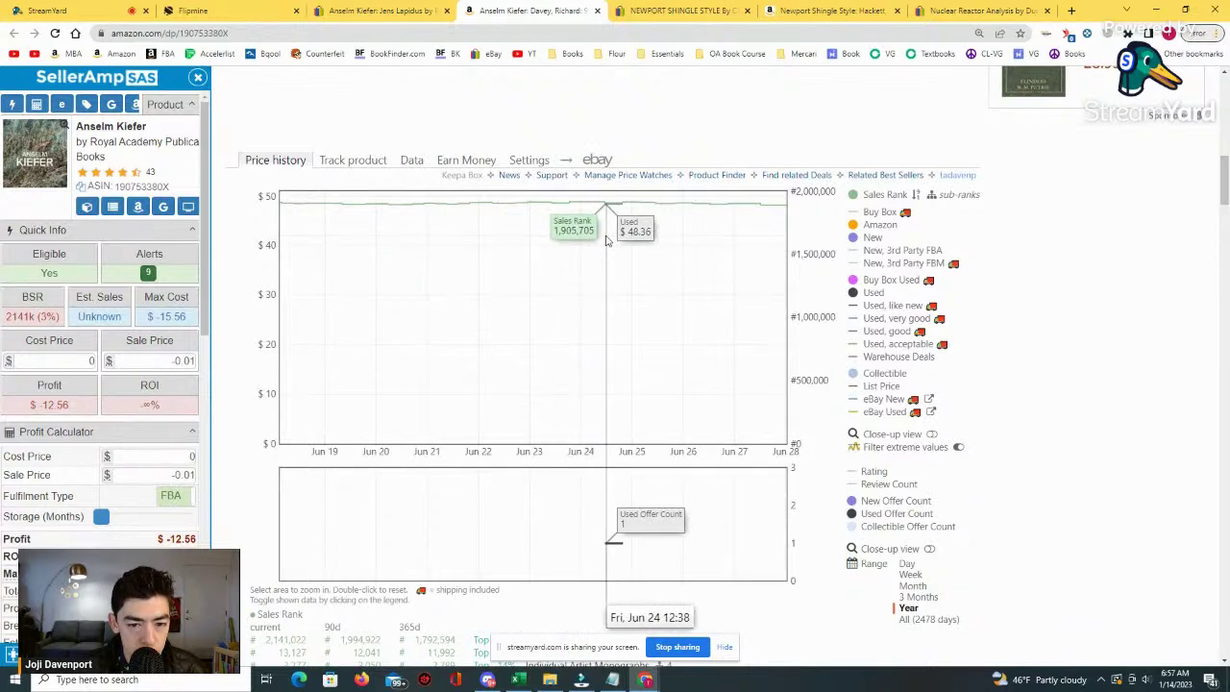
left_click(911, 607)
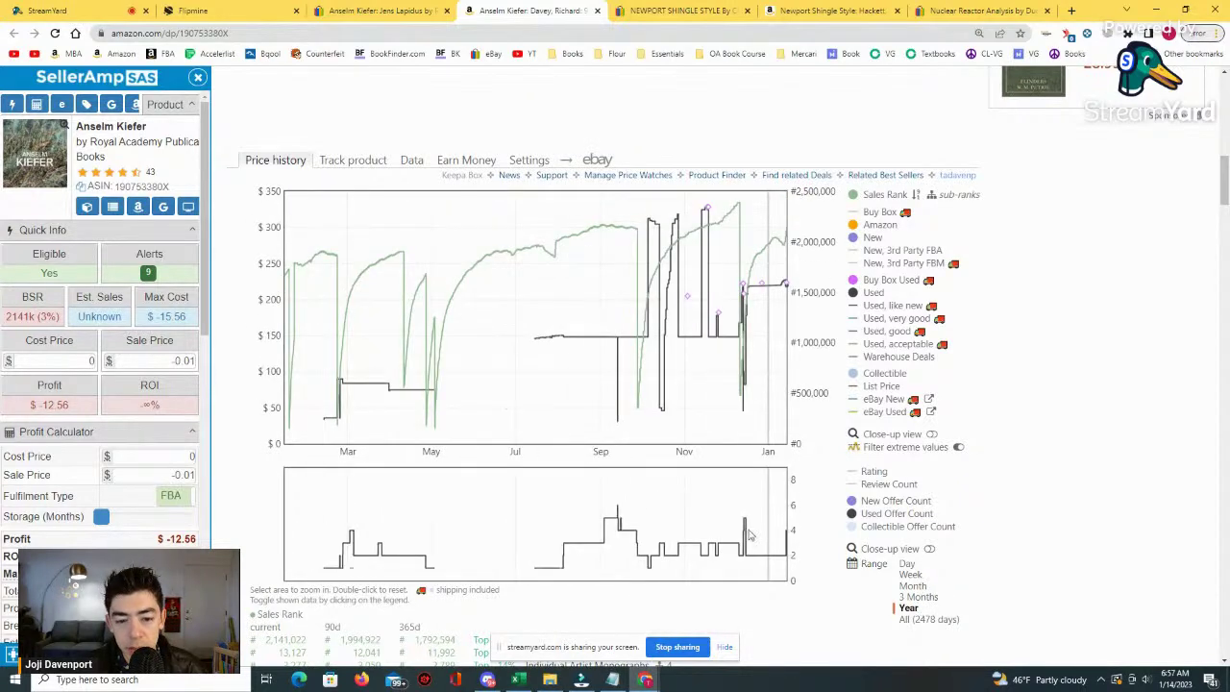
left_click(889, 484)
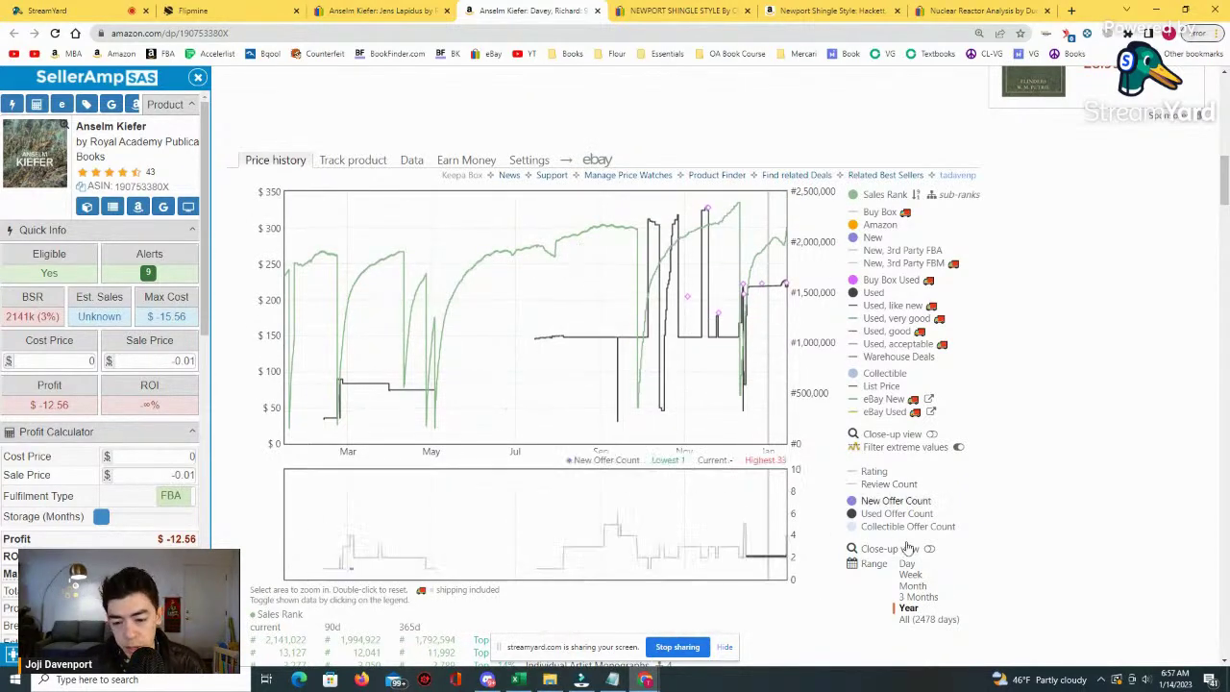
Zoom the full Anselm Kiefer history in on November 2021 to early January 2022, inspect mid-November up close, and return to the Year range.
left_click(929, 619)
left_click_drag(716, 413, 608, 433)
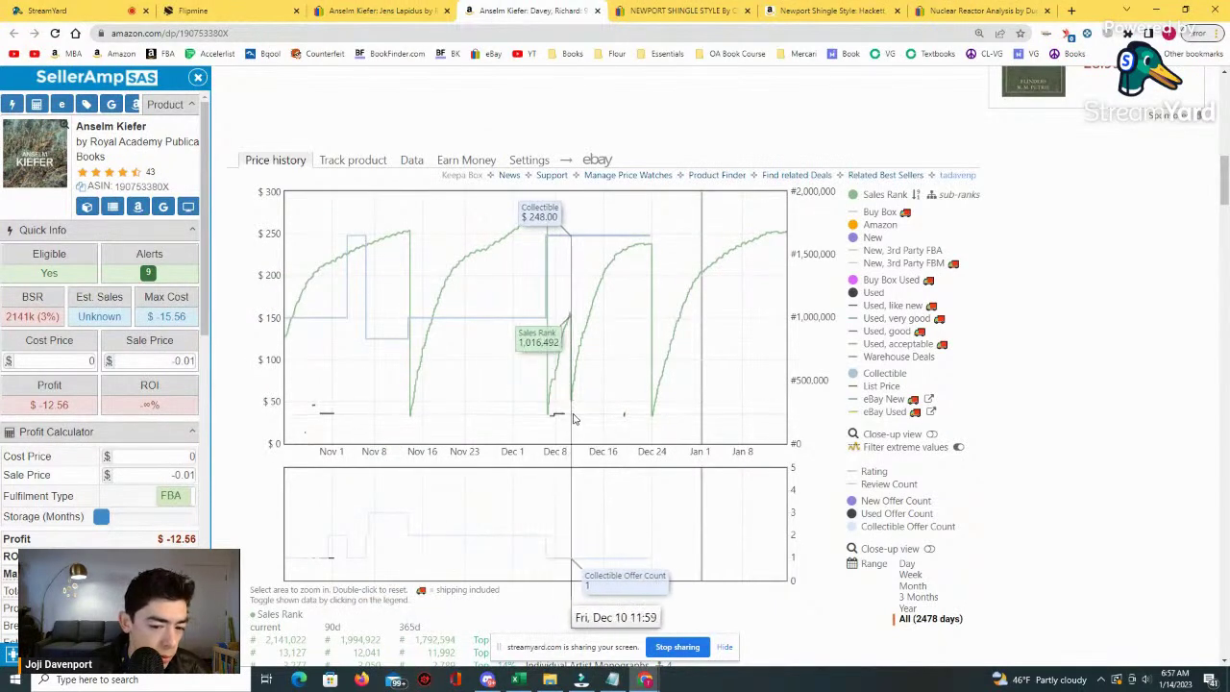
left_click_drag(365, 415, 480, 420)
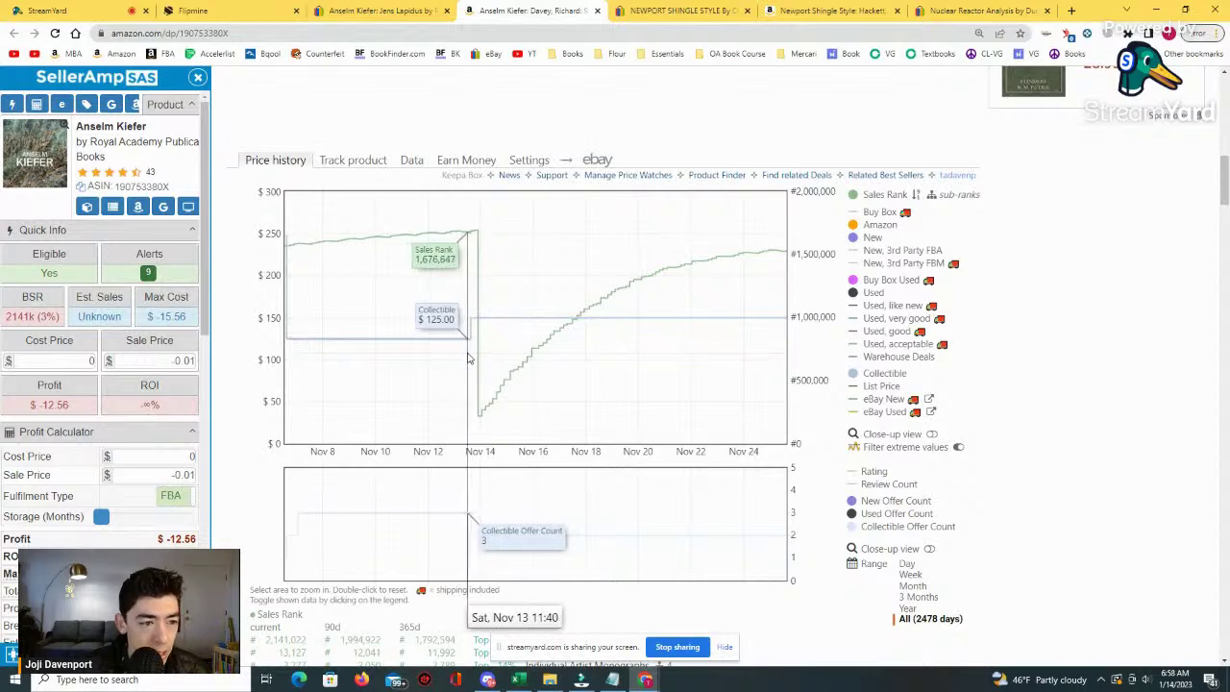
left_click(932, 609)
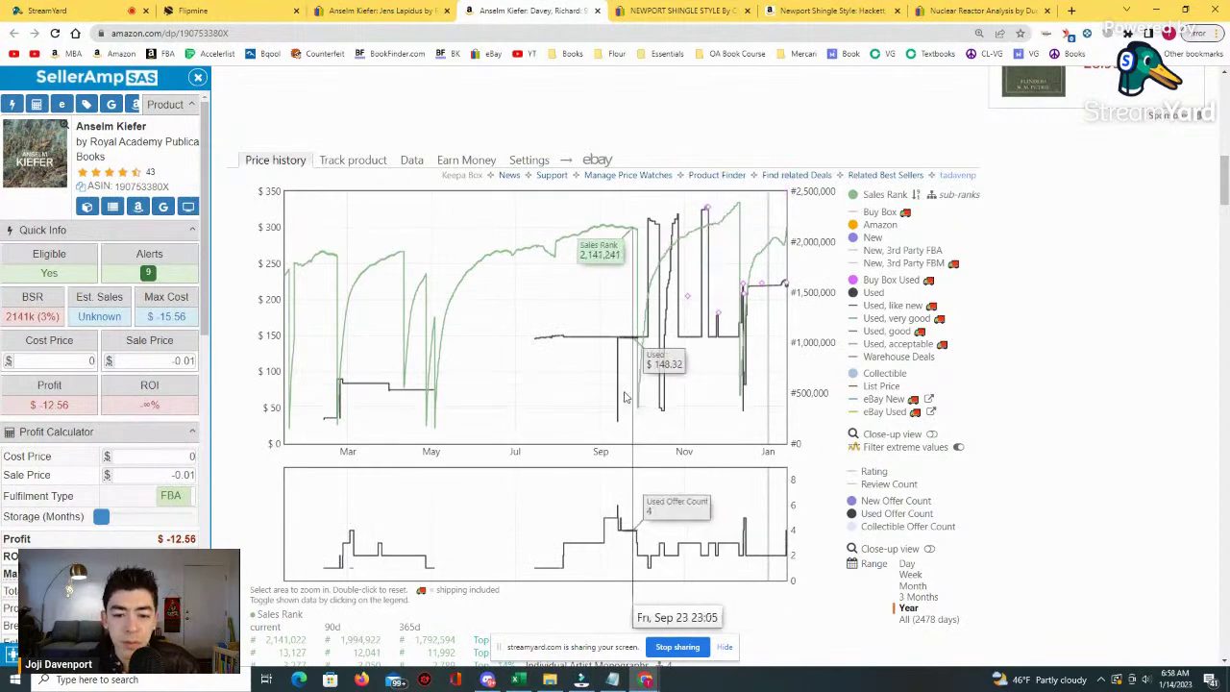
Compare the All and Year ranges, zoom in on mid-July 2022 through January 2023, and reset the Year chart.
left_click(928, 619)
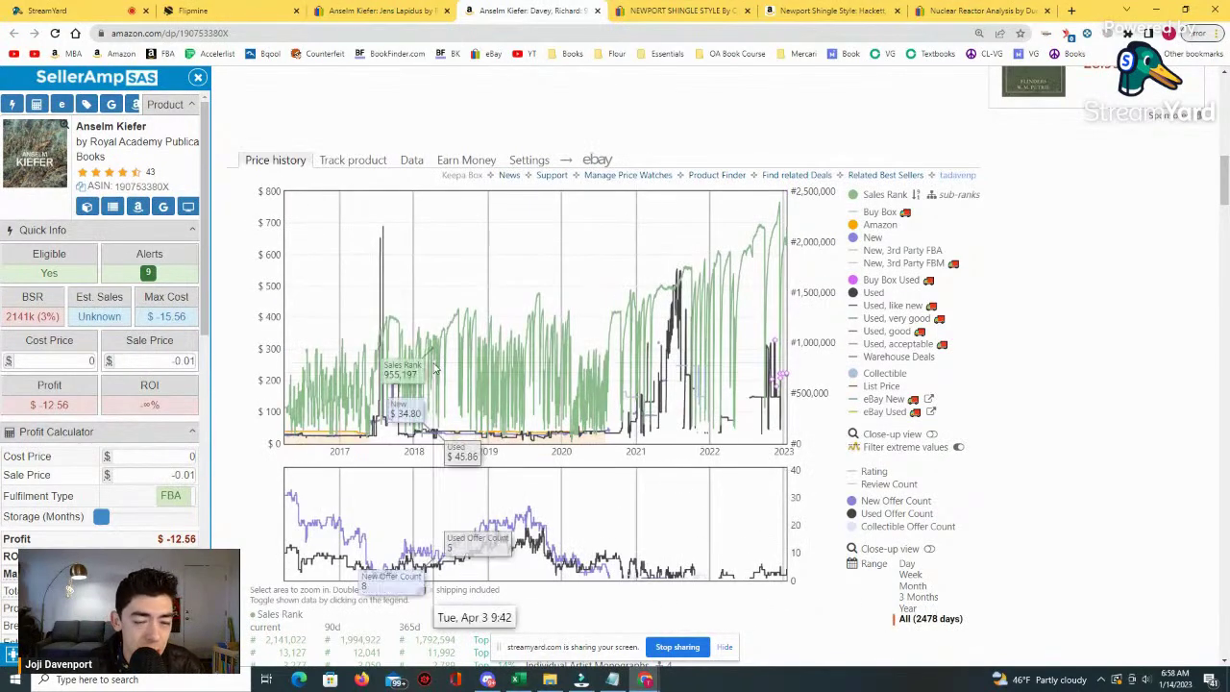
left_click(926, 610)
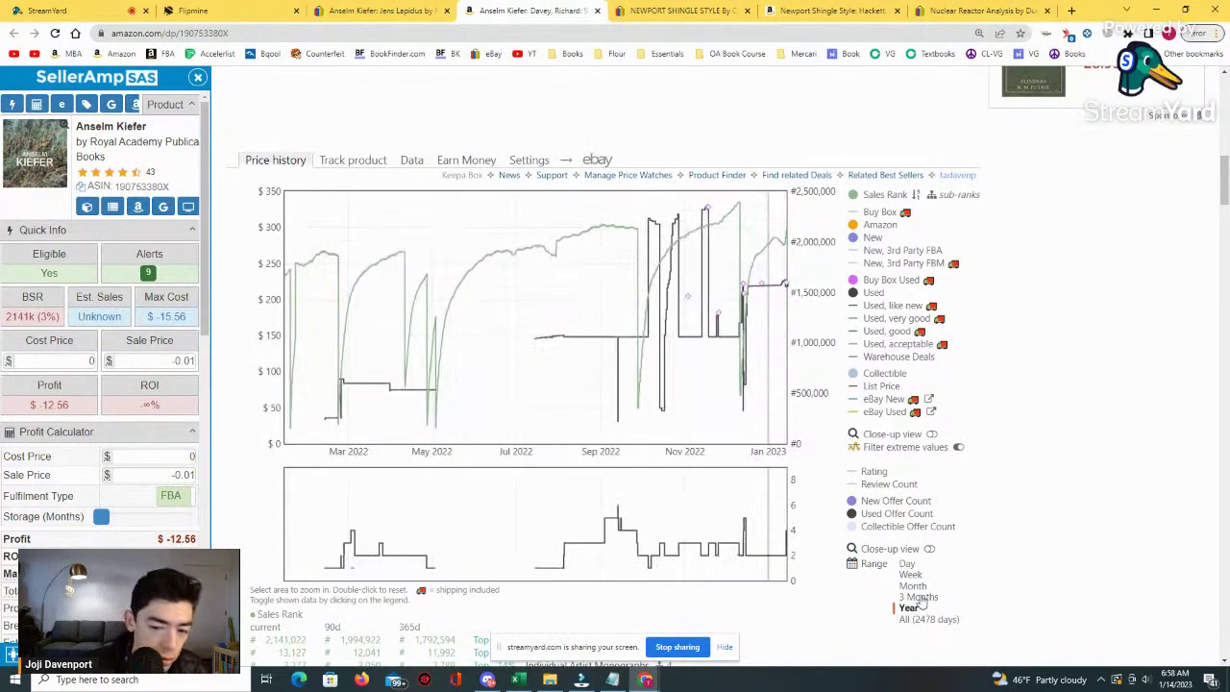
left_click_drag(528, 383, 865, 384)
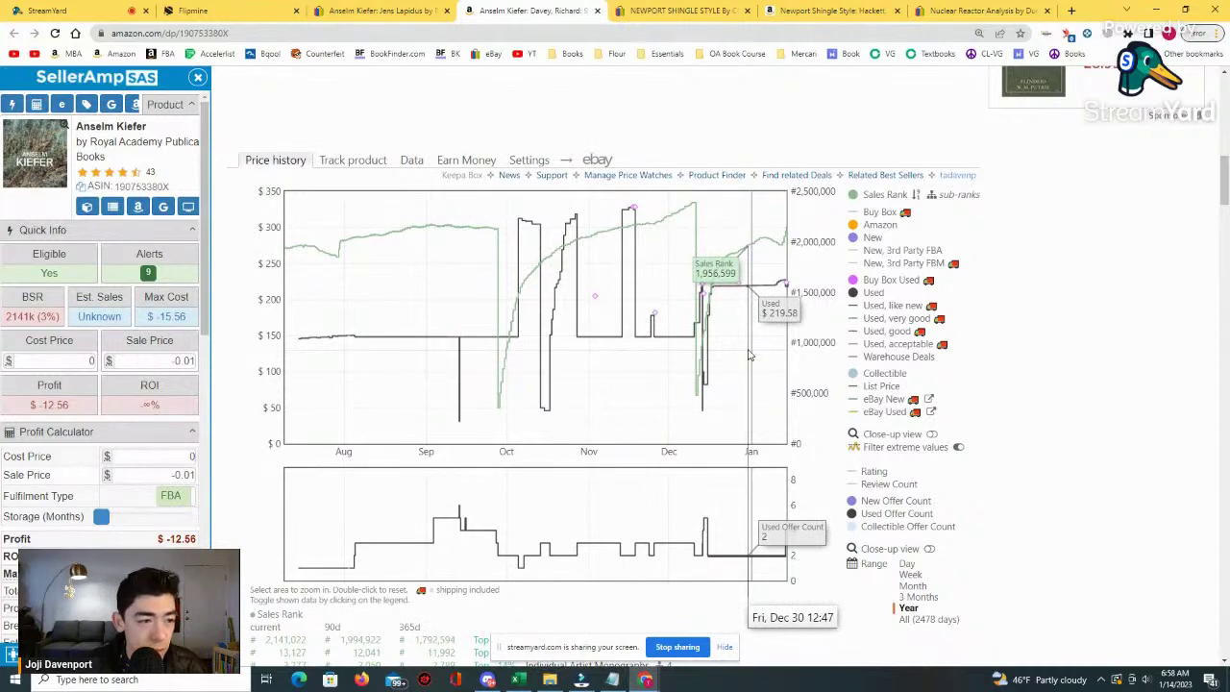
left_click(909, 609)
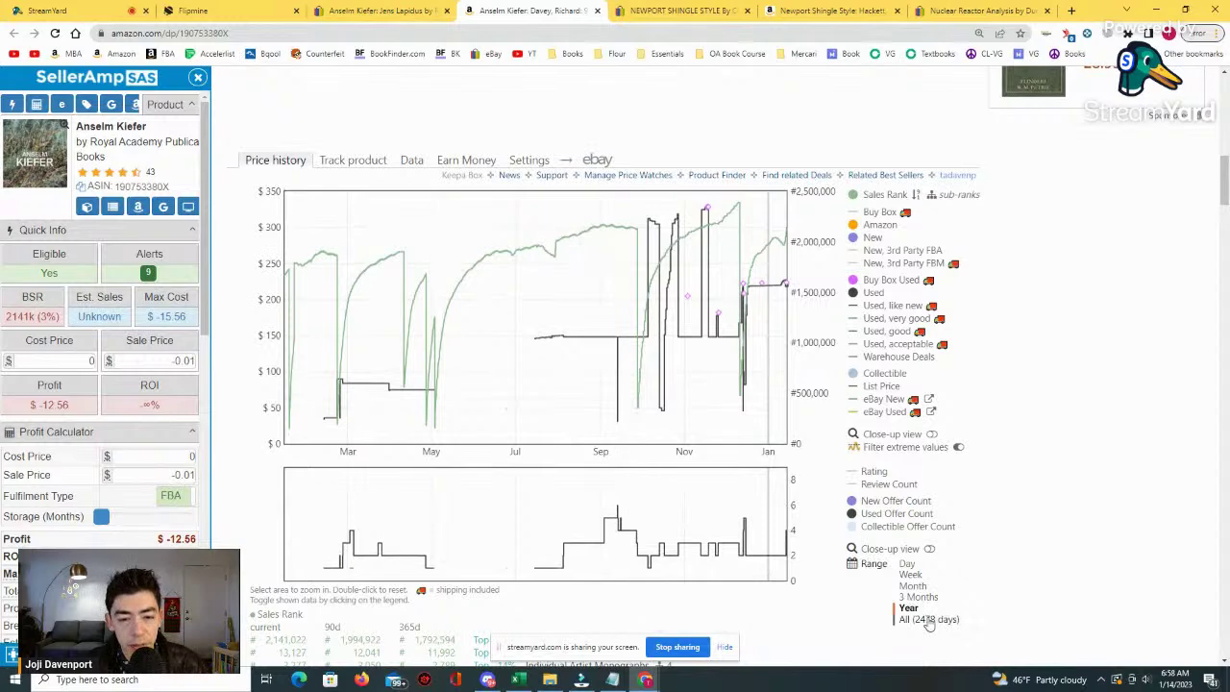
Examine the used price and rank drops from mid-February through early May 2022 at increasing zoom, restore the Year range, and show All.
left_click_drag(463, 394, 325, 396)
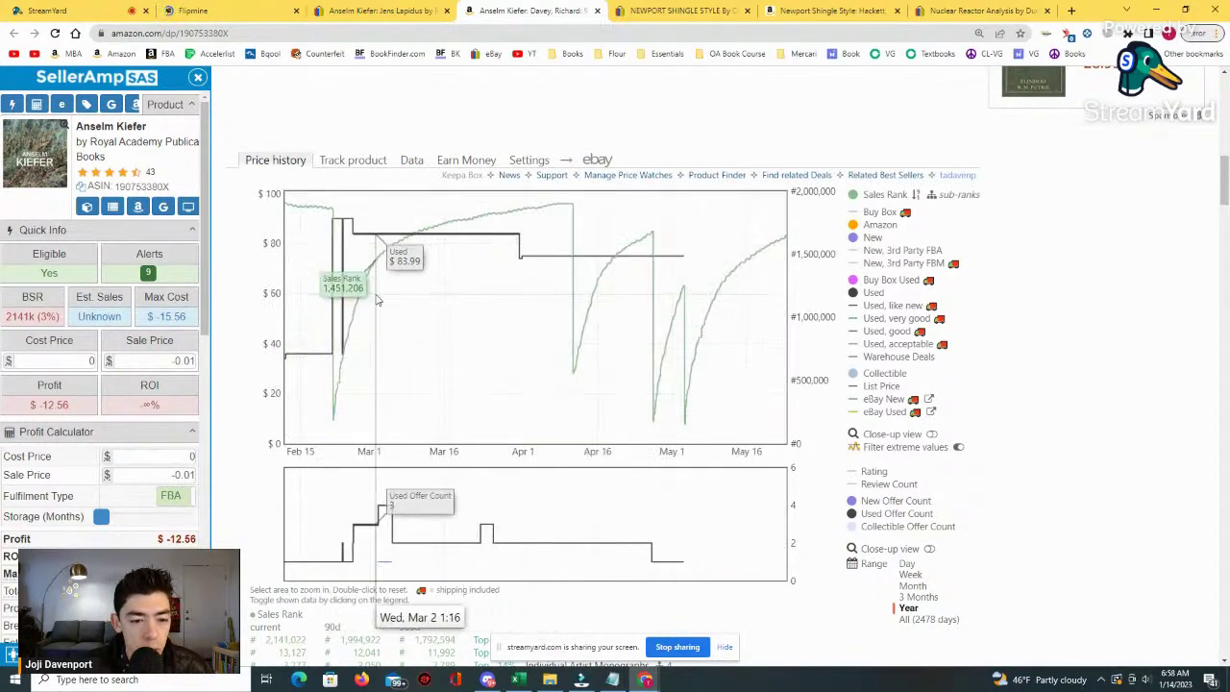
left_click_drag(336, 277, 694, 277)
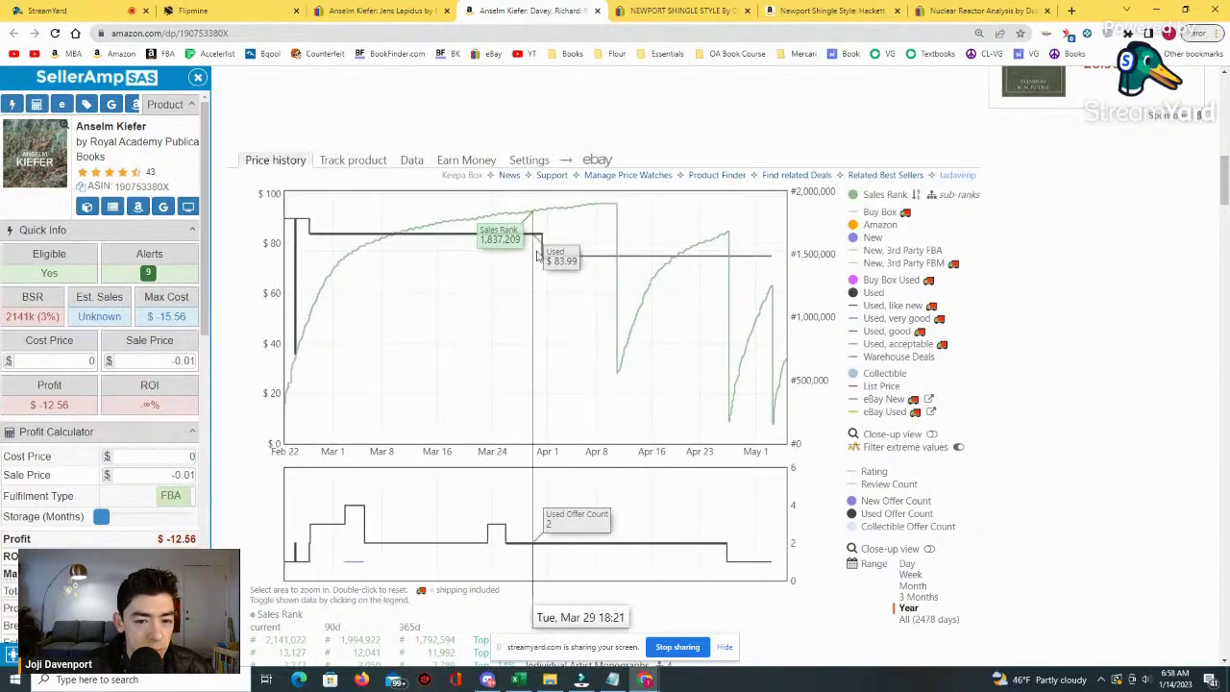
mouse_move(543, 264)
left_mouse_down()
mouse_move(727, 267)
mouse_move(776, 312)
left_mouse_up()
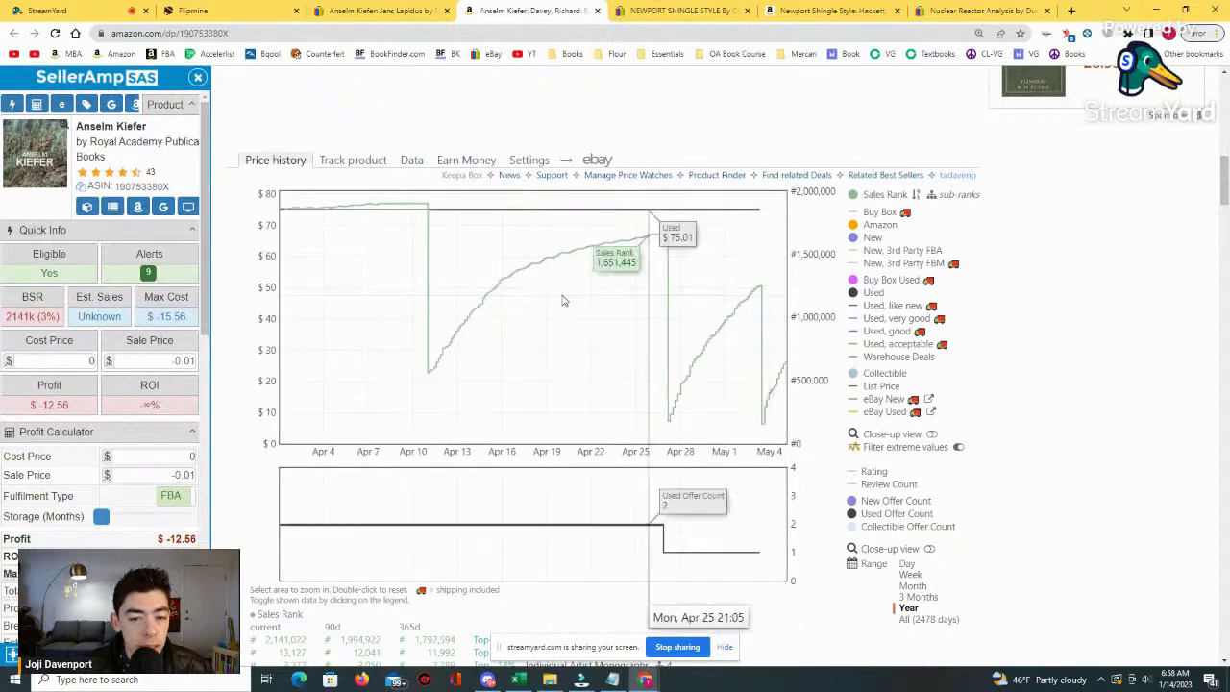
left_click(912, 608)
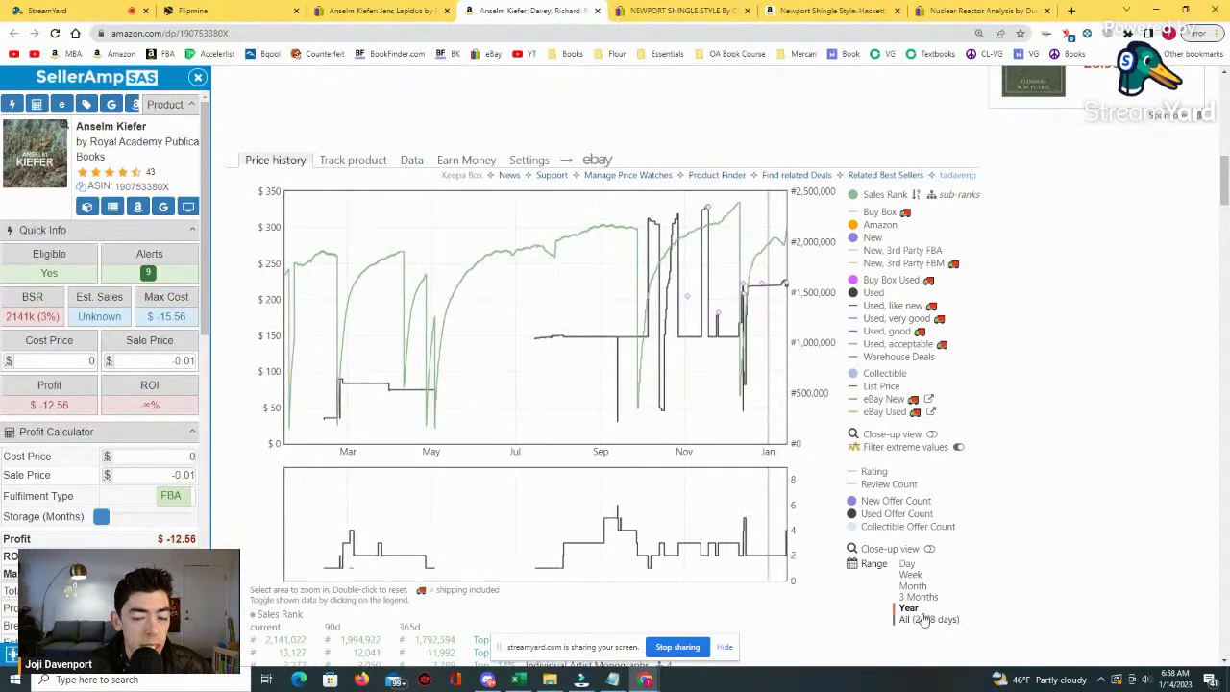
left_click(925, 619)
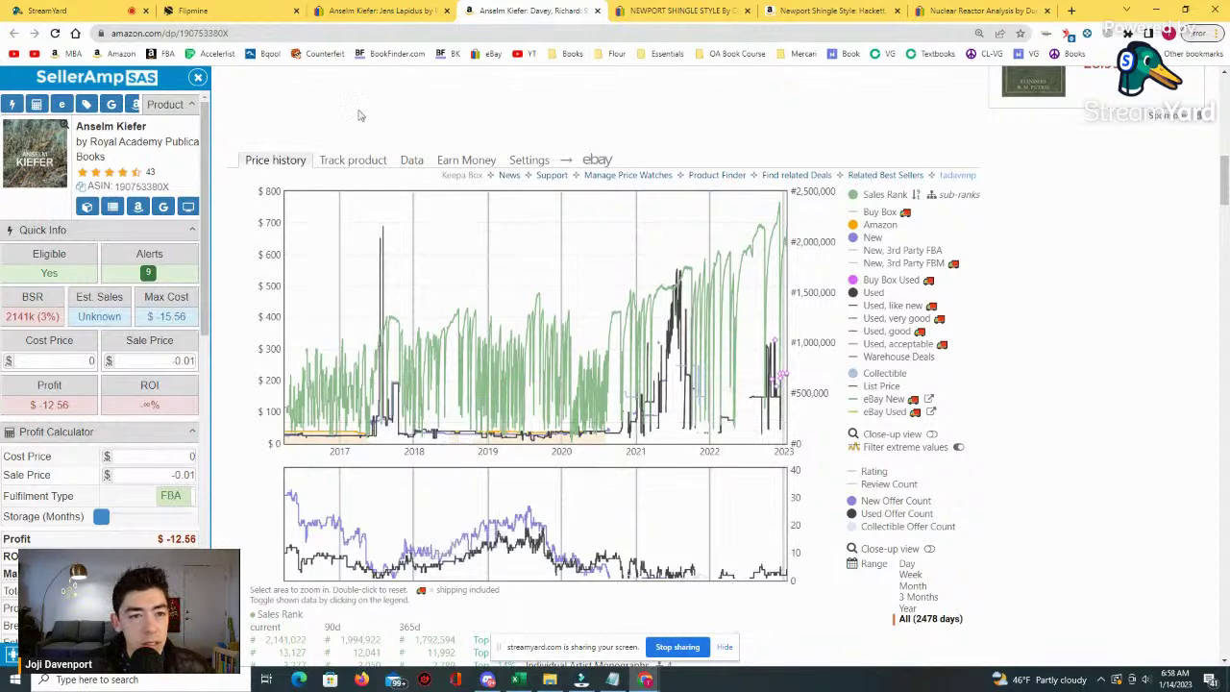
Revisit the Anselm Kiefer eBay listing, and close both its eBay and Amazon pages.
left_click(379, 10)
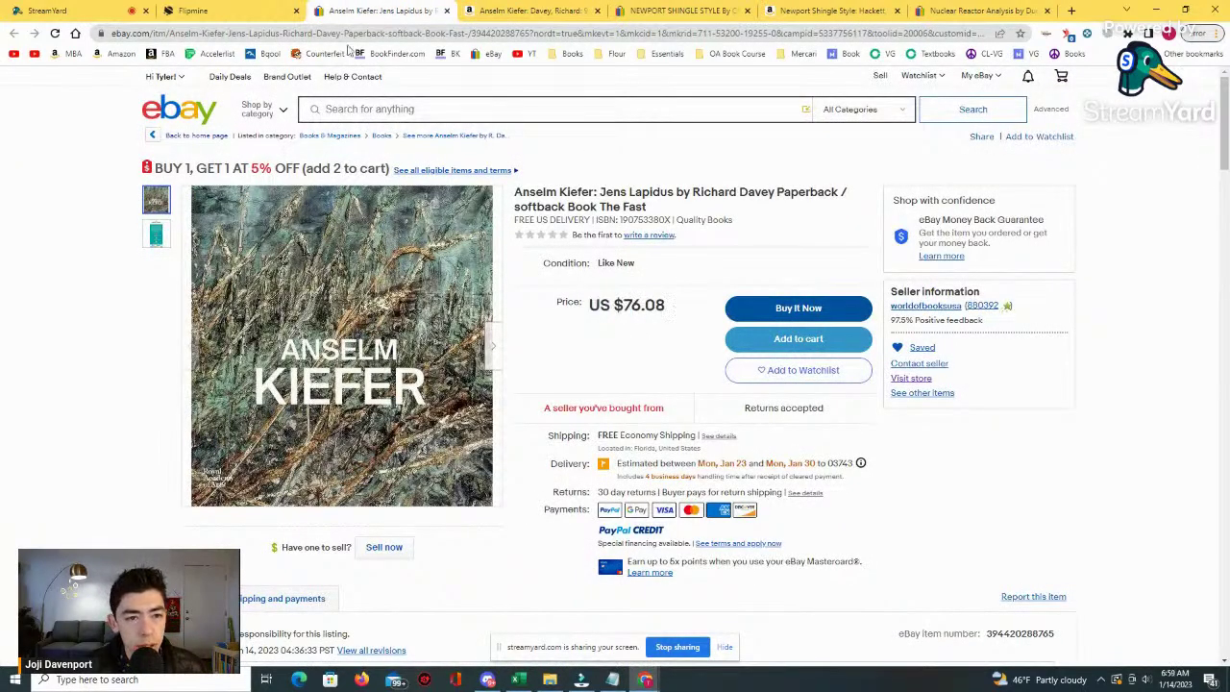
left_click(447, 11)
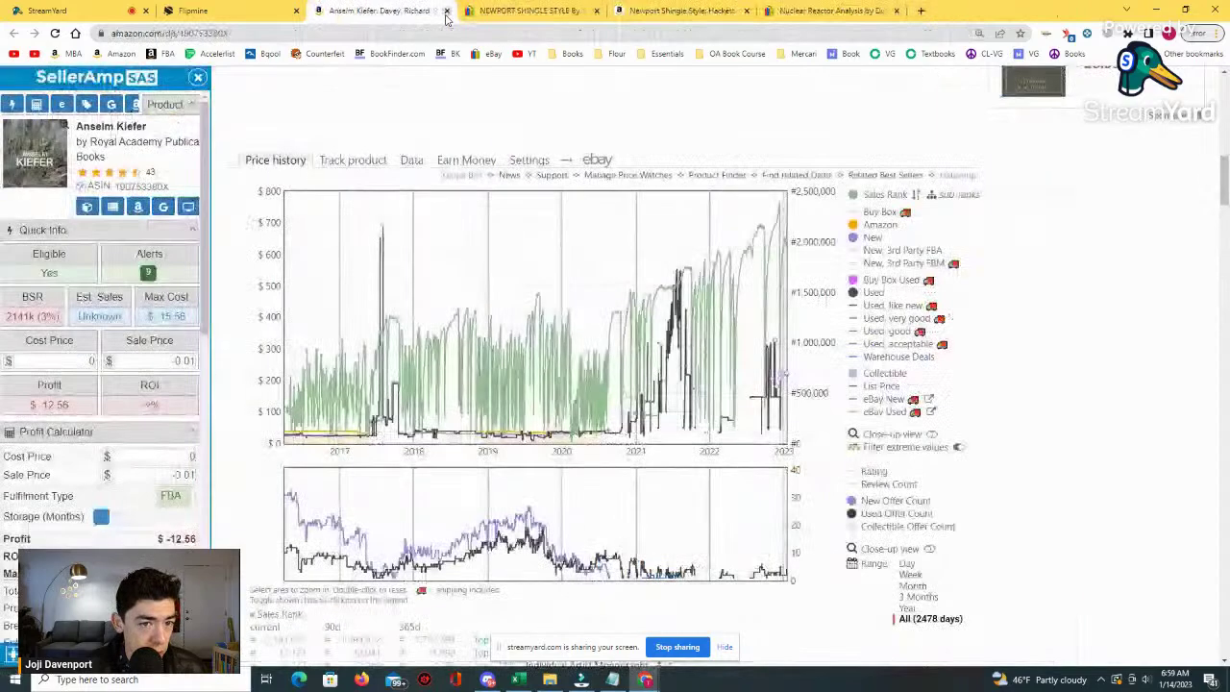
left_click(447, 11)
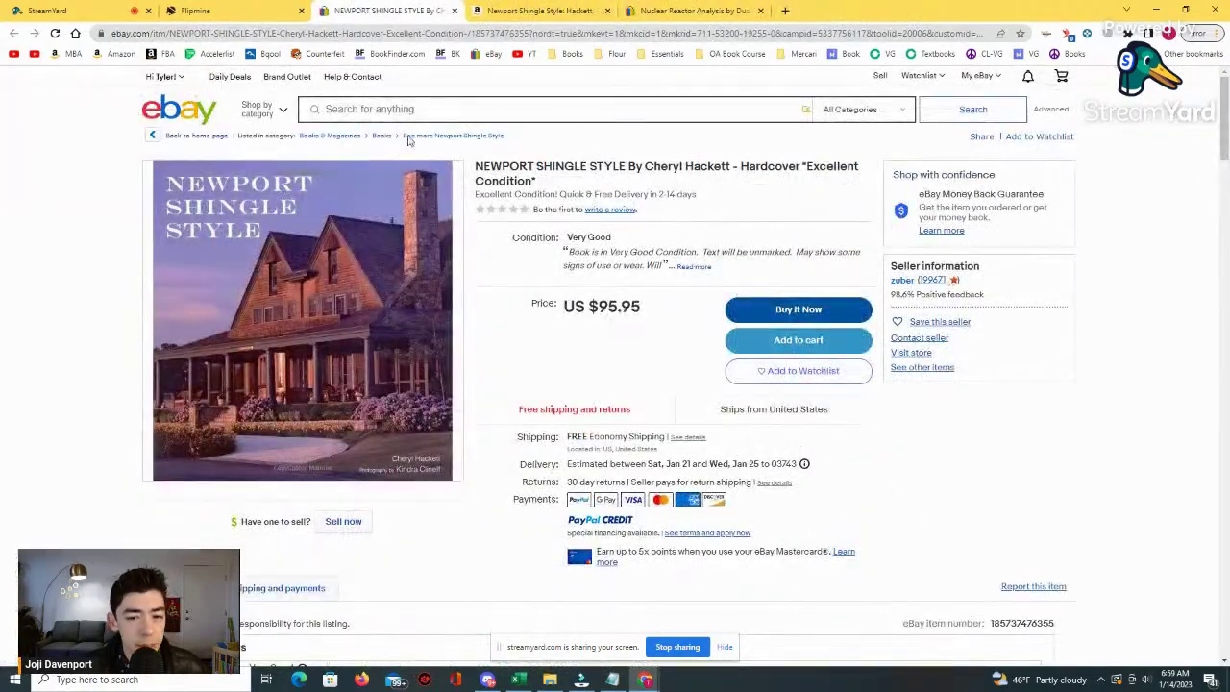
Bring up the Amazon page for Newport Shingle Style and go down toward its Keepa price history.
left_click(493, 9)
scroll(554, 240, "down", 10)
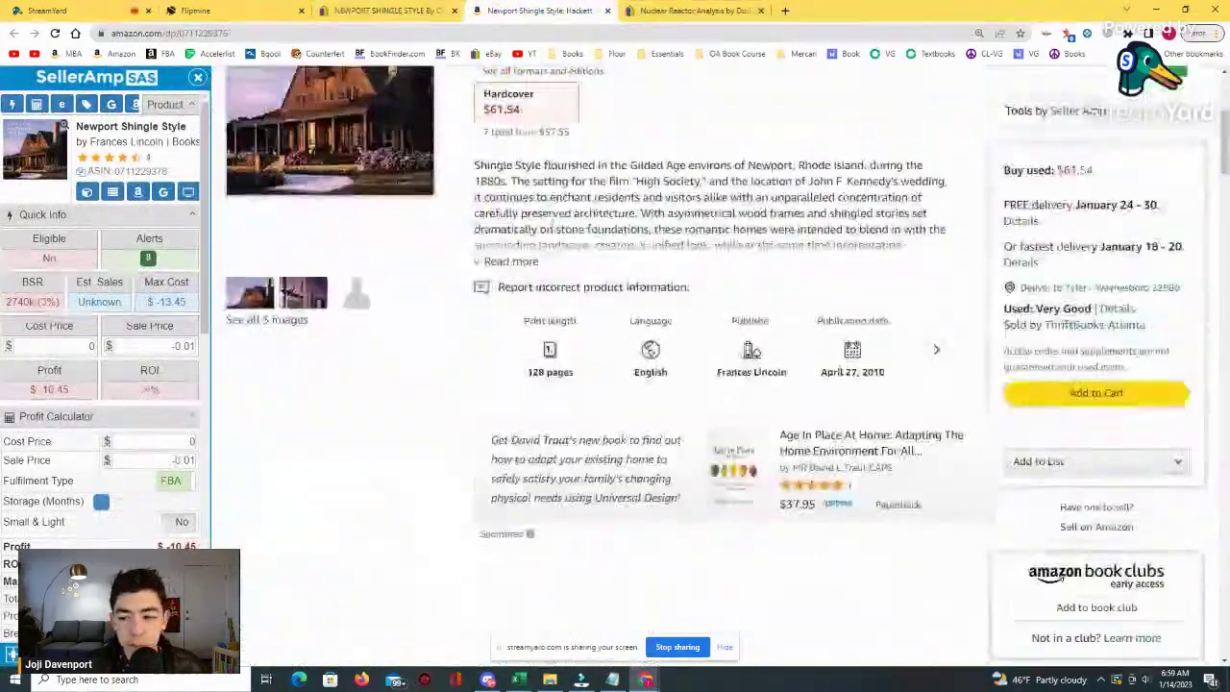
Show the book's all-time Keepa price history and zoom in on about July 2020 to November 2021.
scroll(528, 275, "down", 3)
scroll(528, 276, "up", 6)
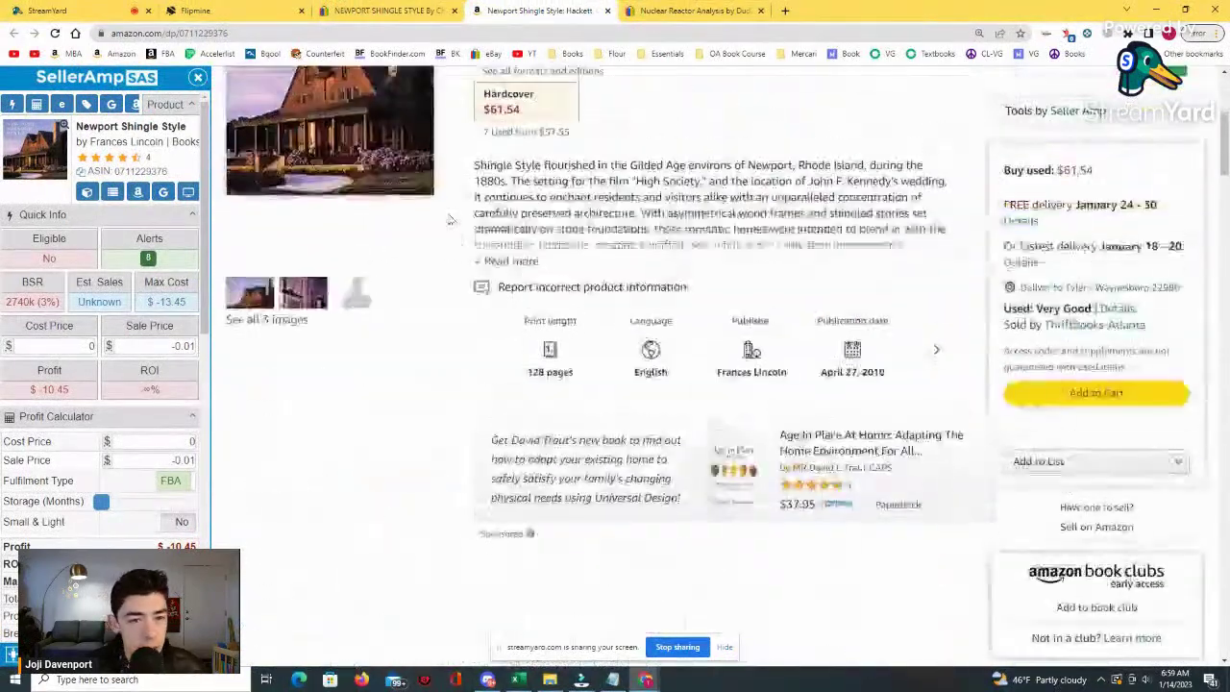
scroll(458, 252, "down", 4)
scroll(497, 285, "down", 3)
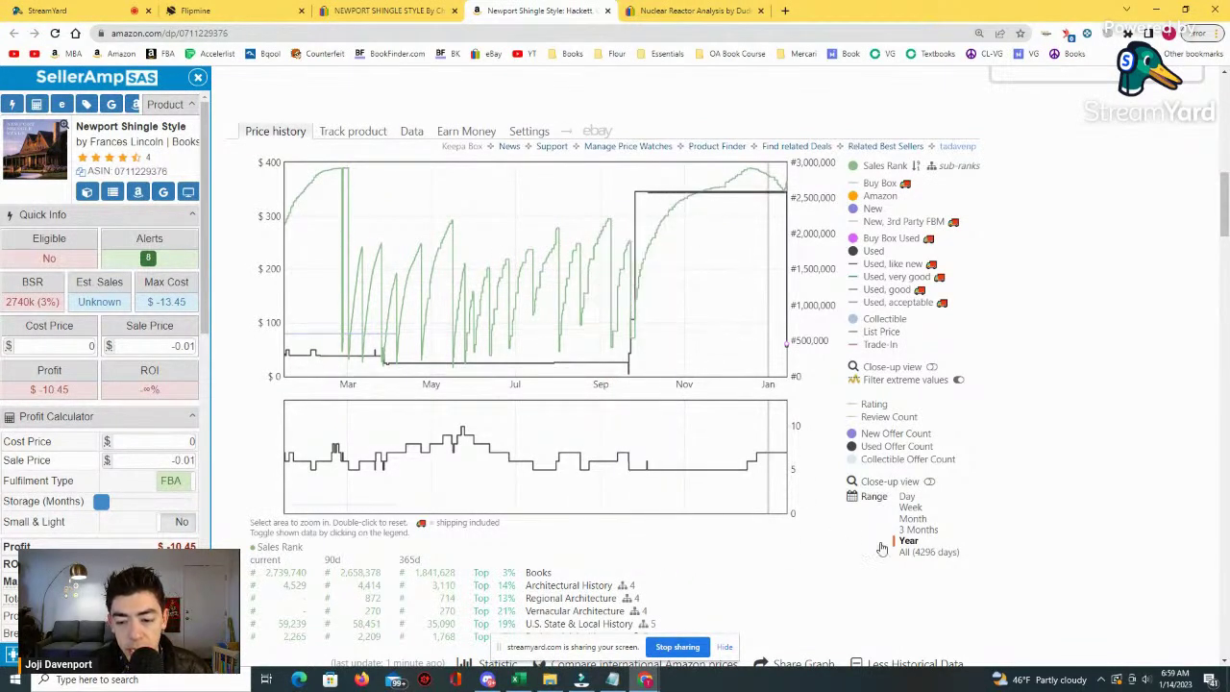
left_click(913, 553)
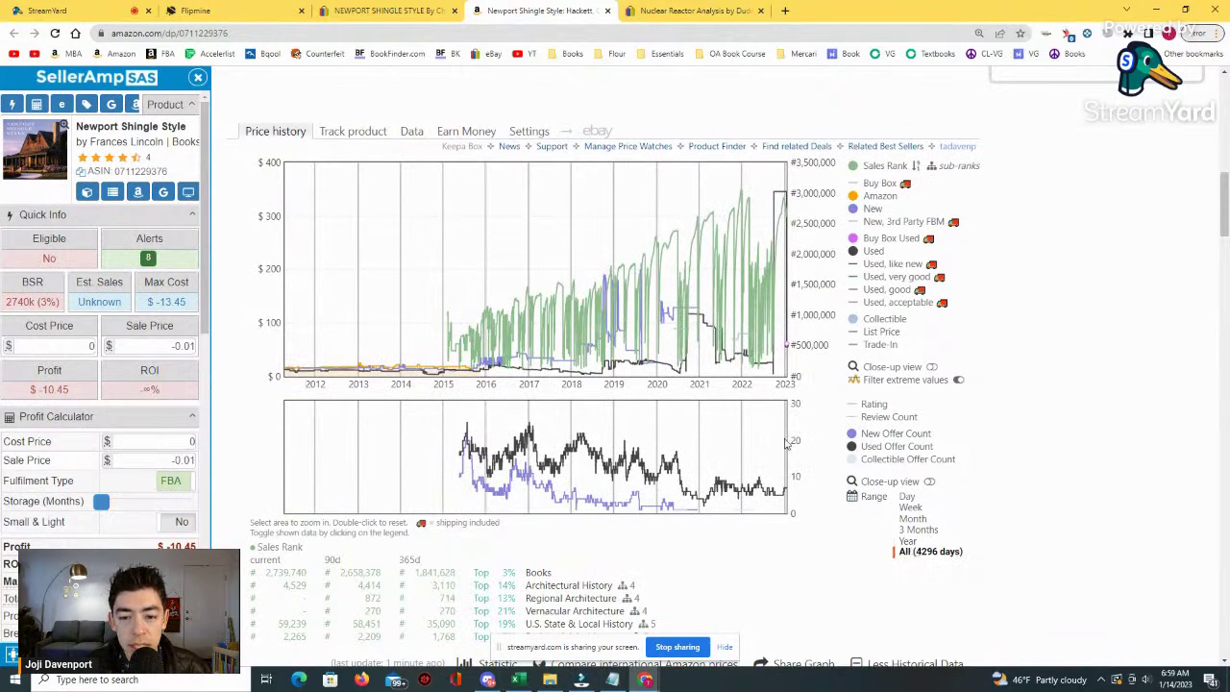
left_click_drag(678, 317, 737, 318)
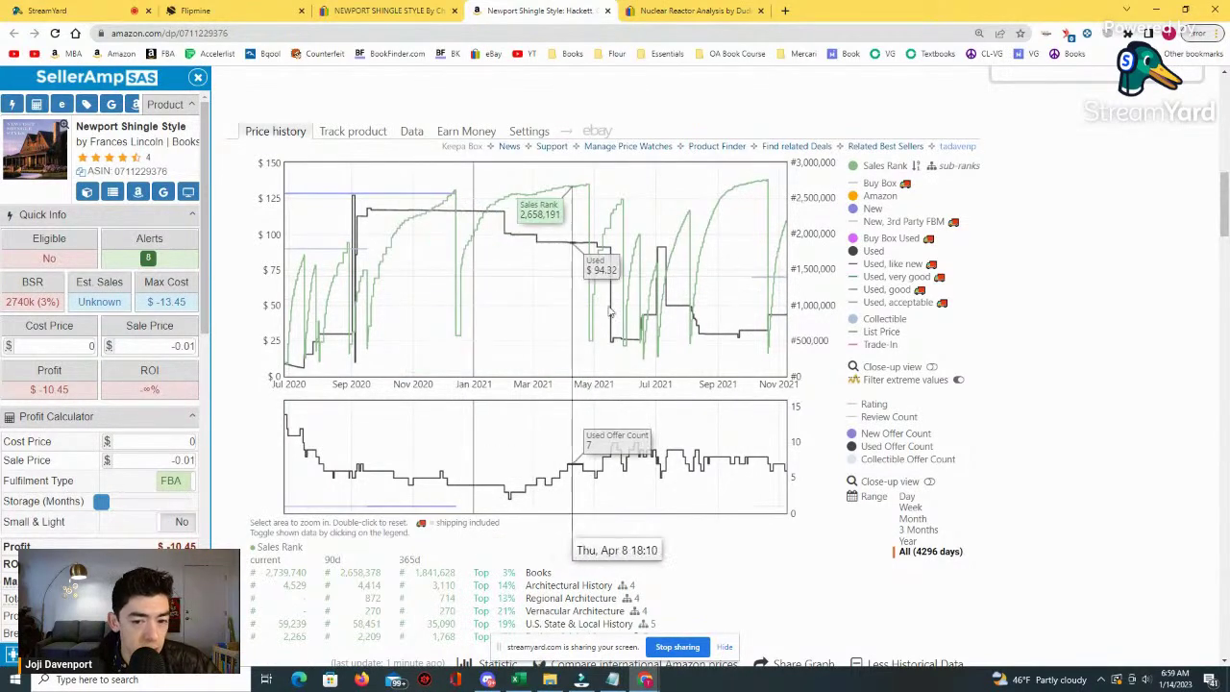
Compare the one-year and 3-month price history ranges and zoom in on the latest used price drop.
left_click(908, 540)
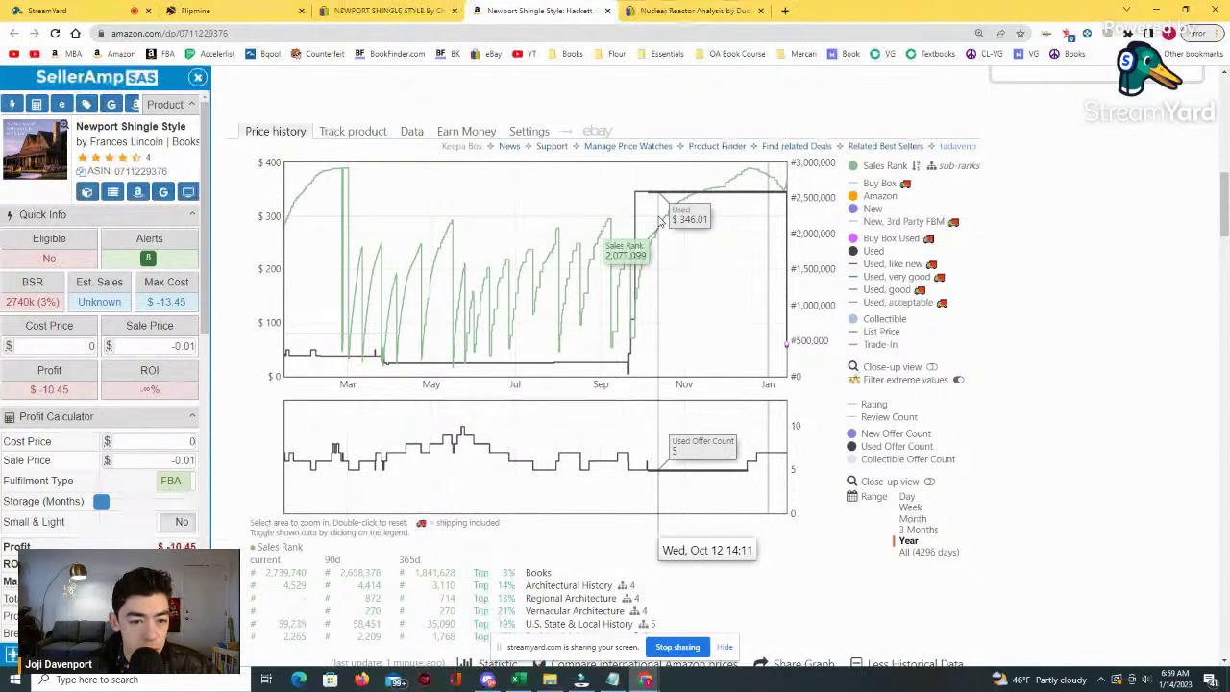
left_click(908, 529)
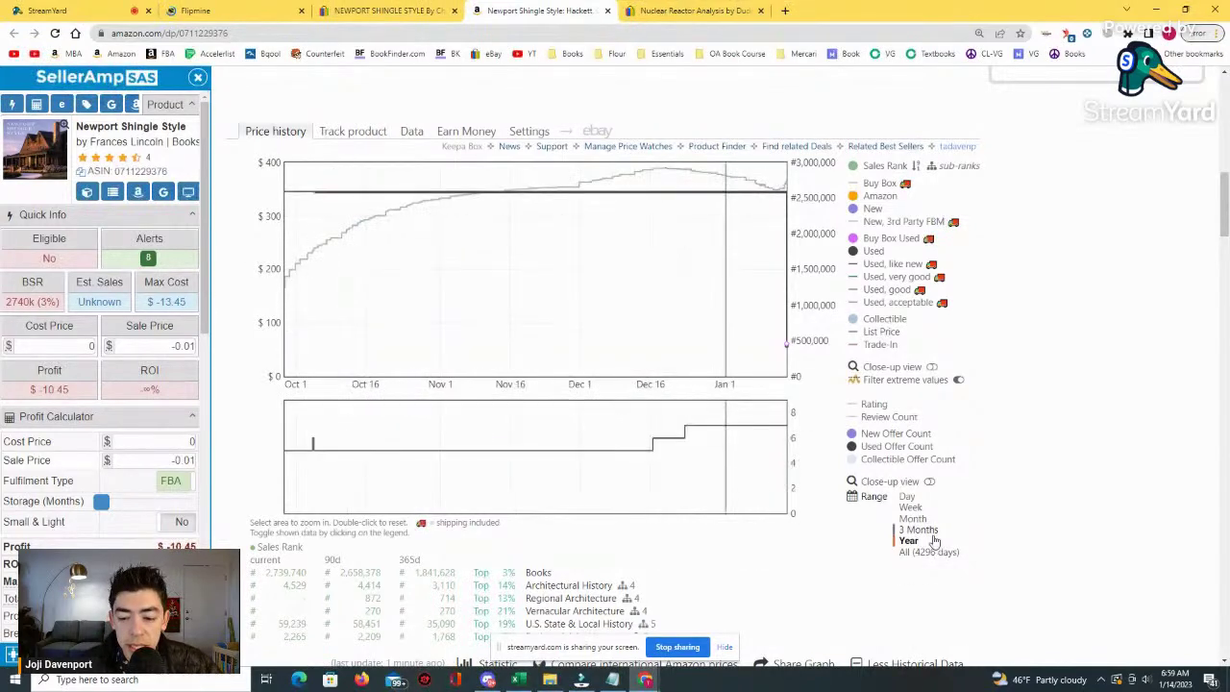
left_click(908, 540)
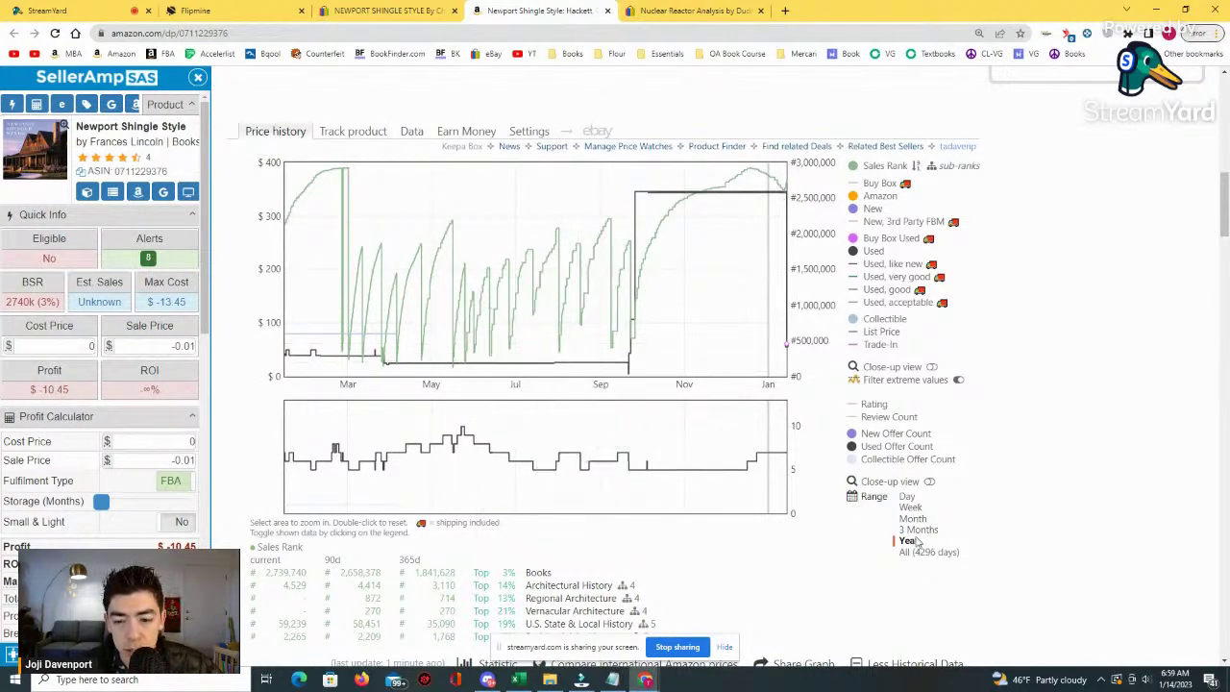
mouse_move(784, 274)
left_mouse_down()
mouse_move(766, 274)
mouse_move(785, 279)
left_mouse_up()
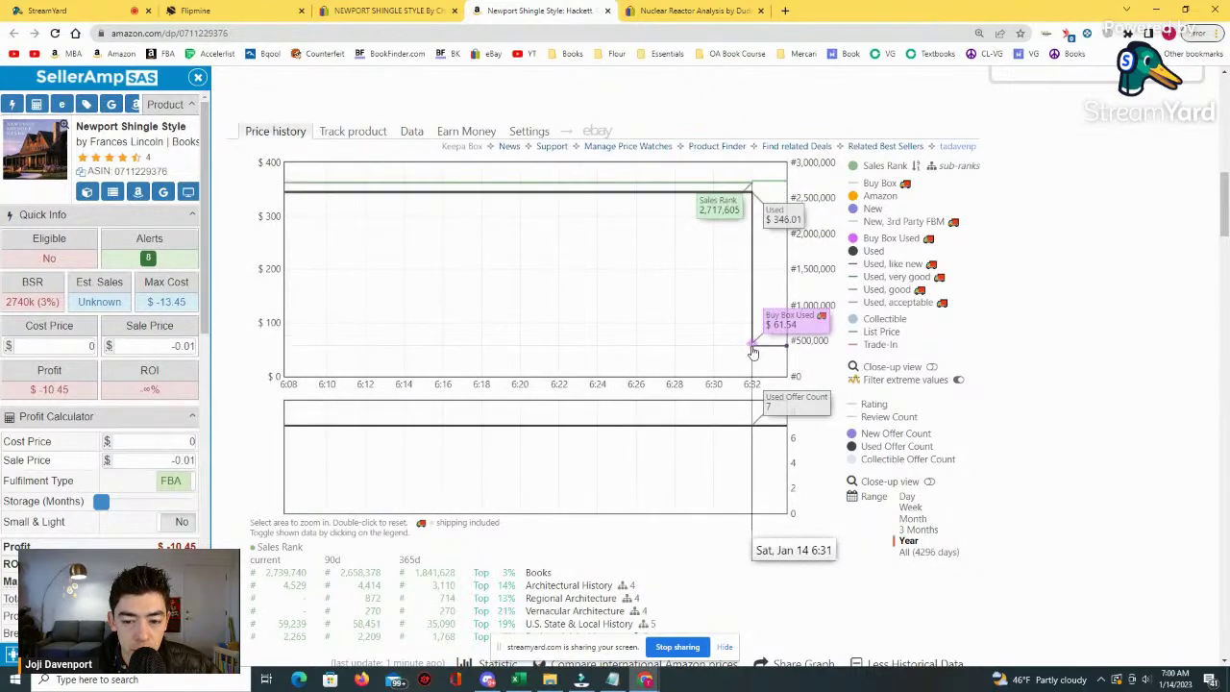
left_click(910, 541)
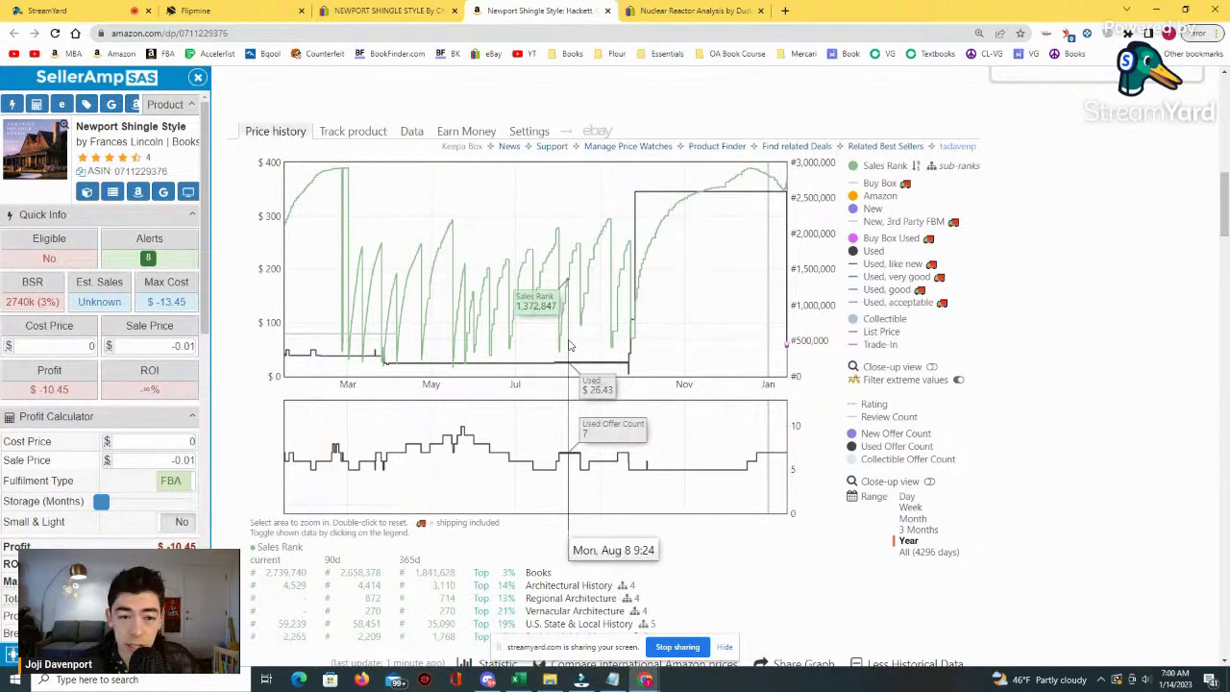
Examine the all-time graph around 2020 to early 2022, then the one-year graph's final two weeks up to January 14.
left_click(929, 552)
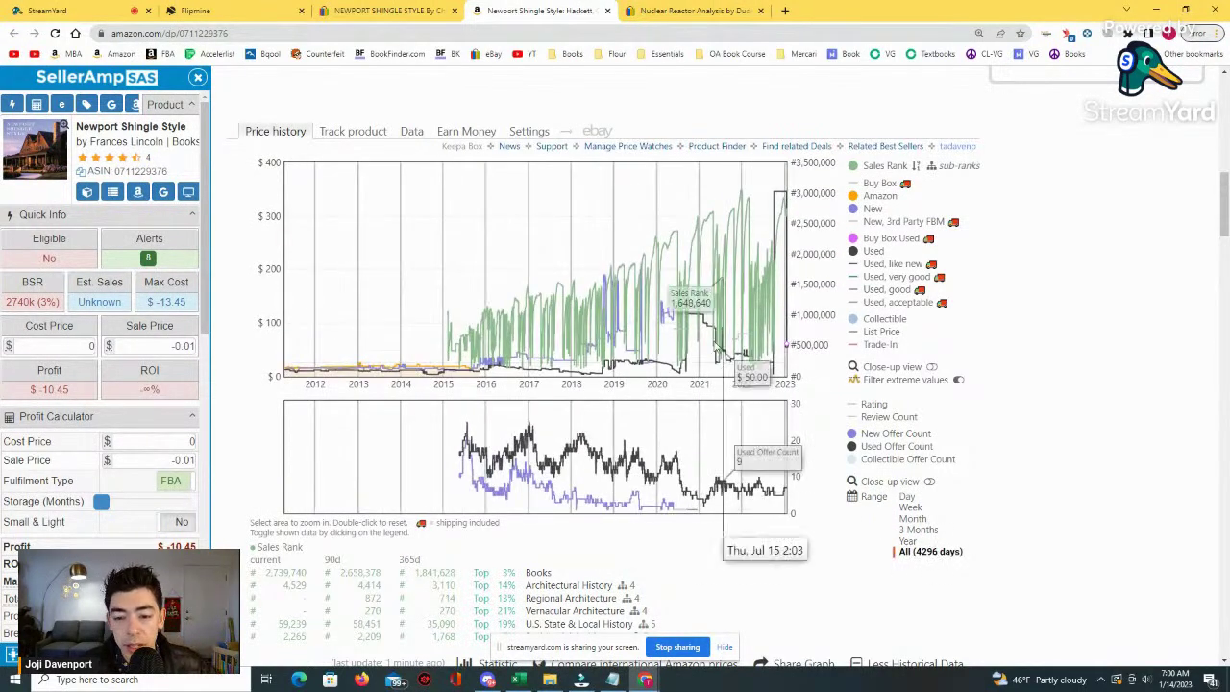
left_click_drag(654, 369, 651, 369)
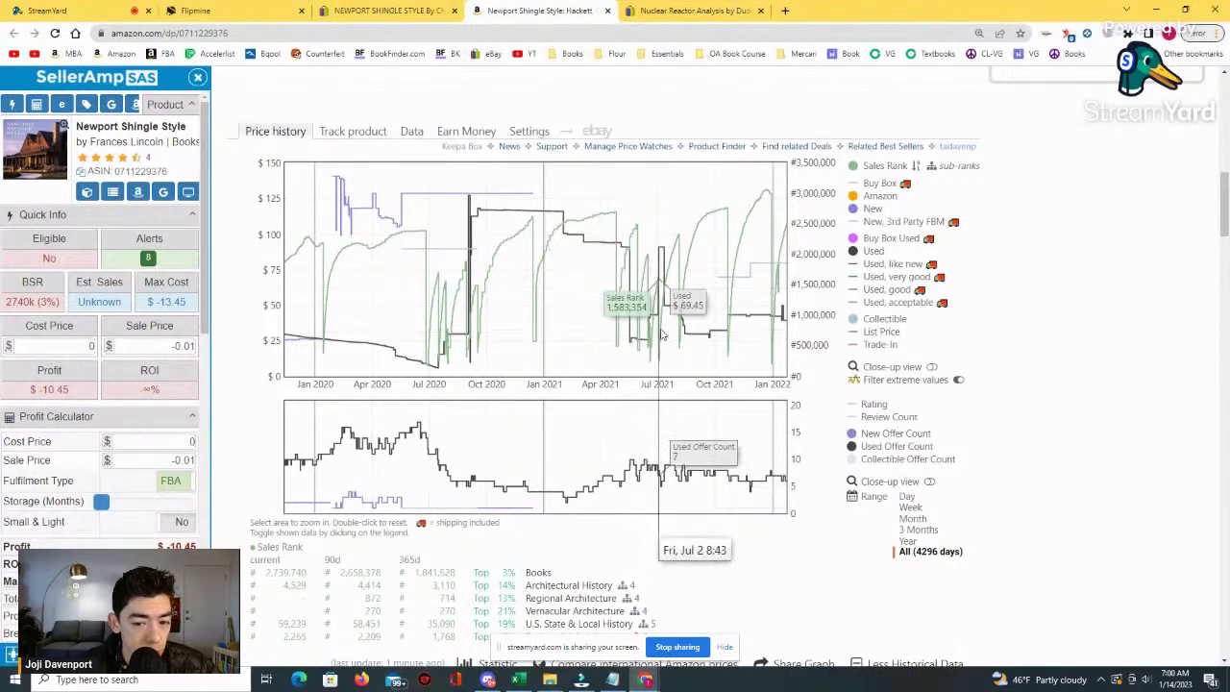
left_click(934, 541)
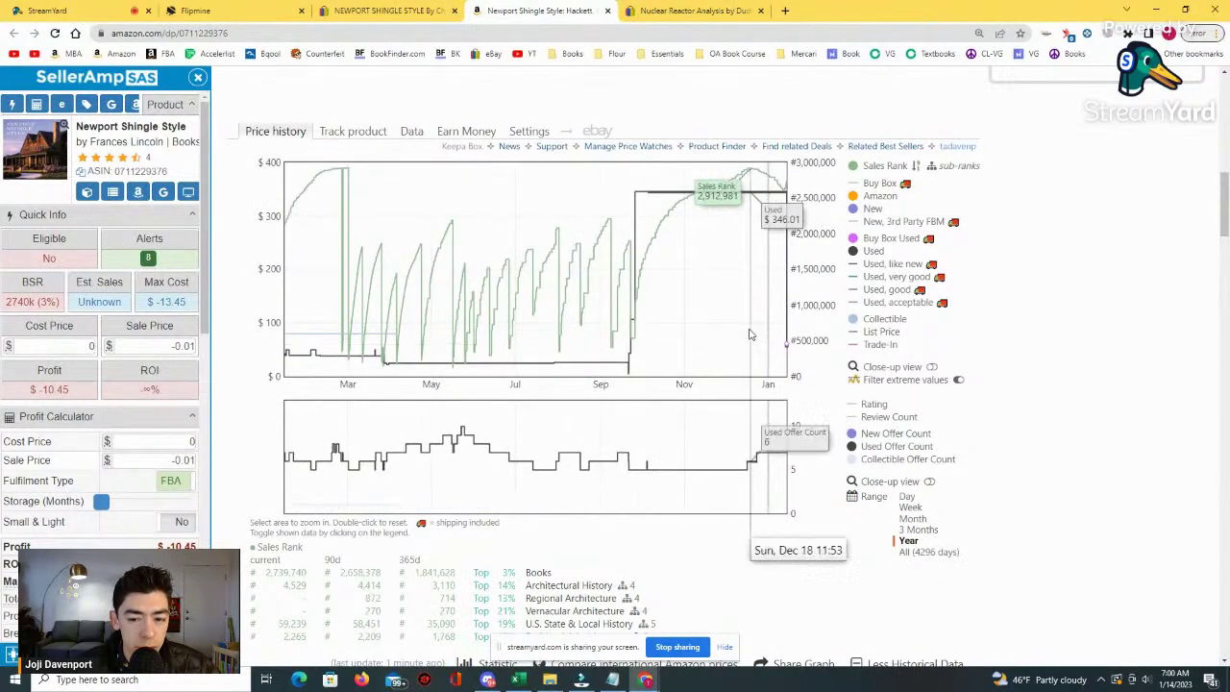
left_click_drag(774, 338, 745, 338)
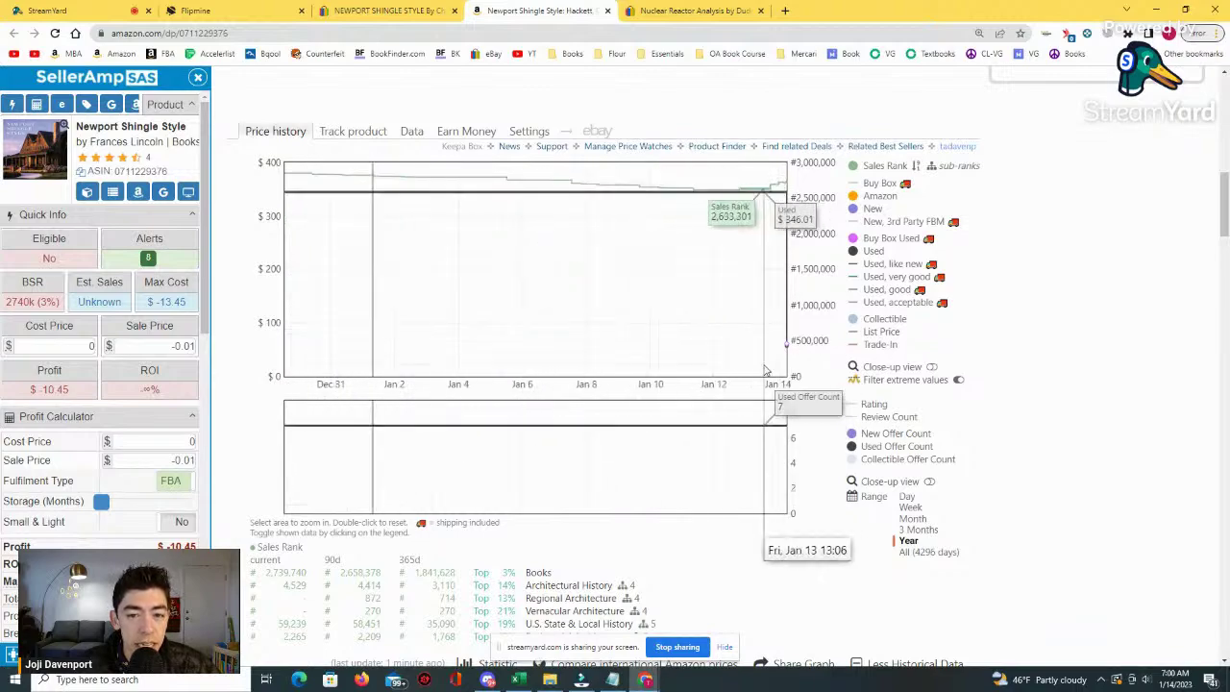
Review the book's used offers, expanding the cheapest offer's details and checking the available filters, and close the offer list.
scroll(526, 286, "up", 10)
left_click(532, 264)
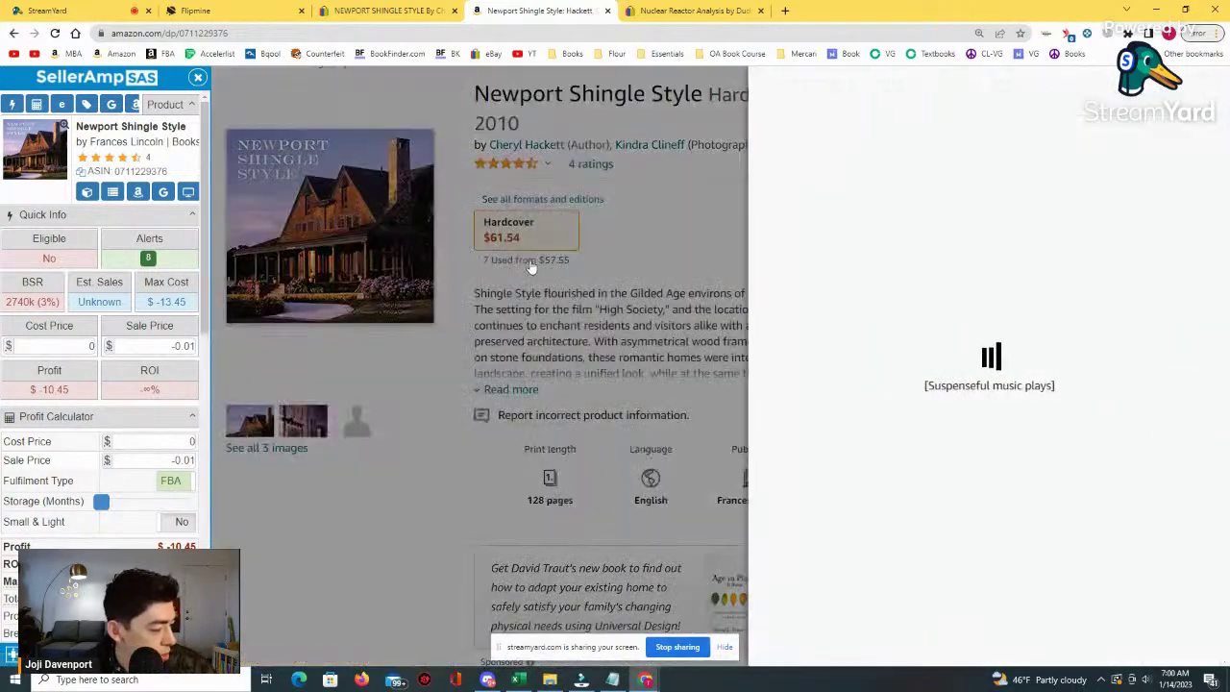
scroll(775, 335, "down", 3)
scroll(817, 345, "up", 3)
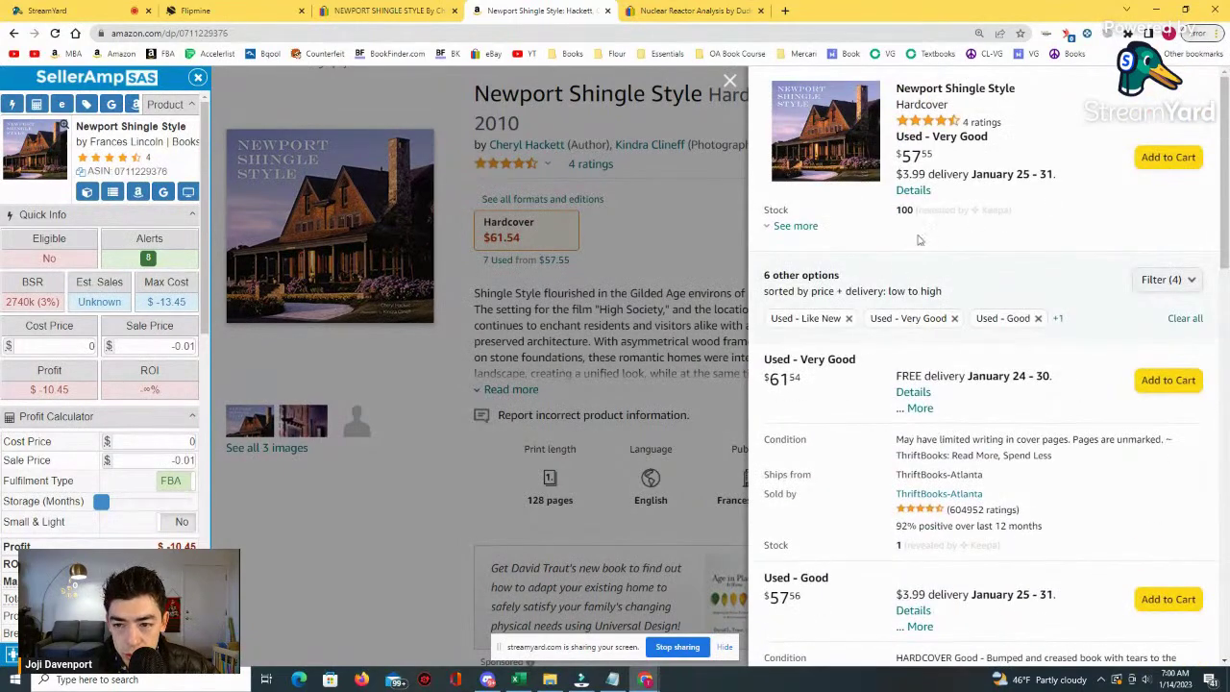
left_click(795, 227)
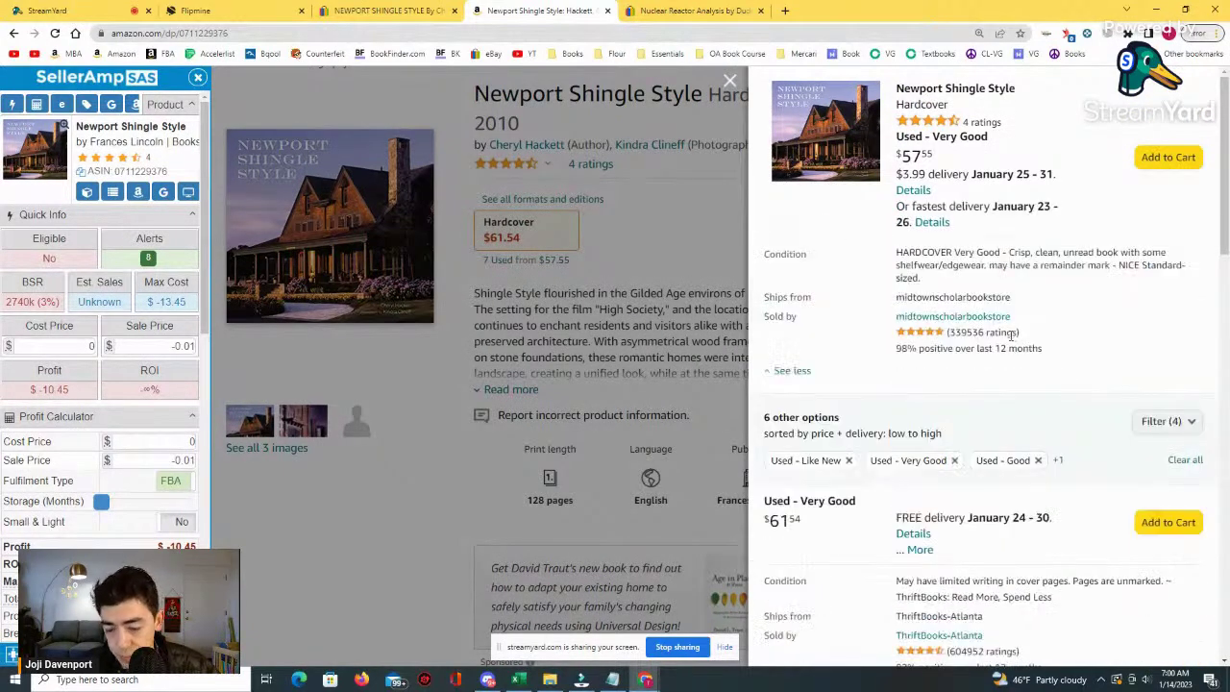
scroll(1009, 337, "down", 2)
scroll(1005, 342, "up", 2)
left_click(1164, 421)
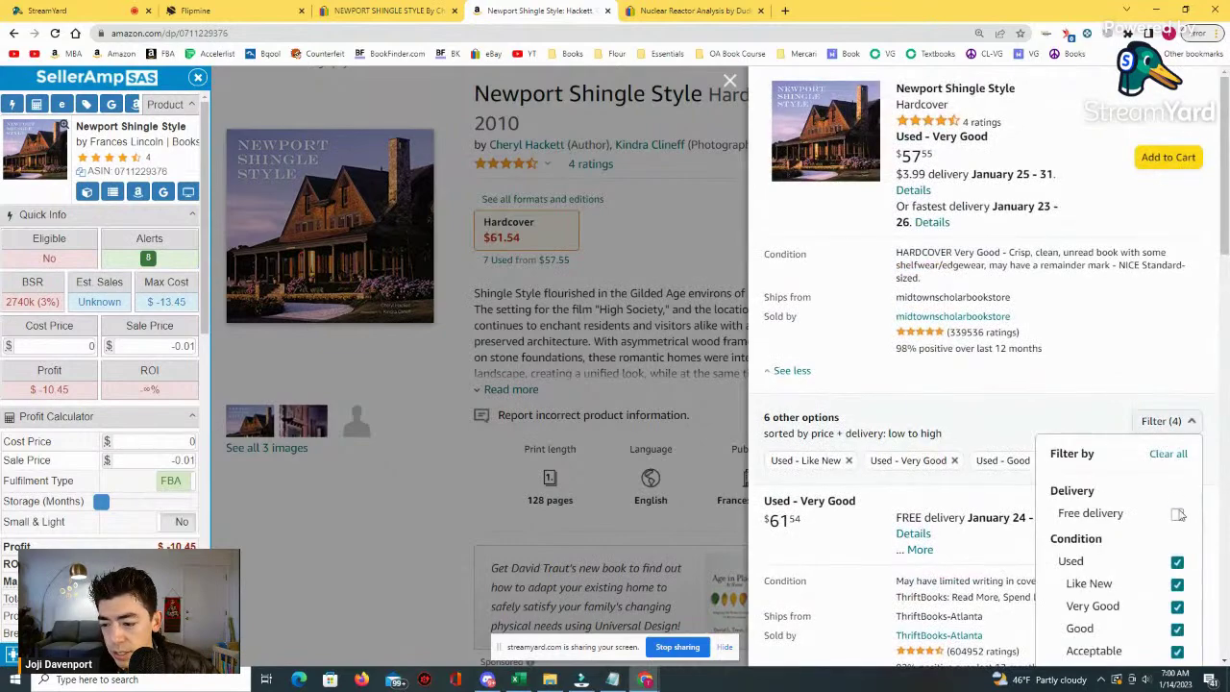
left_click(970, 399)
scroll(827, 355, "down", 2)
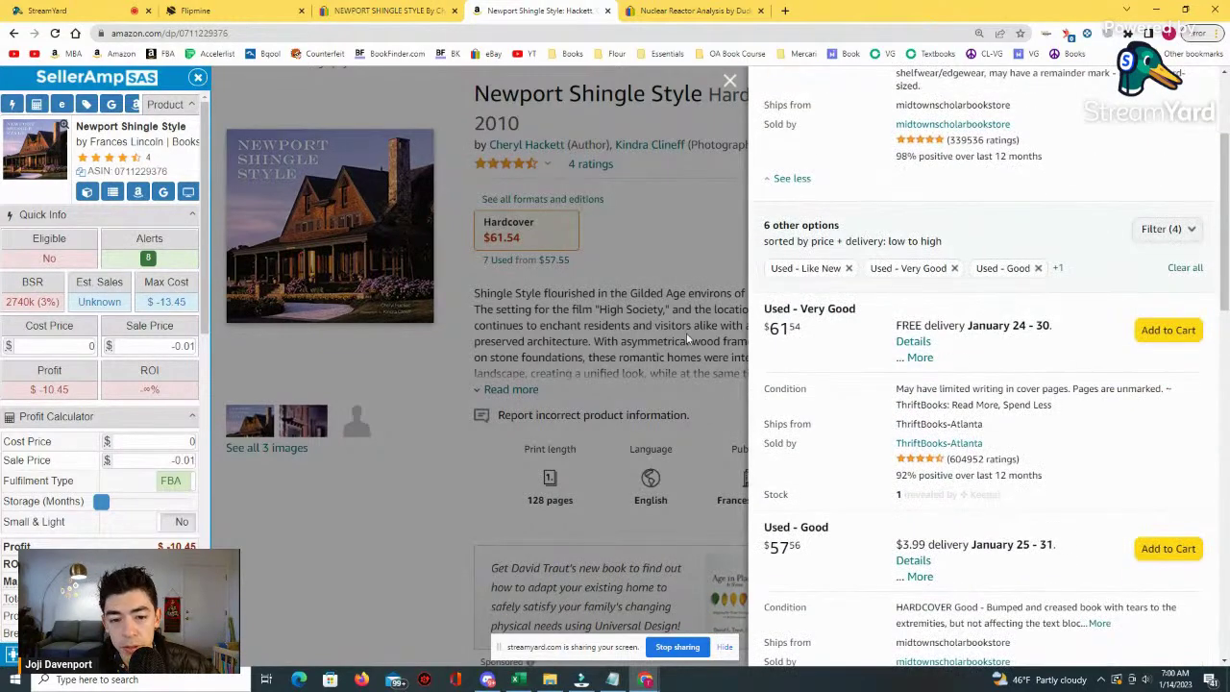
left_click(686, 333)
Reopen the used offers, compare the sellers' prices and stock, and read the condition details of the cheapest copy.
scroll(686, 332, "down", 1)
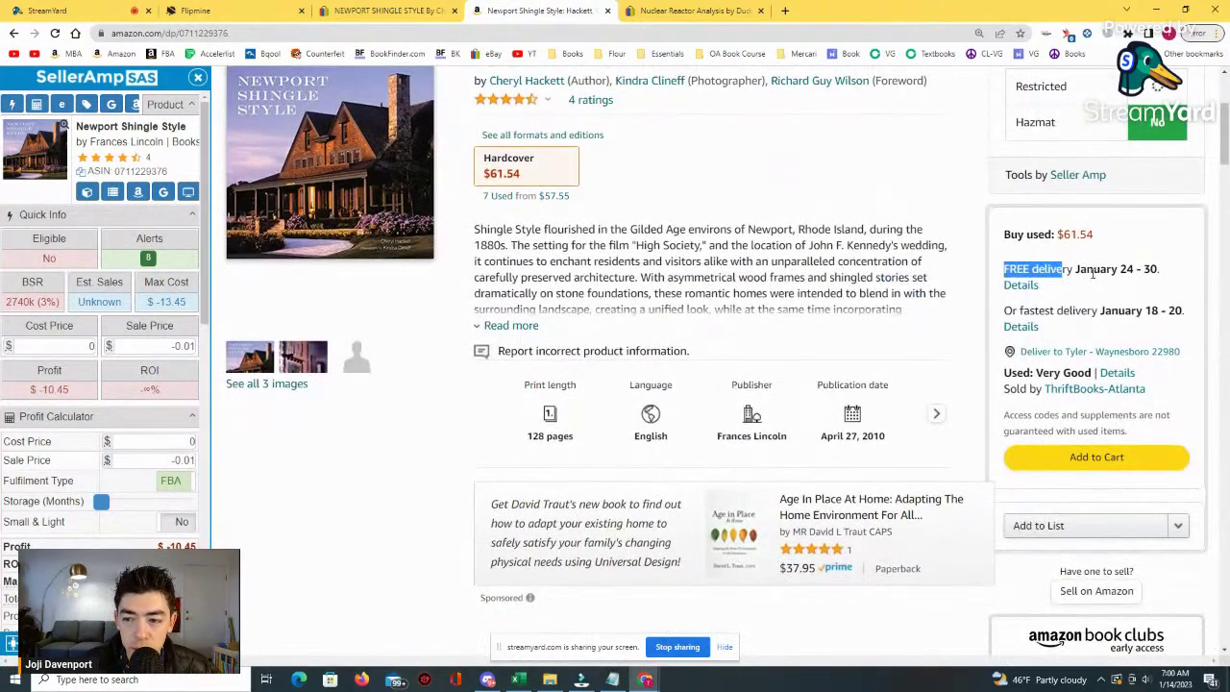
left_click(574, 203)
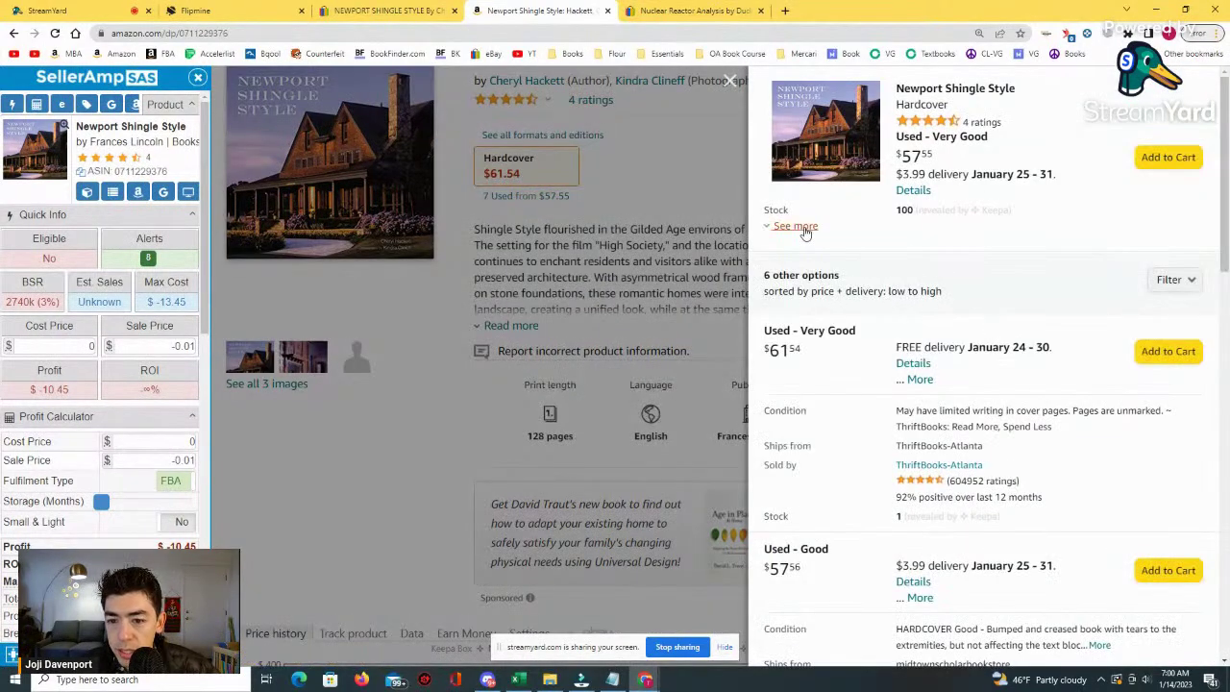
scroll(919, 379, "down", 2)
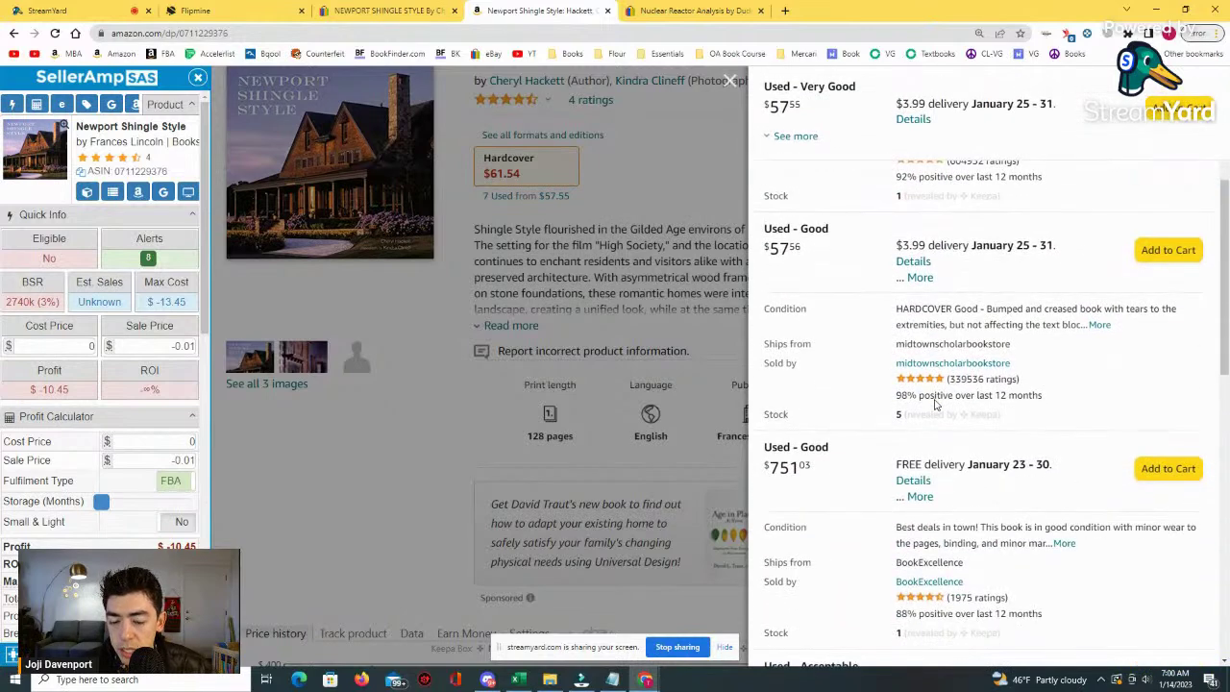
scroll(933, 399, "up", 2)
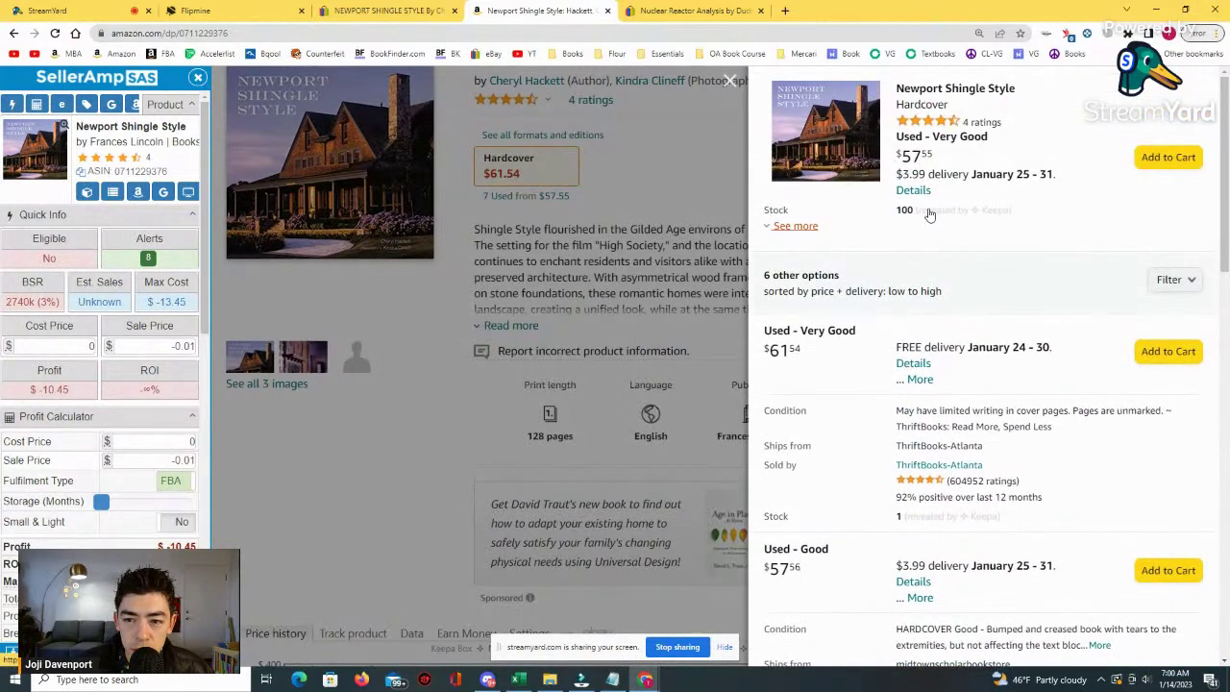
left_click(794, 226)
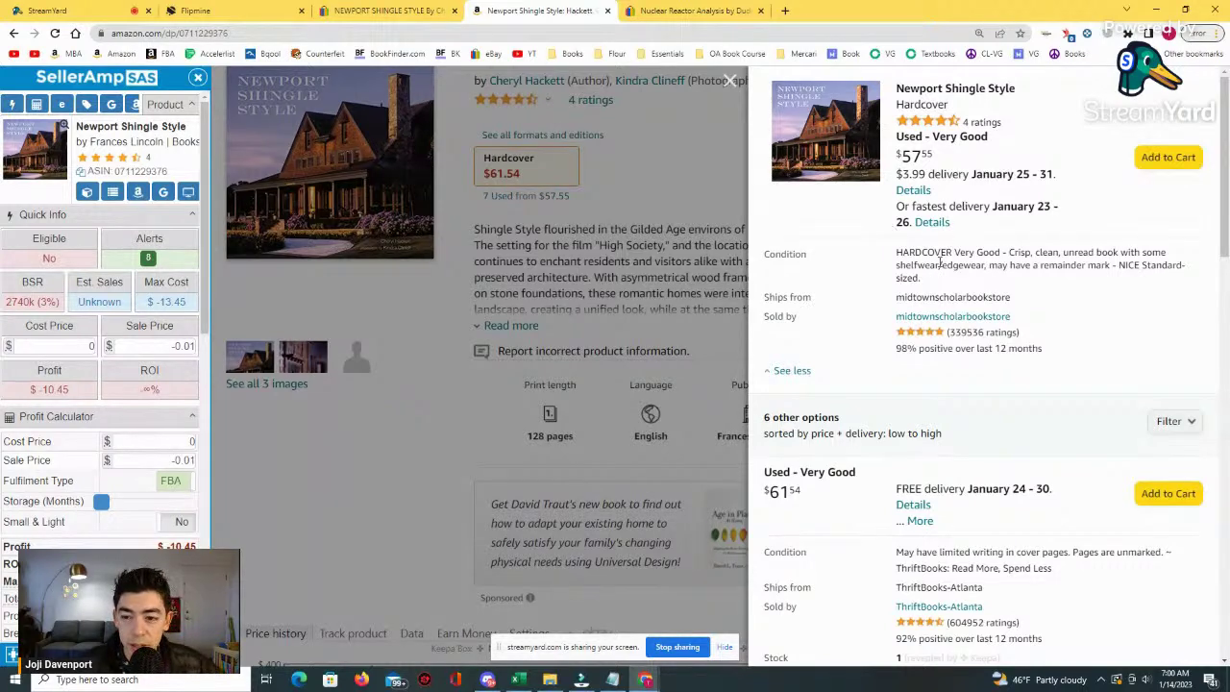
left_click(727, 343)
Review the one-year and all-time price history and zoom in on about July 2013 to early 2016.
scroll(673, 385, "down", 5)
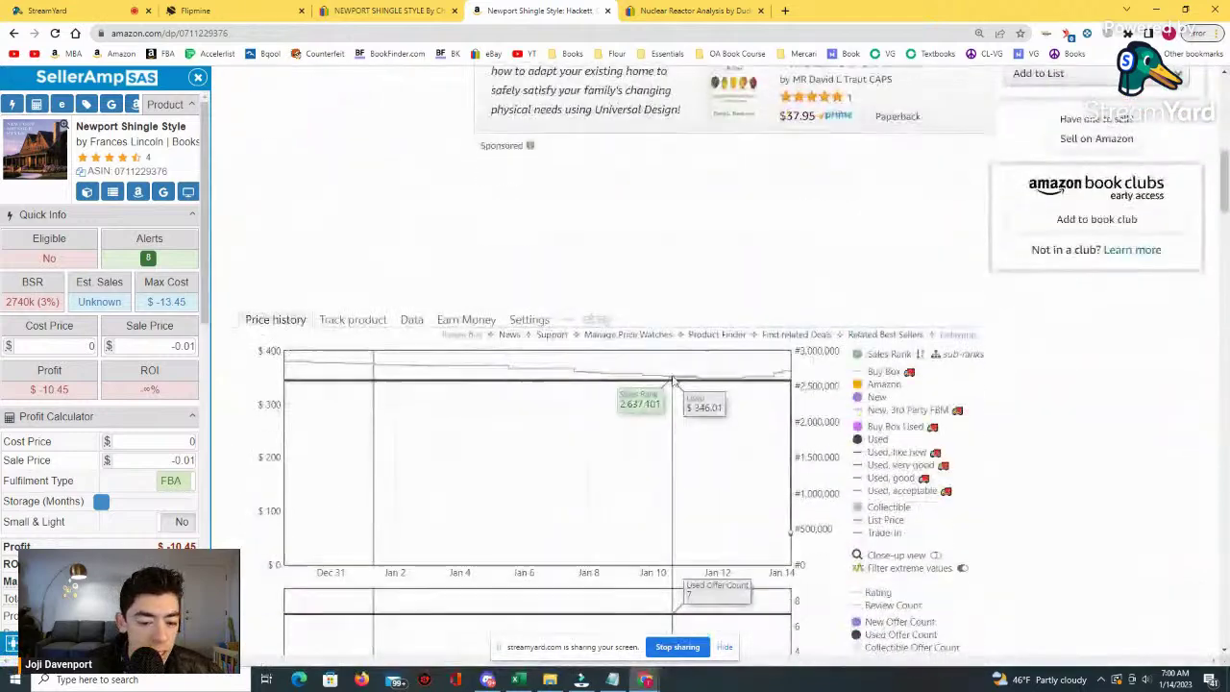
left_click(911, 476)
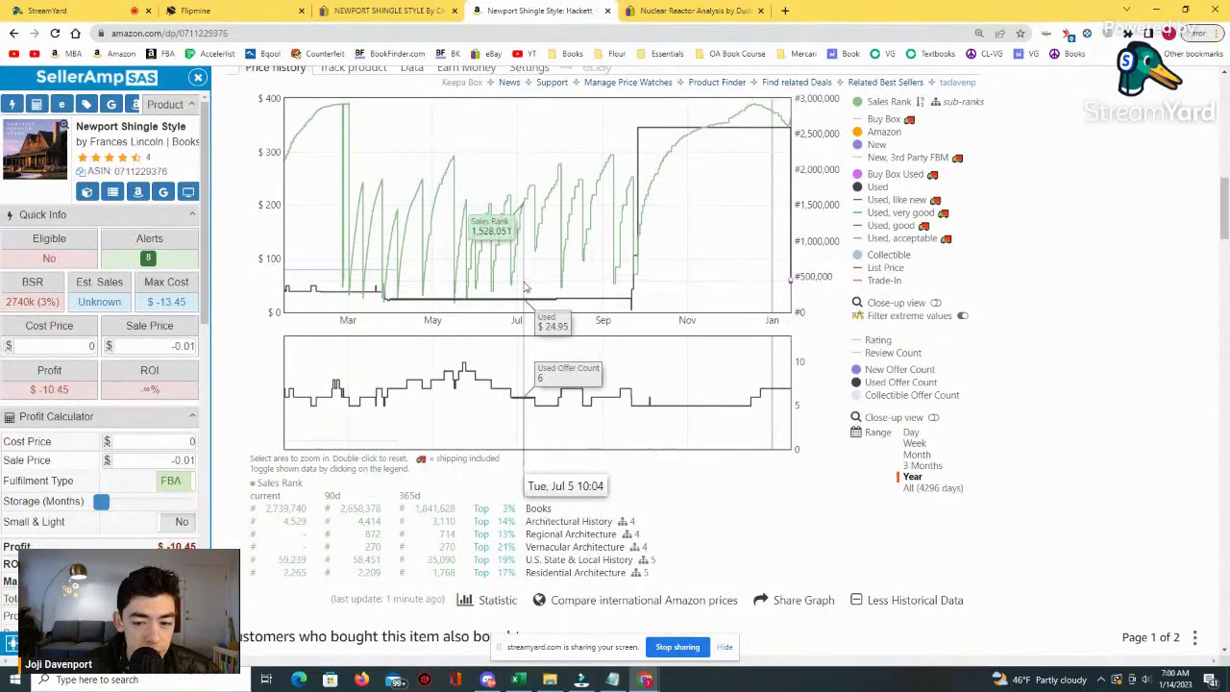
scroll(673, 336, "down", 2)
left_click(932, 357)
scroll(768, 337, "up", 1)
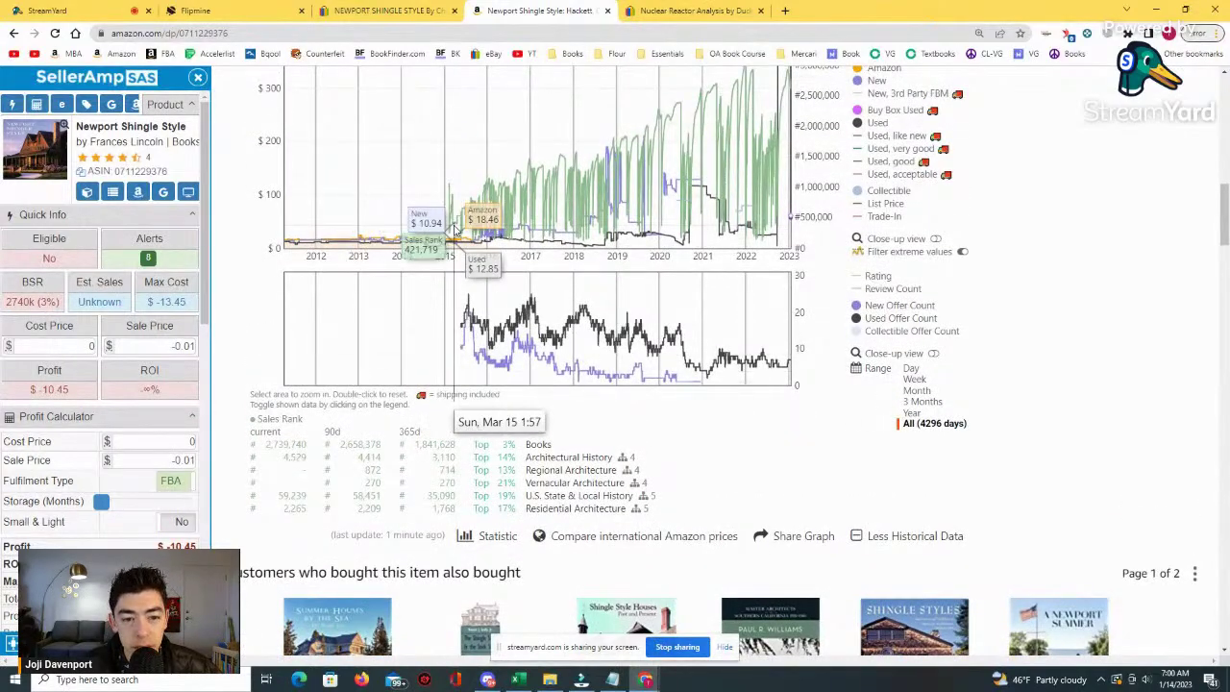
left_click_drag(498, 236, 380, 248)
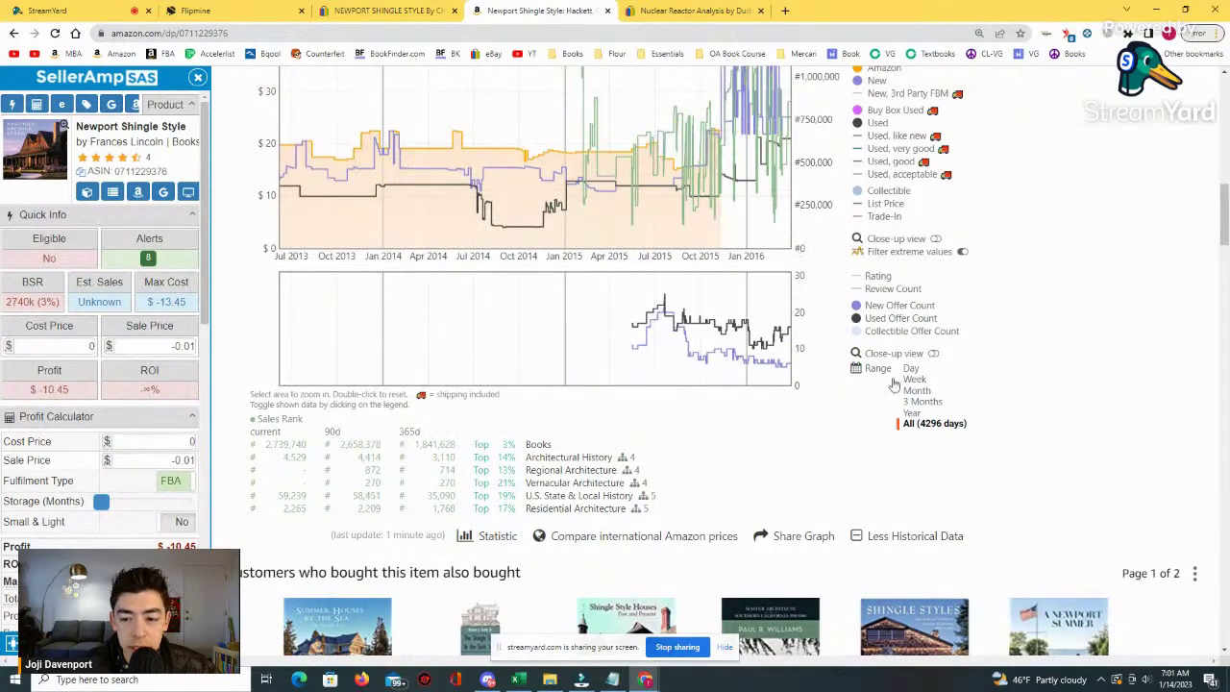
Close the eBay and Amazon pages for Newport Shingle Style and return to the Flipmine dashboard.
scroll(920, 415, "up", 10)
scroll(920, 415, "up", 1)
scroll(906, 413, "up", 1)
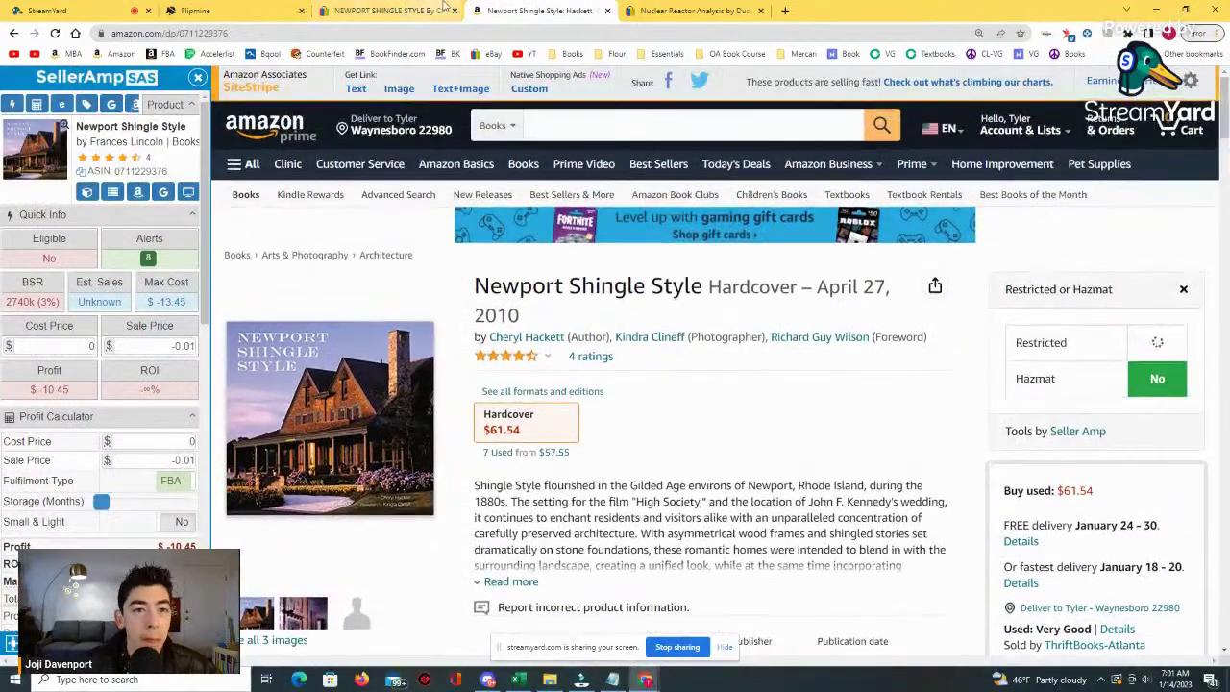
left_click(454, 11)
left_click(453, 11)
left_click(279, 10)
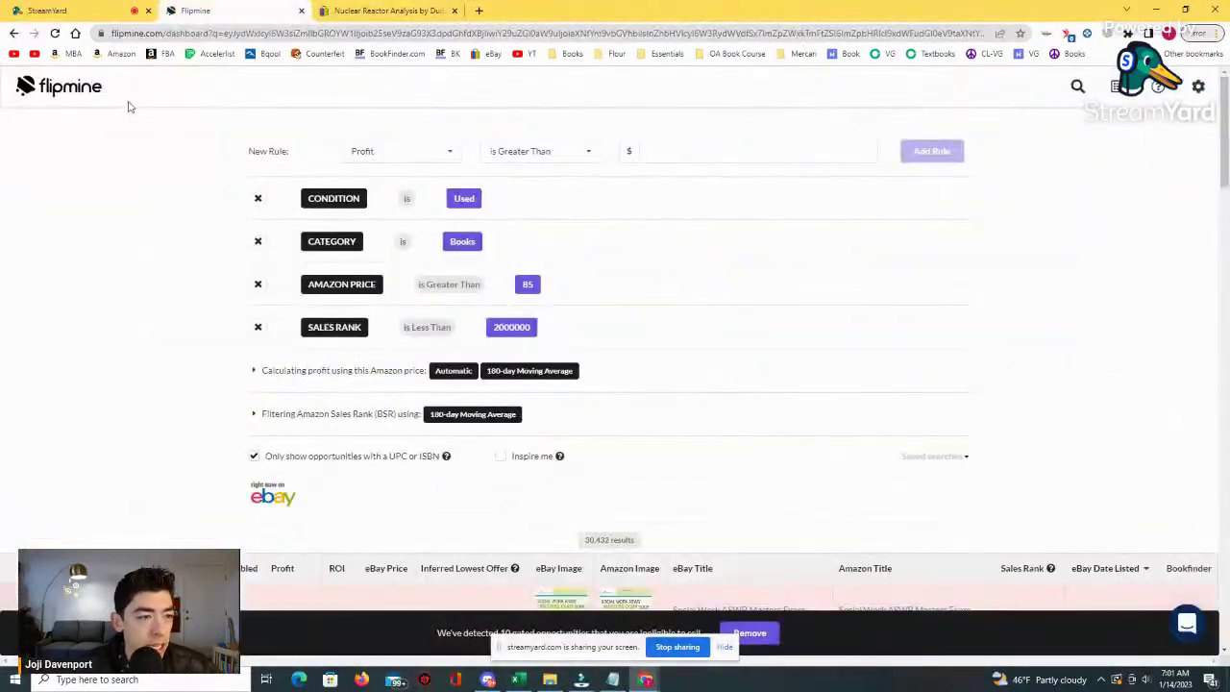
left_click(1127, 34)
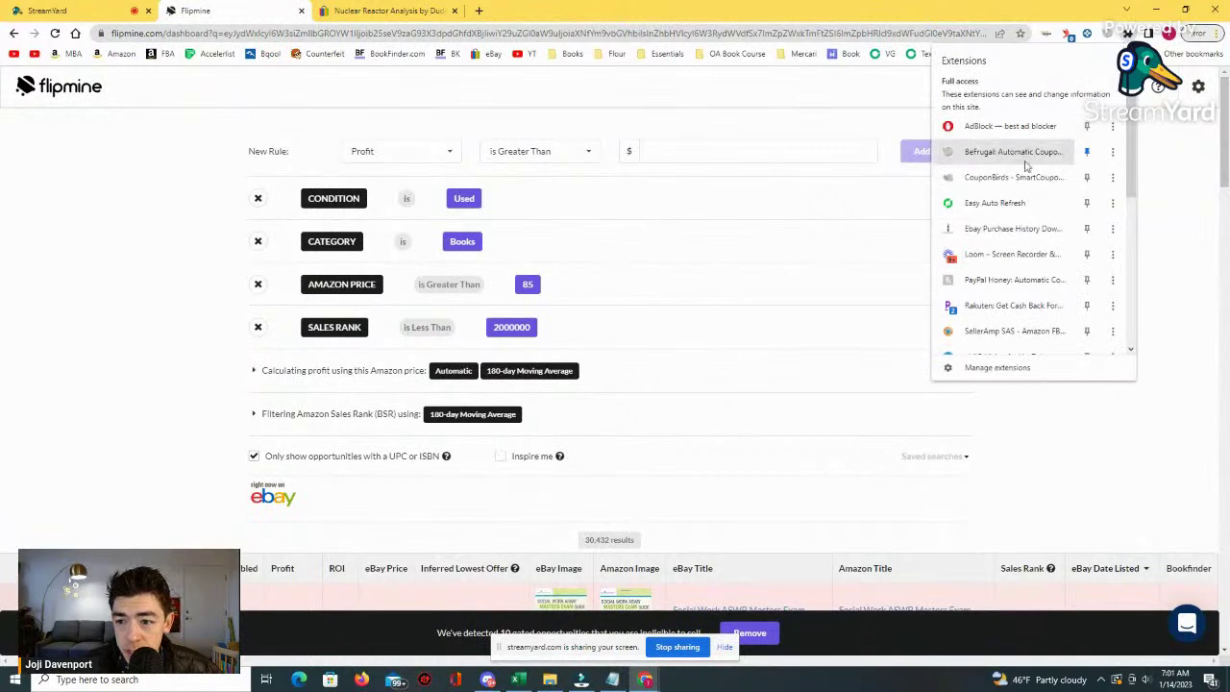
left_click(1005, 241)
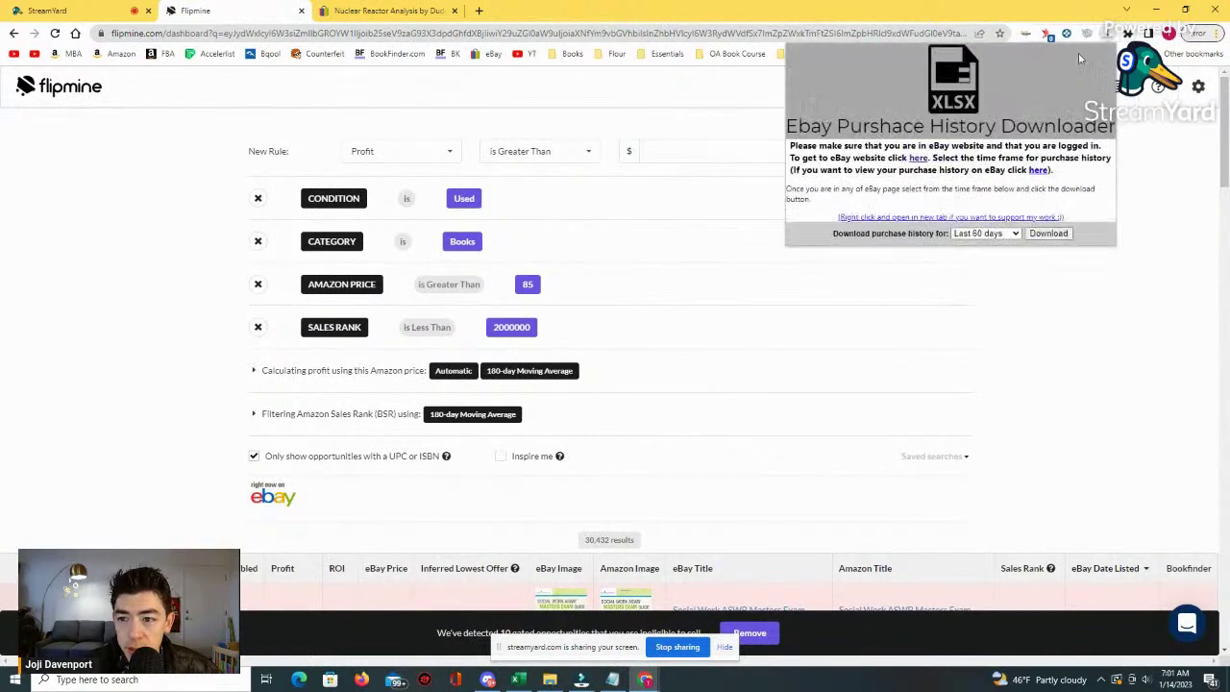
left_click(1057, 302)
Start Easy Auto Refresh on the Flipmine dashboard with a 90-second refresh time.
left_click(1126, 35)
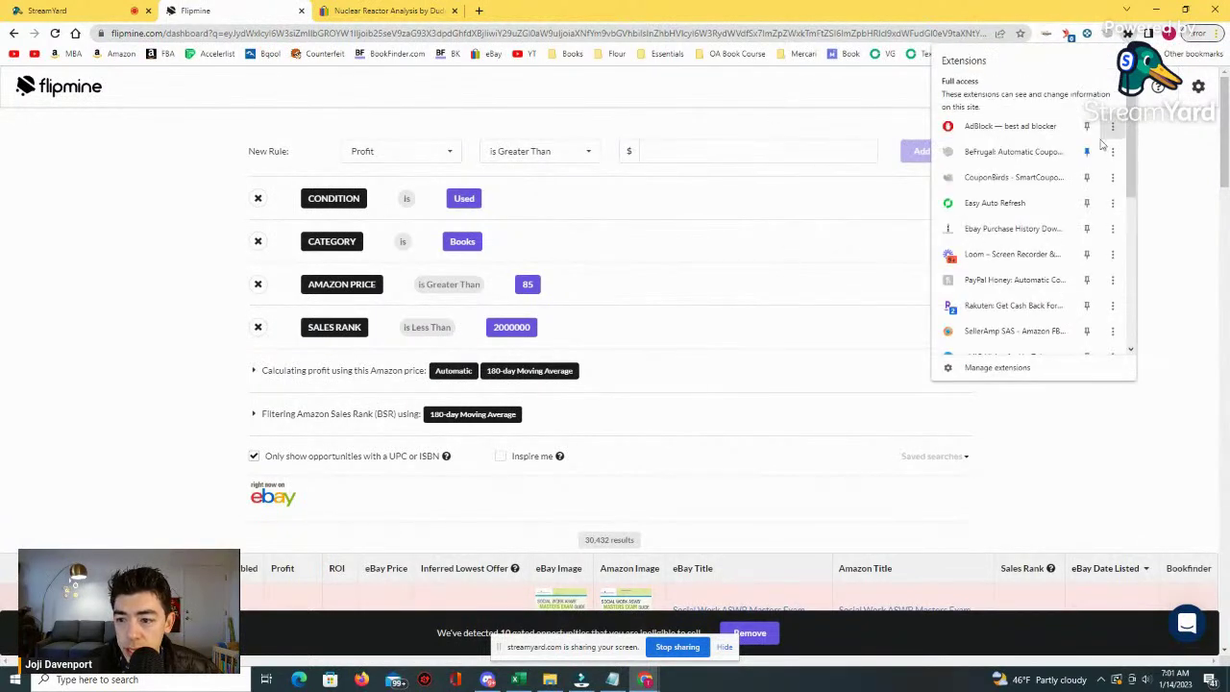
left_click(1008, 215)
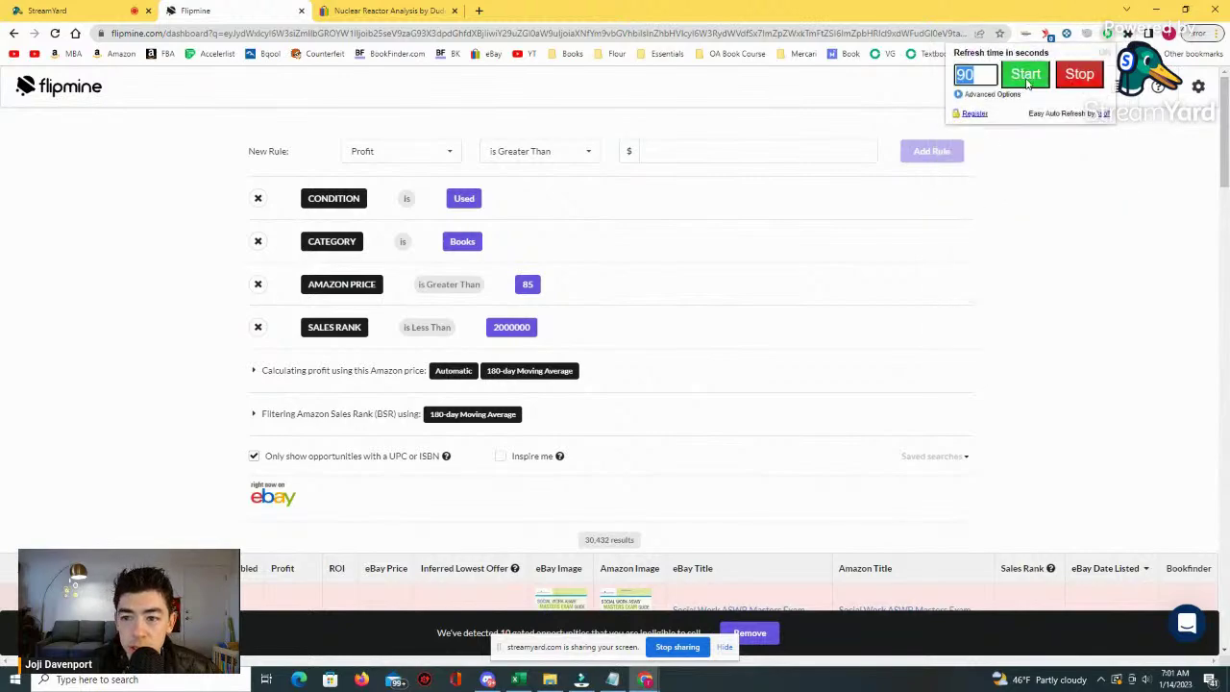
left_click(1025, 74)
Scan the newest Flipmine leads and open the eBay and Amazon pages for Drawing Beautiful Women in new tabs.
scroll(862, 302, "down", 3)
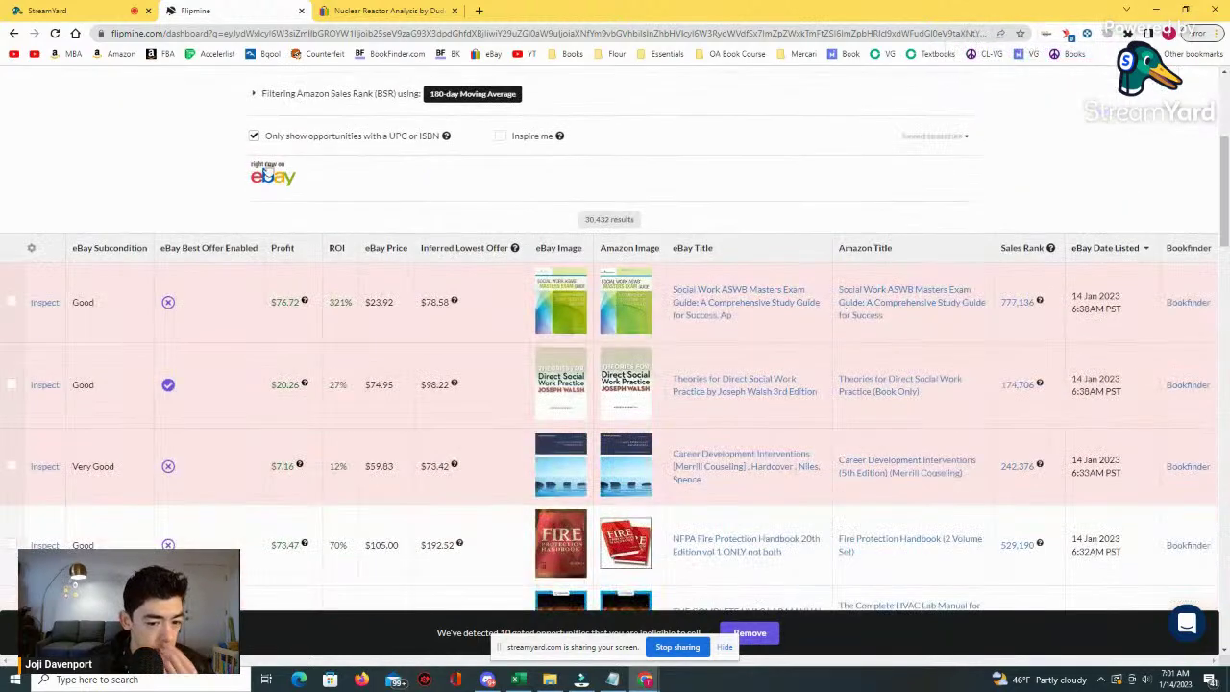
scroll(272, 173, "down", 5)
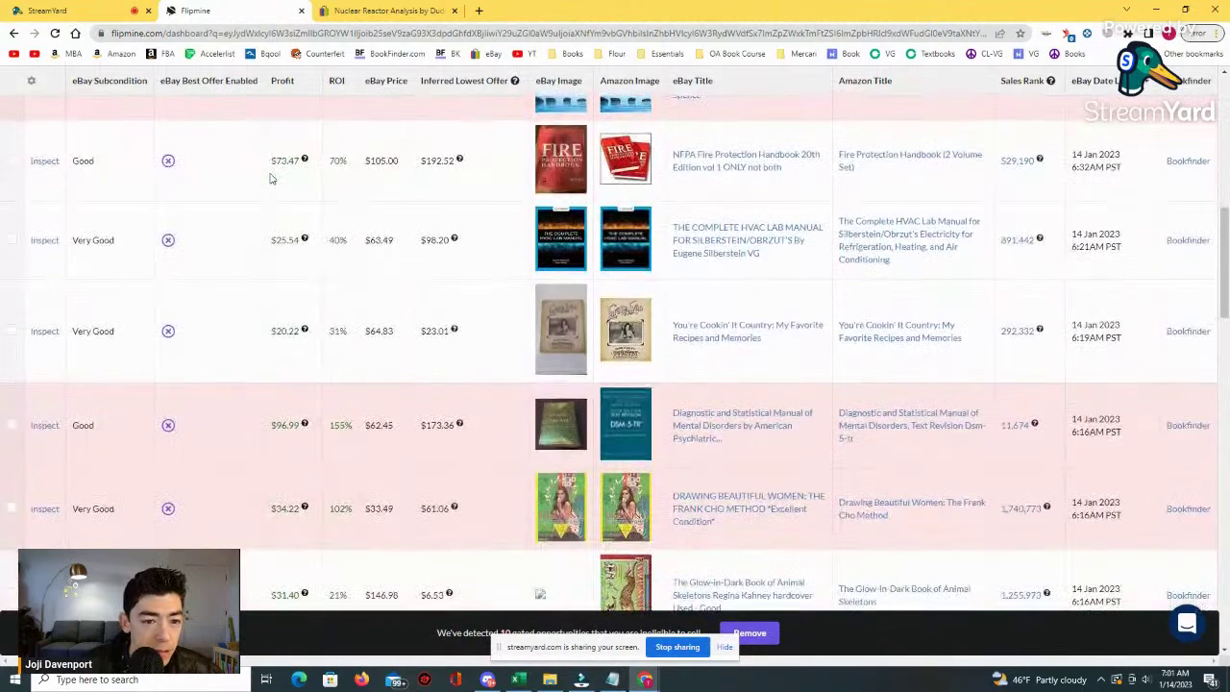
scroll(272, 180, "down", 3)
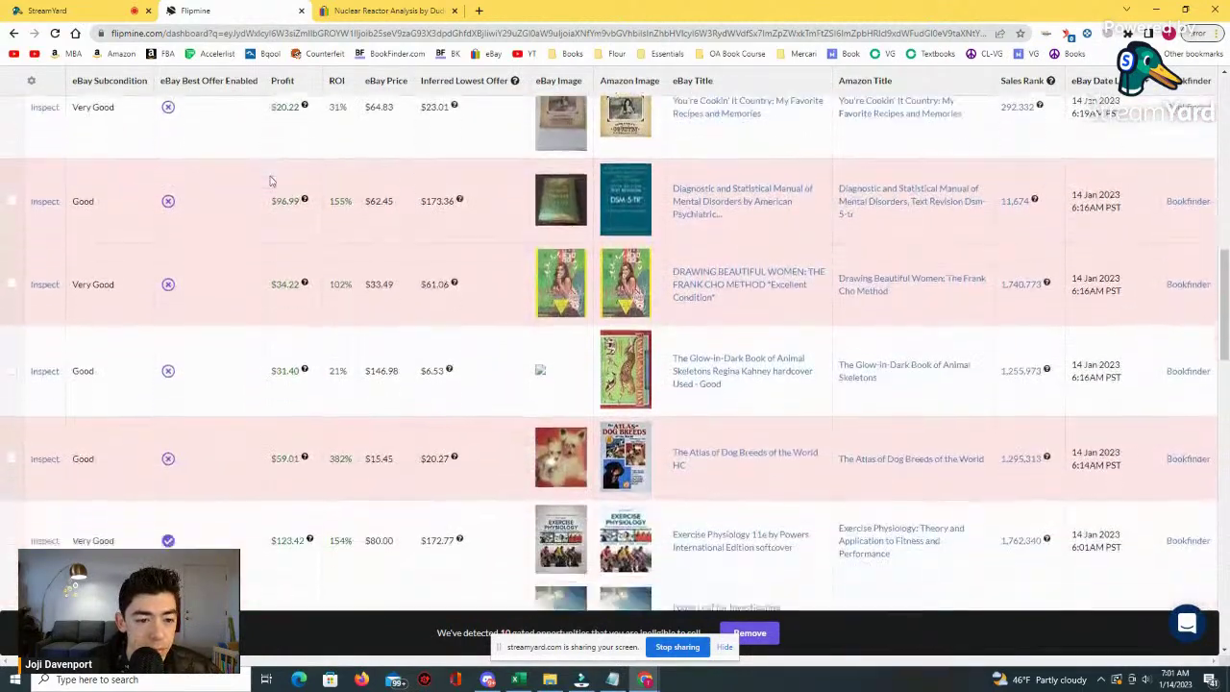
scroll(272, 180, "down", 1)
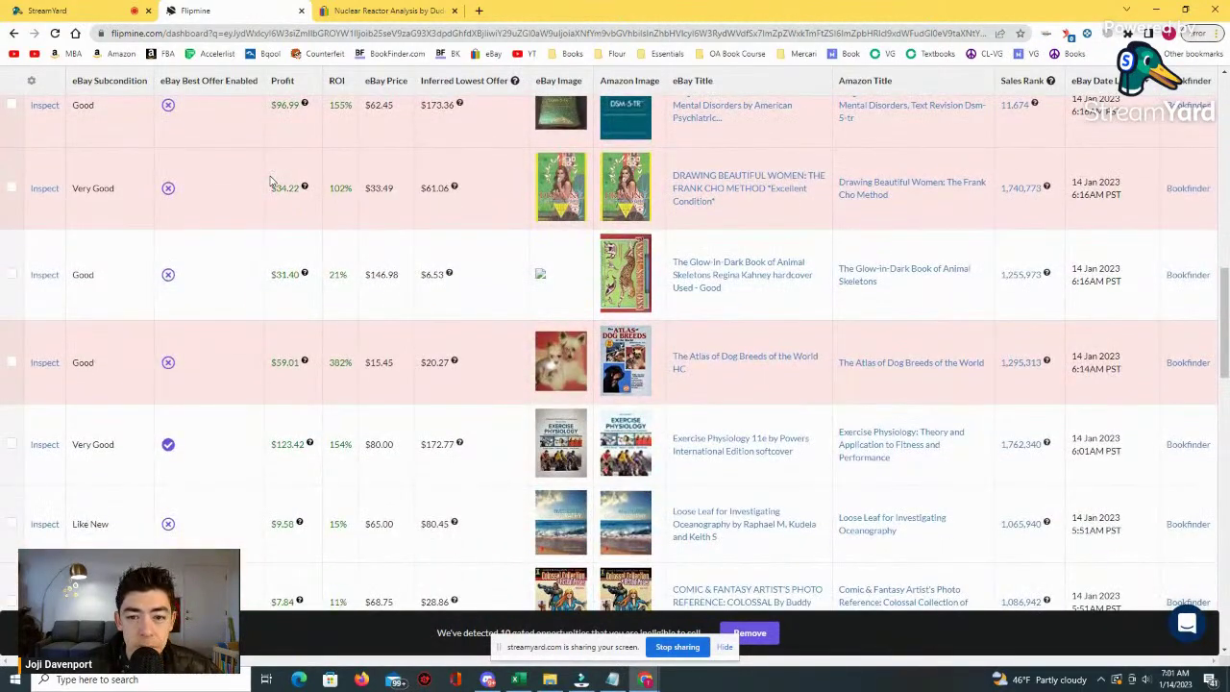
scroll(272, 182, "down", 1)
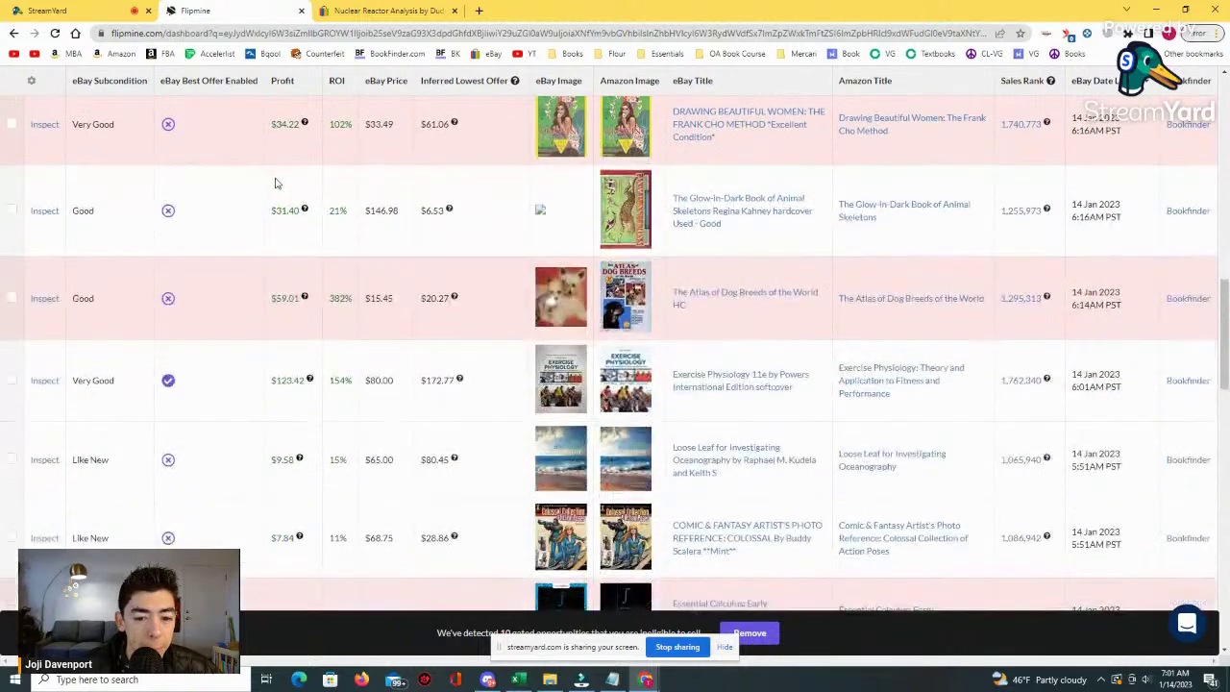
right_click(741, 136)
left_click(778, 141)
right_click(850, 132)
left_click(884, 140)
Look through the remaining Flipmine leads for further candidates, comparing profit, ROI, eBay price and sales rank.
scroll(612, 221, "down", 4)
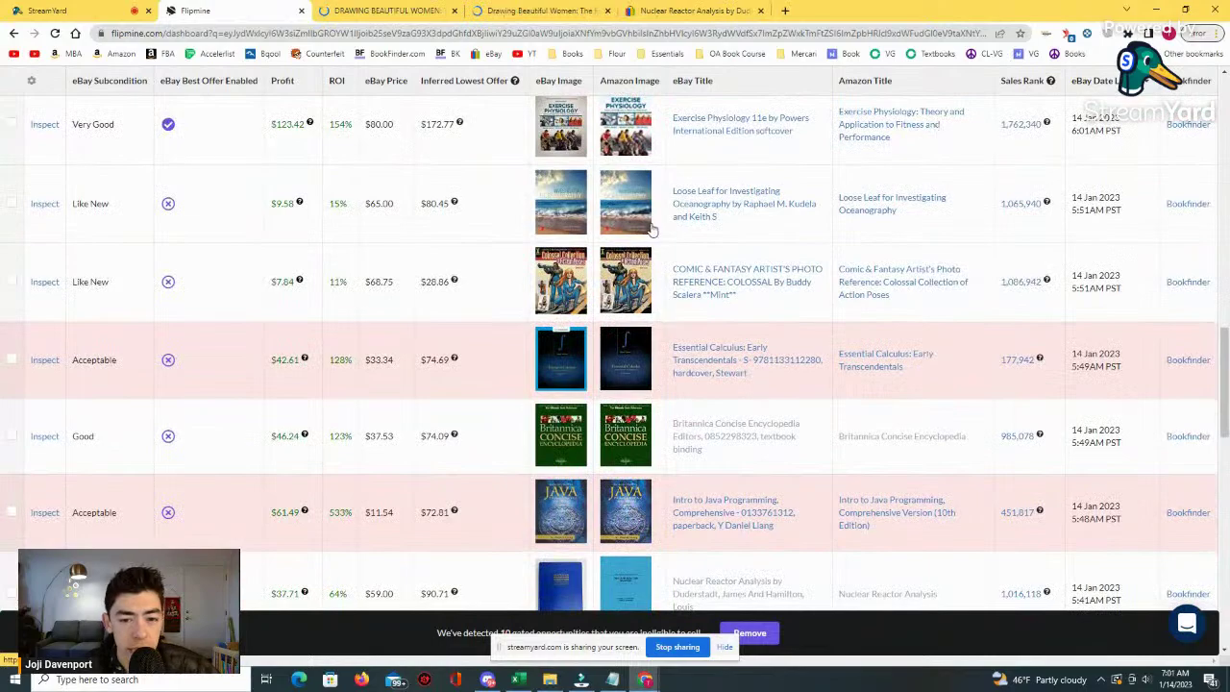
scroll(651, 229, "down", 2)
scroll(654, 229, "down", 3)
scroll(603, 355, "up", 5)
scroll(630, 344, "up", 10)
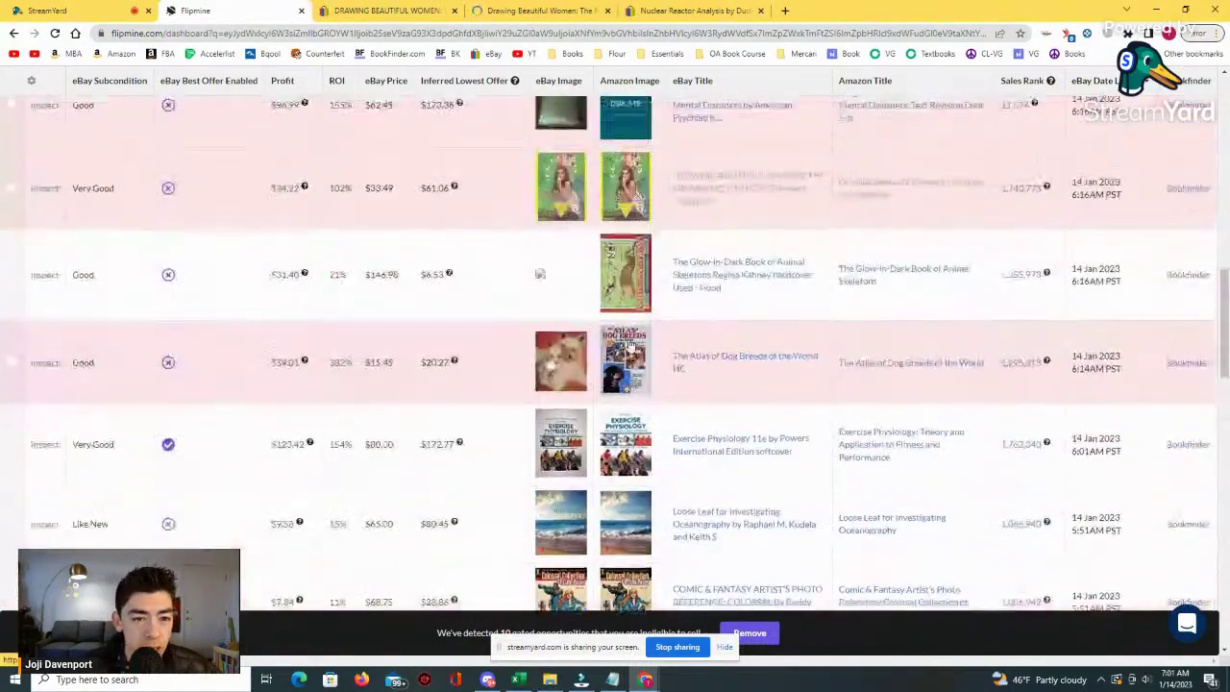
scroll(630, 344, "up", 2)
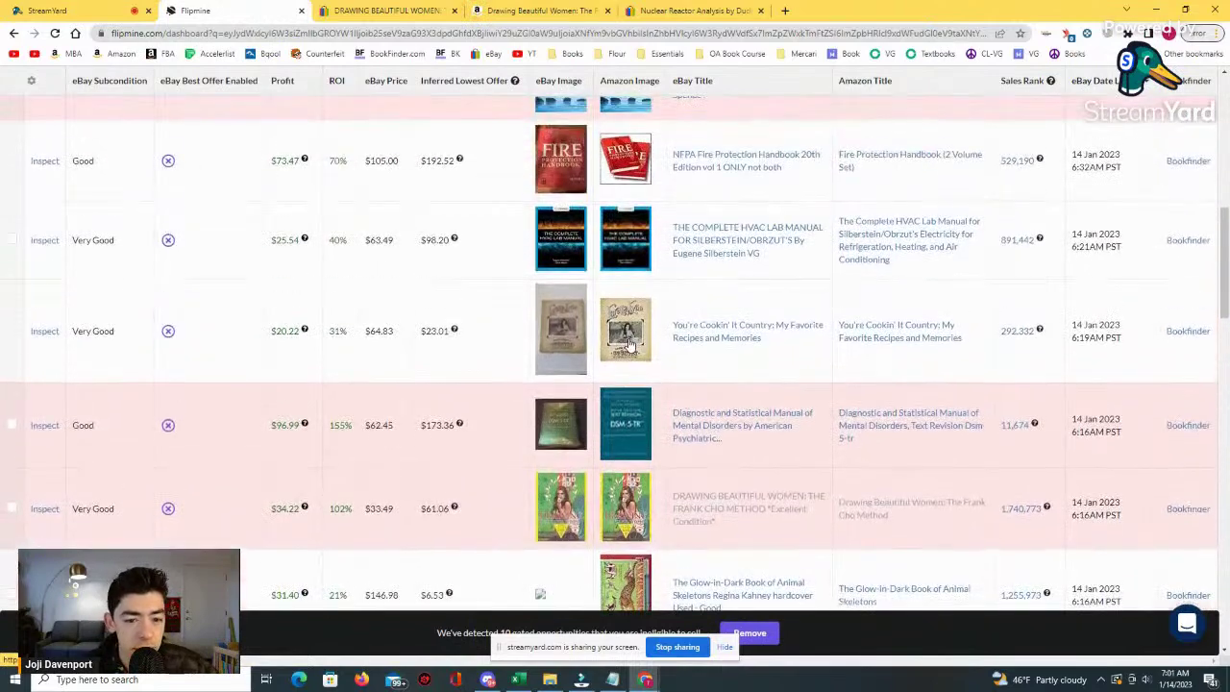
scroll(630, 344, "up", 1)
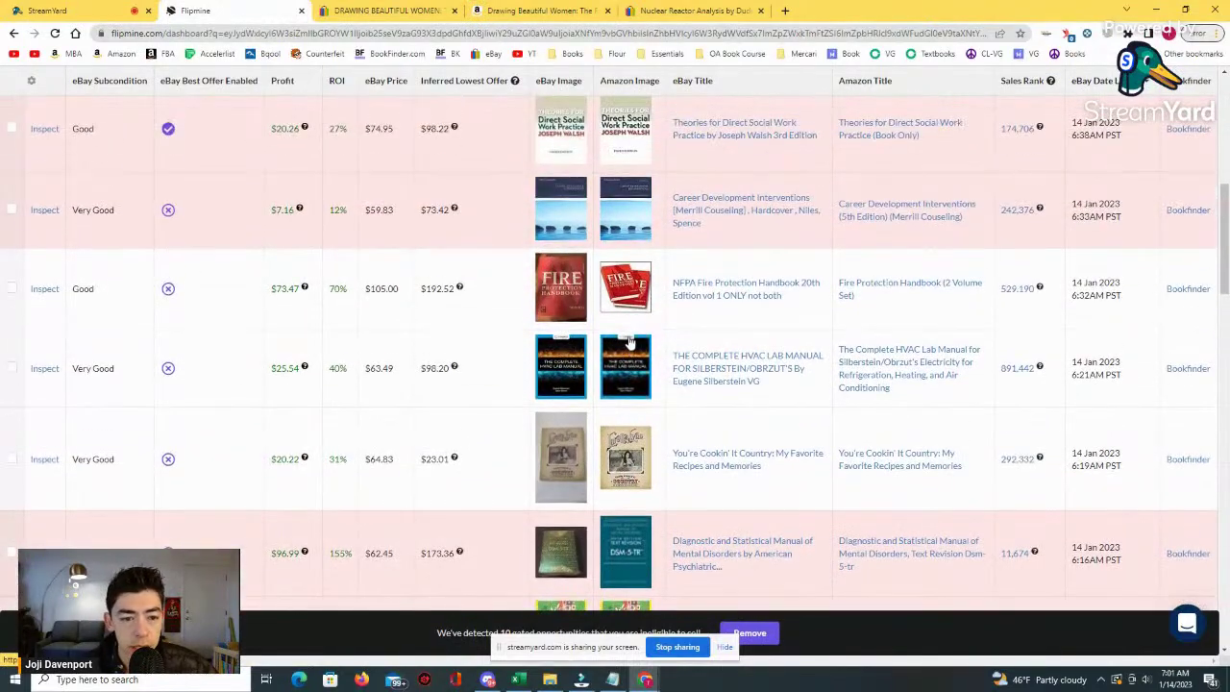
scroll(629, 344, "up", 3)
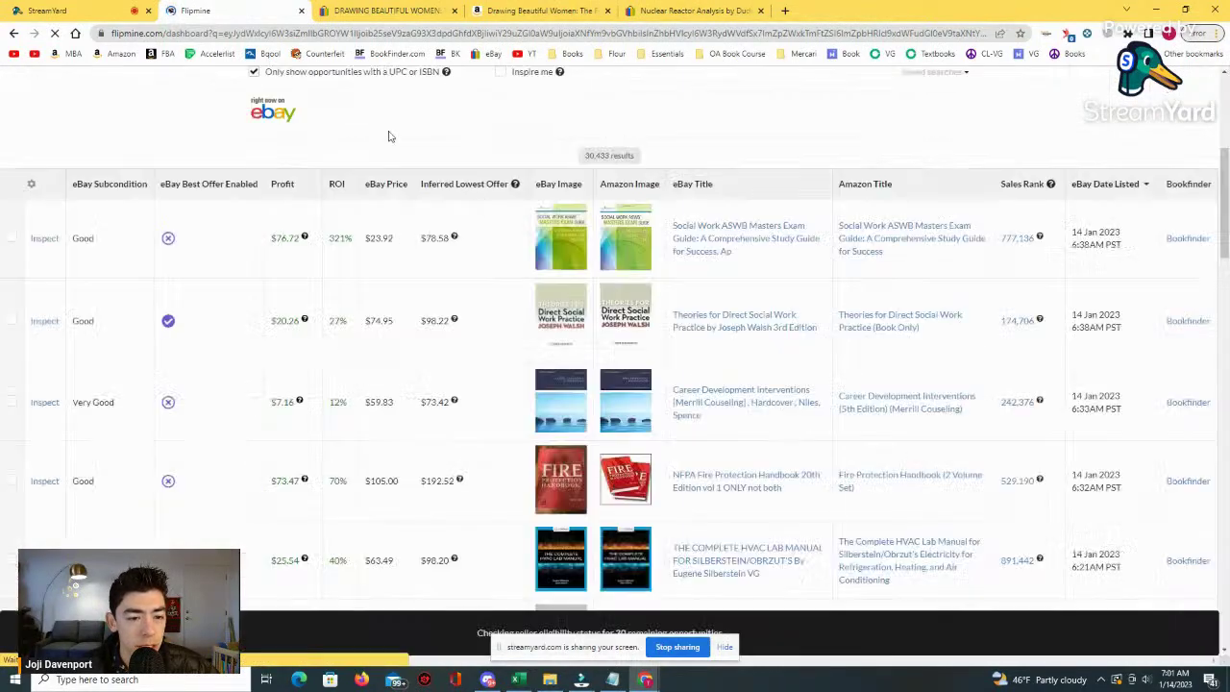
Open the eBay and Amazon pages for the Social Work ASWB Masters Exam Guide lead in new tabs.
scroll(644, 216, "down", 1)
right_click(764, 163)
left_click(793, 173)
right_click(908, 168)
left_click(937, 178)
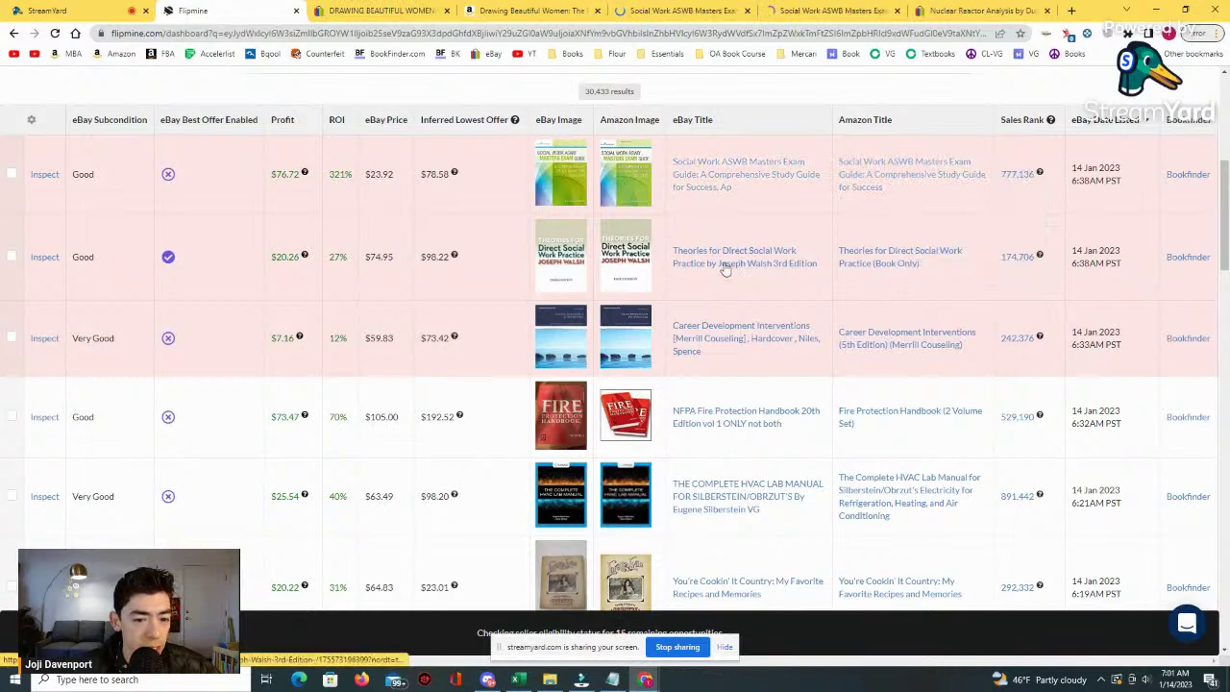
Compare the eBay listing for Drawing Beautiful Women with its Amazon used offers and Keepa price history.
left_click(411, 6)
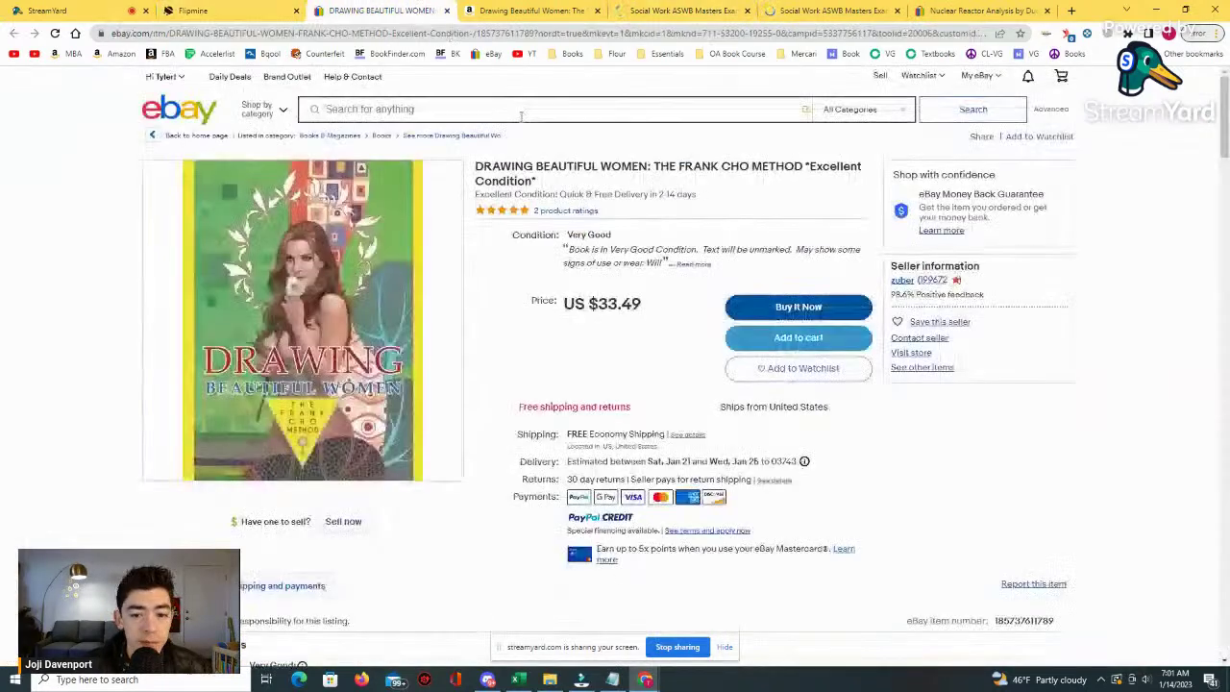
left_click(477, 9)
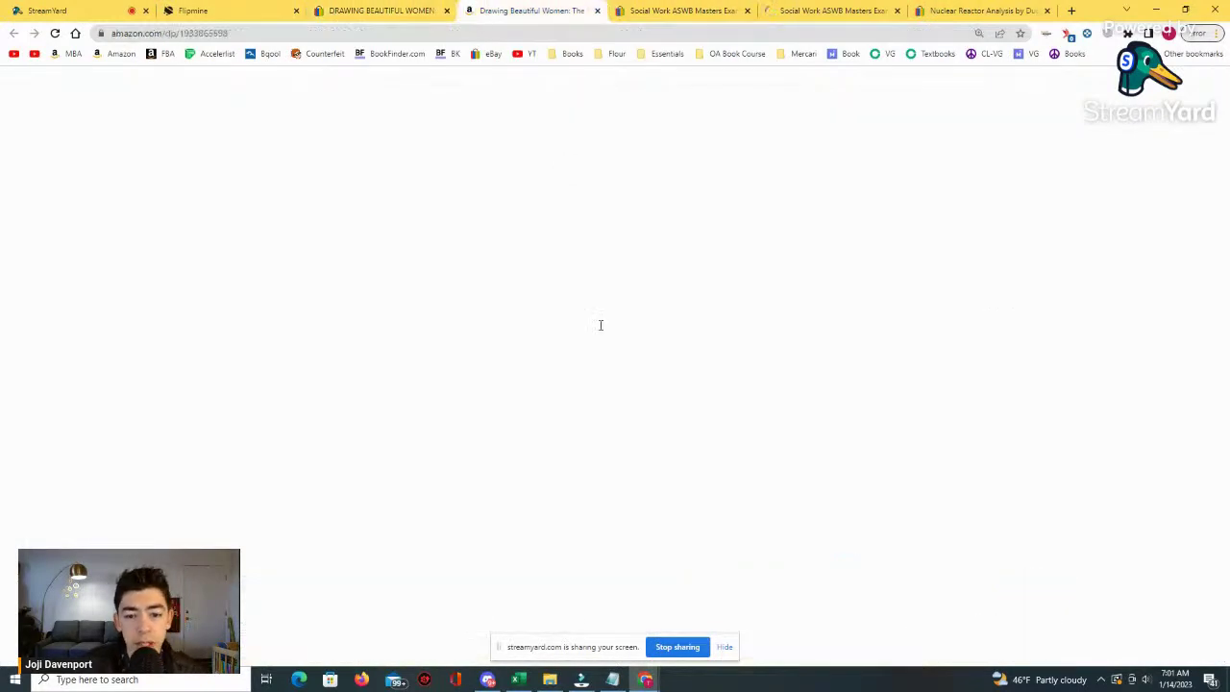
scroll(544, 351, "down", 10)
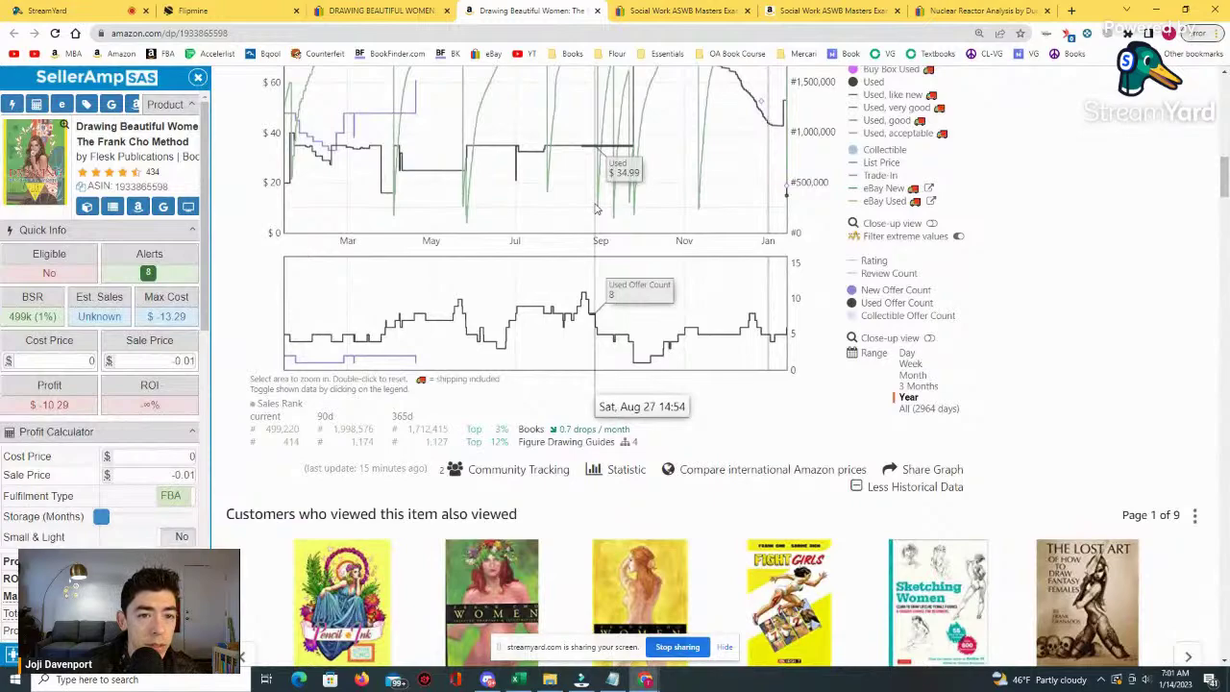
scroll(567, 198, "up", 5)
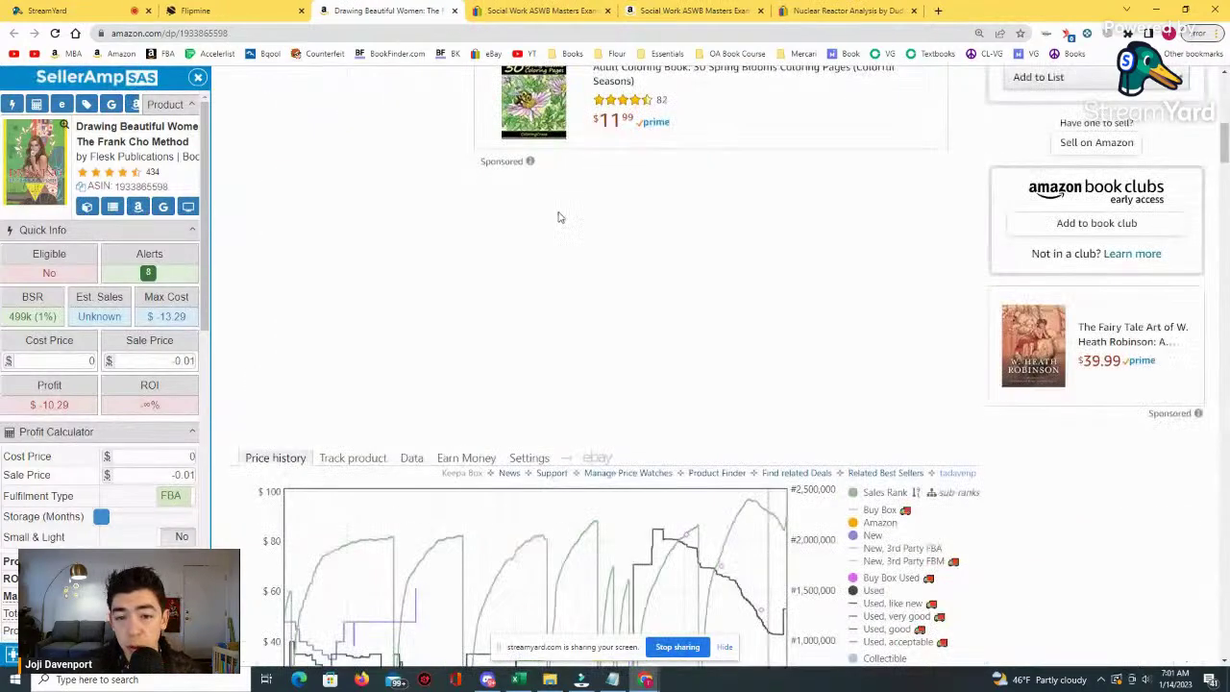
scroll(547, 208, "up", 5)
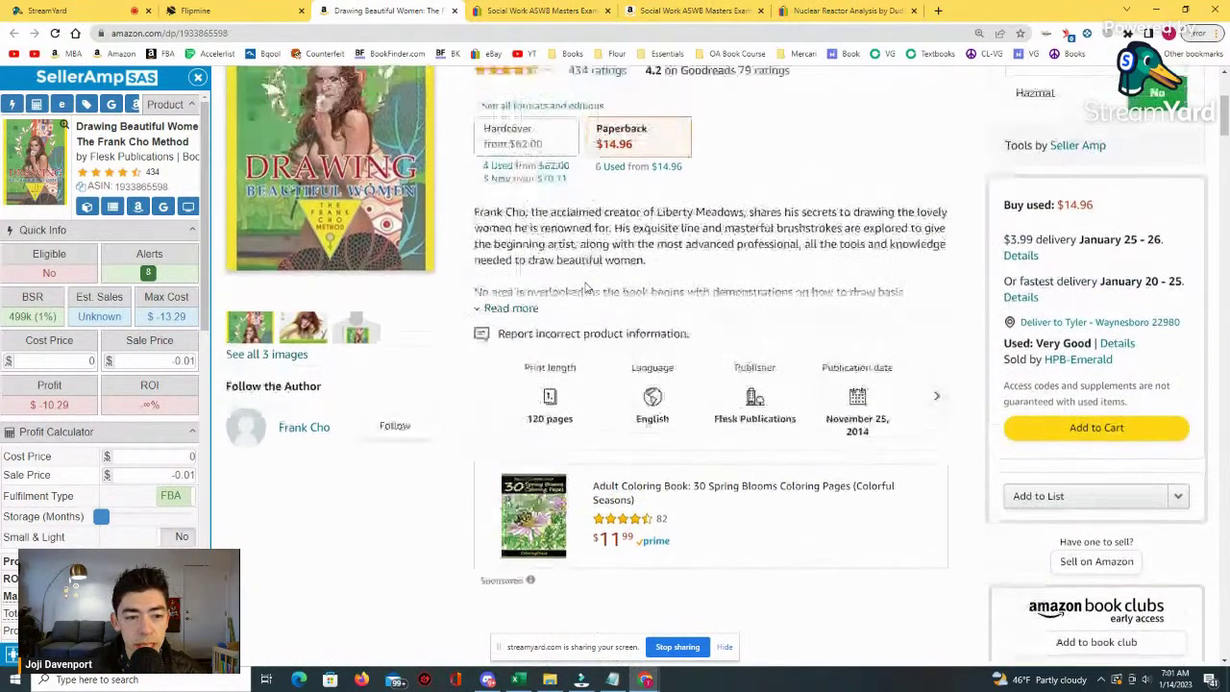
scroll(586, 287, "up", 1)
scroll(585, 286, "down", 6)
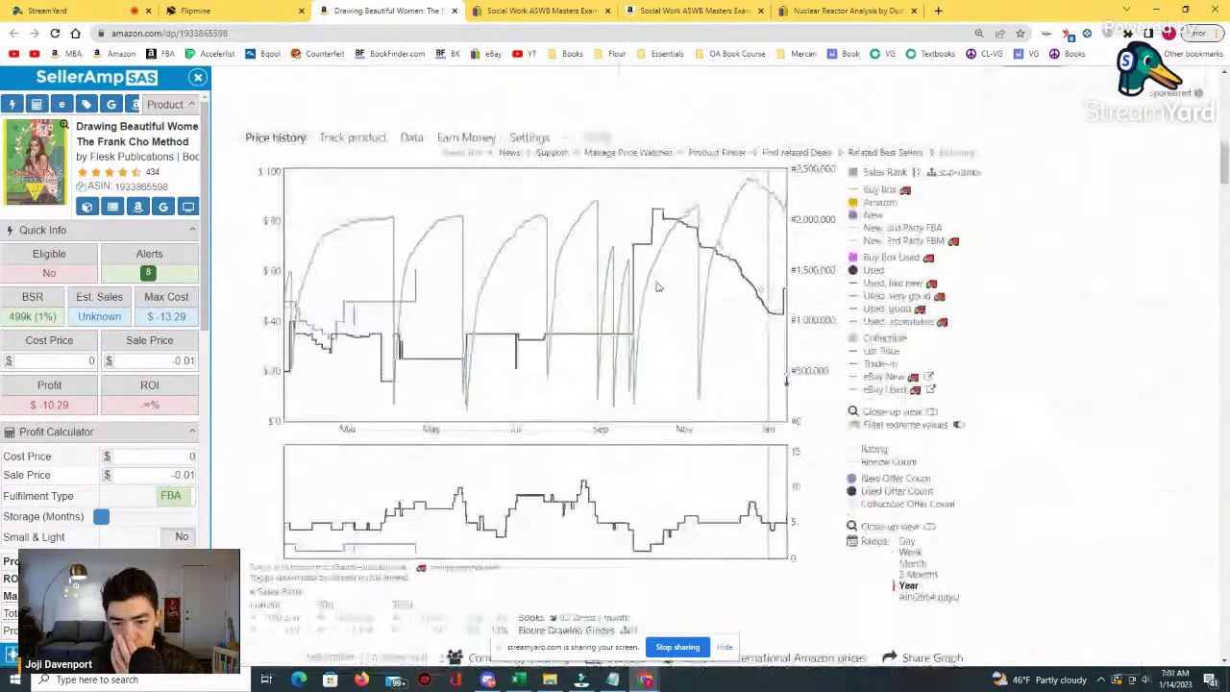
scroll(657, 283, "down", 1)
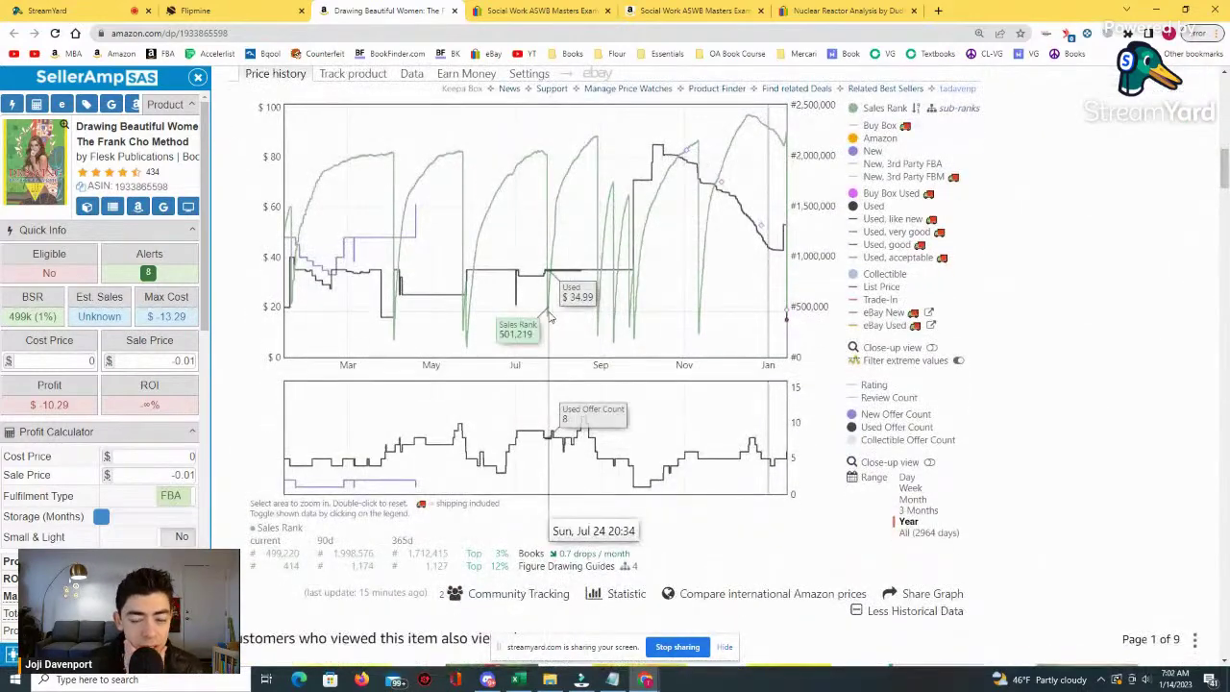
Examine the Keepa chart for about January 6 to 14, then compare the one-year and all-time ranges.
left_click_drag(775, 298, 786, 299)
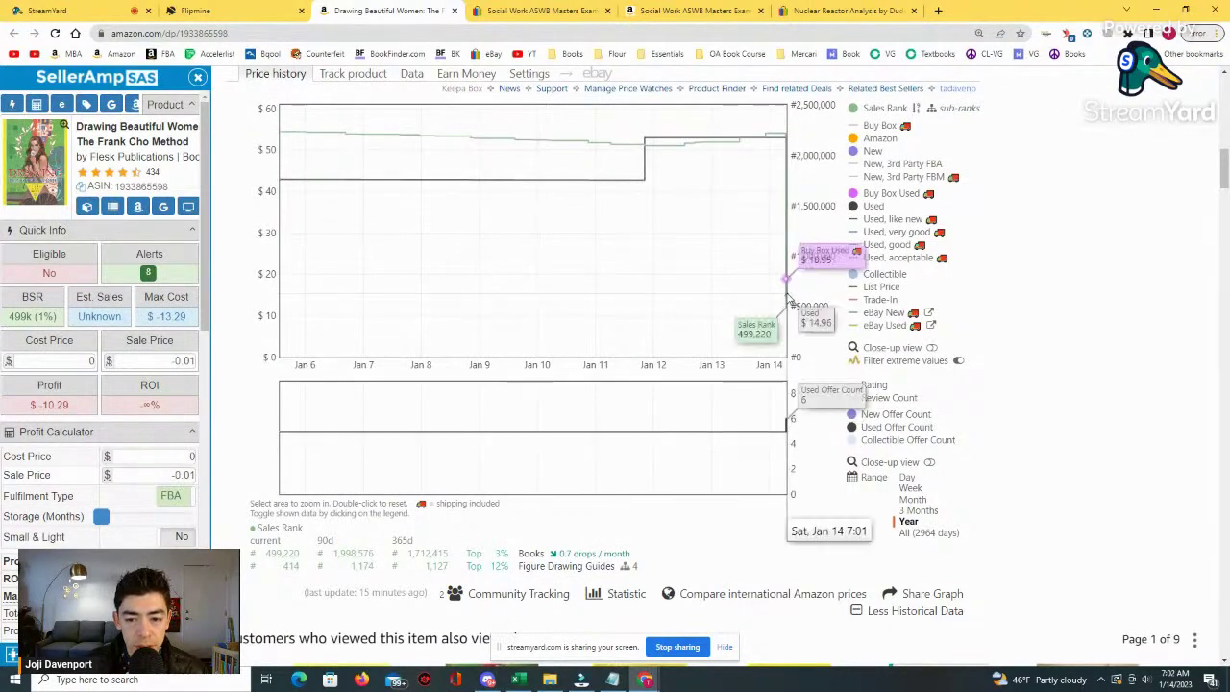
left_click(907, 522)
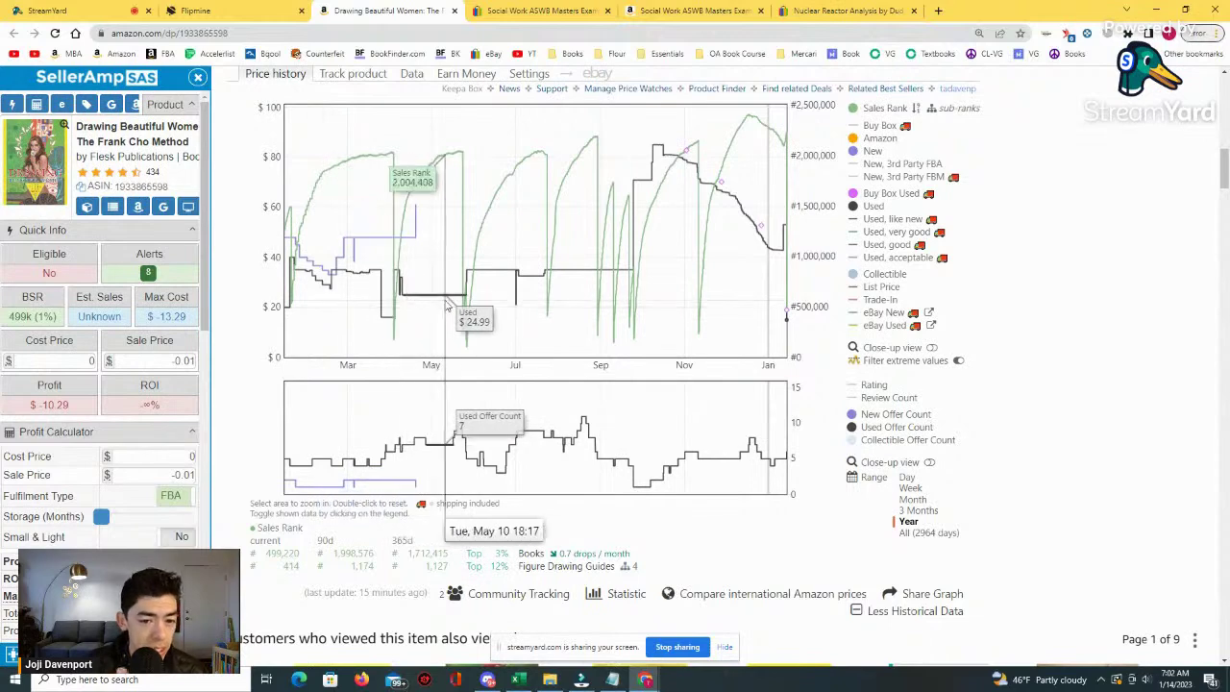
left_click(921, 533)
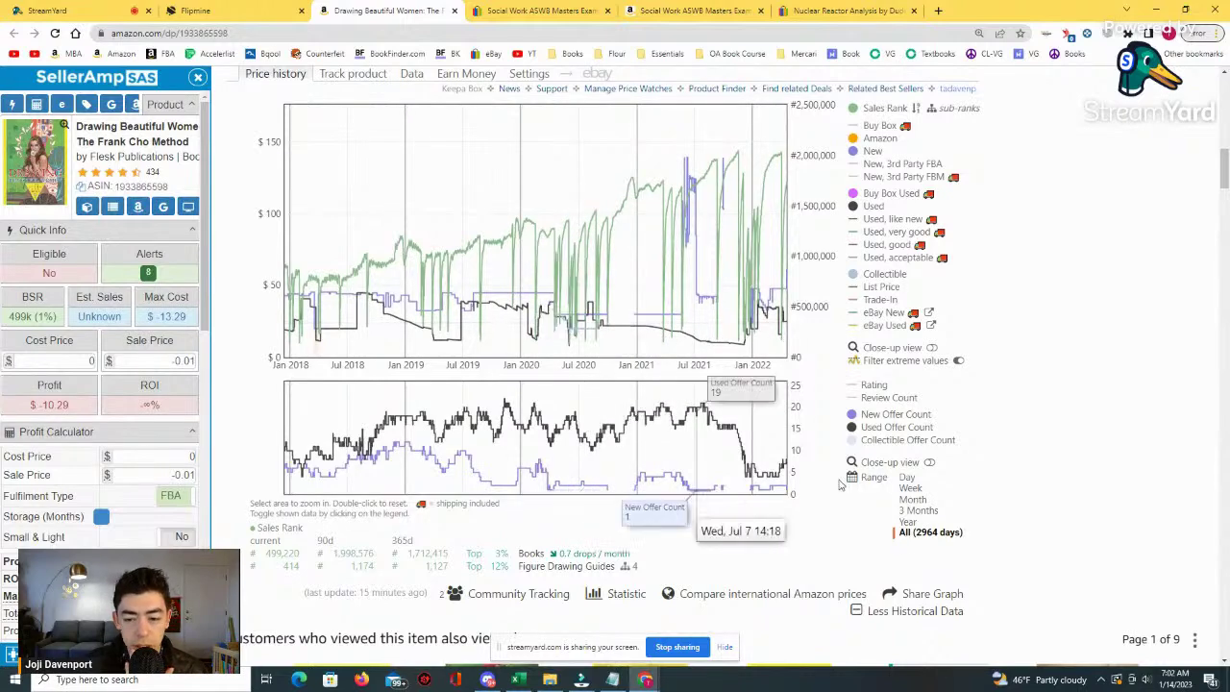
left_click(907, 522)
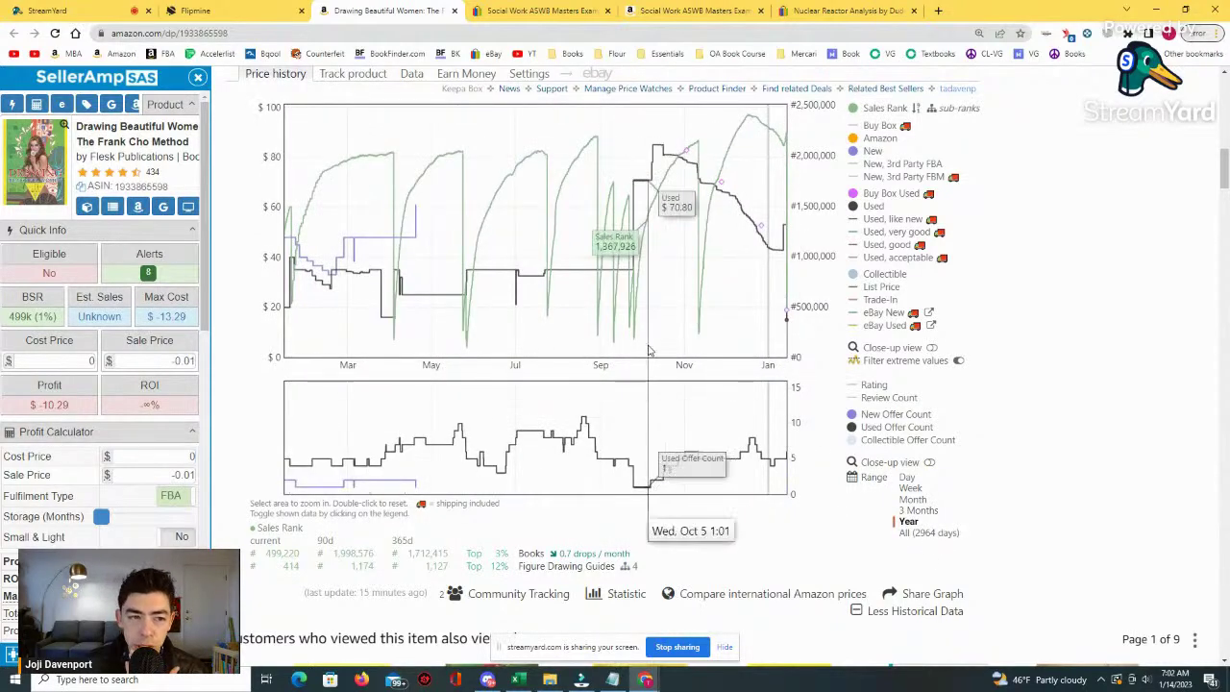
Check the paperback's current used price against its one-year used price, sales rank and offer count history.
scroll(706, 392, "up", 8)
scroll(706, 392, "up", 3)
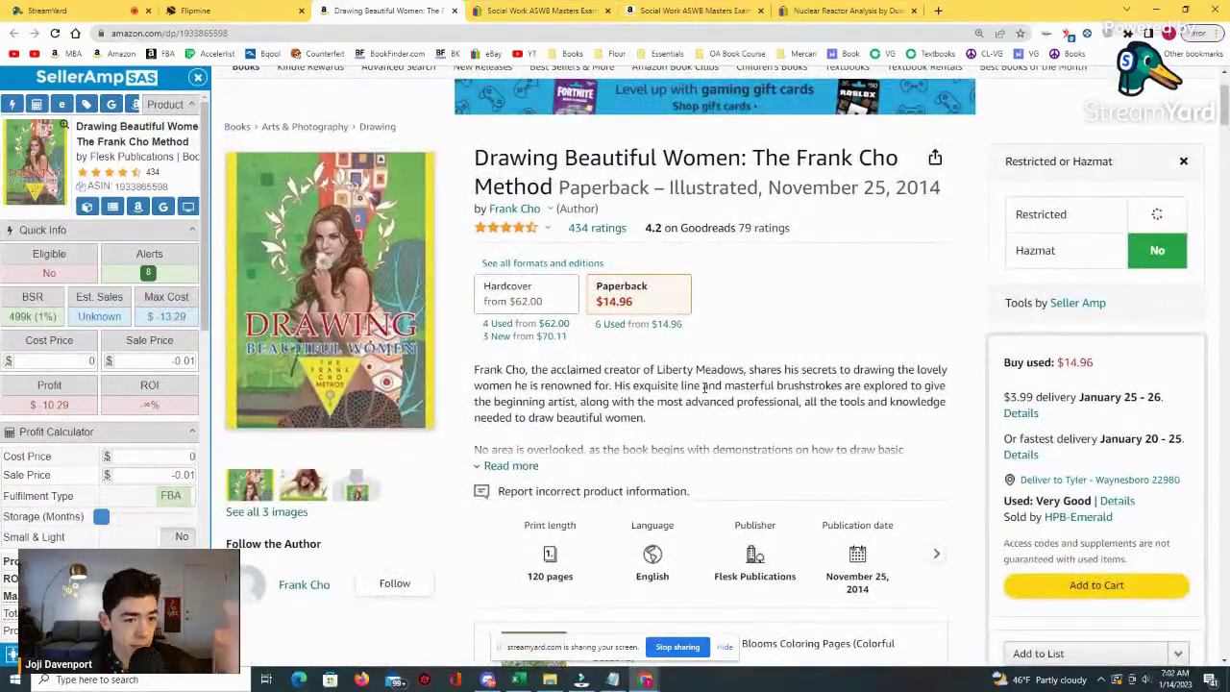
scroll(698, 376, "down", 8)
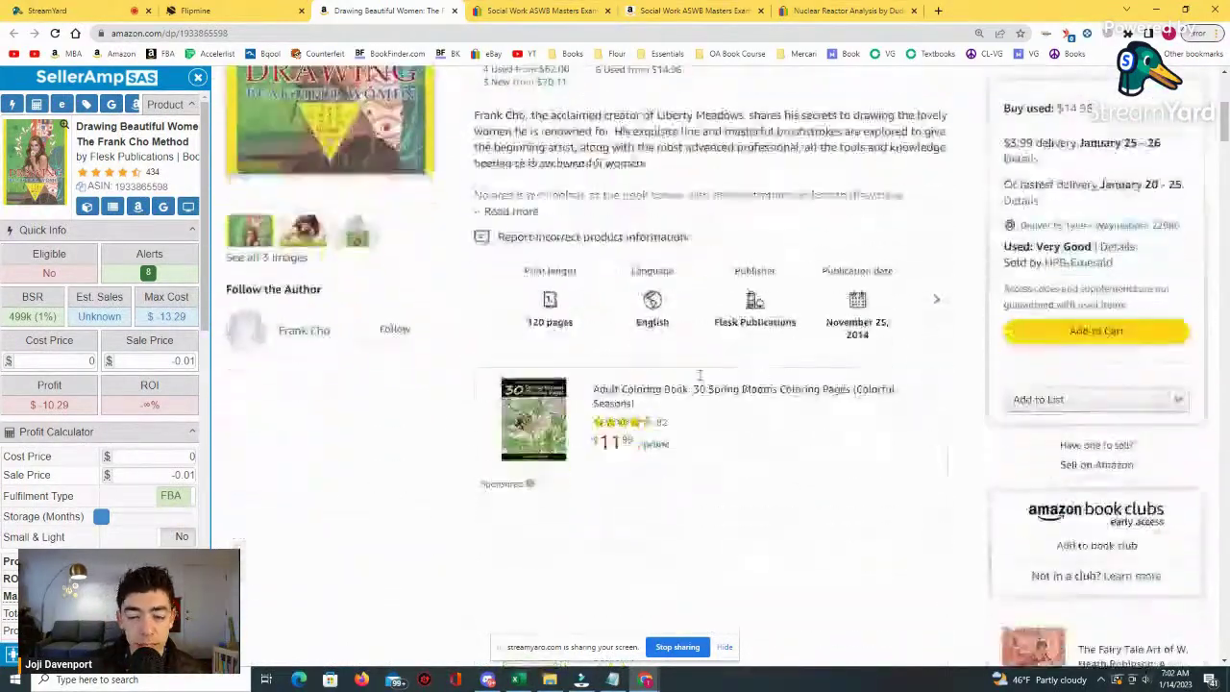
scroll(699, 375, "down", 3)
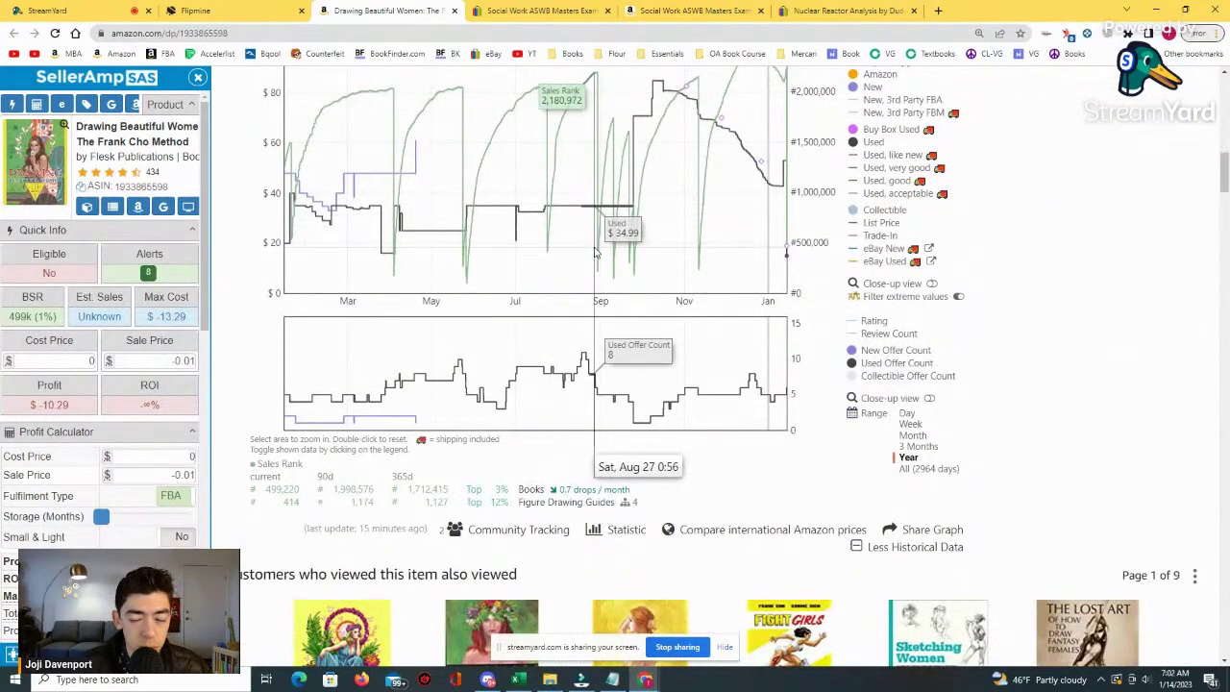
scroll(672, 248, "up", 3)
scroll(740, 249, "down", 2)
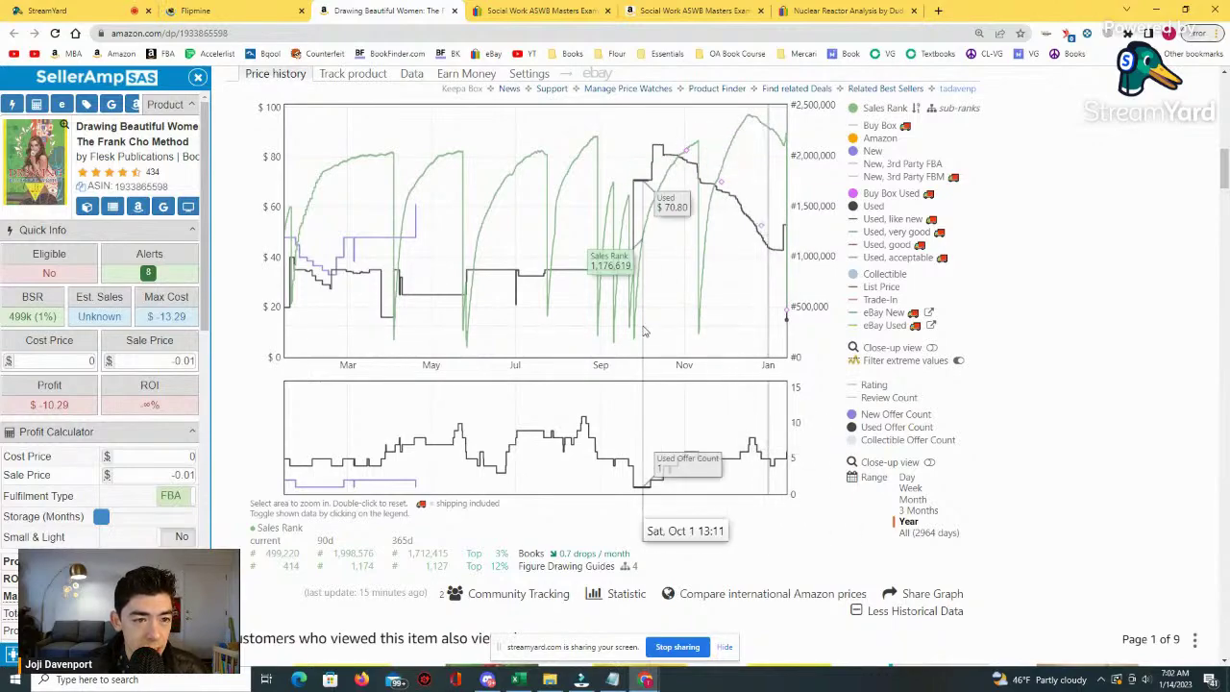
scroll(449, 113, "up", 3)
scroll(471, 181, "down", 4)
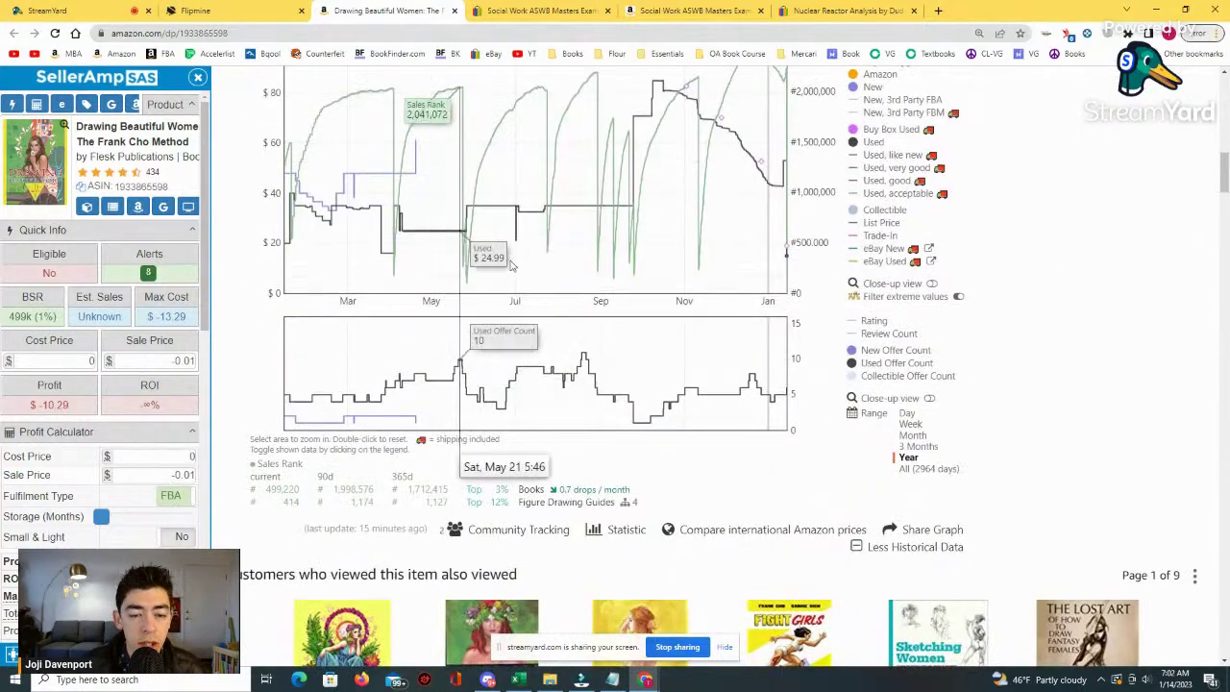
Close the Amazon page for Drawing Beautiful Women and switch to the StreamYard broadcast studio.
left_click(455, 11)
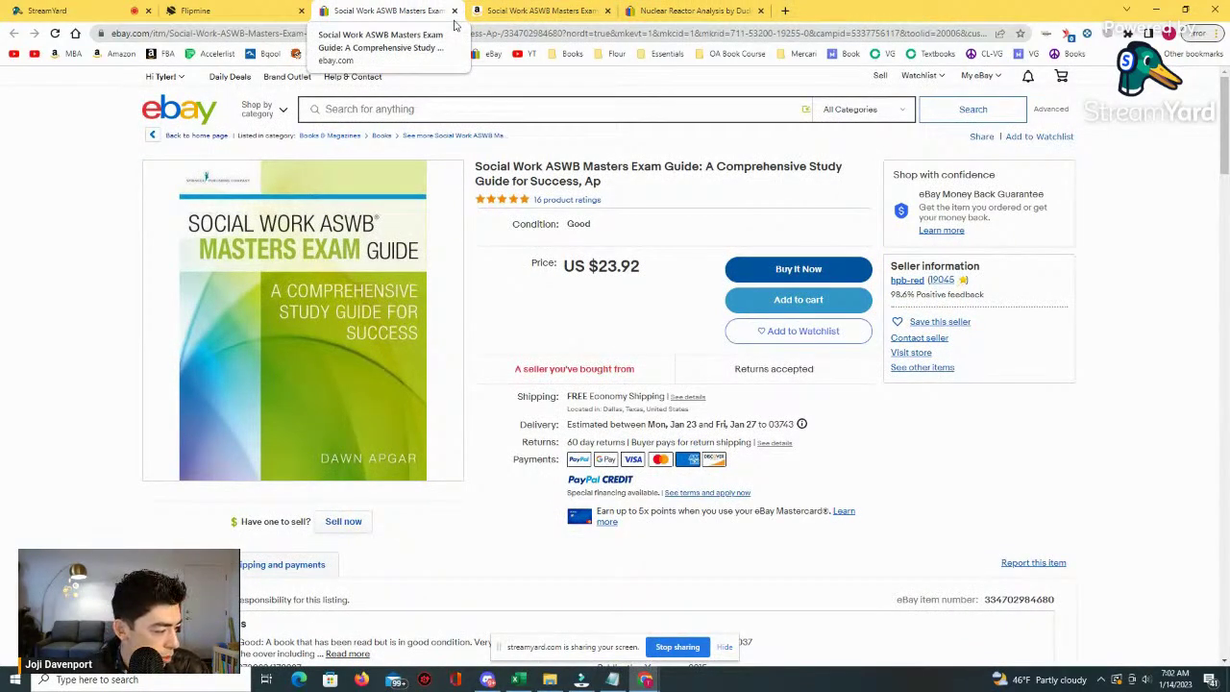
left_click(46, 11)
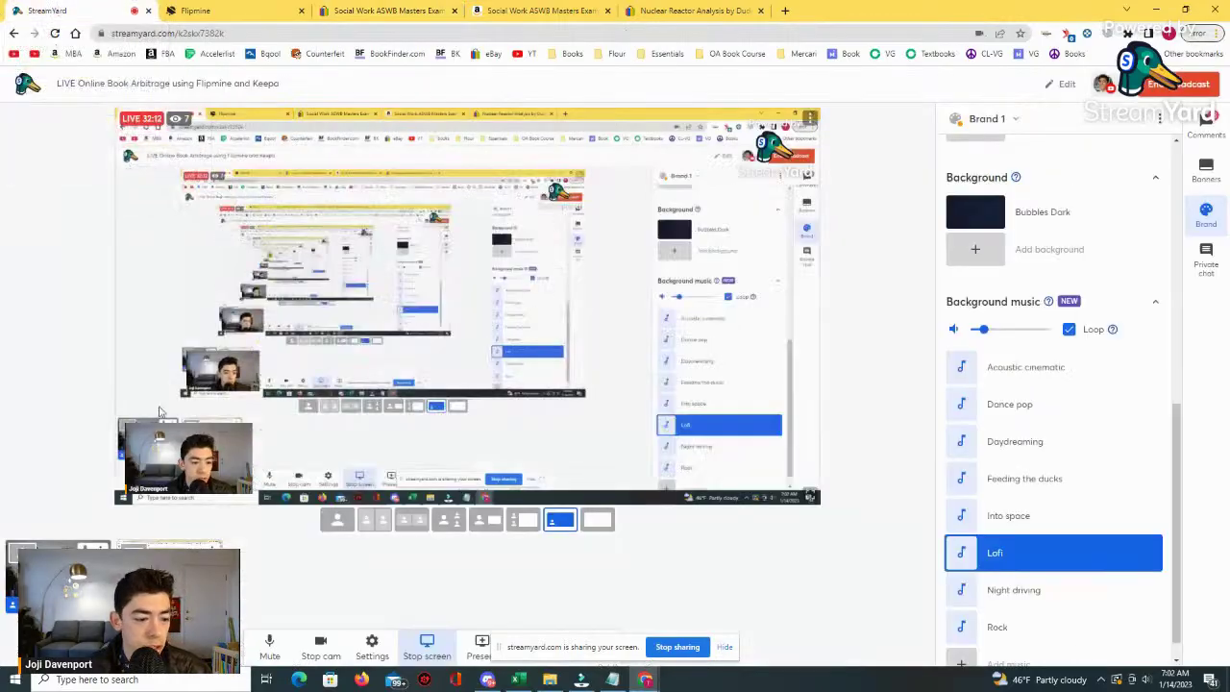
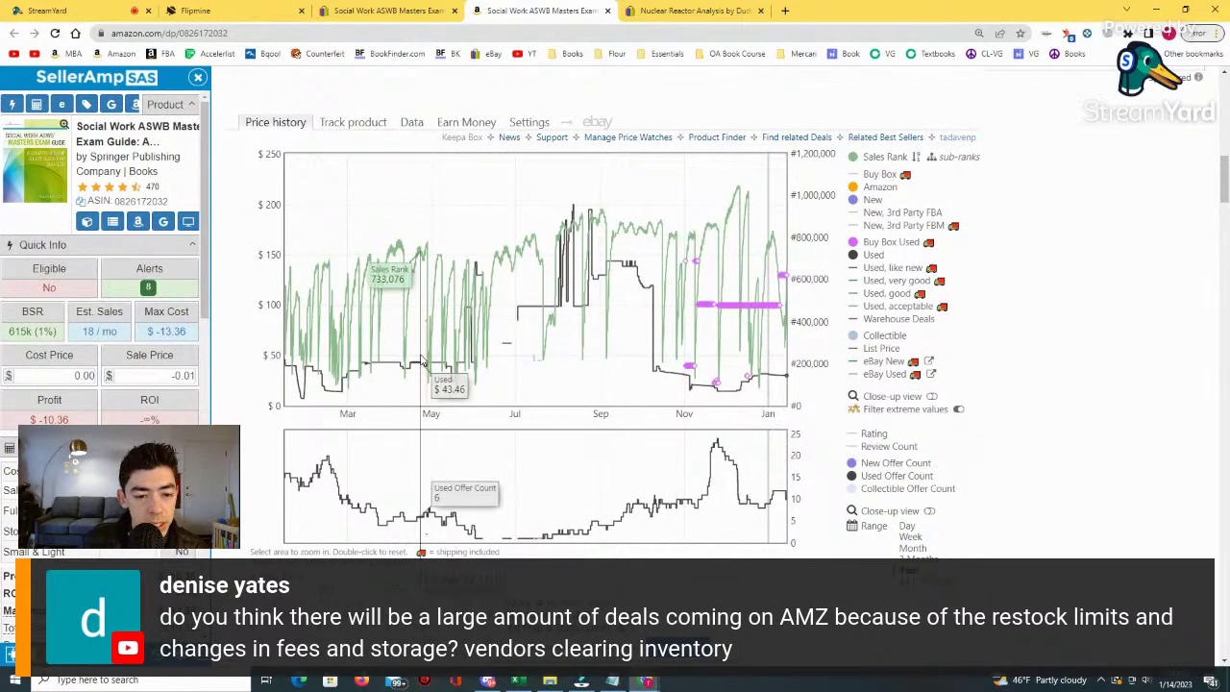
Review the one-year Keepa history of the Social Work ASWB Masters Exam Guide and show its all-time range.
scroll(730, 322, "down", 1)
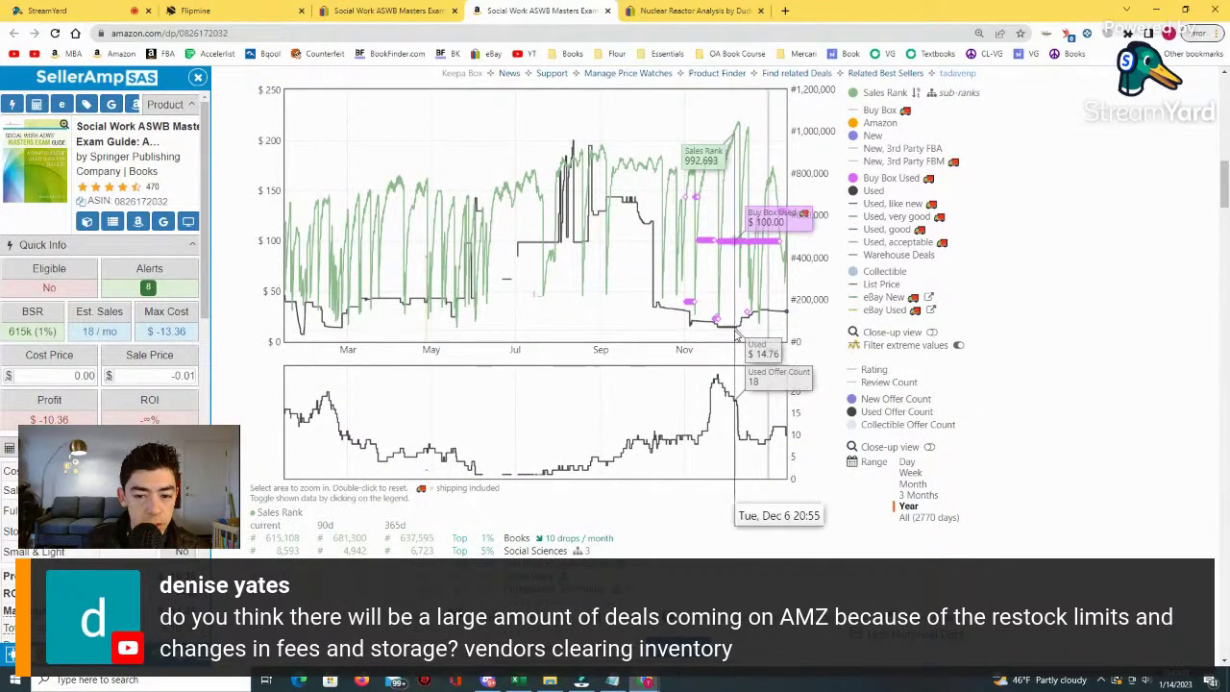
scroll(735, 336, "up", 2)
scroll(735, 336, "down", 1)
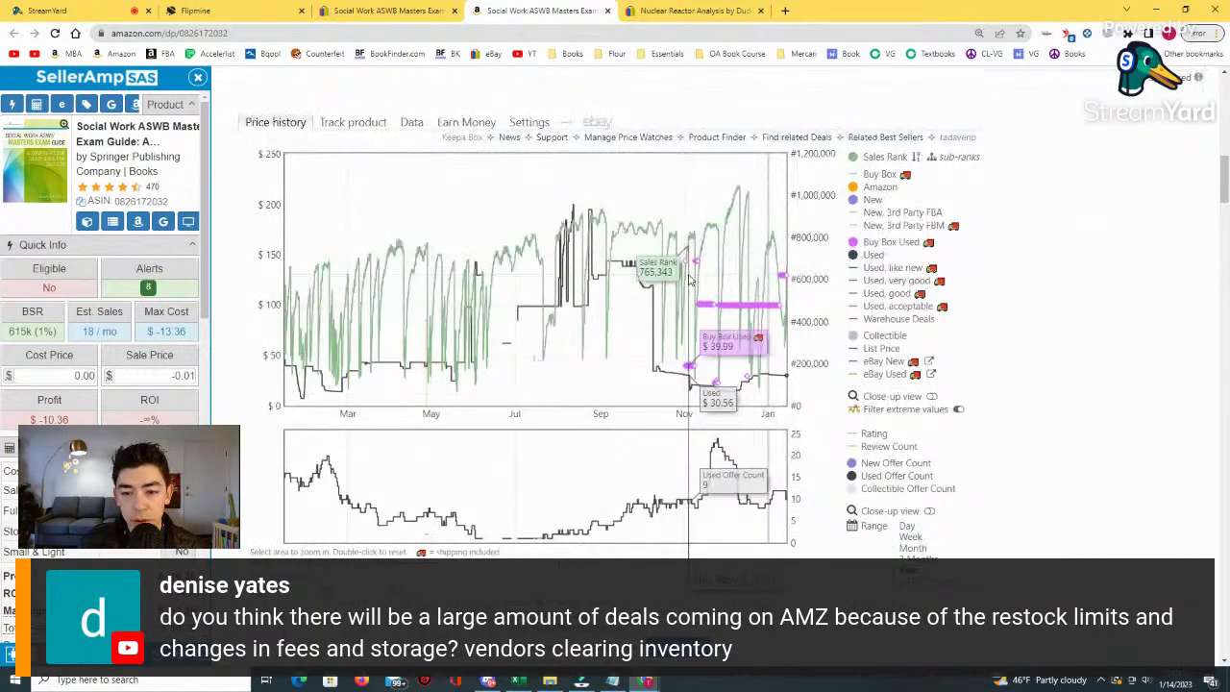
left_click(904, 581)
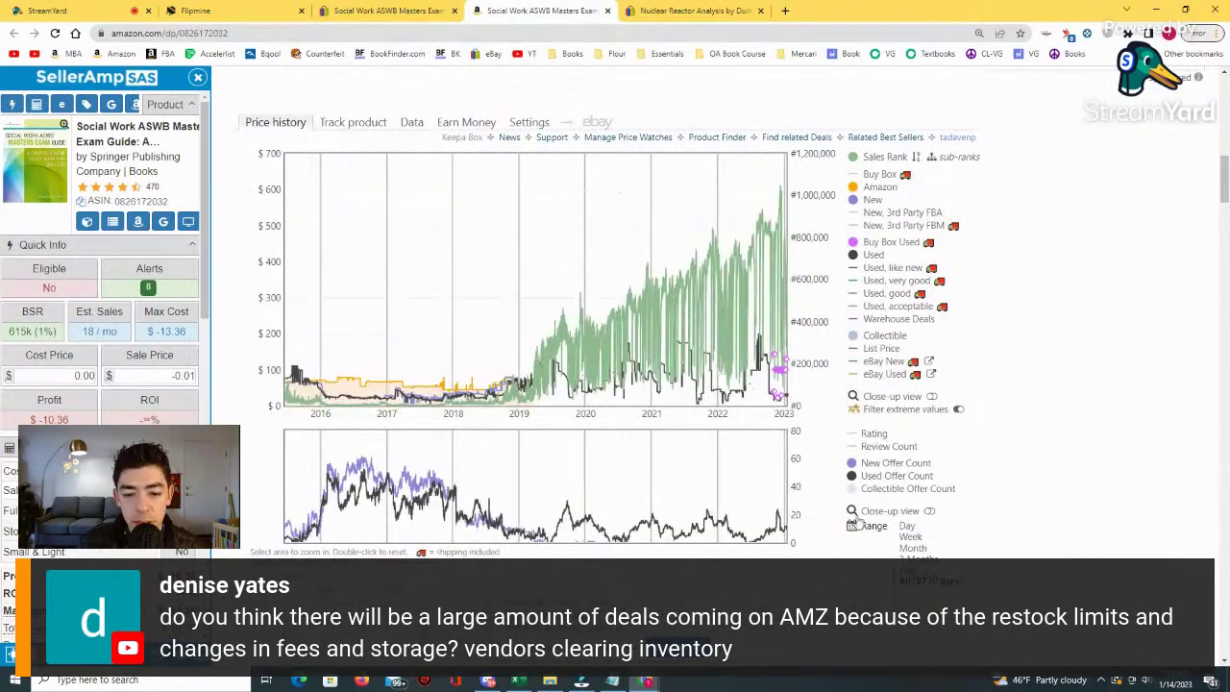
Zoom the price history in to about January 2019 onward, then narrow it to about July 2019 to April 2022.
left_click_drag(510, 346, 782, 346)
left_click(437, 381)
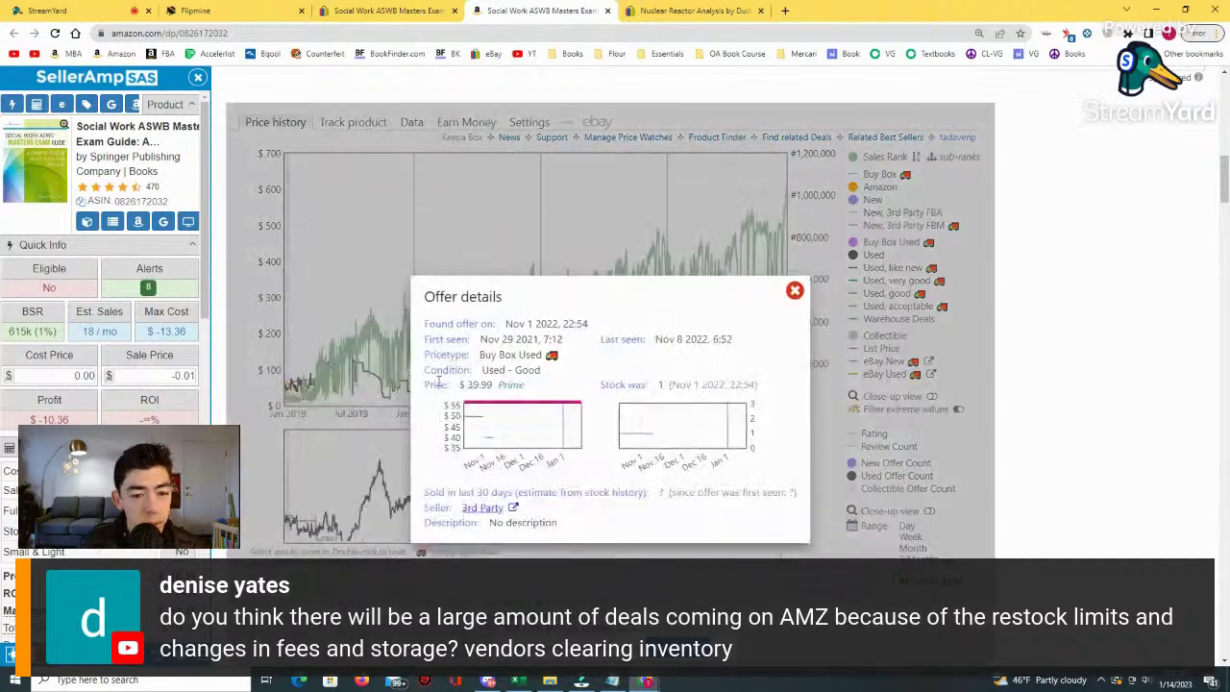
left_click(795, 290)
left_click_drag(341, 370, 730, 380)
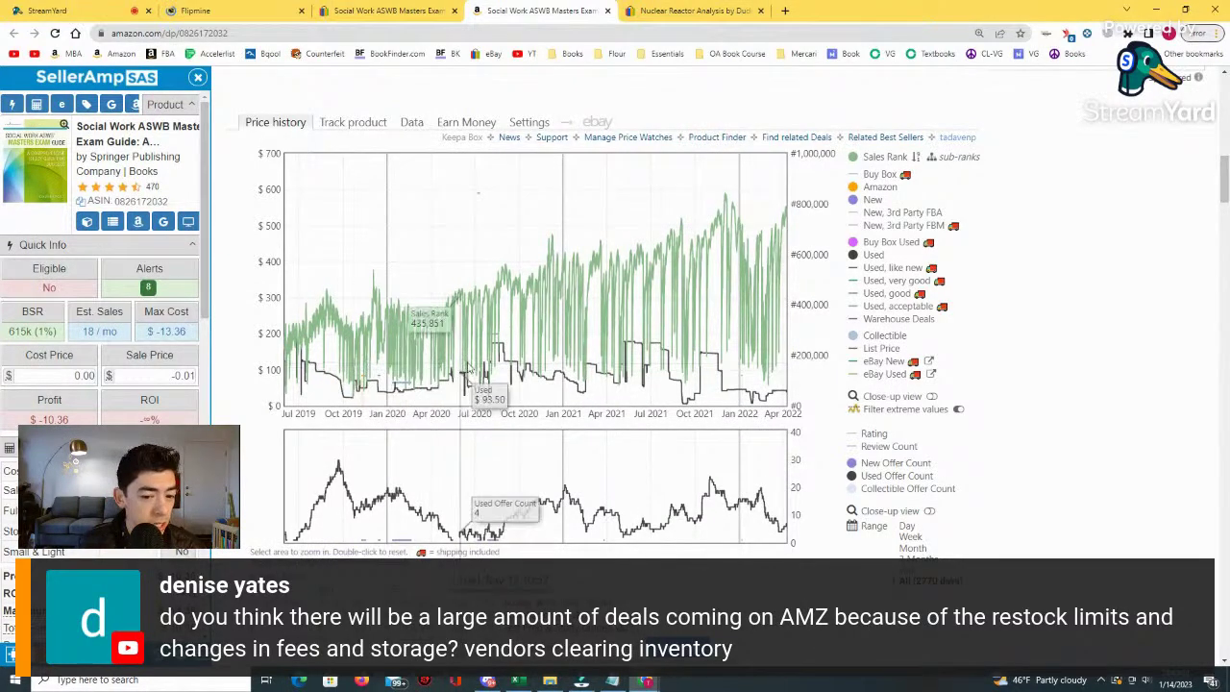
Compare the exam guide's current used price with its multi-year history, and set the Keepa range to Year.
scroll(634, 404, "up", 8)
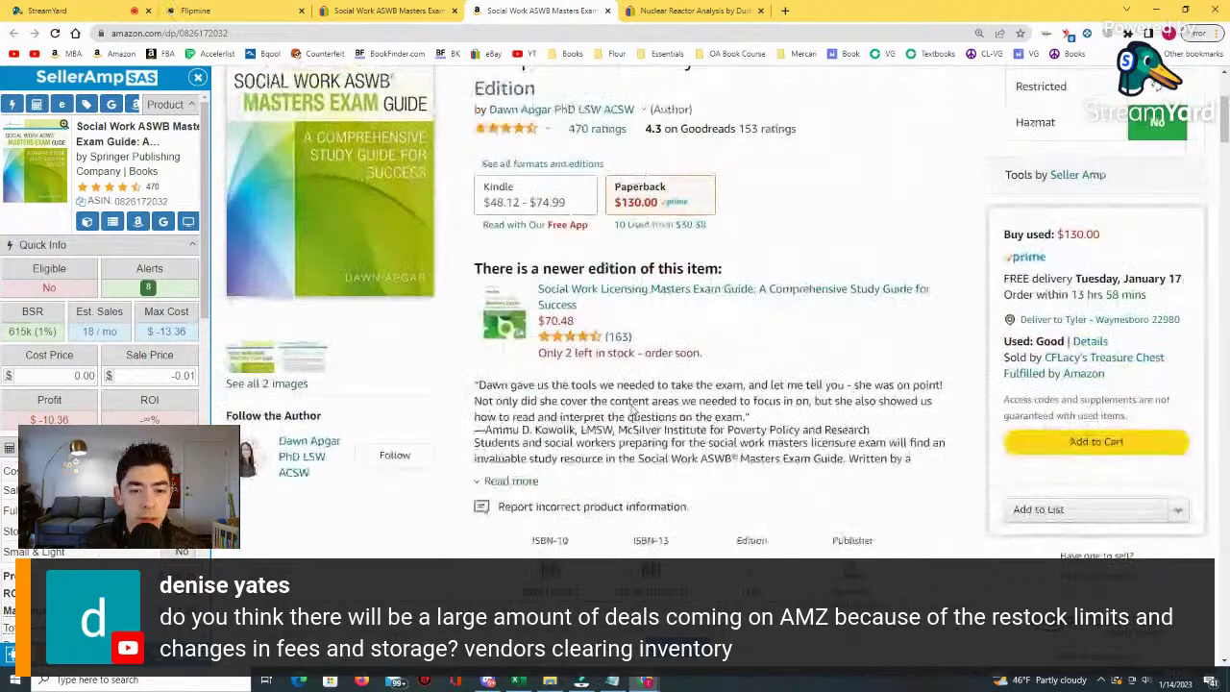
scroll(606, 306, "down", 4)
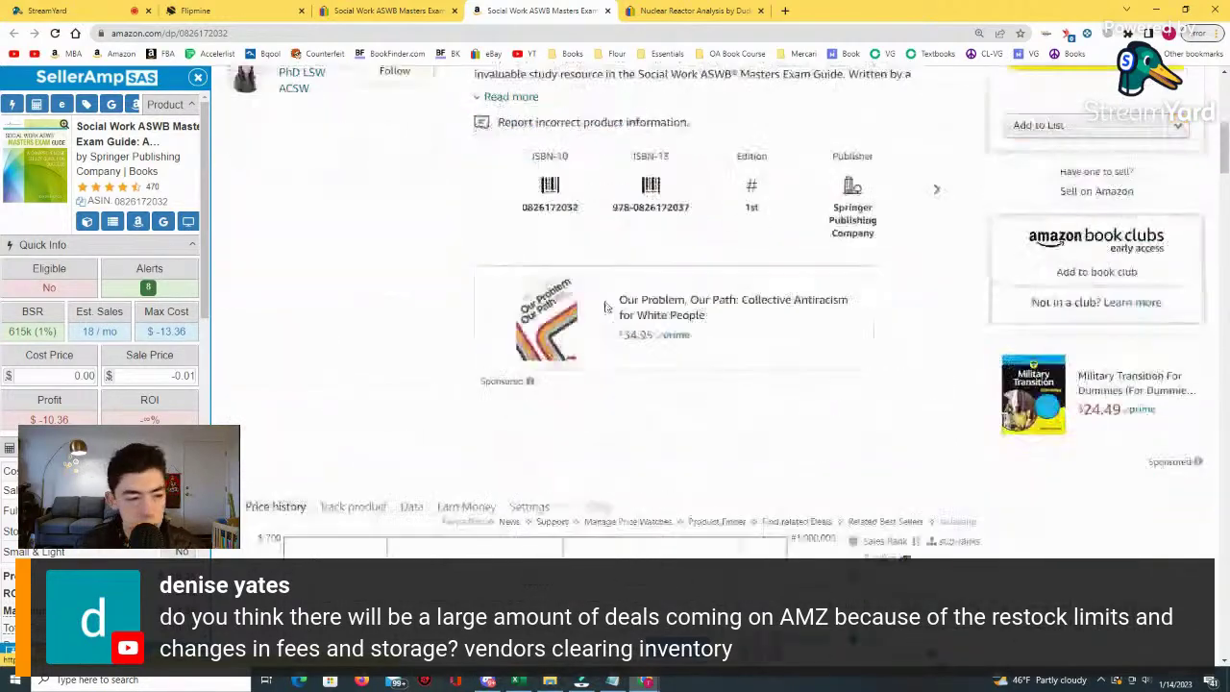
scroll(606, 306, "down", 7)
scroll(545, 259, "up", 2)
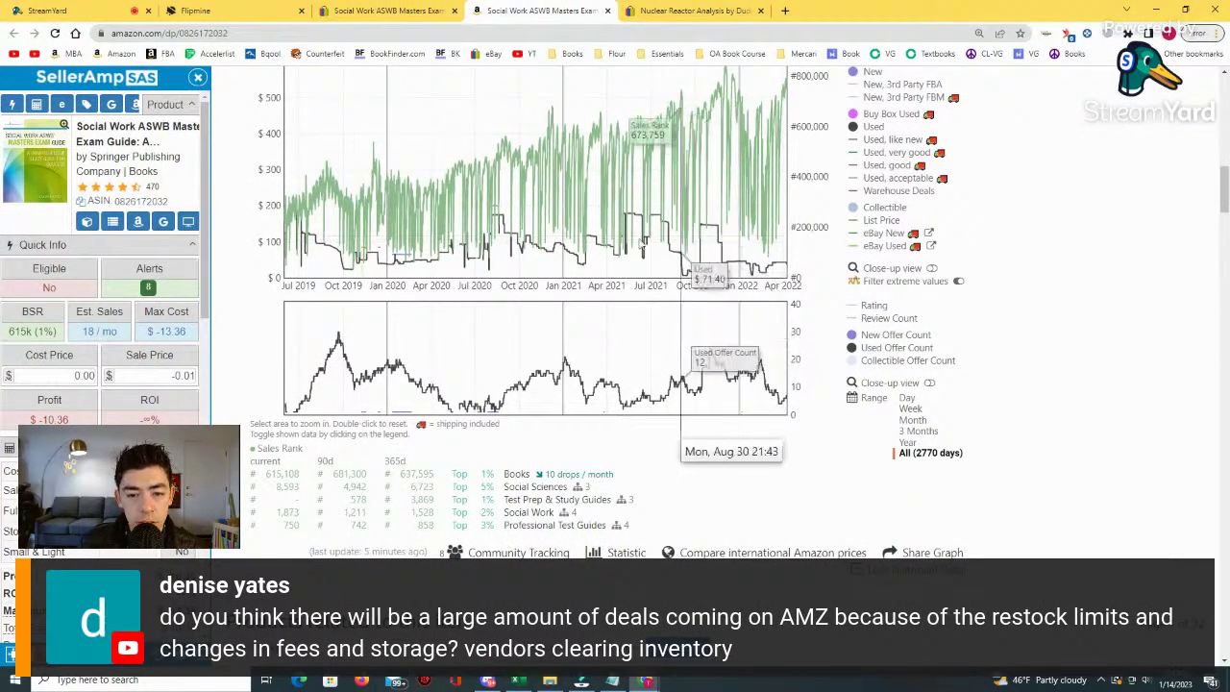
left_click(908, 442)
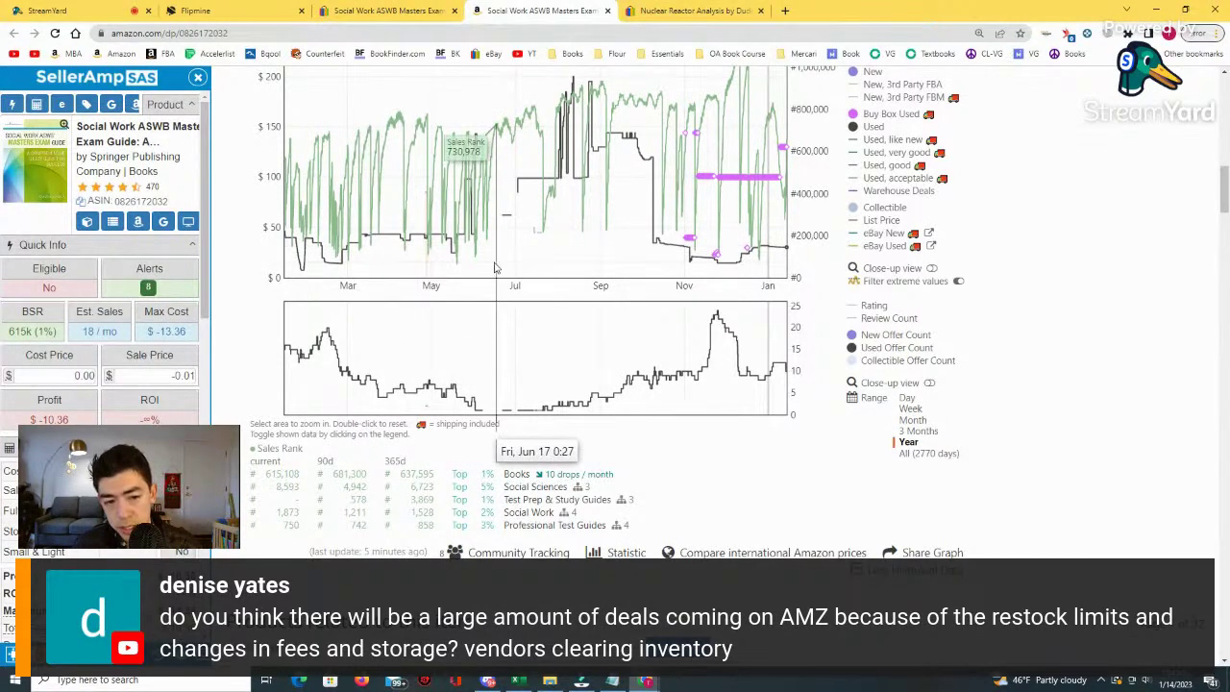
Inspect the price and stock history of the November 2022 used Buy Box offer at $100.00, and close its details.
scroll(596, 256, "up", 1)
scroll(596, 257, "up", 2)
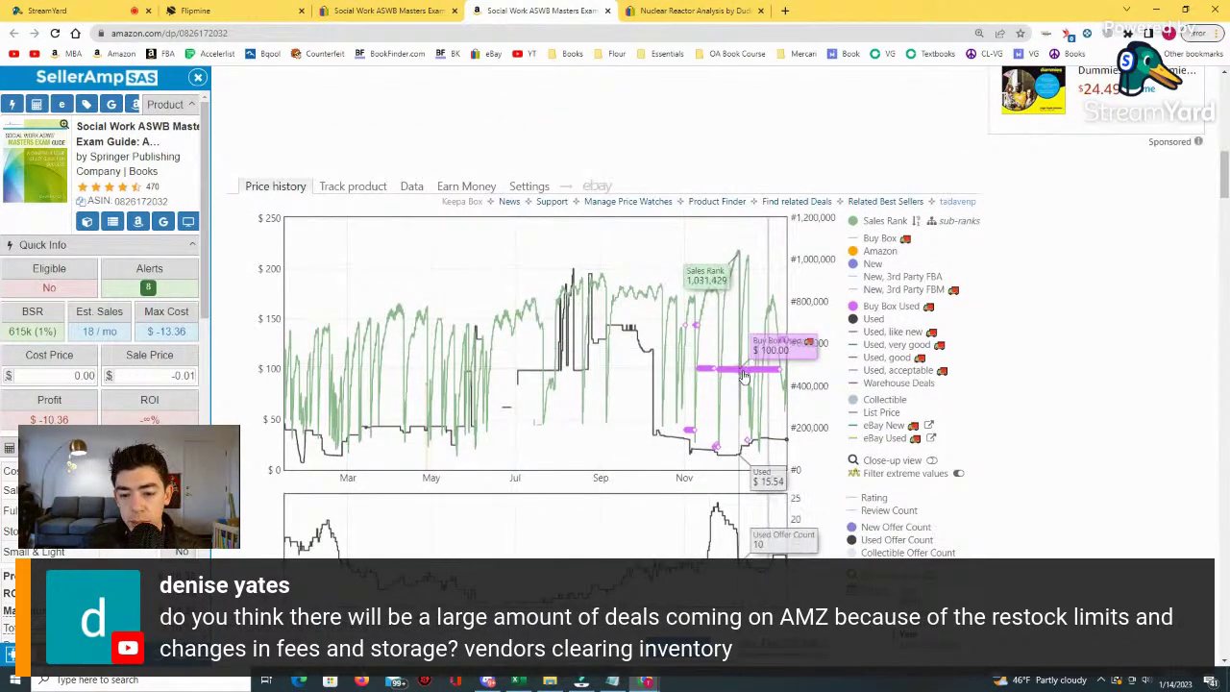
left_click(743, 376)
scroll(743, 376, "down", 2)
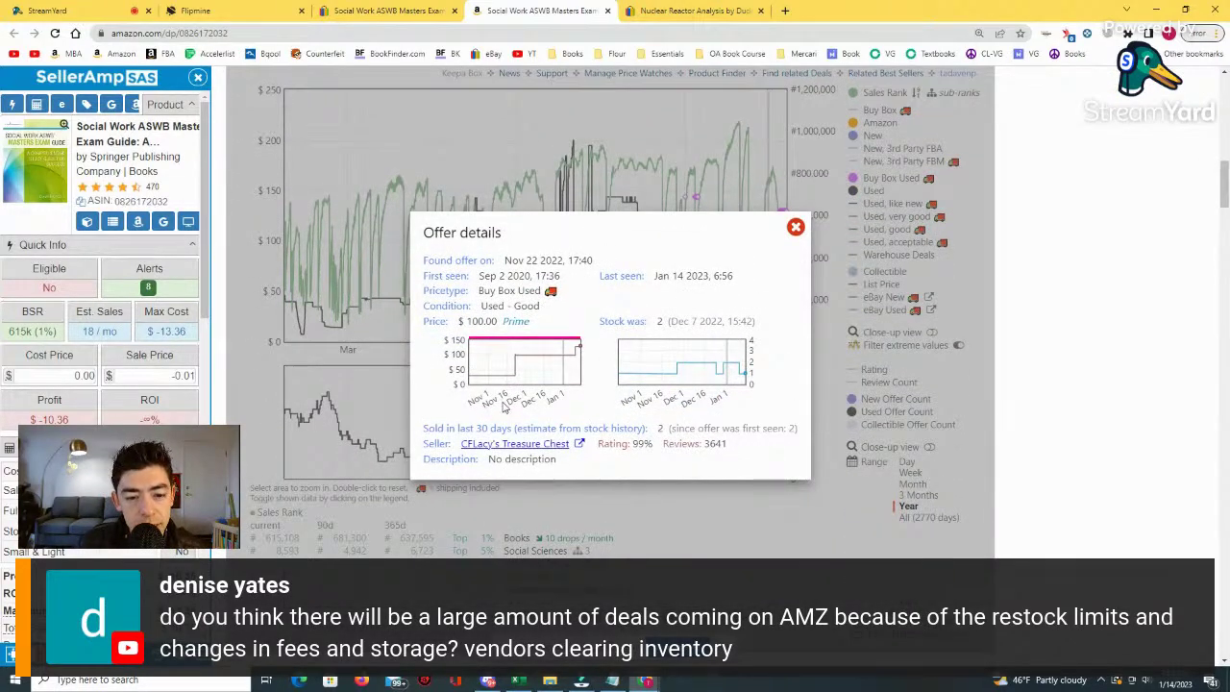
mouse_move(498, 382)
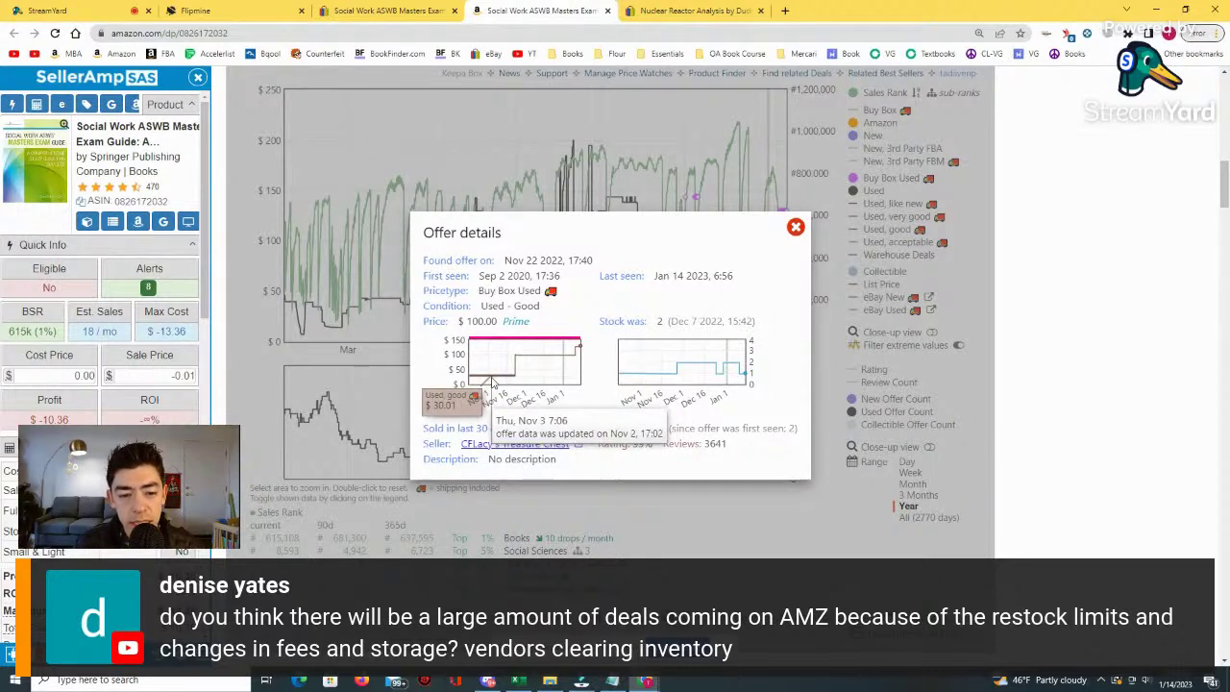
mouse_move(632, 386)
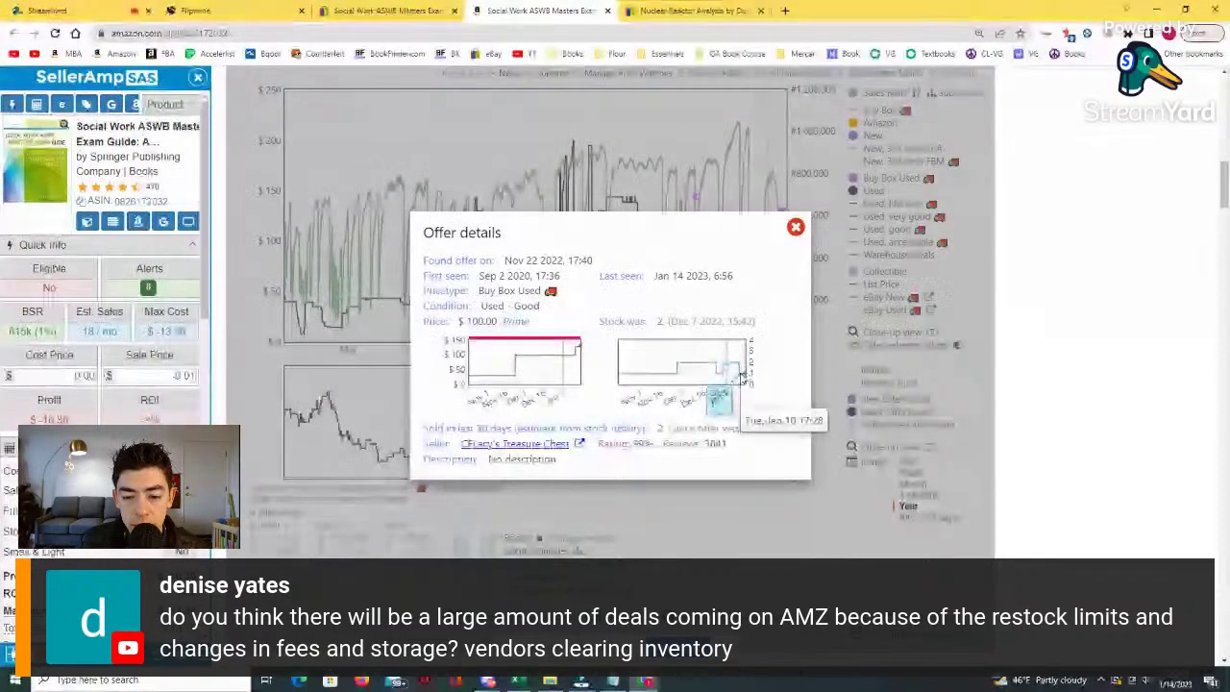
left_click(796, 226)
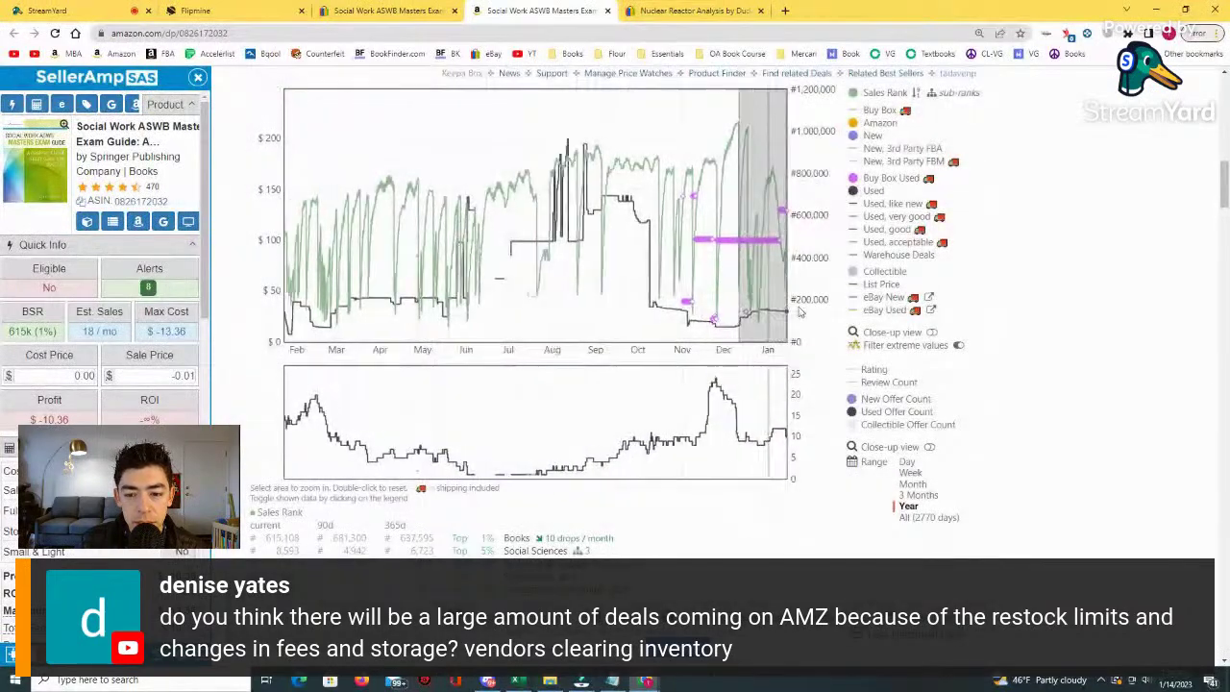
Examine the price history zoomed in to about January 7 to 14, and restore the one-year range.
left_click_drag(799, 314, 681, 308)
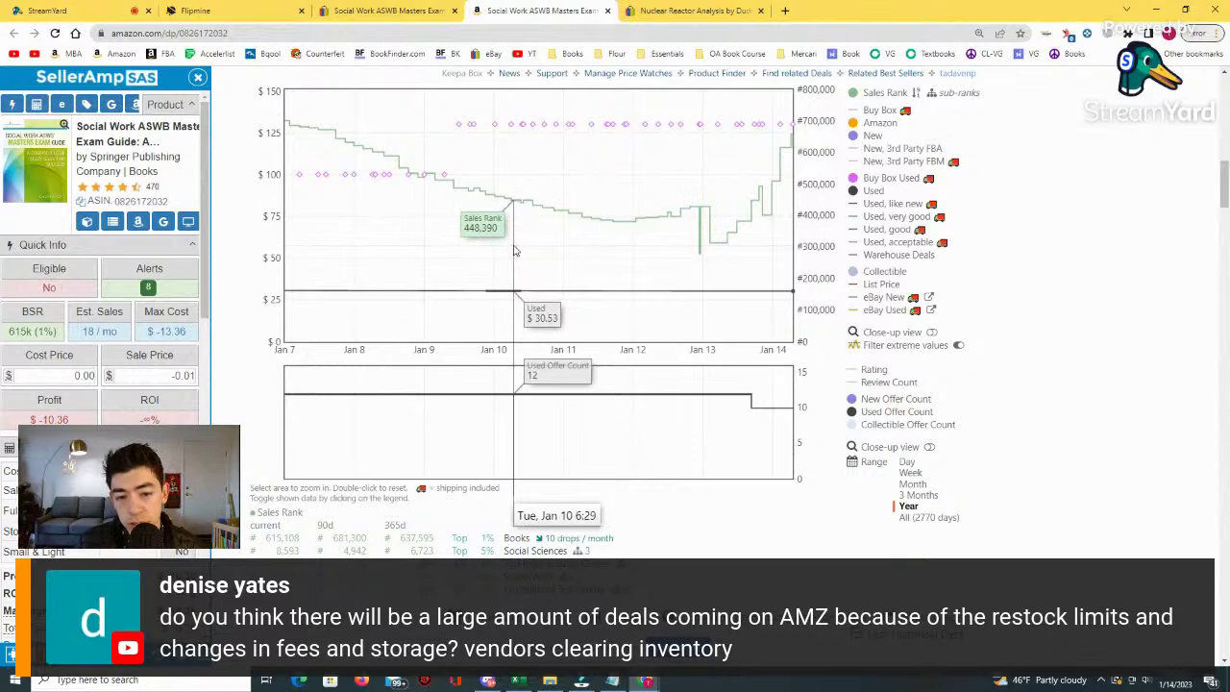
left_click(913, 507)
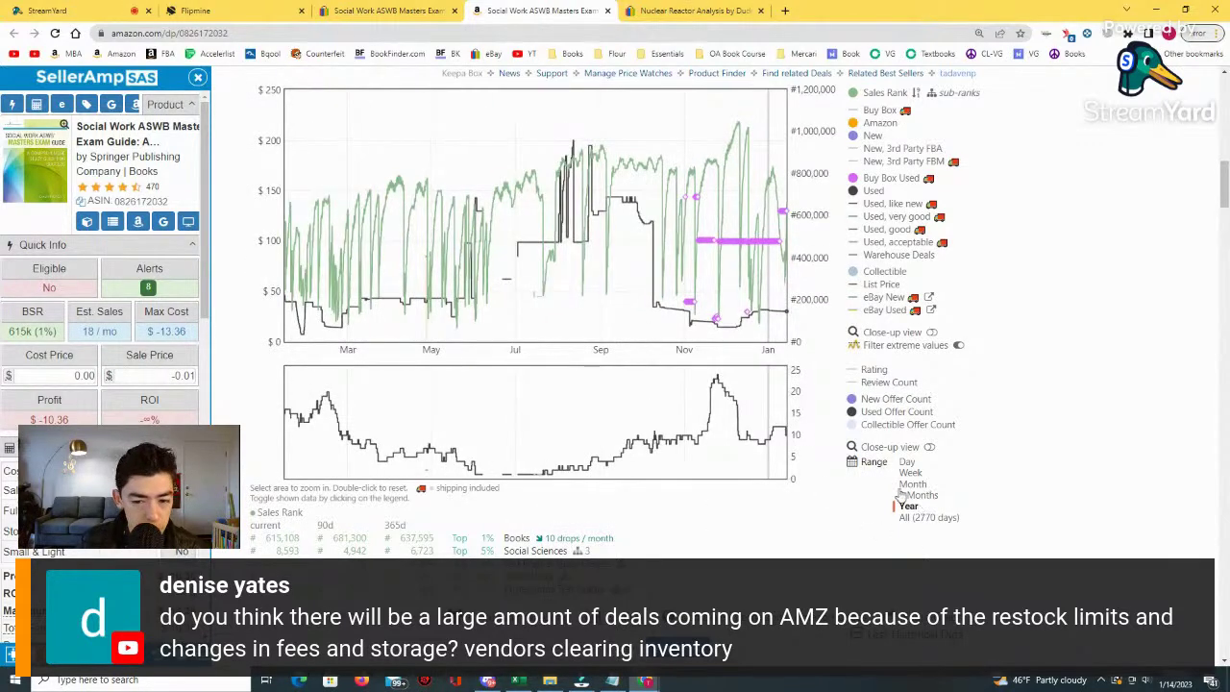
right_click(751, 344)
scroll(1137, 352, "up", 10)
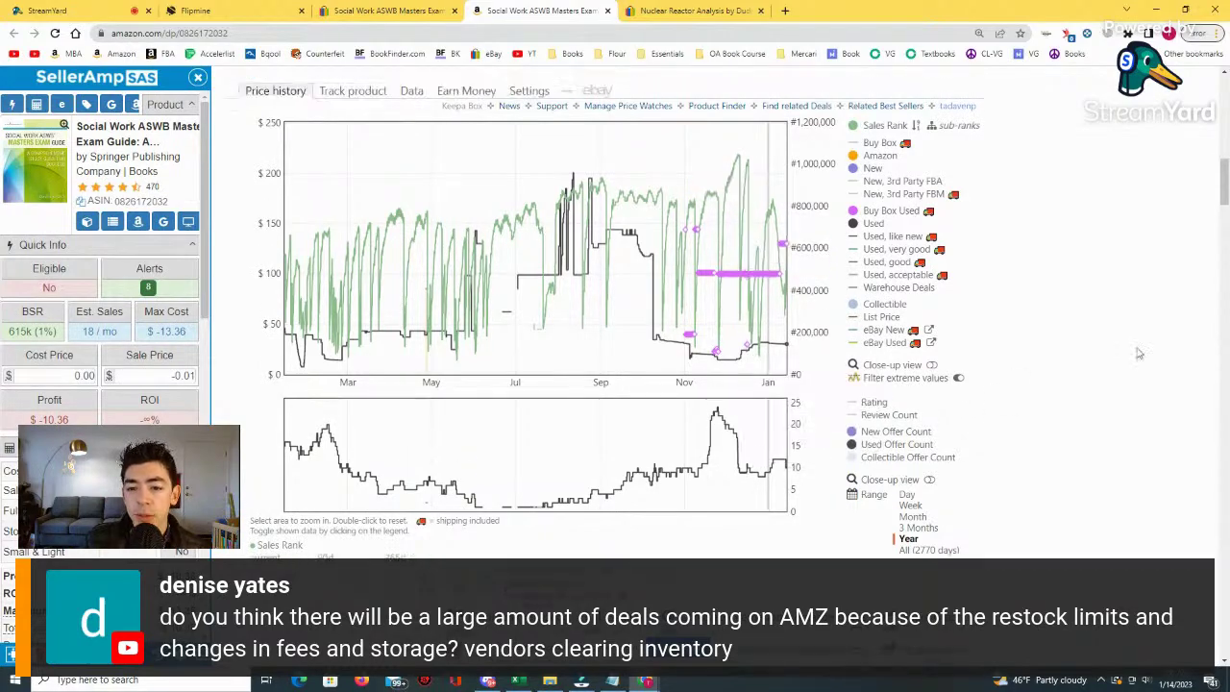
Inspect the offer details and stock history of the January 2023 used Buy Box offer at $130.00, and close them.
scroll(1026, 366, "down", 10)
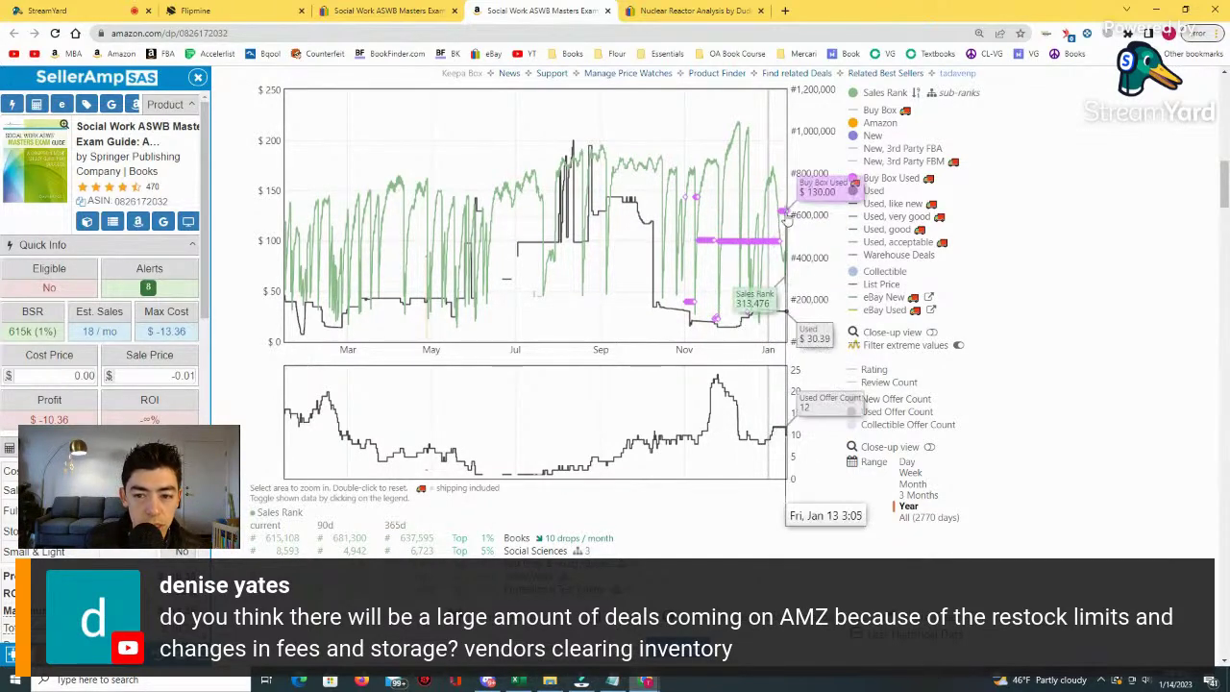
left_click(755, 251)
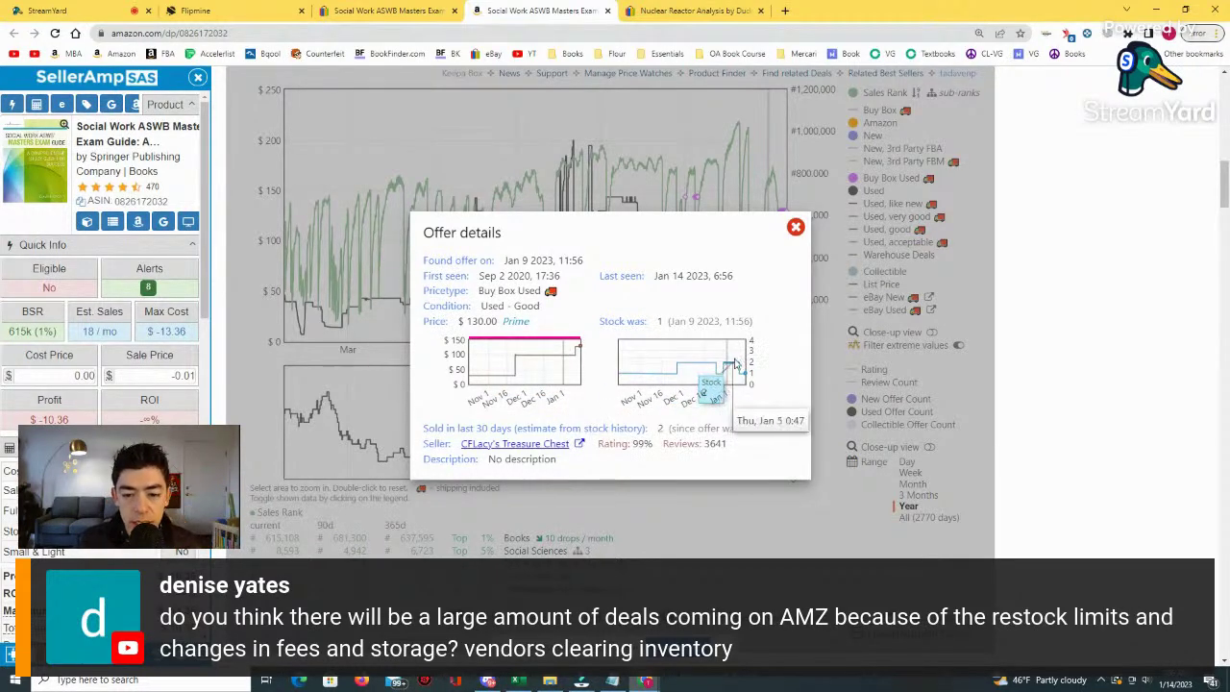
left_click(796, 228)
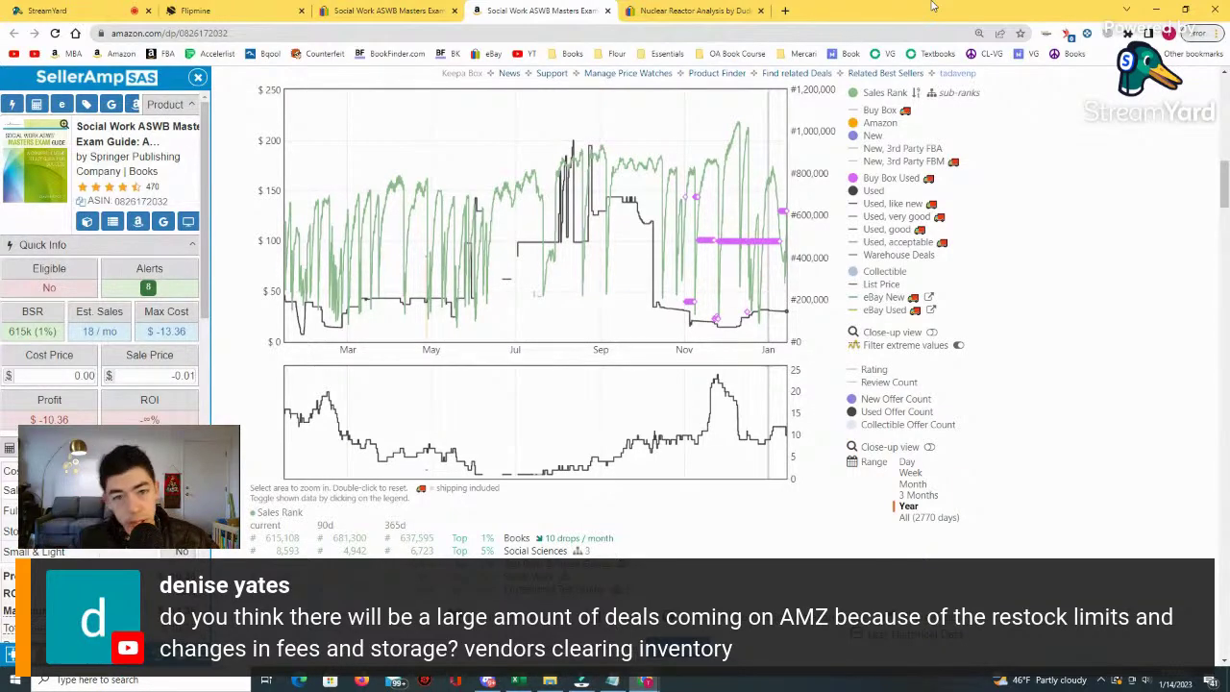
Close the eBay and Amazon pages of the Social Work ASWB Masters Exam Guide and return to the Flipmine leads.
left_click(379, 11)
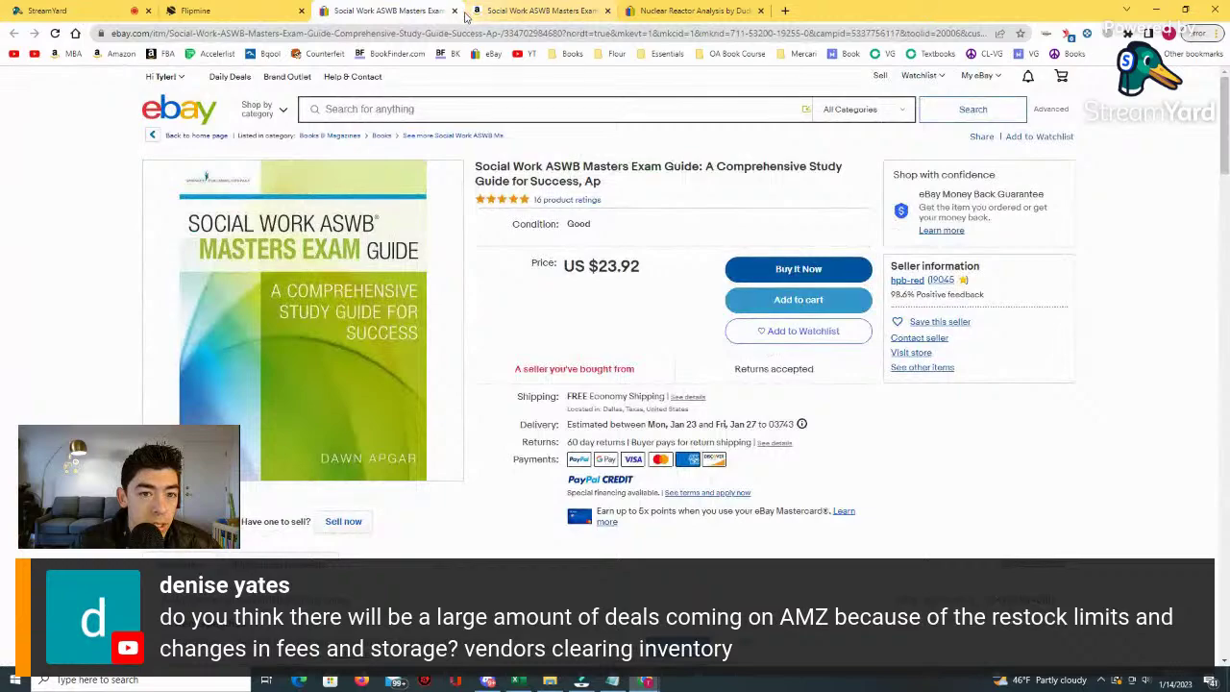
left_click(454, 11)
left_click(455, 11)
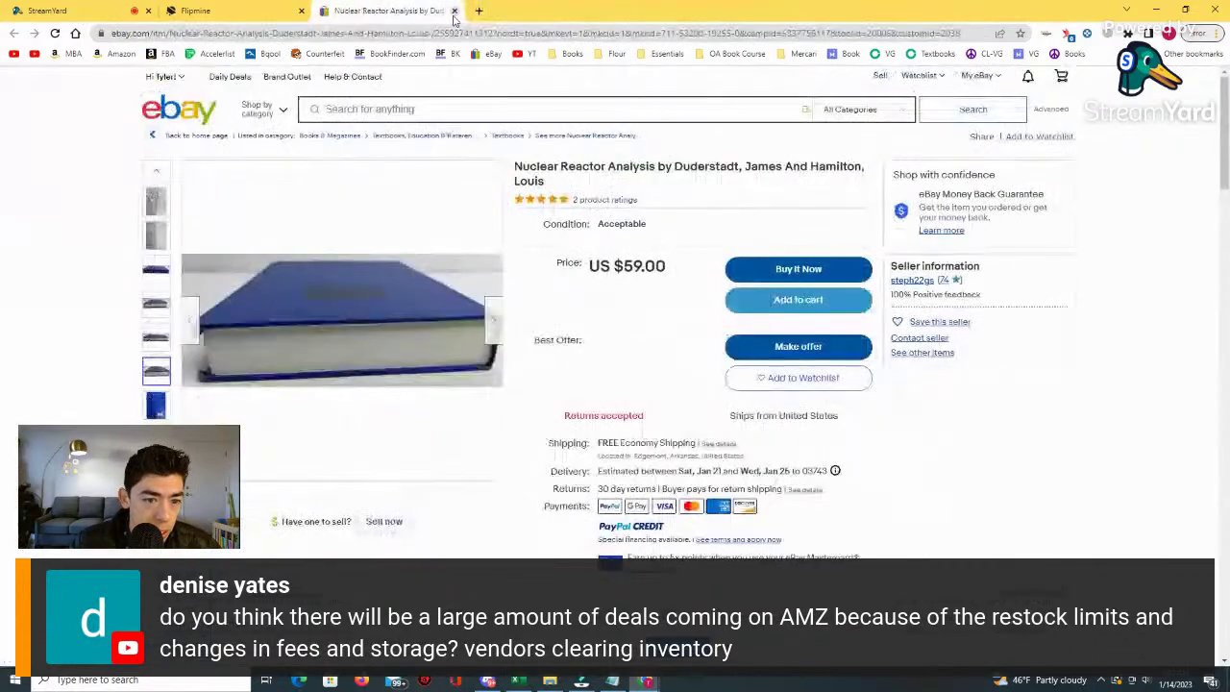
left_click(267, 7)
Load the saved search Book Search 2 for the Flipmine leads.
scroll(351, 378, "down", 3)
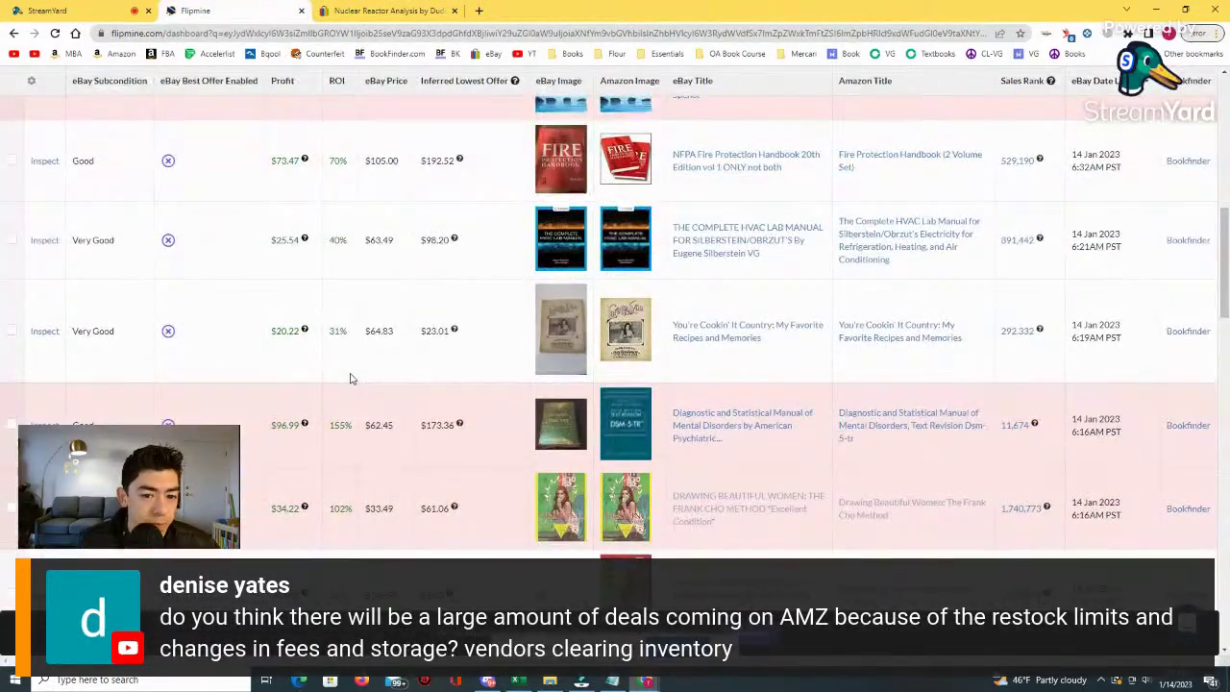
scroll(351, 378, "up", 6)
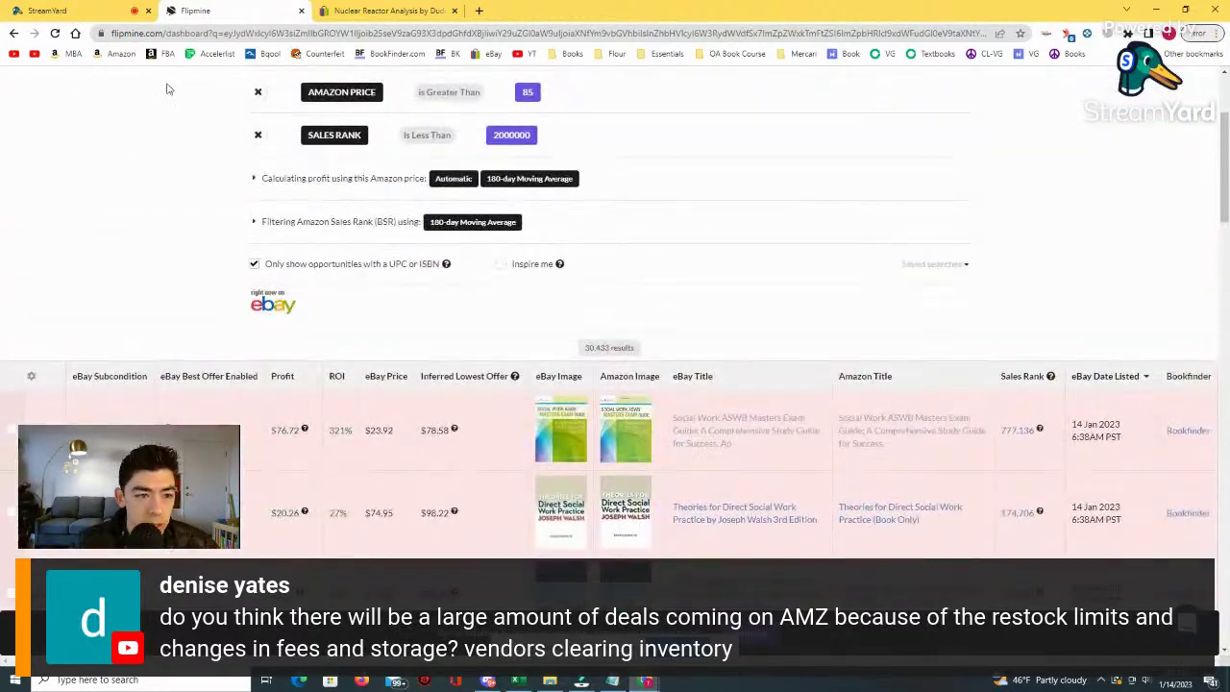
left_click(913, 262)
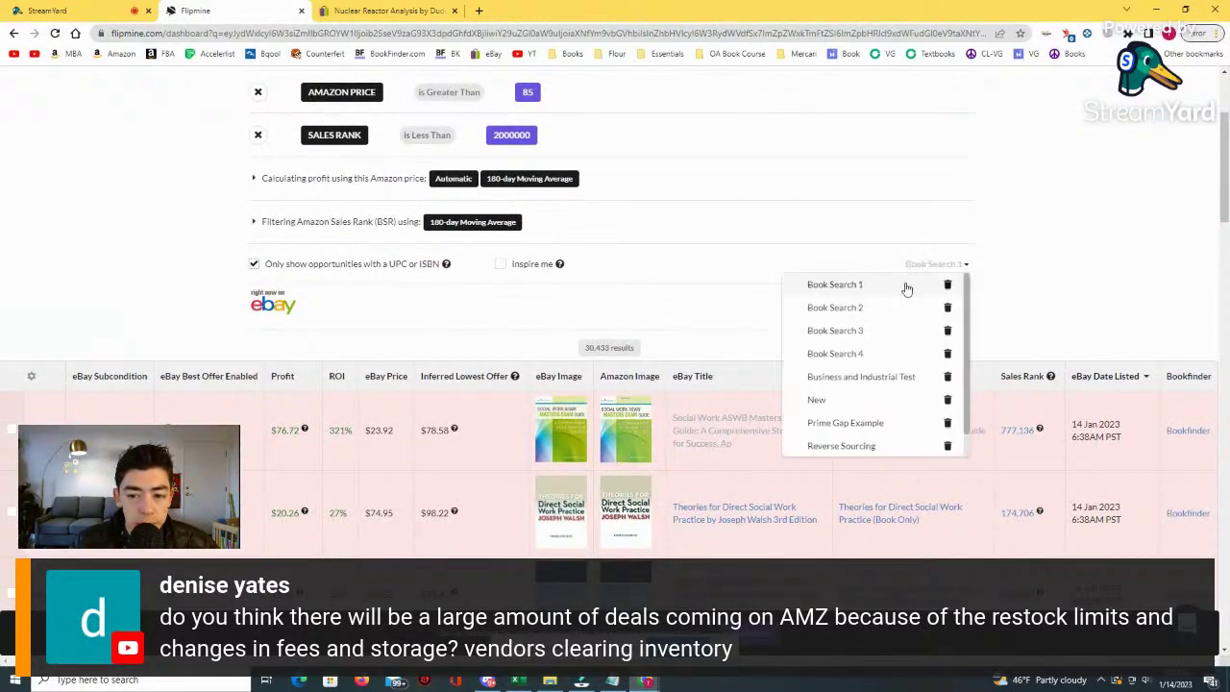
left_click(872, 305)
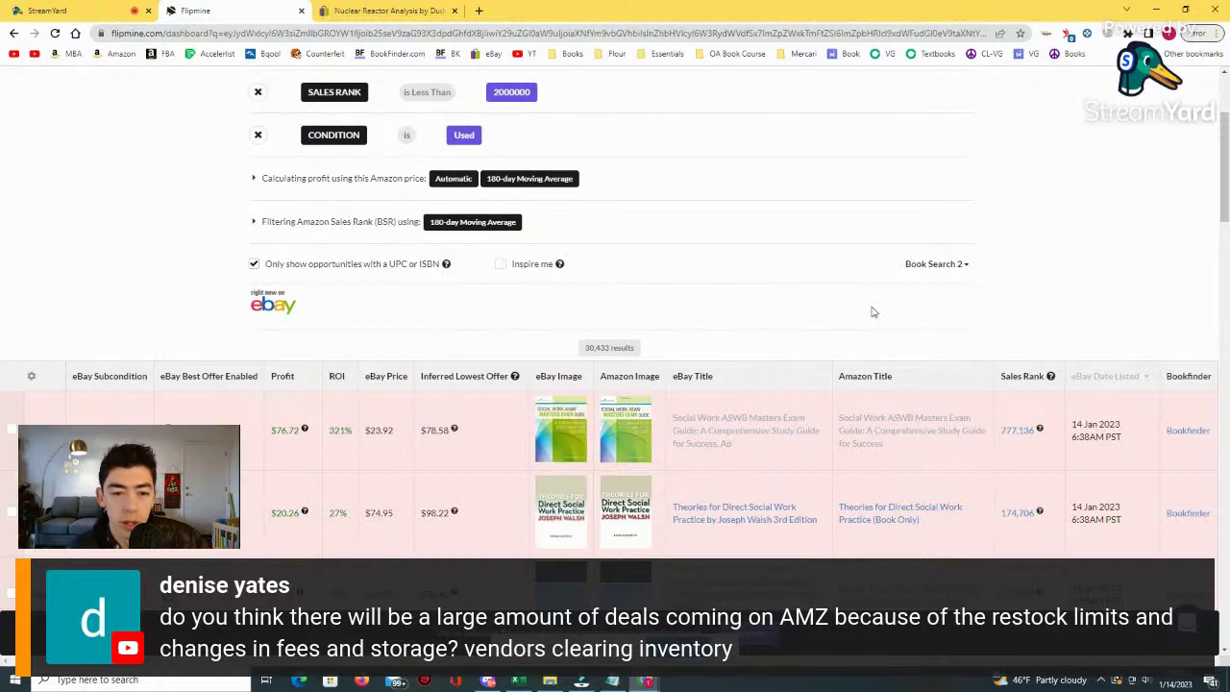
Open the eBay and Amazon pages of The Legend of Zelda: Majora's Mask 3D guide in new tabs.
scroll(812, 365, "down", 3)
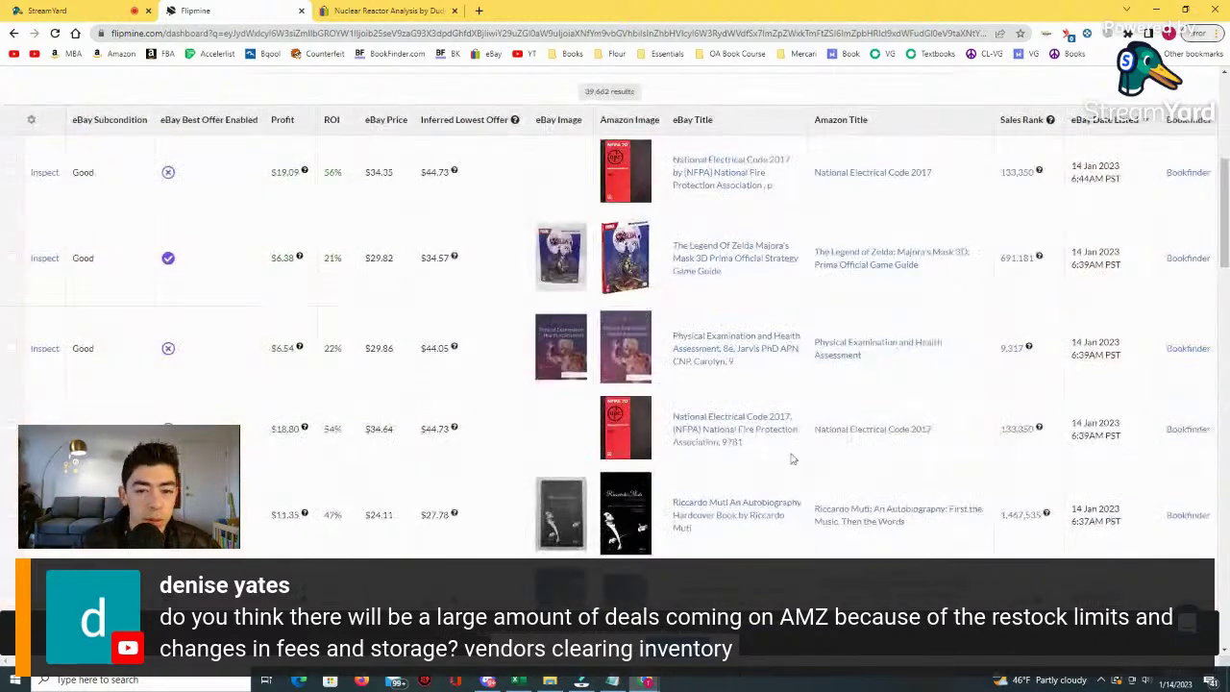
scroll(808, 413, "down", 1)
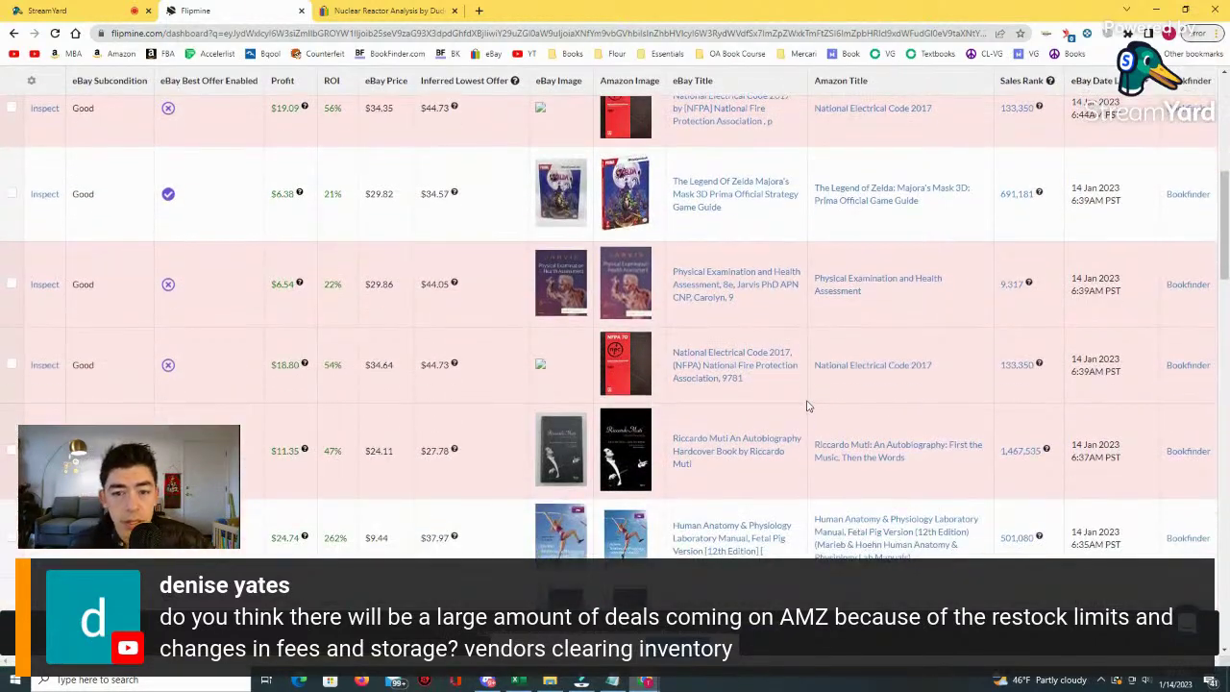
right_click(740, 193)
left_click(779, 203)
right_click(876, 200)
left_click(920, 215)
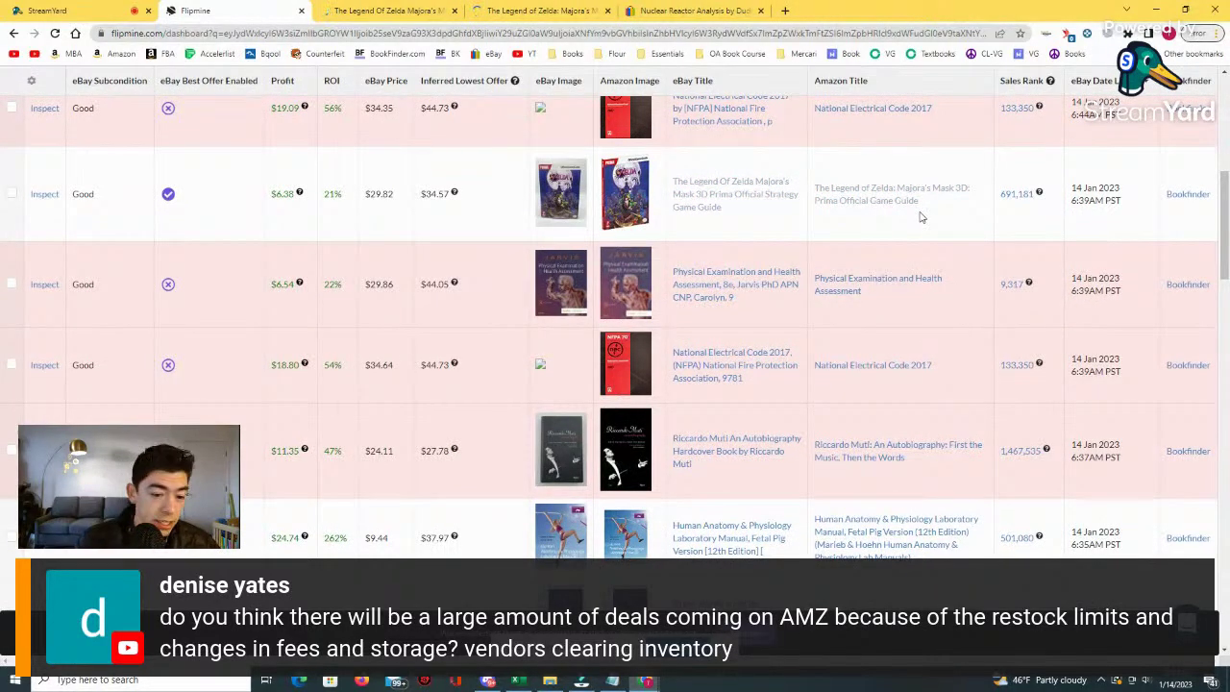
Open the eBay and Amazon pages of The Worldly Philosophers in new tabs.
scroll(895, 252, "down", 3)
scroll(896, 252, "down", 1)
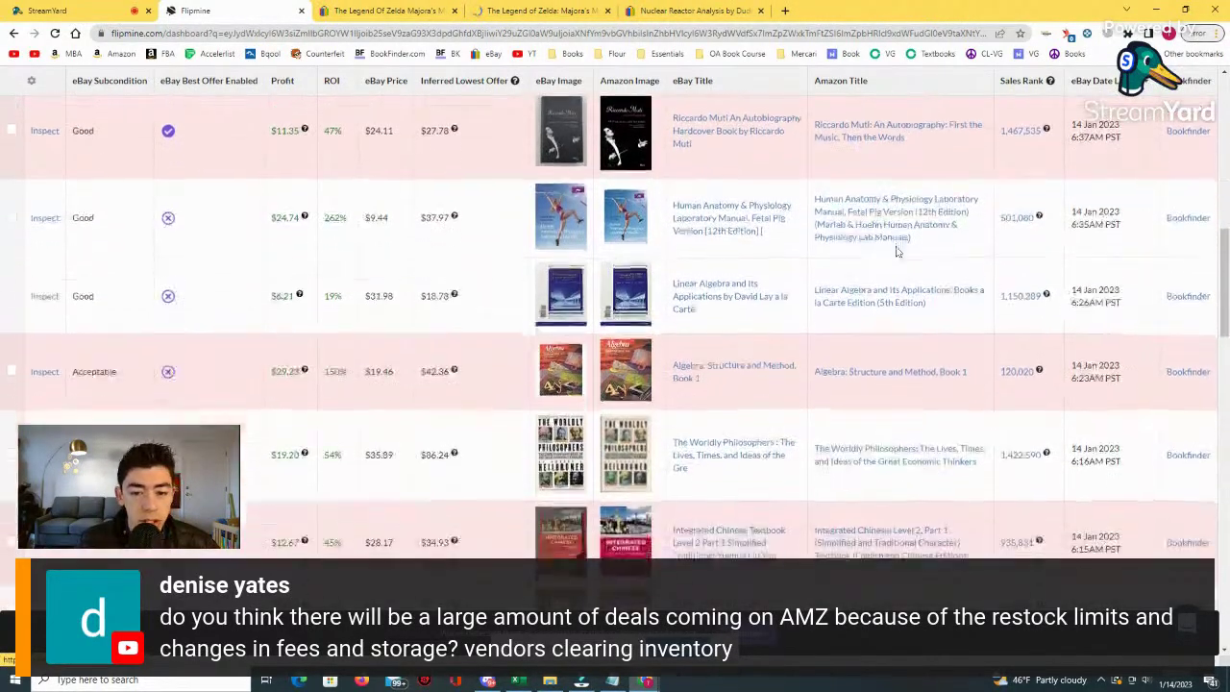
scroll(897, 252, "down", 2)
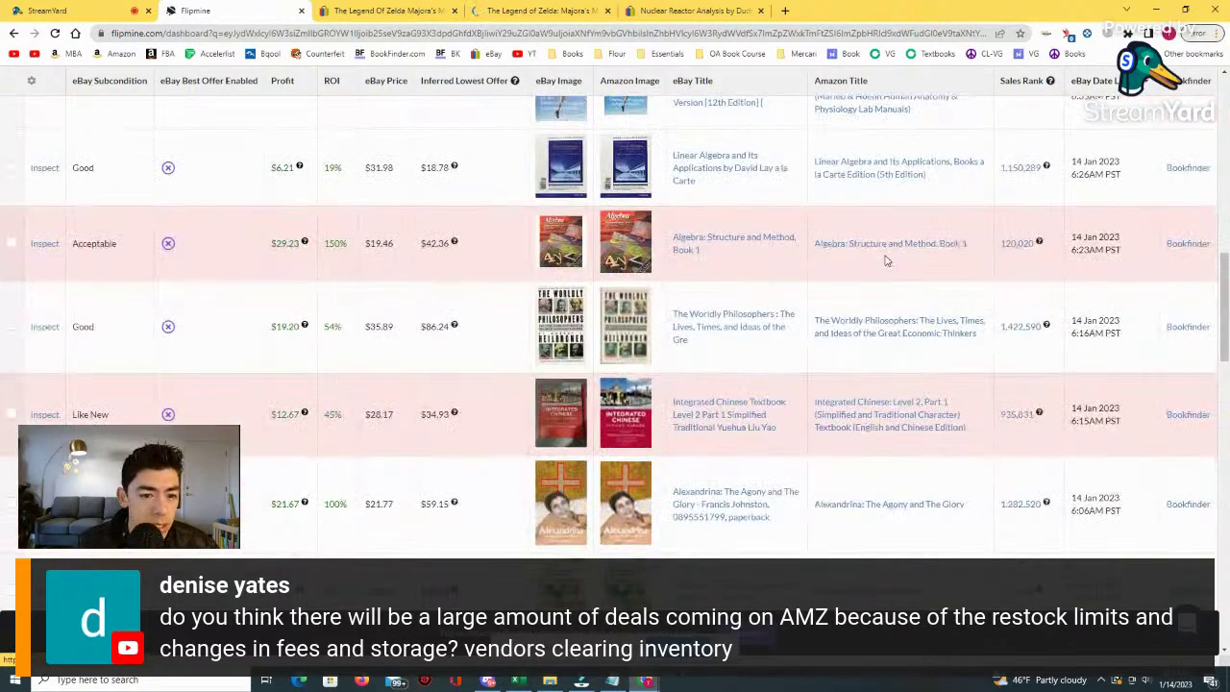
scroll(886, 260, "down", 1)
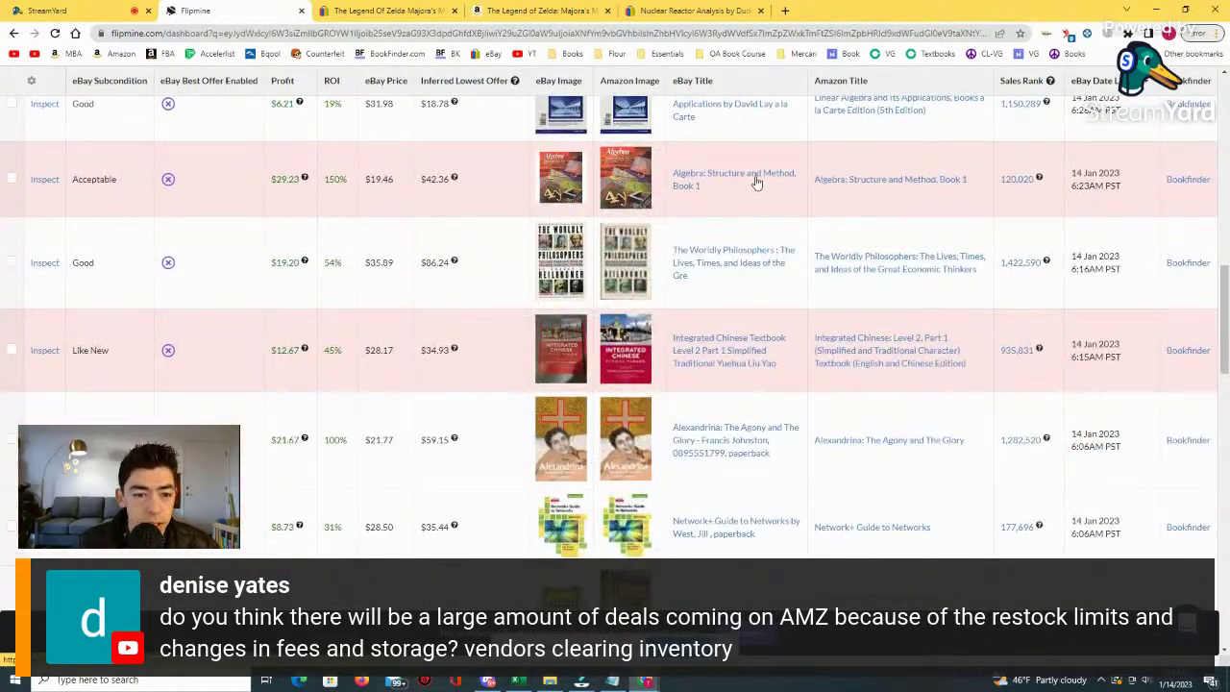
right_click(740, 264)
left_click(769, 272)
right_click(853, 268)
left_click(864, 275)
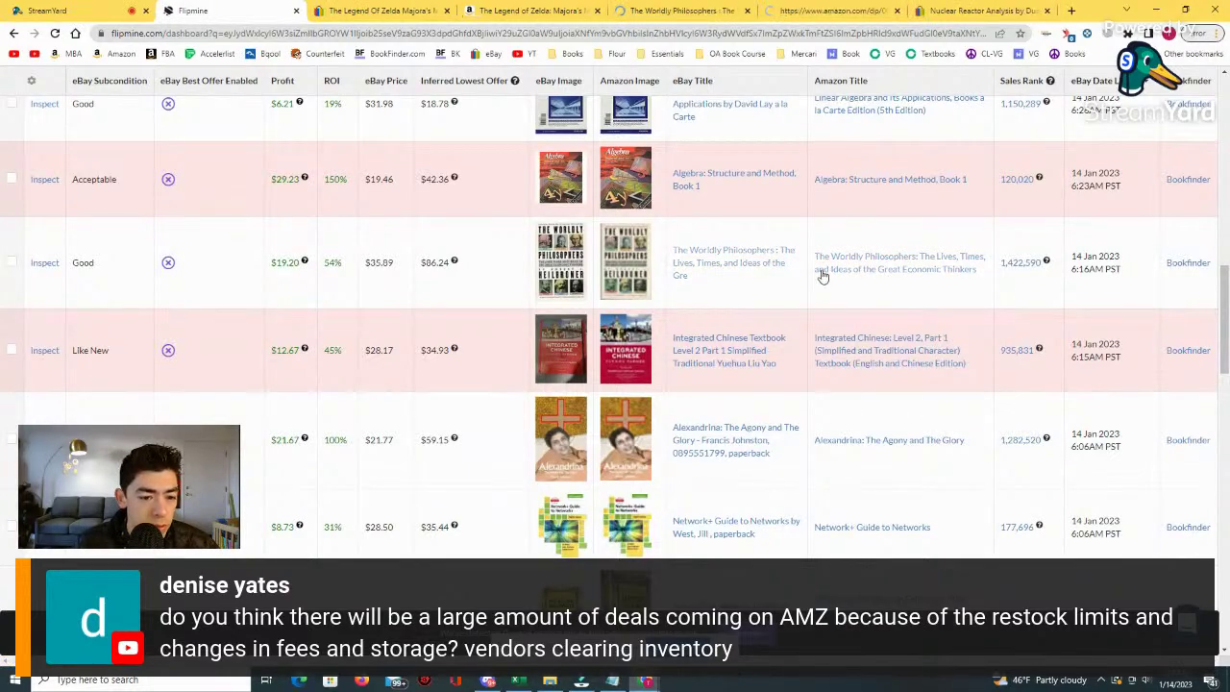
Open the eBay and Amazon pages of Treasury of Mexican Folkways and The Story of Abortion in America in new tabs.
scroll(821, 276, "down", 1)
scroll(822, 276, "down", 1)
scroll(823, 276, "down", 2)
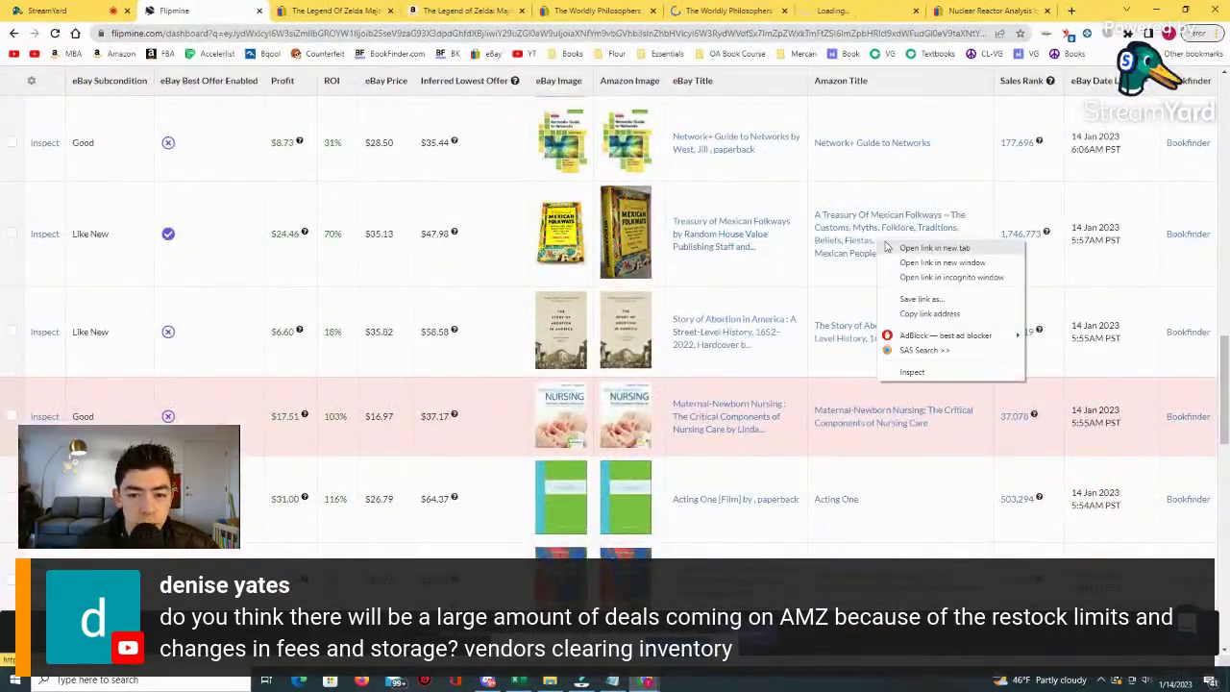
scroll(716, 282, "down", 1)
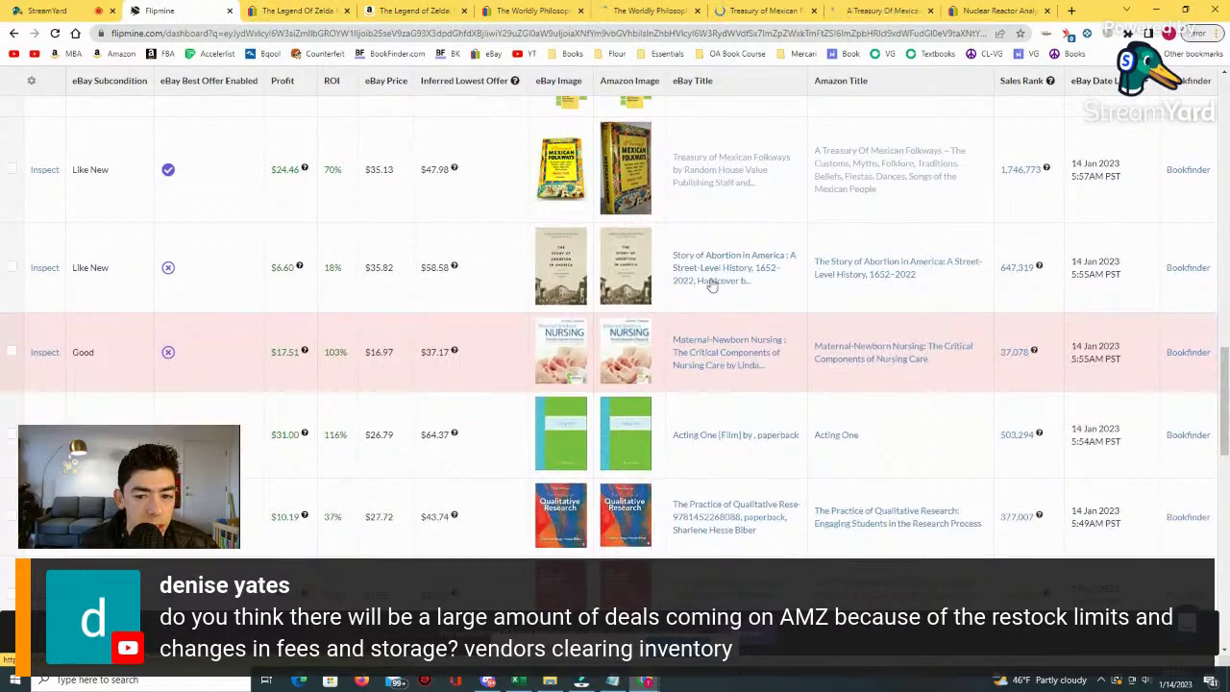
Open the eBay and Amazon pages of Acting One and The 5-Minute Pediatric Consult in new tabs.
scroll(758, 293, "down", 2)
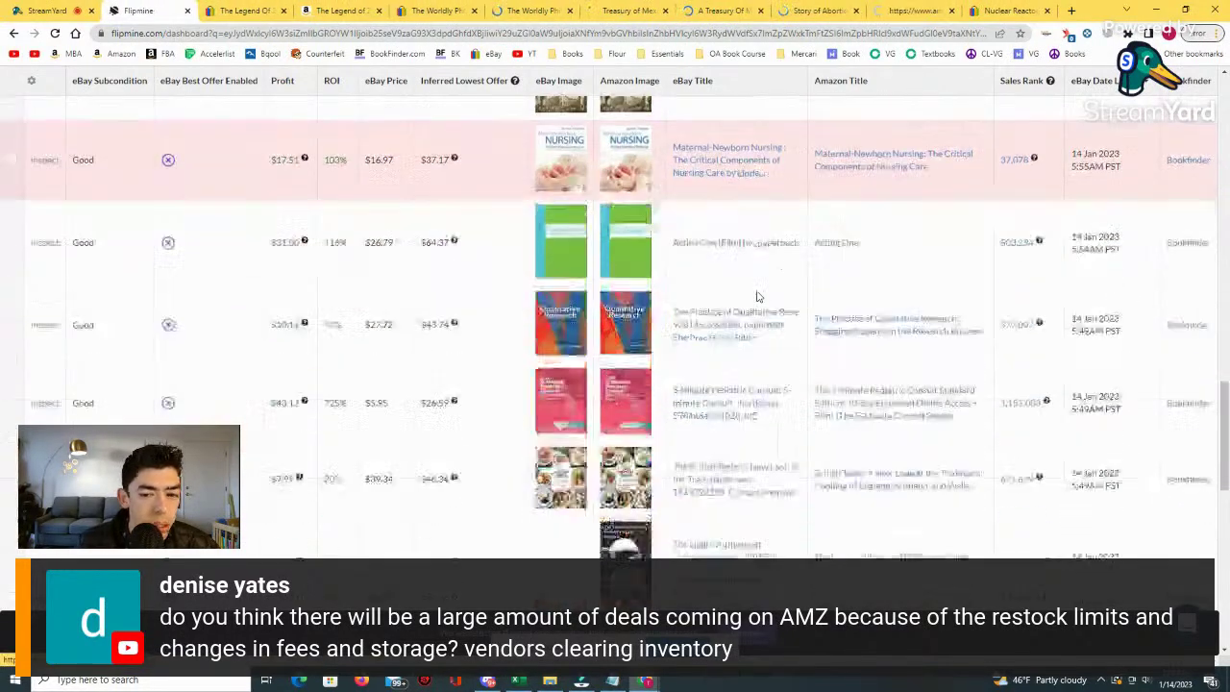
left_click(844, 260)
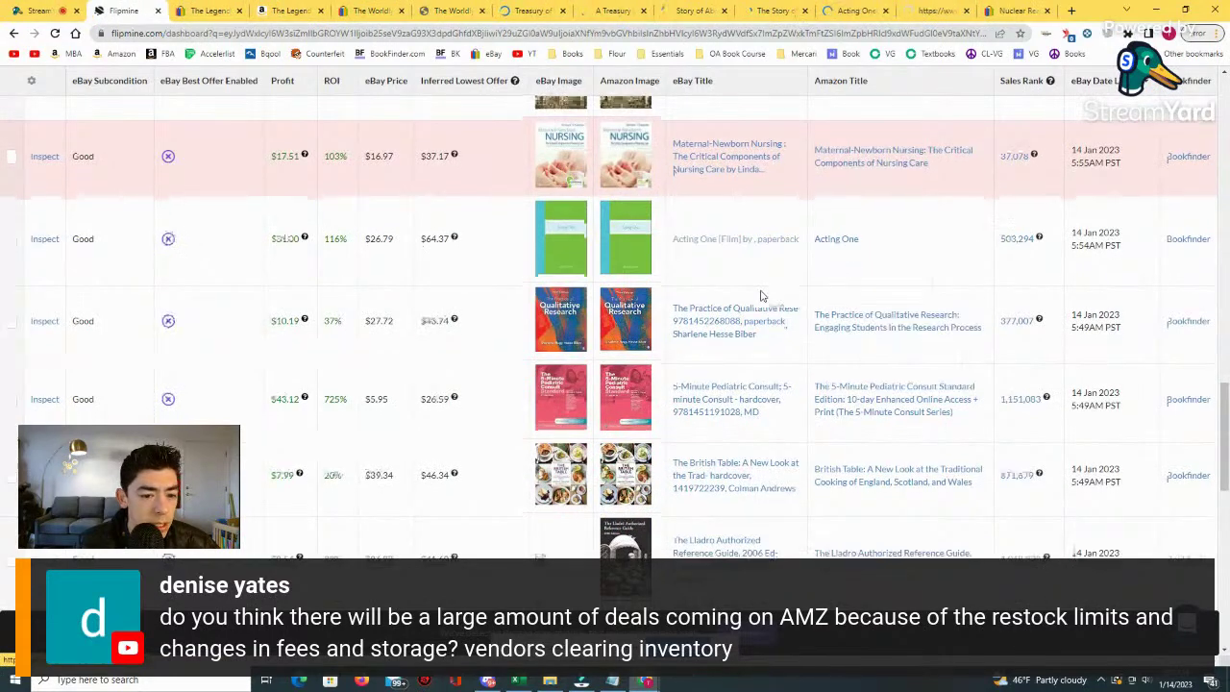
scroll(762, 299, "down", 2)
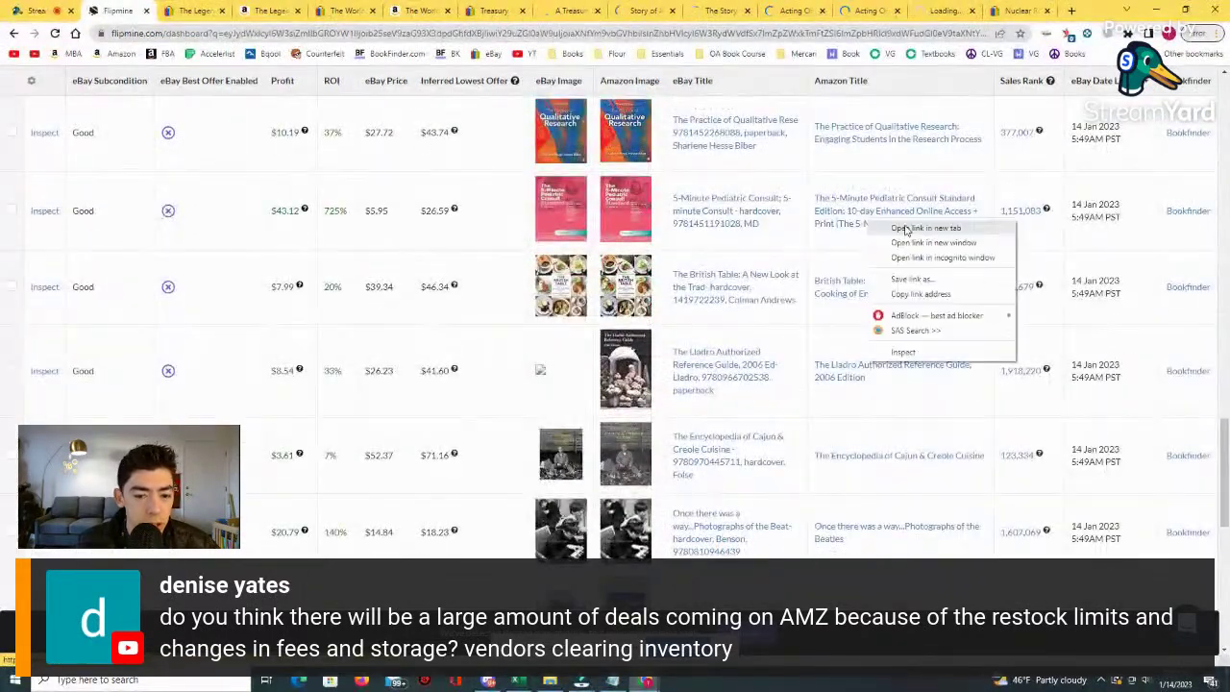
left_click(905, 229)
Scan the remaining Flipmine leads down to the end of the list.
scroll(845, 252, "down", 3)
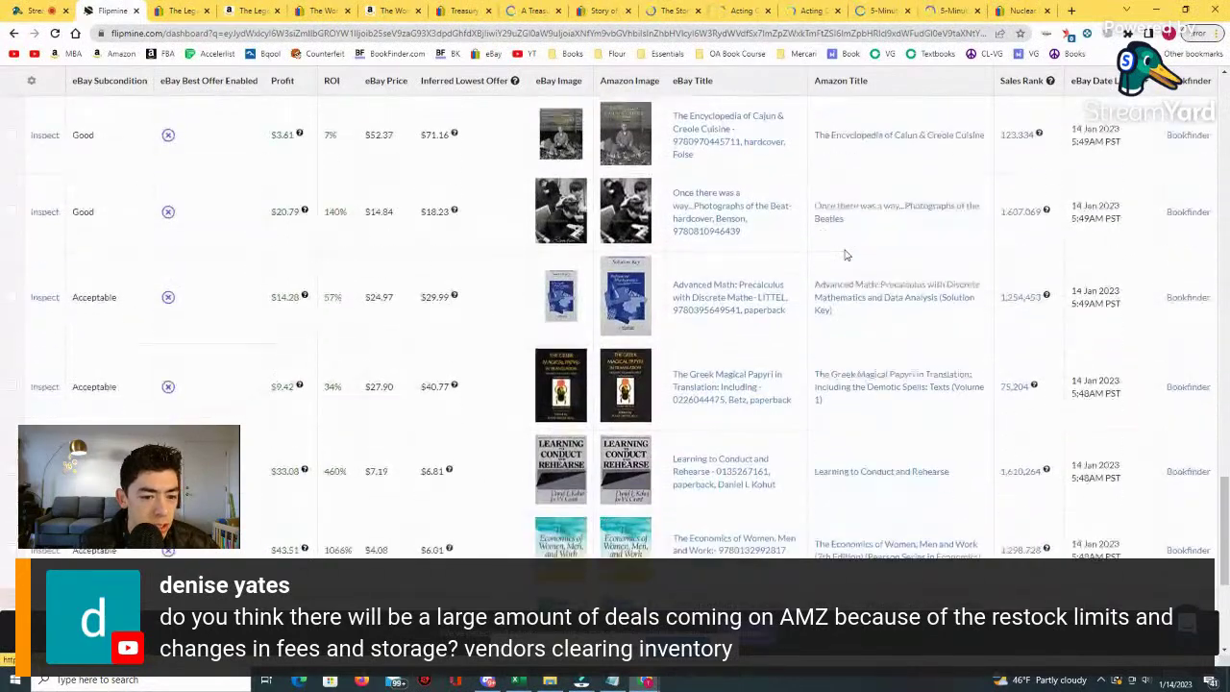
scroll(846, 254, "down", 1)
scroll(846, 255, "down", 2)
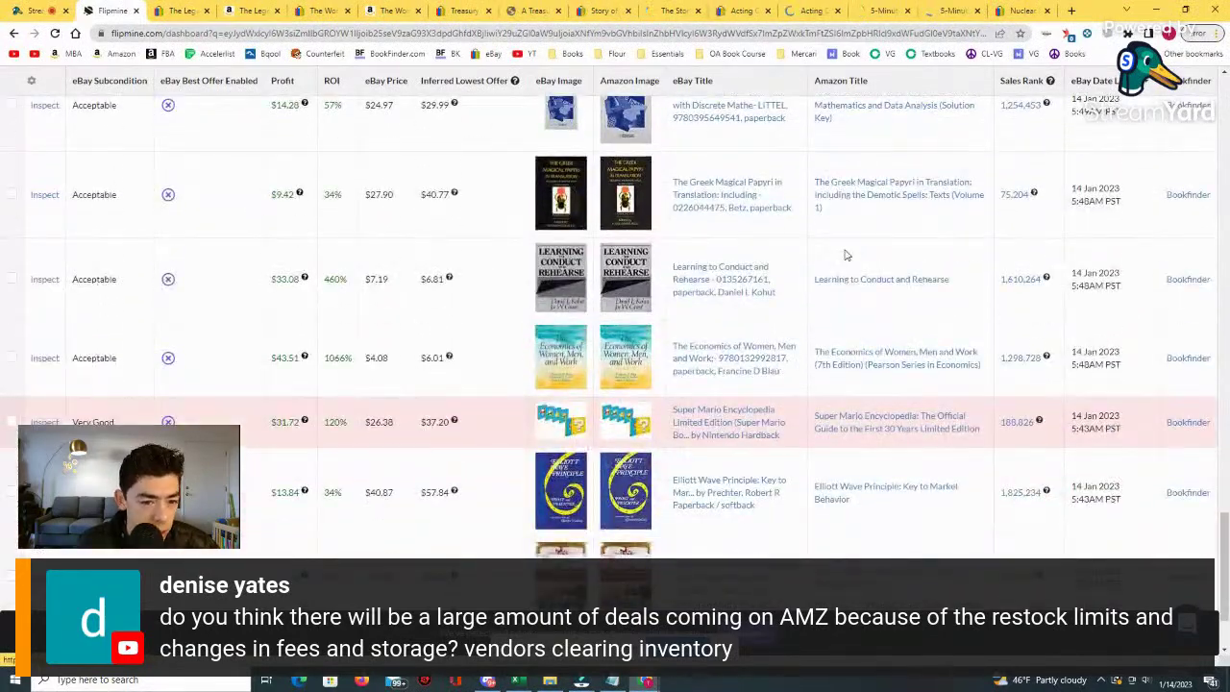
scroll(846, 254, "down", 2)
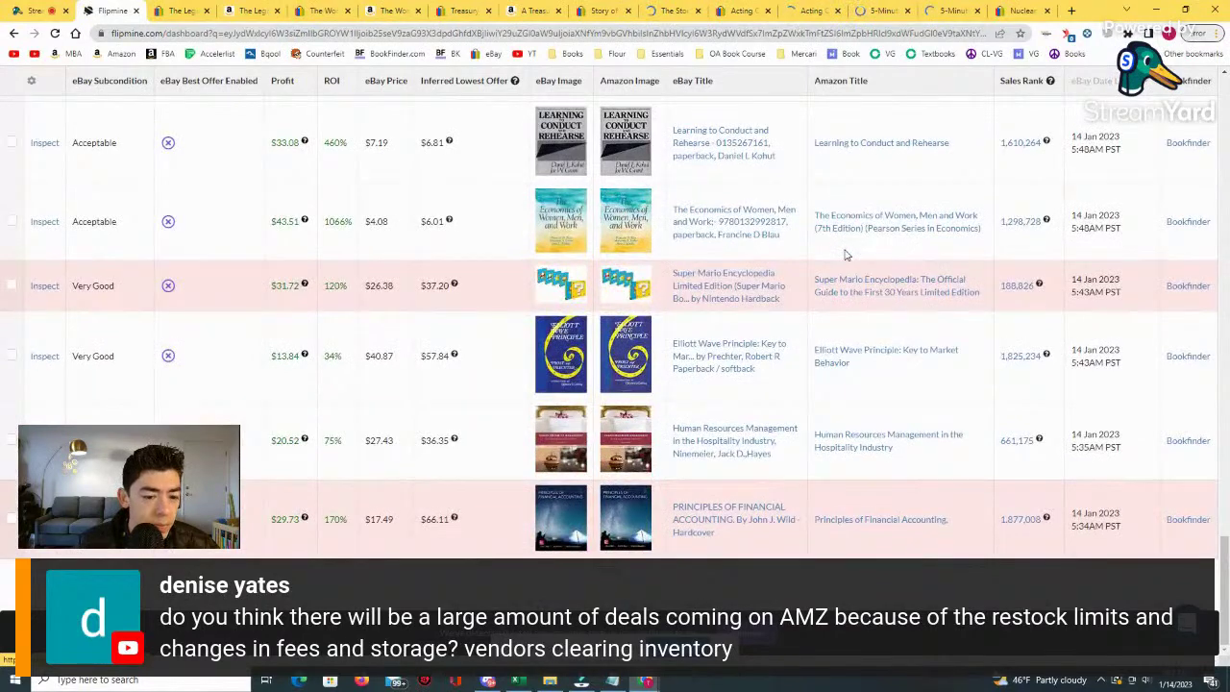
scroll(846, 255, "up", 3)
Check the eBay listing of the Majora's Mask 3D guide and the Keepa price history on its Amazon page.
left_click(182, 10)
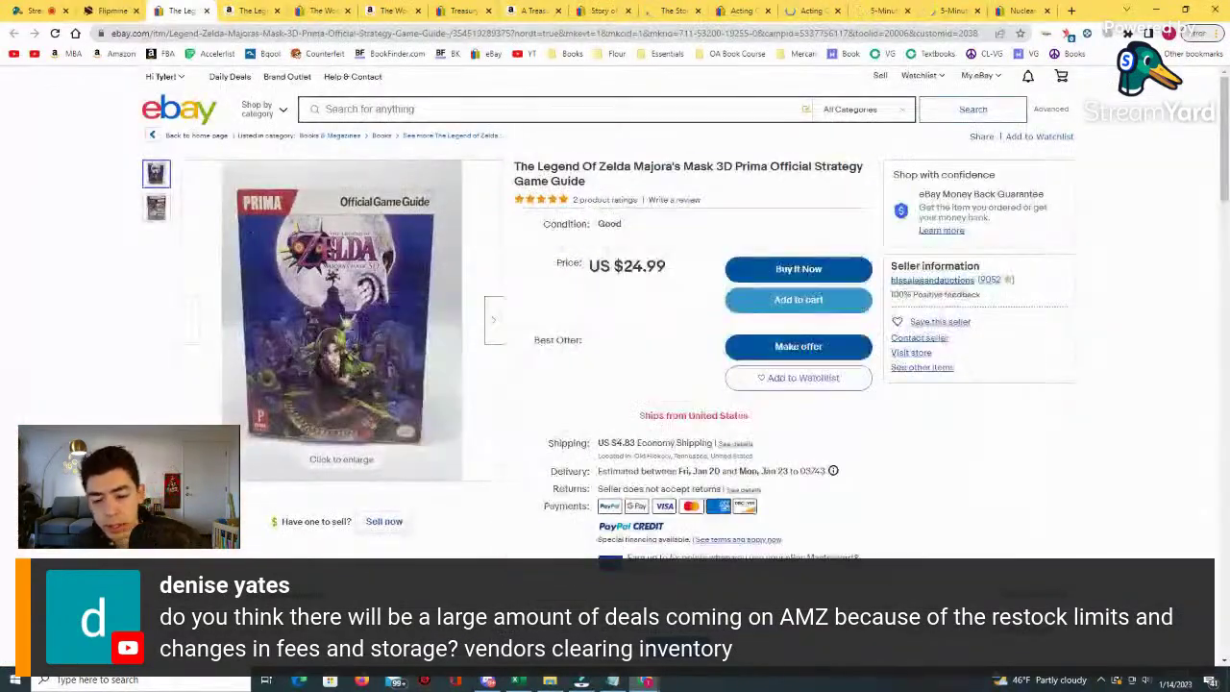
key("ctrl+Tab")
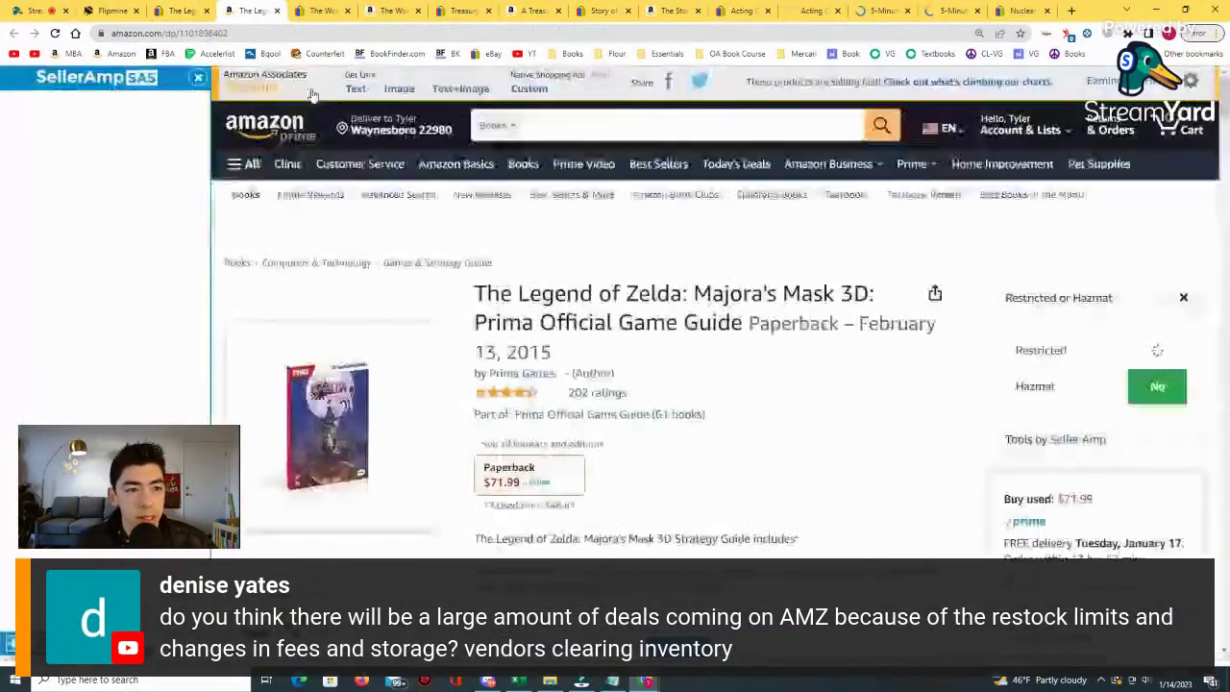
scroll(620, 346, "down", 4)
scroll(650, 346, "down", 10)
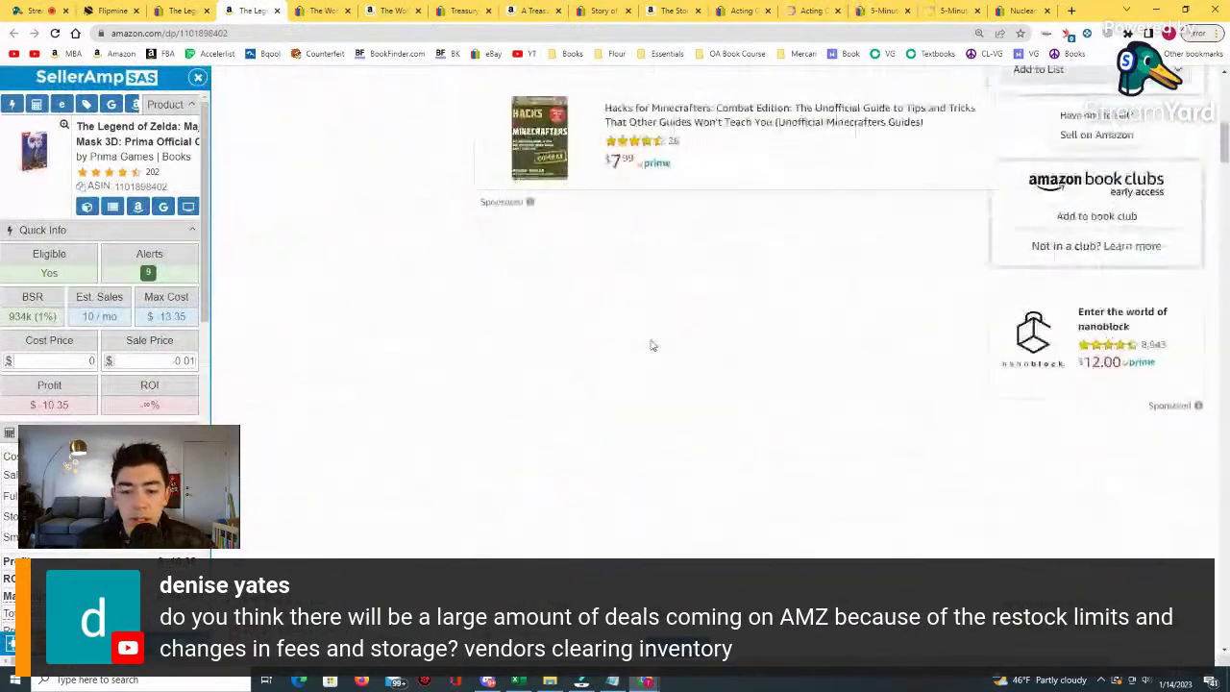
scroll(650, 325, "down", 2)
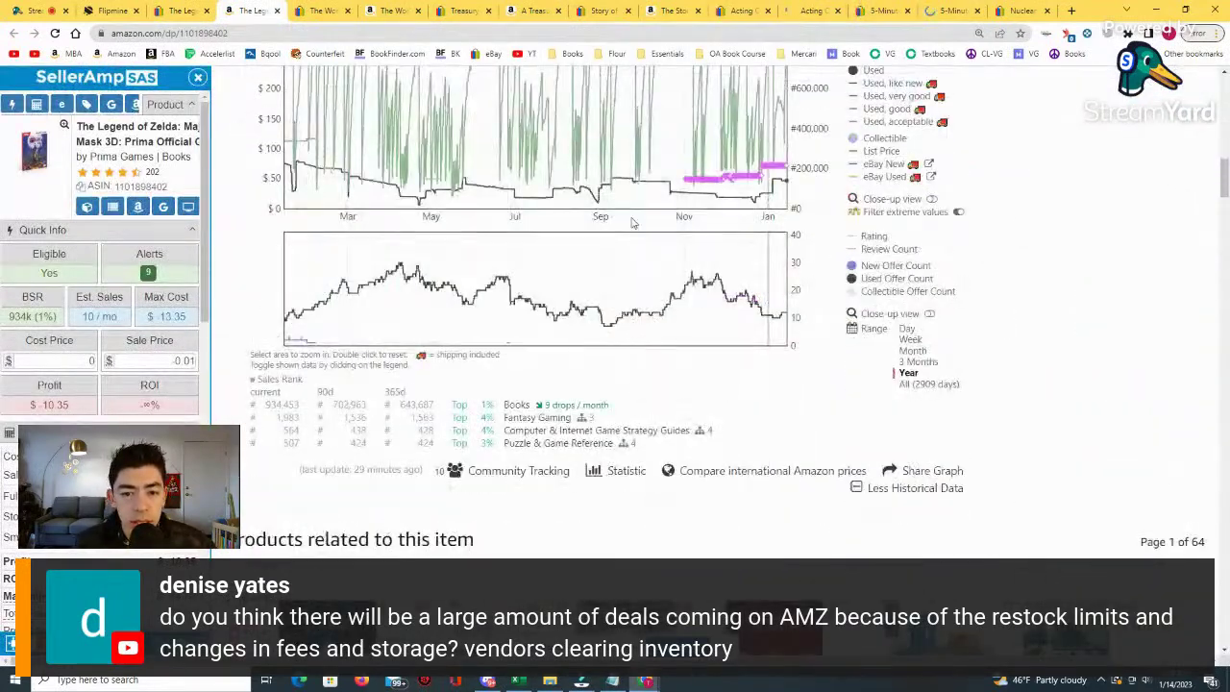
scroll(577, 313, "up", 2)
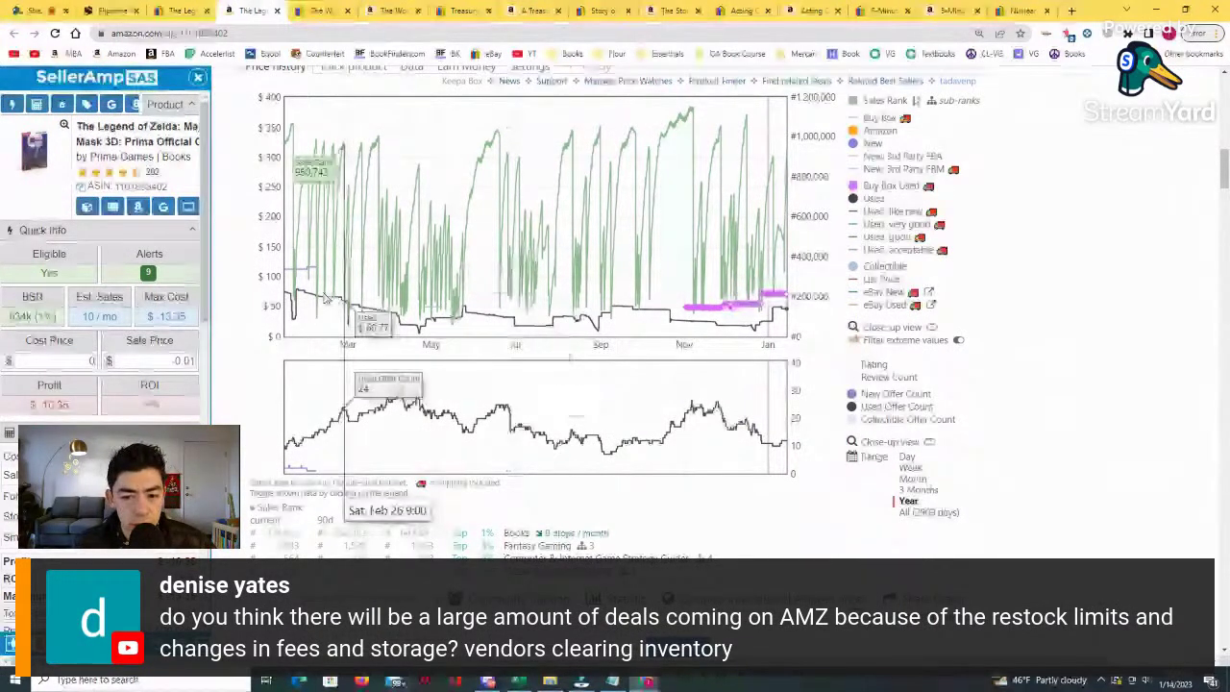
Examine the guide's Keepa chart over recent months, all time and the past year, and close its eBay listing.
left_click_drag(732, 288, 780, 279)
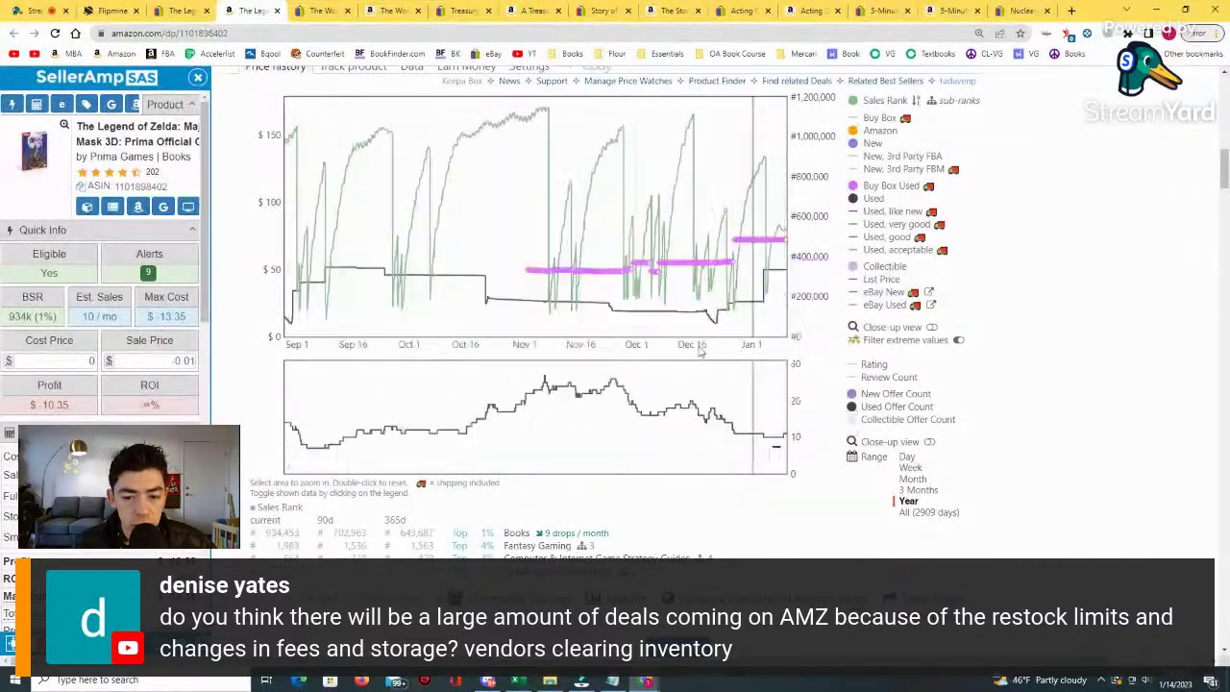
left_click(908, 501)
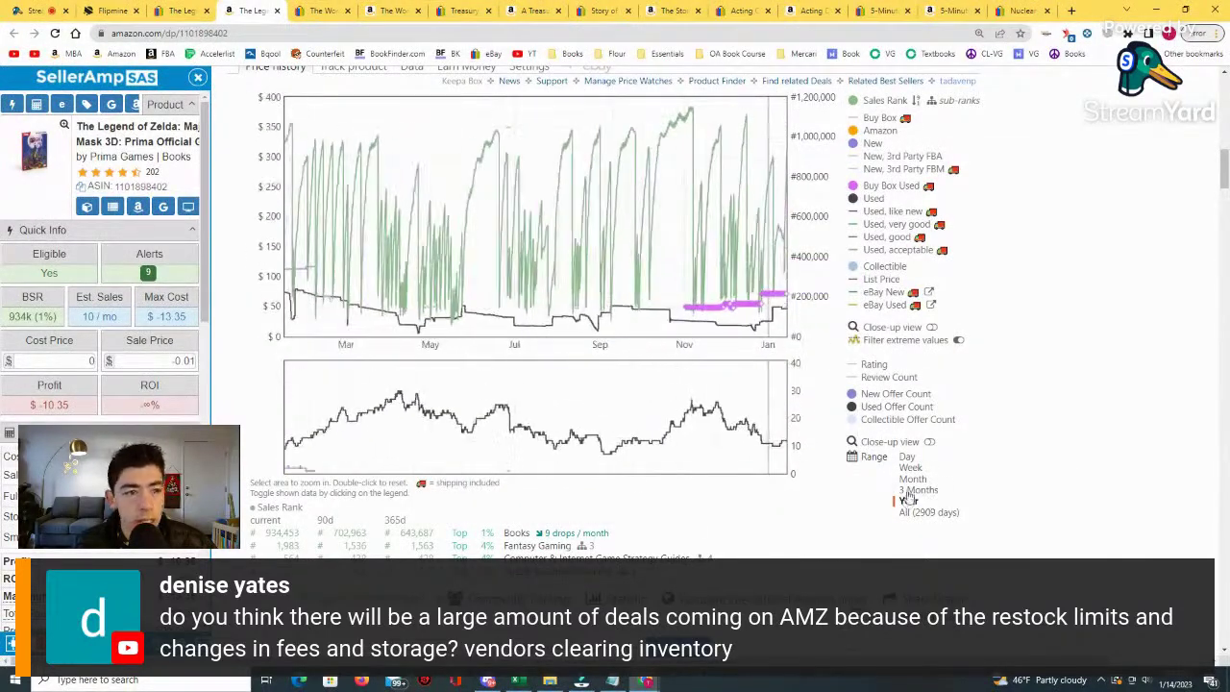
left_click(277, 11)
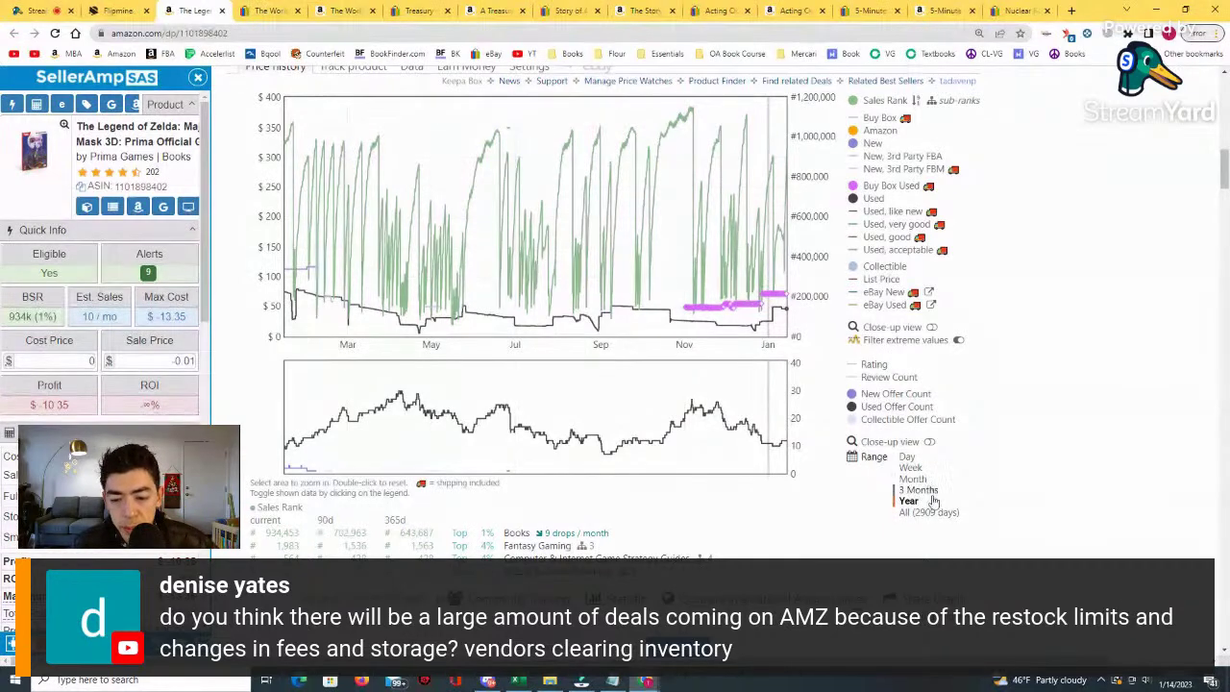
left_click(930, 513)
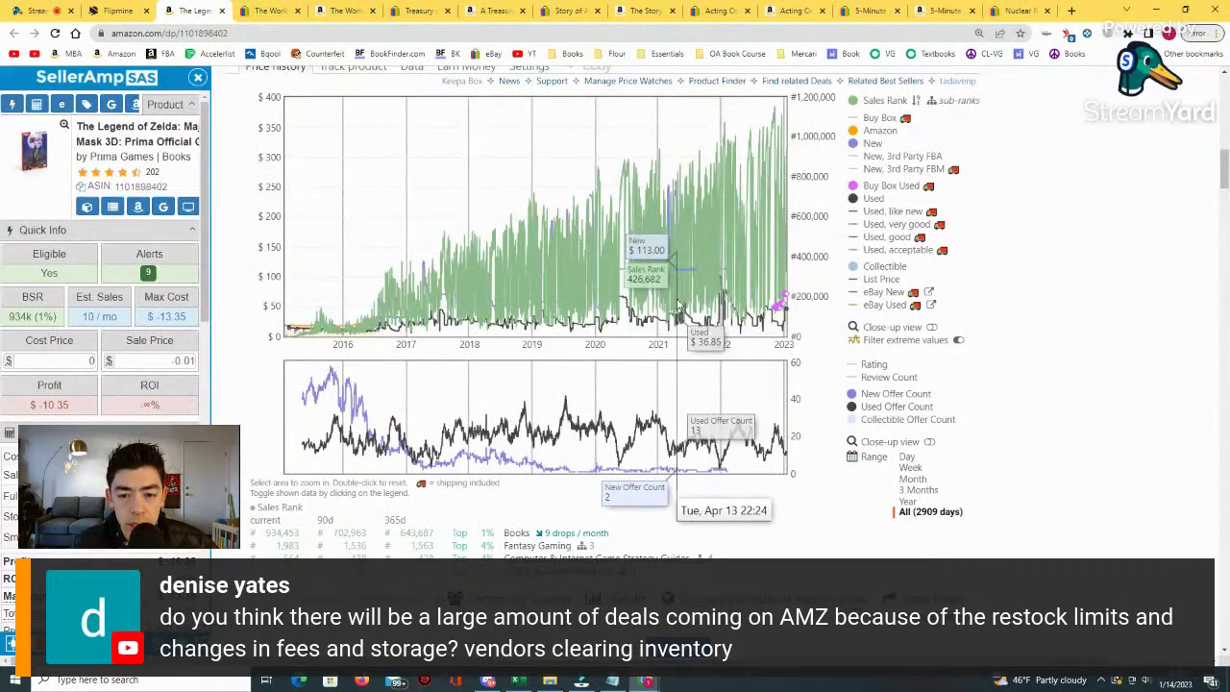
left_click_drag(681, 326, 780, 329)
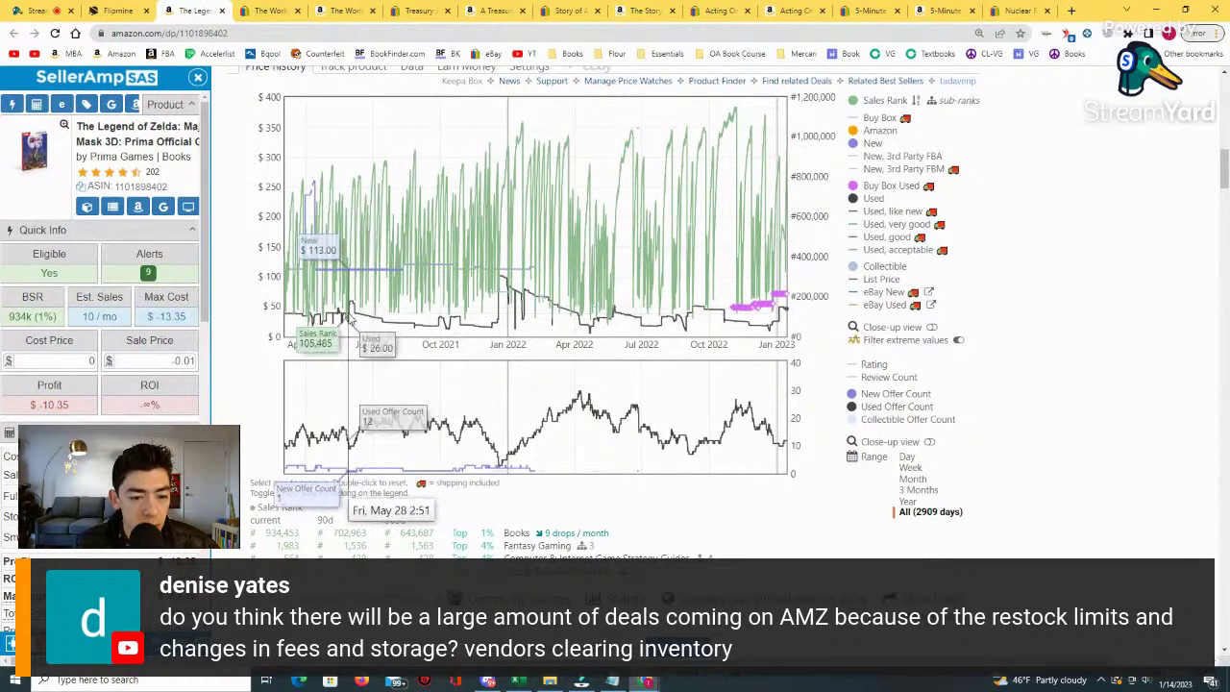
left_click(911, 502)
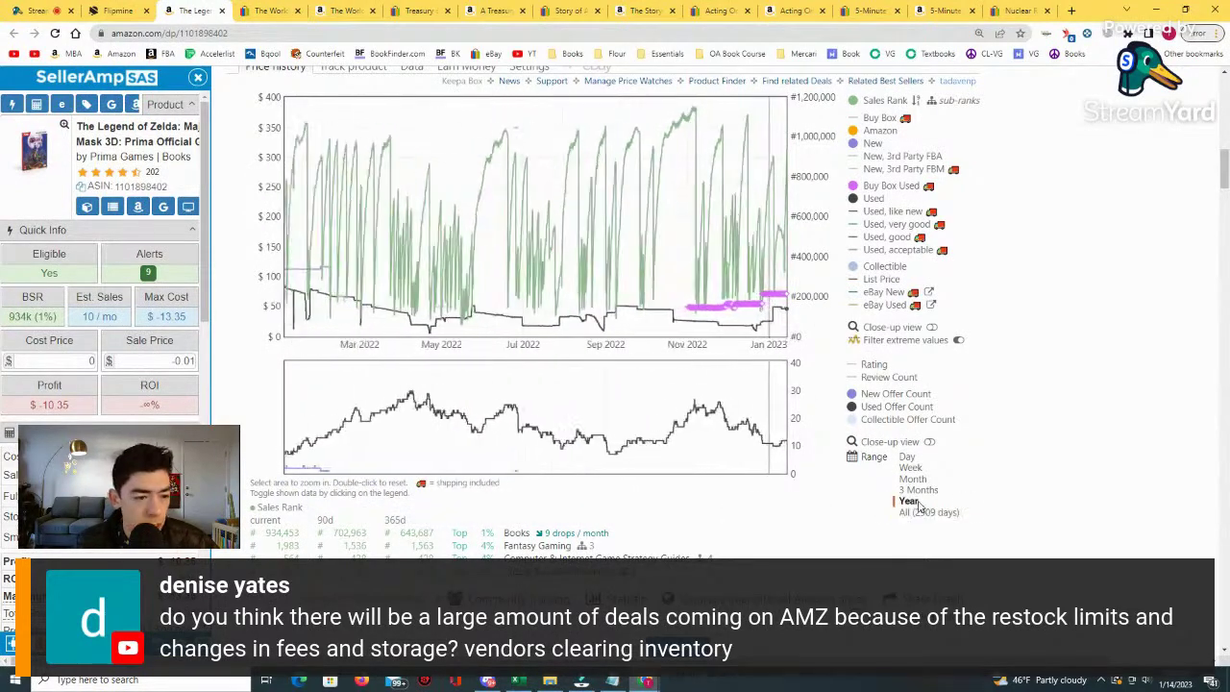
Start a Keepa price tracking for the Majora's Mask 3D guide with a used price of $10 or less.
scroll(439, 307, "up", 2)
left_click(352, 258)
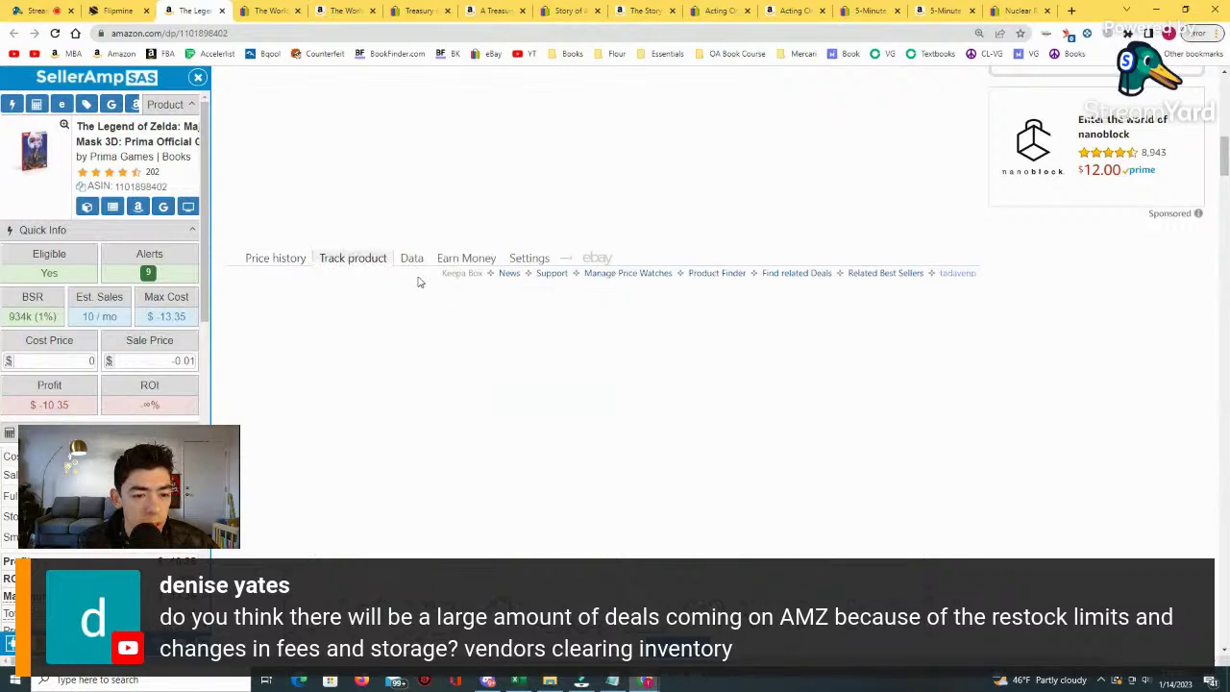
left_click(808, 409)
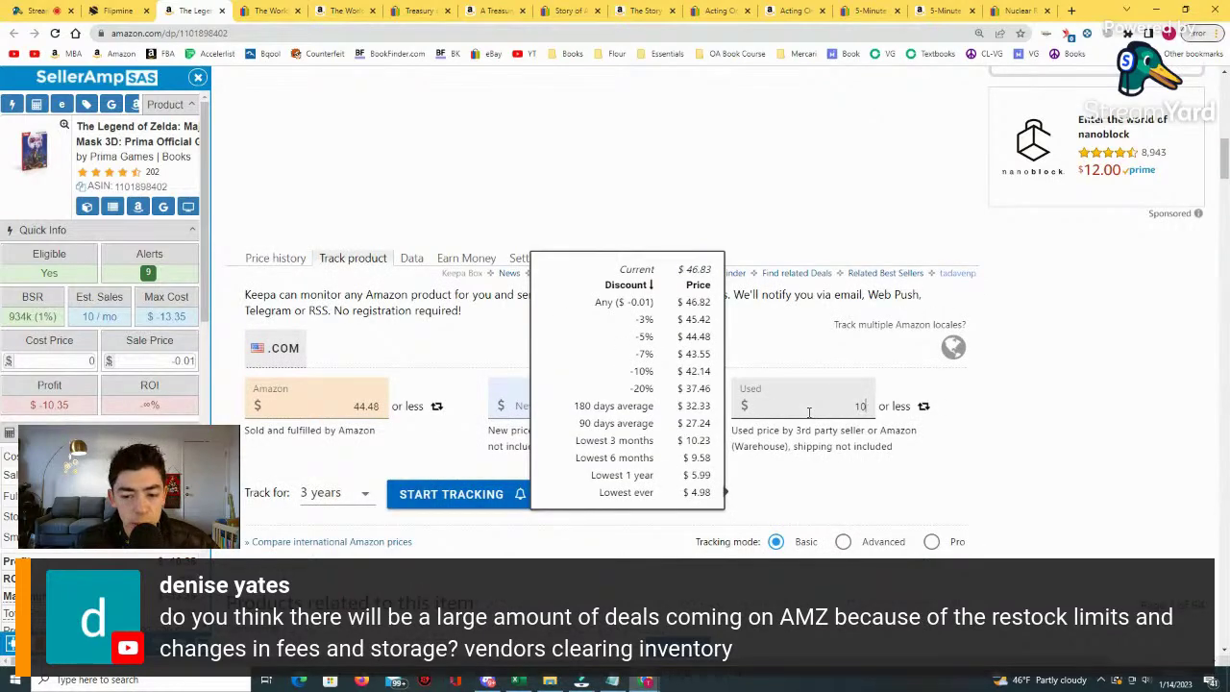
left_click(387, 405)
left_click(451, 494)
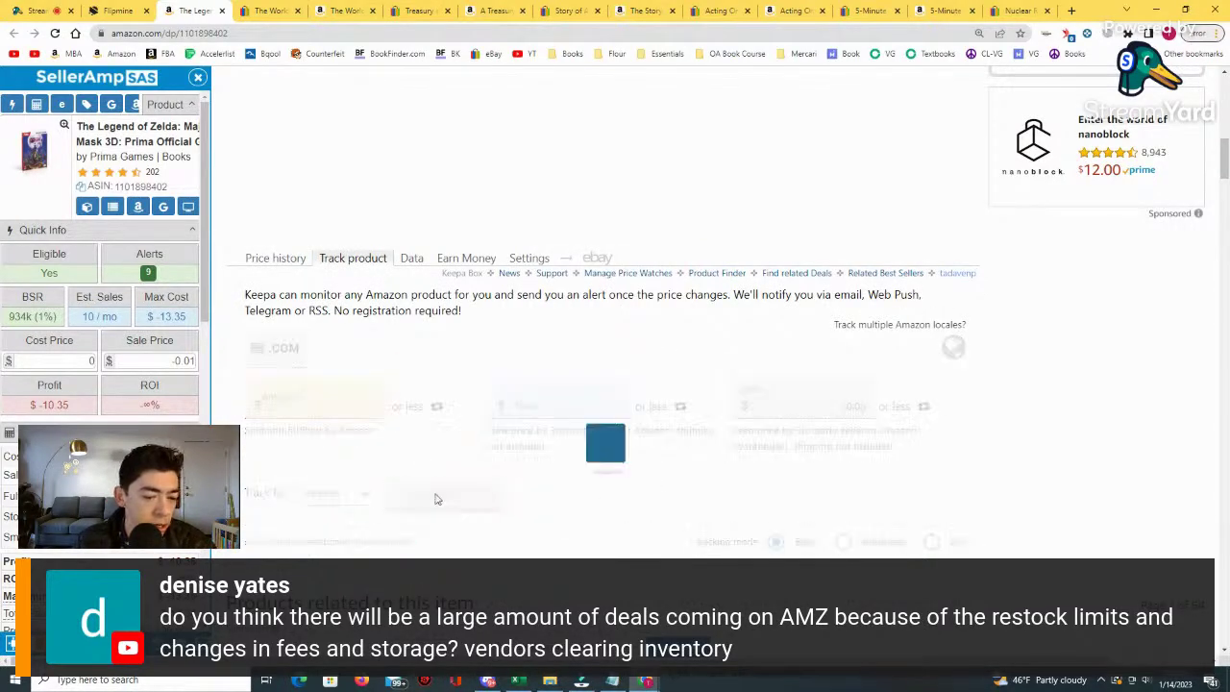
Estimate the guide's profit in SellerAmp with a $15 cost price and sale prices of $40 and $50, using the Keepa price history.
left_click(278, 257)
scroll(764, 472, "down", 2)
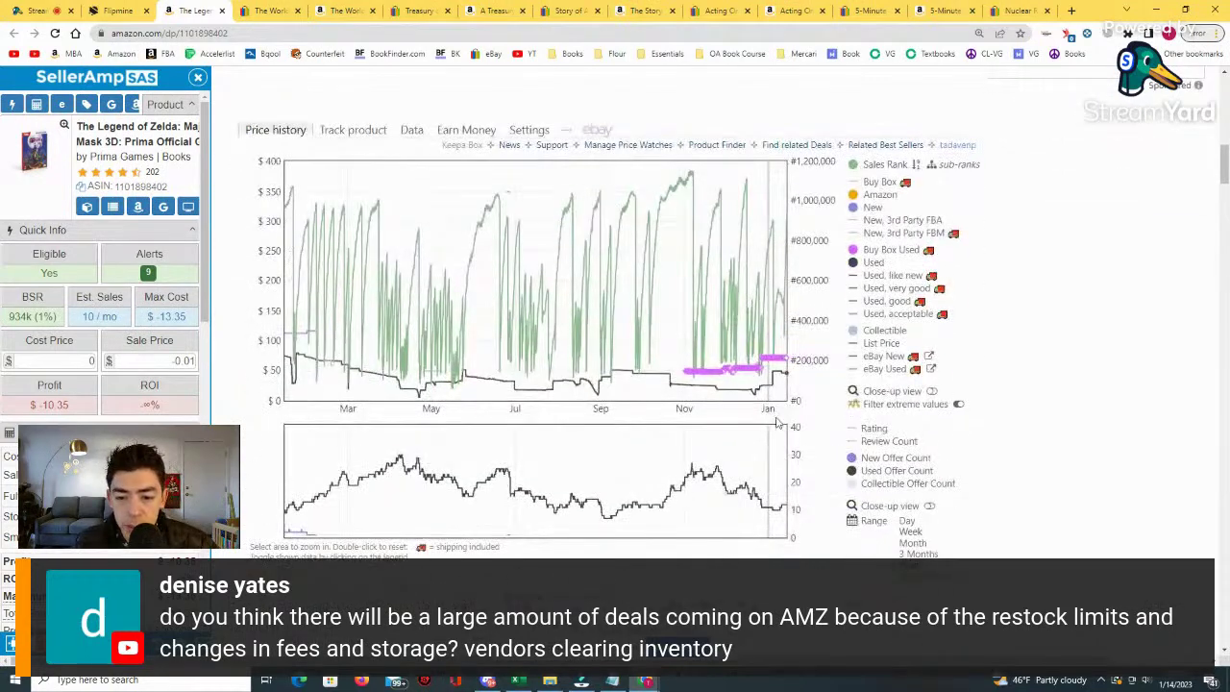
scroll(266, 389, "down", 1)
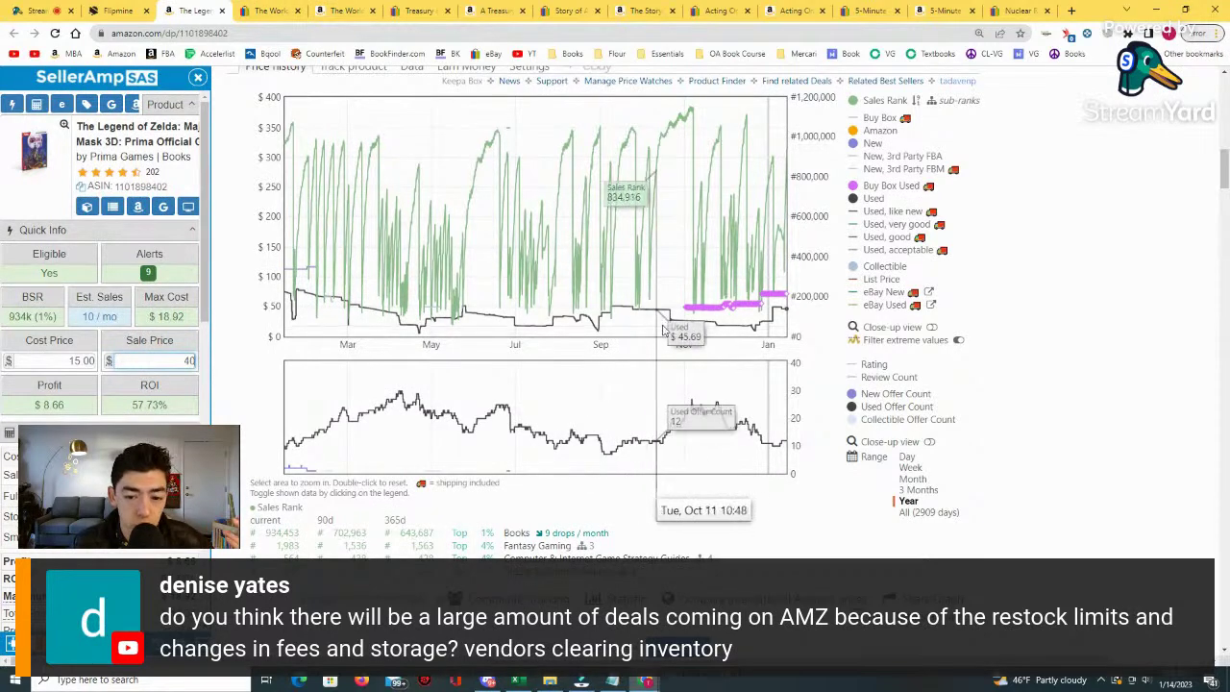
mouse_move(903, 396)
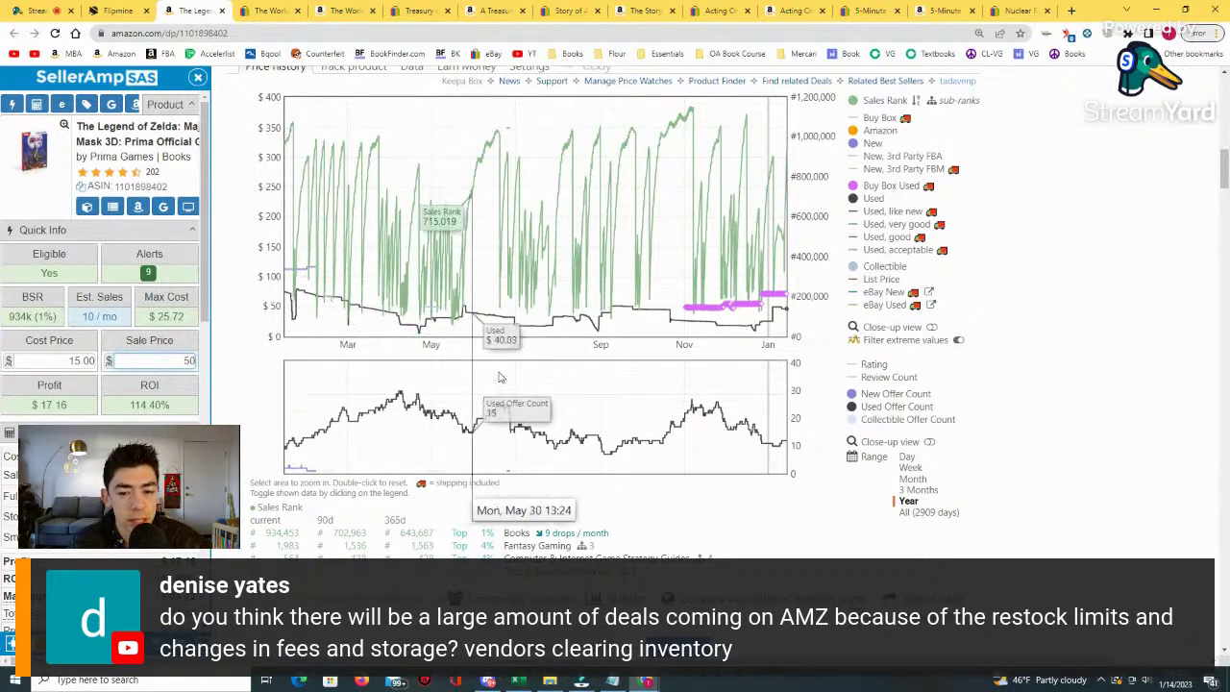
Inspect the Keepa offer details of the January and December Buy Box Used offers for the guide.
left_click(771, 303)
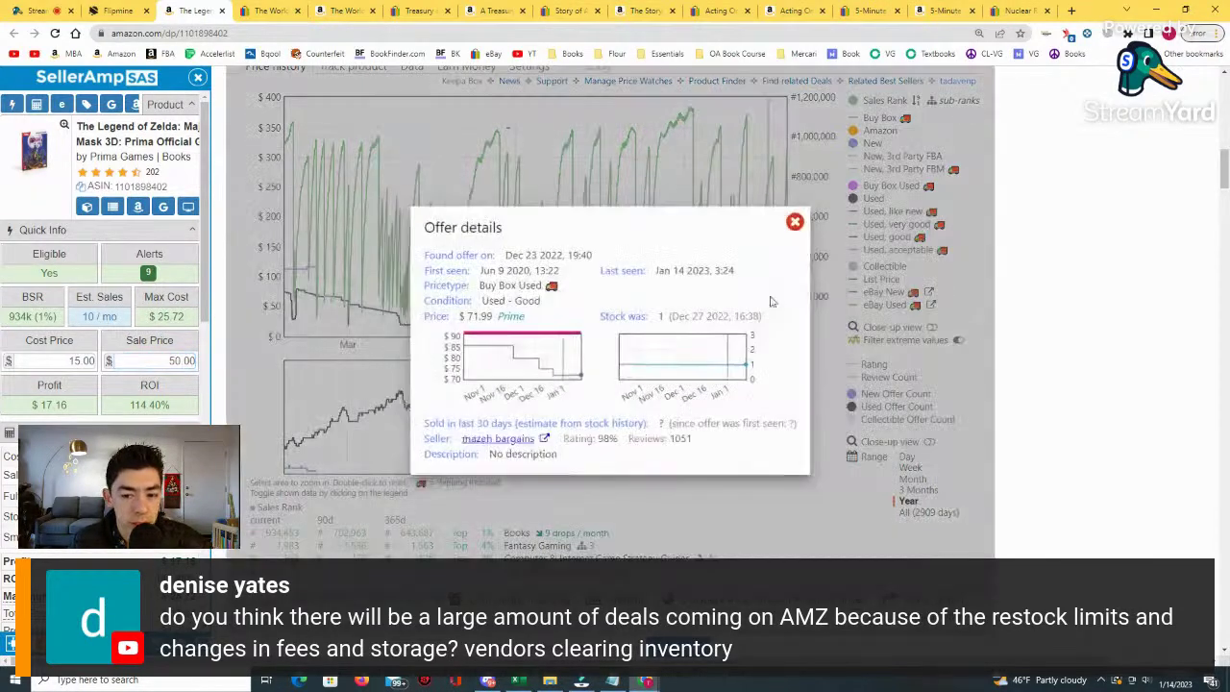
left_click(795, 222)
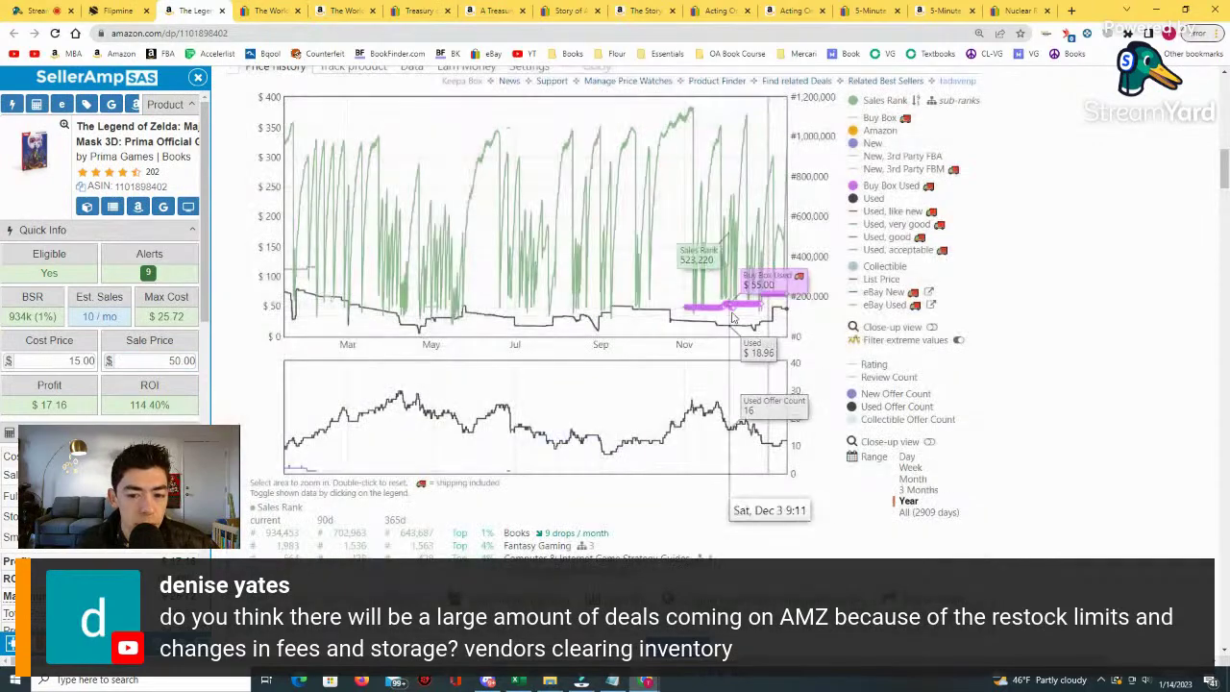
left_click(740, 305)
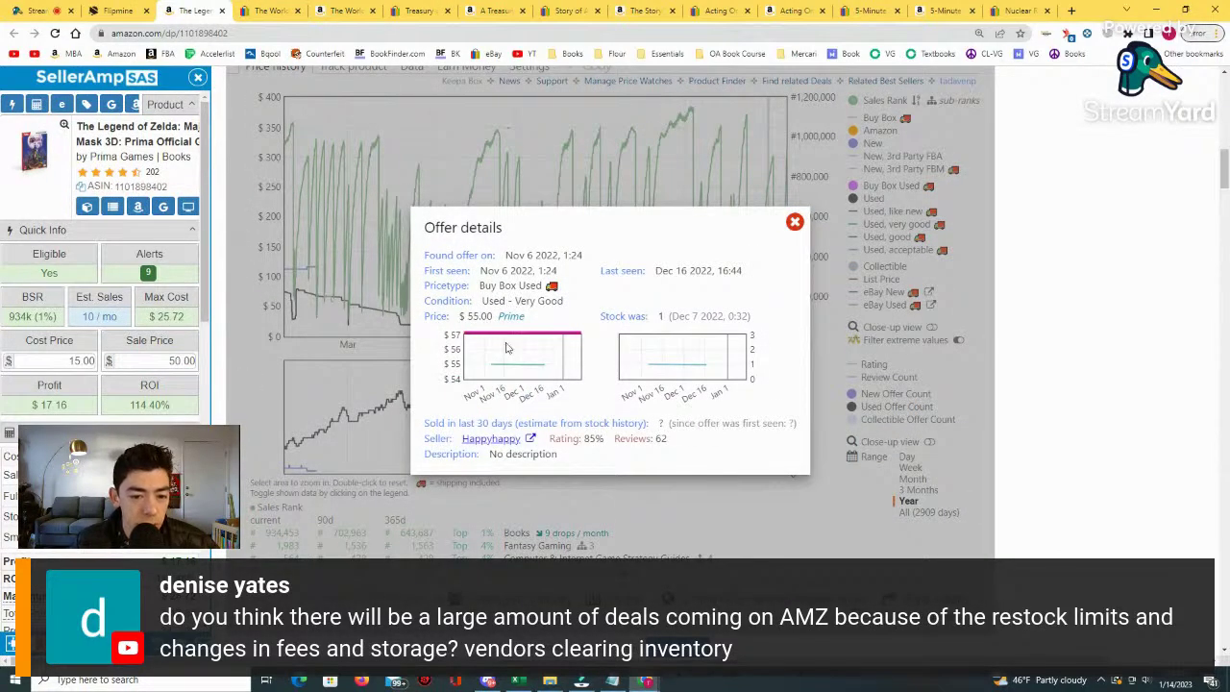
mouse_move(498, 370)
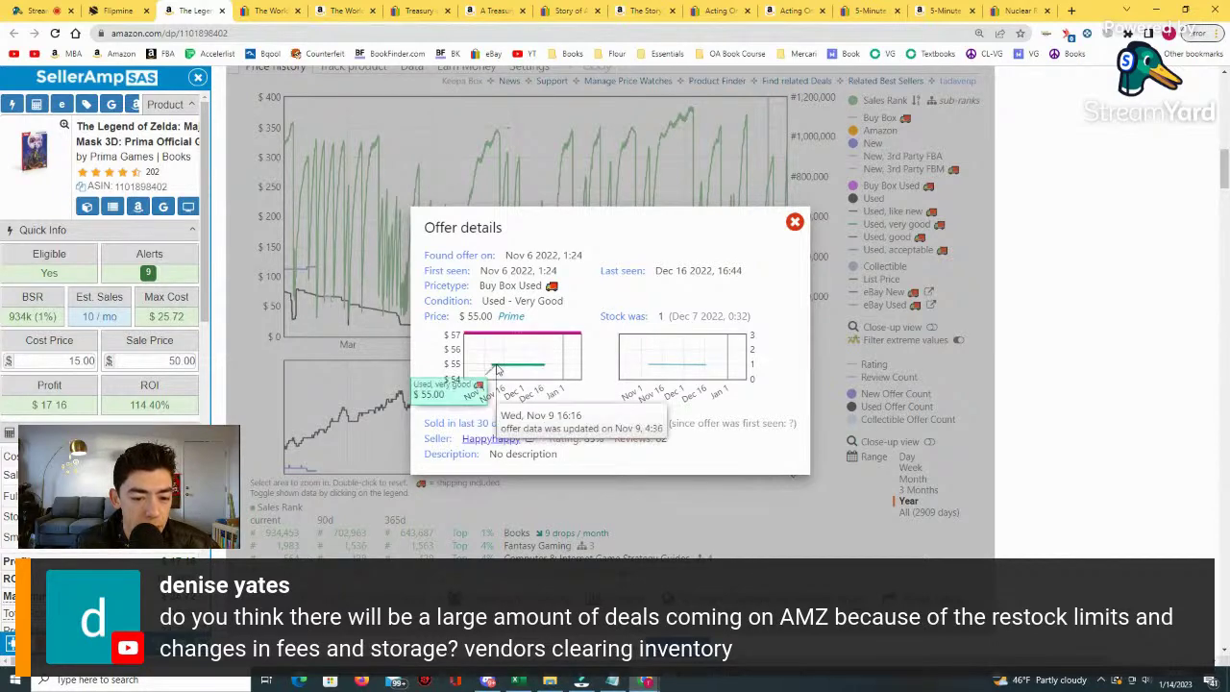
mouse_move(699, 373)
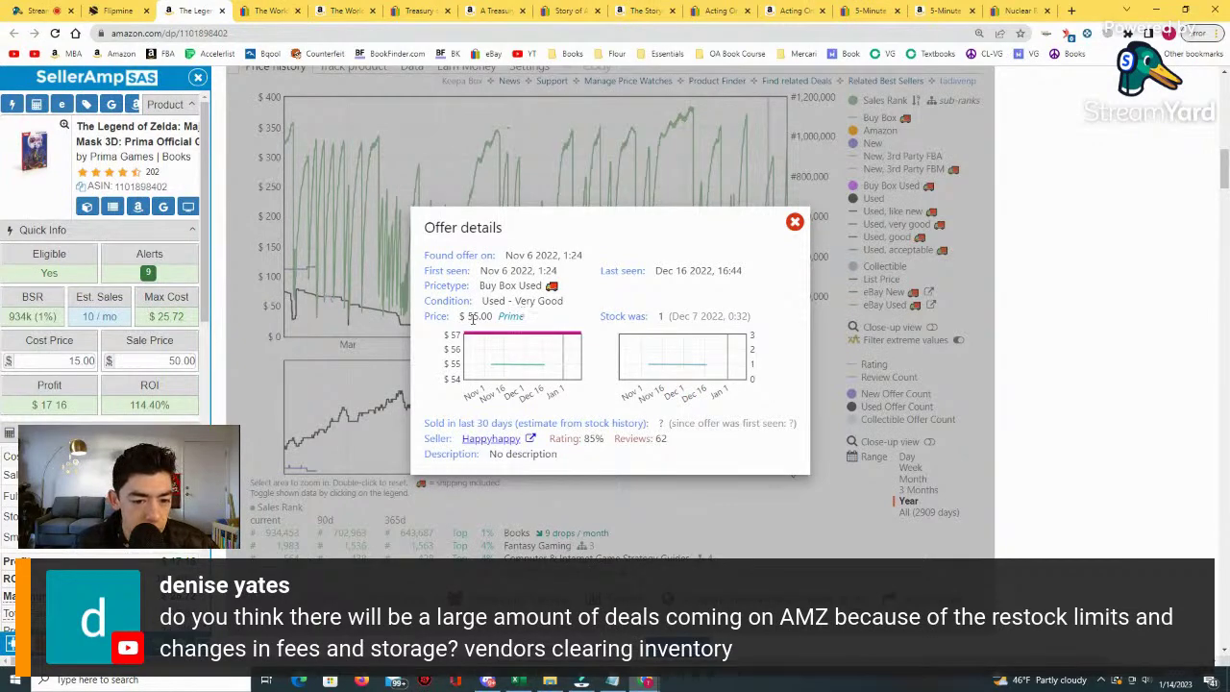
left_click(795, 222)
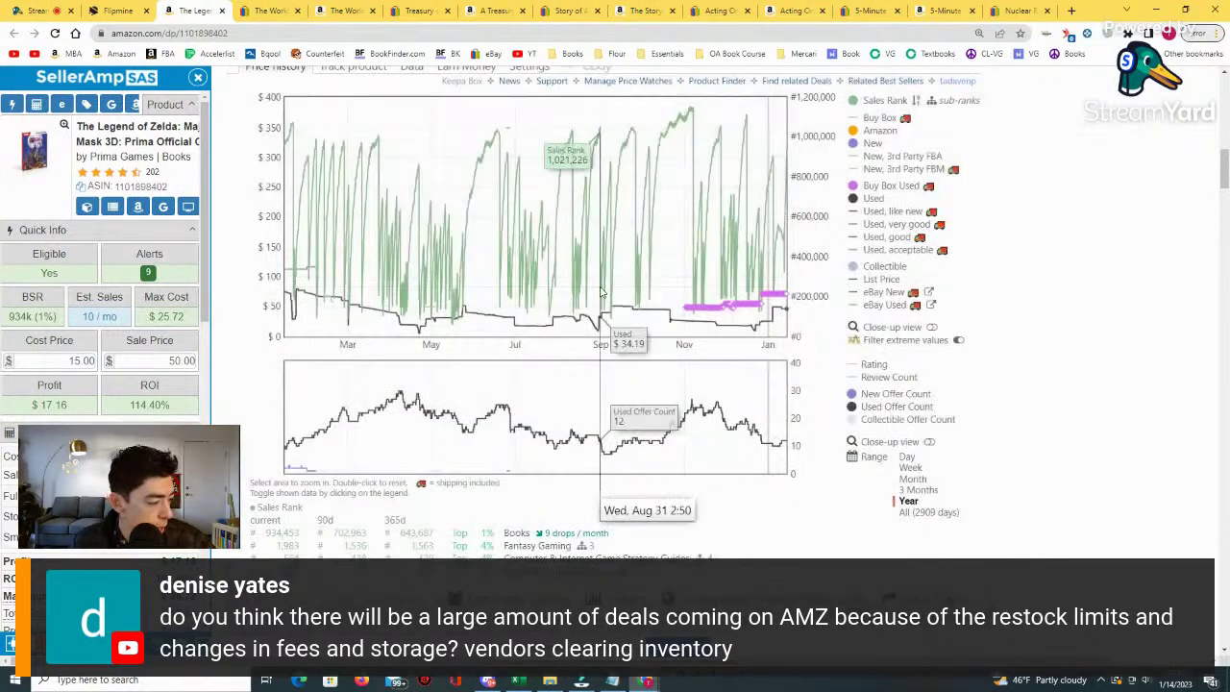
Close the guide's Amazon page and the eBay listing of The Worldly Philosophers.
scroll(591, 319, "up", 3)
scroll(591, 319, "down", 3)
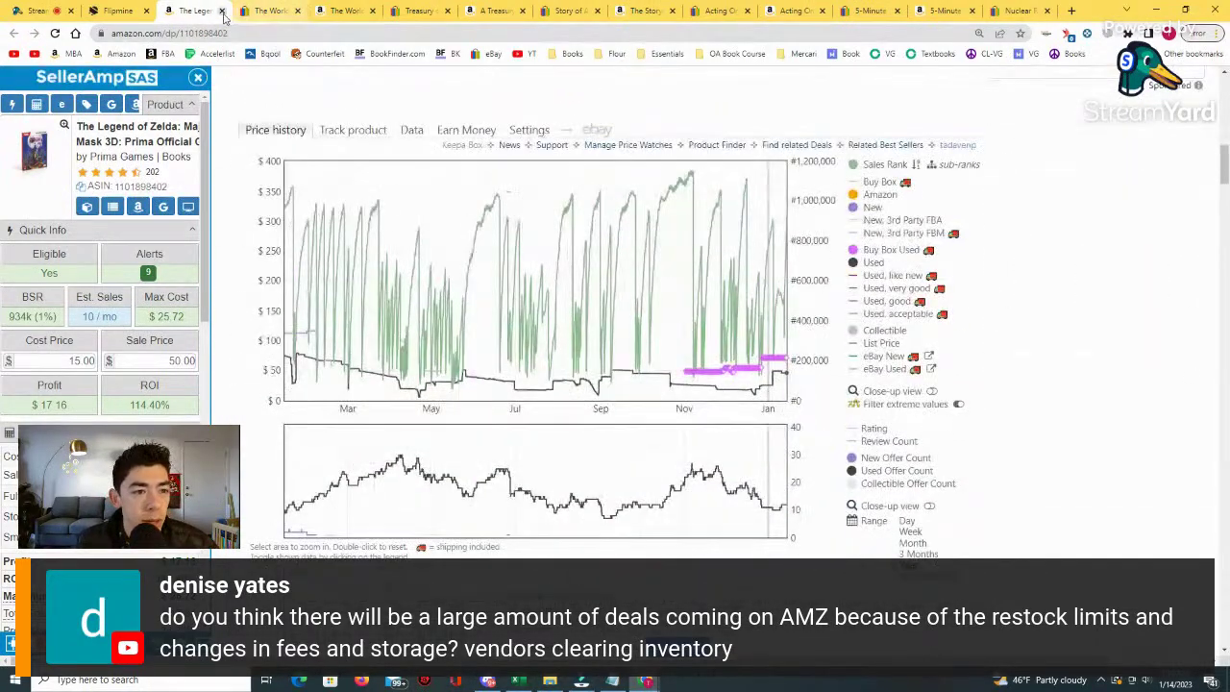
left_click(222, 11)
left_click(222, 11)
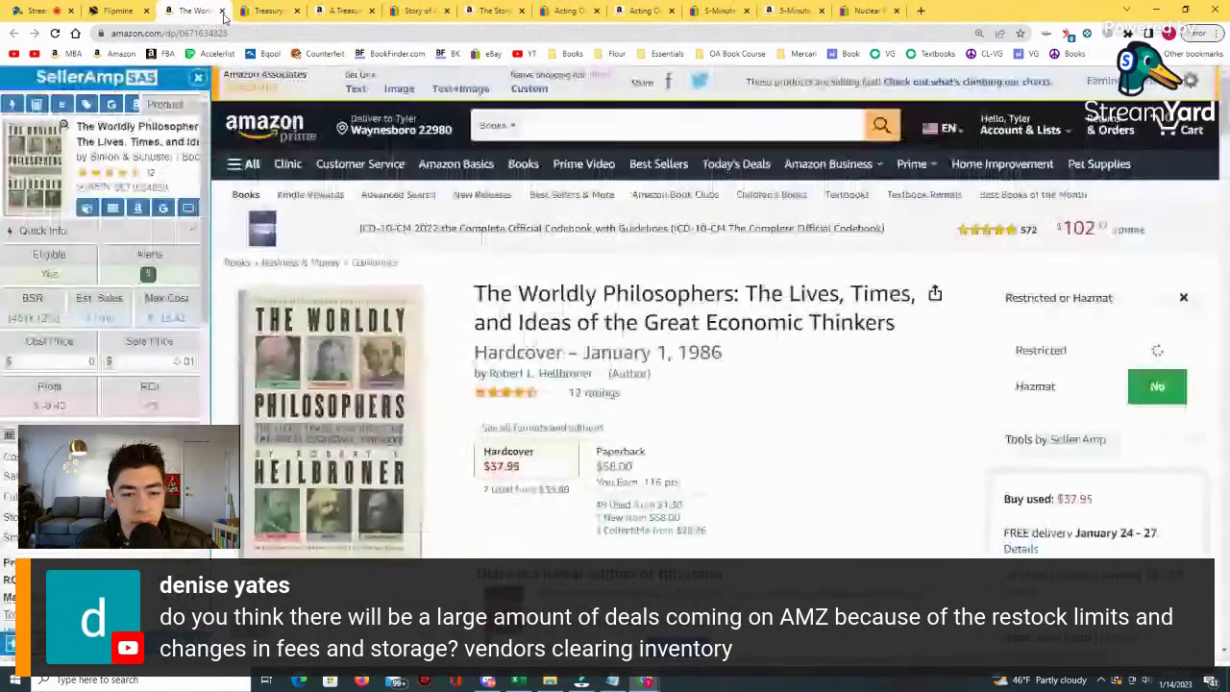
Review the Keepa history of The Worldly Philosophers over all time and the past year, and close its Amazon page.
right_click(921, 13)
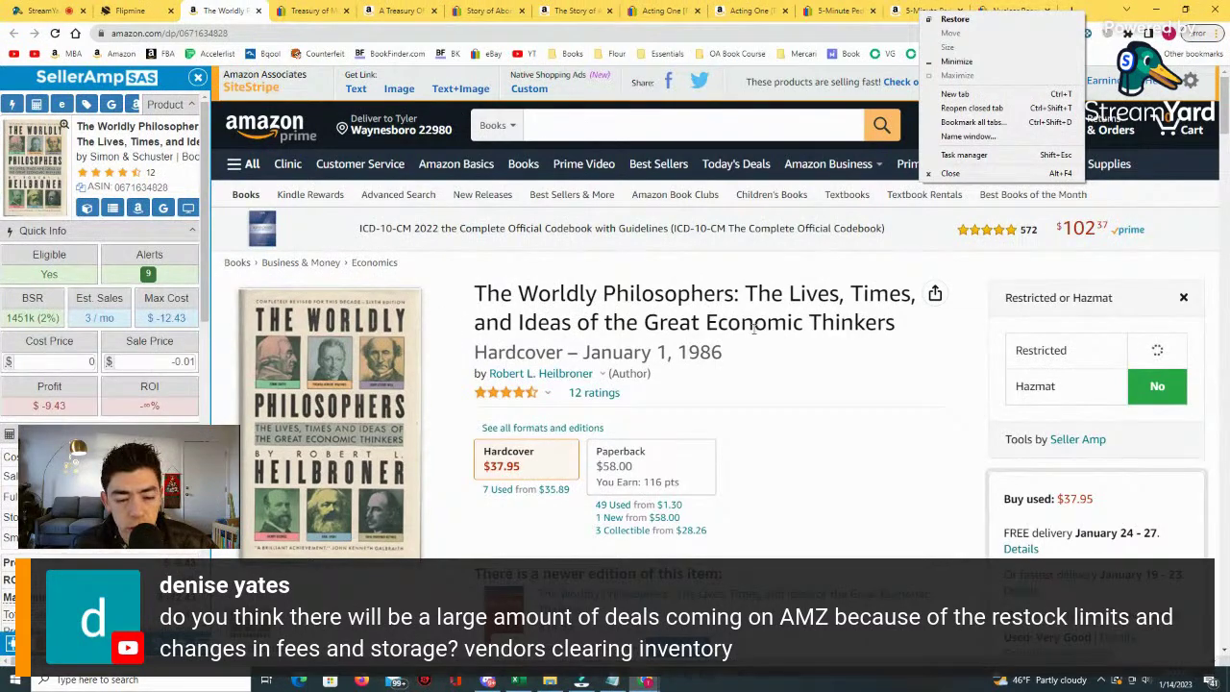
scroll(755, 328, "down", 5)
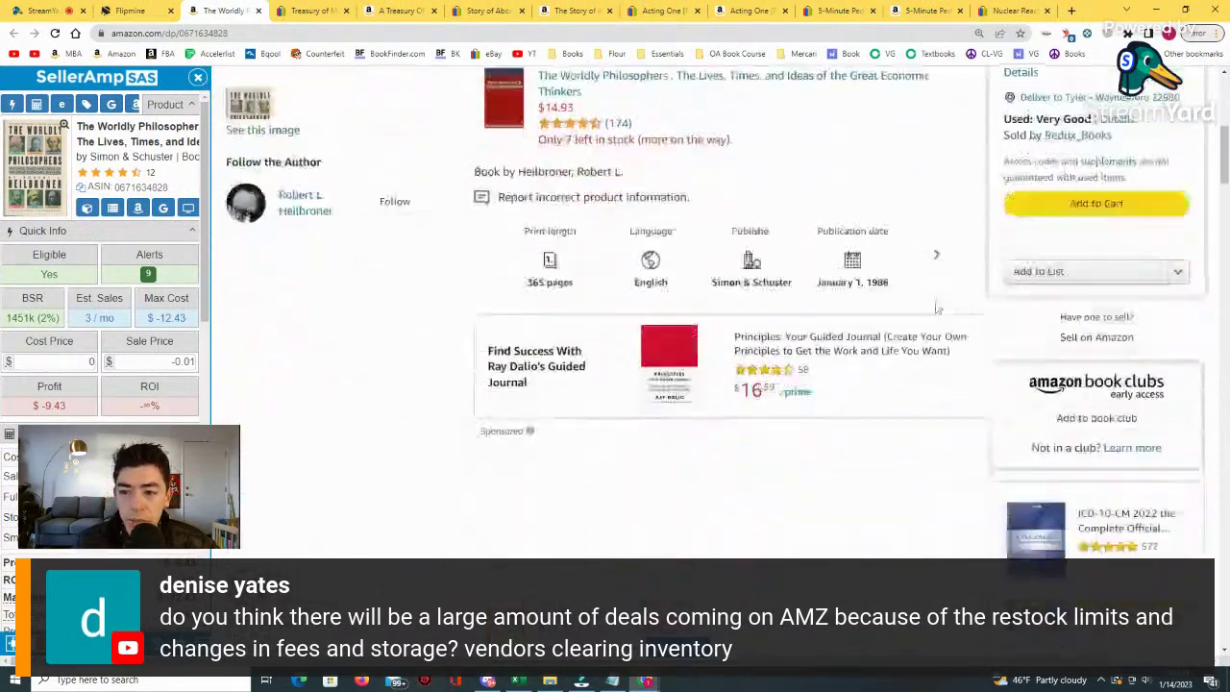
scroll(937, 307, "down", 8)
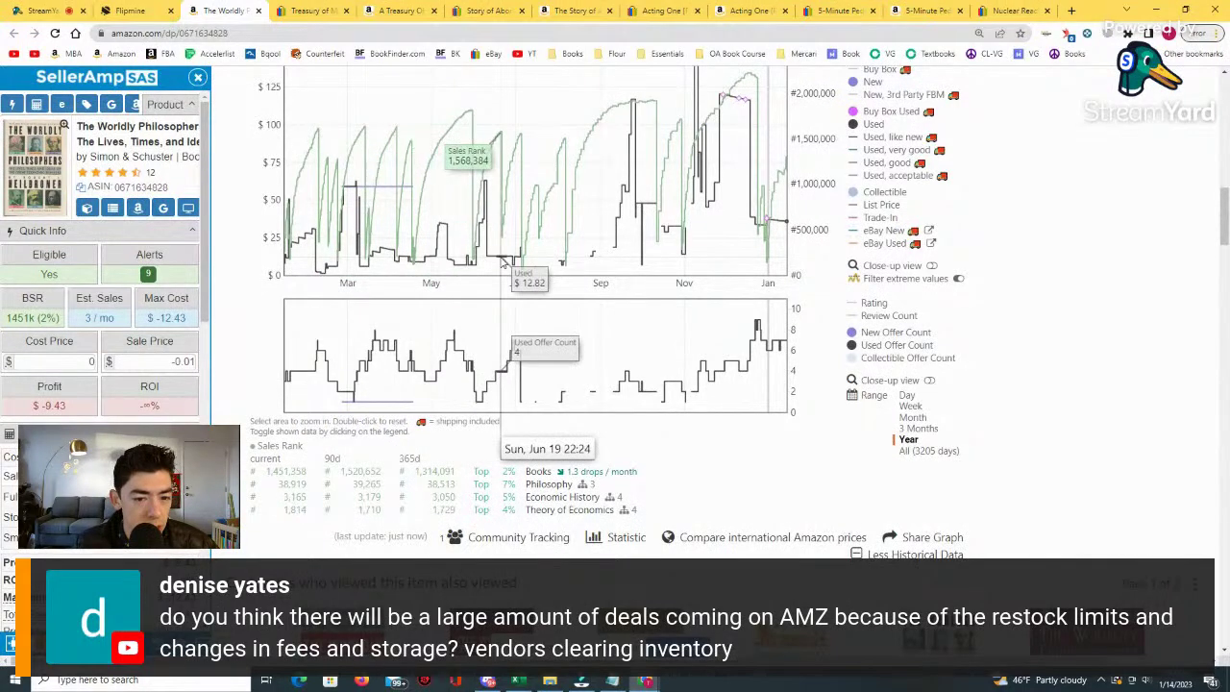
left_click(918, 451)
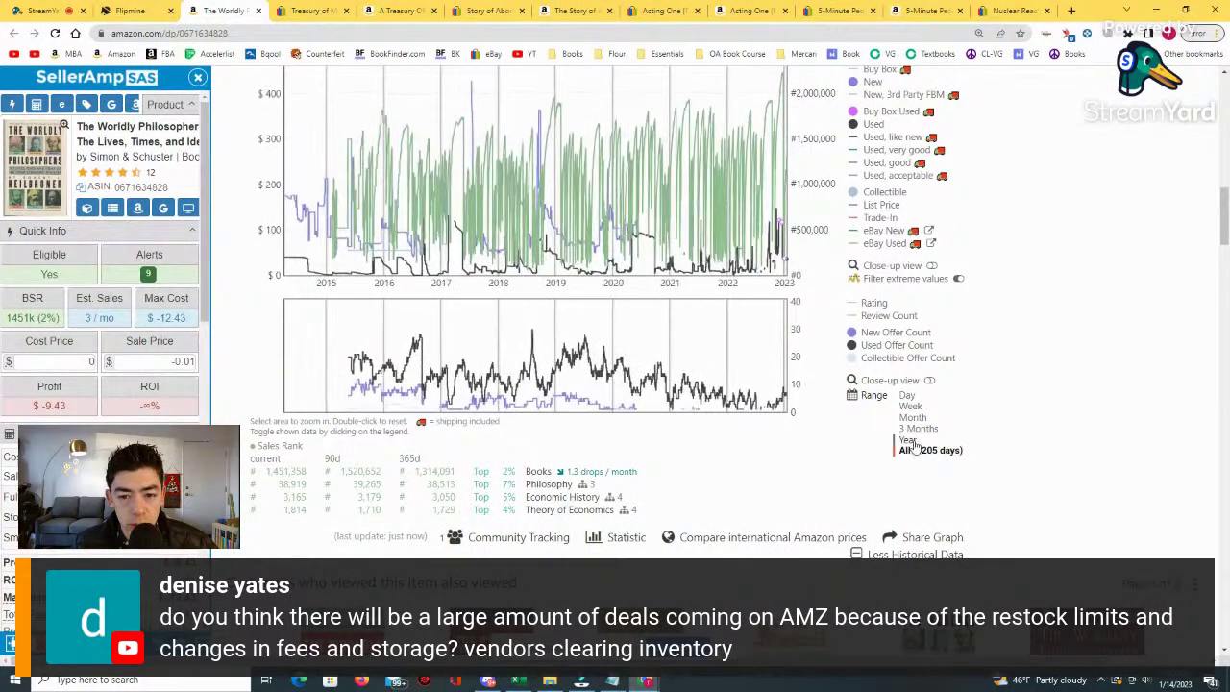
left_click(908, 439)
left_click(267, 11)
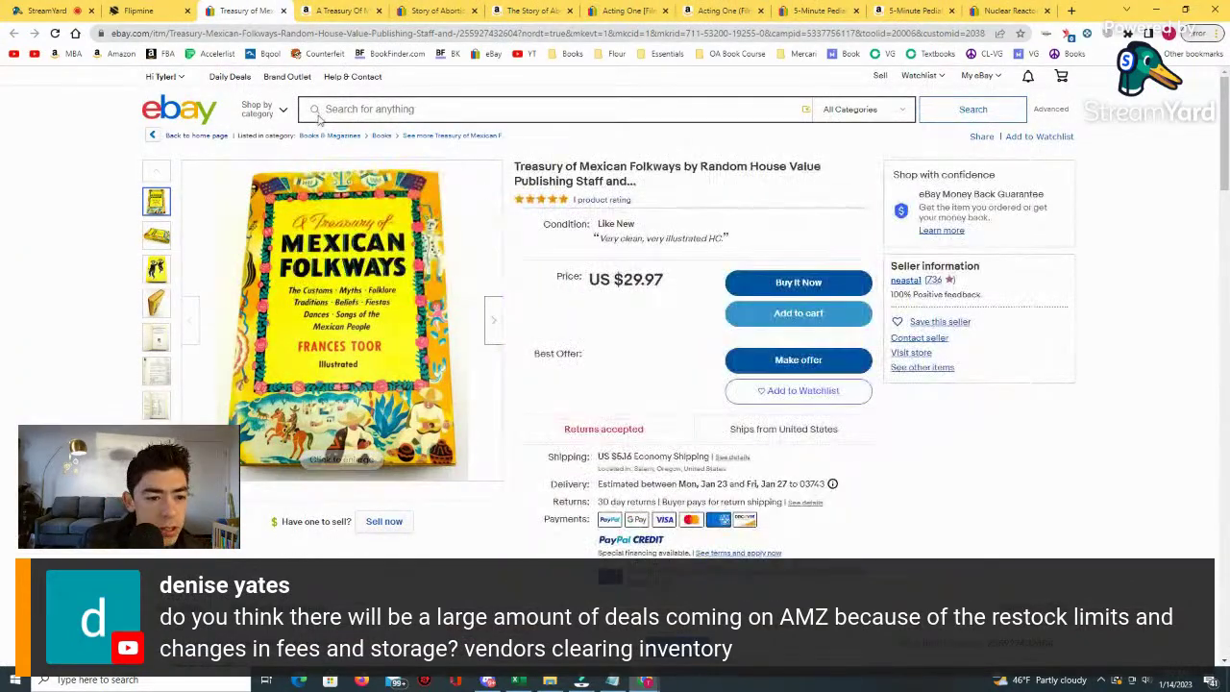
Open the Amazon page of A Treasury Of Mexican Folkways, close its eBay listing, and examine the Keepa chart from March to August.
left_click(372, 7)
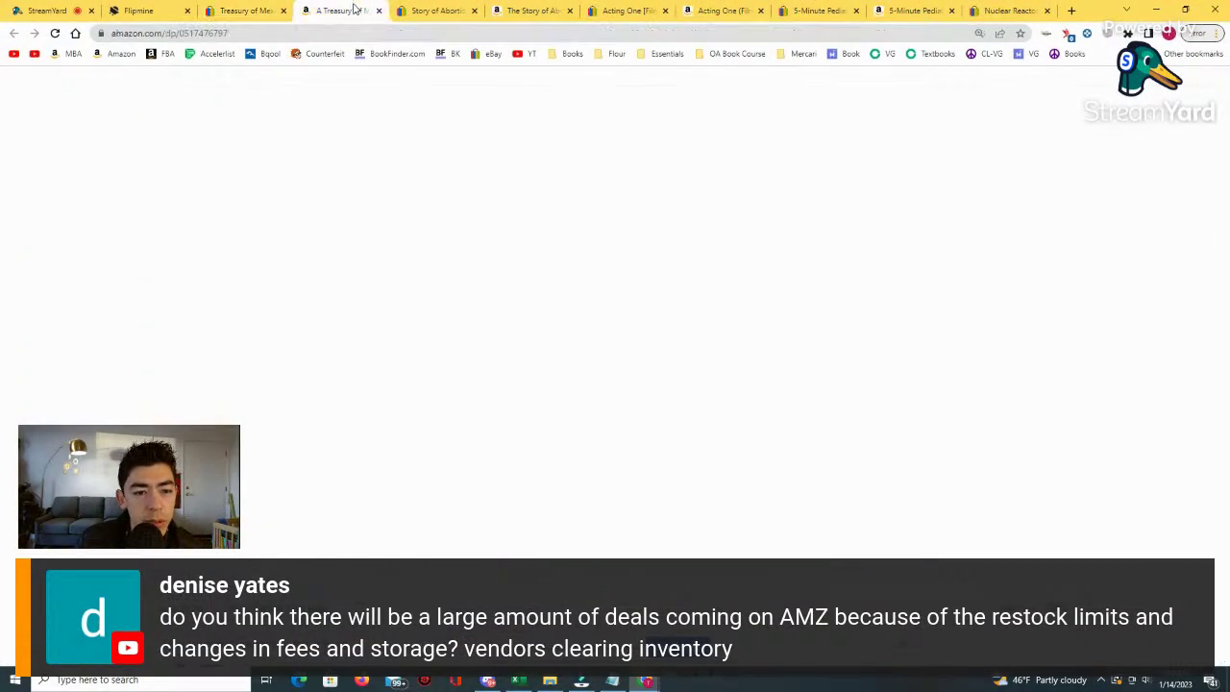
scroll(645, 269, "down", 3)
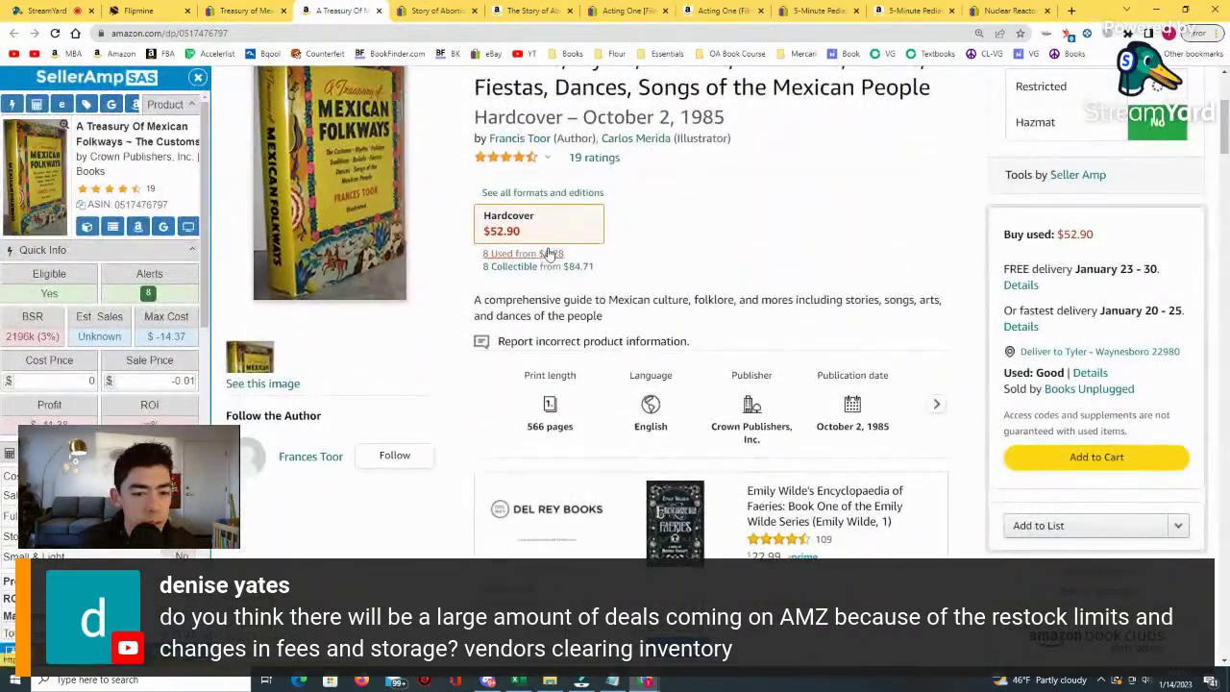
scroll(549, 253, "down", 6)
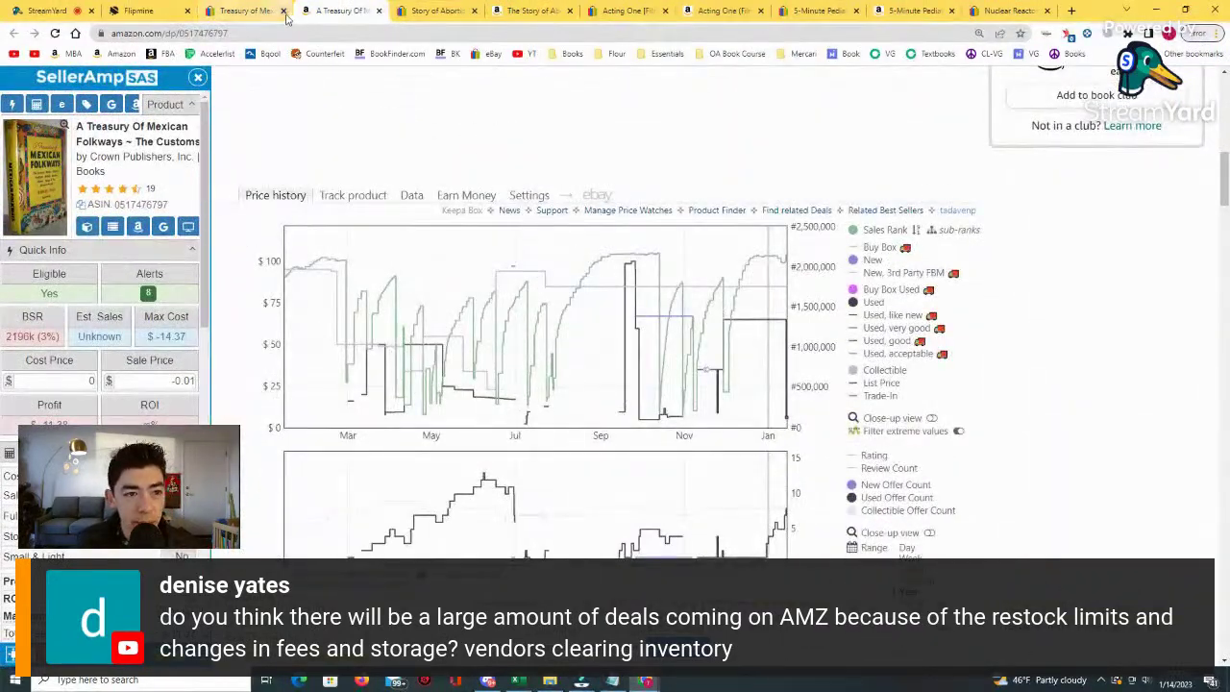
left_click(285, 12)
scroll(528, 288, "down", 1)
left_click_drag(596, 326, 334, 334)
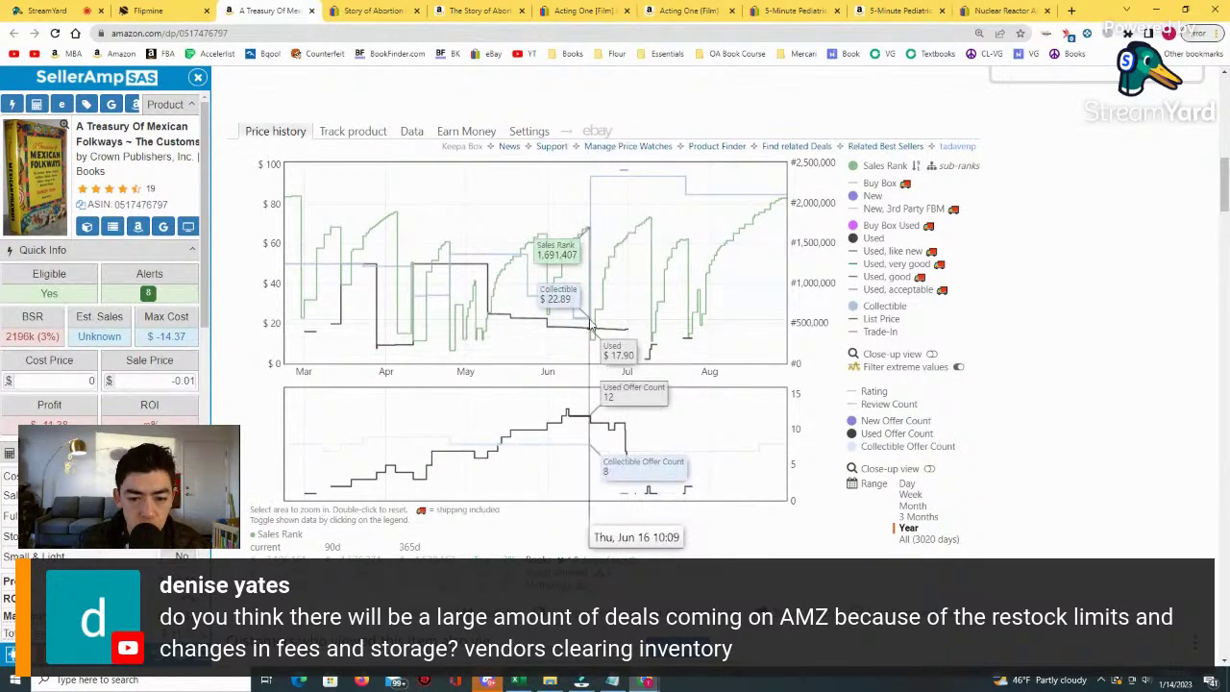
Compare the Keepa history of A Treasury Of Mexican Folkways over all time and the past year, and close its Amazon page.
scroll(875, 444, "down", 1)
left_click(917, 476)
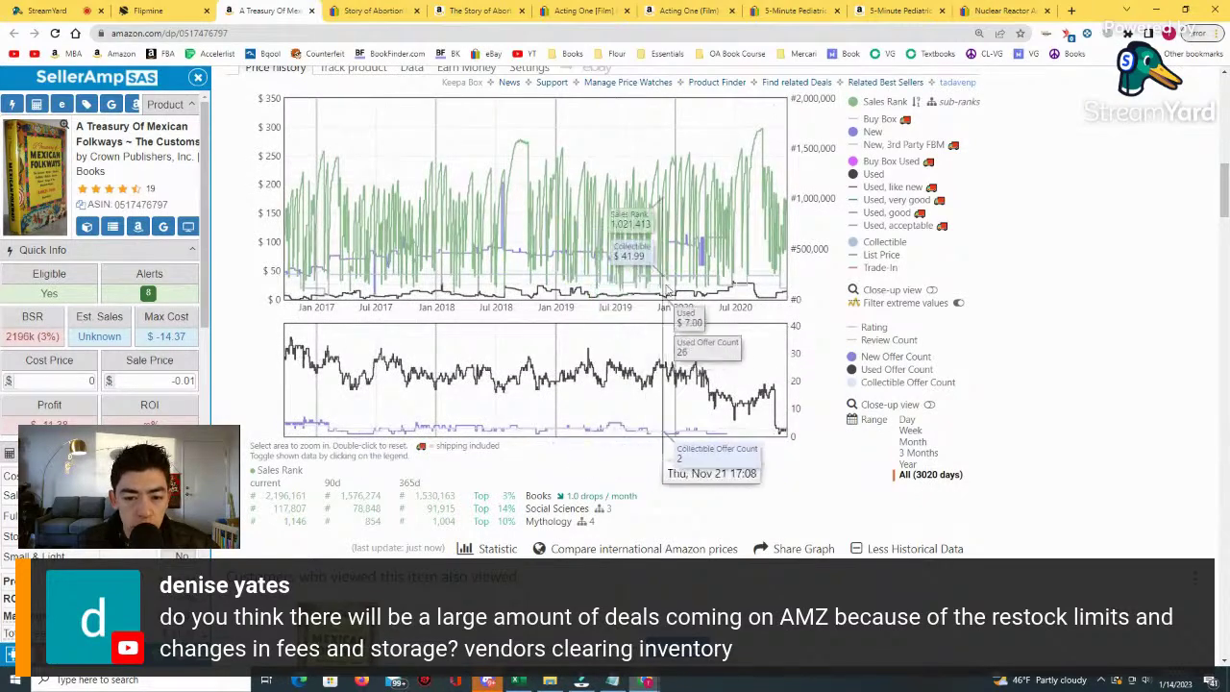
left_click(908, 464)
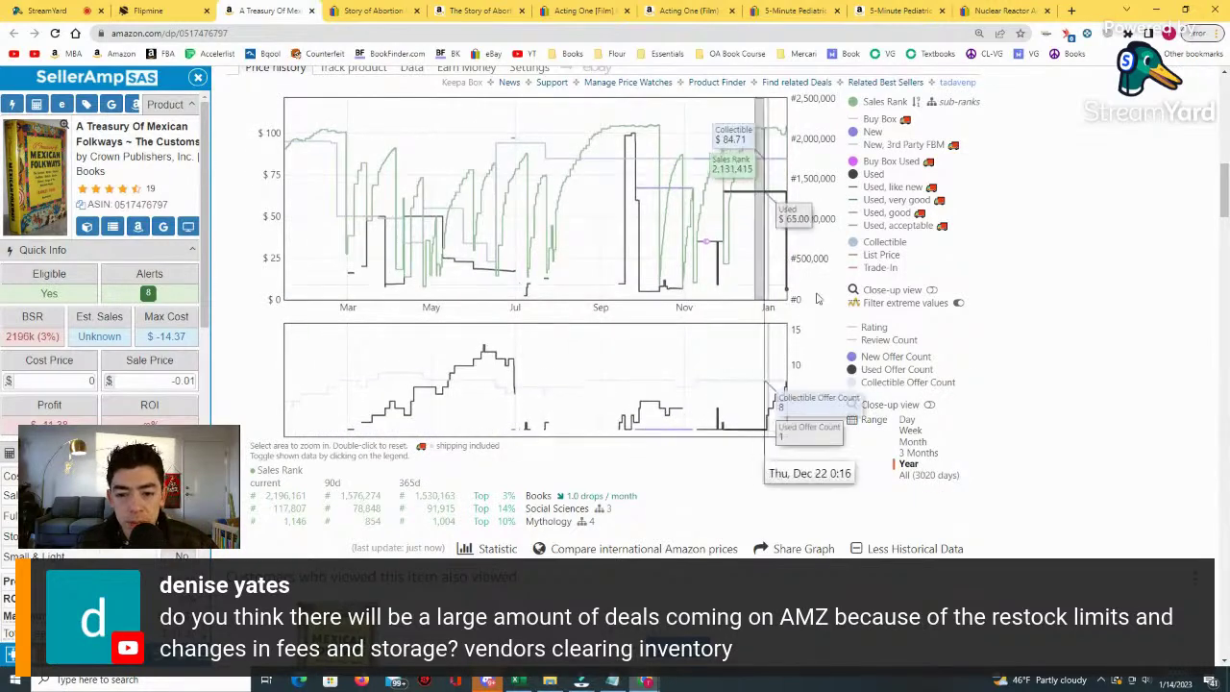
left_click_drag(786, 293, 762, 293)
double_click(767, 370)
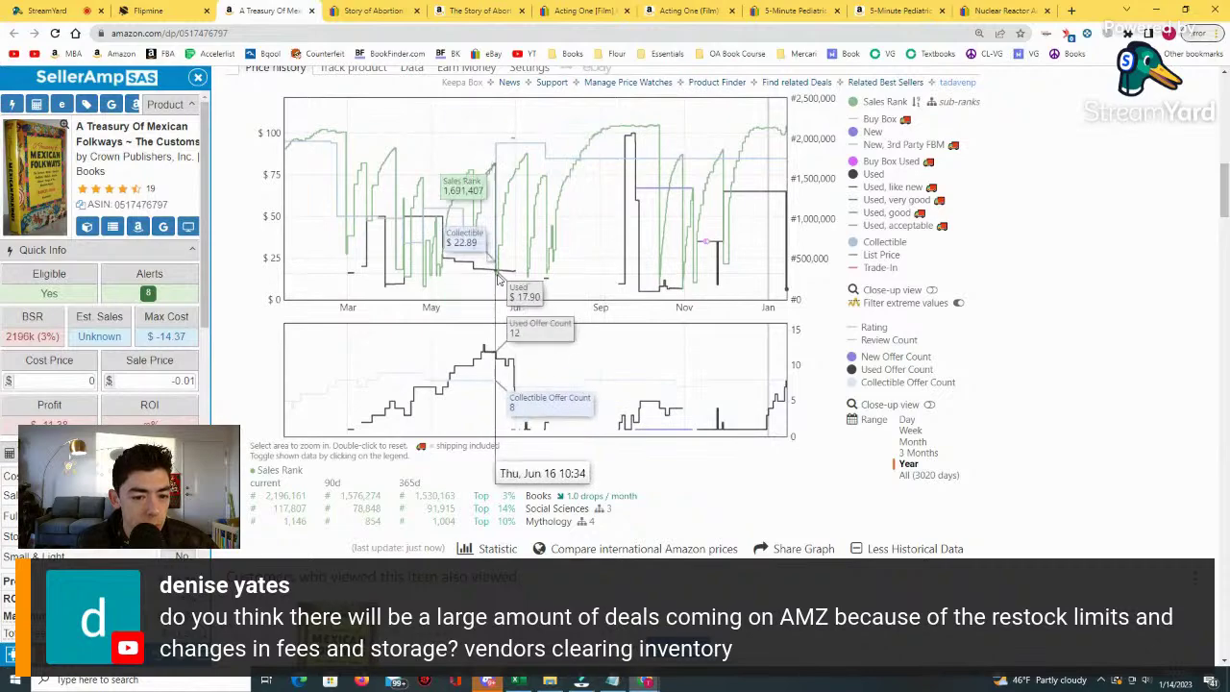
scroll(574, 341, "up", 10)
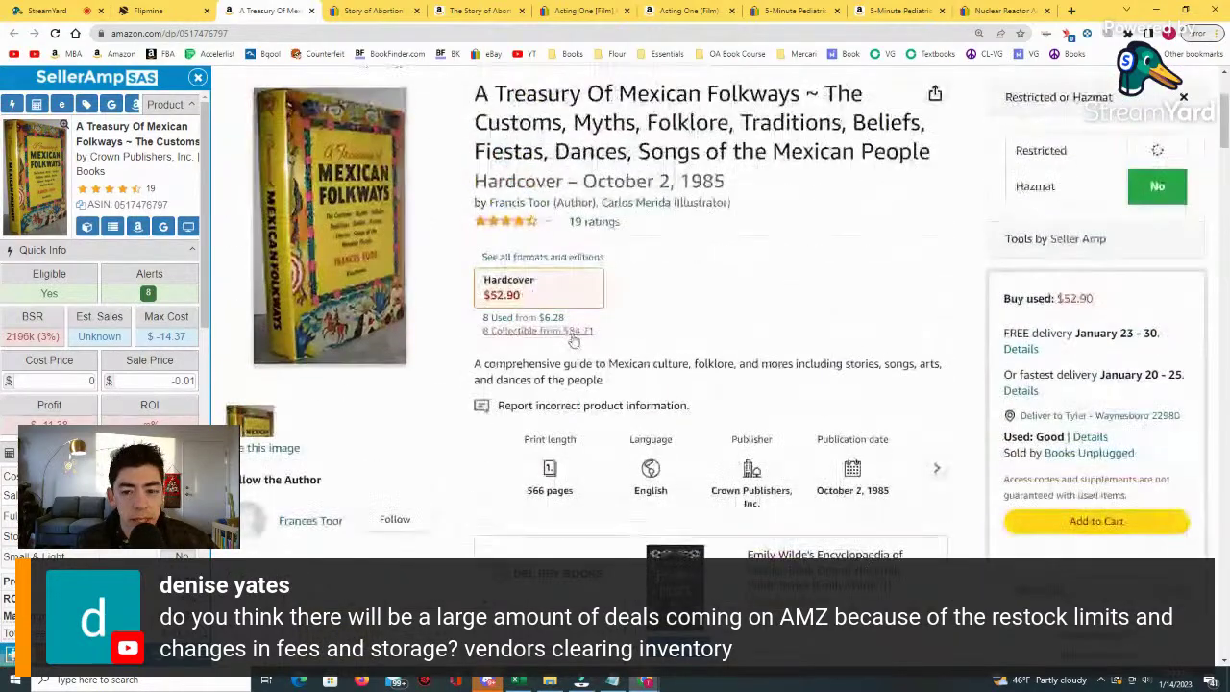
scroll(574, 341, "up", 2)
left_click(311, 10)
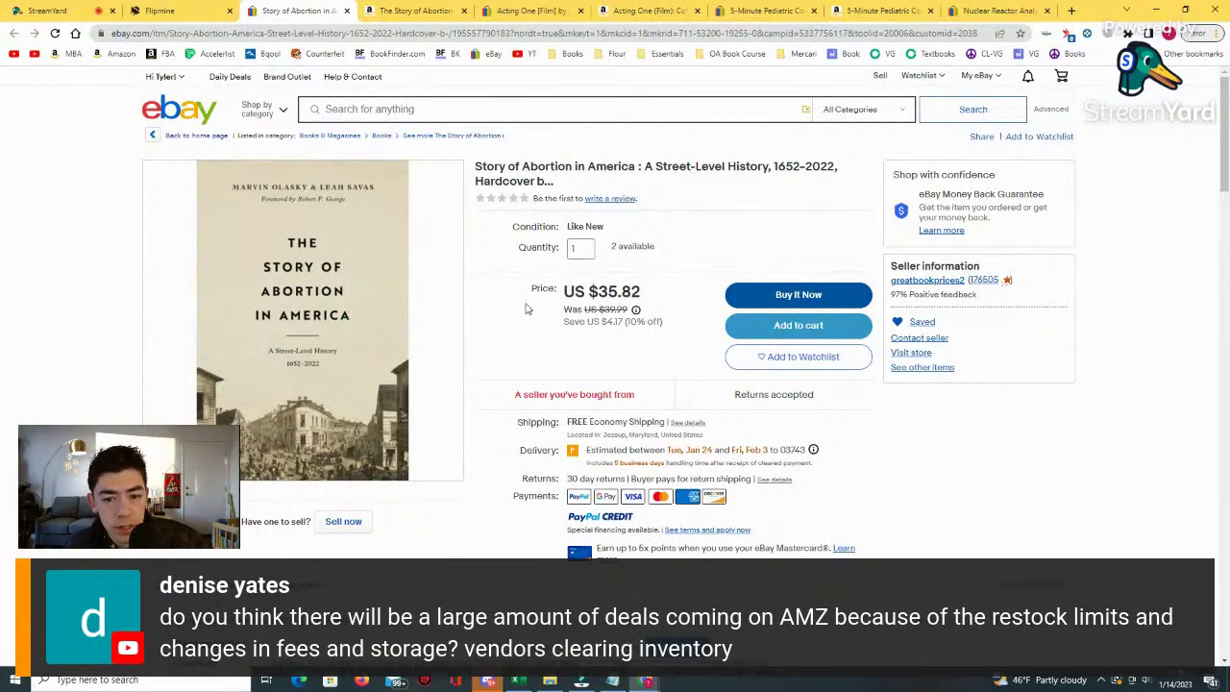
Check the all-time Keepa history of The Story of Abortion in America against its eBay price, and close both of its pages.
left_click(413, 11)
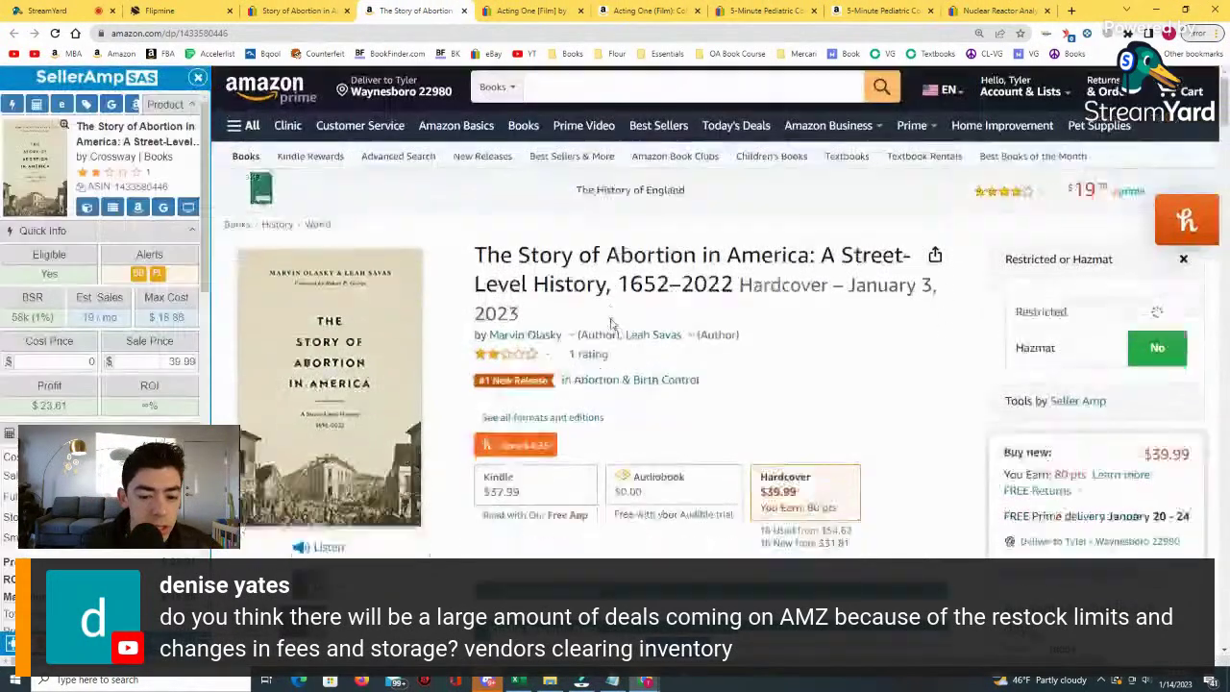
scroll(612, 327, "down", 2)
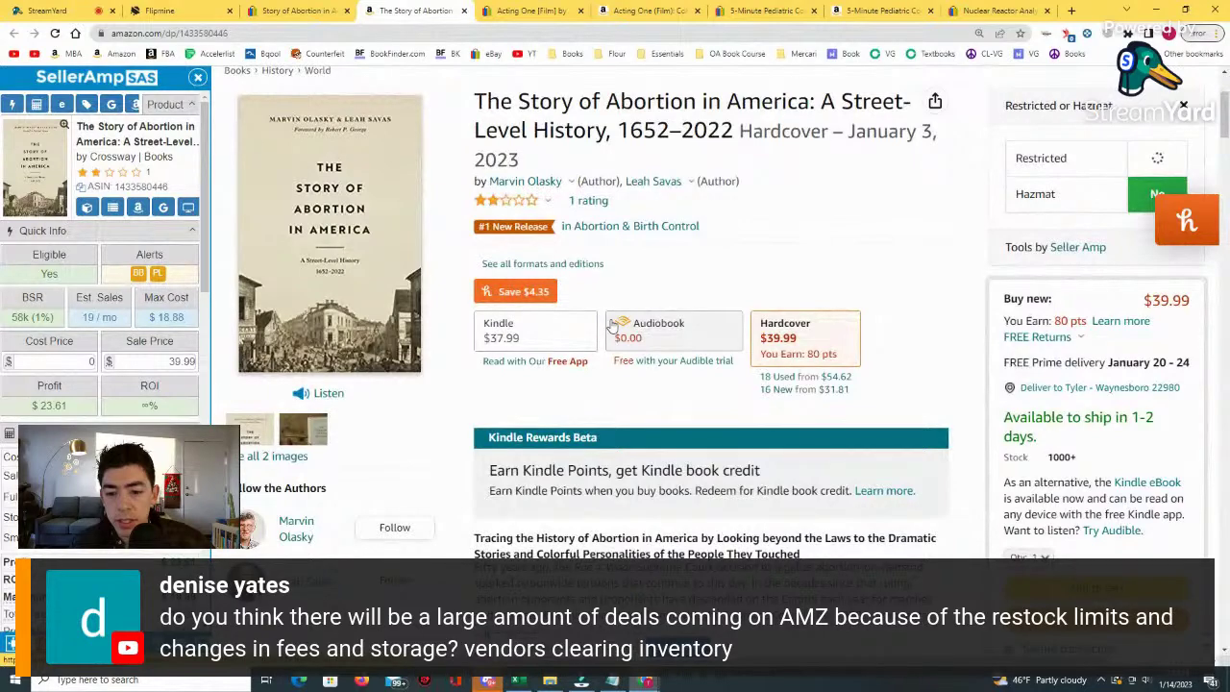
scroll(612, 327, "down", 10)
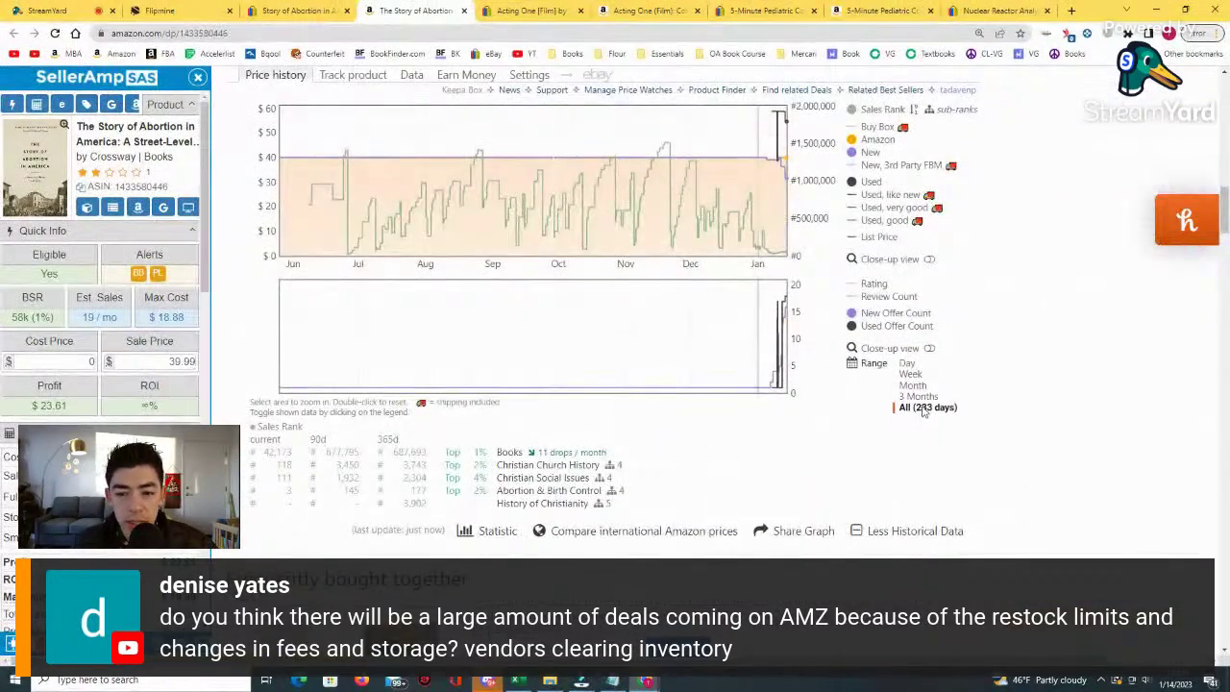
left_click(924, 408)
left_click(300, 10)
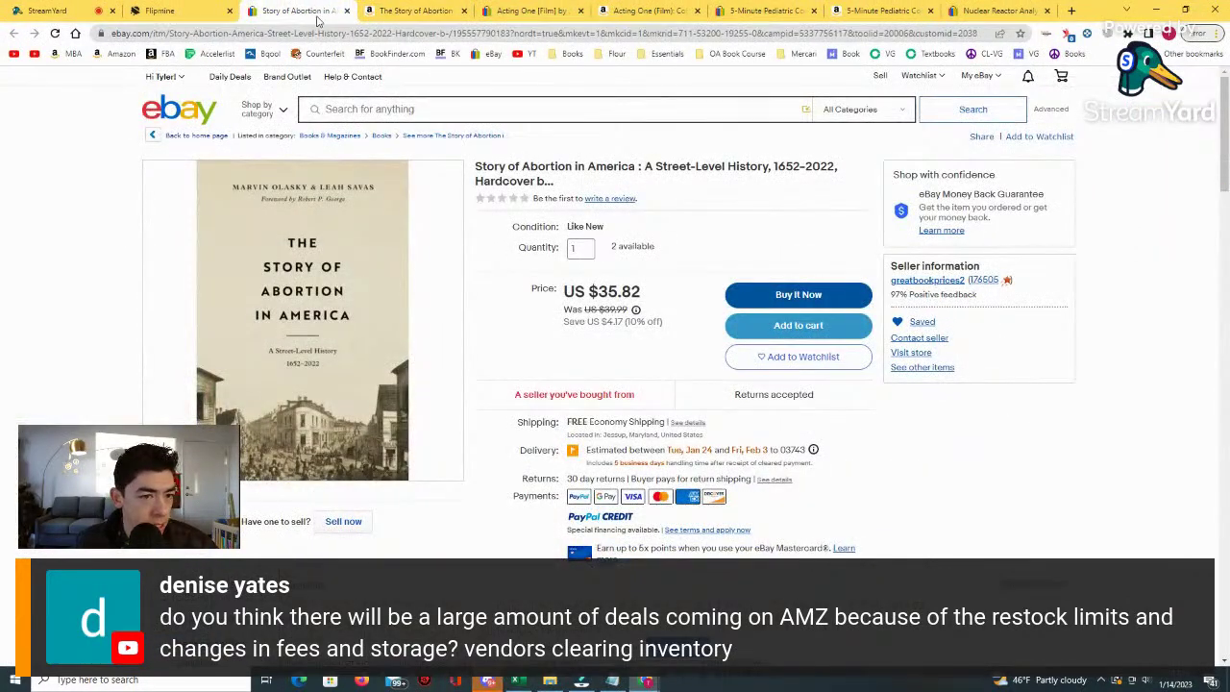
left_click(345, 11)
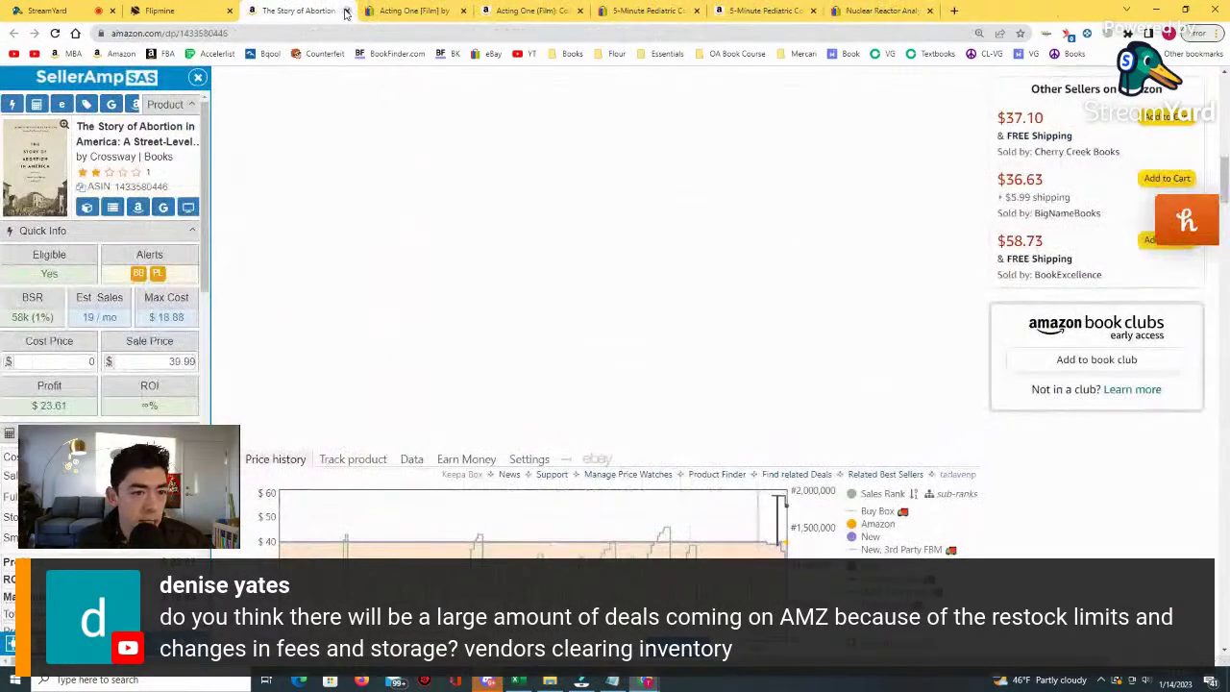
left_click(346, 10)
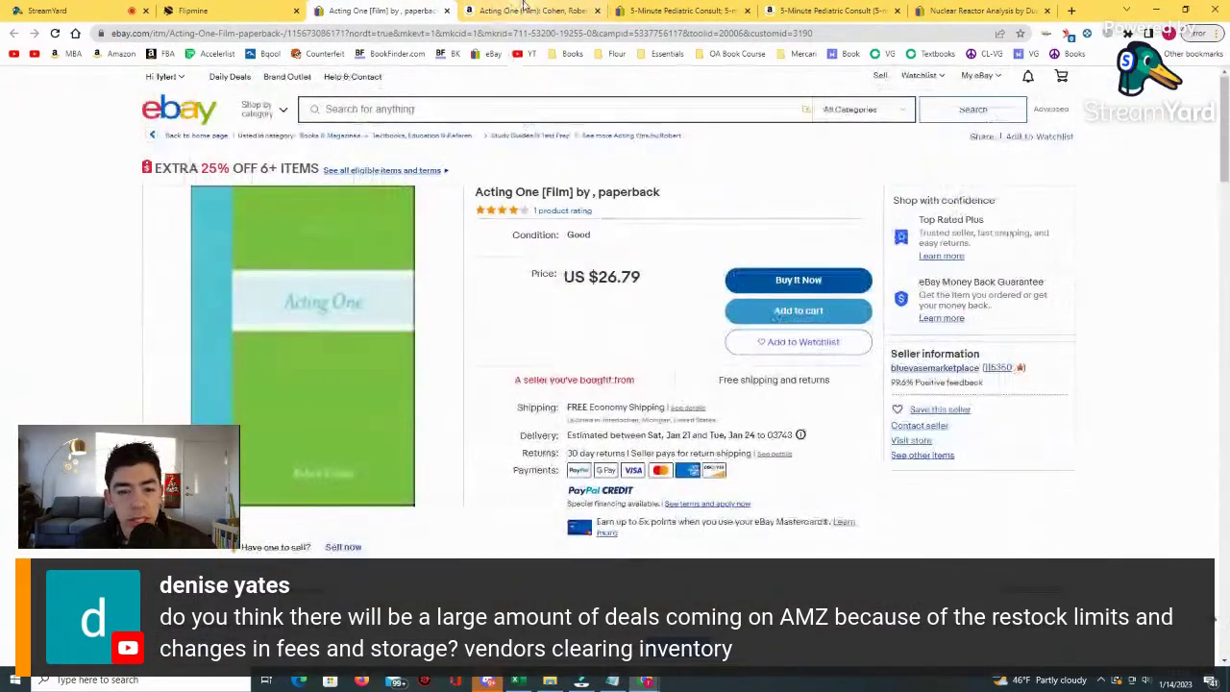
Open the Amazon page of Acting One (Film) and review its offers and one-year Keepa price history.
left_click(519, 11)
scroll(538, 205, "down", 3)
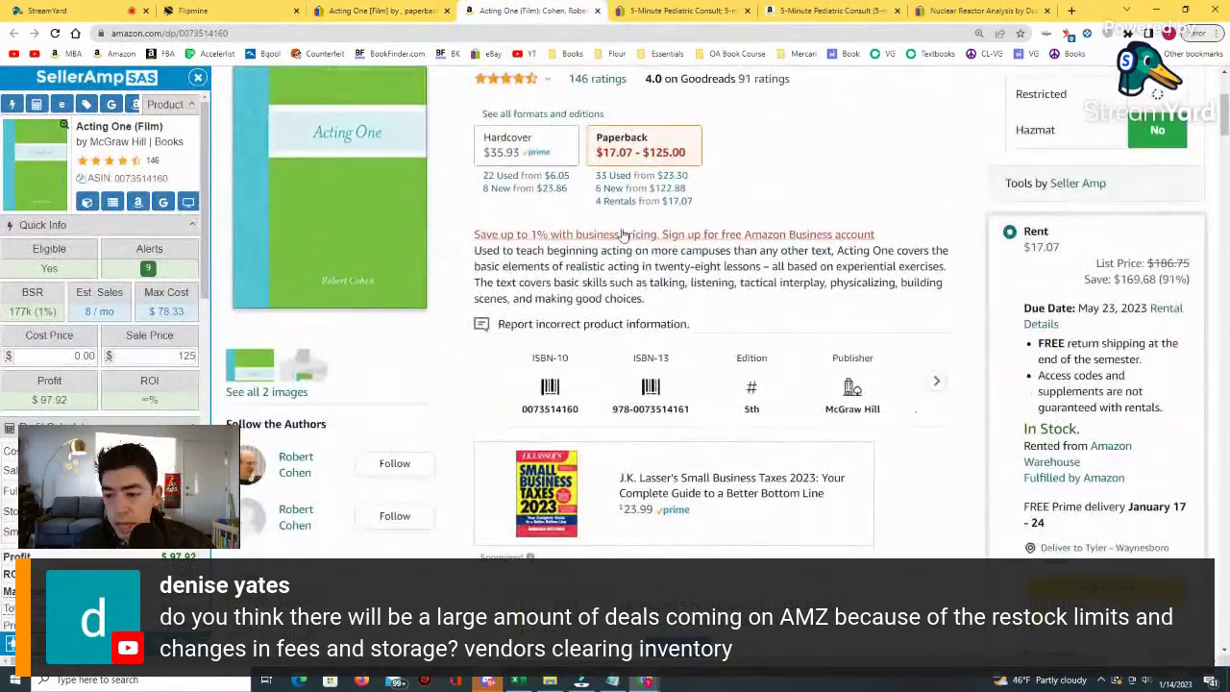
scroll(622, 234, "down", 4)
scroll(886, 390, "up", 3)
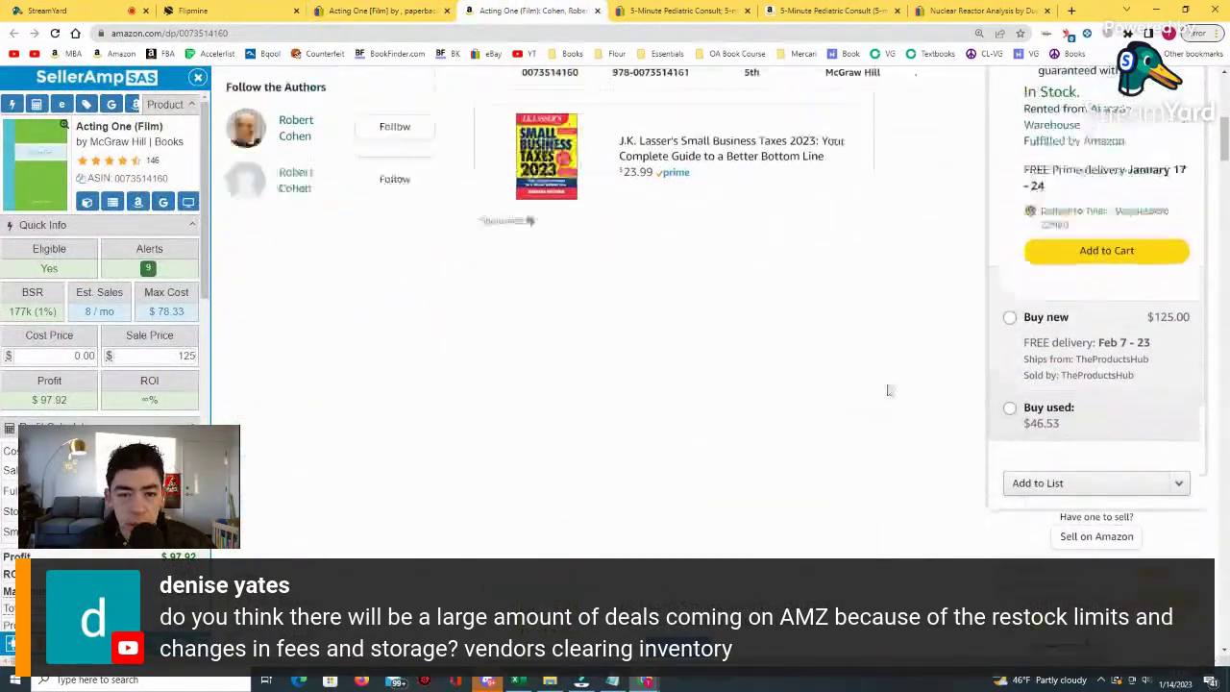
scroll(1058, 438, "down", 3)
scroll(788, 359, "down", 7)
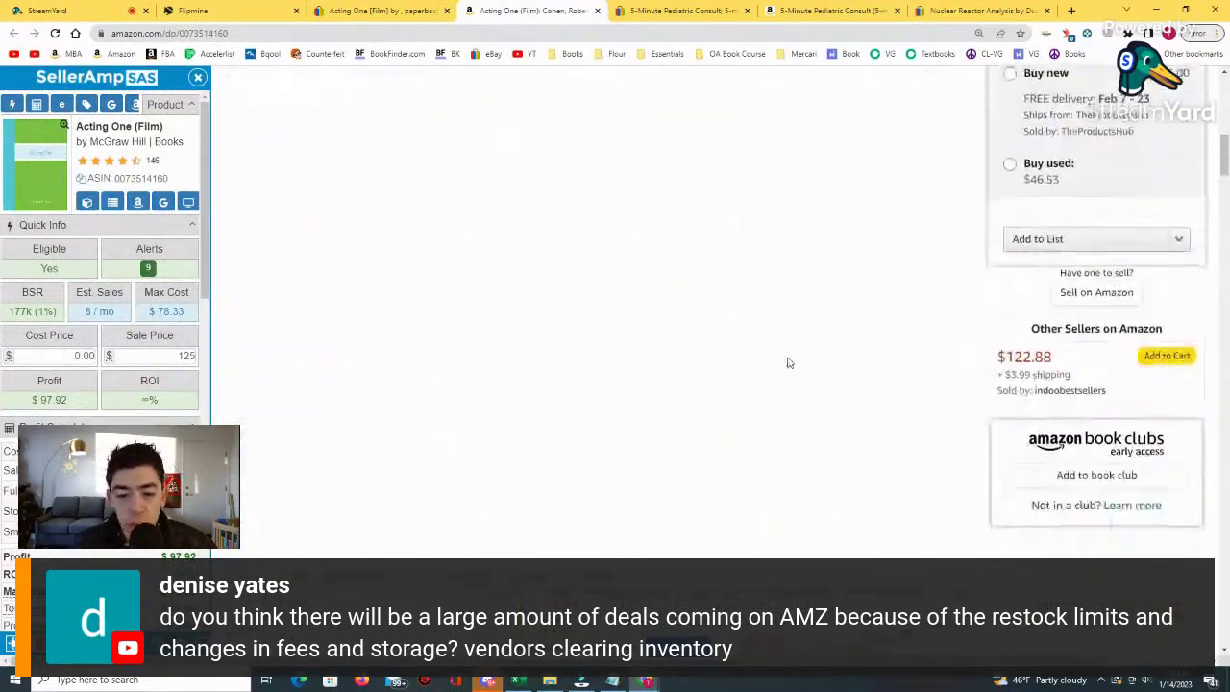
scroll(732, 384, "down", 2)
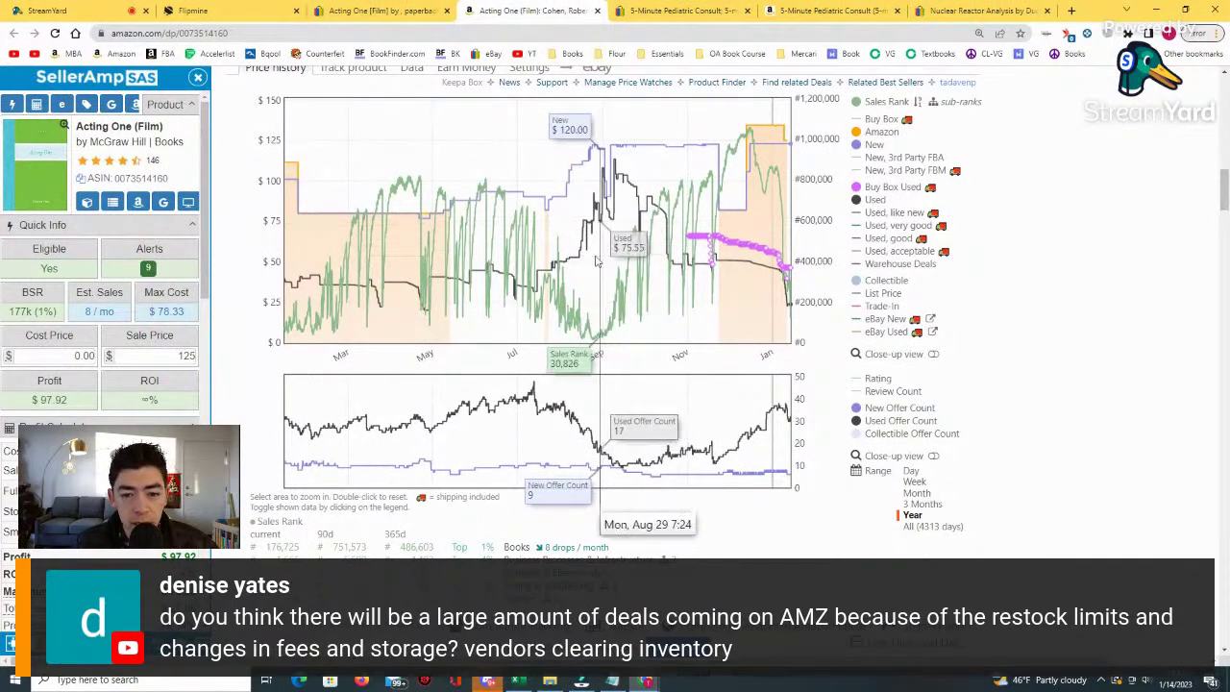
Compare the Acting One Keepa price and sales rank trends over three months, one year and all time.
left_click(922, 527)
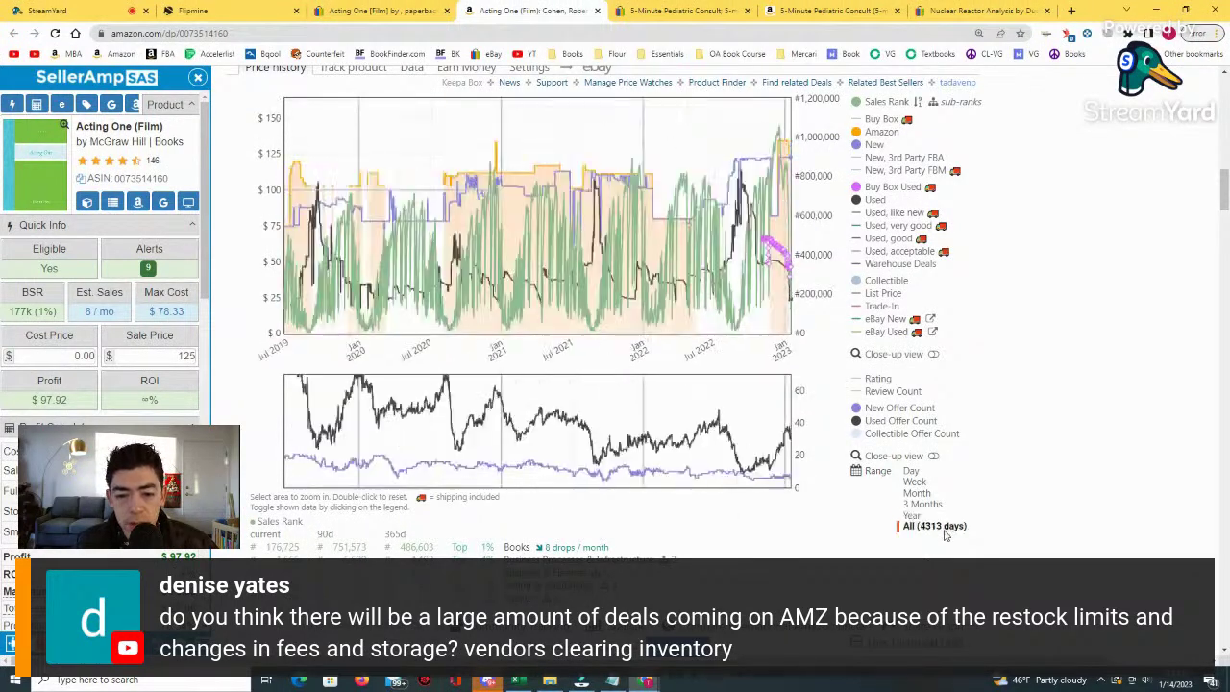
left_click(921, 504)
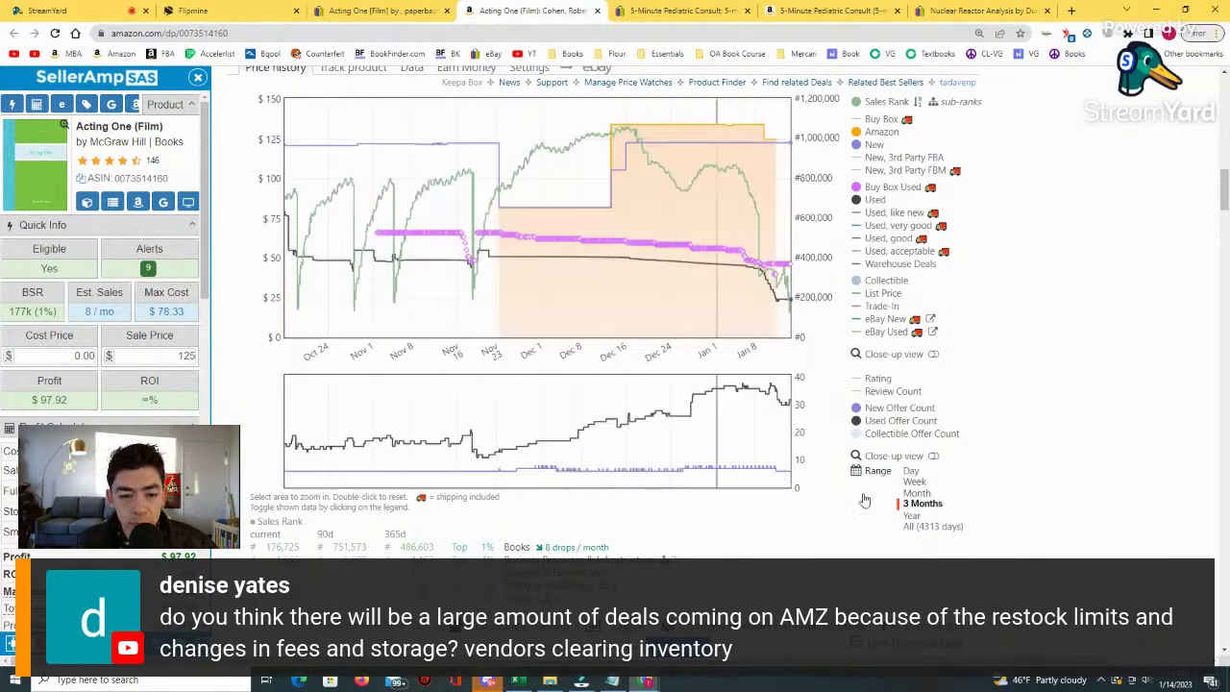
left_click(913, 516)
left_click(923, 527)
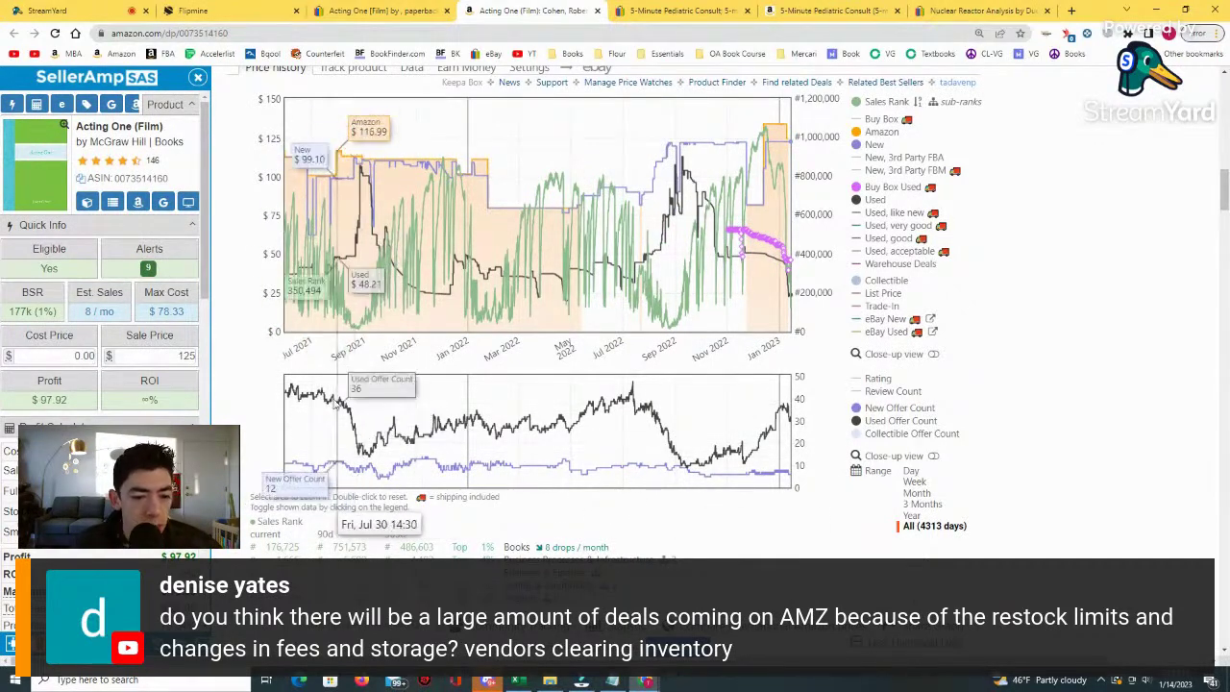
left_click(911, 515)
left_click_drag(860, 289, 754, 288)
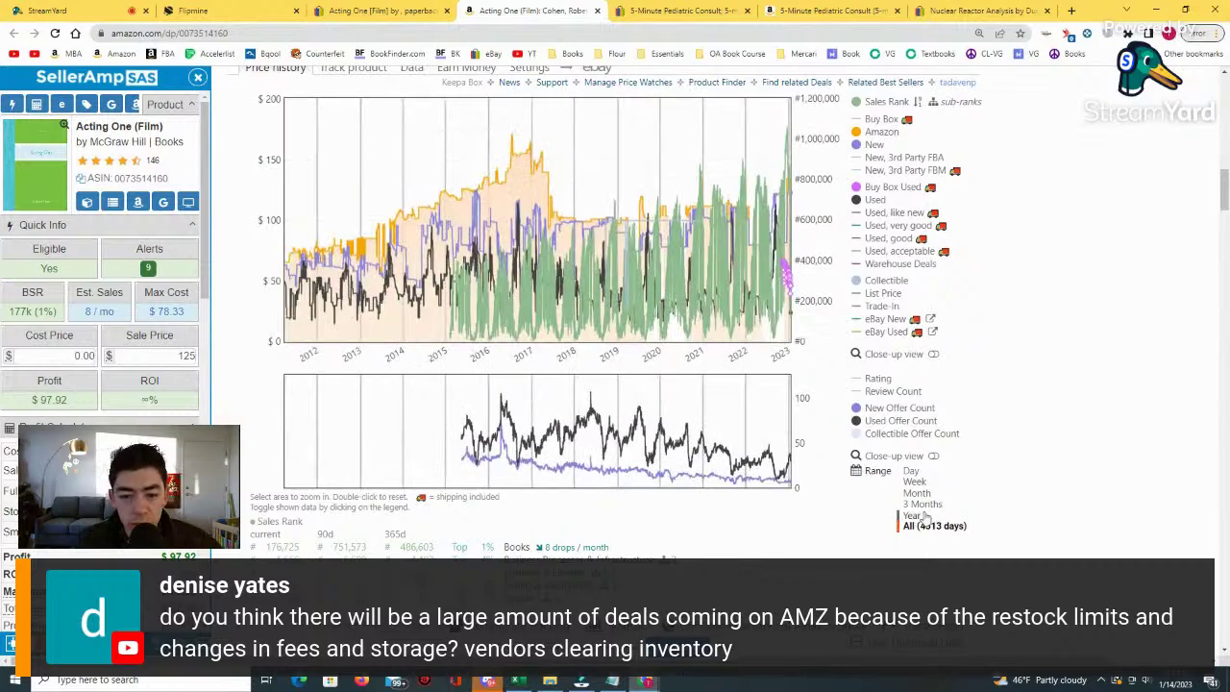
Check the edition details of Acting One and recheck its used price and offer counts over the past year and all time.
scroll(679, 423, "up", 8)
scroll(680, 423, "up", 5)
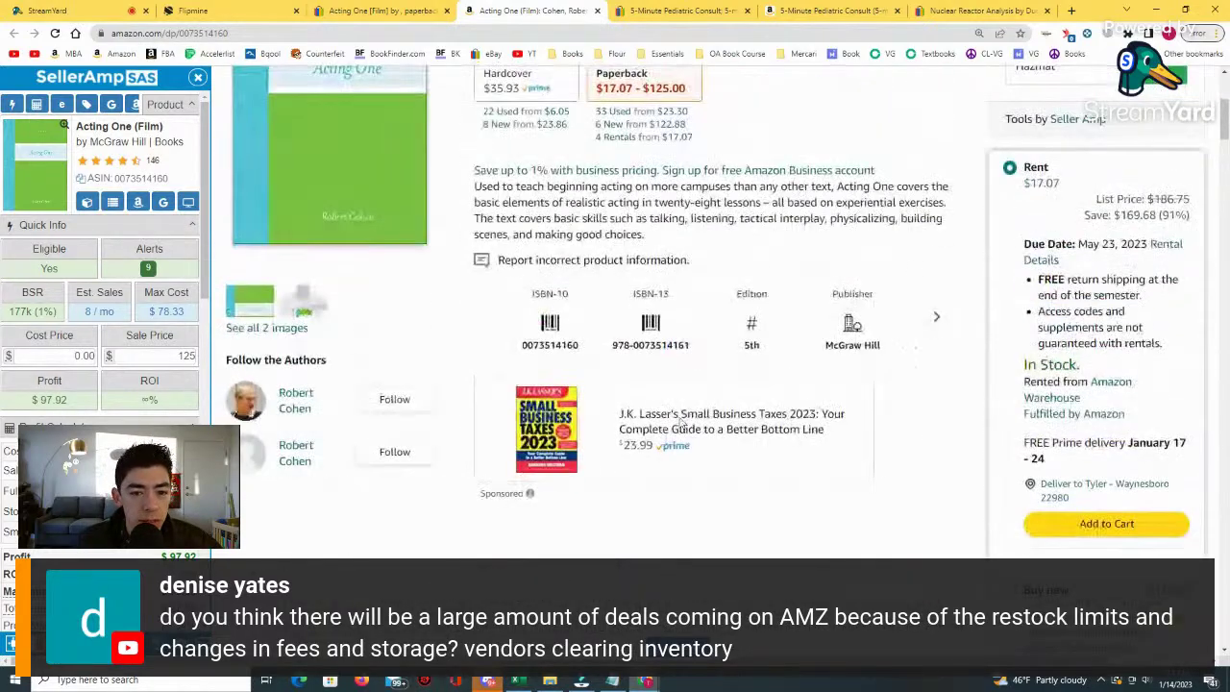
scroll(680, 417, "down", 2)
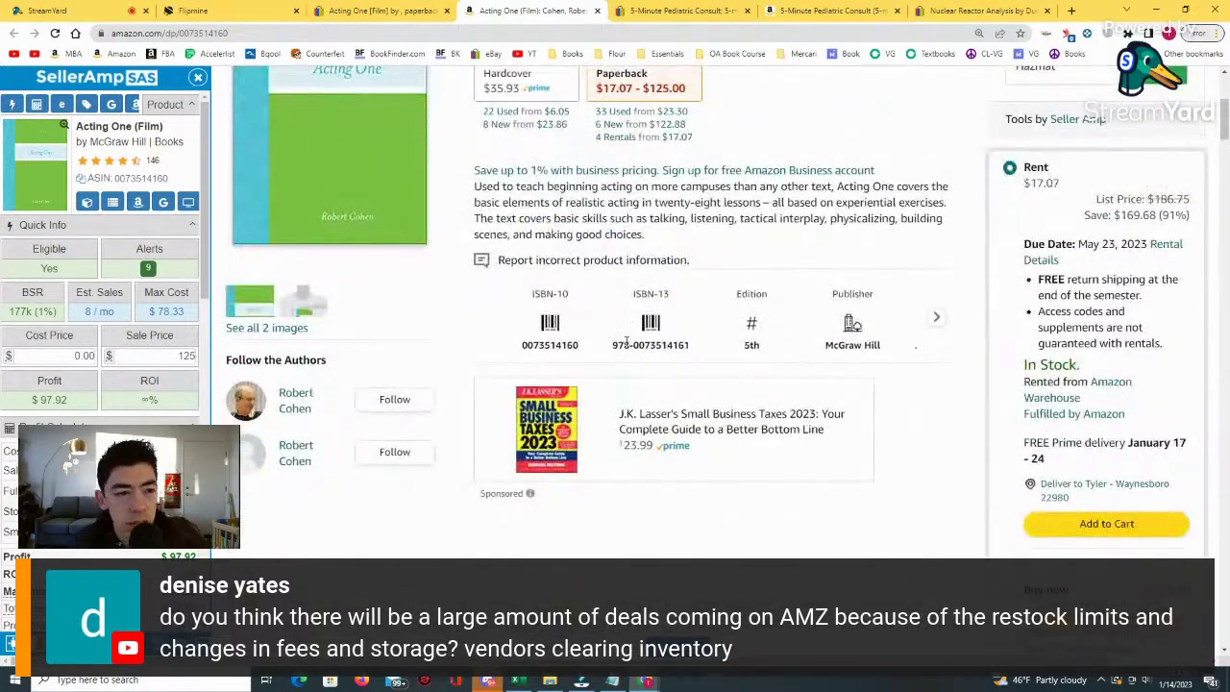
scroll(626, 343, "down", 10)
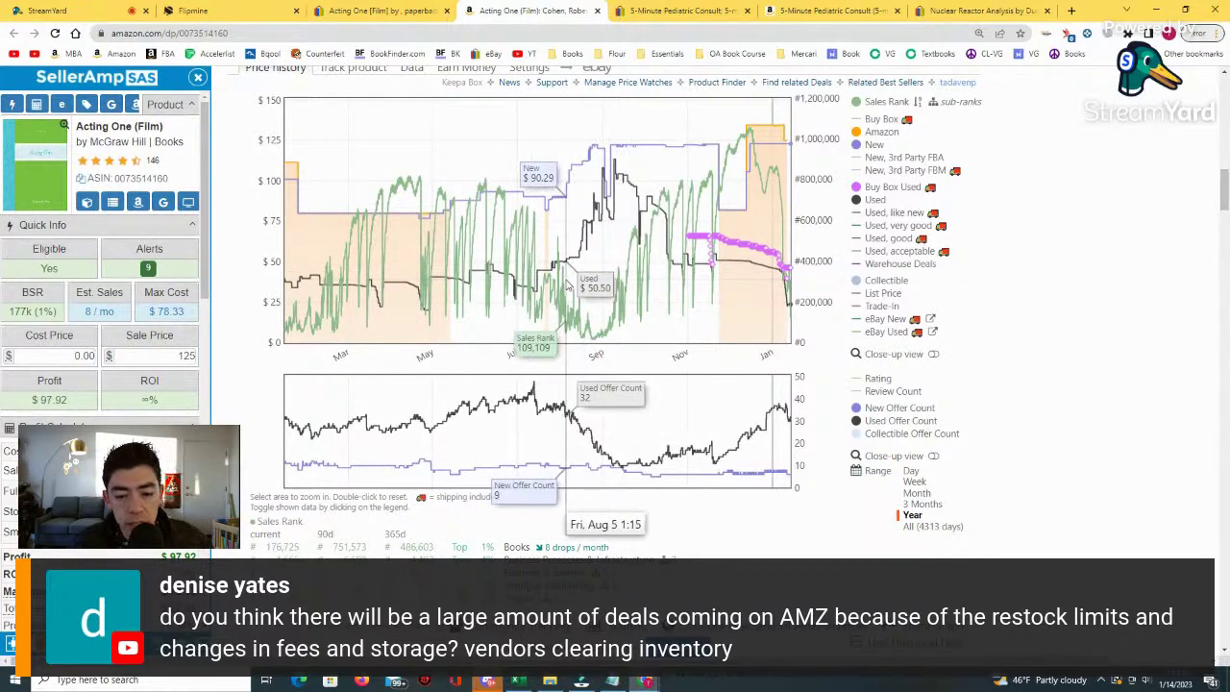
left_click(928, 527)
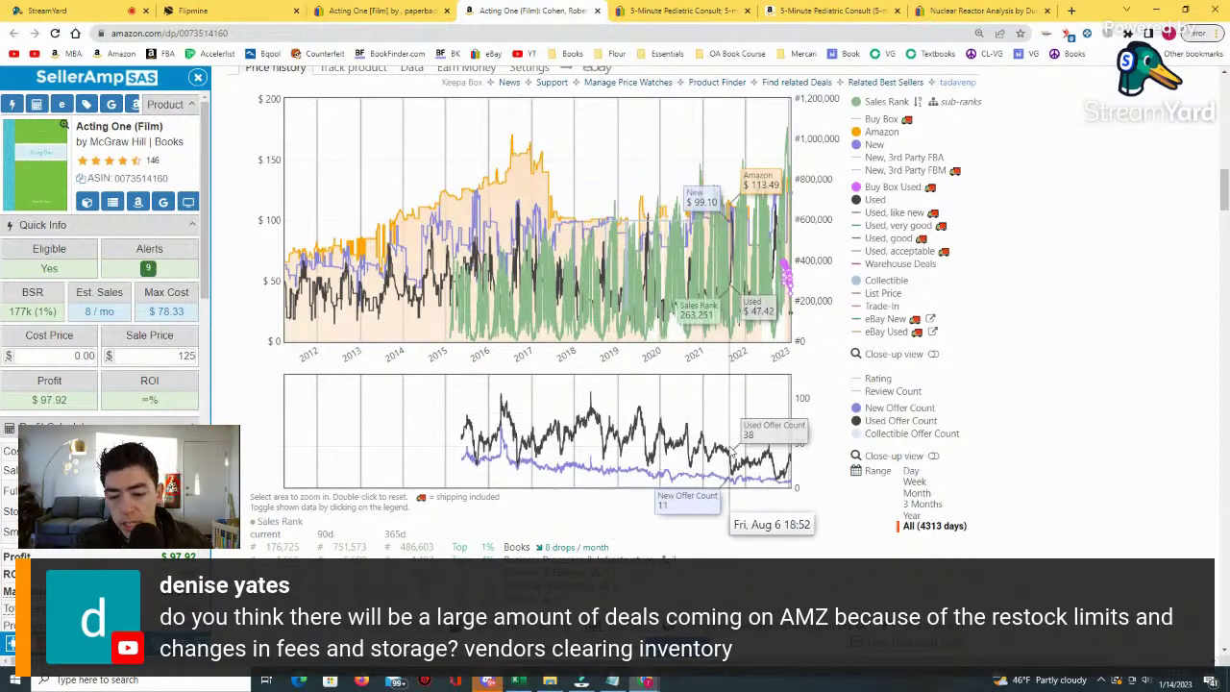
left_click(938, 524)
scroll(858, 482, "up", 10)
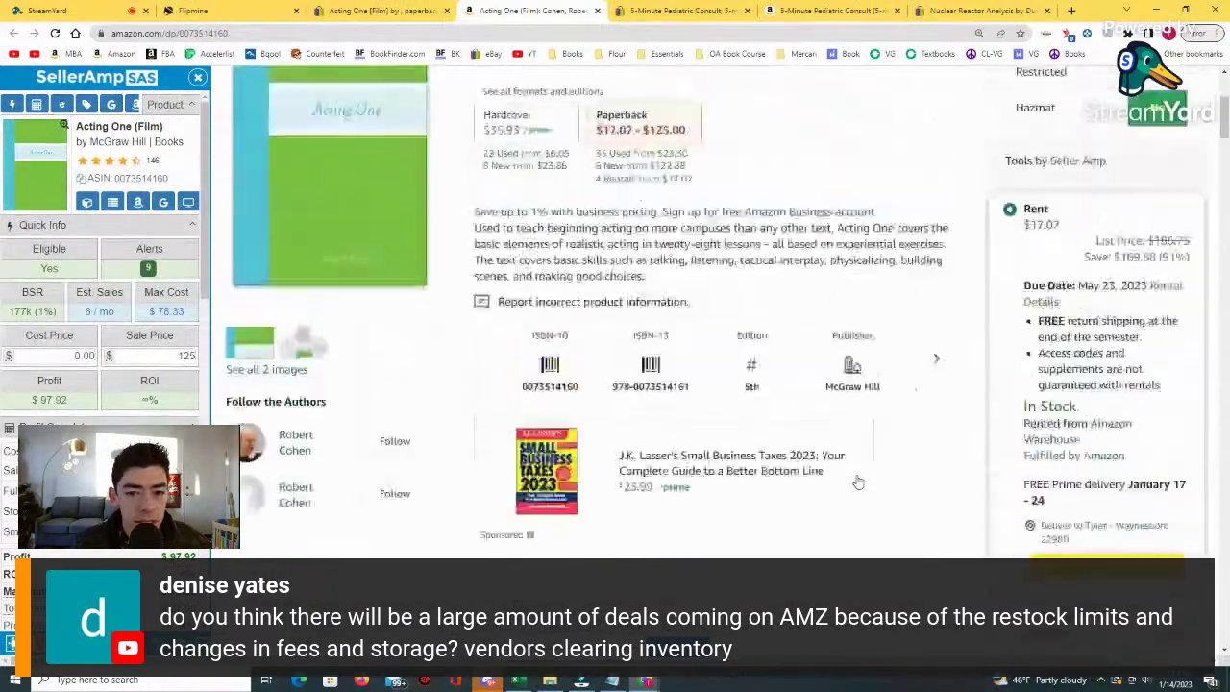
scroll(859, 483, "up", 2)
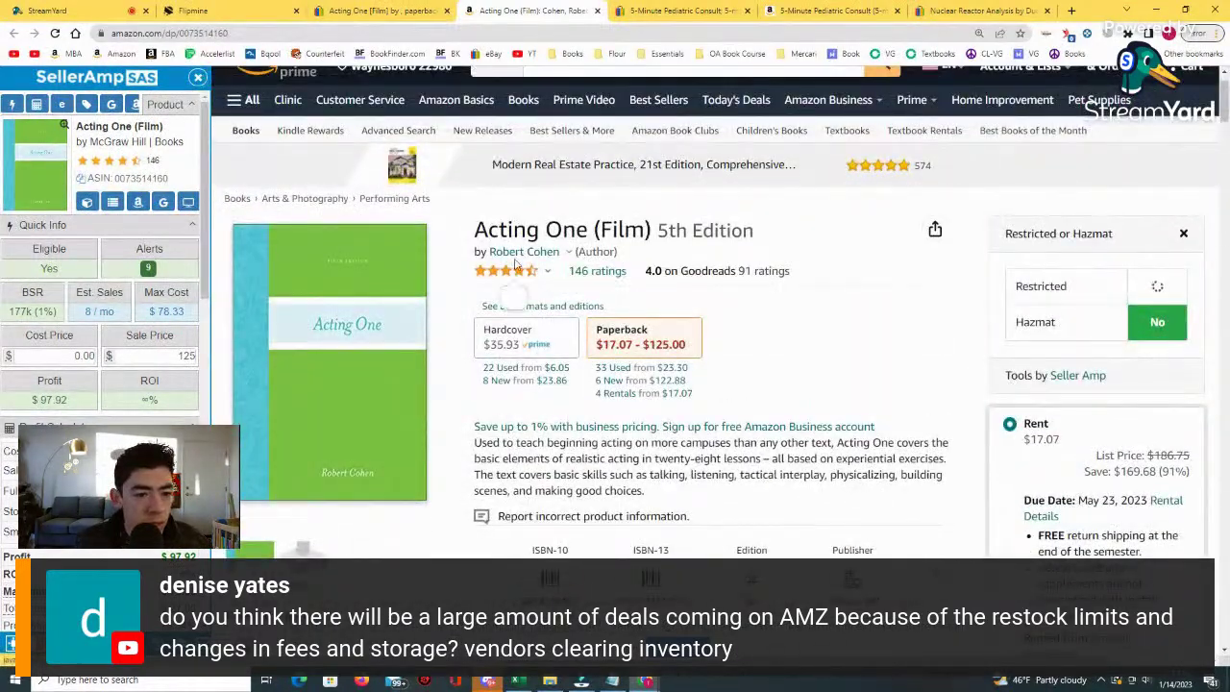
Search Google for "Acting One (Film)" from SellerAmp and look through the results for other editions and prices.
left_click(162, 201)
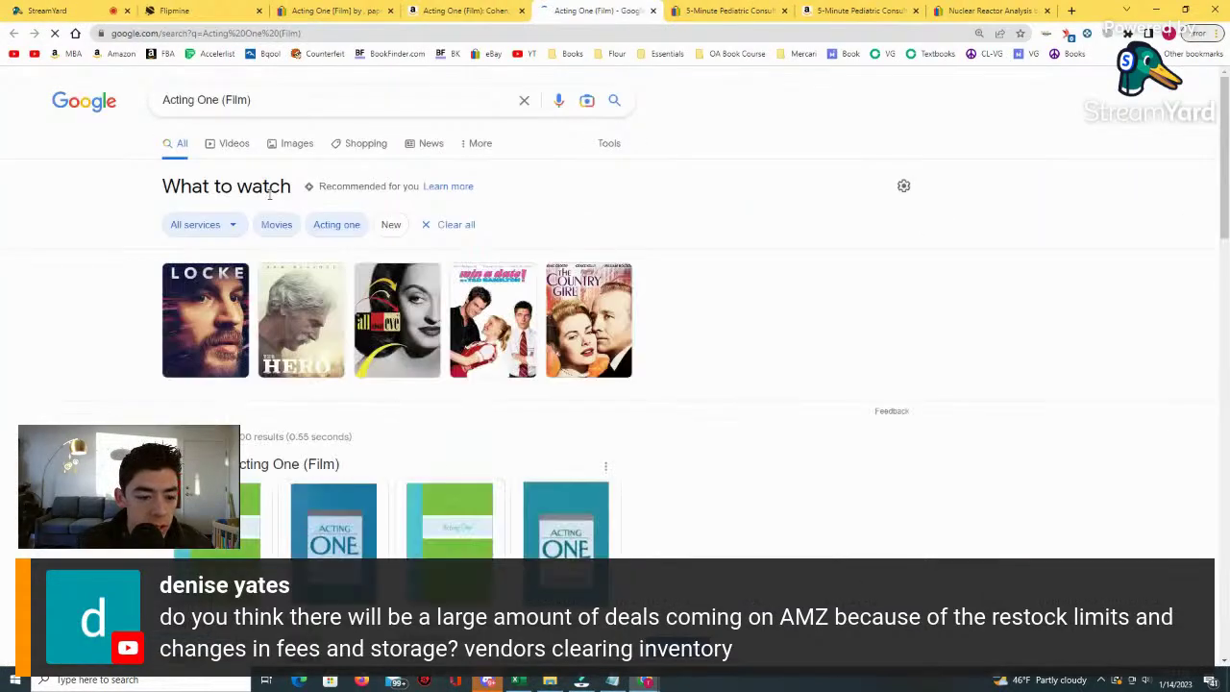
scroll(272, 178, "down", 4)
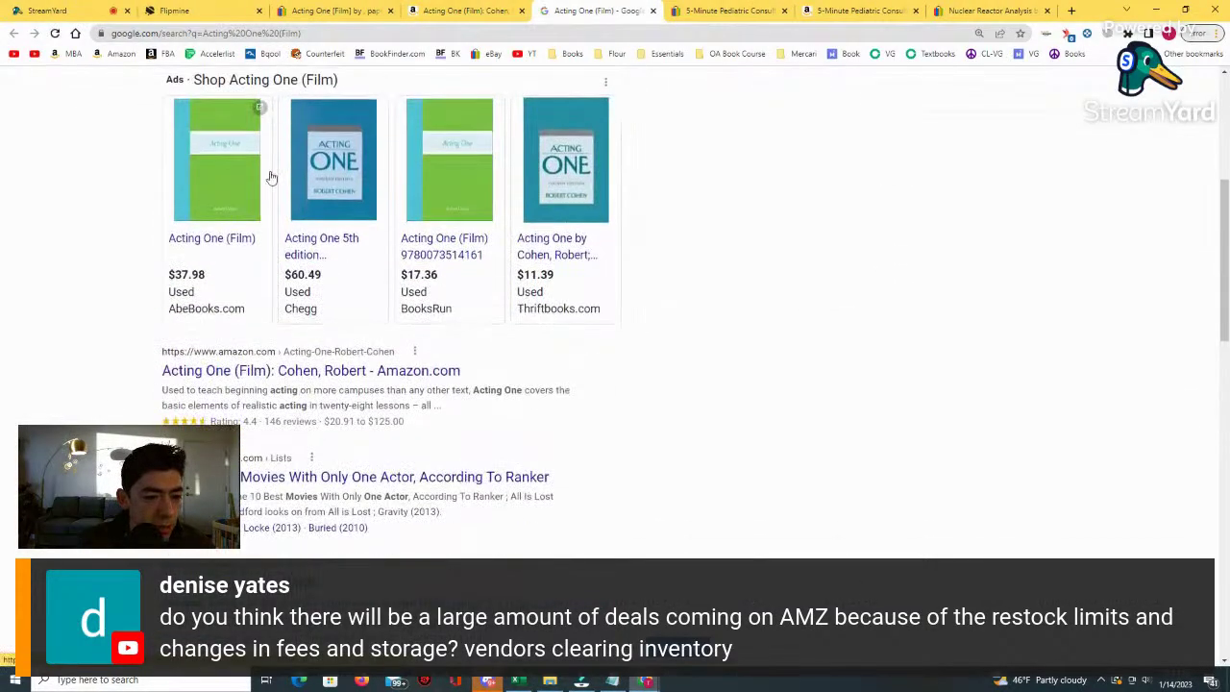
left_click(458, 12)
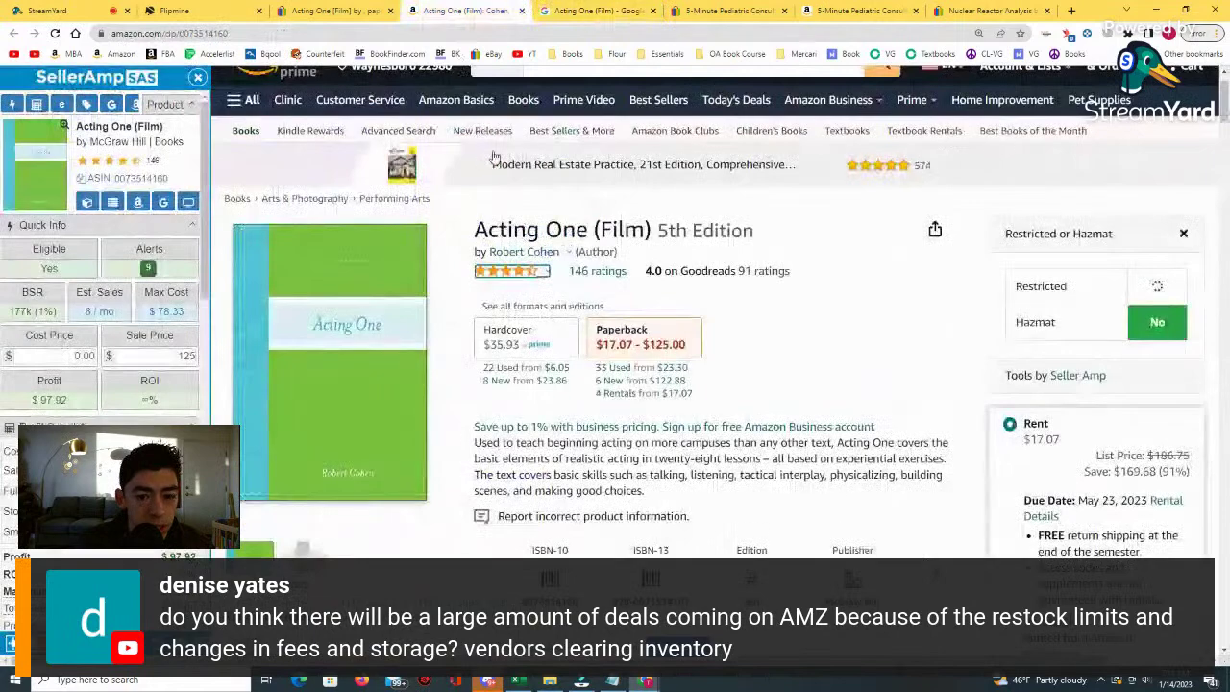
left_click(543, 10)
scroll(398, 348, "down", 5)
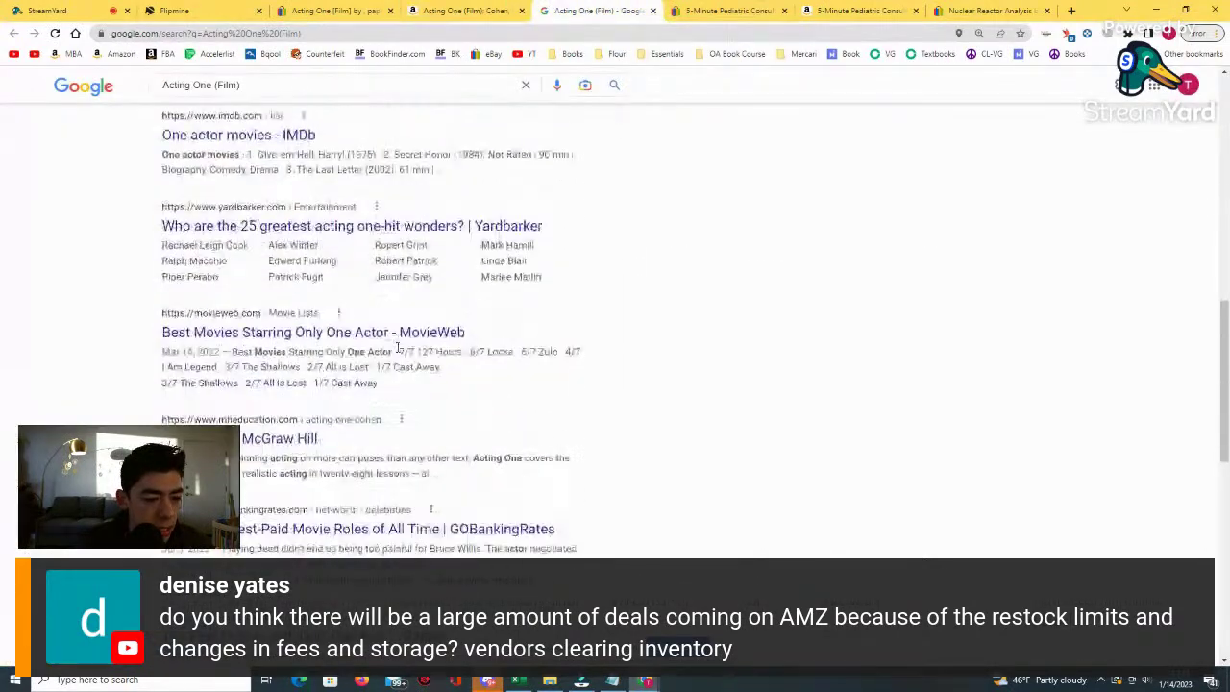
scroll(398, 348, "up", 8)
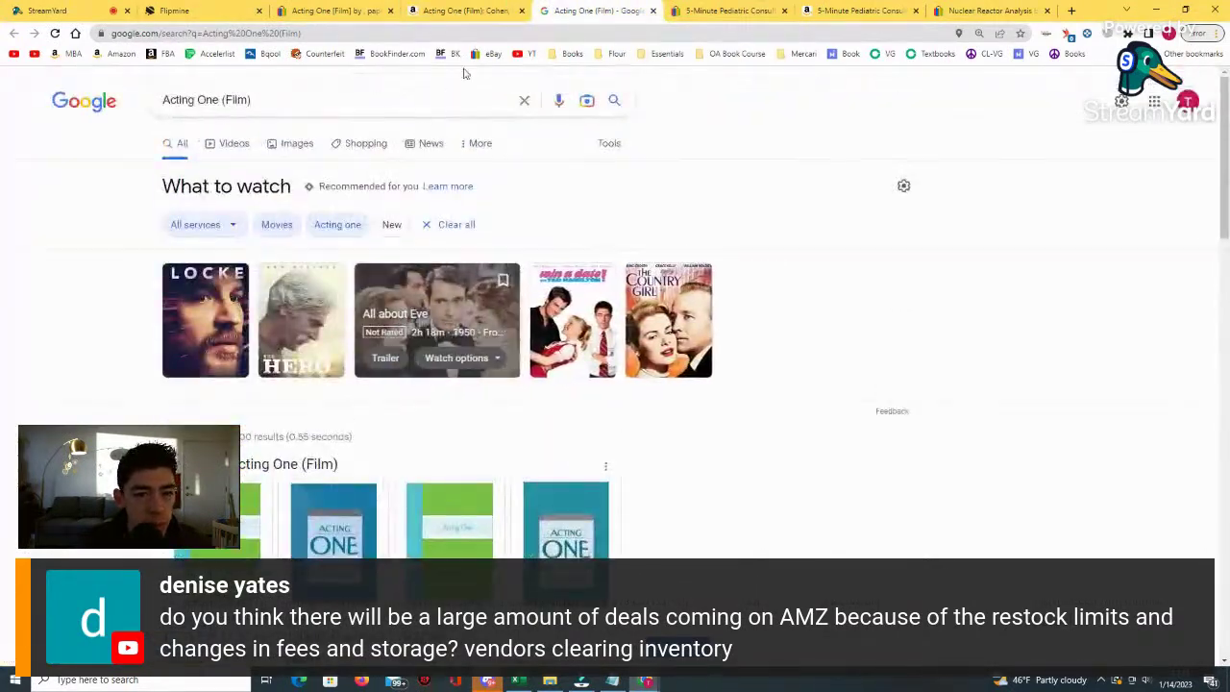
Close the Google search and check the publisher and edition details of Acting One (Film) on its Amazon page.
left_click(653, 12)
scroll(570, 392, "down", 10)
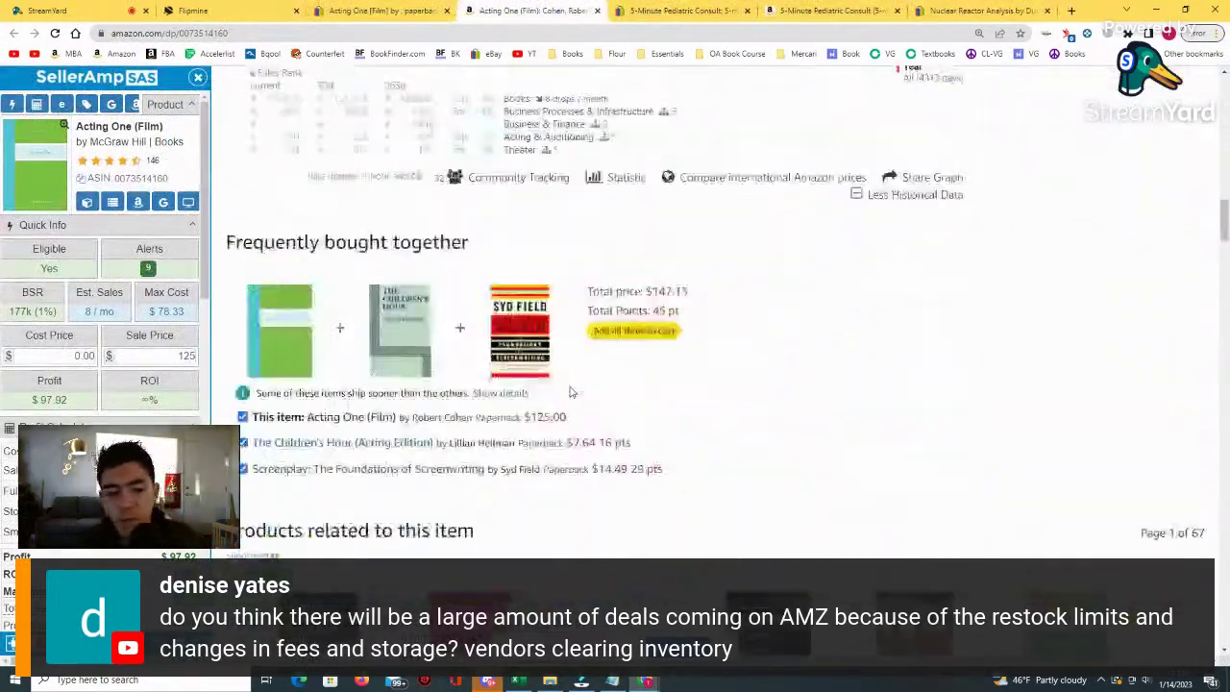
scroll(571, 392, "down", 15)
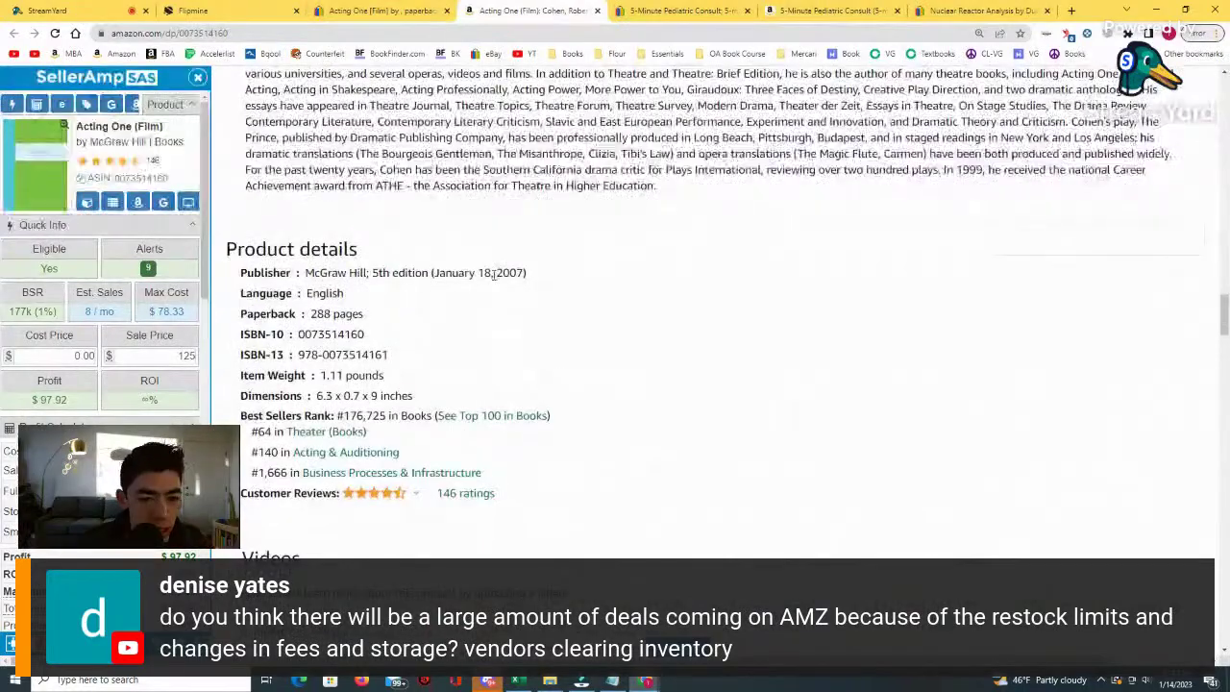
left_click_drag(493, 272, 240, 273)
scroll(596, 289, "up", 15)
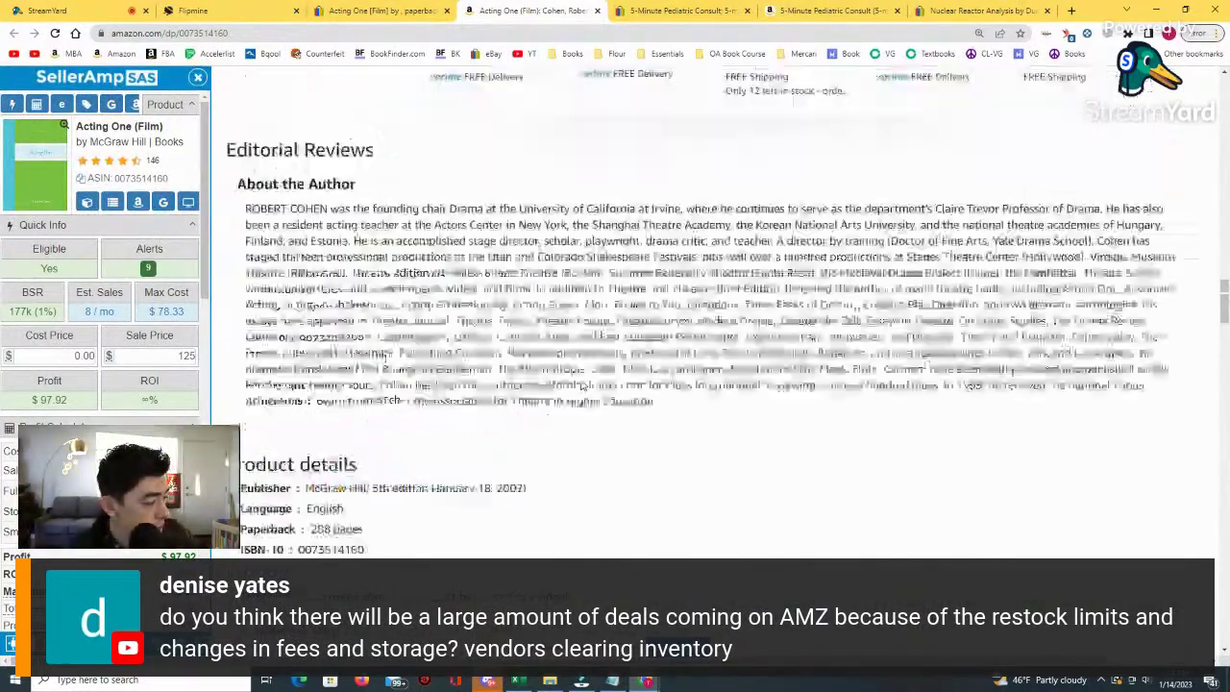
scroll(600, 452, "up", 10)
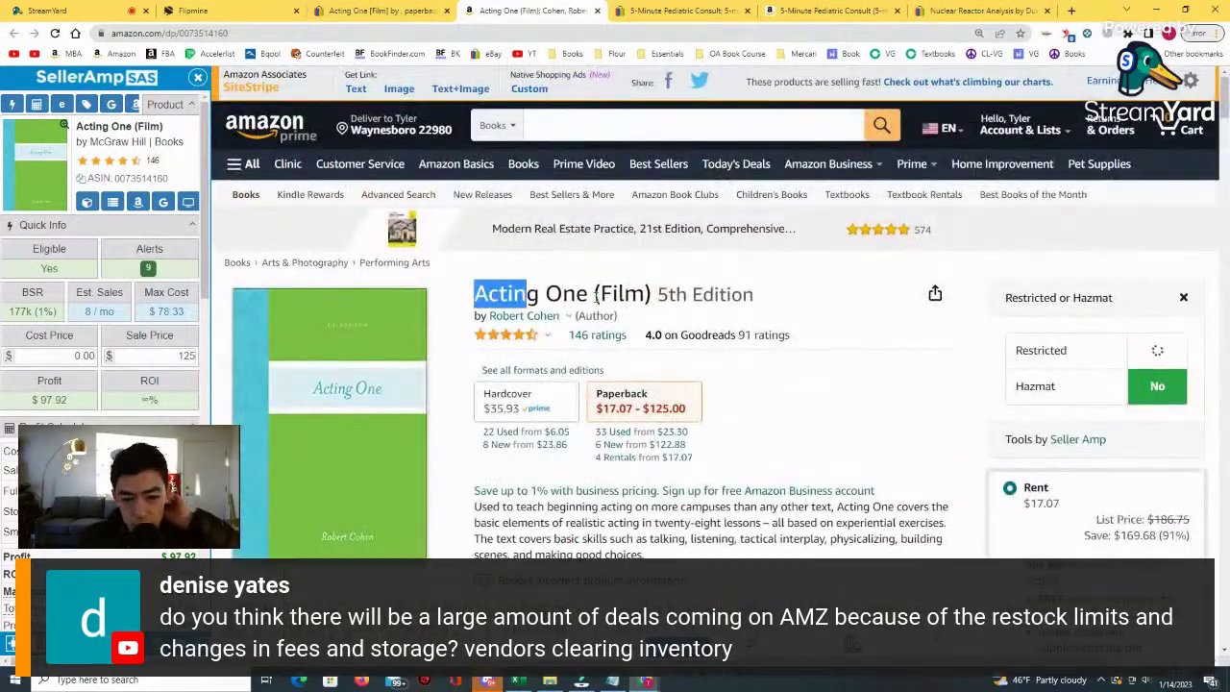
Search Amazon books for "Acting One cohen 4th edition" and open the Acting One Fourth Edition hardcover.
left_click(566, 132)
type("Acting One")
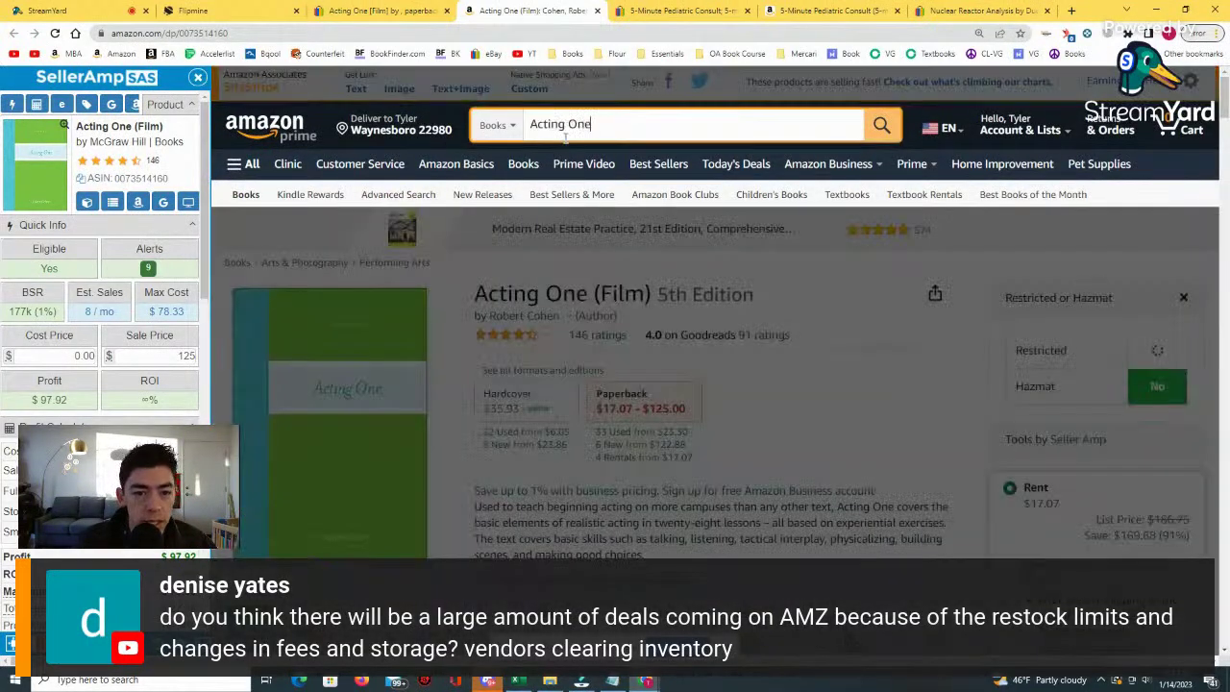
type("cohen ")
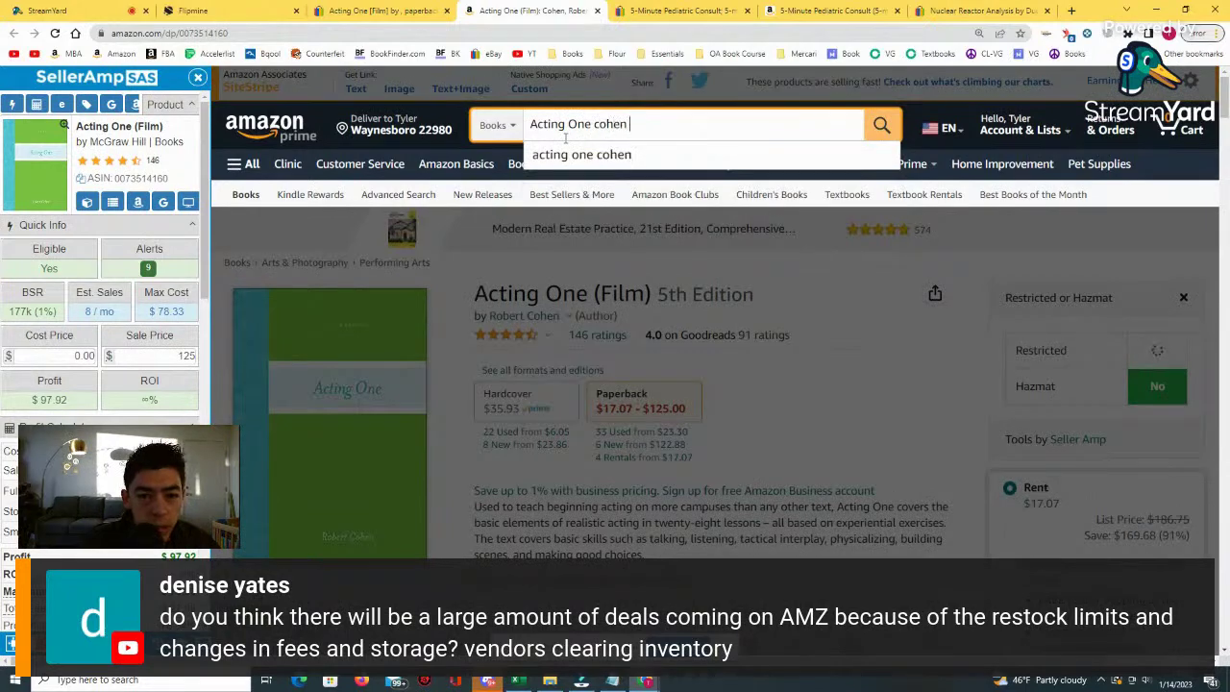
type("4th edition")
key("Return")
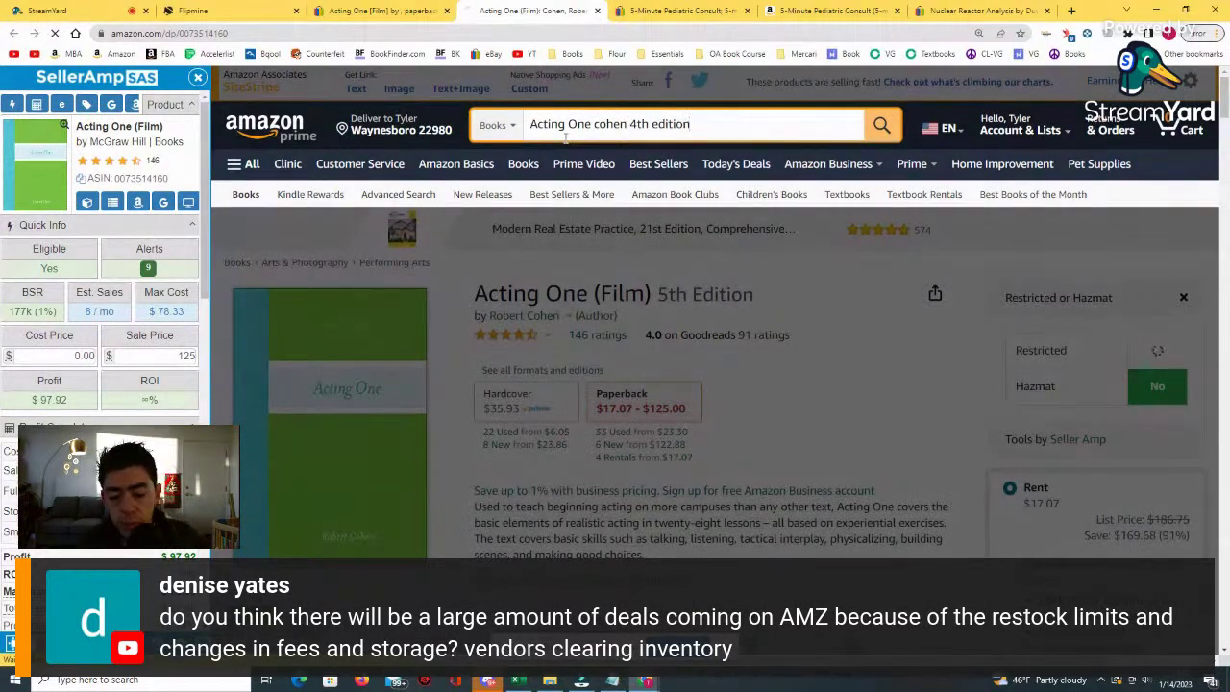
scroll(711, 298, "down", 3)
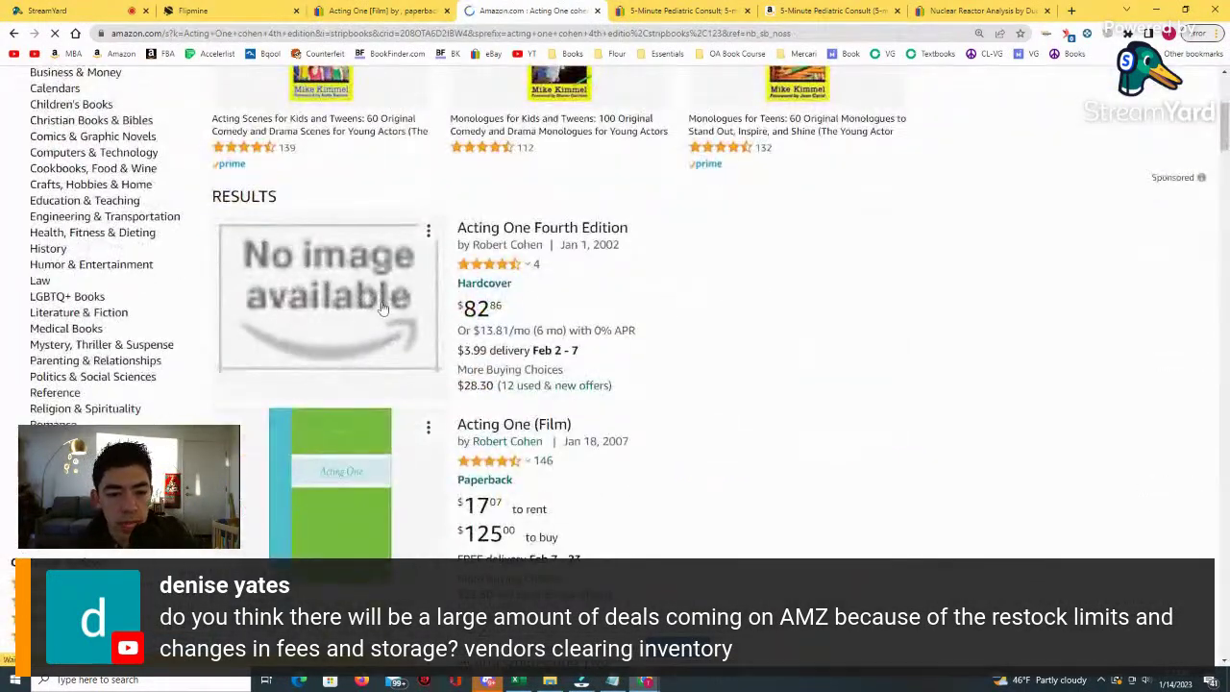
left_click(430, 284)
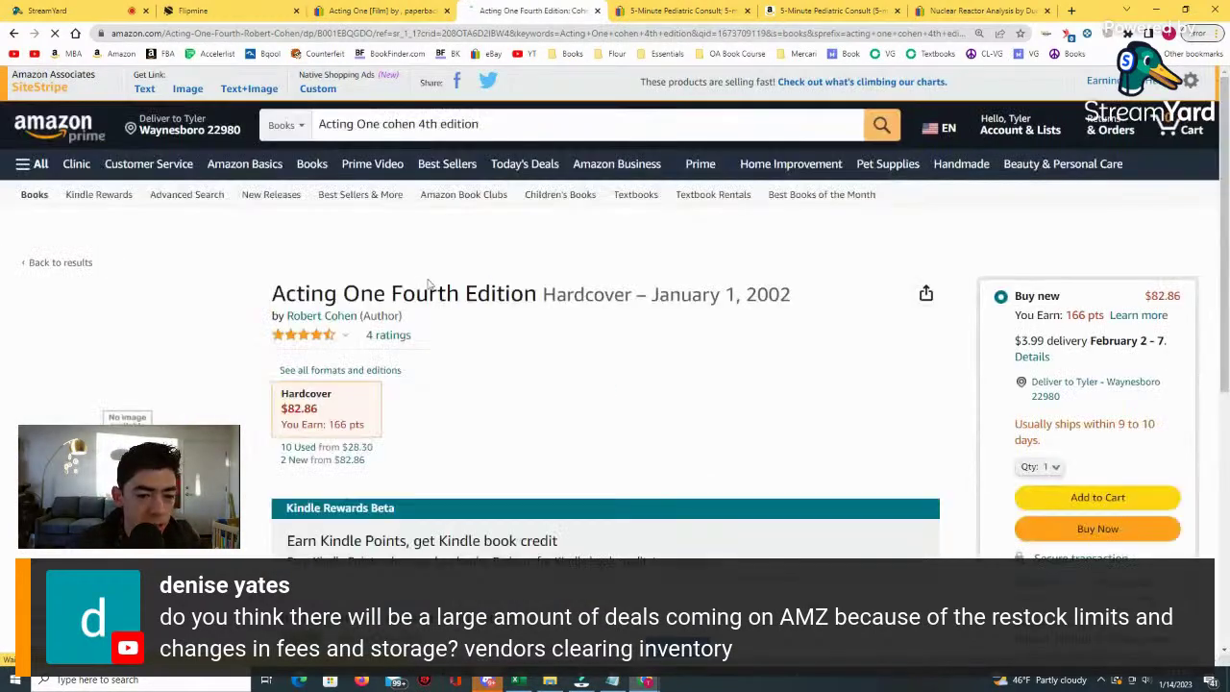
Review the Fourth Edition hardcover's offers and its Keepa price and sales rank history over all time.
scroll(500, 289, "down", 2)
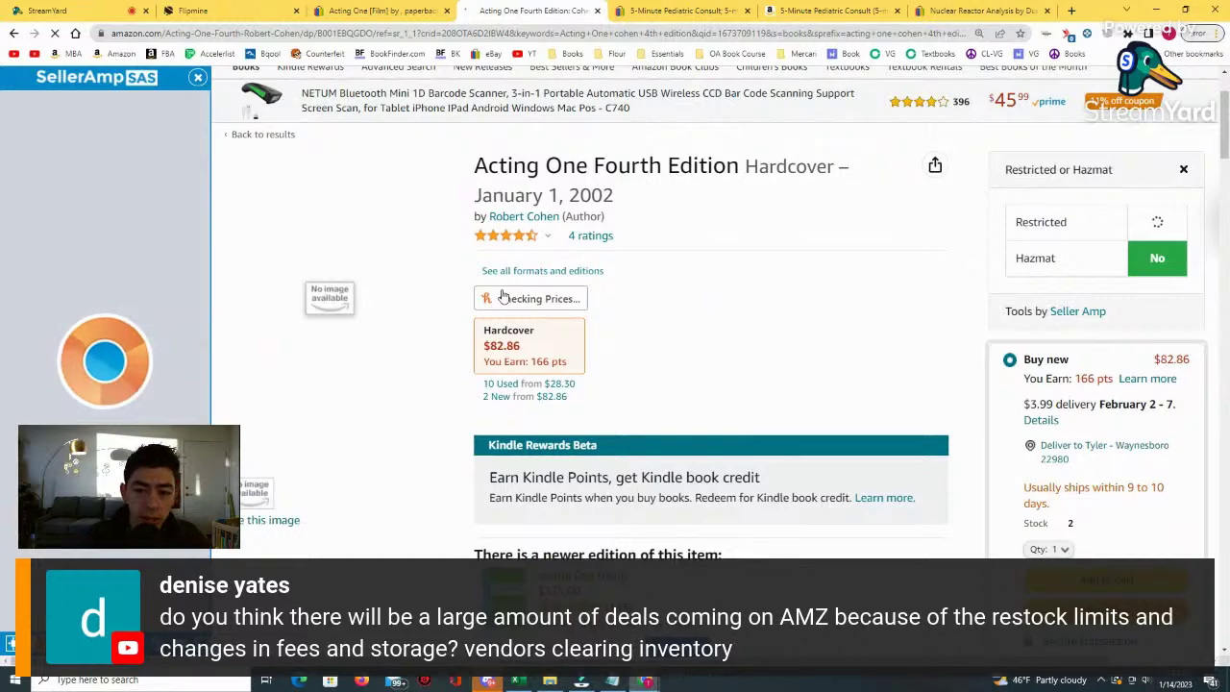
scroll(501, 296, "down", 6)
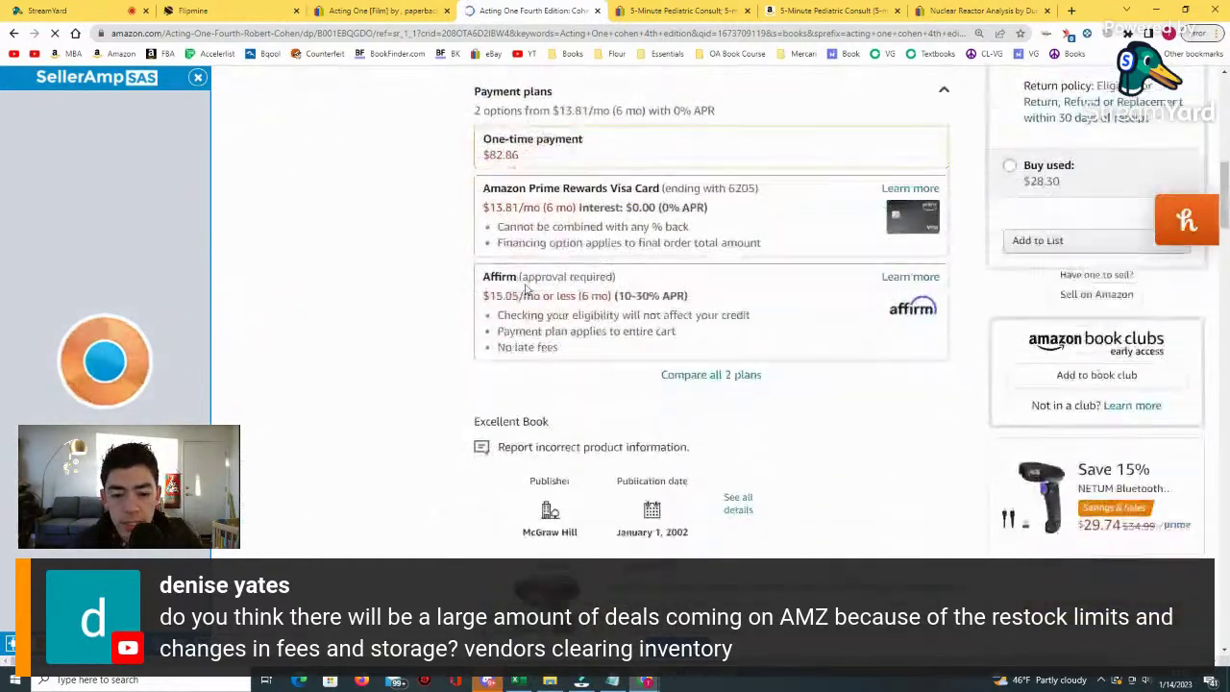
scroll(526, 288, "down", 5)
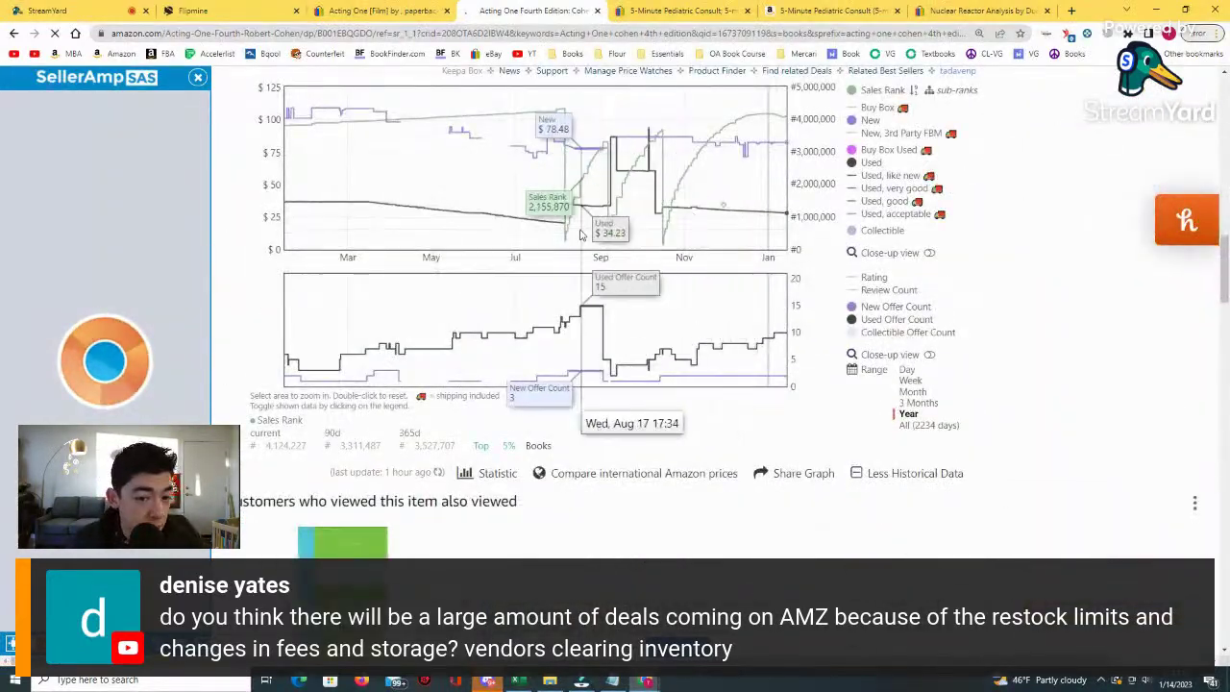
left_click(918, 429)
Return to the newer Acting One (Film) edition and open its hardcover version.
scroll(788, 403, "up", 8)
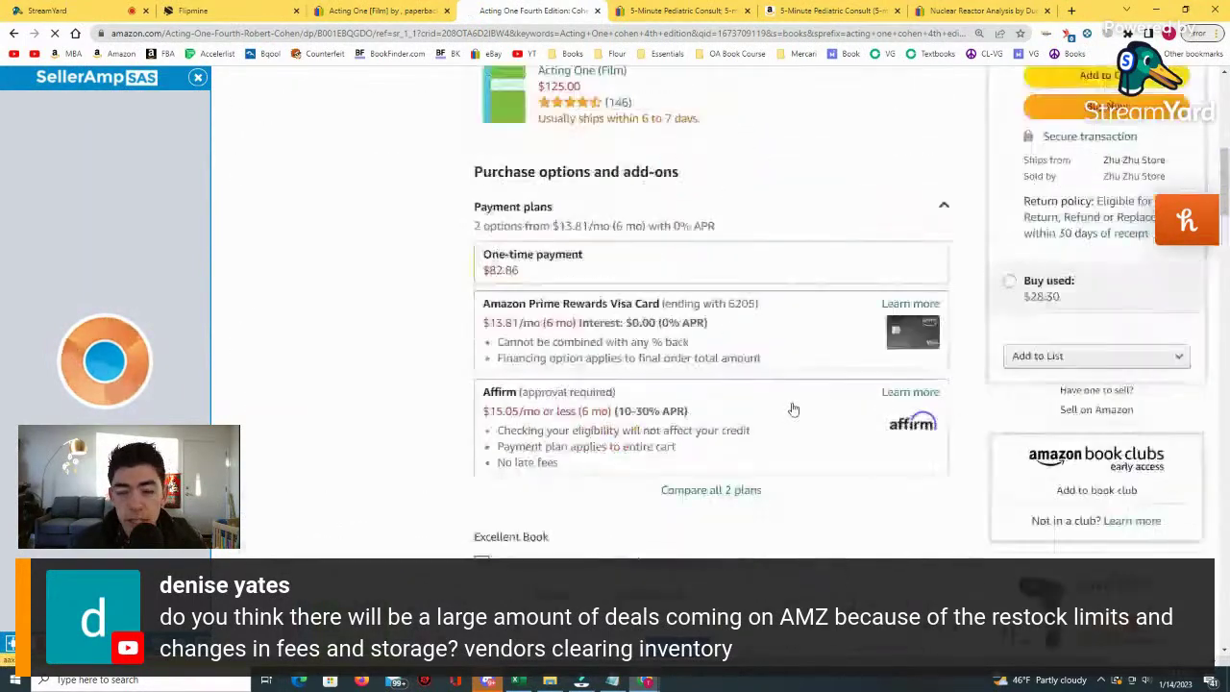
scroll(793, 410, "up", 5)
scroll(791, 406, "down", 1)
mouse_move(607, 389)
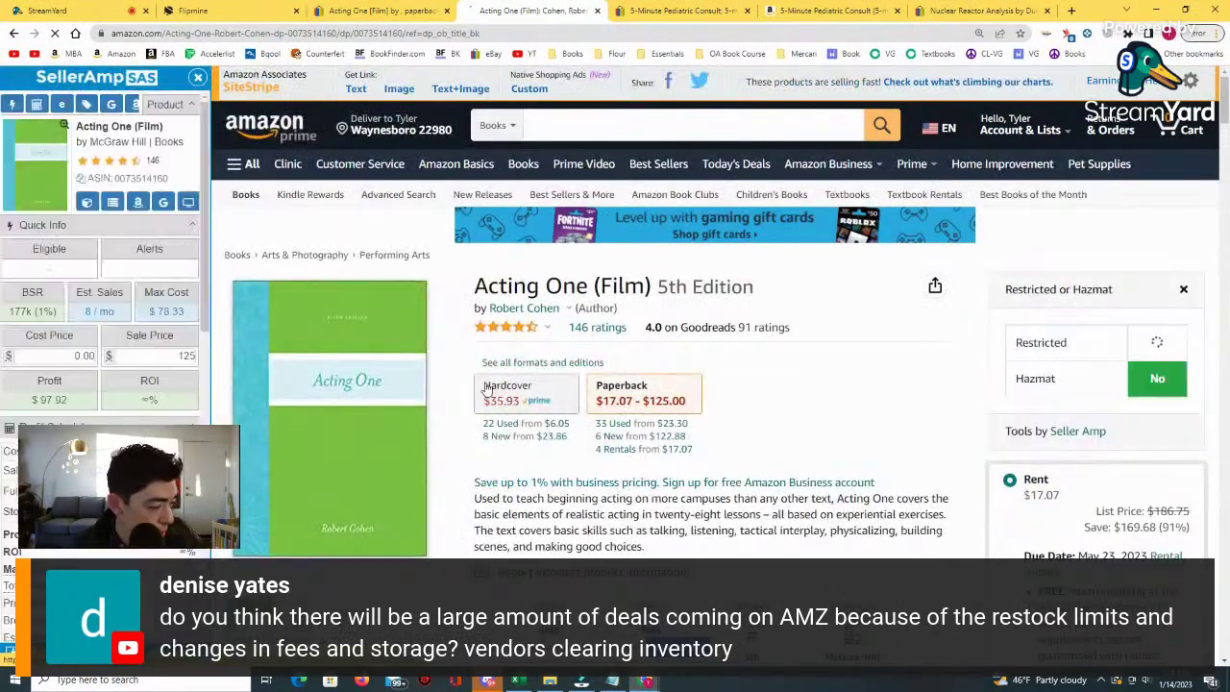
scroll(538, 380, "down", 2)
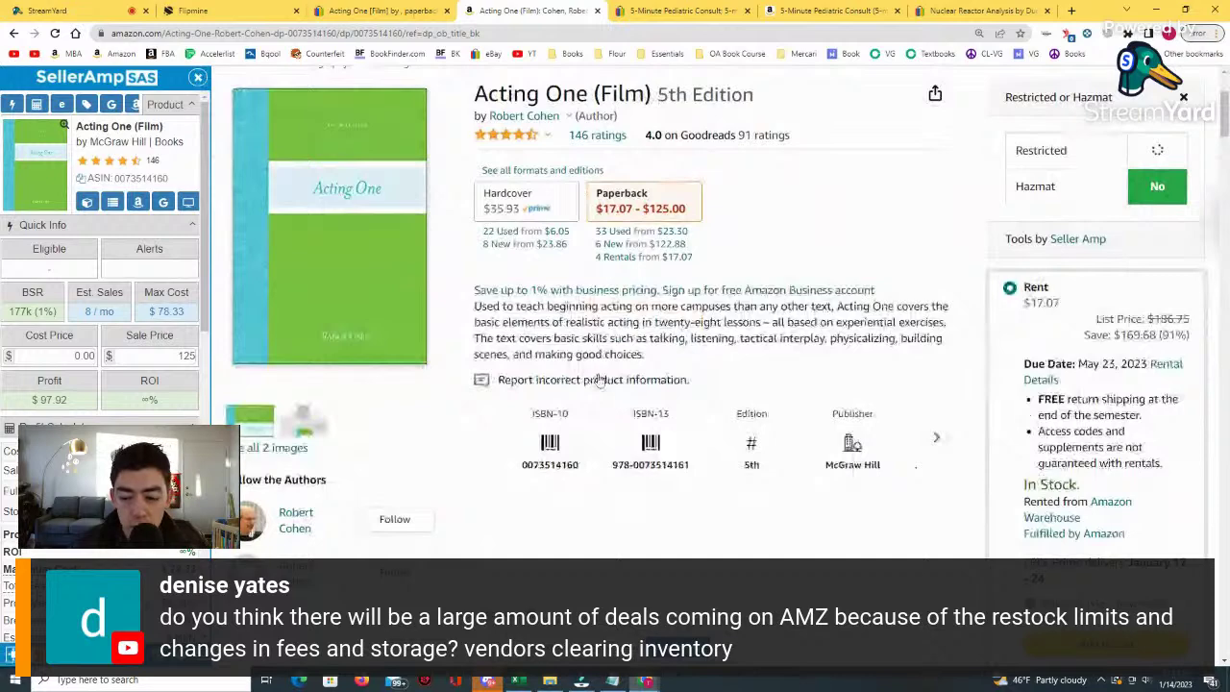
left_click(508, 200)
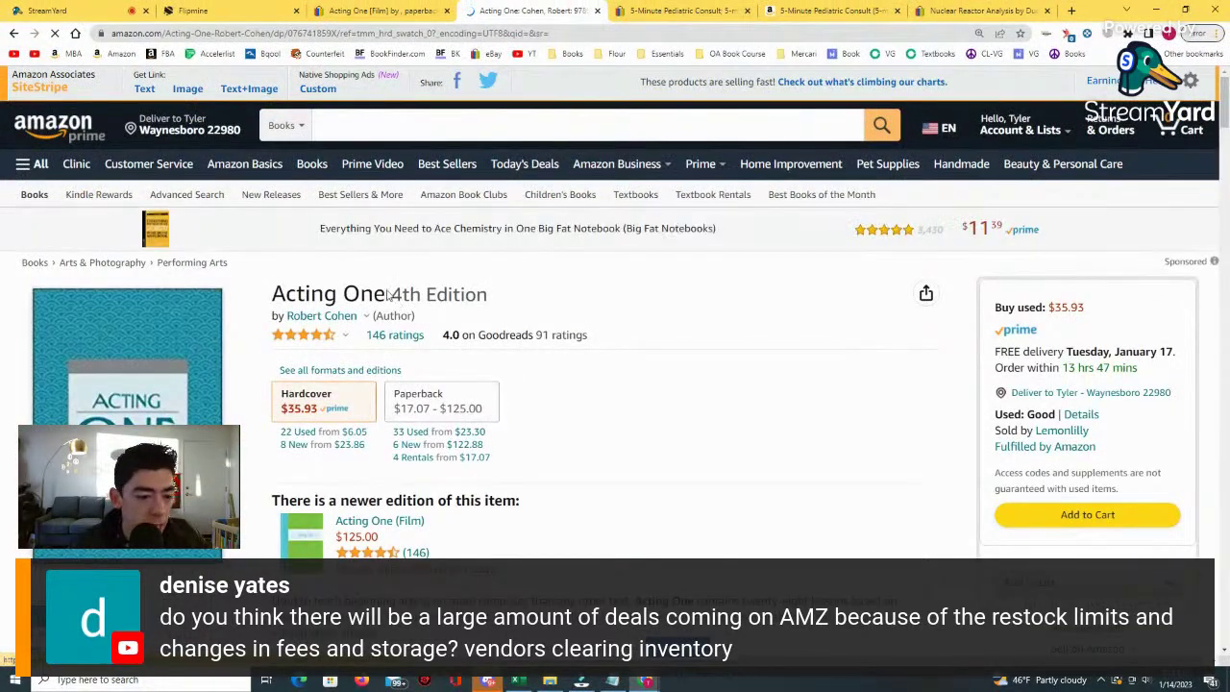
Check the hardcover's edition, offers and SellerAmp estimates, and return to the paperback version.
left_click_drag(471, 294, 577, 296)
scroll(579, 328, "down", 10)
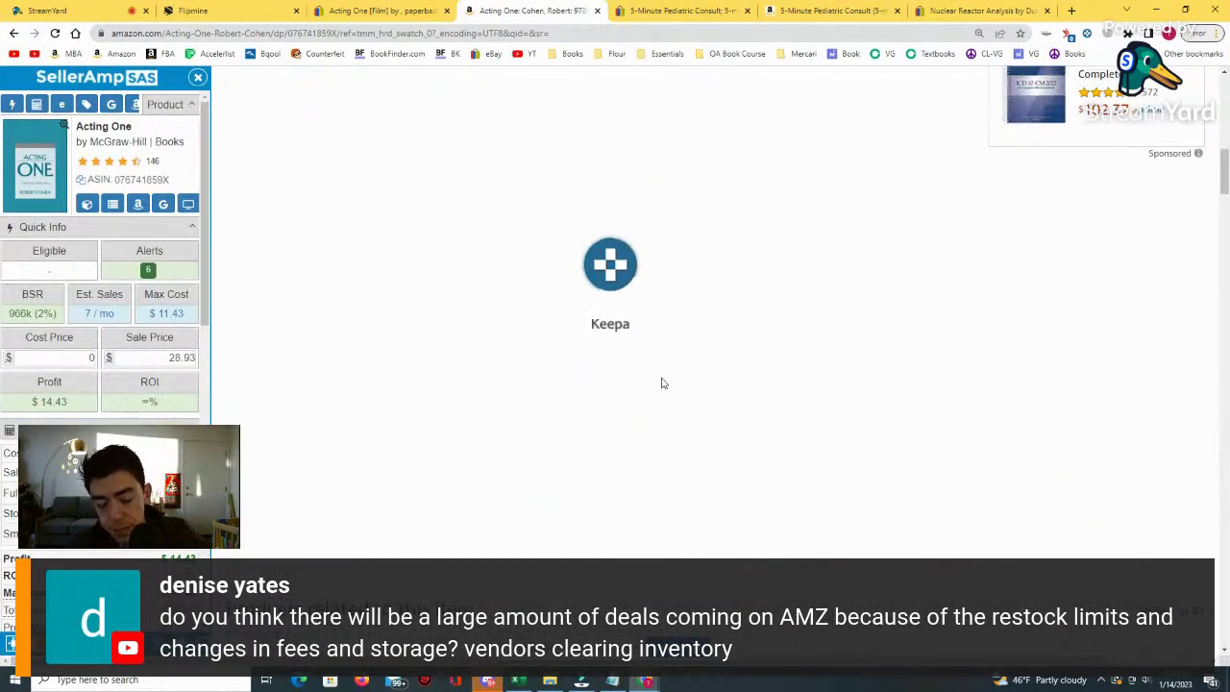
scroll(661, 383, "up", 2)
scroll(661, 383, "down", 3)
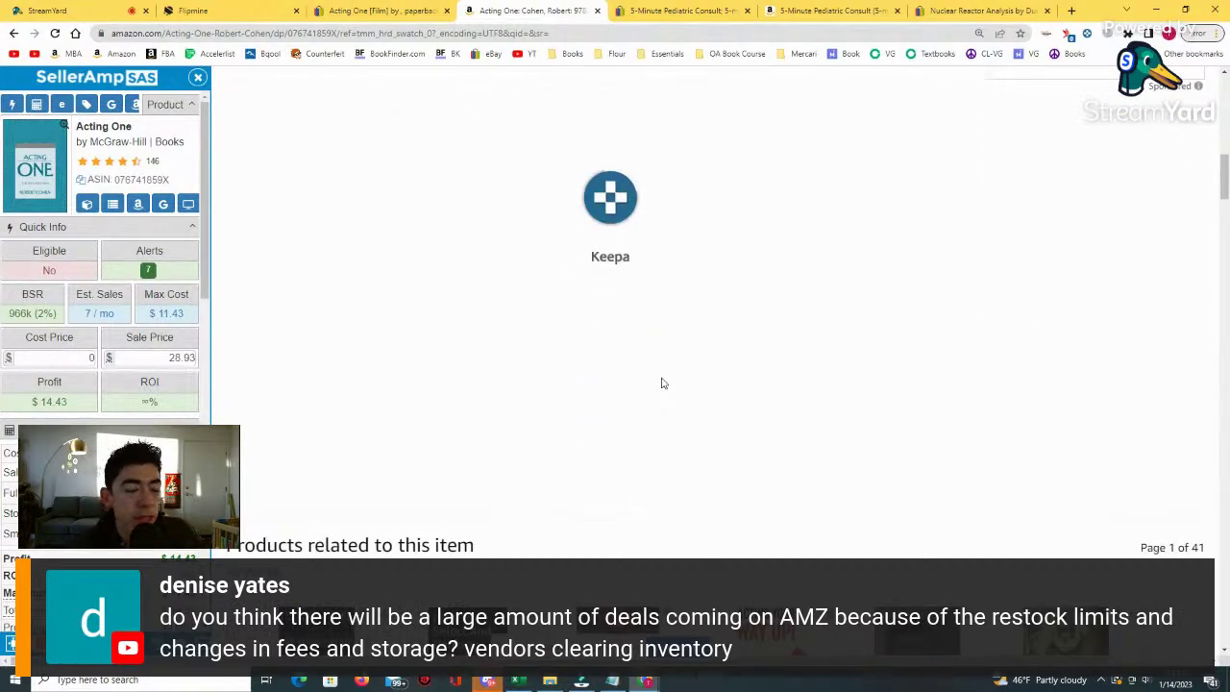
scroll(666, 142, "up", 3)
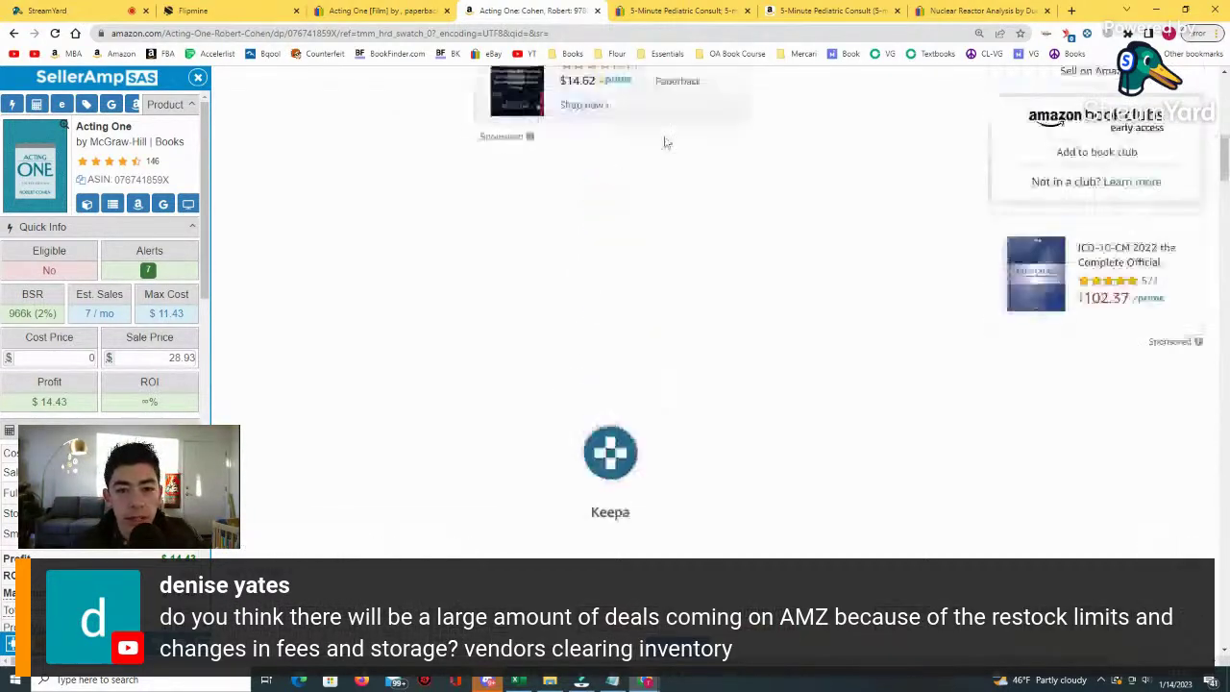
scroll(651, 423, "up", 8)
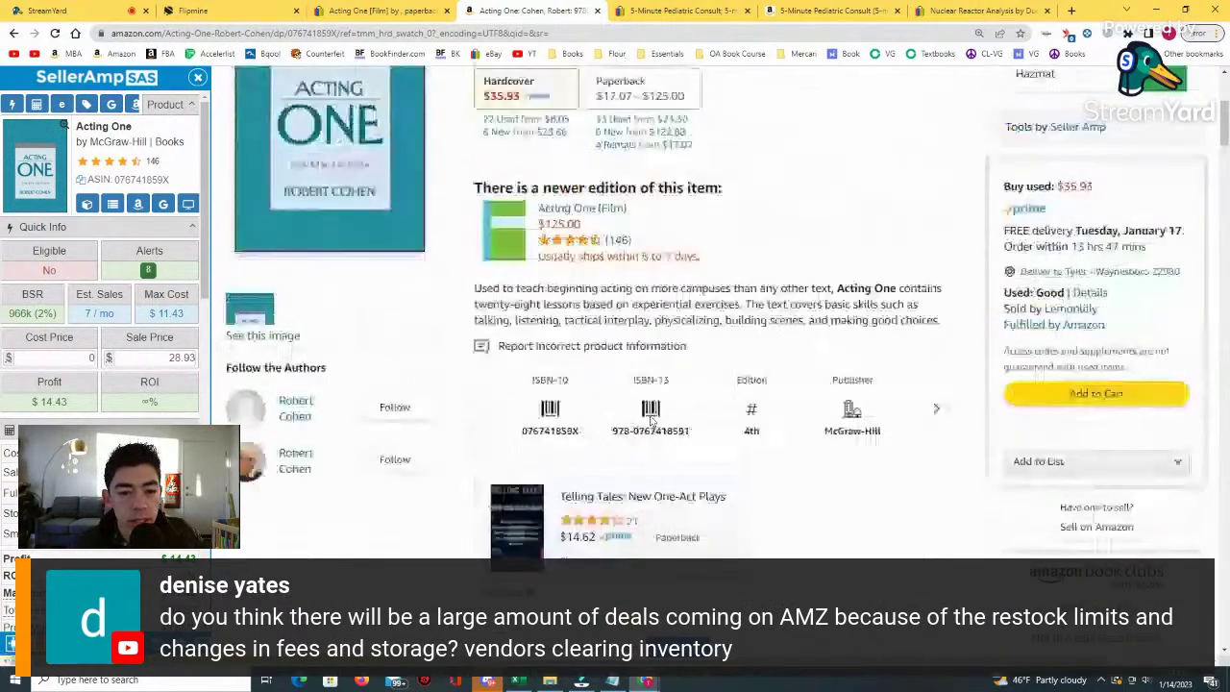
left_click(636, 341)
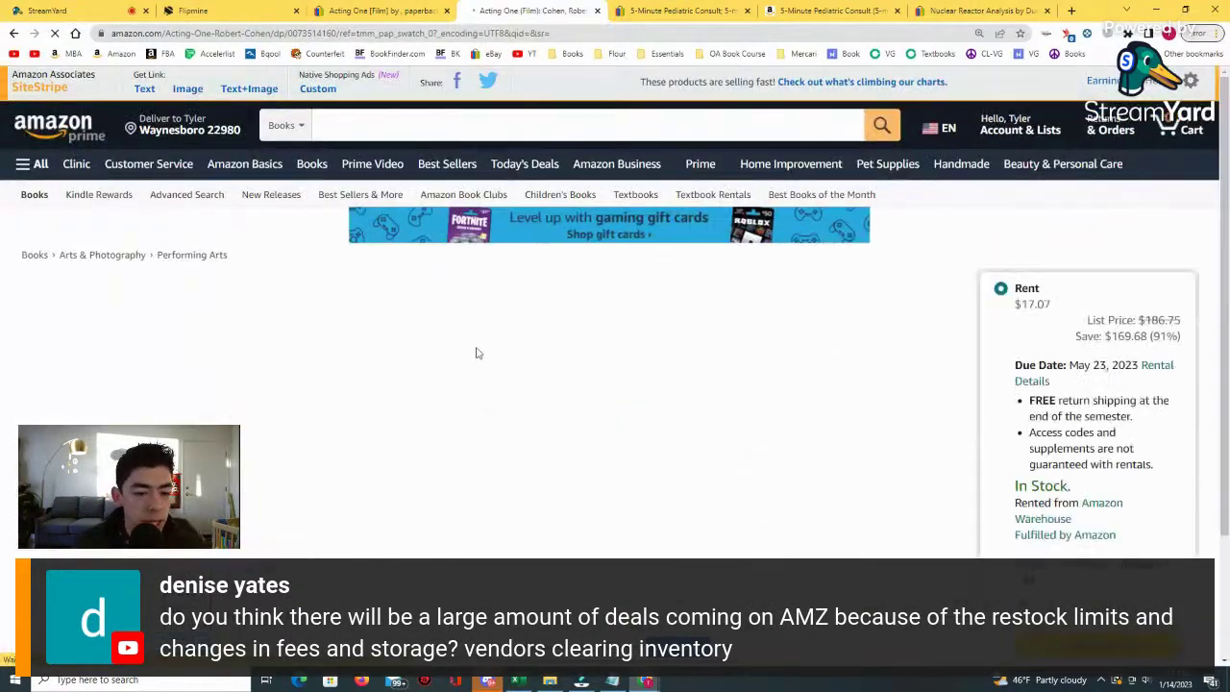
Compare the eBay listing of Acting One with the Amazon paperback's used offers and Keepa price history.
key("ctrl+shift+Tab")
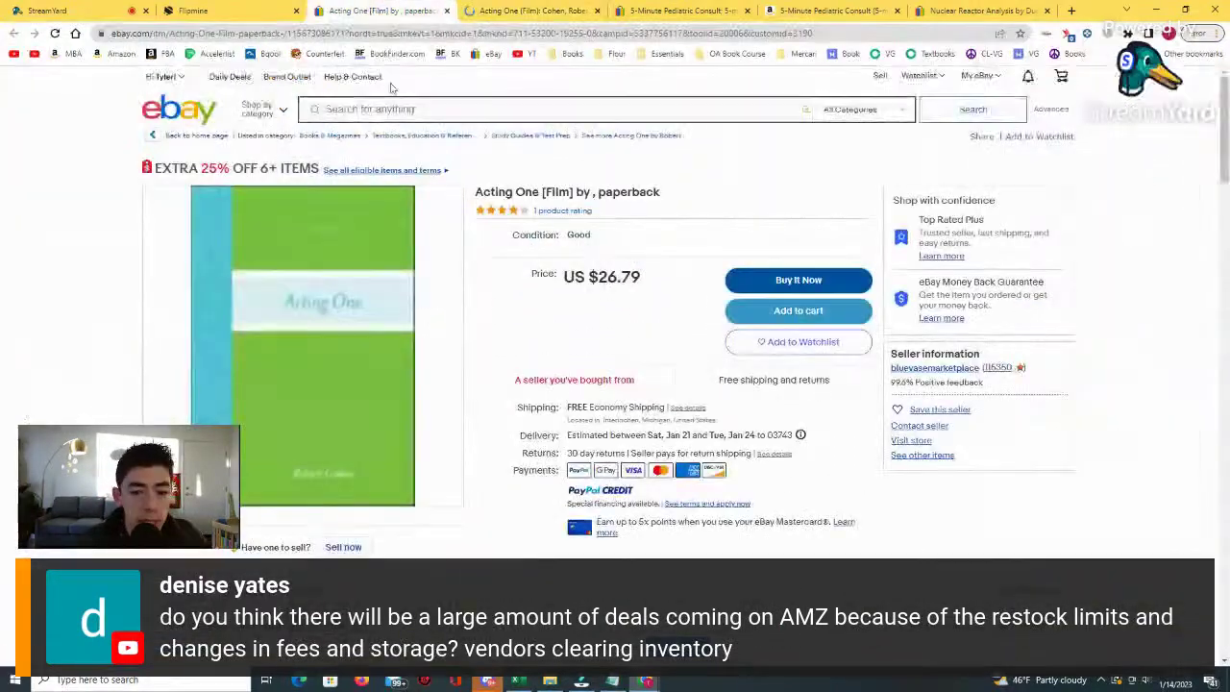
left_click(533, 12)
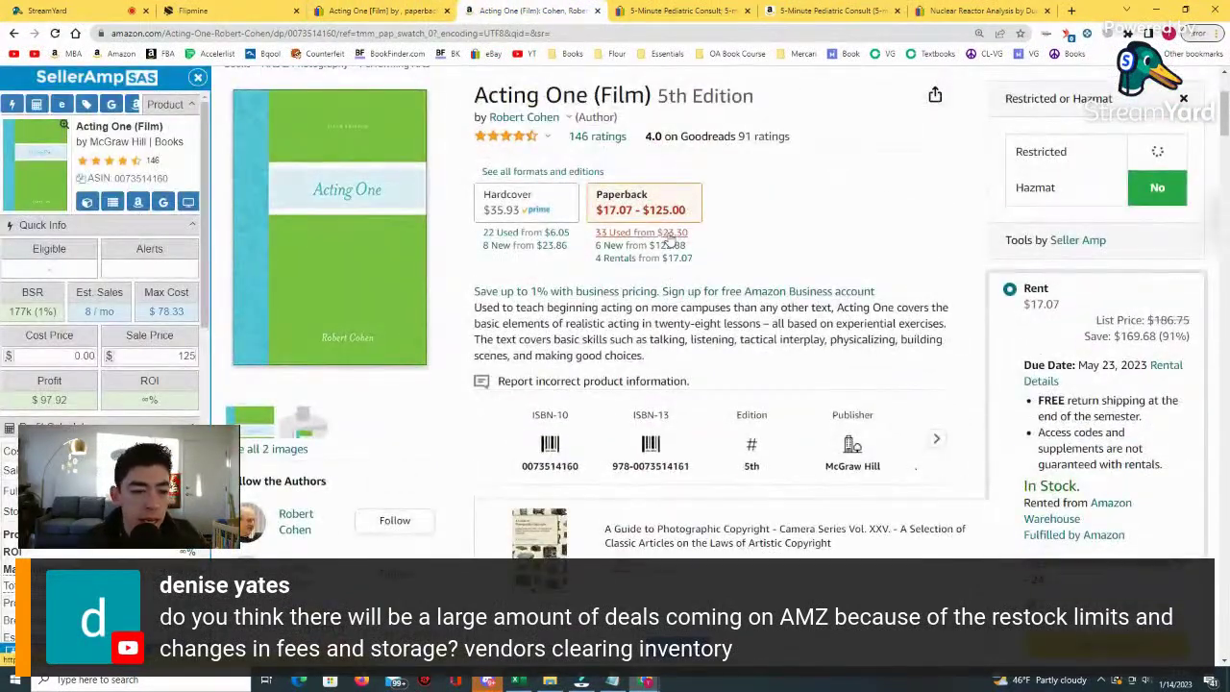
left_click(667, 237)
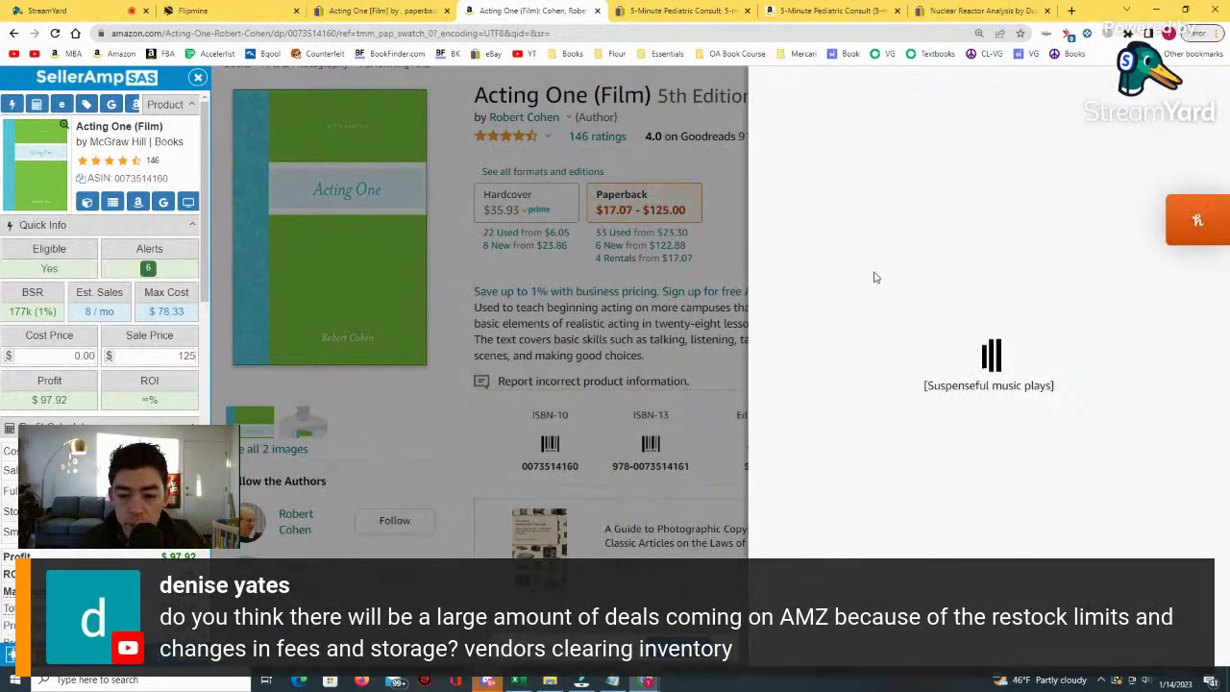
scroll(834, 381, "down", 3)
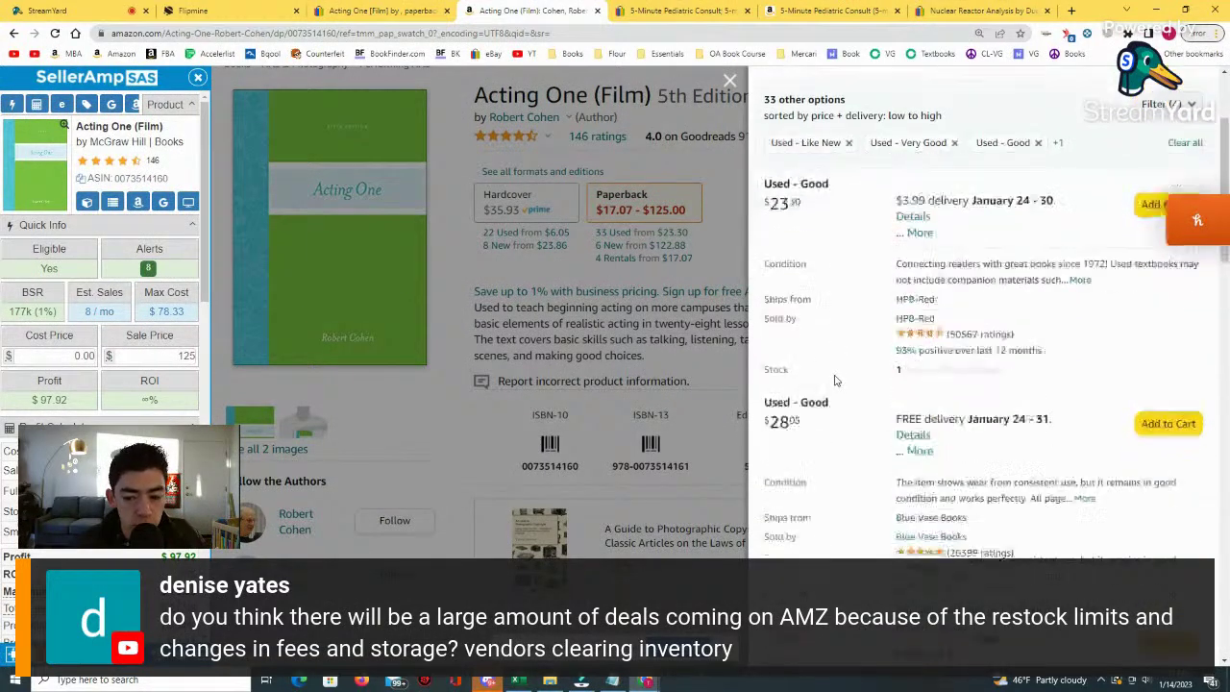
scroll(834, 381, "down", 3)
left_click(711, 426)
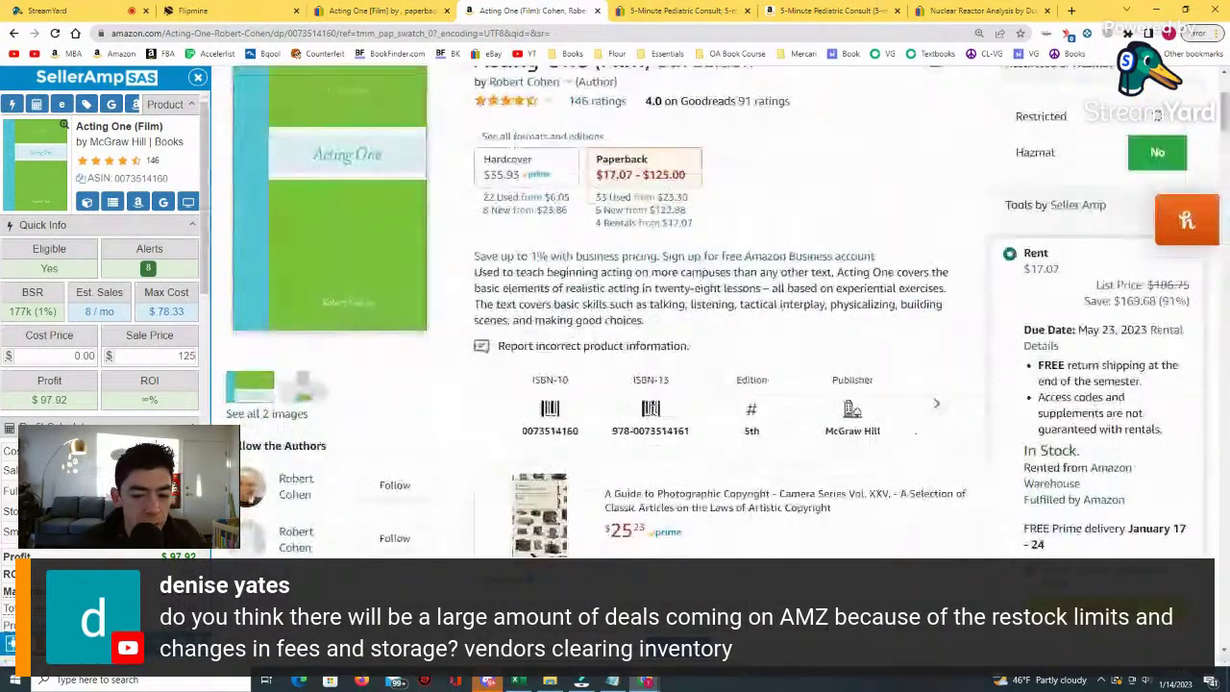
scroll(624, 365, "down", 5)
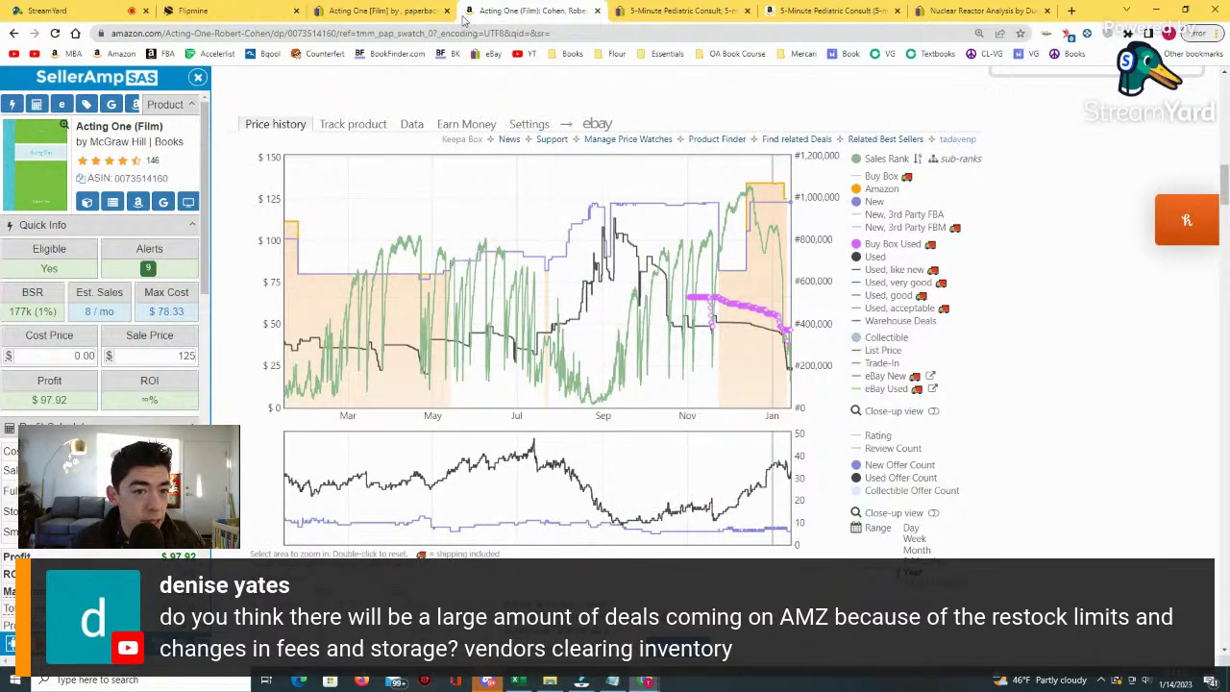
Close the eBay and Amazon pages of Acting One and return to the Flipmine leads.
left_click(428, 10)
left_click(446, 10)
left_click(445, 10)
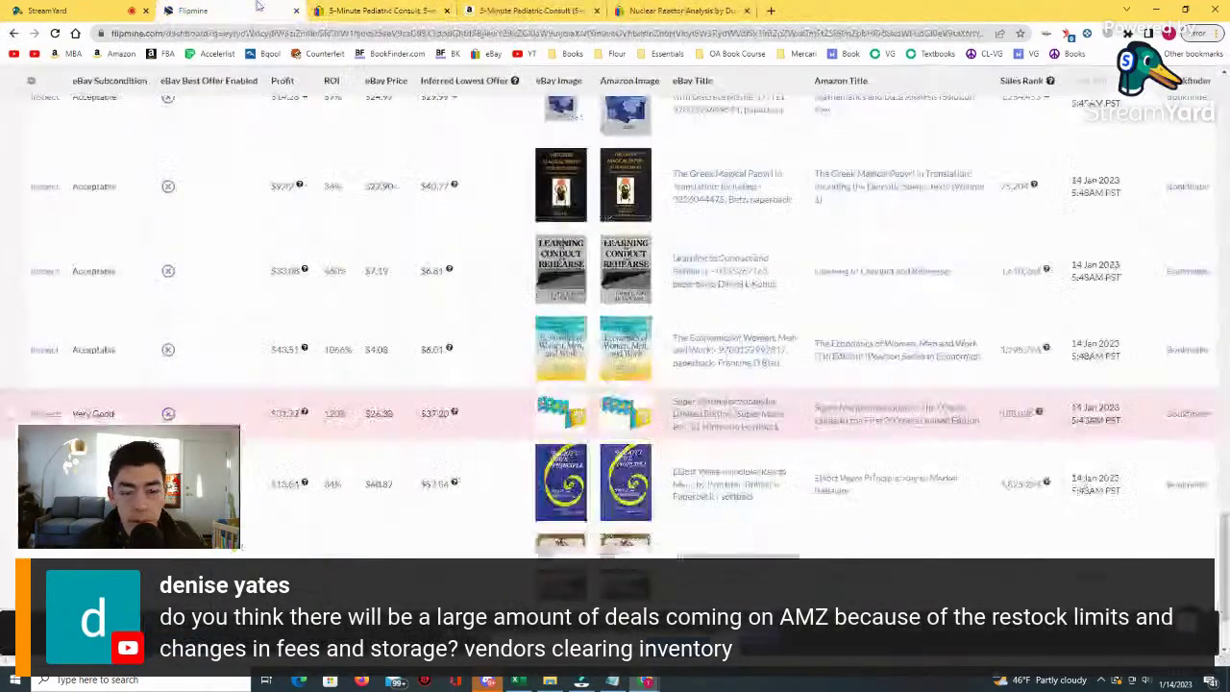
Find The Definitive Firebird & Trans Am Guide 1967-1969 among the Flipmine leads and open its eBay and Amazon pages in new tabs.
scroll(492, 186, "down", 3)
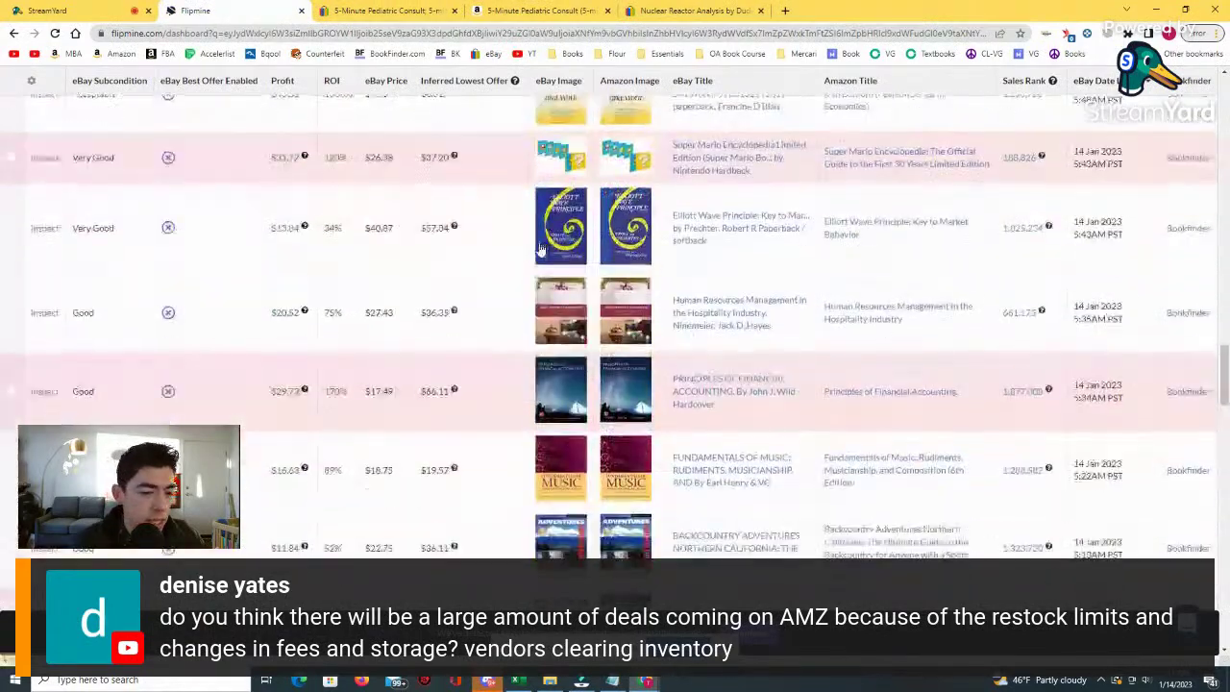
scroll(627, 316, "down", 1)
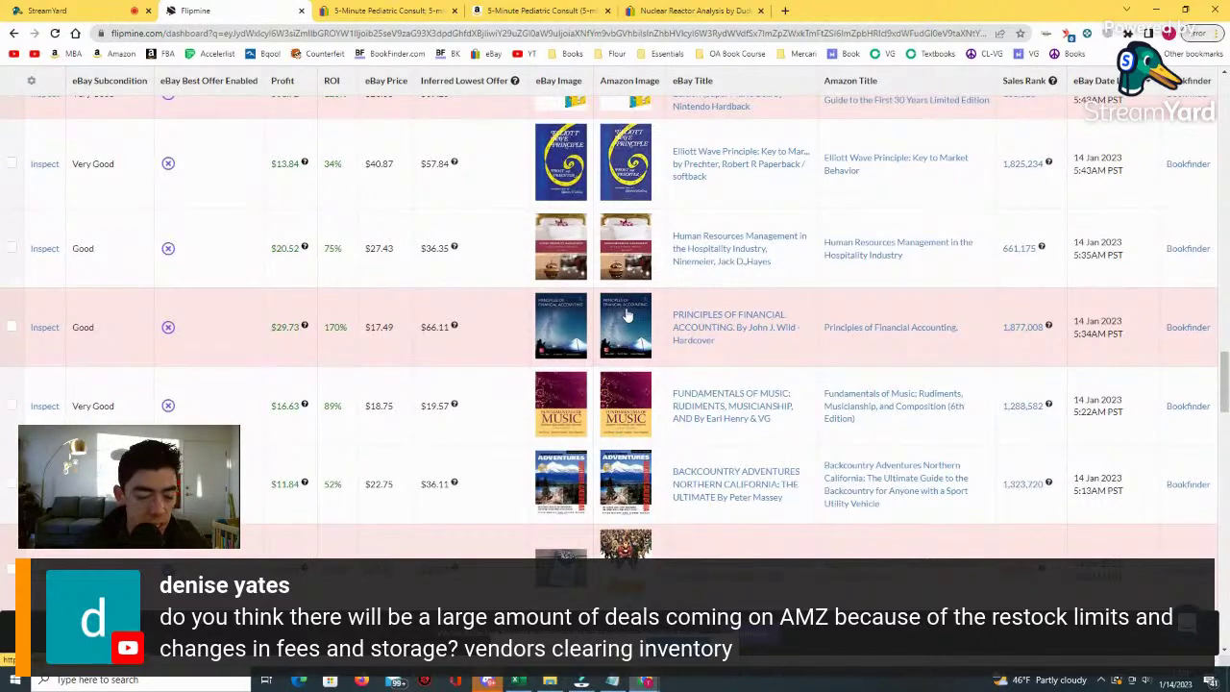
scroll(626, 316, "down", 3)
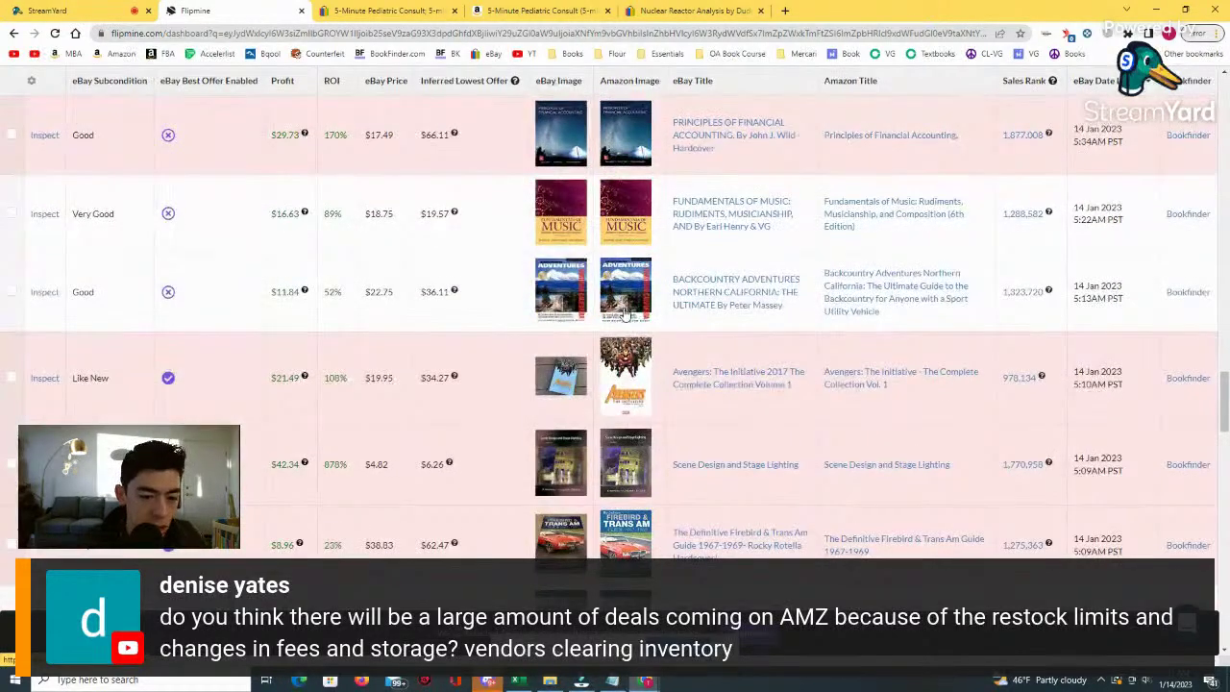
scroll(626, 315, "down", 3)
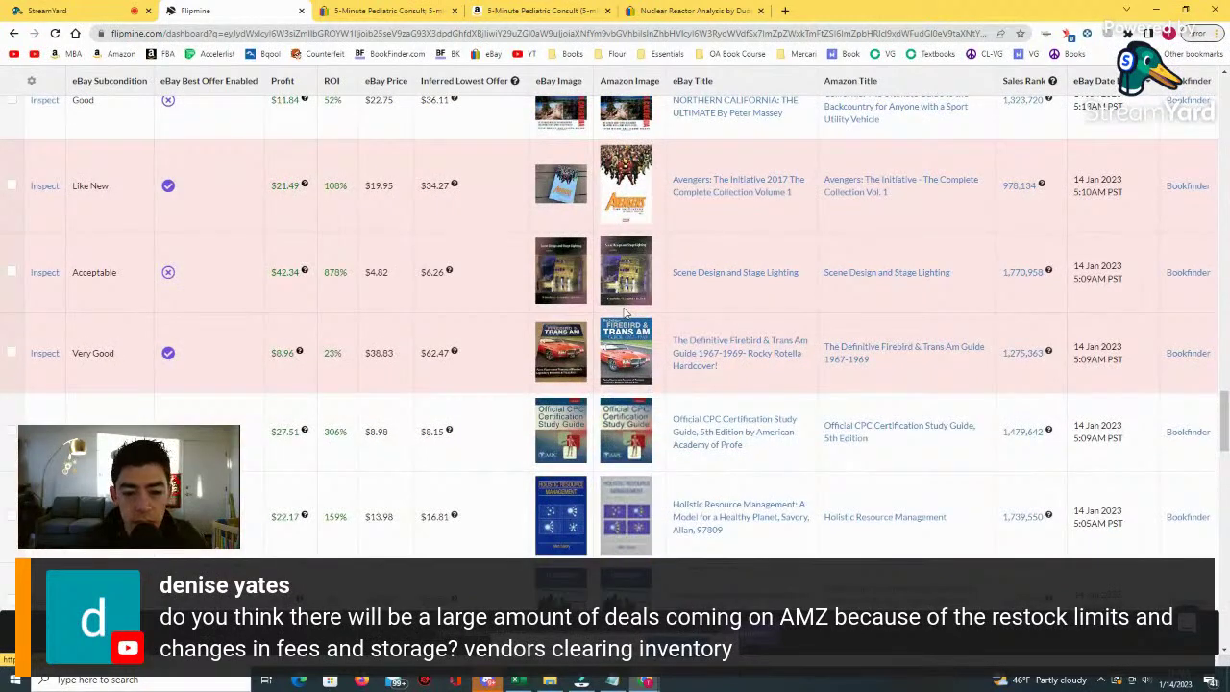
middle_click(748, 361)
middle_click(852, 352)
Find All About Child Care and Early Education among the Flipmine leads and open its eBay and Amazon pages in new tabs.
scroll(879, 432, "down", 3)
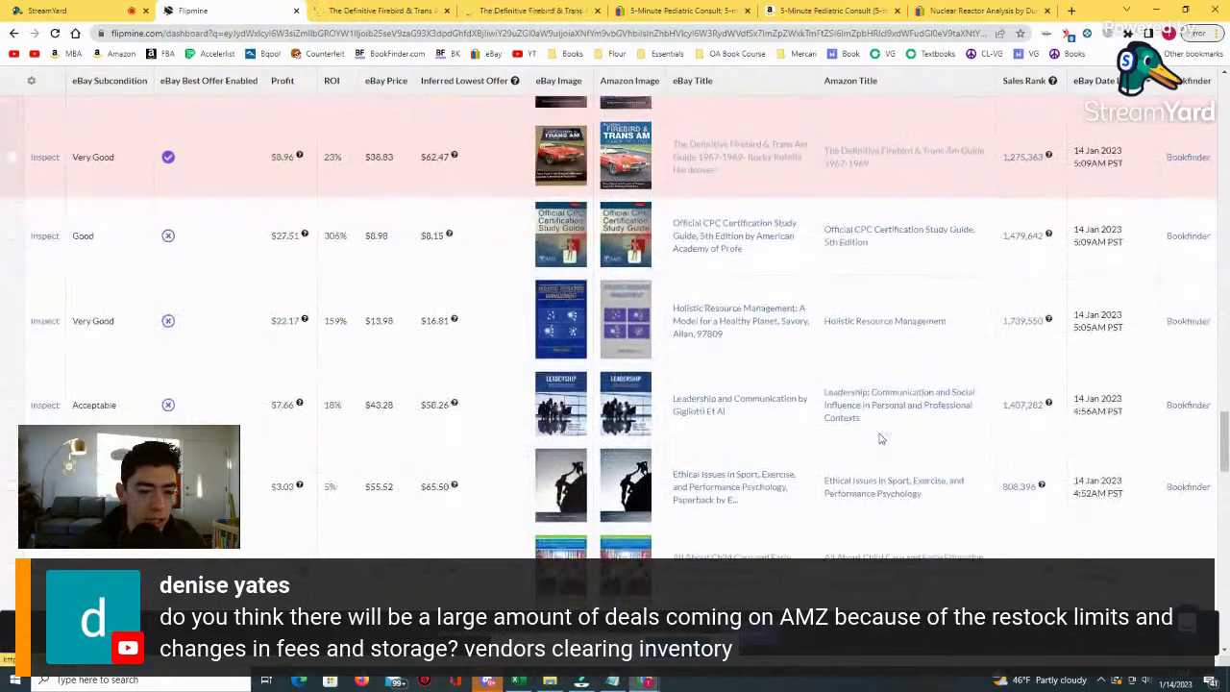
scroll(878, 438, "down", 2)
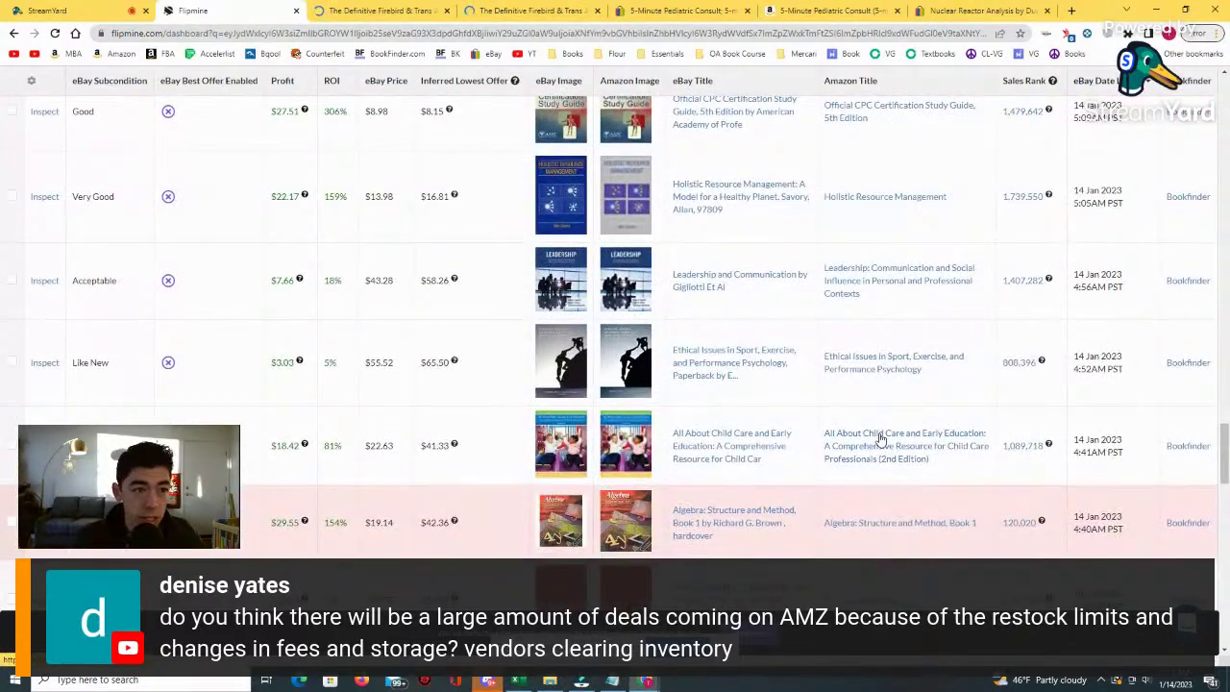
scroll(870, 439, "down", 3)
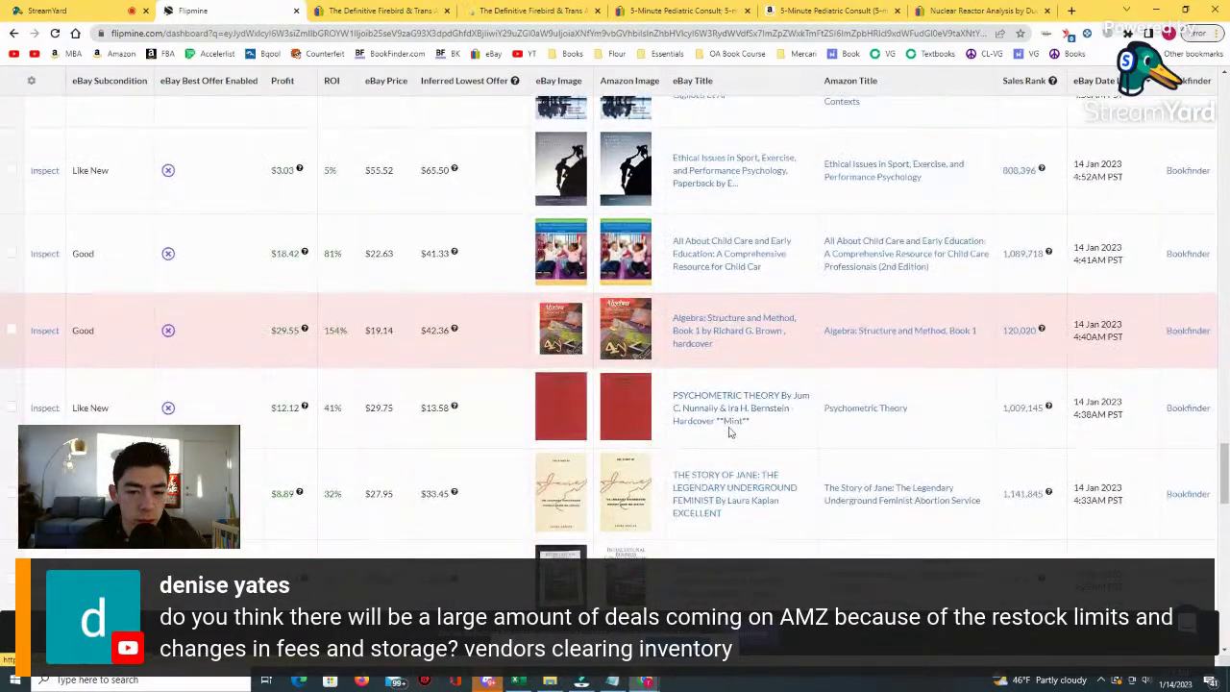
right_click(719, 272)
left_click(749, 265)
right_click(872, 259)
left_click(900, 269)
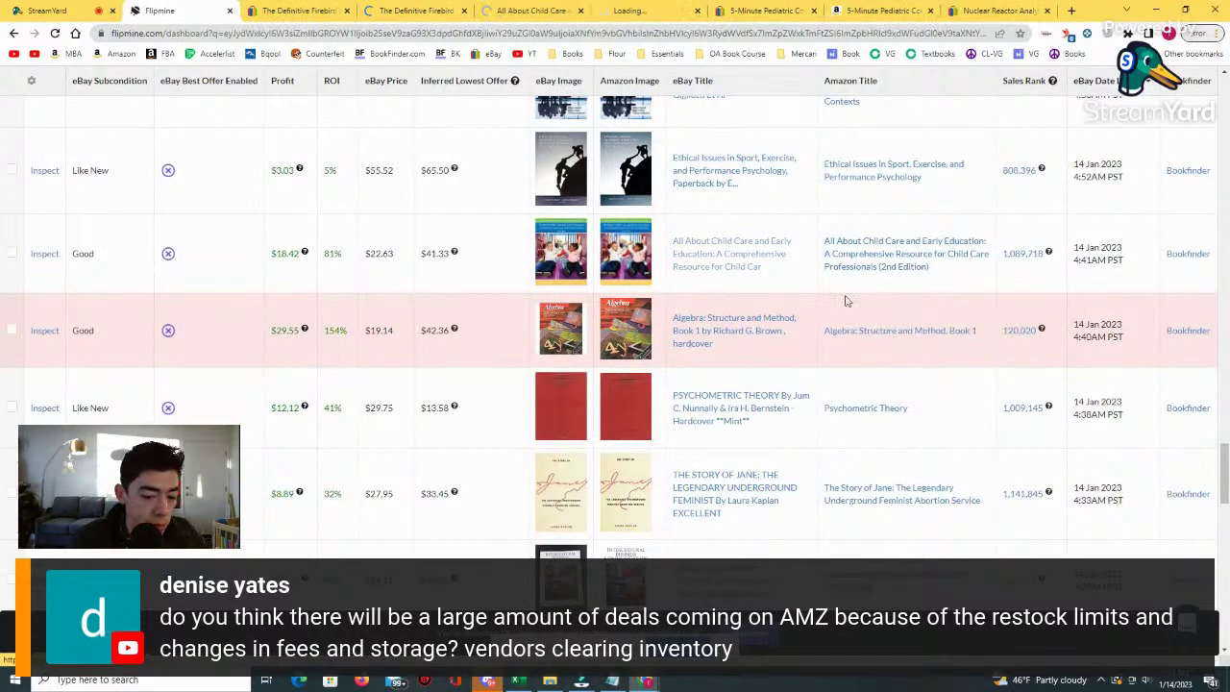
Open the eBay and Amazon pages of the Intercultural Business Communication lead in new tabs.
scroll(827, 315, "down", 3)
scroll(827, 314, "down", 2)
right_click(716, 269)
left_click(735, 280)
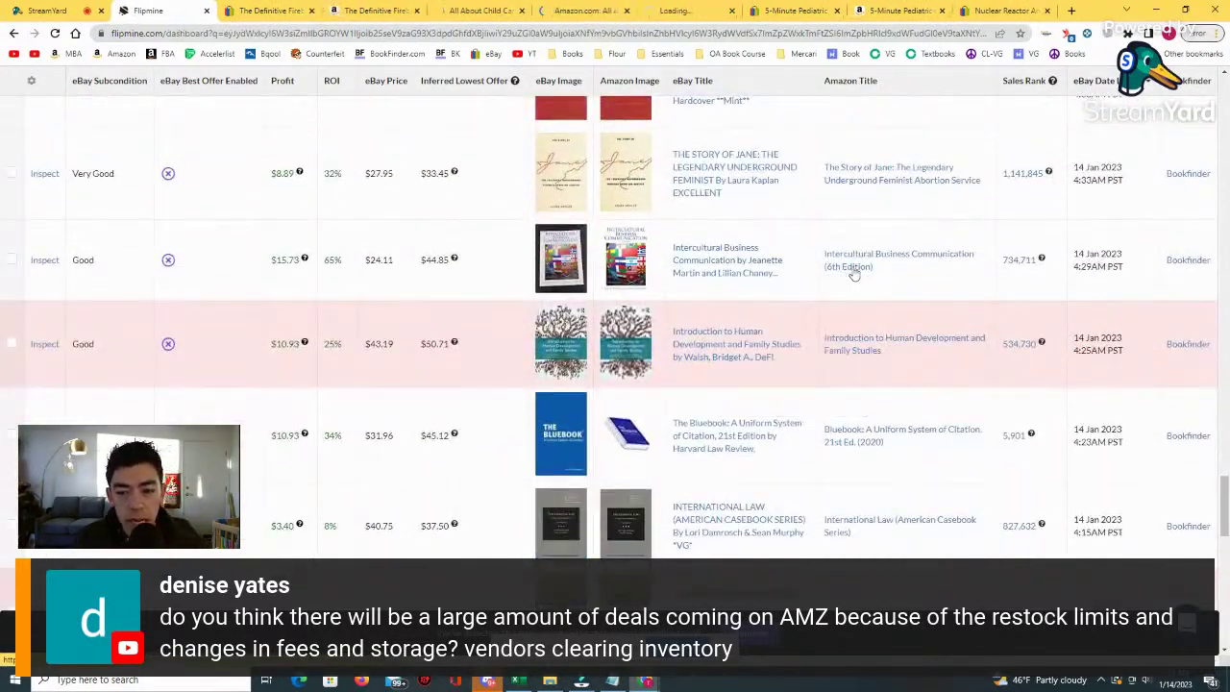
right_click(851, 269)
left_click(869, 280)
Inspect the back-cover photo on the Firebird & Trans Am Guide's eBay listing and check the Amazon edition's Keepa price history.
left_click(245, 10)
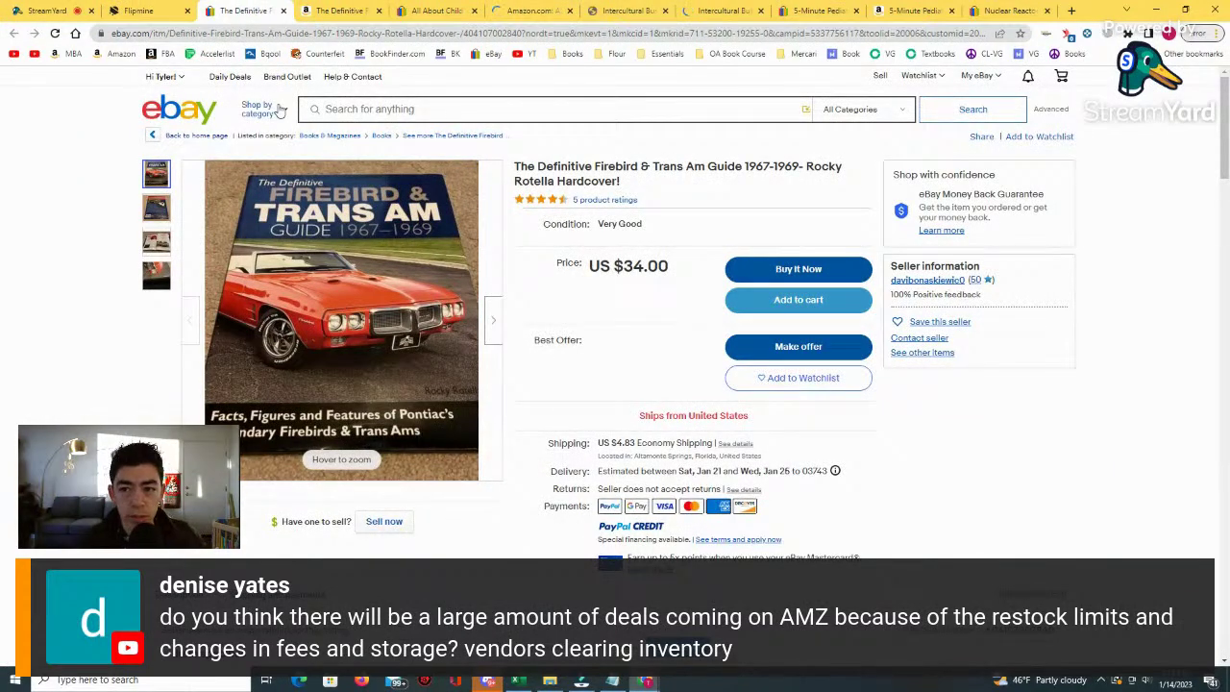
left_click(157, 208)
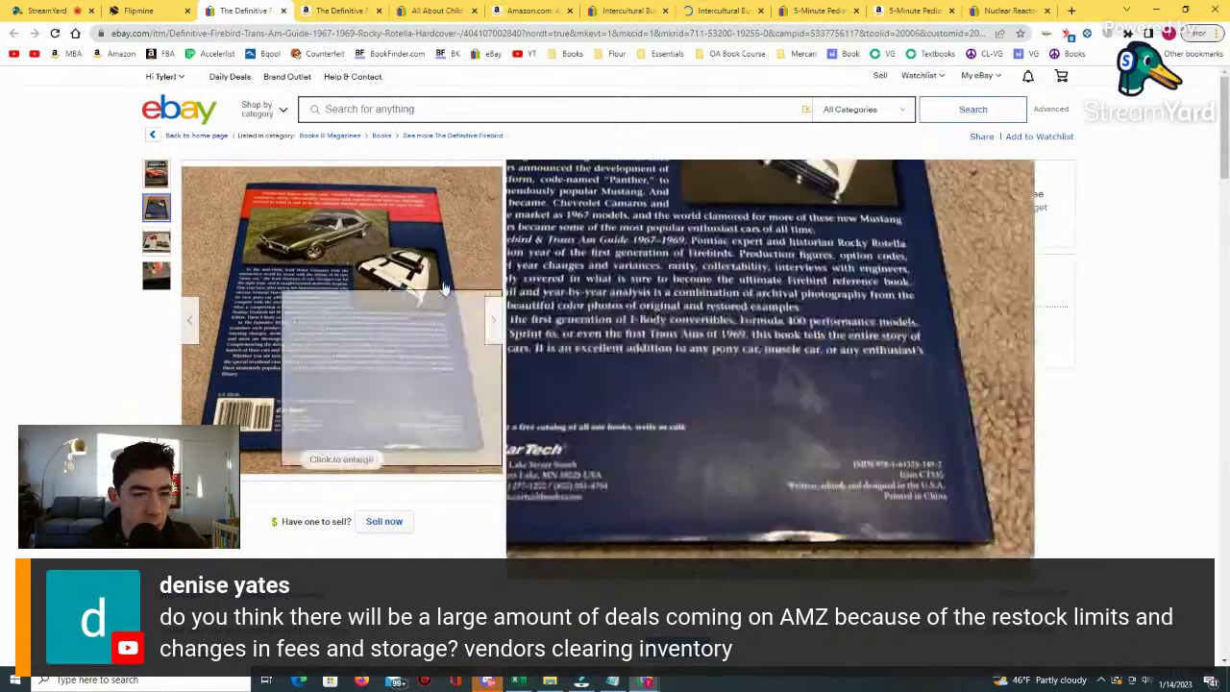
left_click(354, 11)
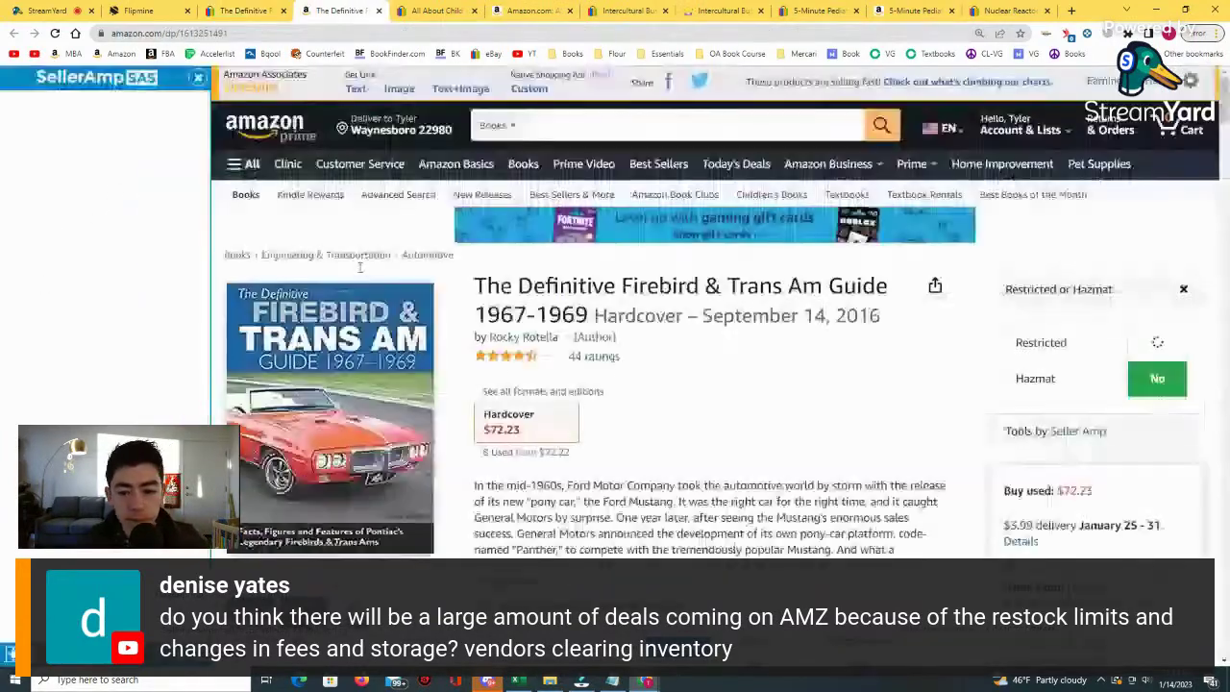
scroll(387, 278, "down", 2)
scroll(387, 279, "down", 6)
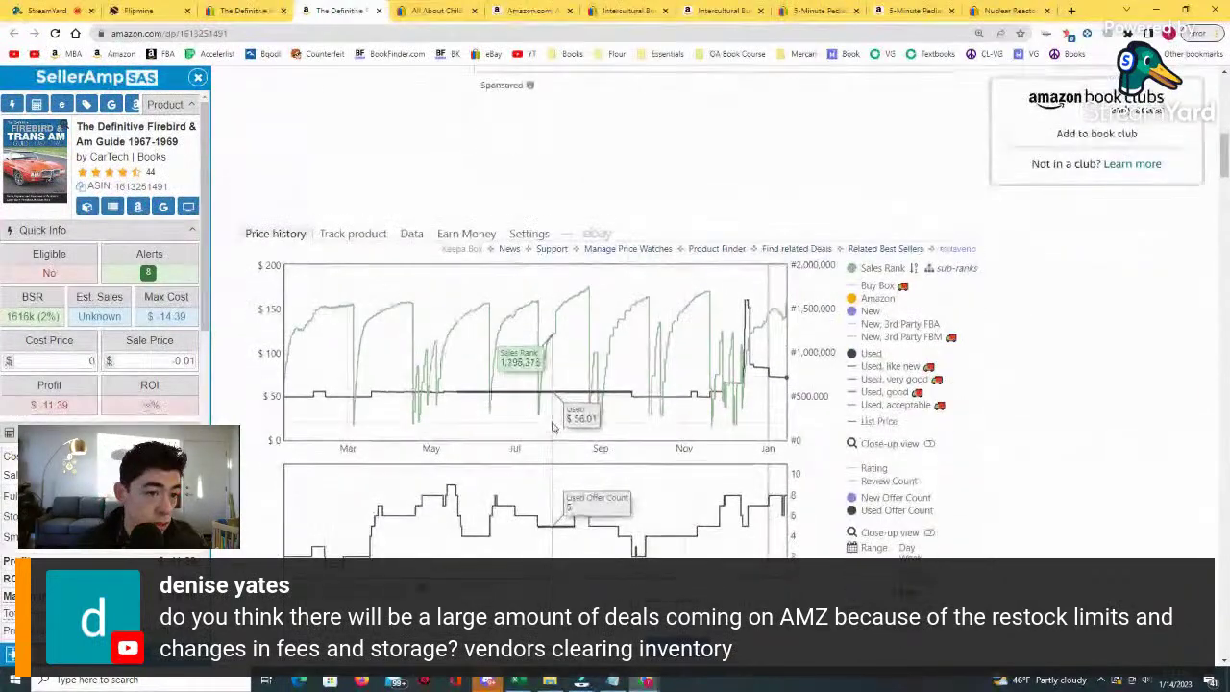
Compare the Firebird guide's eBay price, shipping and photos with its SellerAmp eligibility and Keepa used price on Amazon.
left_click(272, 9)
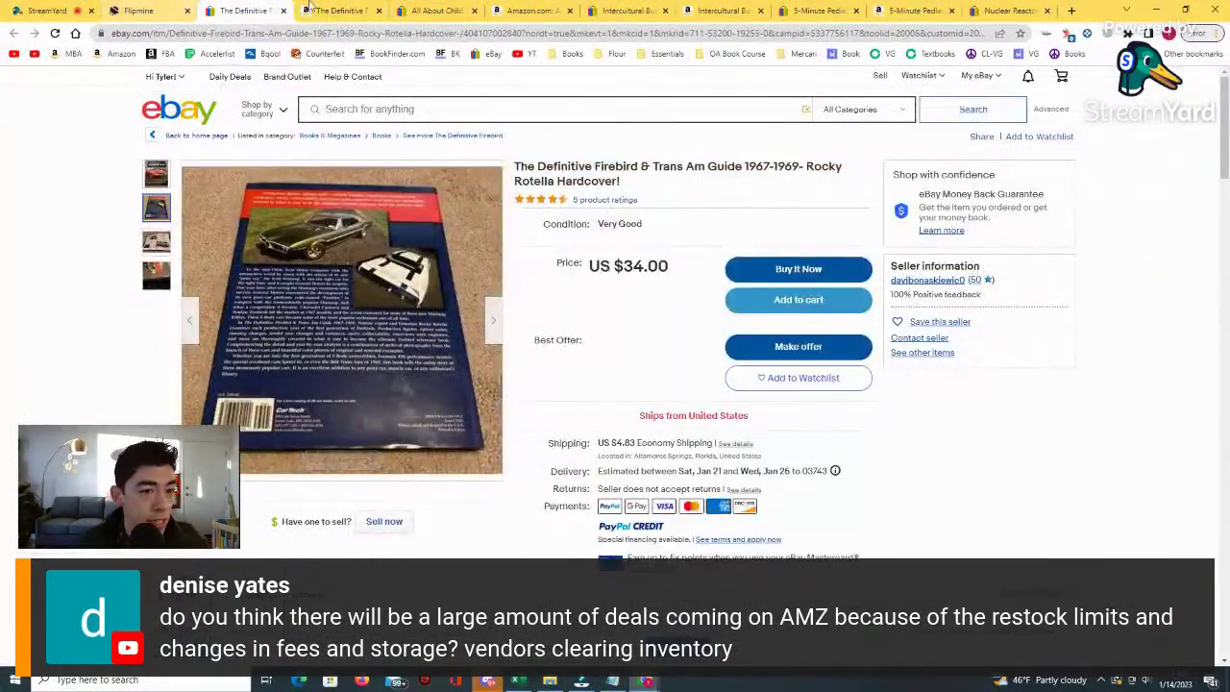
left_click(310, 9)
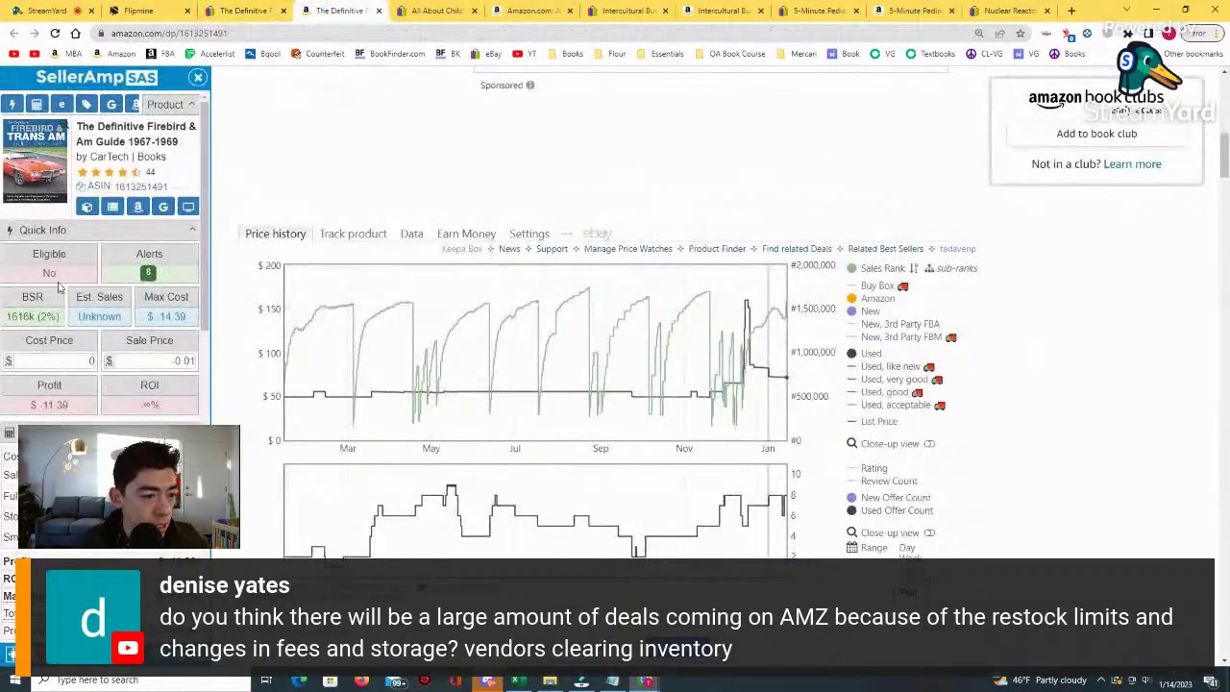
left_click(288, 10)
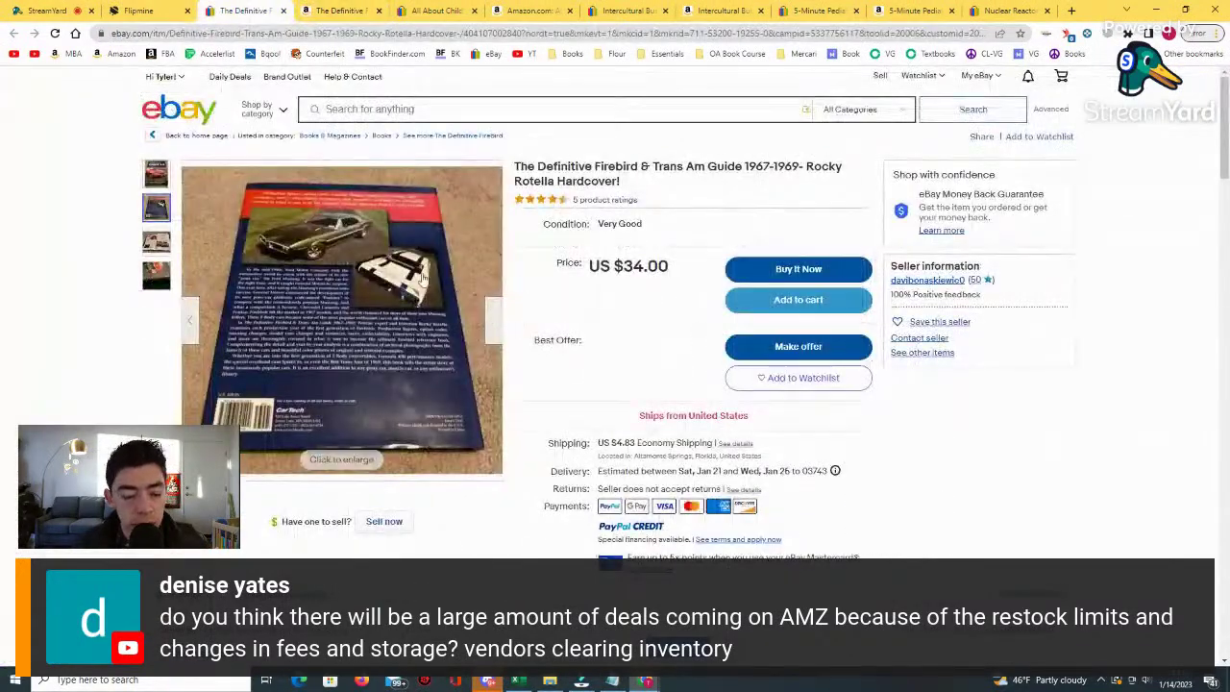
left_click(164, 181)
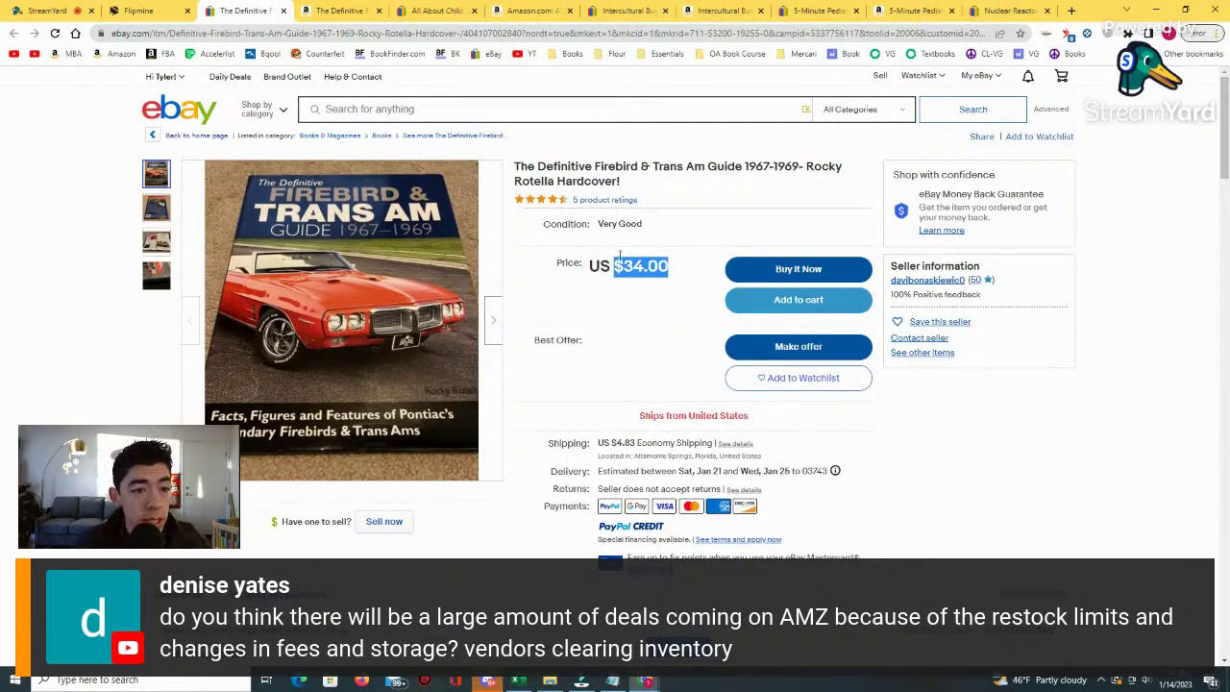
left_click(373, 8)
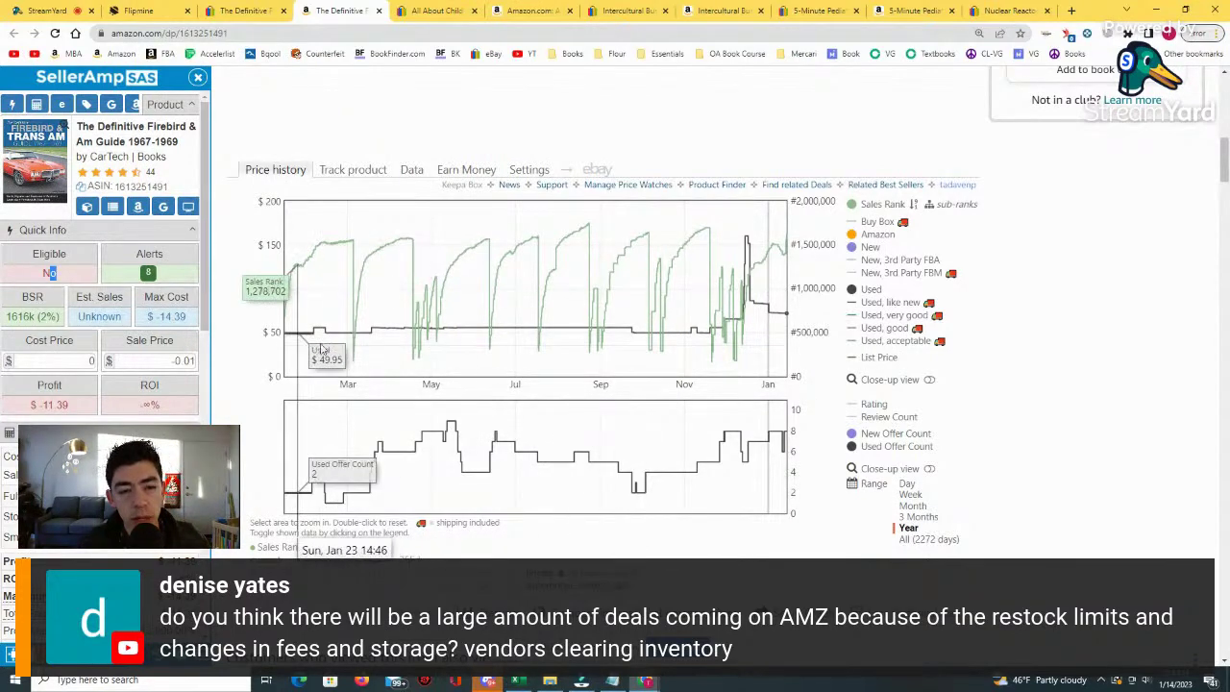
left_click(245, 11)
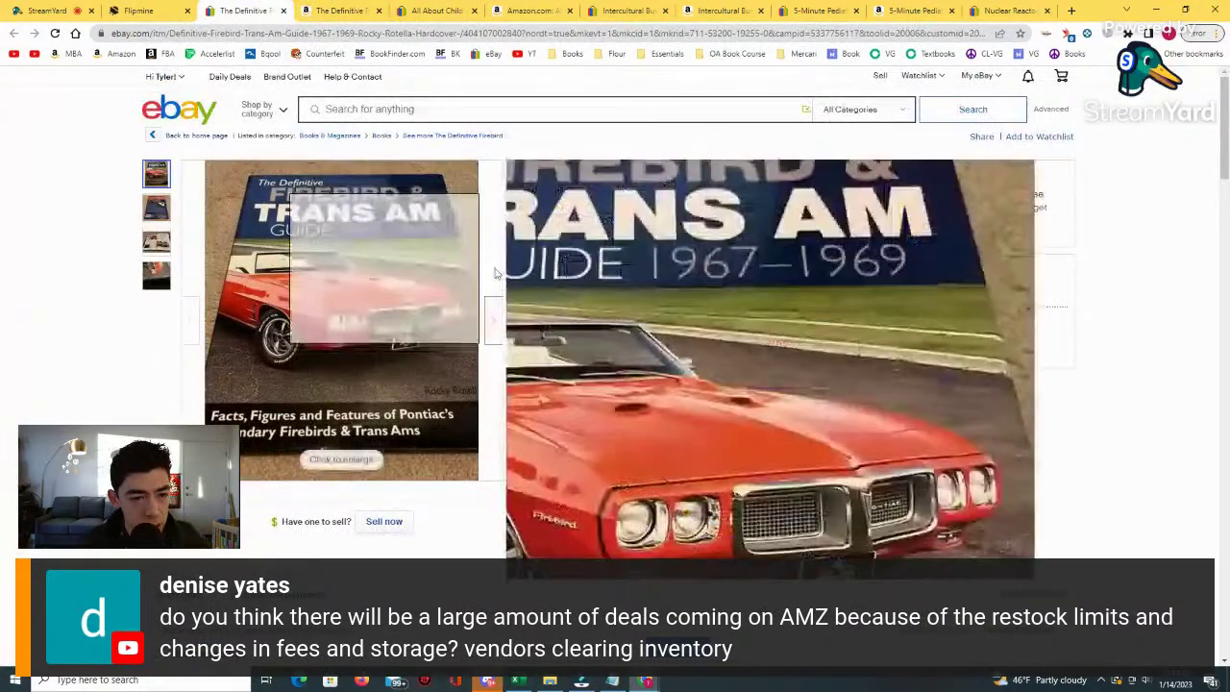
left_click(154, 276)
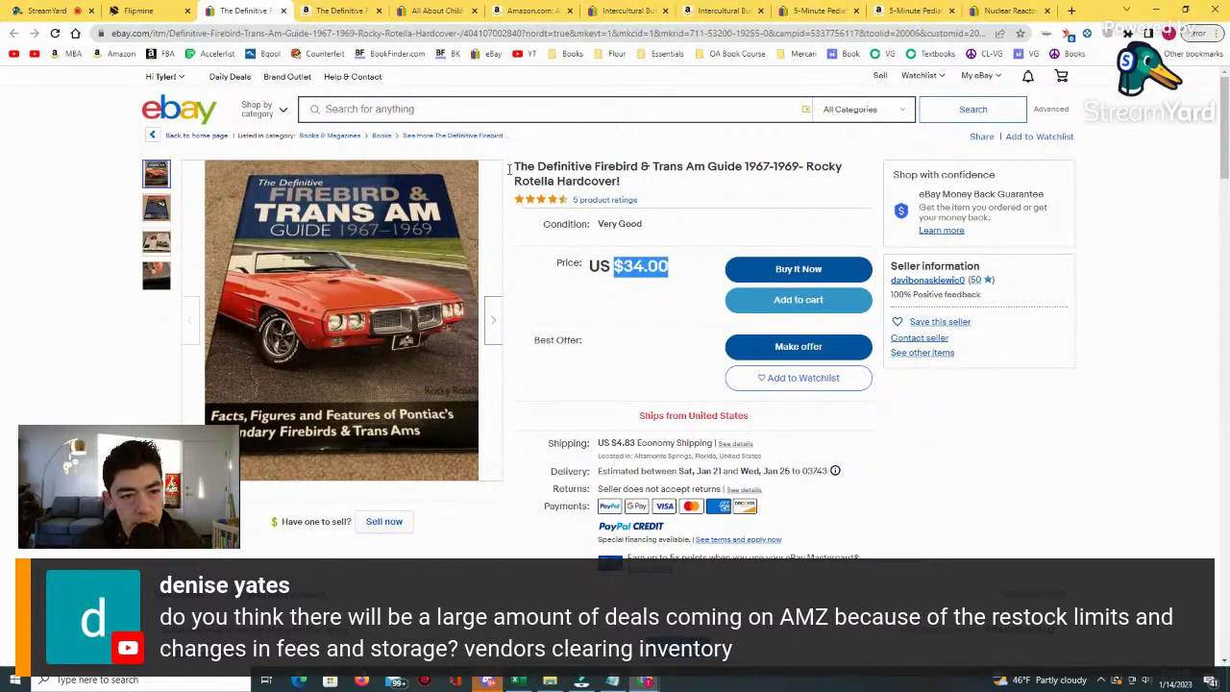
Examine the Firebird guide's all-time Keepa history, zooming in before and after mid-2020, and return to the one-year range.
left_click(339, 13)
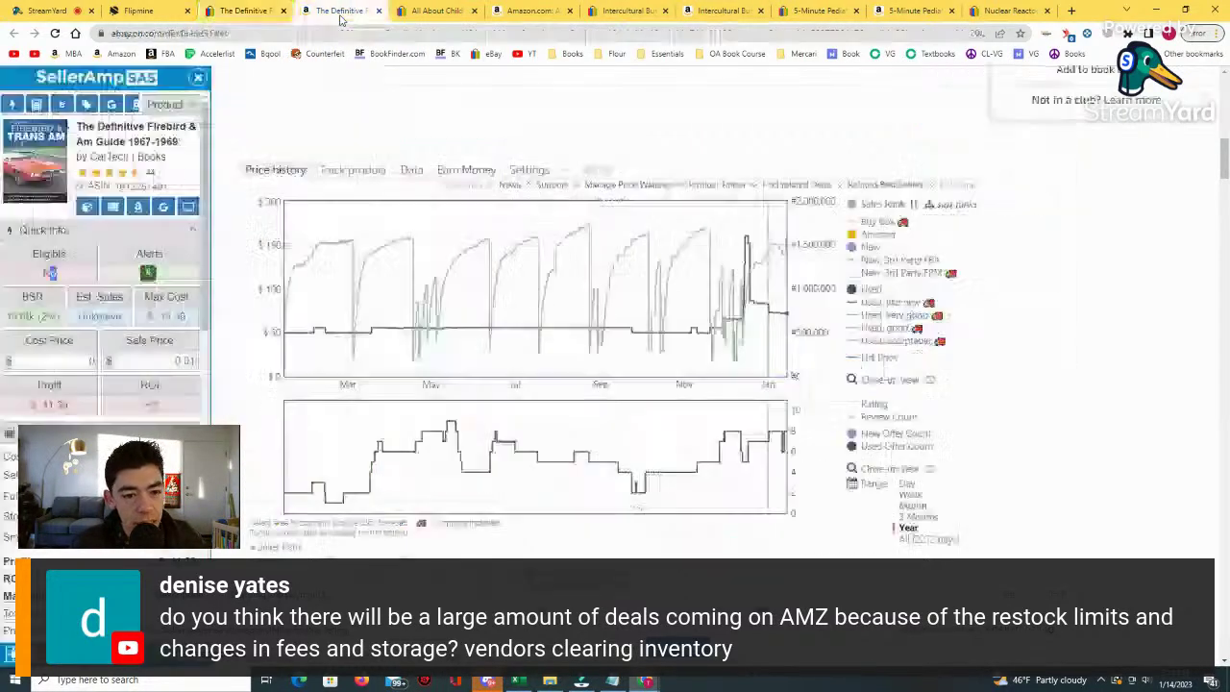
left_click(927, 542)
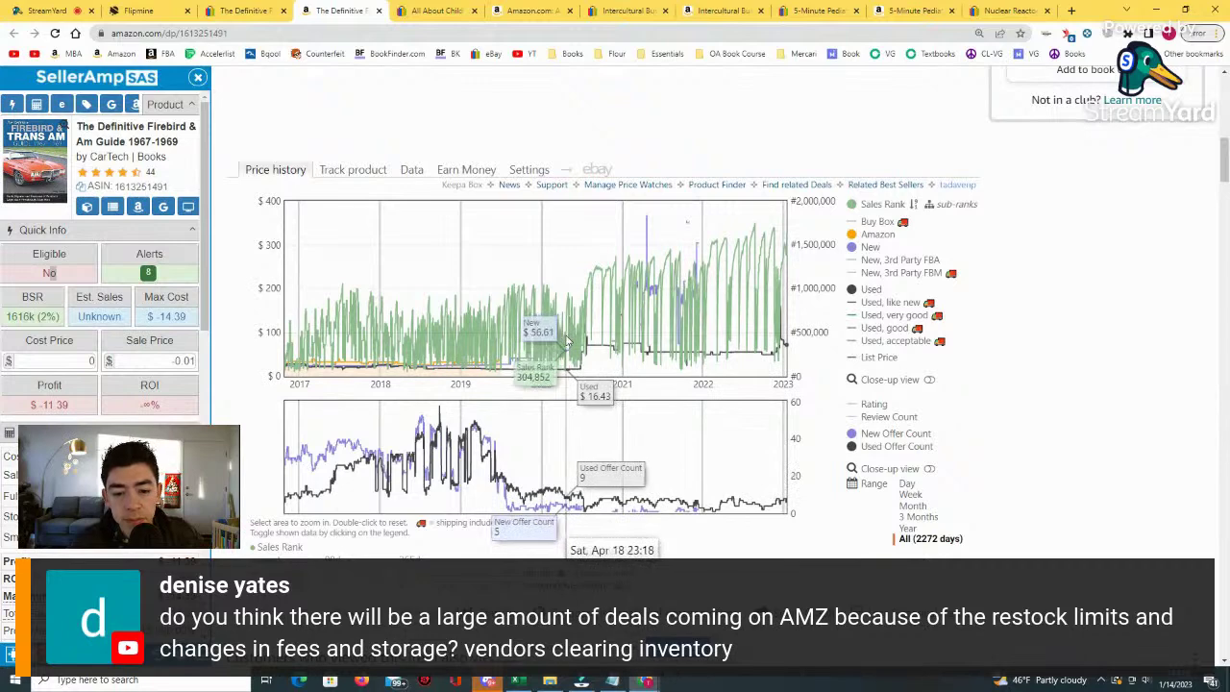
left_click_drag(603, 354, 288, 346)
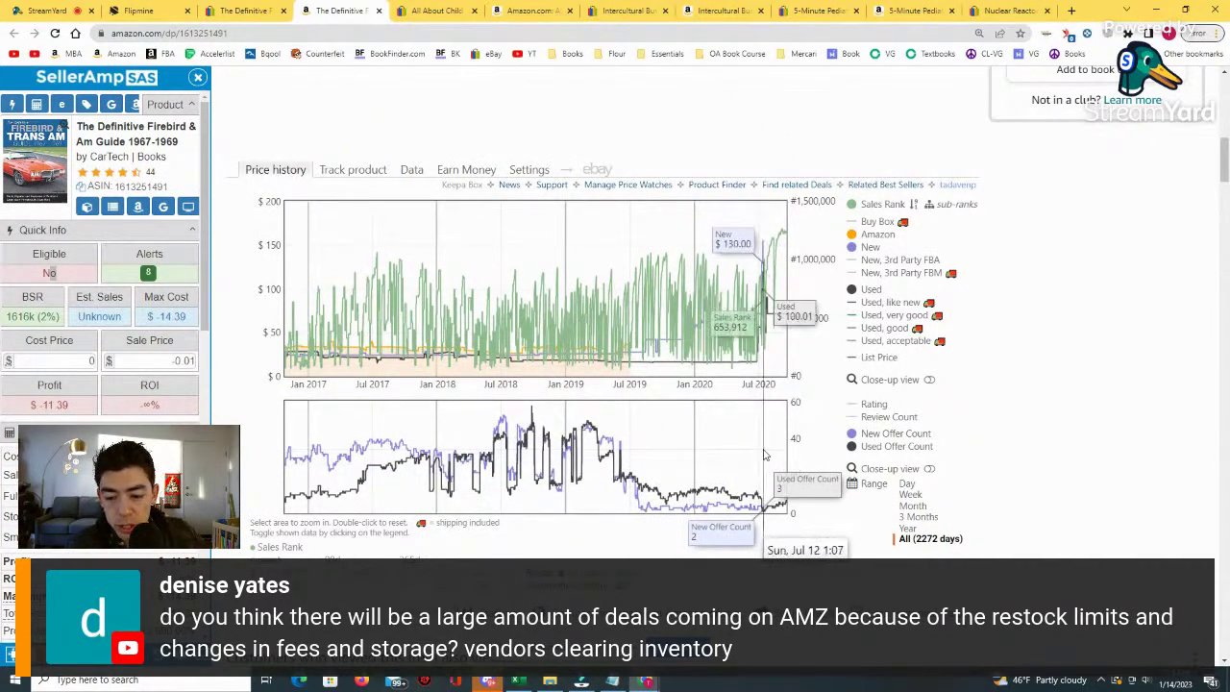
left_click(930, 538)
left_click_drag(587, 317, 786, 317)
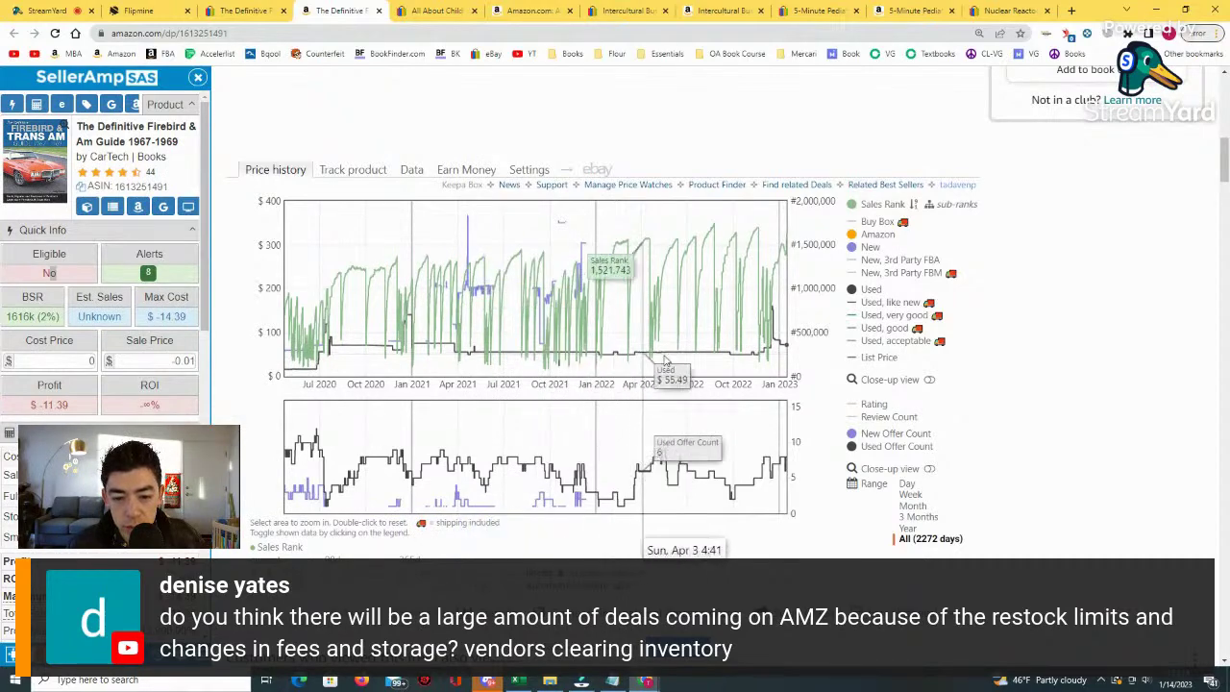
left_click(908, 527)
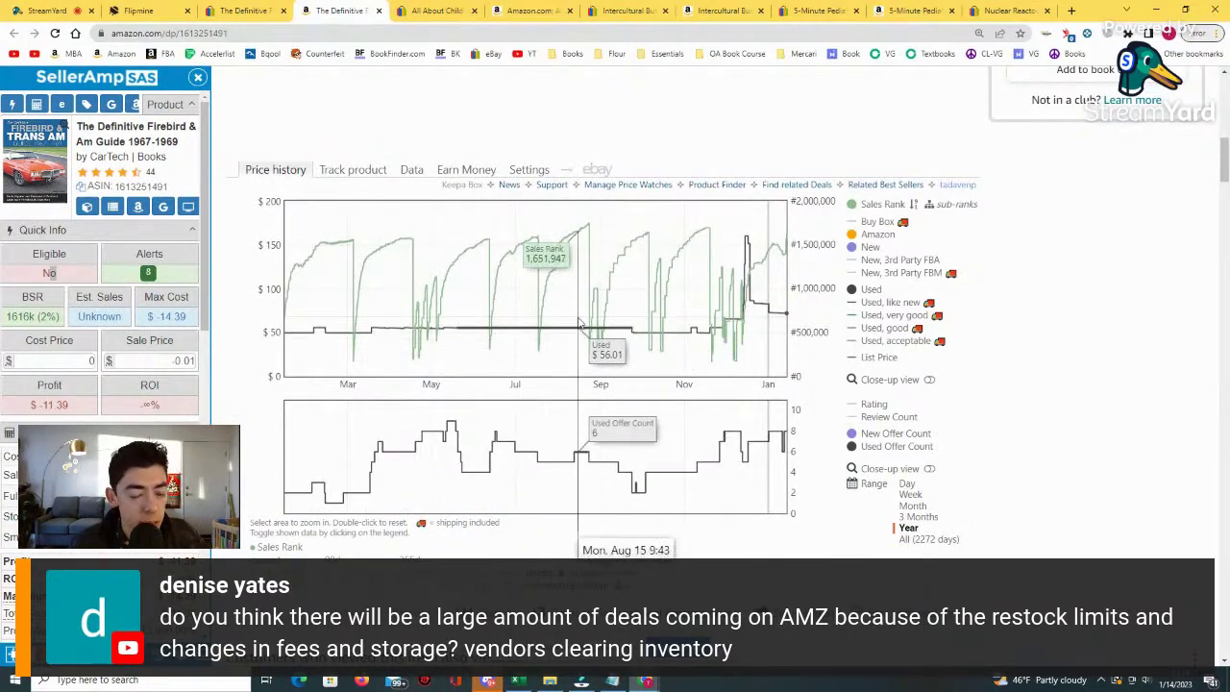
Recheck the eBay listing and set the Firebird guide's SellerAmp cost price to 39.43 and sale price to 55.
key("ctrl+shift+Tab")
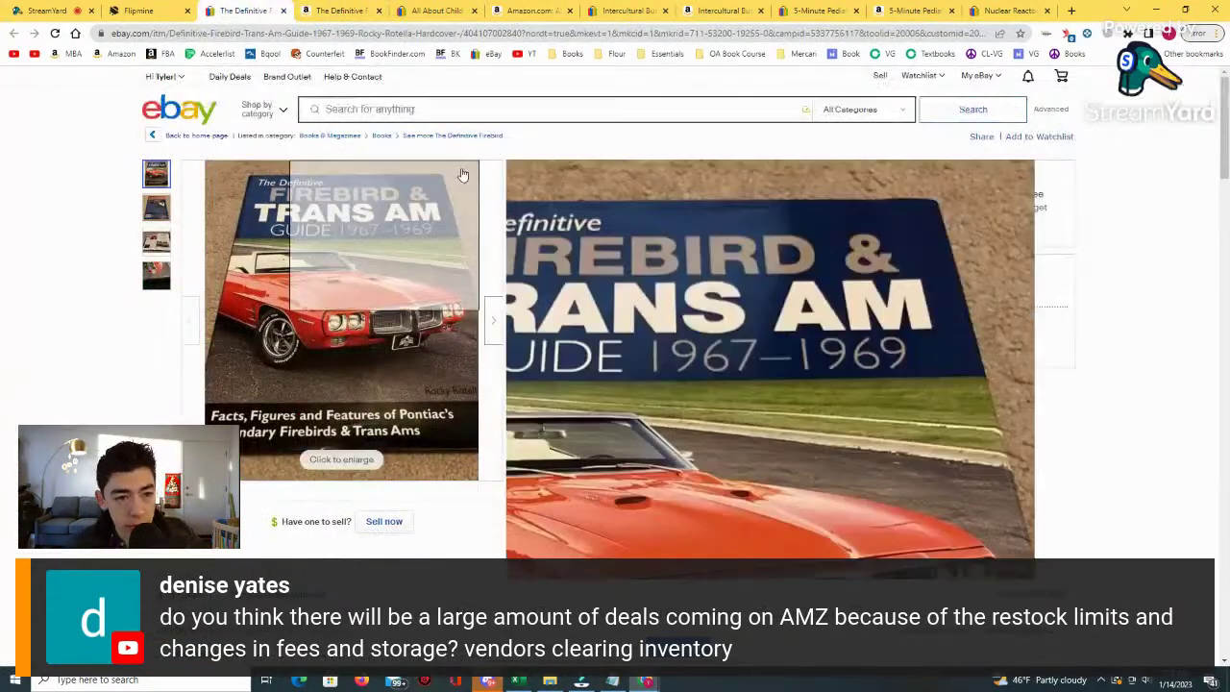
key("ctrl+Tab")
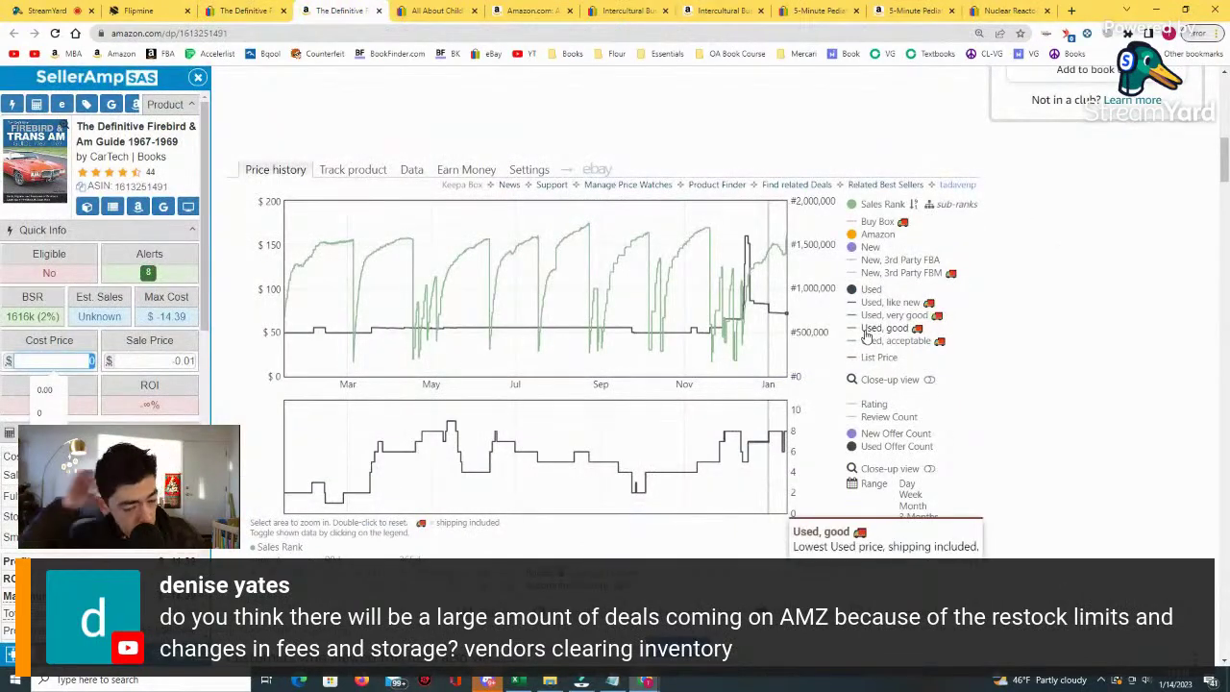
type("39.43")
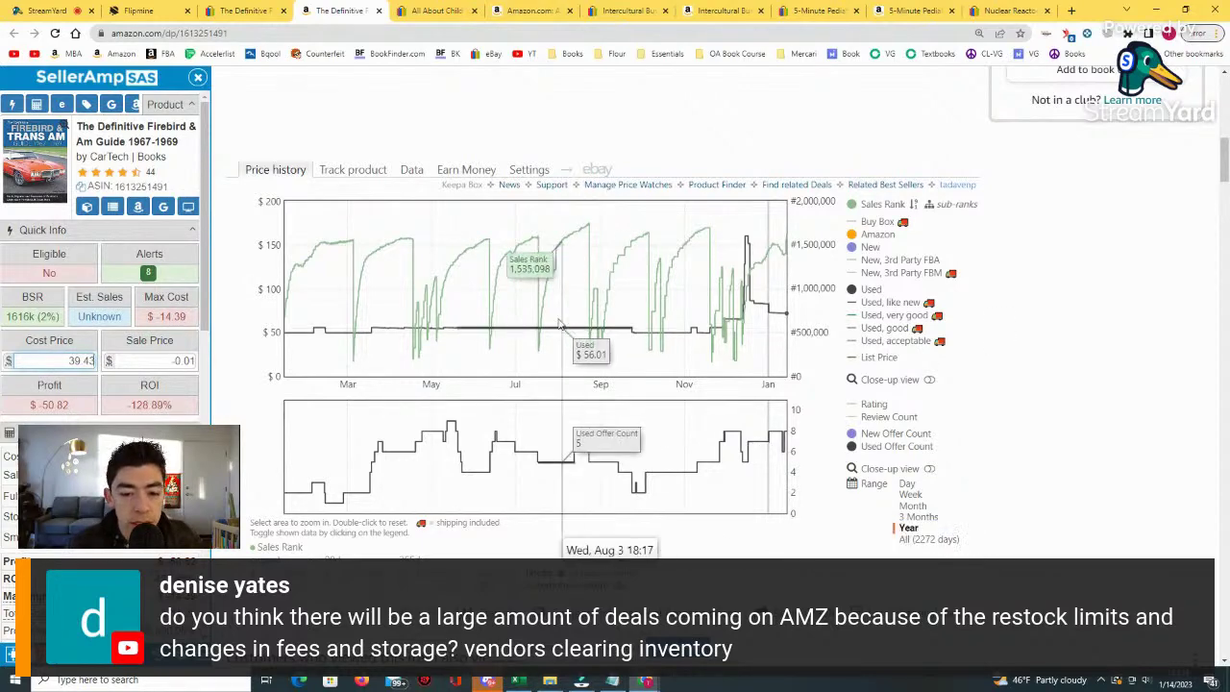
key("Tab")
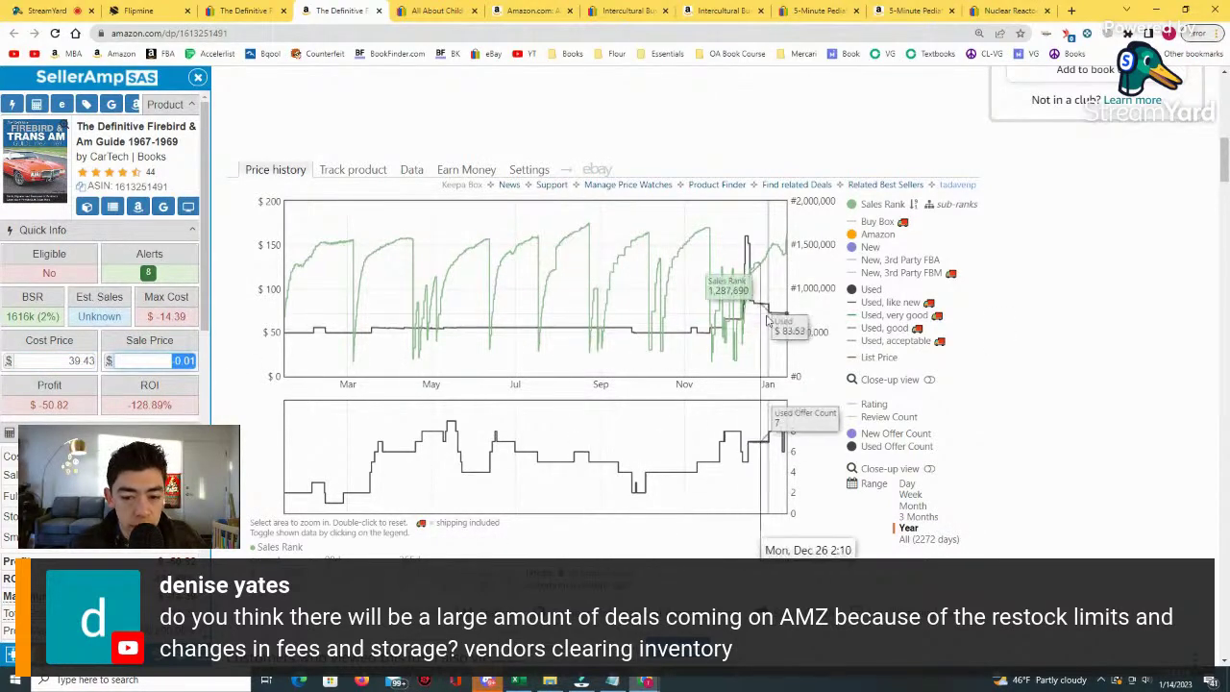
type("55")
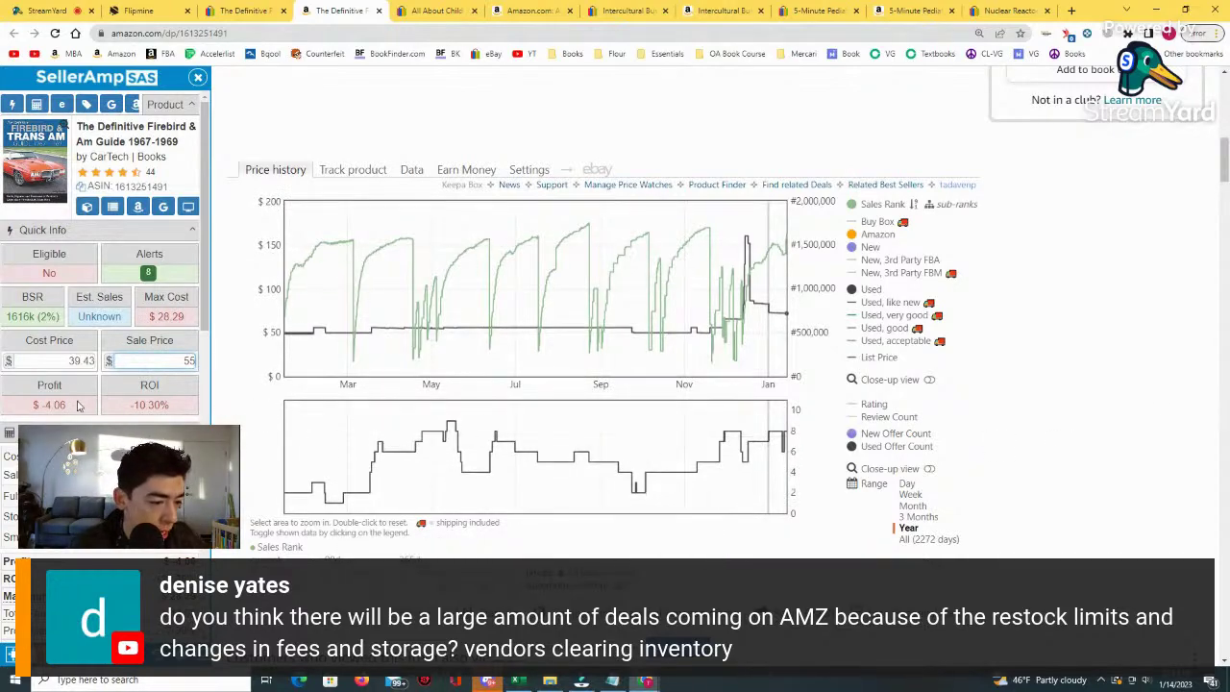
key("Tab")
Review the Firebird guide's used offers on Amazon and their condition filters, and close the offers list.
scroll(560, 394, "up", 2)
scroll(560, 394, "up", 4)
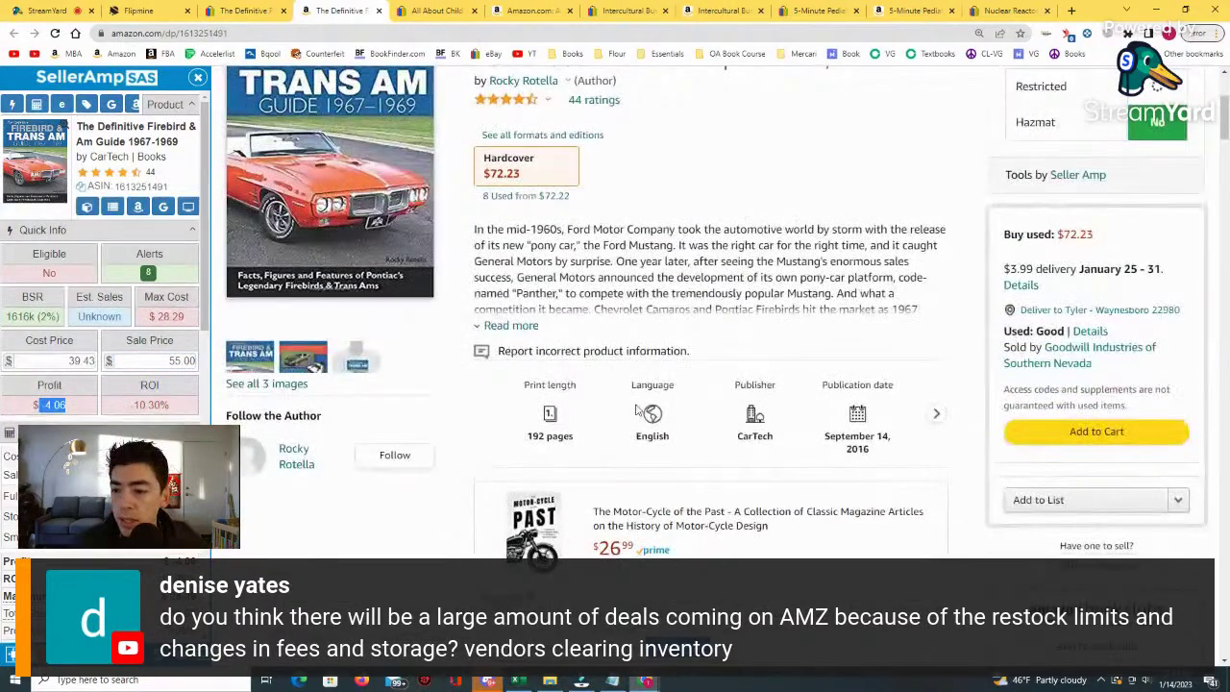
scroll(1050, 285, "down", 6)
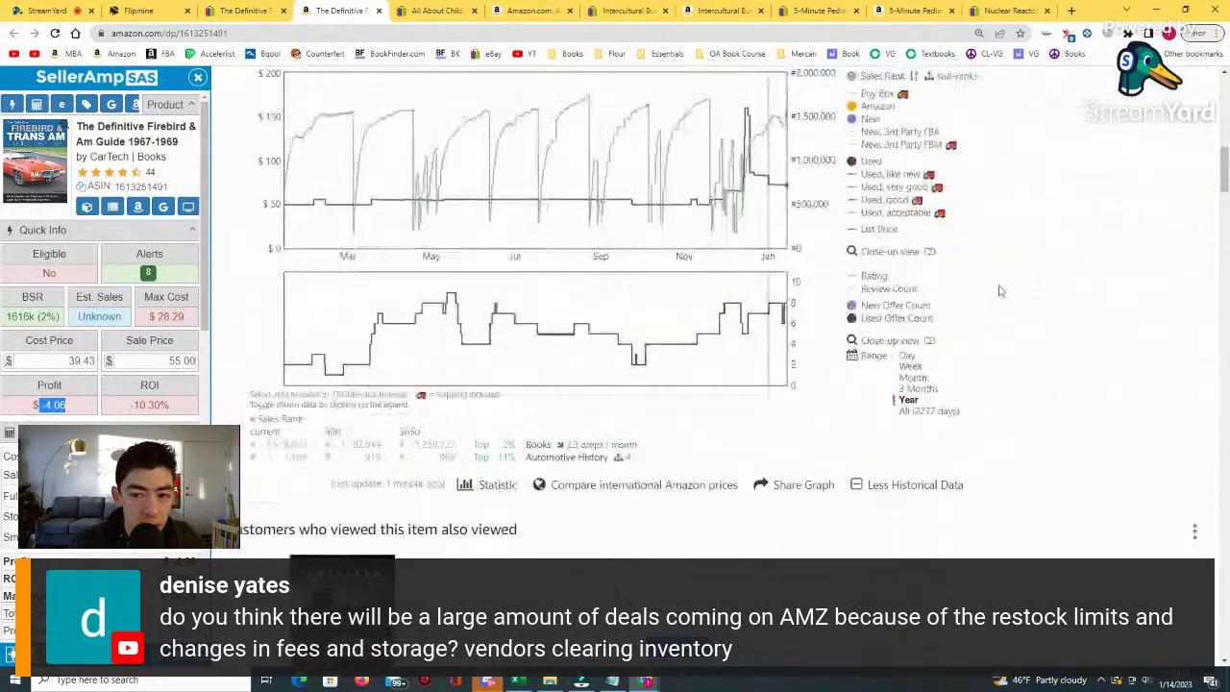
scroll(541, 368, "up", 8)
left_click(526, 387)
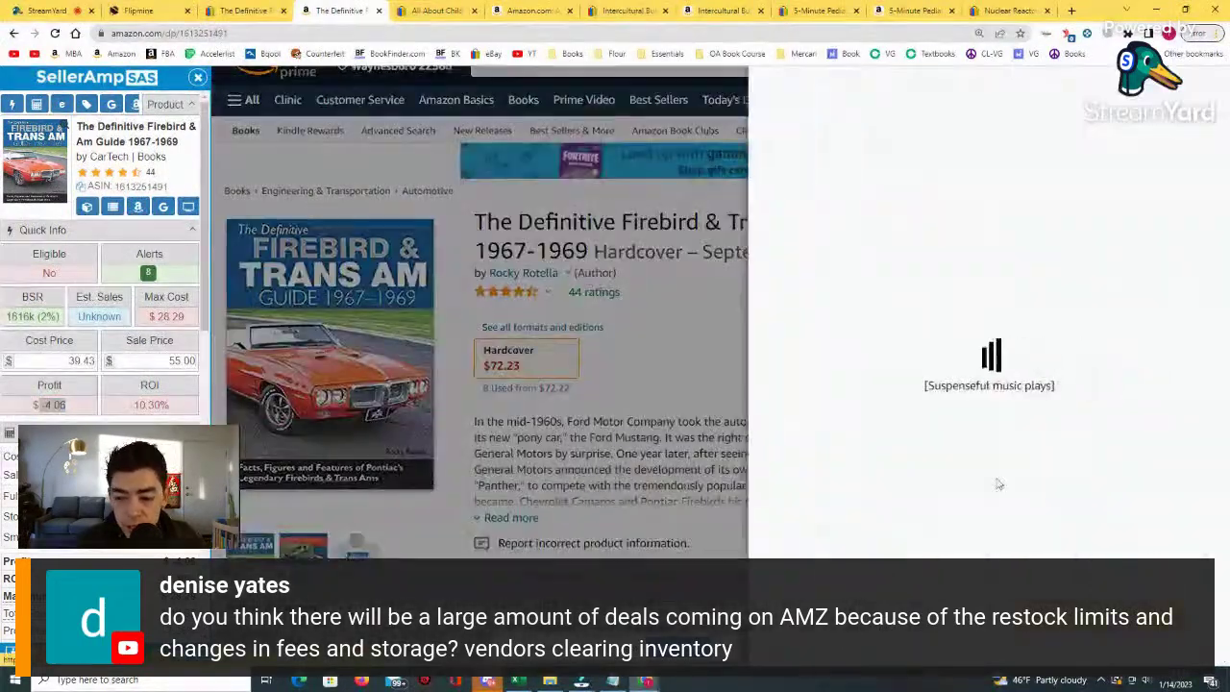
left_click(1167, 279)
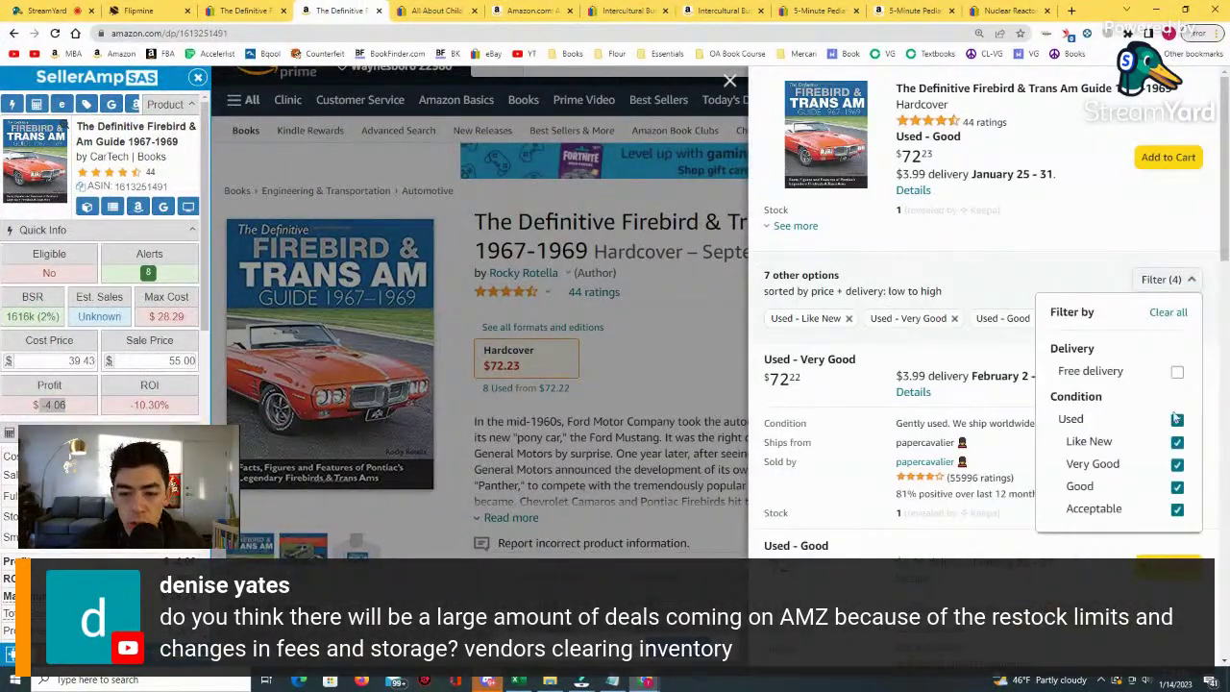
scroll(864, 462, "down", 3)
left_click(685, 462)
Zoom the Firebird guide's Keepa chart to mid-November through January to examine sales and used prices, and restore the one-year range.
scroll(685, 461, "down", 1)
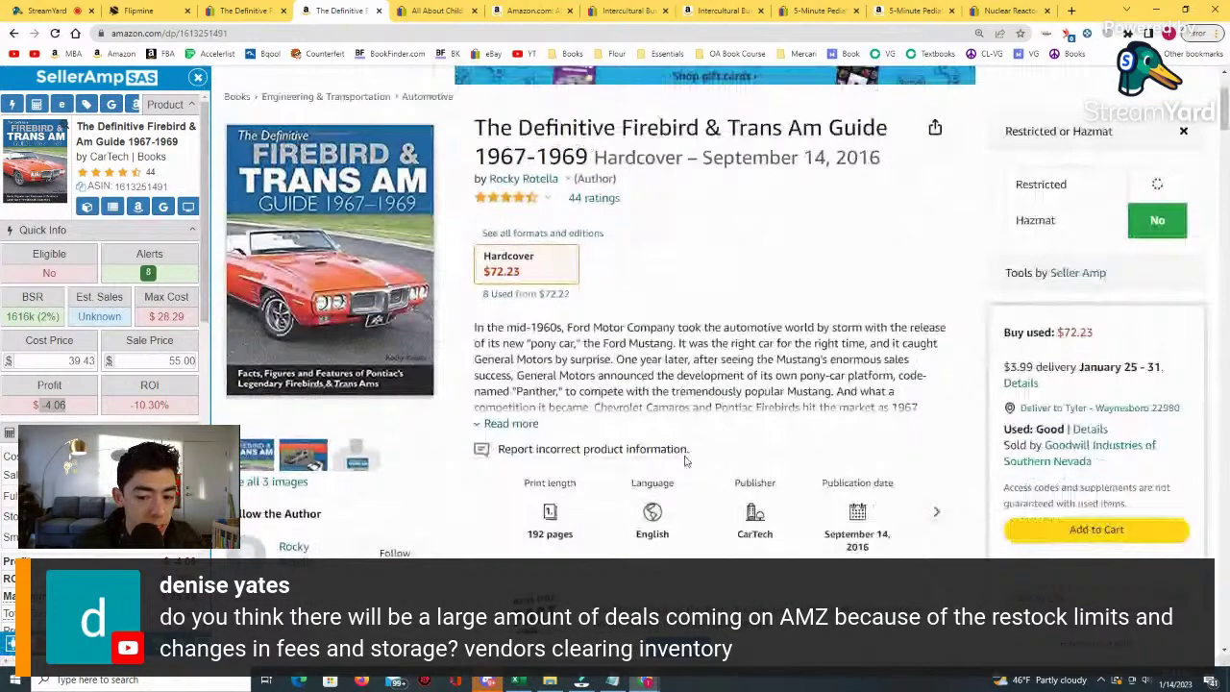
scroll(685, 461, "down", 5)
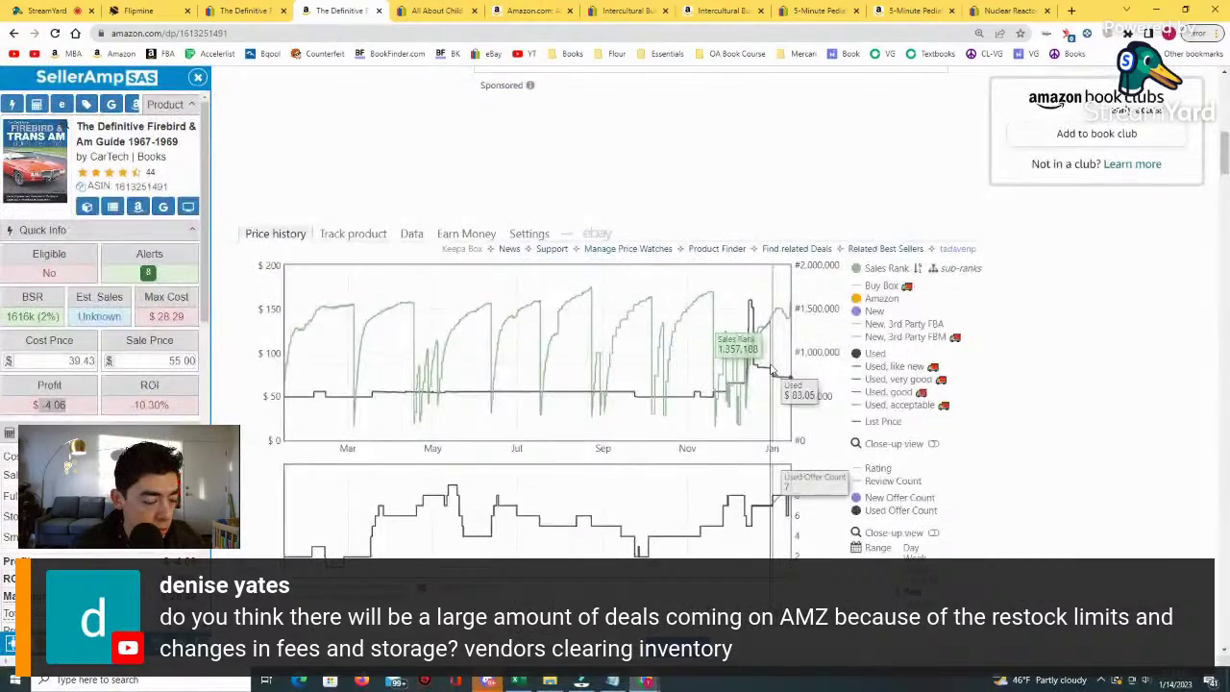
scroll(771, 370, "down", 1)
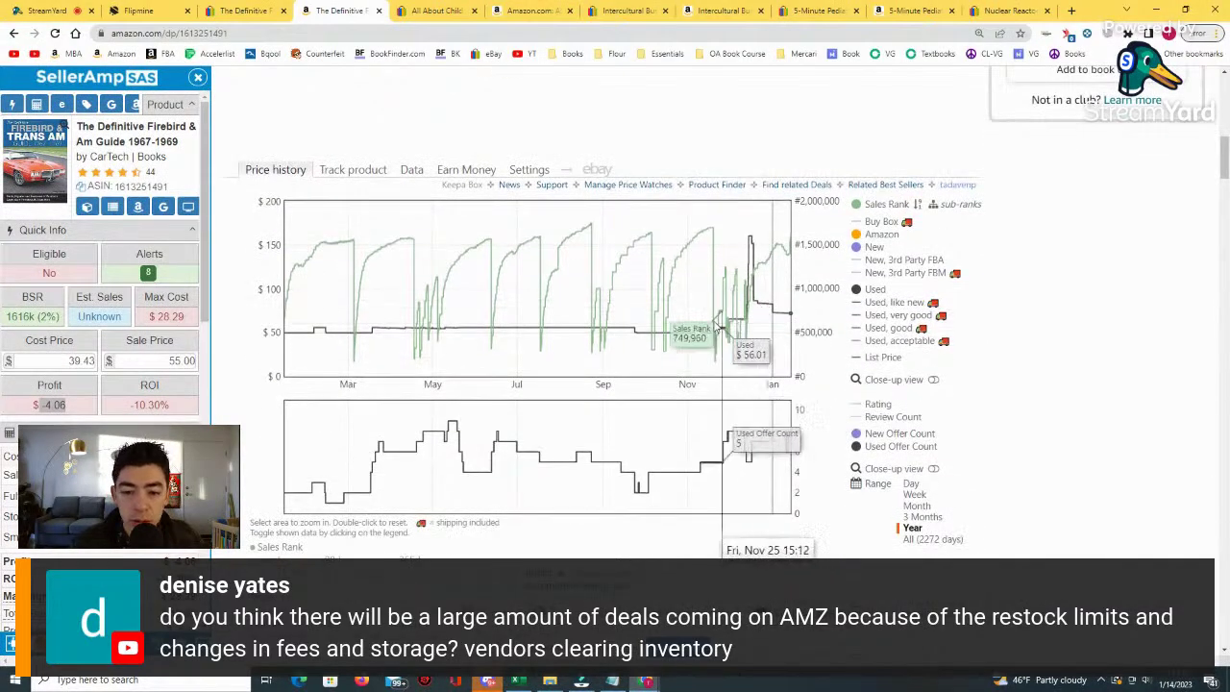
left_click_drag(672, 317, 865, 317)
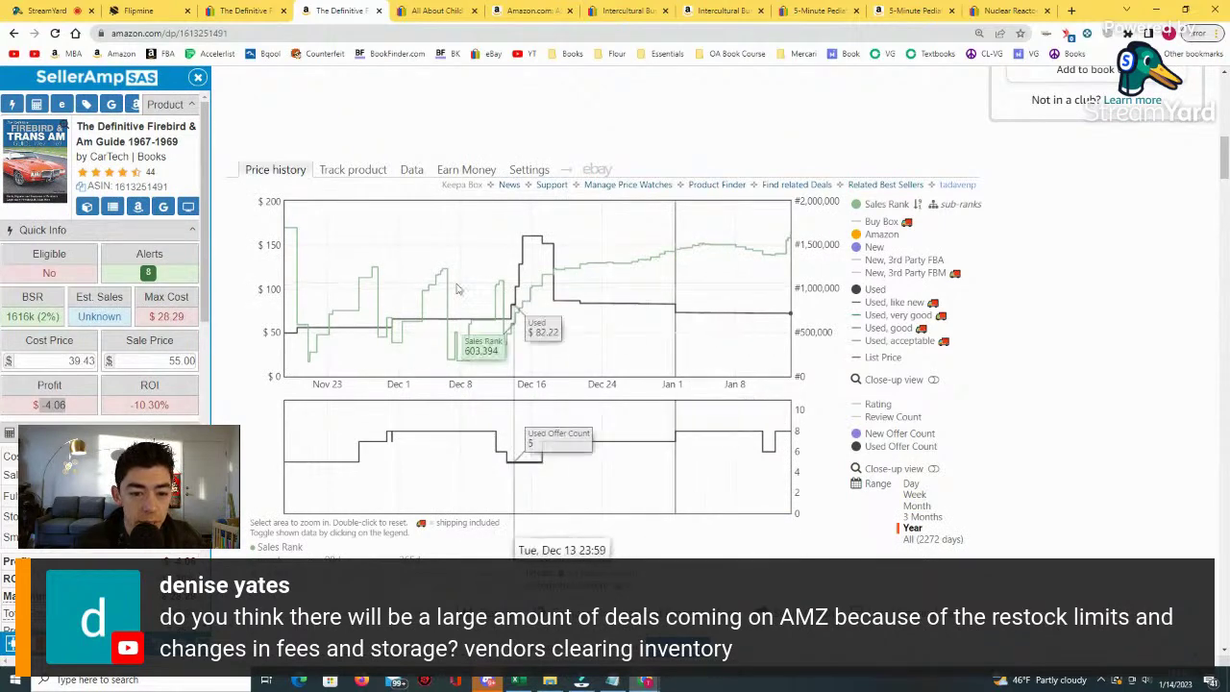
left_click(918, 529)
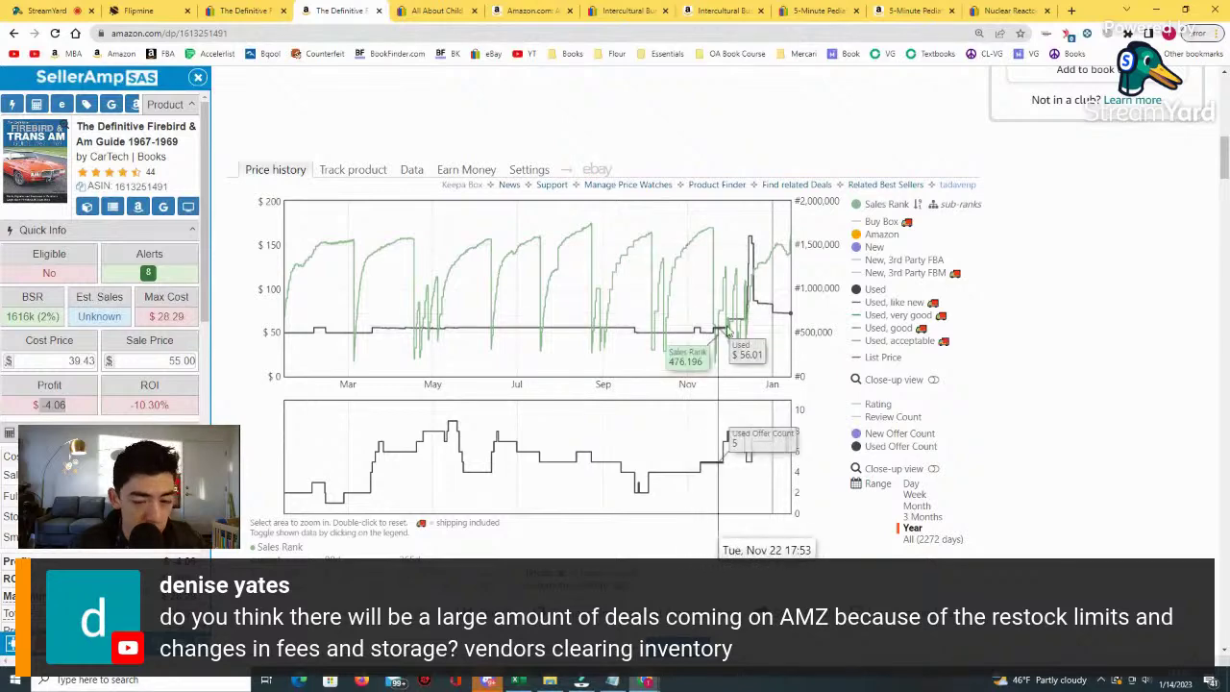
Recheck the Firebird guide's all-time and one-year Keepa history, and compare SellerAmp profit at sale prices of 75 and 55.
left_click(937, 539)
left_click(911, 528)
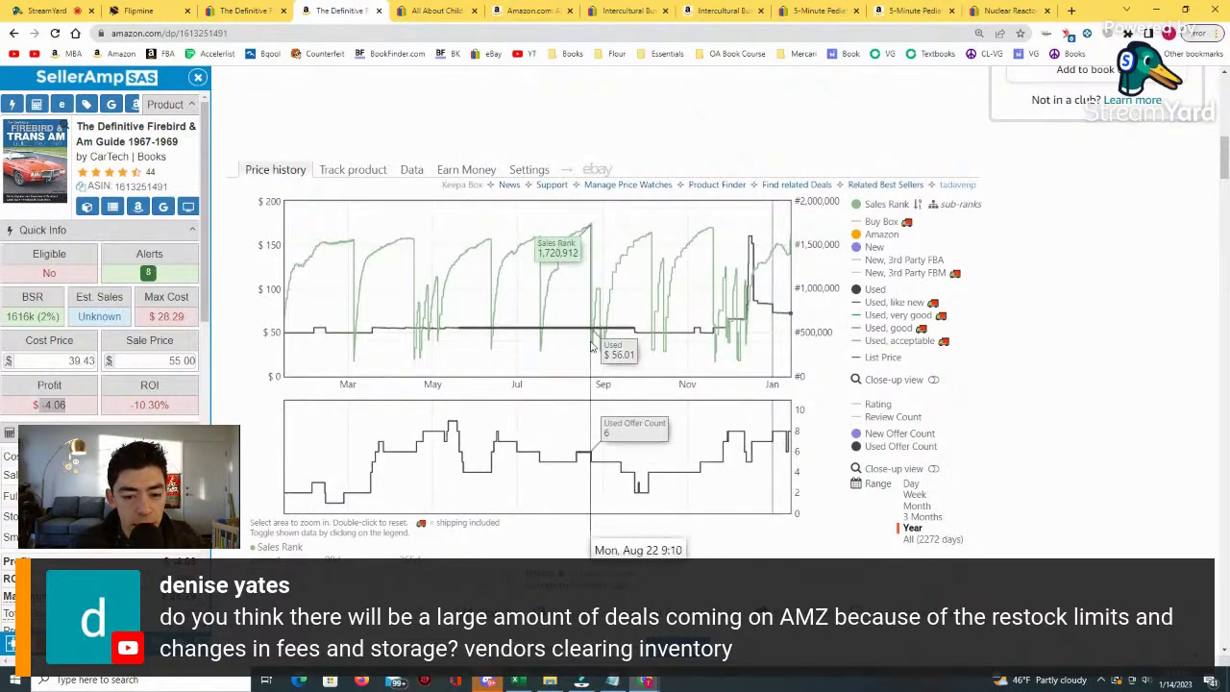
double_click(191, 359)
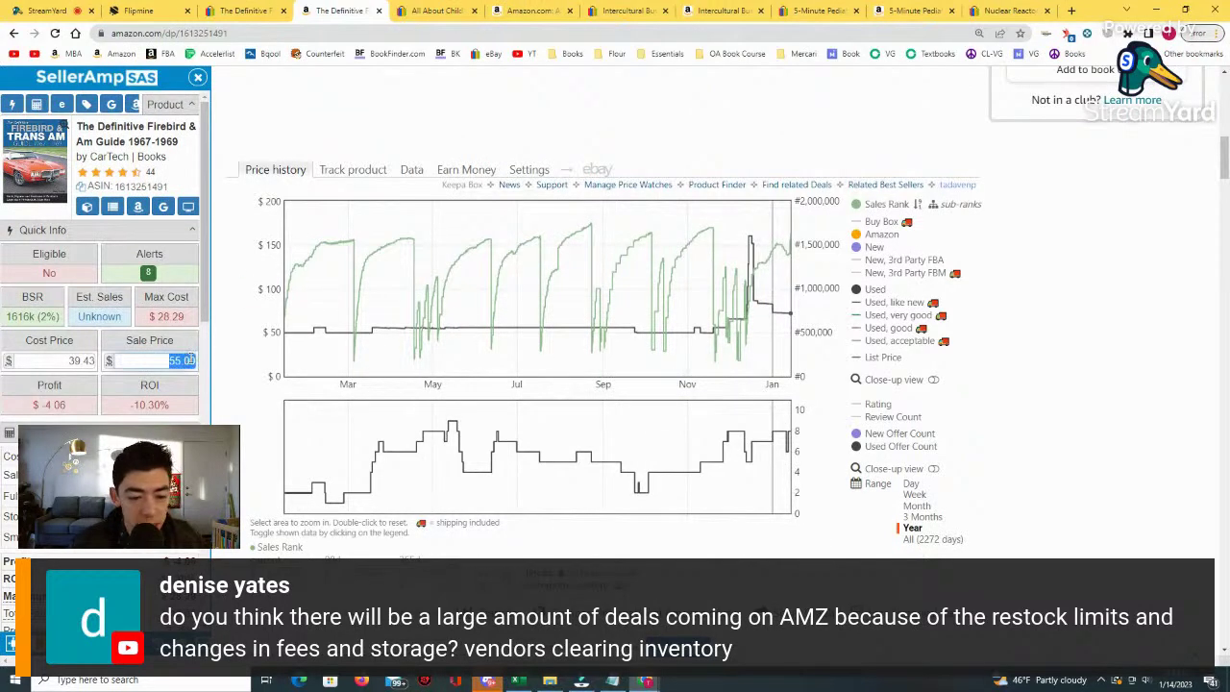
left_click(67, 363)
double_click(163, 363)
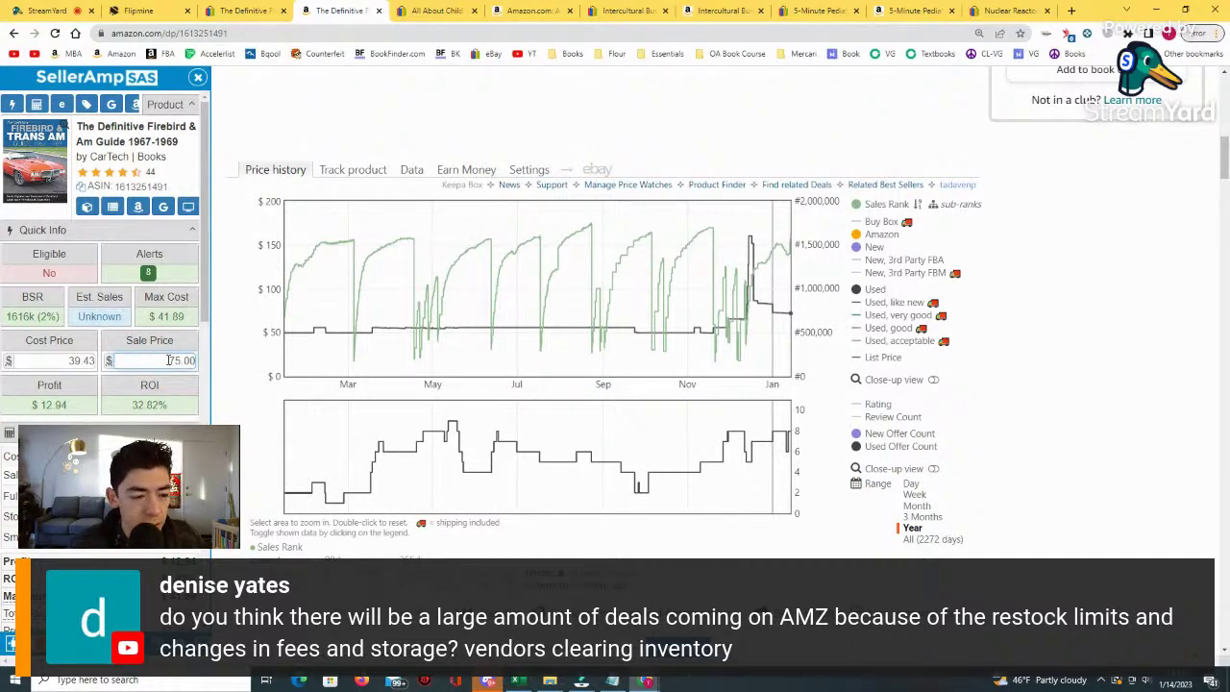
left_click_drag(79, 405, 30, 408)
double_click(165, 360)
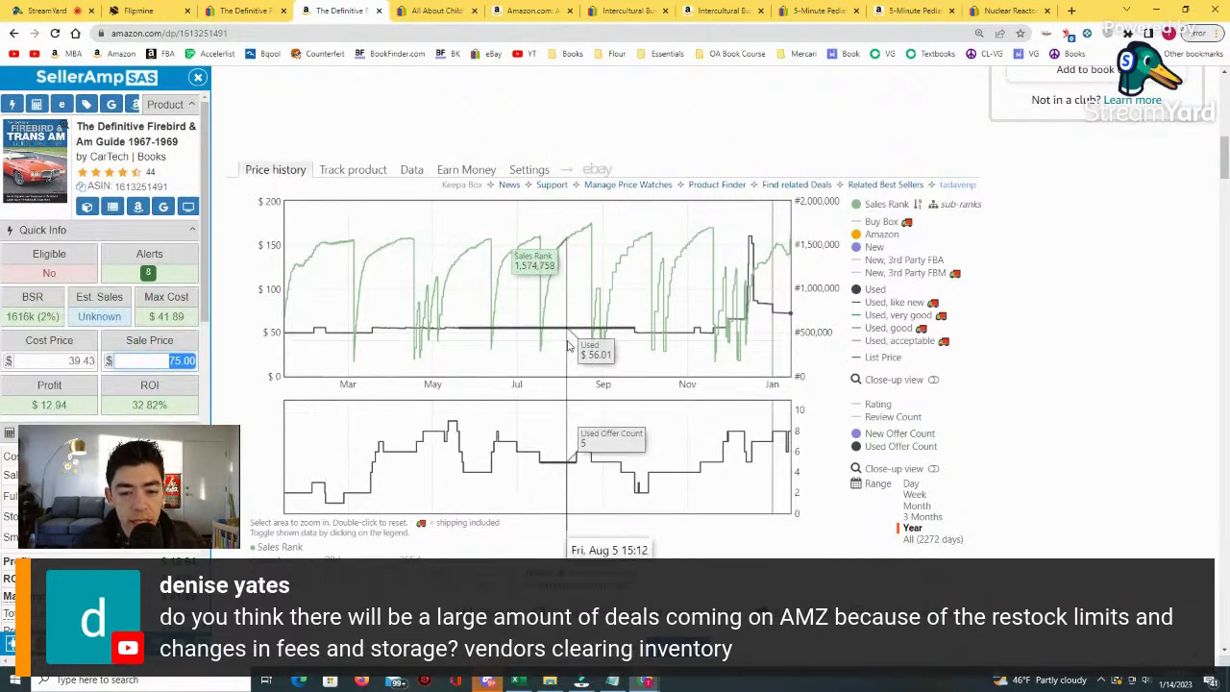
type("5")
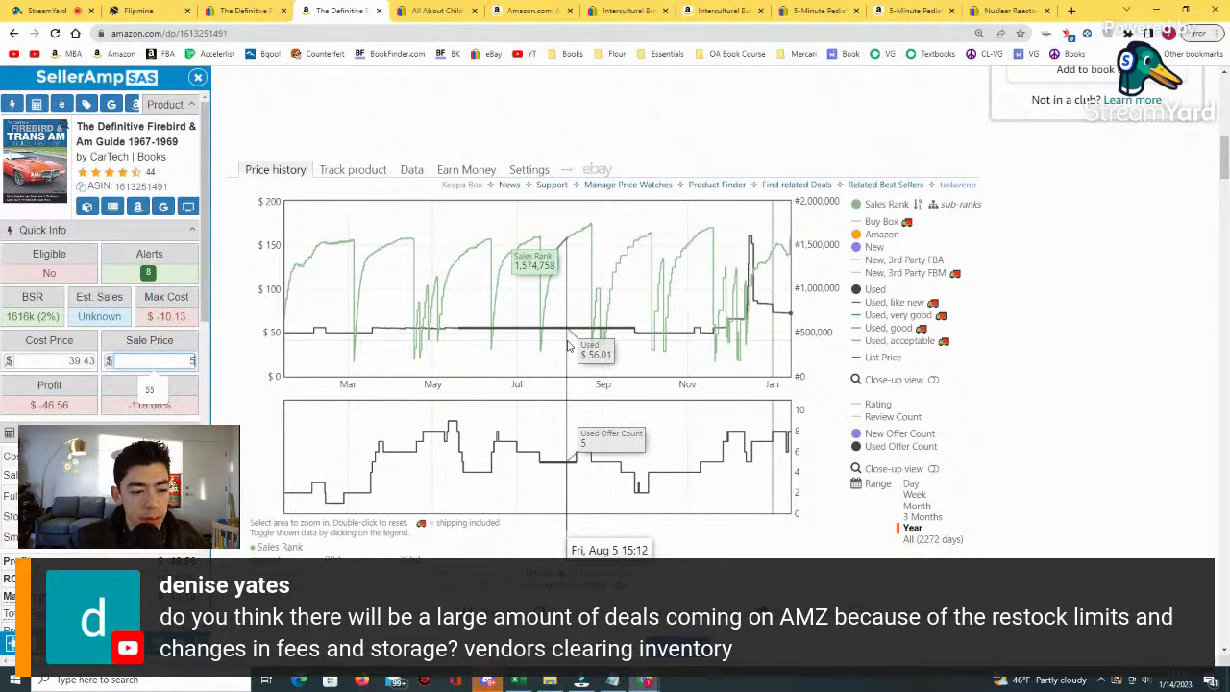
type("5")
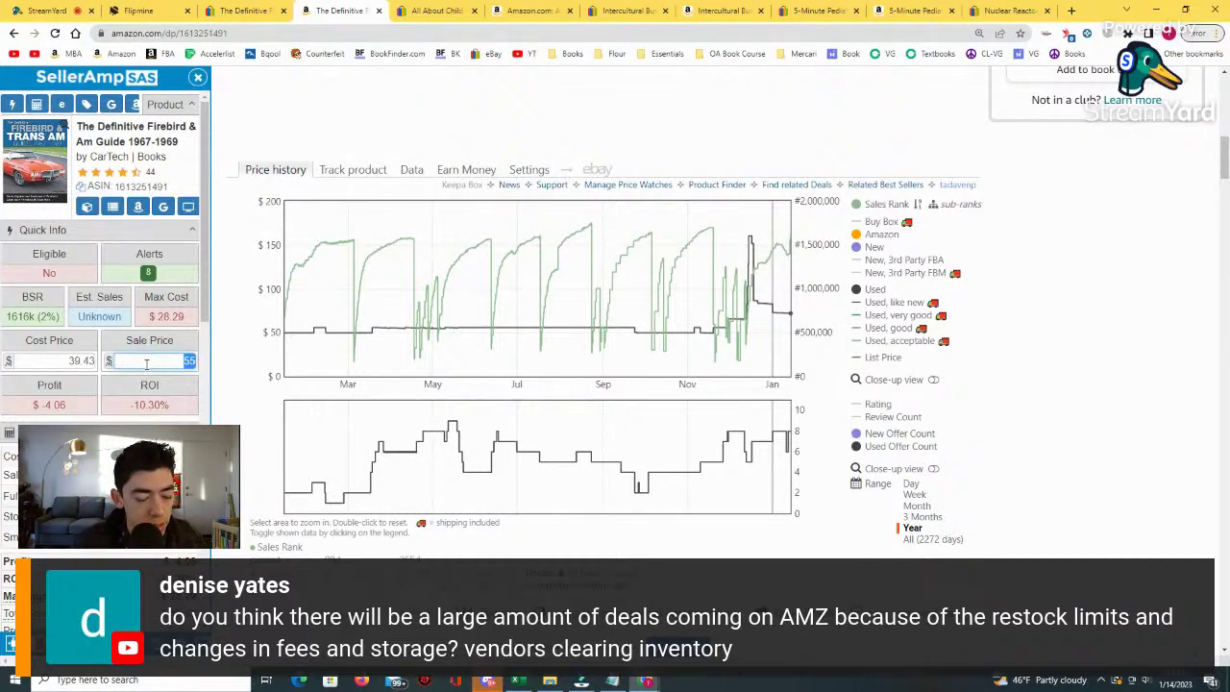
Clear the Firebird guide's SellerAmp cost price to read the zero-cost profit, and set the cost price to 18.
left_click(67, 366)
key("BackSpace")
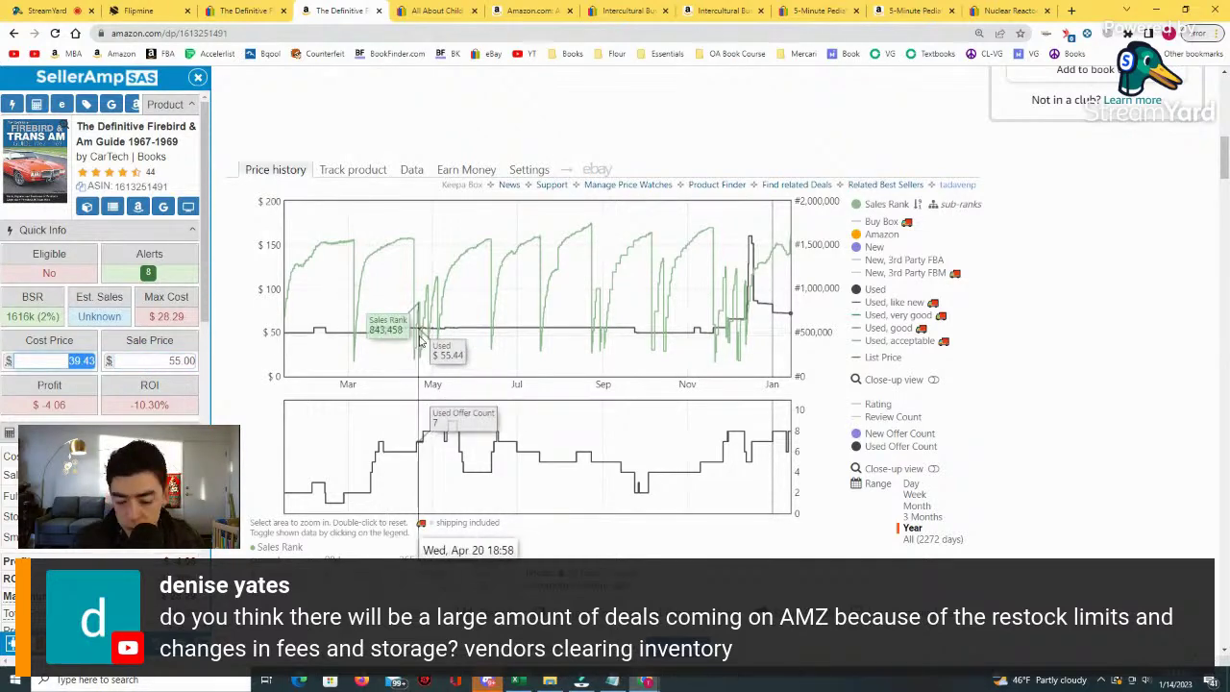
left_click(93, 352)
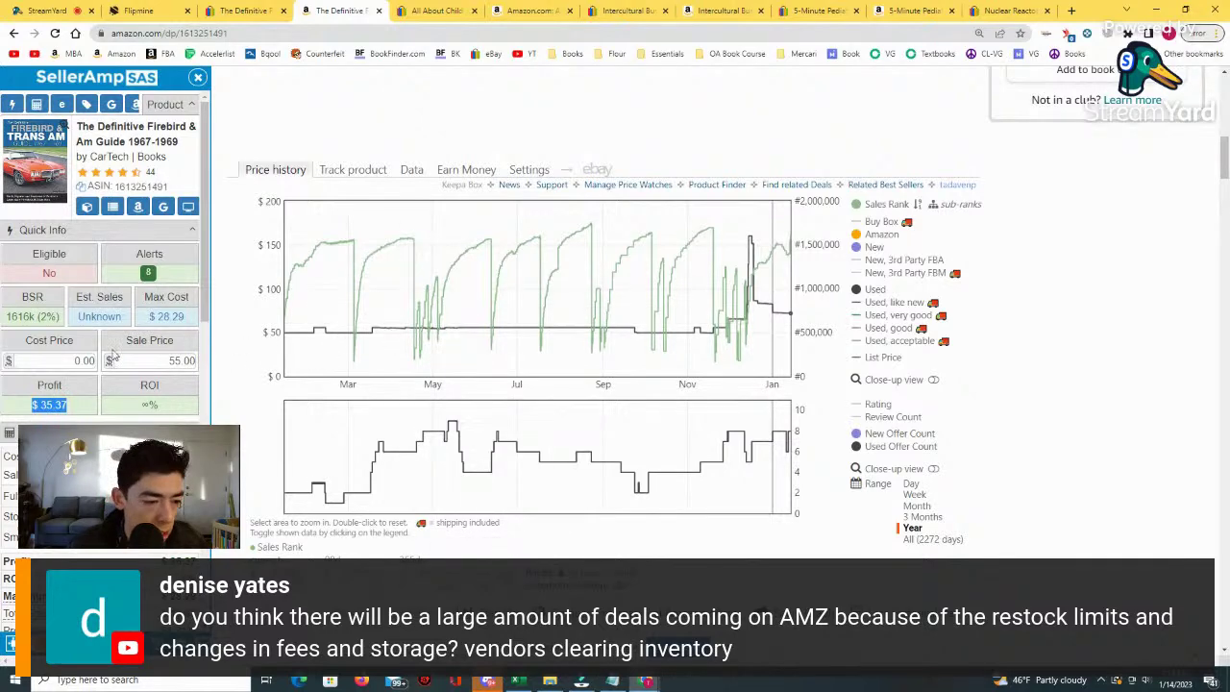
left_click(77, 361)
type("18")
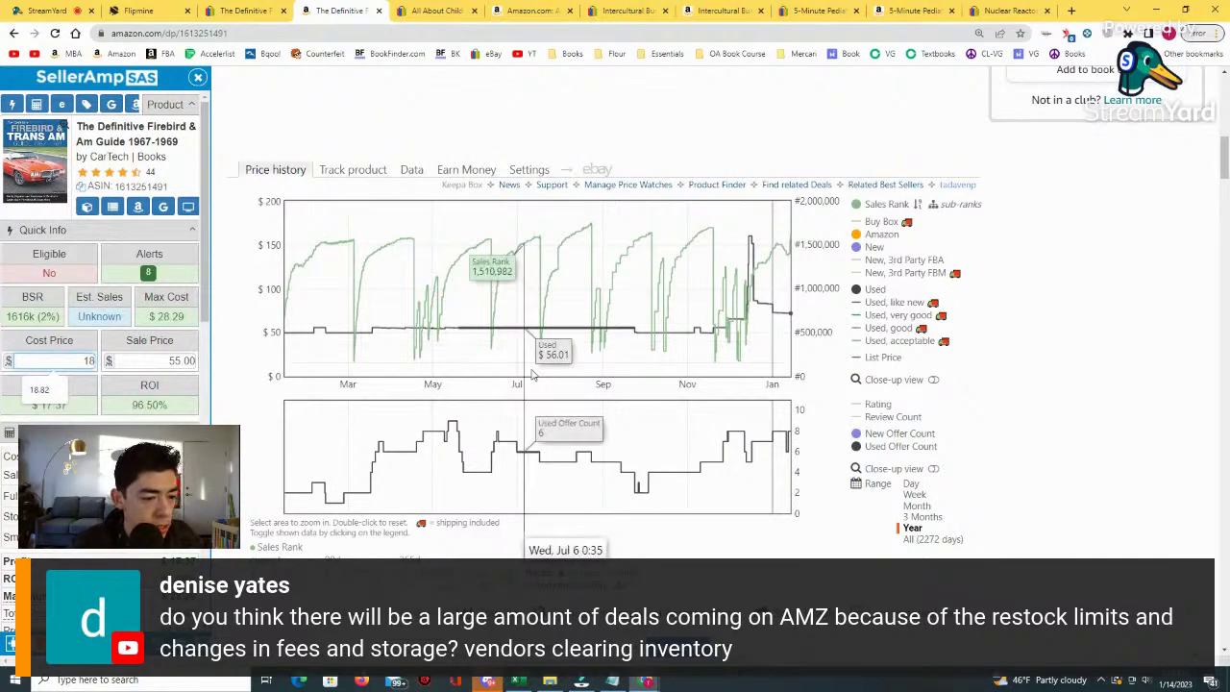
Check the eBay listing's price and shipping, and test SellerAmp cost prices of 20 and 24.83 for the Firebird guide.
left_click(256, 12)
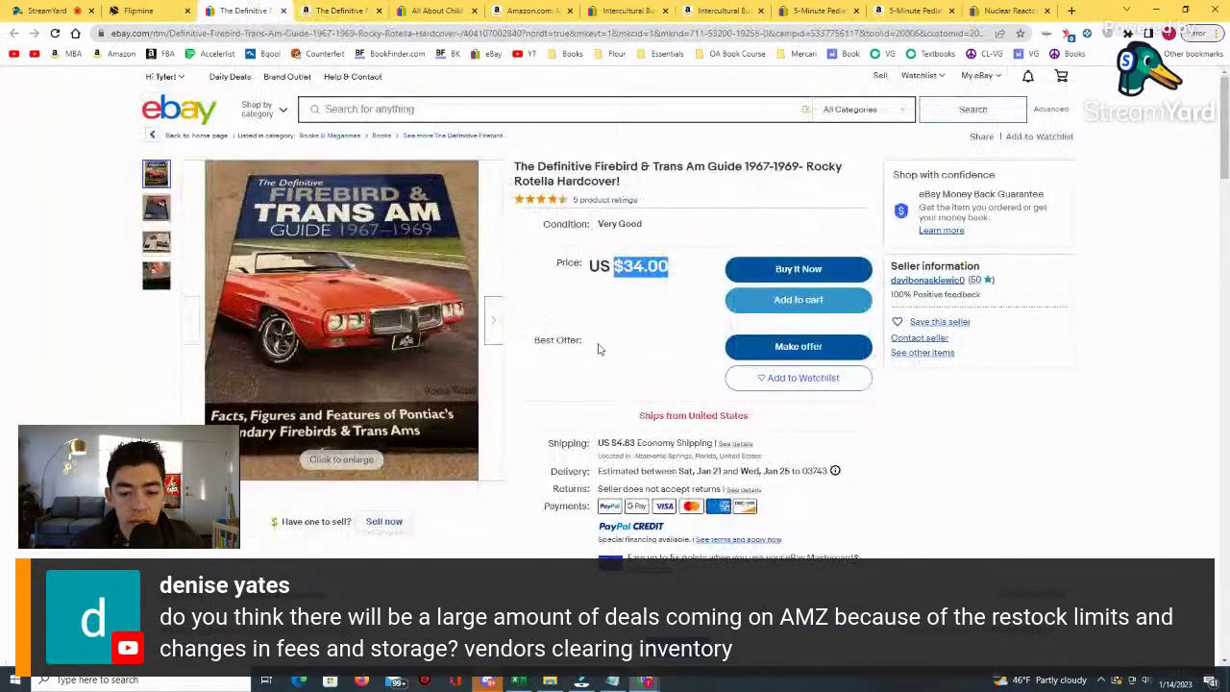
left_click(637, 346)
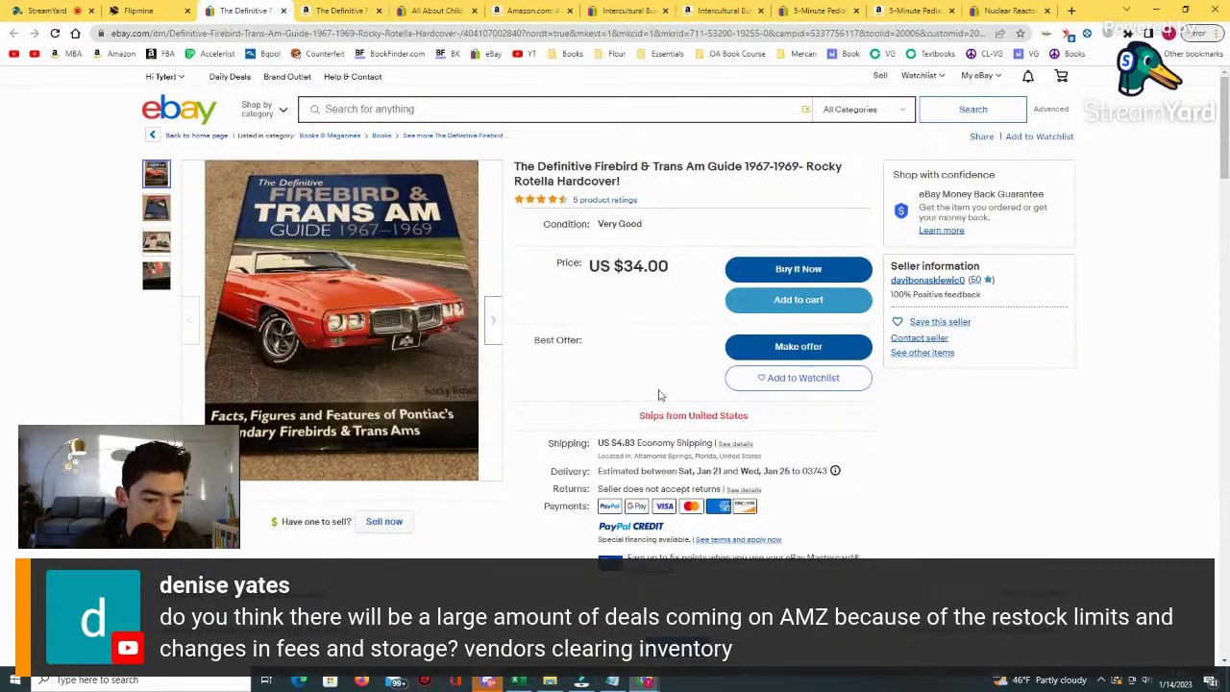
key("ctrl+Tab")
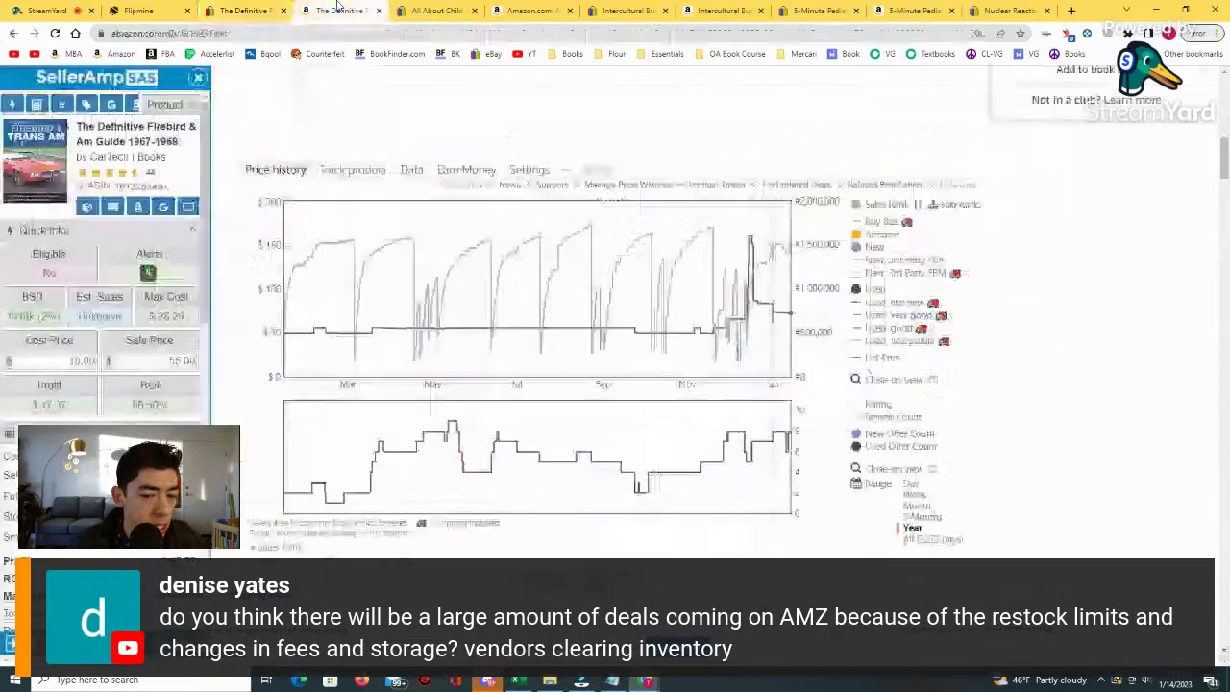
left_click(65, 358)
type("20")
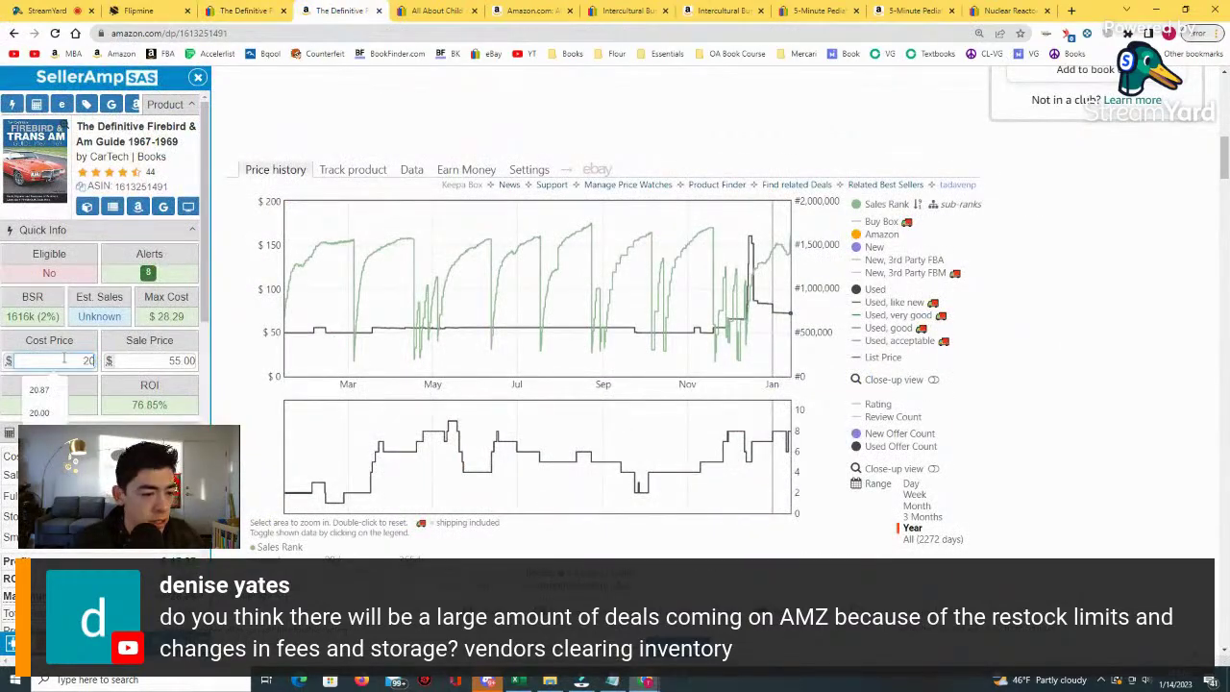
key("ctrl+shift+Tab")
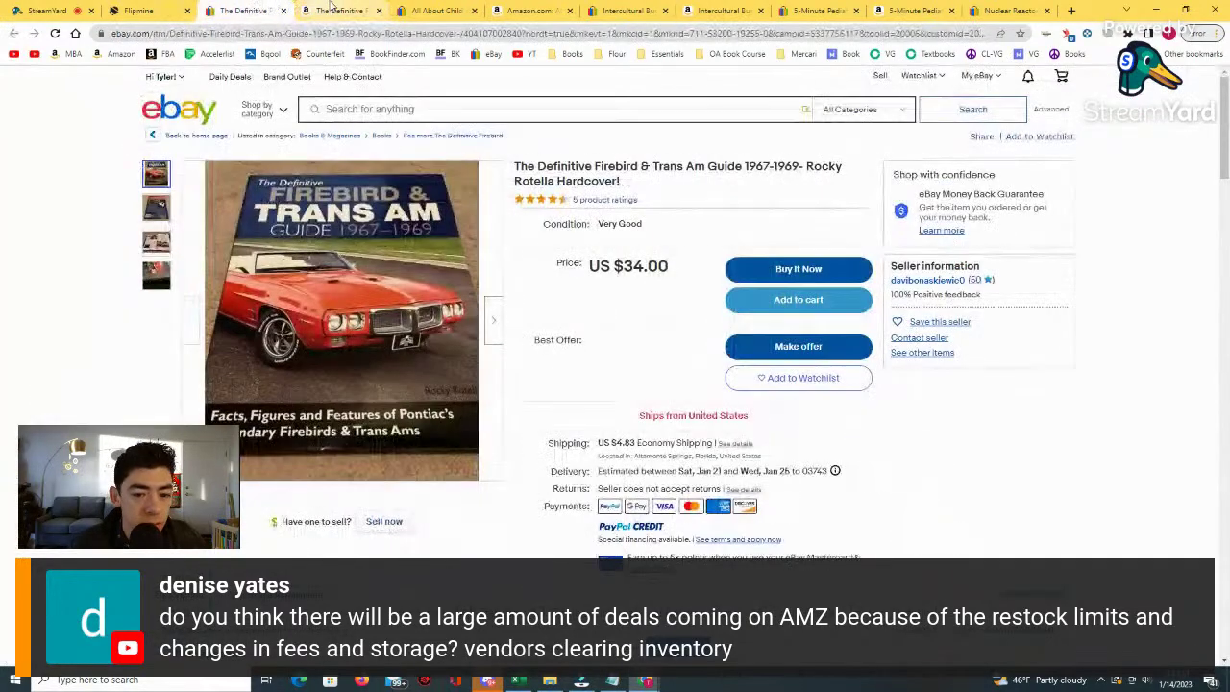
key("ctrl+Tab")
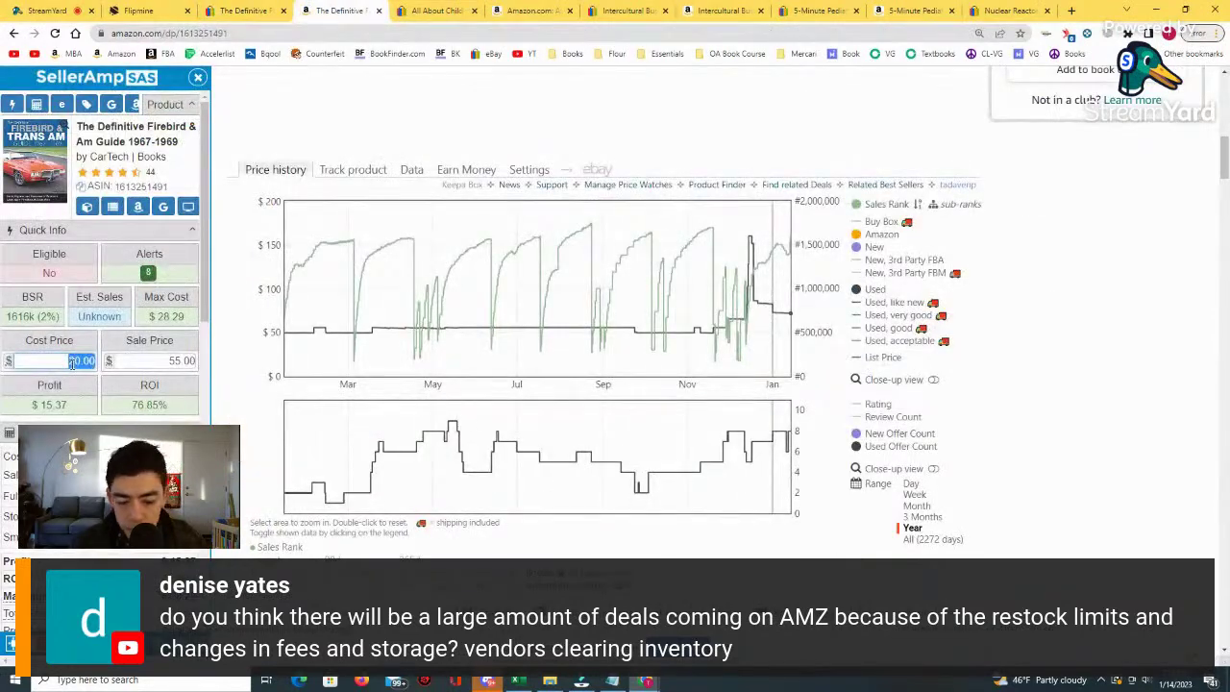
type("24.83")
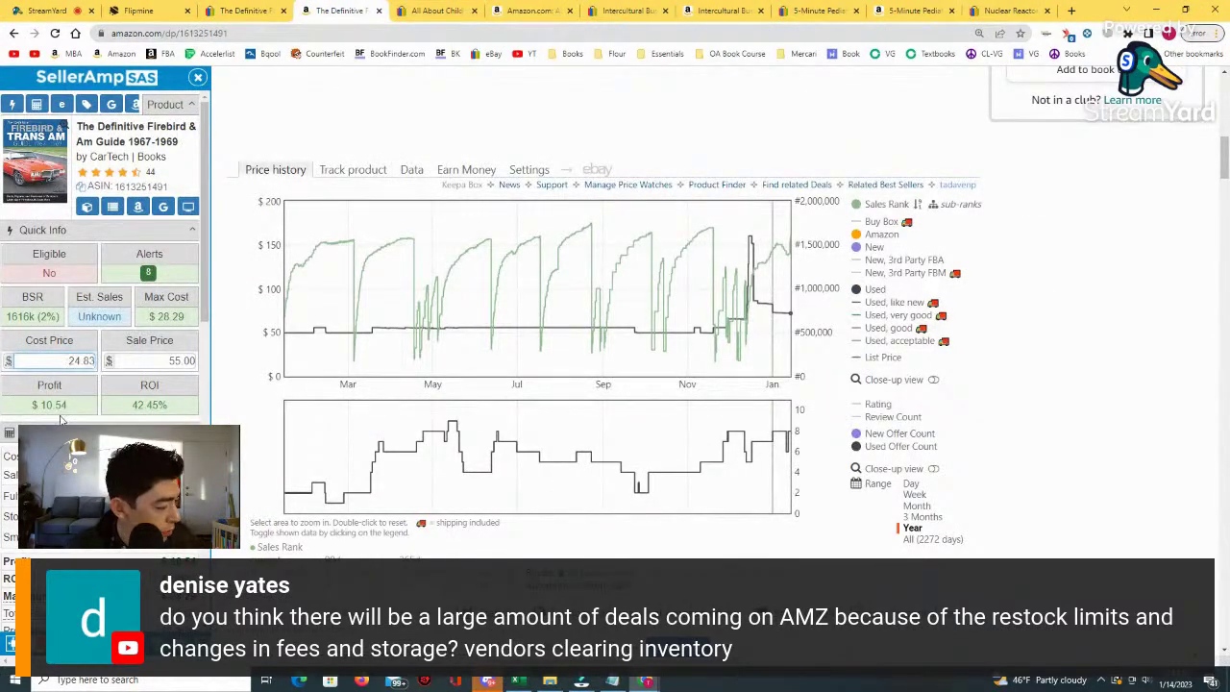
Set the Firebird guide's SellerAmp sale price to 75 and compare the estimate with the eBay listing.
left_click(174, 361)
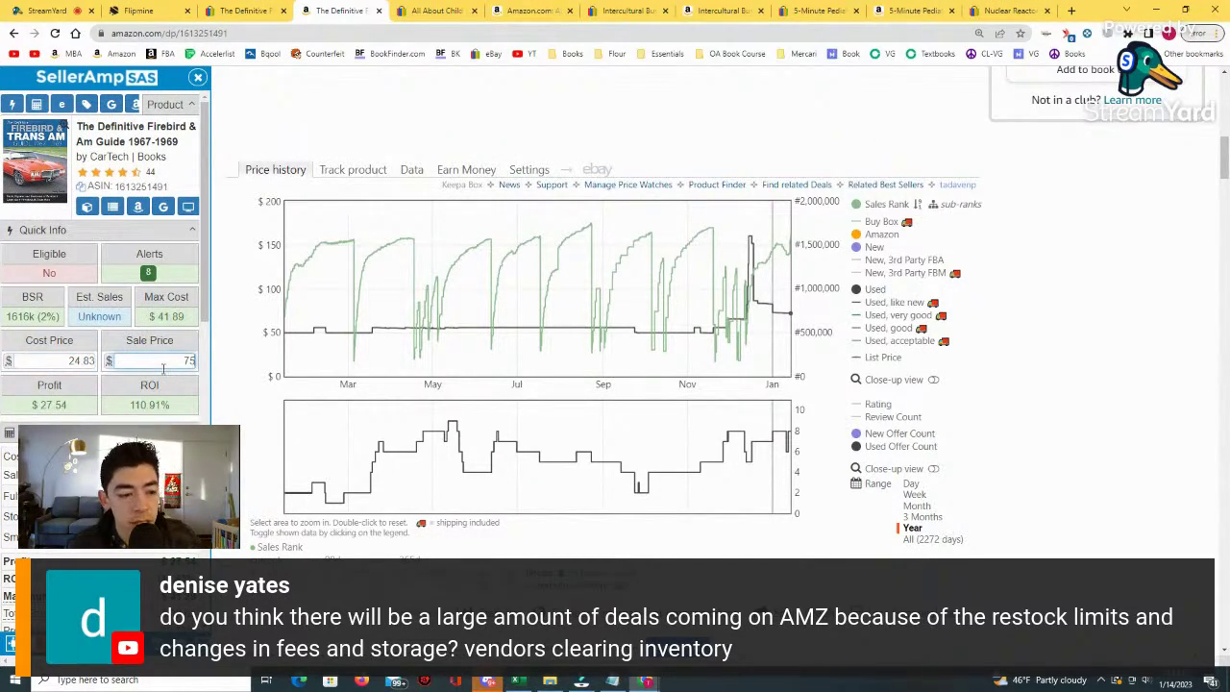
left_click(276, 12)
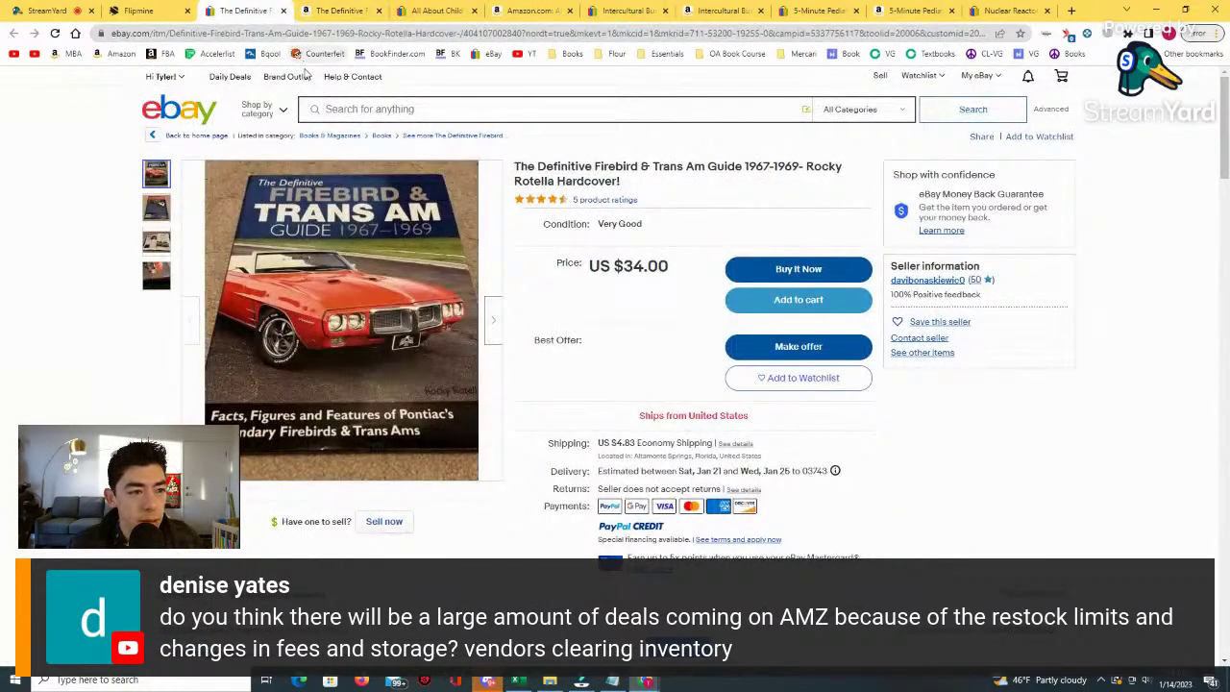
left_click(341, 10)
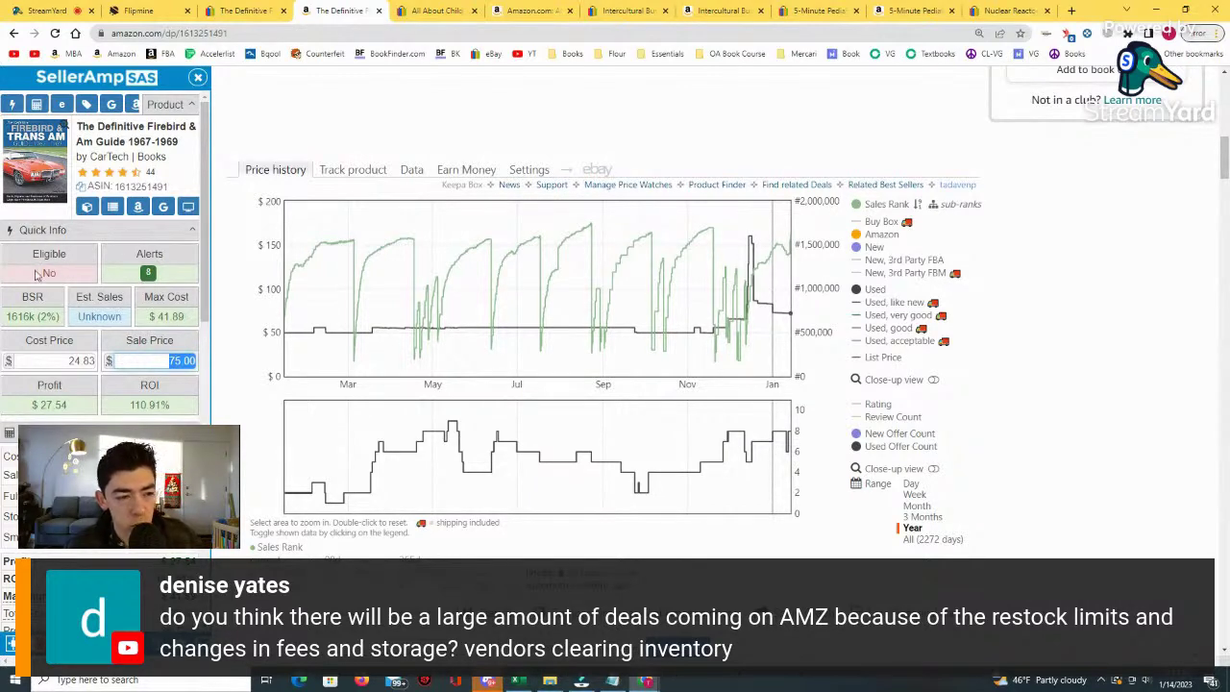
Review the Firebird guide's eBay photos and item description, and compare the listing with its Amazon page.
left_click(246, 6)
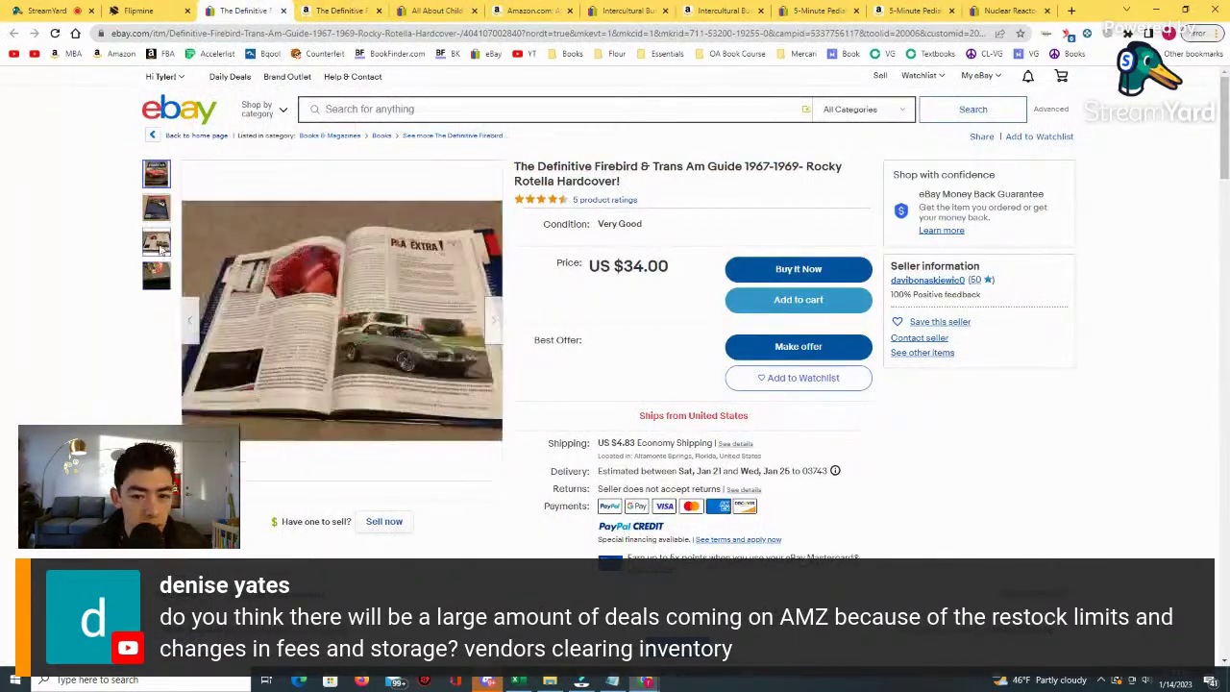
scroll(738, 498, "down", 20)
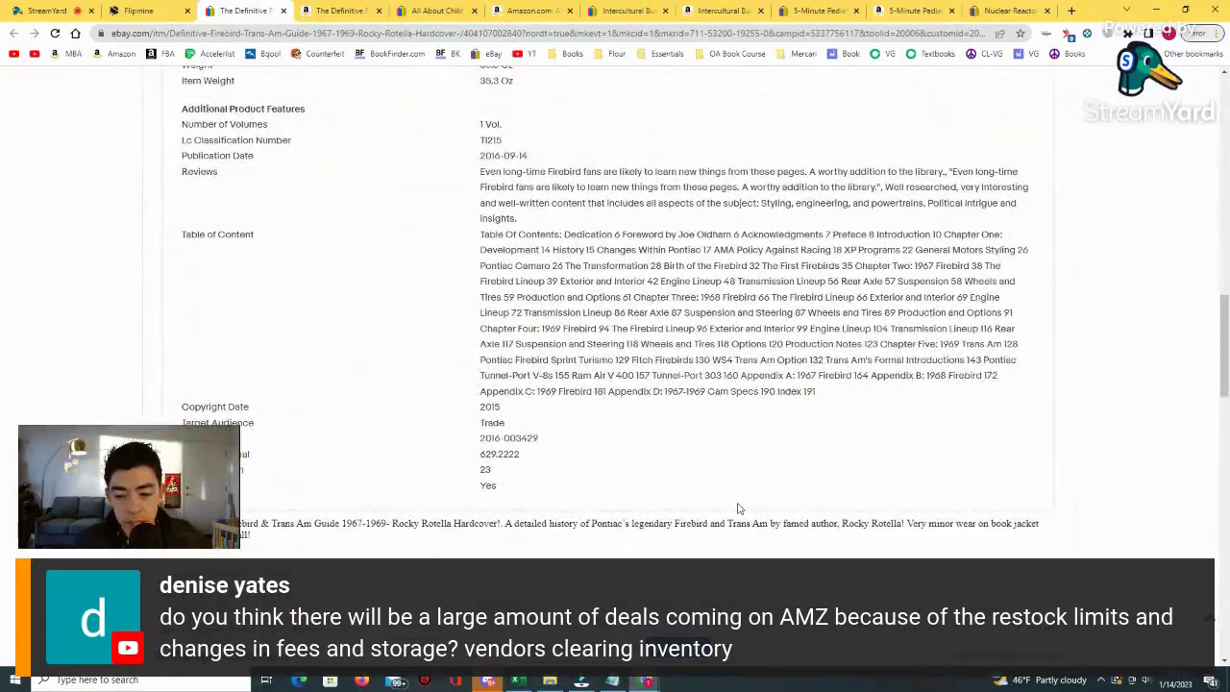
scroll(738, 508, "up", 20)
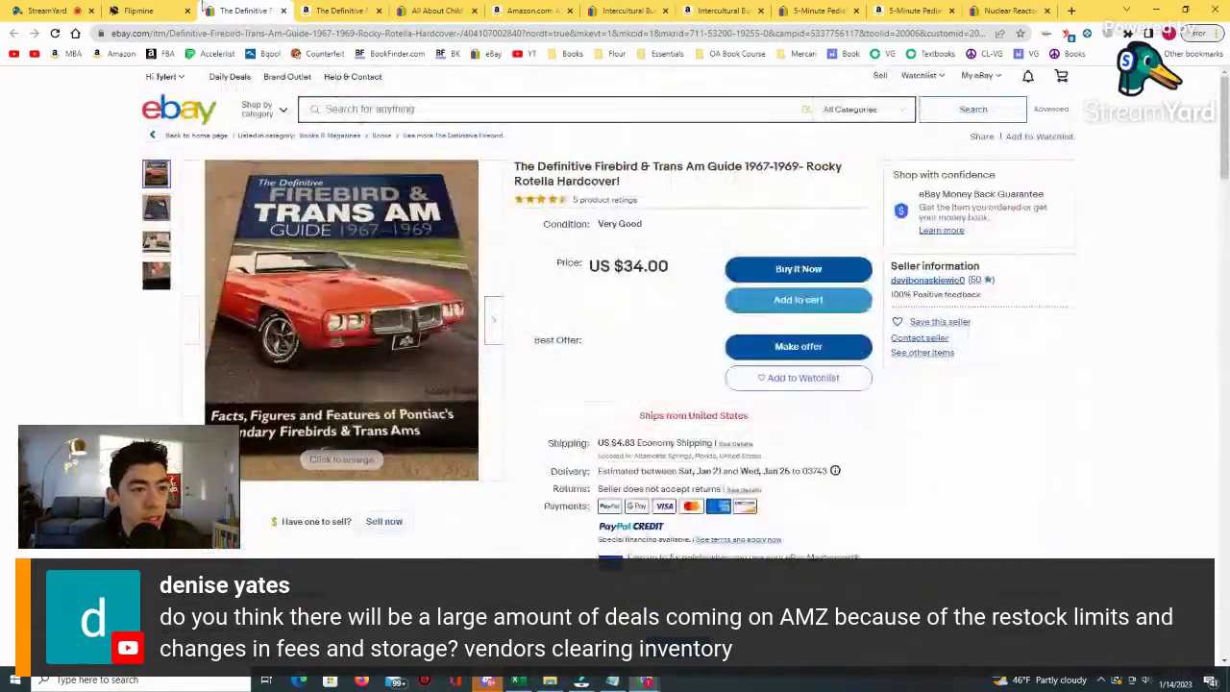
left_click(337, 11)
left_click(245, 11)
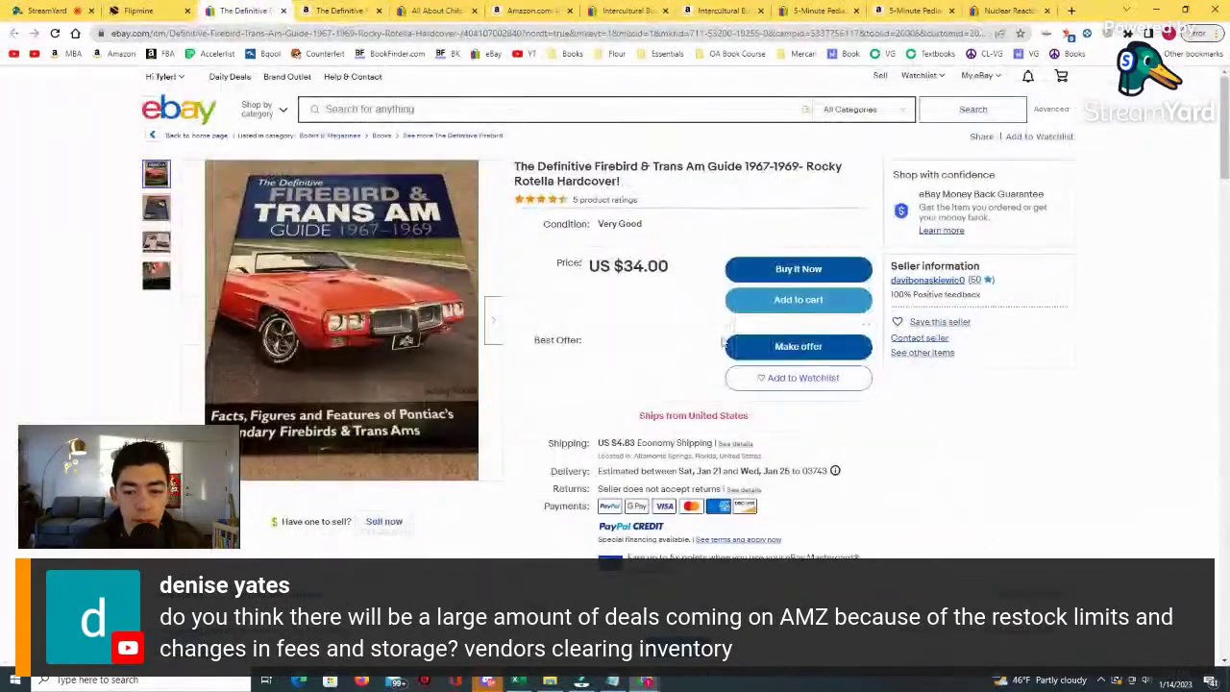
Add the Firebird guide to the eBay watchlist, send the seller a $20 offer, and close the offer dialog.
left_click(781, 375)
left_click(800, 383)
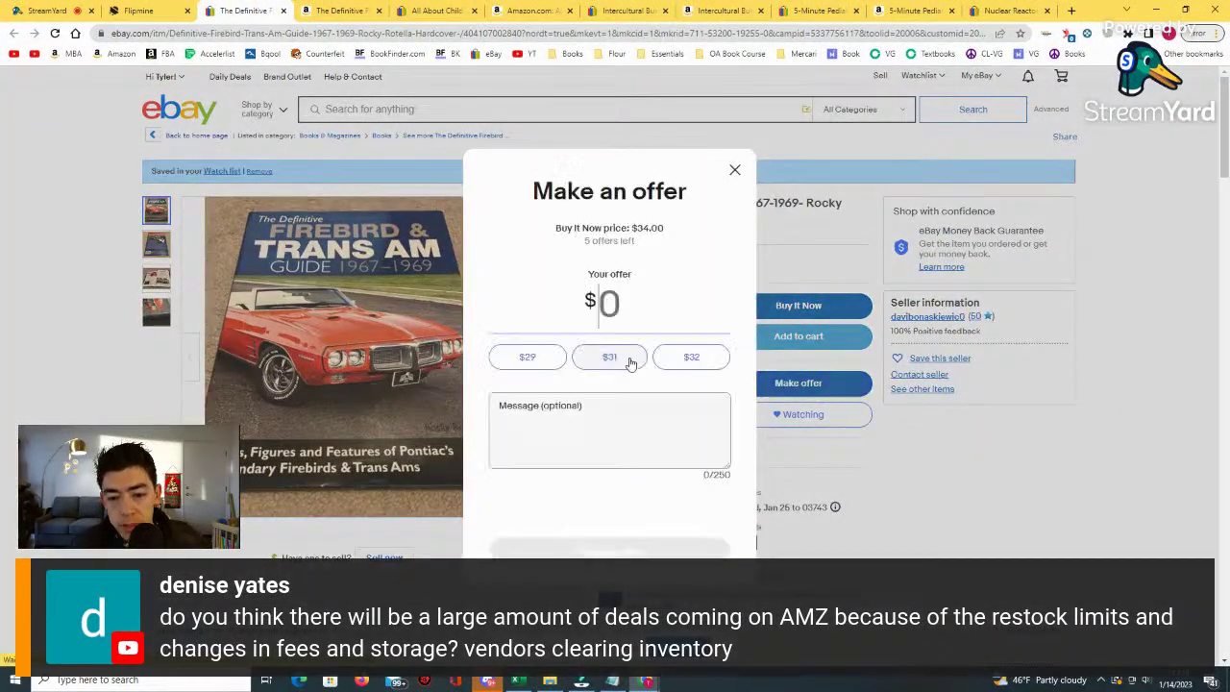
type("20")
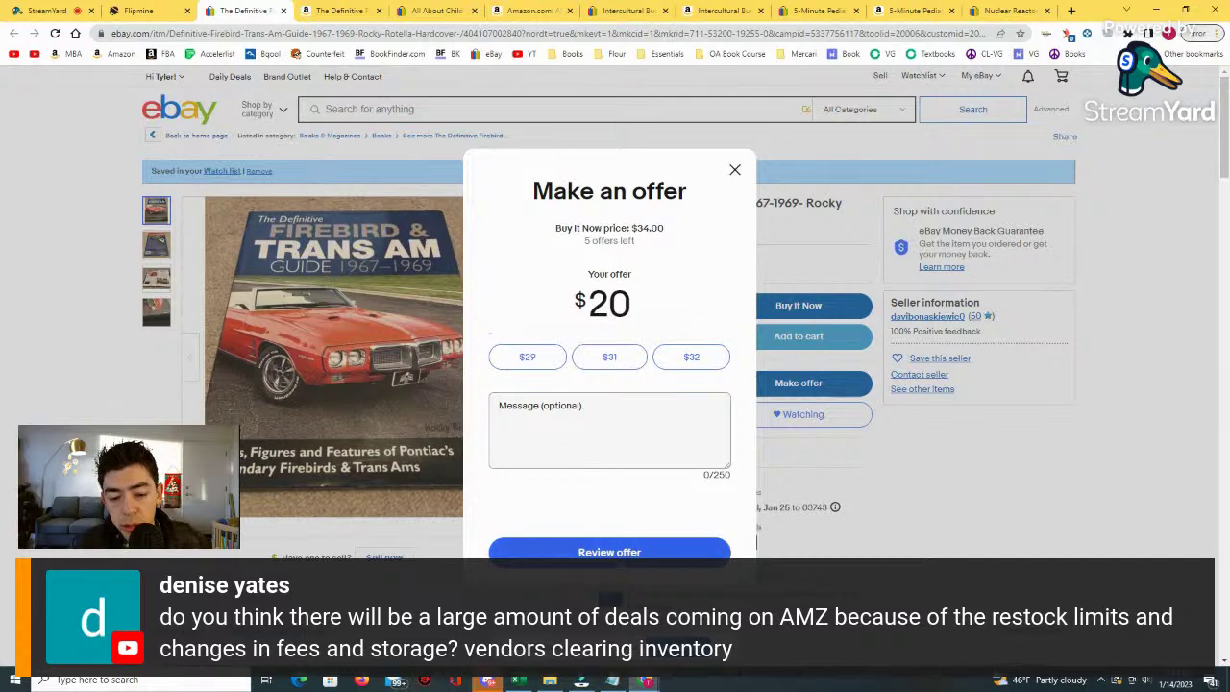
key("Return")
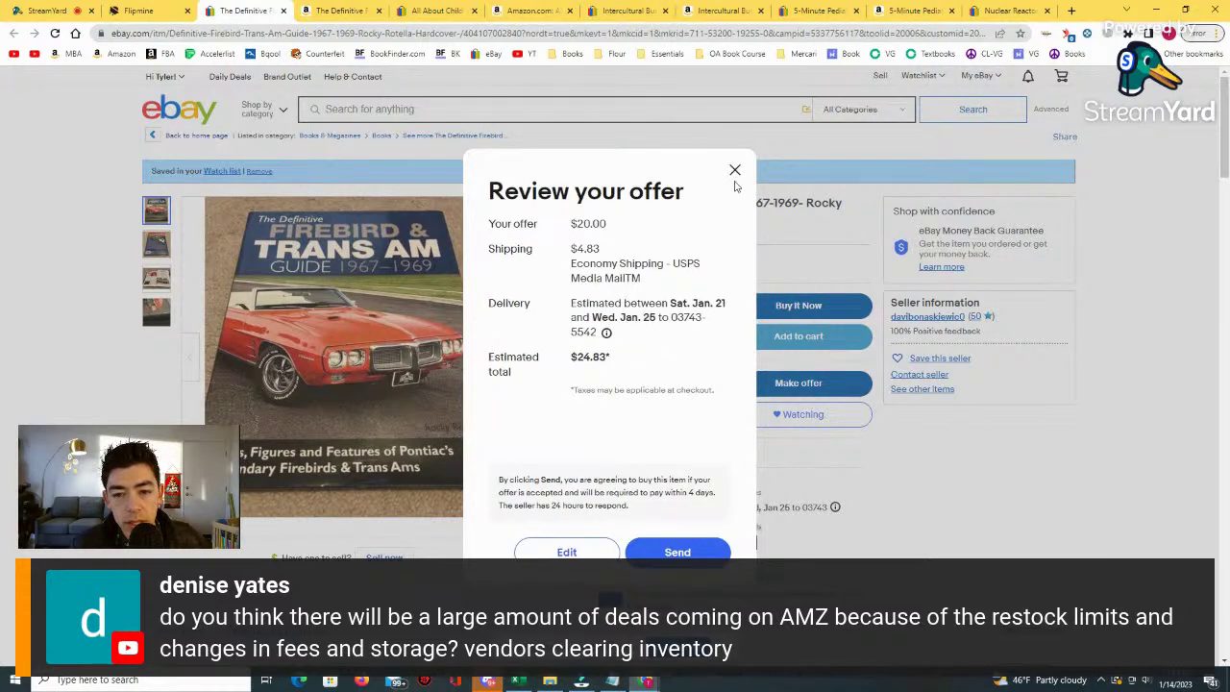
key("Return")
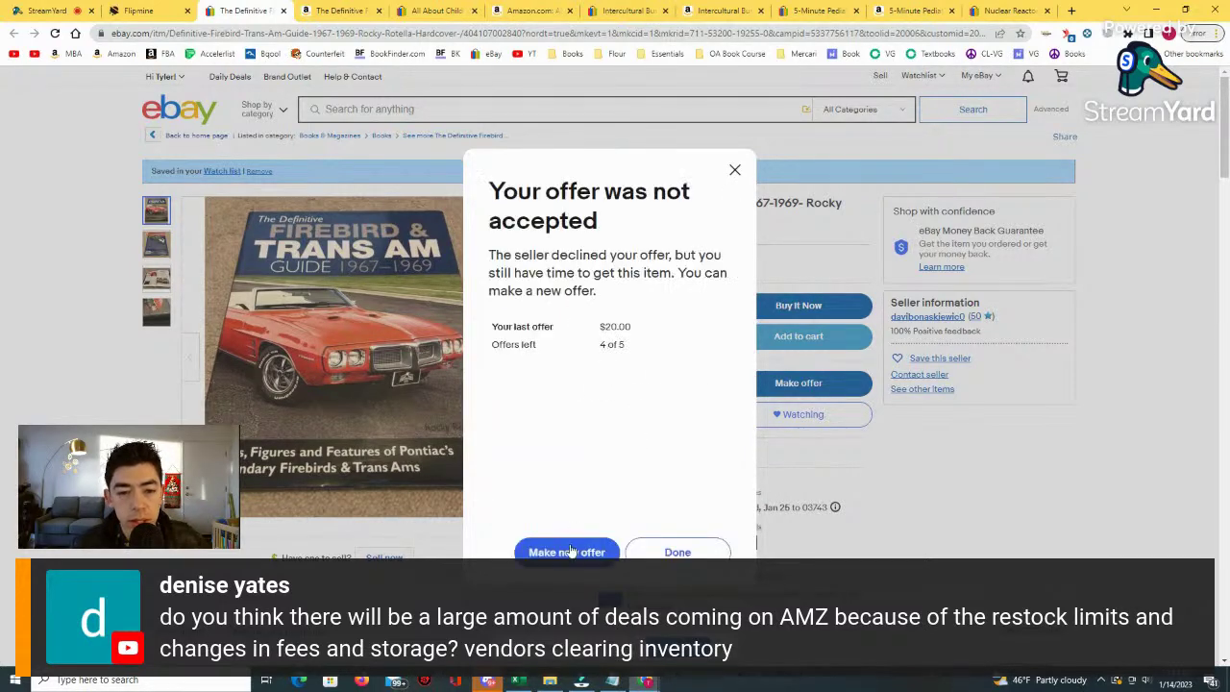
left_click(735, 170)
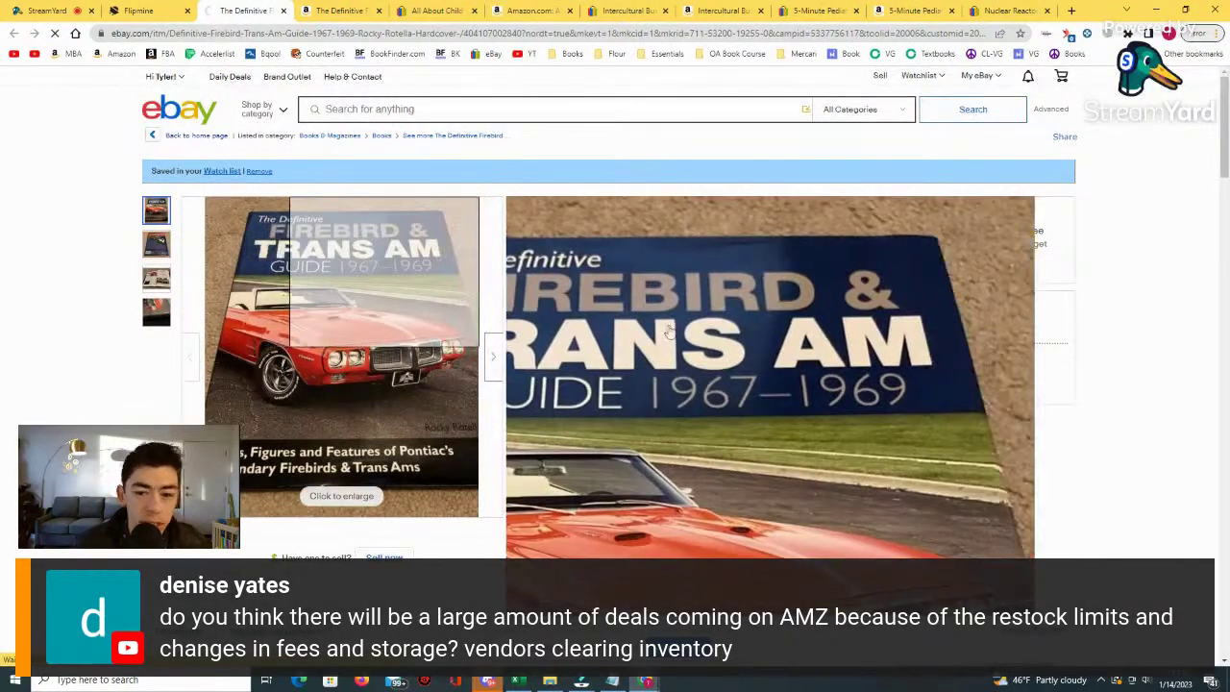
scroll(616, 394, "down", 1)
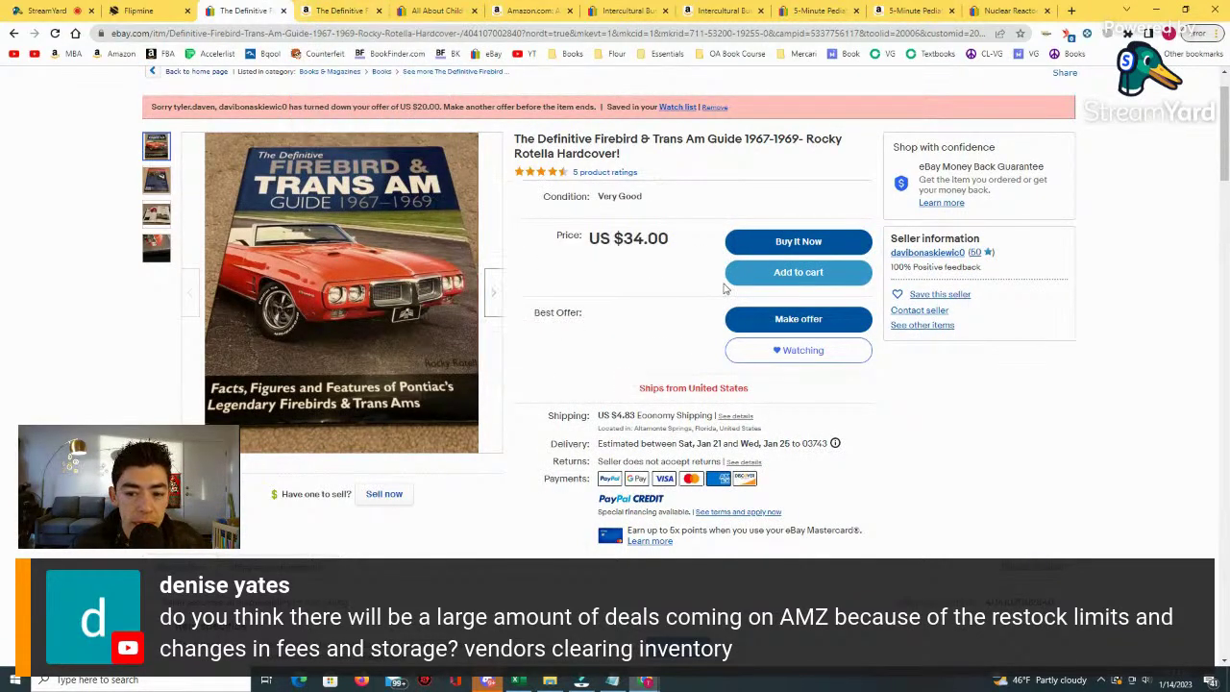
Set the Firebird guide's SellerAmp cost price to 30 and sale price to 55.
left_click(337, 11)
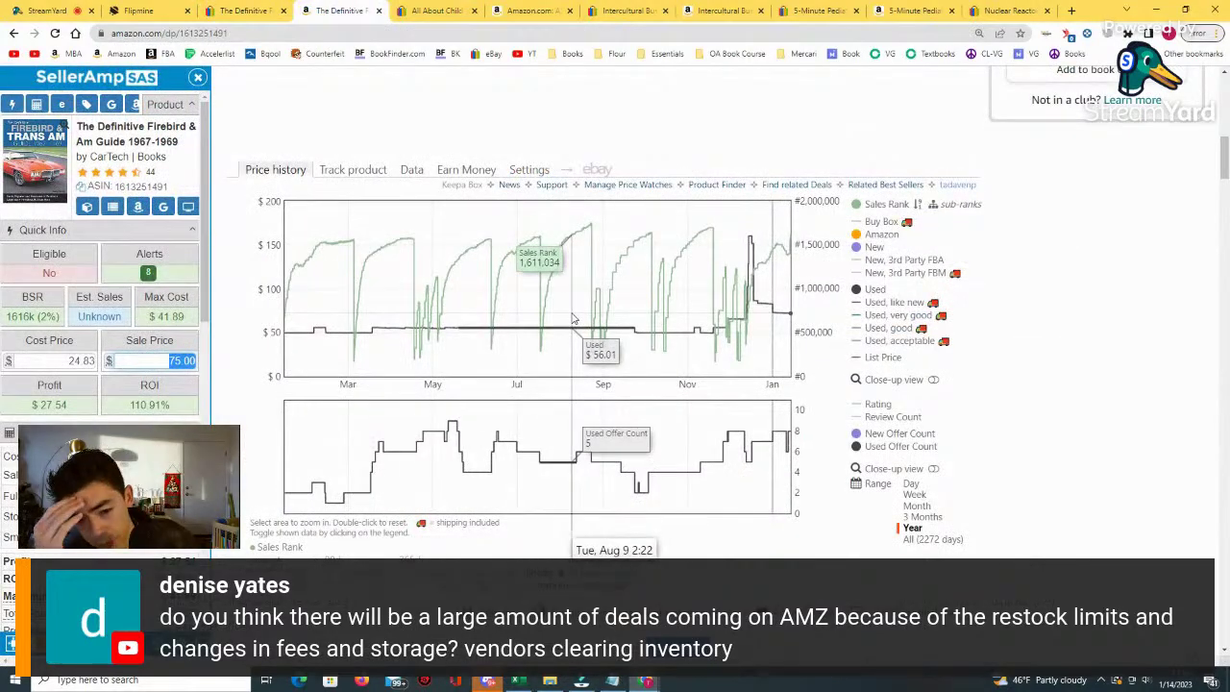
left_click(71, 369)
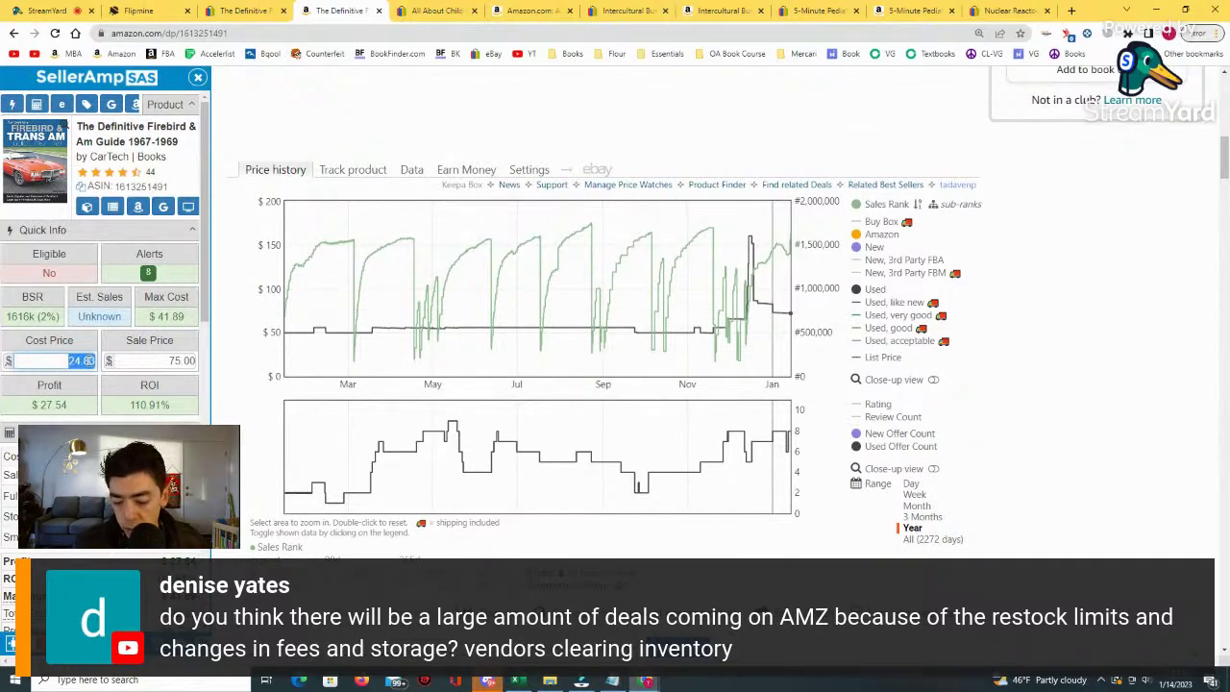
key("BackSpace")
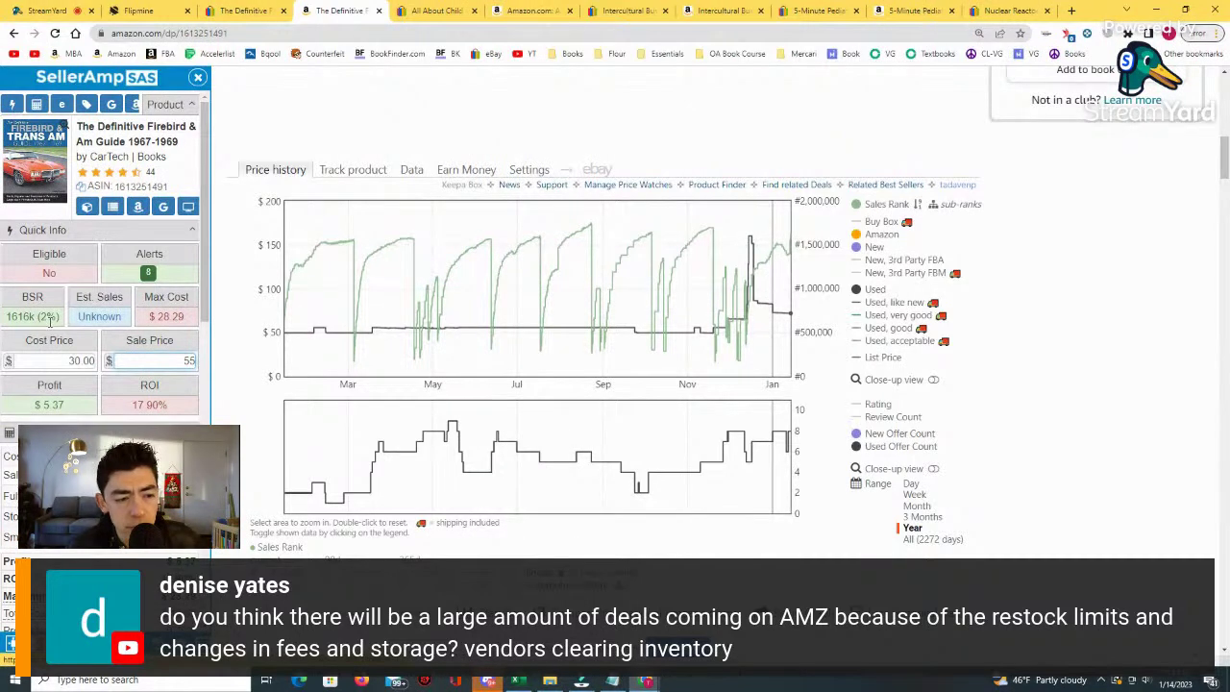
Move the Firebird guide's eBay listing to the end of the open browser tabs and close its Amazon page.
left_click(245, 11)
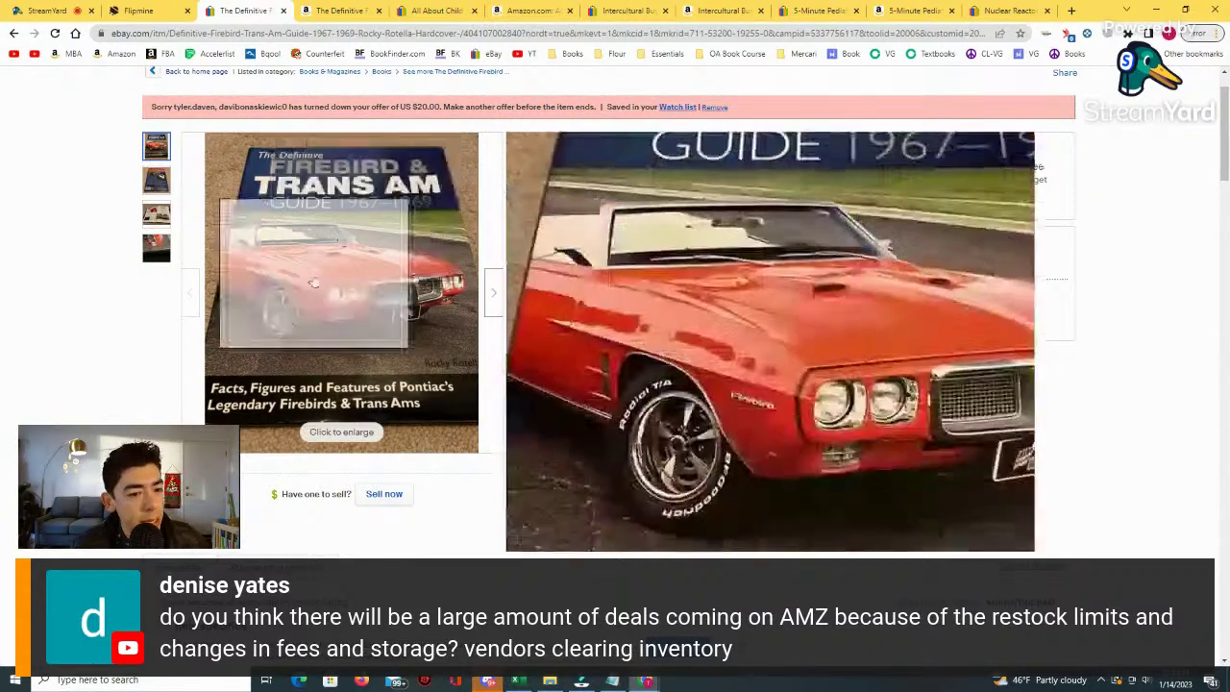
left_click(139, 10)
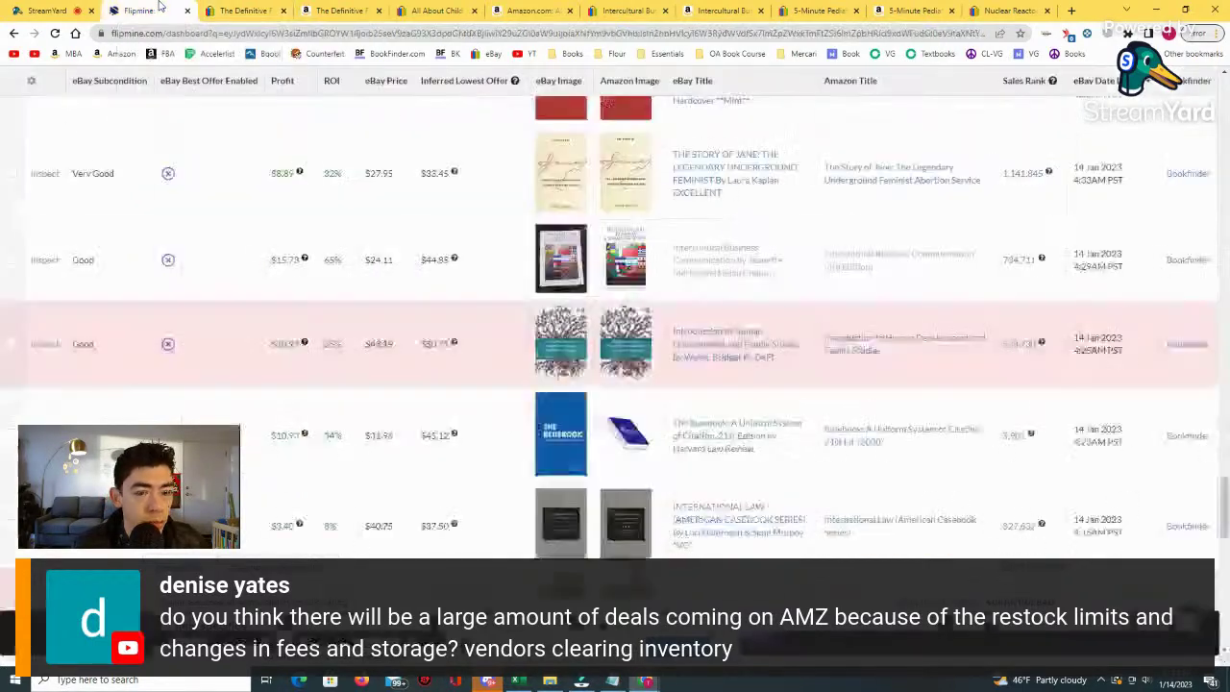
scroll(615, 288, "down", 2)
left_click(324, 14)
left_click_drag(252, 11, 1008, 12)
left_click(285, 7)
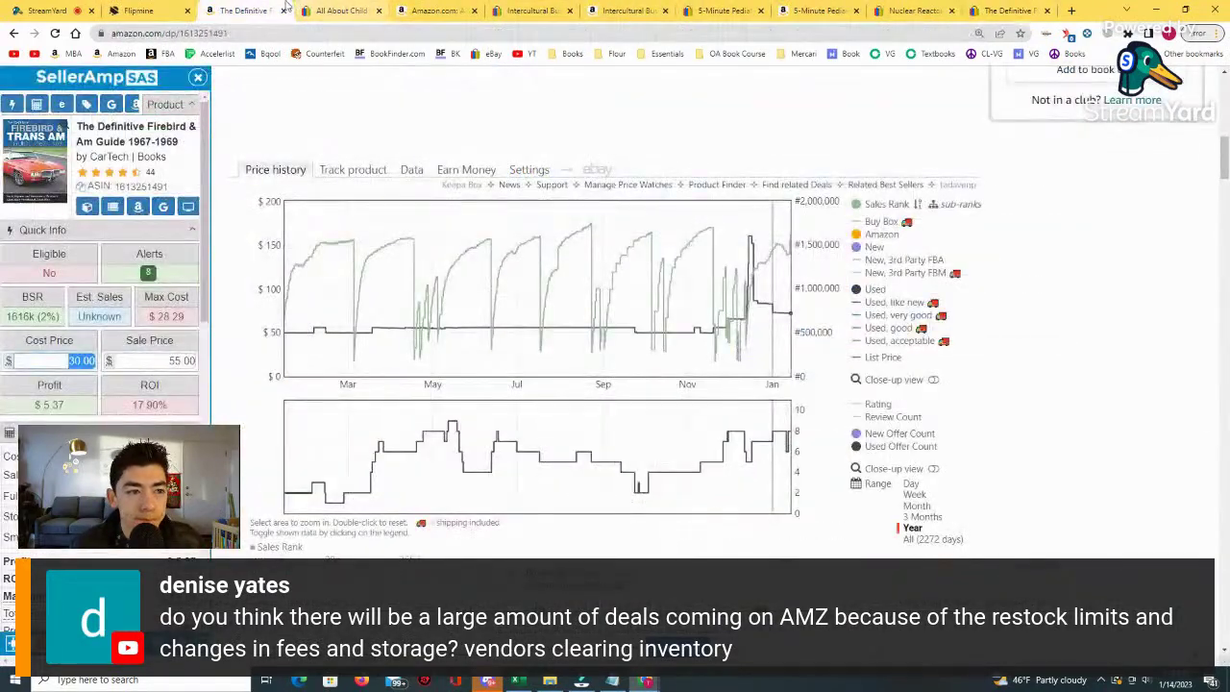
Close the Firebird guide's Amazon page and examine the Keepa price history on the Amazon page for All About Child Care and Early Education.
left_click(283, 10)
left_click(337, 9)
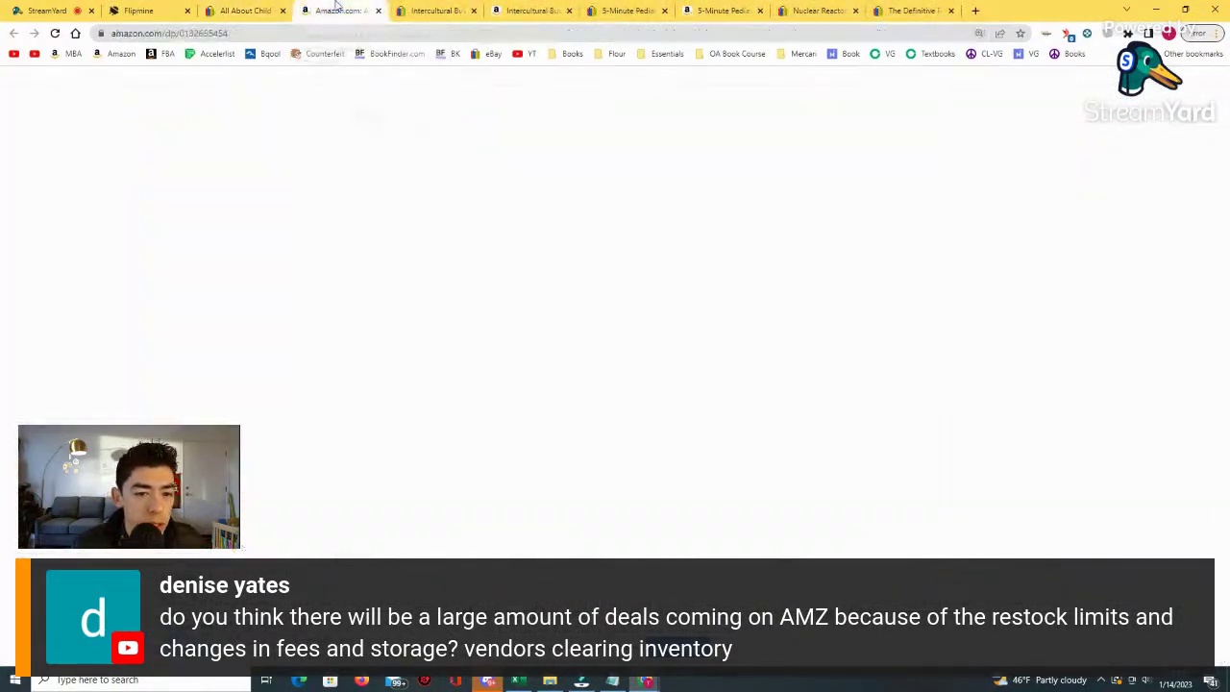
scroll(597, 309, "down", 10)
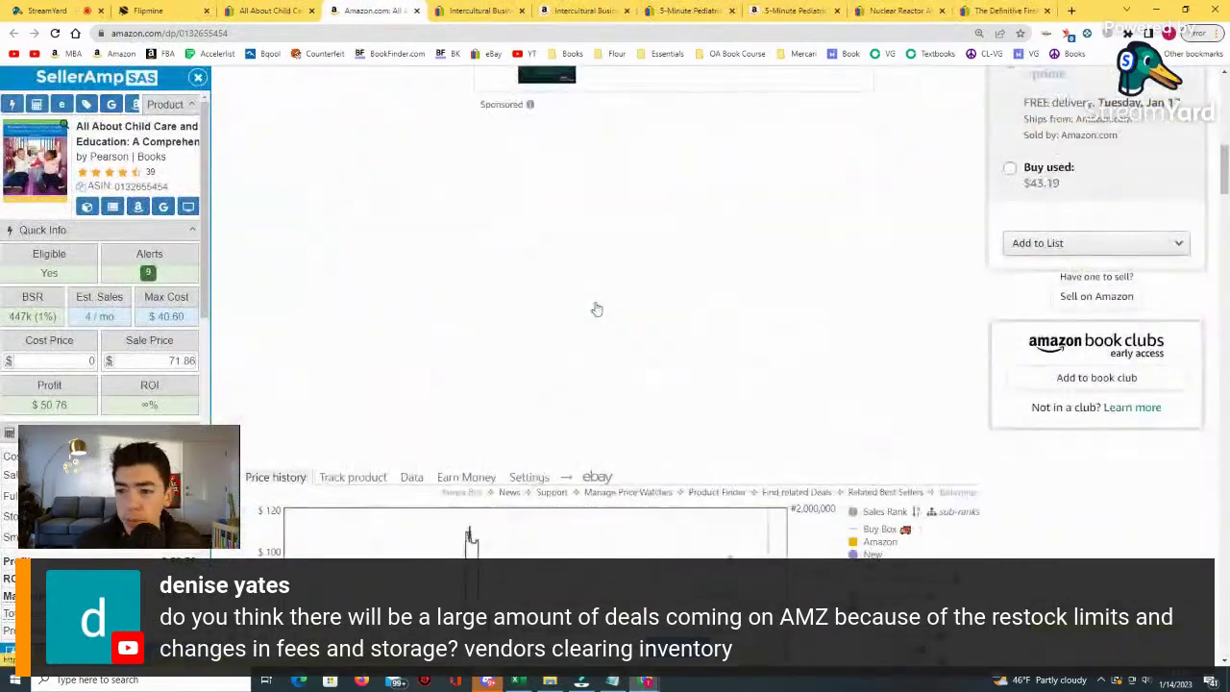
scroll(597, 309, "down", 5)
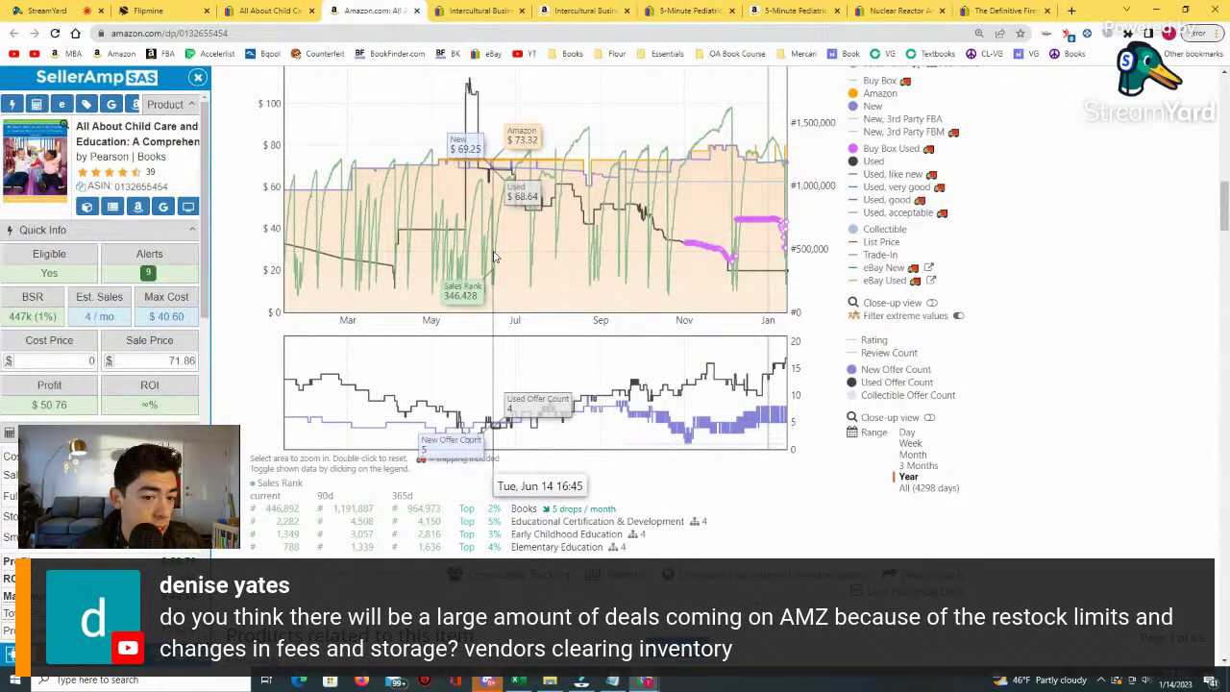
scroll(496, 255, "up", 2)
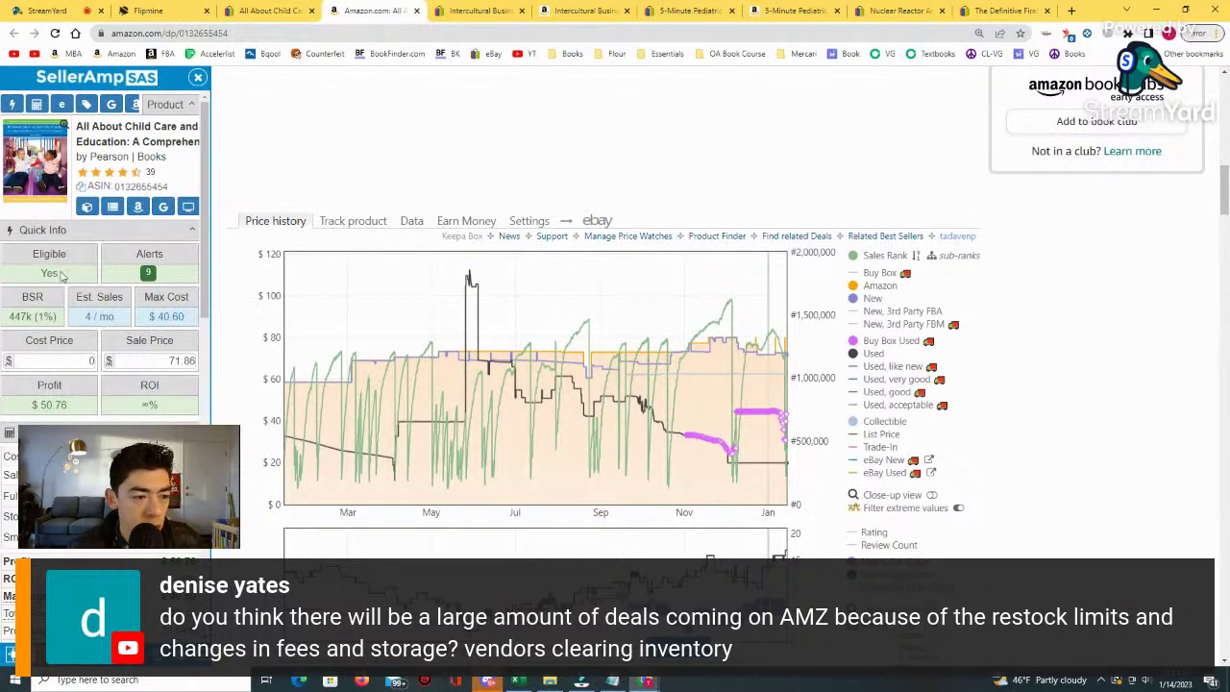
Check the child care book's SellerAmp details, selling eligibility, and Restricted or Hazmat status on its Amazon page.
scroll(70, 253, "down", 5)
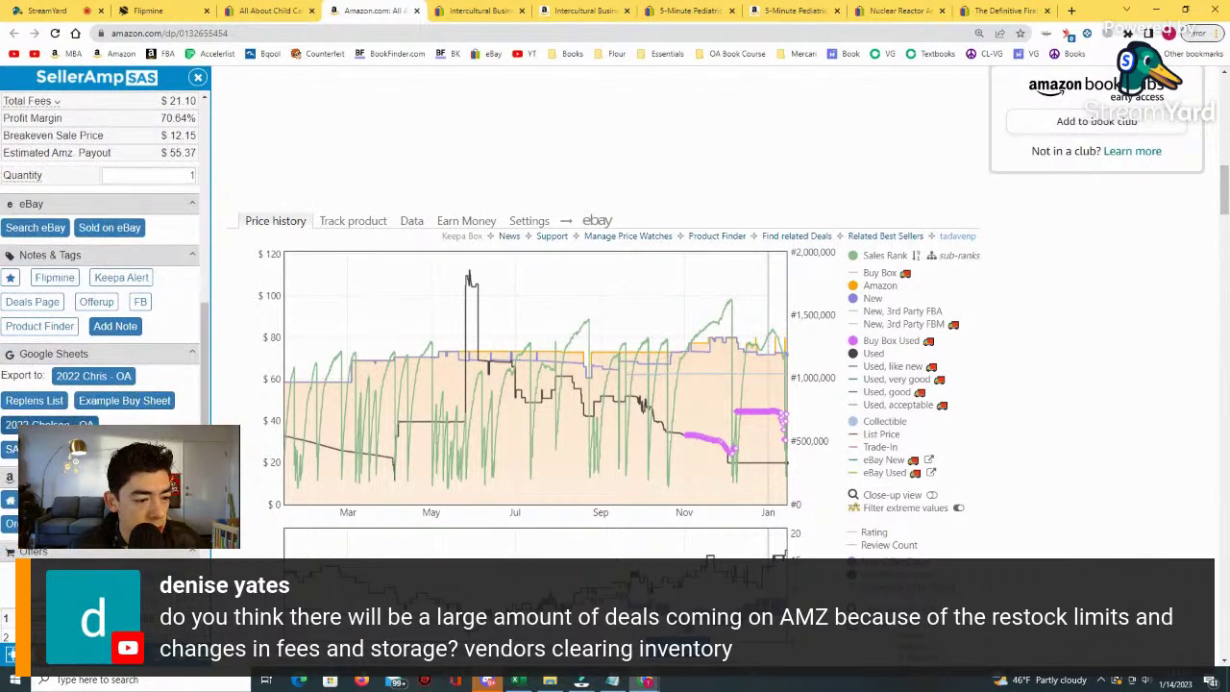
scroll(110, 374, "up", 8)
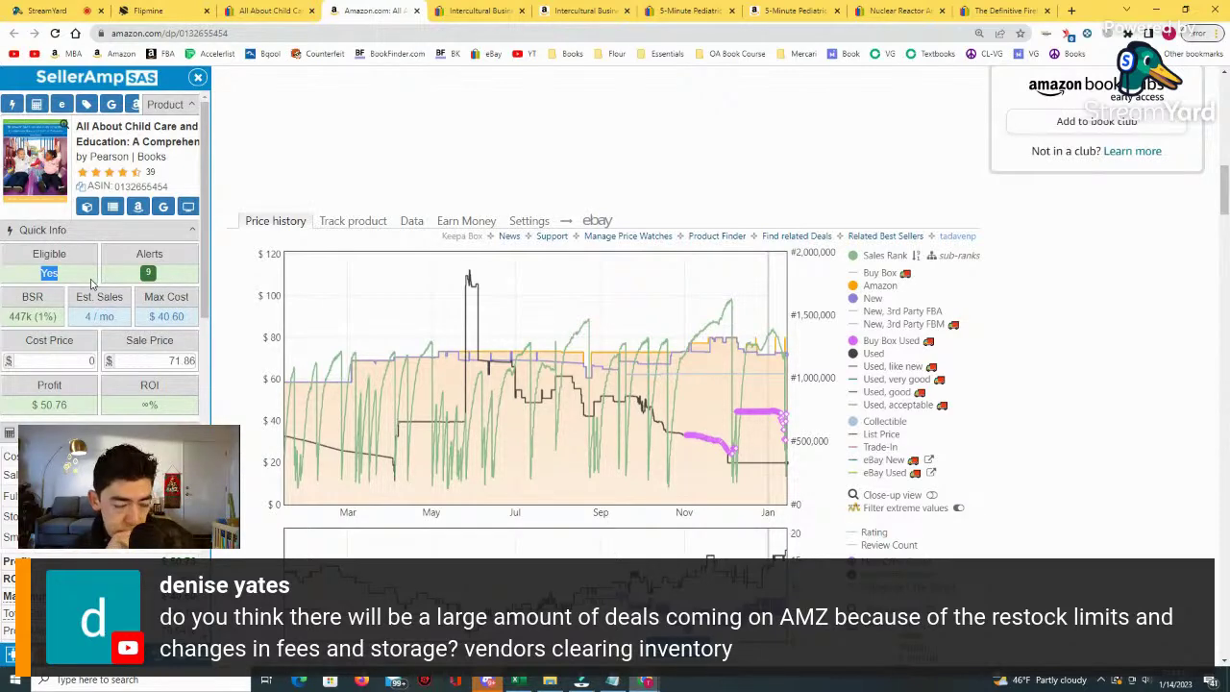
scroll(377, 343, "up", 15)
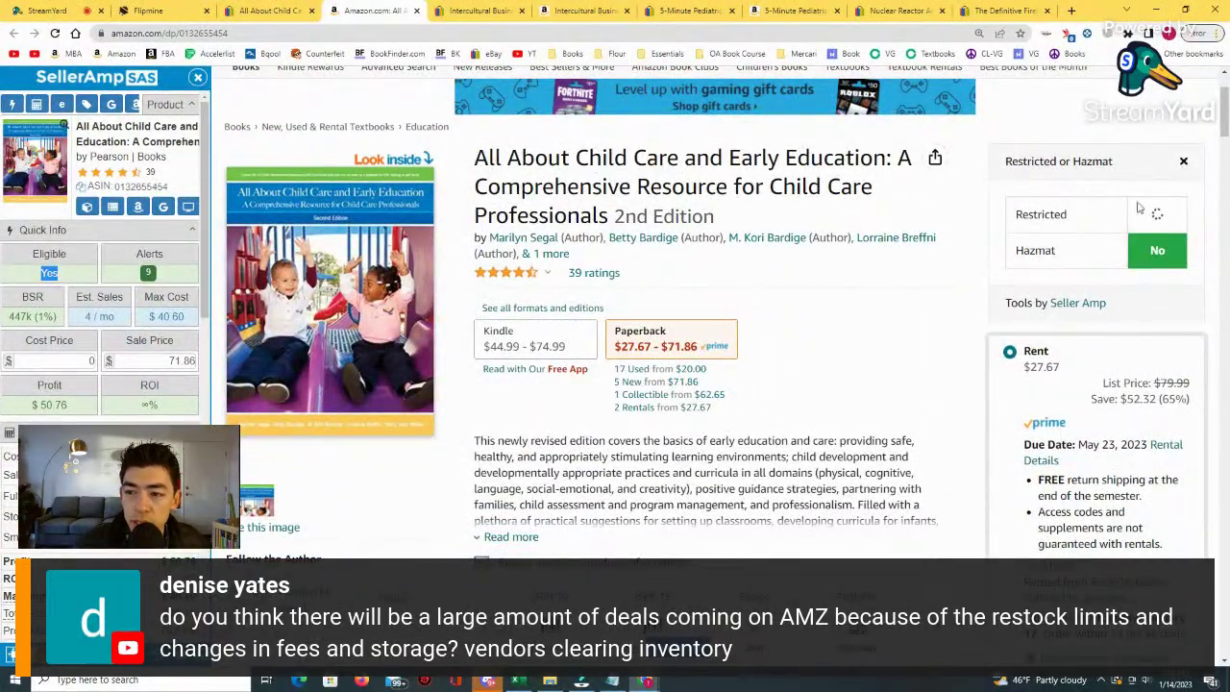
scroll(1039, 162, "up", 2)
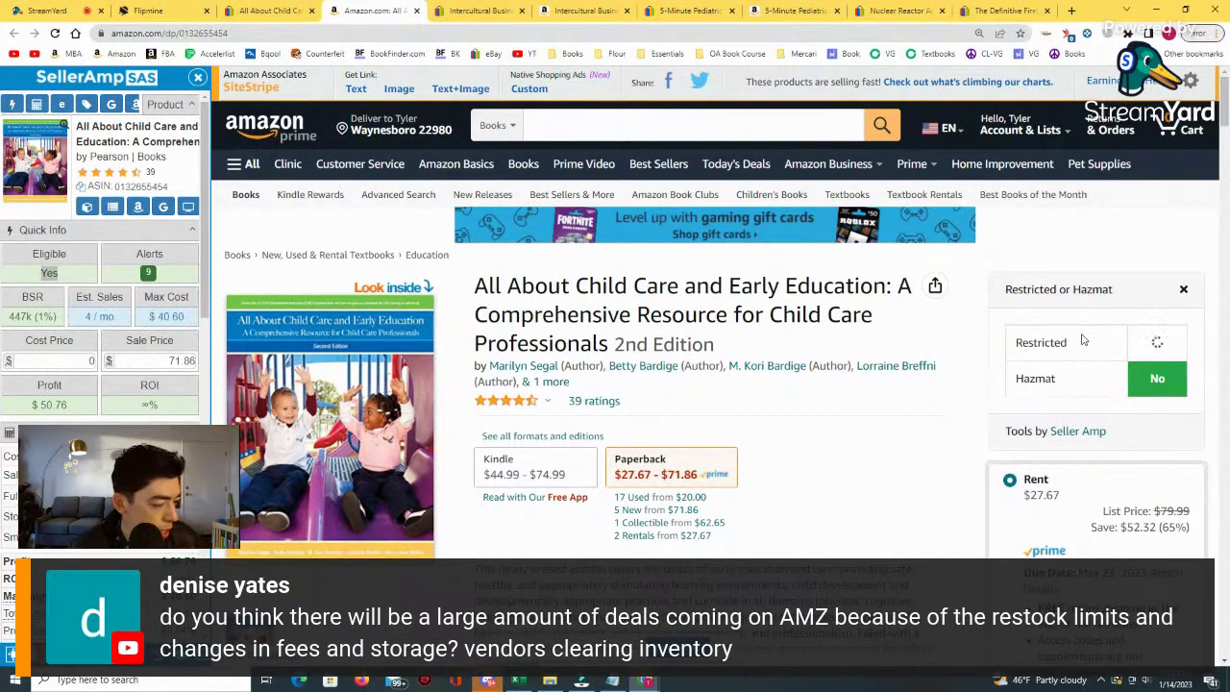
scroll(1083, 340, "down", 2)
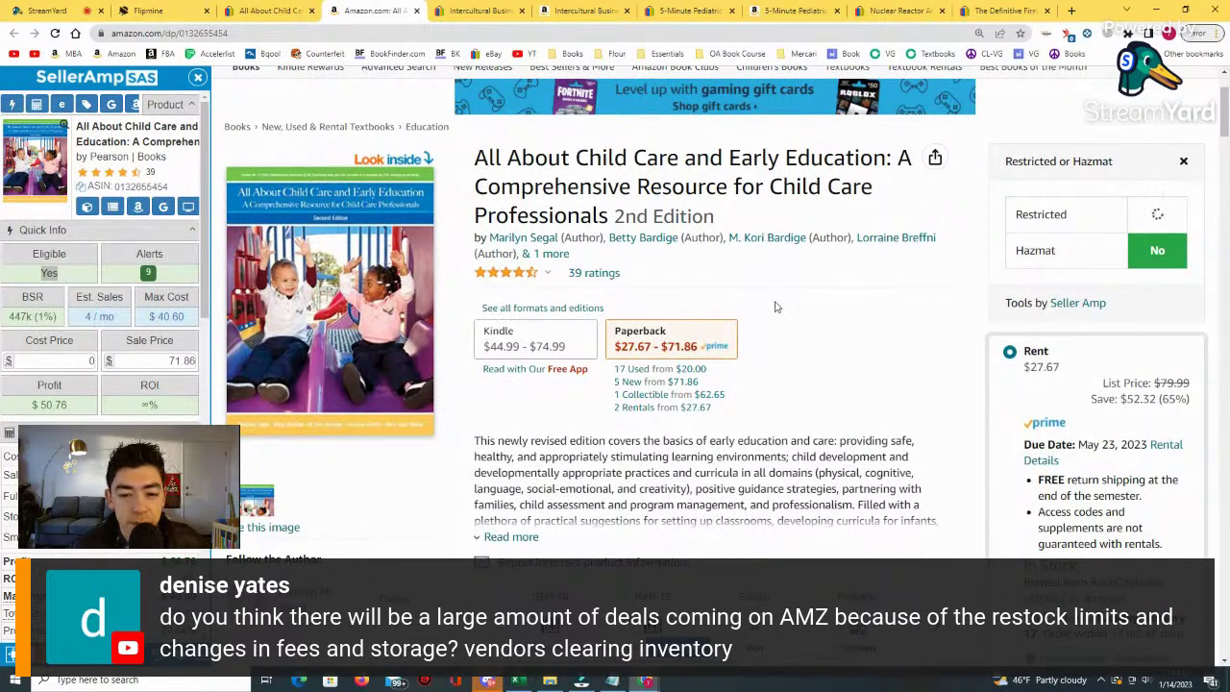
Zoom the child care book's Keepa chart into the early April period to examine the used price dip and sales rank.
scroll(777, 307, "down", 10)
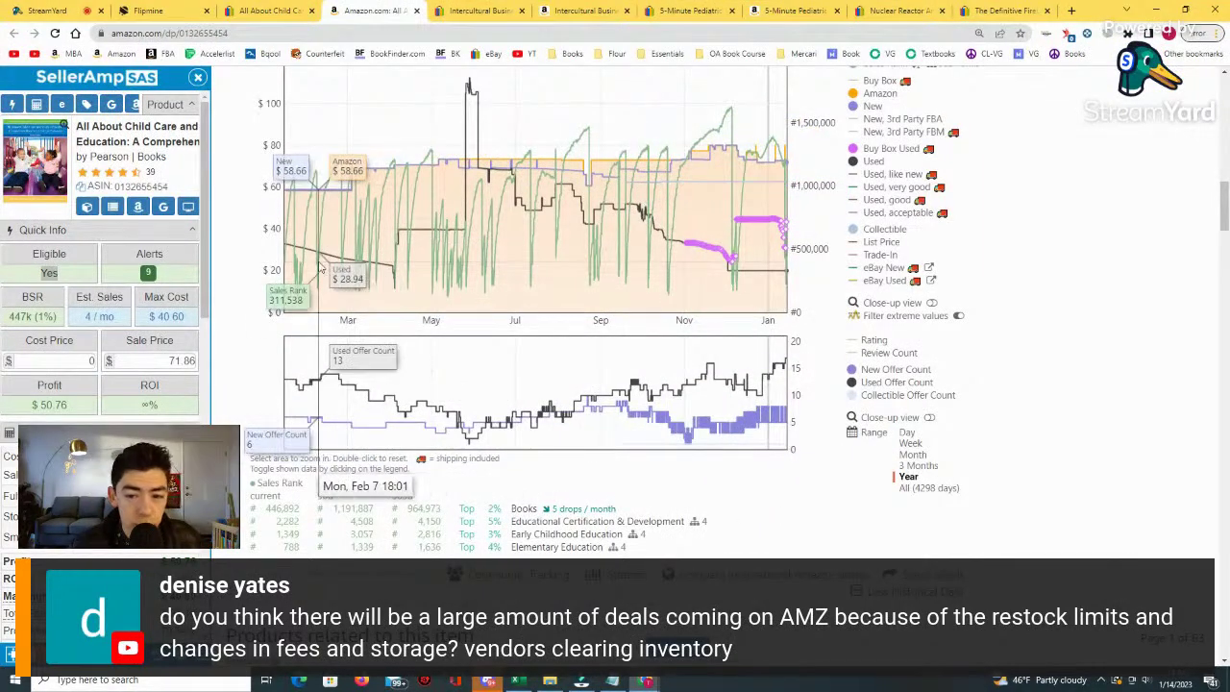
left_click_drag(406, 240, 420, 240)
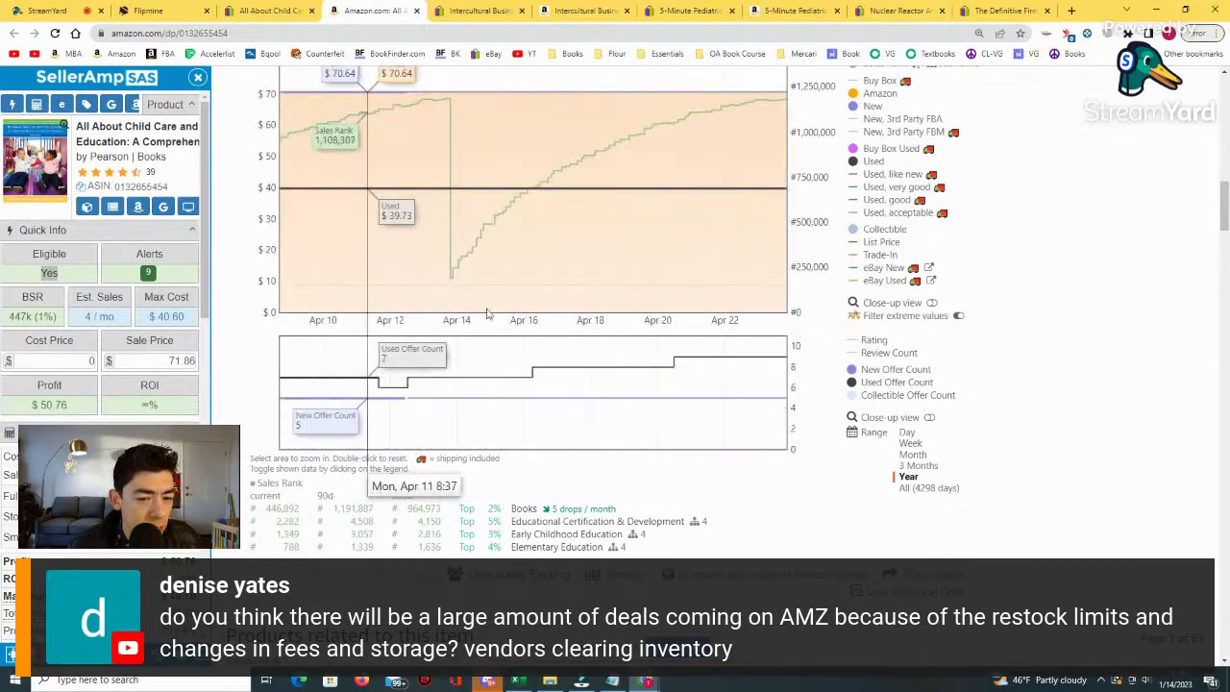
right_click(399, 277)
double_click(397, 281)
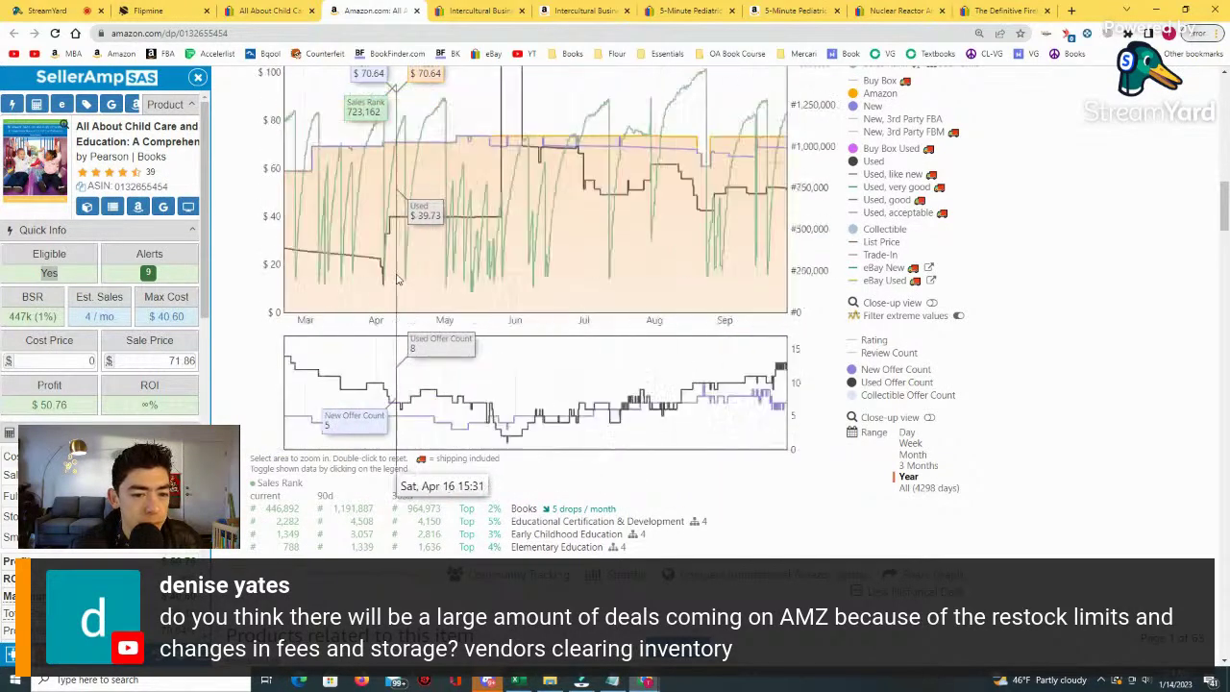
left_click_drag(399, 279, 423, 278)
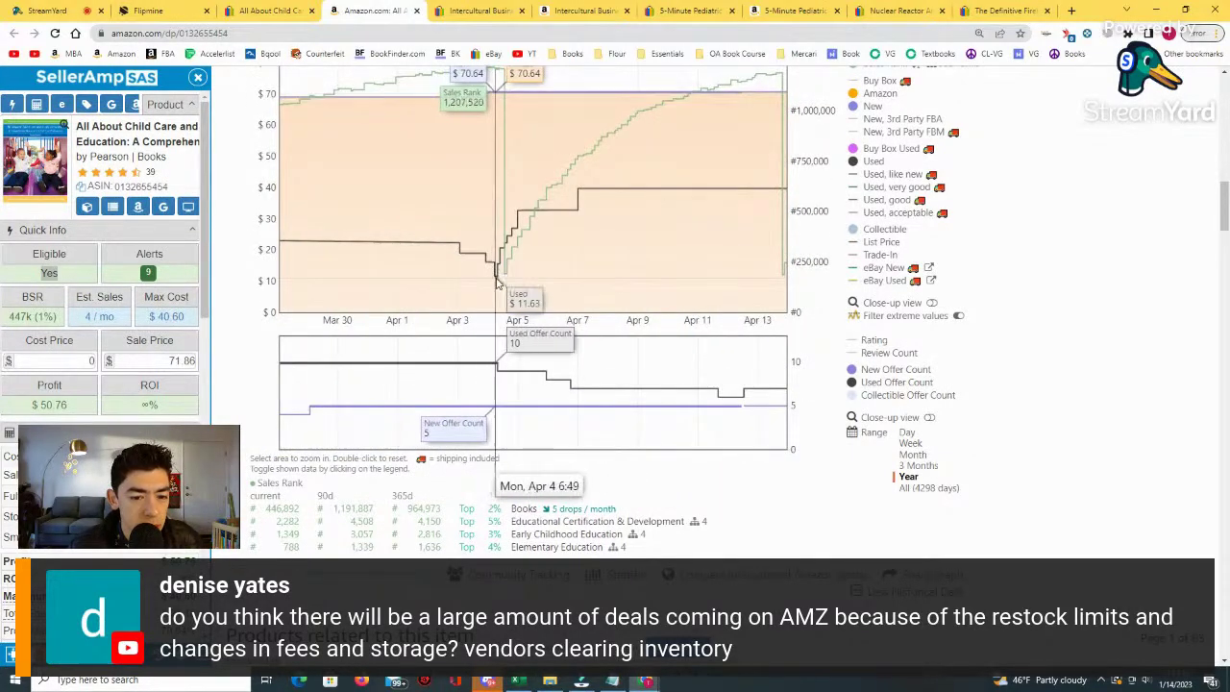
Compare the child care book's all-time and one-year Keepa histories, and zoom into the April to October stretch.
left_click(930, 487)
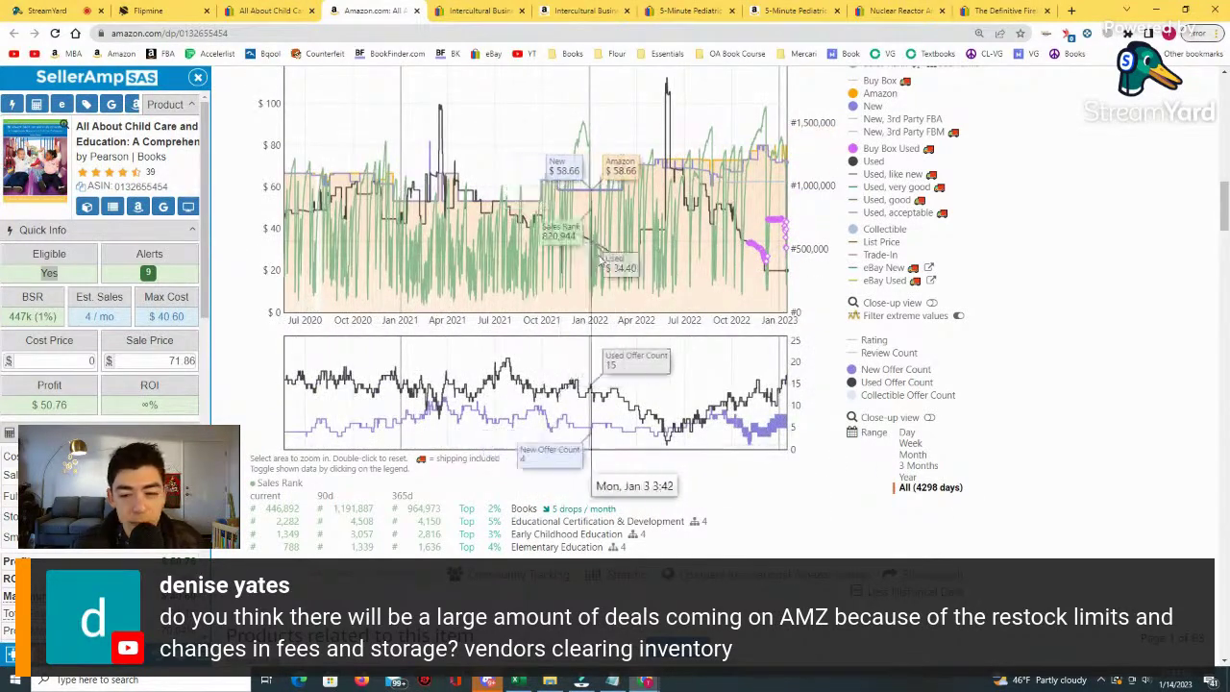
left_click(908, 477)
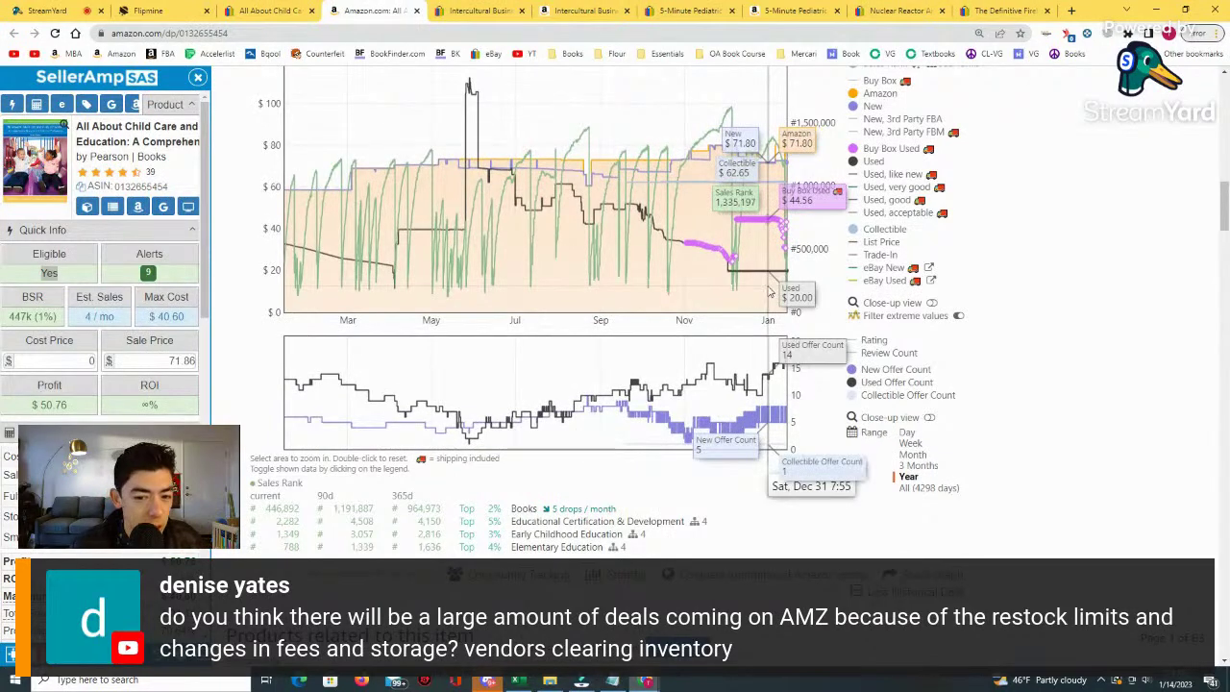
left_click_drag(376, 250, 673, 250)
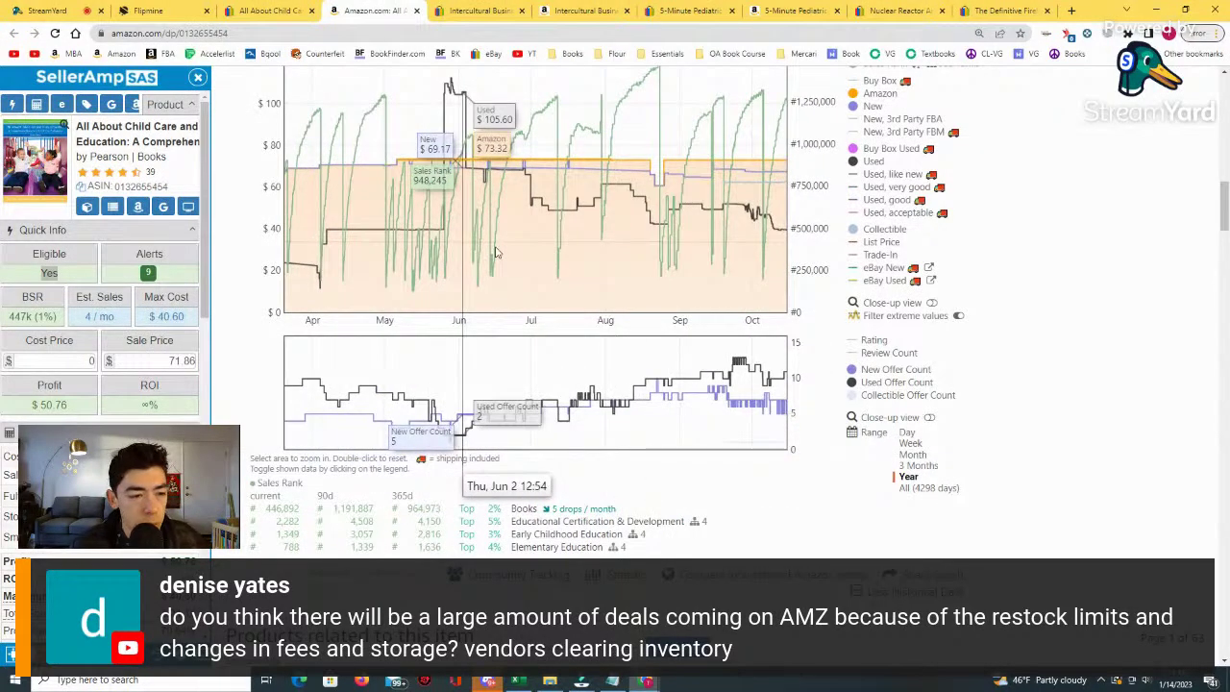
Compare the child care book's eBay listing price with its recent Keepa used prices and the used offer on Amazon.
left_click(269, 10)
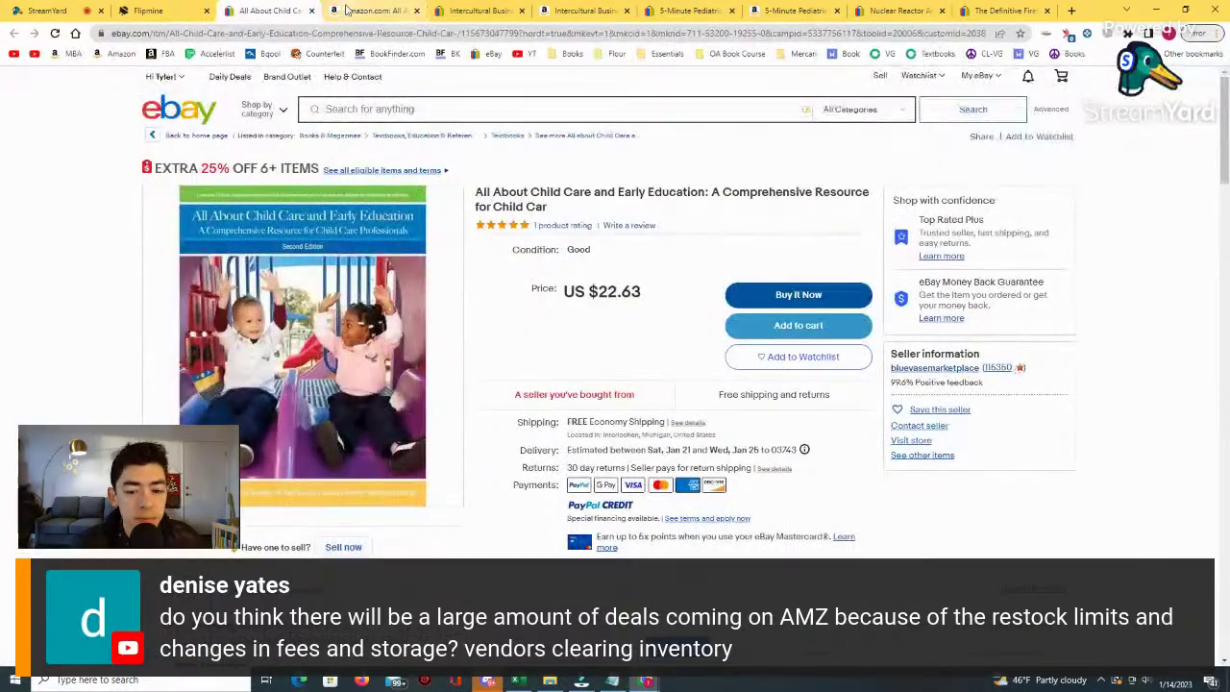
left_click(375, 11)
scroll(615, 326, "up", 3)
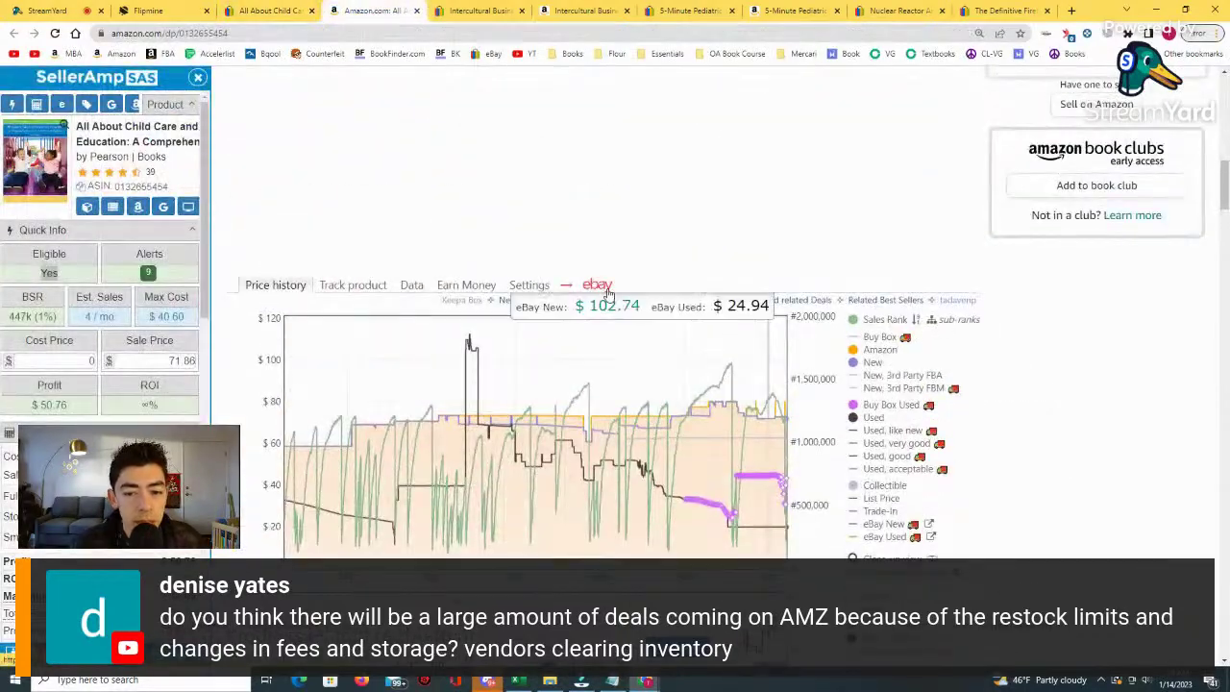
scroll(615, 327, "down", 3)
scroll(608, 326, "up", 2)
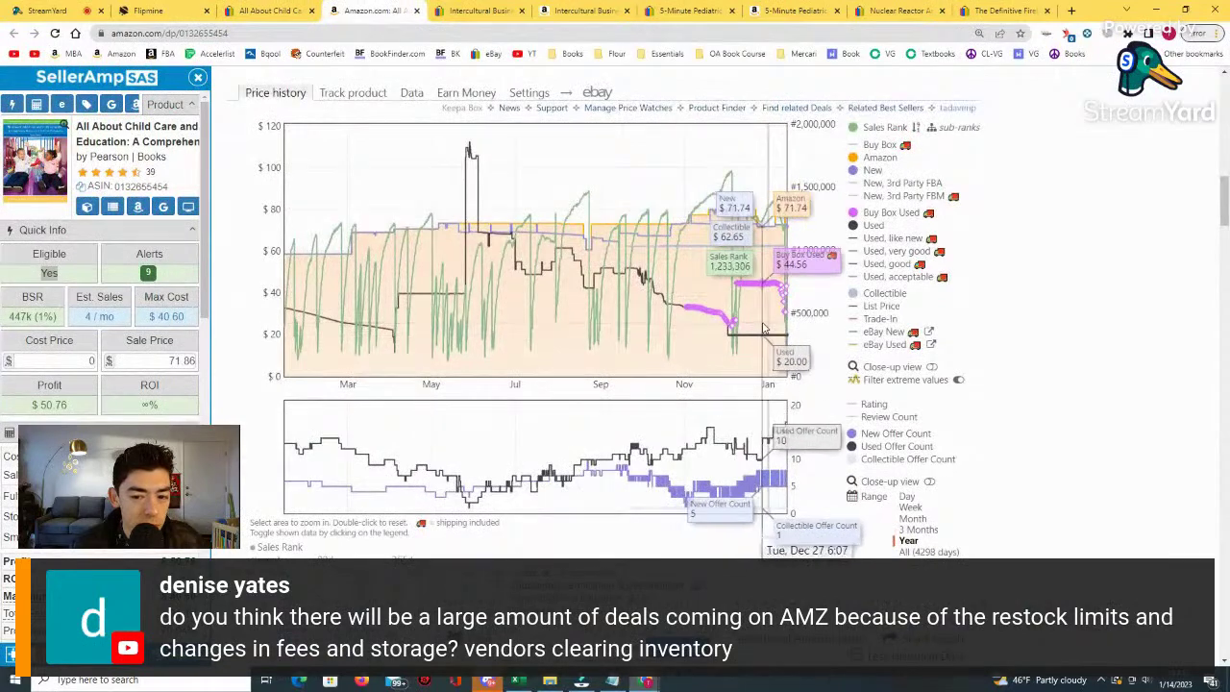
scroll(801, 401, "up", 1)
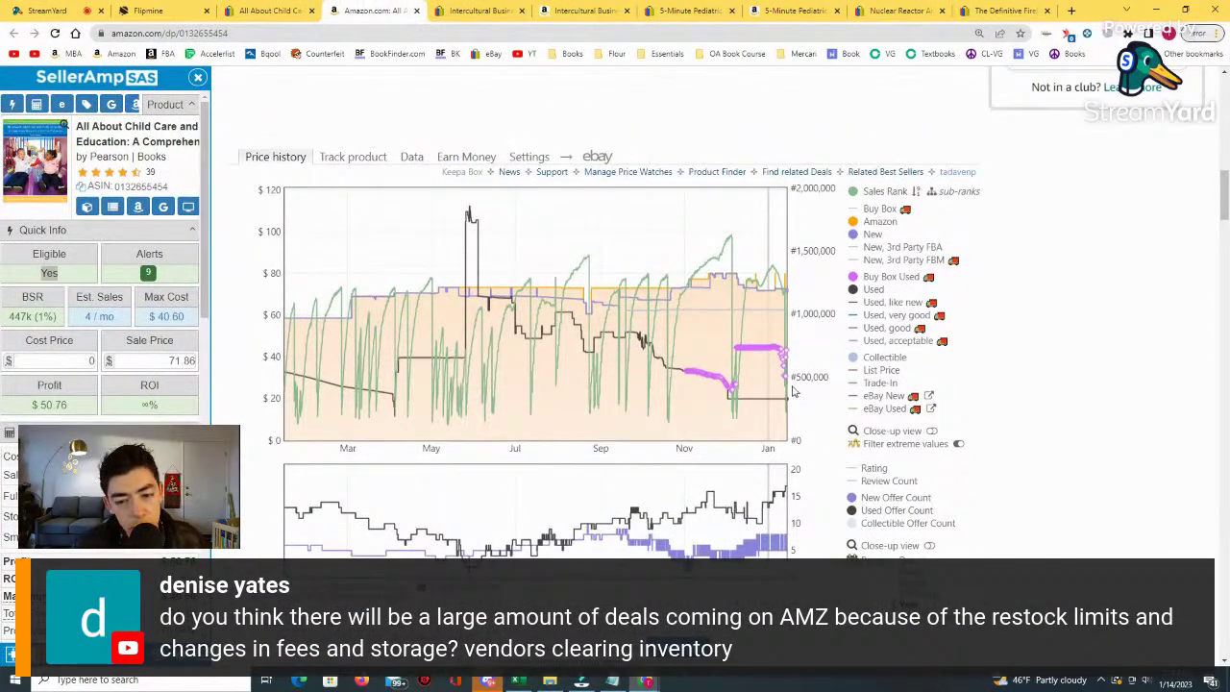
scroll(793, 391, "down", 5)
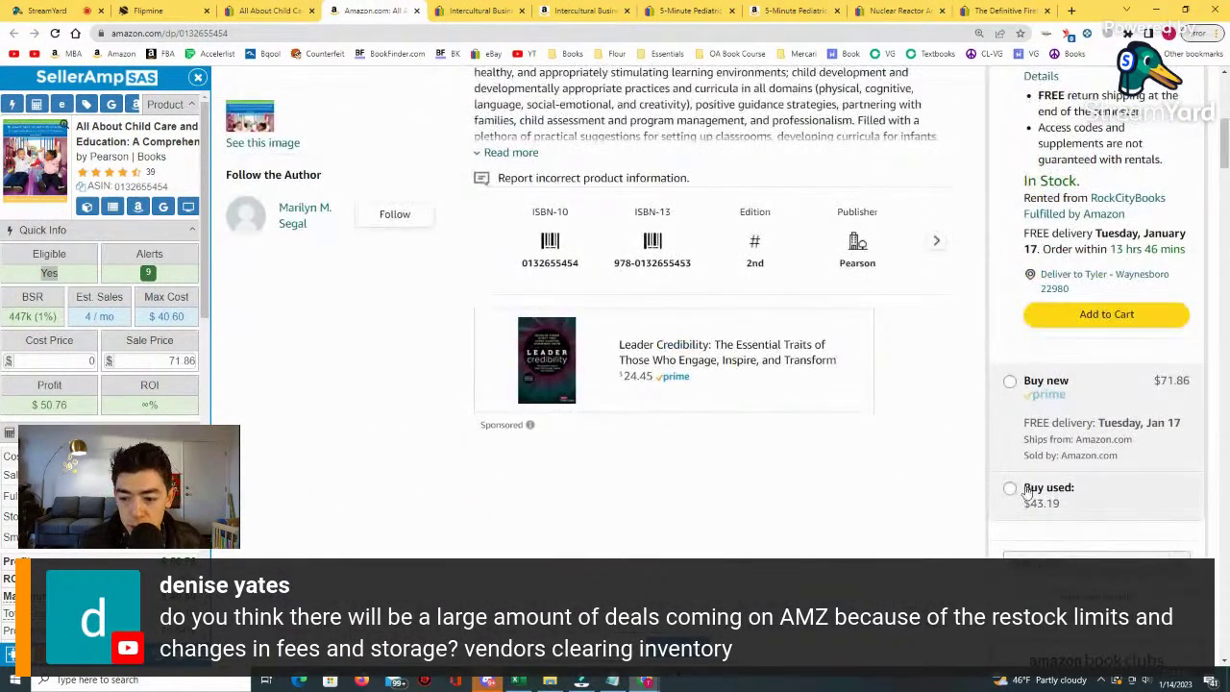
Inspect the All About Child Care book's price history for all time and the past year, zooming in on the most recent months.
scroll(664, 413, "down", 6)
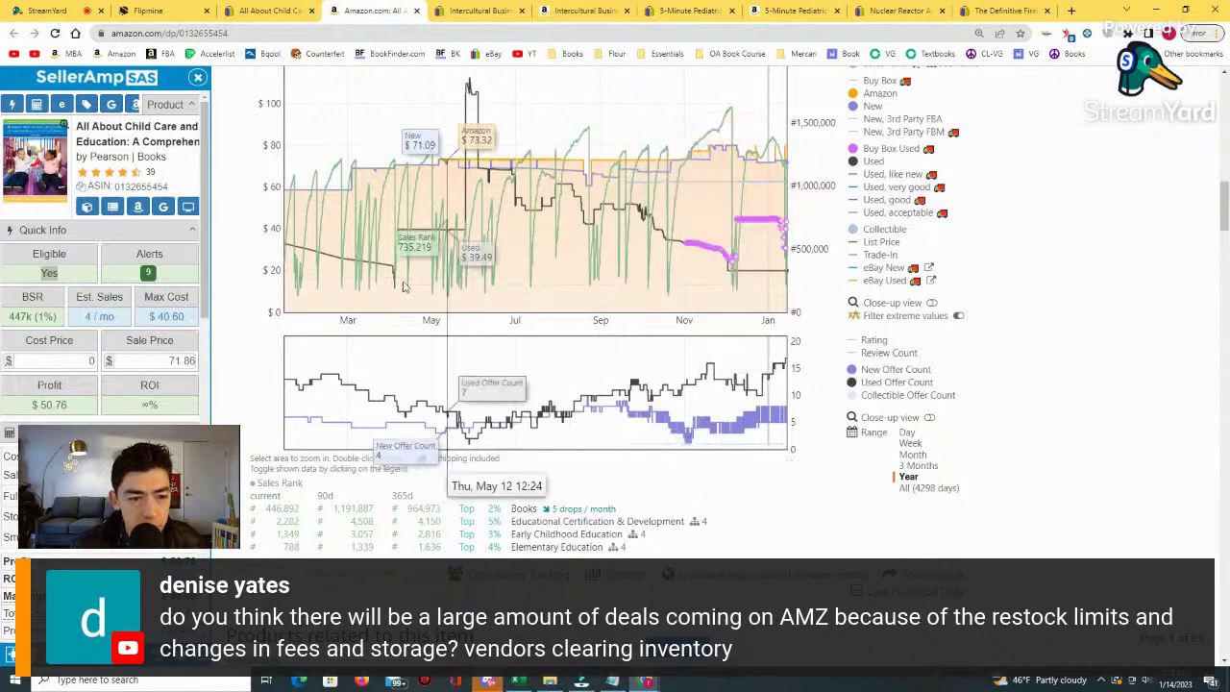
left_click(923, 488)
left_click_drag(726, 394, 786, 394)
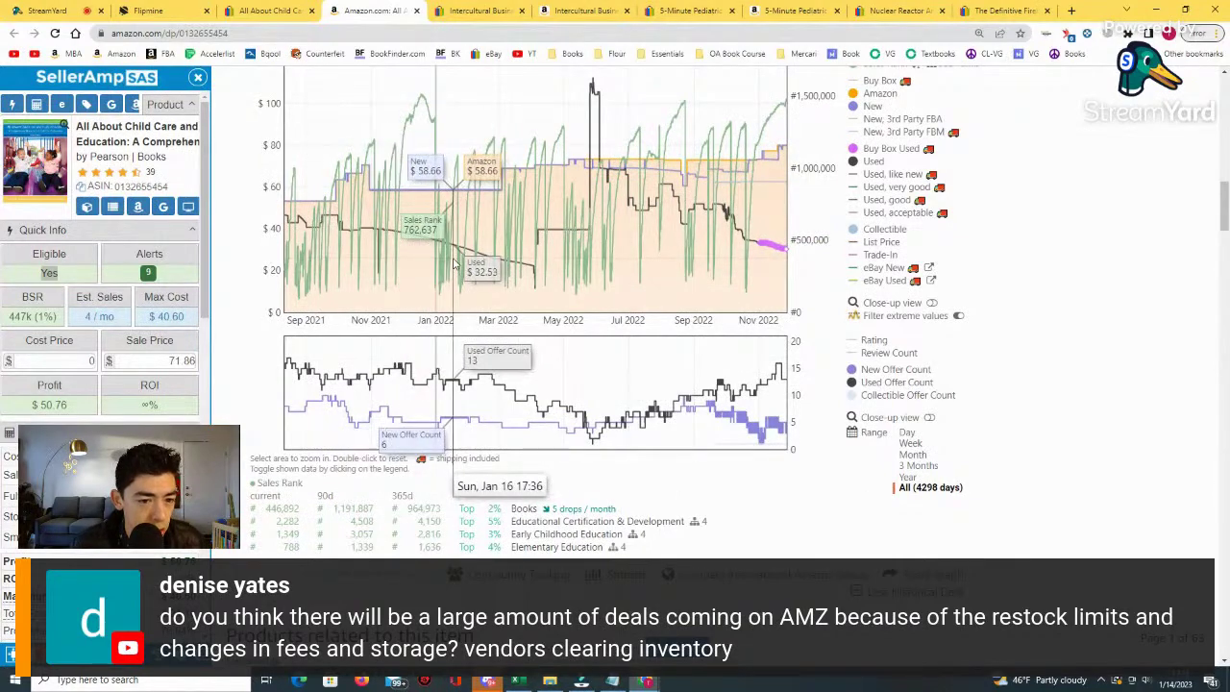
left_click(907, 477)
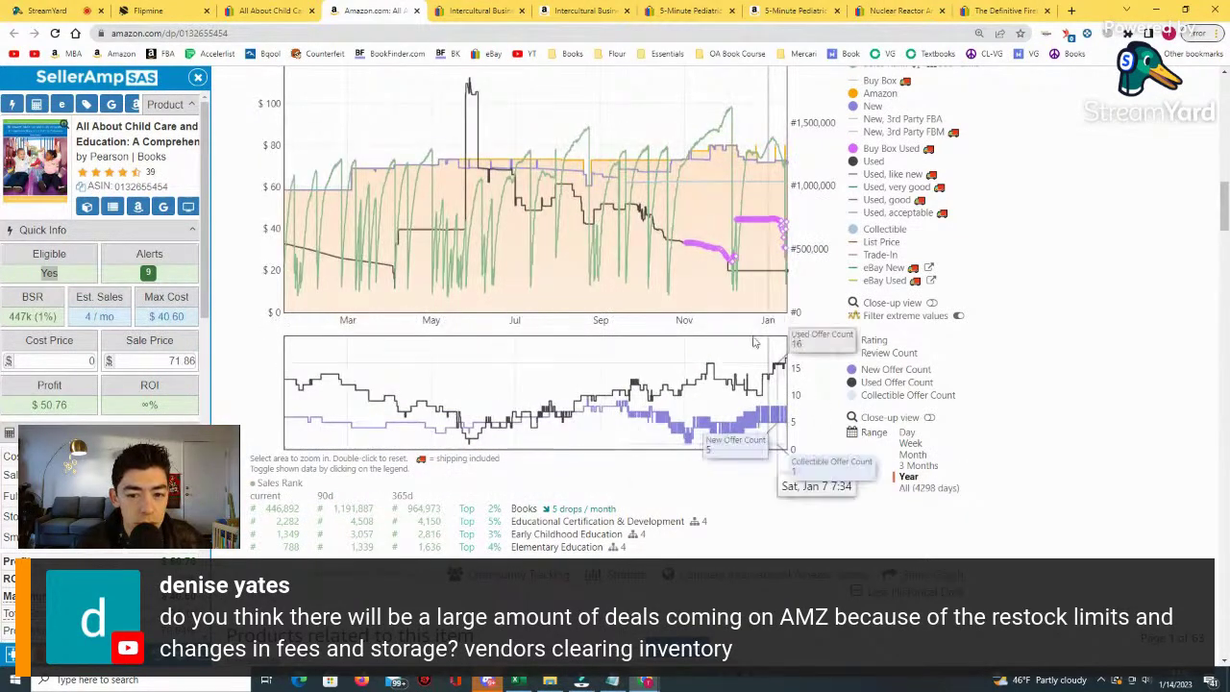
left_click_drag(663, 385, 783, 384)
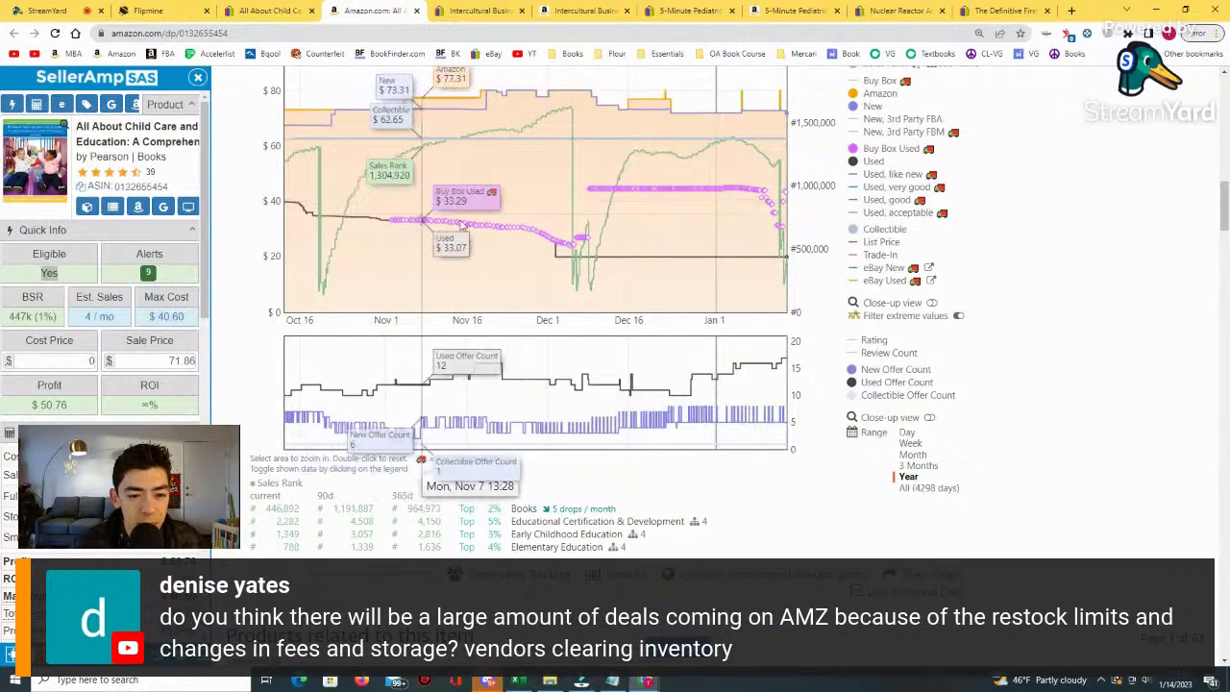
Check the book's new and used buying options, then review its price history reset to the full one-year range.
scroll(698, 287, "up", 3)
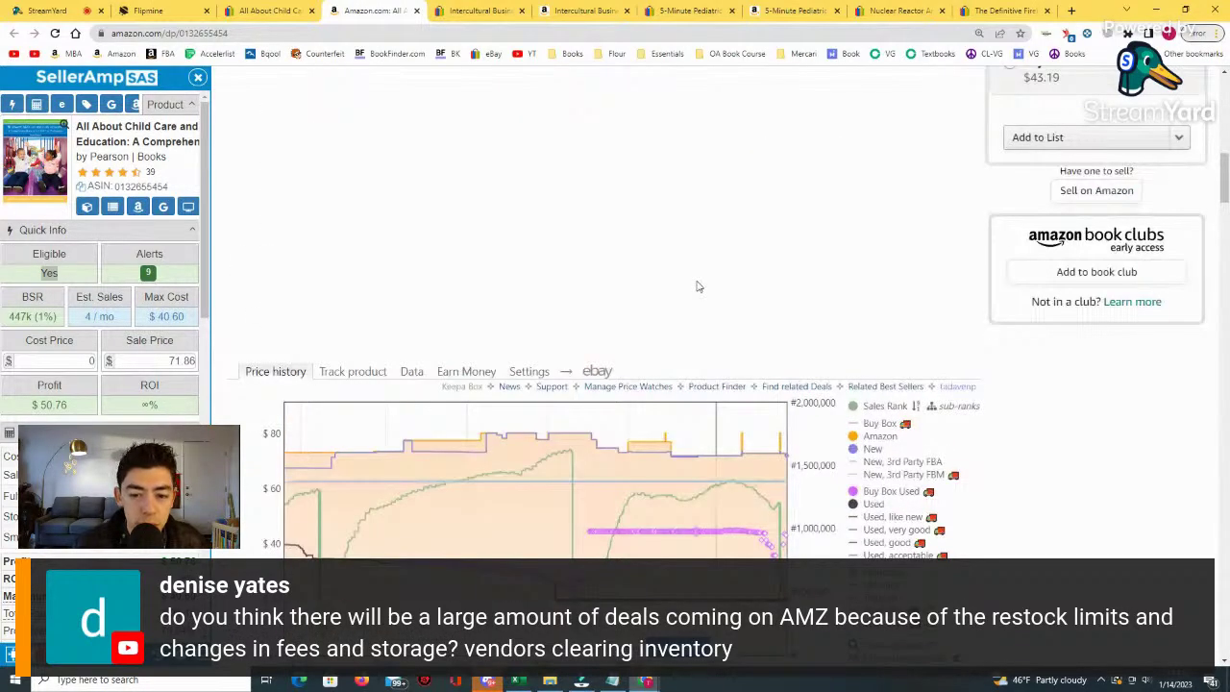
scroll(699, 286, "up", 6)
scroll(625, 274, "down", 8)
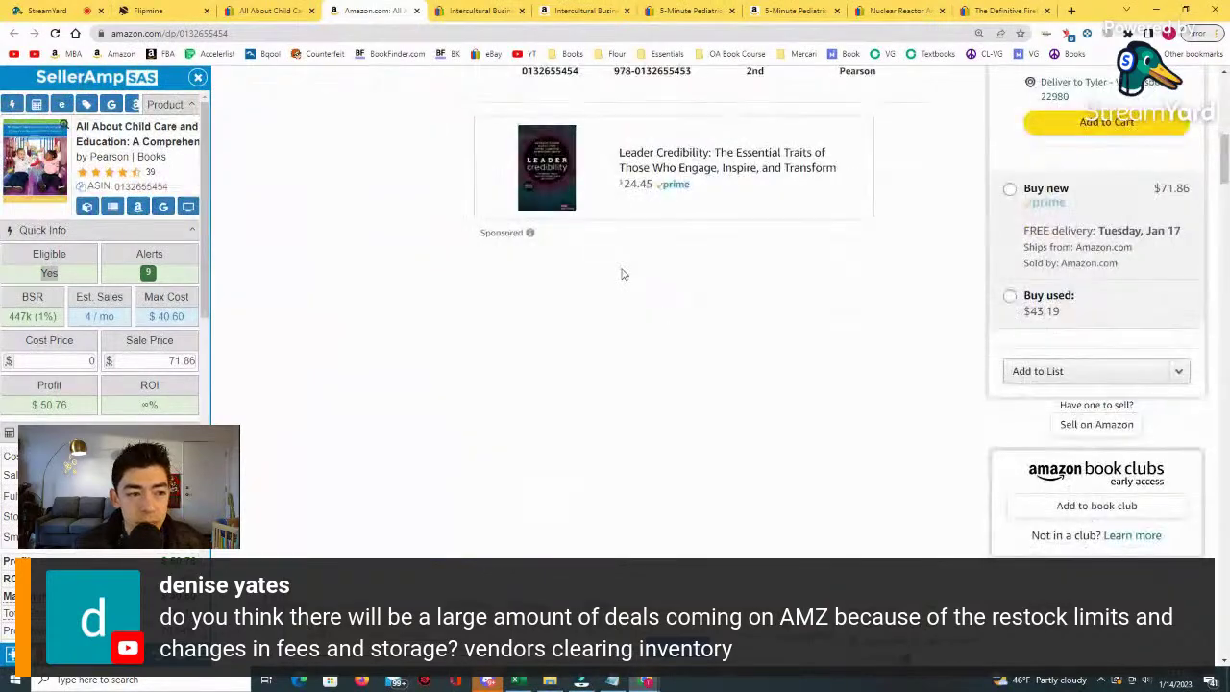
scroll(626, 276, "down", 3)
left_click(941, 352)
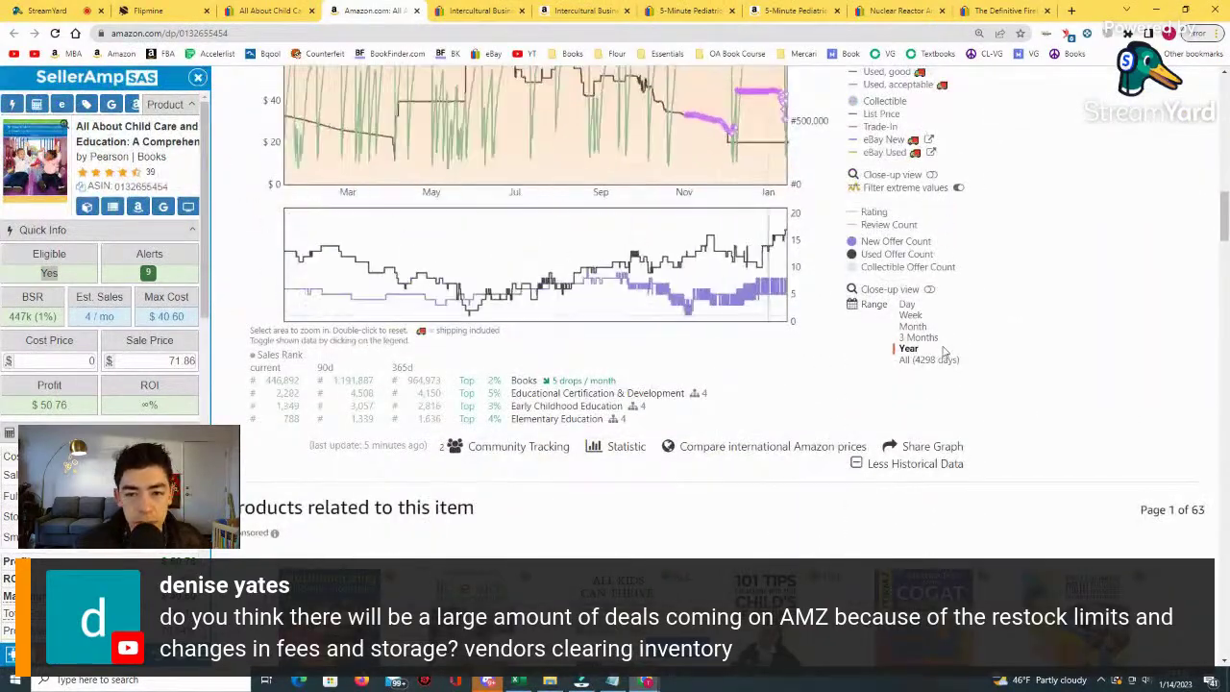
scroll(933, 337, "up", 3)
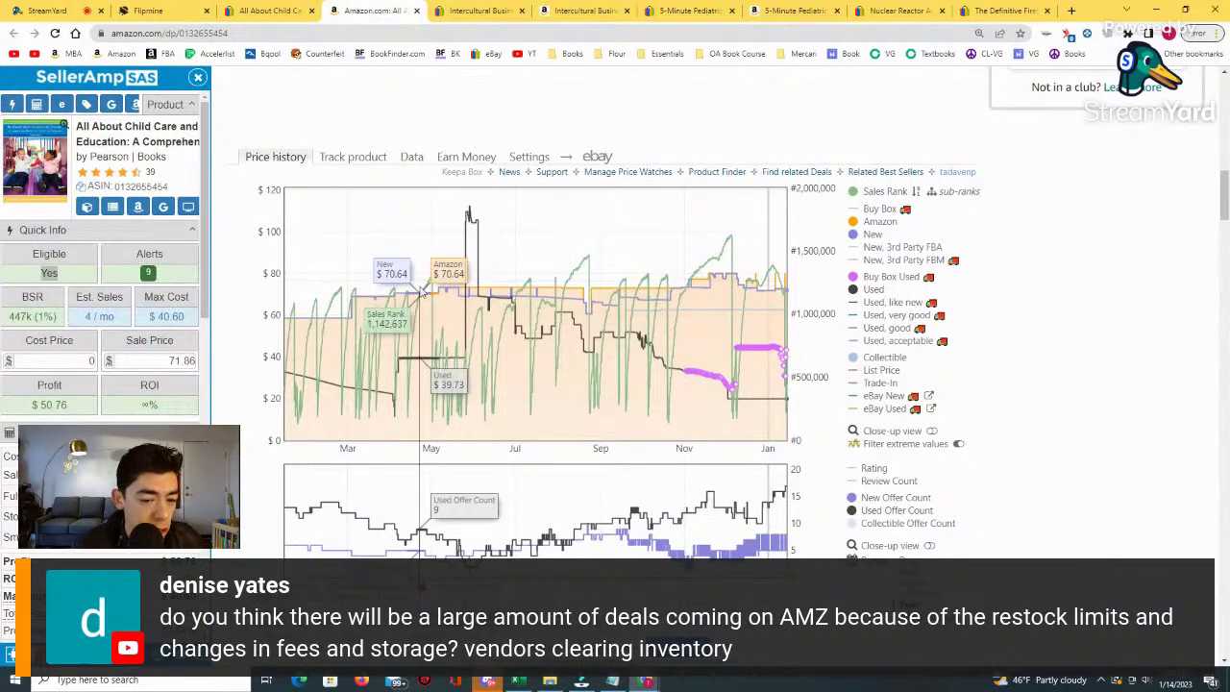
Close the eBay and Amazon pages for All About Child Care and Early Education.
left_click(288, 10)
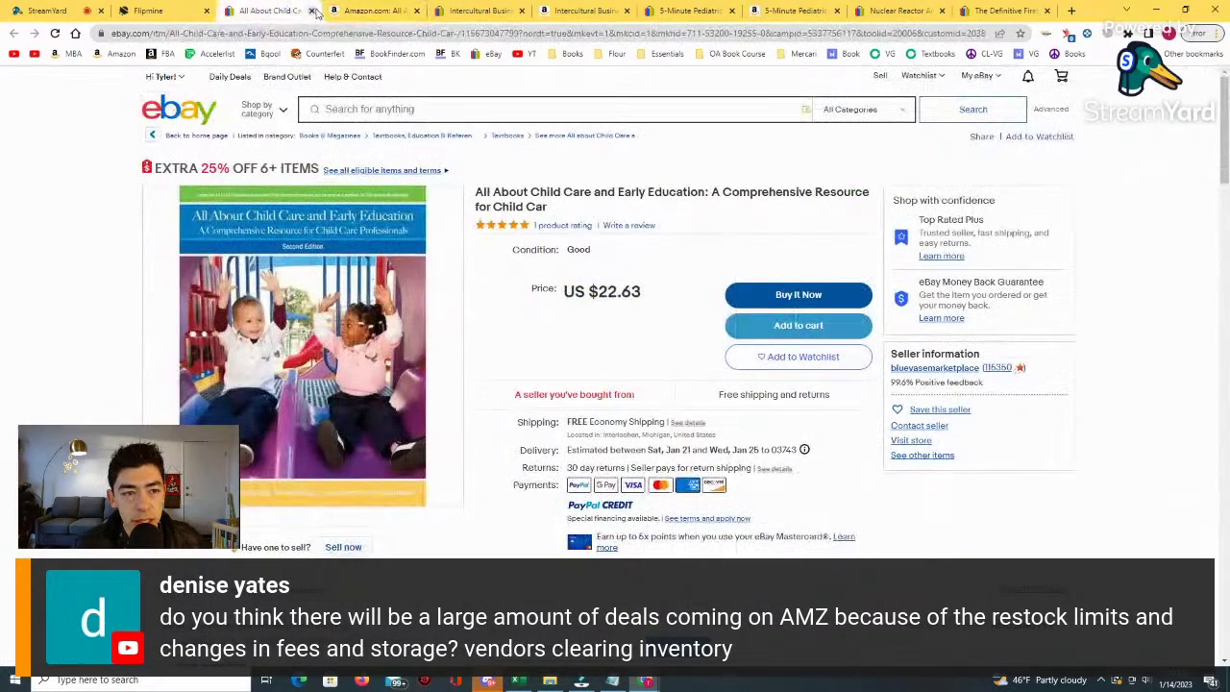
left_click(311, 11)
left_click(312, 11)
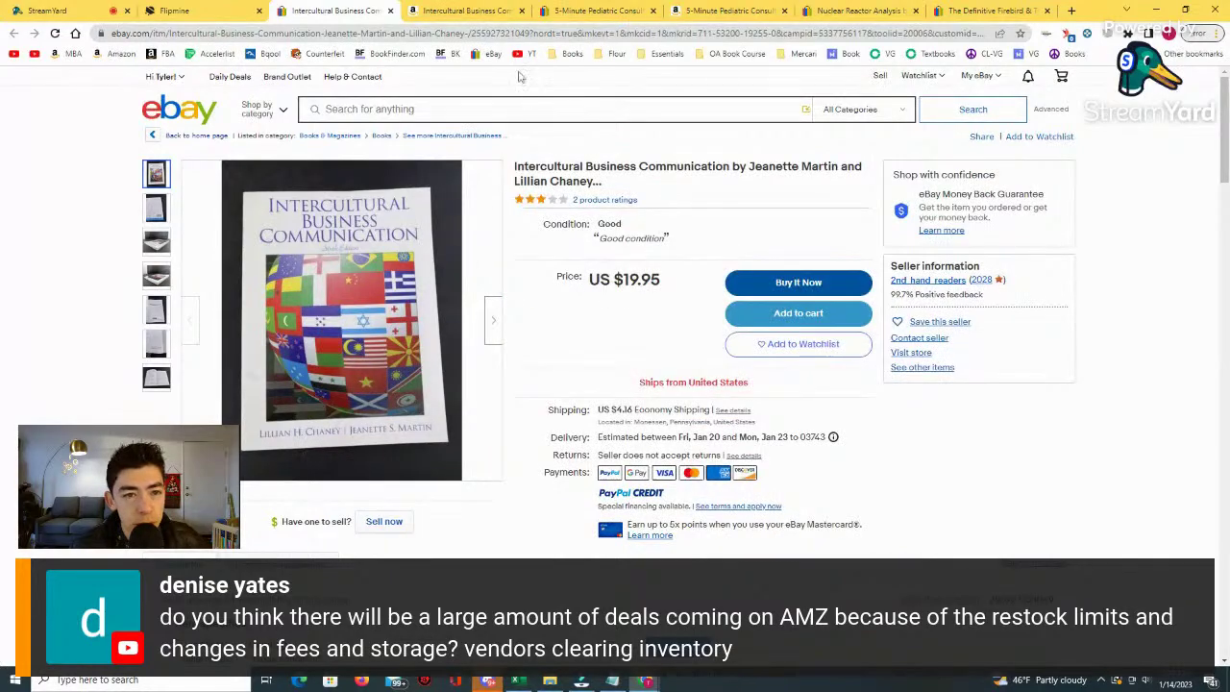
Examine the price history of Intercultural Business Communication on Amazon, comparing the all-time range with the past year.
left_click(492, 9)
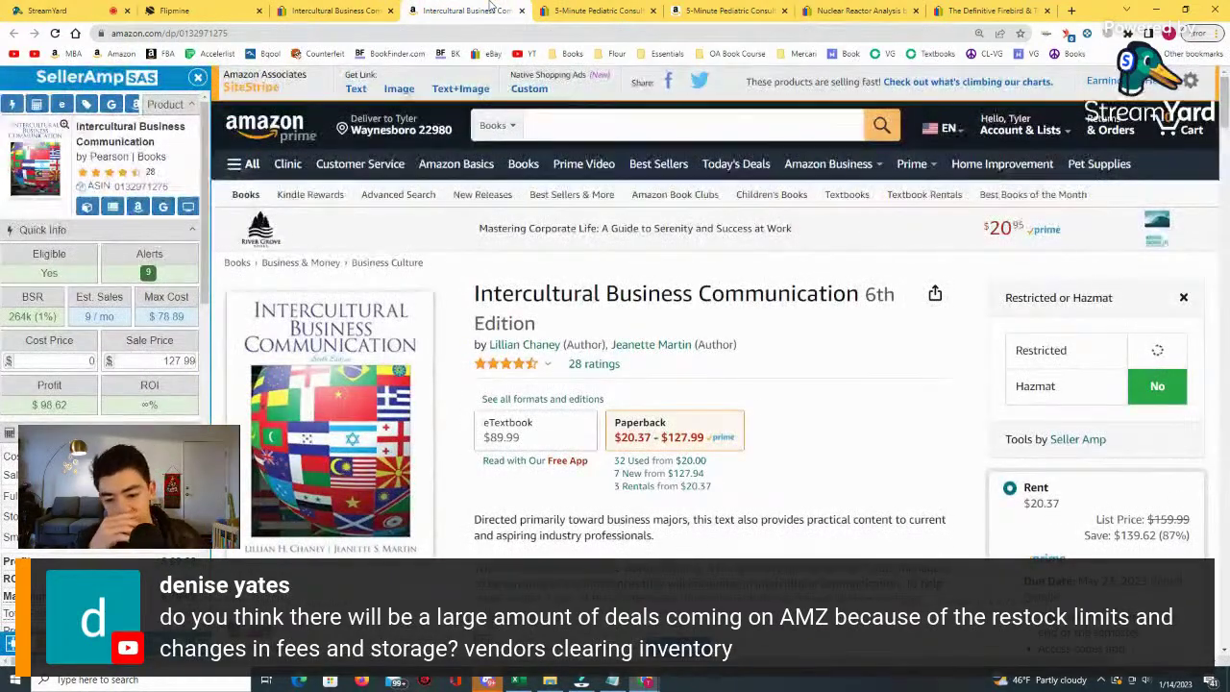
scroll(774, 335, "down", 10)
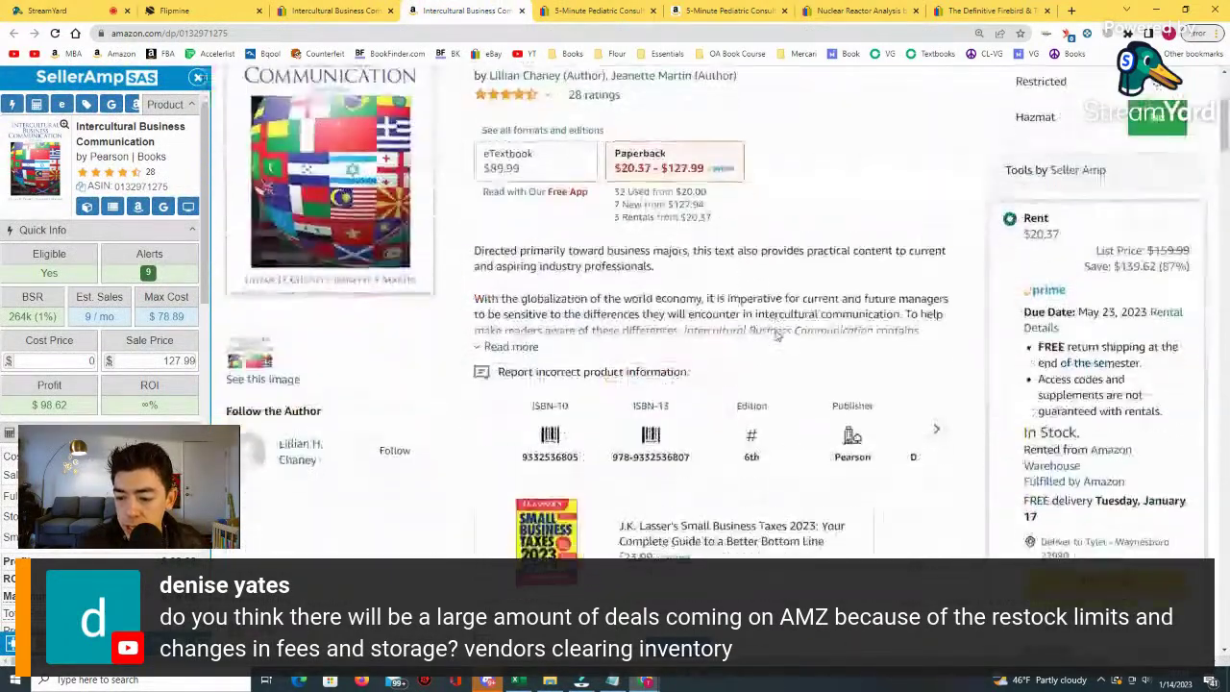
scroll(783, 338, "down", 3)
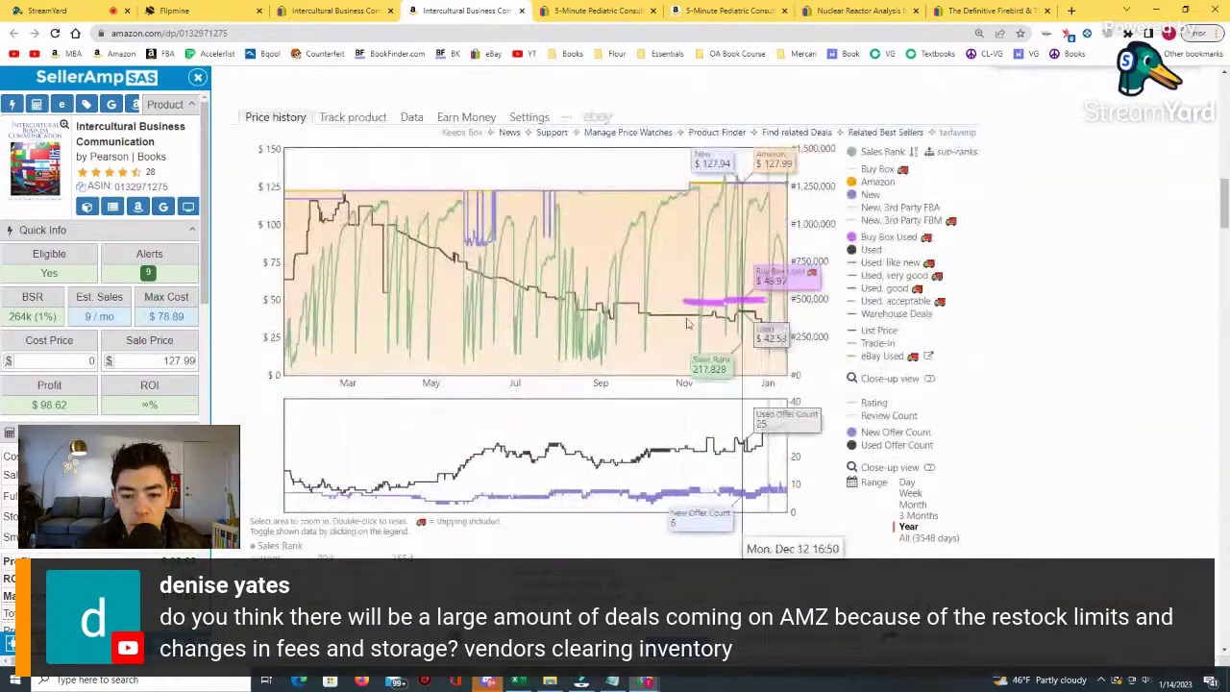
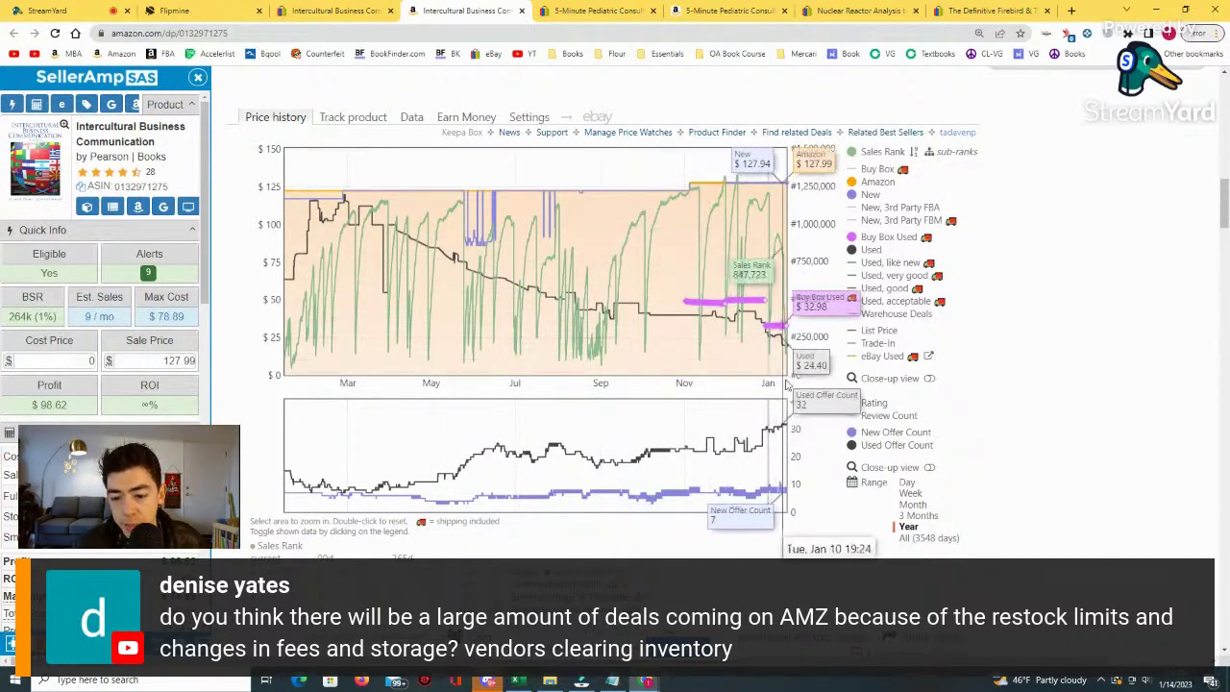
left_click(919, 537)
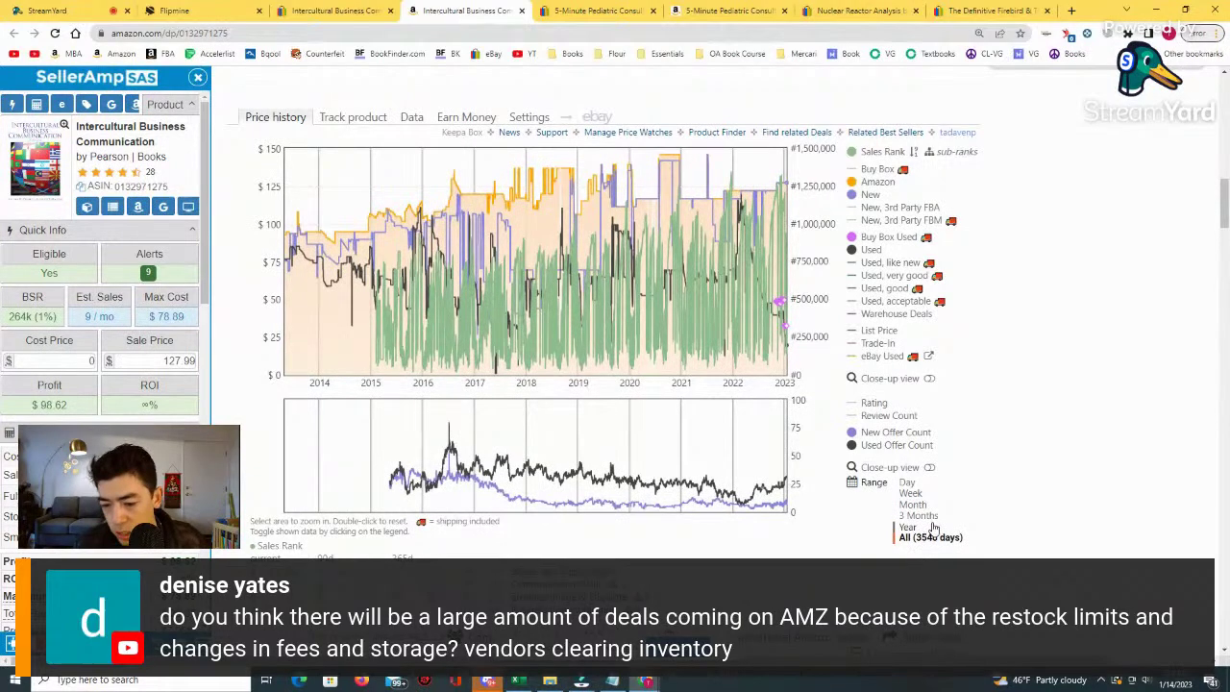
left_click(926, 529)
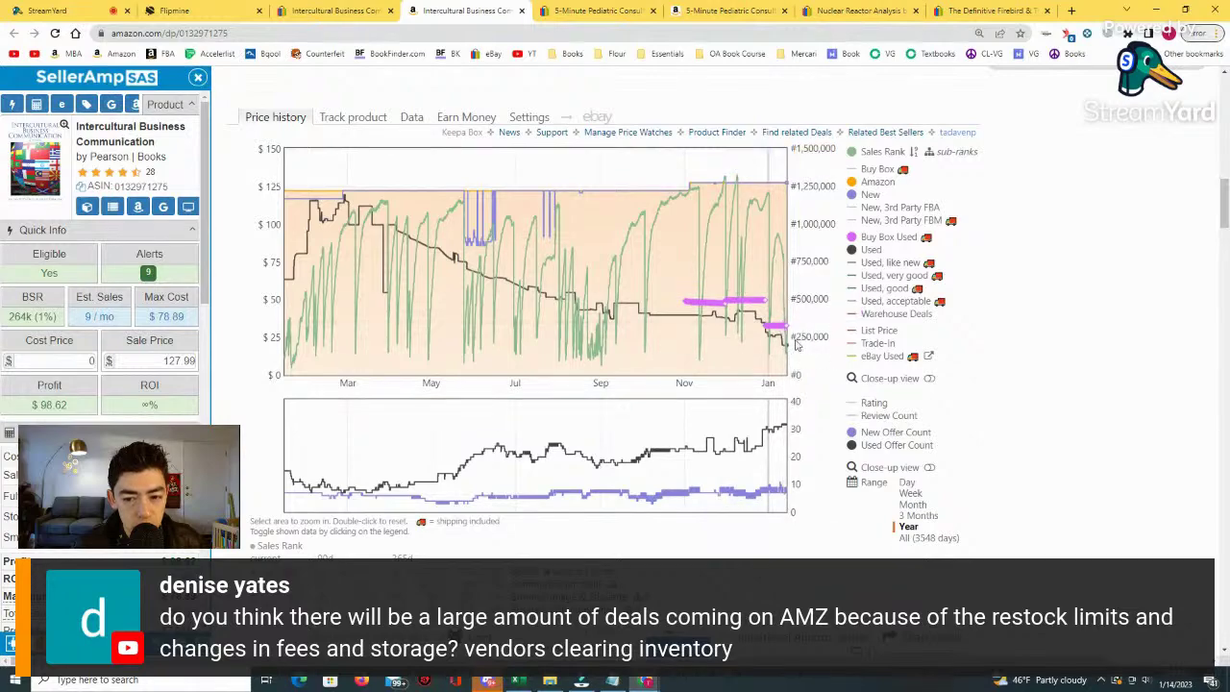
Search Google for the title Intercultural Business Communication from its Amazon listing and show the image results.
scroll(512, 325, "up", 10)
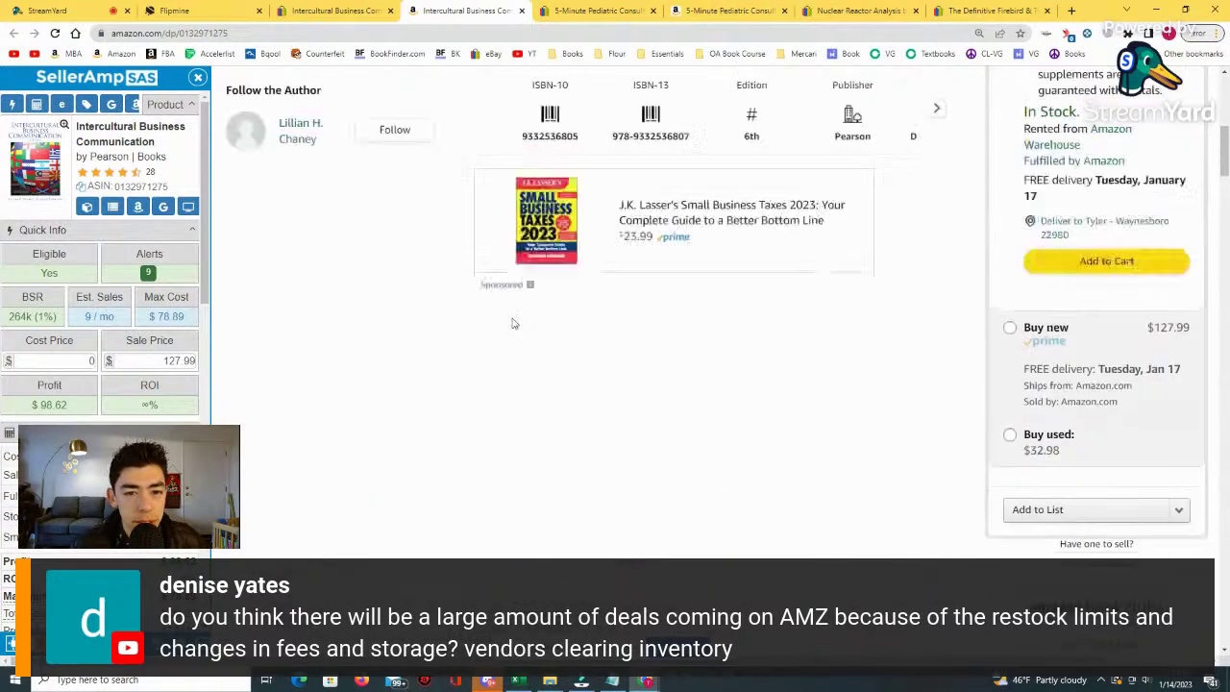
scroll(512, 325, "down", 1)
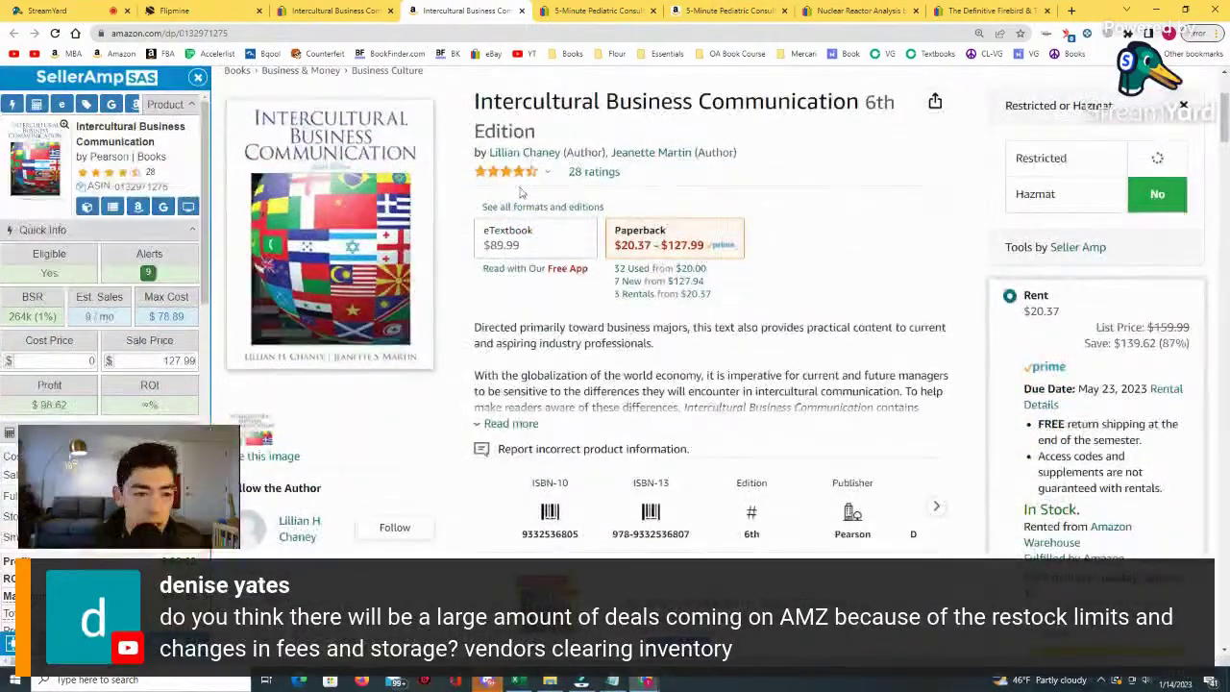
left_click(165, 207)
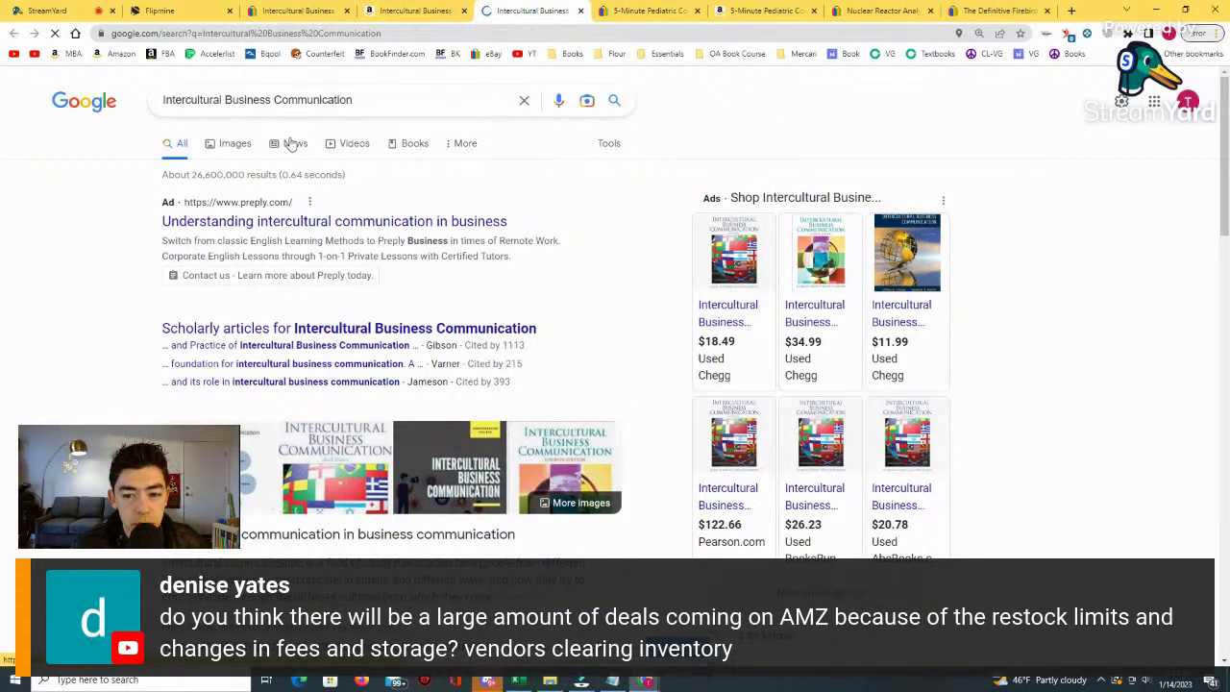
scroll(291, 143, "down", 8)
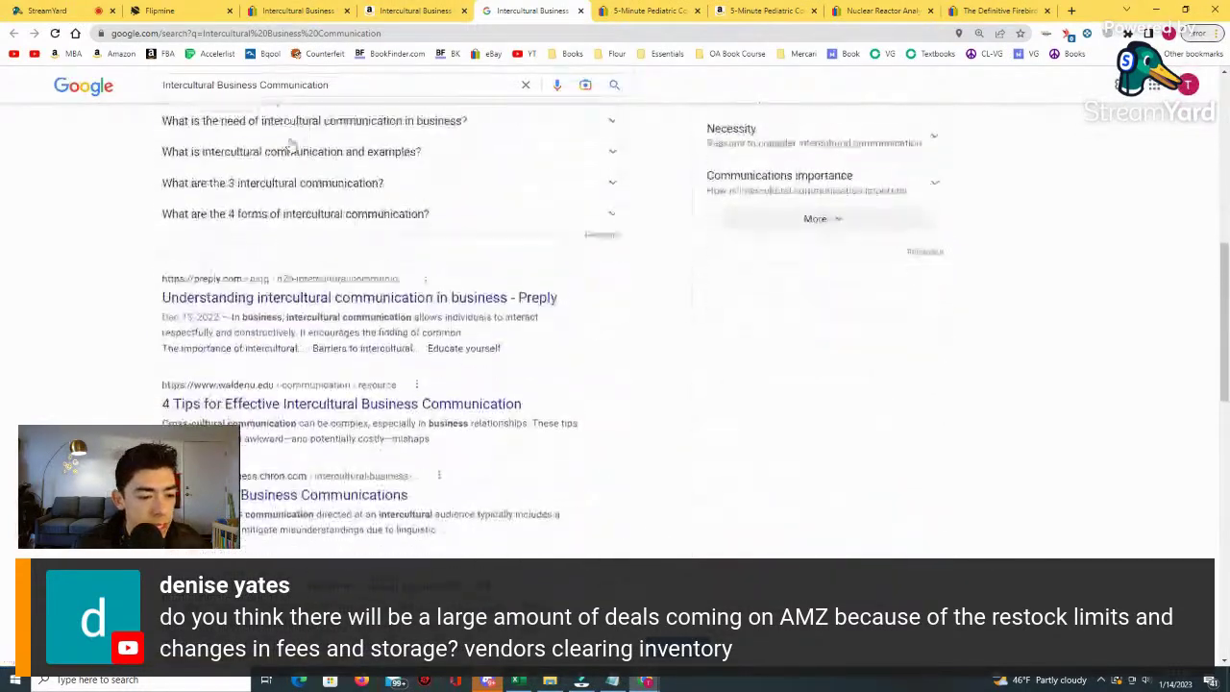
scroll(313, 192, "up", 8)
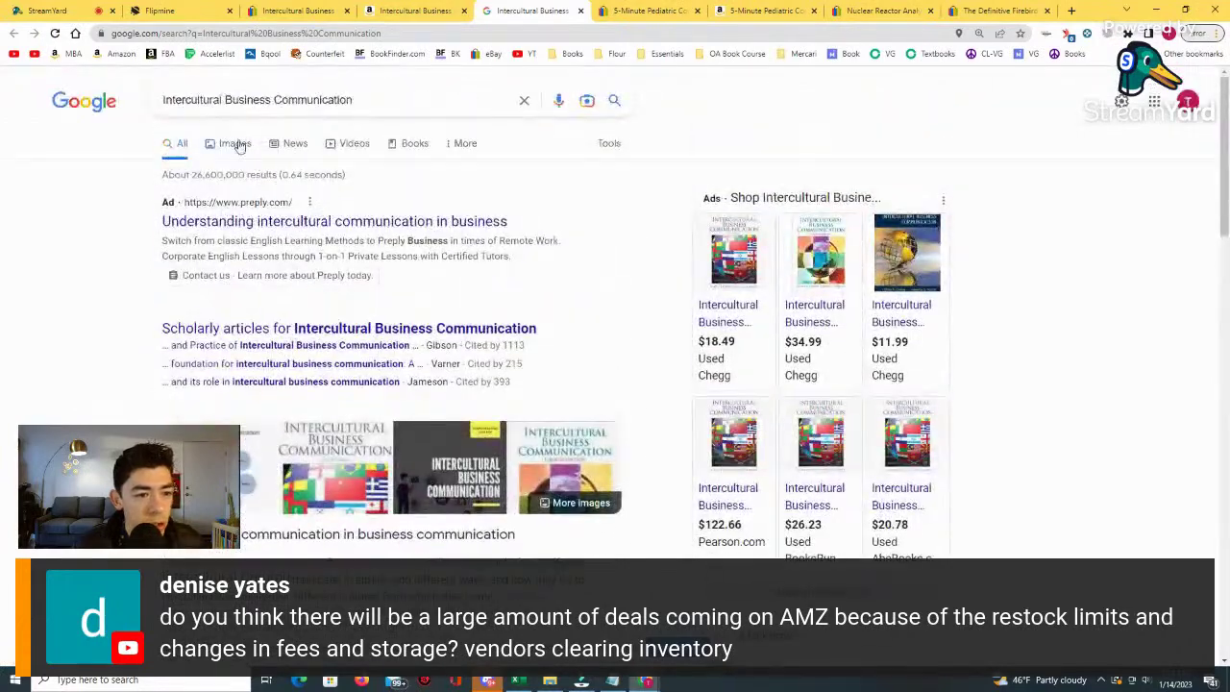
left_click(234, 145)
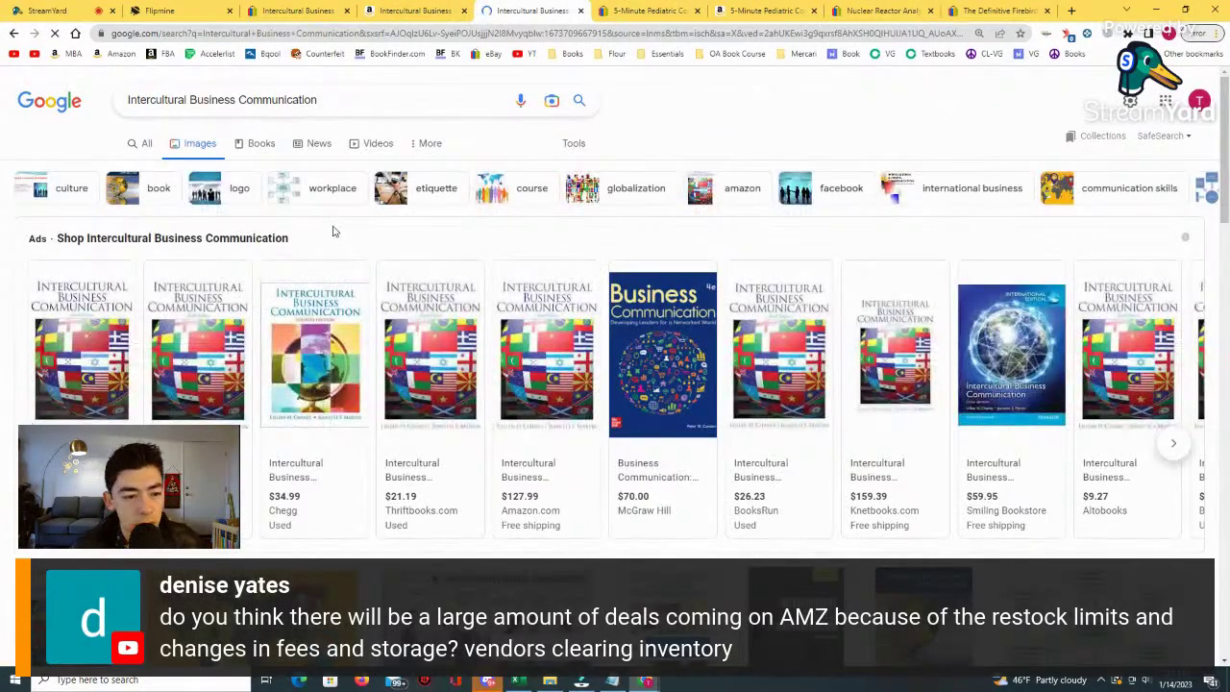
Look through the book covers and editions offered in the shopping ads above the image results.
scroll(334, 231, "down", 1)
mouse_move(330, 300)
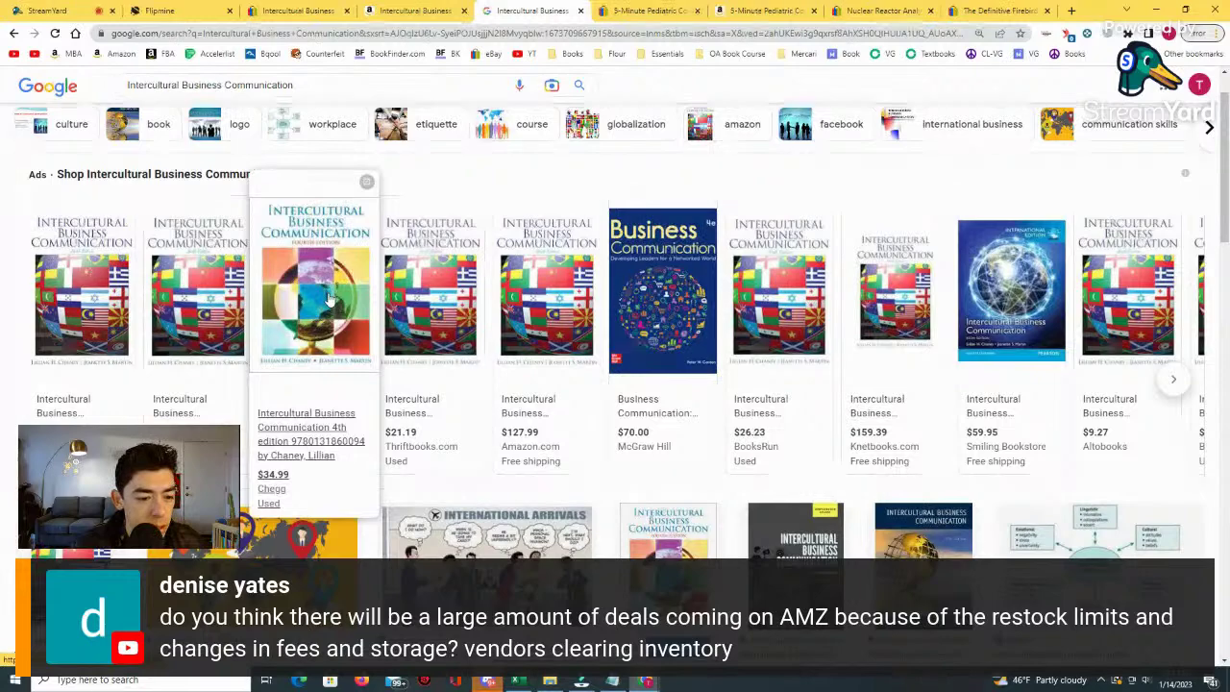
mouse_move(458, 325)
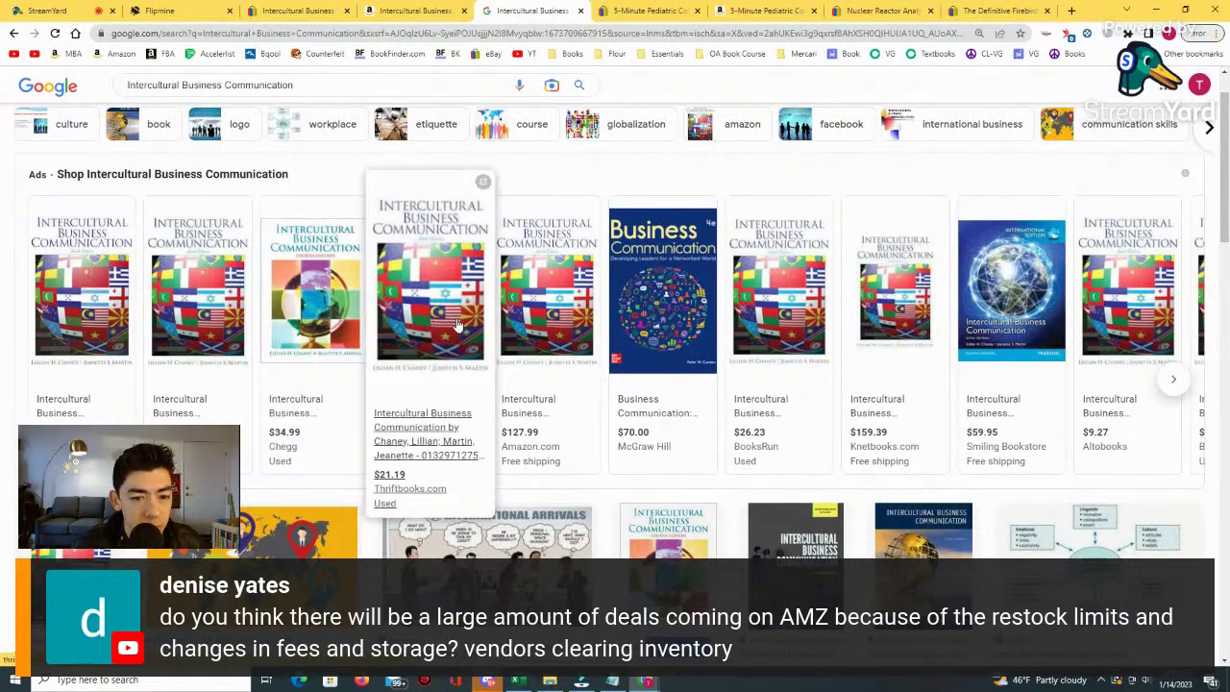
scroll(468, 68, "down", 1)
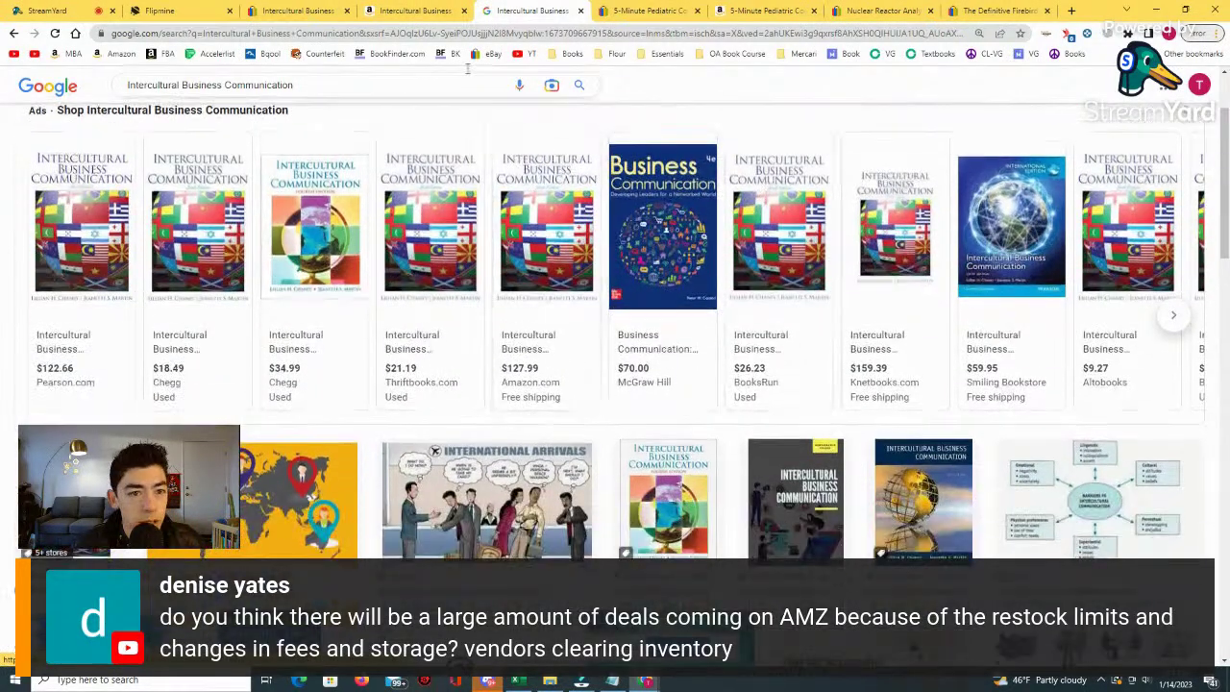
Compare the book's eBay and Amazon listings with the covers in the Google image results.
left_click(415, 11)
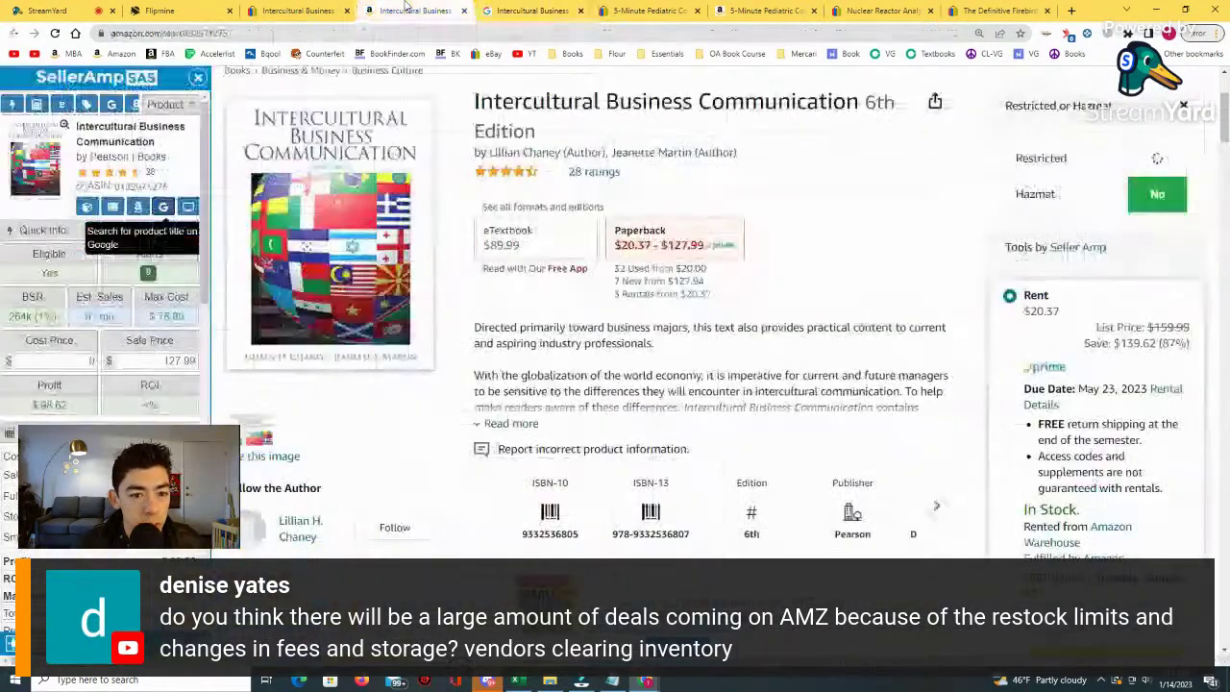
left_click(298, 11)
left_click(550, 9)
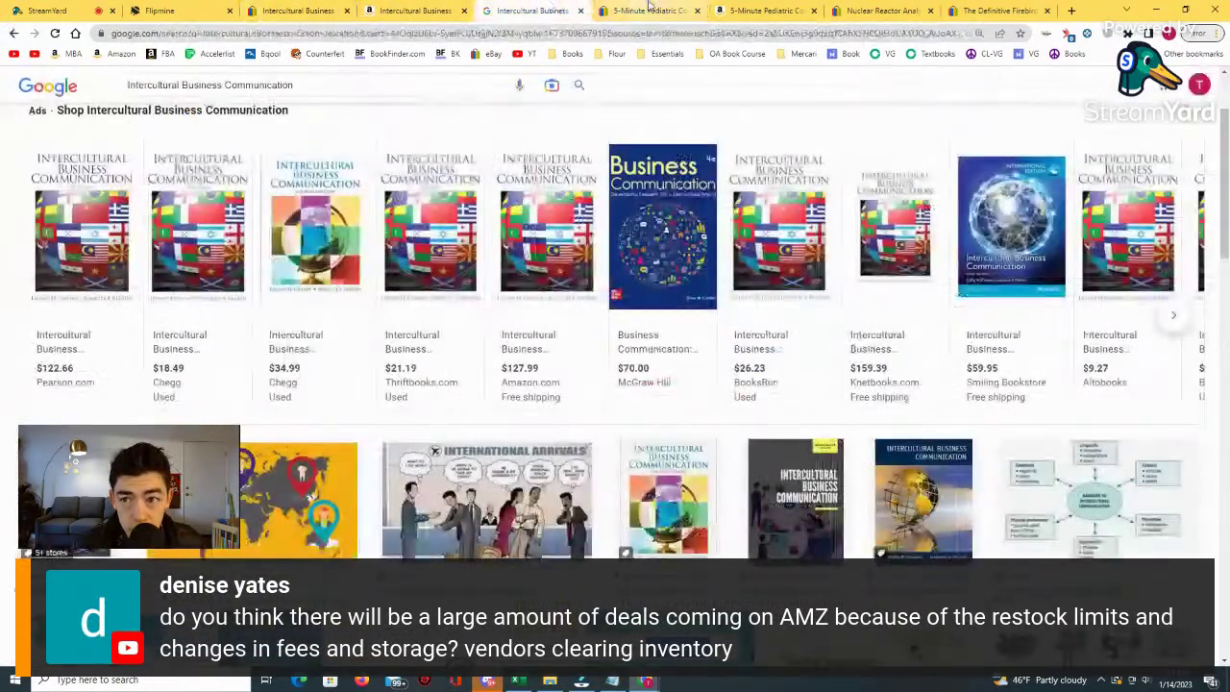
left_click(786, 14)
left_click(298, 10)
left_click(415, 10)
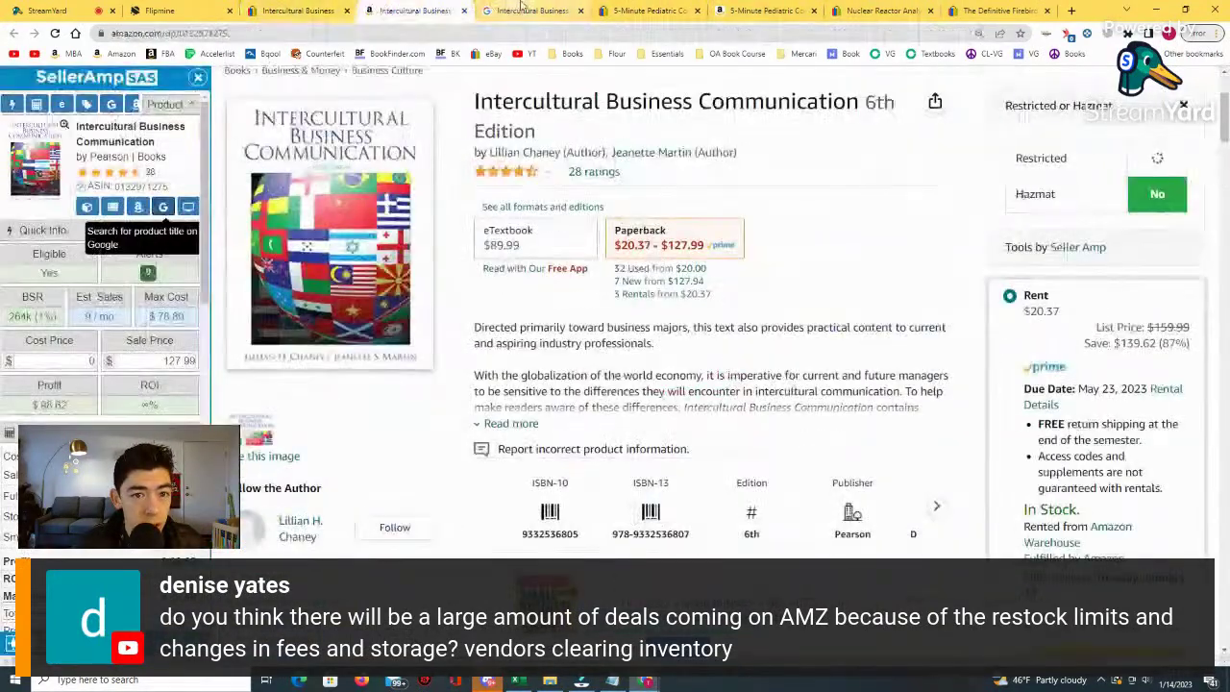
left_click(521, 7)
Browse further down the image results and preview the cover of Intercultural Communication for Business.
scroll(371, 324, "down", 10)
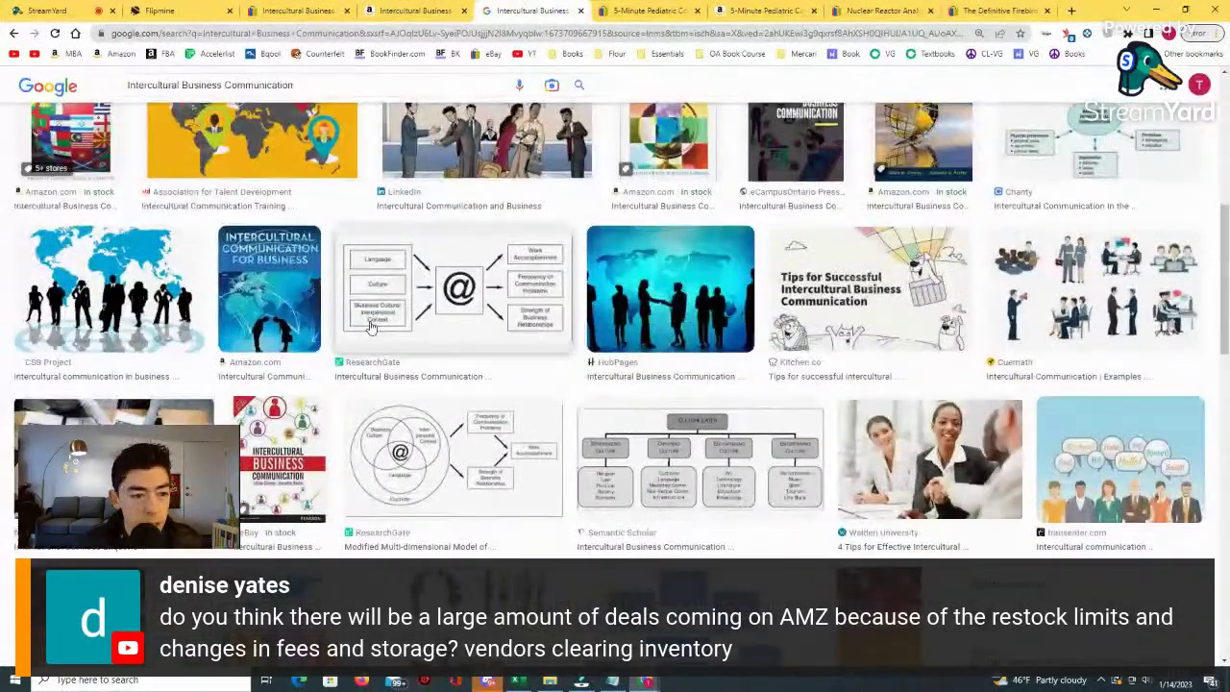
left_click(270, 306)
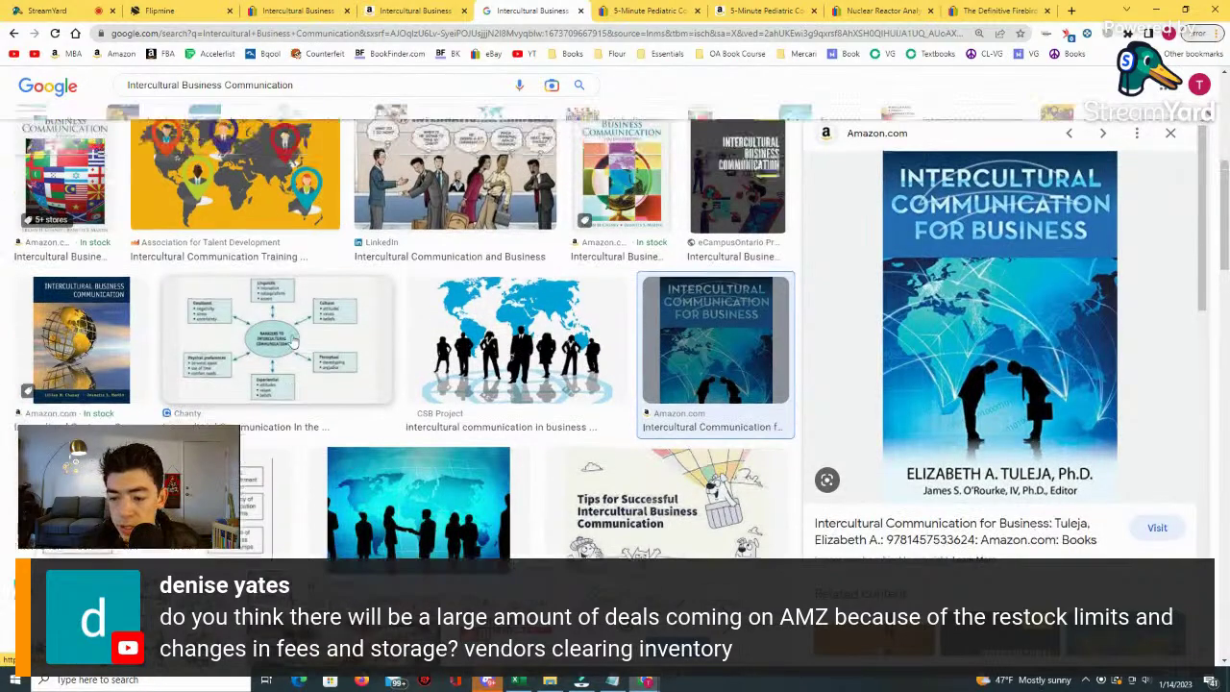
scroll(293, 341, "up", 10)
Review the Amazon listing's rating breakdown and the product details of Intercultural Business Communication, including its edition and publication date.
left_click(415, 11)
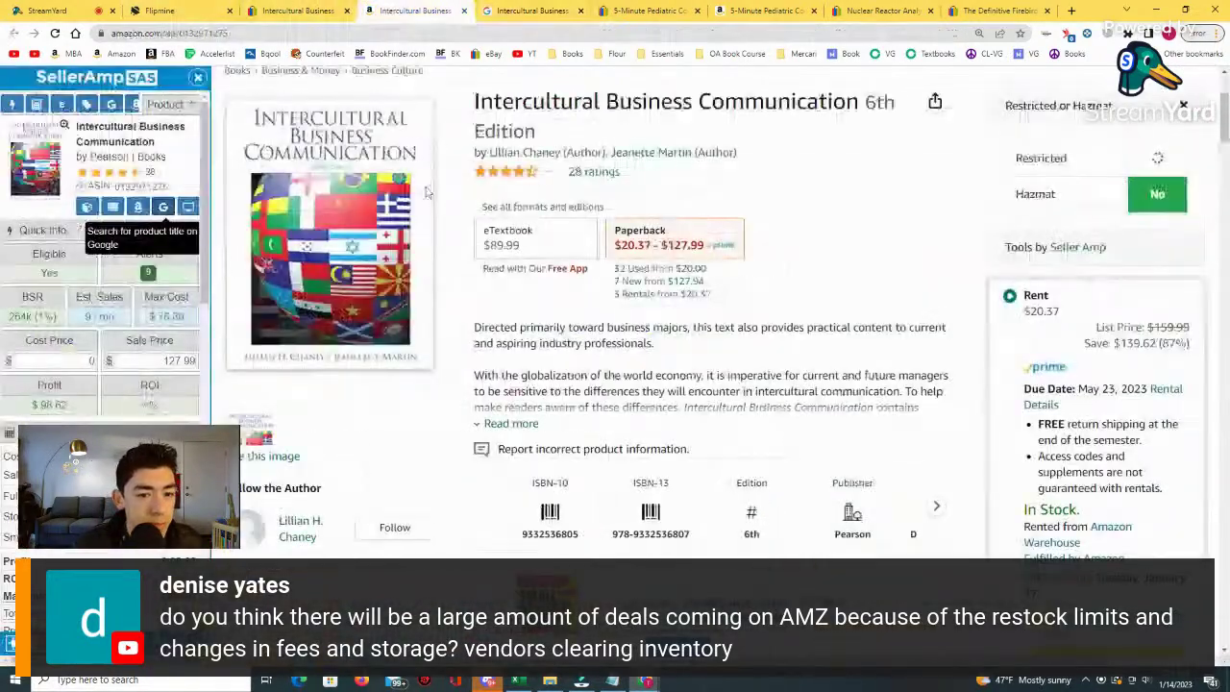
mouse_move(507, 173)
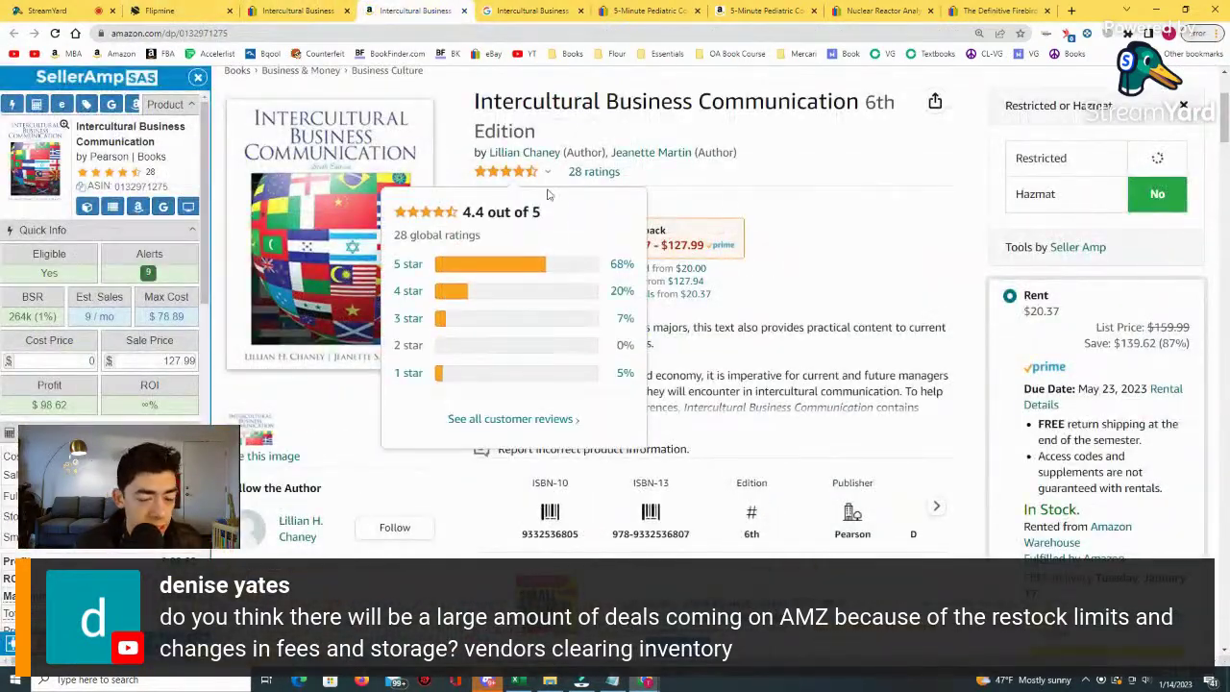
scroll(769, 329, "down", 15)
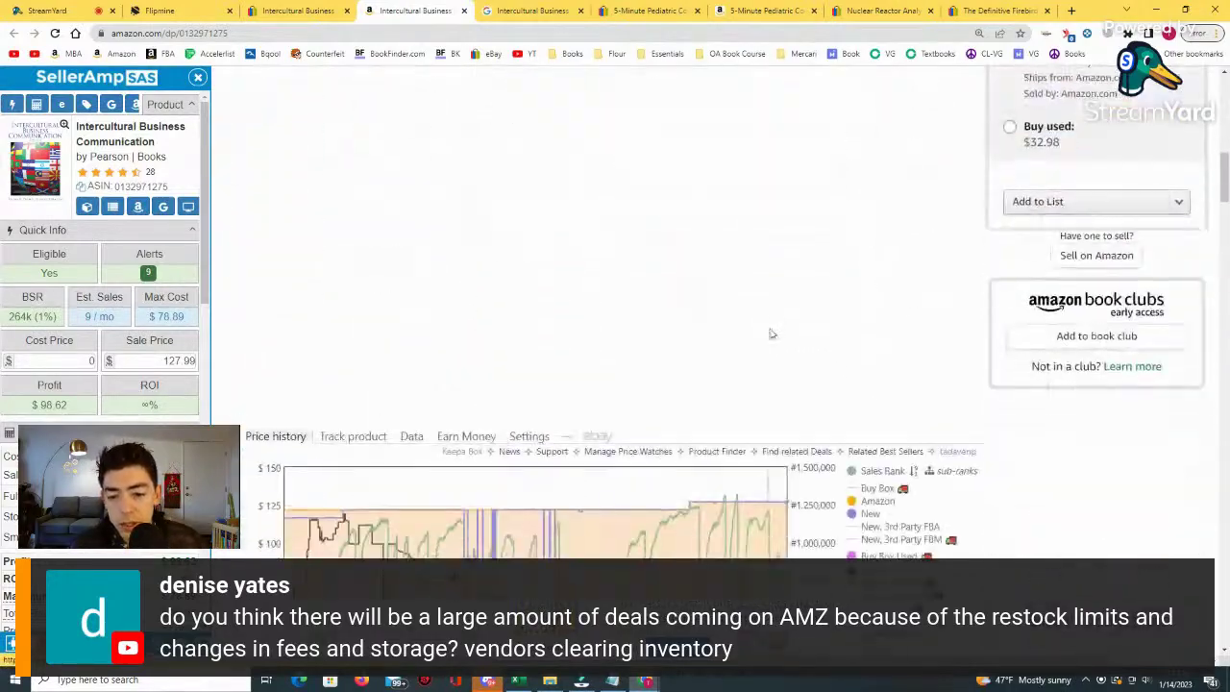
scroll(769, 338, "down", 8)
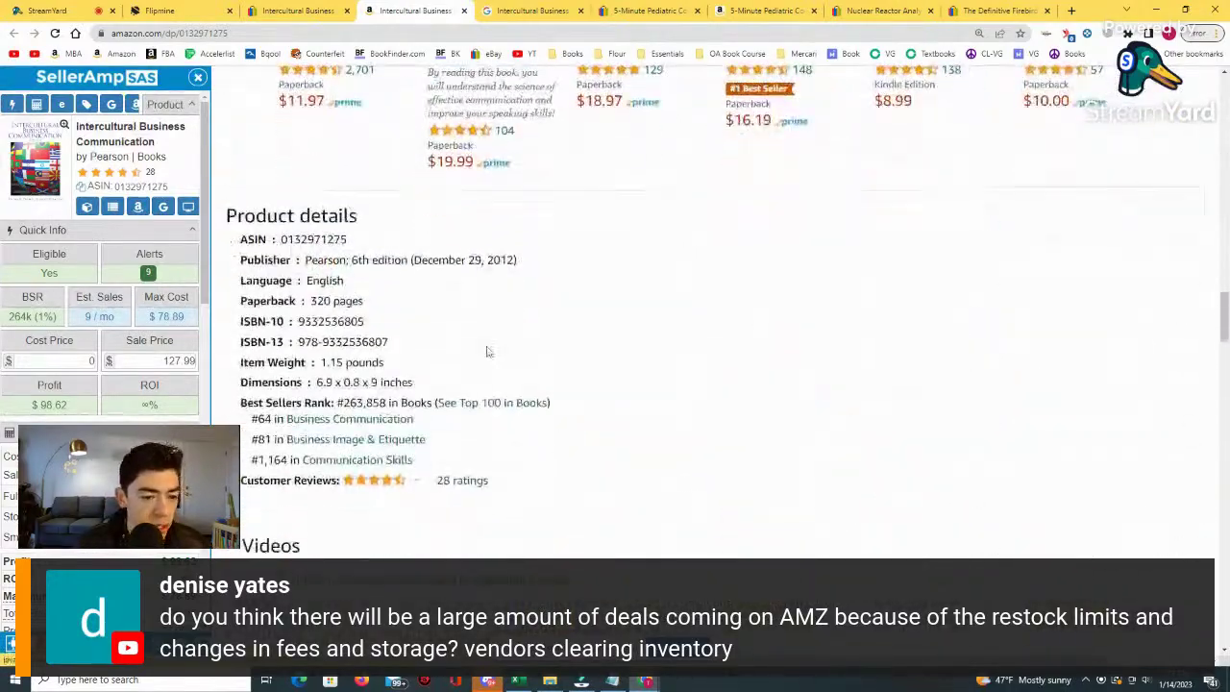
scroll(538, 336, "up", 20)
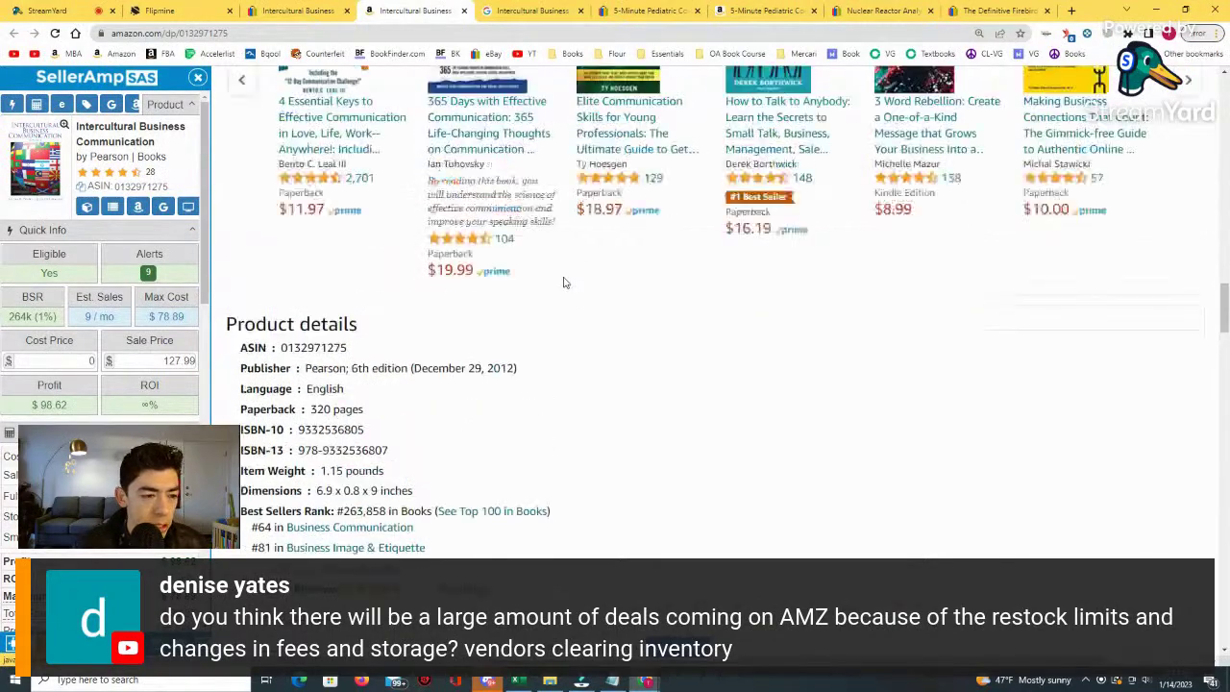
Search Amazon books for "Intercultural Business Communication 7th Edition", reusing the listing's title with the edition changed to 7th.
scroll(619, 404, "up", 6)
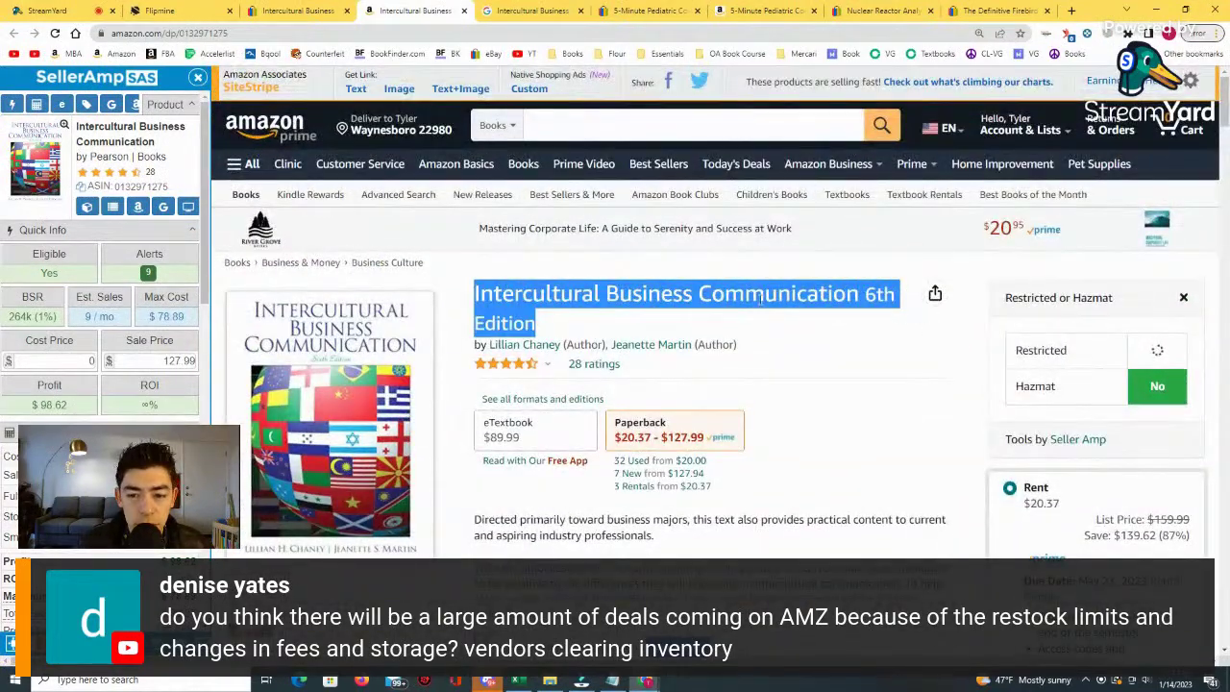
right_click(759, 301)
left_click(780, 312)
left_click(599, 131)
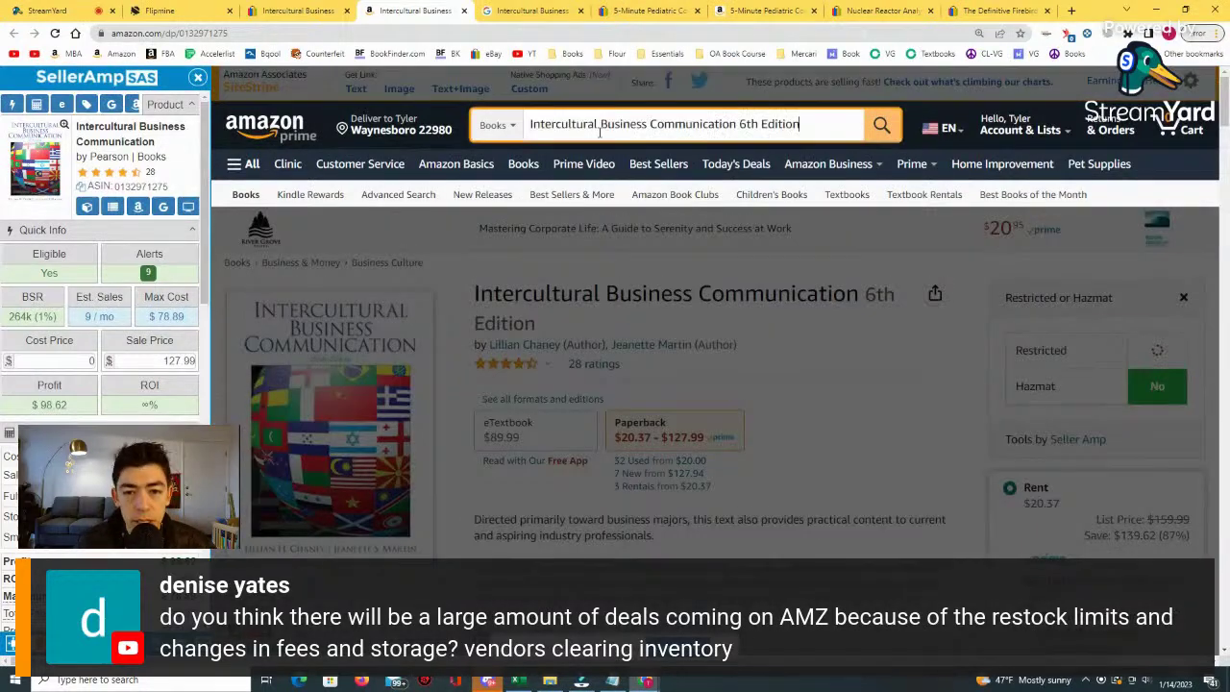
type("7")
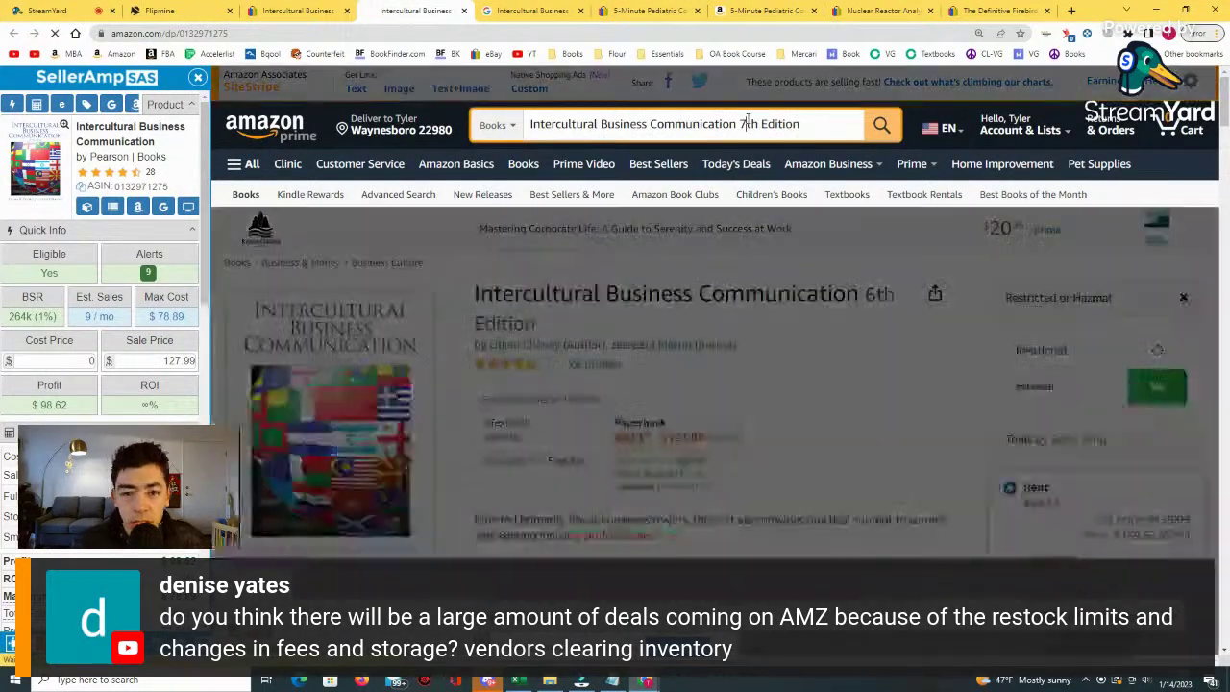
key("Return")
Look through the Amazon search results for a newer edition of Intercultural Business Communication.
scroll(658, 291, "down", 1)
scroll(658, 291, "down", 4)
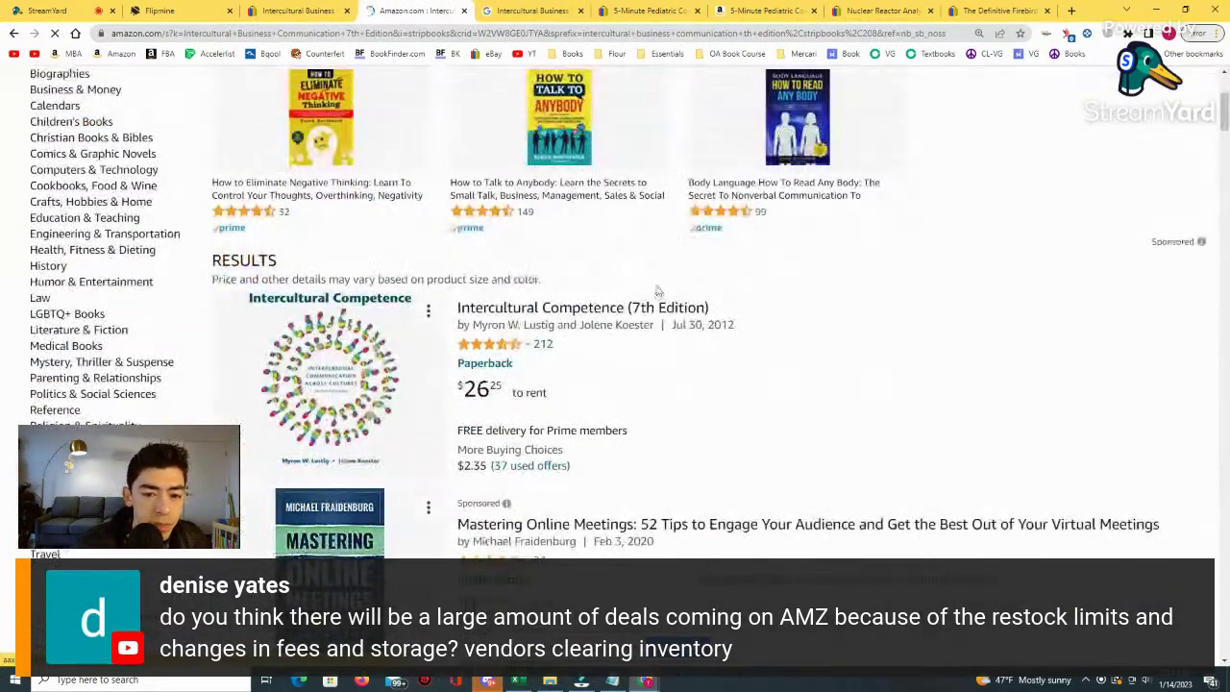
scroll(392, 227, "down", 7)
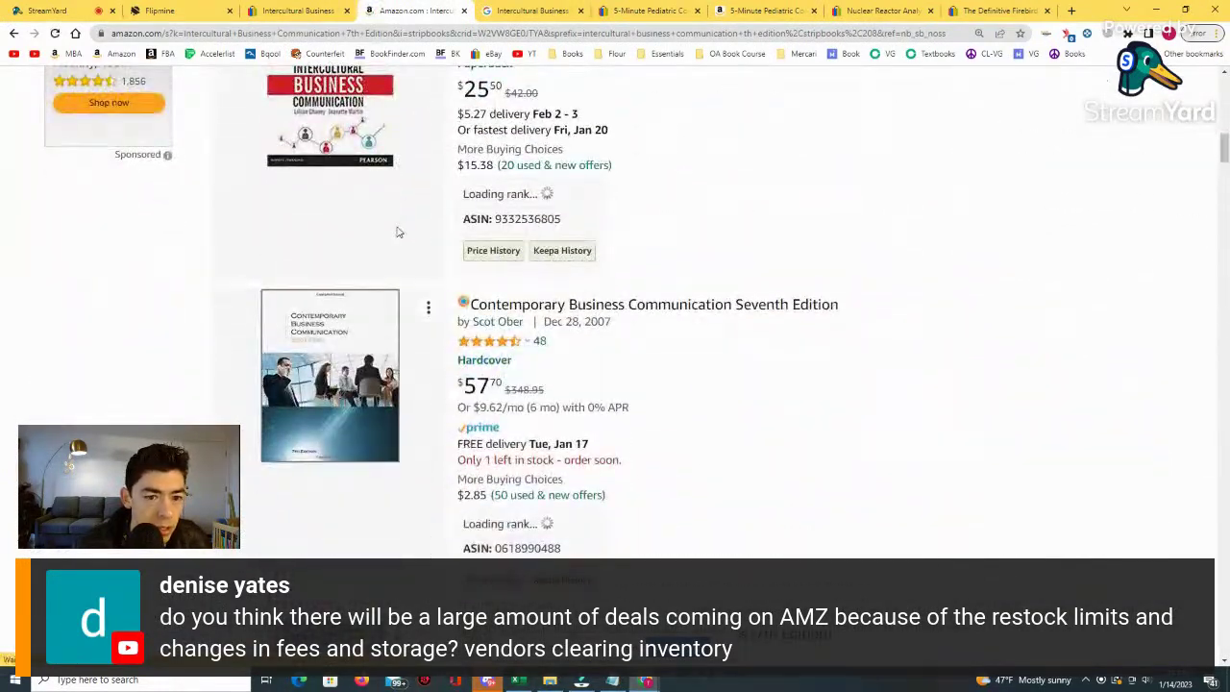
scroll(398, 232, "up", 2)
scroll(606, 221, "down", 3)
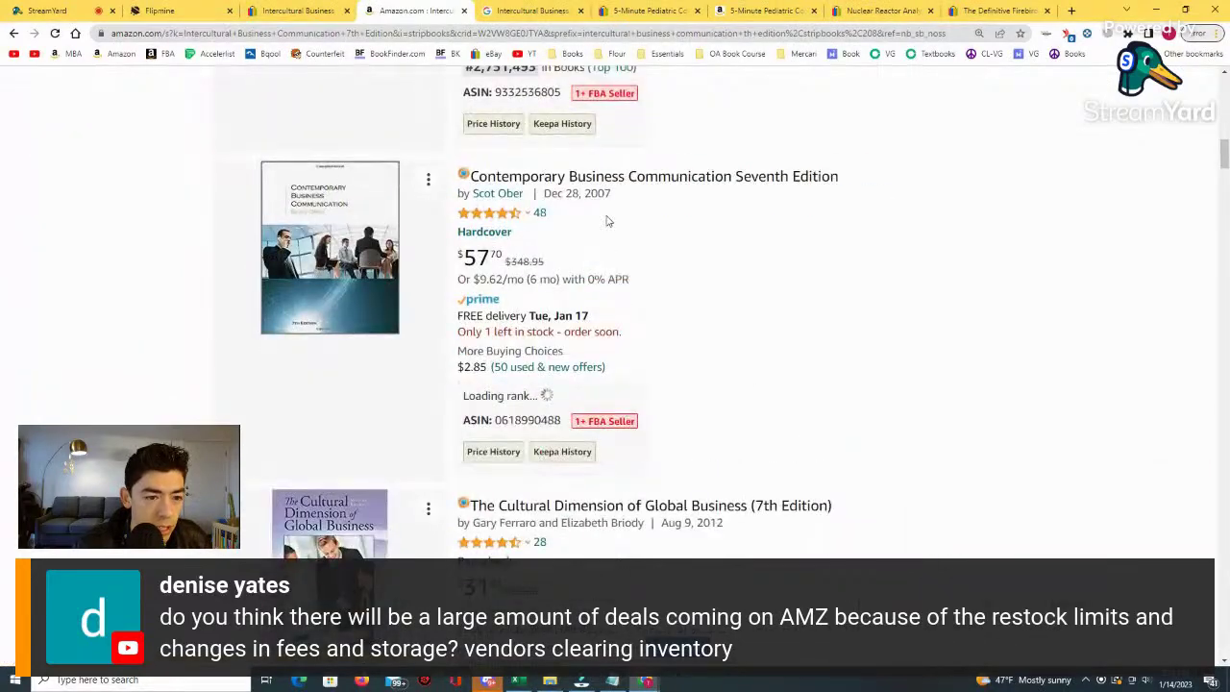
scroll(606, 221, "down", 2)
scroll(606, 221, "up", 9)
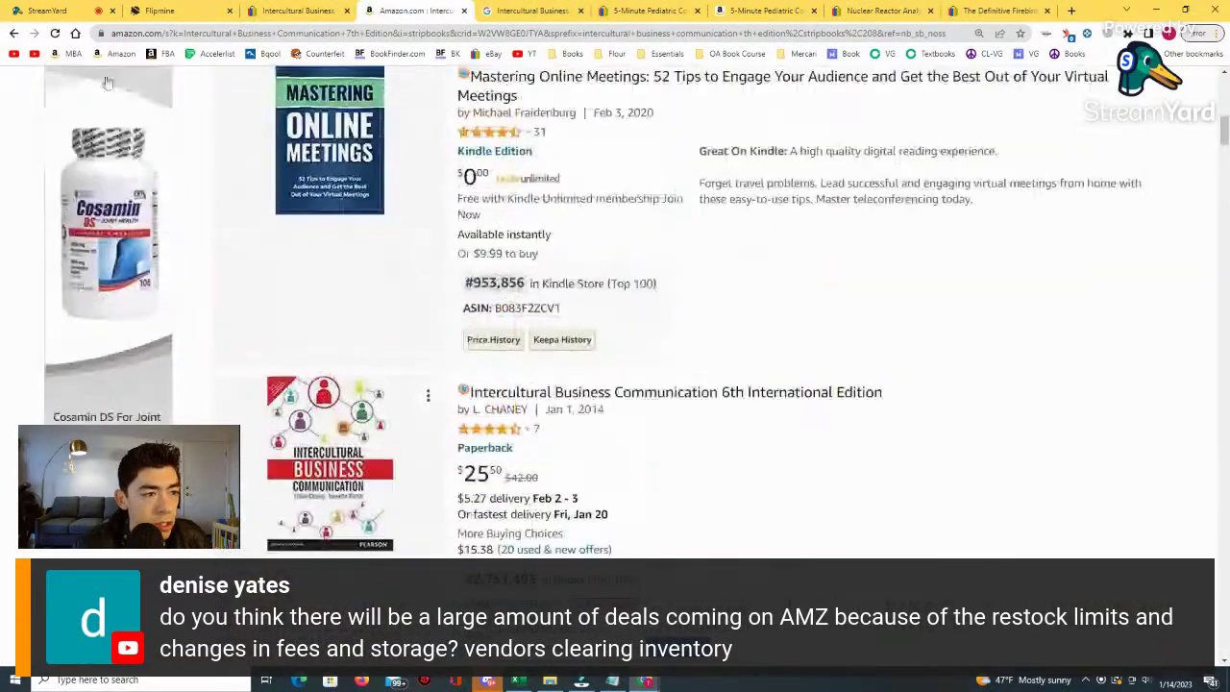
Return to the 6th edition's Amazon page and examine its all-time Keepa price history, zoomed in from late 2014 through 2022.
left_click(12, 36)
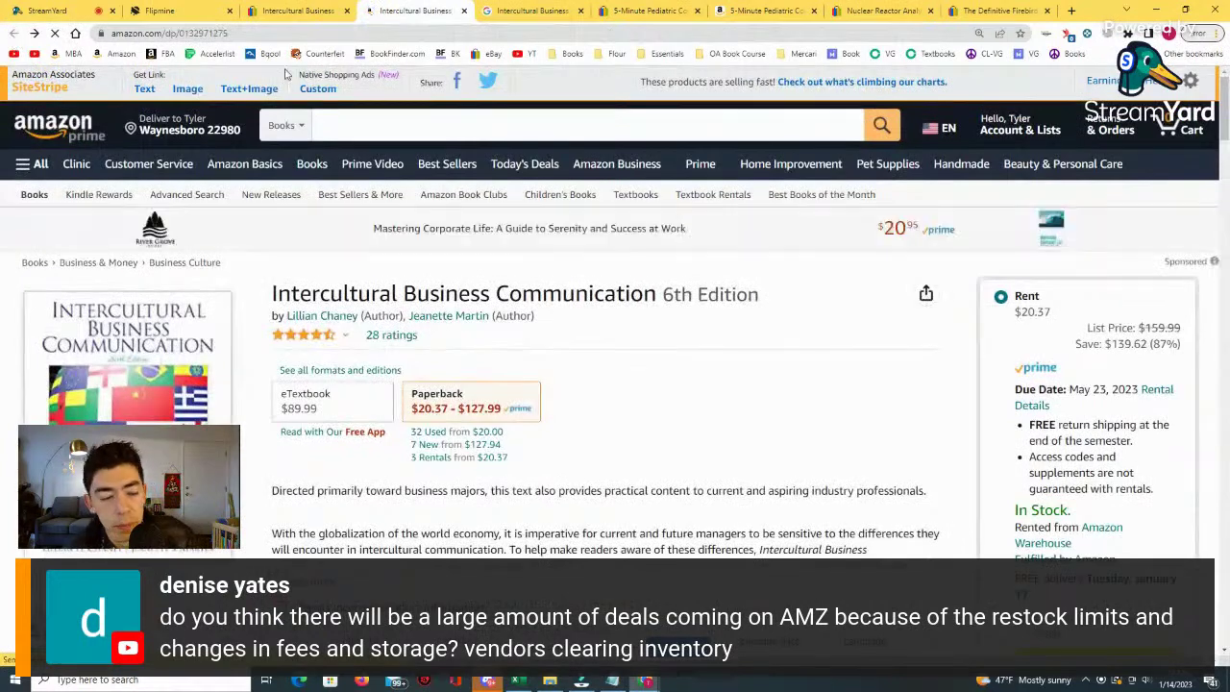
scroll(370, 113, "down", 5)
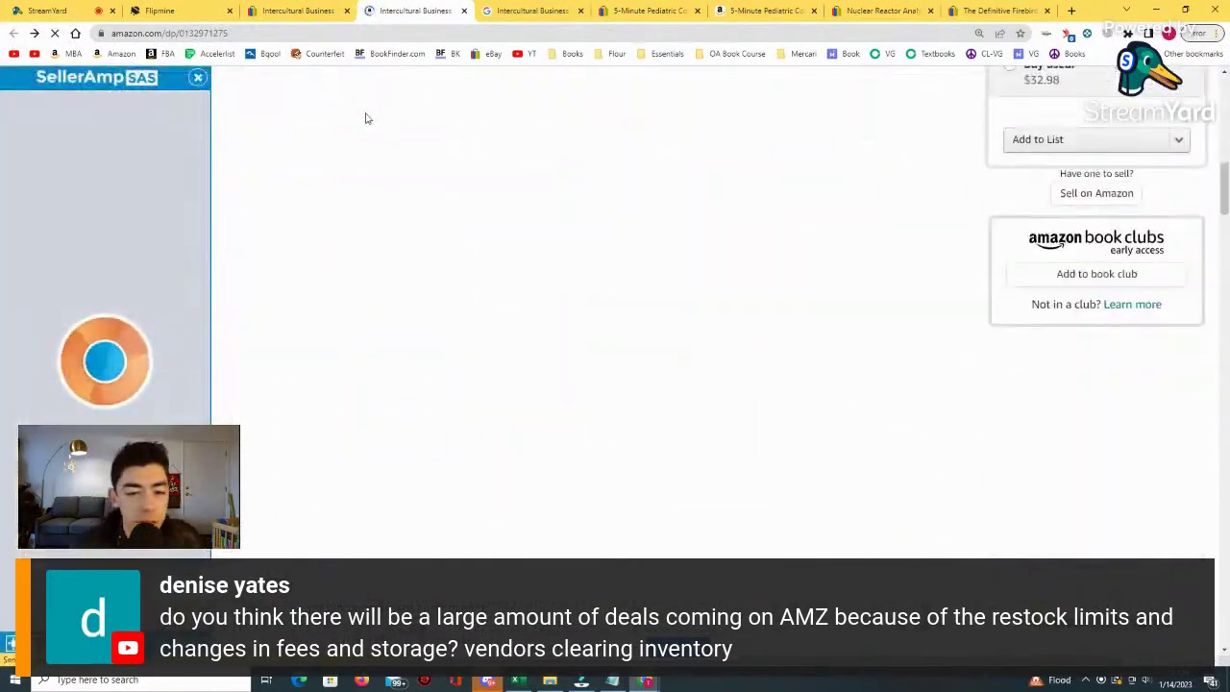
scroll(508, 212, "up", 3)
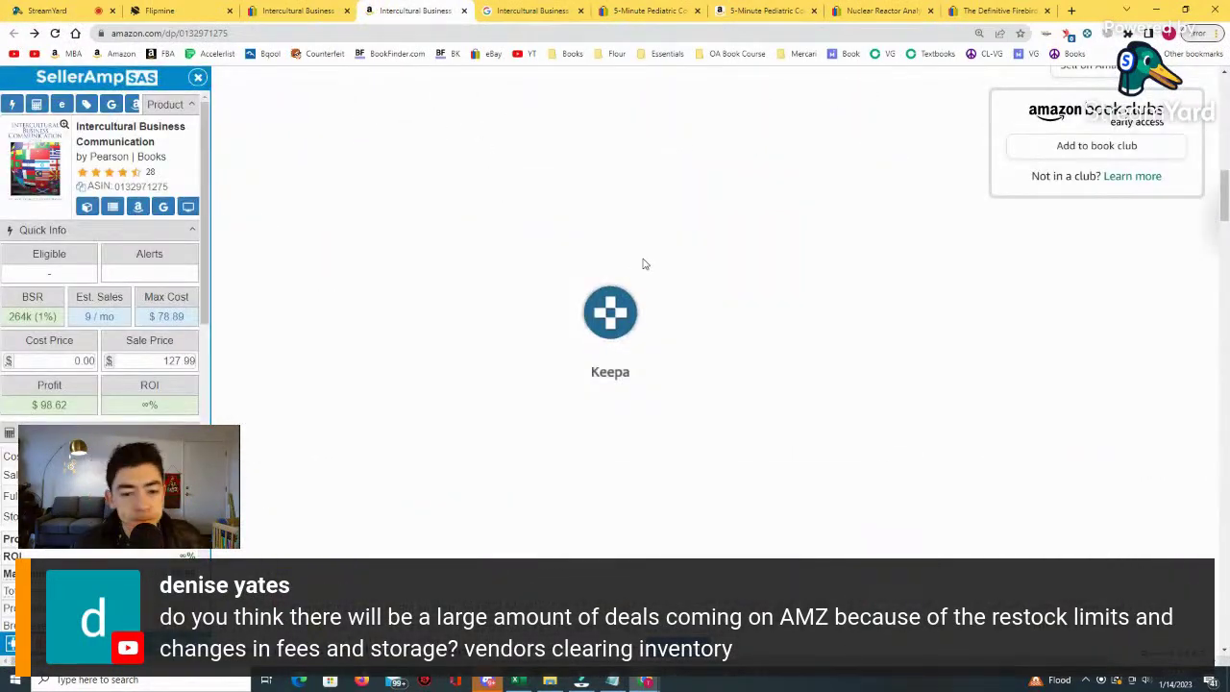
scroll(791, 376, "down", 2)
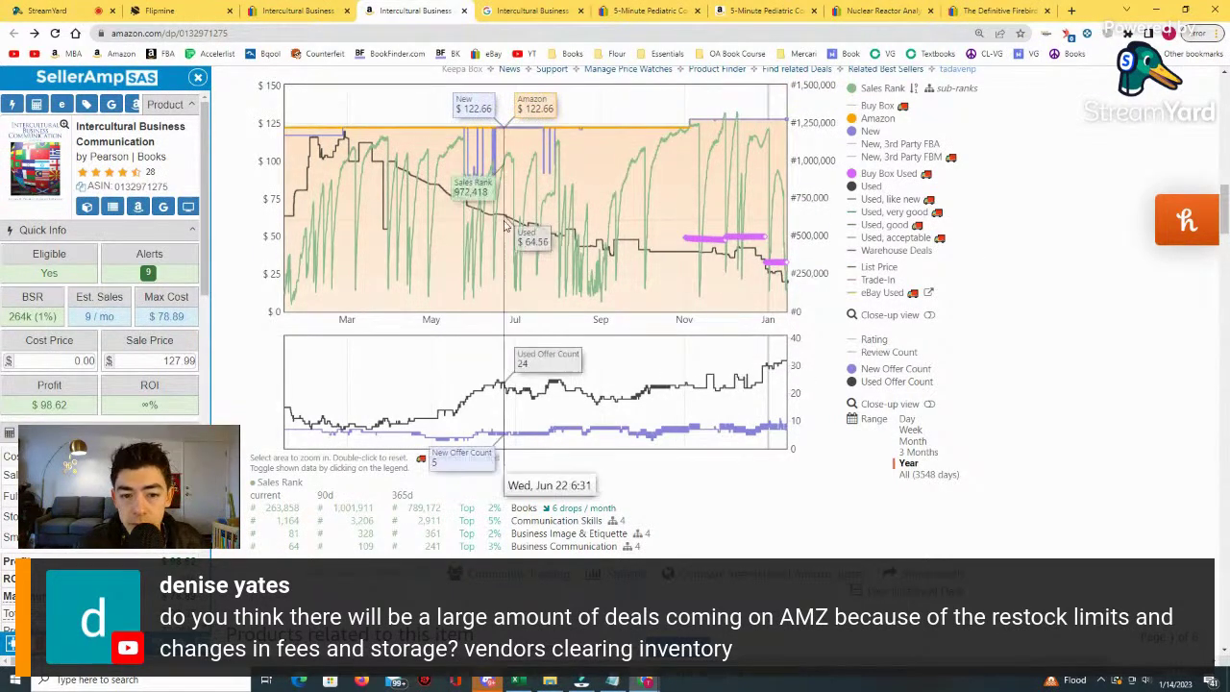
left_click(928, 474)
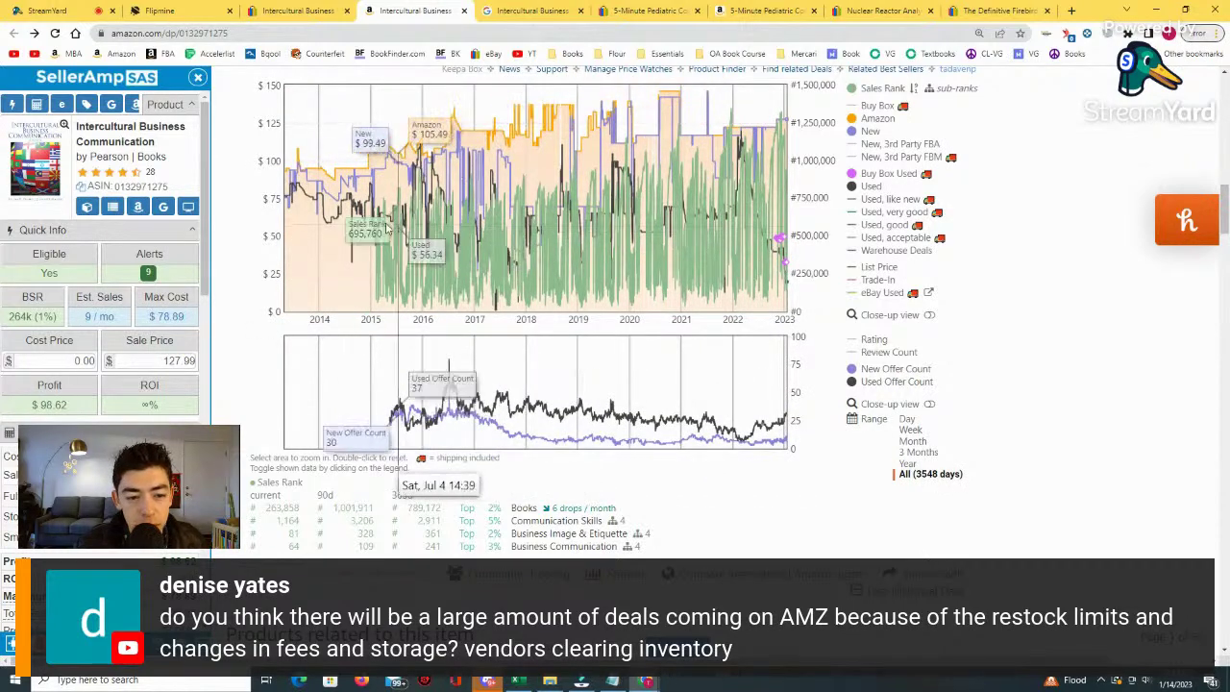
left_click_drag(358, 240, 769, 268)
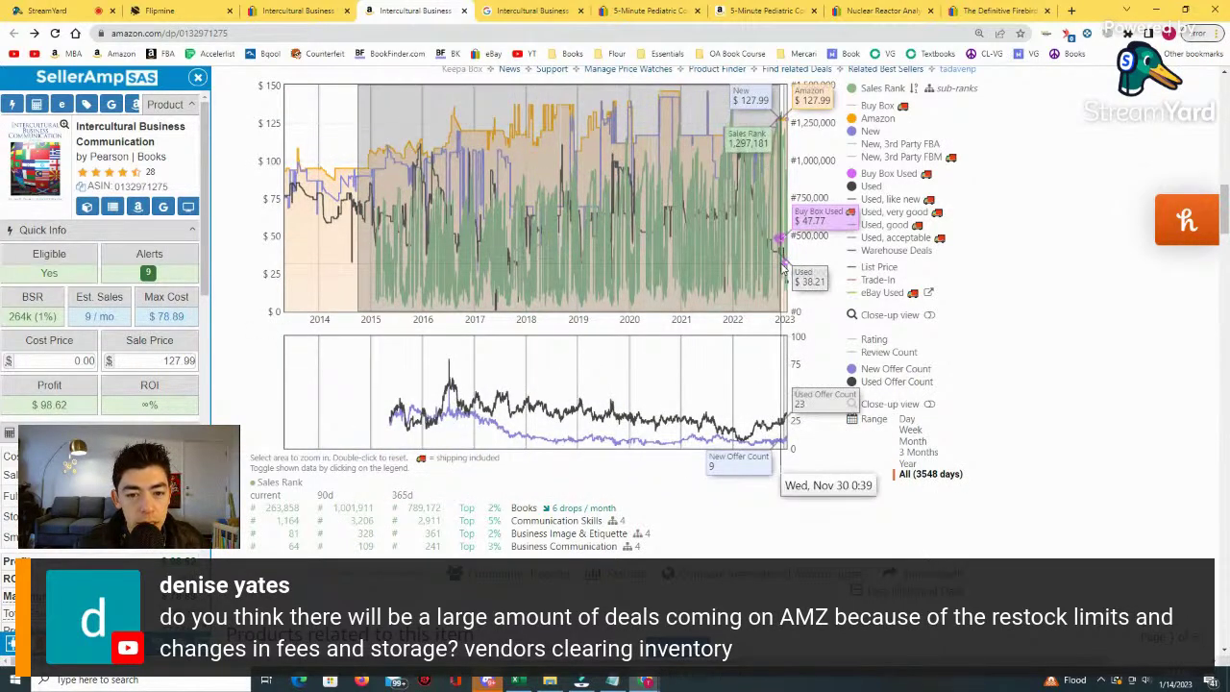
left_click(521, 245)
left_click(797, 206)
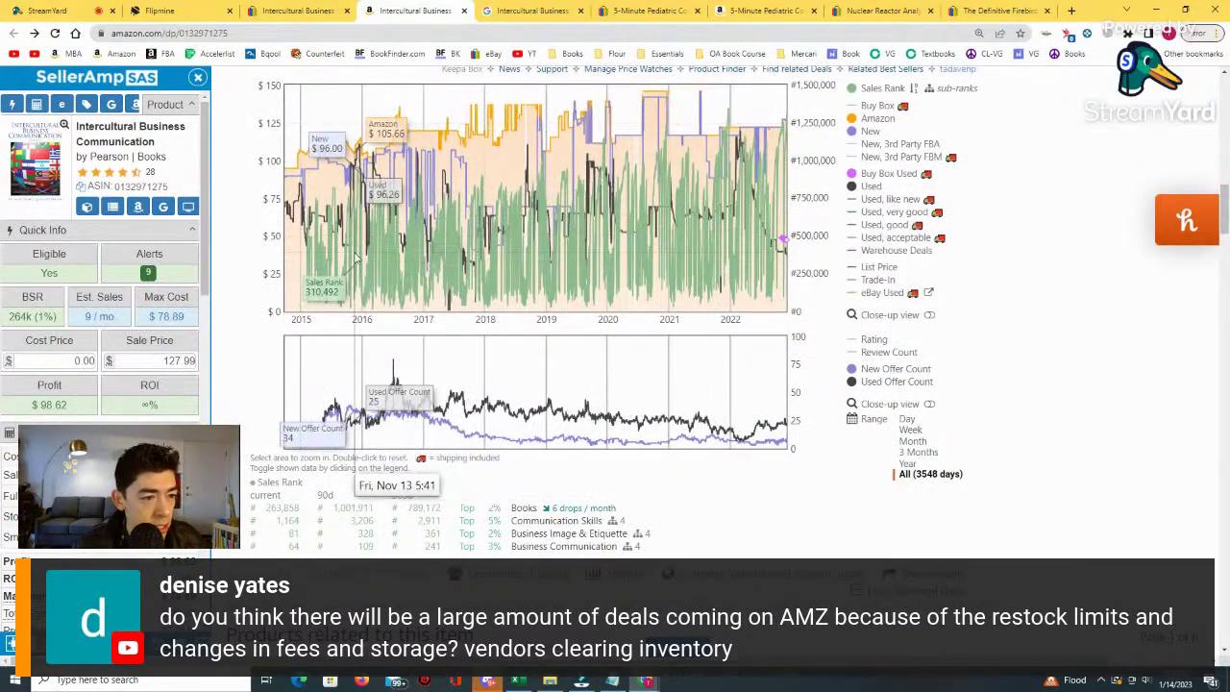
Check the publication year in the product details and zoom the Keepa offer-count history to mid-2017 through 2022.
scroll(606, 258, "down", 15)
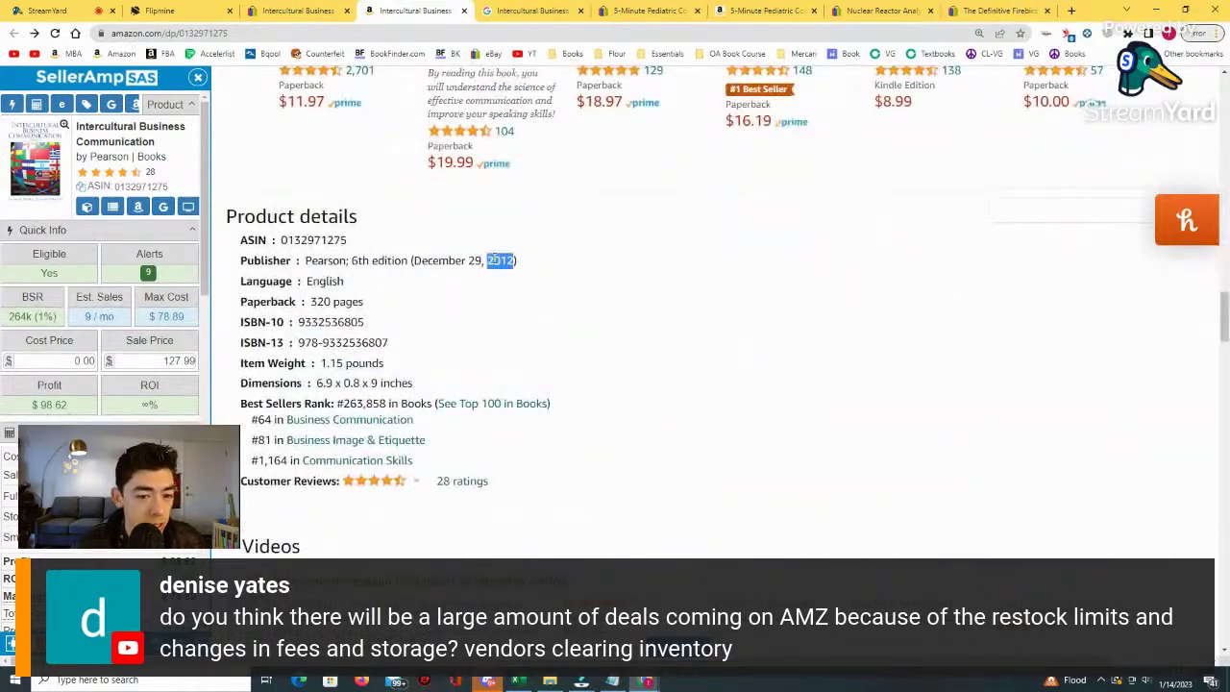
scroll(607, 287, "up", 15)
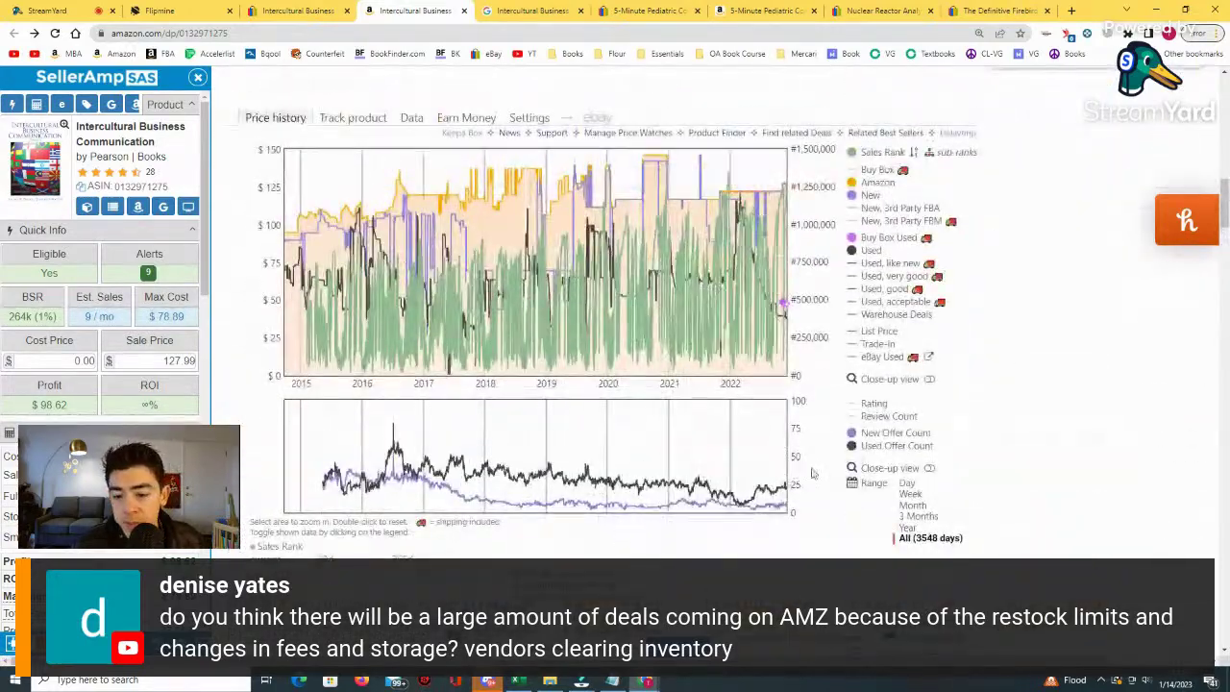
scroll(812, 473, "down", 1)
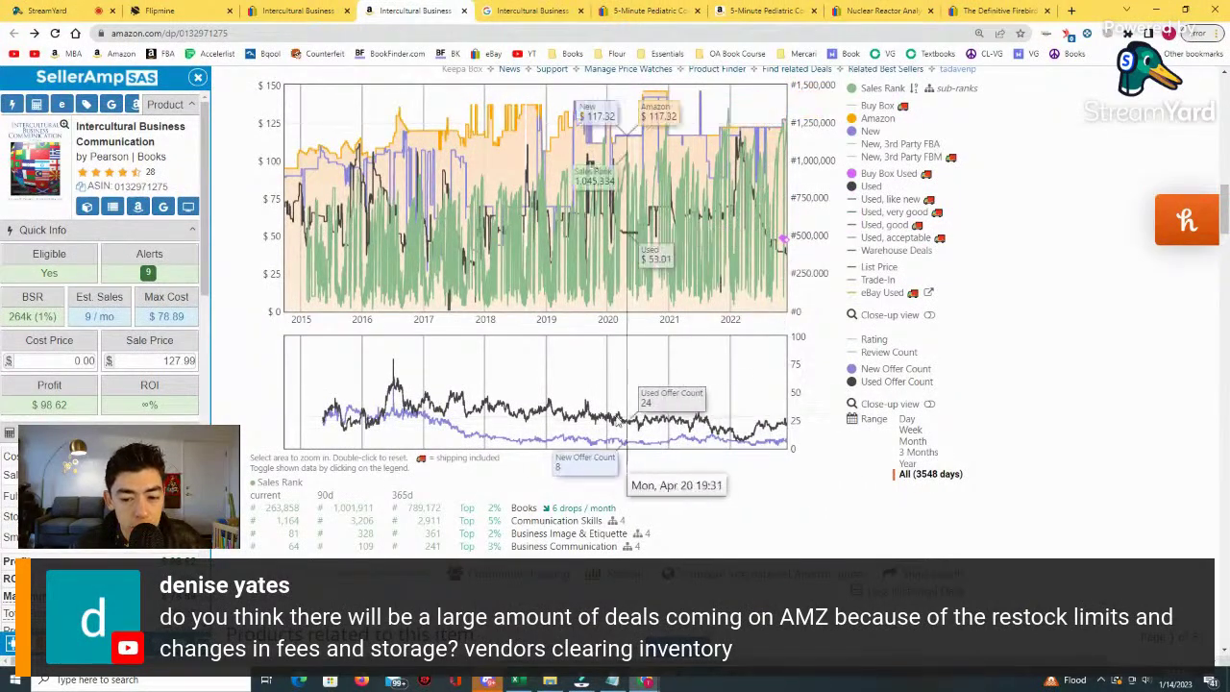
left_click_drag(441, 383, 776, 409)
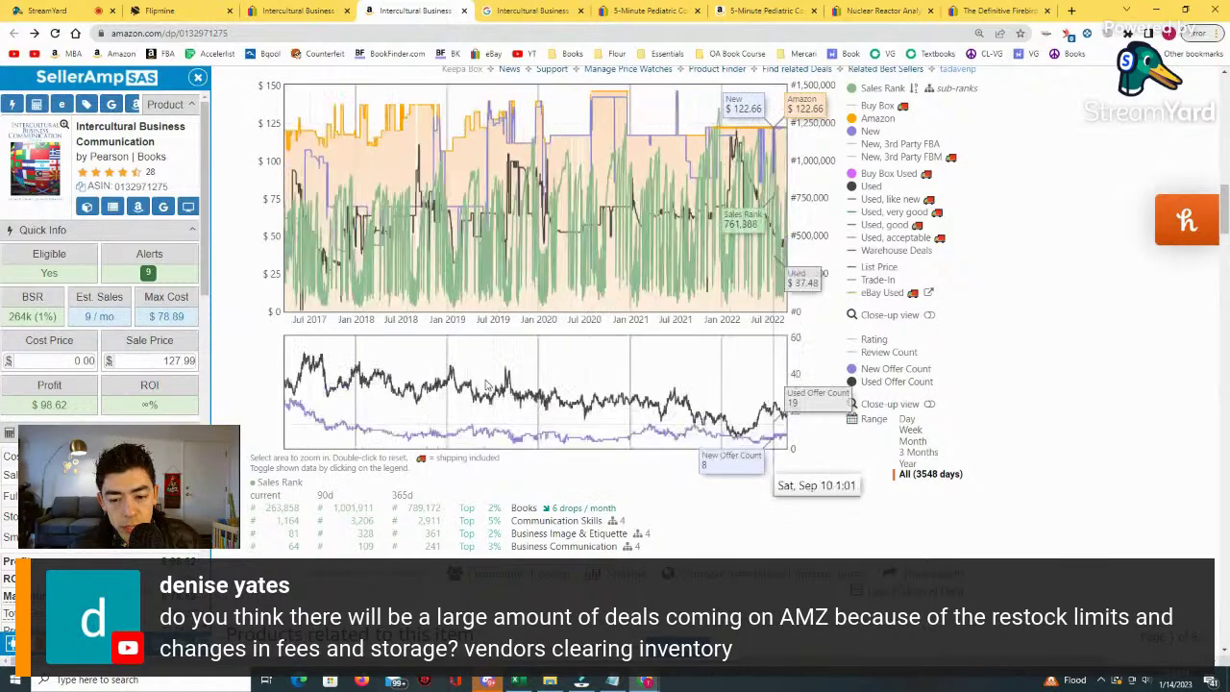
Set the Keepa chart range to Year and compare the used price trend with the listing's current offers.
left_click(926, 464)
scroll(920, 471, "up", 10)
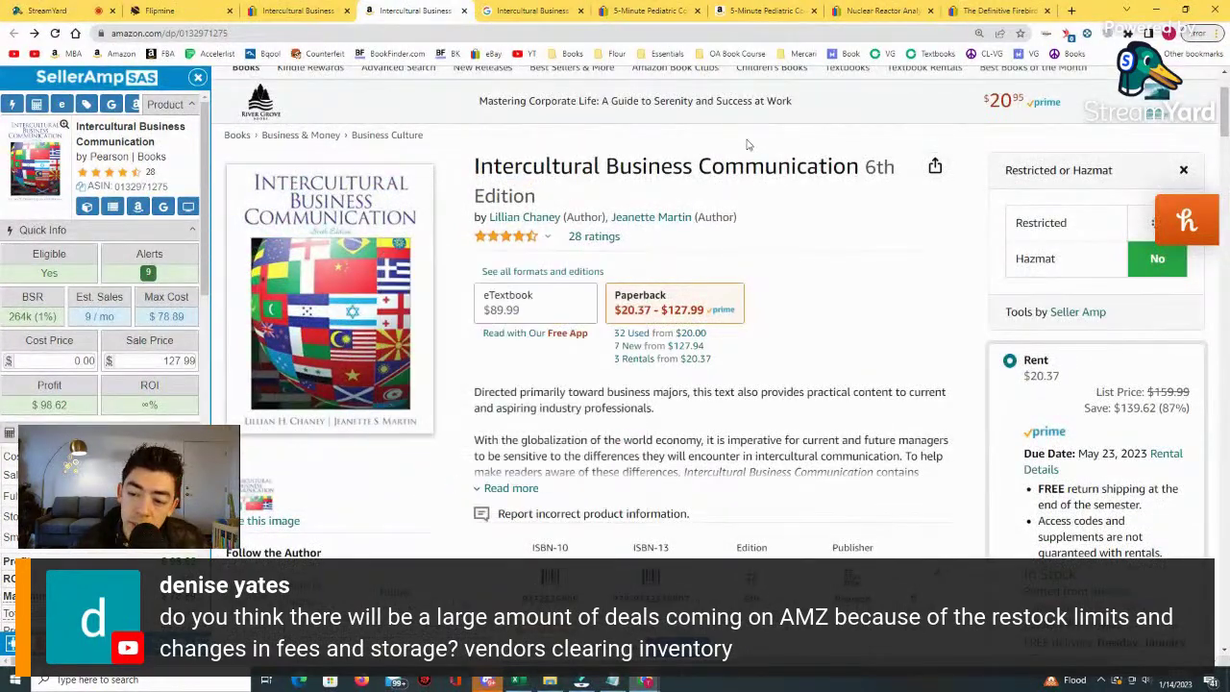
scroll(747, 145, "down", 5)
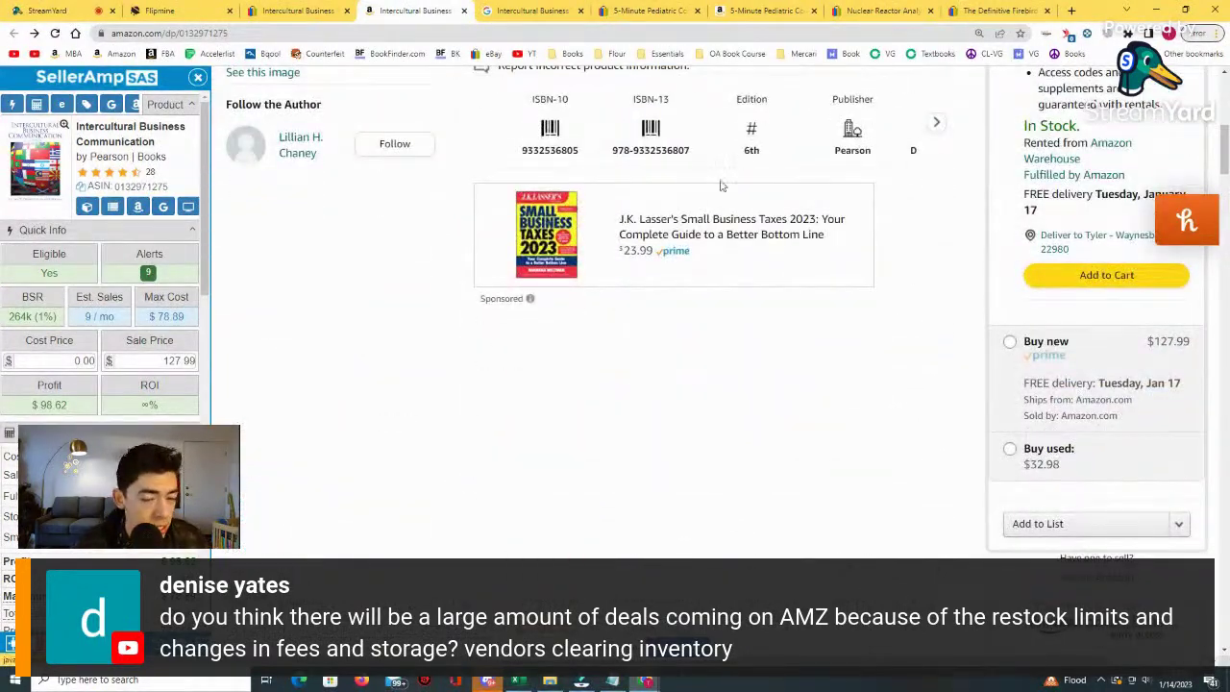
scroll(722, 185, "up", 4)
scroll(695, 230, "down", 10)
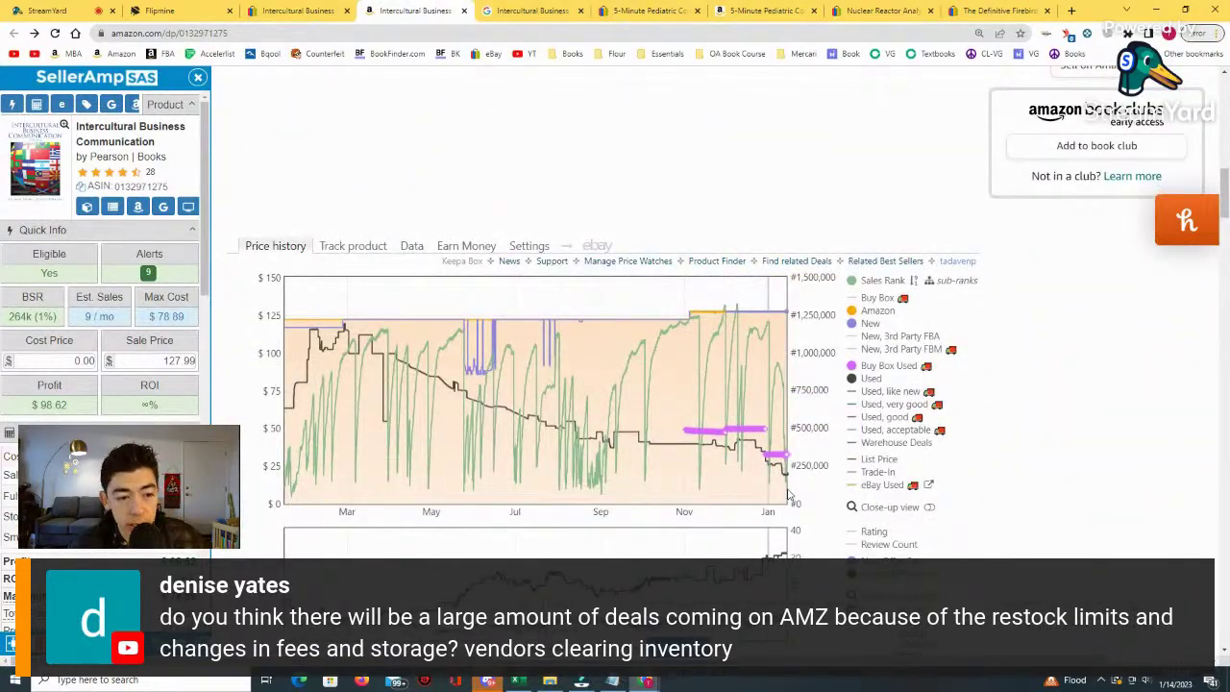
scroll(788, 494, "down", 2)
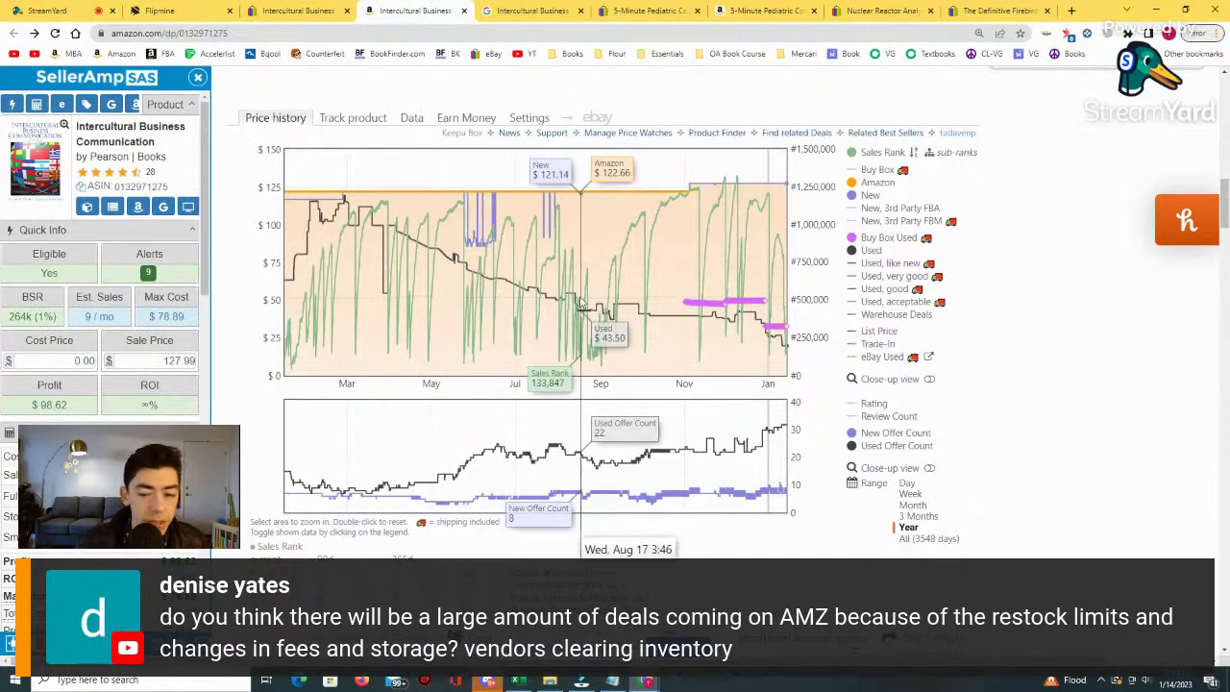
scroll(780, 408, "up", 15)
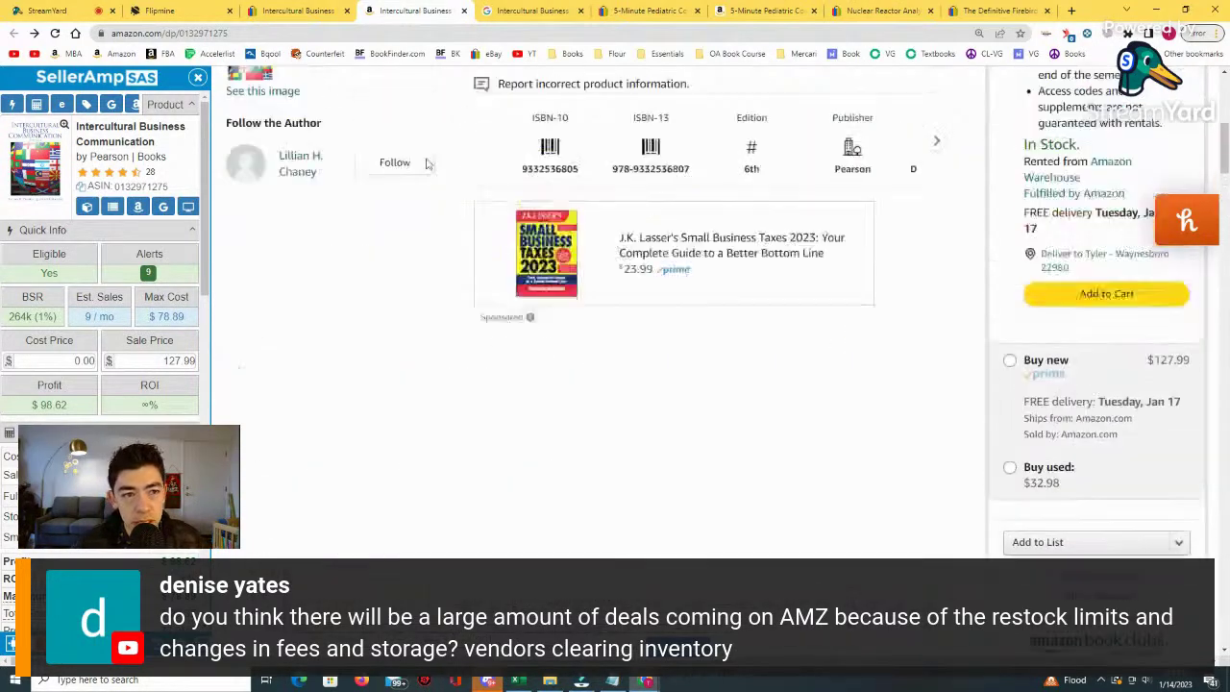
Close the eBay and Amazon pages for Intercultural Business Communication and return to the start of the Flipmine results.
left_click(332, 12)
left_click(347, 11)
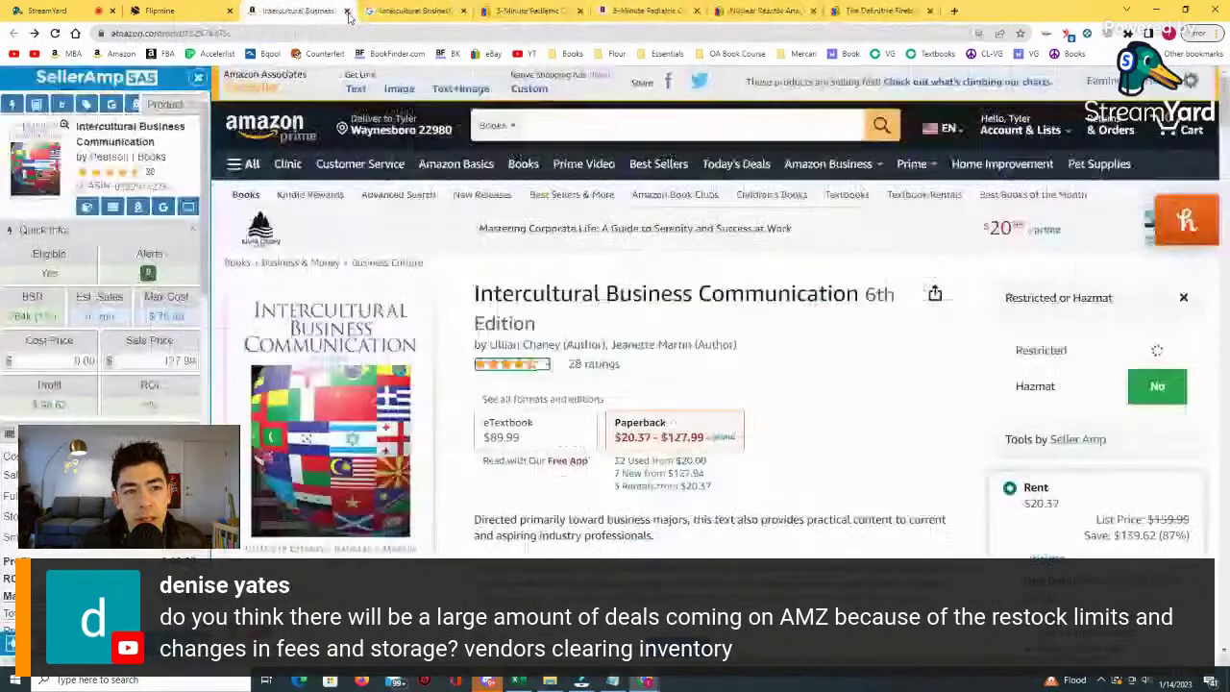
left_click(346, 11)
left_click(208, 6)
scroll(832, 359, "down", 5)
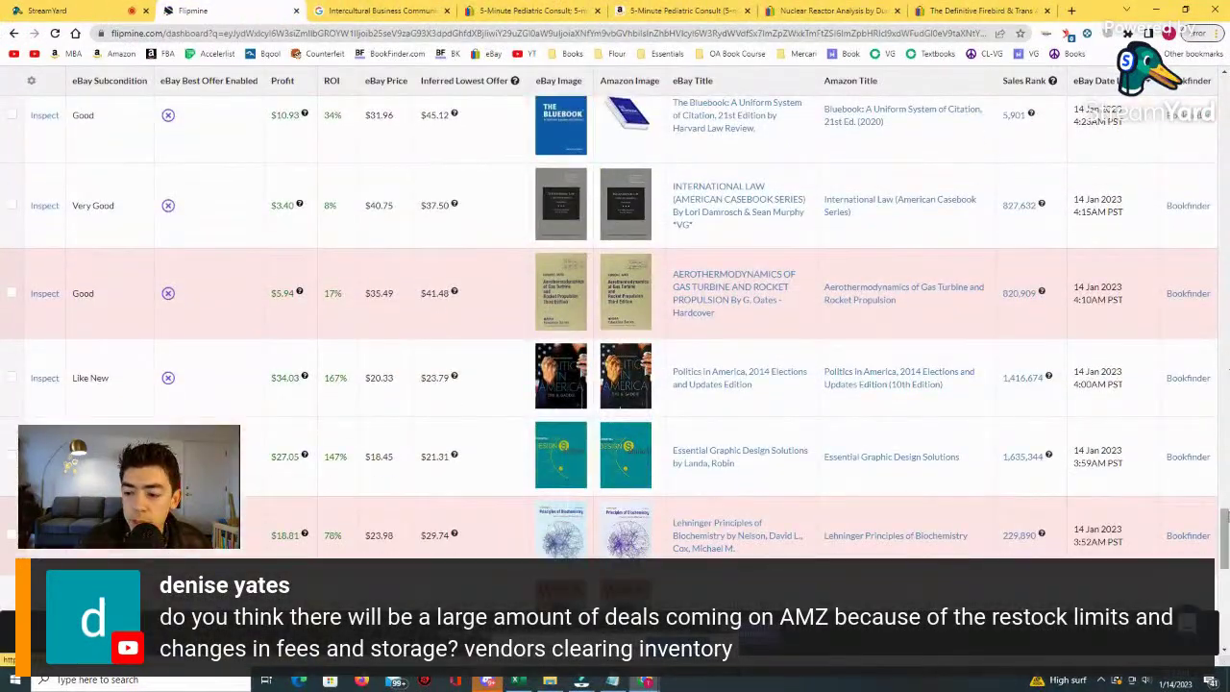
left_click_drag(1225, 517, 1225, 130)
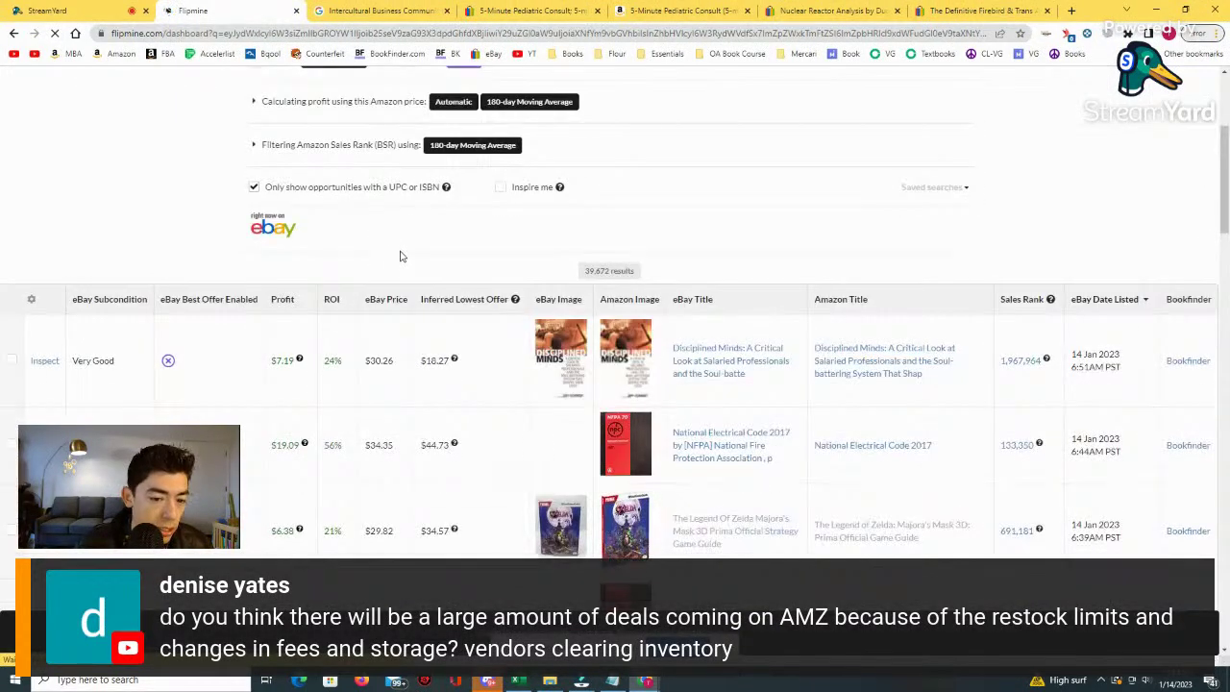
Load the saved search Book Search 1 in place of the current Flipmine filter rules.
scroll(404, 258, "down", 2)
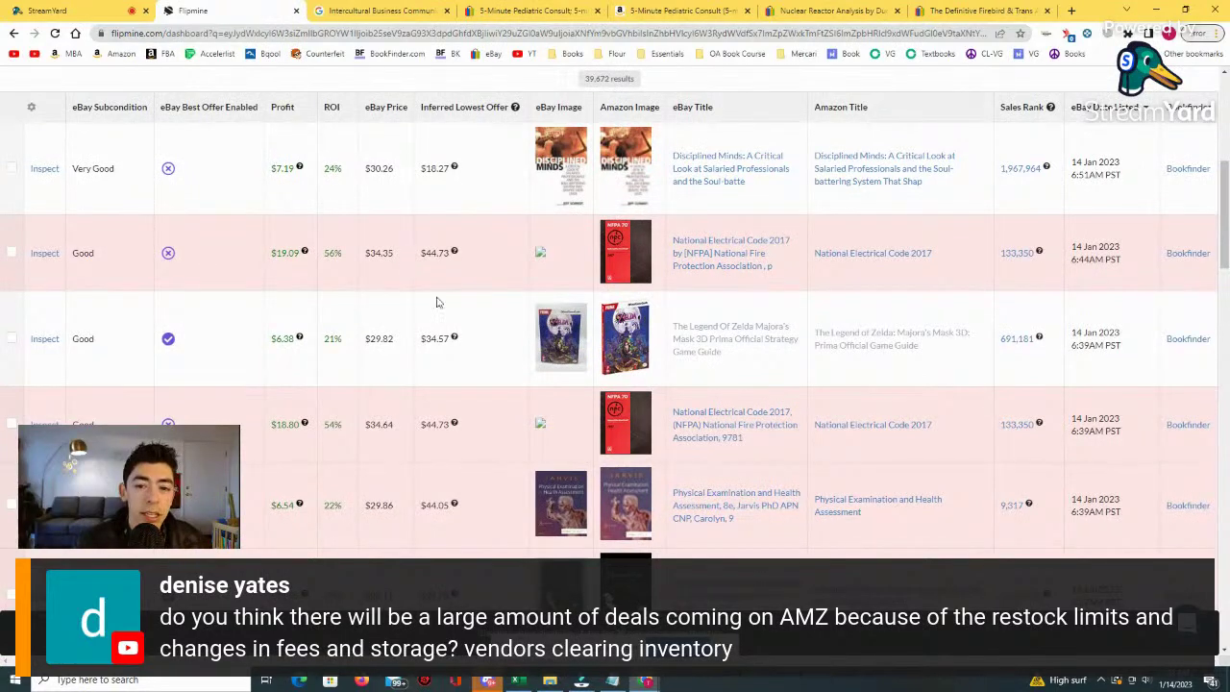
scroll(437, 303, "up", 4)
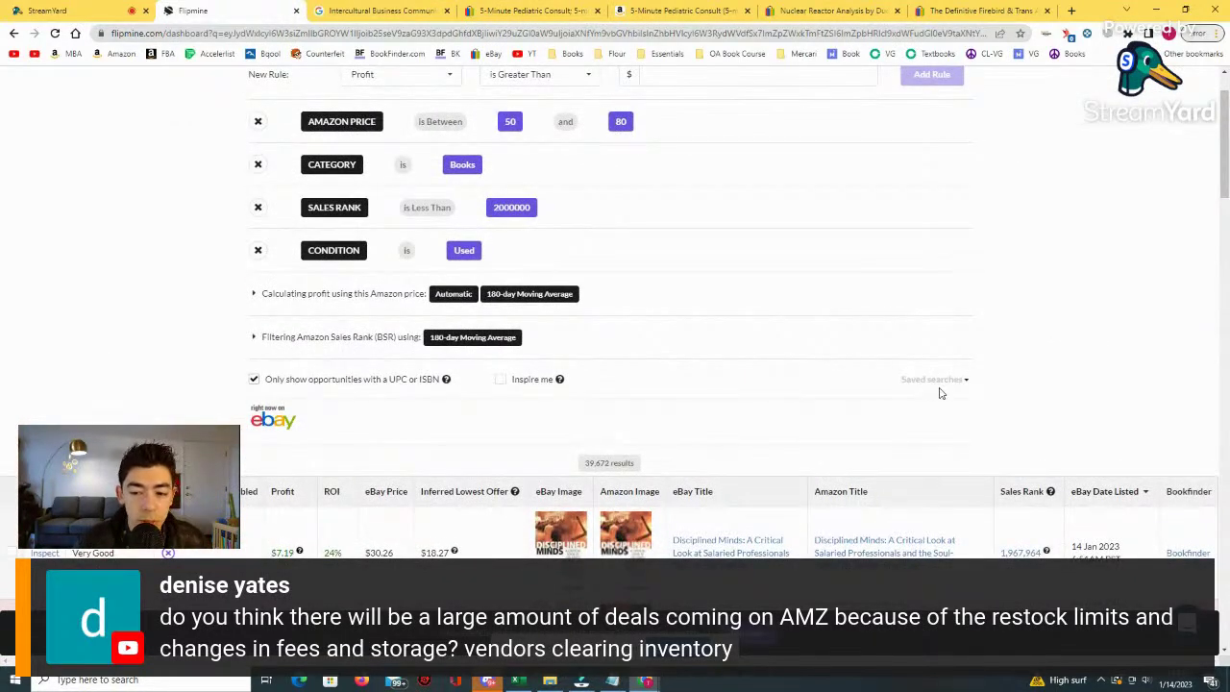
left_click(937, 381)
left_click(840, 401)
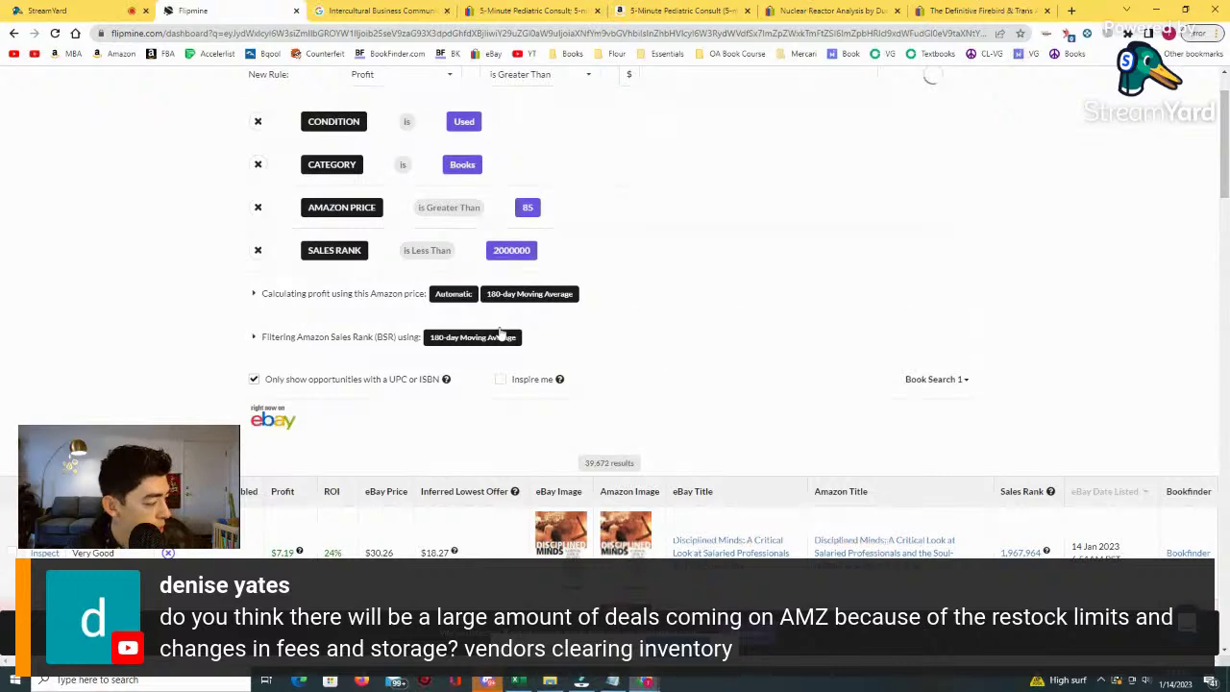
scroll(500, 332, "down", 3)
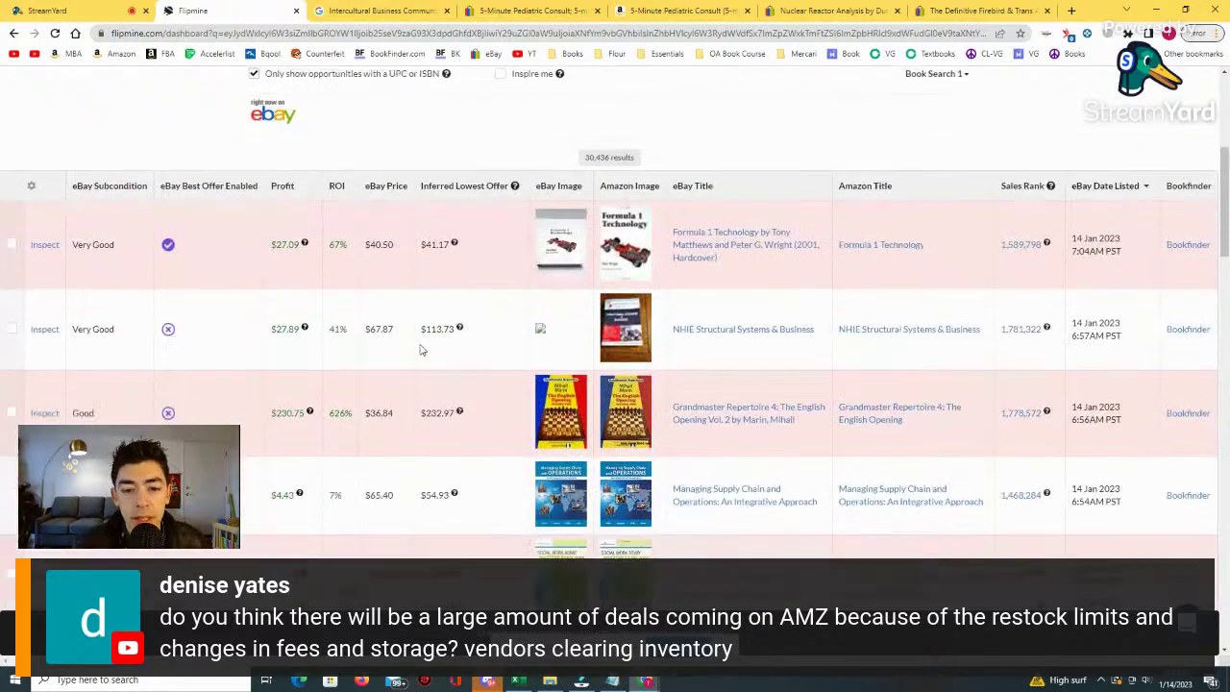
Open the eBay and Amazon listings for NHIE Structural Systems & Business in separate tabs and view the eBay listing.
right_click(725, 314)
left_click(817, 325)
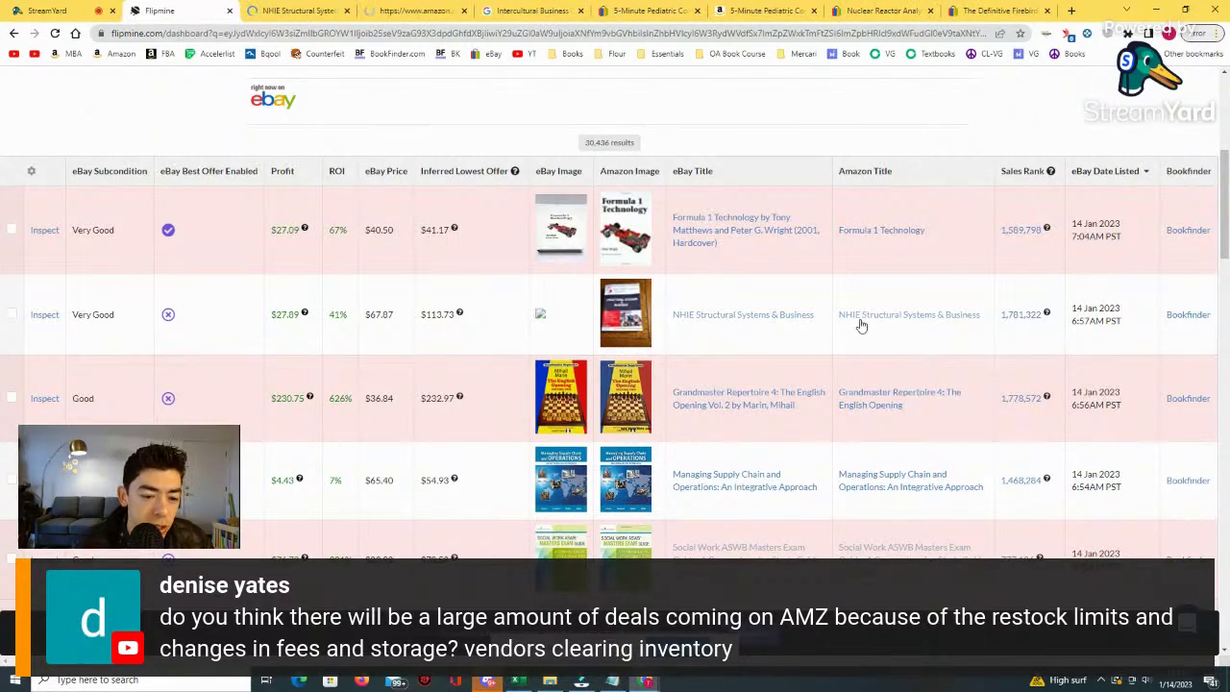
scroll(831, 324, "down", 1)
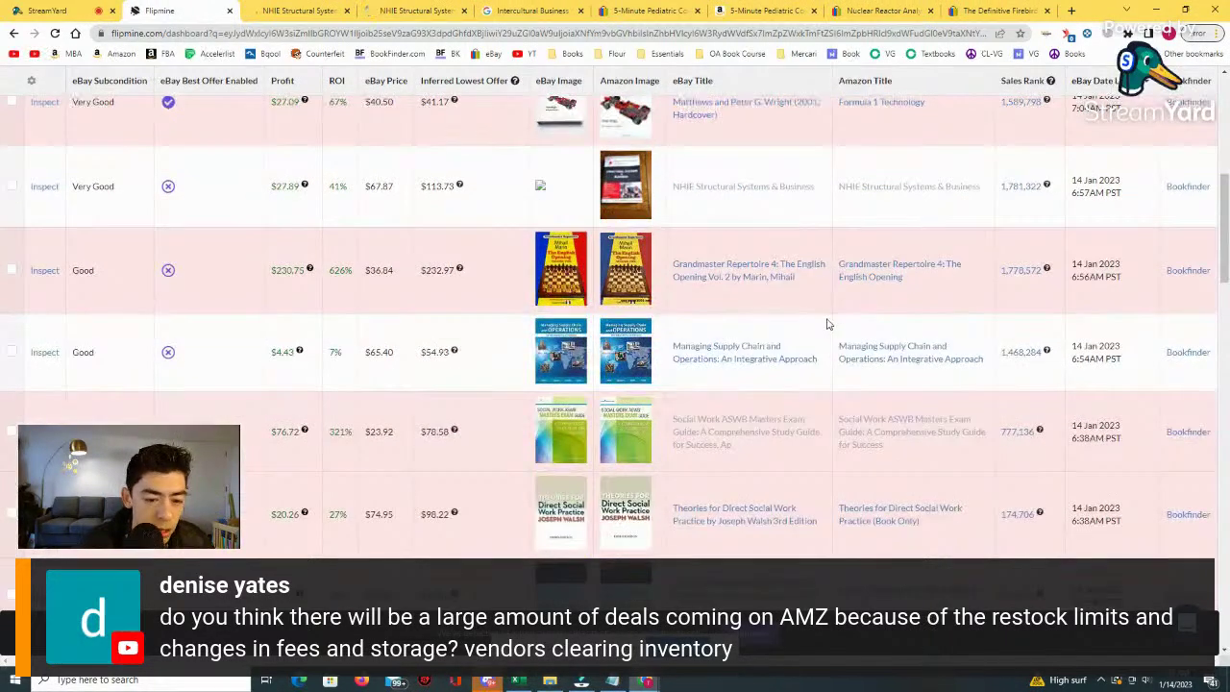
scroll(777, 320, "down", 1)
scroll(763, 321, "up", 2)
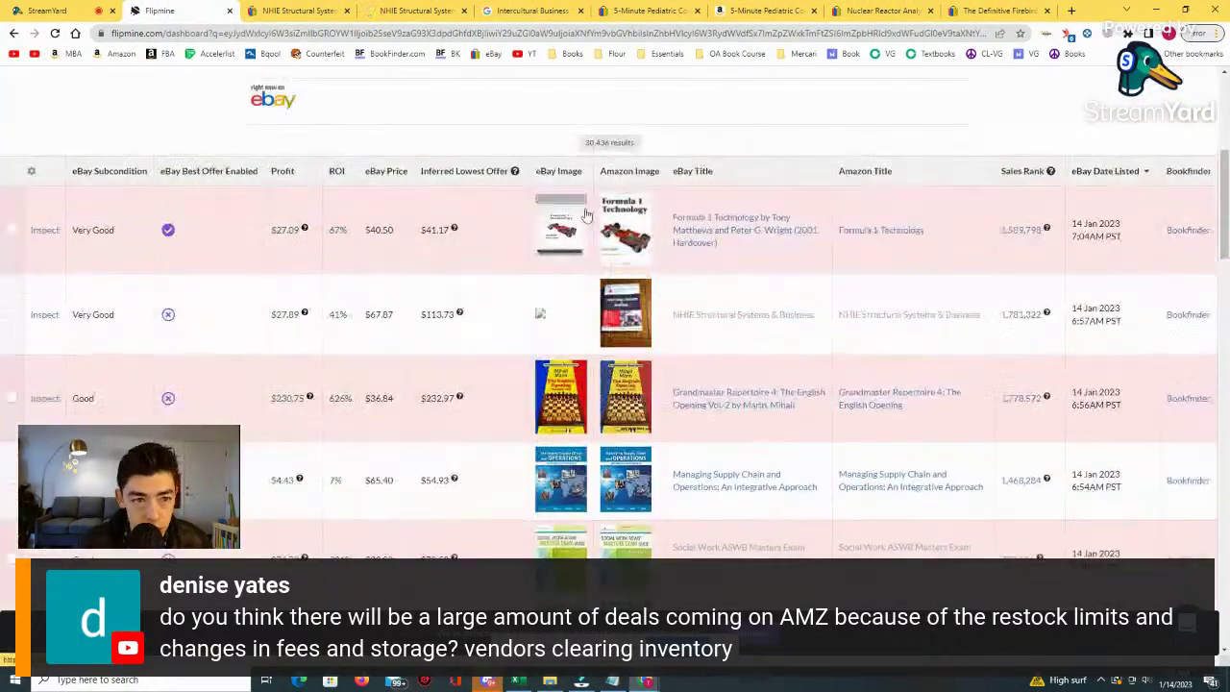
left_click(298, 10)
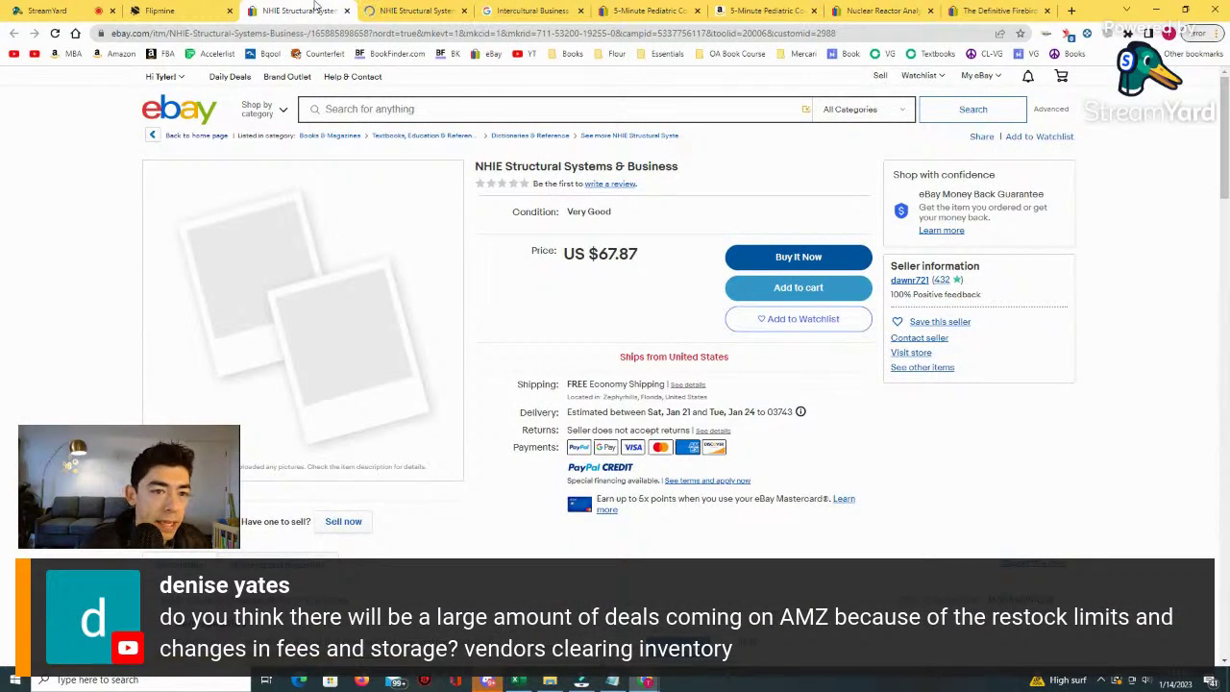
mouse_move(400, 6)
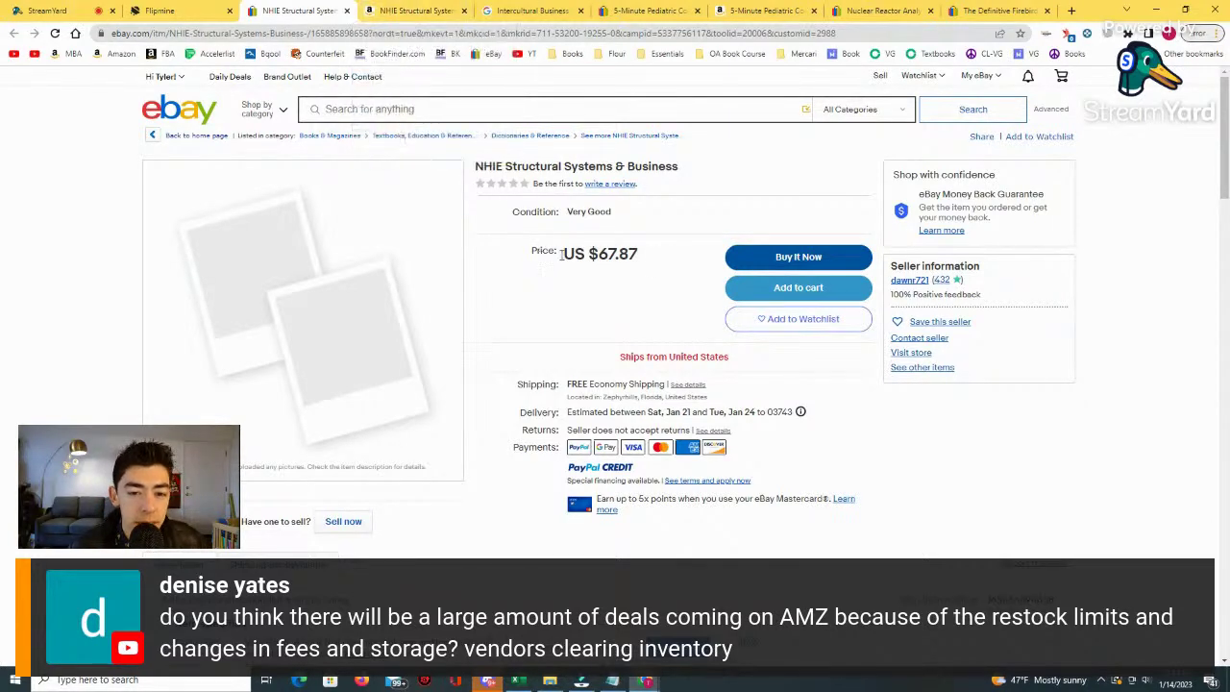
Switch to the book's Amazon listing, zoom its Keepa chart into the months before November, and set the range to All.
left_click(386, 8)
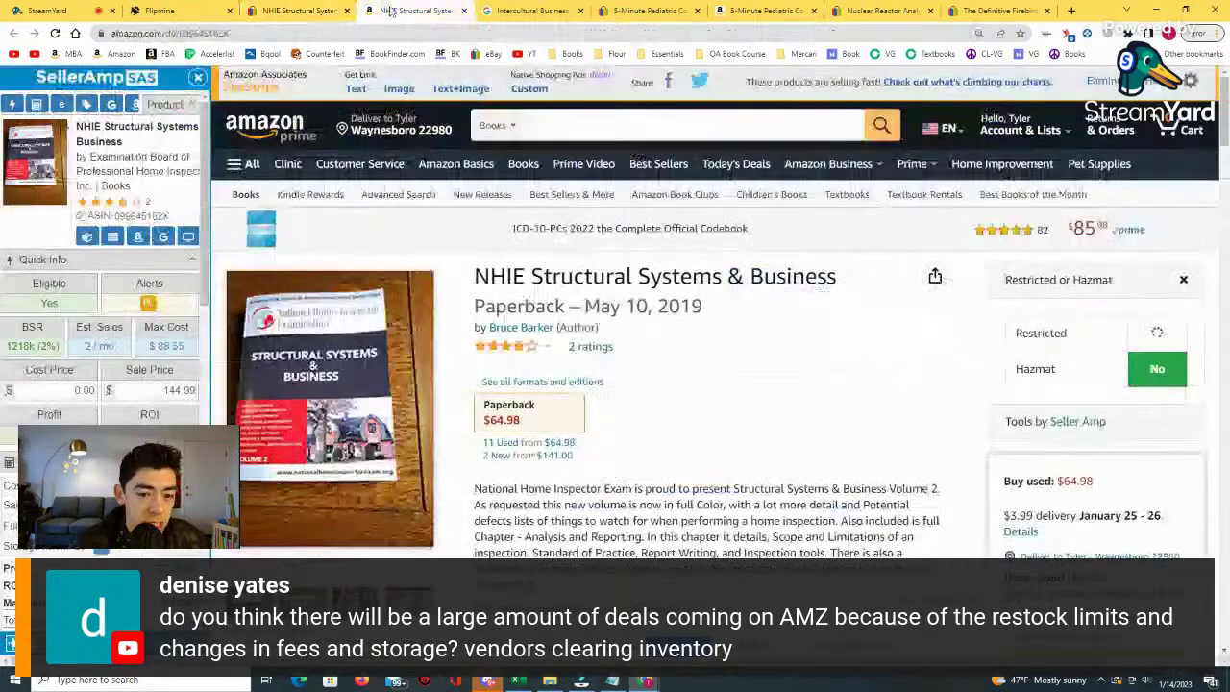
scroll(528, 175, "down", 10)
scroll(528, 175, "down", 4)
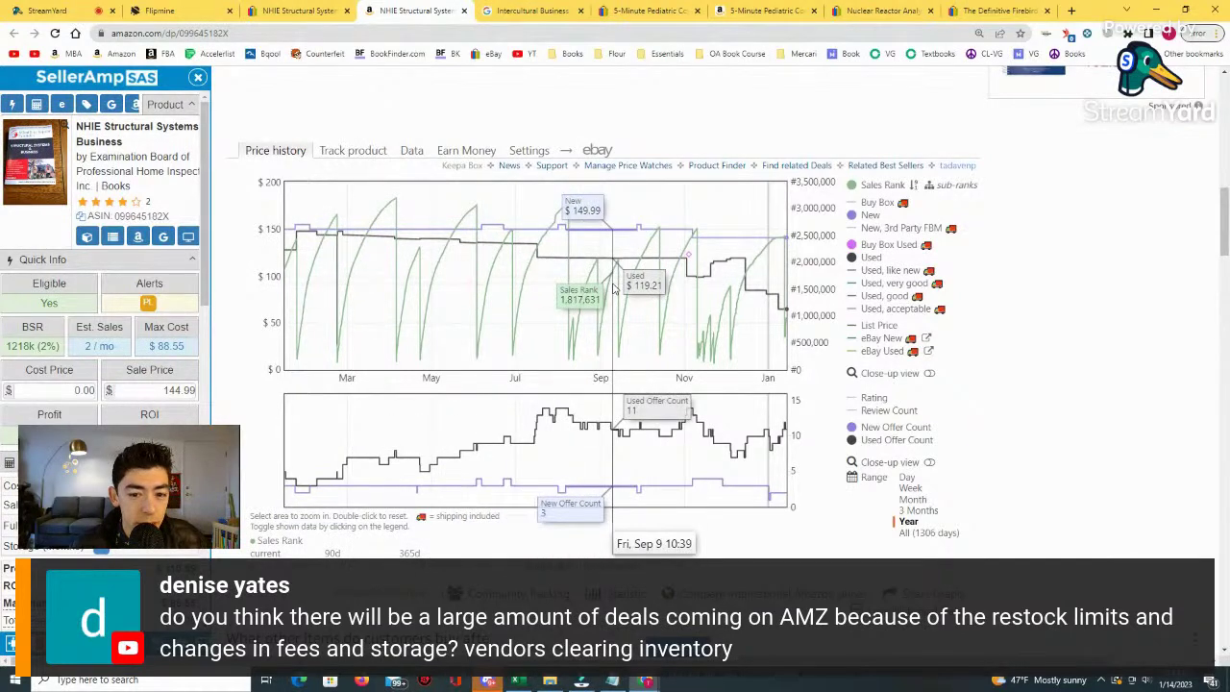
left_click_drag(687, 293, 286, 288)
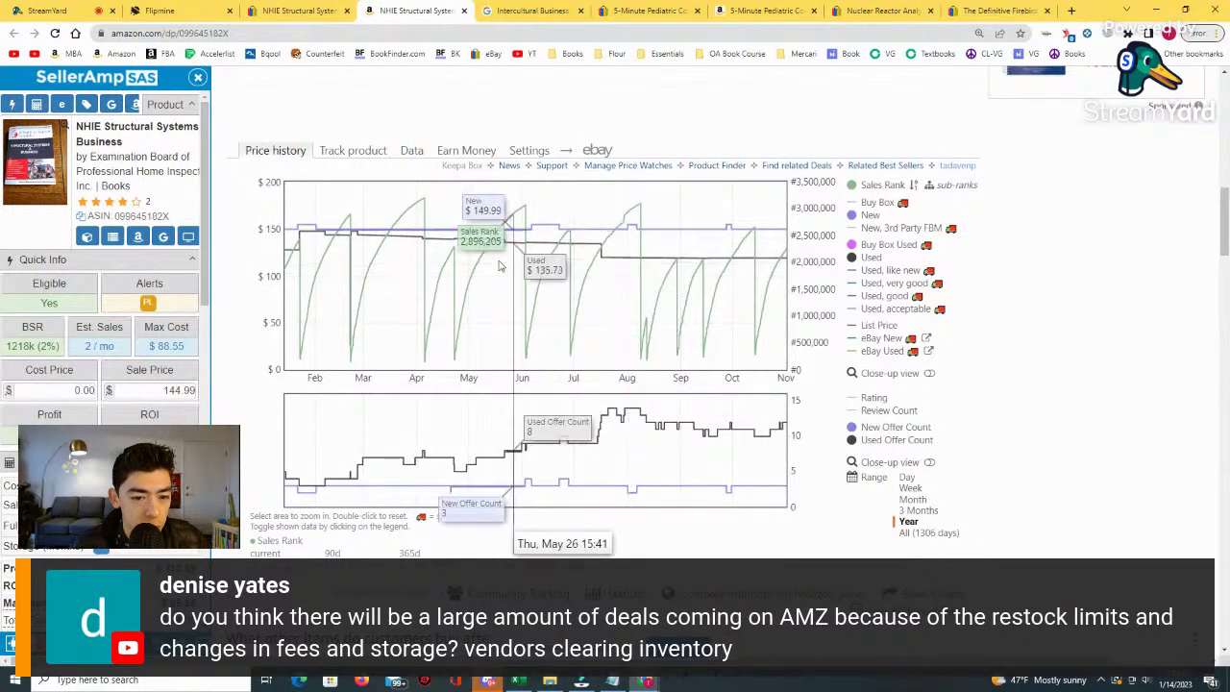
left_click(908, 532)
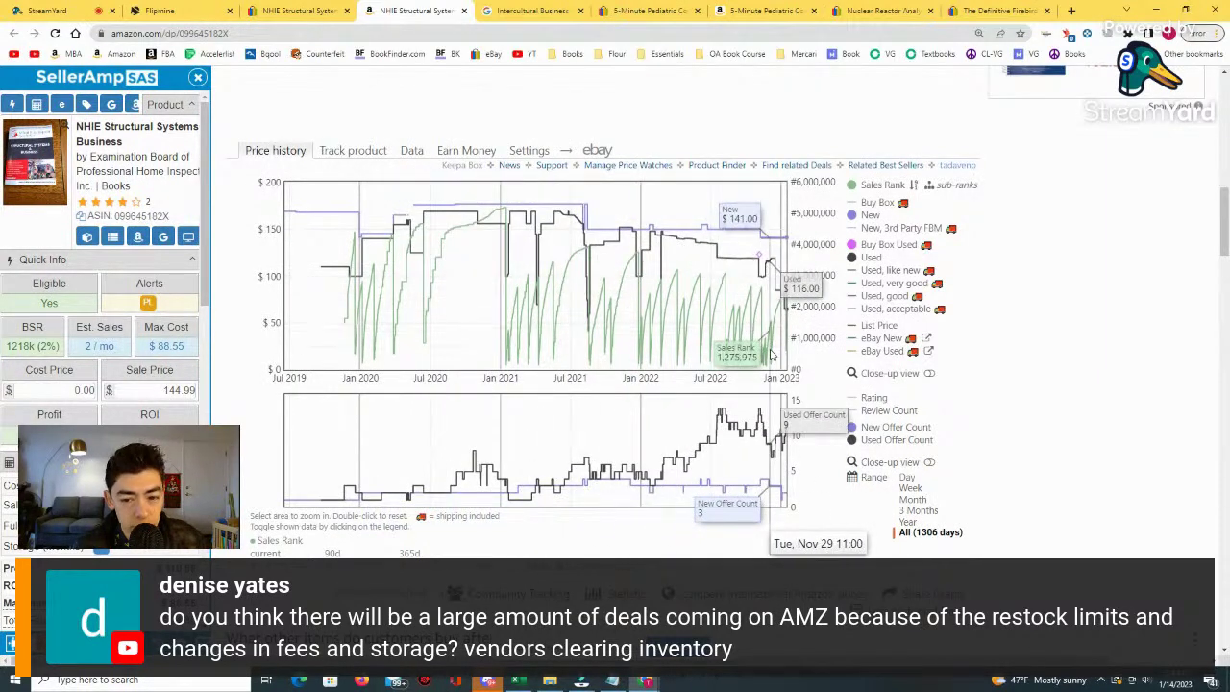
Check the Amazon listing's used and new offers and its product details section.
scroll(736, 429, "up", 10)
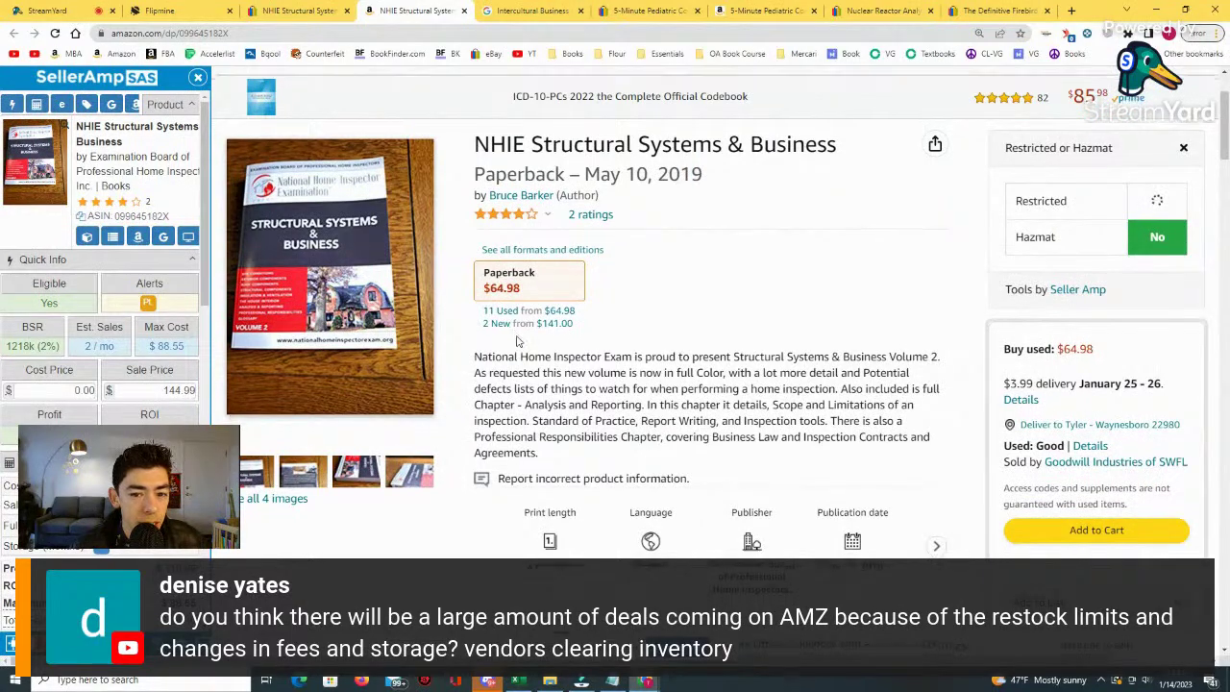
scroll(500, 355, "down", 10)
scroll(484, 377, "down", 4)
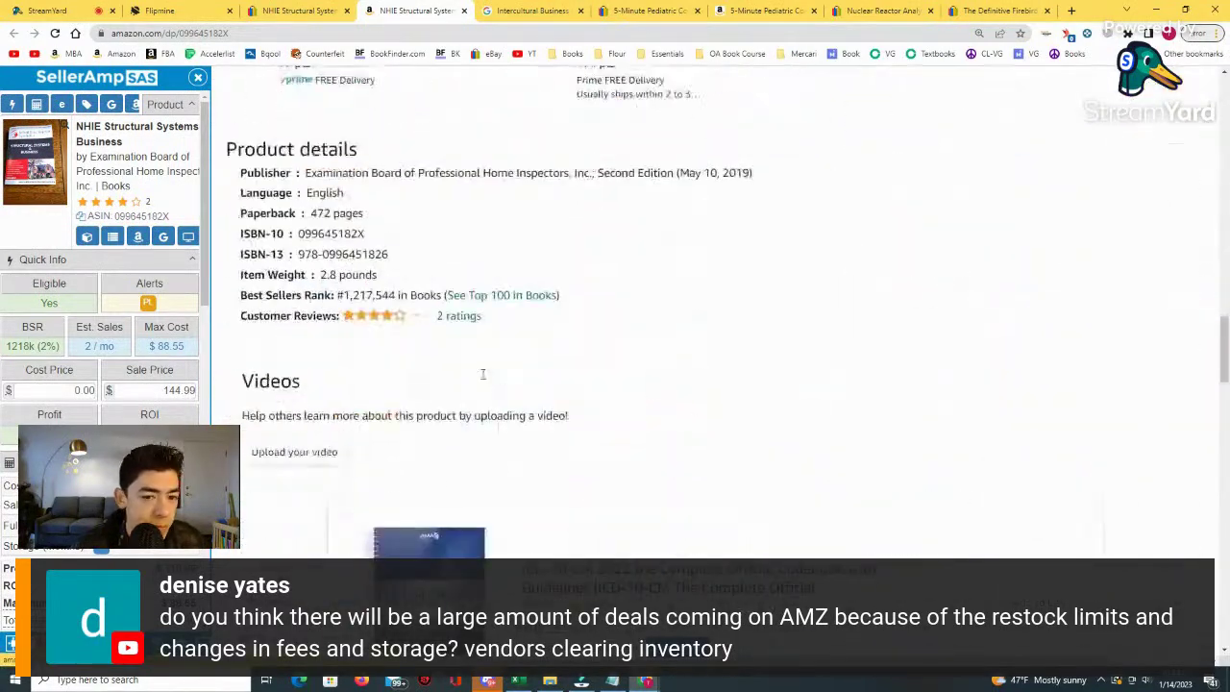
Search Google for NHIE Structural Systems & Business from the Amazon listing and highlight its original publication date.
scroll(484, 380, "up", 1)
scroll(490, 383, "up", 10)
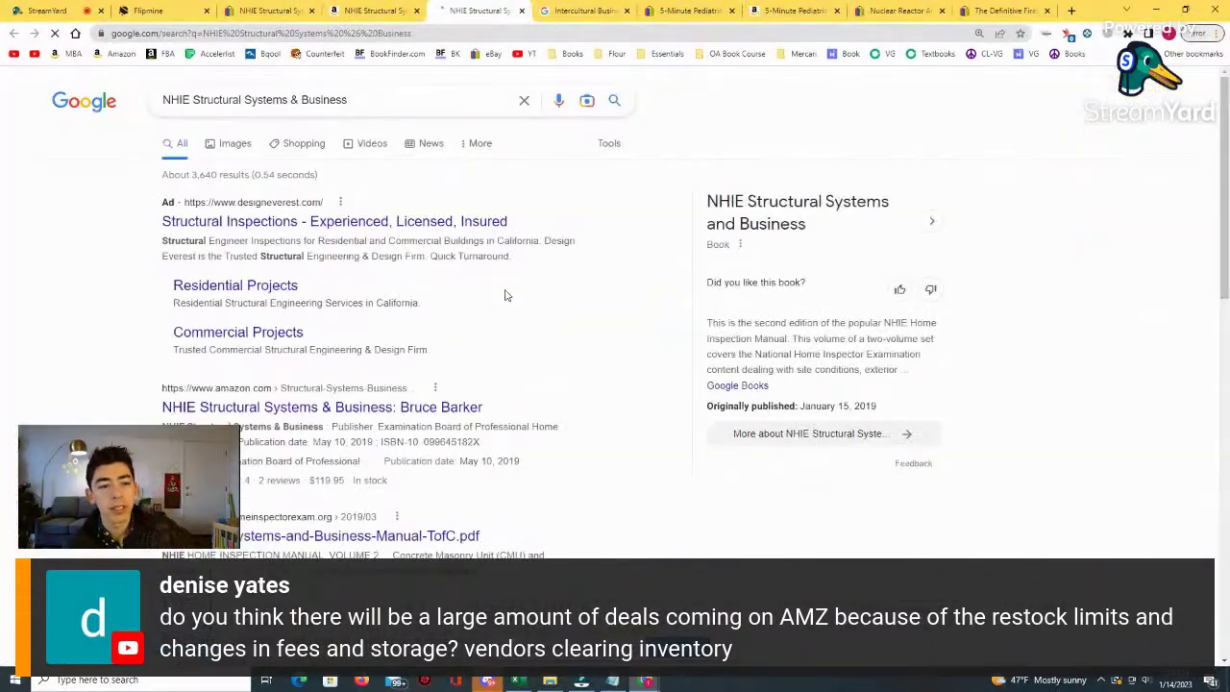
scroll(503, 293, "down", 1)
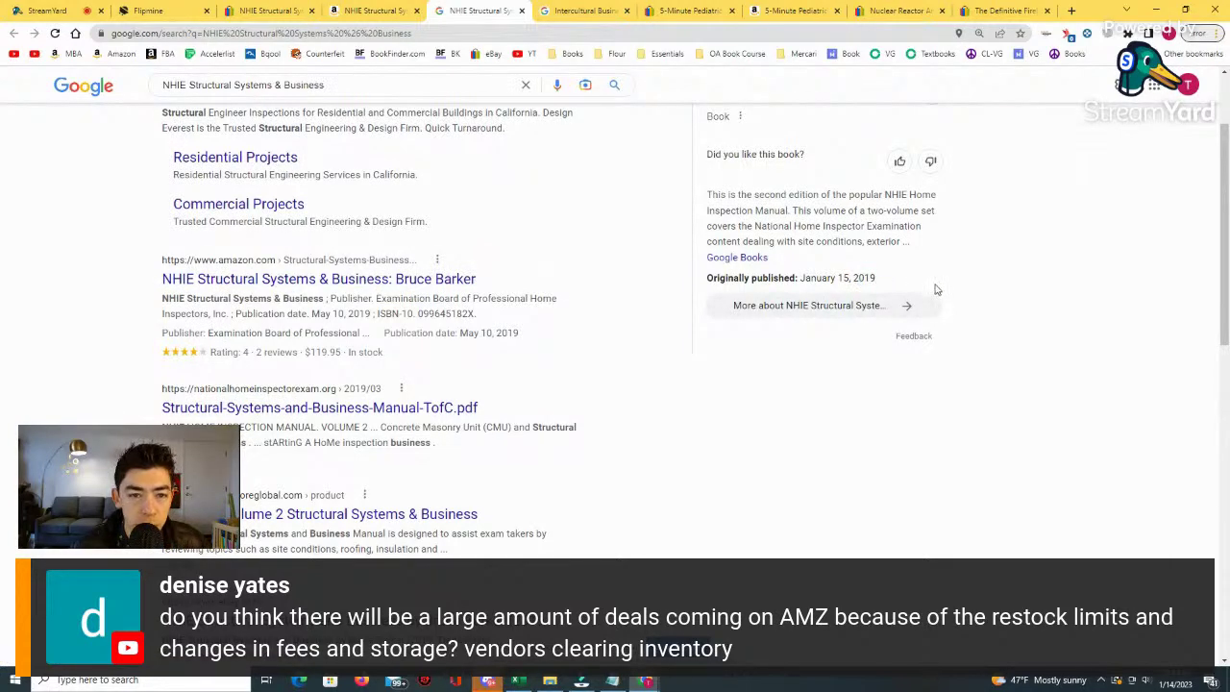
scroll(930, 288, "up", 1)
left_click(391, 106)
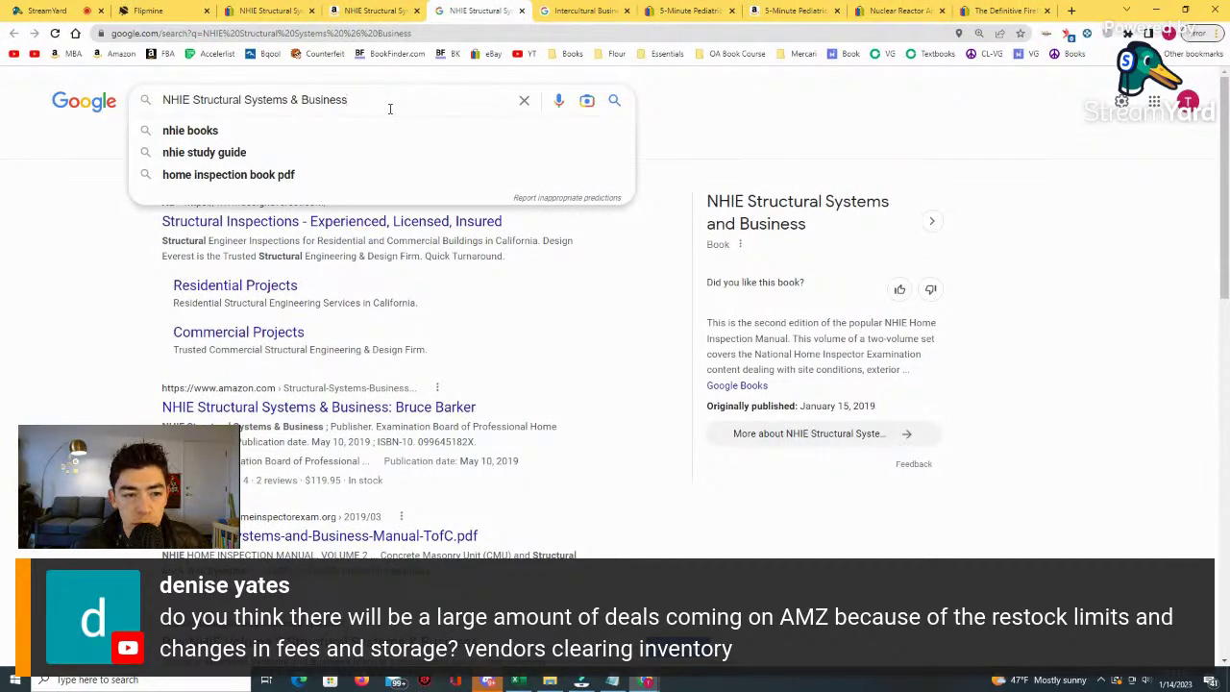
left_click_drag(884, 411, 790, 400)
Compare the Amazon listing's publication date with the Google result and check the edition in the product details.
left_click(378, 10)
scroll(452, 240, "up", 4)
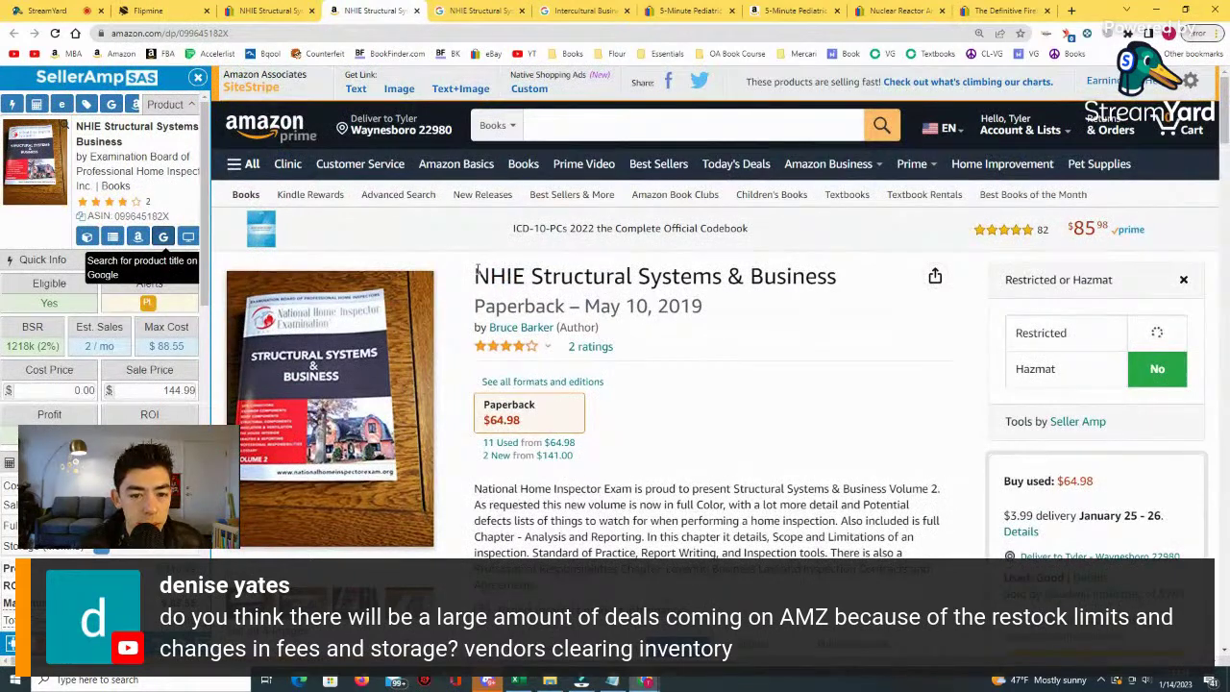
left_click(471, 11)
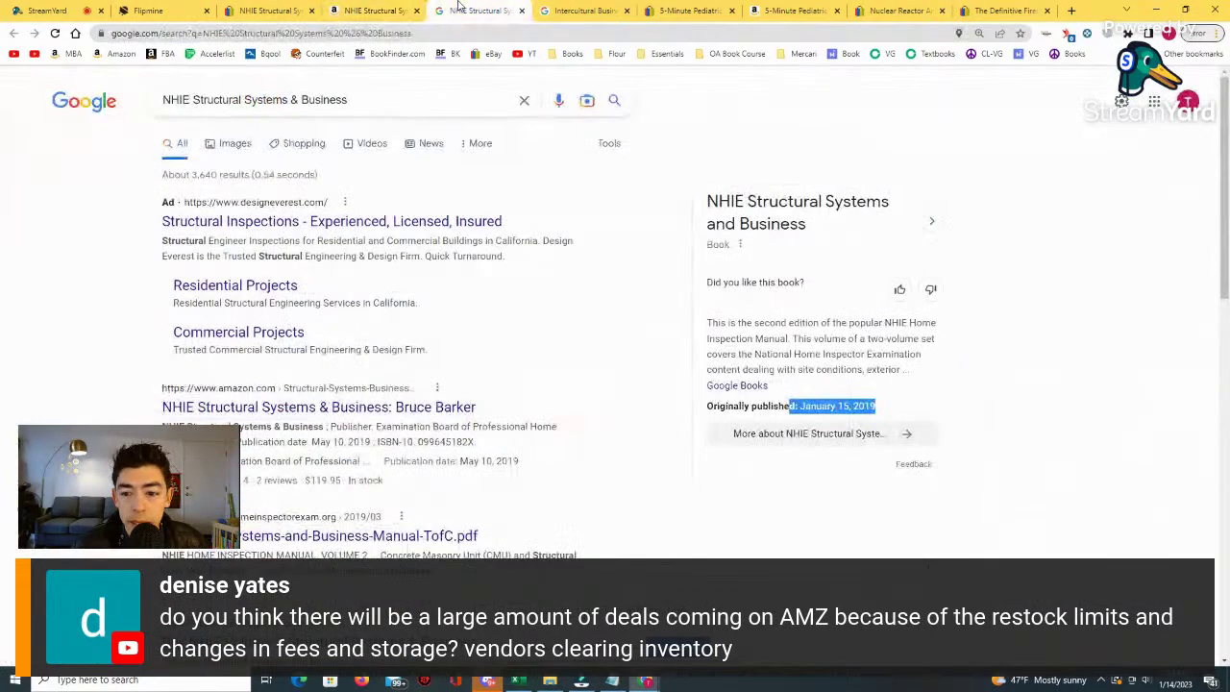
left_click(378, 11)
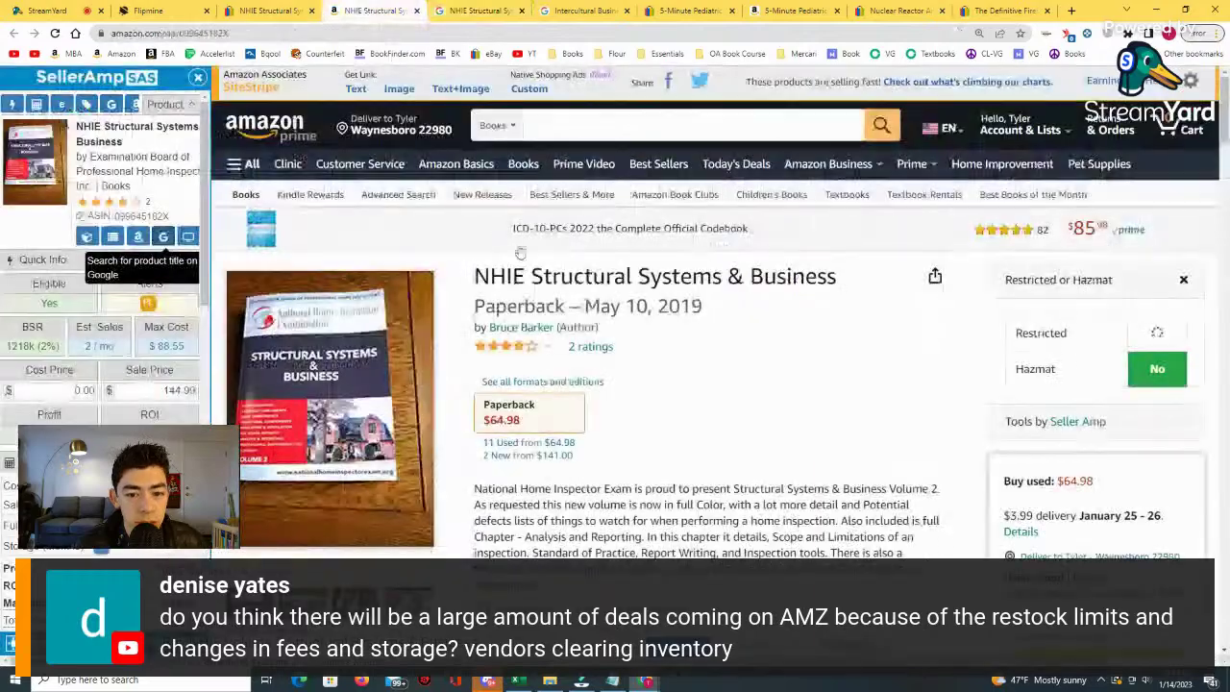
scroll(273, 400, "down", 1)
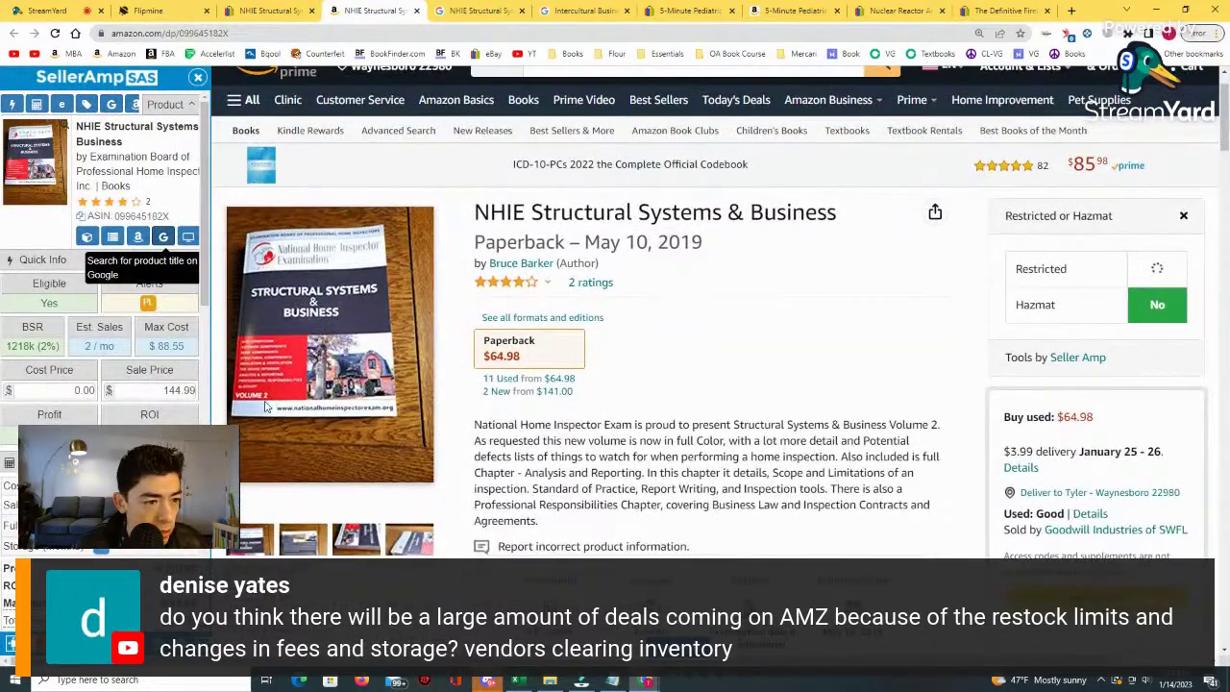
scroll(281, 406, "down", 20)
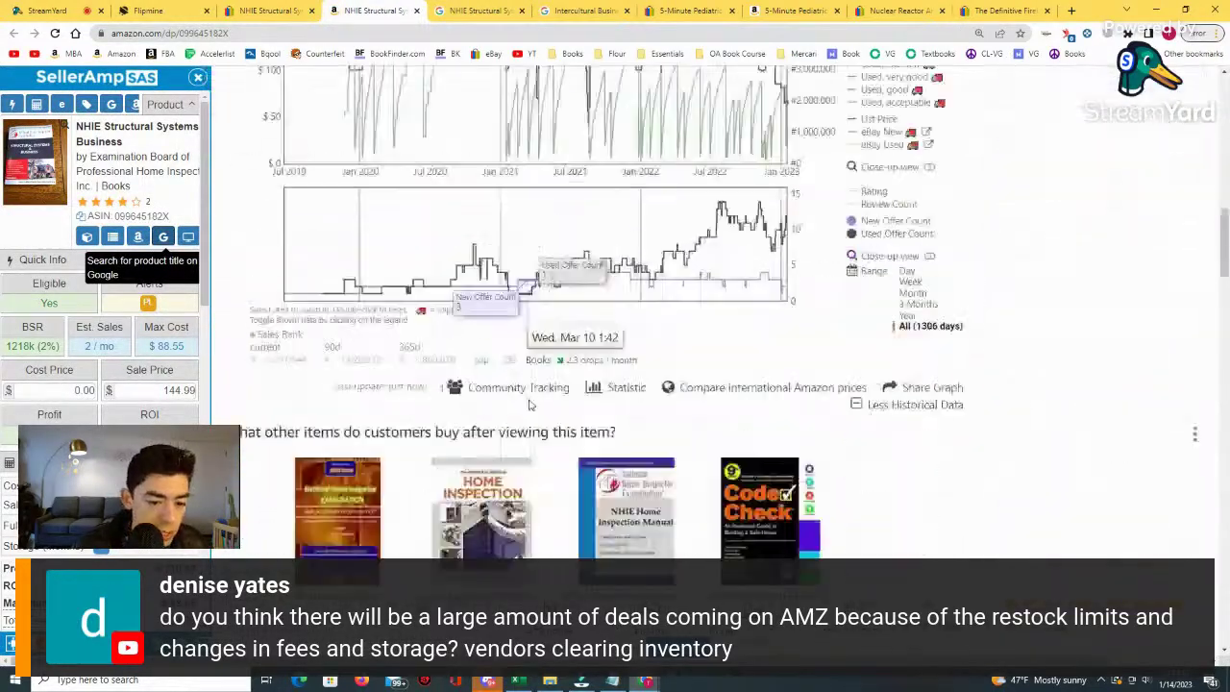
scroll(530, 408, "down", 2)
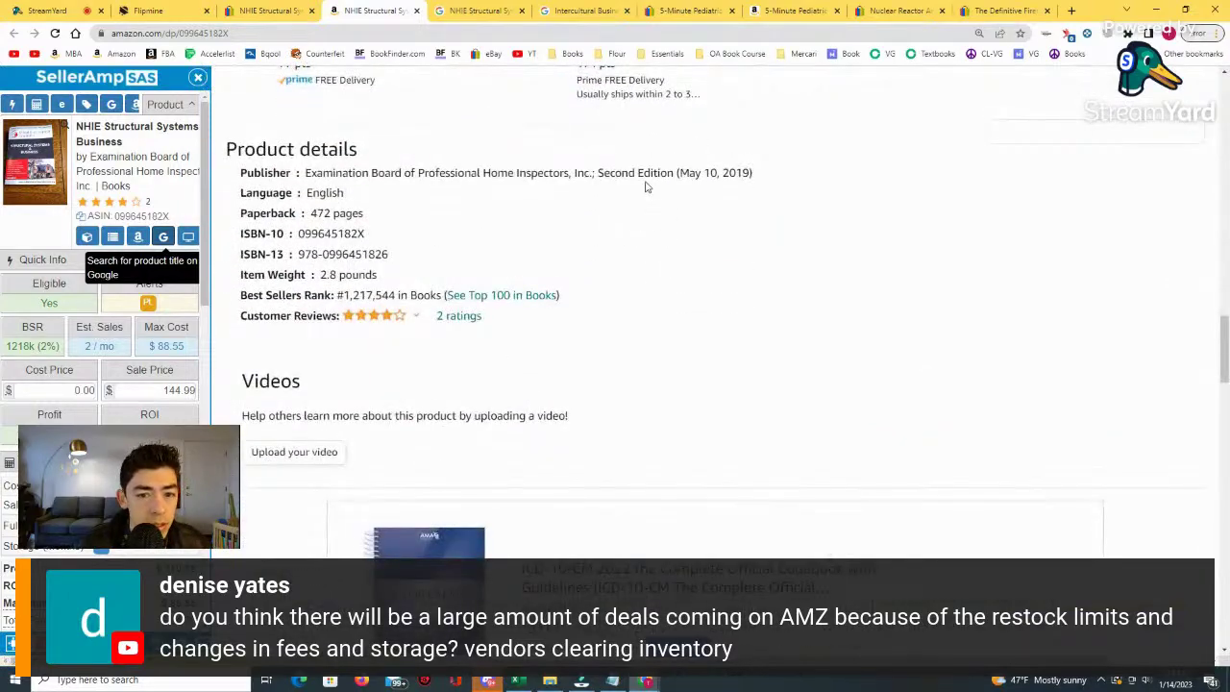
scroll(635, 231, "up", 10)
left_click(476, 11)
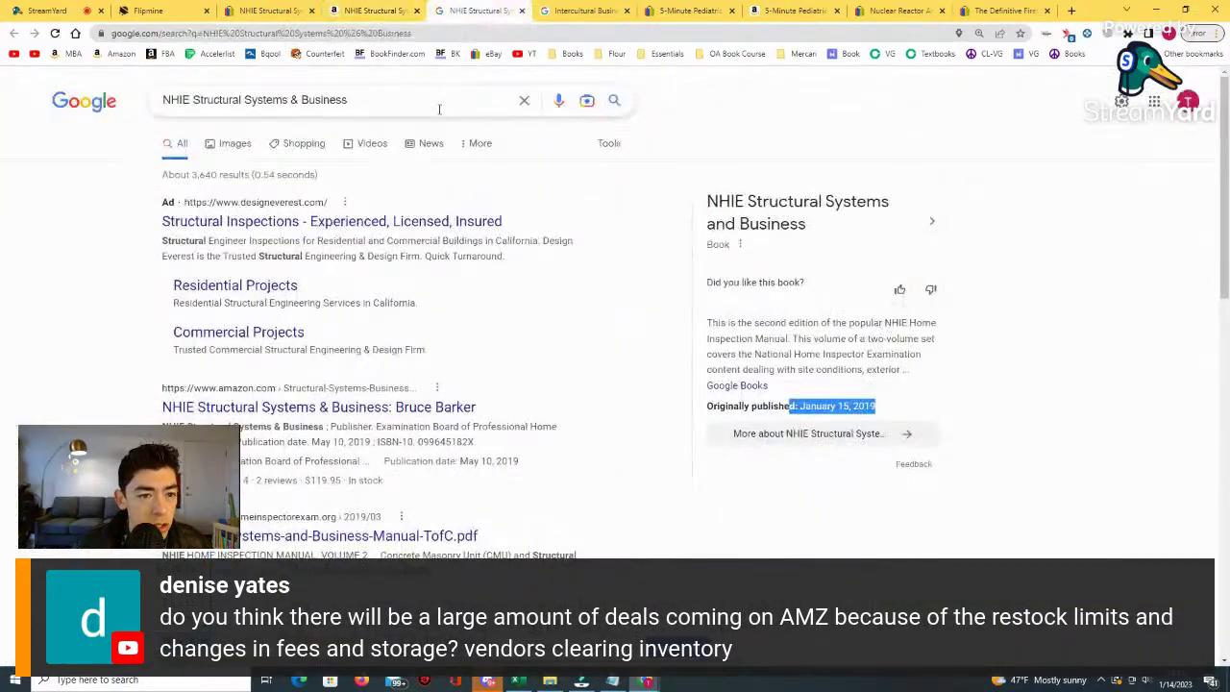
left_click(439, 104)
left_click(546, 7)
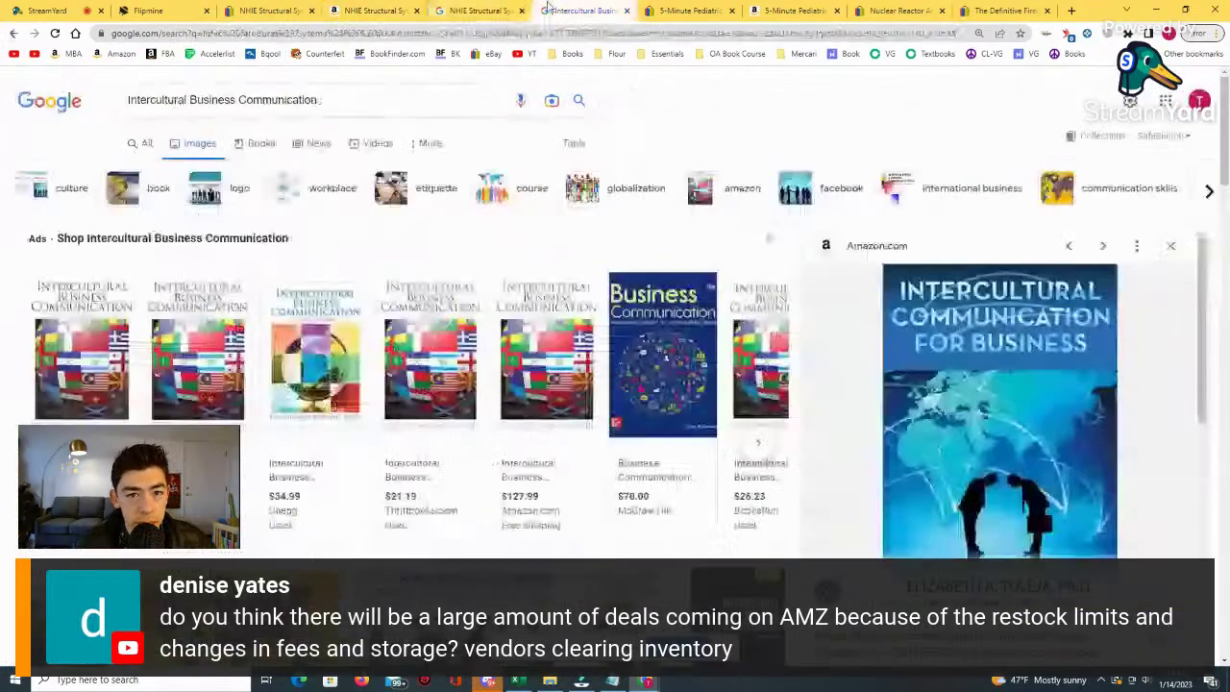
left_click(684, 11)
Search Amazon Books for "NHIE Structural Systems & Business 1st edition".
left_click(375, 11)
scroll(498, 264, "down", 6)
scroll(498, 264, "up", 2)
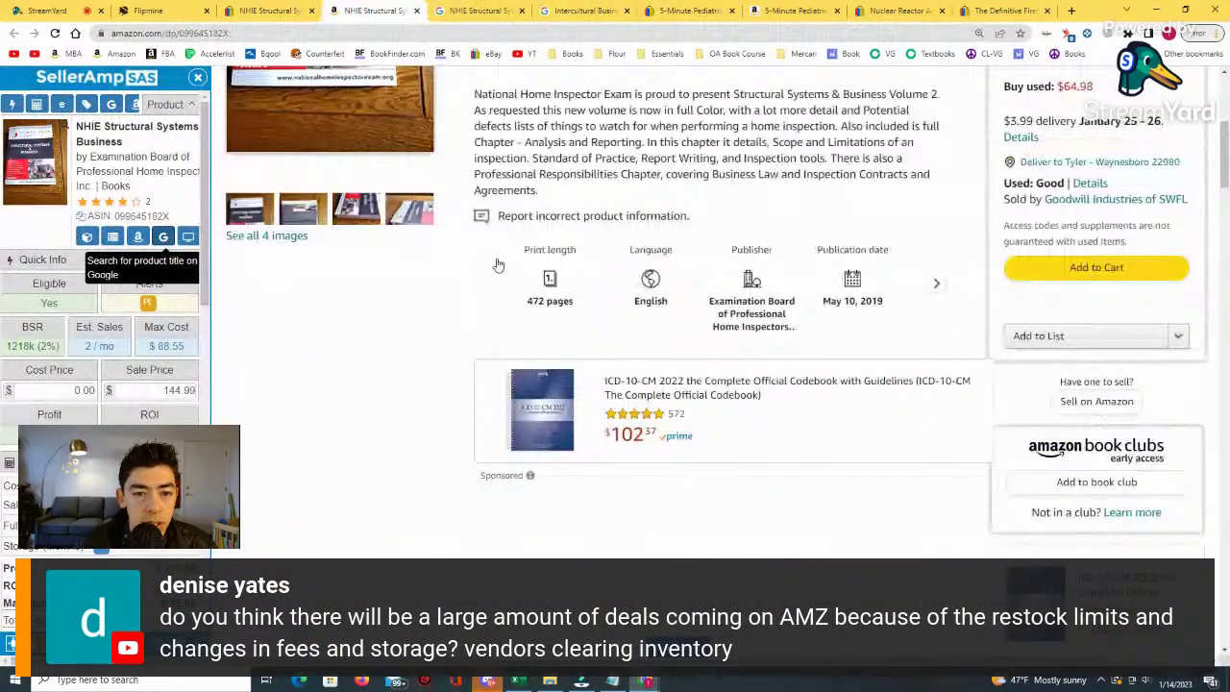
scroll(498, 264, "up", 4)
left_click(652, 114)
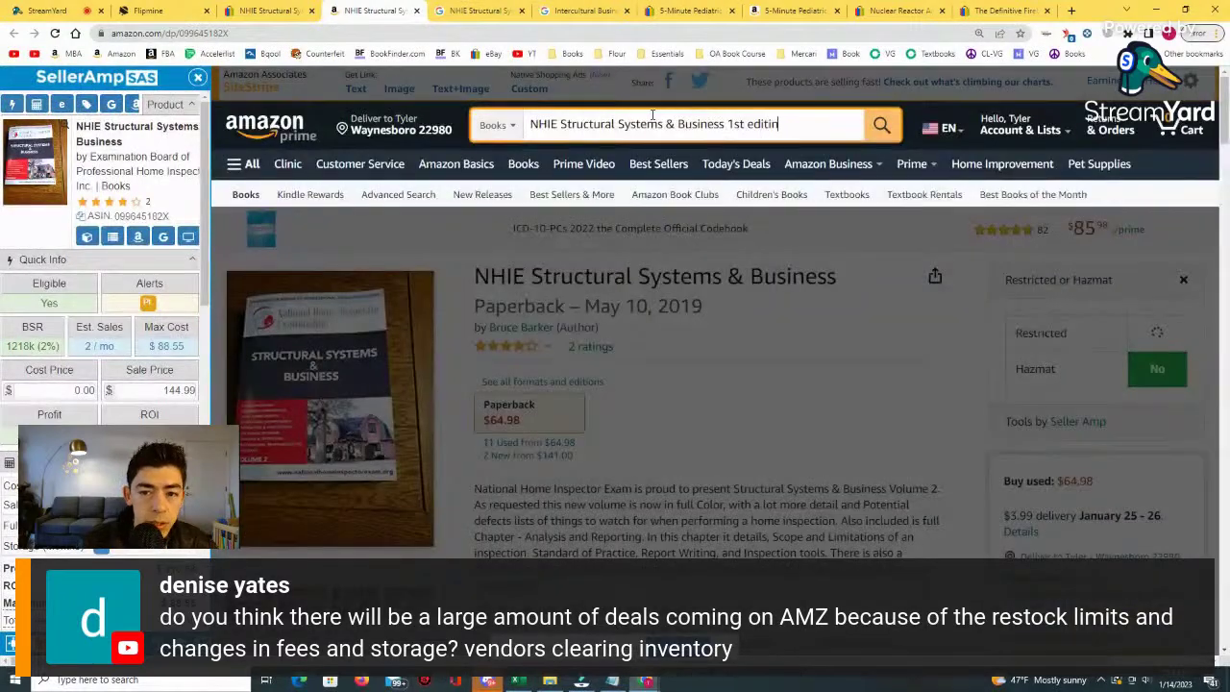
type("itin")
key("Return")
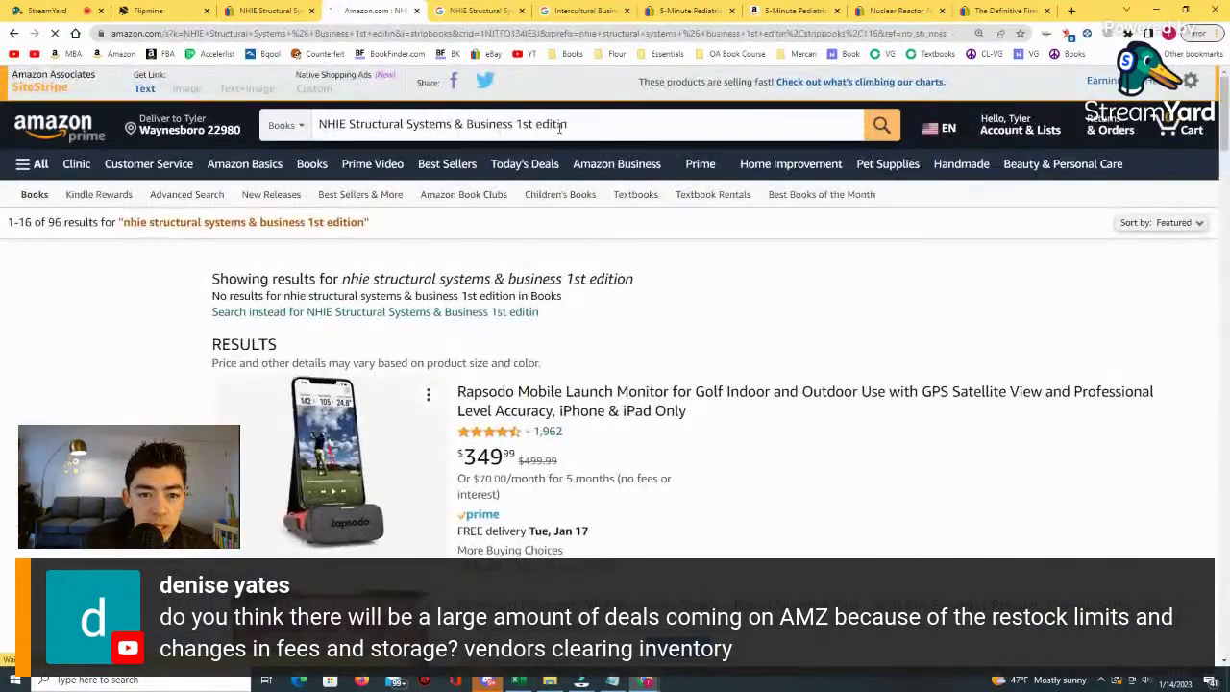
left_click(564, 125)
type("o")
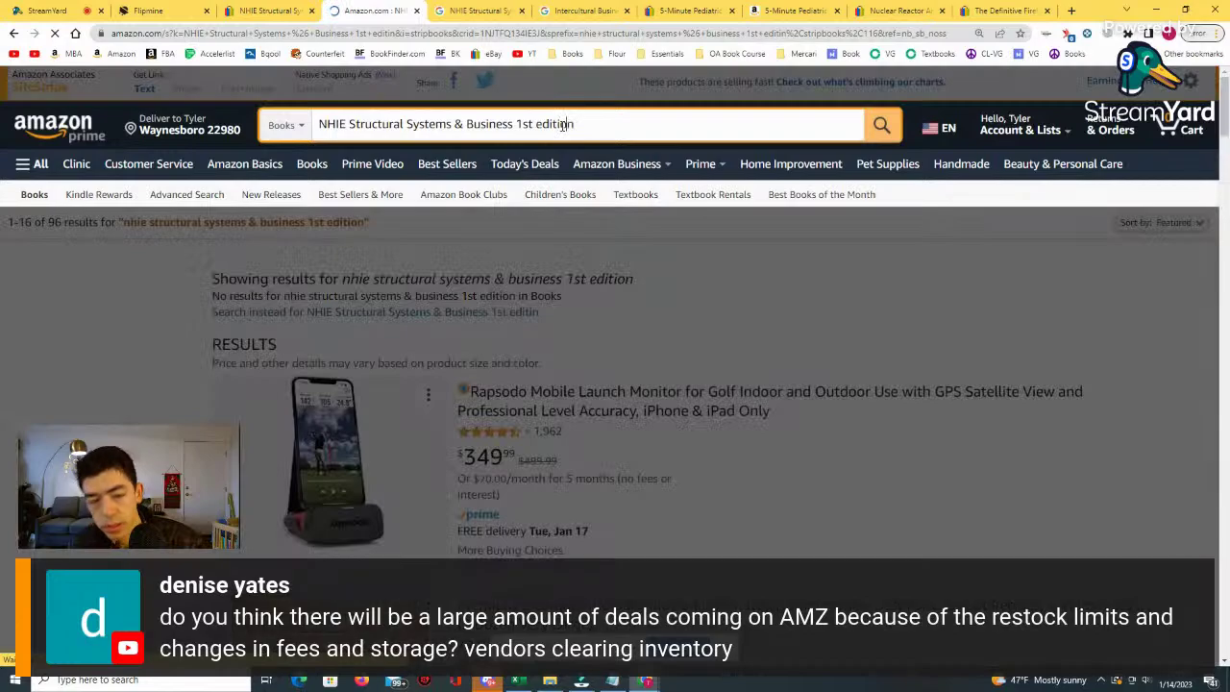
key("Return")
Review the search results and repeat the Amazon Books search with only "NHIE Structural Systems & Business".
scroll(470, 272, "down", 10)
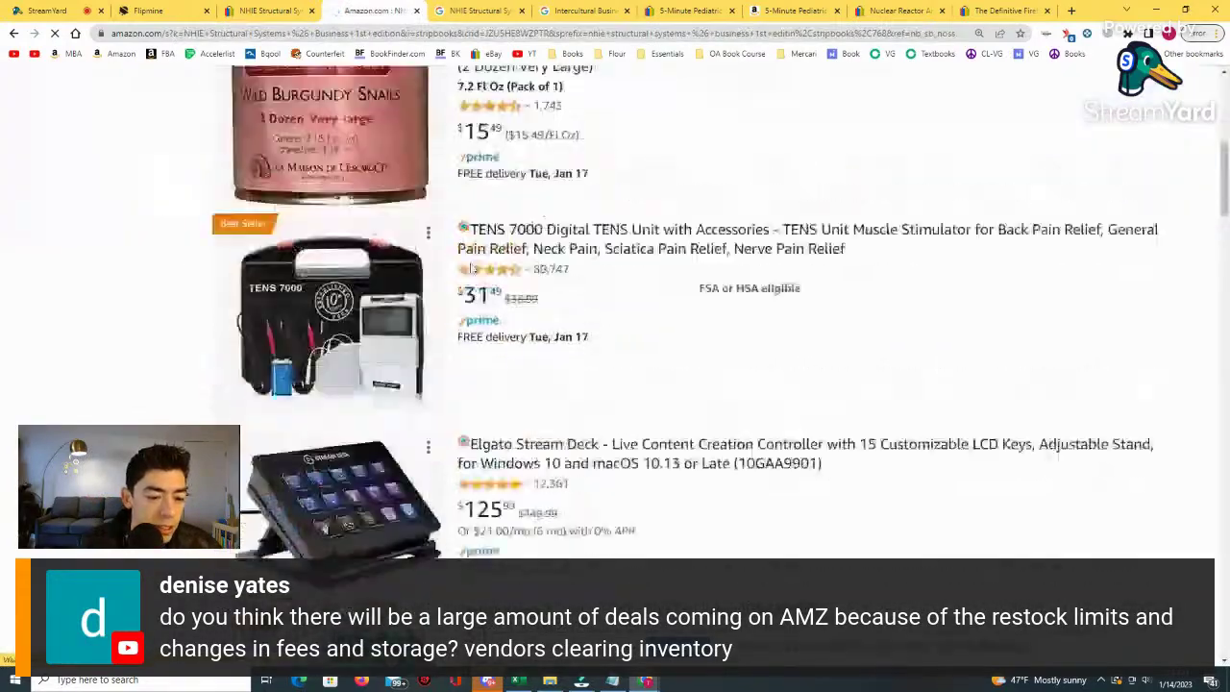
scroll(486, 275, "up", 7)
mouse_move(493, 278)
scroll(493, 278, "up", 5)
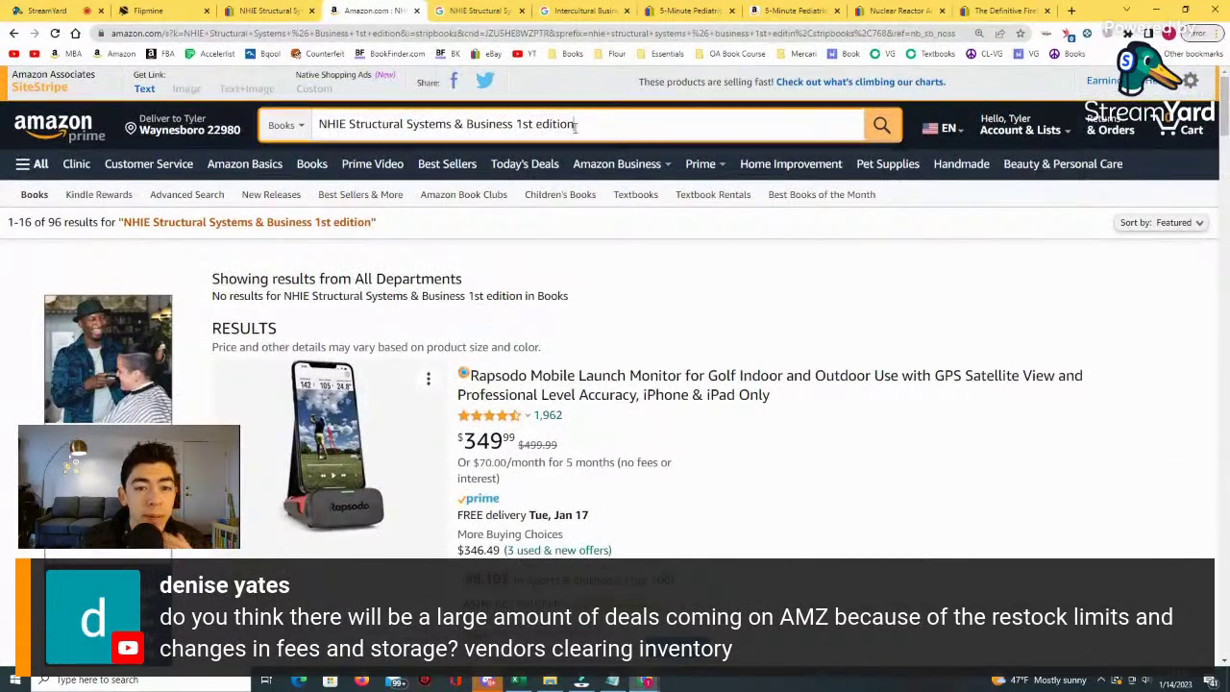
left_click_drag(574, 125, 520, 125)
type("T")
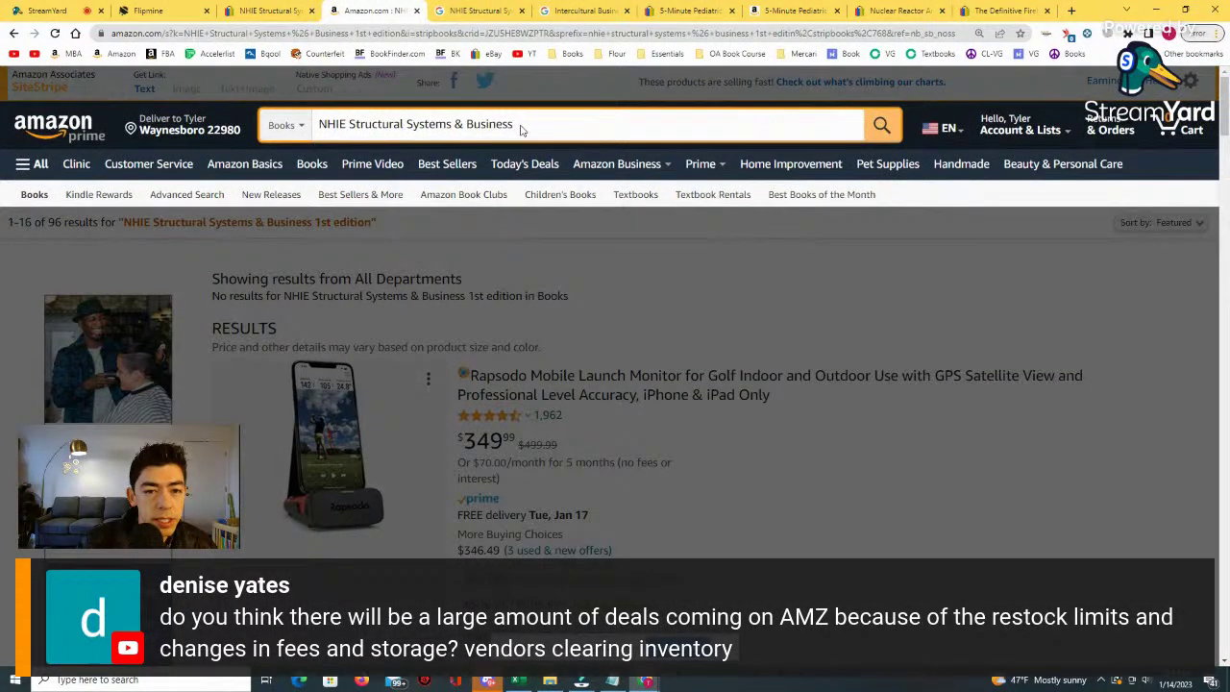
key("Return")
scroll(560, 267, "up", 4)
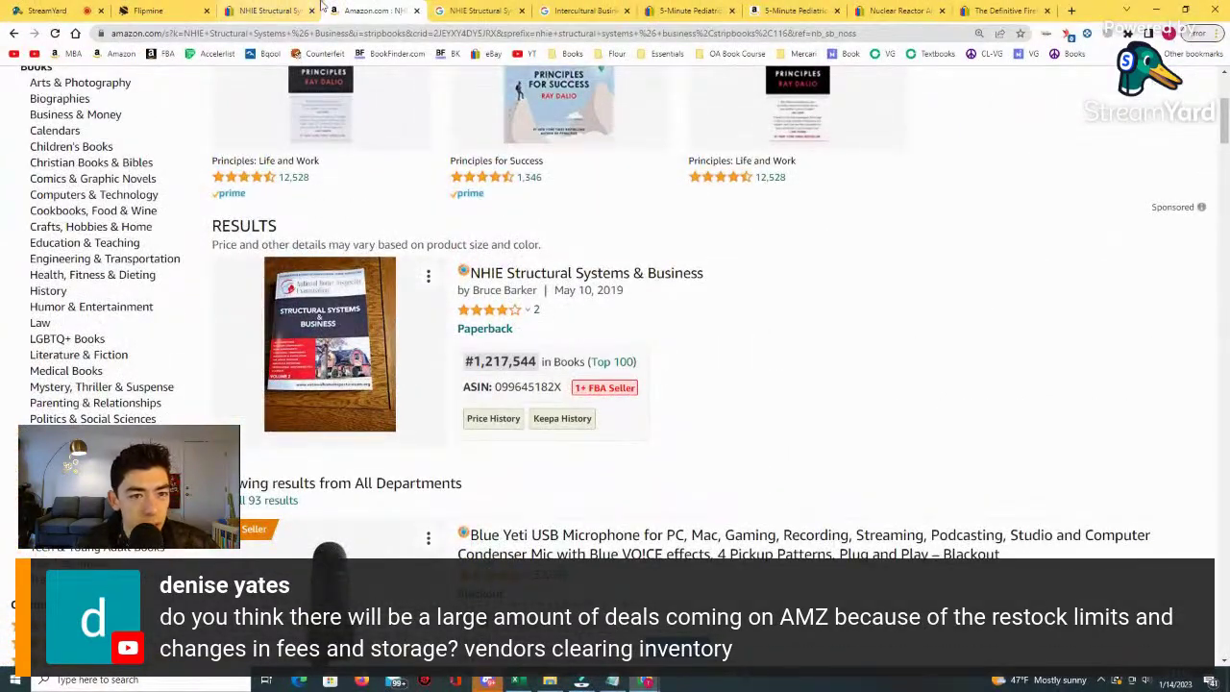
Recheck the eBay listing, open NHIE Structural Systems & Business from the Amazon results, and close the eBay page.
left_click(289, 11)
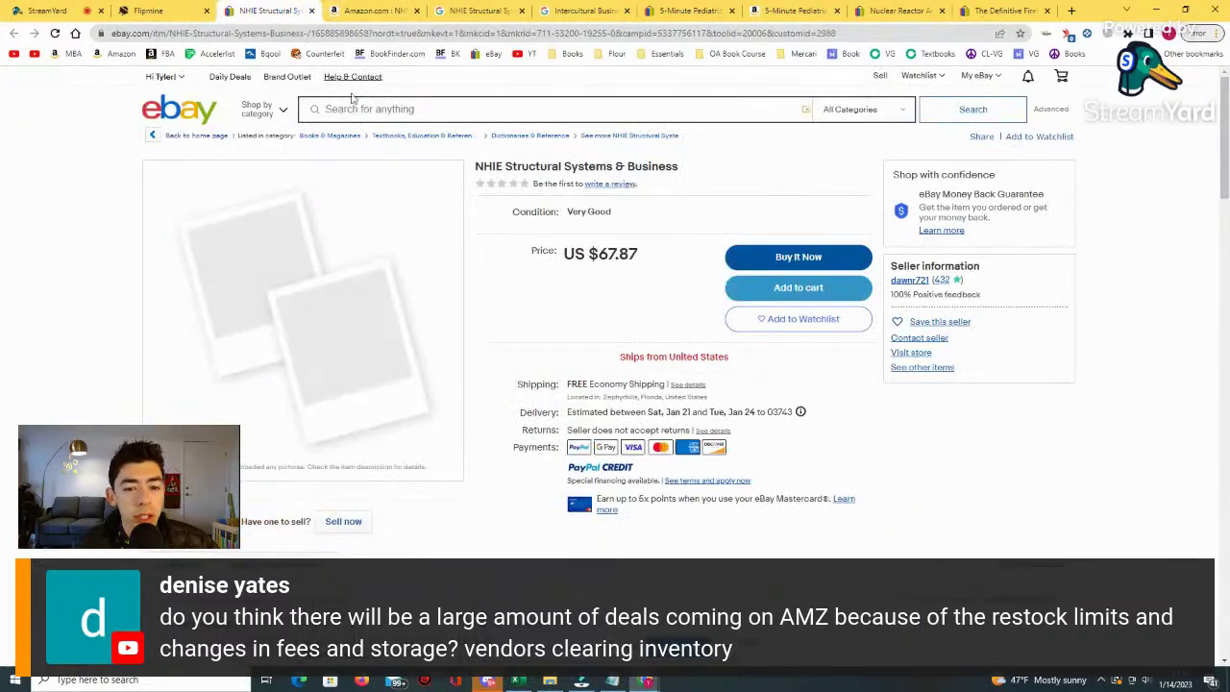
key("ctrl+Tab")
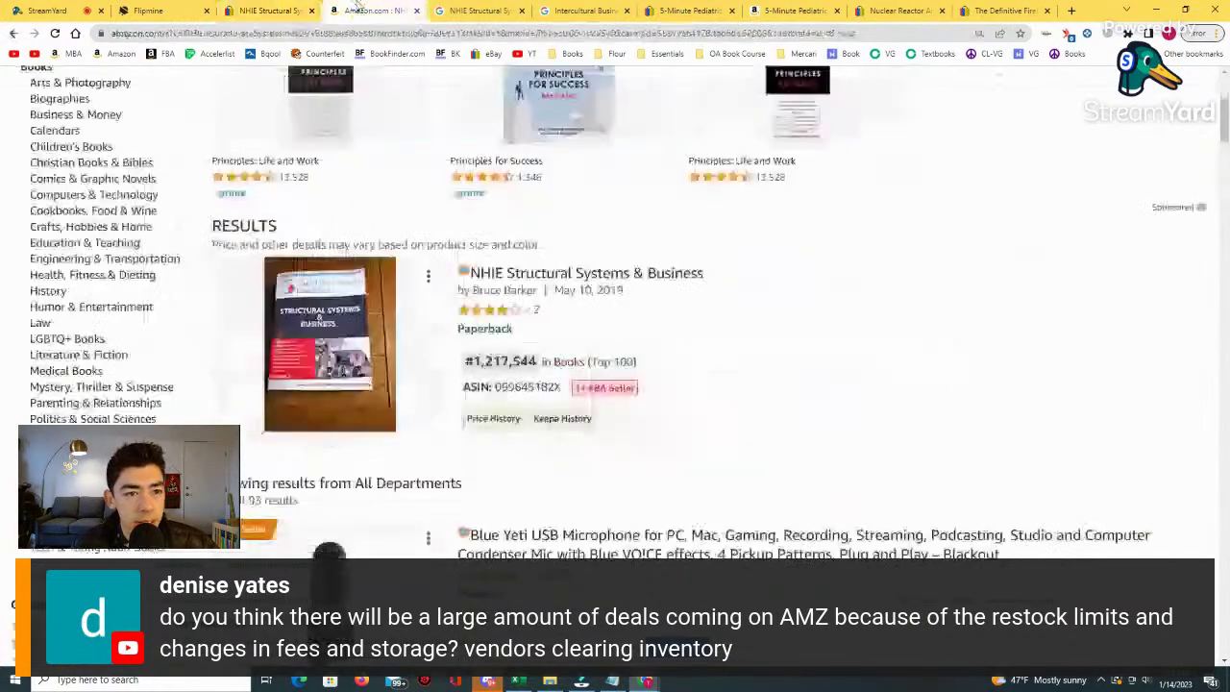
left_click(507, 273)
scroll(506, 278, "down", 3)
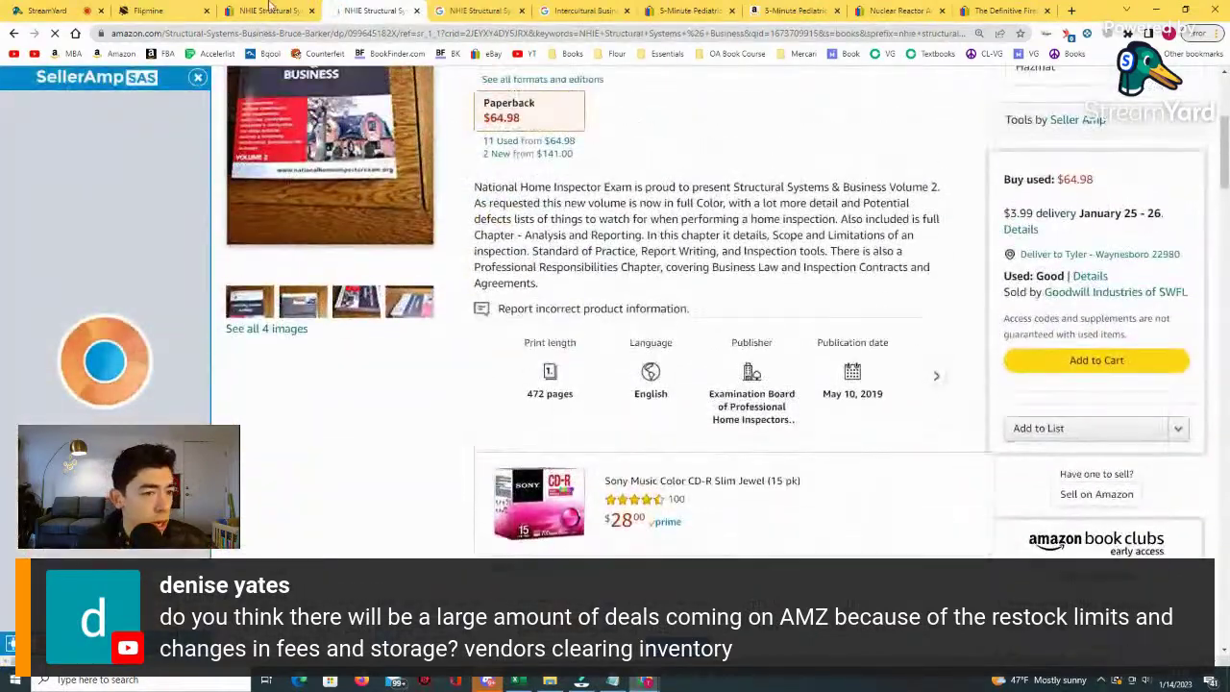
left_click(304, 13)
left_click(310, 10)
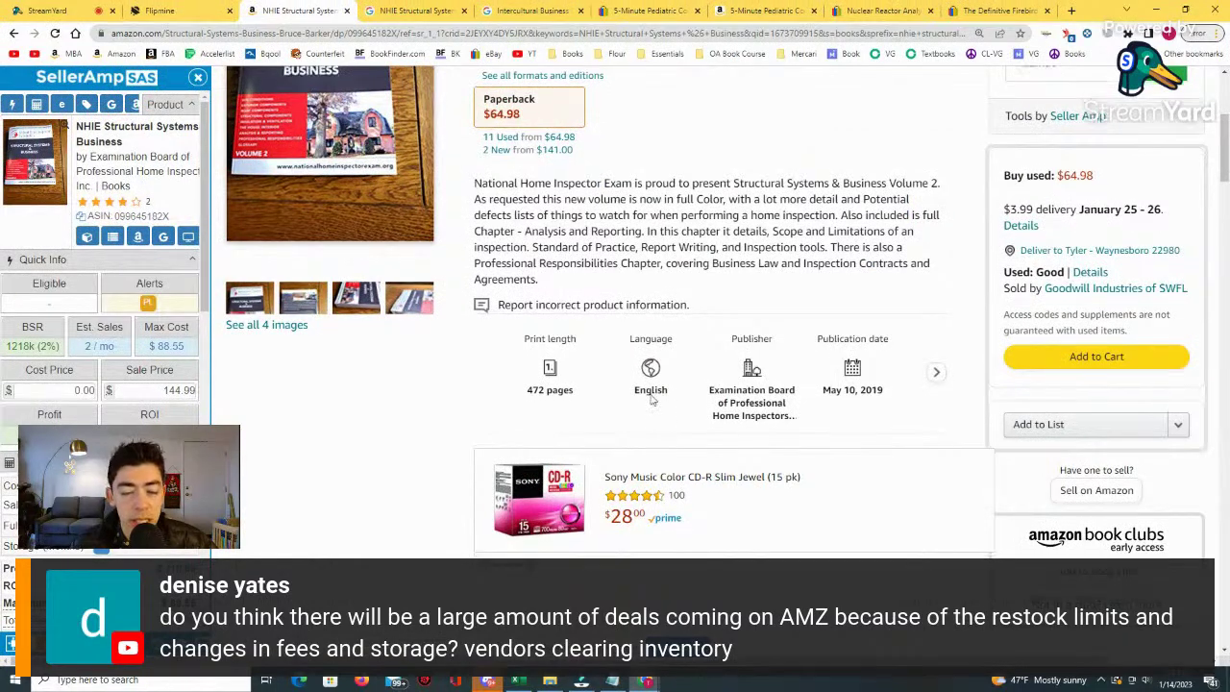
Compare the book's offers with its Keepa price and offer-count history over the All range and the Year range.
scroll(742, 371, "down", 5)
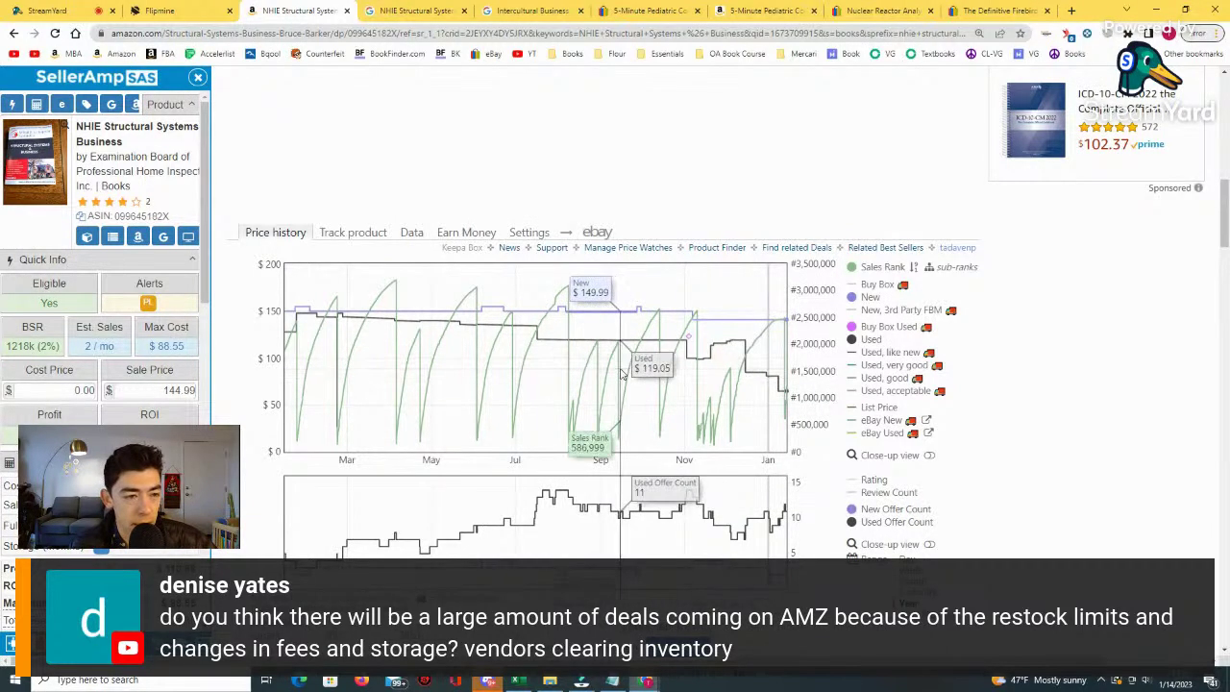
scroll(659, 374, "up", 3)
scroll(654, 372, "up", 3)
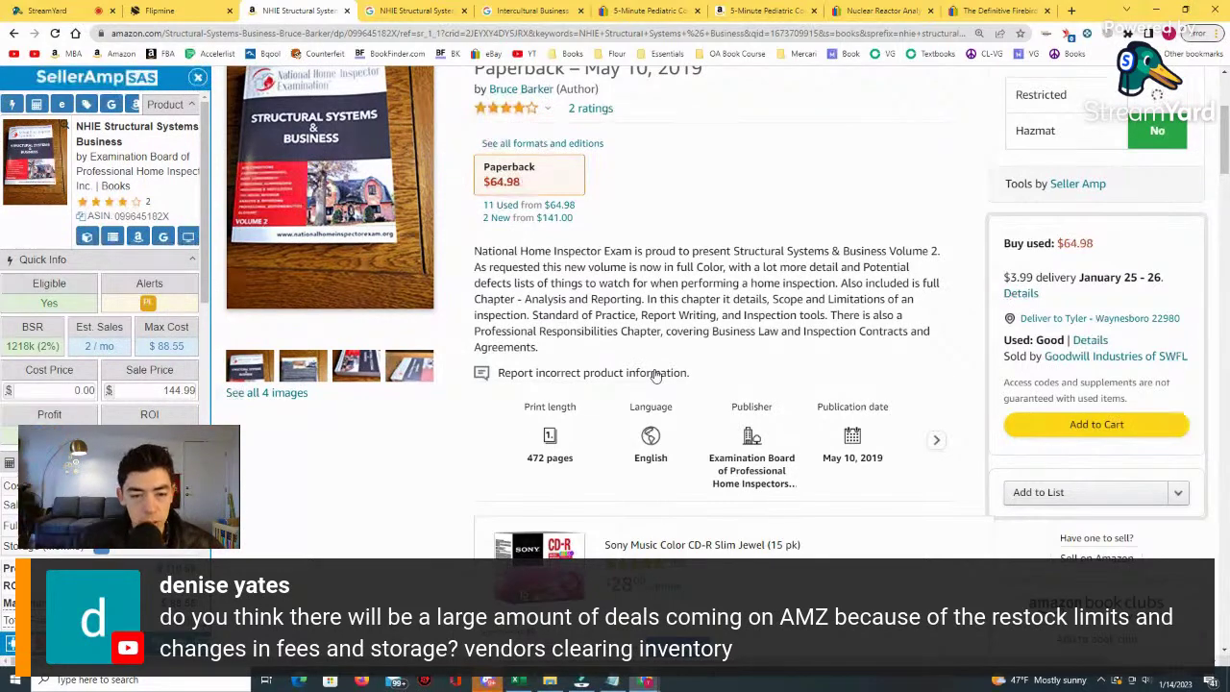
scroll(653, 375, "down", 10)
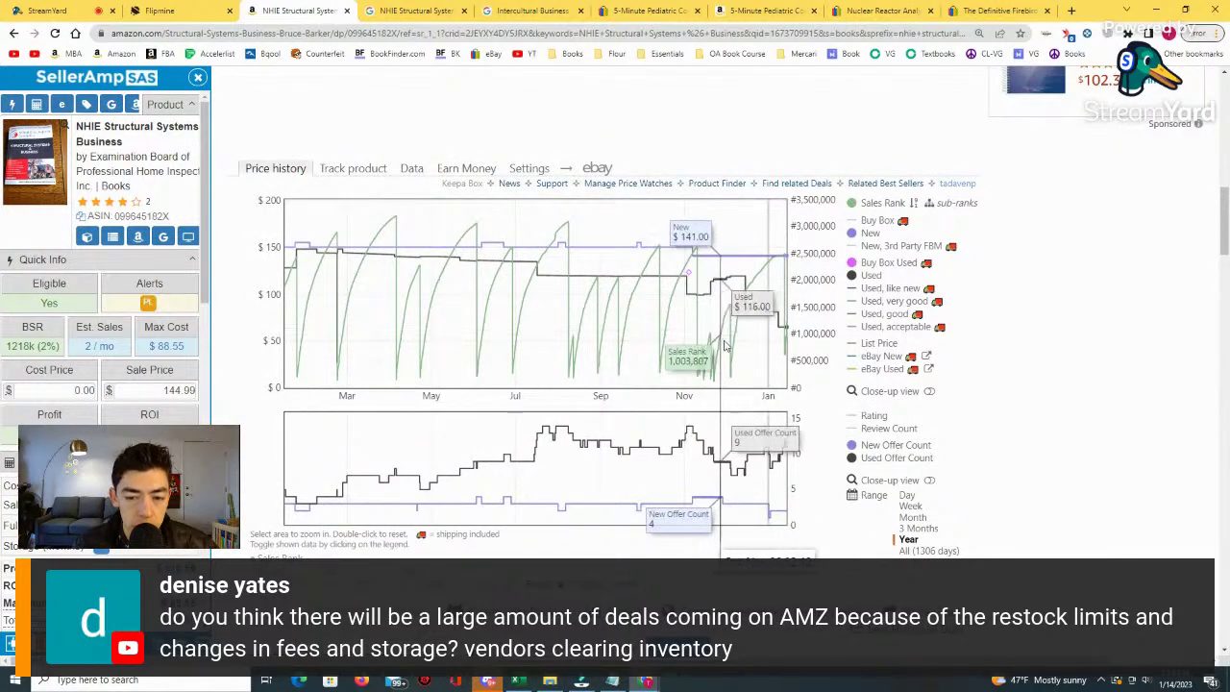
scroll(839, 424, "down", 1)
left_click(923, 485)
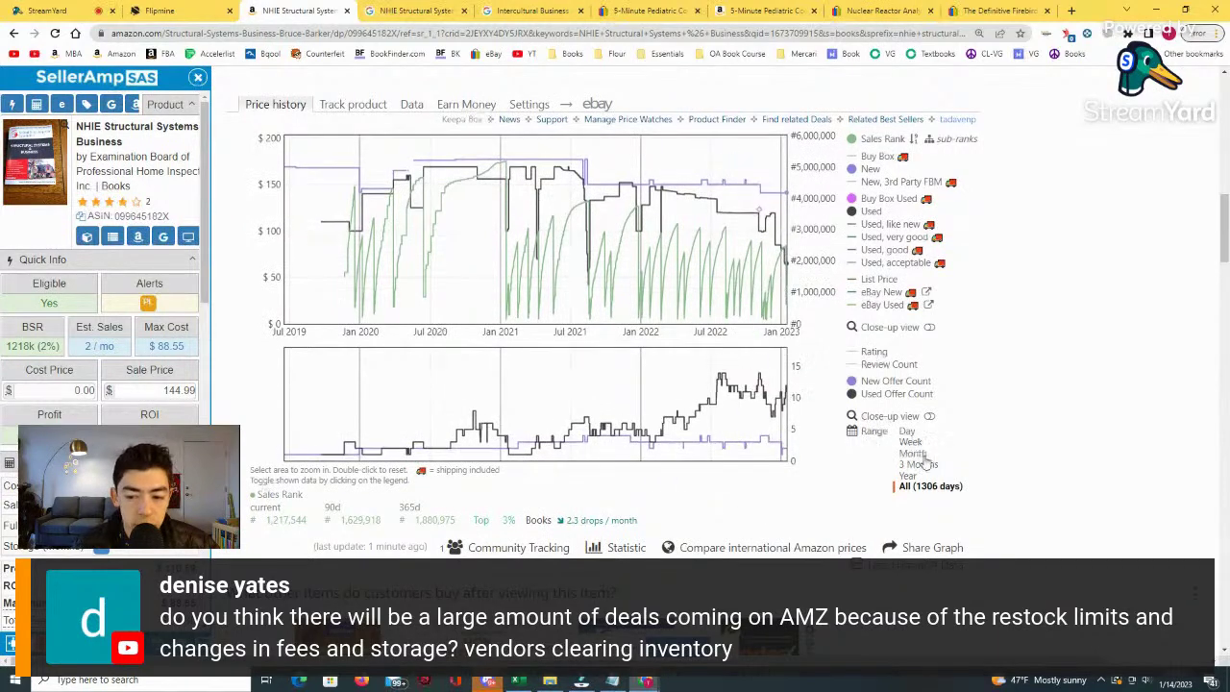
left_click(911, 474)
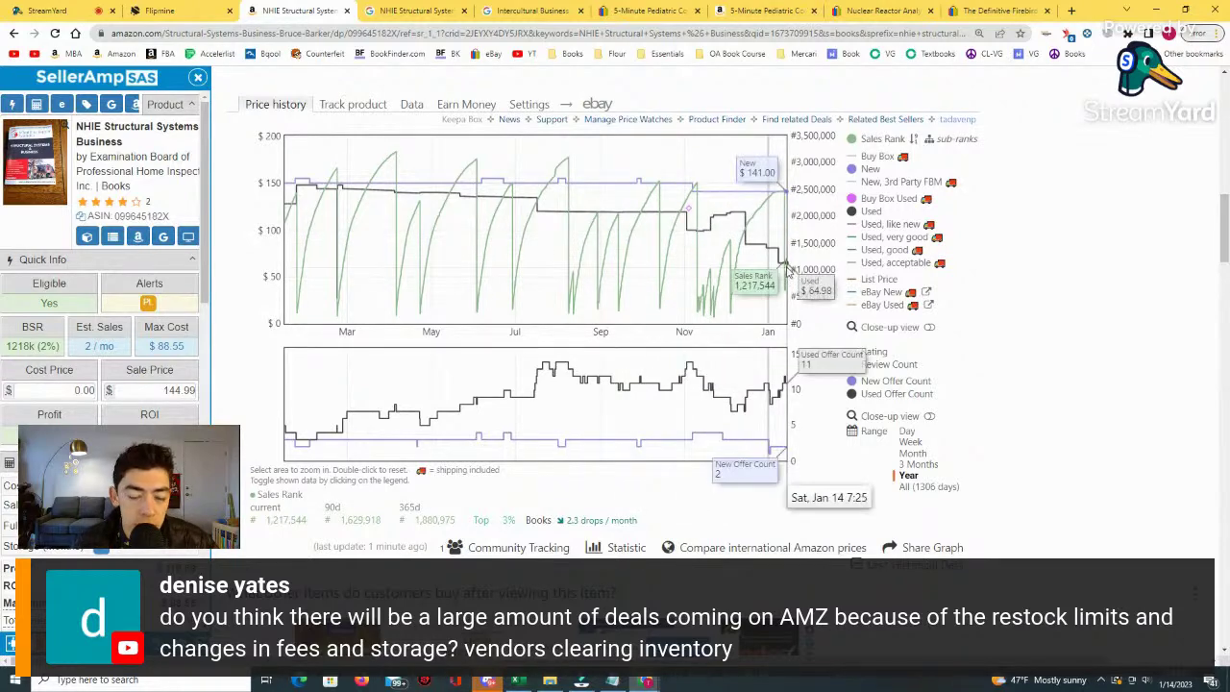
scroll(786, 249, "down", 1)
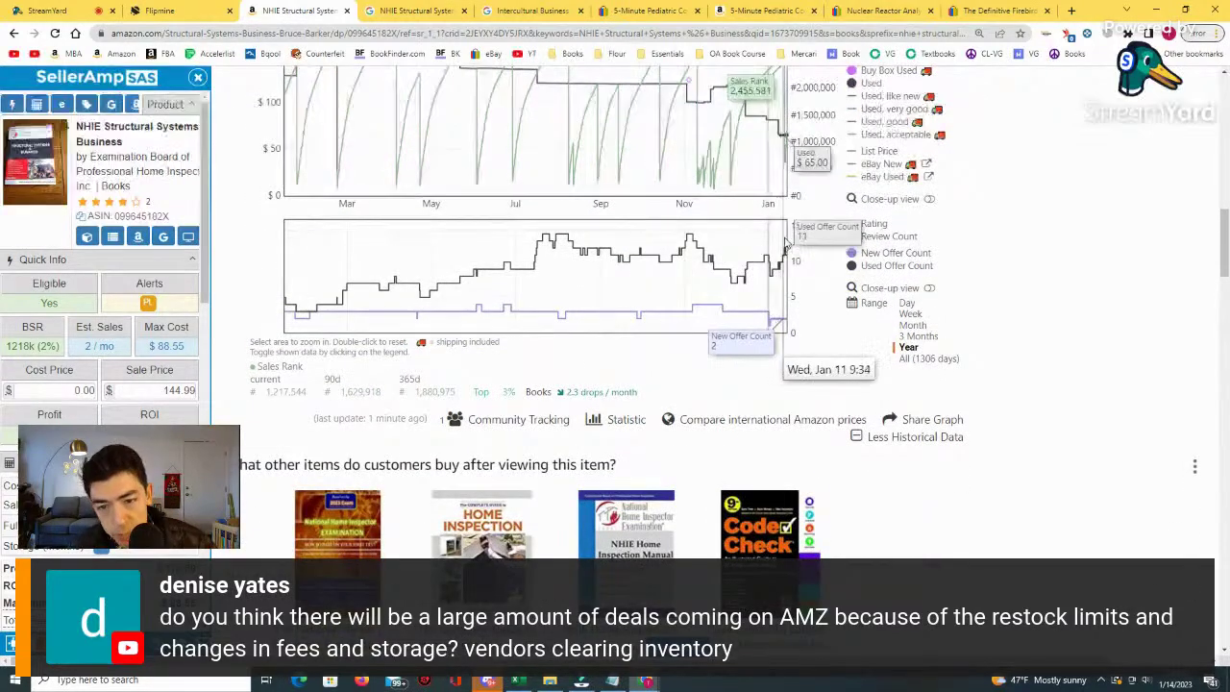
Check the publication date and edition details of NHIE Structural Systems & Business on its Amazon page.
scroll(786, 250, "up", 1)
scroll(802, 393, "up", 3)
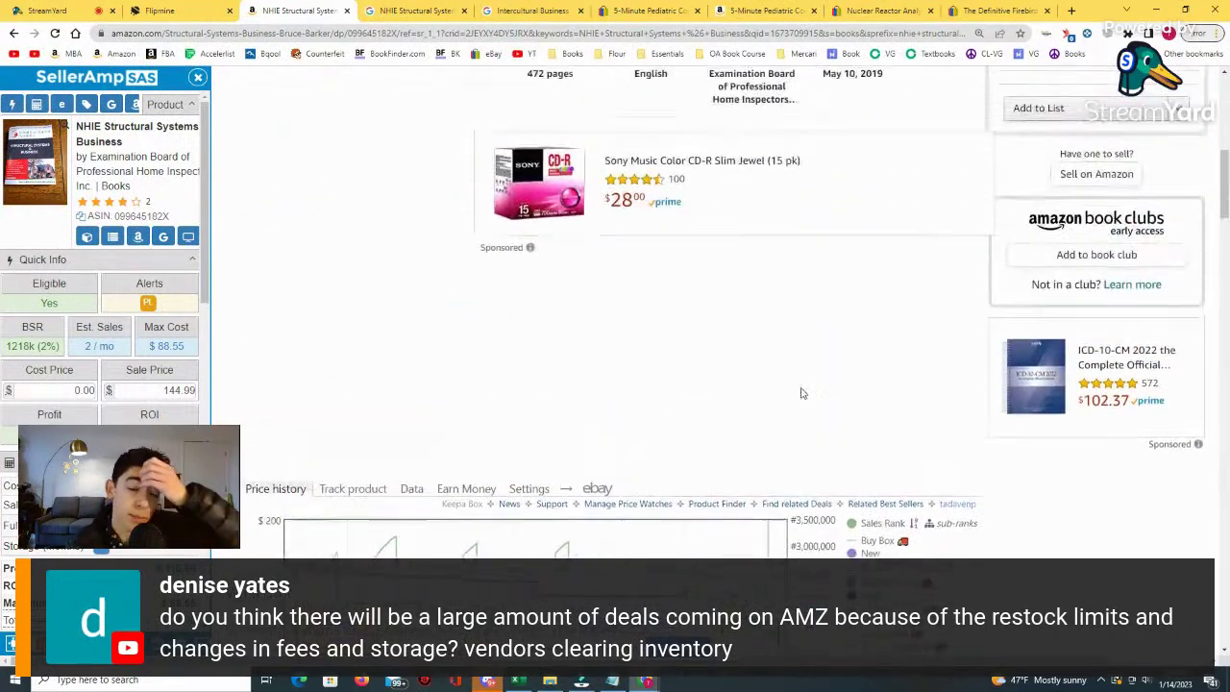
scroll(802, 393, "up", 4)
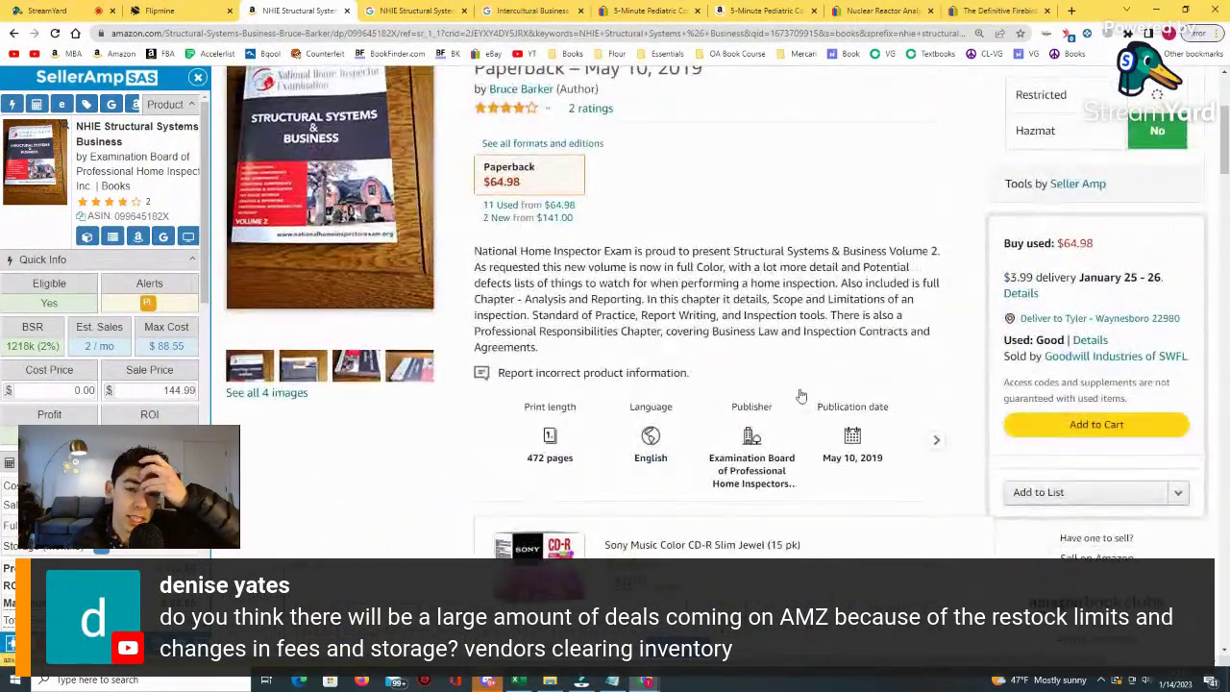
scroll(803, 393, "up", 2)
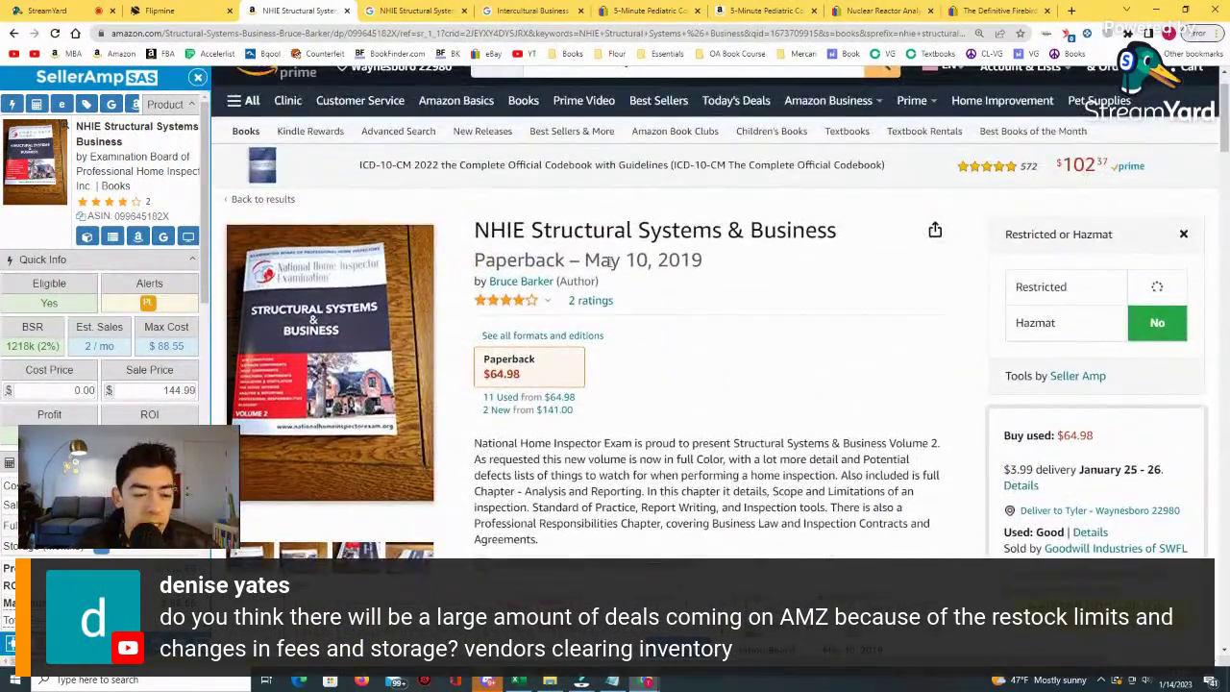
left_click_drag(628, 261, 666, 259)
left_click(711, 266)
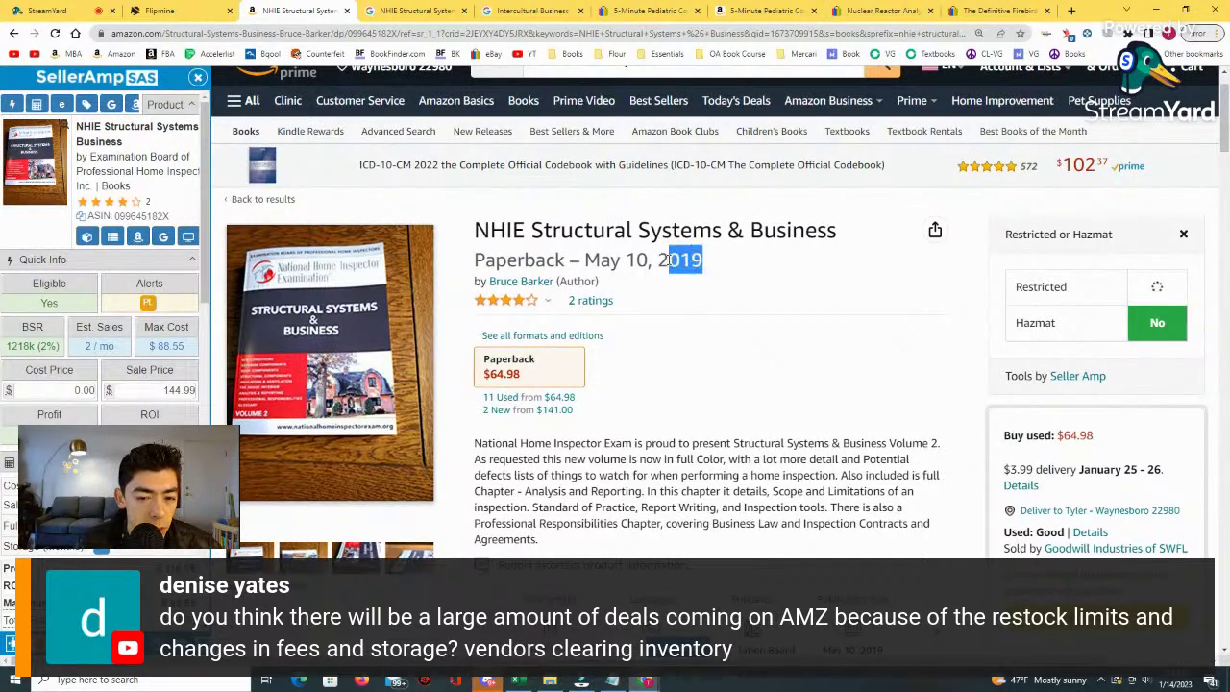
left_click(721, 261)
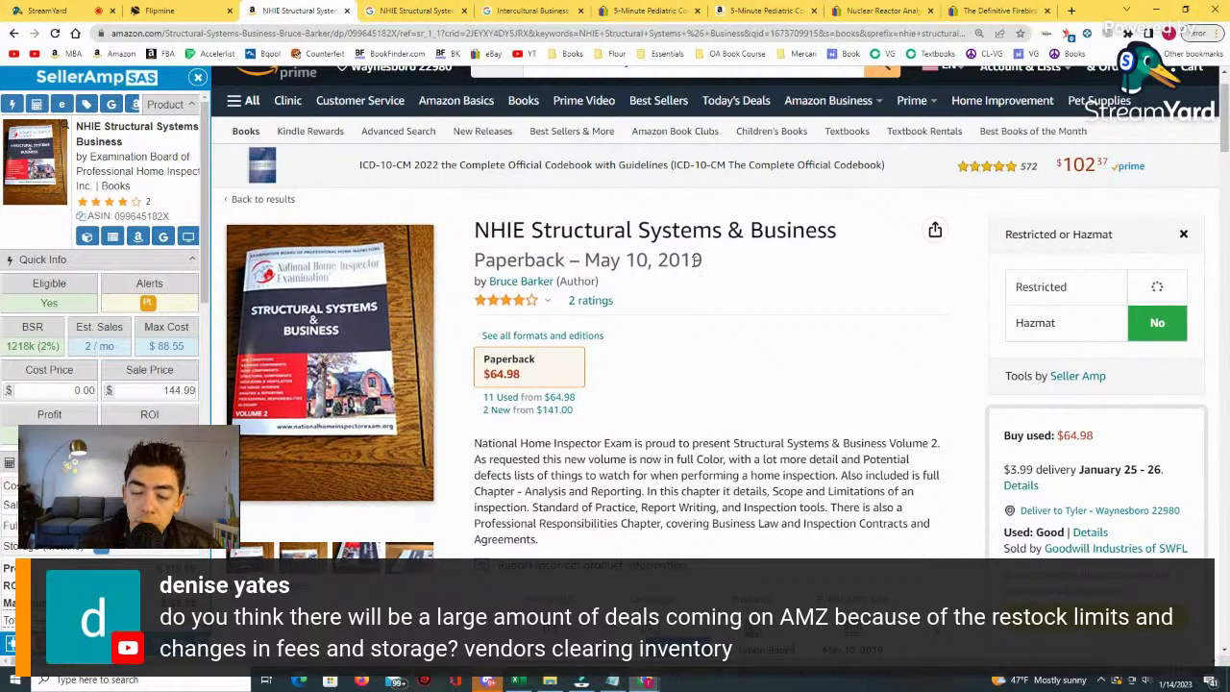
triple_click(696, 260)
left_click(696, 259)
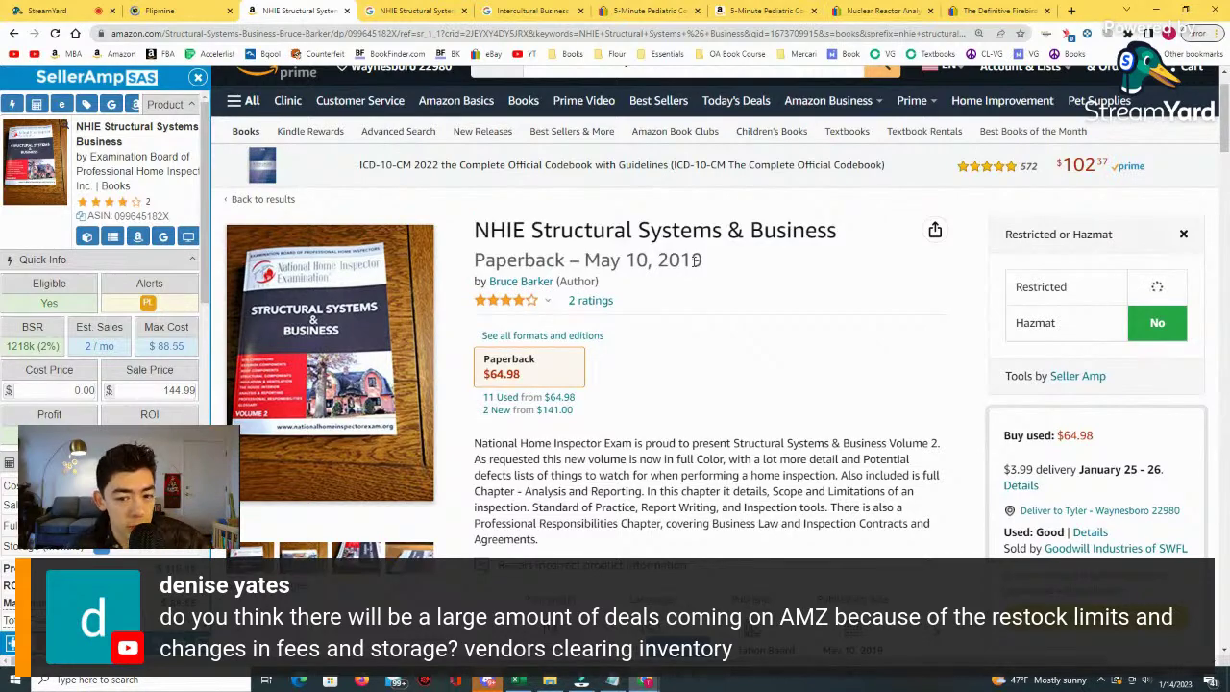
Recheck the book's Keepa price and offer-count history over the All and Year ranges against its current Amazon offers.
scroll(695, 260, "down", 10)
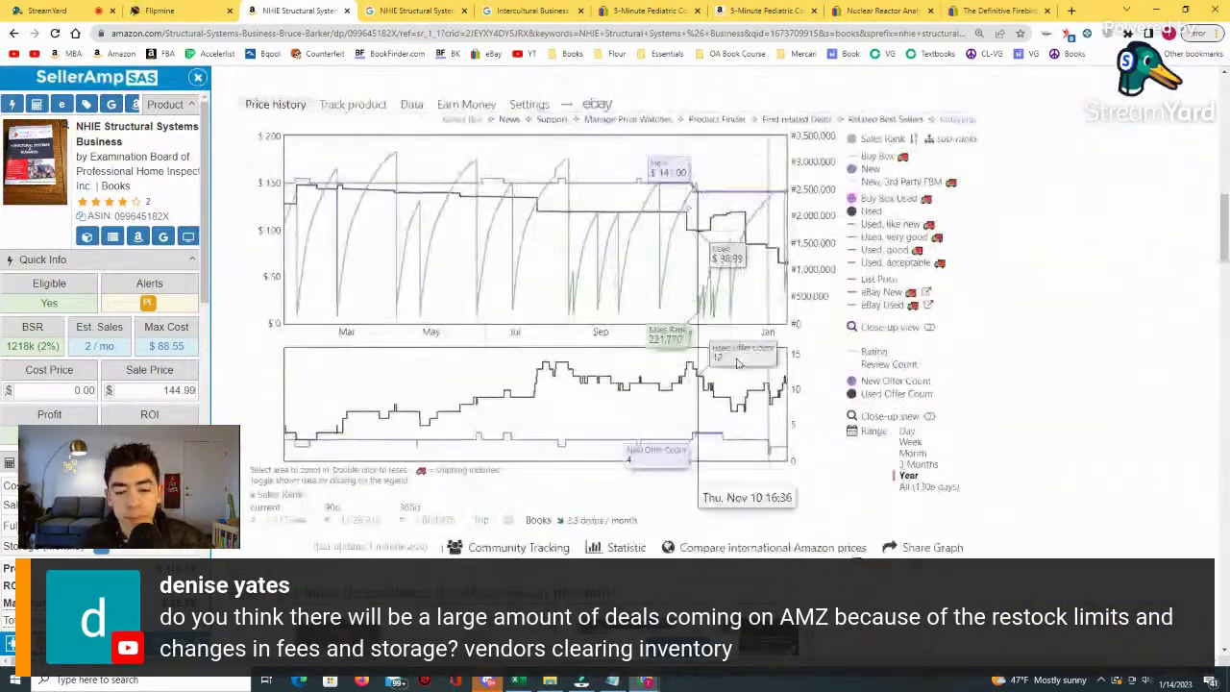
left_click(915, 486)
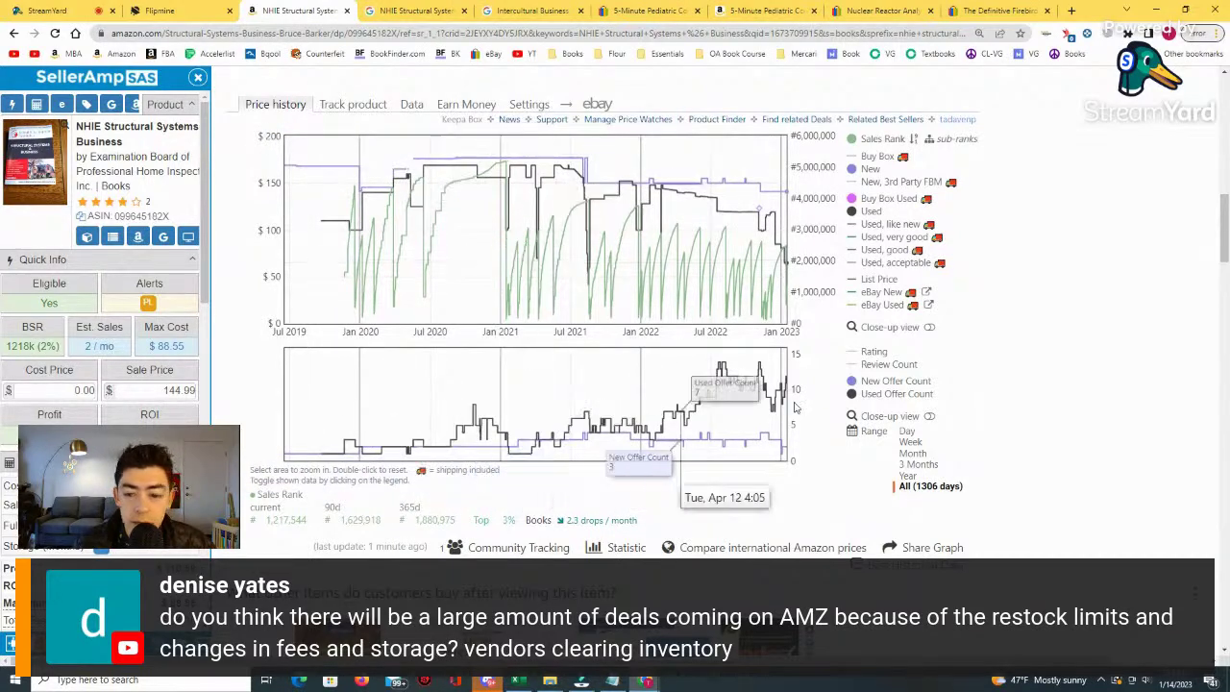
left_click(908, 475)
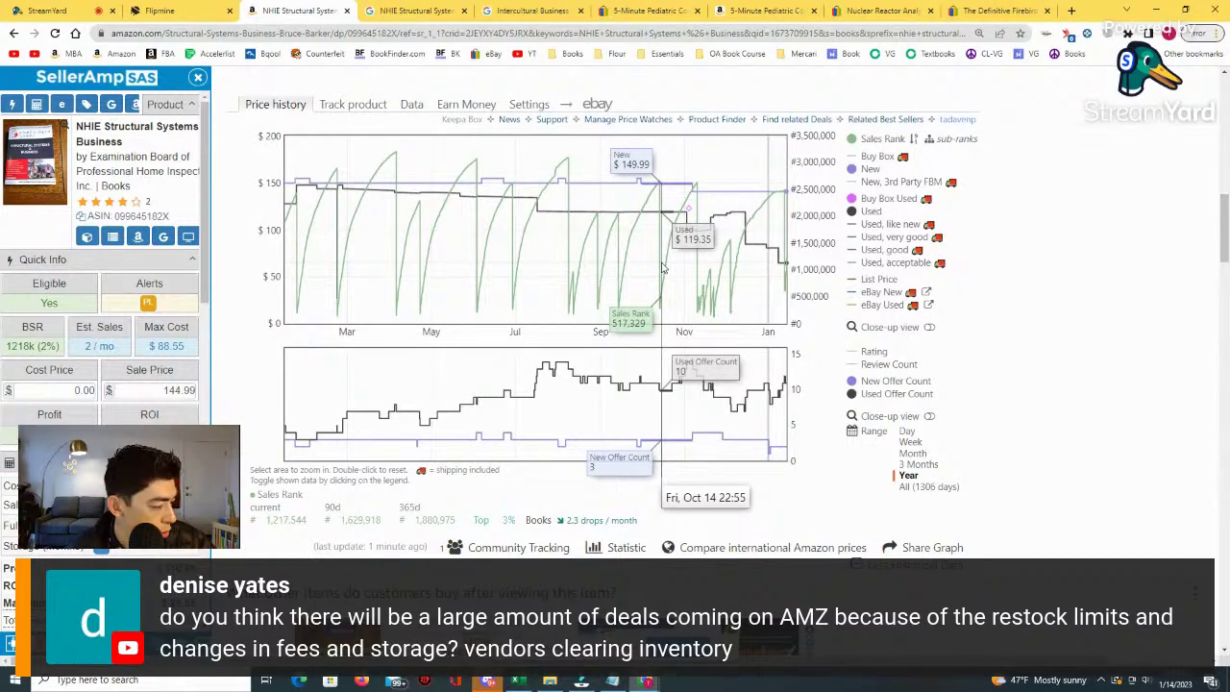
scroll(662, 268, "up", 10)
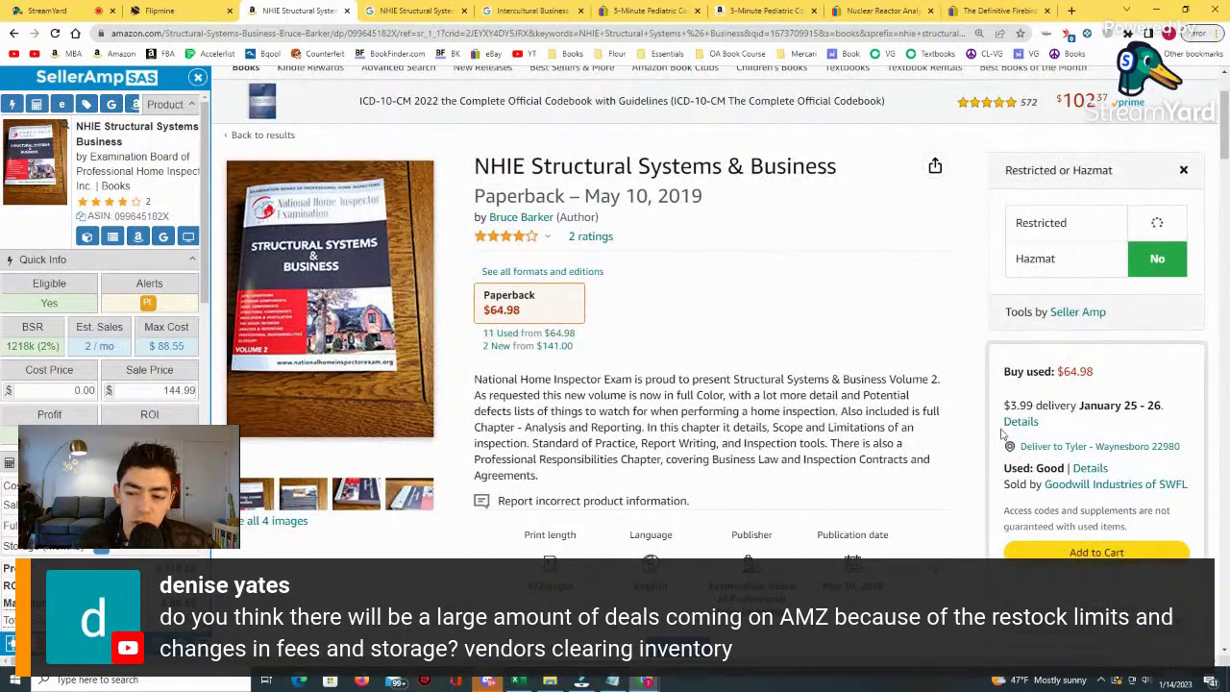
scroll(576, 355, "down", 10)
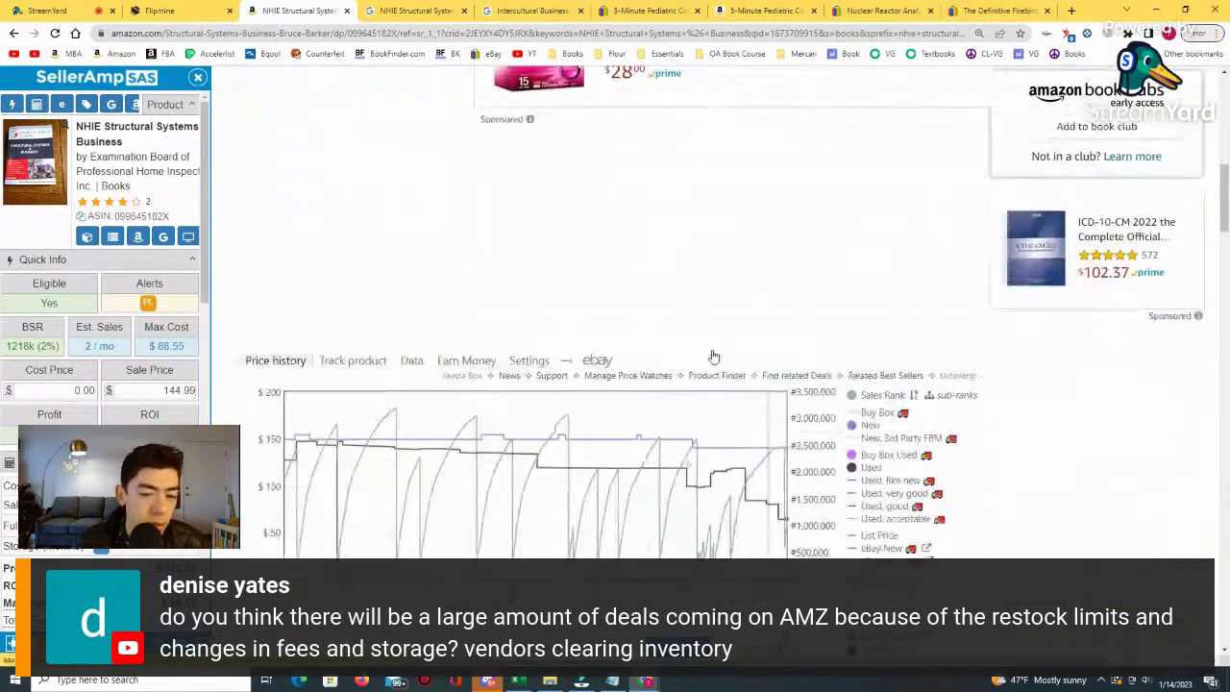
scroll(597, 217, "up", 2)
Set the book's SellerAmp cost price to 70 and its sale price to 119.99 to estimate the profit.
left_click(72, 388)
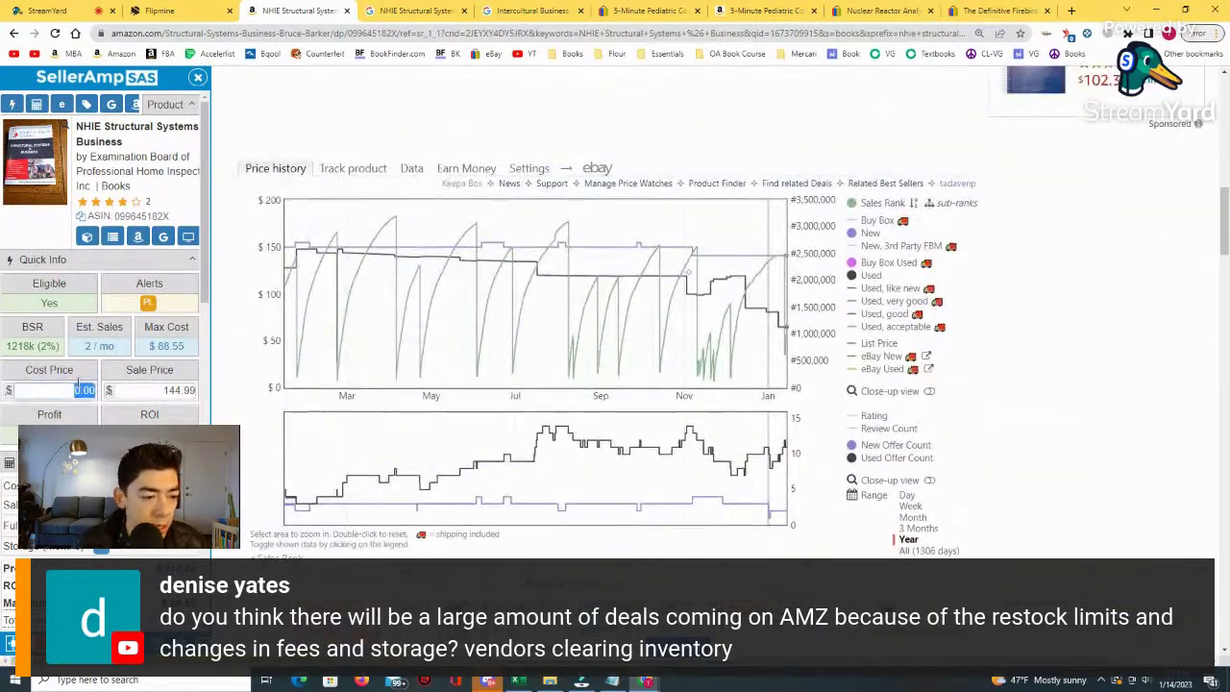
type("70")
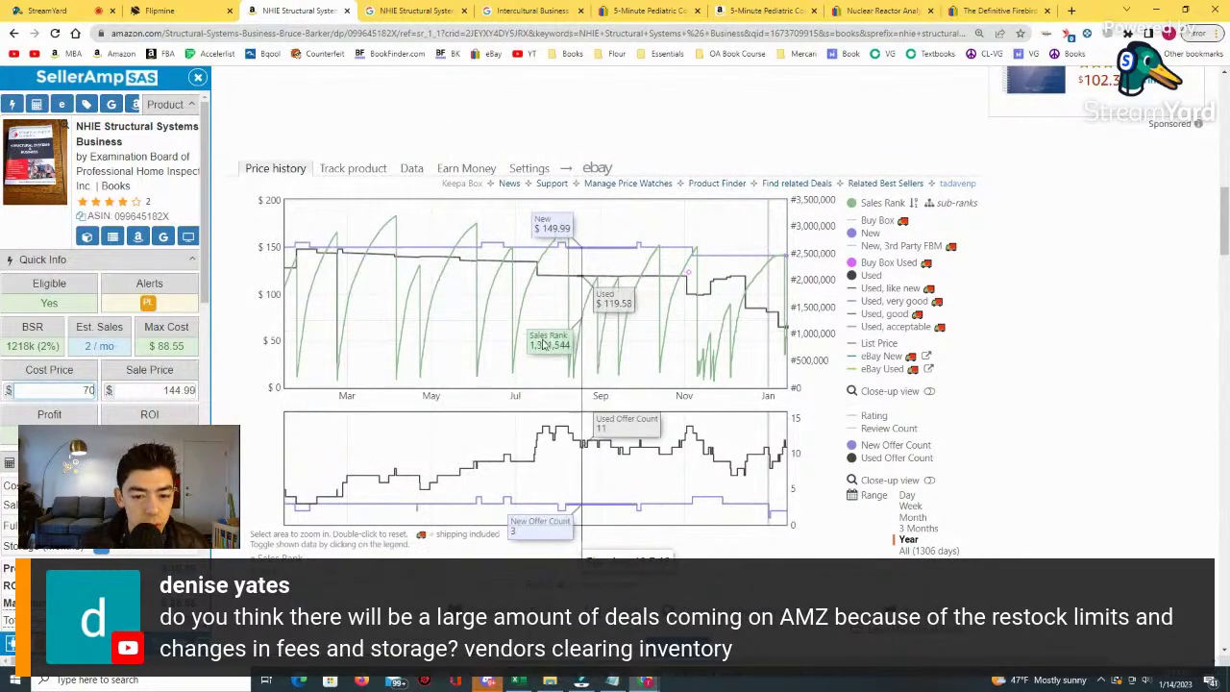
left_click(177, 392)
type("19")
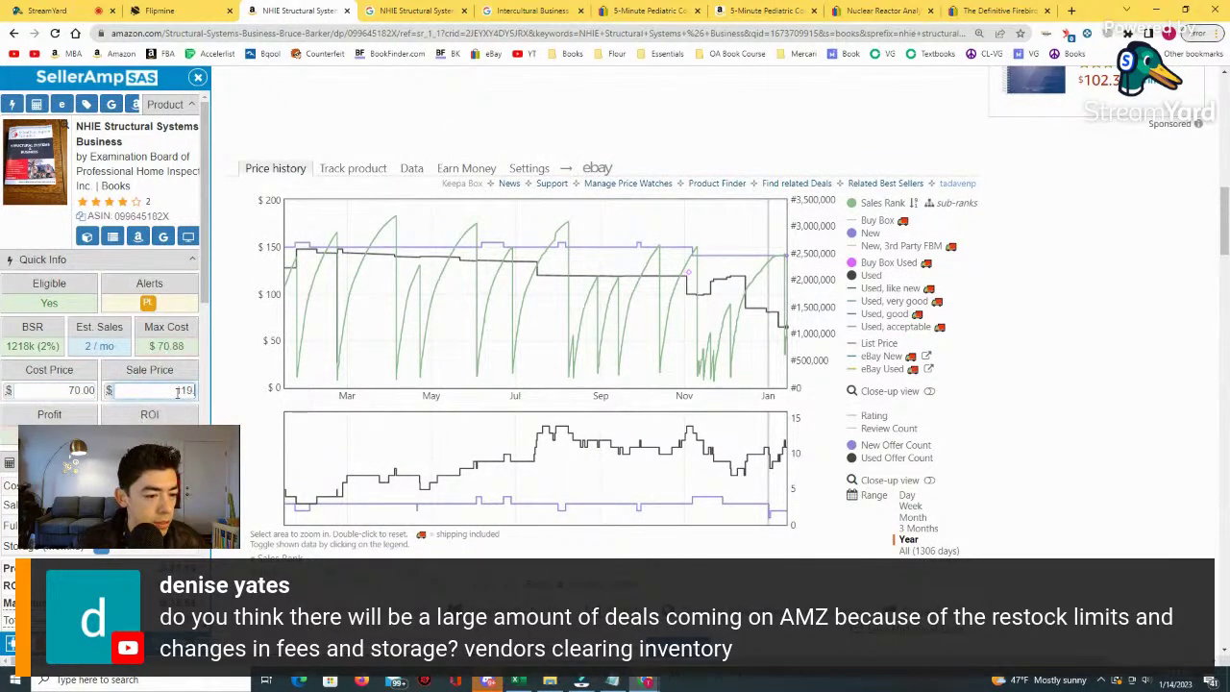
left_click(67, 389)
left_click(151, 414)
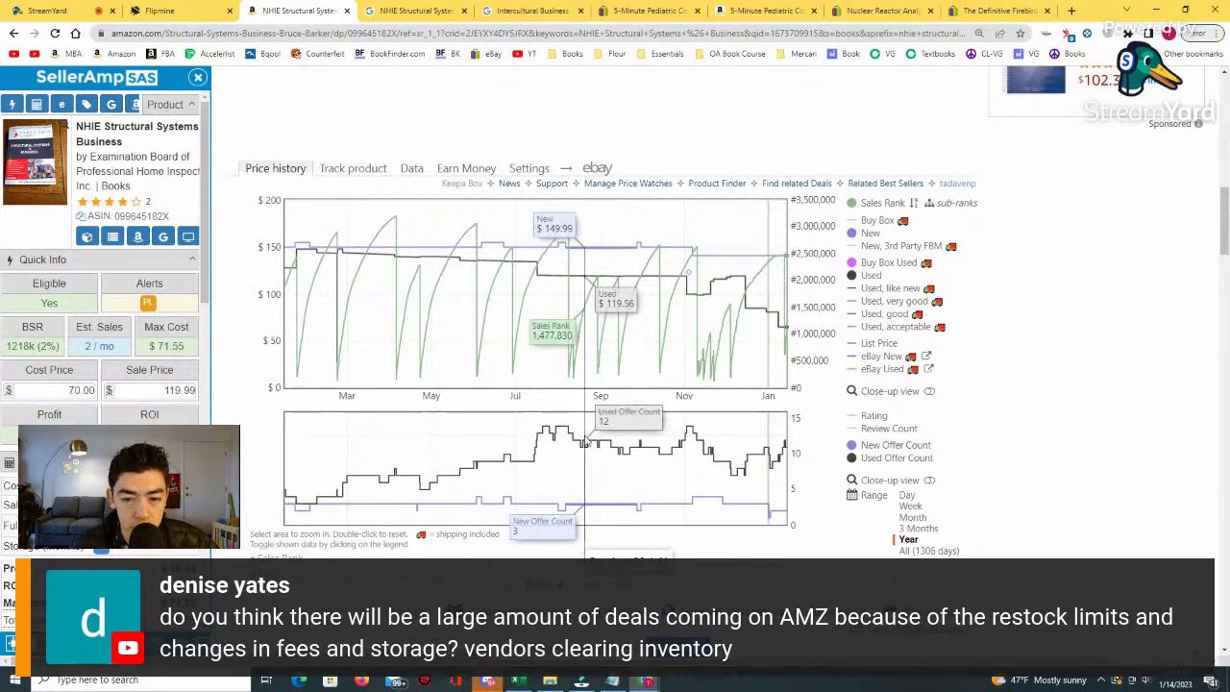
Close the Amazon and Google pages for NHIE Structural Systems & Business.
scroll(688, 373, "up", 2)
scroll(688, 373, "up", 2)
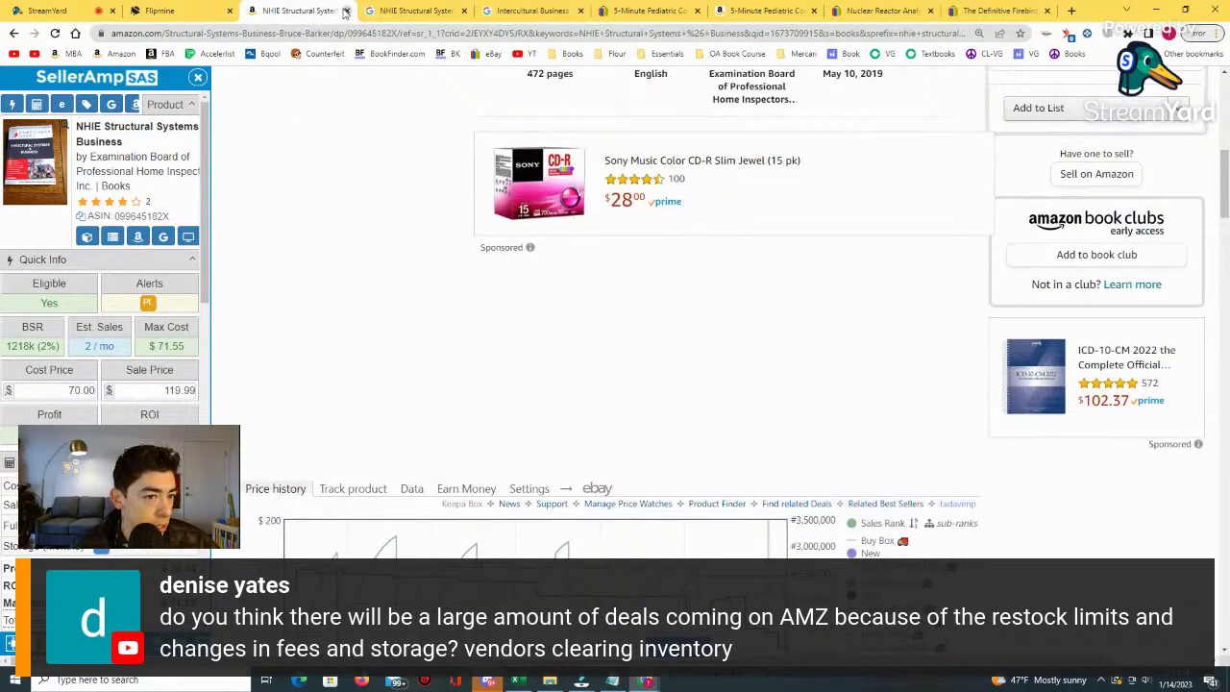
left_click(345, 12)
left_click(345, 11)
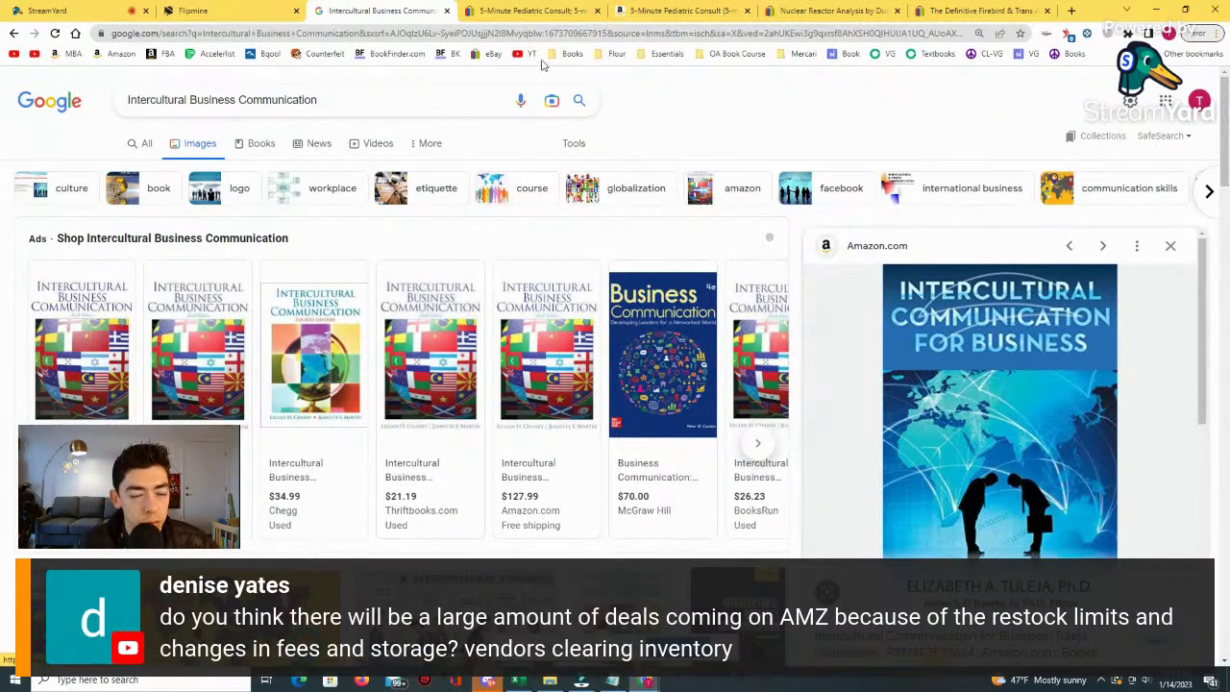
left_click(1072, 12)
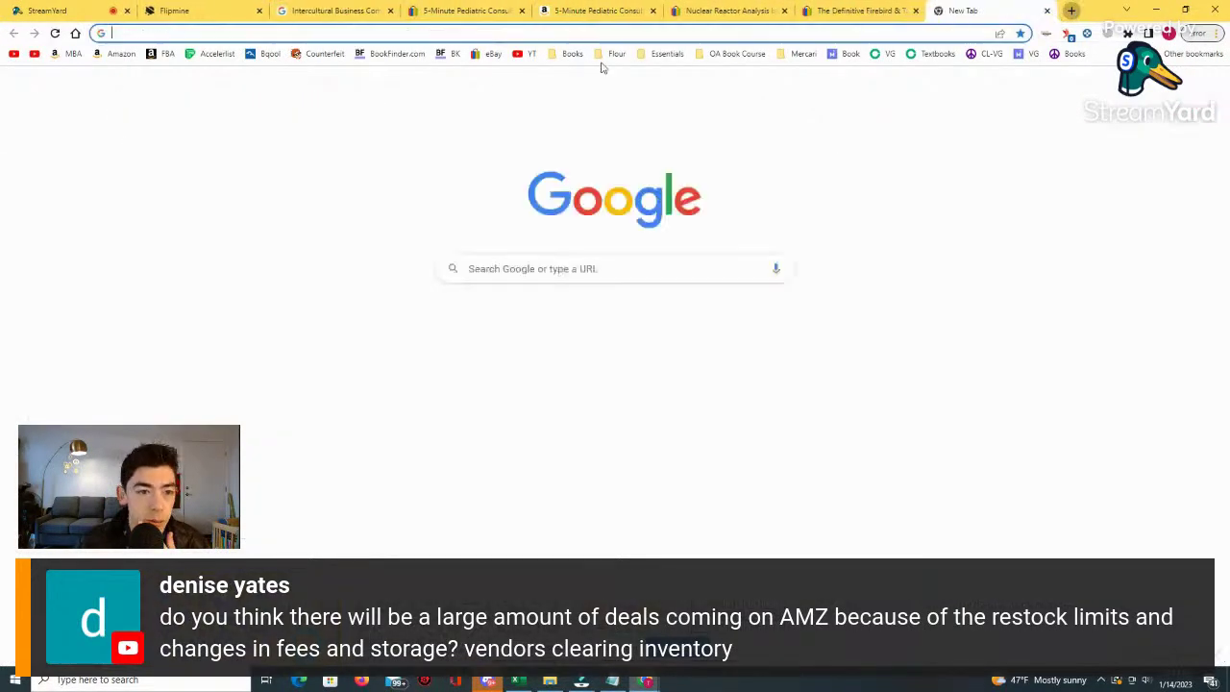
left_click(394, 58)
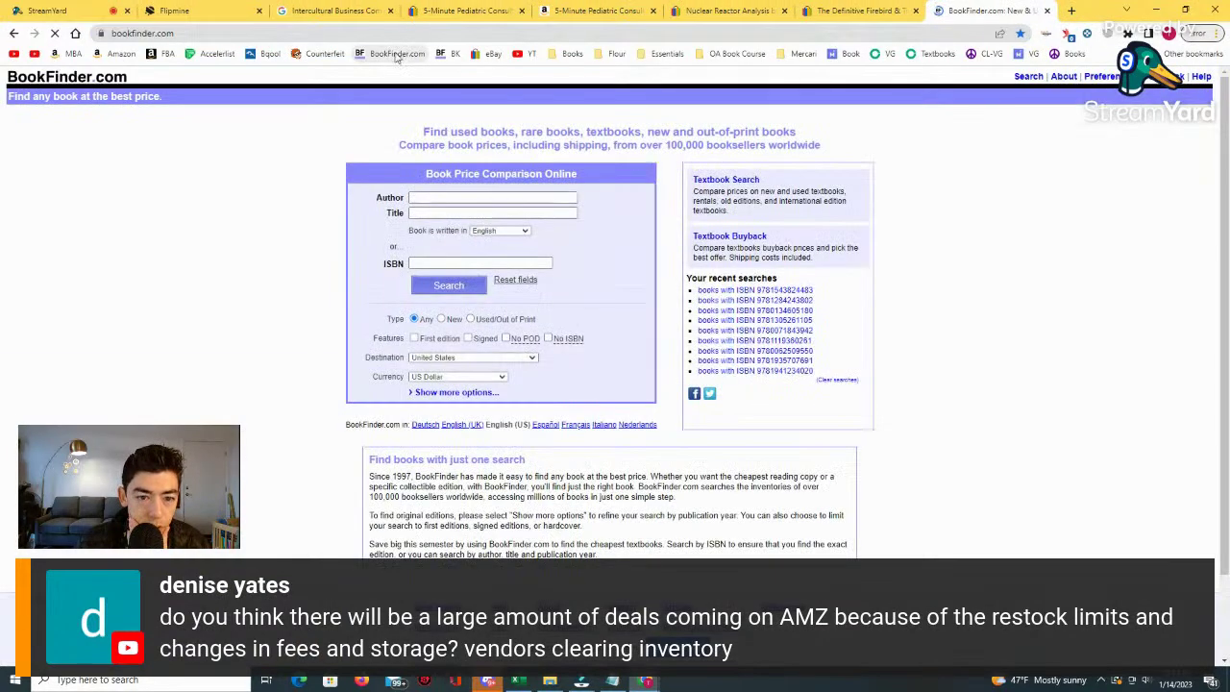
left_click(444, 10)
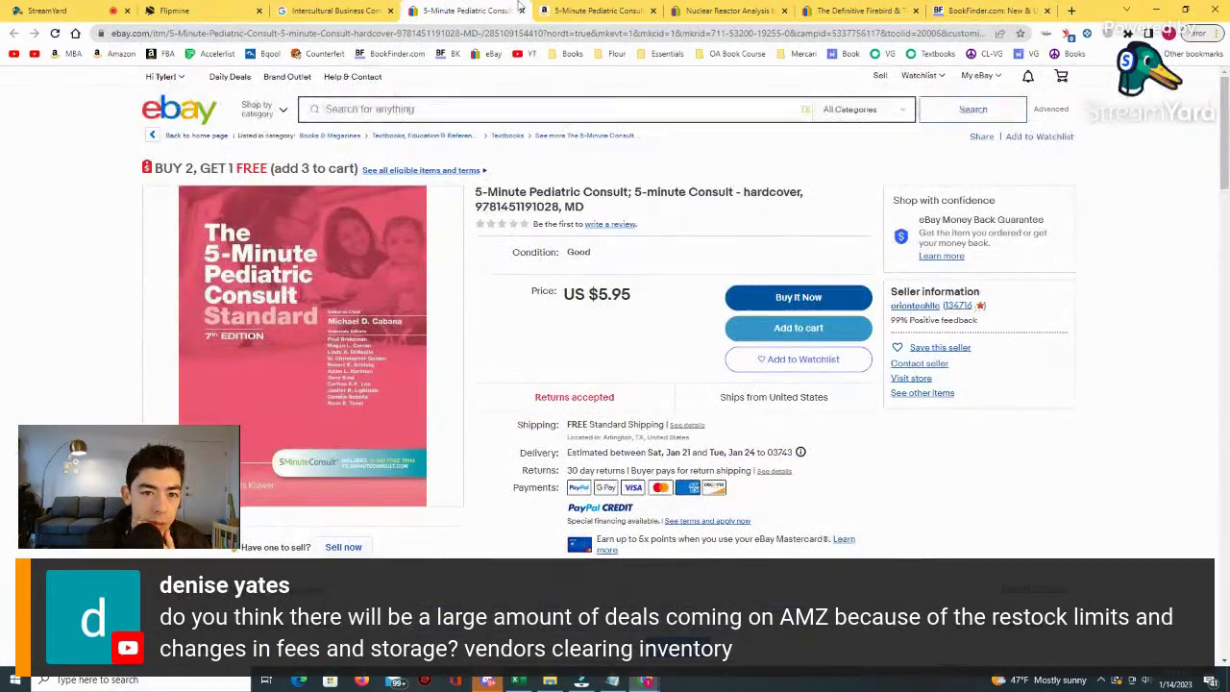
left_click(588, 10)
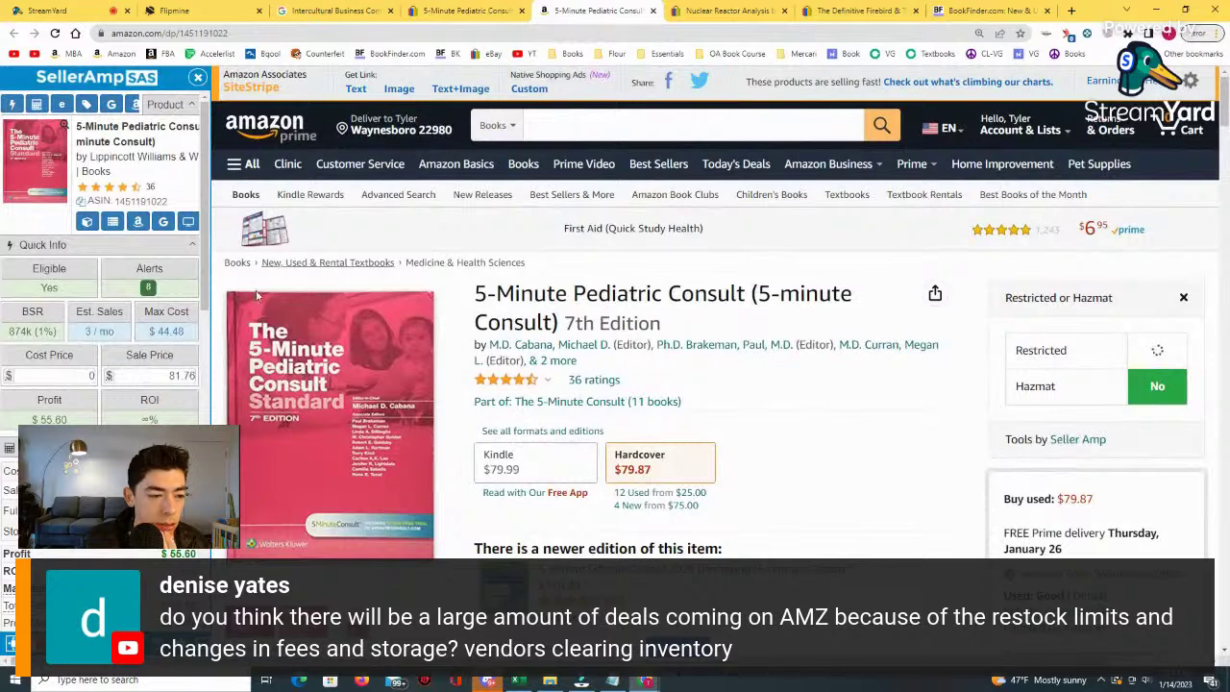
left_click(981, 9)
left_click(471, 262)
key("ctrl+v")
left_click(448, 287)
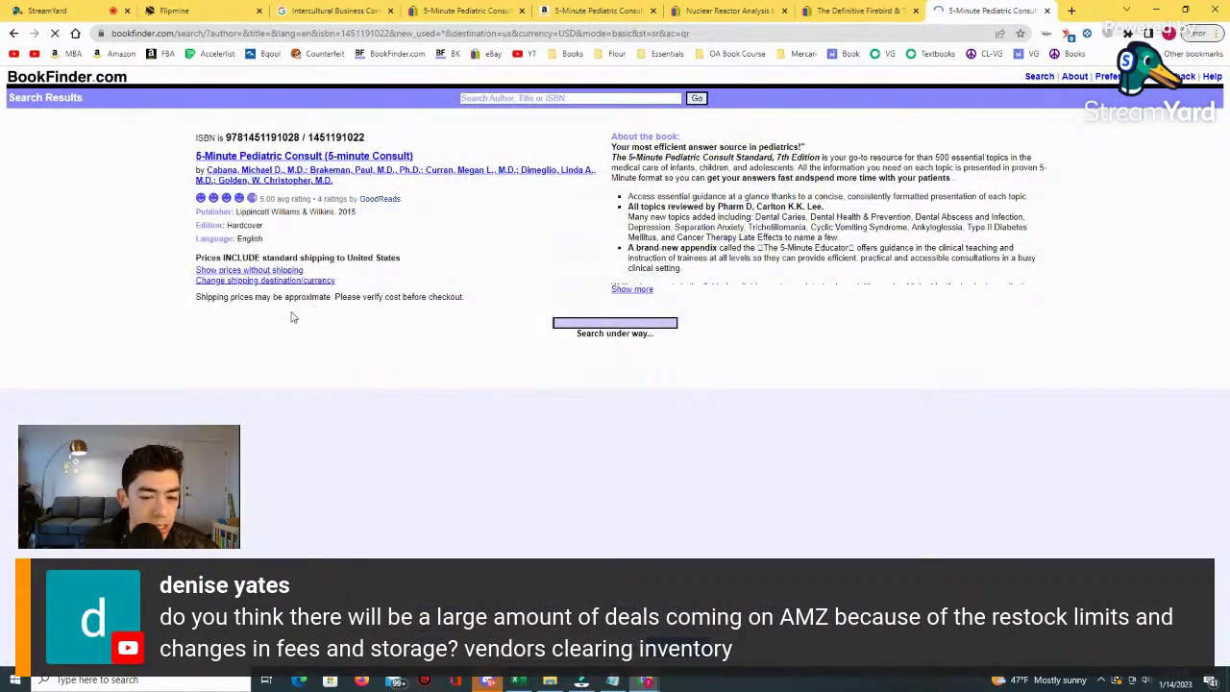
Compare the eBay price of 5-Minute Pediatric Consult with the other used-book offers in the BookFinder results.
scroll(376, 347, "down", 2)
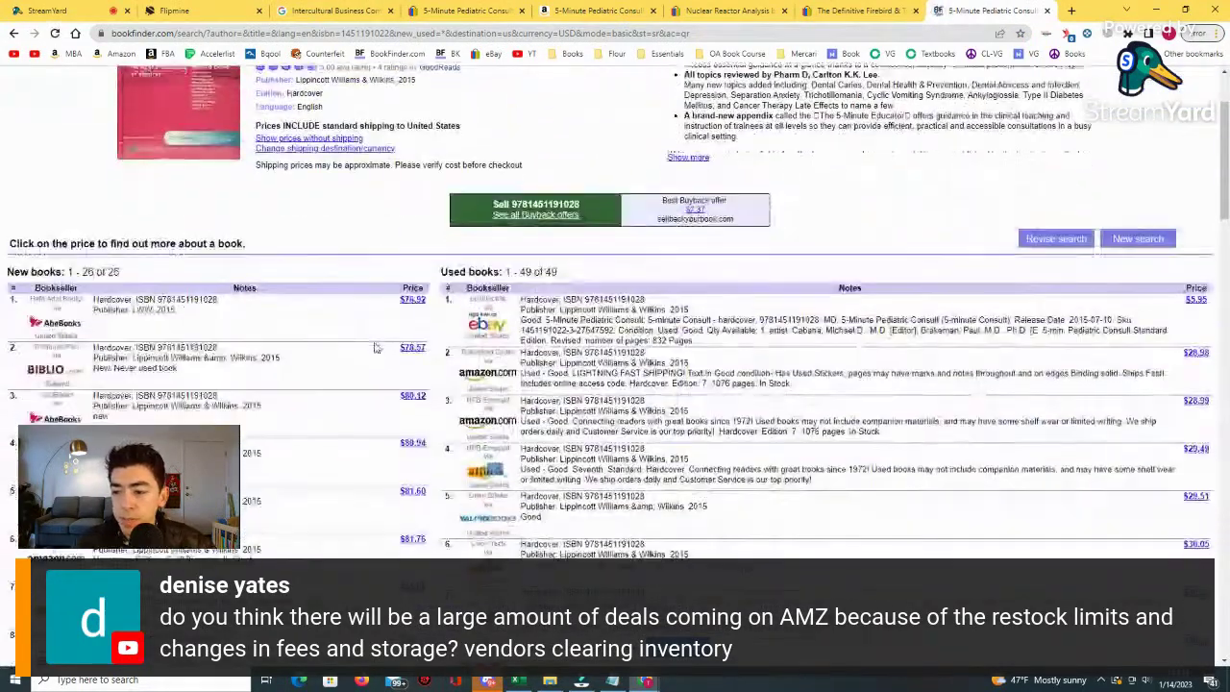
scroll(376, 348, "down", 1)
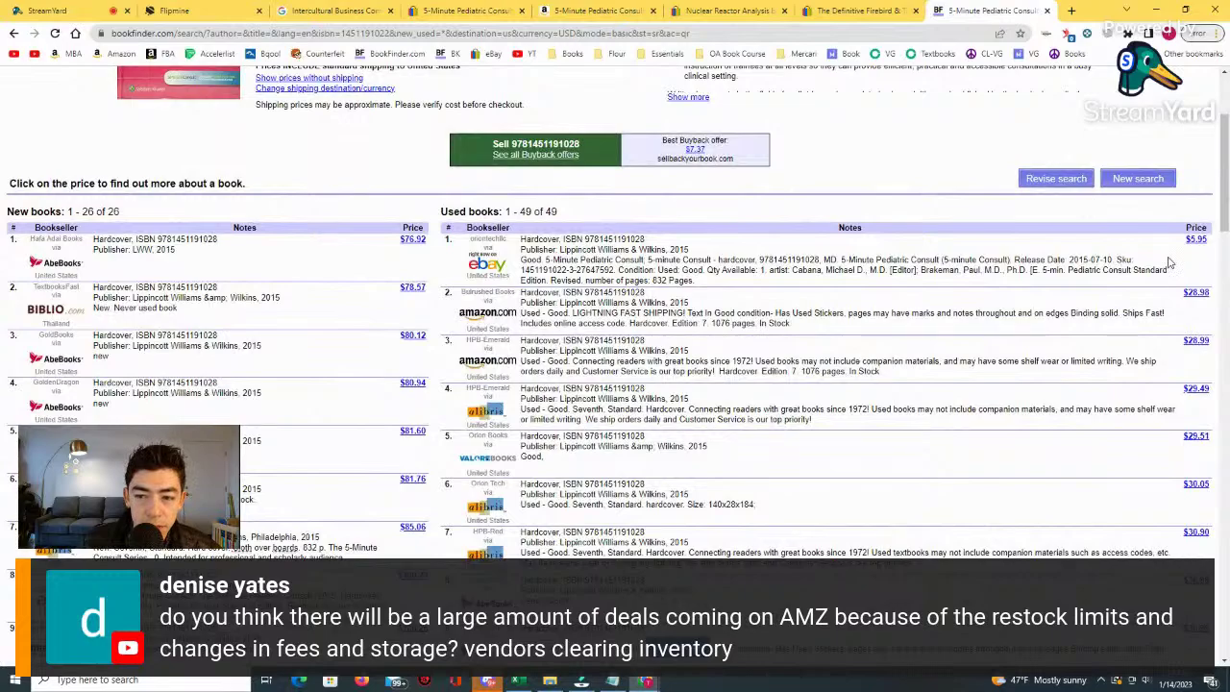
scroll(1170, 261, "down", 1)
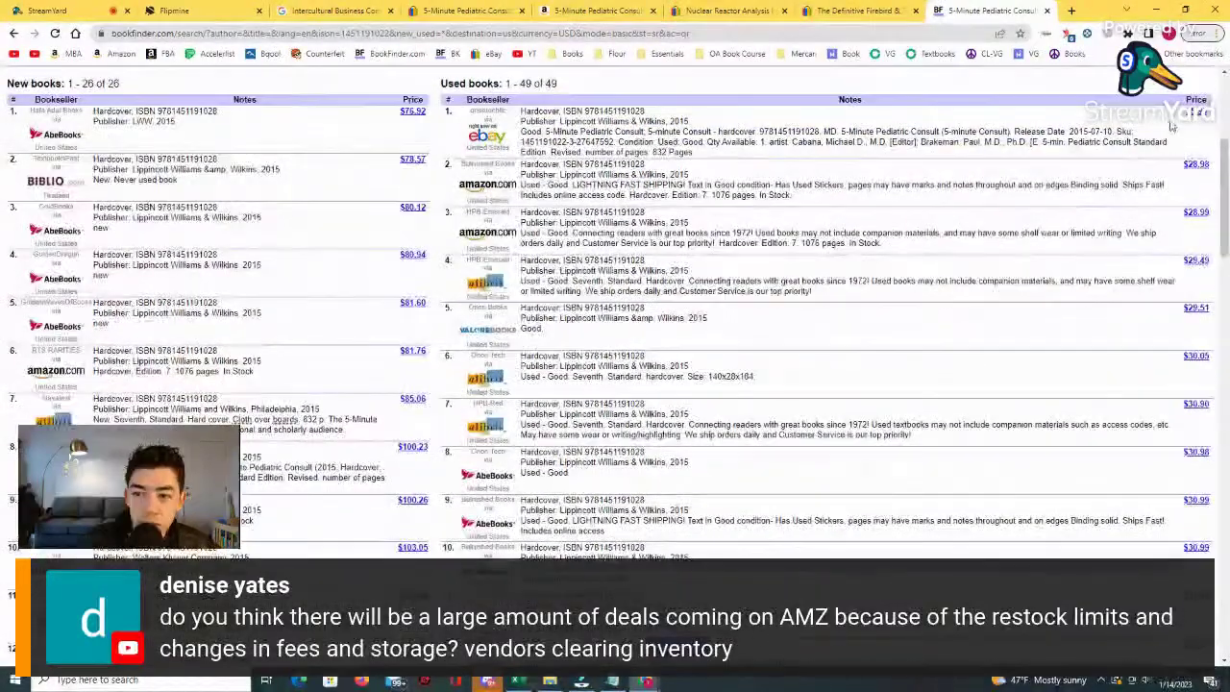
left_click_drag(1170, 118, 1187, 324)
left_click(1134, 217)
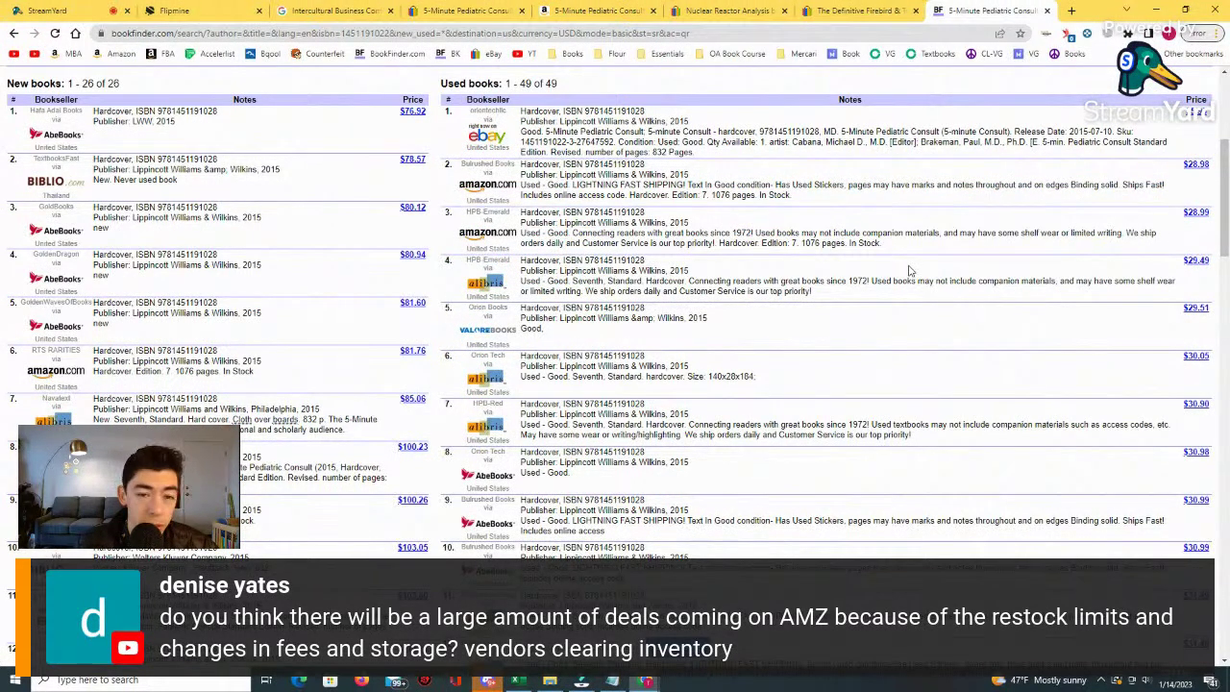
scroll(910, 271, "up", 4)
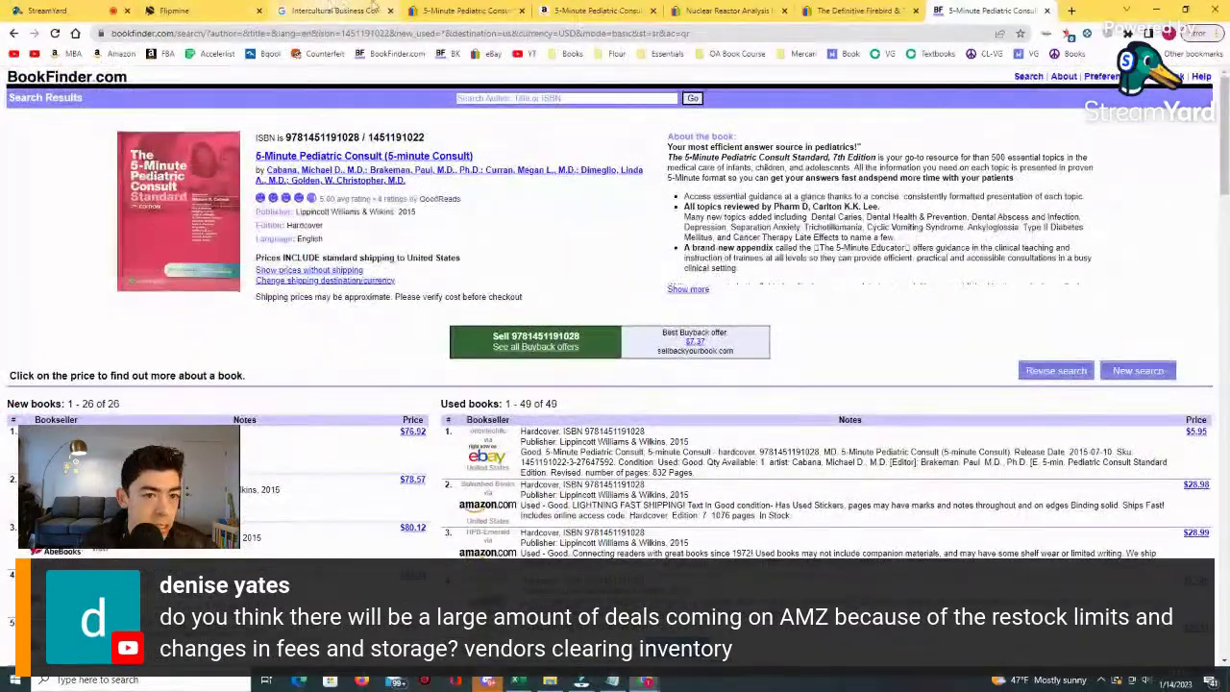
Move the 5-Minute Pediatric Consult eBay and Amazon tabs ahead of the Intercultural Business Communication tab, reviewing the eBay listing.
left_click_drag(452, 10, 336, 10)
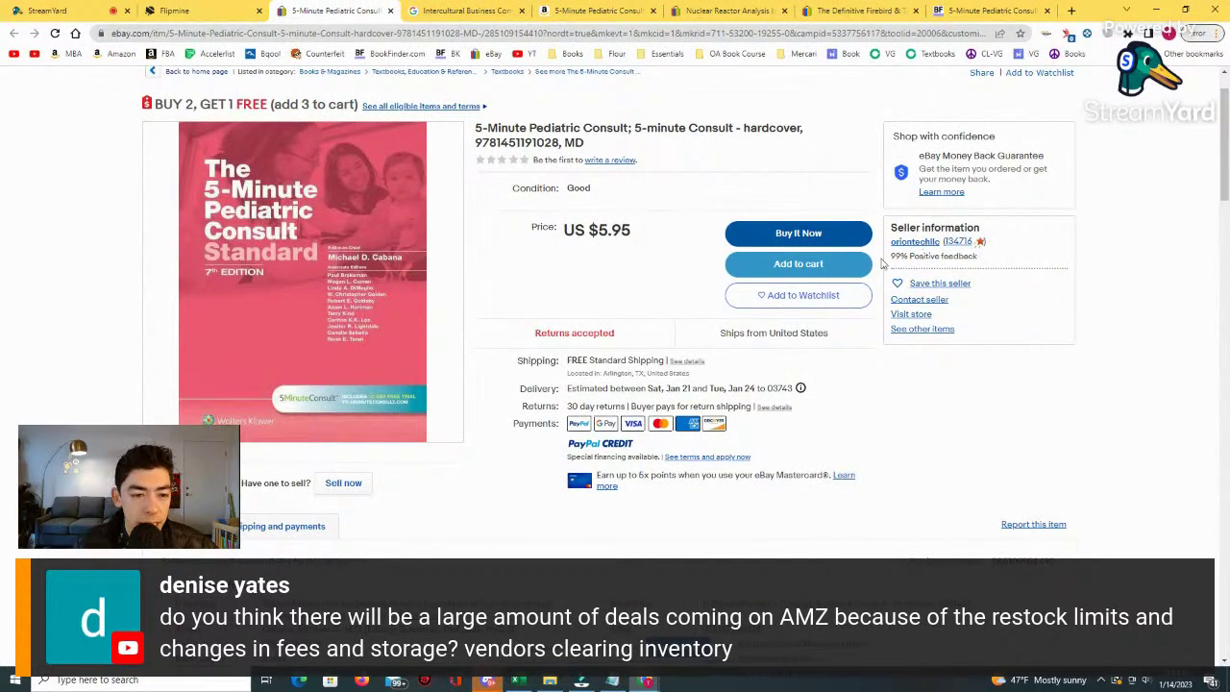
scroll(882, 264, "down", 1)
scroll(882, 265, "up", 2)
key("ctrl+Tab")
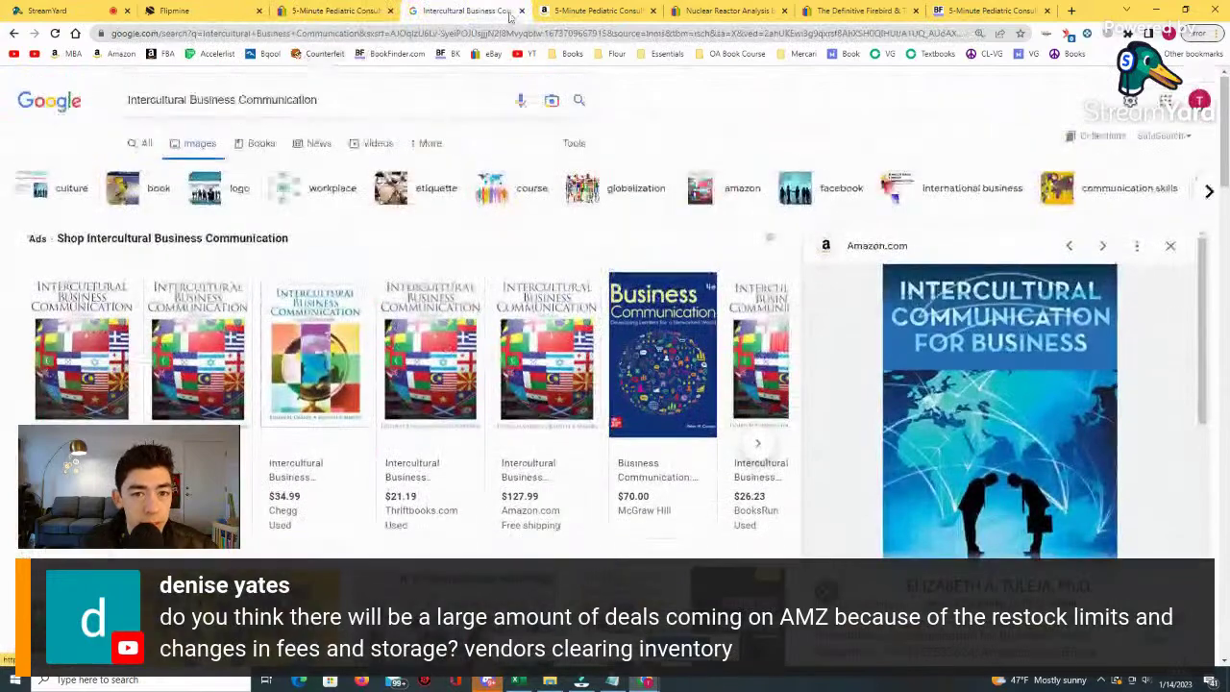
left_click_drag(596, 10, 466, 10)
Review the Amazon offers for 5-Minute Pediatric Consult, its Keepa history over the Year and All ranges, and its newer edition.
scroll(671, 320, "down", 3)
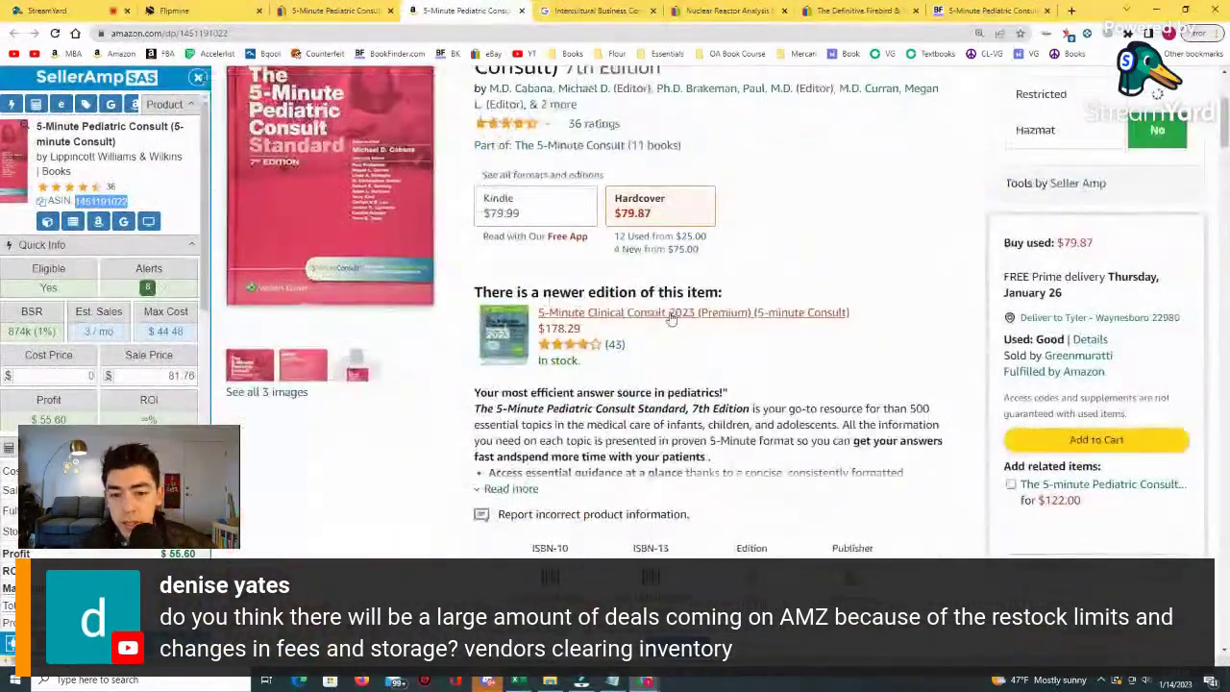
scroll(769, 260, "down", 2)
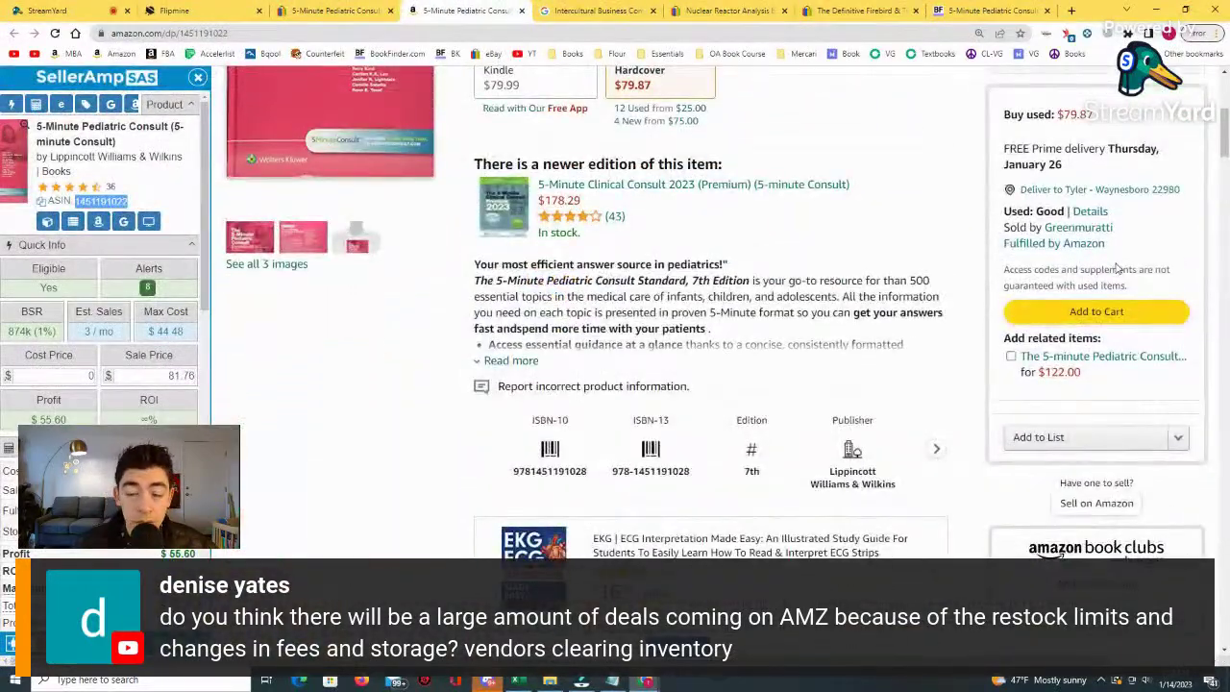
scroll(847, 291, "down", 8)
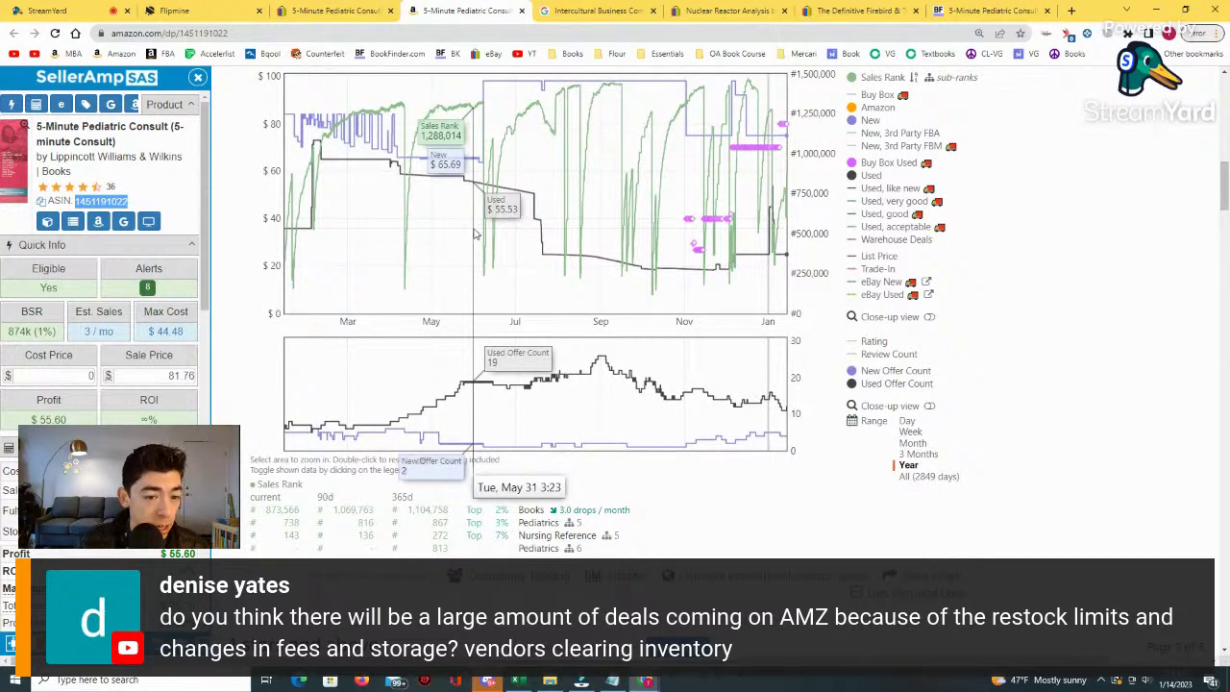
left_click(924, 476)
left_click_drag(552, 291, 540, 291)
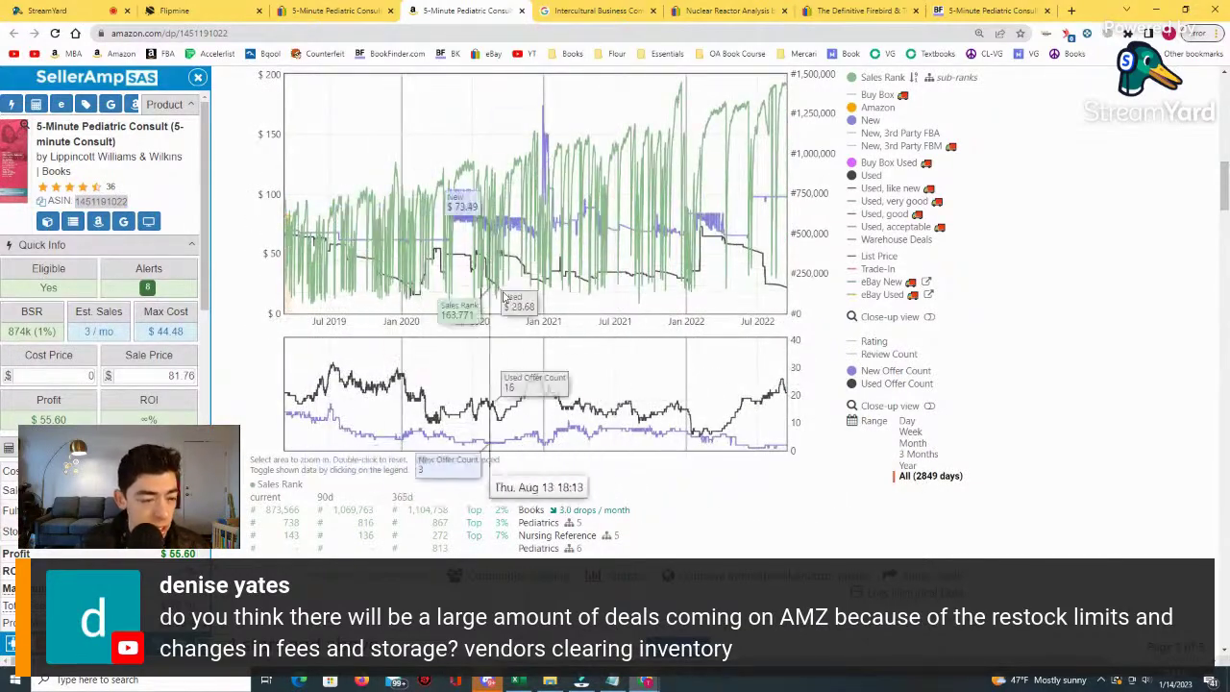
scroll(540, 287, "up", 4)
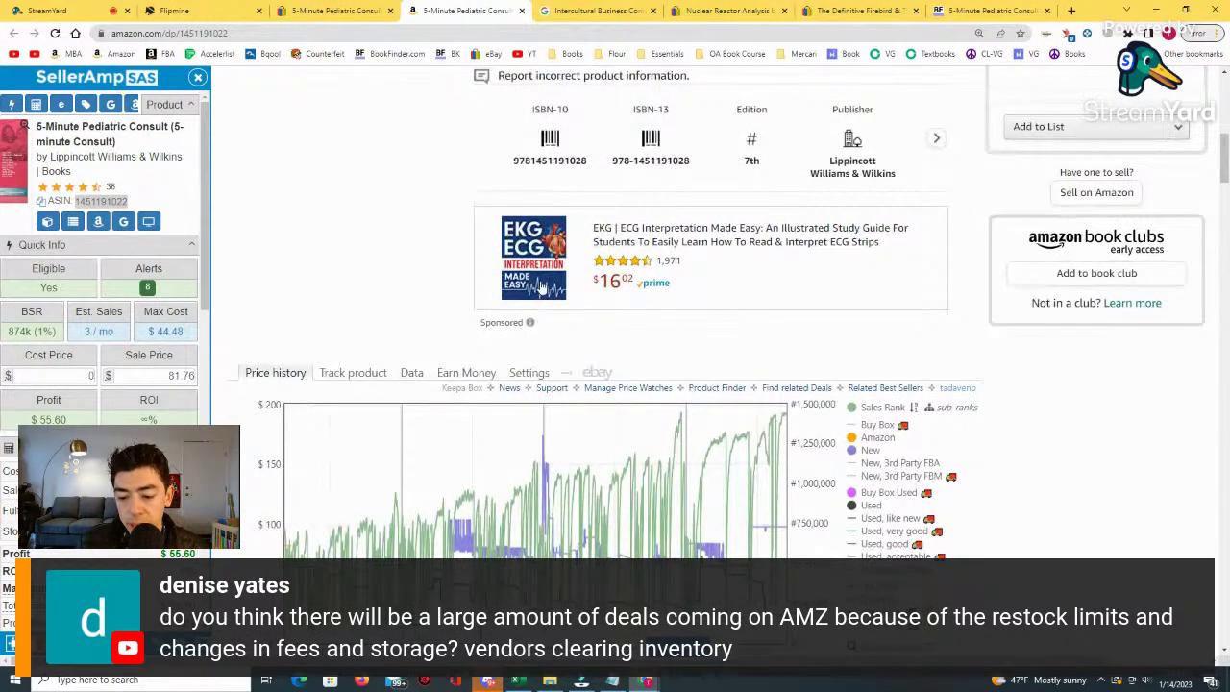
scroll(540, 287, "up", 5)
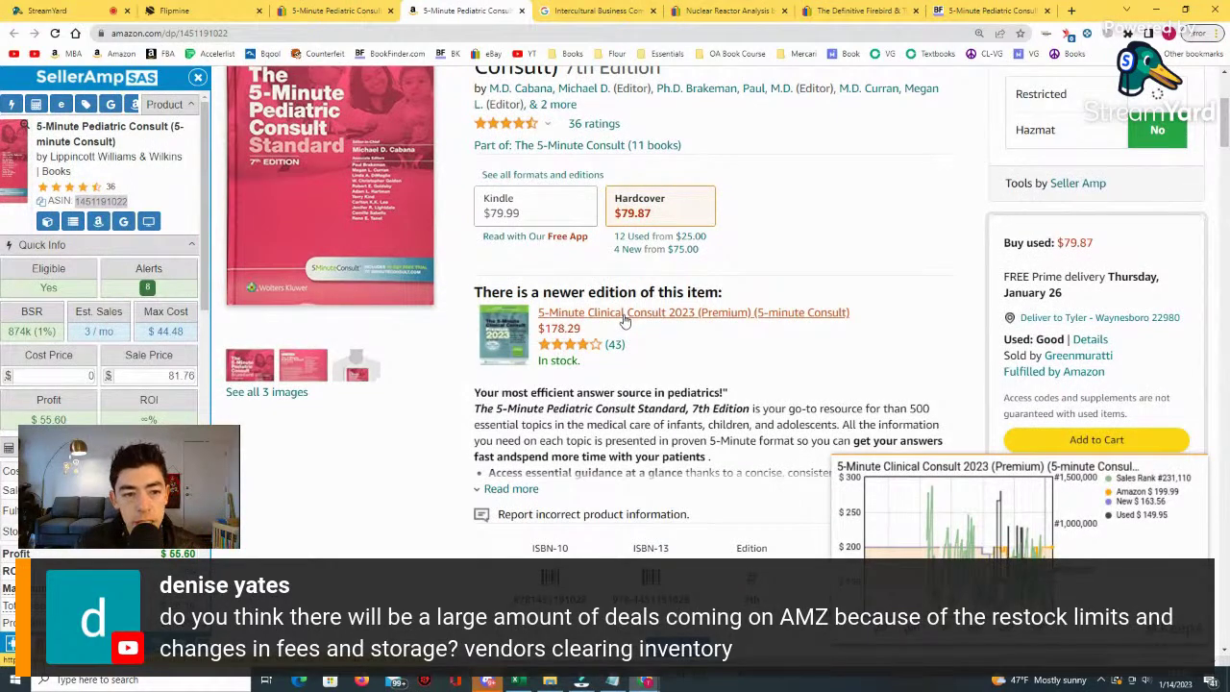
Compare the Keepa history of 5-Minute Pediatric Consult over the 3 Months and Year ranges with its eBay listing.
scroll(624, 320, "down", 10)
left_click(919, 327)
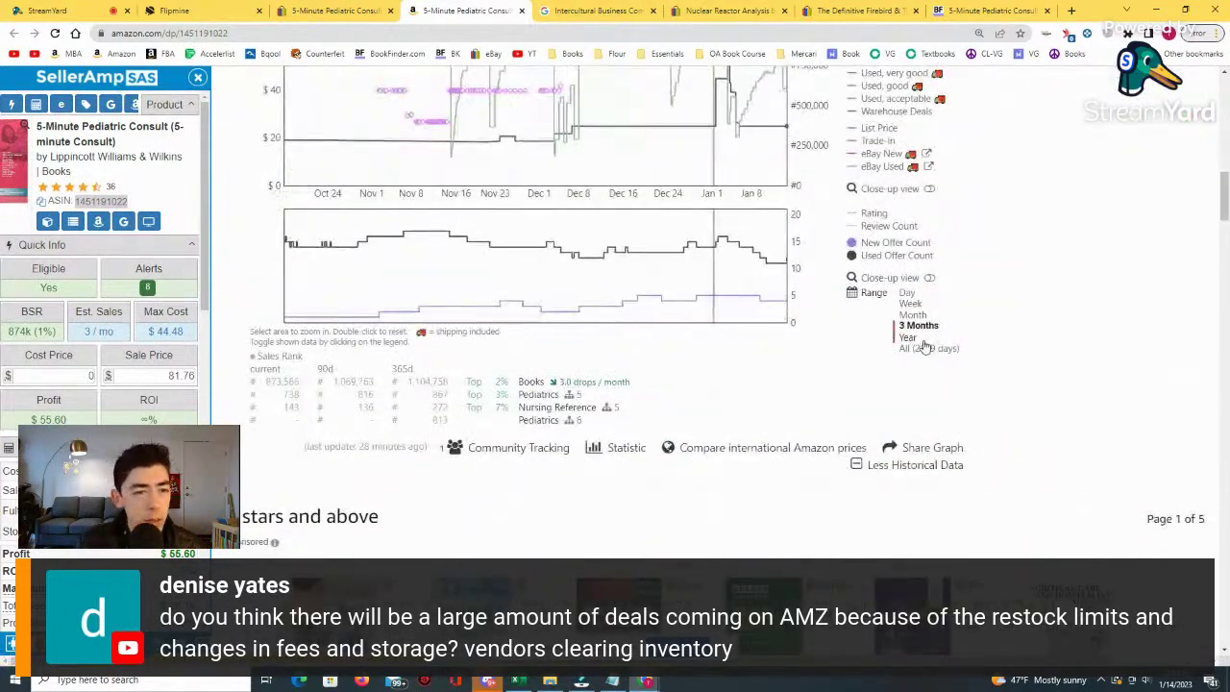
left_click(920, 341)
scroll(673, 289, "up", 3)
left_click(332, 10)
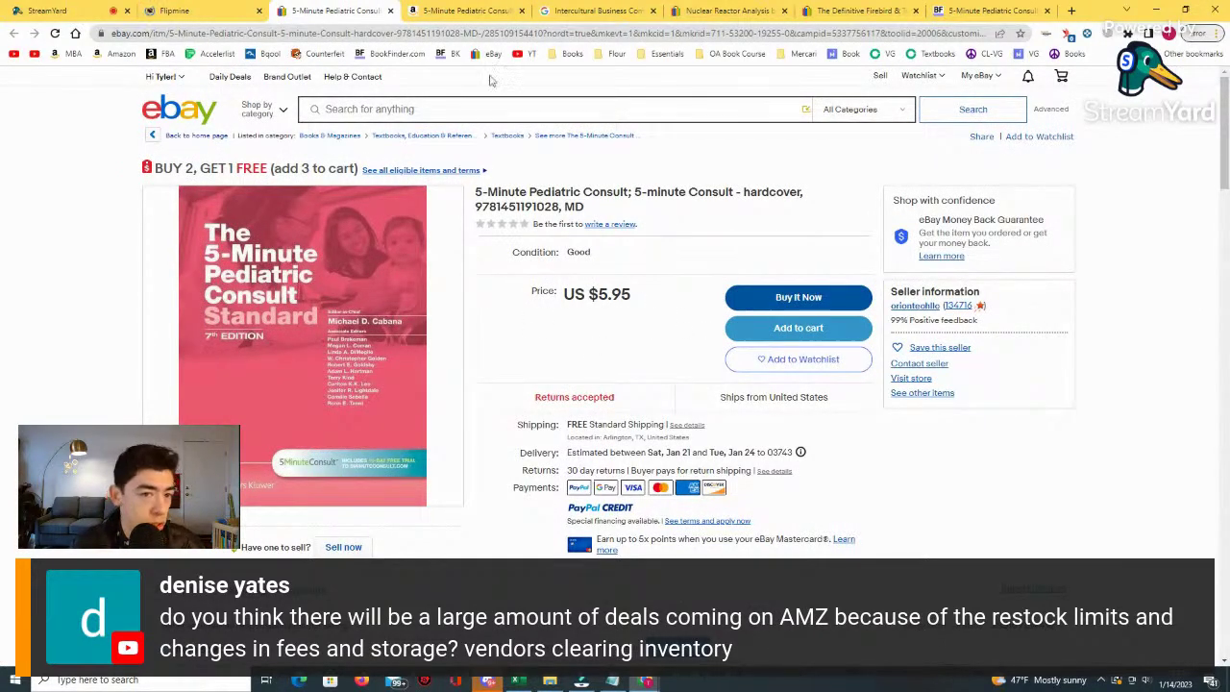
left_click(469, 10)
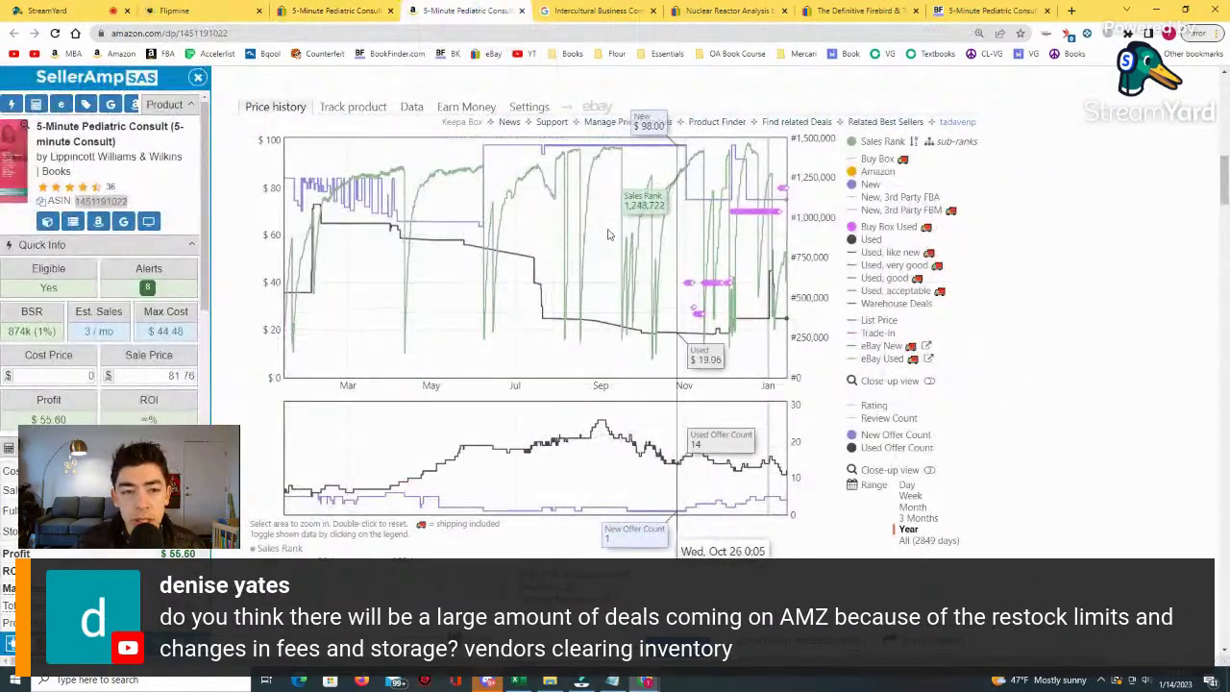
left_click(353, 8)
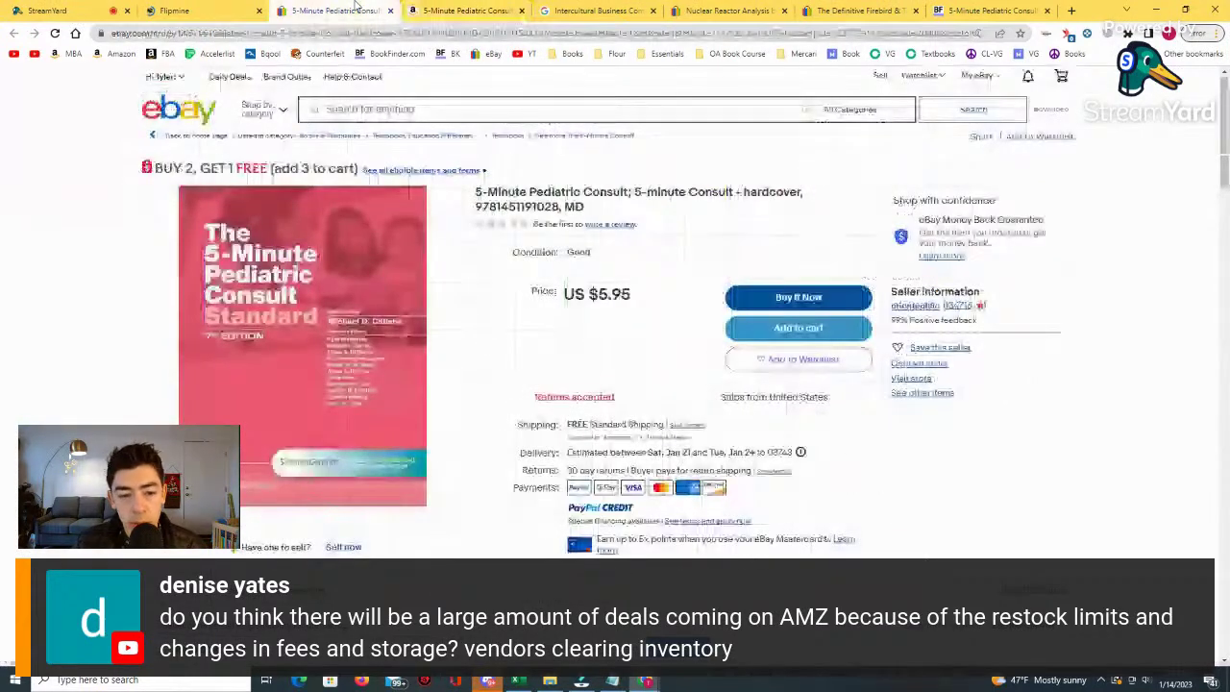
left_click(469, 11)
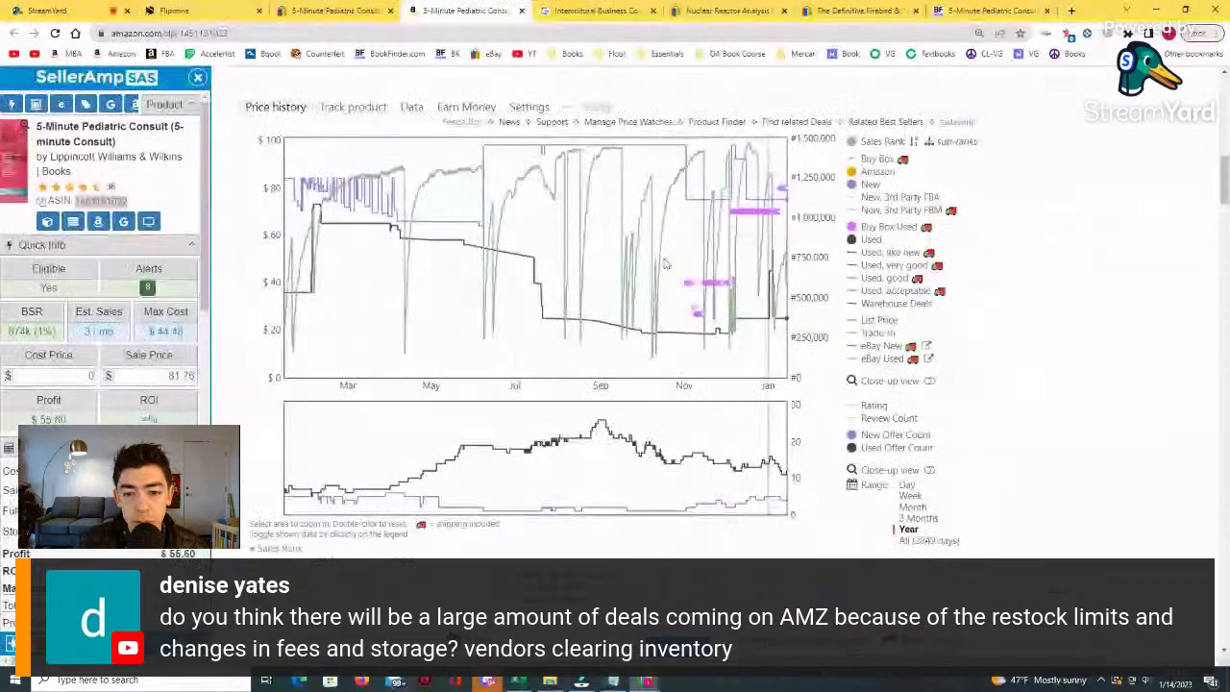
Open the newer edition, 5-Minute Clinical Consult 2023 (Premium), in a new tab and look through its Amazon page.
scroll(689, 245, "up", 10)
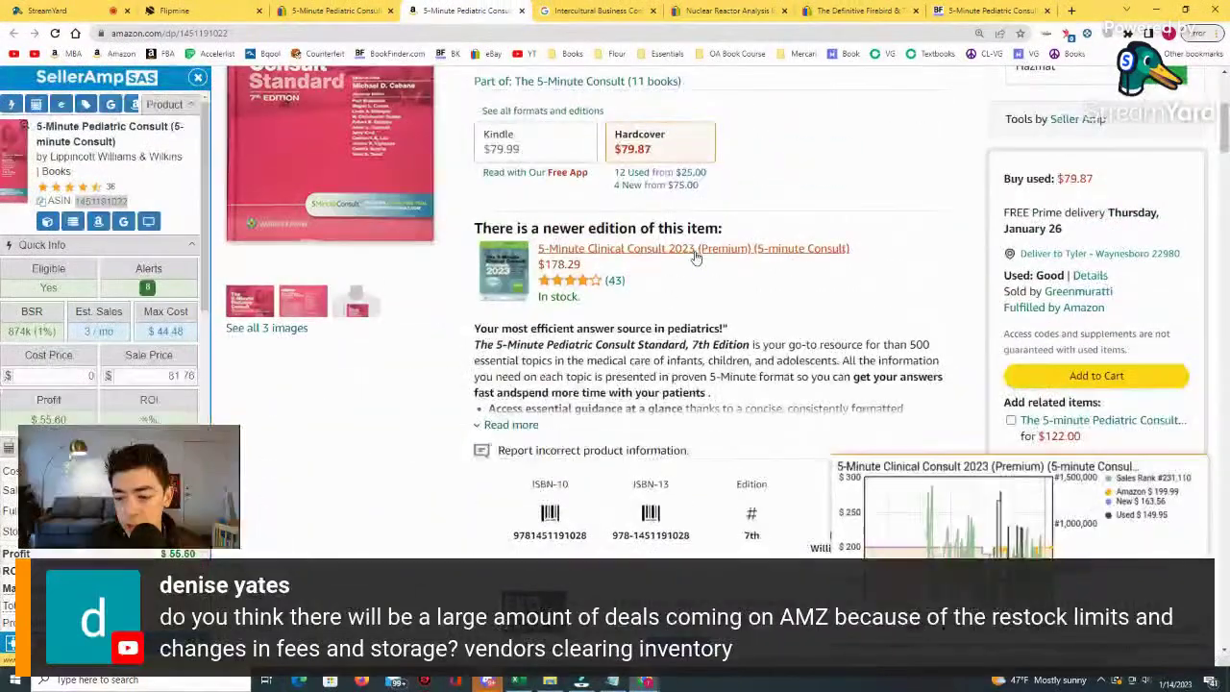
right_click(696, 256)
left_click(740, 266)
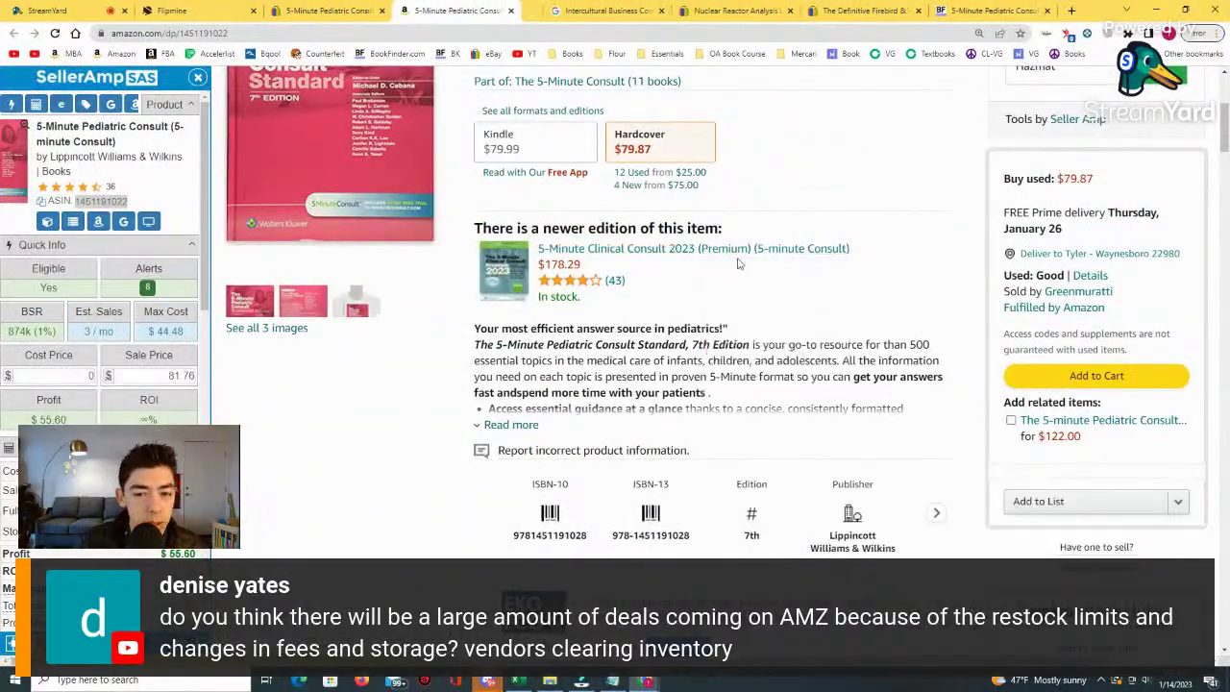
key("ctrl+Tab")
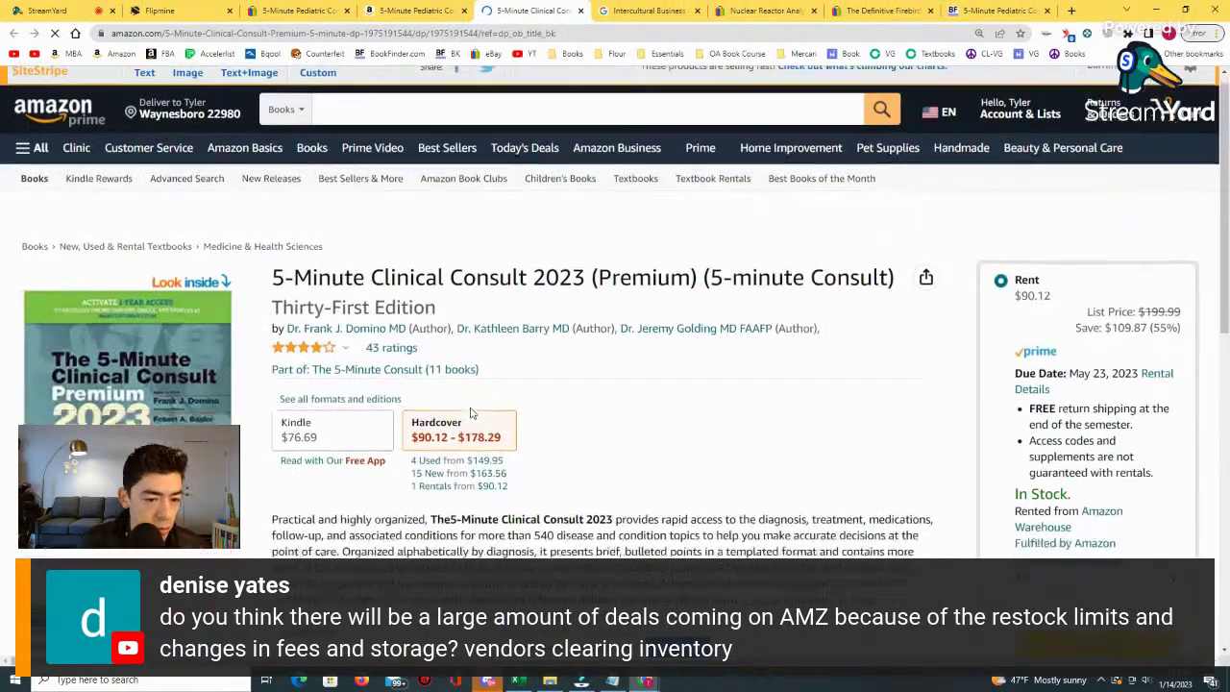
scroll(471, 409, "down", 2)
scroll(580, 363, "down", 4)
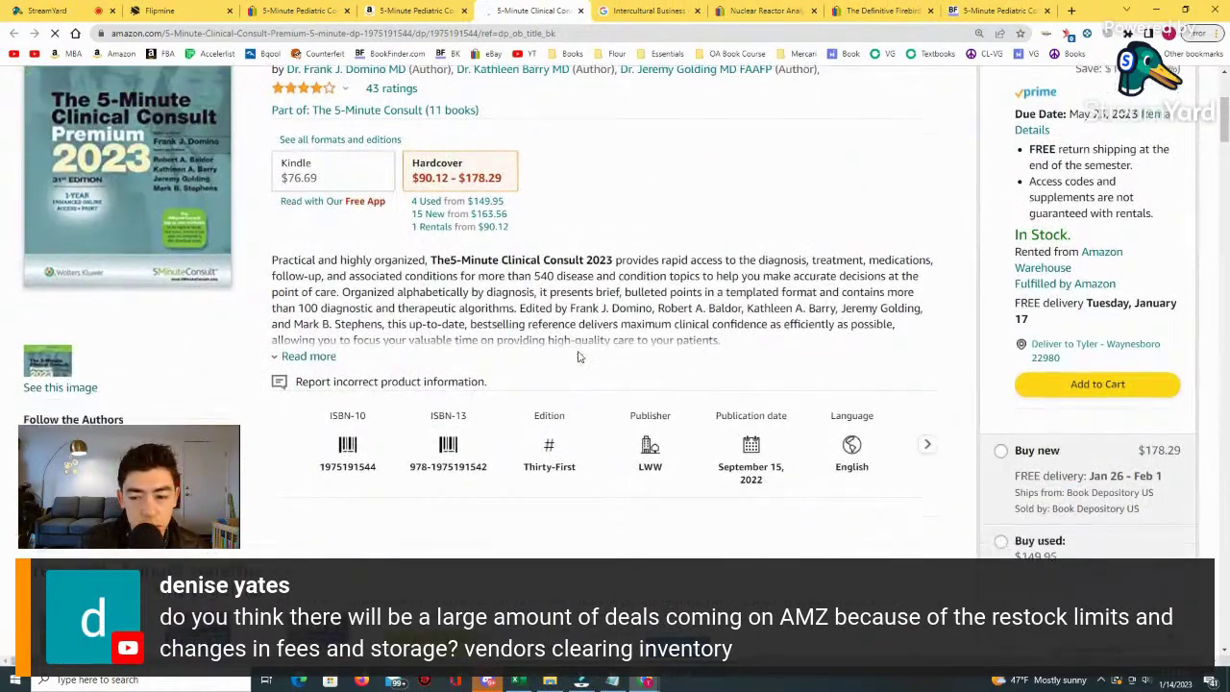
scroll(580, 363, "down", 6)
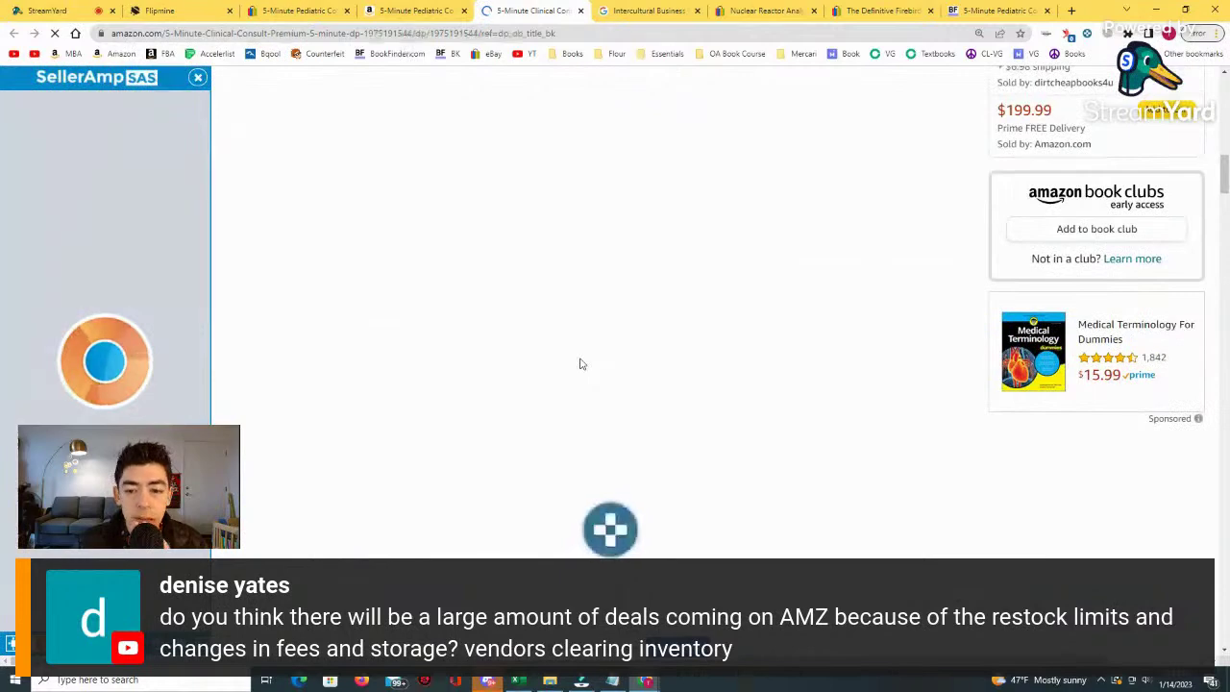
scroll(924, 558, "down", 1)
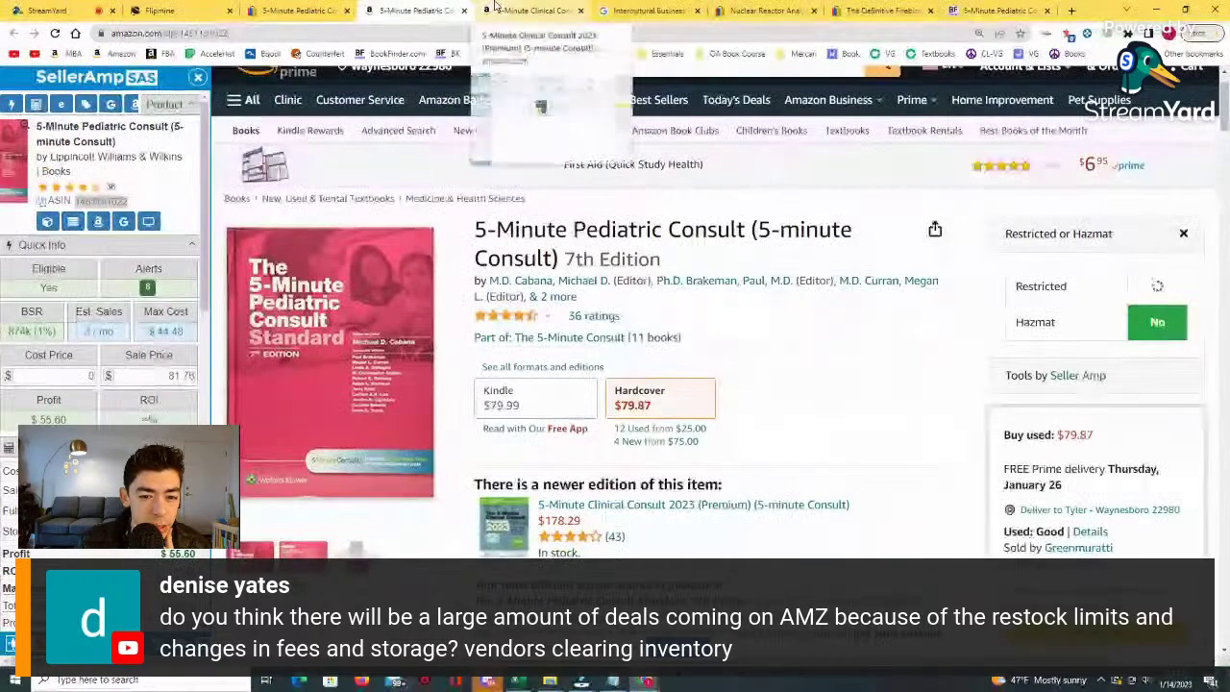
Examine the title, edition and cover of 5-Minute Clinical Consult 2023 (Premium) on its Amazon page.
scroll(651, 389, "up", 11)
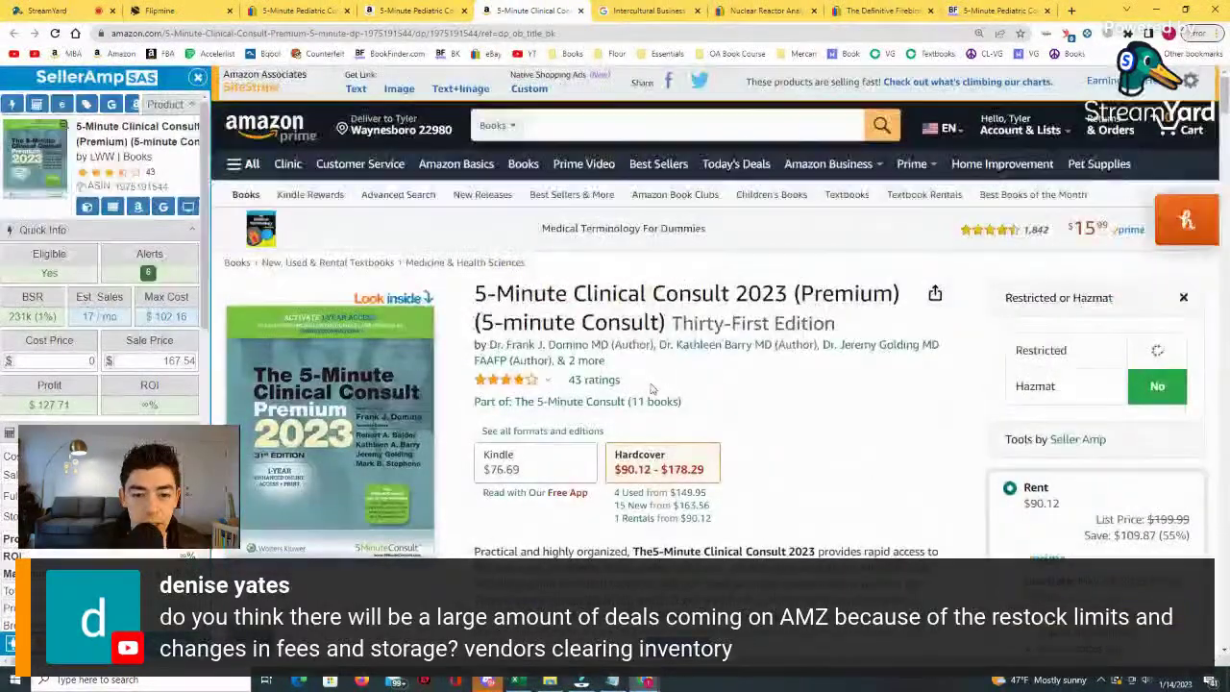
scroll(663, 346, "down", 1)
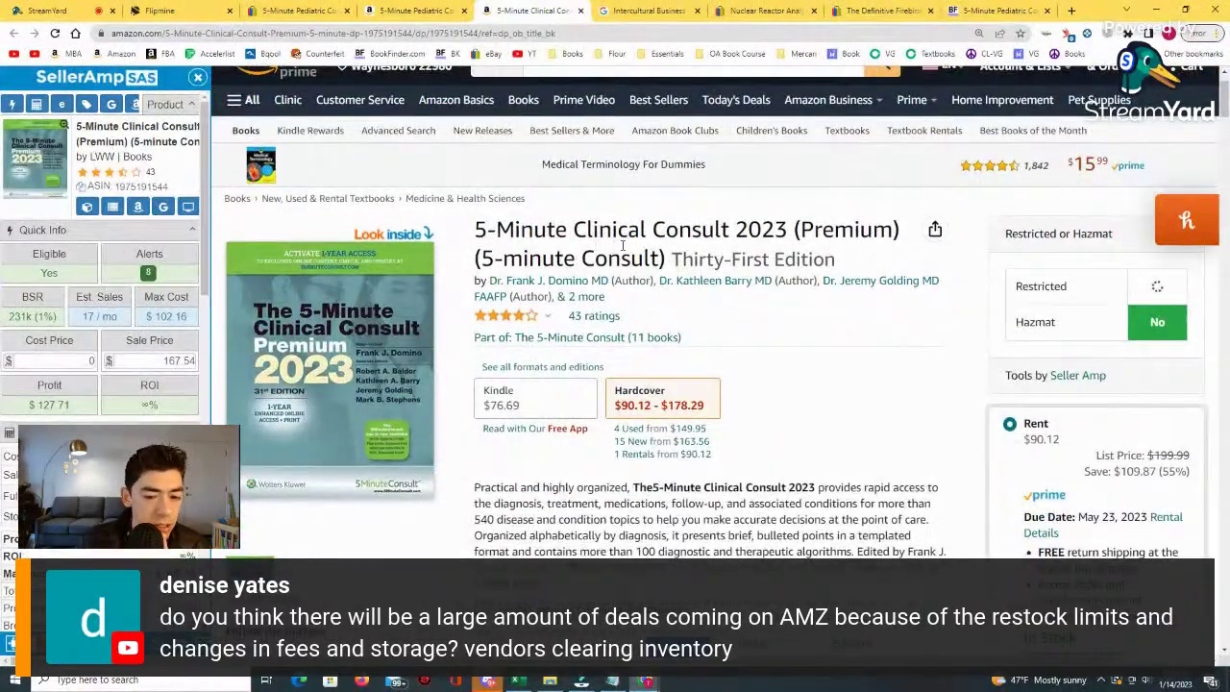
left_click_drag(683, 259, 836, 259)
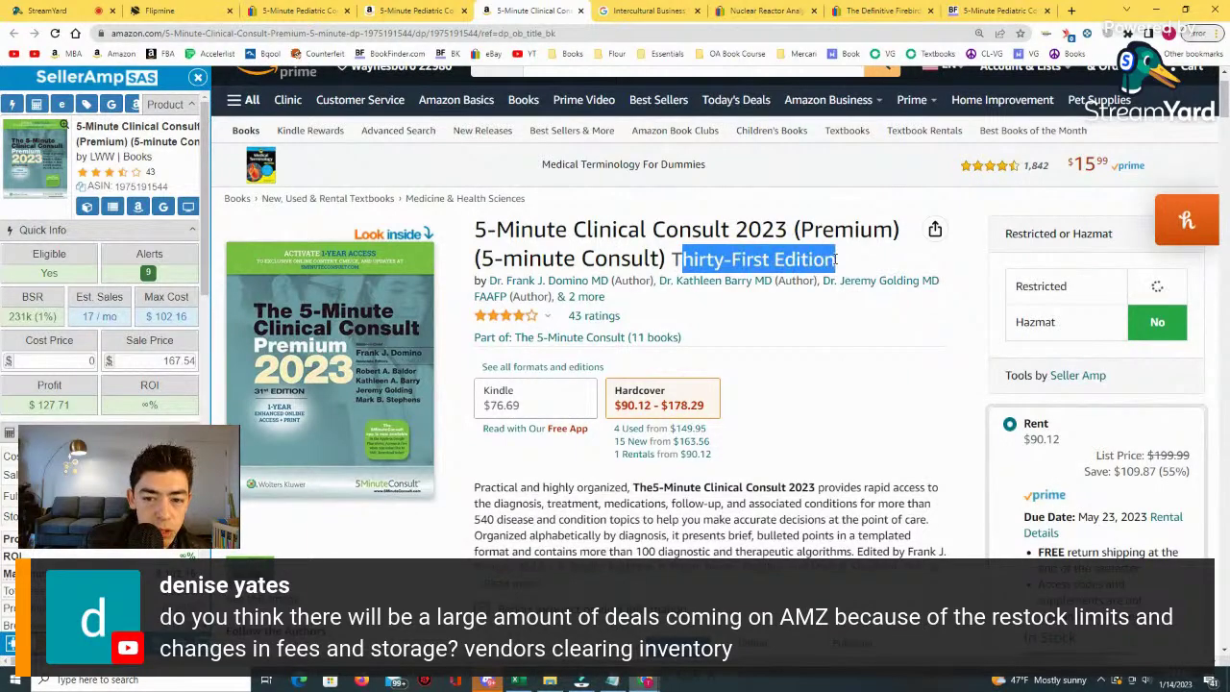
left_click(854, 260)
scroll(854, 257, "down", 1)
scroll(855, 257, "down", 1)
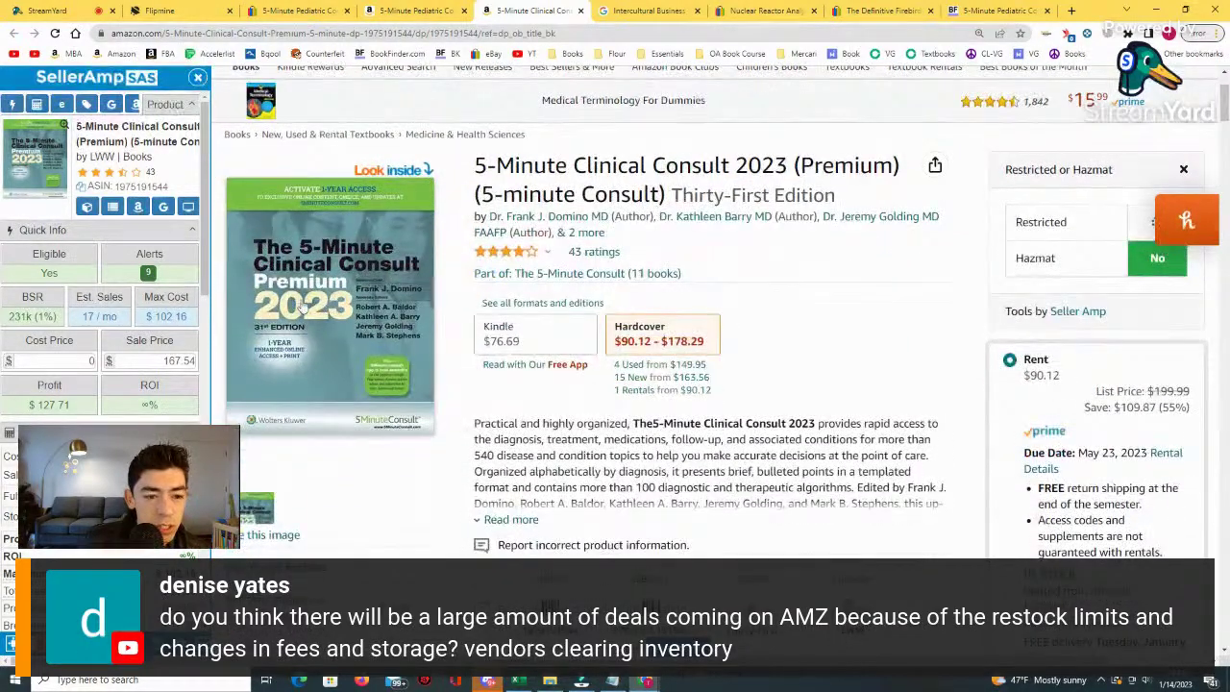
Compare the Amazon pages of the Pediatric Consult and the Clinical Consult 2023, and close the Clinical Consult tab.
left_click(413, 10)
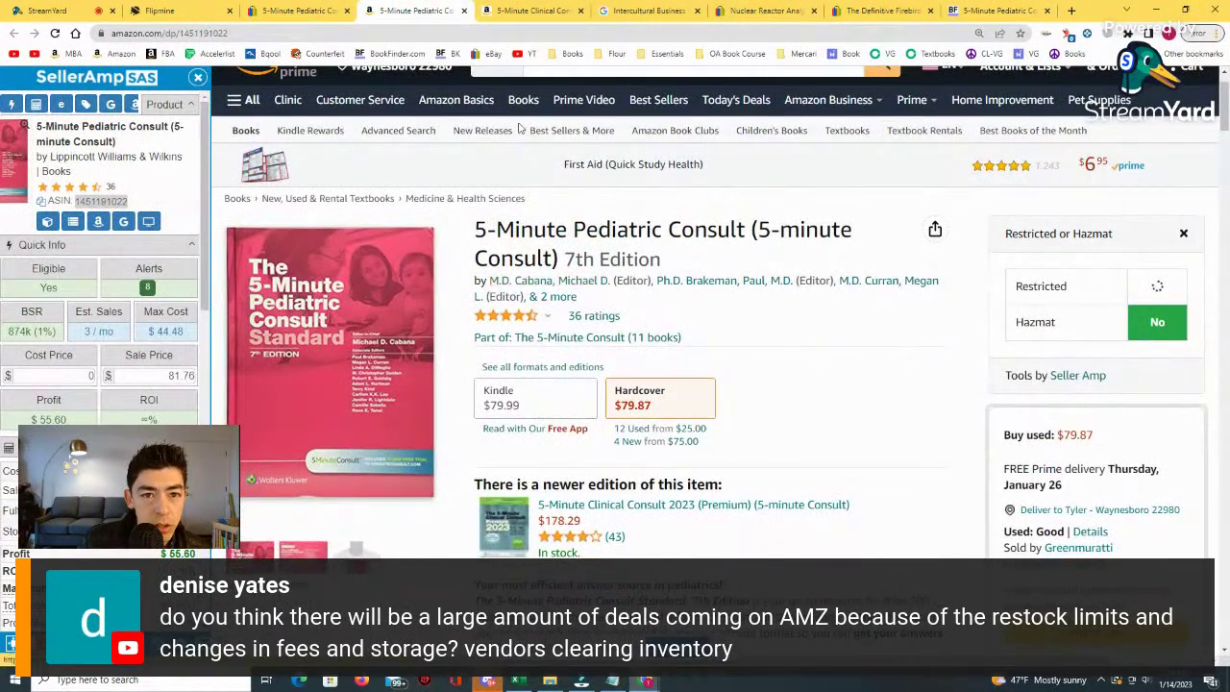
left_click(526, 9)
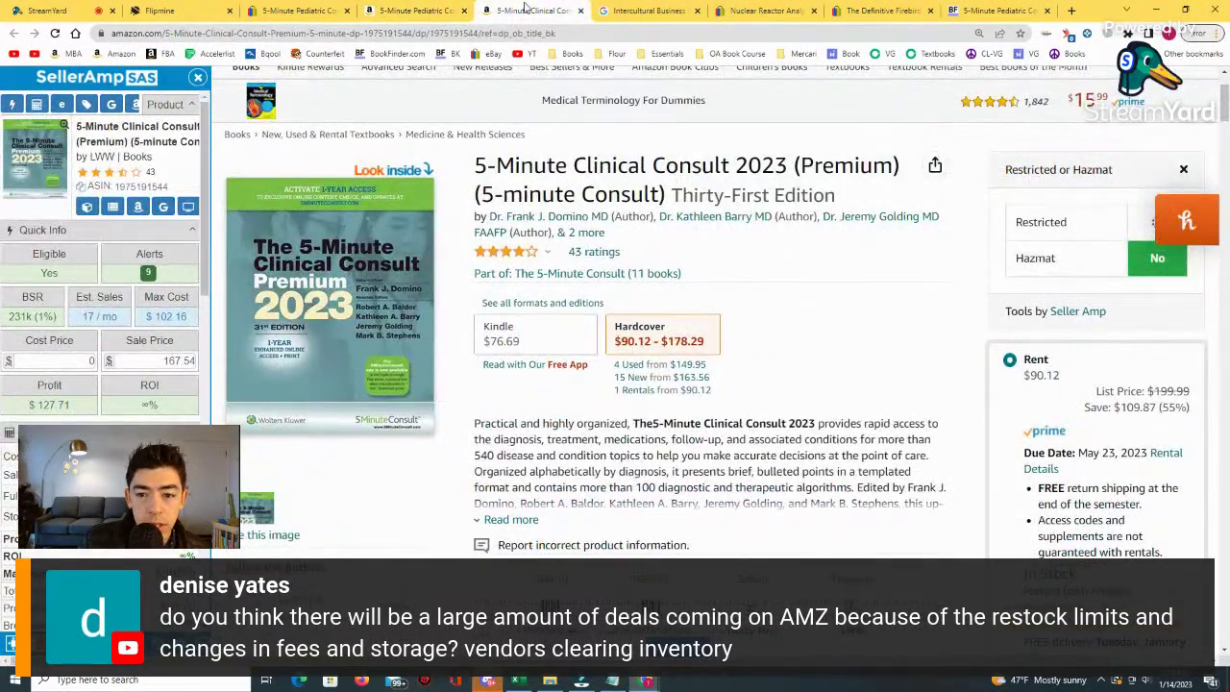
left_click(415, 10)
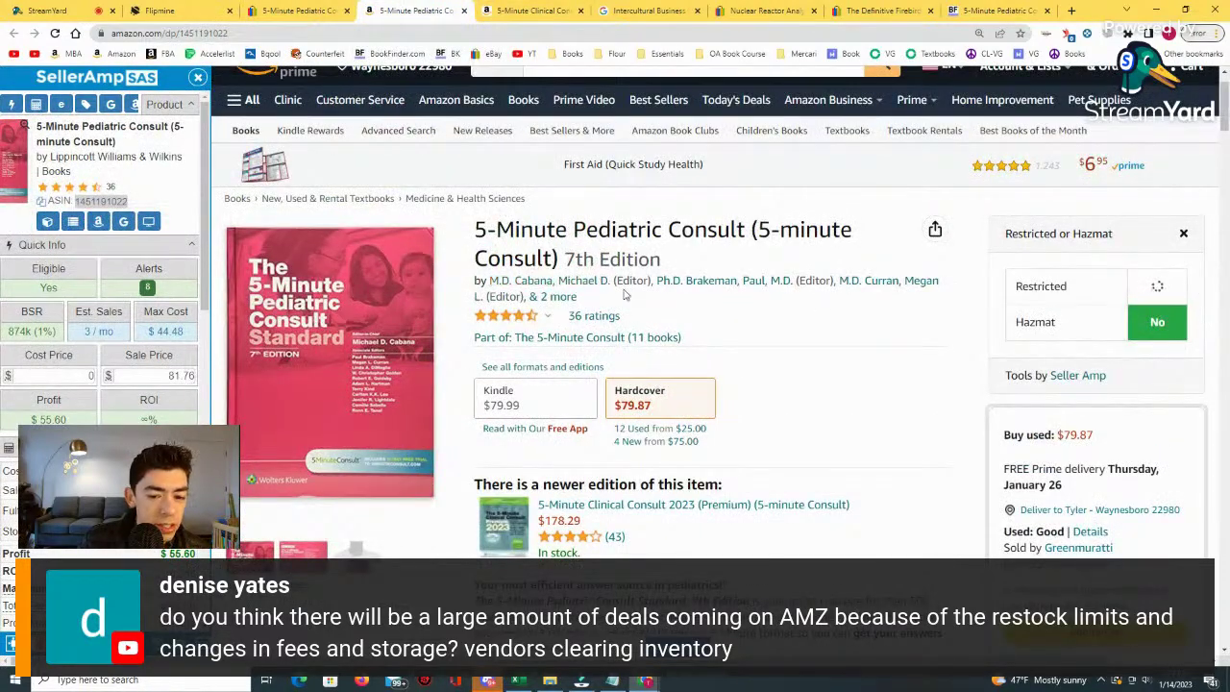
scroll(694, 310, "down", 2)
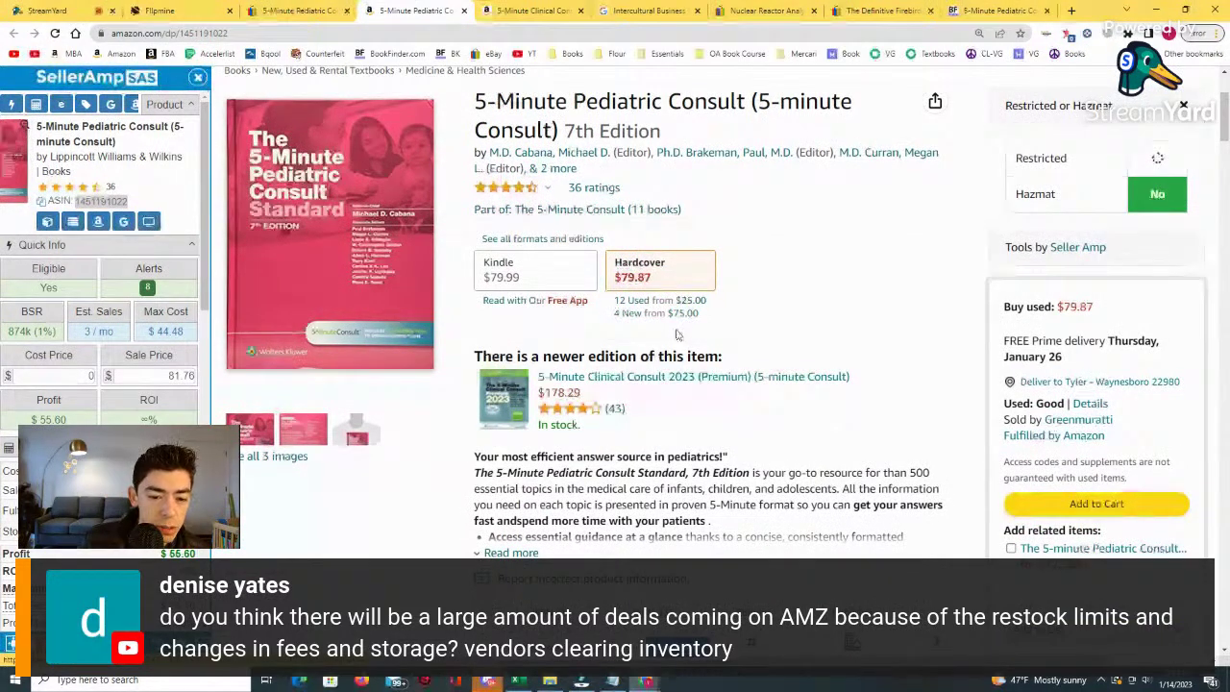
scroll(676, 335, "down", 2)
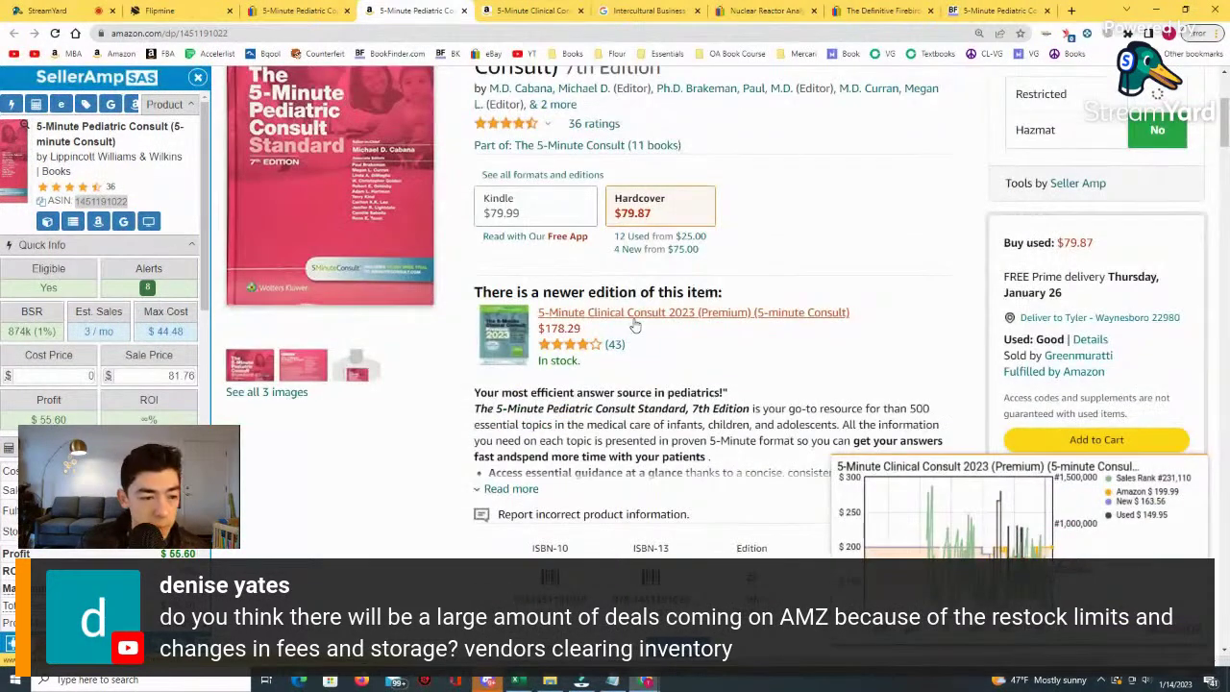
scroll(634, 325, "up", 3)
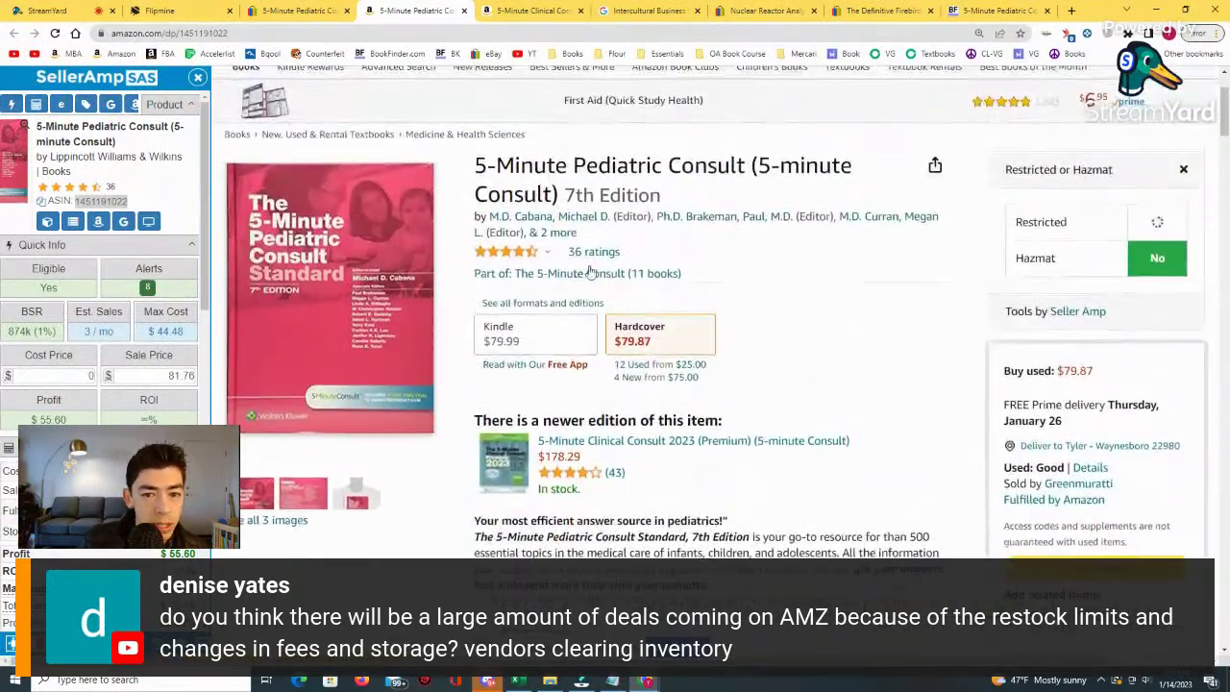
left_click(576, 14)
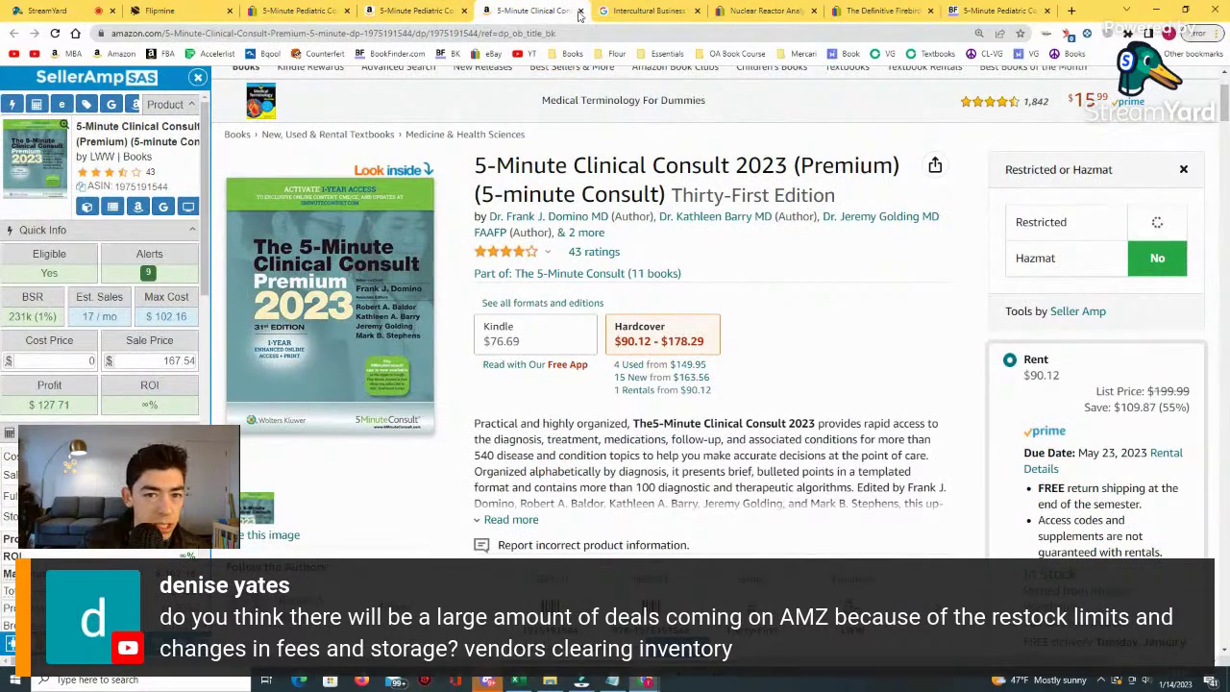
left_click(580, 11)
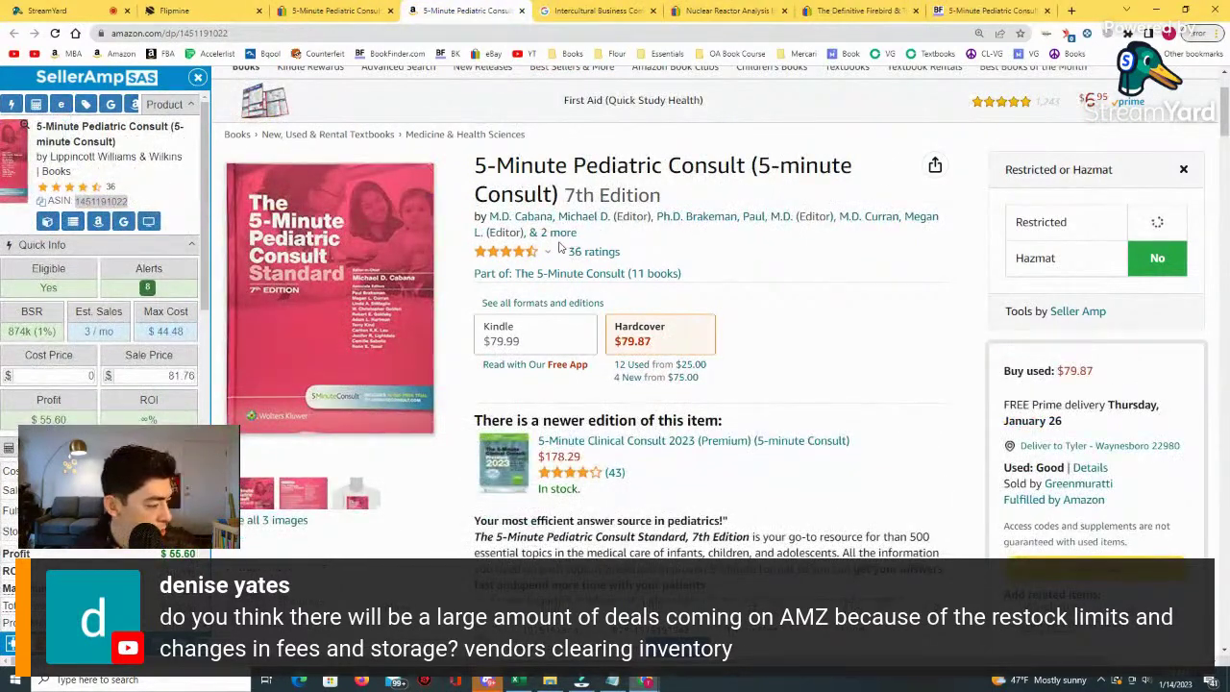
Recheck the eBay price of 5-Minute Pediatric Consult and set the SellerAmp cost price to 5.95.
scroll(567, 263, "down", 10)
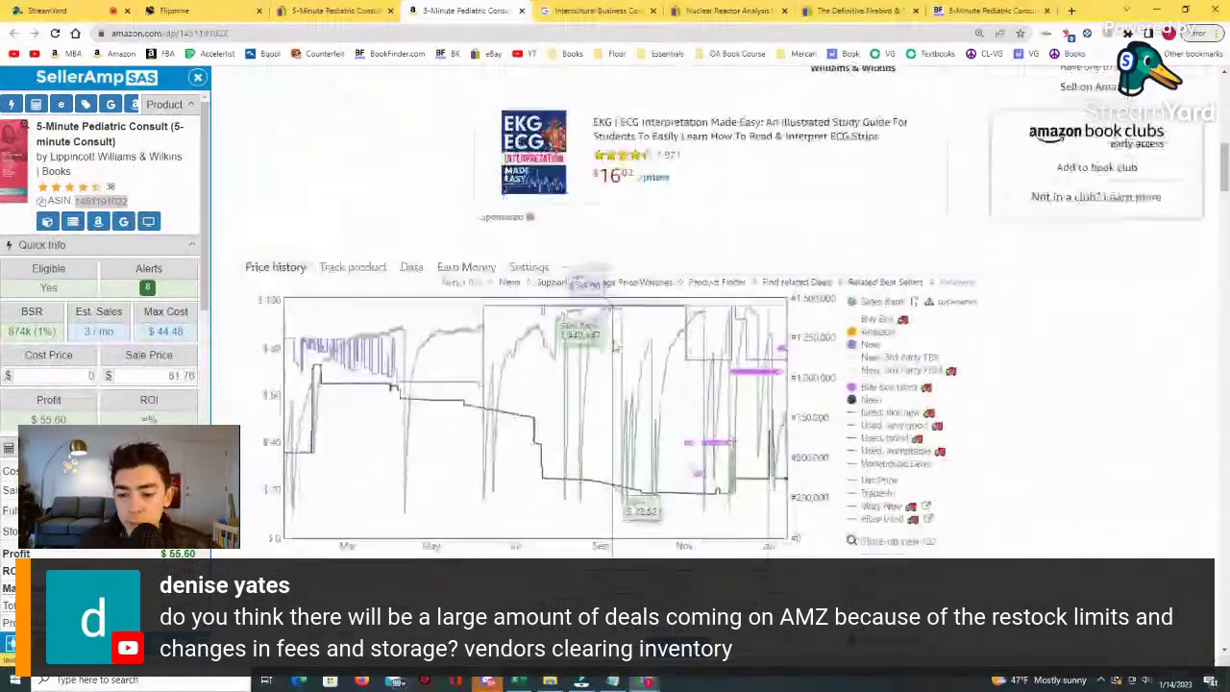
key("ctrl+shift+Tab")
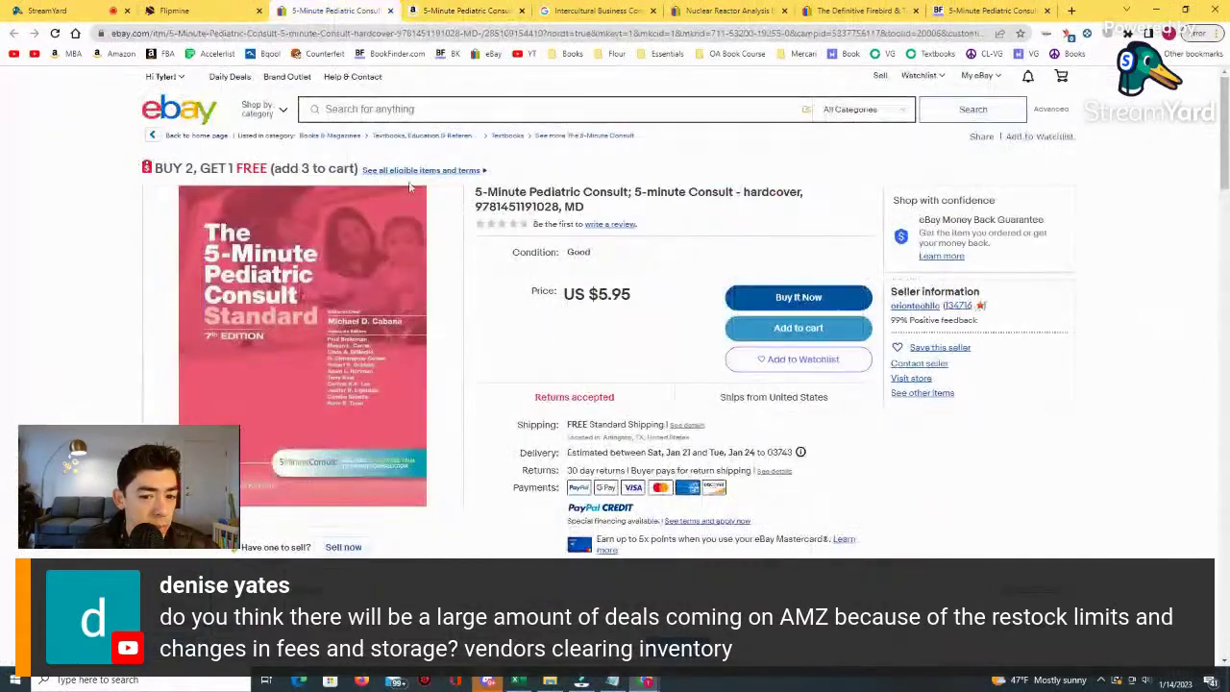
left_click(471, 10)
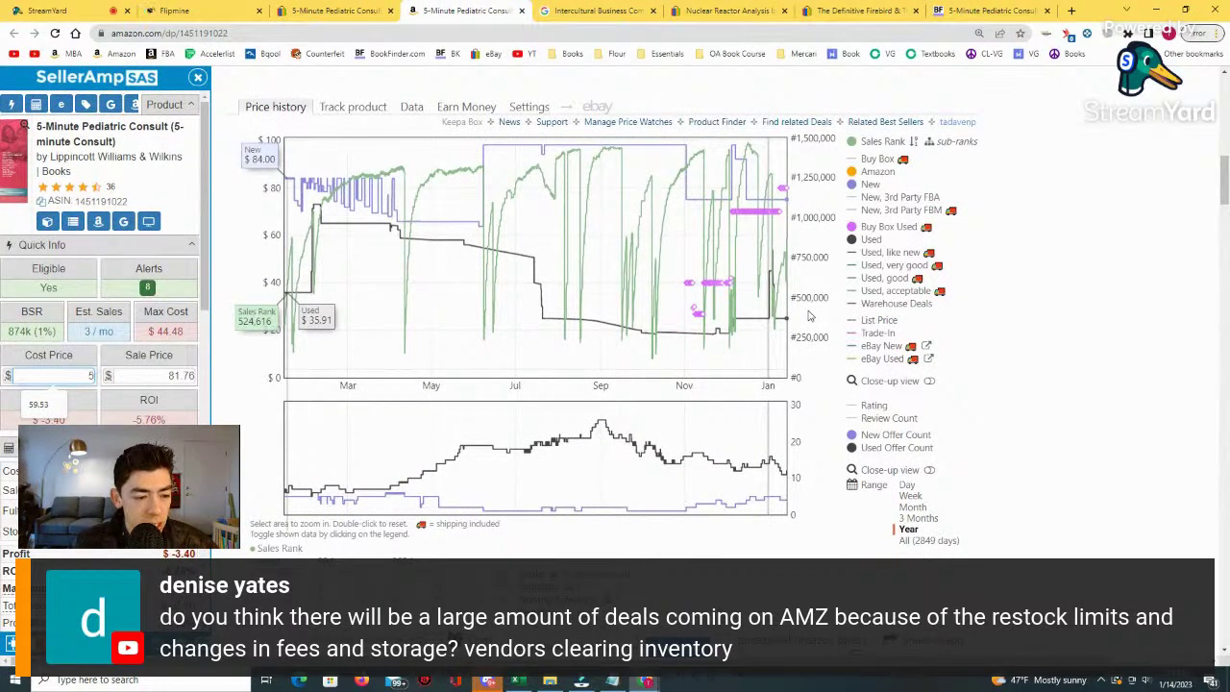
type("5.95")
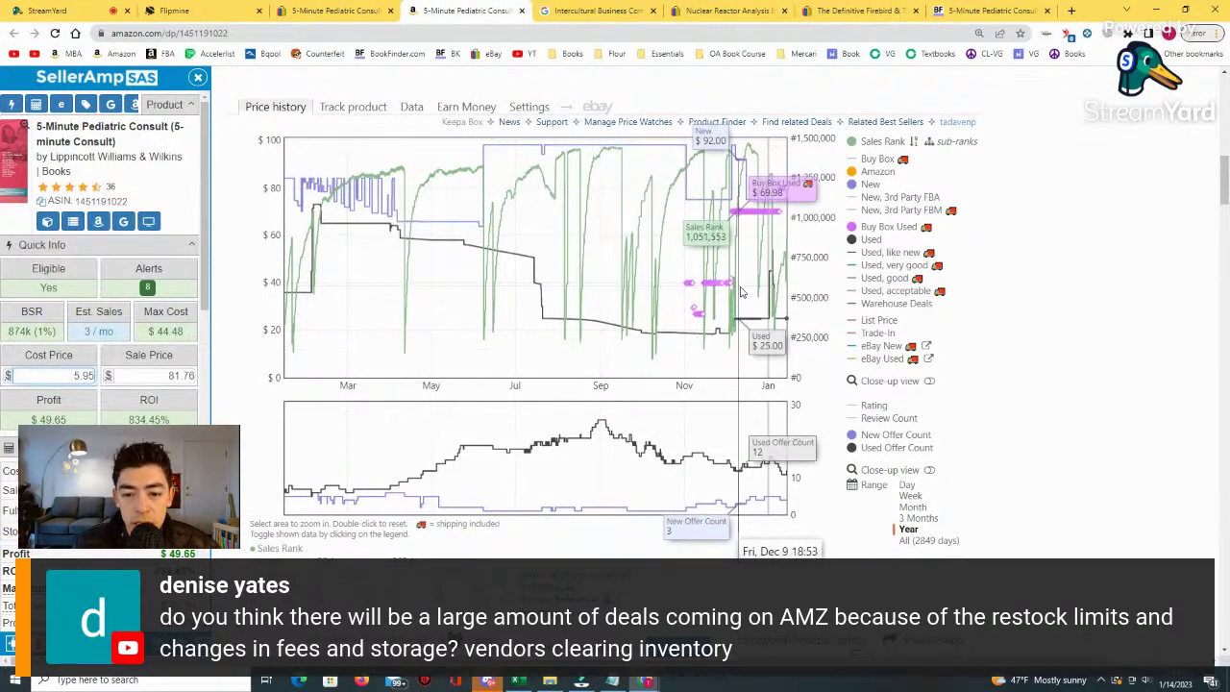
Test sale prices of 25, 50 and 24.99 in the SellerAmp profit calculator, ending with 34.99.
left_click(168, 376)
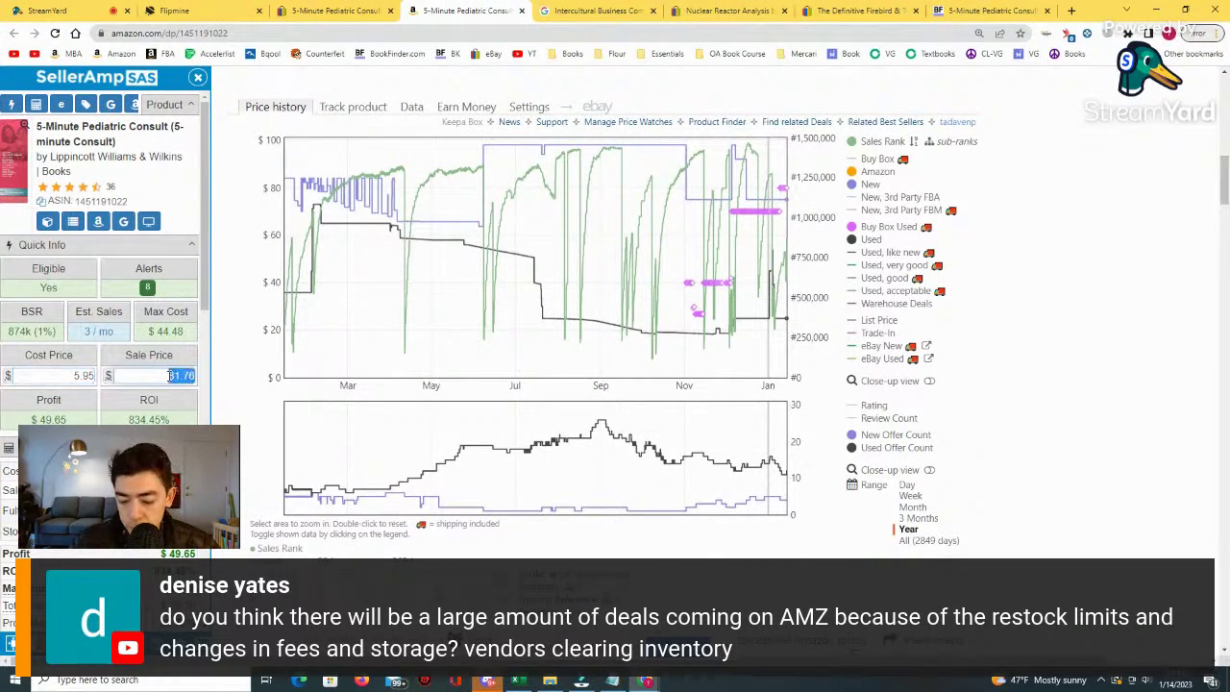
type("2")
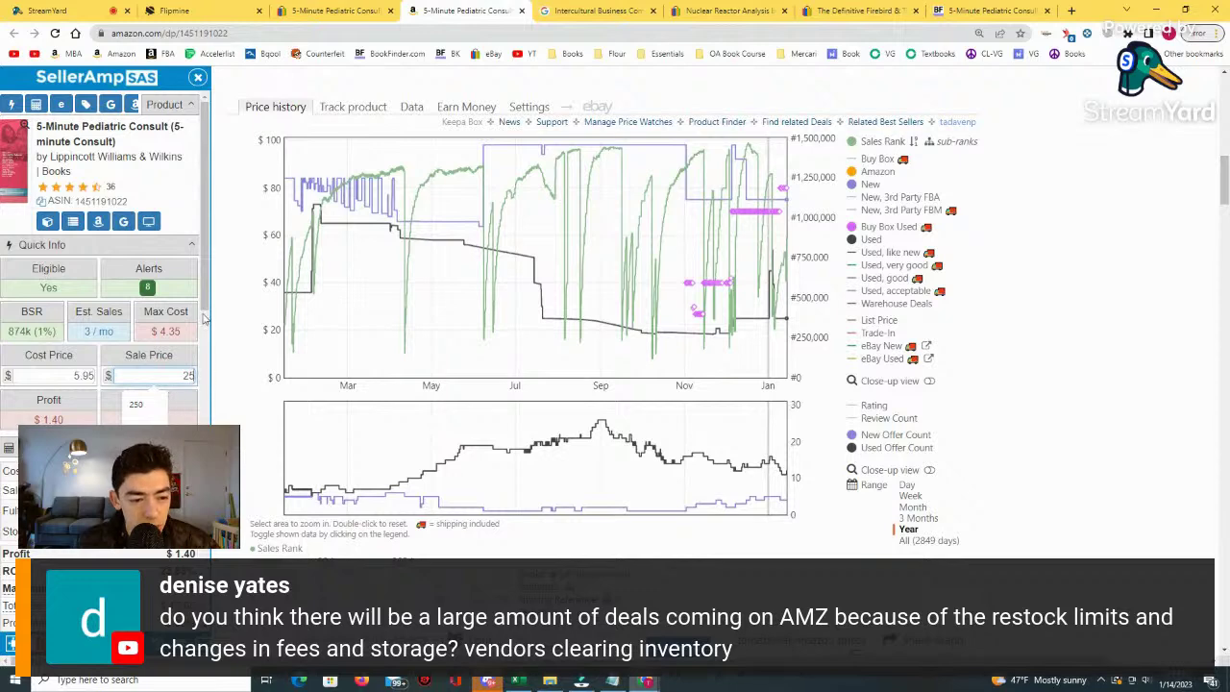
type("5")
left_click(286, 416)
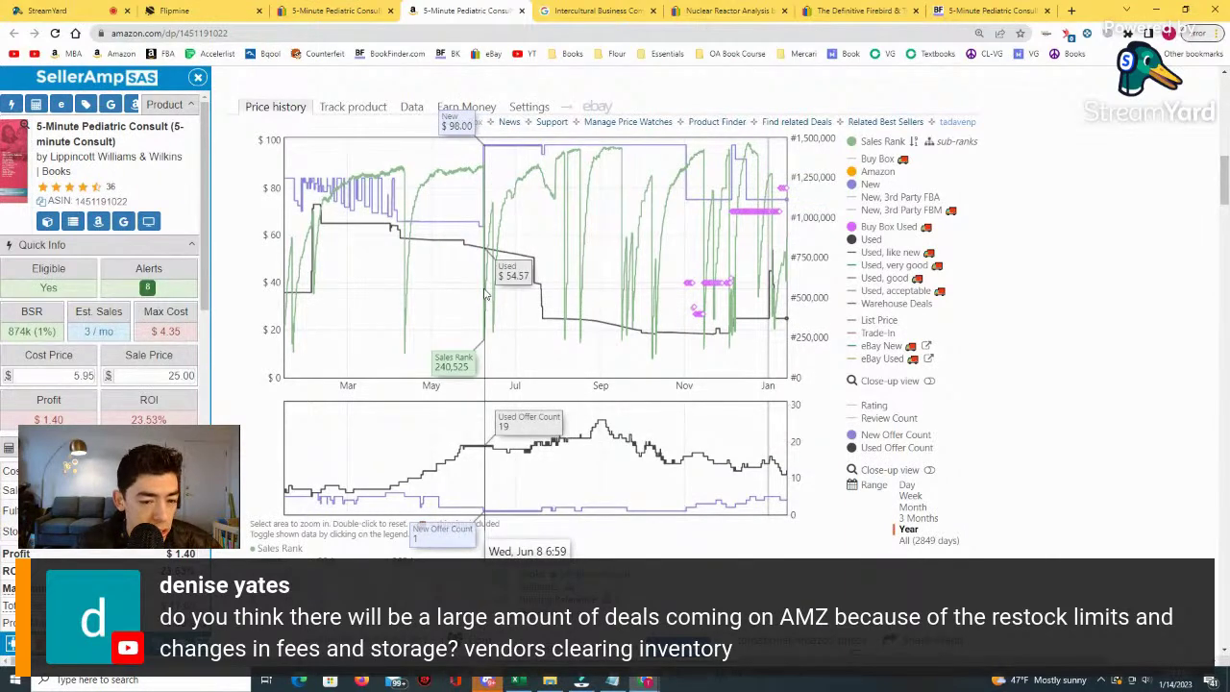
left_click(159, 378)
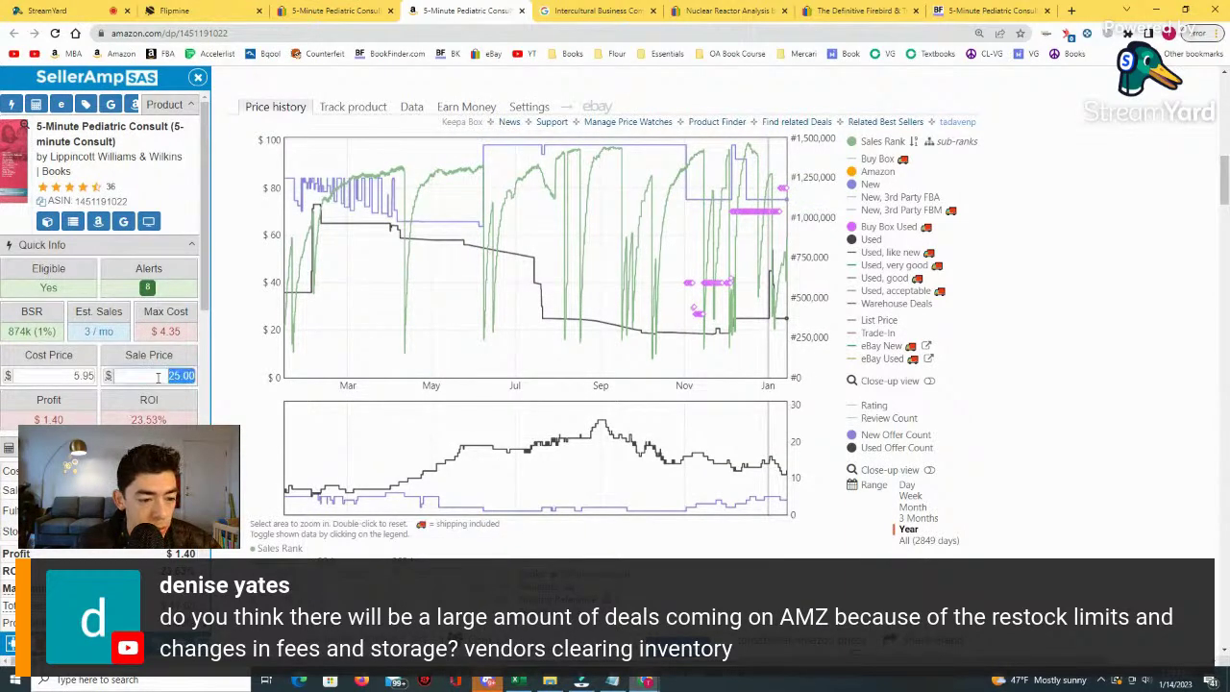
type("50")
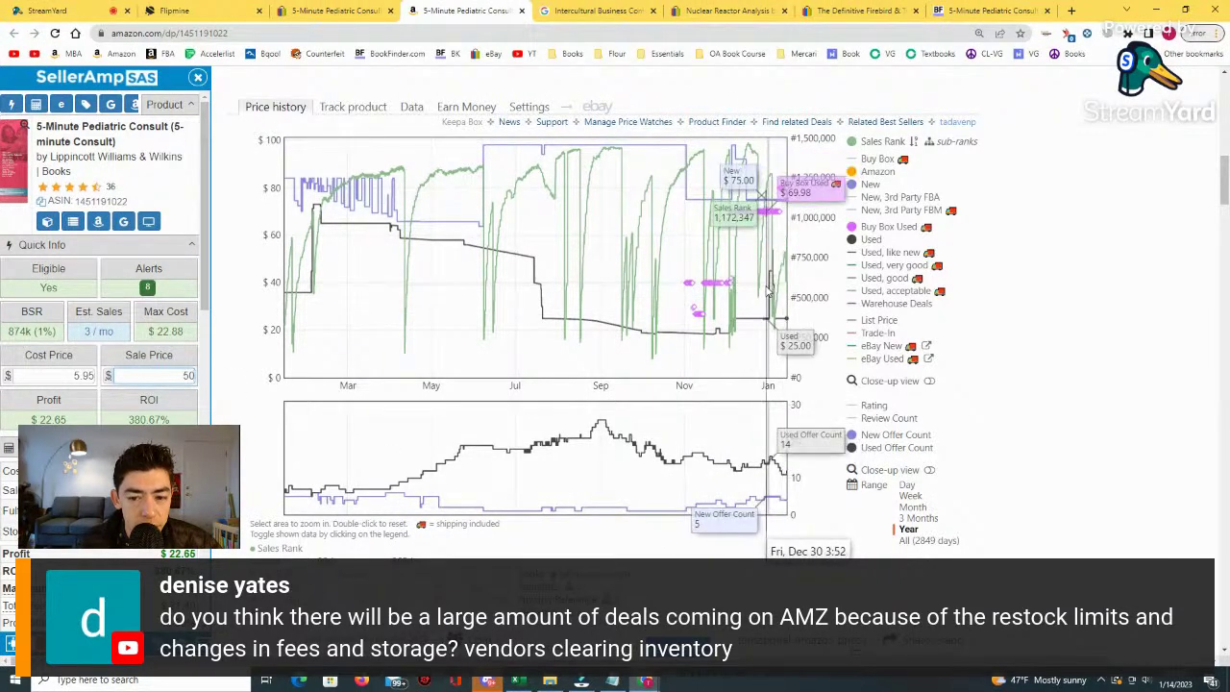
type("24.99")
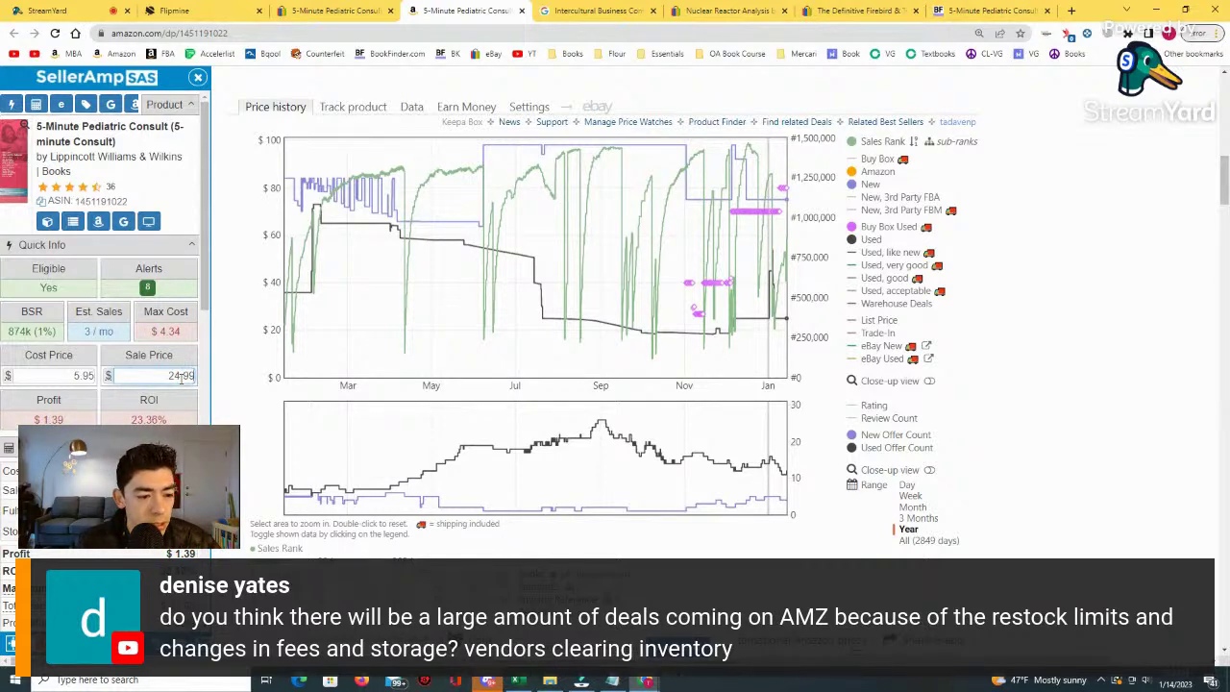
type("2")
type("34.99")
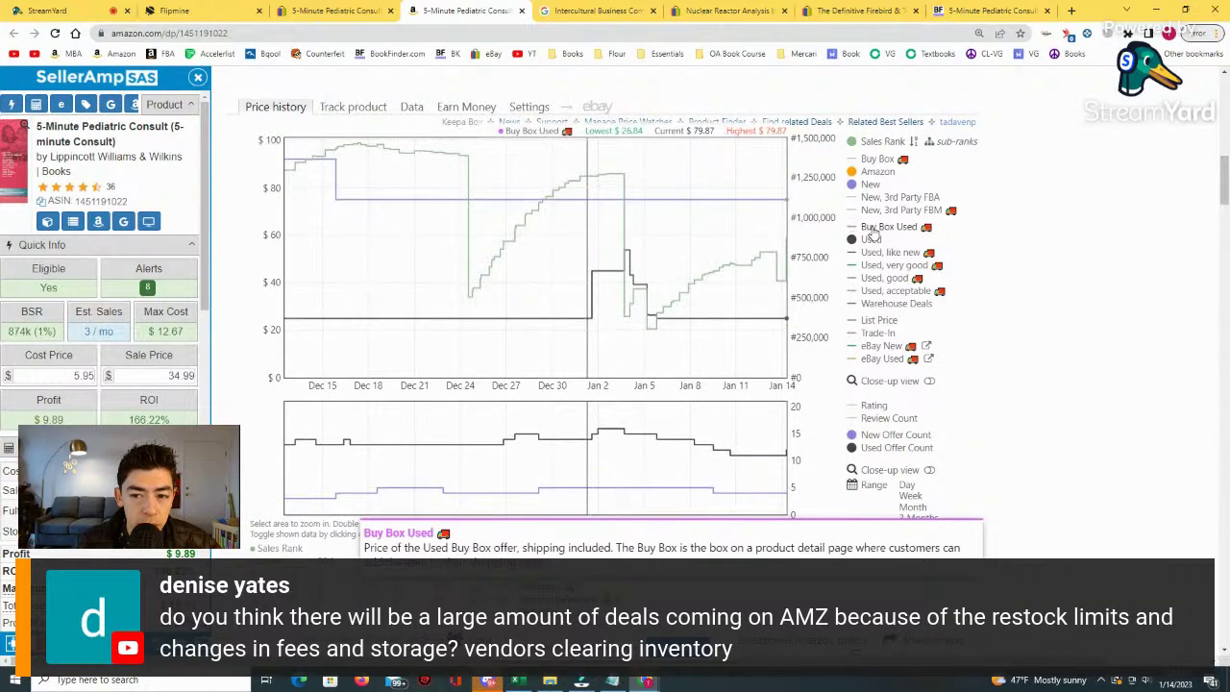
Open the offer details of a recent Buy Box Used point in the zoomed Keepa chart.
left_click(779, 198)
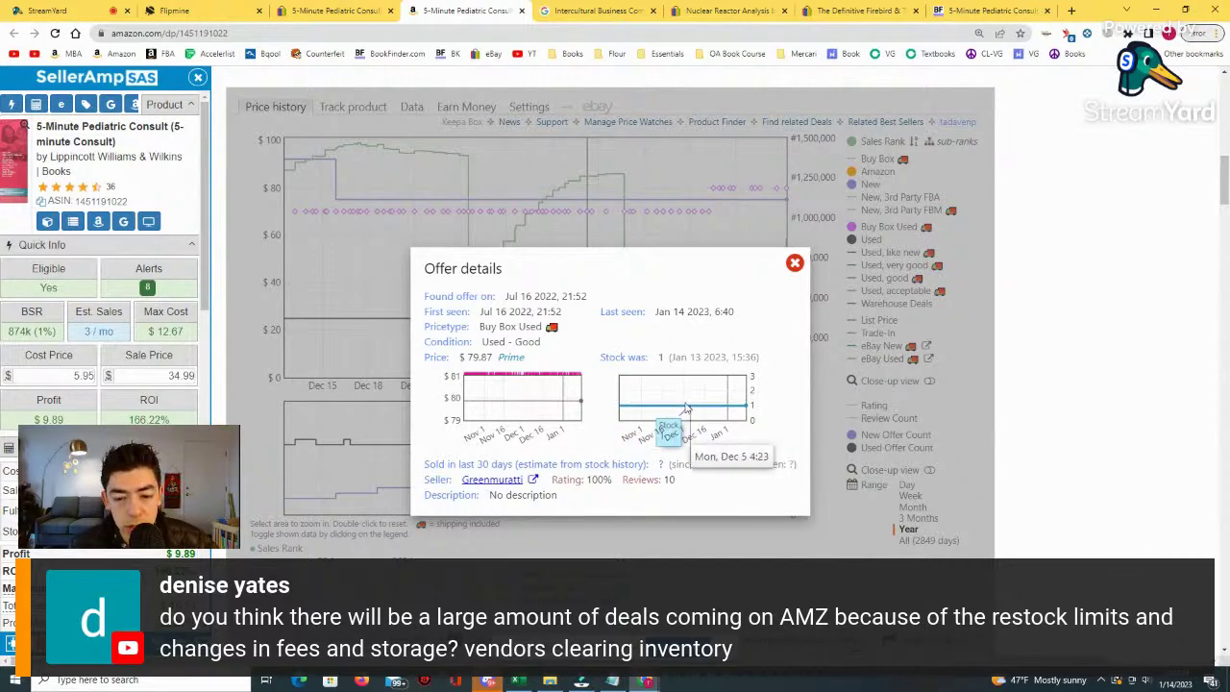
Close the offer details and zoom the Keepa chart into January 12 to 14 before restoring the one-year range.
left_click(795, 264)
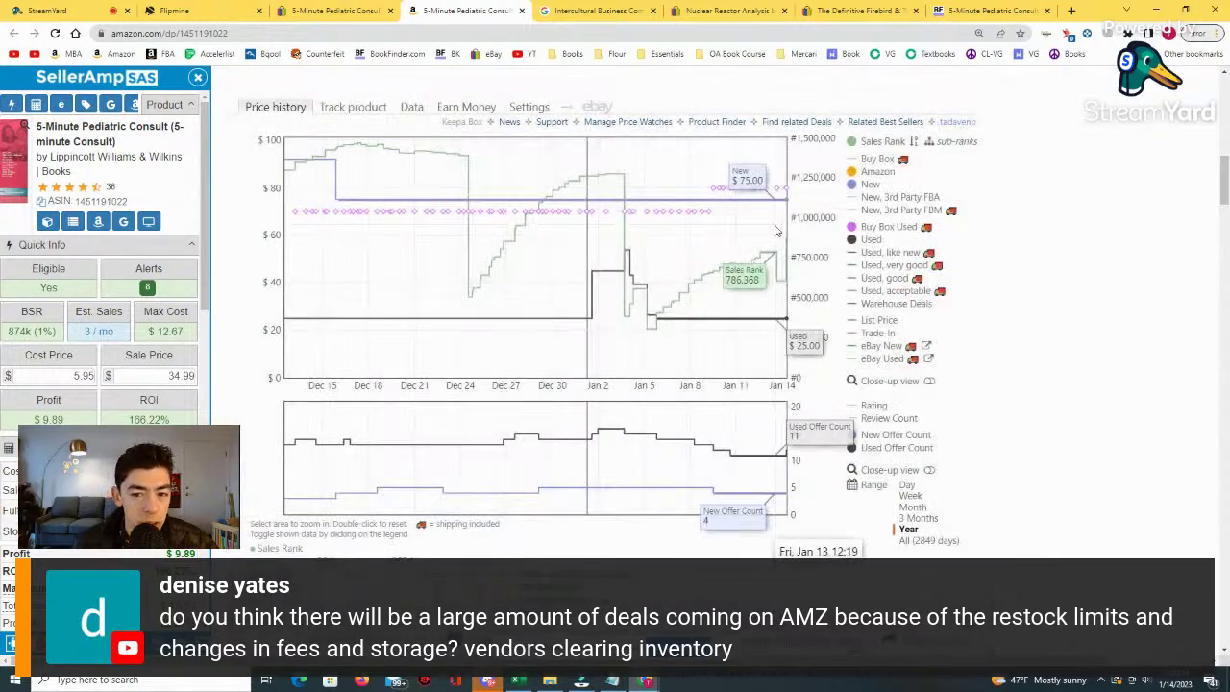
left_click_drag(767, 327, 728, 326)
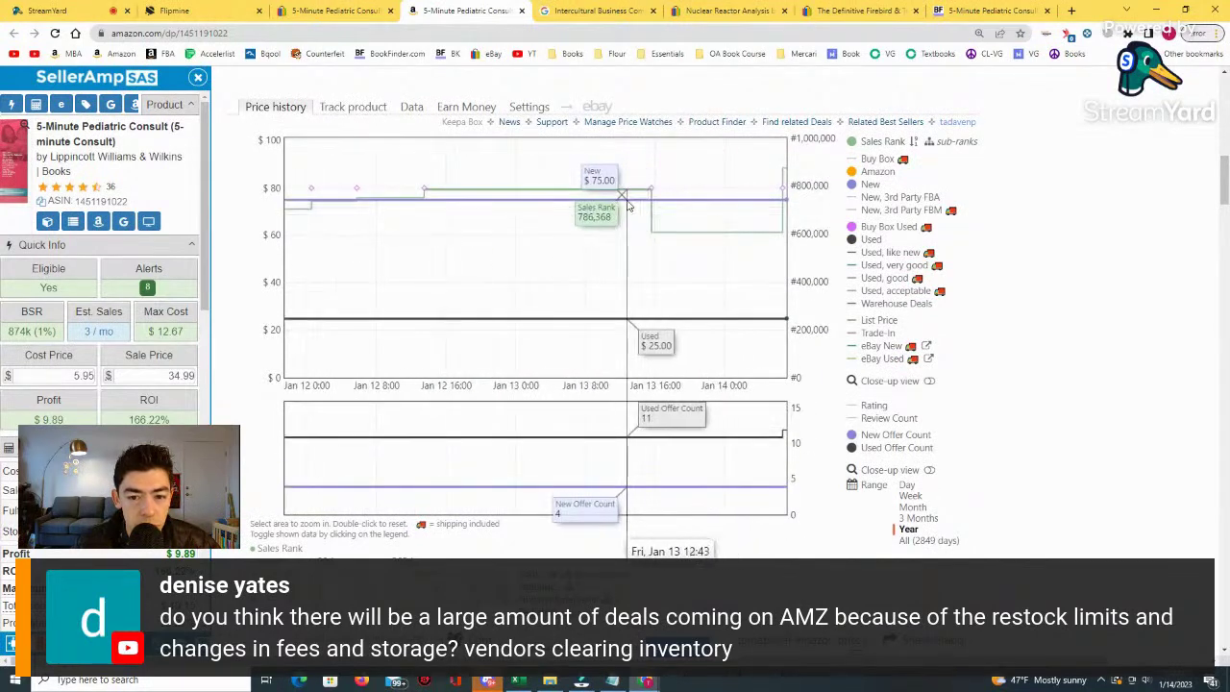
left_click(915, 532)
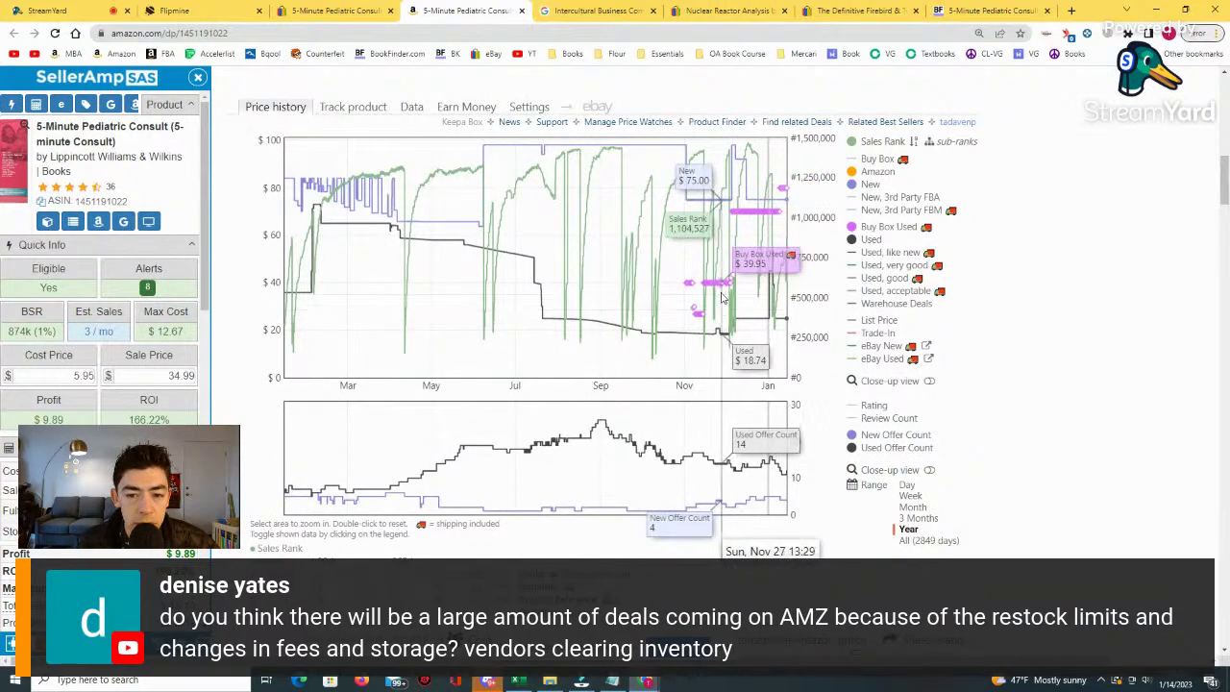
Inspect the offer details of the December Buy Box Used points in the one-year Keepa chart.
left_click(762, 213)
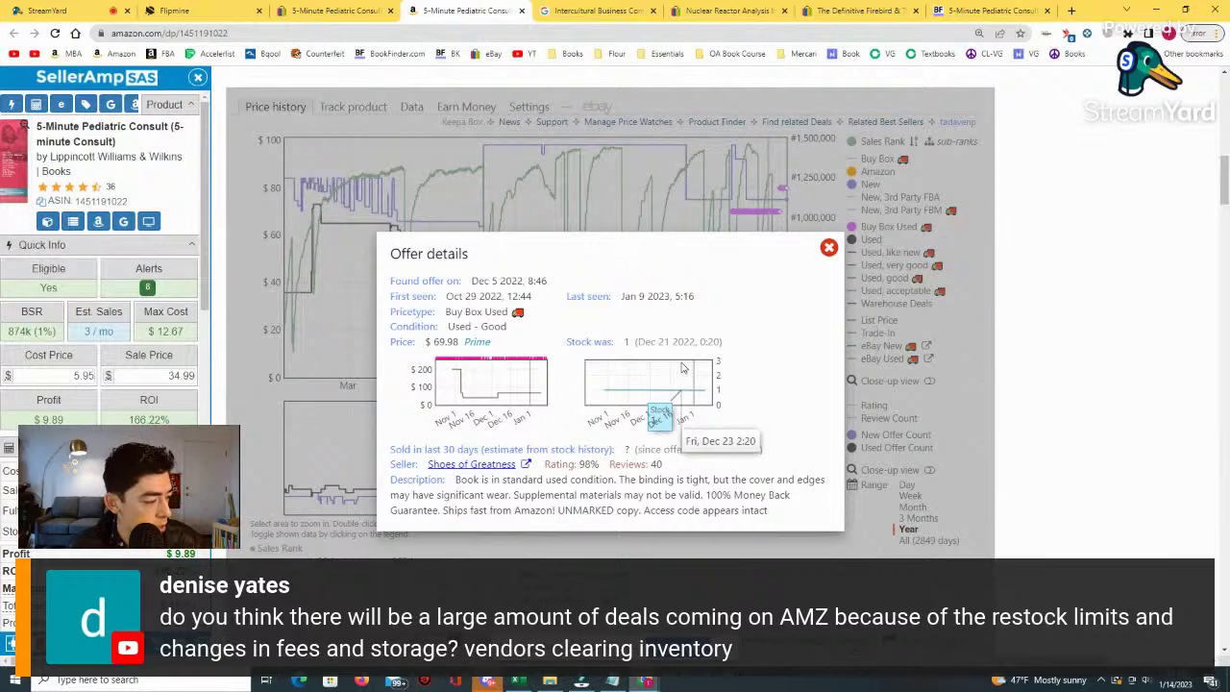
left_click(828, 249)
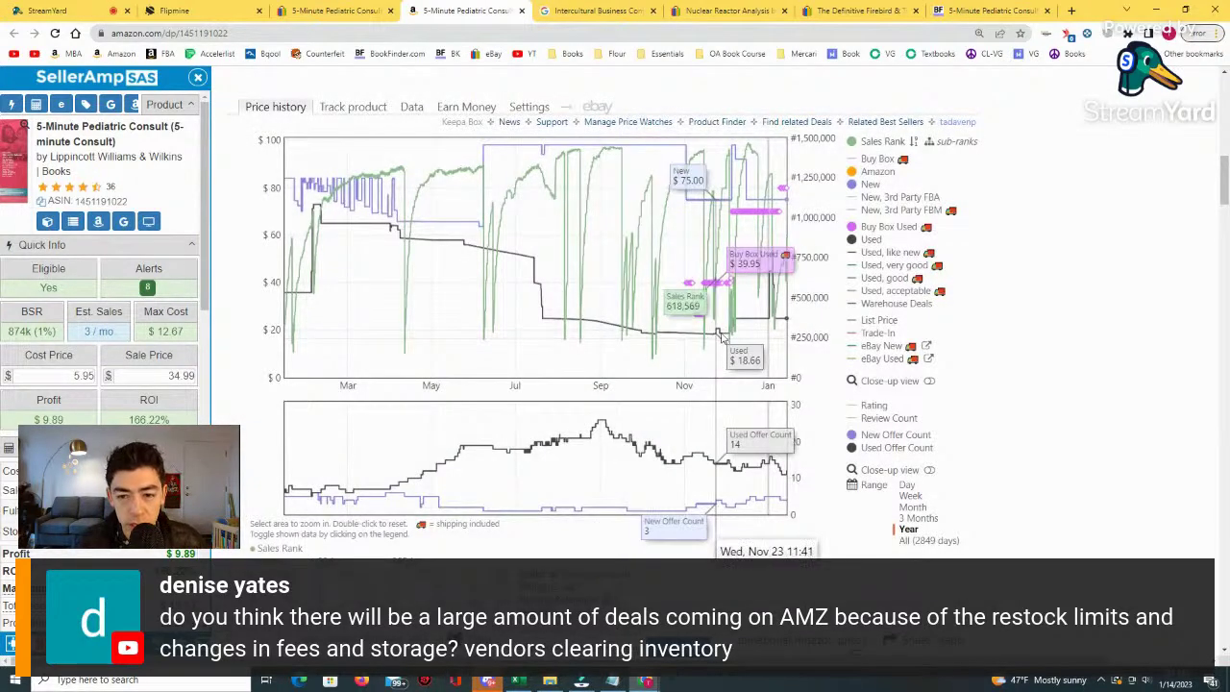
left_click(769, 220)
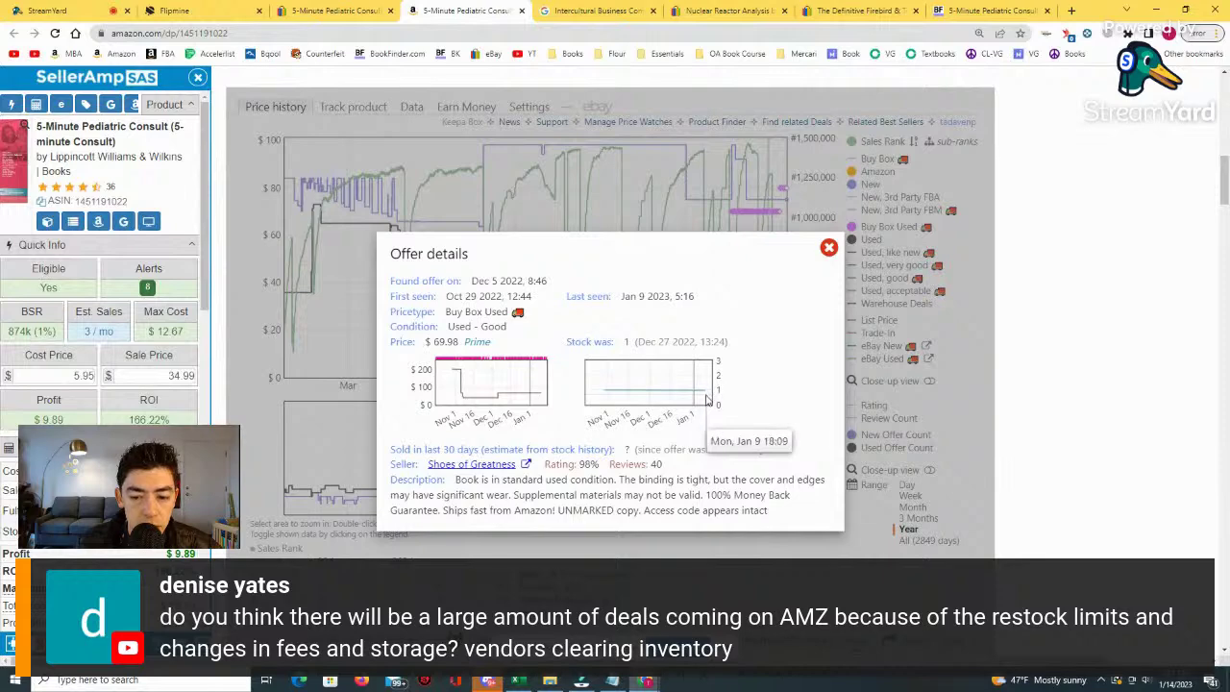
left_click(829, 248)
Examine the Keepa chart from December to mid-January, narrow it to the last two weeks, and reset the zoom.
scroll(769, 289, "up", 3)
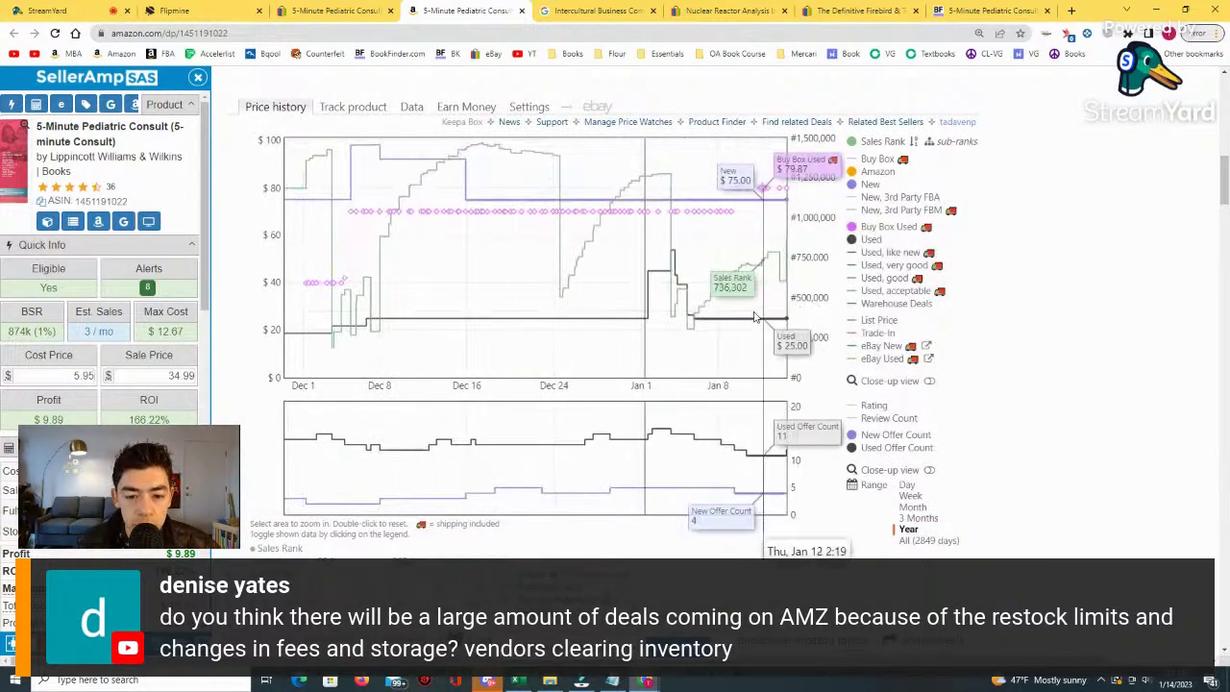
left_click_drag(610, 317, 819, 327)
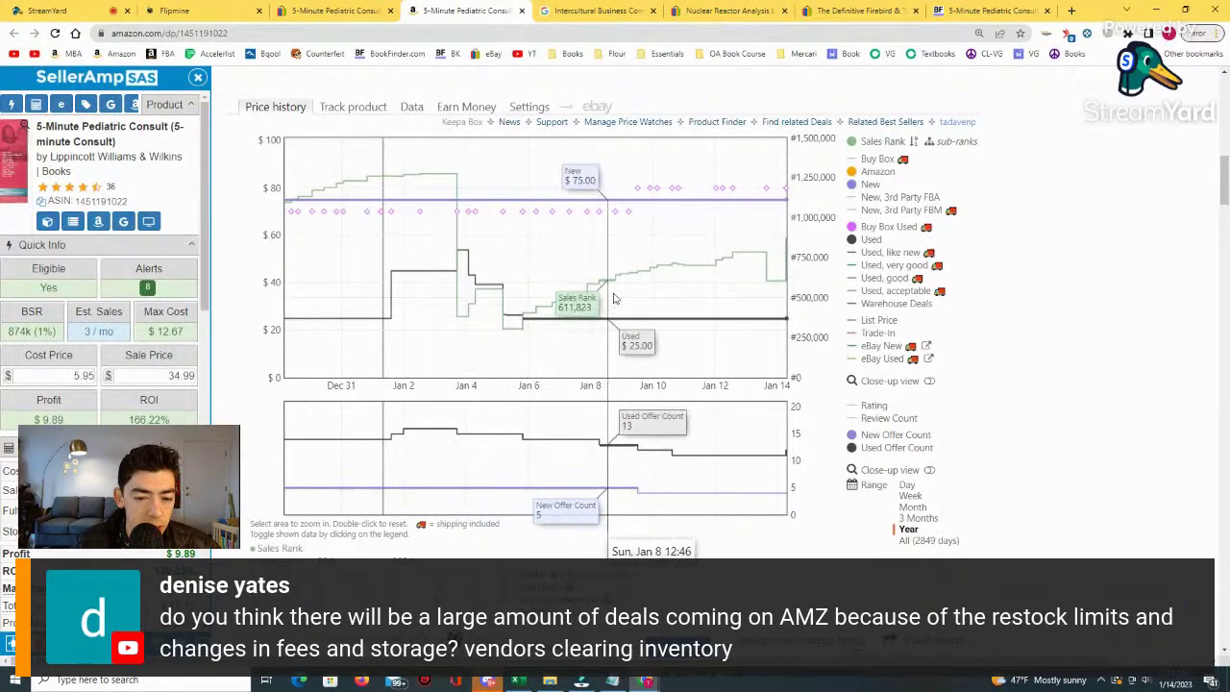
double_click(658, 276)
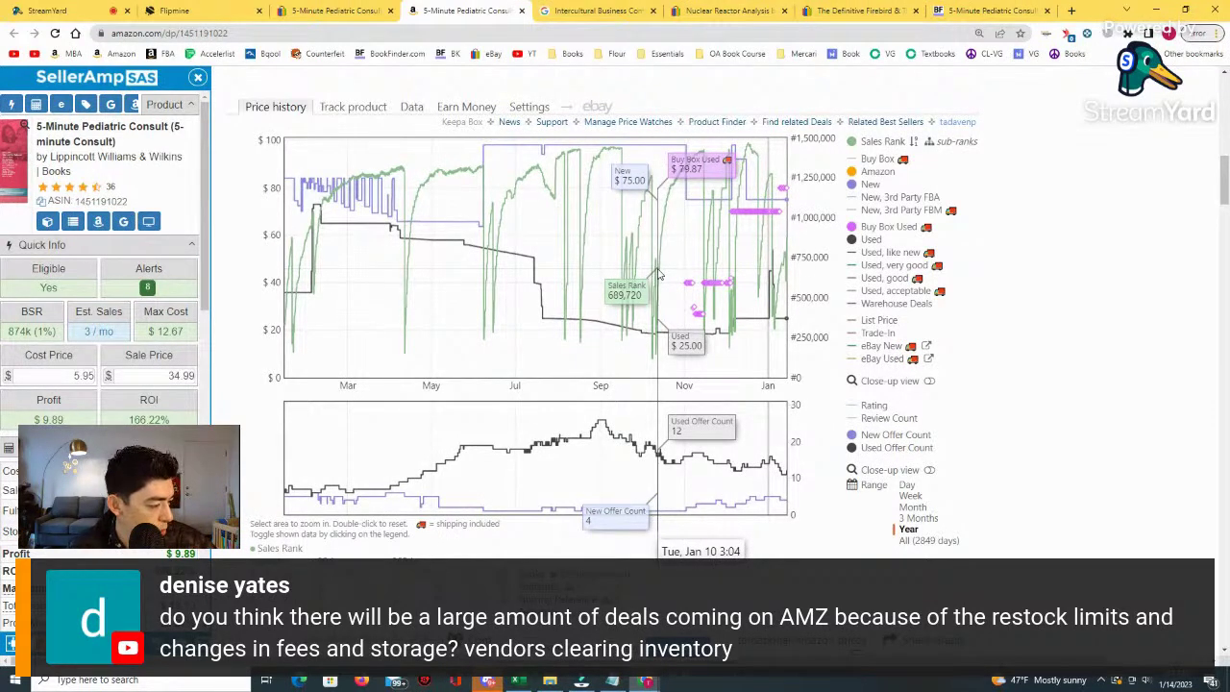
scroll(922, 403, "down", 2)
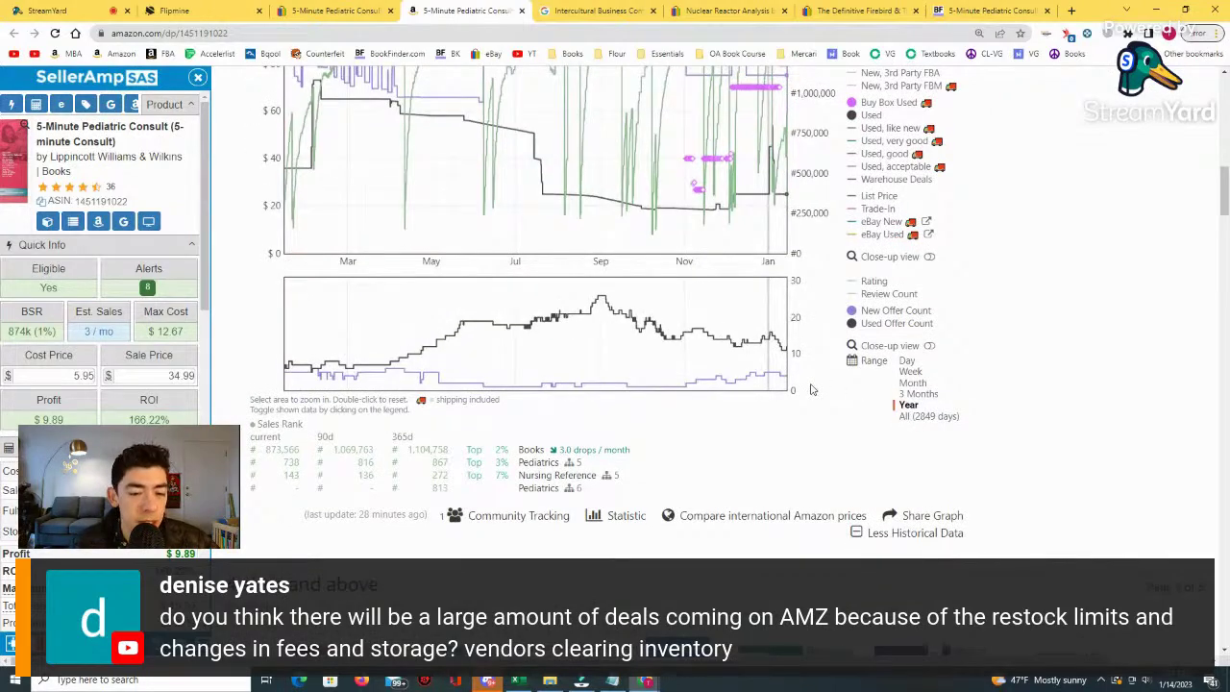
scroll(810, 389, "up", 2)
Look up the late-November Buy Box Used offer in the Keepa chart and set the SellerAmp sale price to 39.95.
left_click(64, 378)
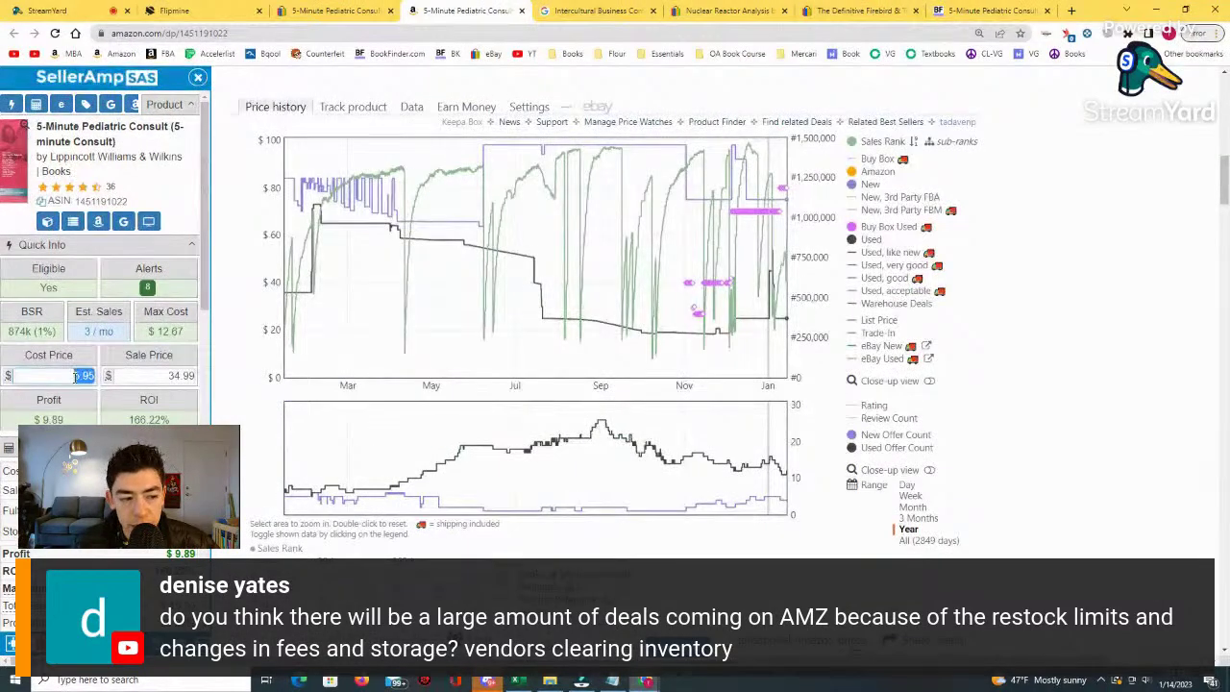
left_click(75, 376)
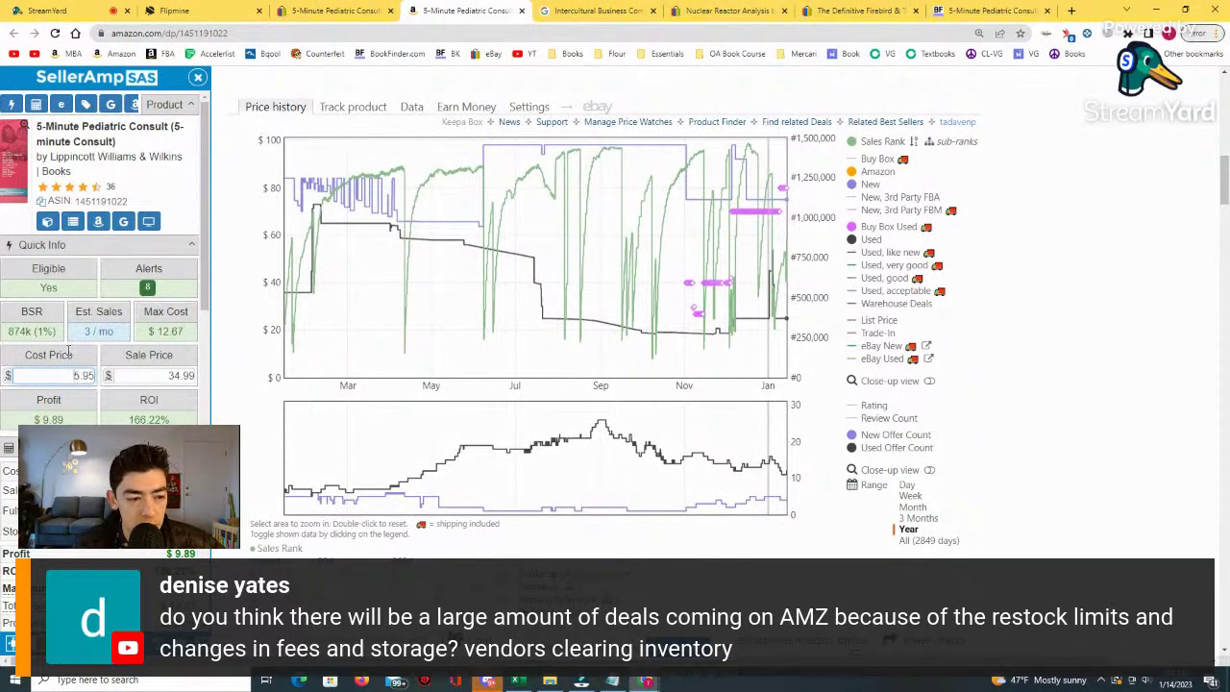
left_click(182, 376)
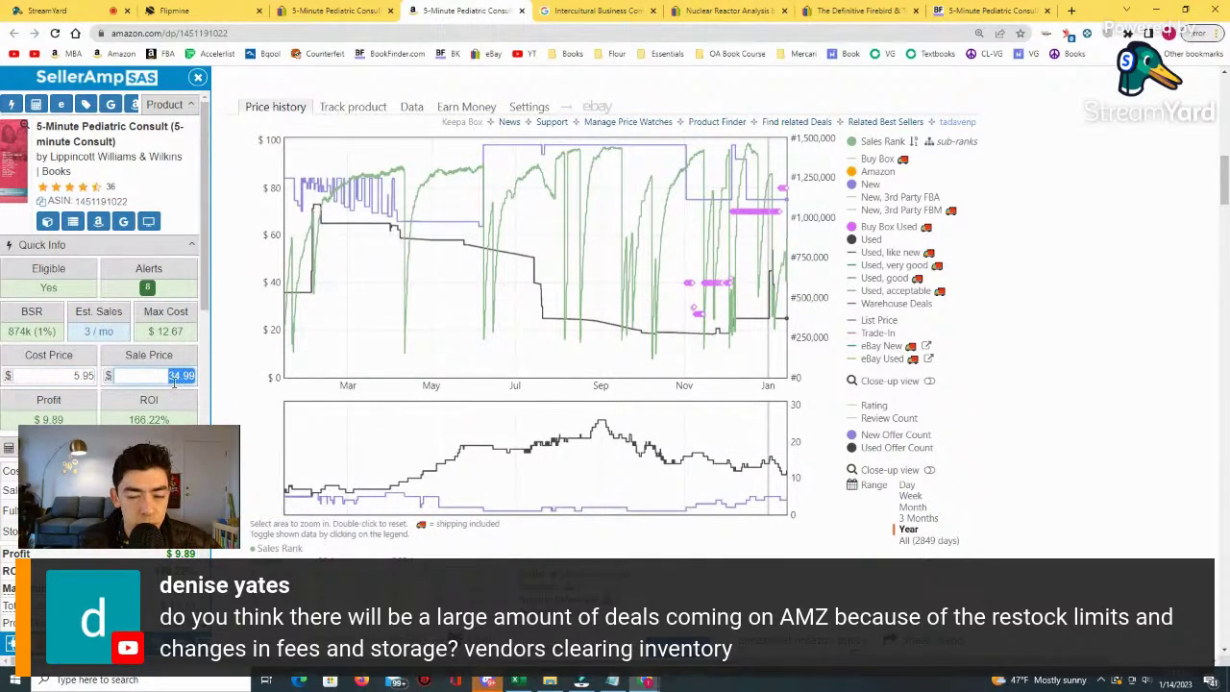
left_click(718, 287)
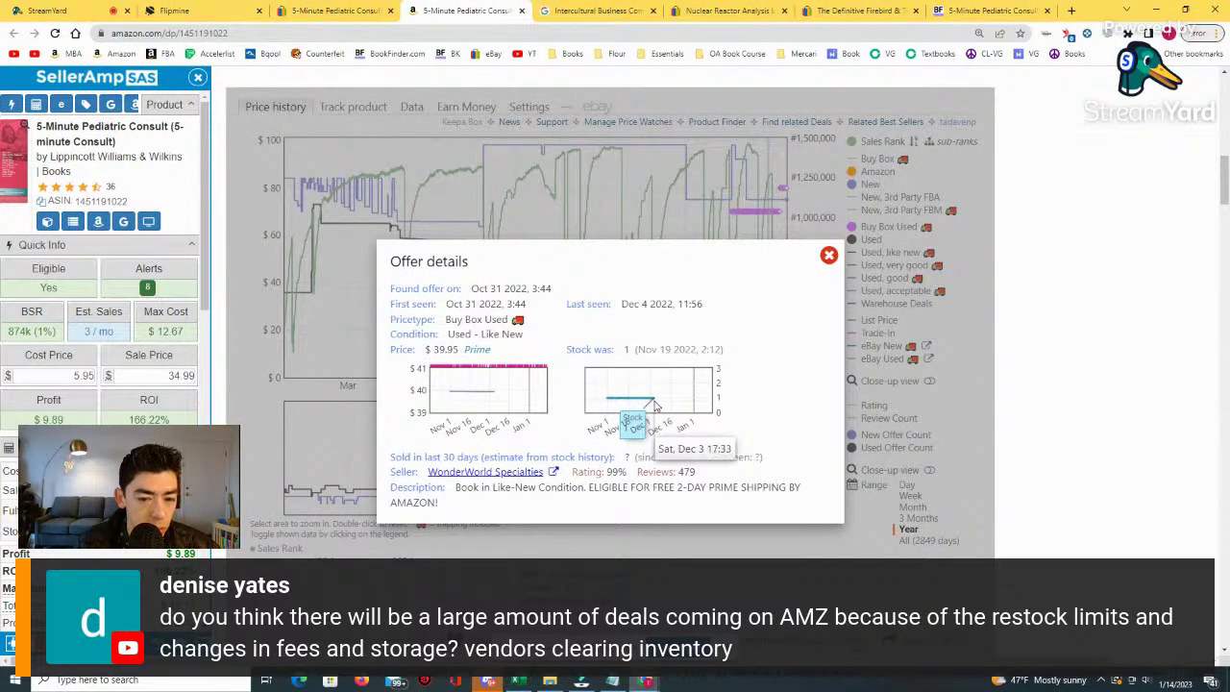
left_click_drag(434, 349, 448, 349)
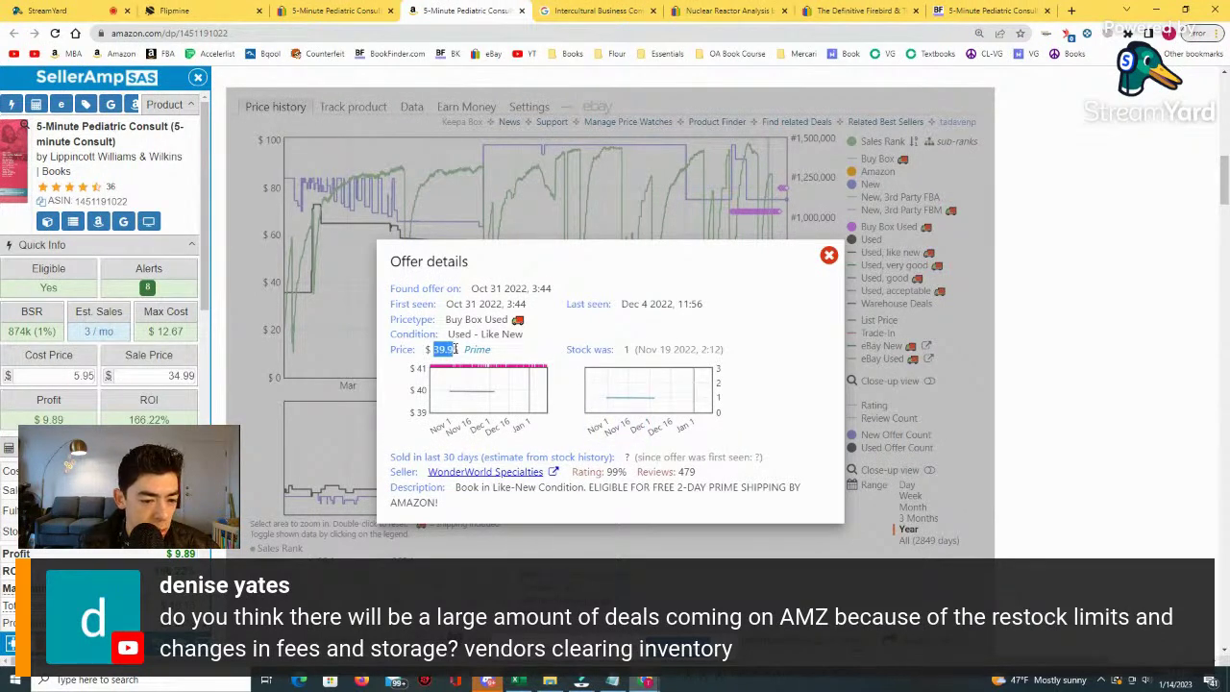
left_click(163, 378)
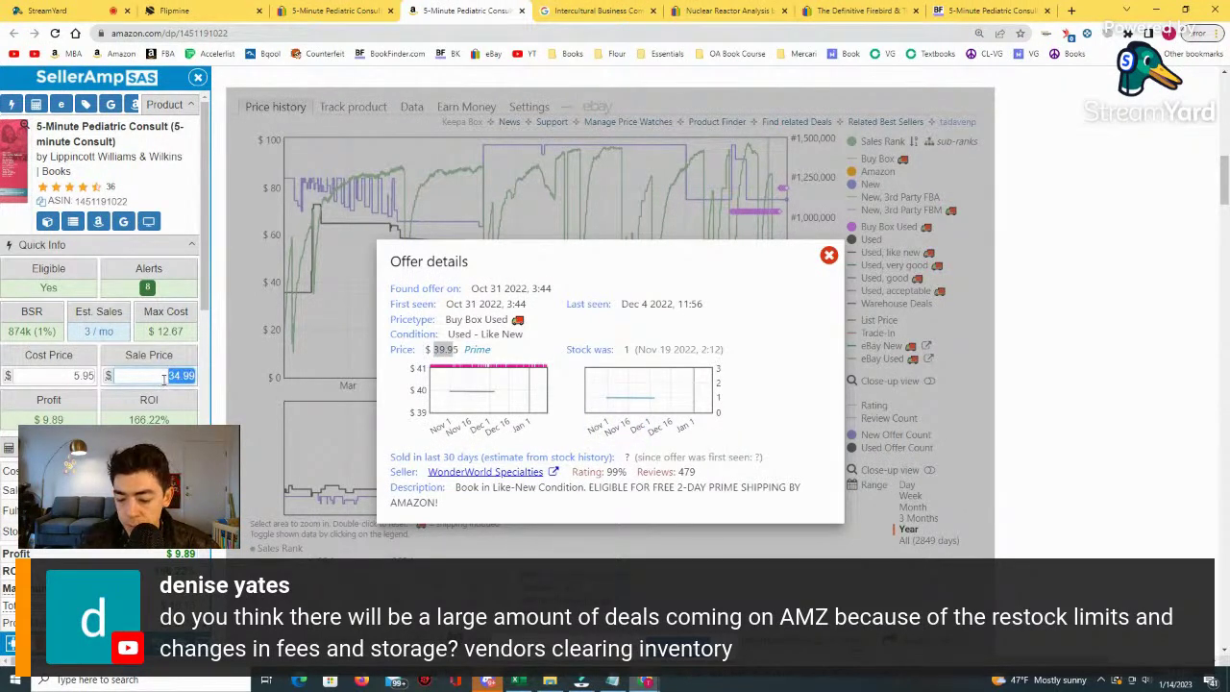
type("39.95")
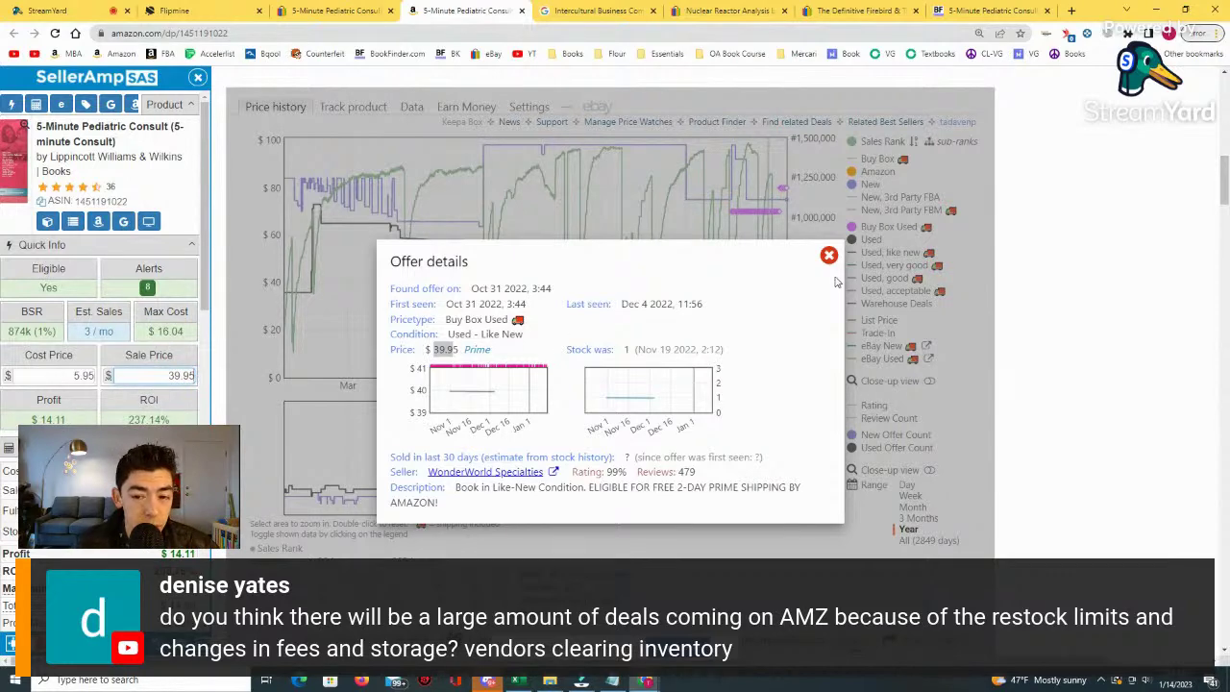
left_click(829, 254)
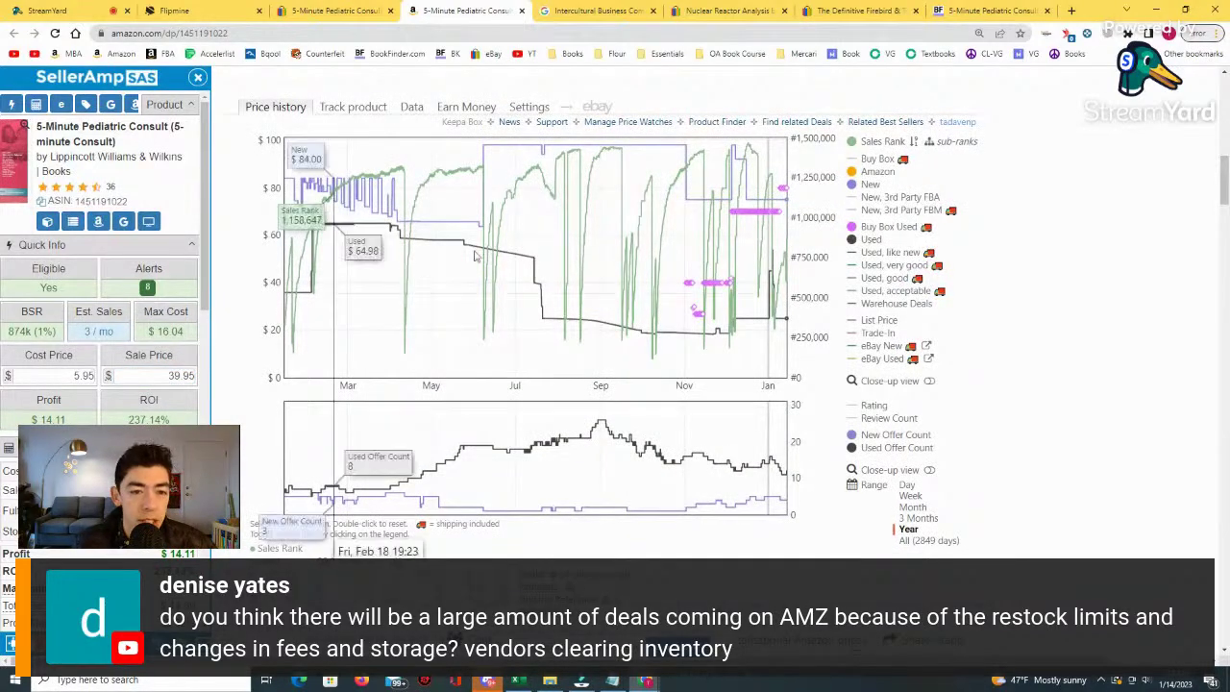
Recheck the eBay listing of 5-Minute Pediatric Consult and switch to the StreamYard live chat.
left_click(337, 10)
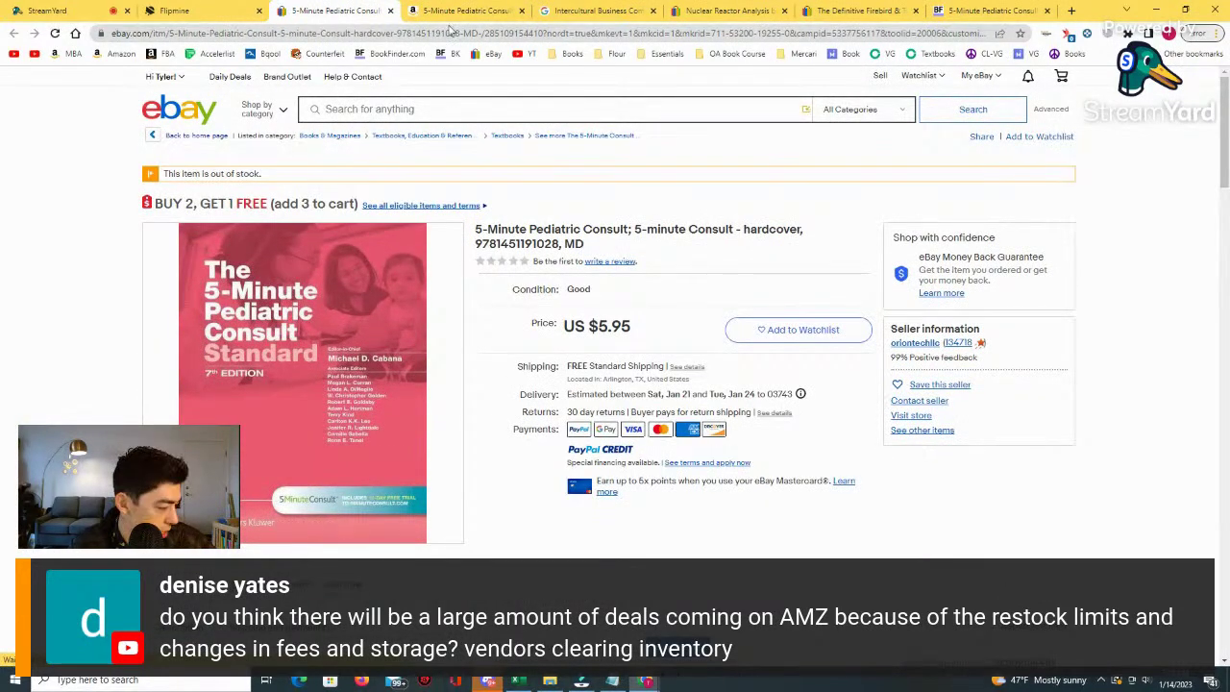
left_click(58, 11)
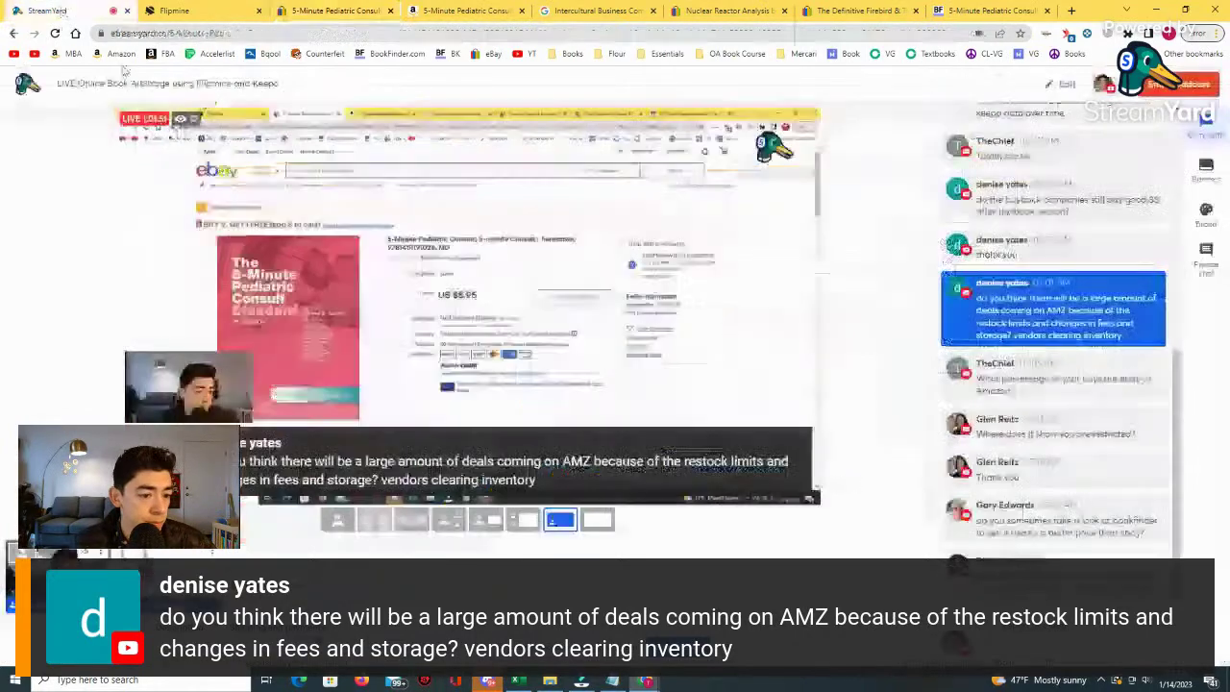
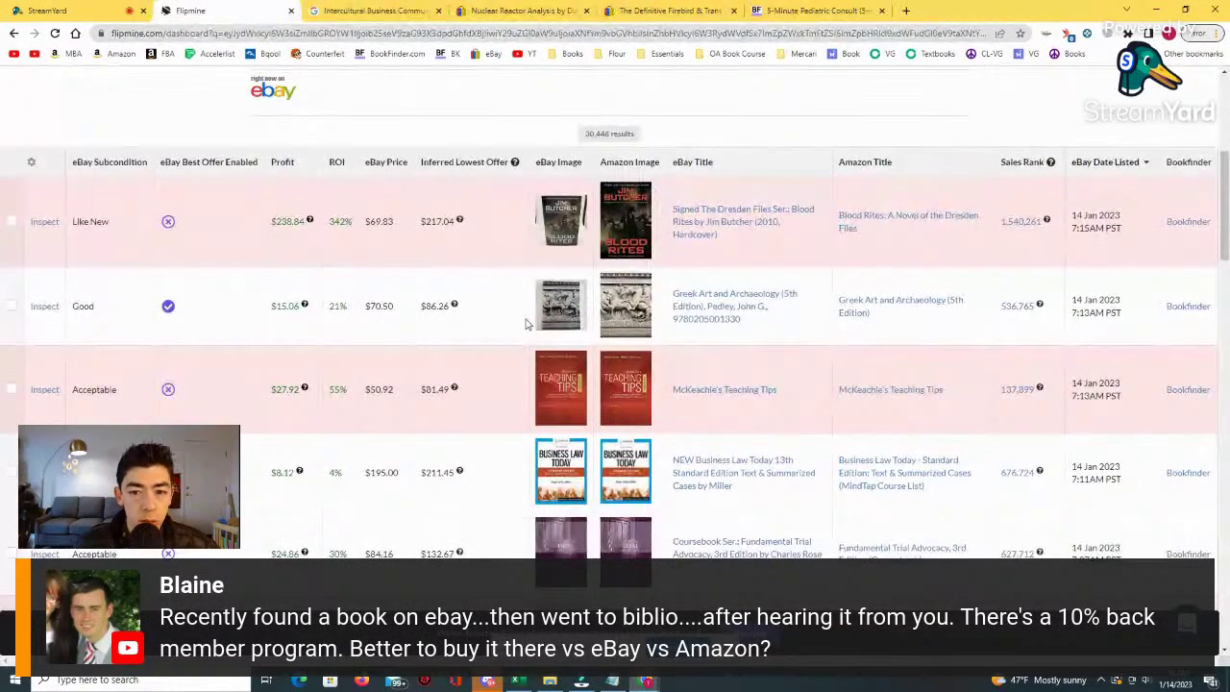
Open the eBay and Amazon pages of the signed Blood Rites from the Flipmine results and compare them with its Flipmine row.
scroll(526, 324, "down", 1)
middle_click(740, 165)
middle_click(904, 165)
left_click(383, 14)
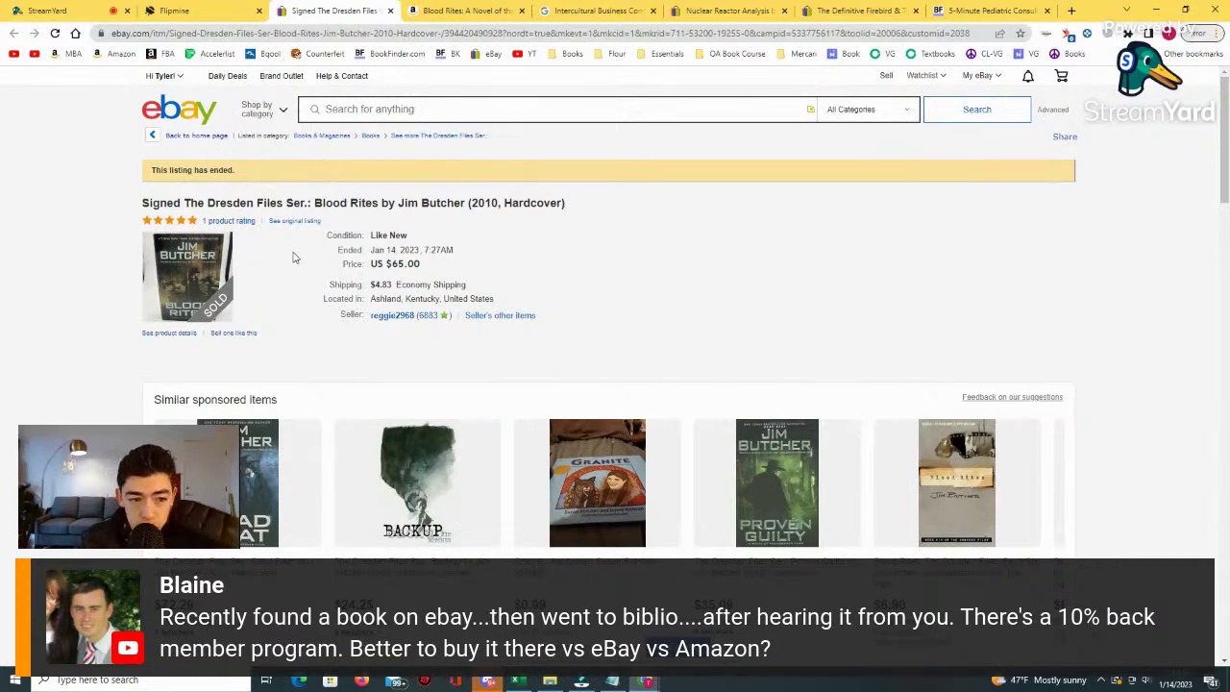
key("ctrl+shift+Tab")
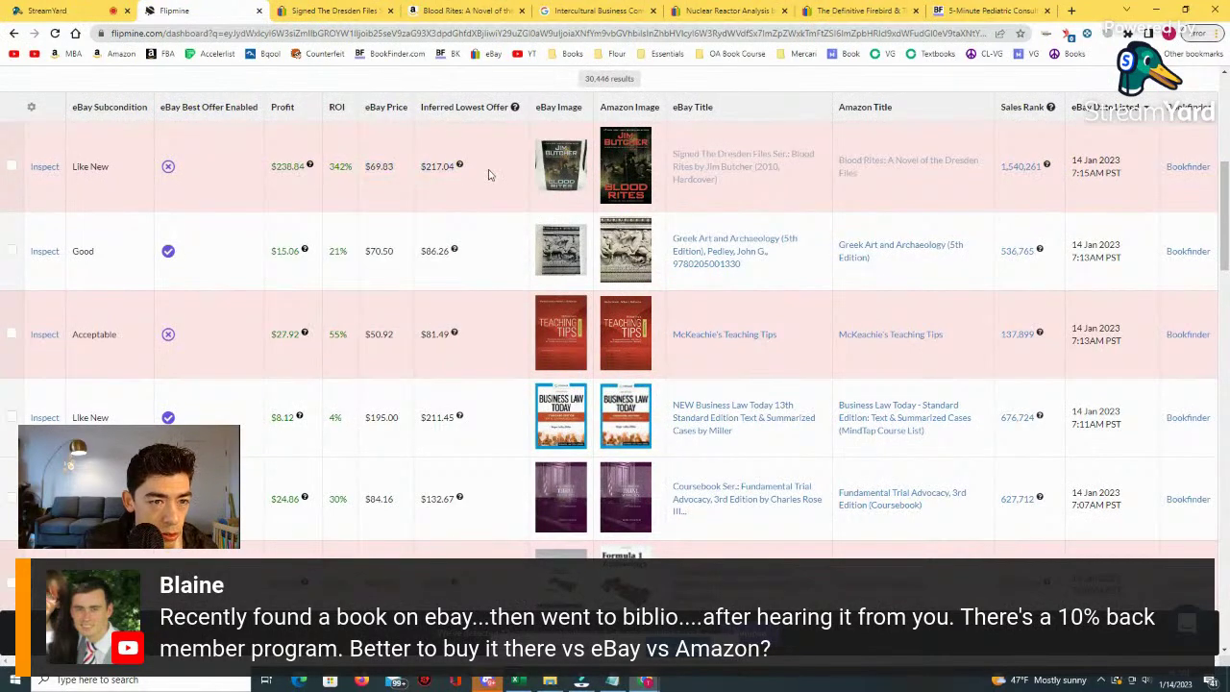
key("ctrl+Tab")
key("ctrl+Tab")
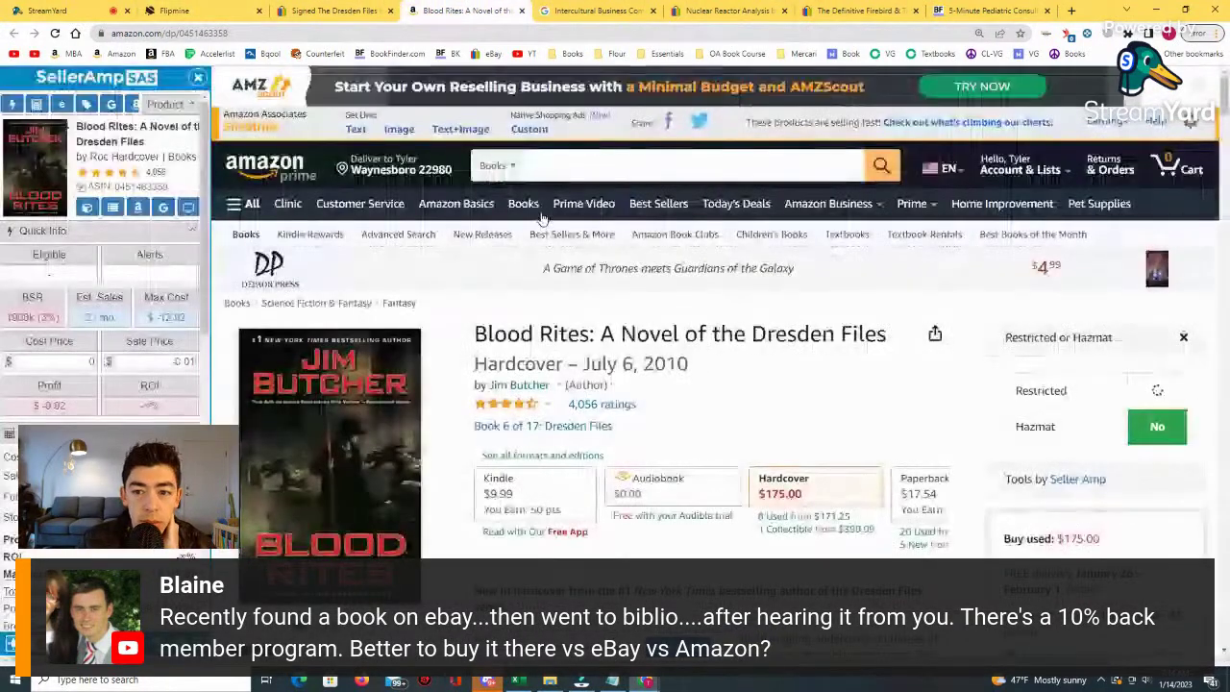
Examine the Keepa chart of Blood Rites from June onward and extend its range to all 4313 days.
scroll(563, 256, "down", 15)
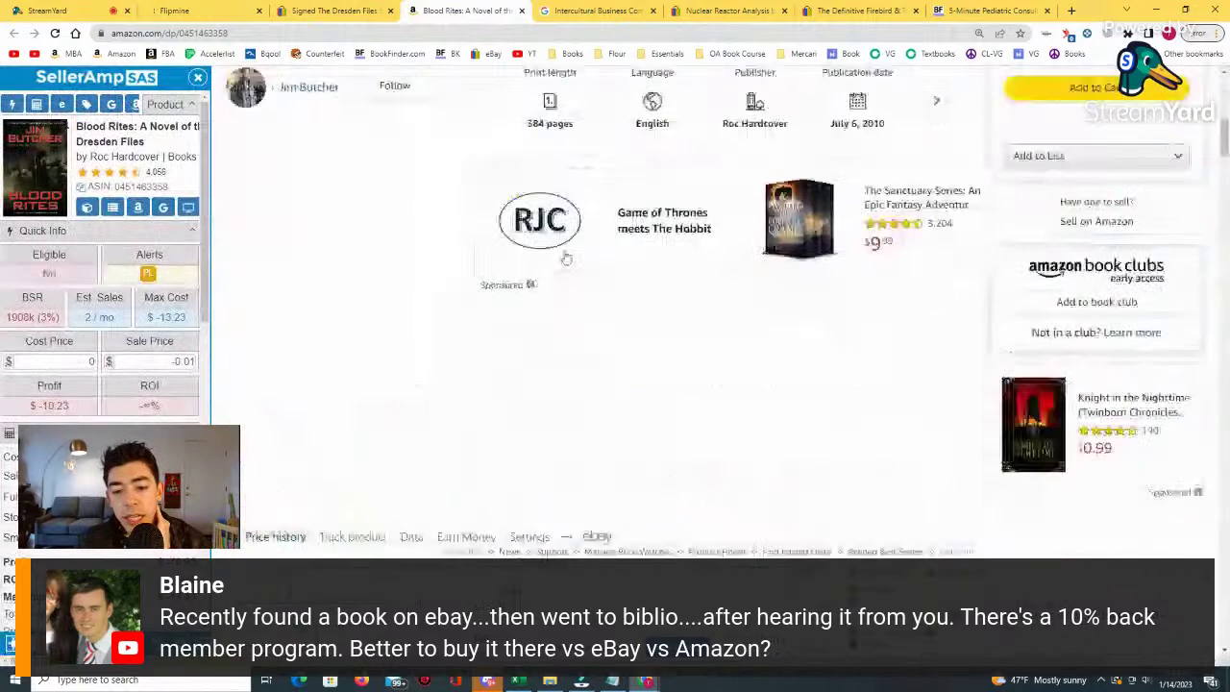
scroll(665, 315, "up", 3)
scroll(665, 315, "up", 10)
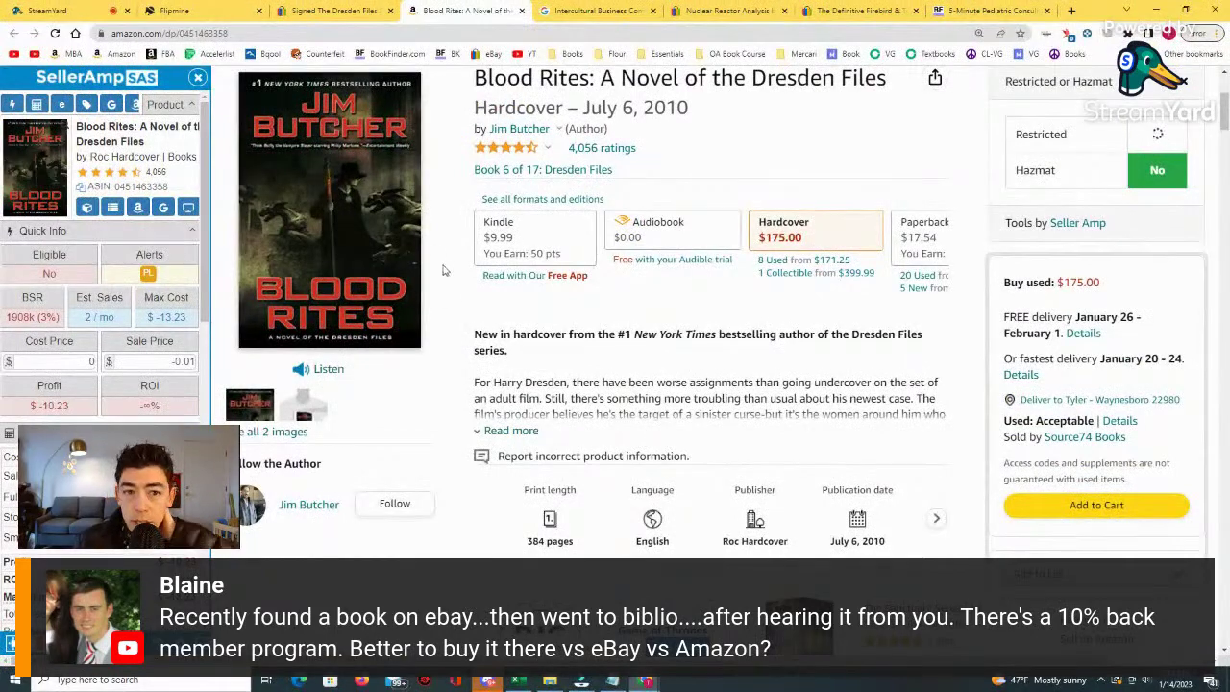
scroll(437, 240, "down", 8)
scroll(437, 240, "down", 4)
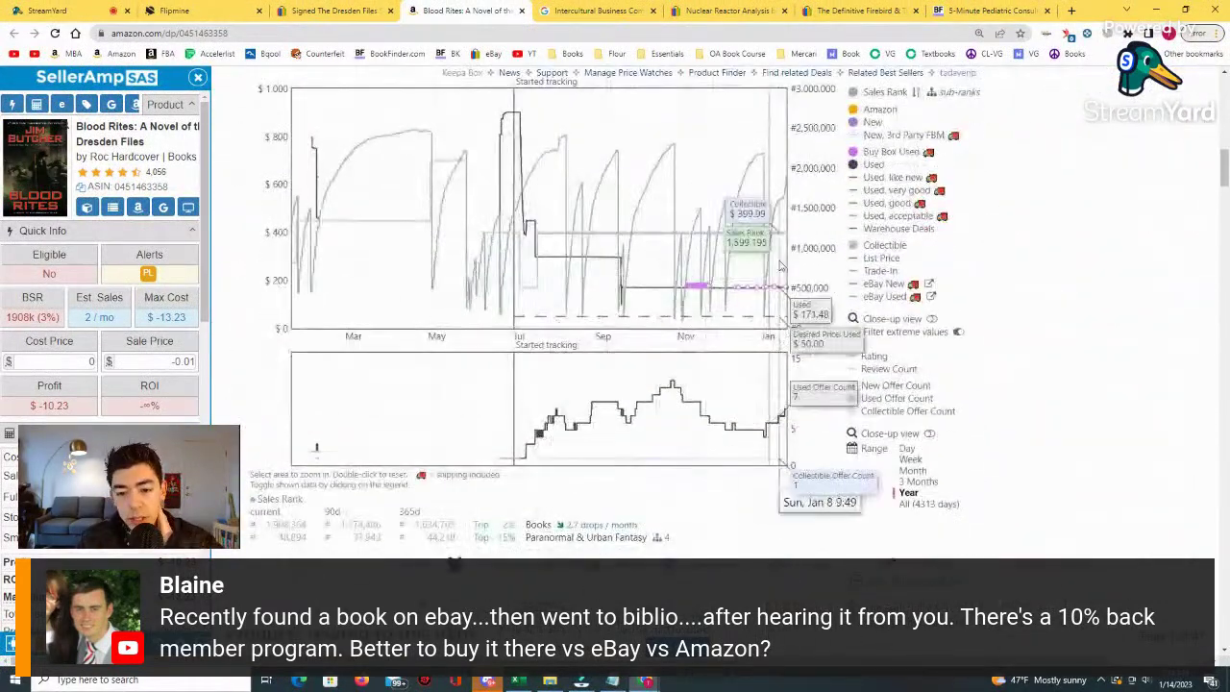
left_click_drag(509, 269, 449, 271)
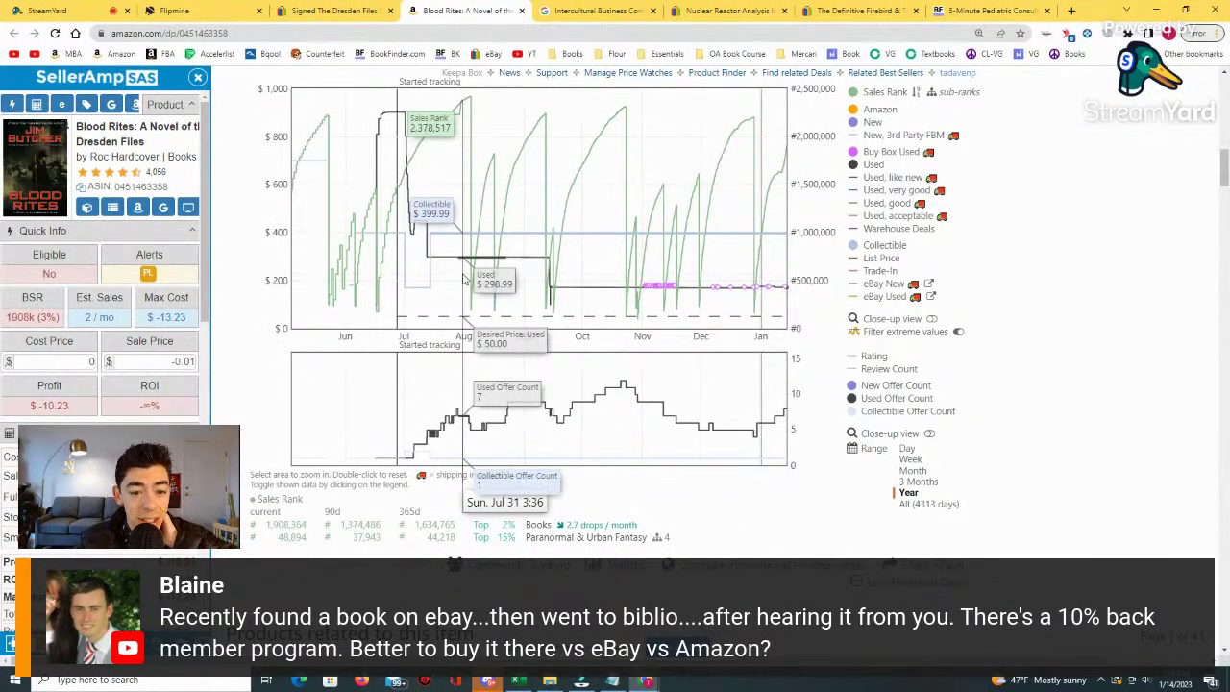
left_click(930, 503)
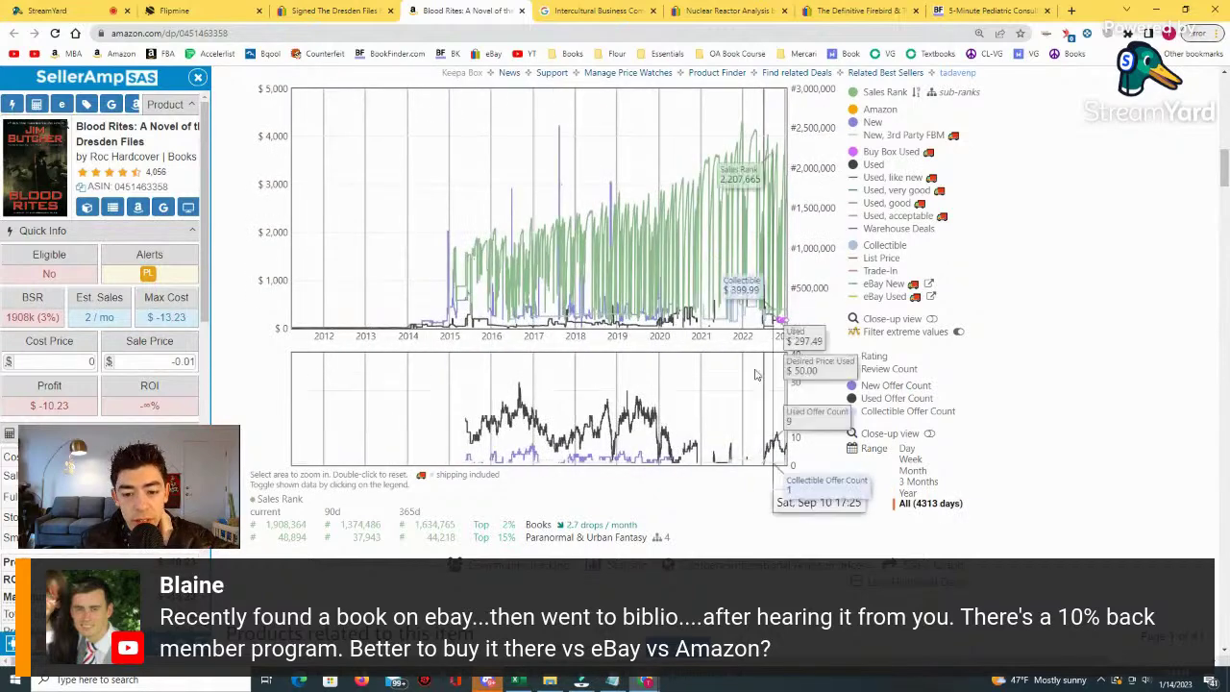
Check the signed title page photo, item specifics and seller description in the Blood Rites eBay listing.
left_click(331, 11)
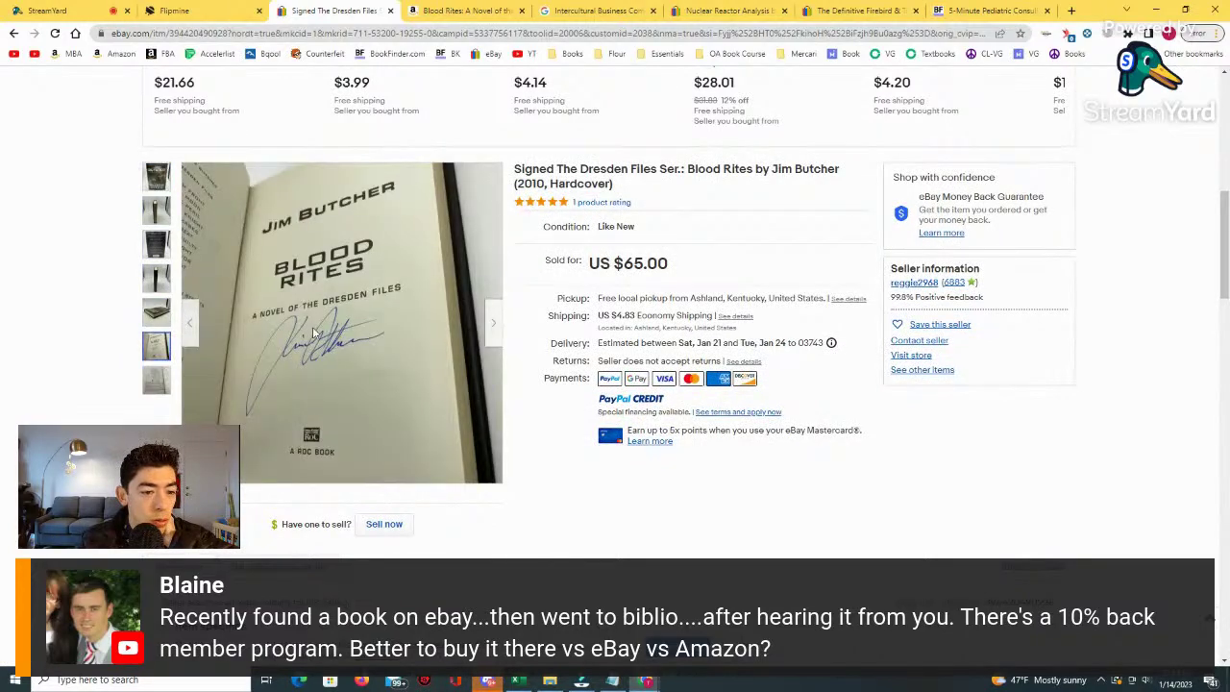
scroll(839, 383, "down", 15)
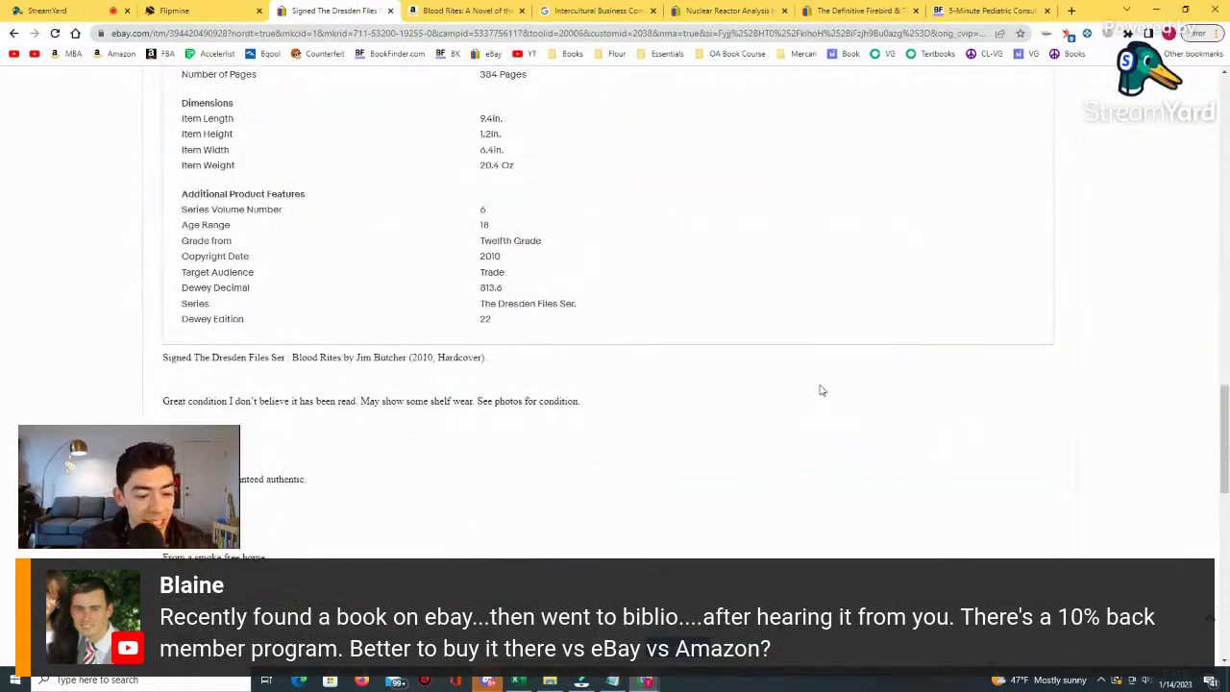
scroll(817, 389, "down", 3)
scroll(804, 387, "up", 10)
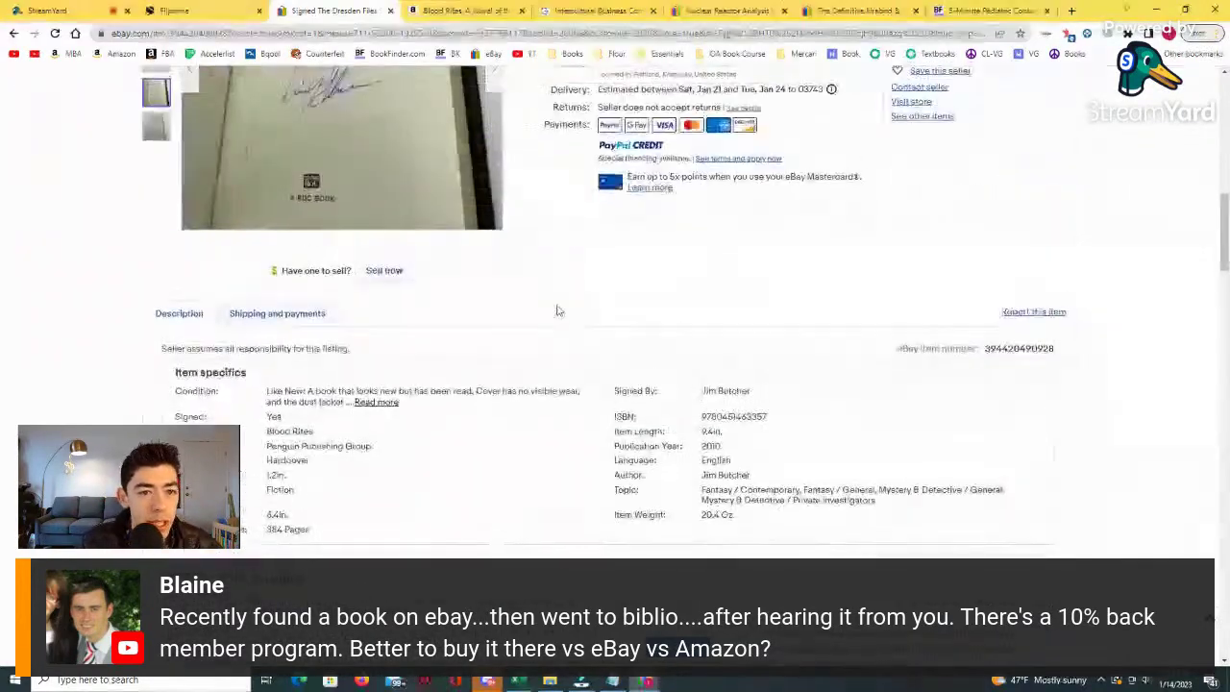
scroll(556, 310, "up", 5)
Zoom the Blood Rites Keepa chart into the period since July and return to the start of its eBay listing.
key("ctrl+Tab")
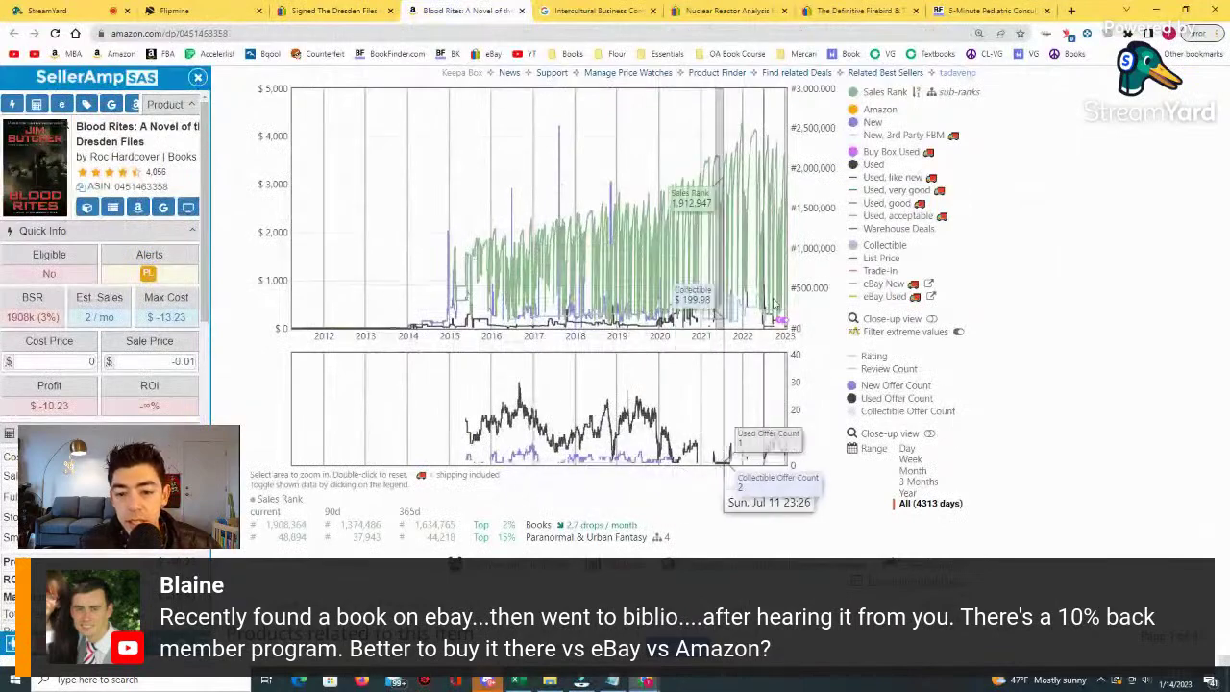
scroll(774, 306, "up", 5)
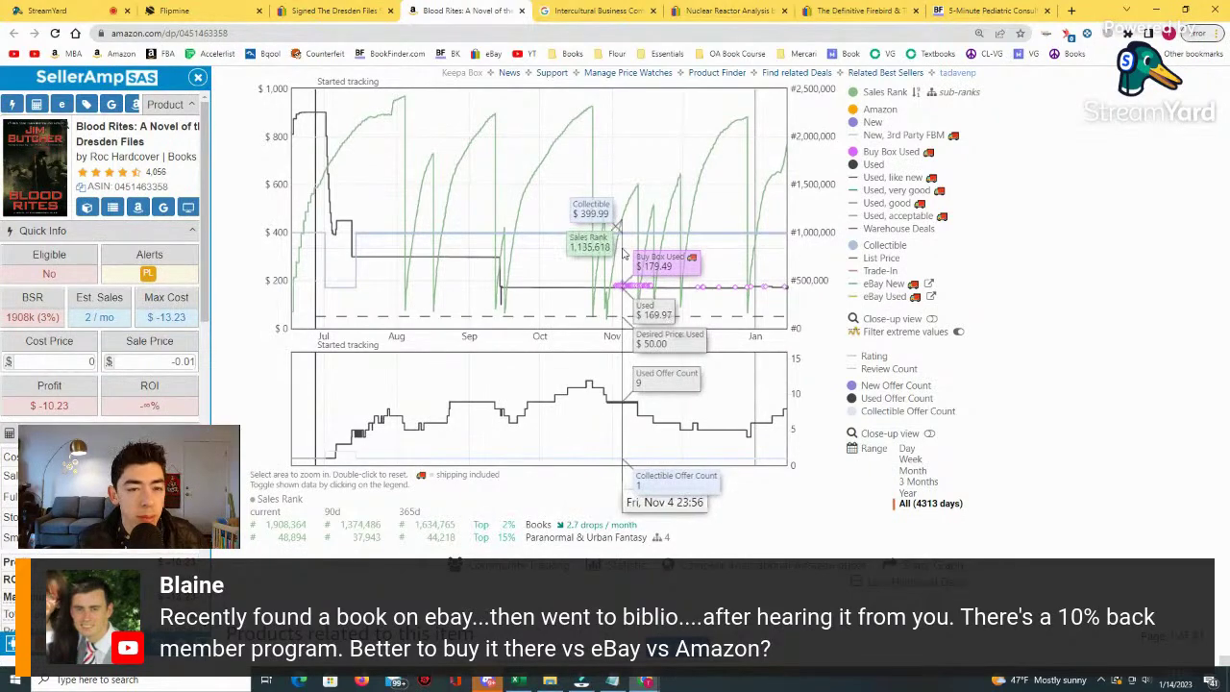
left_click(332, 11)
scroll(539, 296, "up", 3)
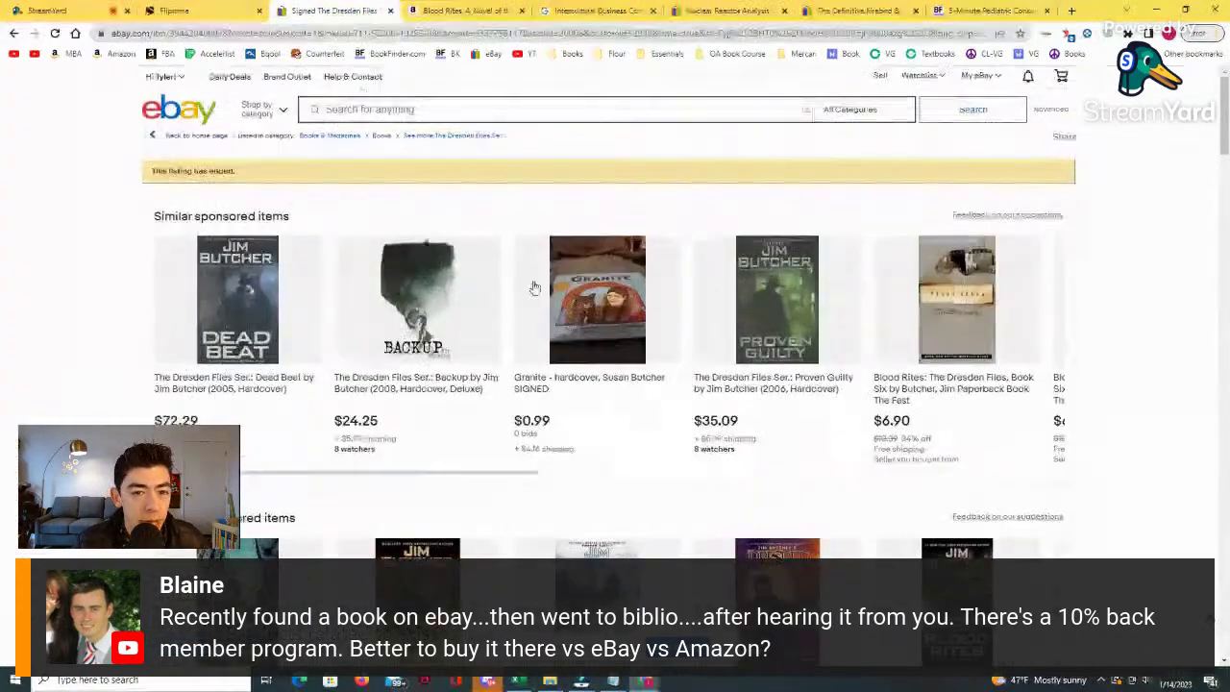
Check the item specifics, condition, price and shipping details of the signed Blood Rites eBay listing.
scroll(539, 296, "down", 15)
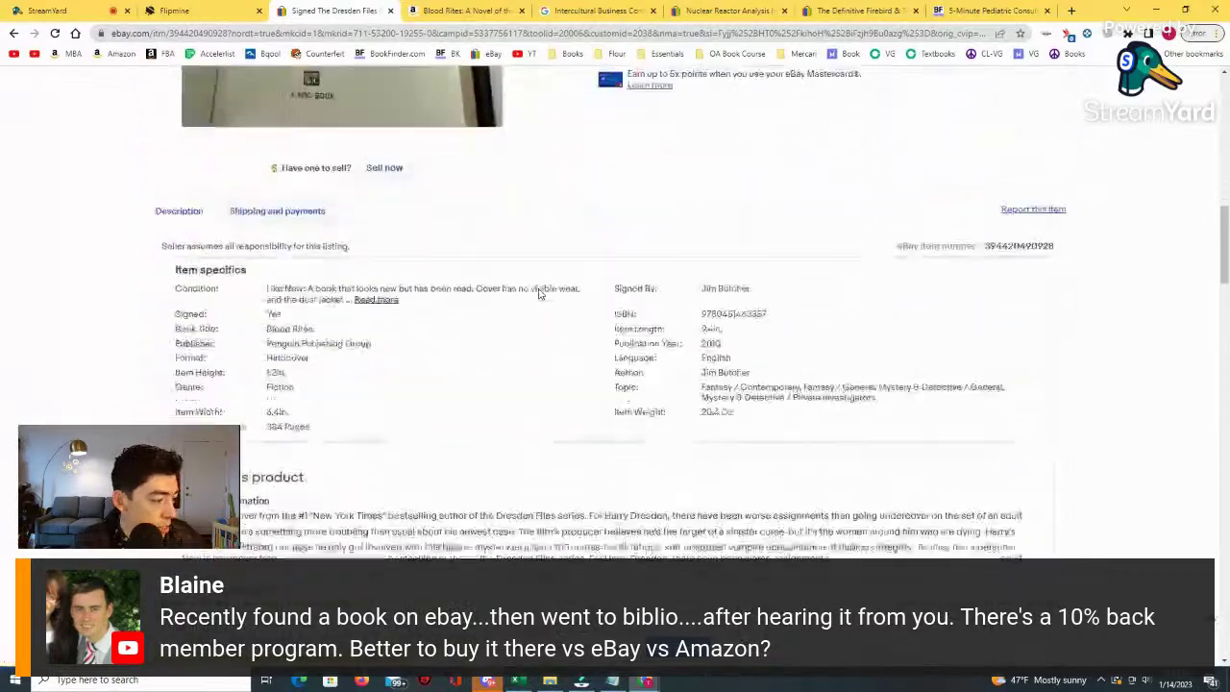
scroll(539, 294, "down", 2)
scroll(532, 289, "up", 7)
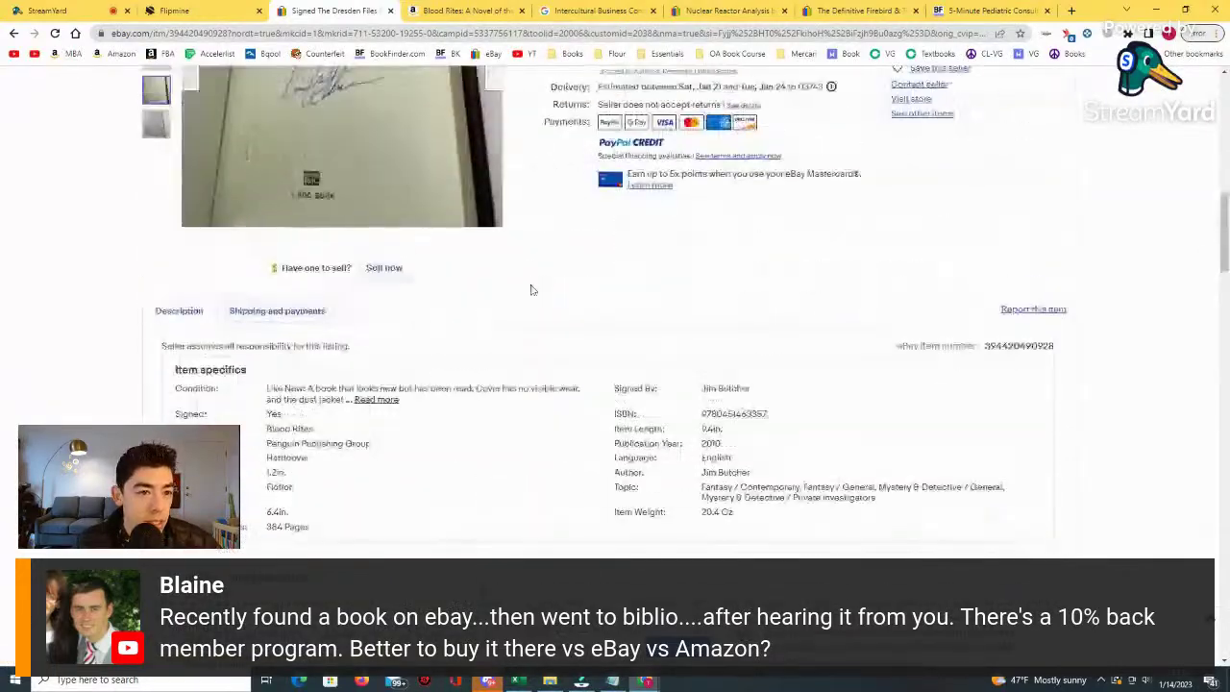
left_click(442, 10)
left_click(331, 11)
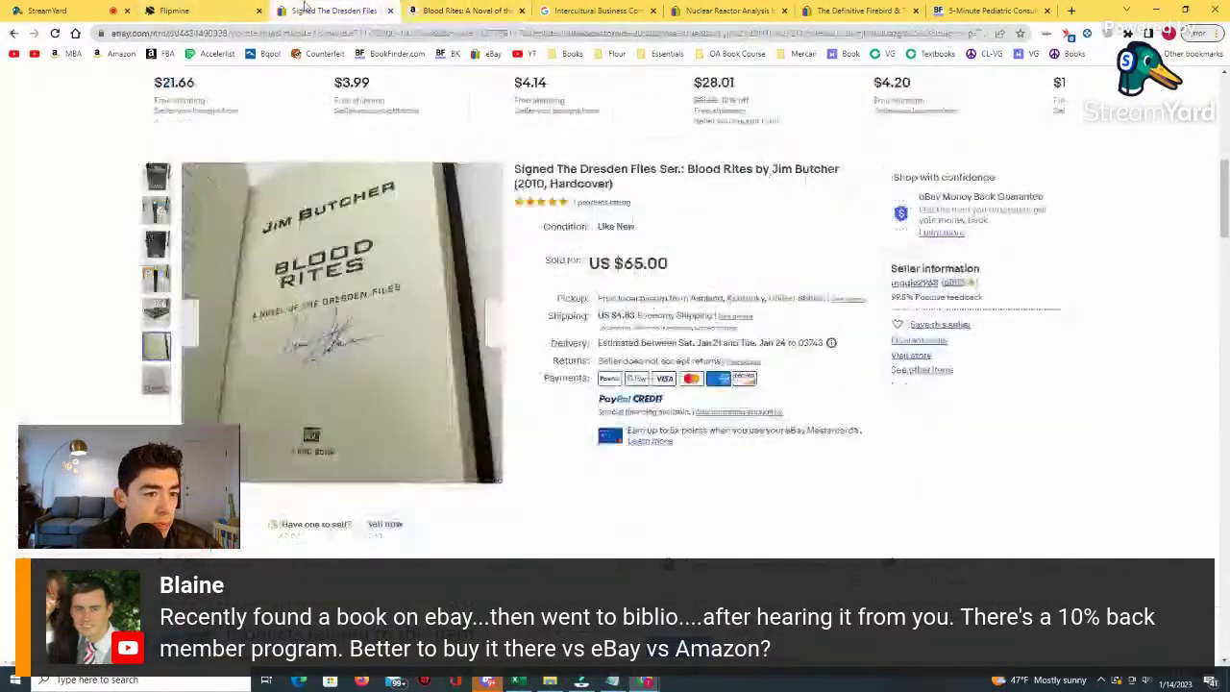
scroll(312, 299, "up", 3)
scroll(659, 375, "down", 3)
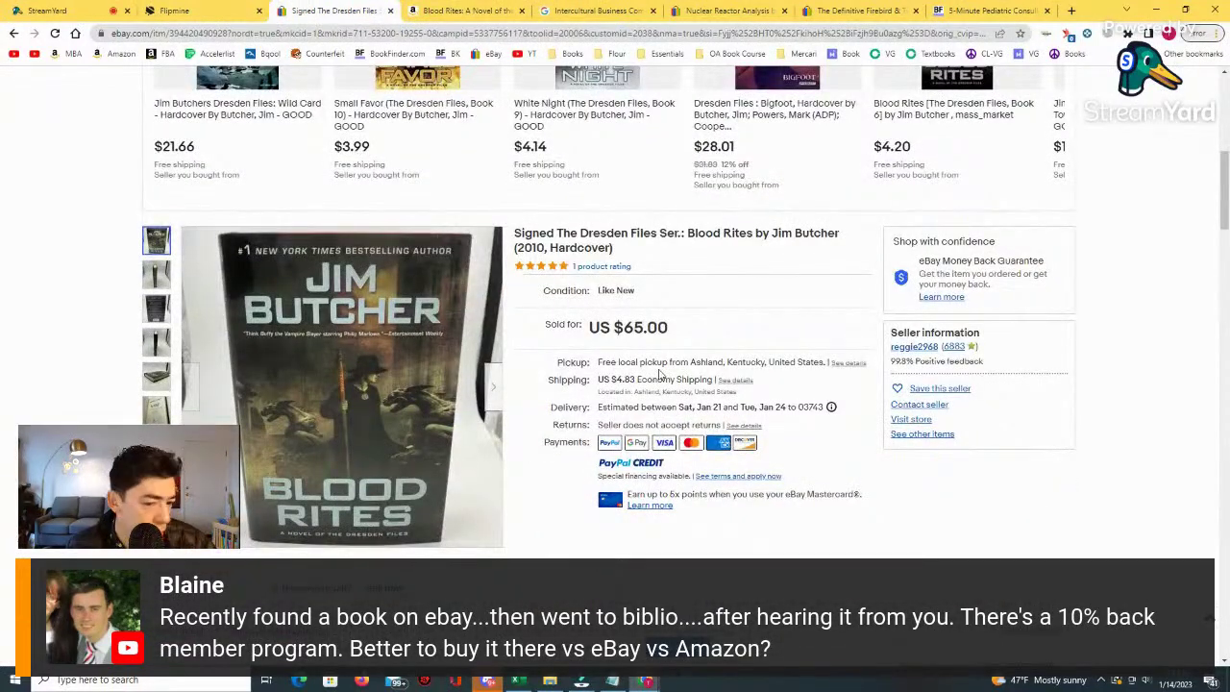
scroll(659, 375, "down", 1)
Compare the front cover in the Blood Rites eBay photos with the cover on its Amazon page.
left_click(442, 9)
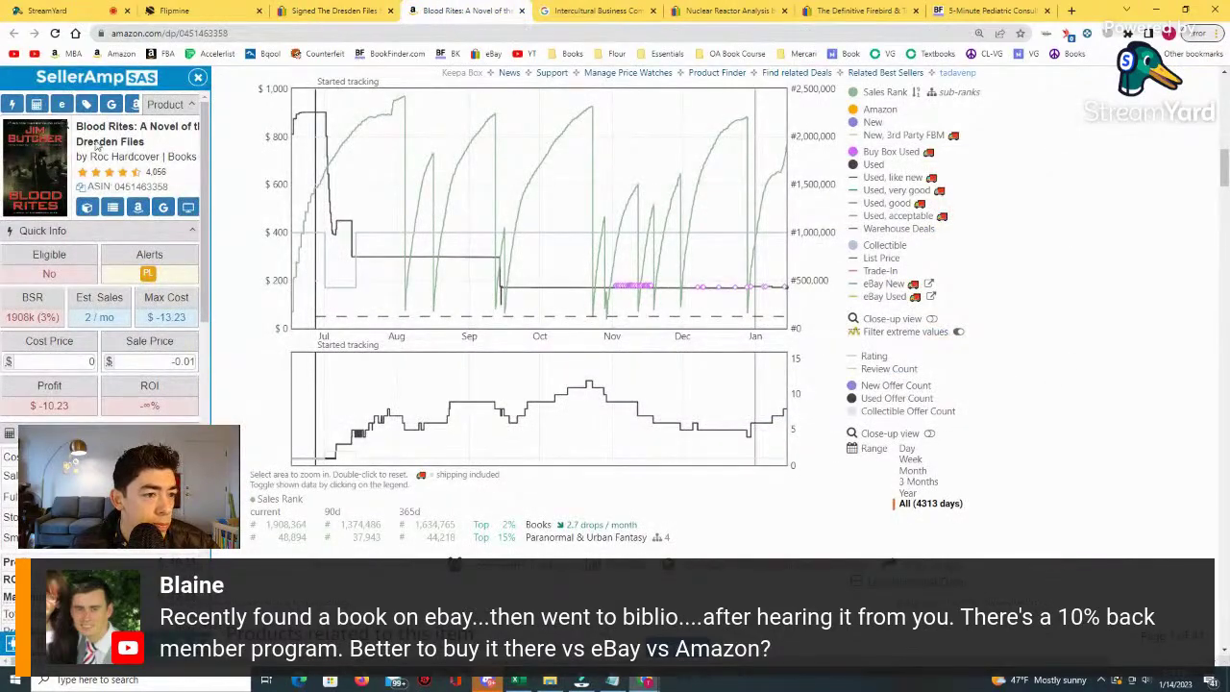
left_click(334, 12)
left_click(452, 9)
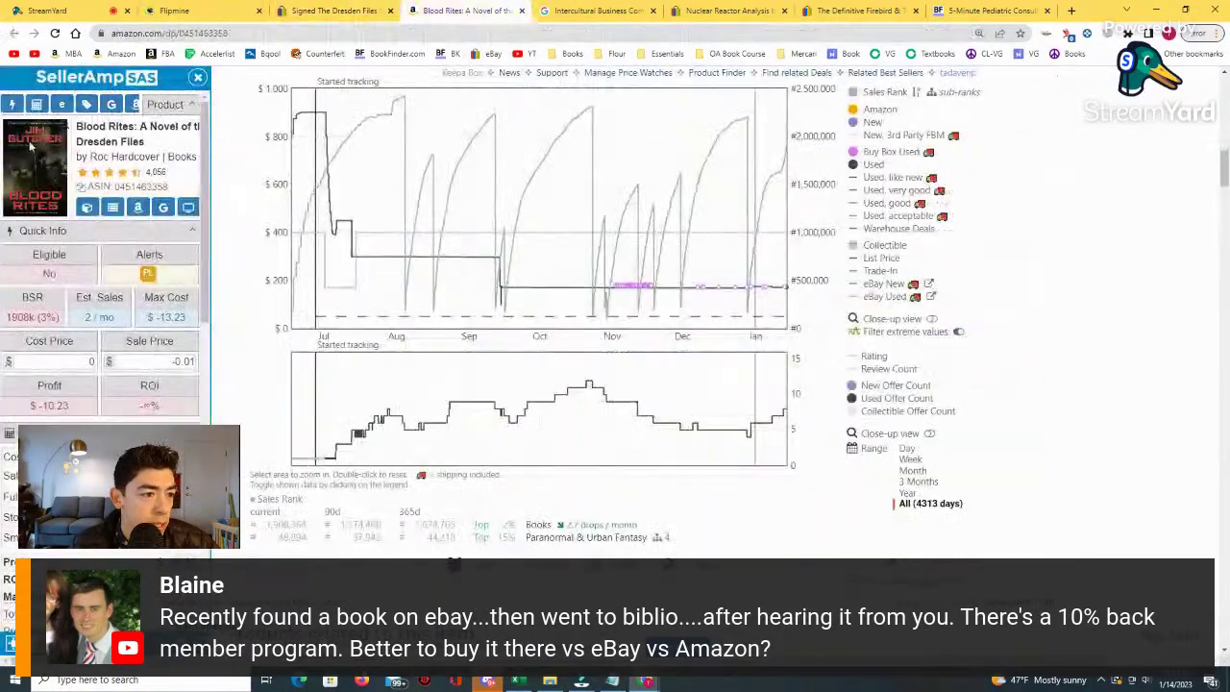
left_click(331, 12)
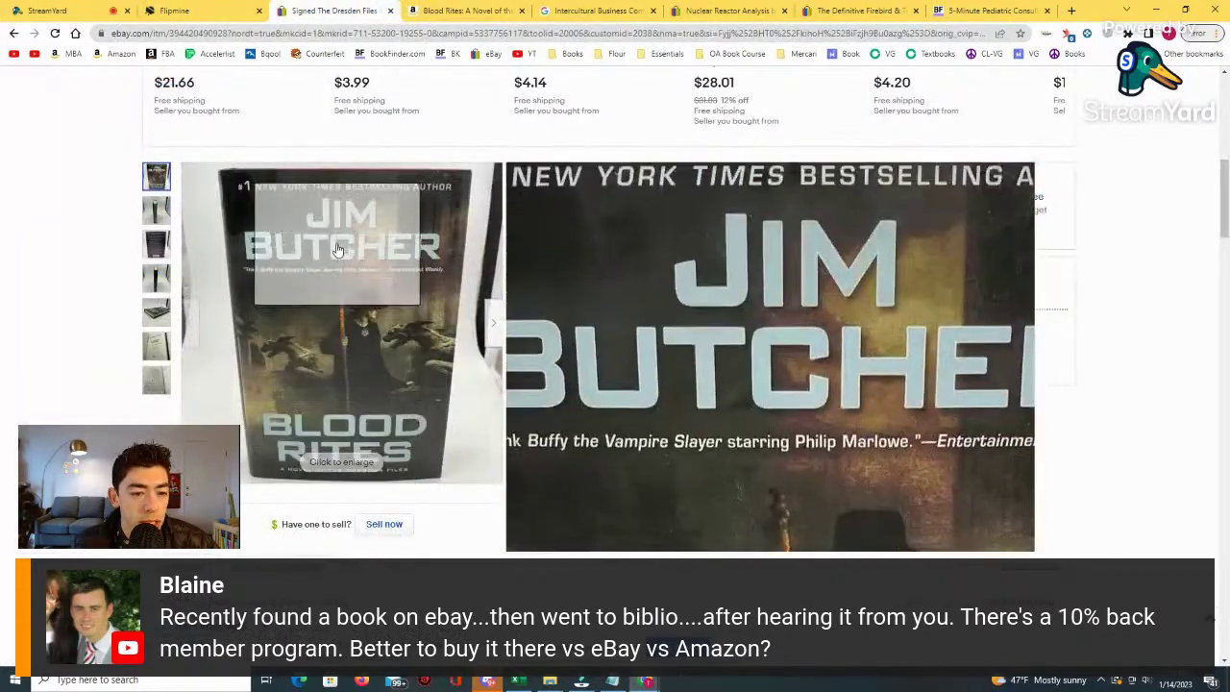
left_click(447, 11)
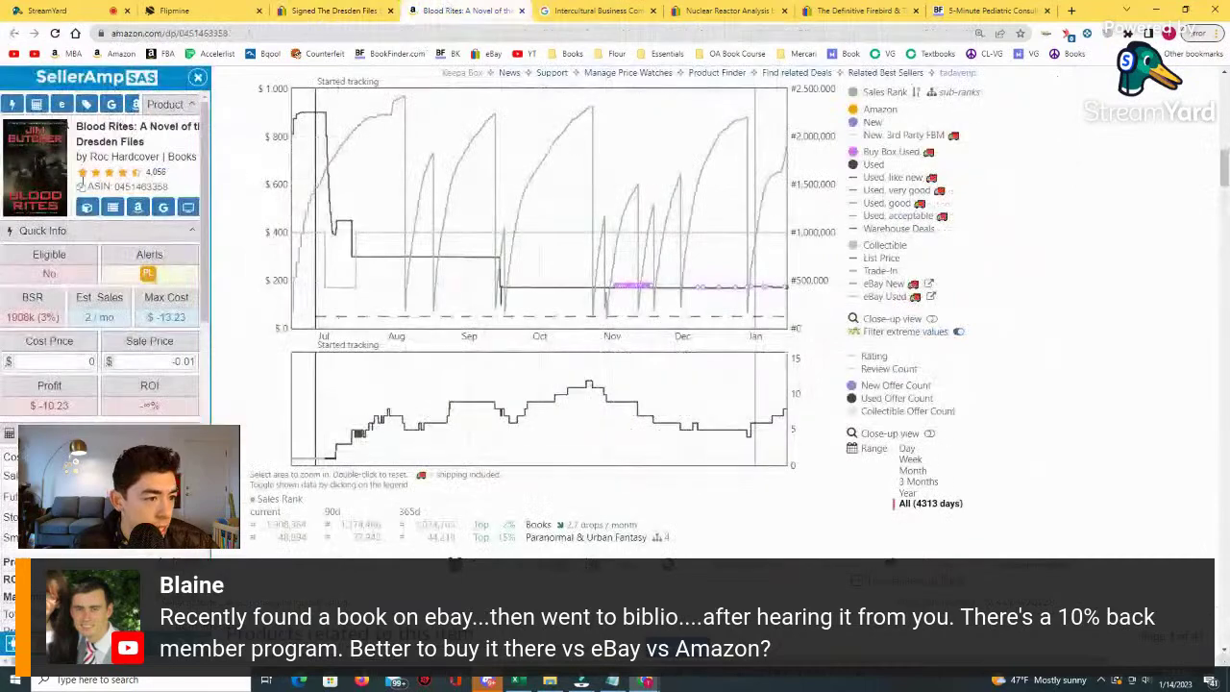
left_click(326, 10)
left_click(423, 12)
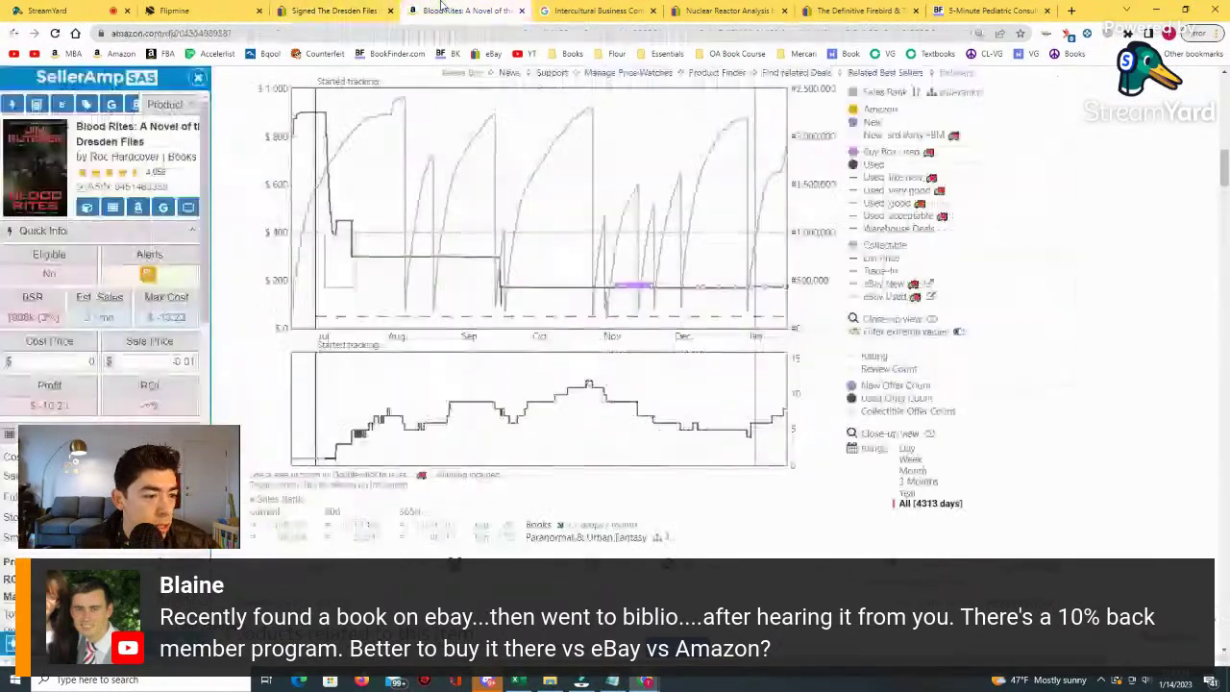
left_click(351, 11)
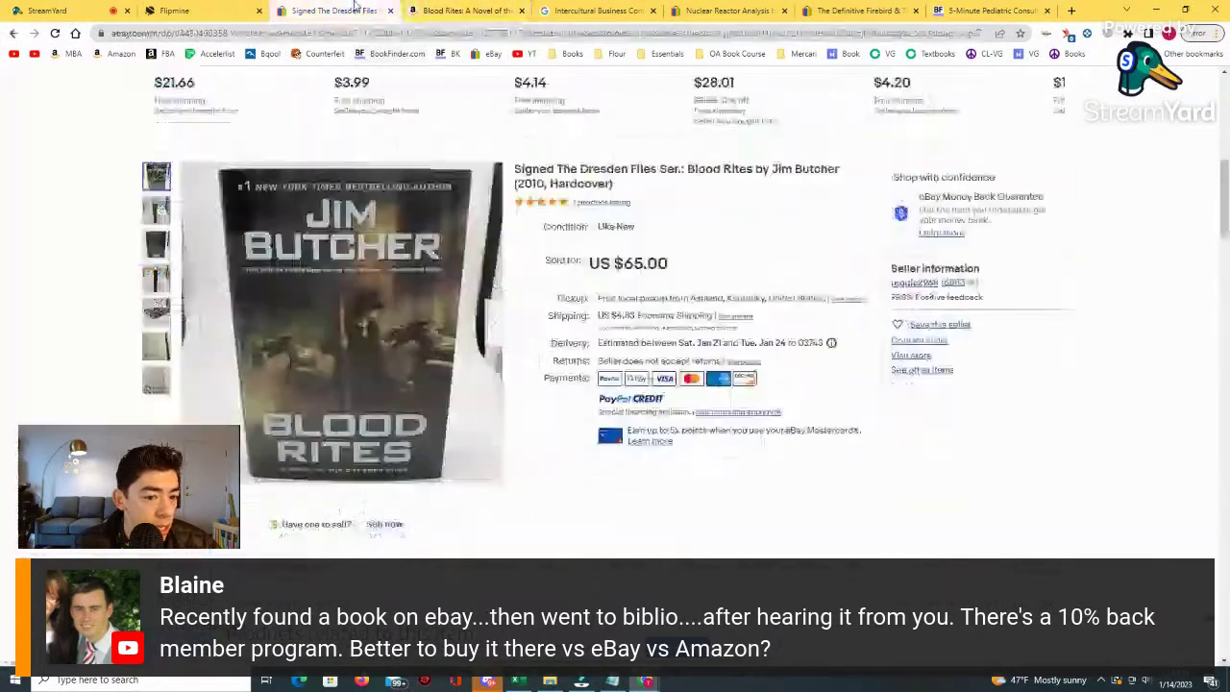
left_click(456, 10)
Compare the paperback edition of Blood Rites on Amazon with the eBay copy and return to the hardcover edition.
scroll(439, 379, "up", 10)
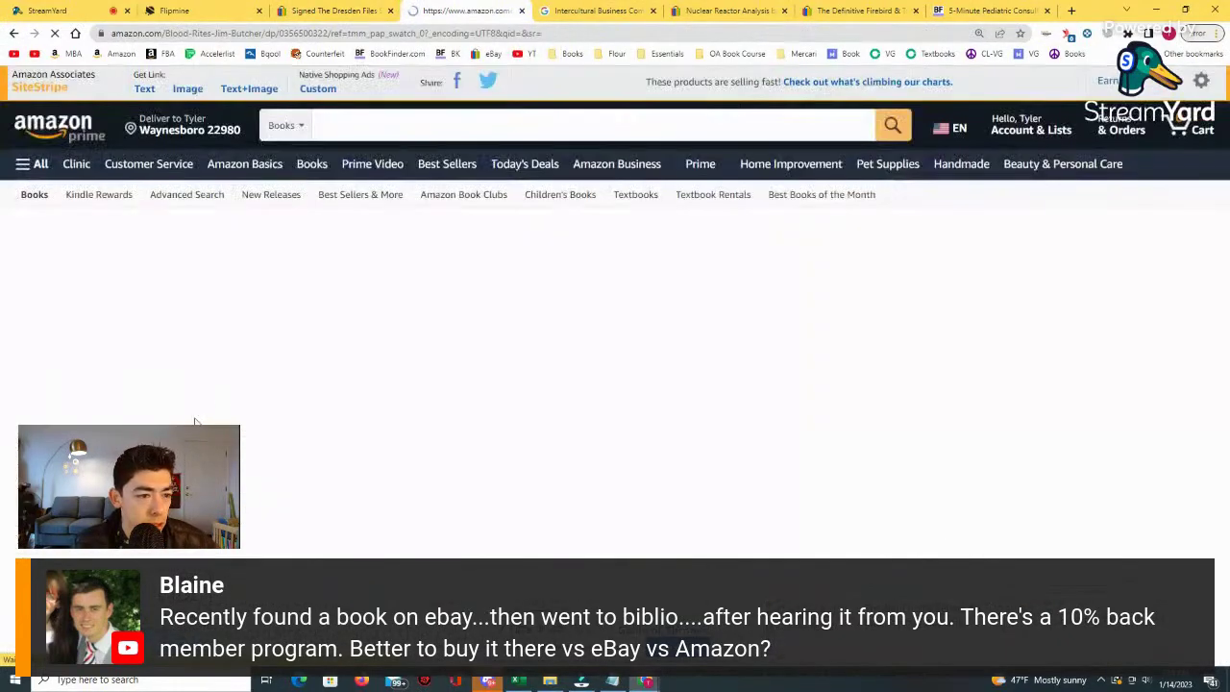
left_click(331, 11)
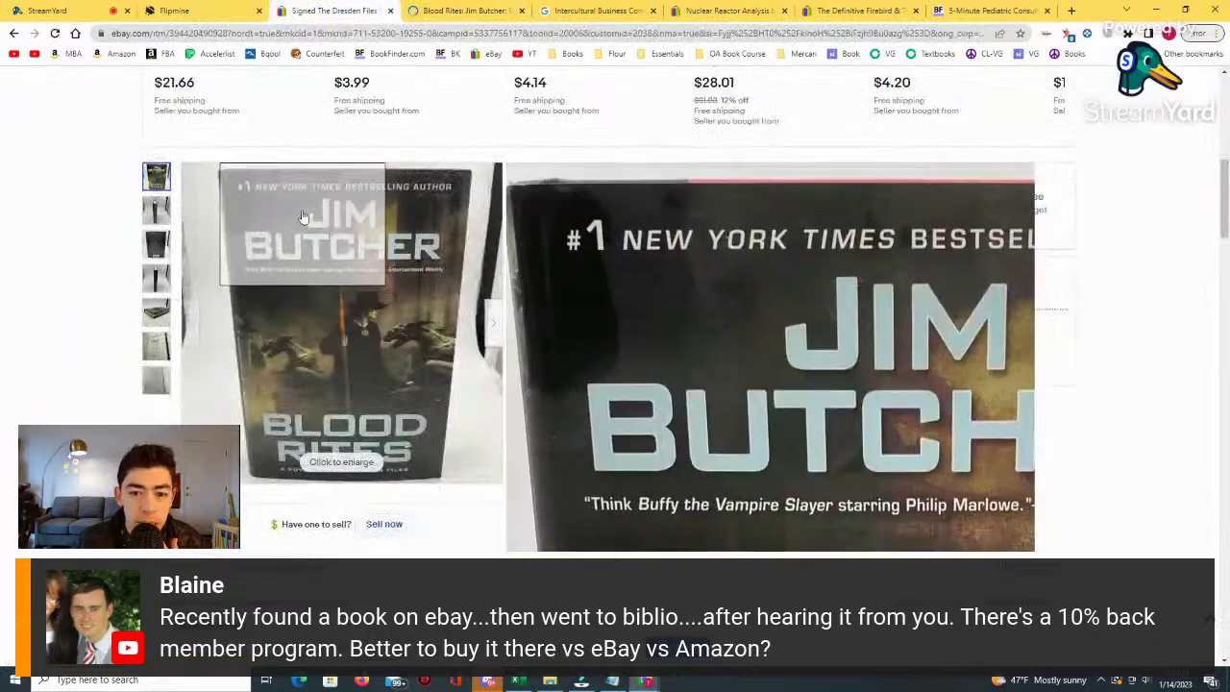
left_click(461, 10)
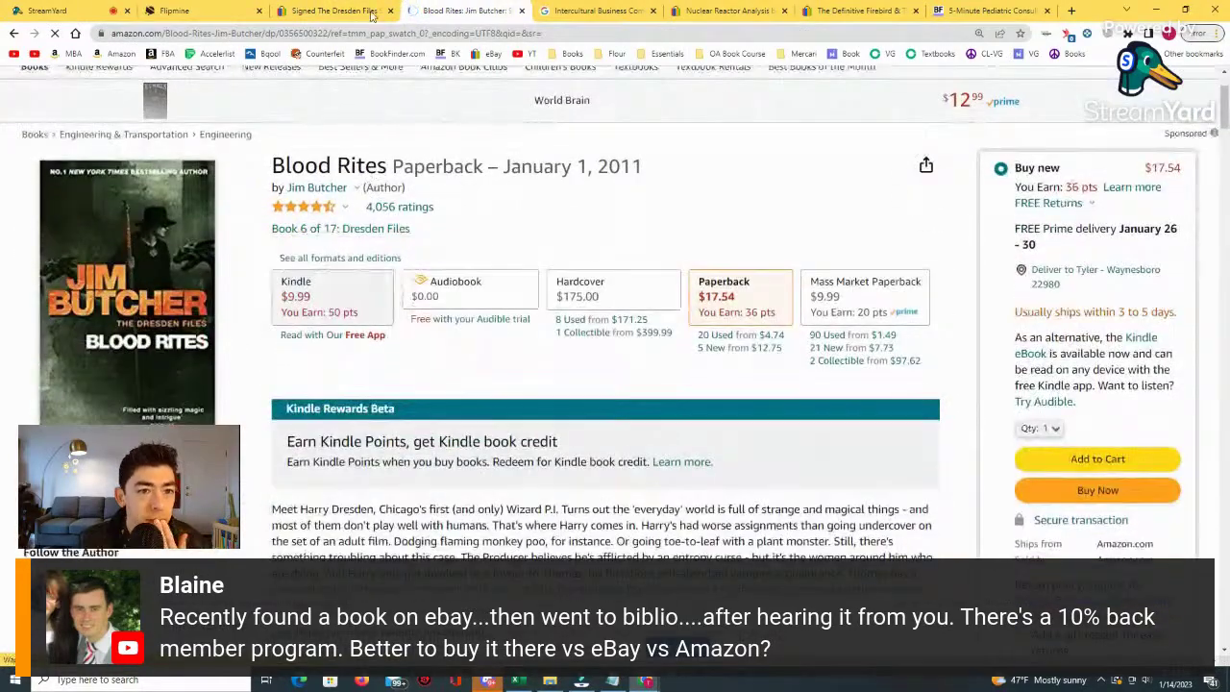
left_click(331, 11)
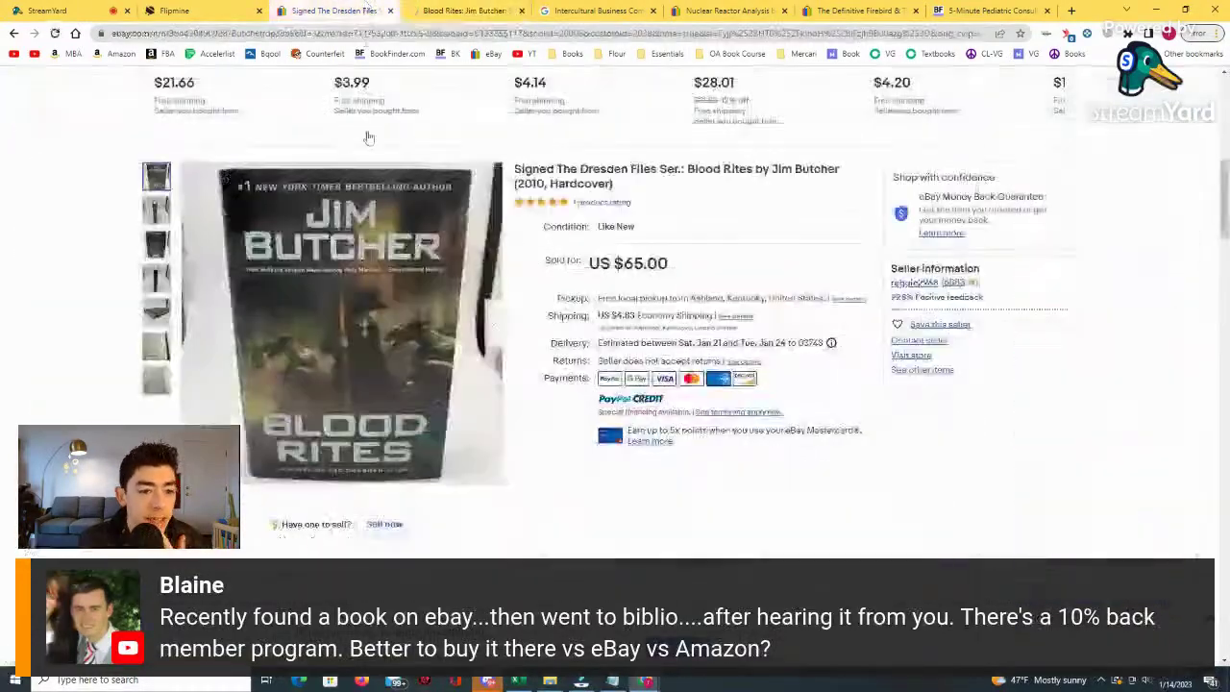
left_click(447, 9)
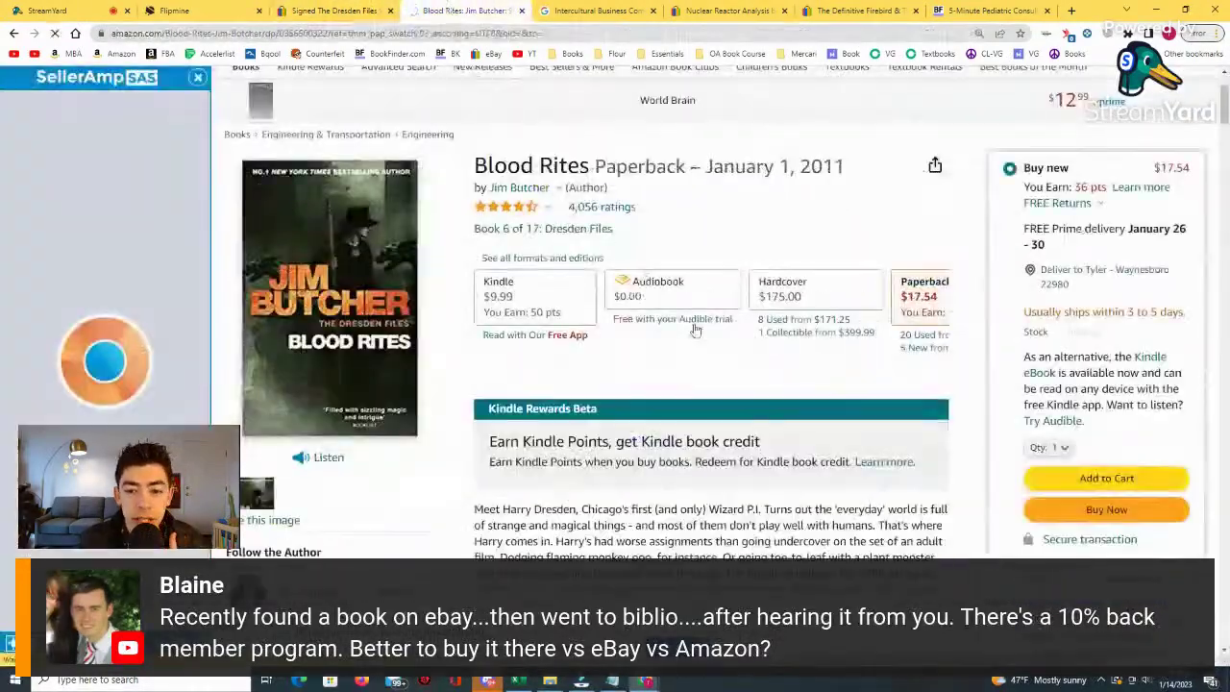
left_click(817, 293)
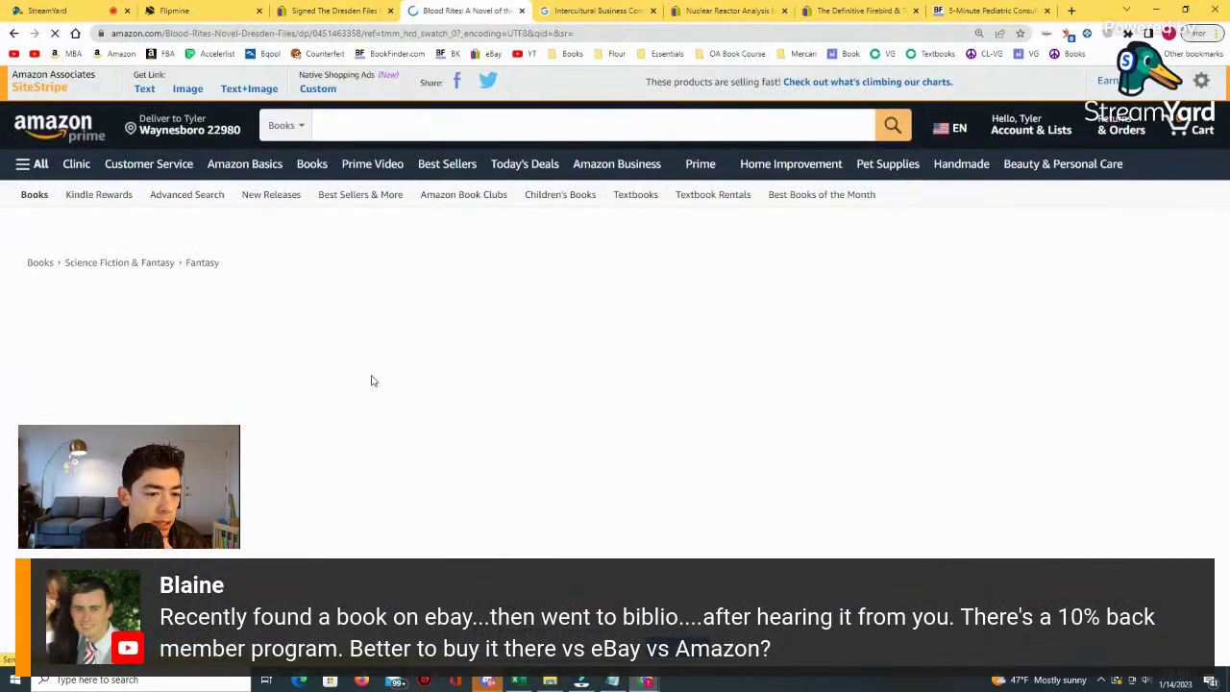
scroll(615, 288, "down", 2)
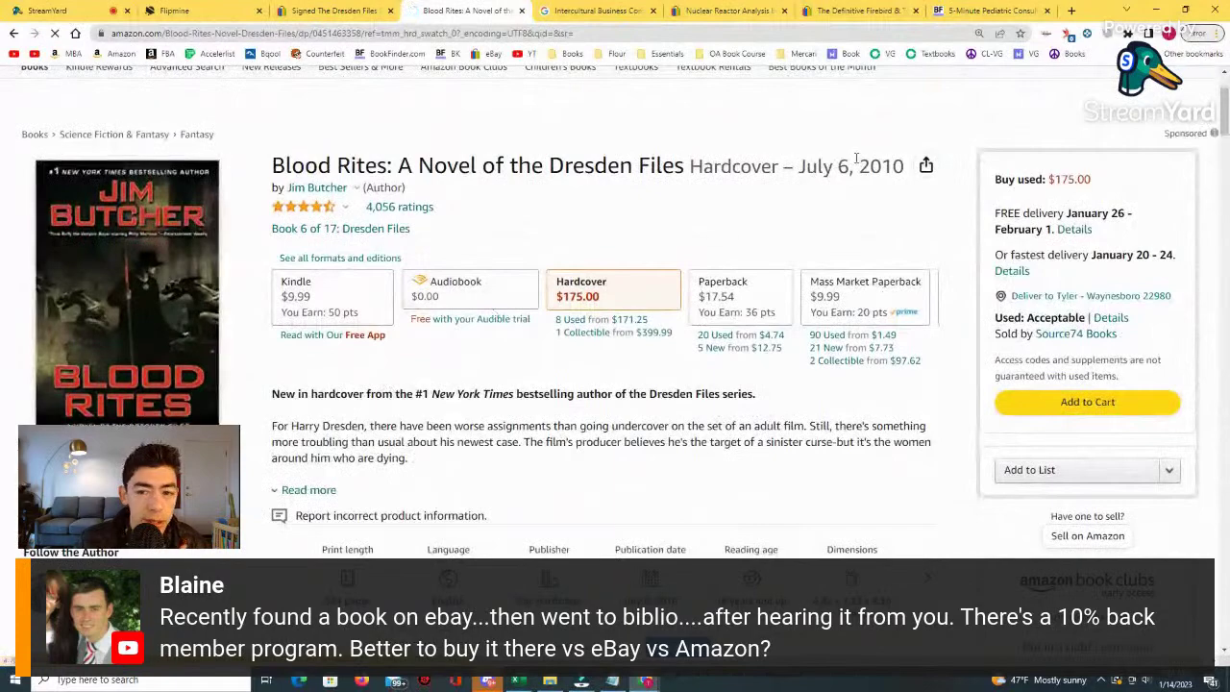
Look through the Blood Rites eBay listing photos, including the side view and the front cover.
key("ctrl+shift+Tab")
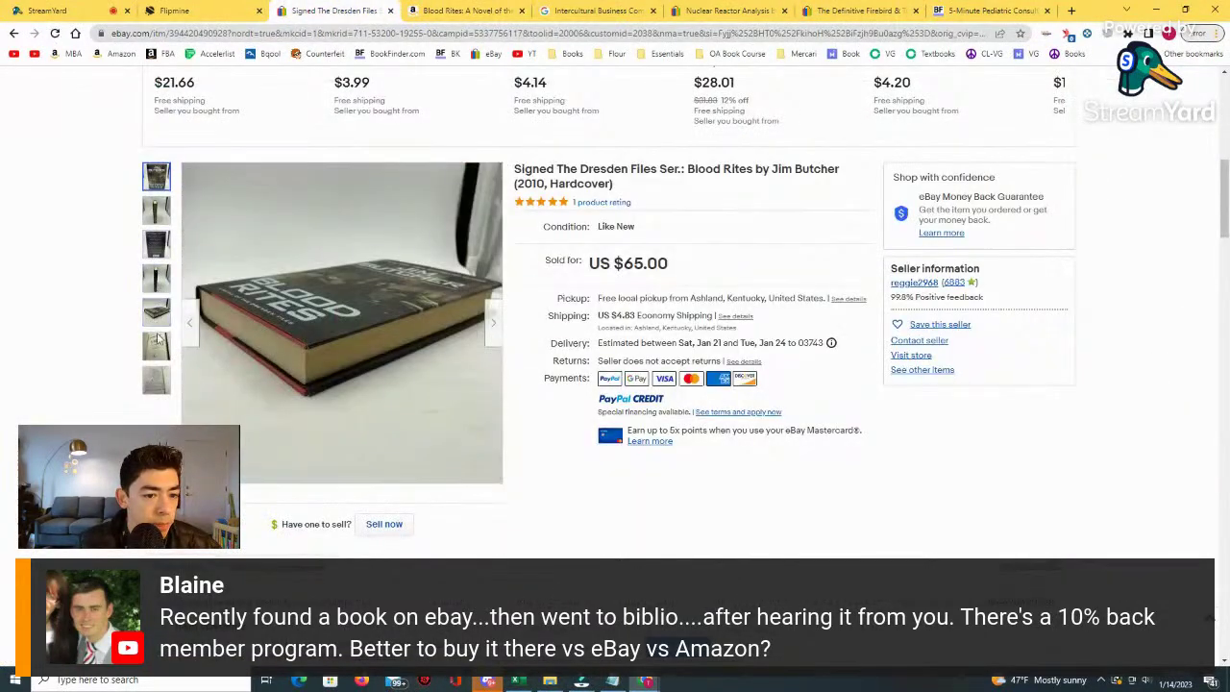
mouse_move(159, 383)
left_click(157, 243)
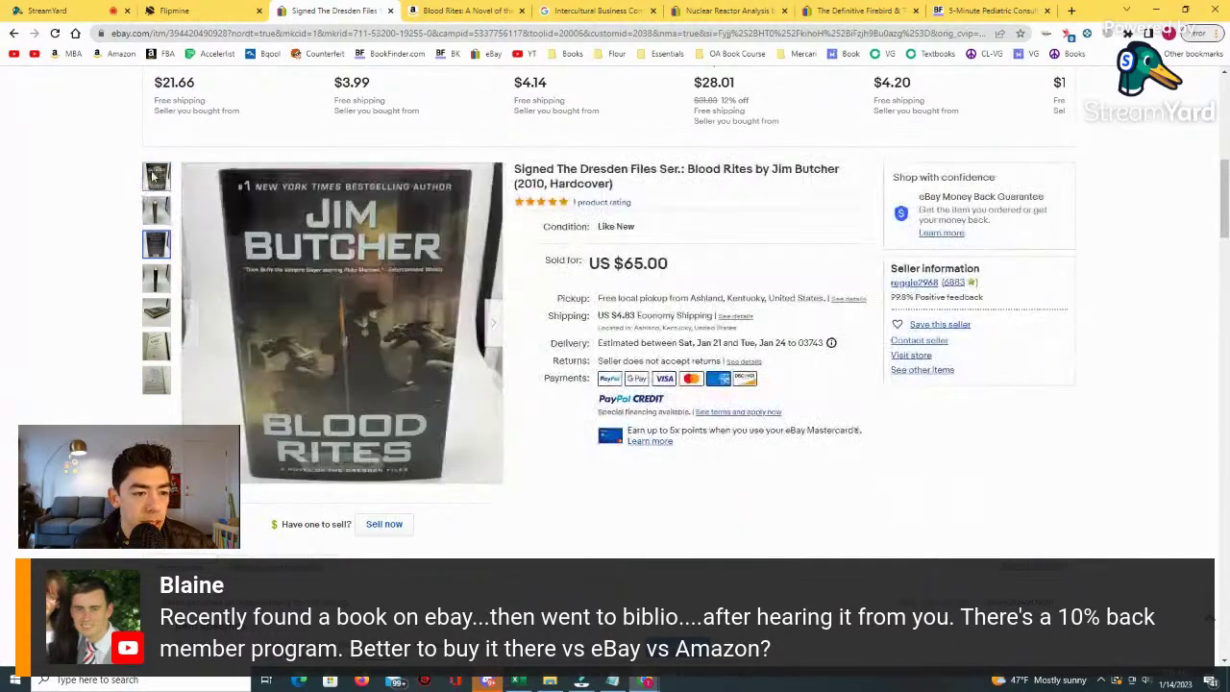
left_click(160, 175)
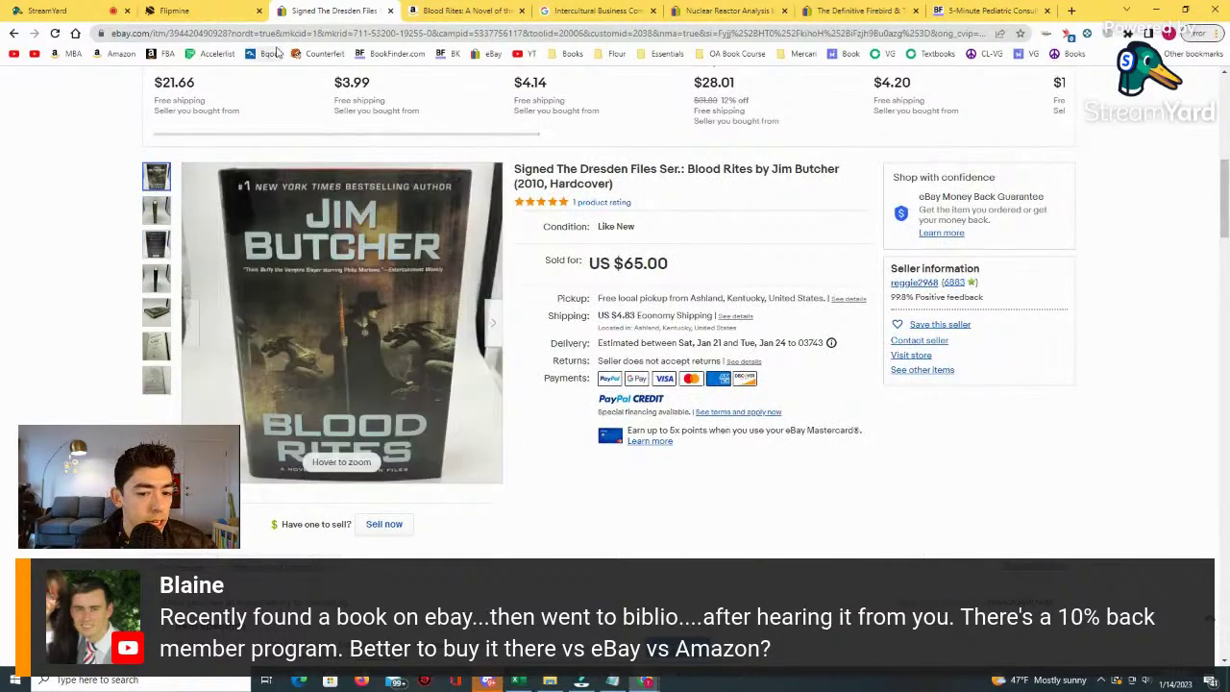
Calculate the Blood Rites hardcover profit with a cost price of 70 and a sale price of 175, and check its price history.
left_click(439, 8)
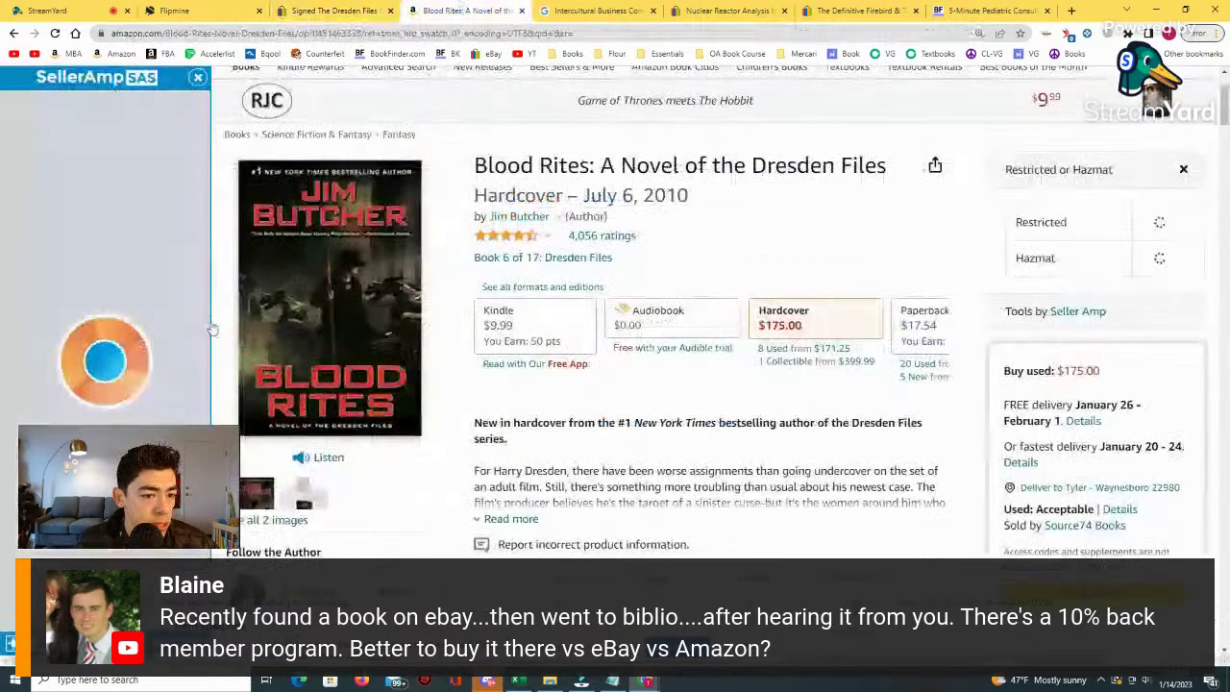
scroll(115, 363, "down", 3)
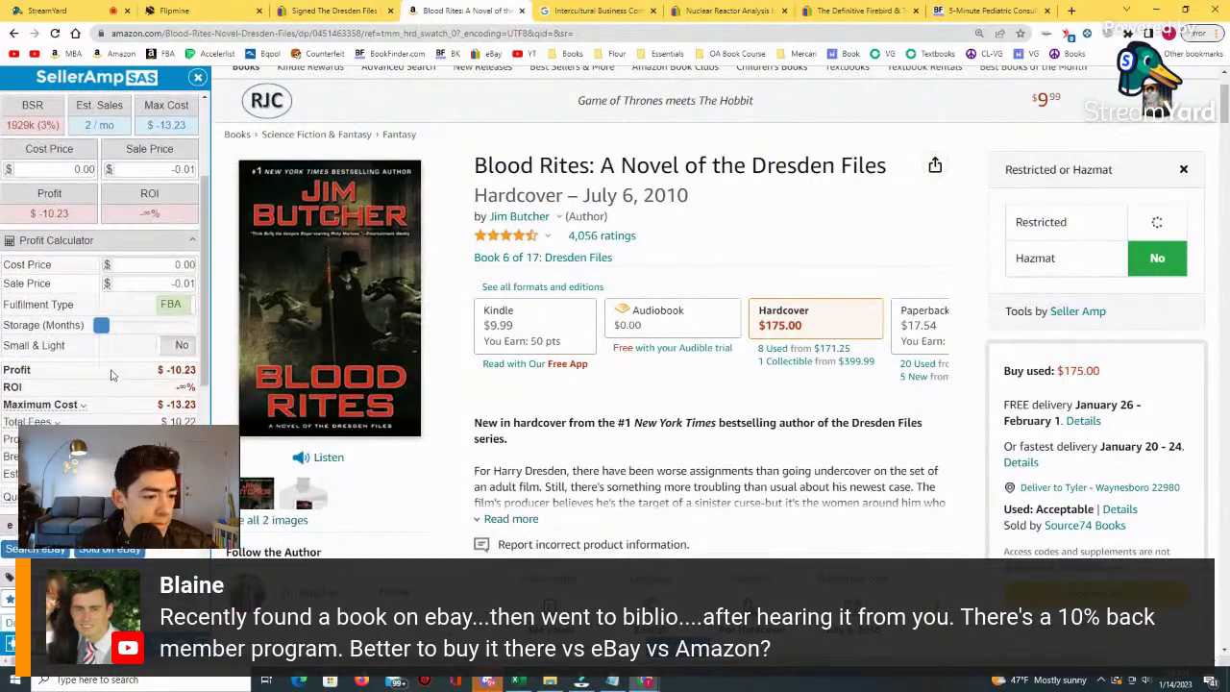
scroll(101, 366, "up", 3)
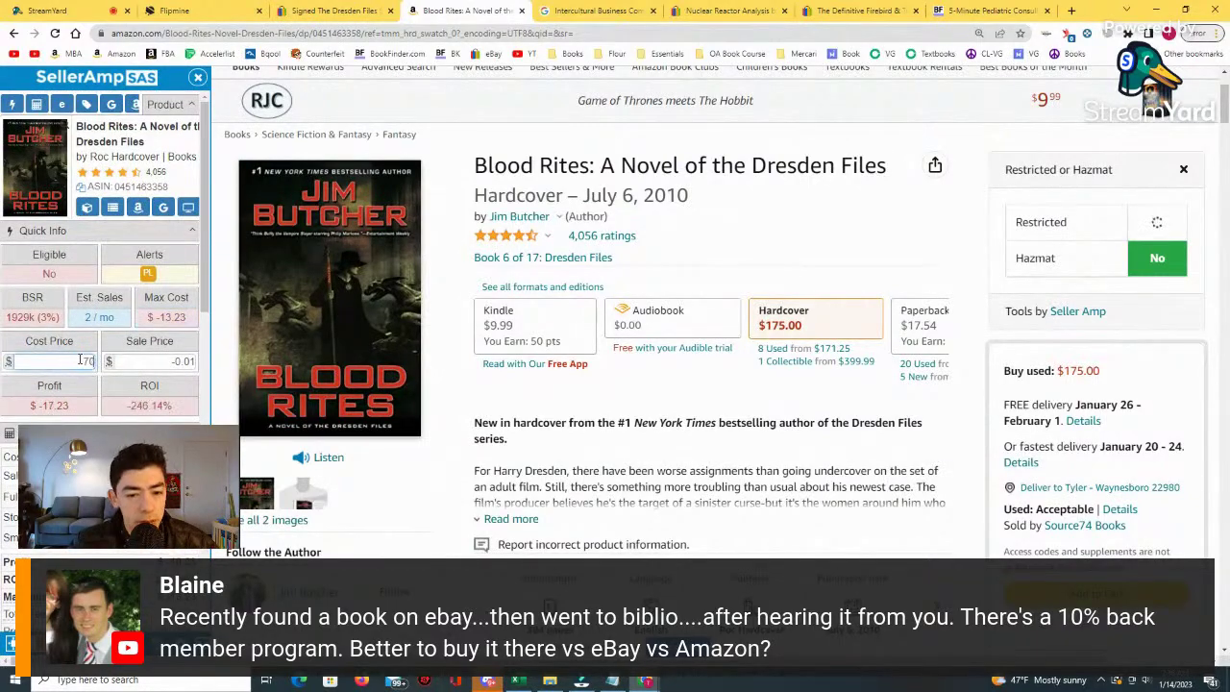
scroll(788, 448, "down", 9)
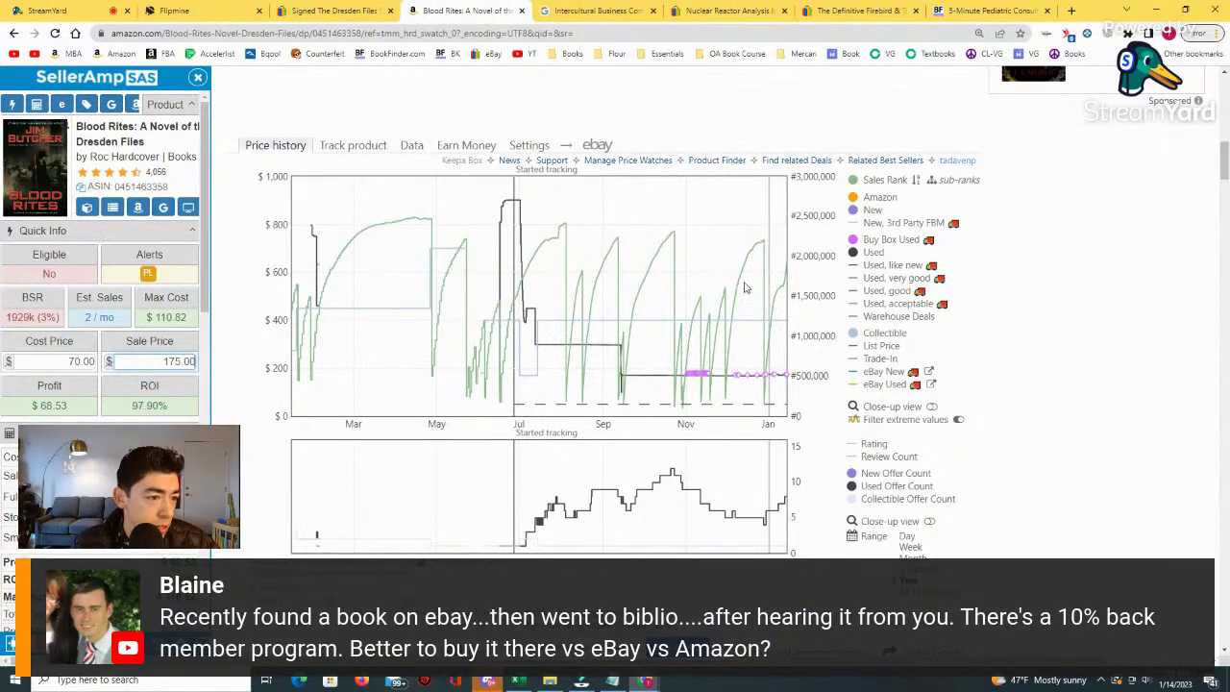
scroll(745, 287, "up", 10)
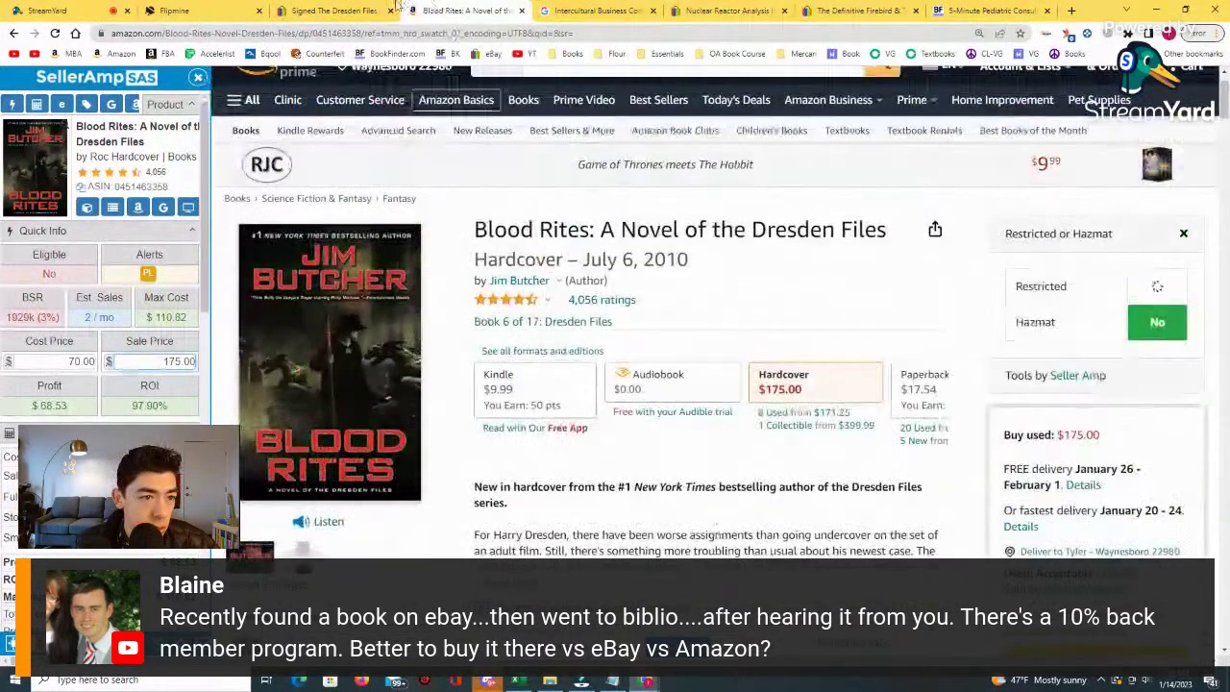
Compare the Flipmine row of Blood Rites, including its sales rank value type, with its eBay listing and Amazon page.
left_click(397, 10)
left_click(197, 11)
scroll(502, 258, "up", 2)
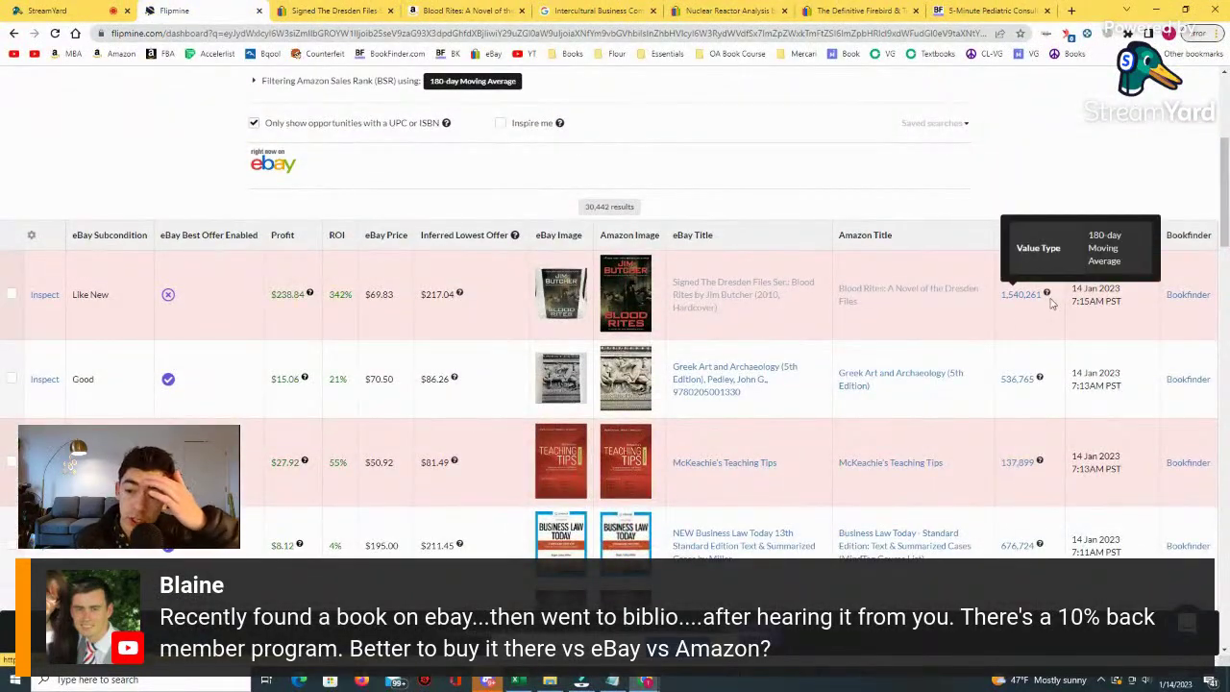
left_click(387, 9)
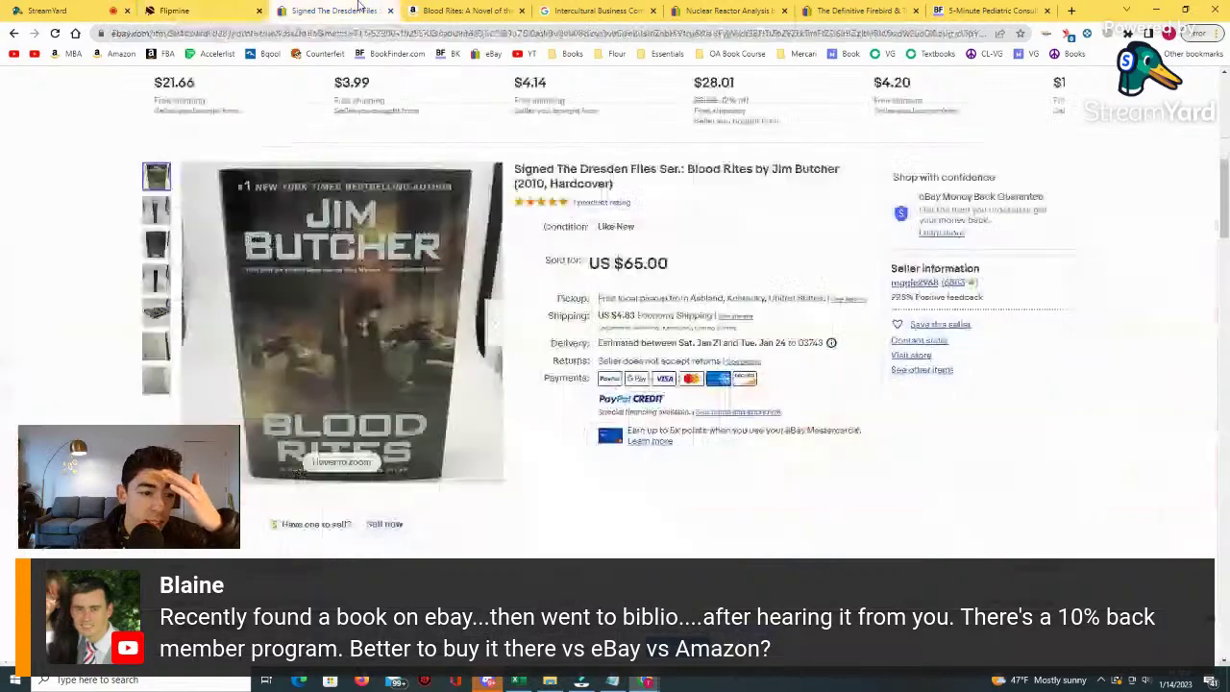
scroll(515, 241, "up", 5)
scroll(515, 240, "up", 3)
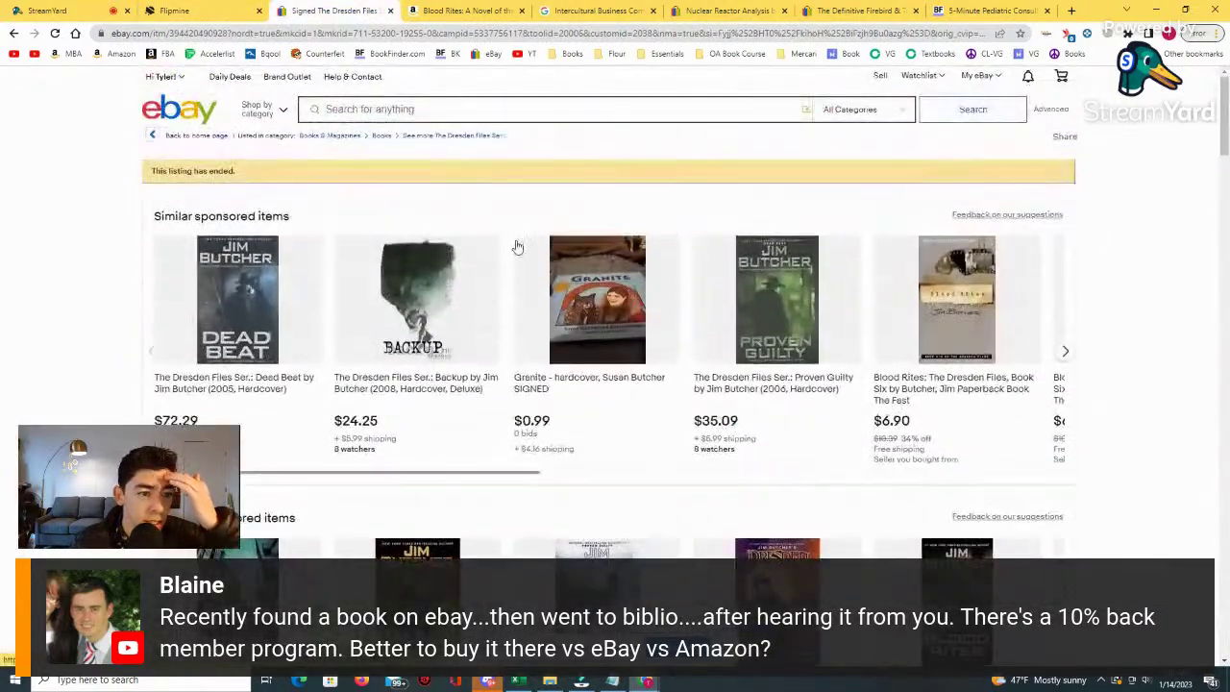
left_click(428, 11)
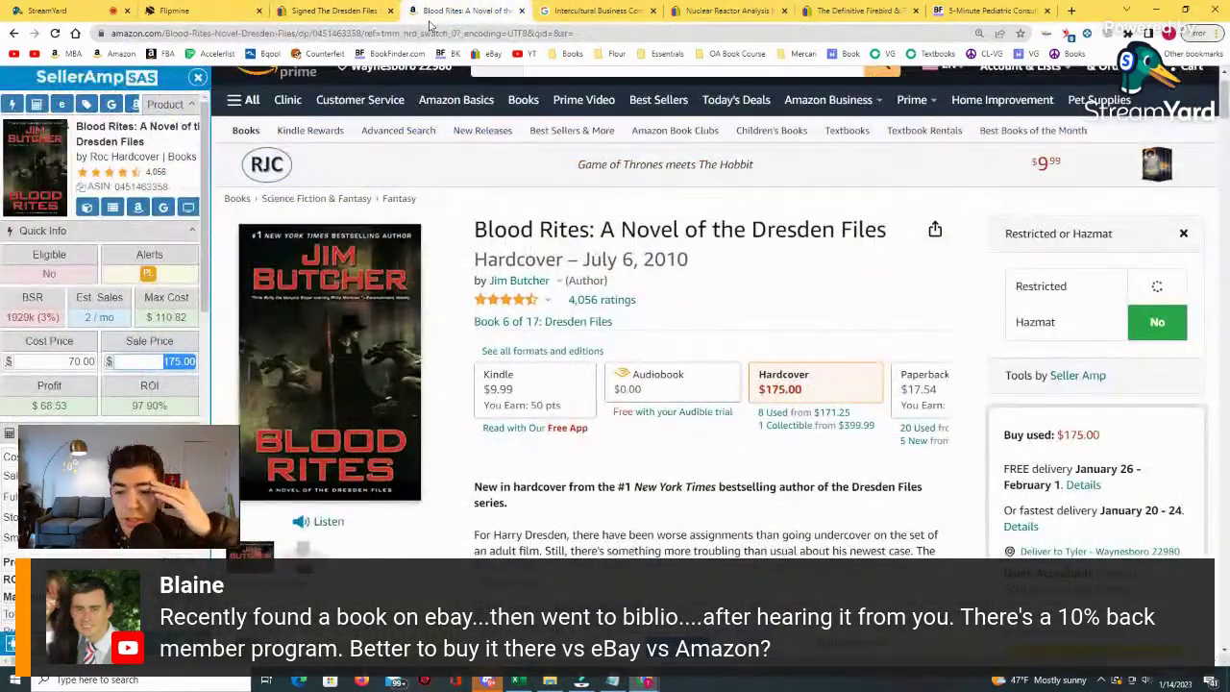
left_click(221, 10)
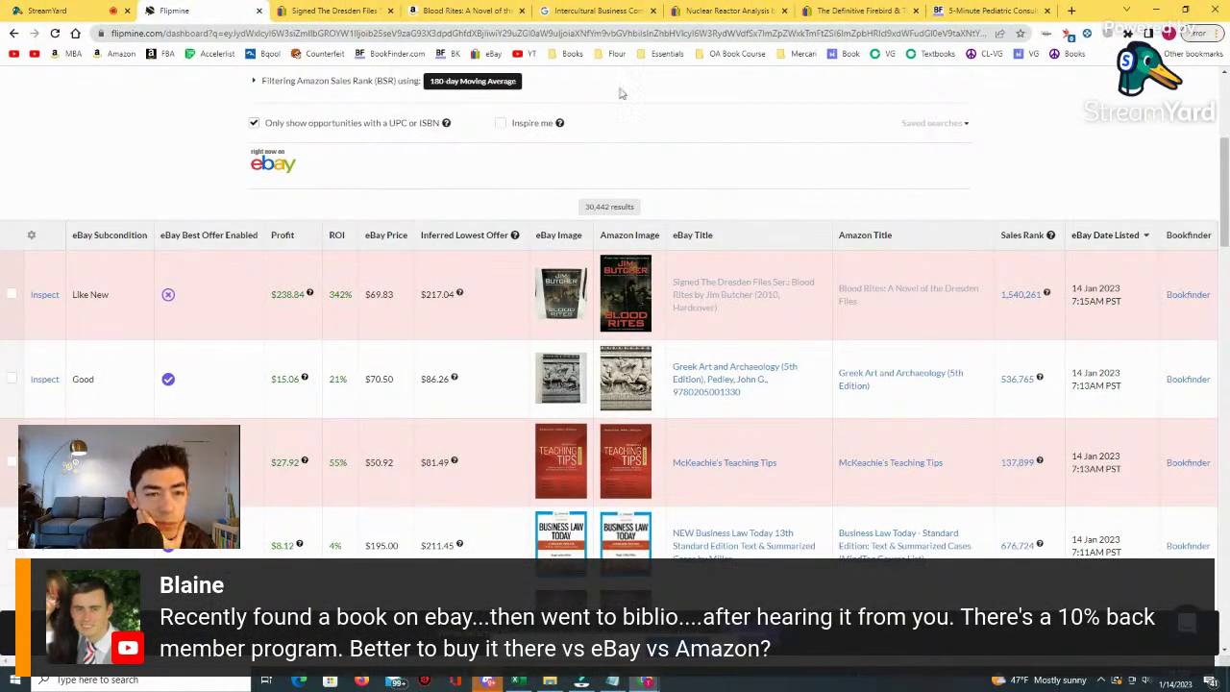
Recheck the sold price and shipping details on the original Blood Rites eBay listing.
left_click(466, 10)
left_click(335, 10)
scroll(413, 248, "down", 5)
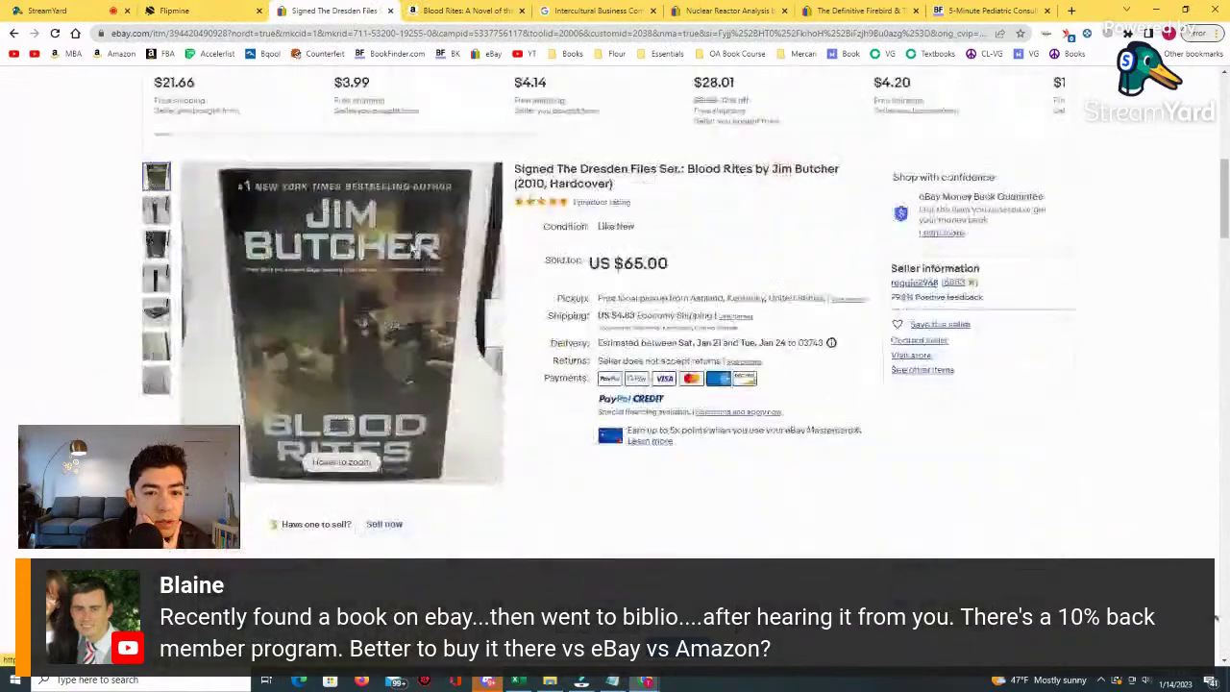
scroll(413, 248, "down", 4)
scroll(417, 247, "up", 4)
Compare the end time on the Blood Rites eBay summary page with its Flipmine listing date, and close the eBay page.
left_click(14, 34)
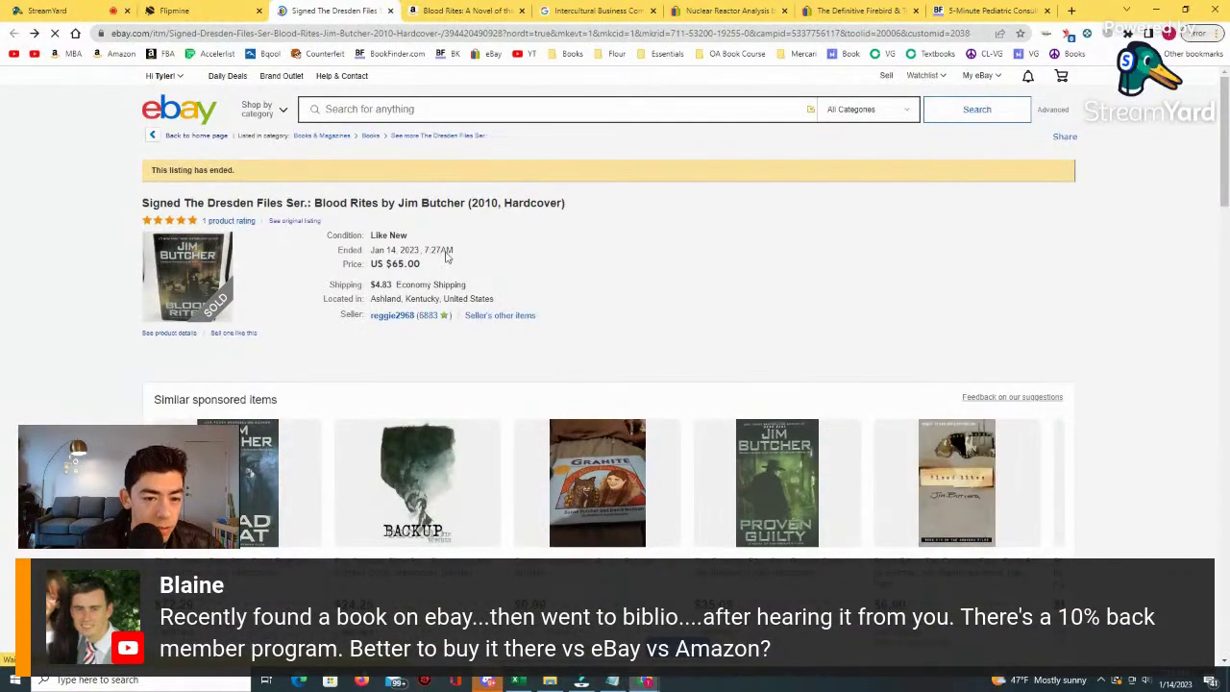
left_click(174, 11)
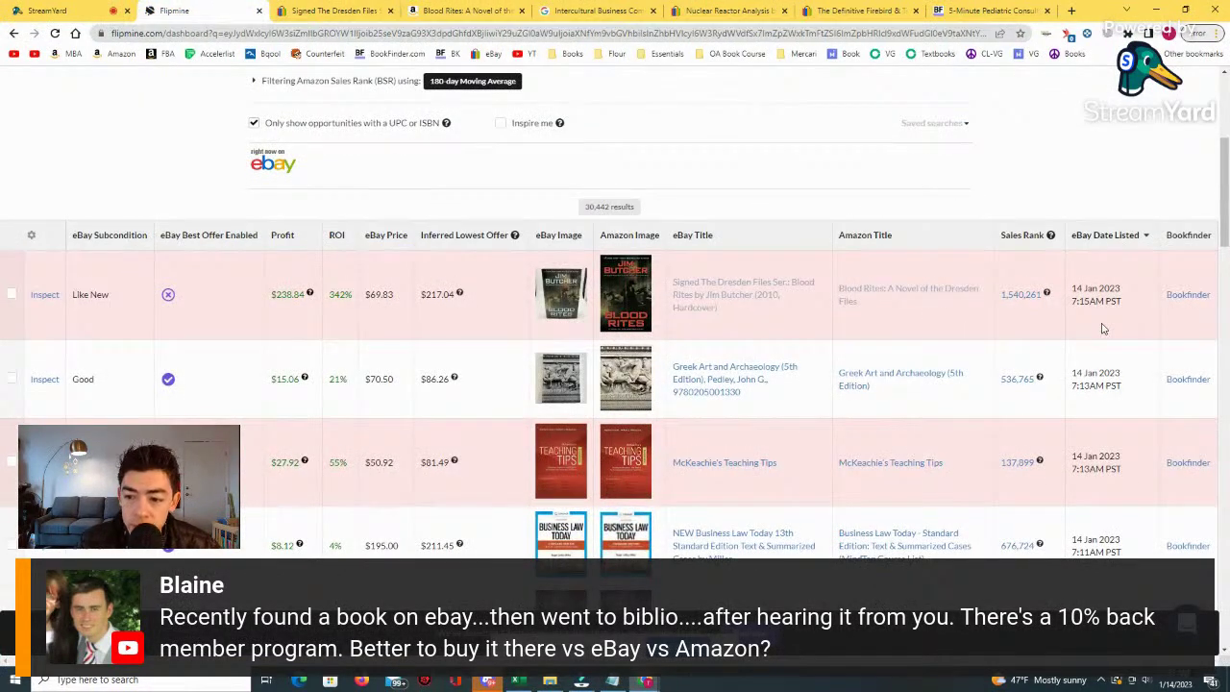
left_click(334, 14)
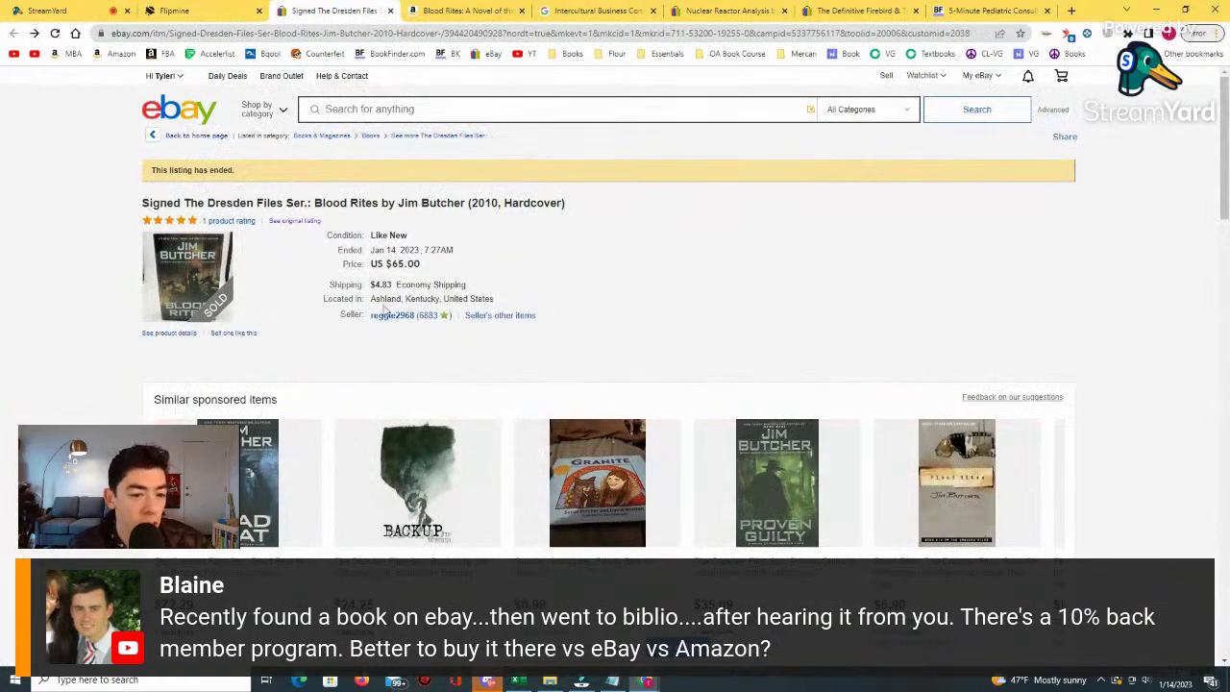
left_click(390, 11)
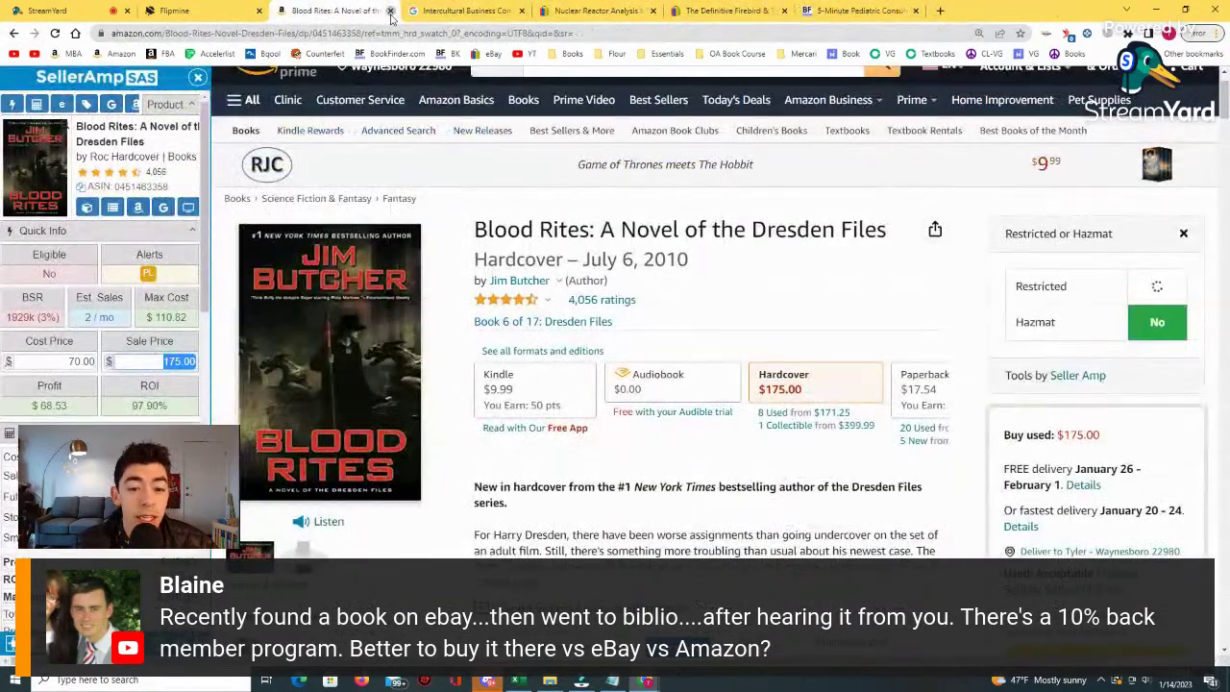
Close the Blood Rites Amazon page and skim the remaining results of the current Flipmine search.
left_click(390, 11)
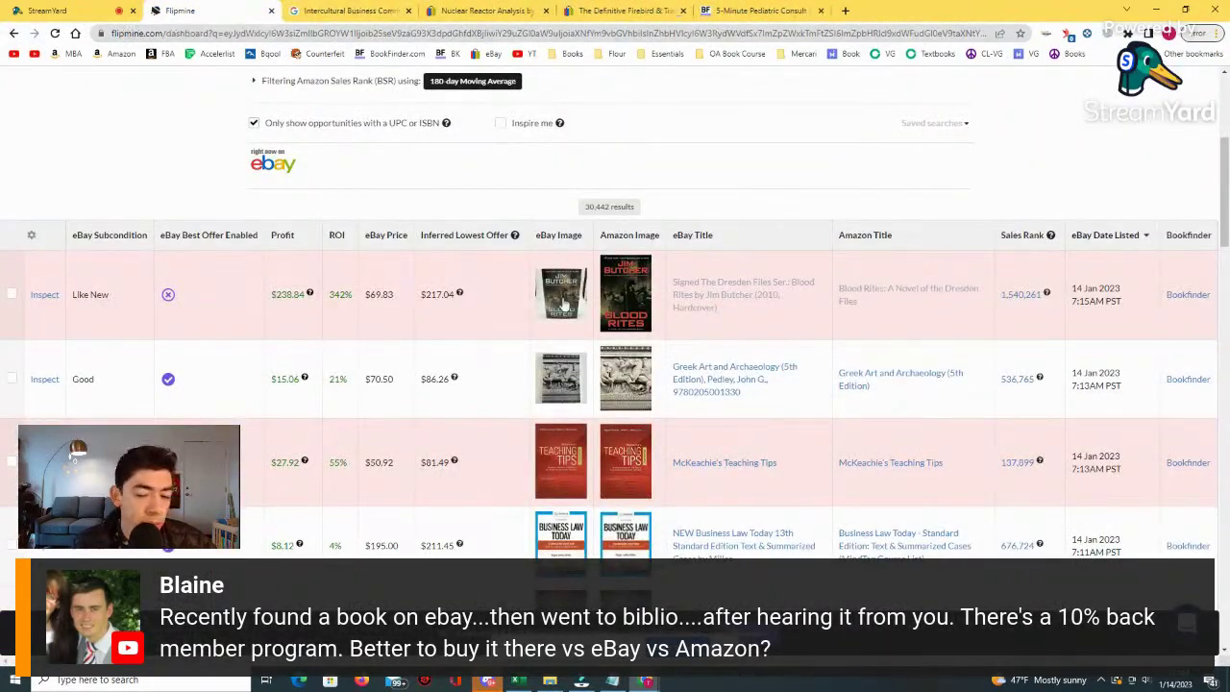
scroll(571, 302, "down", 2)
scroll(572, 302, "down", 5)
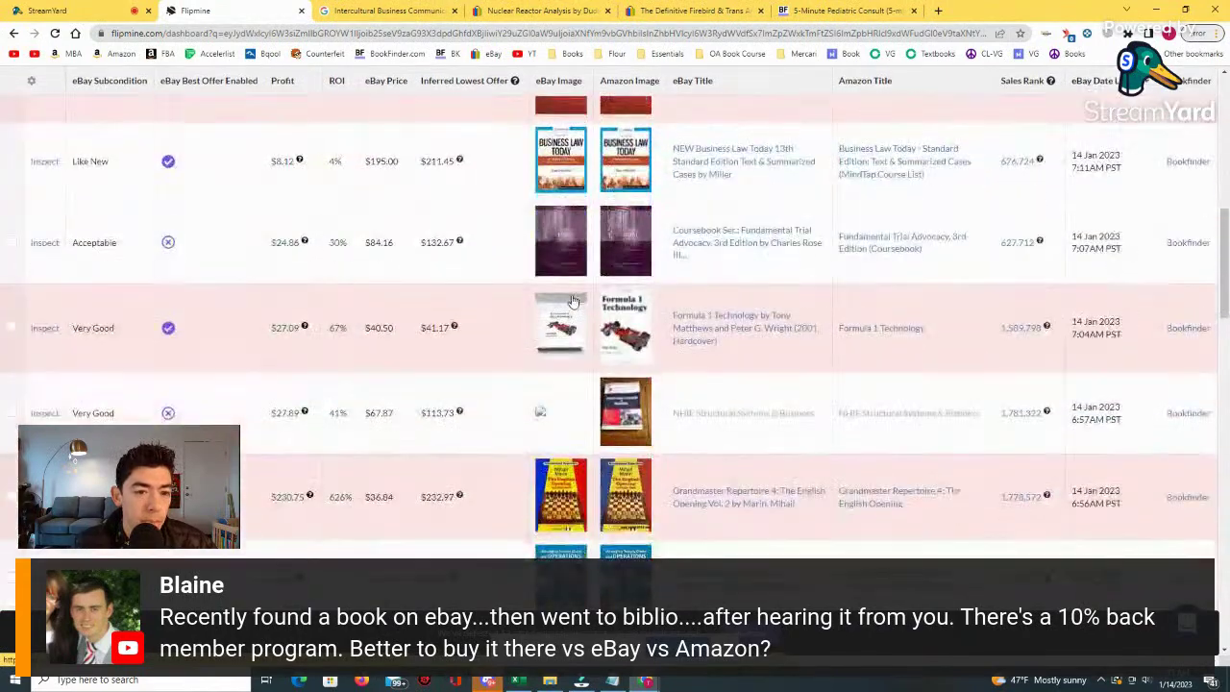
scroll(572, 301, "down", 3)
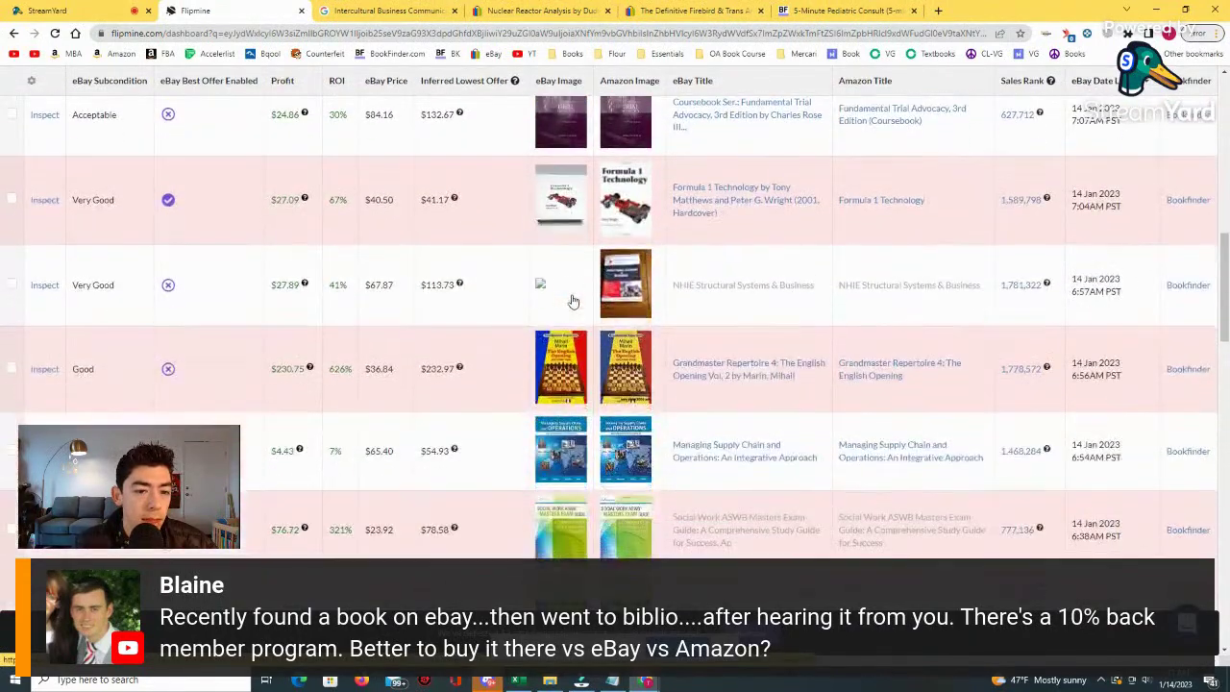
scroll(581, 291, "up", 15)
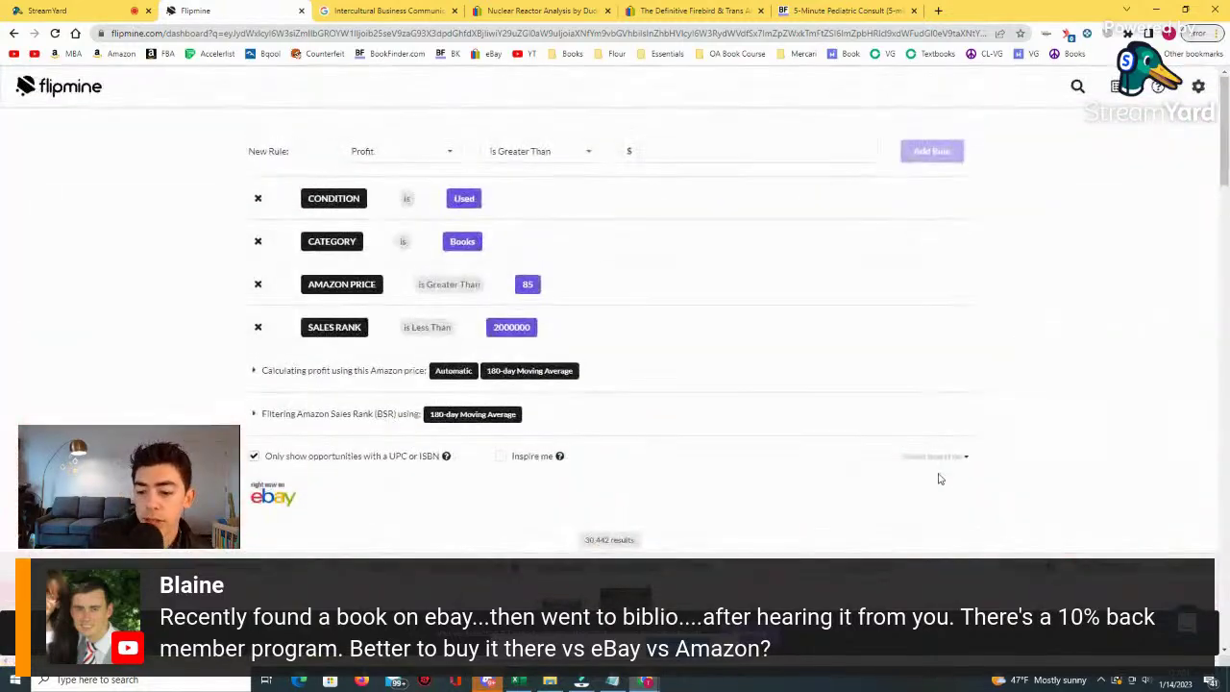
Load the saved search Book Search 2 in Flipmine.
left_click(937, 456)
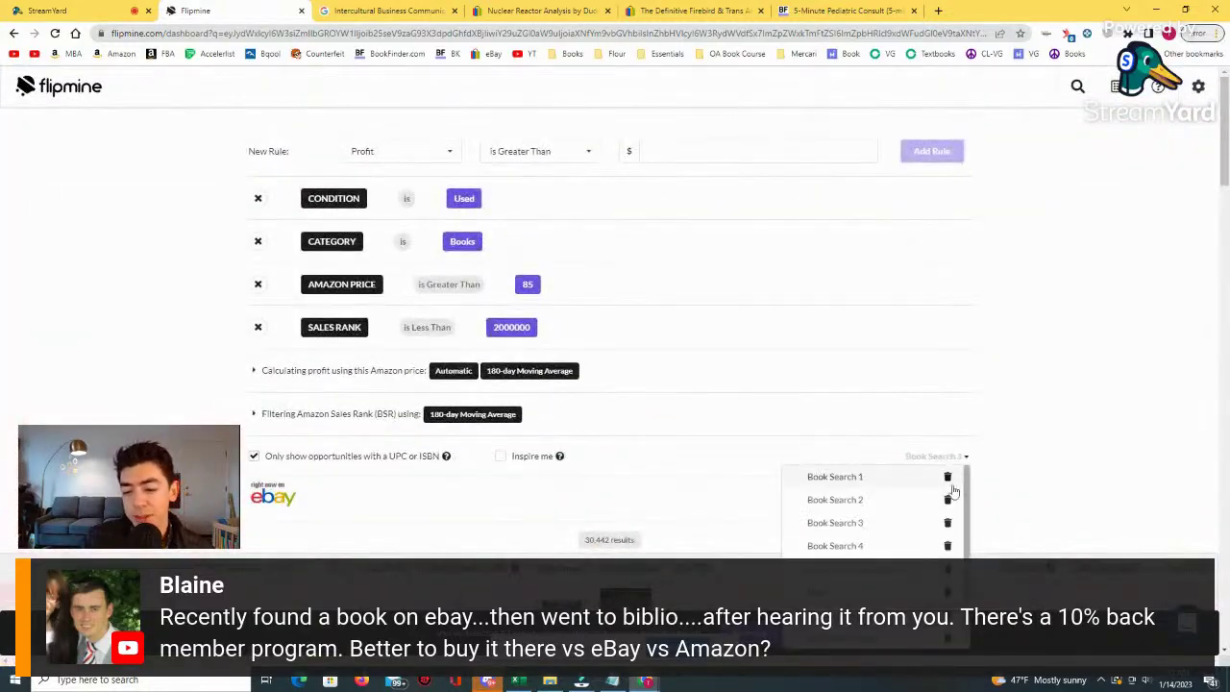
left_click(882, 482)
left_click(932, 457)
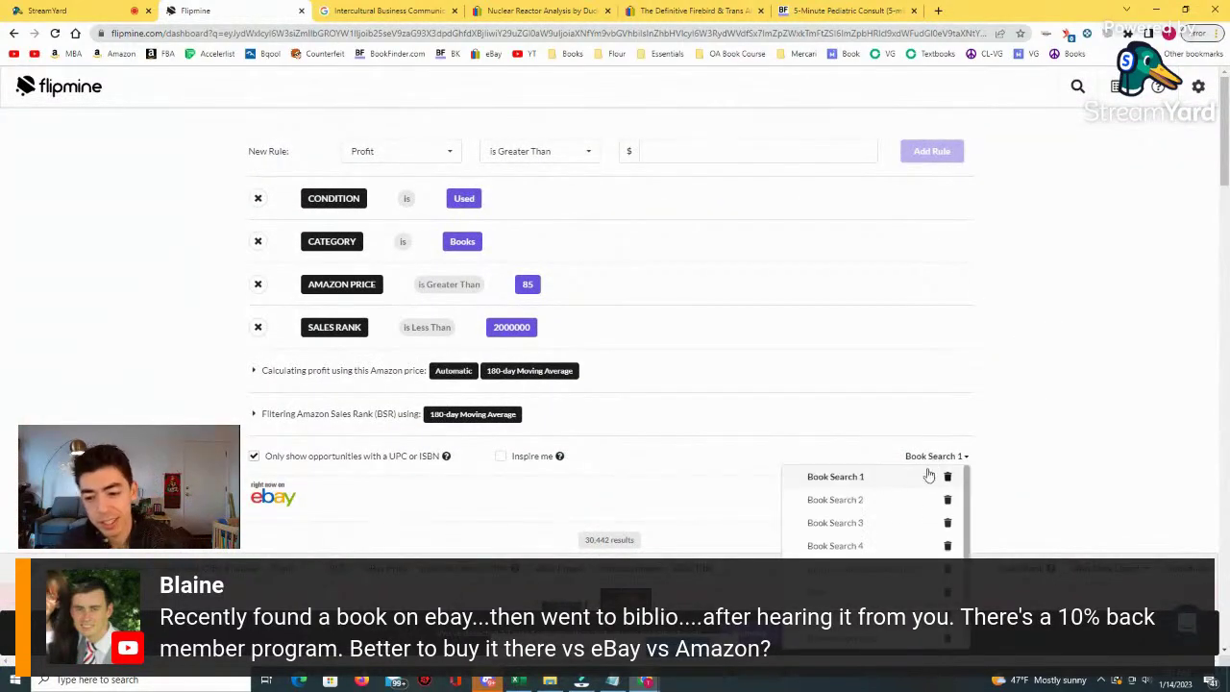
left_click(880, 499)
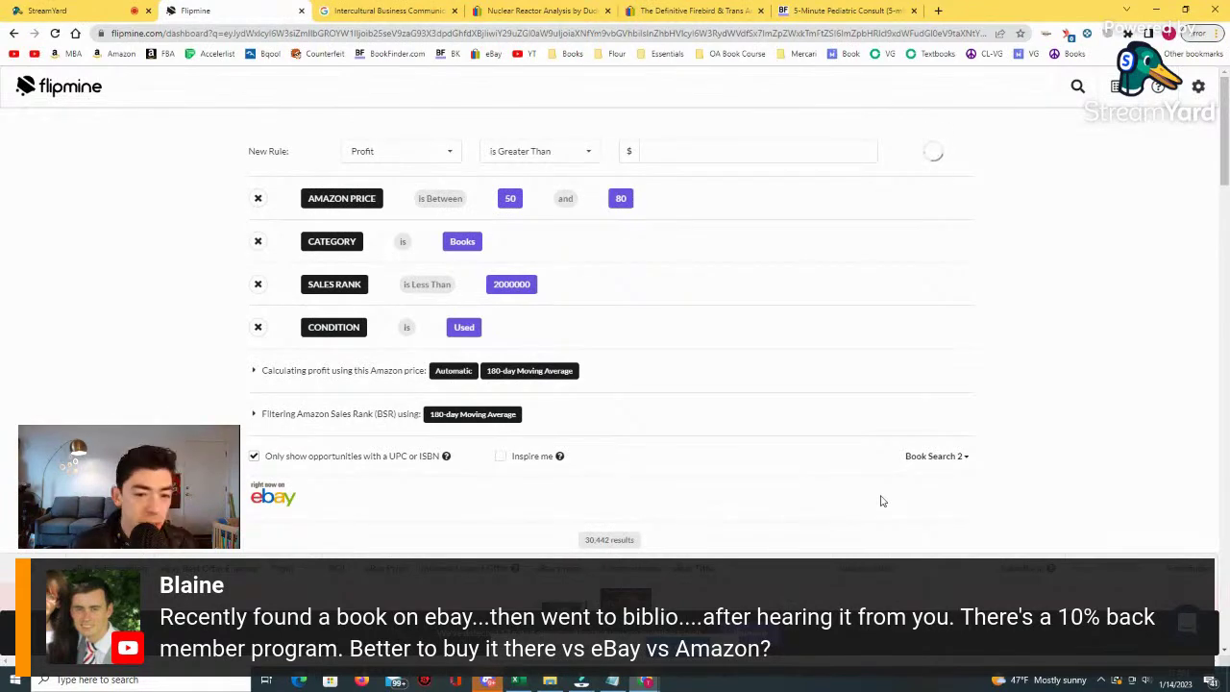
Skim the Book Search 2 results and open the eBay and Amazon pages of A Tablet Weaver's Pattern Book in new tabs.
scroll(854, 479, "down", 3)
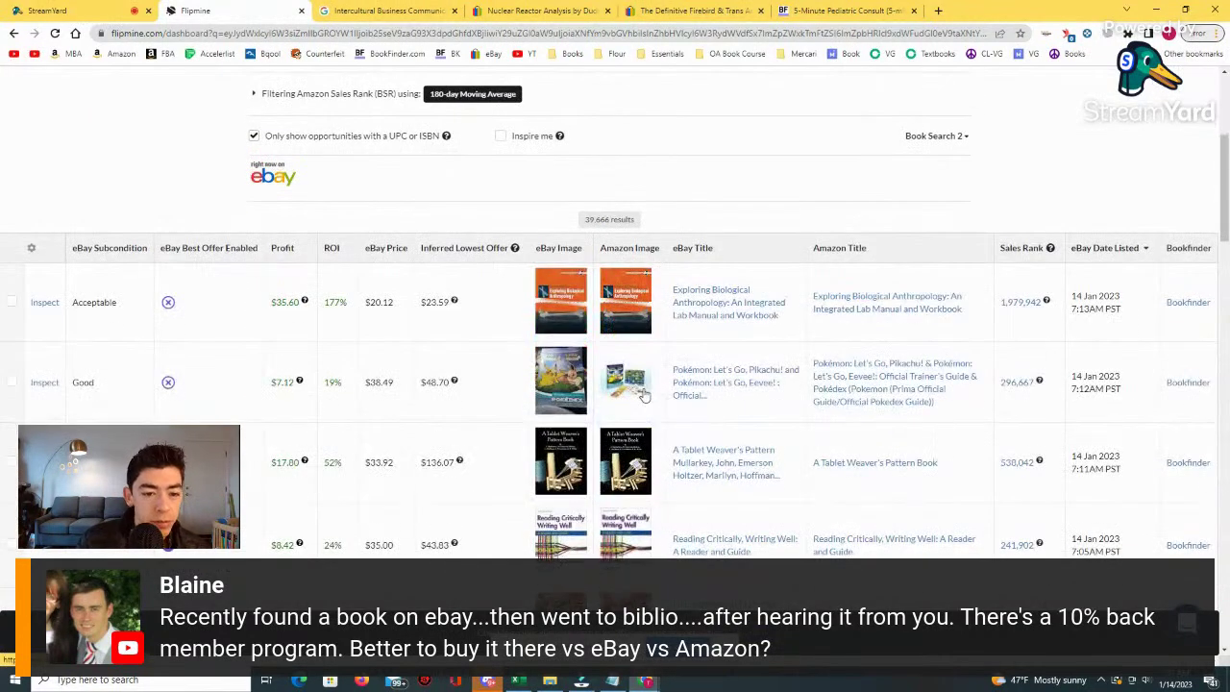
scroll(615, 389, "down", 1)
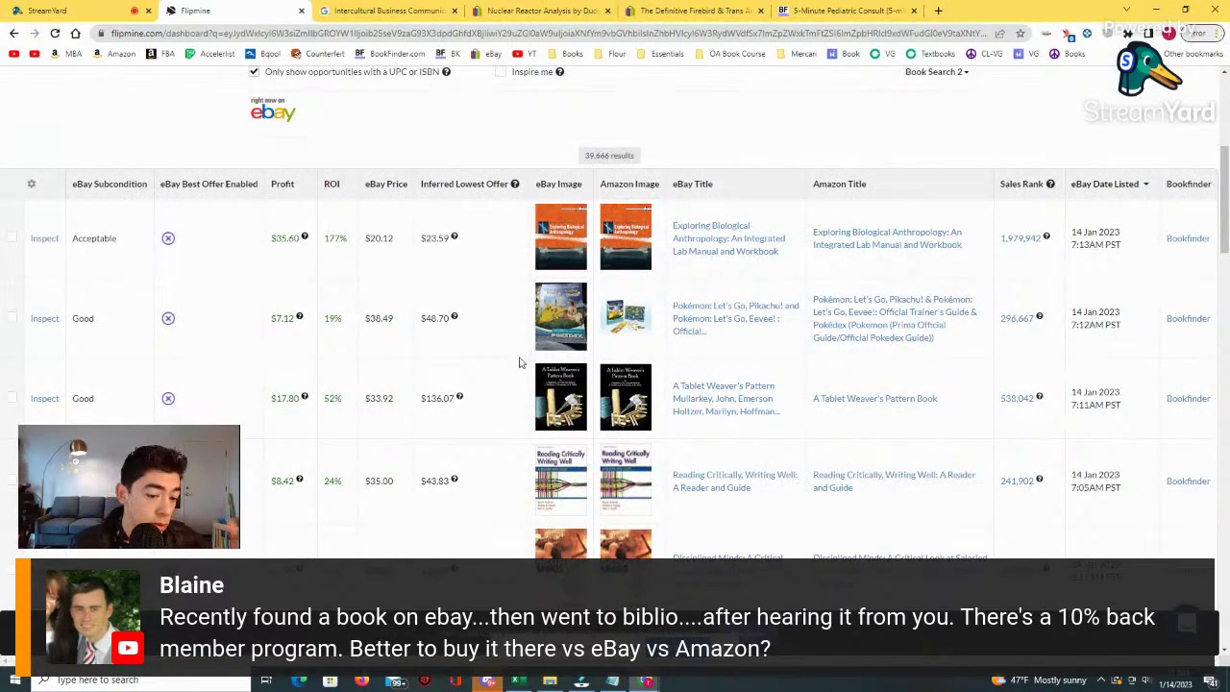
scroll(521, 357, "down", 3)
scroll(522, 358, "up", 2)
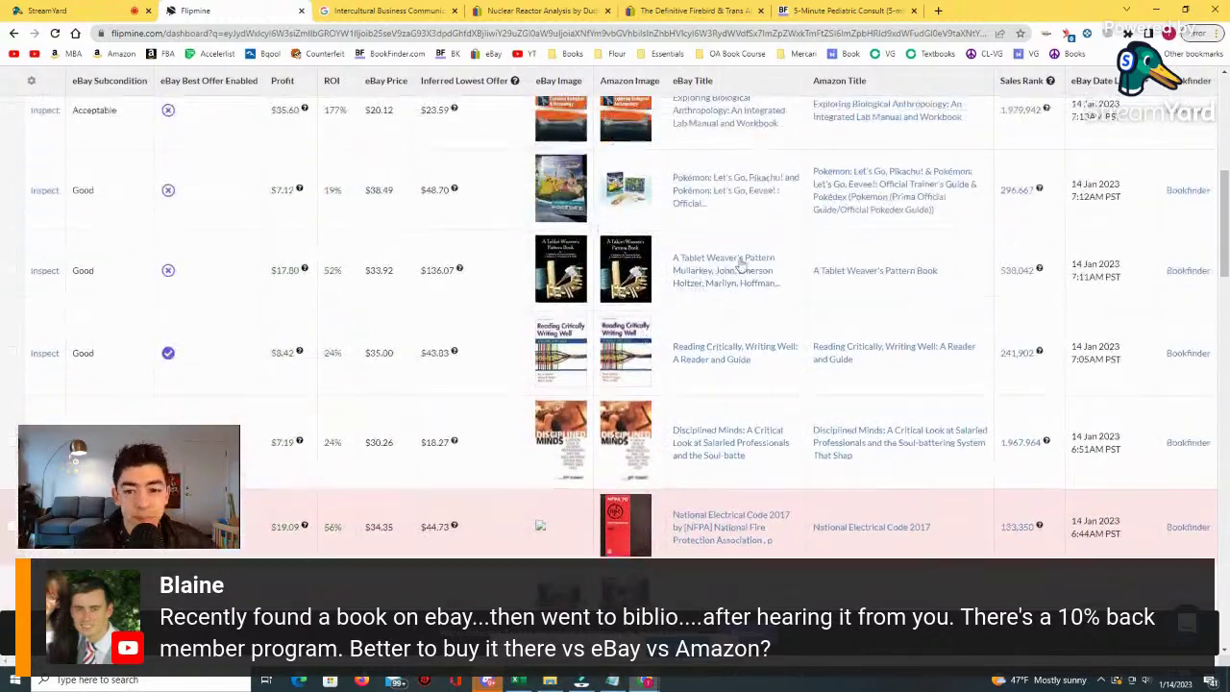
middle_click(778, 273)
right_click(892, 273)
left_click(907, 283)
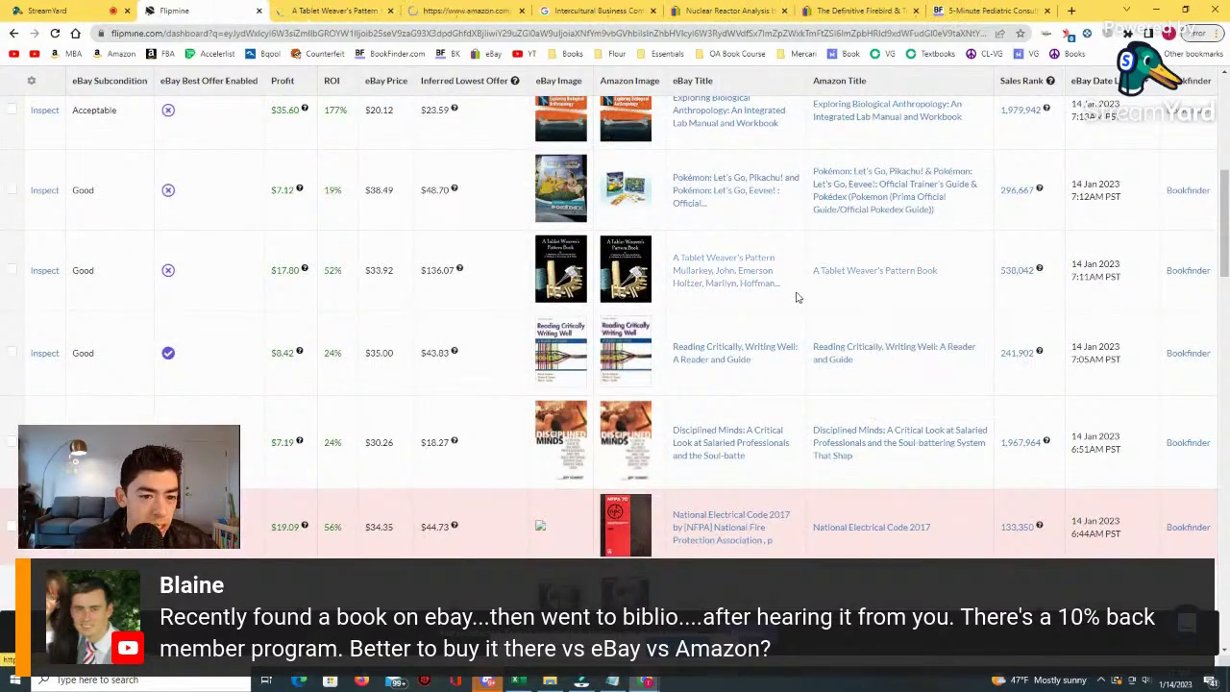
Review the eBay listing of A Tablet Weaver's Pattern Book and switch to its Amazon page.
scroll(795, 296, "up", 1)
scroll(726, 327, "down", 5)
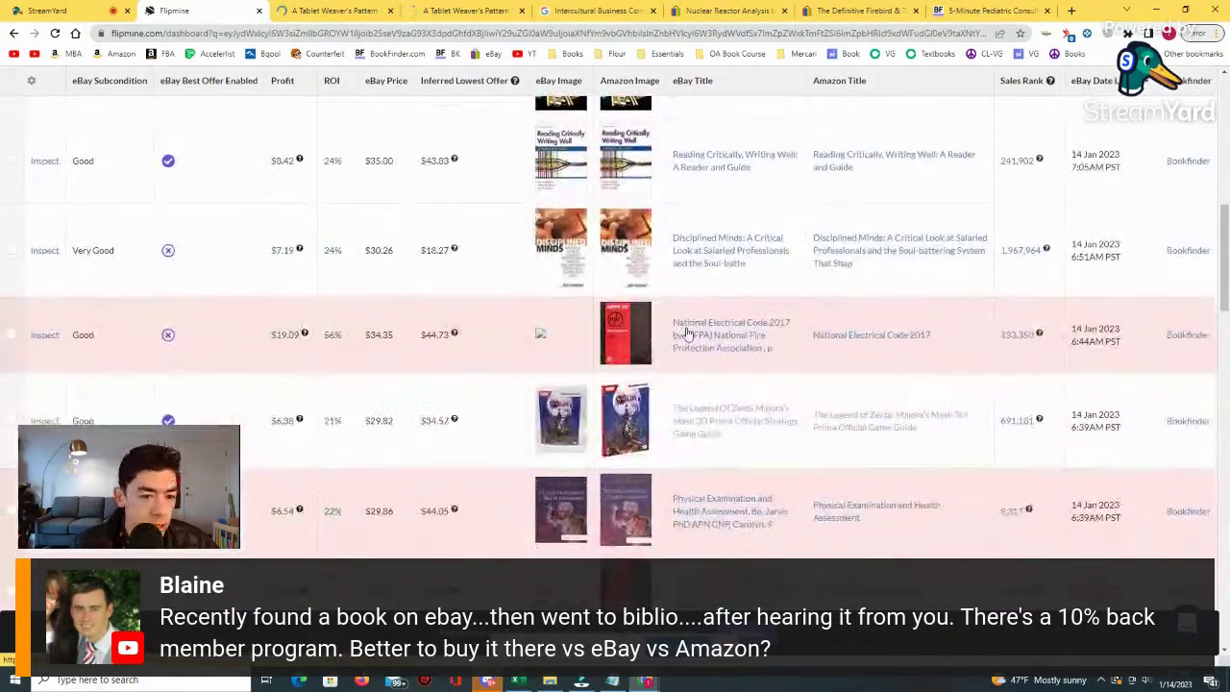
scroll(685, 332, "down", 6)
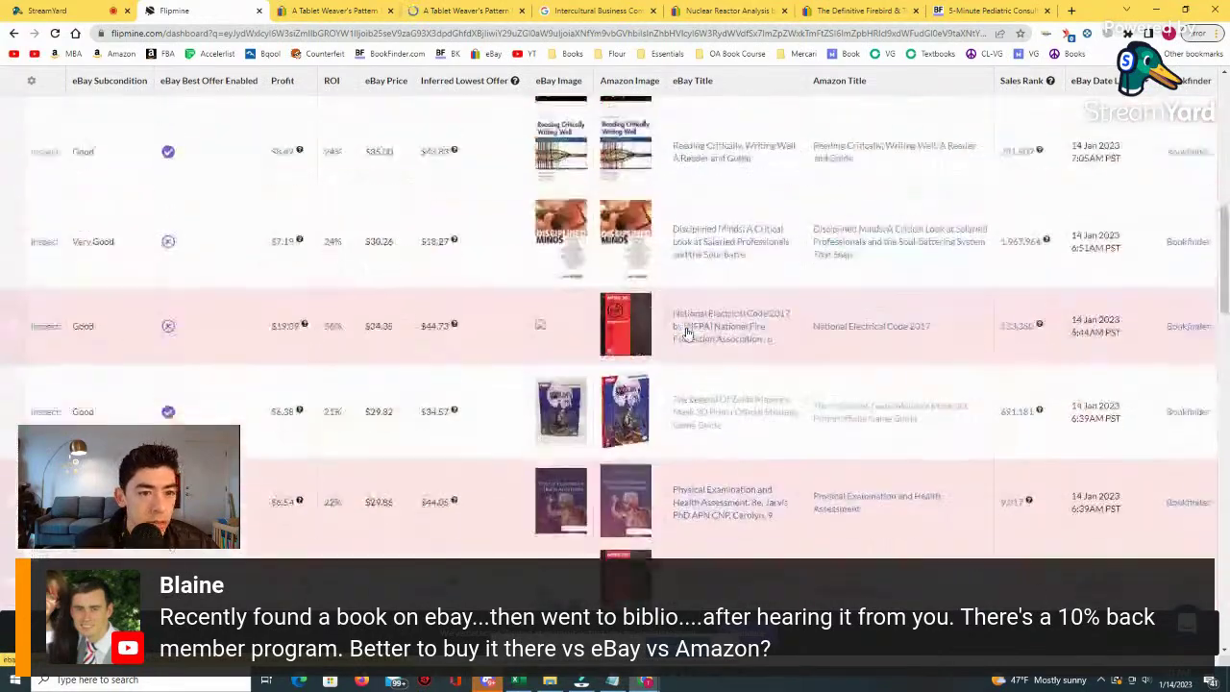
key("ctrl+Tab")
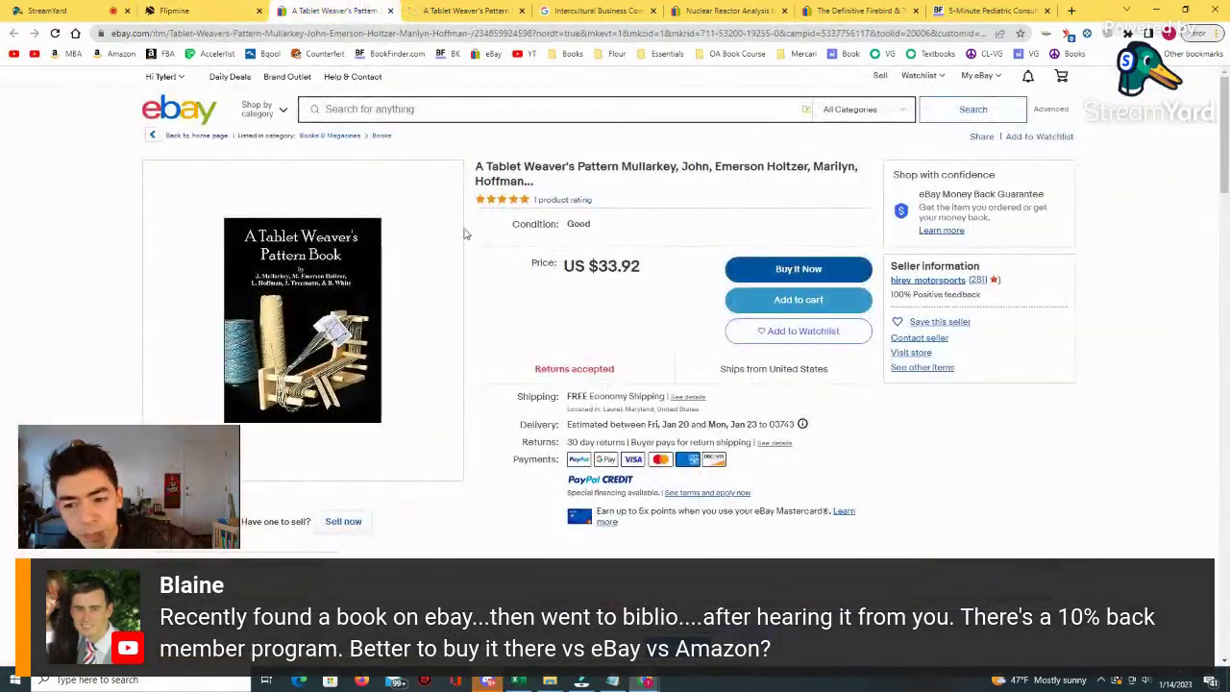
left_click(499, 7)
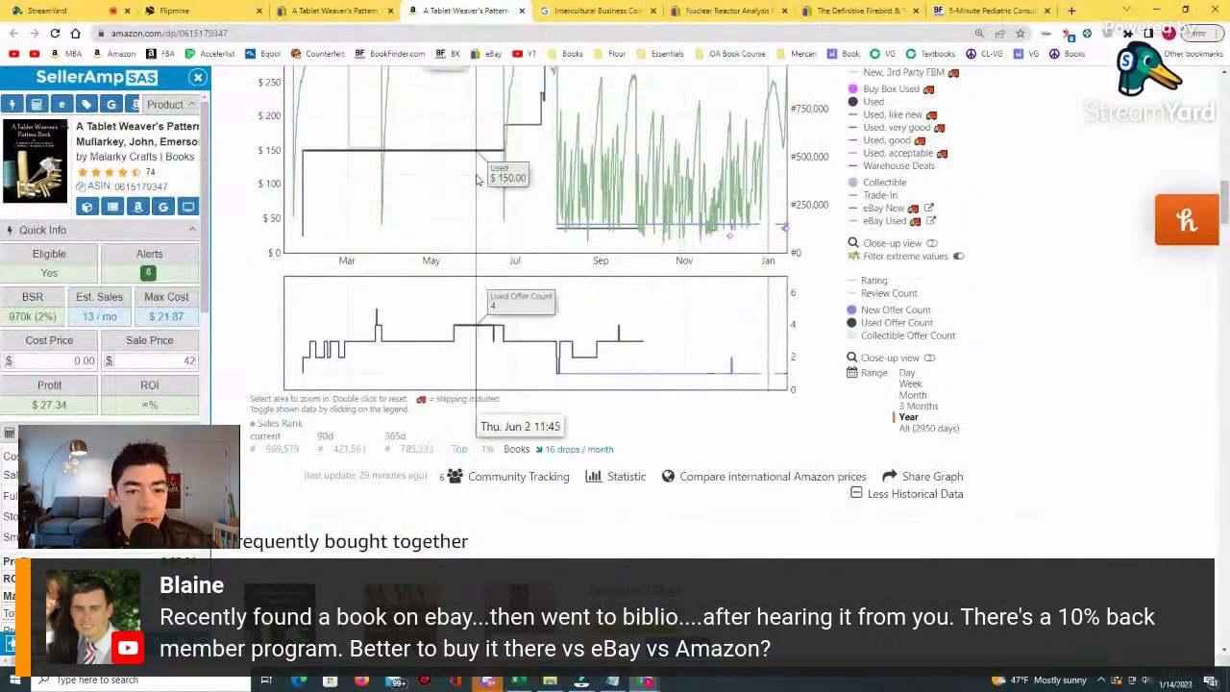
Examine the Tablet Weaver's price history over its full range and in zoomed-in recent periods, and close both of the book's pages.
left_click(930, 428)
scroll(750, 346, "up", 1)
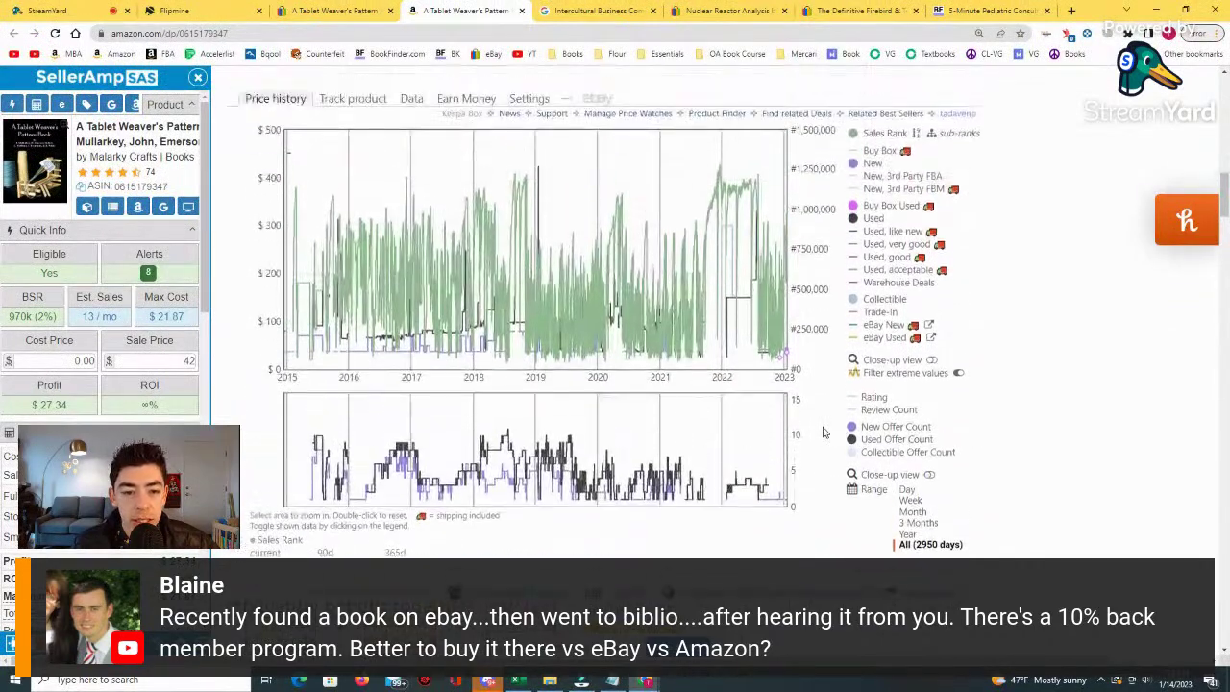
left_click_drag(730, 324, 833, 336)
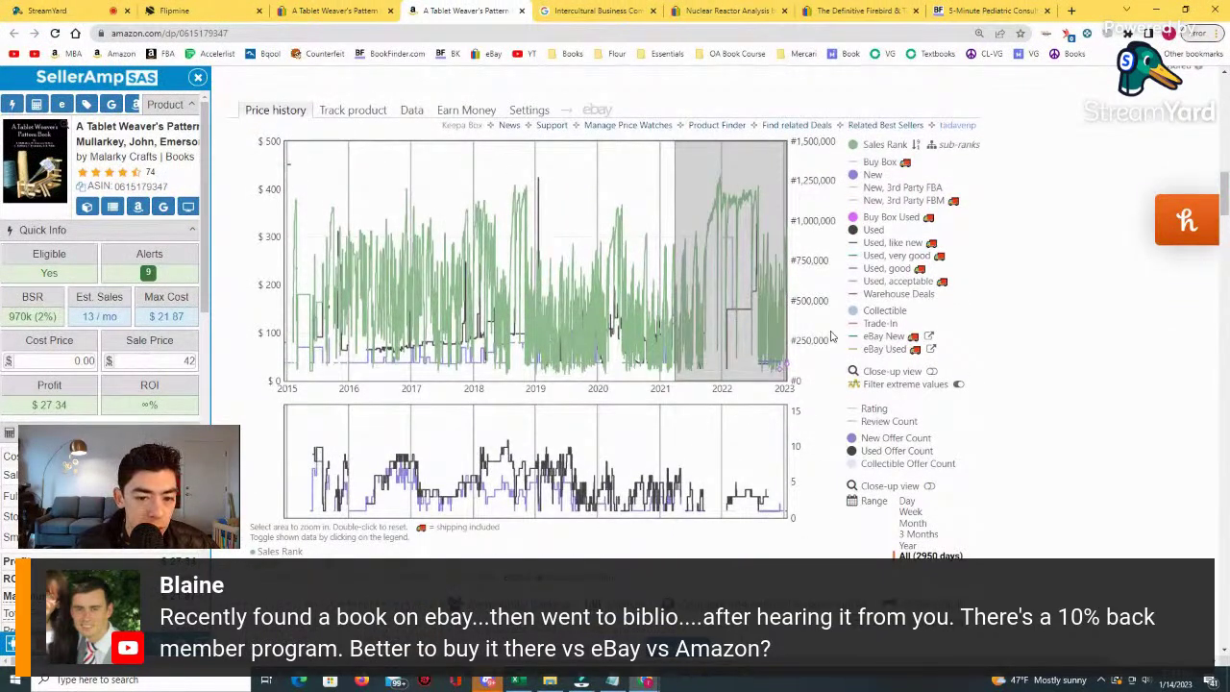
left_click_drag(833, 337, 832, 336)
left_click_drag(767, 357, 494, 358)
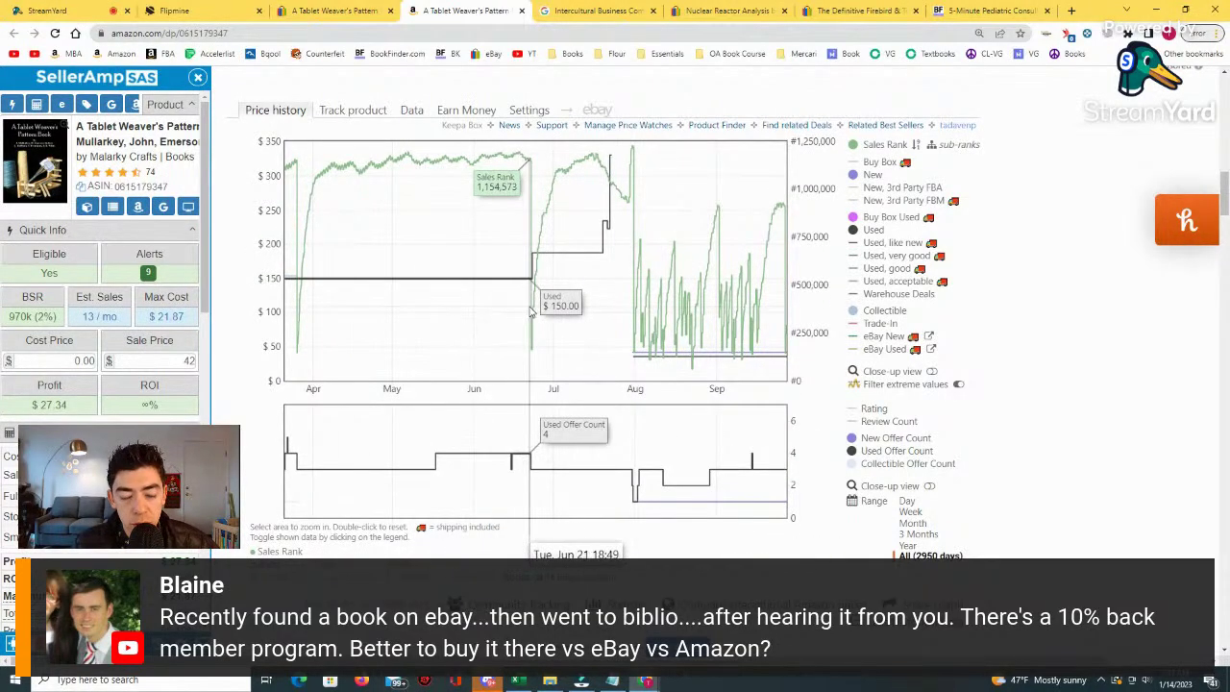
double_click(625, 346)
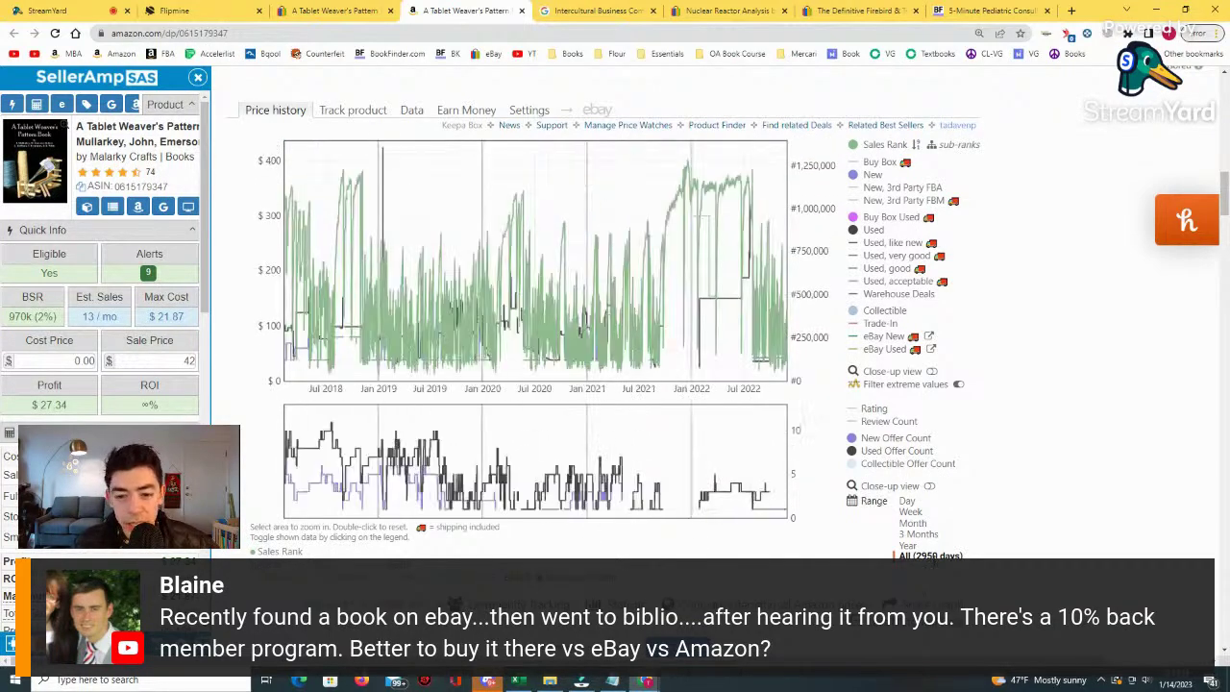
scroll(592, 336, "up", 4)
key("ctrl+w")
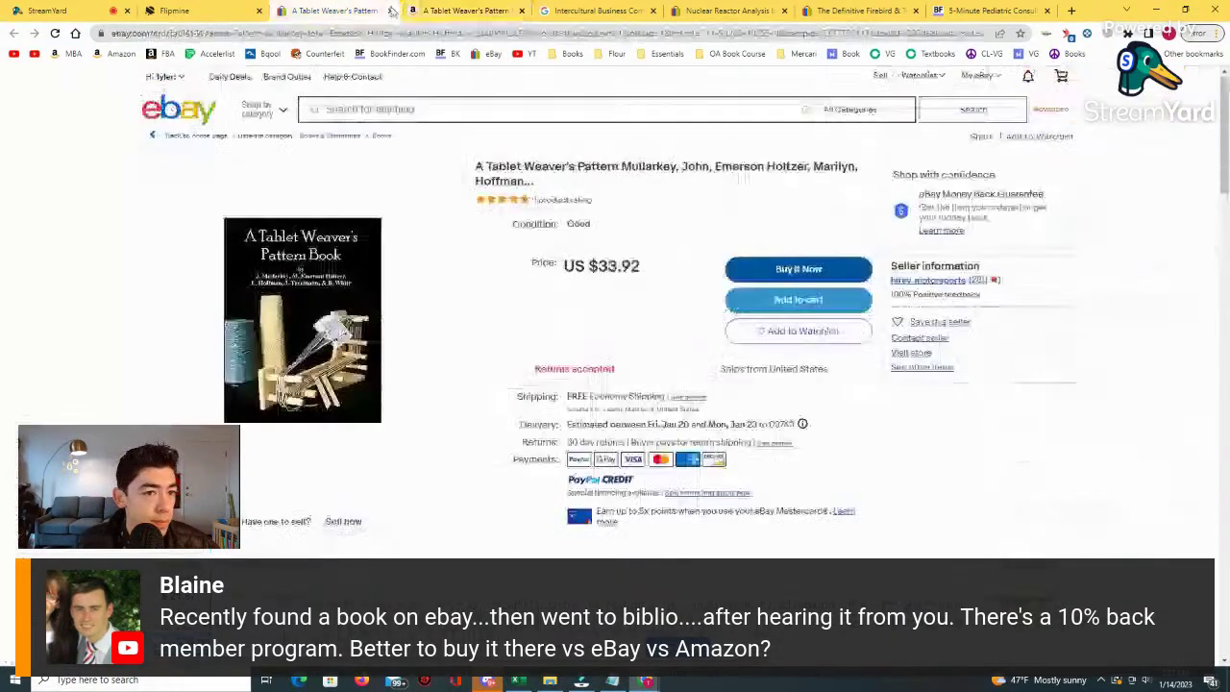
key("ctrl+w")
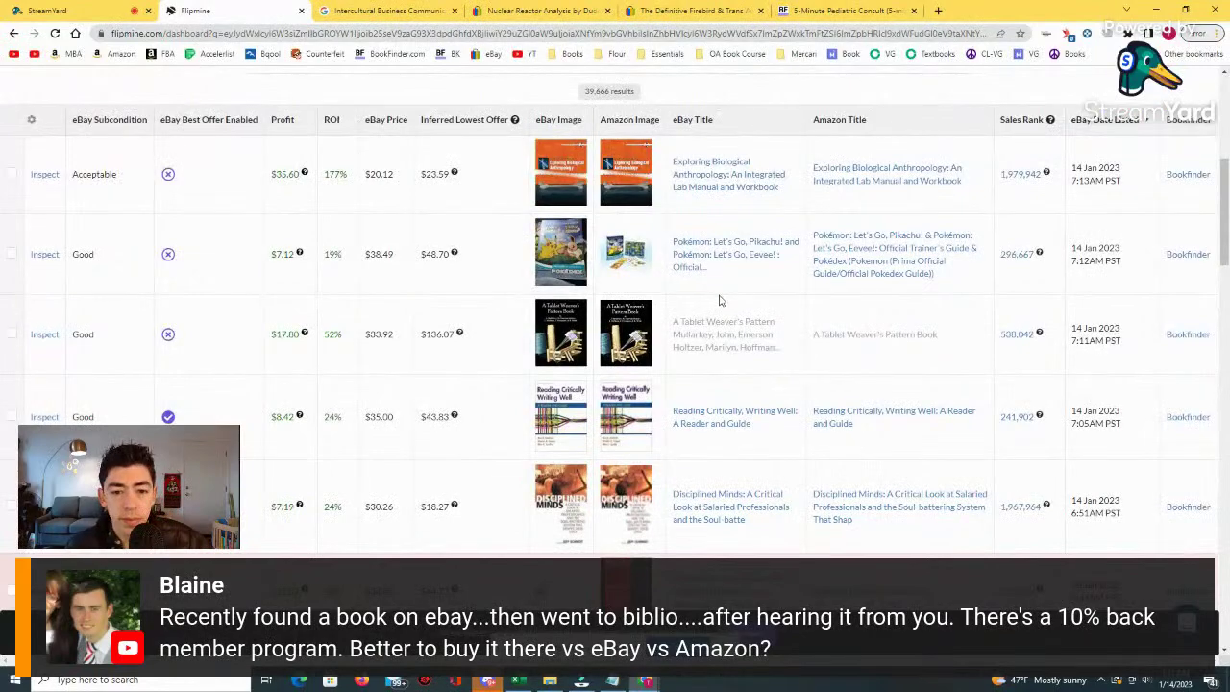
Look further through the Book Search 2 results and open the eBay and Amazon pages of Alexandrina: The Agony and The Glory.
scroll(719, 301, "down", 3)
scroll(758, 319, "down", 4)
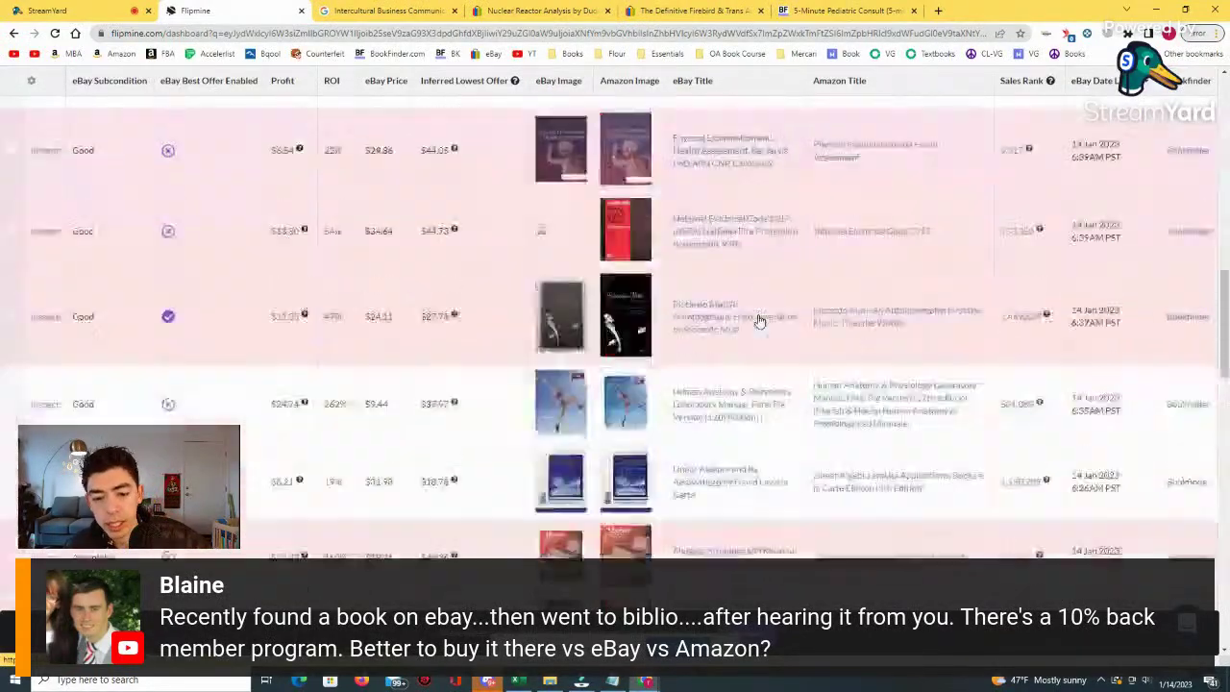
scroll(758, 320, "down", 4)
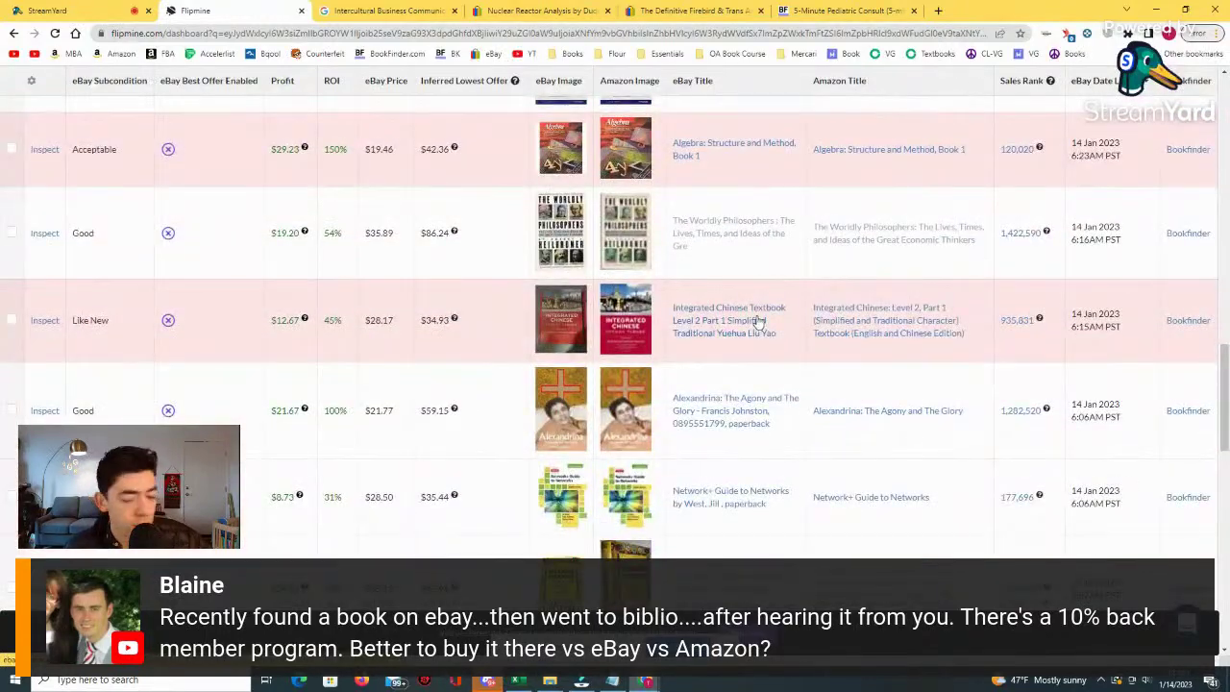
scroll(758, 321, "down", 2)
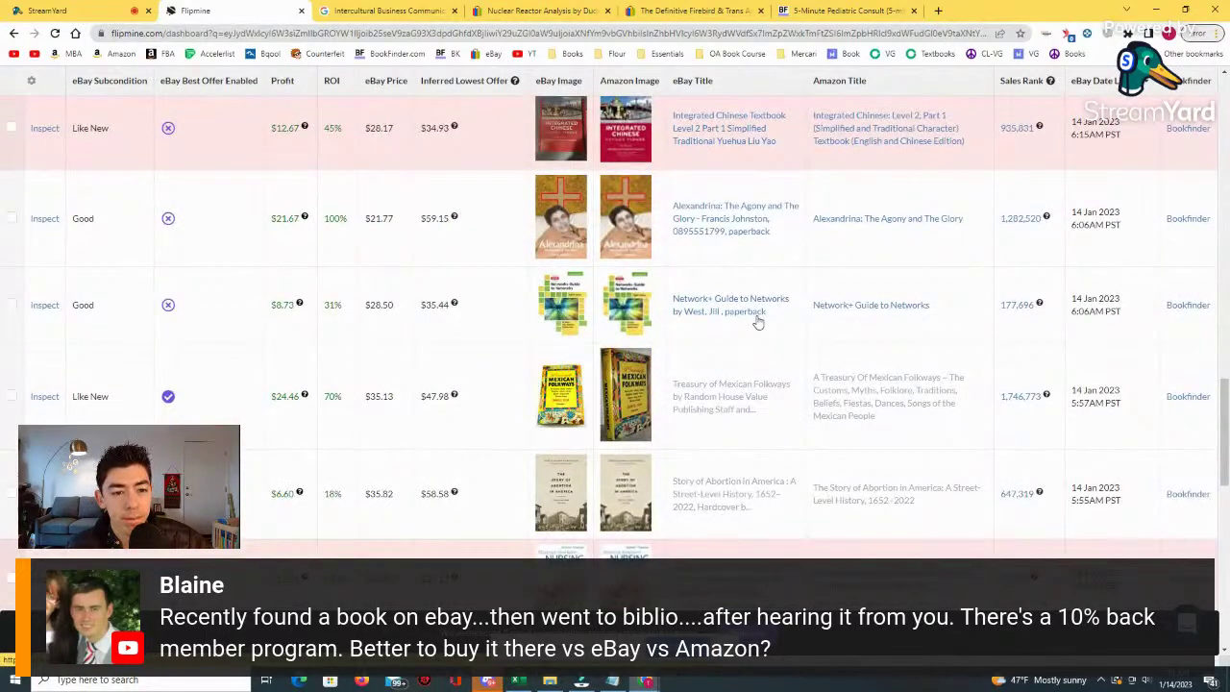
scroll(758, 322, "down", 2)
scroll(755, 324, "up", 3)
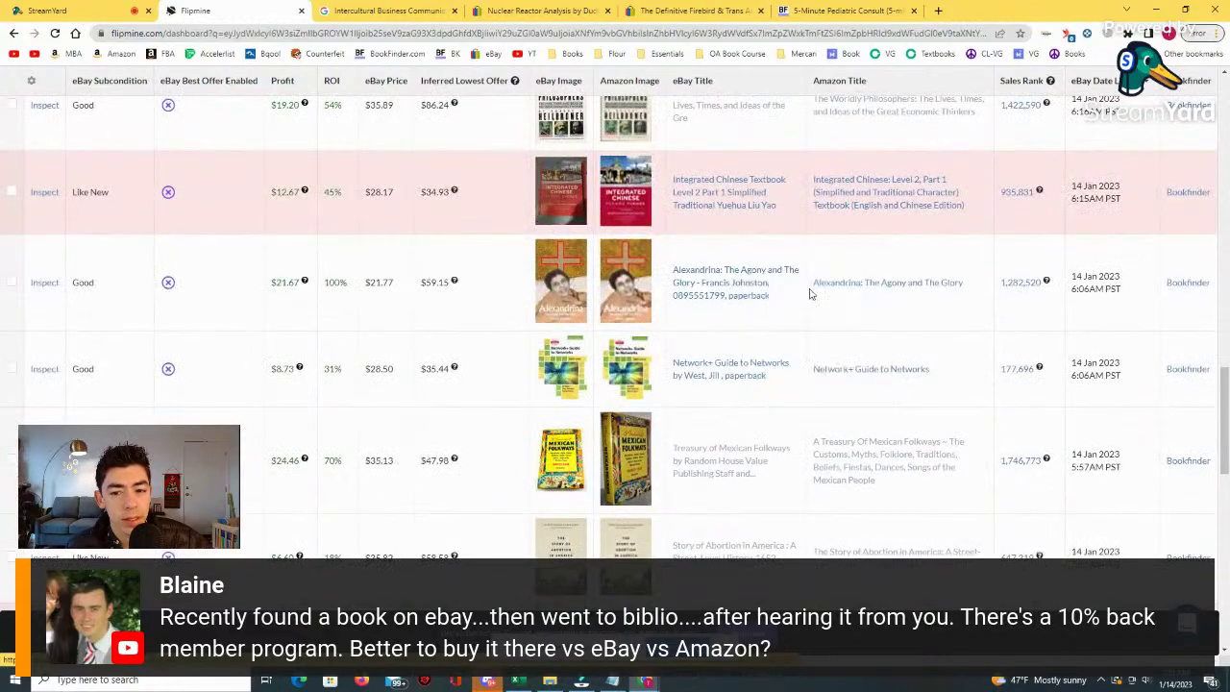
middle_click(865, 283)
right_click(892, 292)
left_click(928, 301)
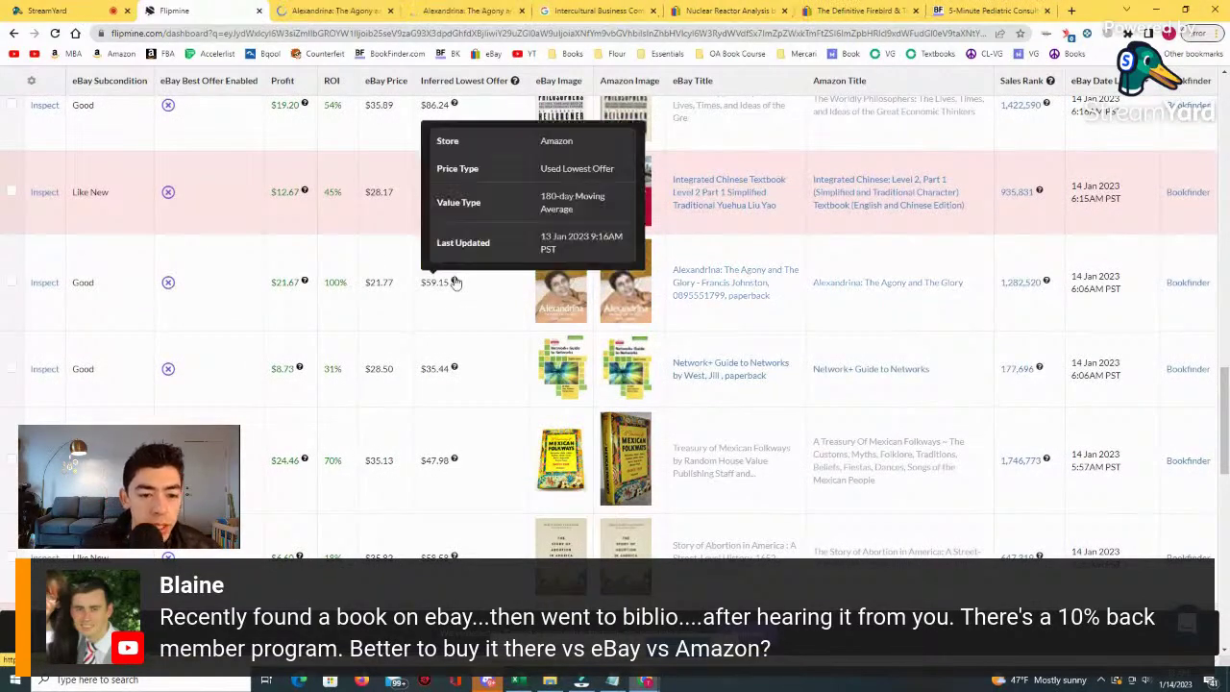
Compare the eBay listing of Alexandrina with the used offer and seller on its Amazon page.
left_click(334, 11)
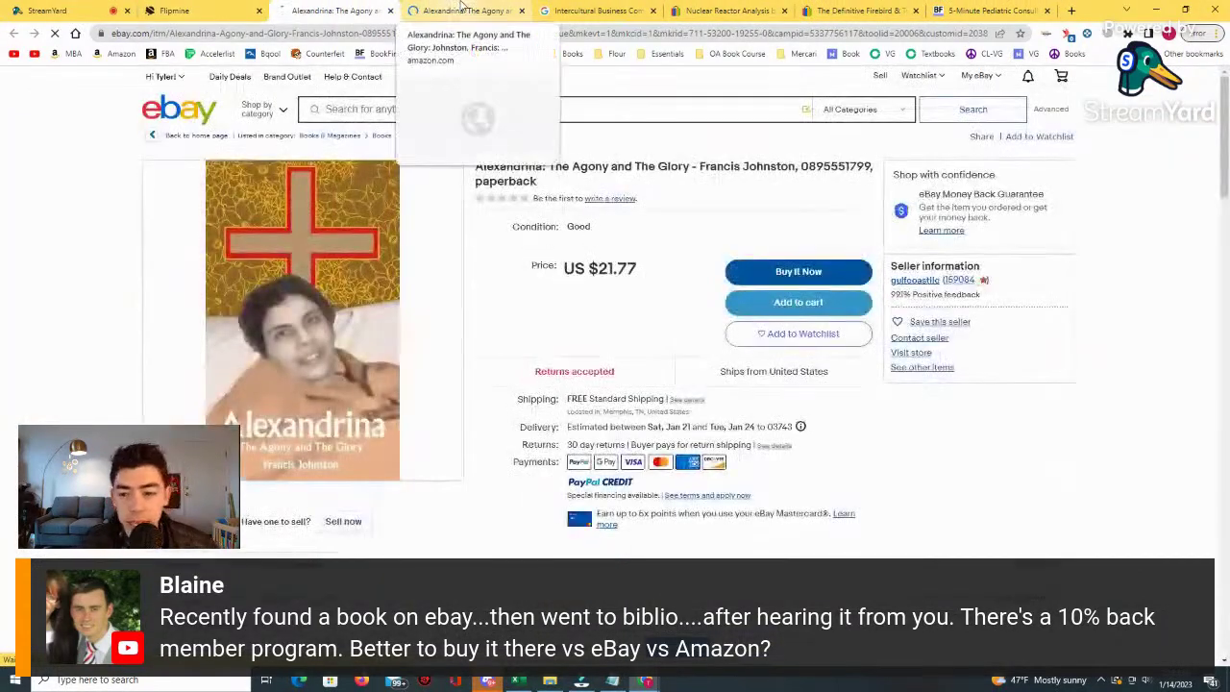
left_click(459, 9)
scroll(407, 144, "down", 4)
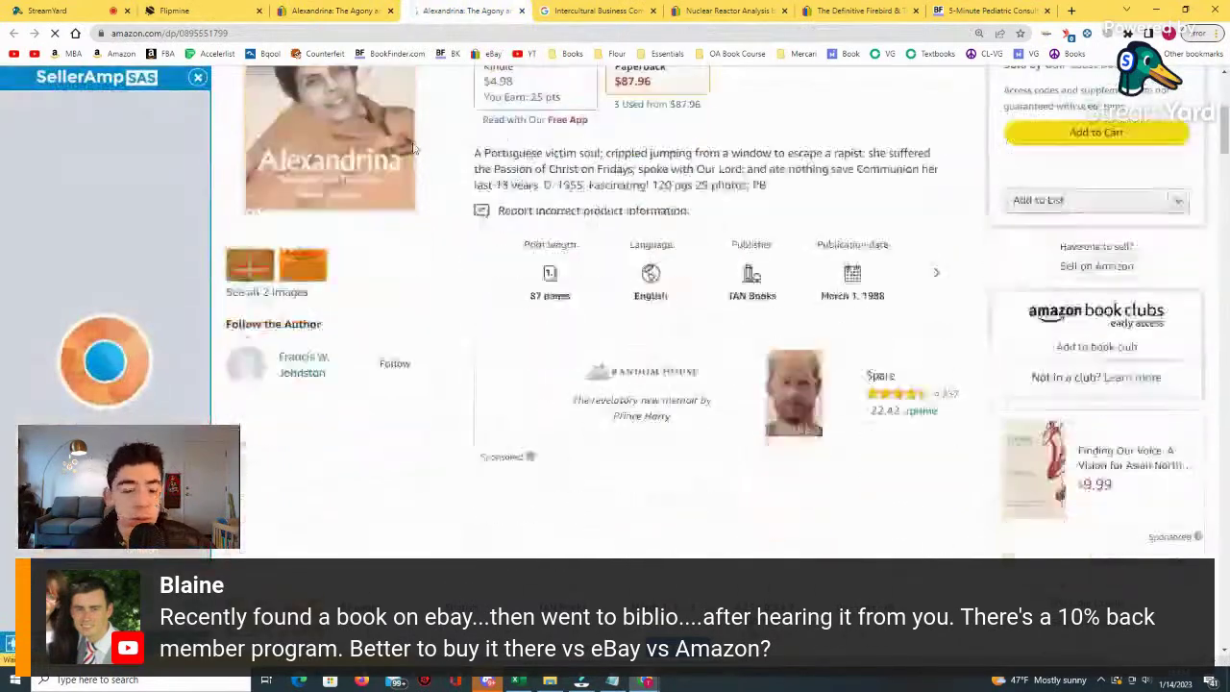
scroll(651, 209, "up", 1)
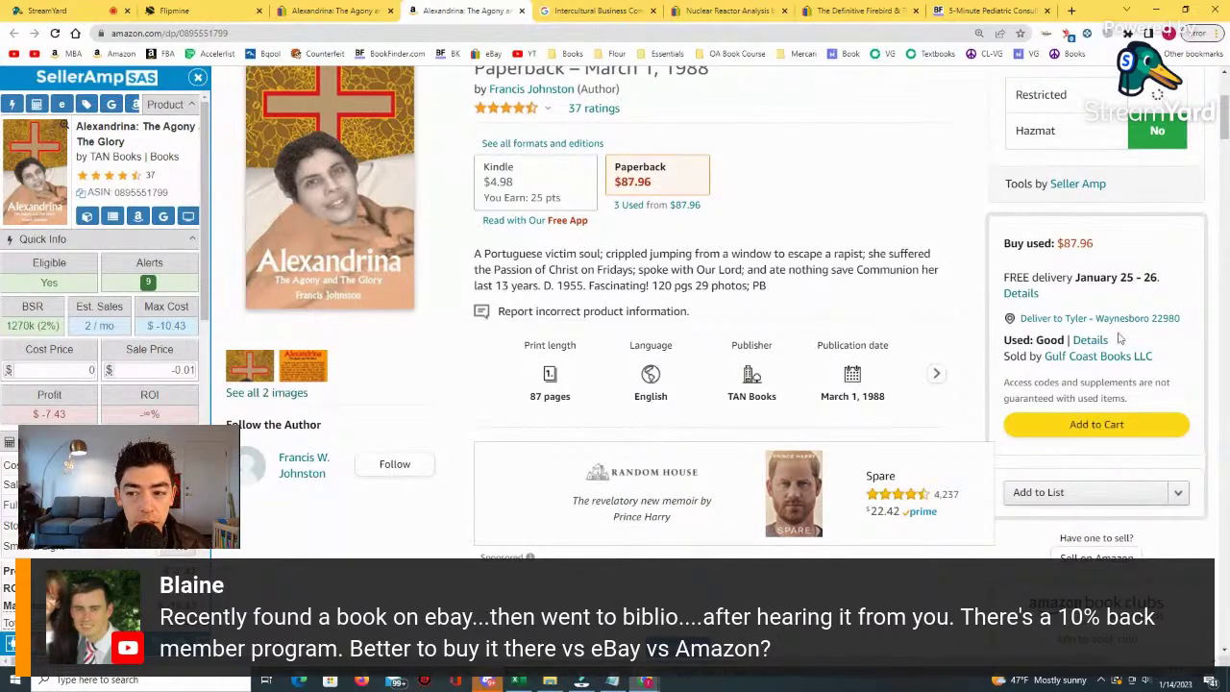
Examine Alexandrina's used price, sales rank and offer count history in recent days, over the full range and over the year.
scroll(678, 199, "down", 10)
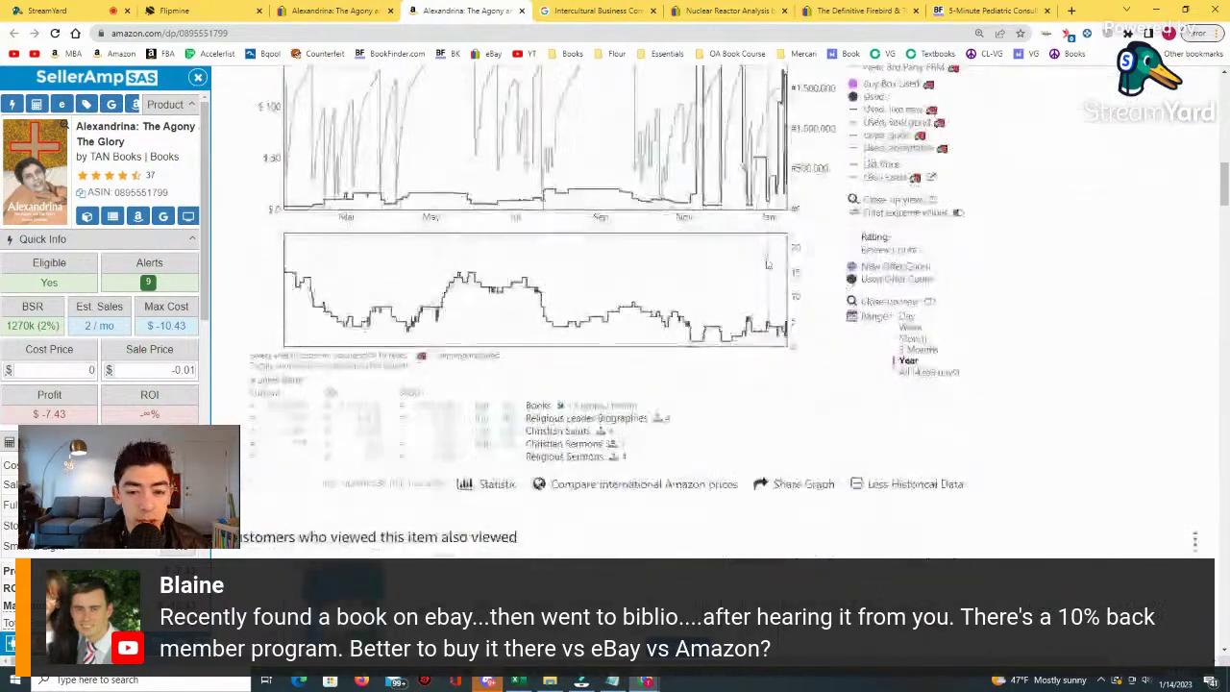
scroll(678, 198, "up", 3)
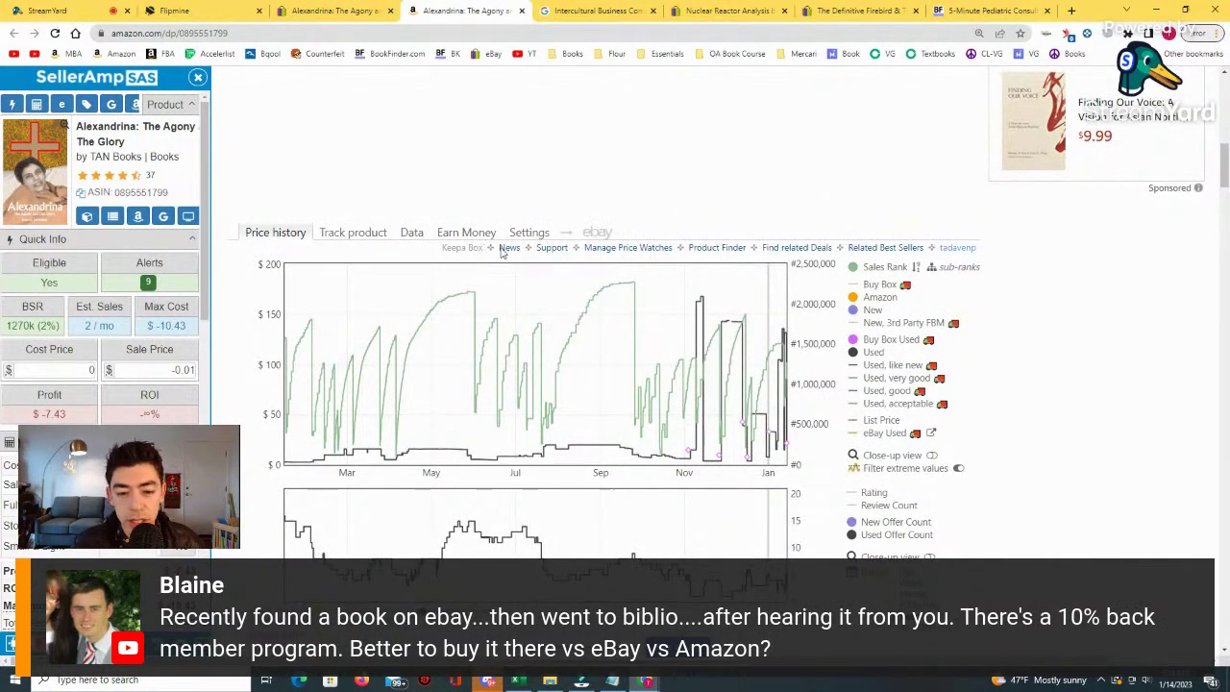
scroll(502, 251, "down", 2)
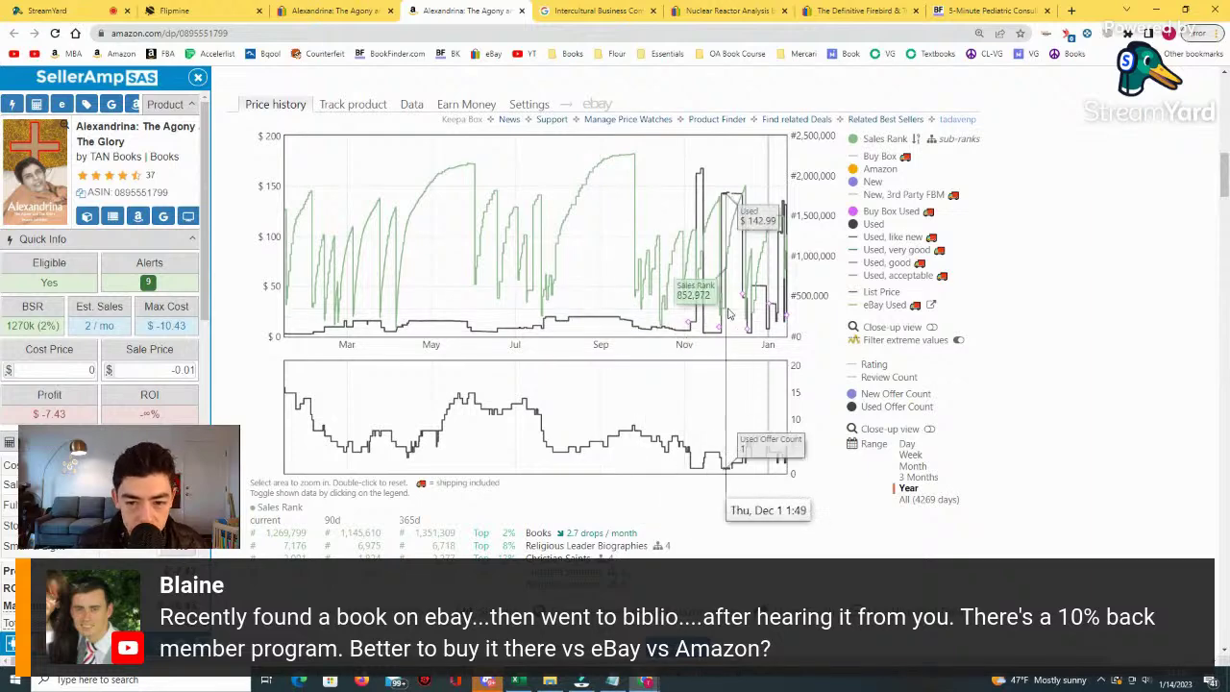
scroll(730, 192, "up", 5)
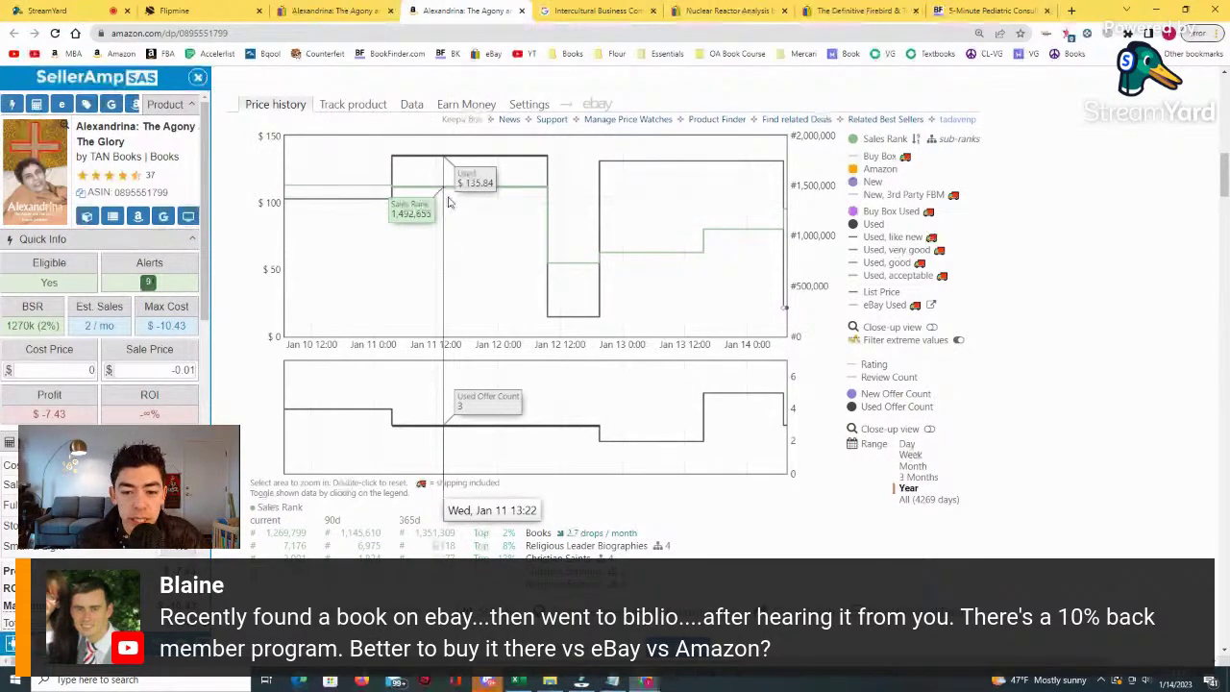
scroll(448, 202, "down", 5)
scroll(449, 250, "up", 3)
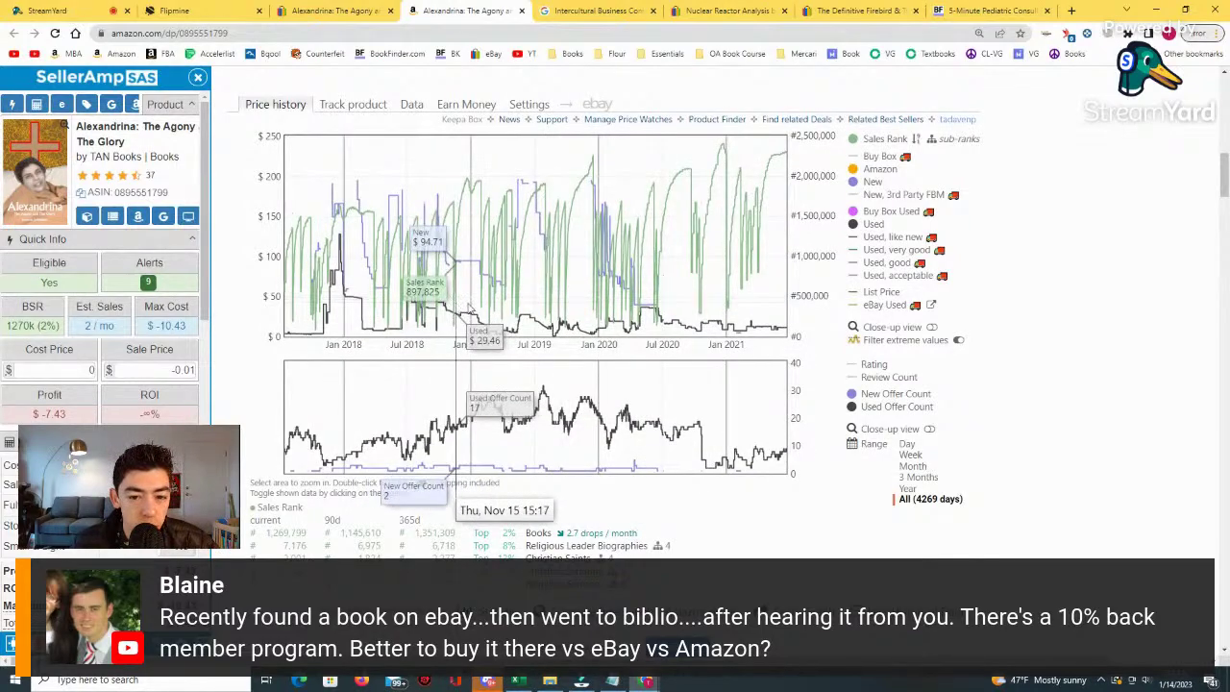
left_click(921, 489)
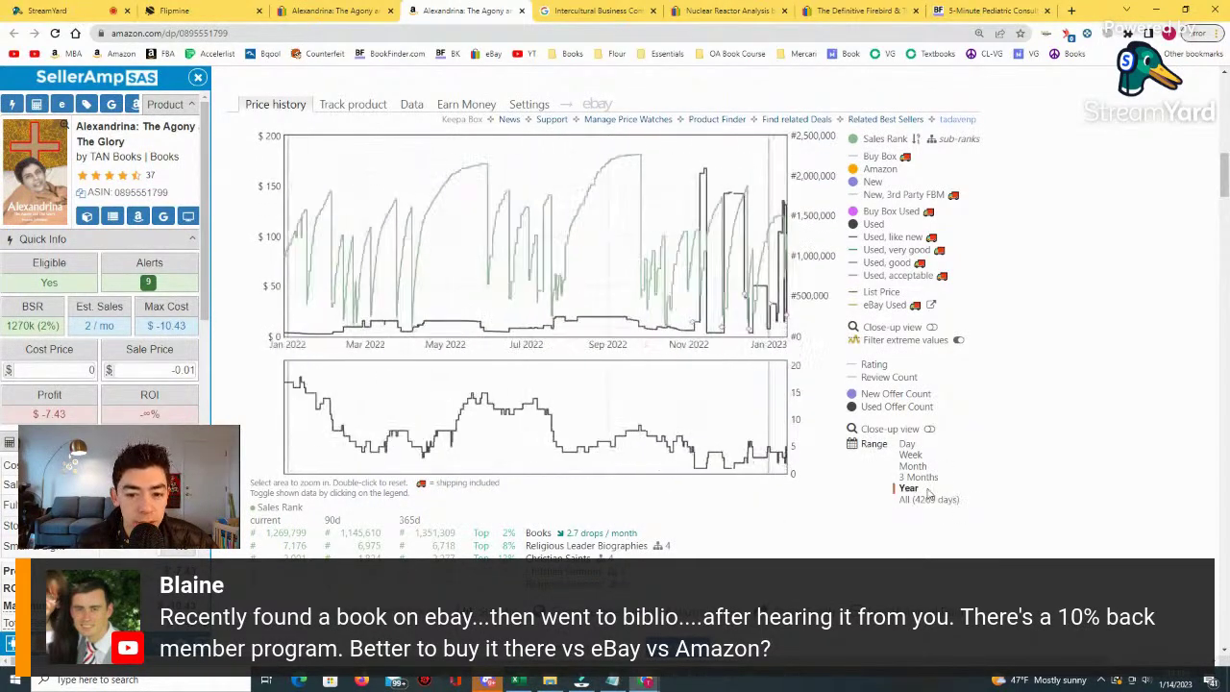
Examine Alexandrina's price history for recent months and over its full range, and close the book's eBay and Amazon pages.
scroll(774, 413, "up", 3)
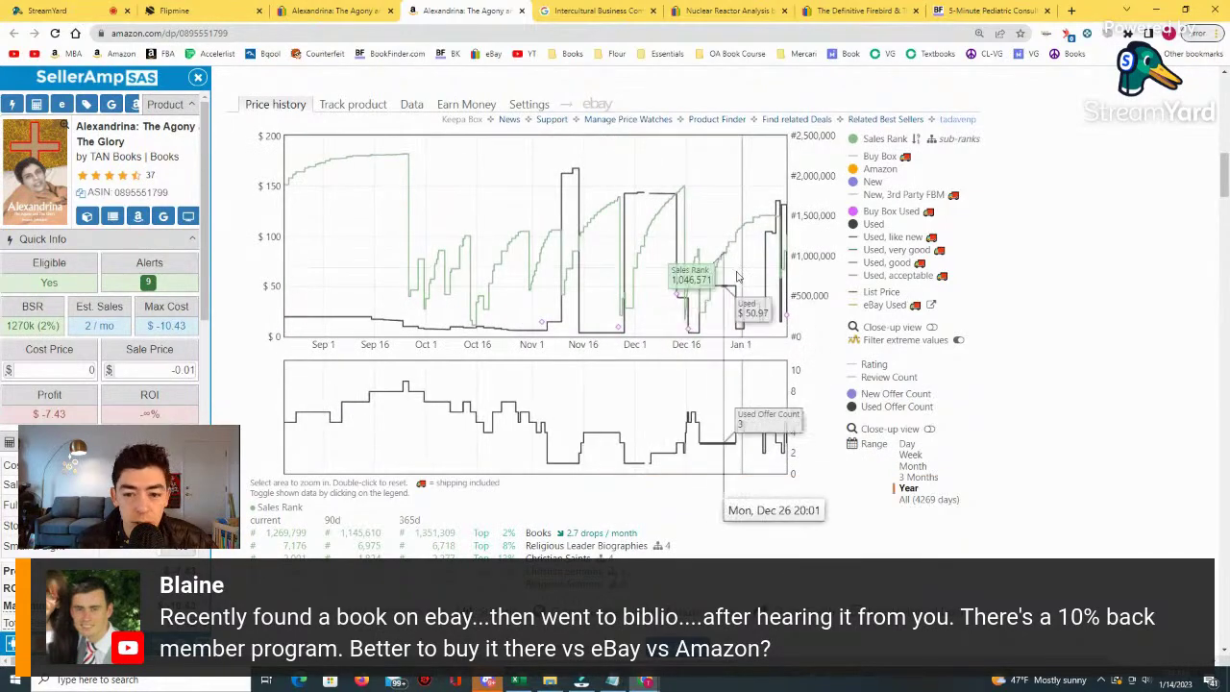
left_click(937, 498)
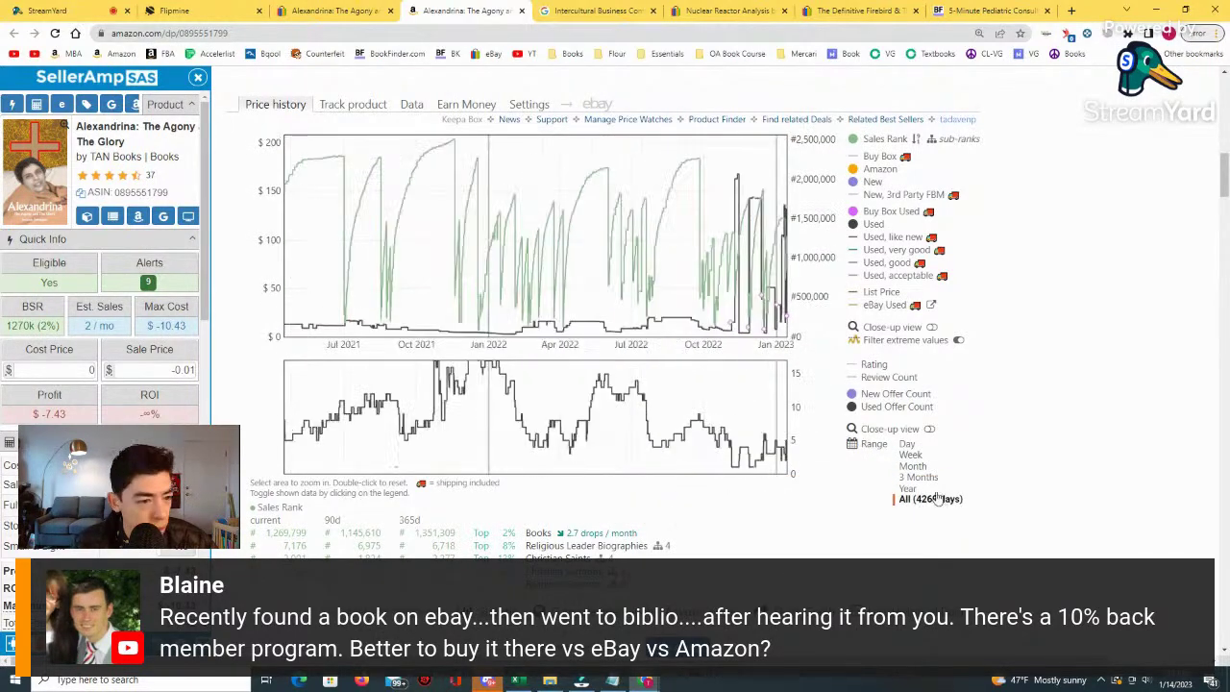
scroll(913, 490, "up", 15)
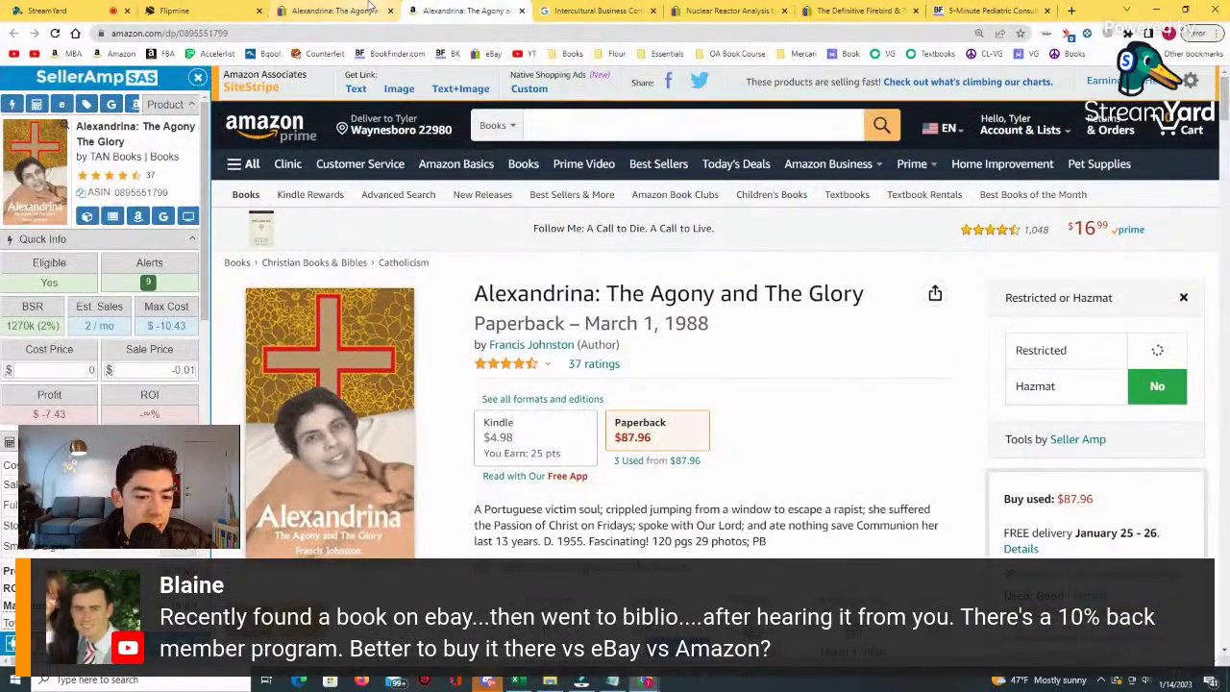
left_click(392, 20)
left_click(391, 12)
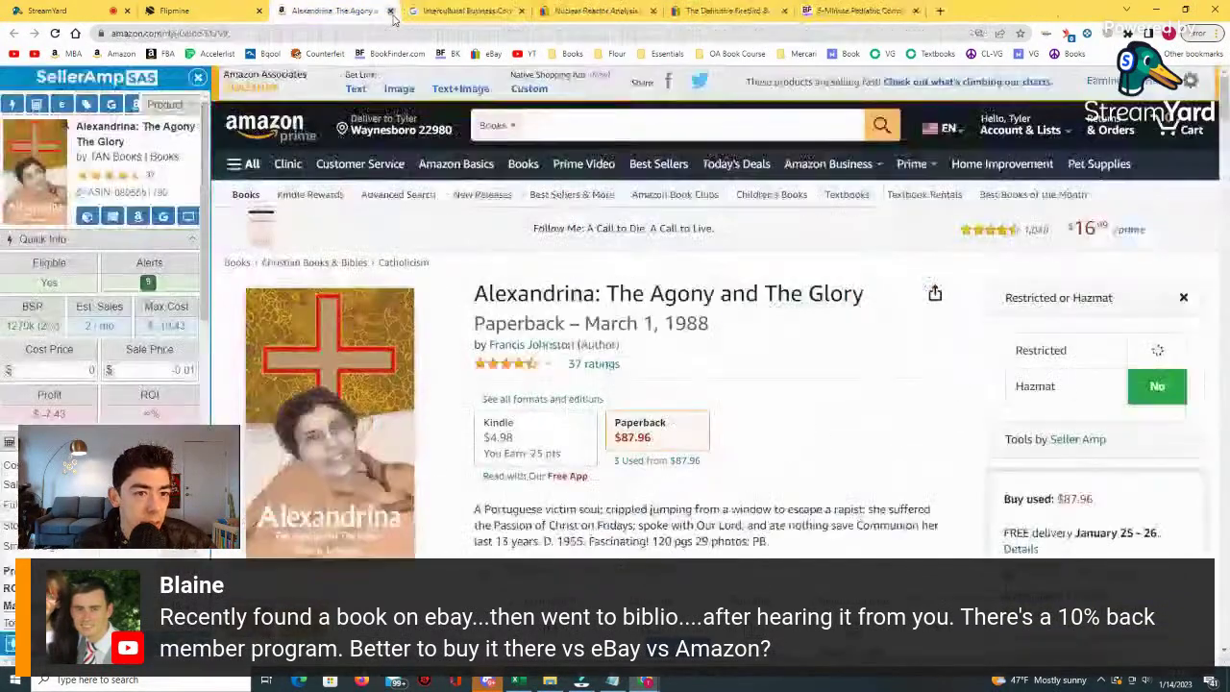
left_click(391, 13)
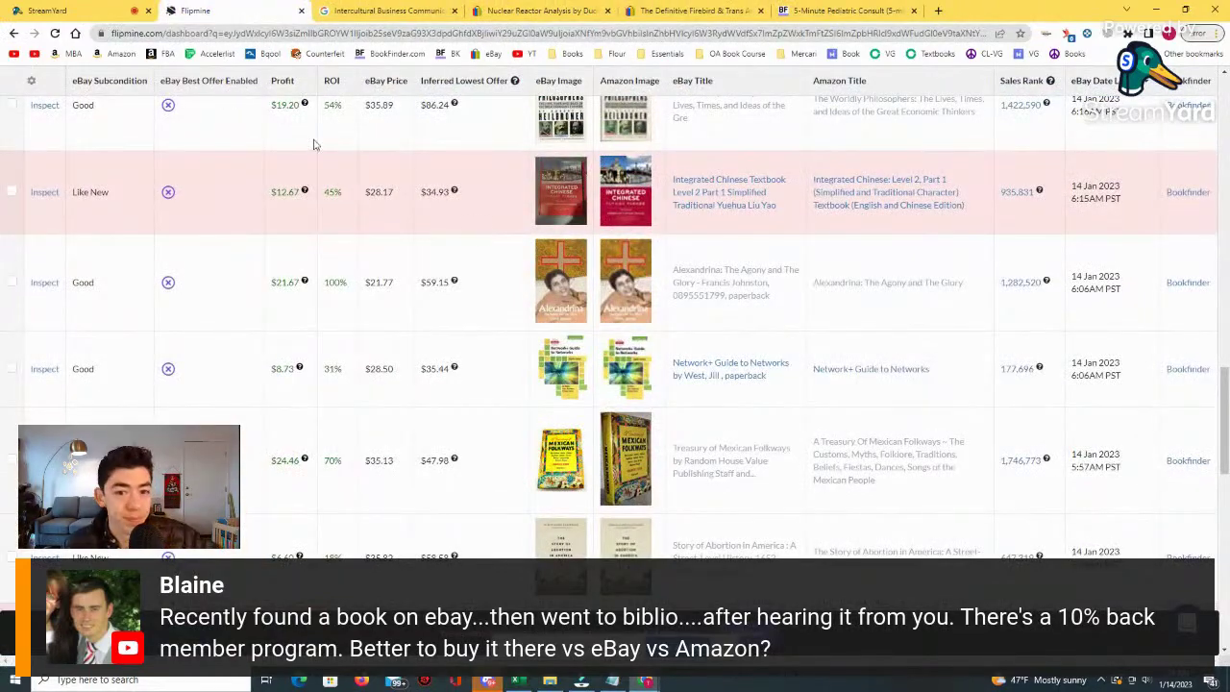
Look further through the Book Search 2 results beyond Alexandrina, and switch to the StreamYard broadcast page.
scroll(507, 255, "down", 2)
scroll(508, 256, "down", 4)
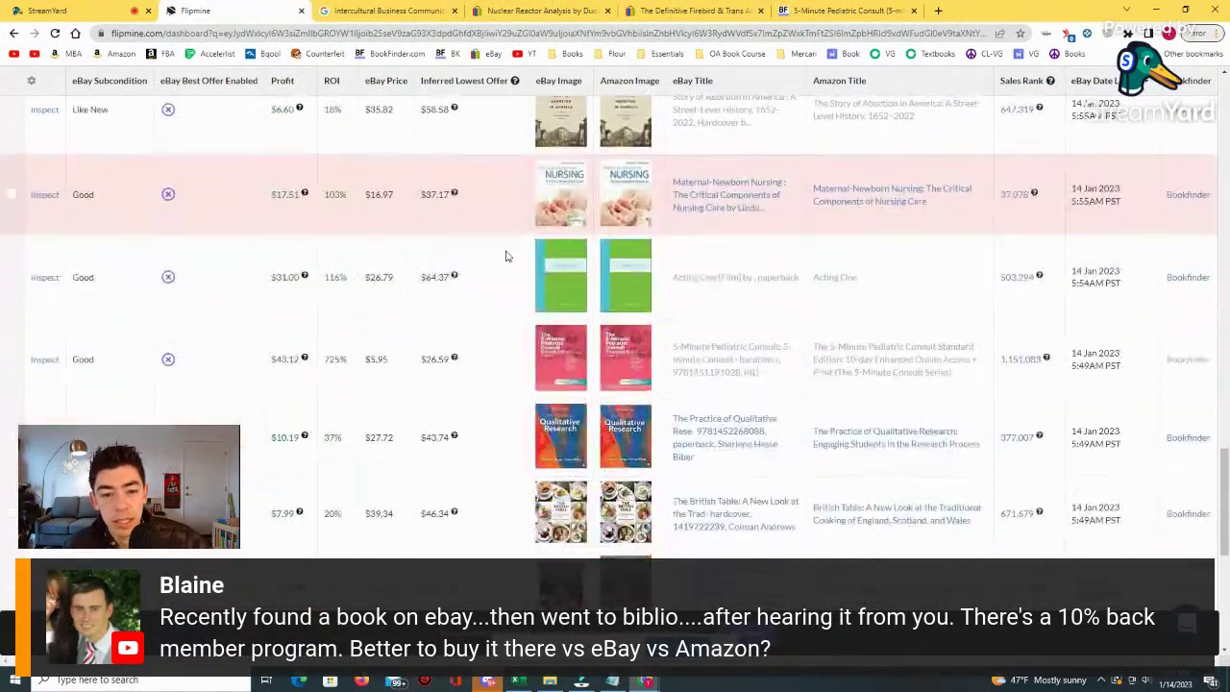
scroll(507, 256, "down", 4)
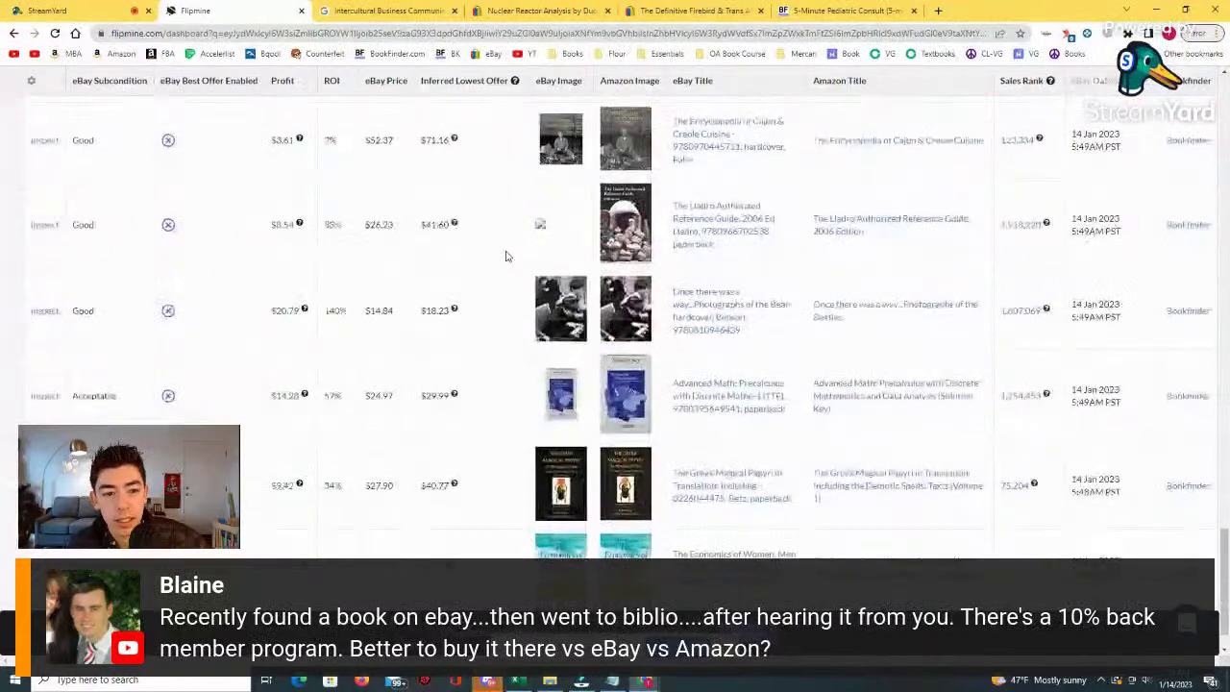
scroll(507, 264, "down", 4)
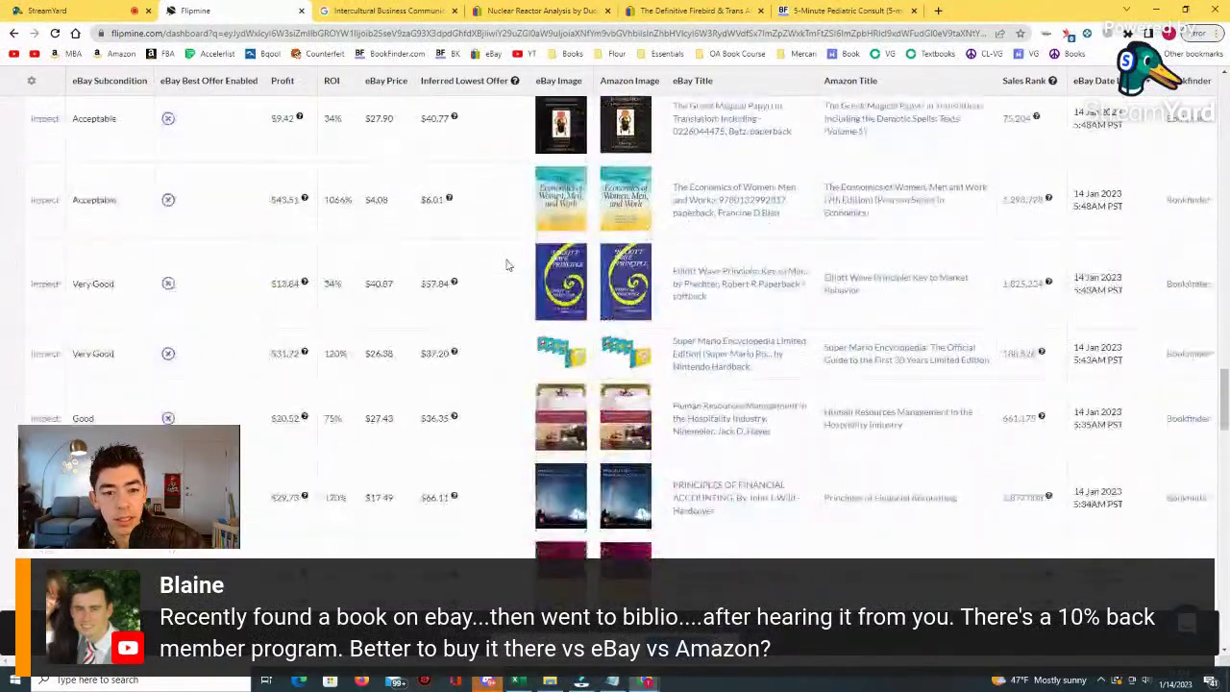
scroll(507, 265, "down", 3)
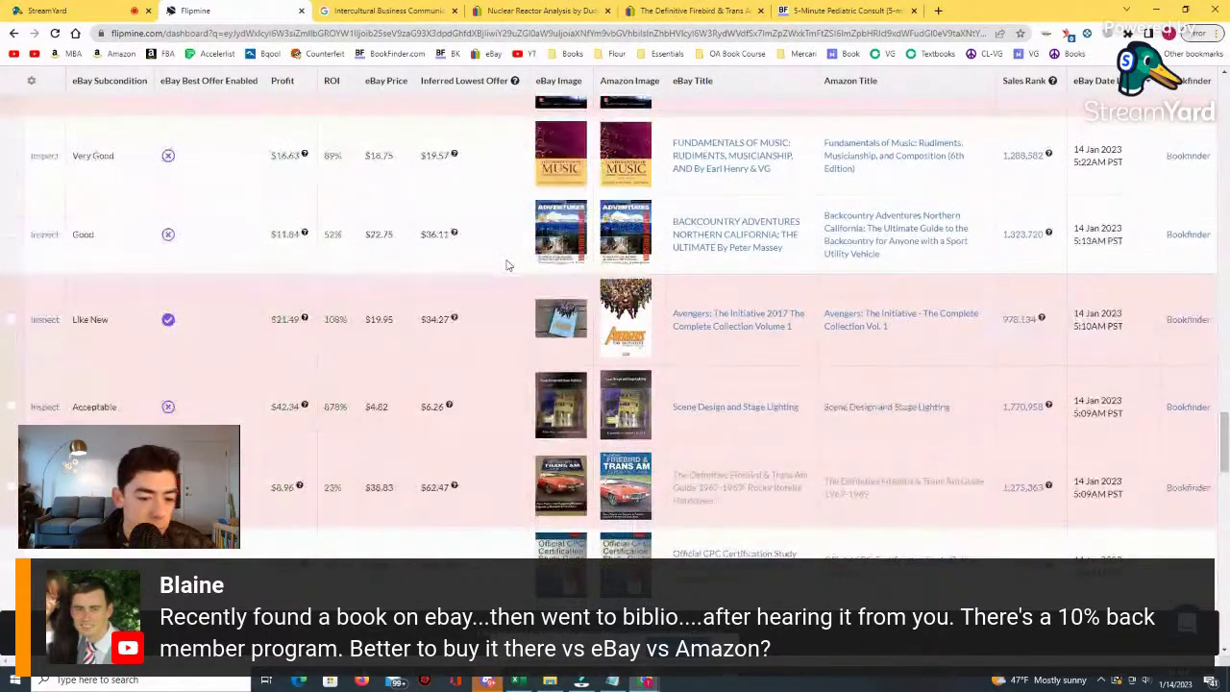
scroll(507, 265, "down", 5)
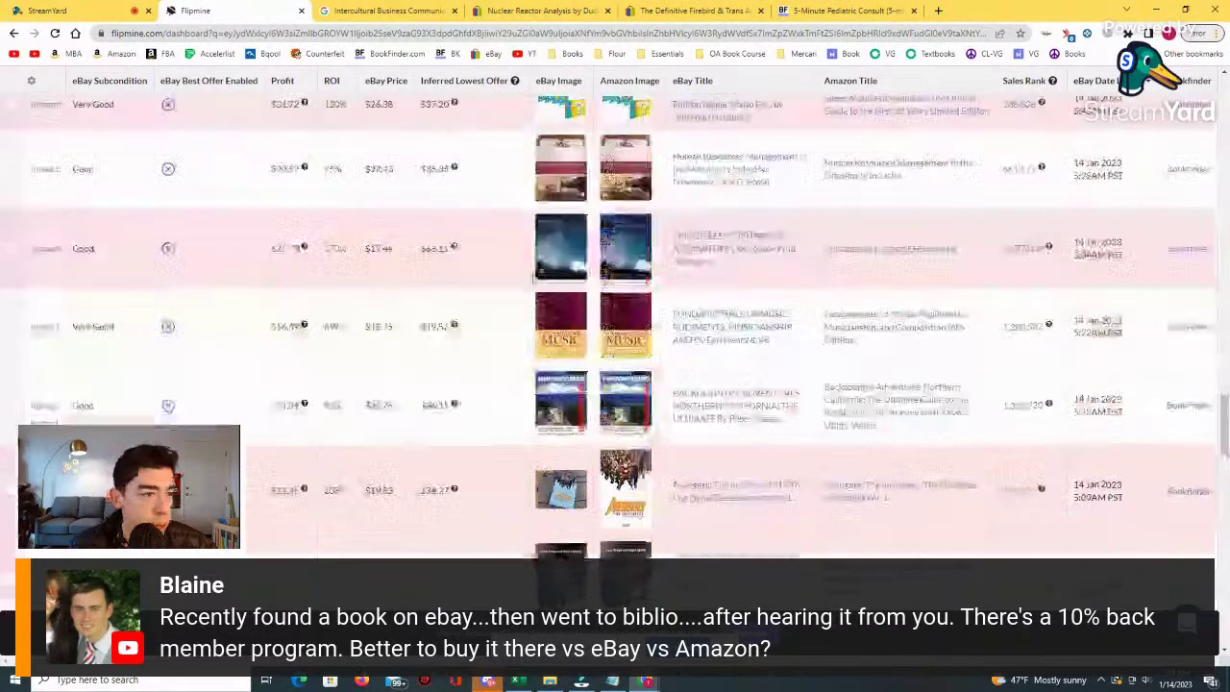
left_click(46, 11)
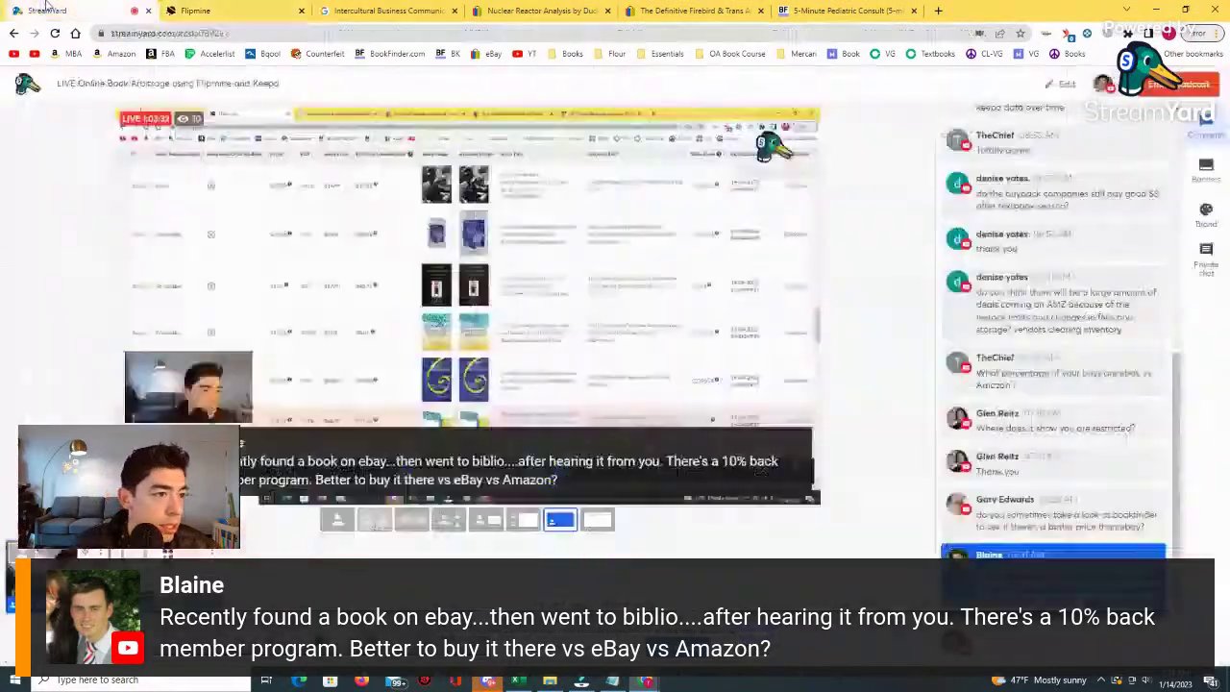